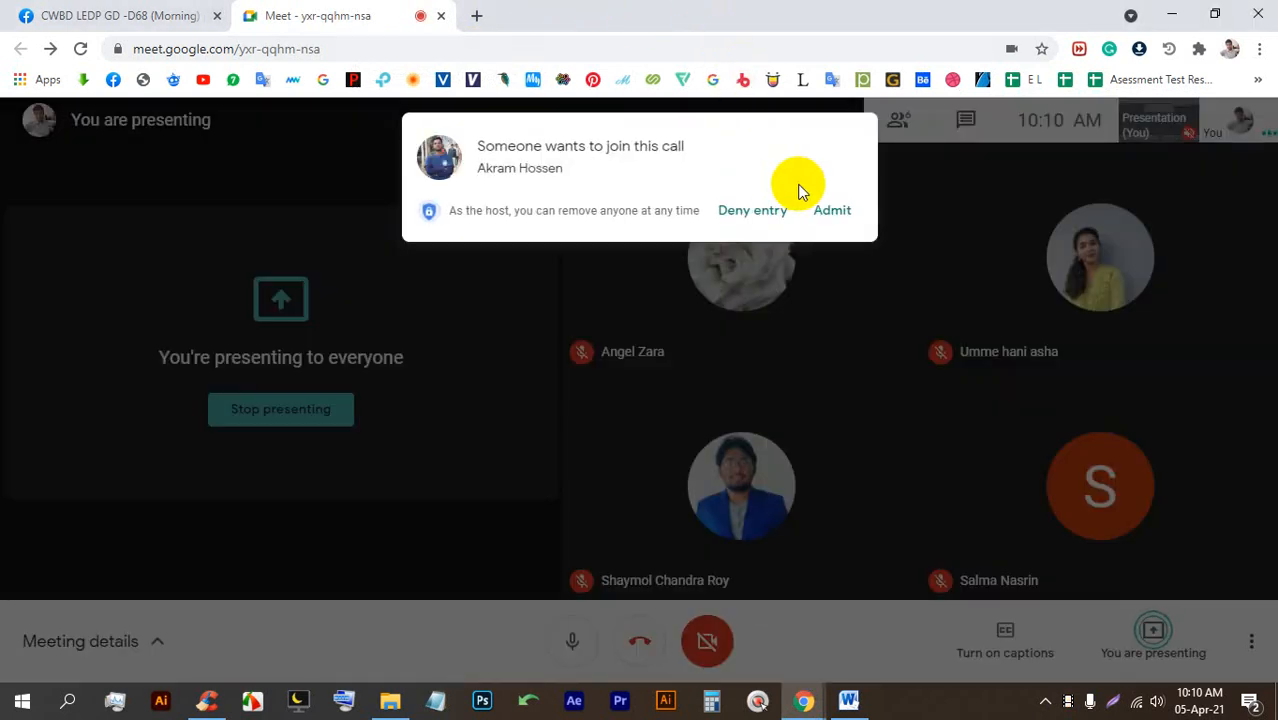
Step: Admit the participant waiting to join the call and view the United Countertops logo post in the CWBD LEDP GD -D68 (Morning) Facebook group
{"action": "left_click", "coordinate": [826, 210]}
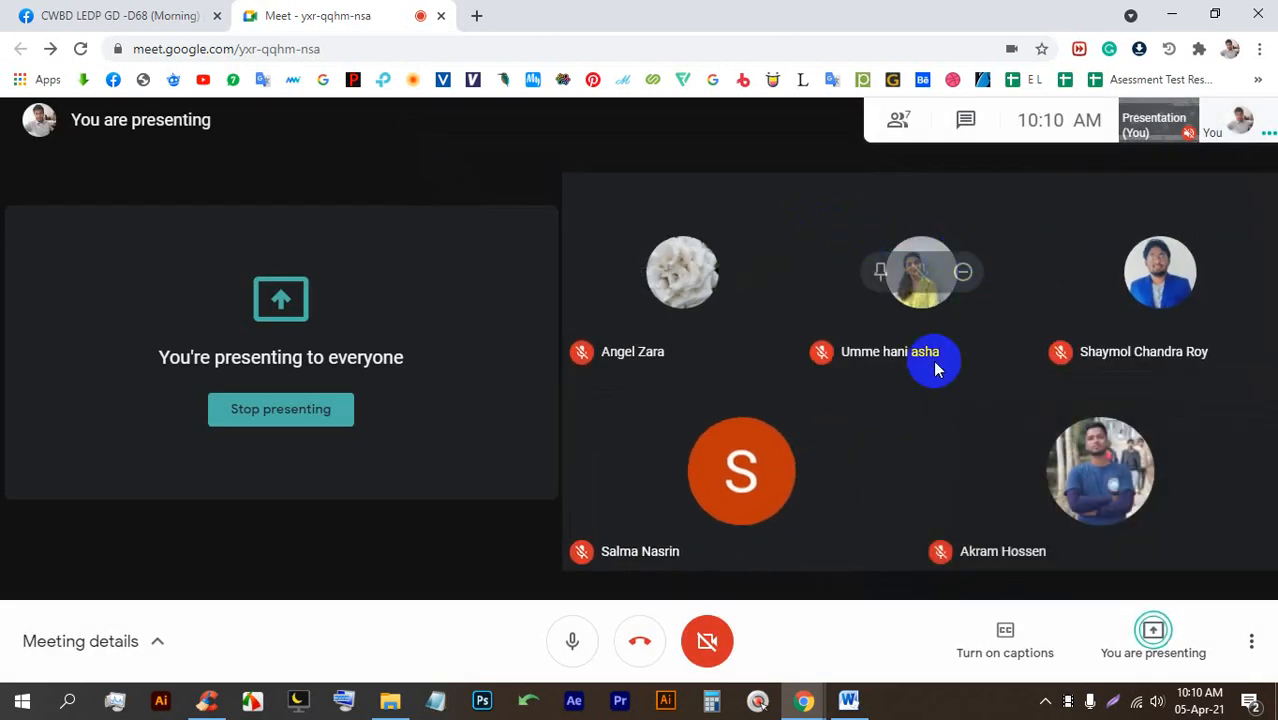
{"action": "left_click", "coordinate": [125, 15]}
{"action": "scroll", "coordinate": [600, 390], "scroll_direction": "down", "scroll_amount": 3}
{"action": "scroll", "coordinate": [618, 398], "scroll_direction": "down", "scroll_amount": 6}
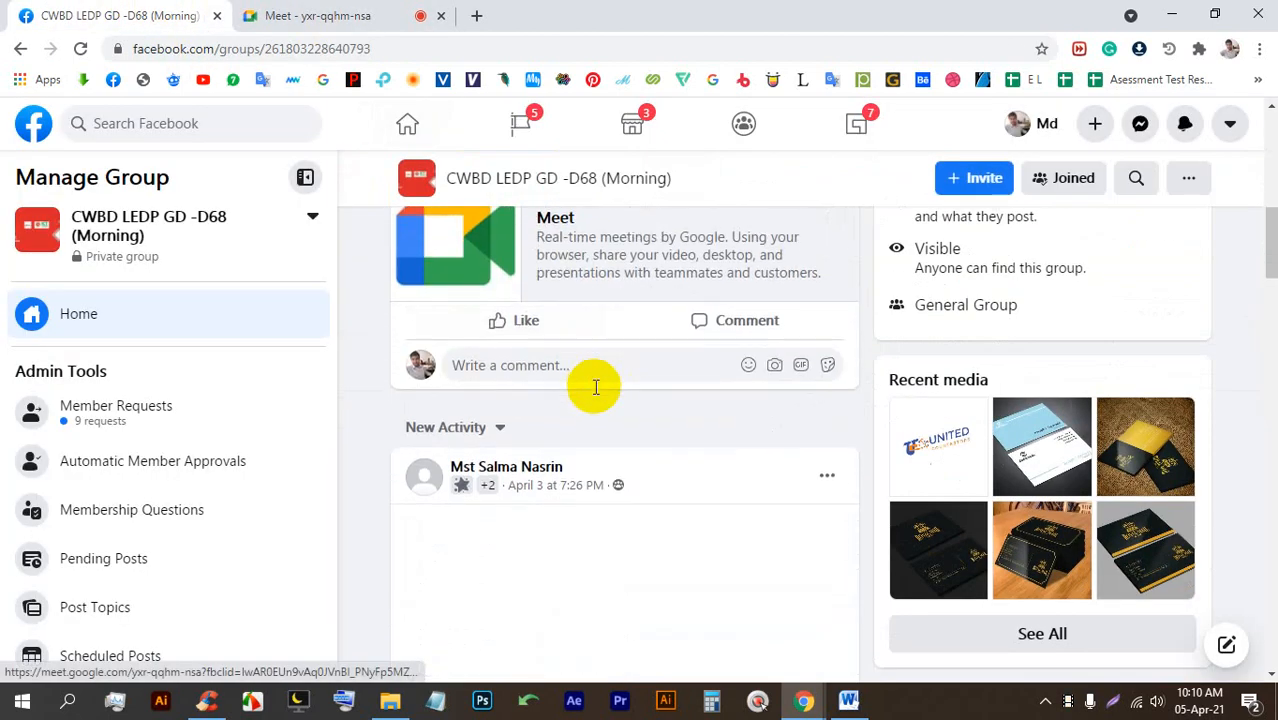
{"action": "left_click", "coordinate": [587, 336]}
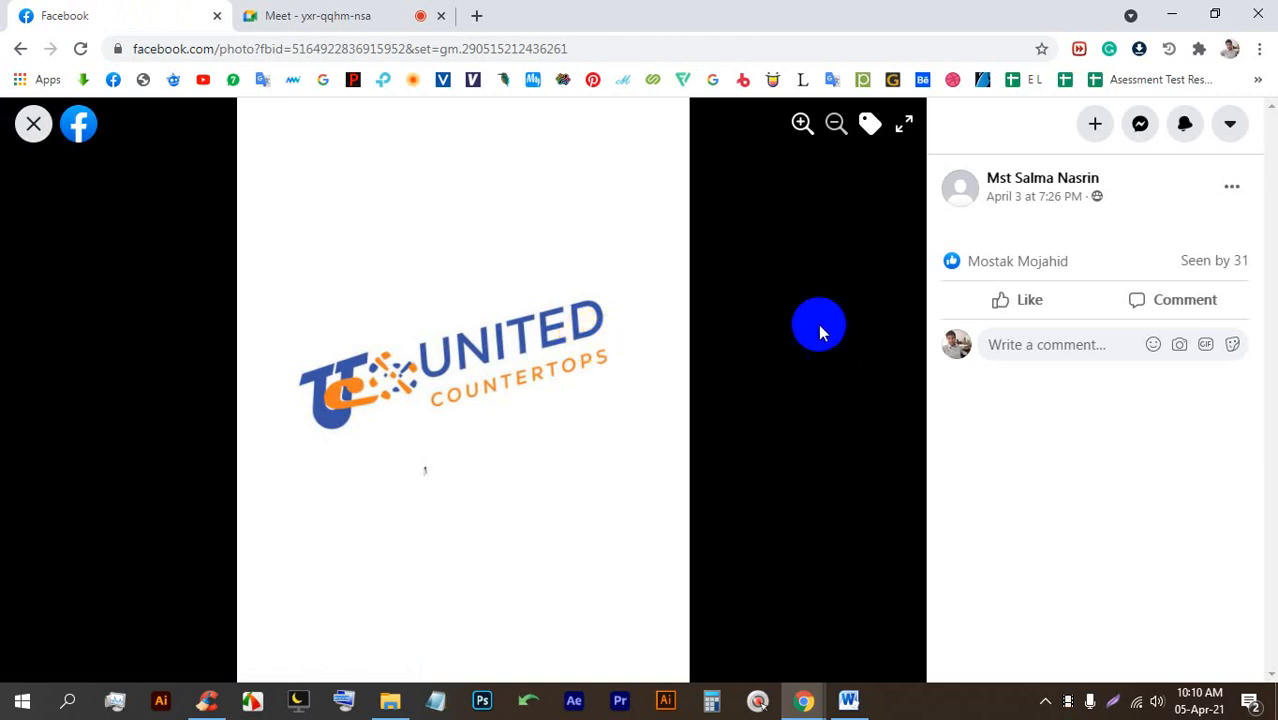
{"action": "left_click", "coordinate": [34, 124]}
Step: View the photo of the blue and white AVANA business cards from the group feed
{"action": "scroll", "coordinate": [600, 422], "scroll_direction": "down", "scroll_amount": 10}
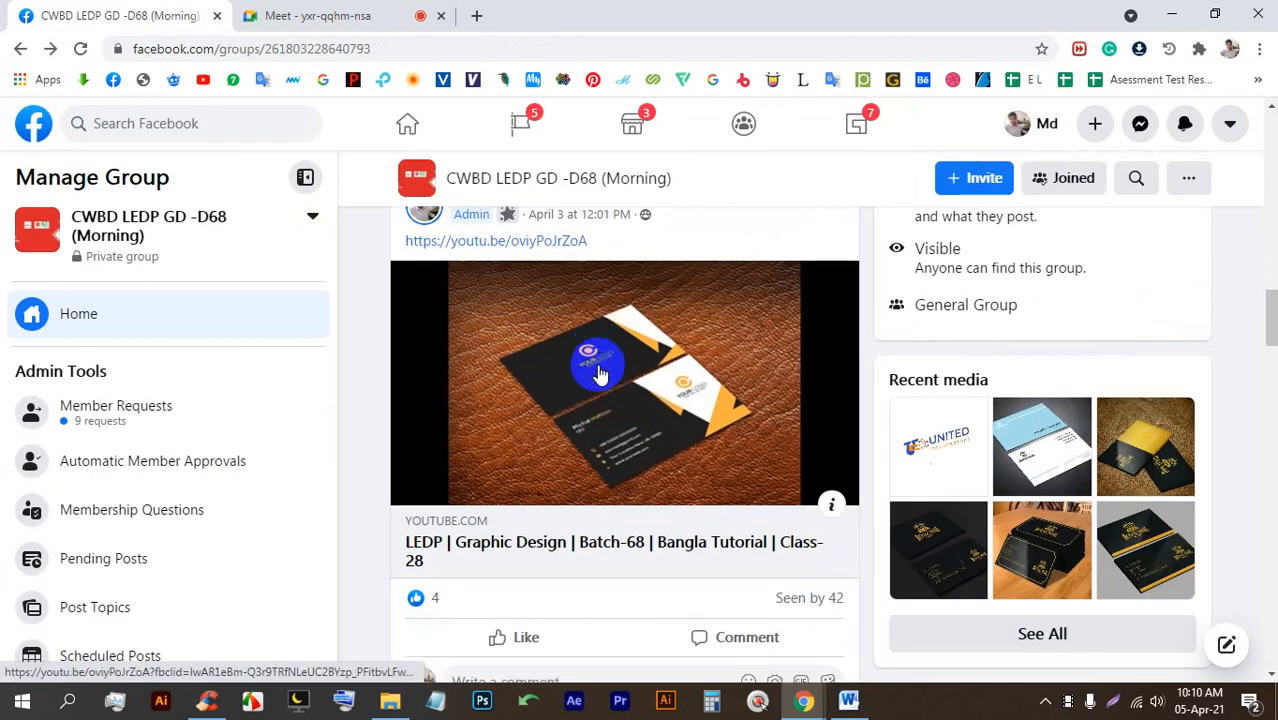
{"action": "scroll", "coordinate": [600, 372], "scroll_direction": "down", "scroll_amount": 8}
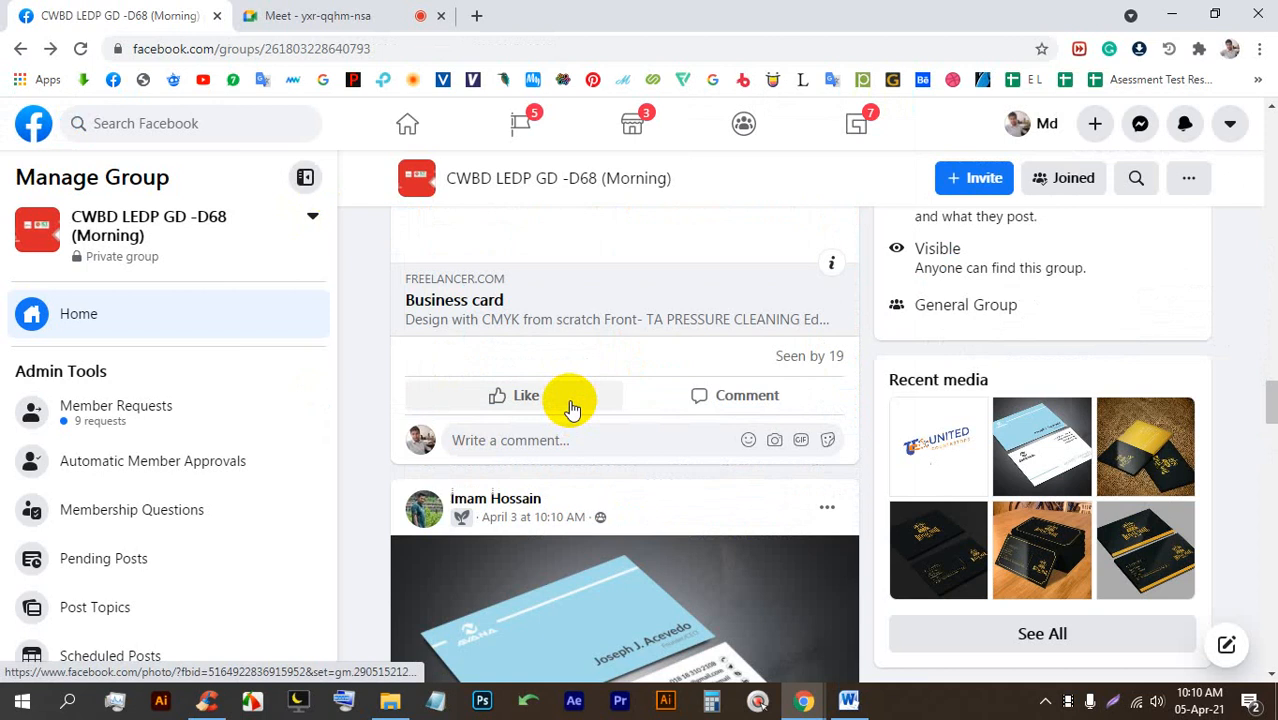
{"action": "scroll", "coordinate": [583, 390], "scroll_direction": "up", "scroll_amount": 2}
{"action": "left_click", "coordinate": [583, 390]}
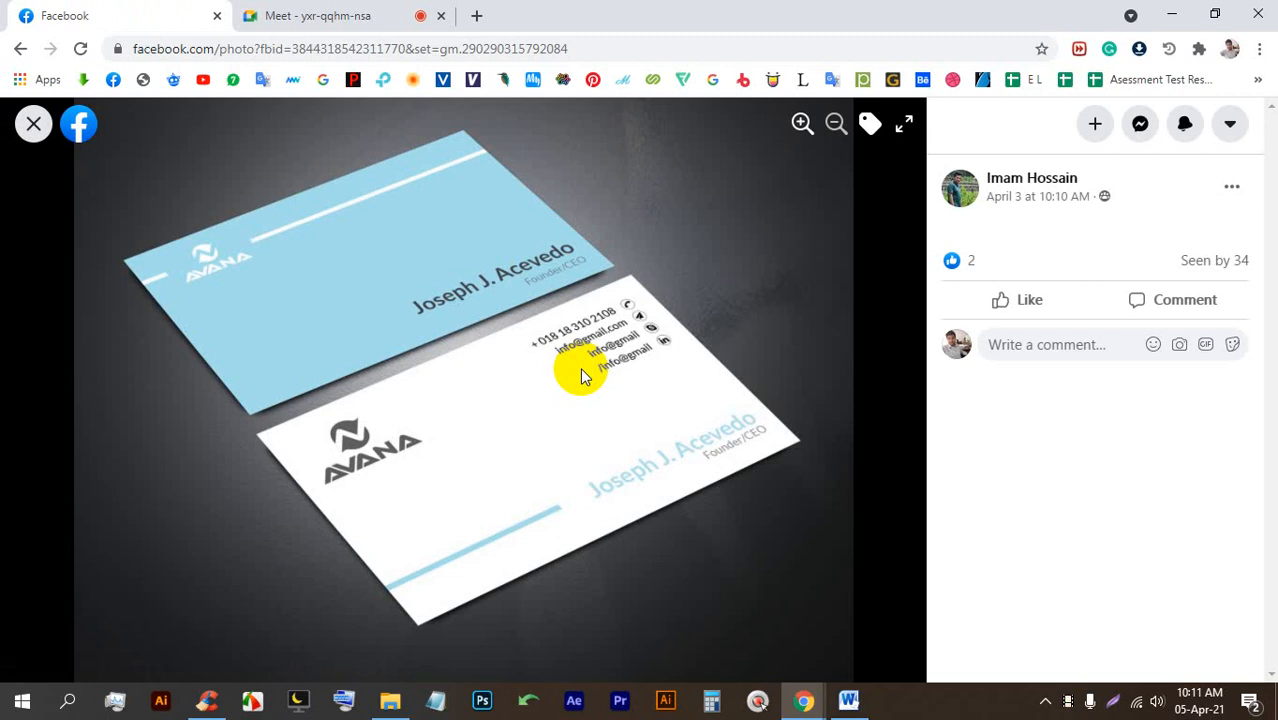
{"action": "left_click", "coordinate": [34, 130]}
Step: Examine the Royal Mail and Lifestyle business card designs posted further down the group feed
{"action": "scroll", "coordinate": [640, 400], "scroll_direction": "down", "scroll_amount": 5}
{"action": "left_click", "coordinate": [551, 405]}
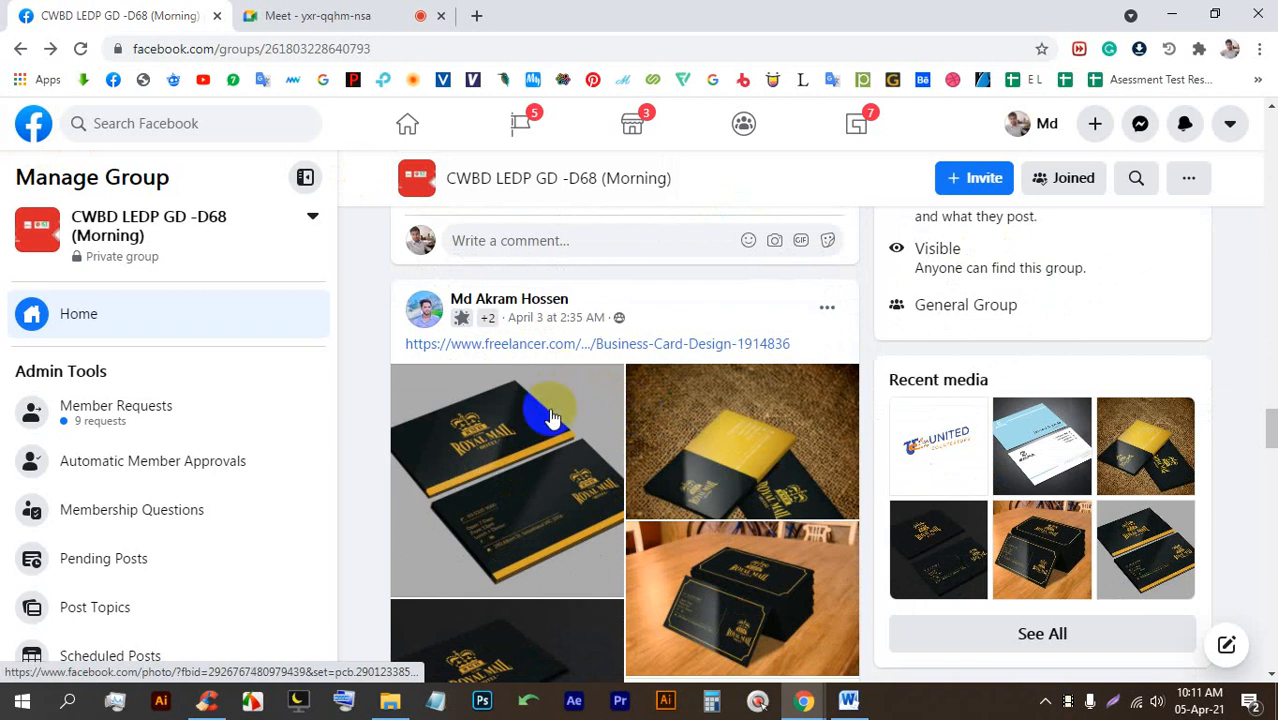
{"action": "scroll", "coordinate": [548, 400], "scroll_direction": "down", "scroll_amount": 3}
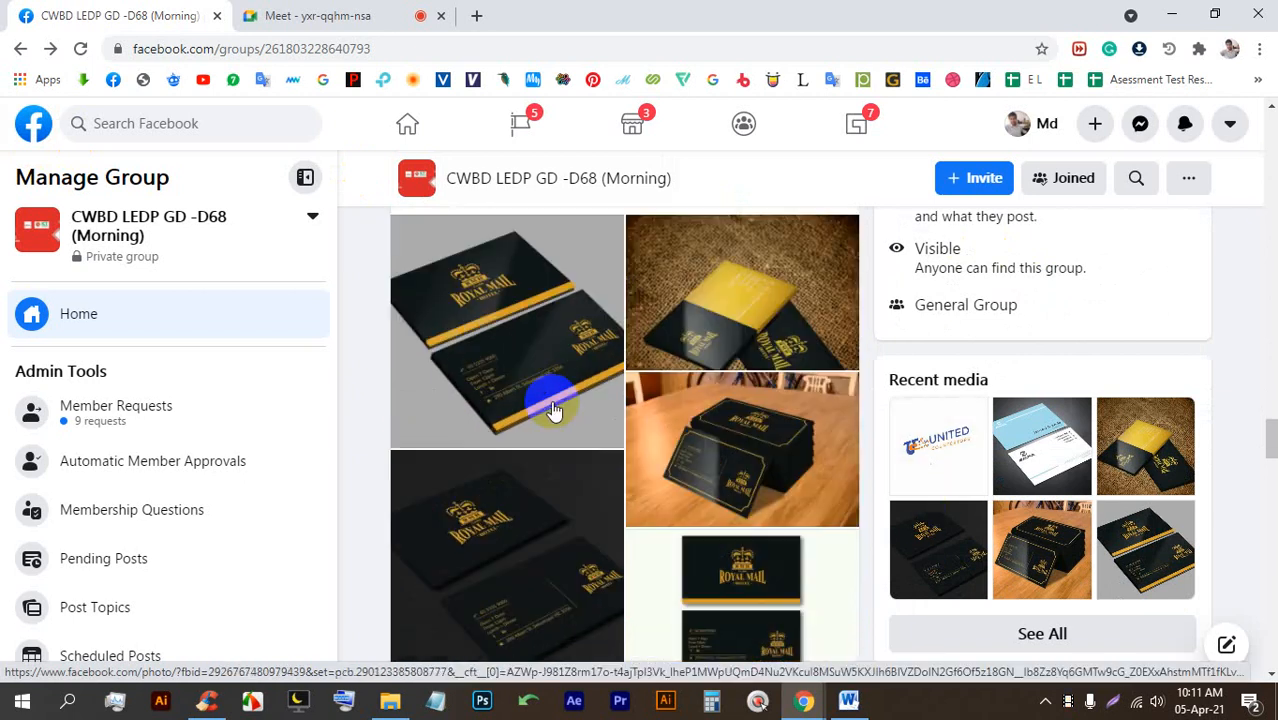
{"action": "scroll", "coordinate": [545, 380], "scroll_direction": "down", "scroll_amount": 5}
{"action": "scroll", "coordinate": [542, 378], "scroll_direction": "down", "scroll_amount": 6}
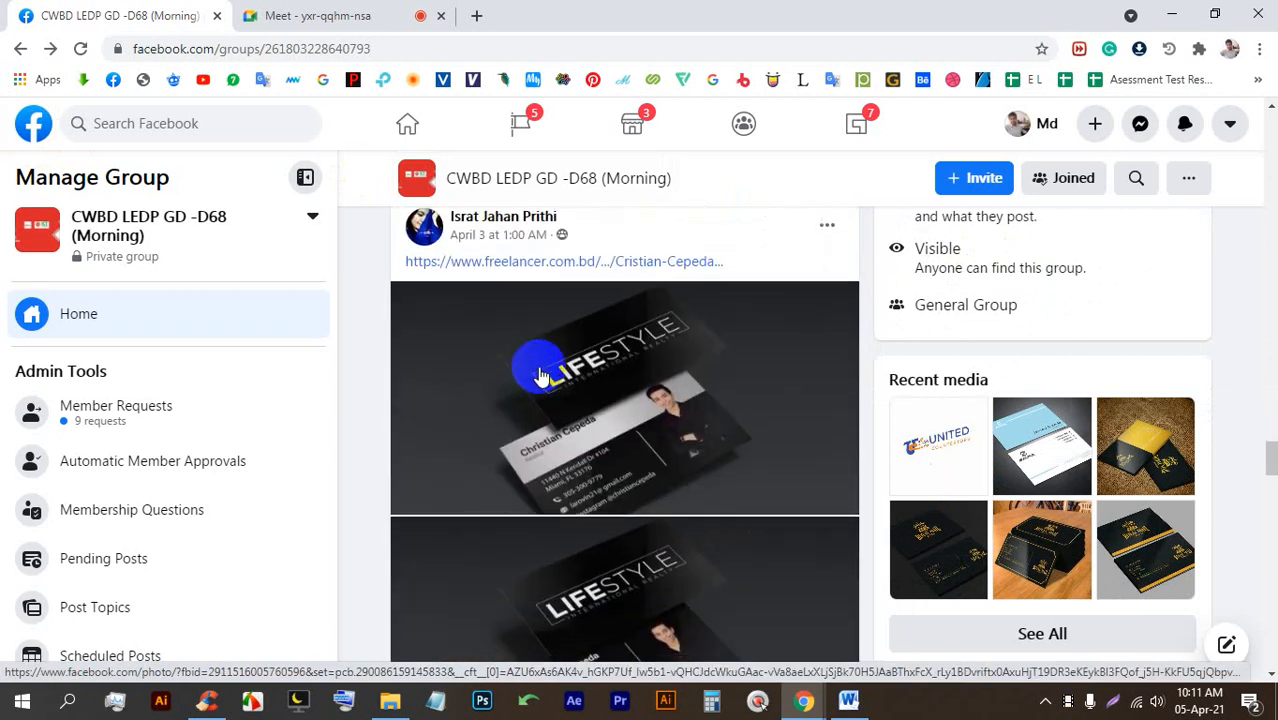
{"action": "scroll", "coordinate": [495, 375], "scroll_direction": "up", "scroll_amount": 1}
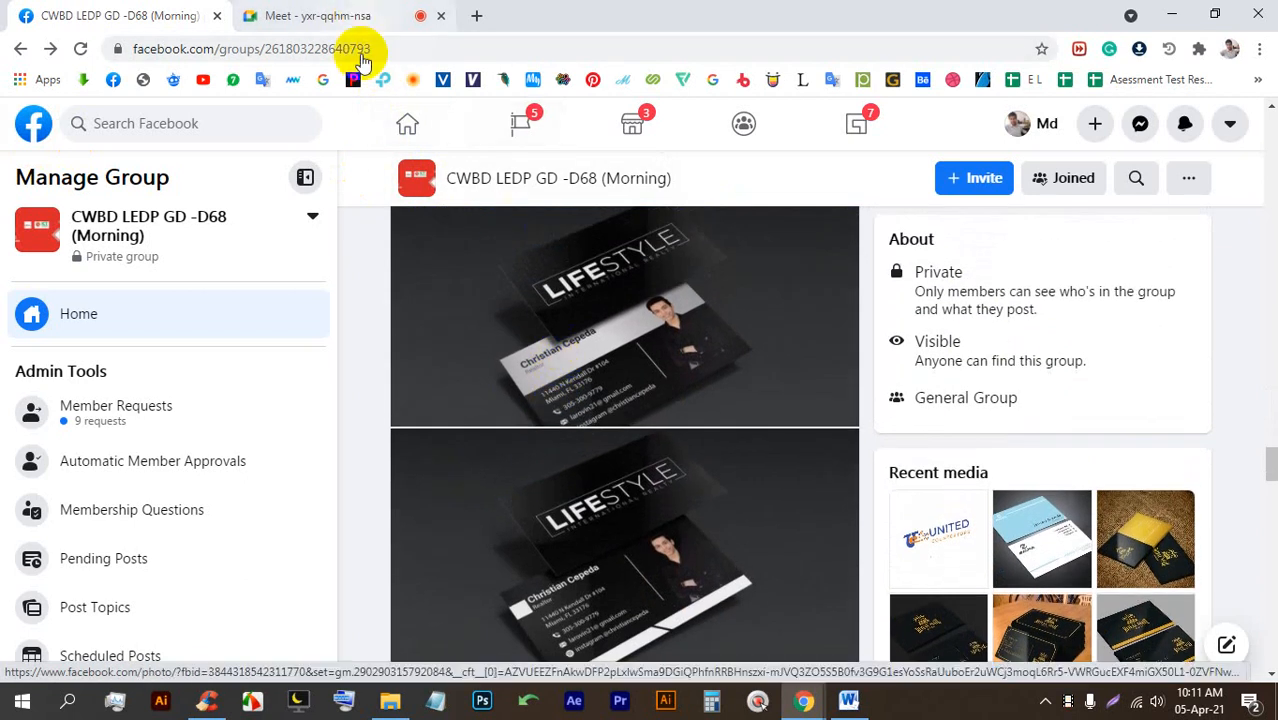
{"action": "scroll", "coordinate": [527, 521], "scroll_direction": "up", "scroll_amount": 4}
Step: Return to the Meet call, admit the waiting participant and turn on the microphone
{"action": "left_click", "coordinate": [334, 14]}
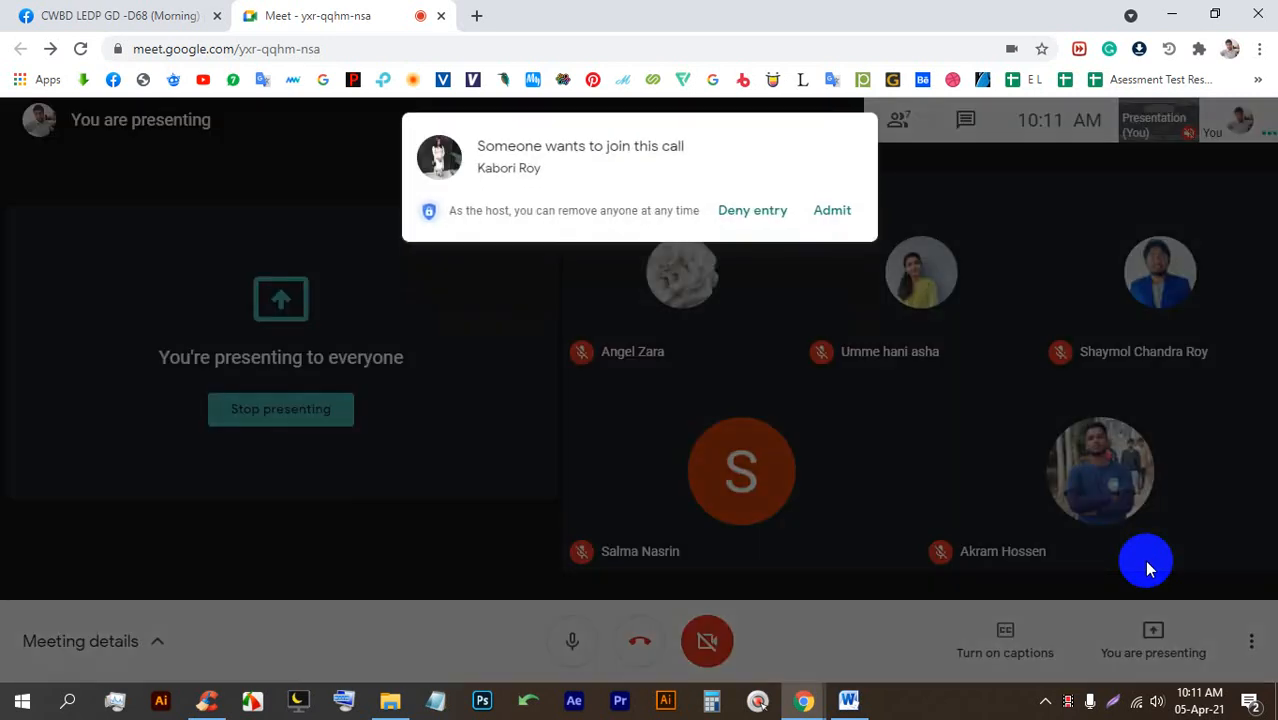
{"action": "left_click", "coordinate": [835, 212]}
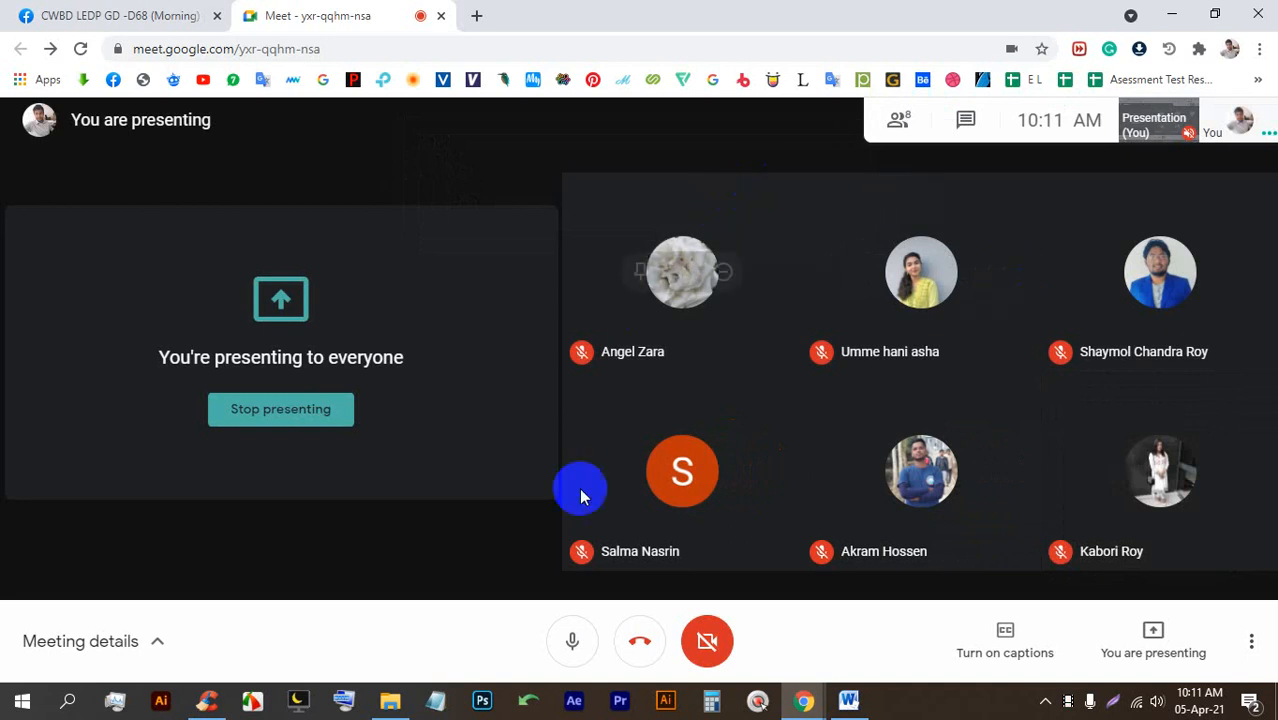
{"action": "left_click", "coordinate": [572, 636]}
{"action": "left_click", "coordinate": [590, 636]}
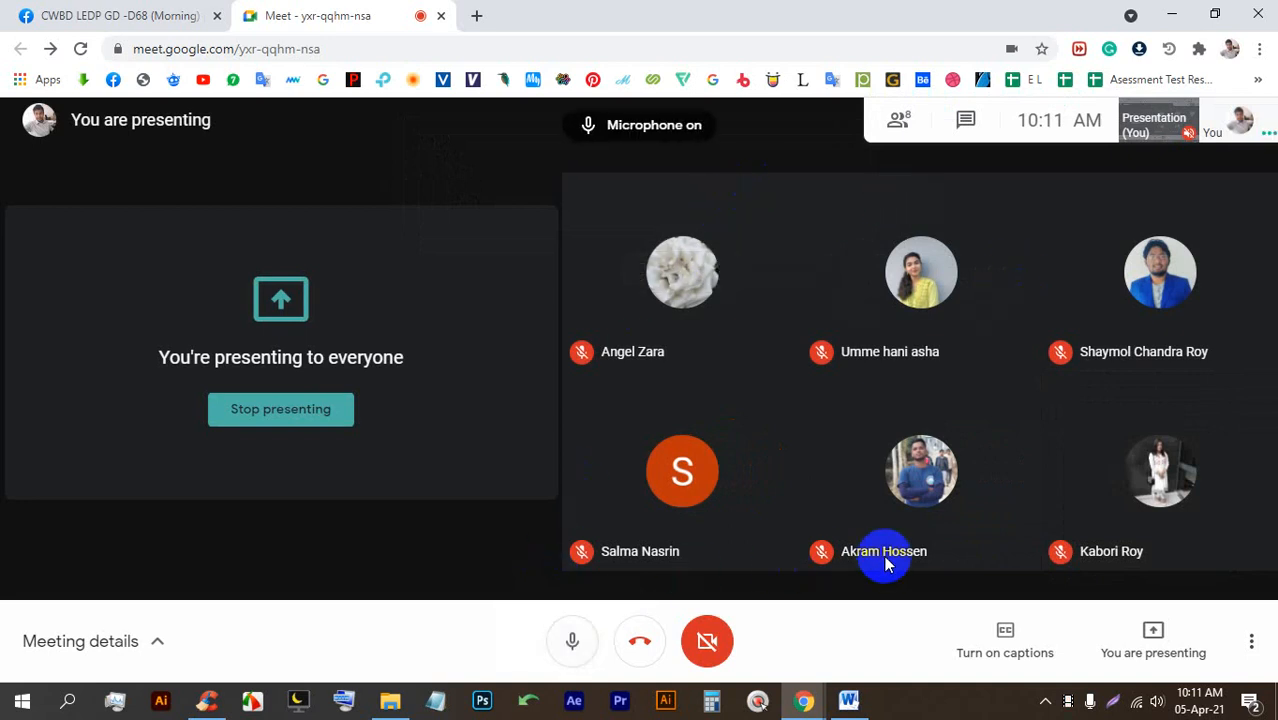
{"action": "mouse_move", "coordinate": [885, 560]}
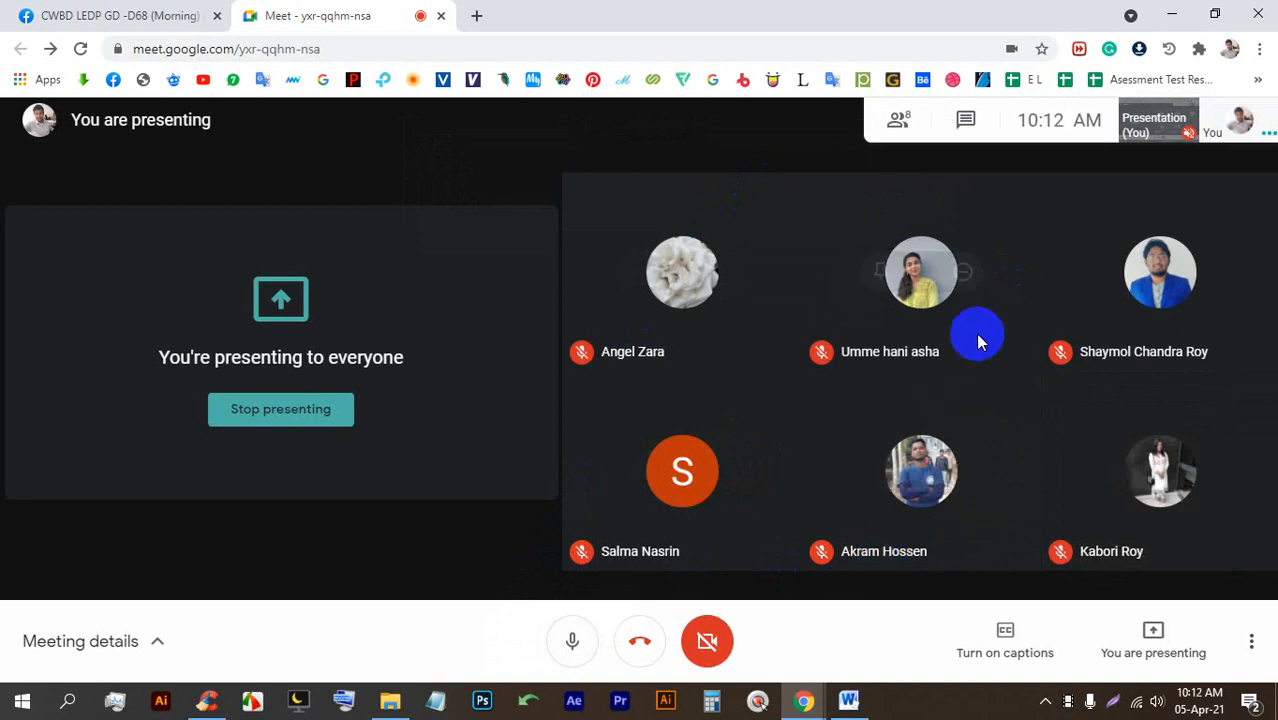
Step: Open a new browser tab and admit the next participant asking to join the Meet call
{"action": "left_click", "coordinate": [476, 12]}
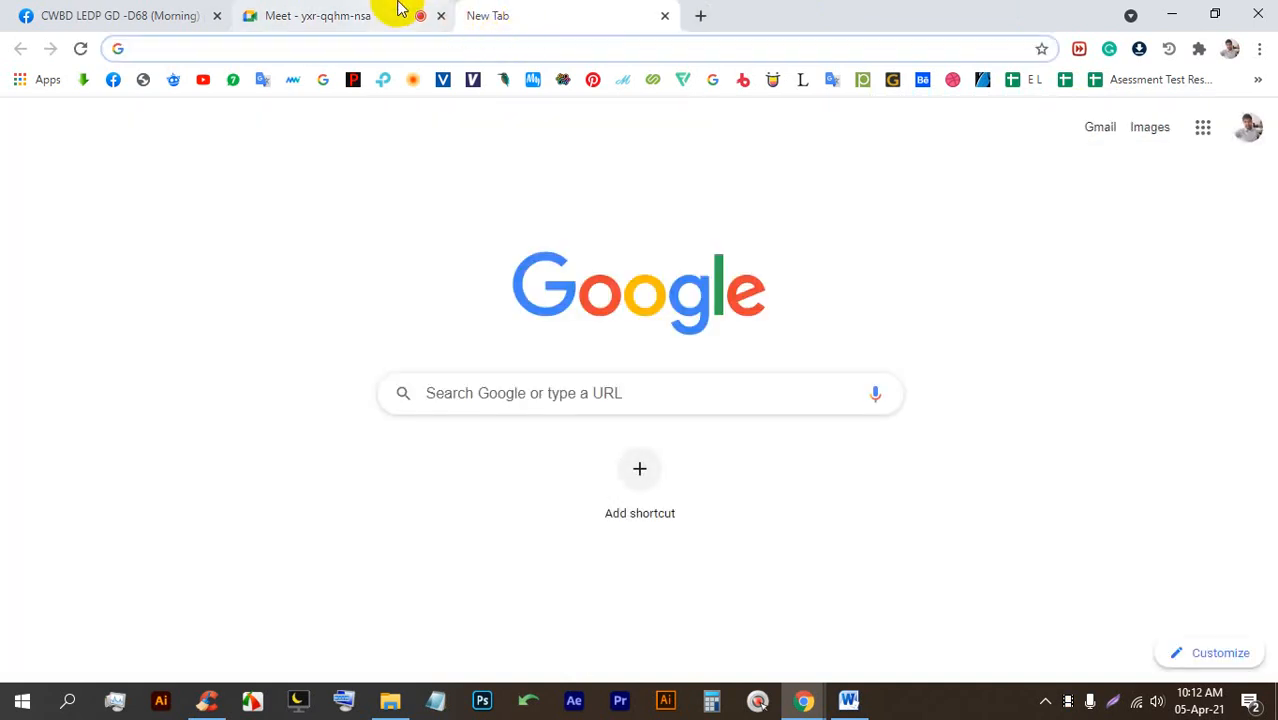
{"action": "left_click", "coordinate": [400, 12]}
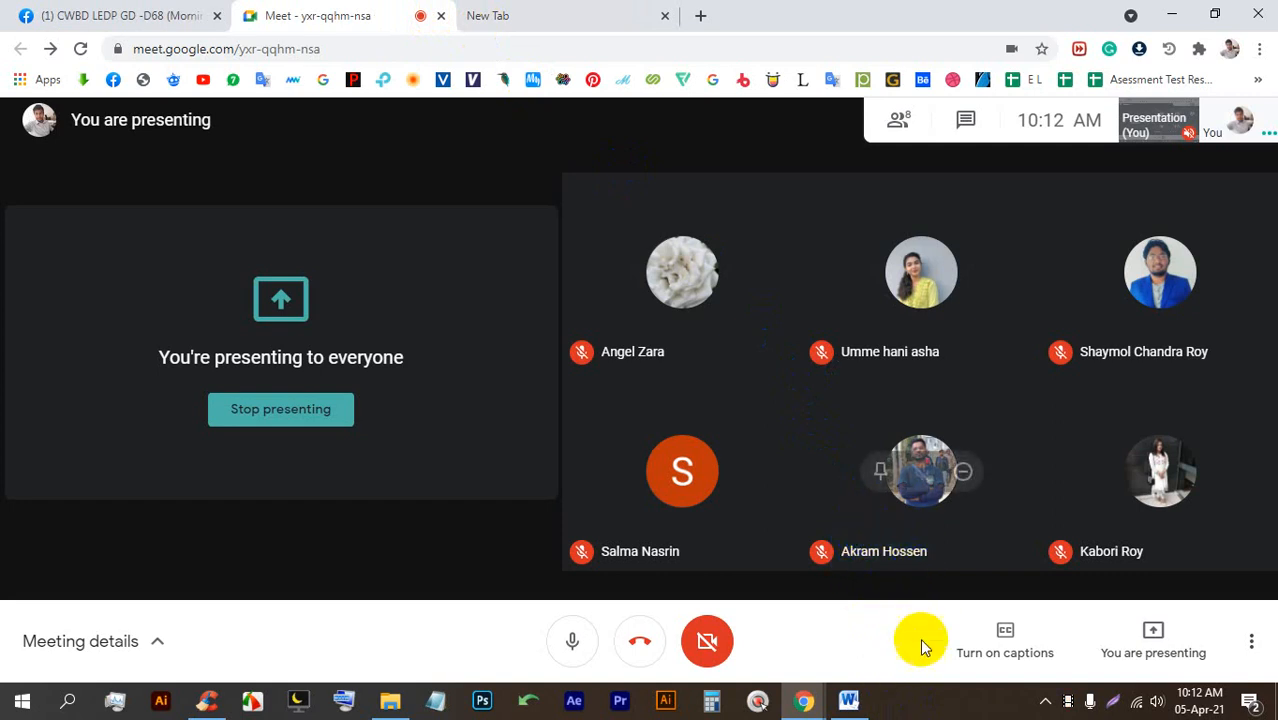
{"action": "left_click", "coordinate": [947, 710]}
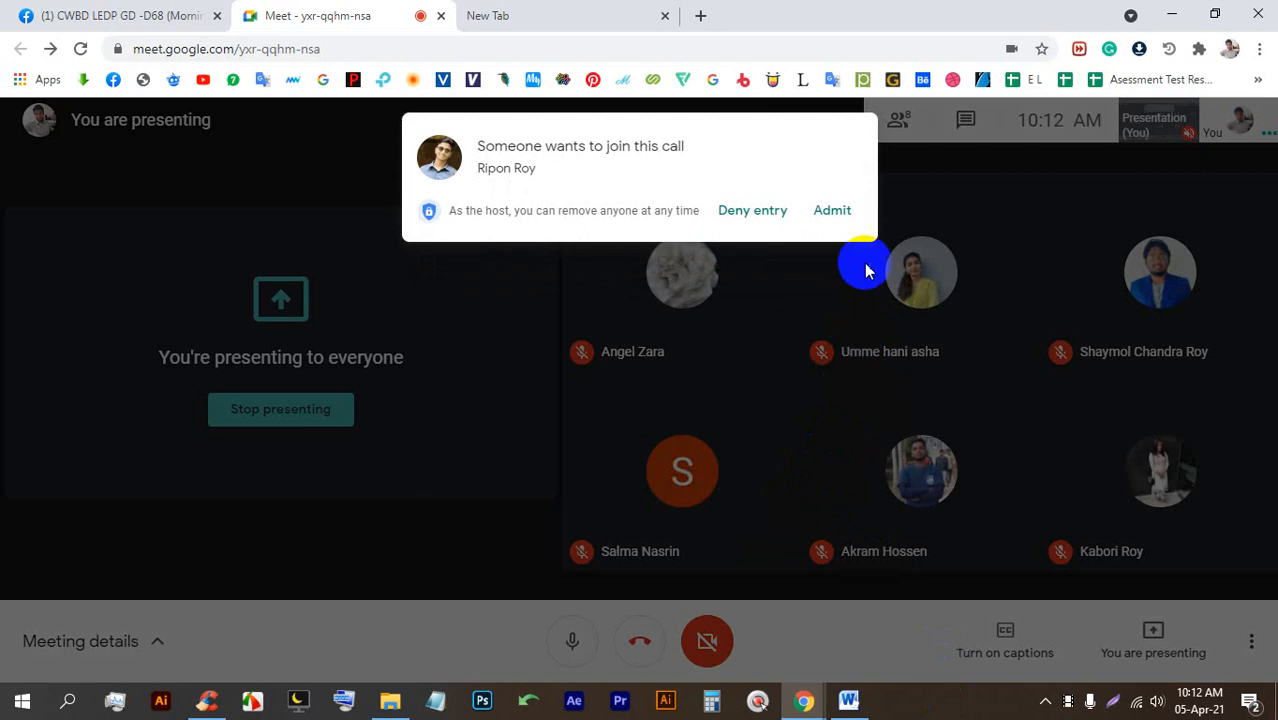
{"action": "left_click", "coordinate": [832, 213]}
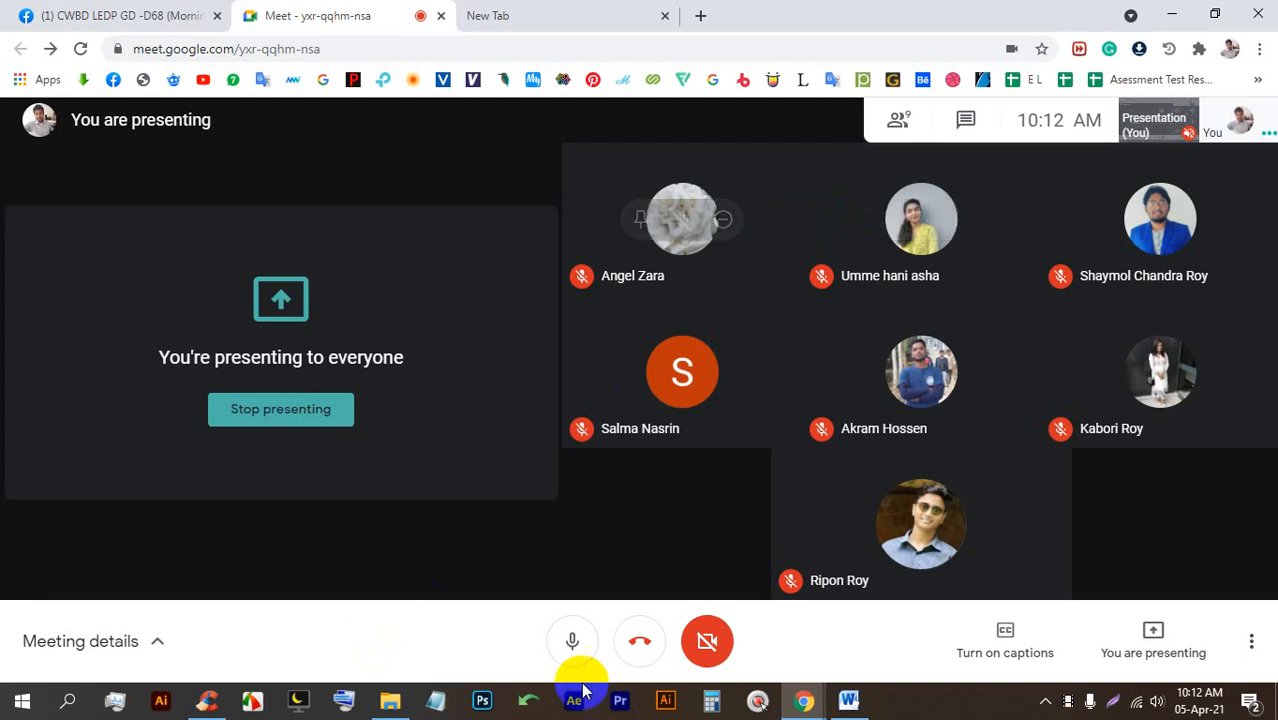
Step: Launch Illustrator after admitting the participant waiting to join the call
{"action": "left_click", "coordinate": [667, 702]}
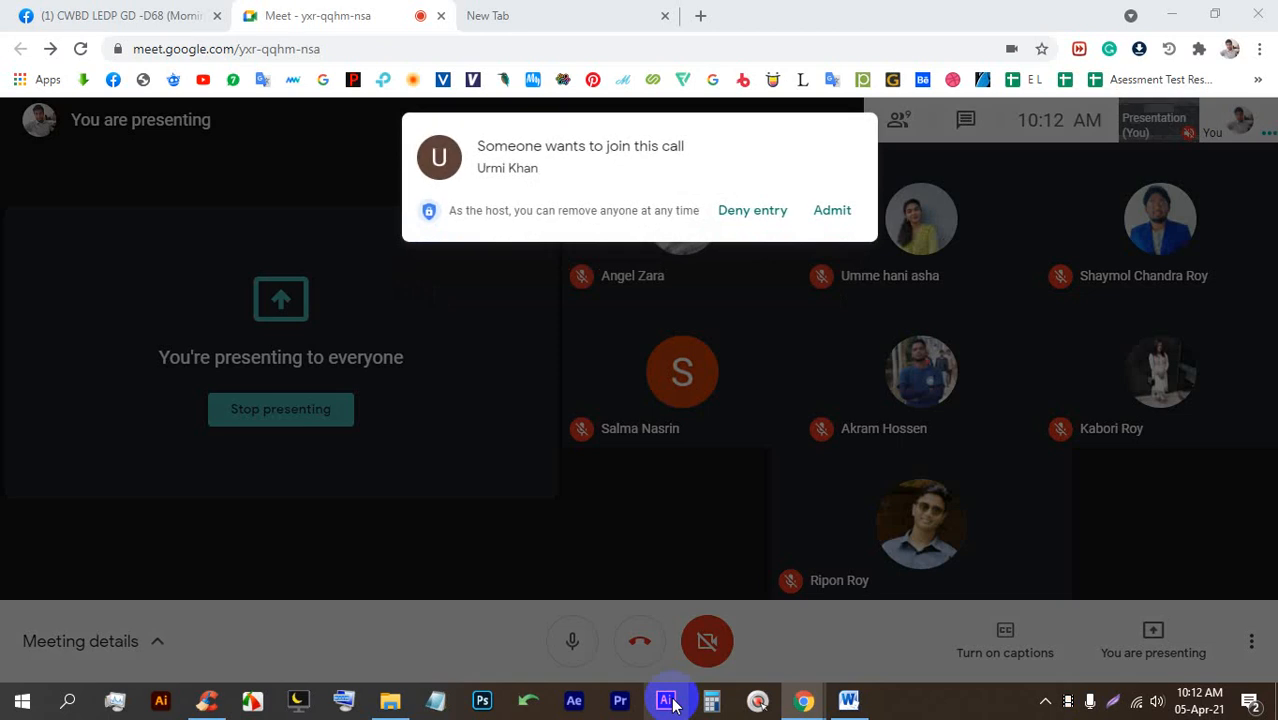
{"action": "left_click", "coordinate": [840, 212]}
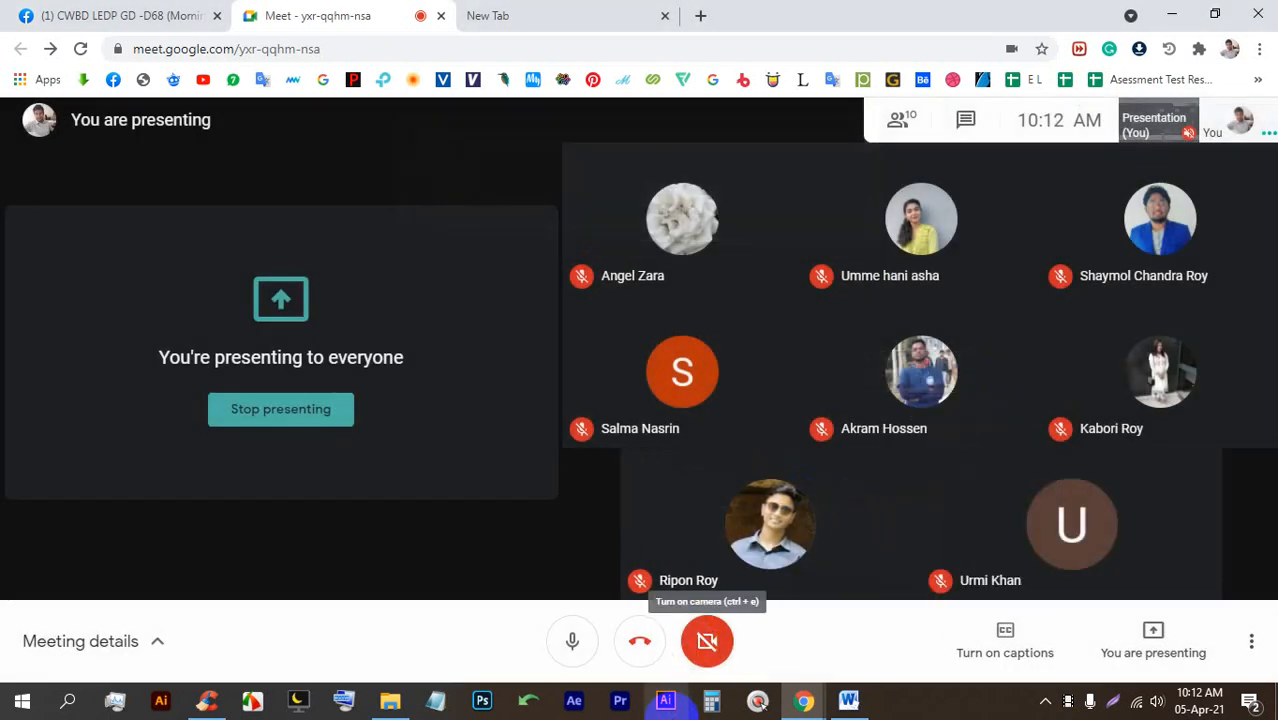
{"action": "left_click", "coordinate": [665, 700]}
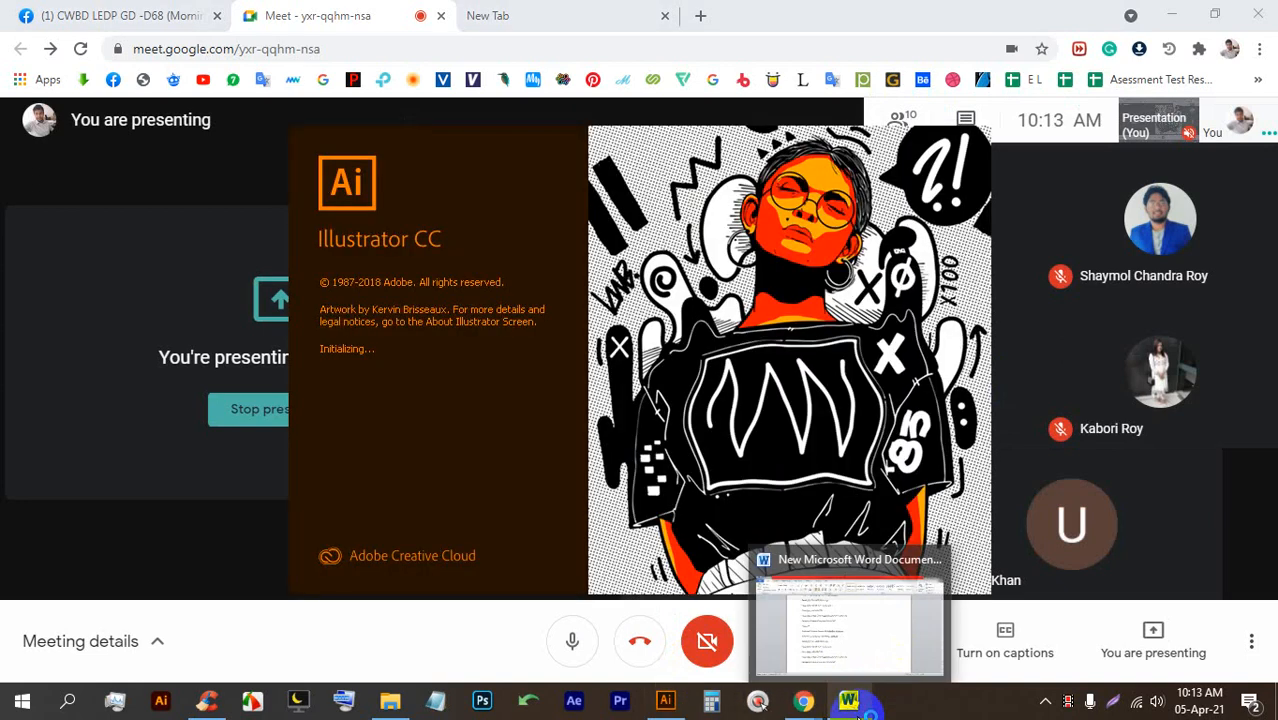
Step: Close the open Word document and admit the next waiting participant in the Meet call
{"action": "mouse_move", "coordinate": [852, 698]}
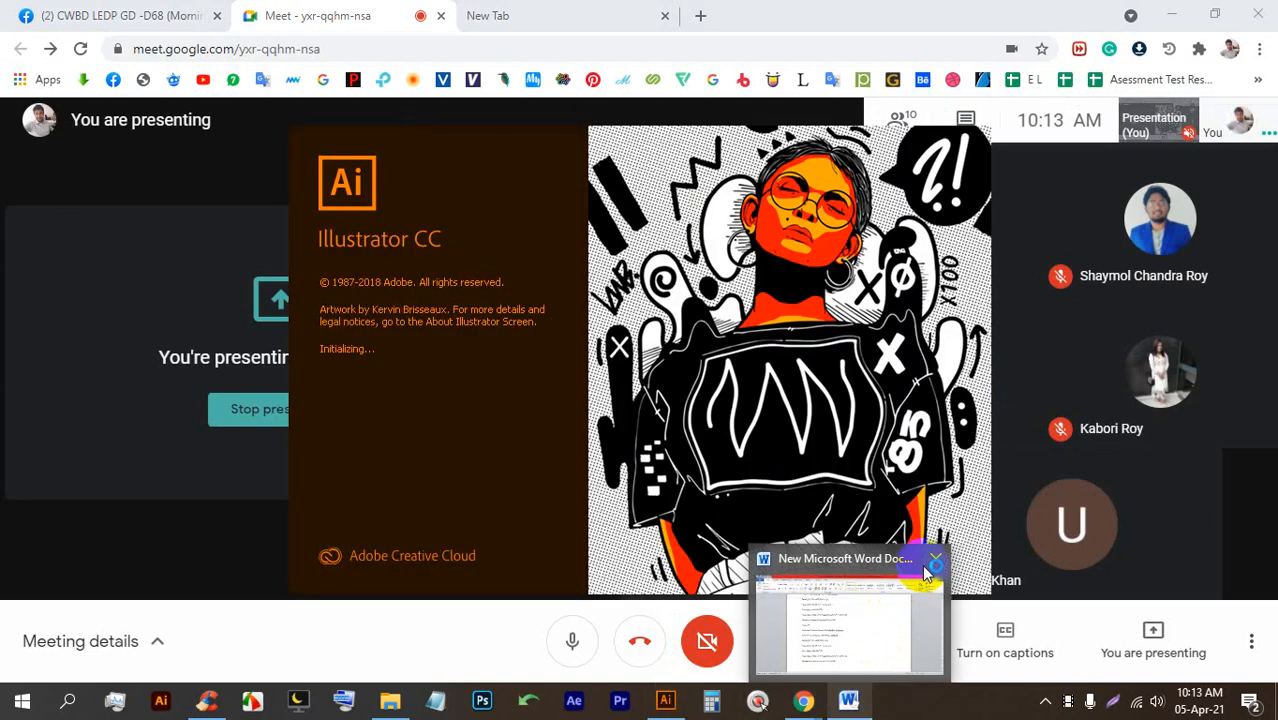
{"action": "left_click", "coordinate": [933, 562]}
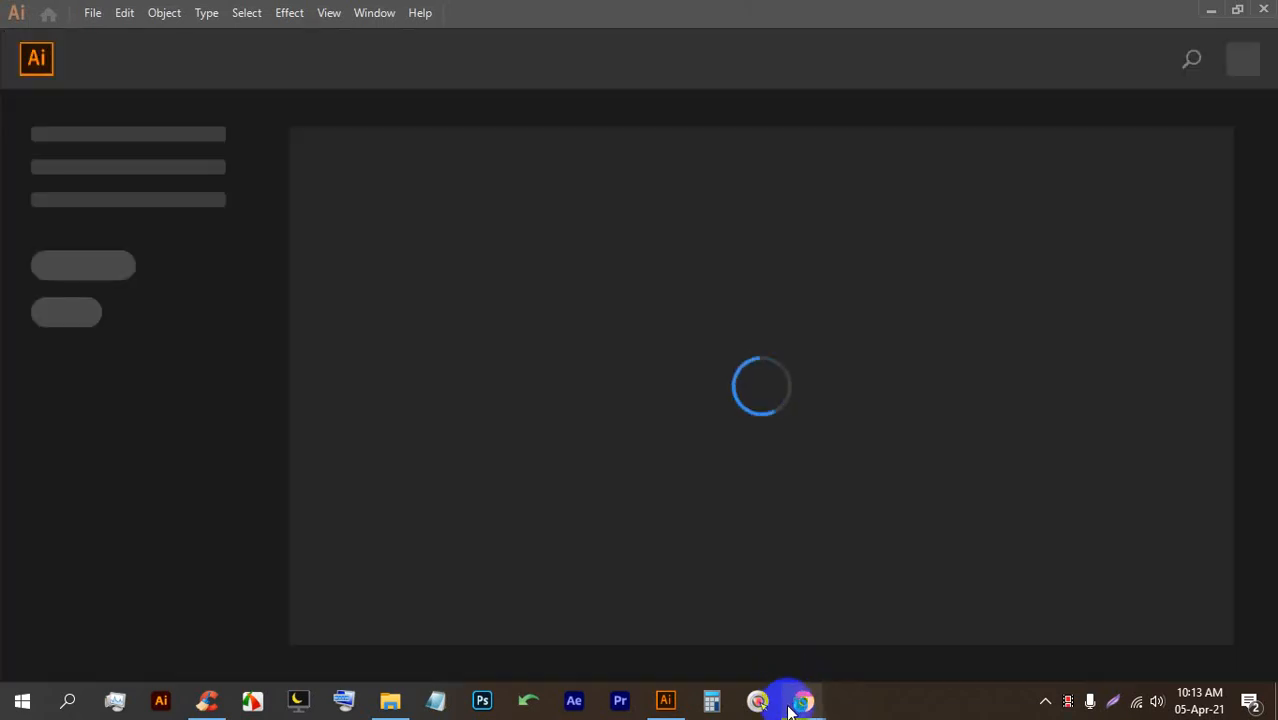
{"action": "mouse_move", "coordinate": [801, 699]}
{"action": "left_click", "coordinate": [748, 640]}
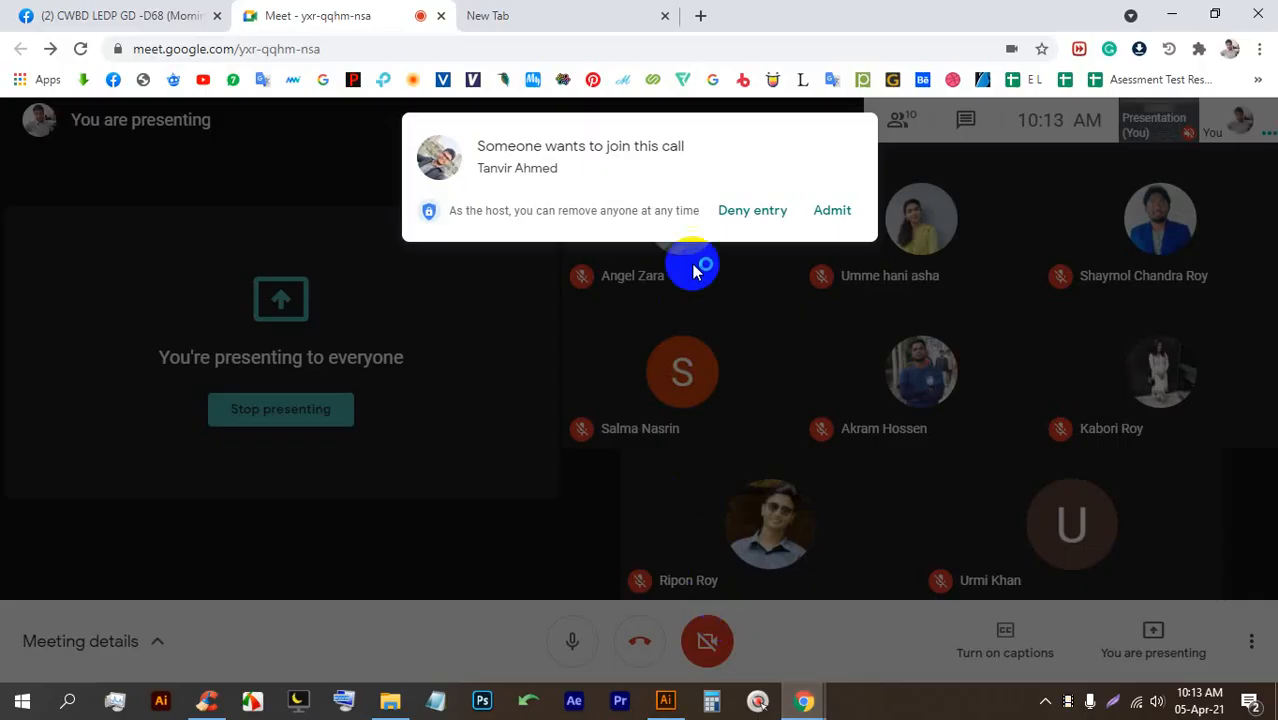
{"action": "left_click", "coordinate": [833, 211]}
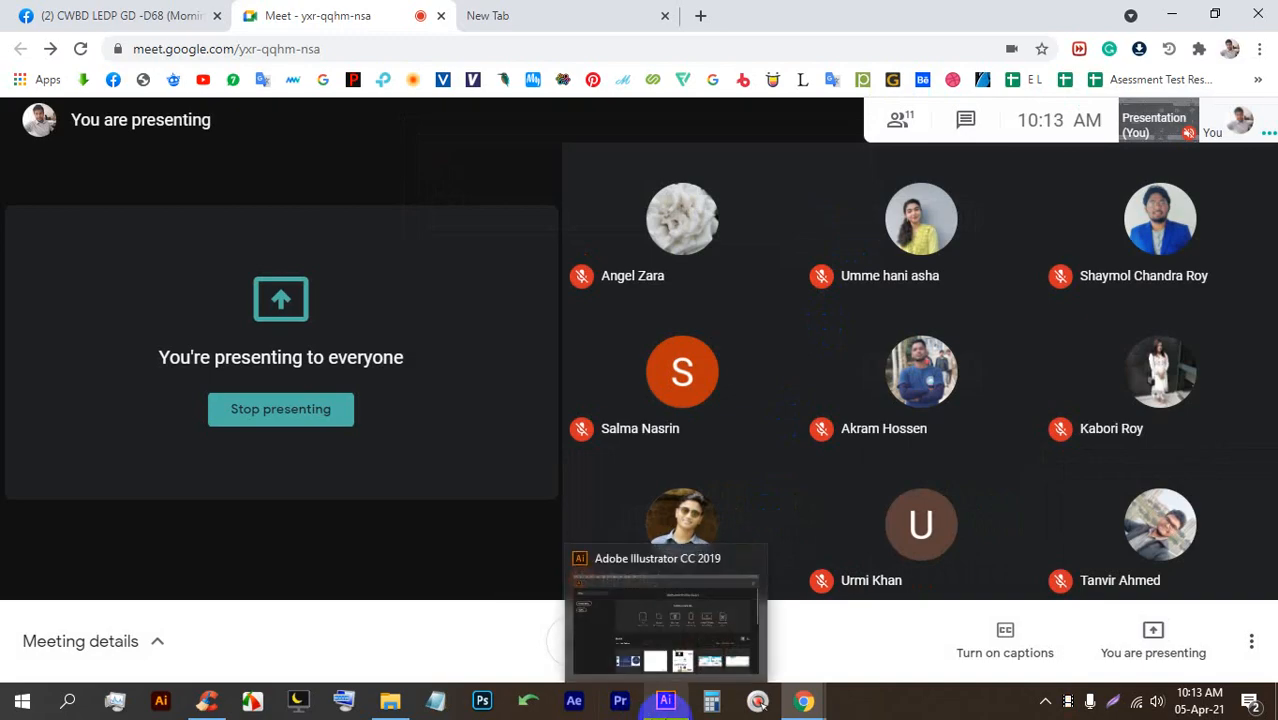
Step: Create a Web-Large document of 1920 x 1080 px in Illustrator
{"action": "left_click", "coordinate": [665, 700]}
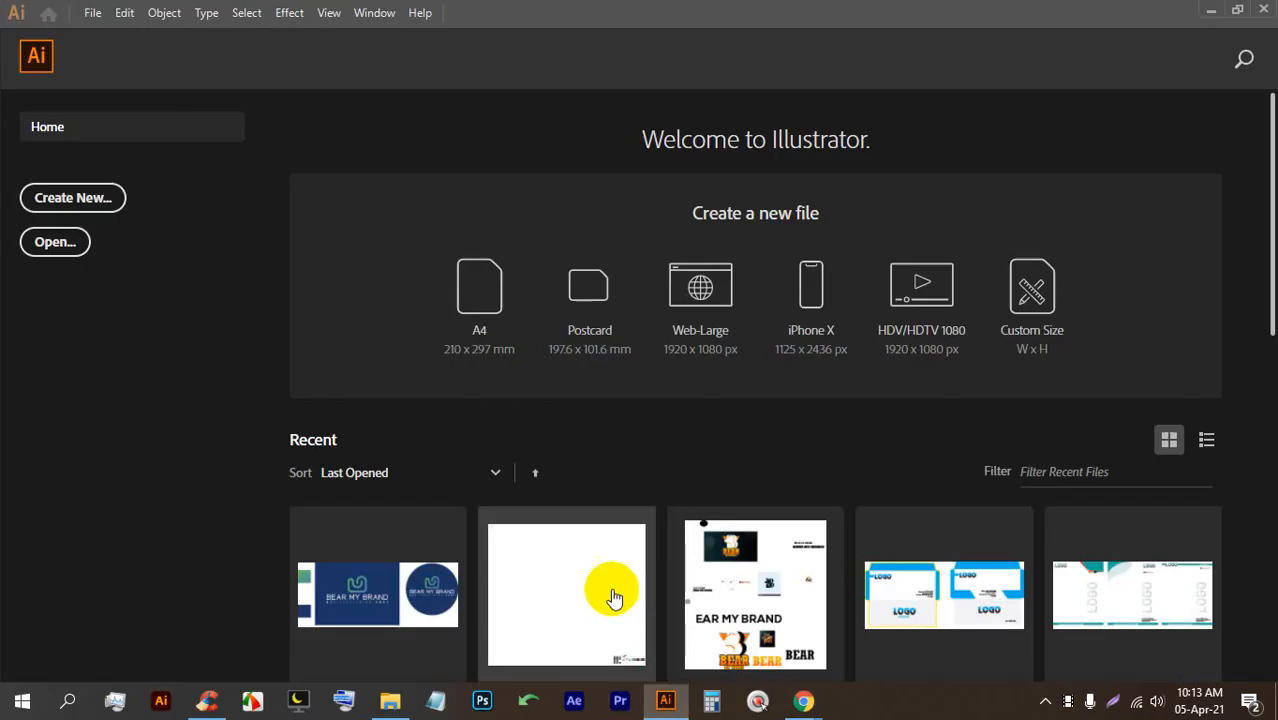
{"action": "left_click", "coordinate": [686, 301]}
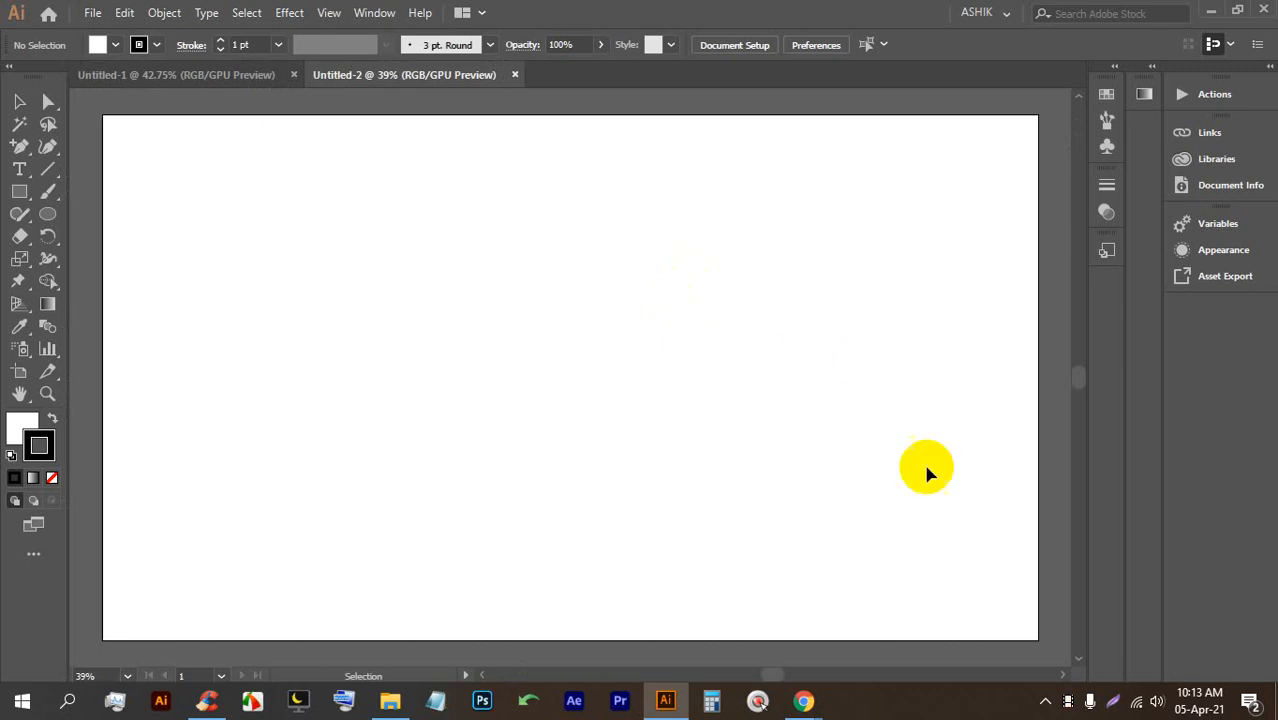
Step: Switch back to the Meet call and admit all the participants waiting to join
{"action": "mouse_move", "coordinate": [804, 700]}
{"action": "left_click", "coordinate": [770, 656]}
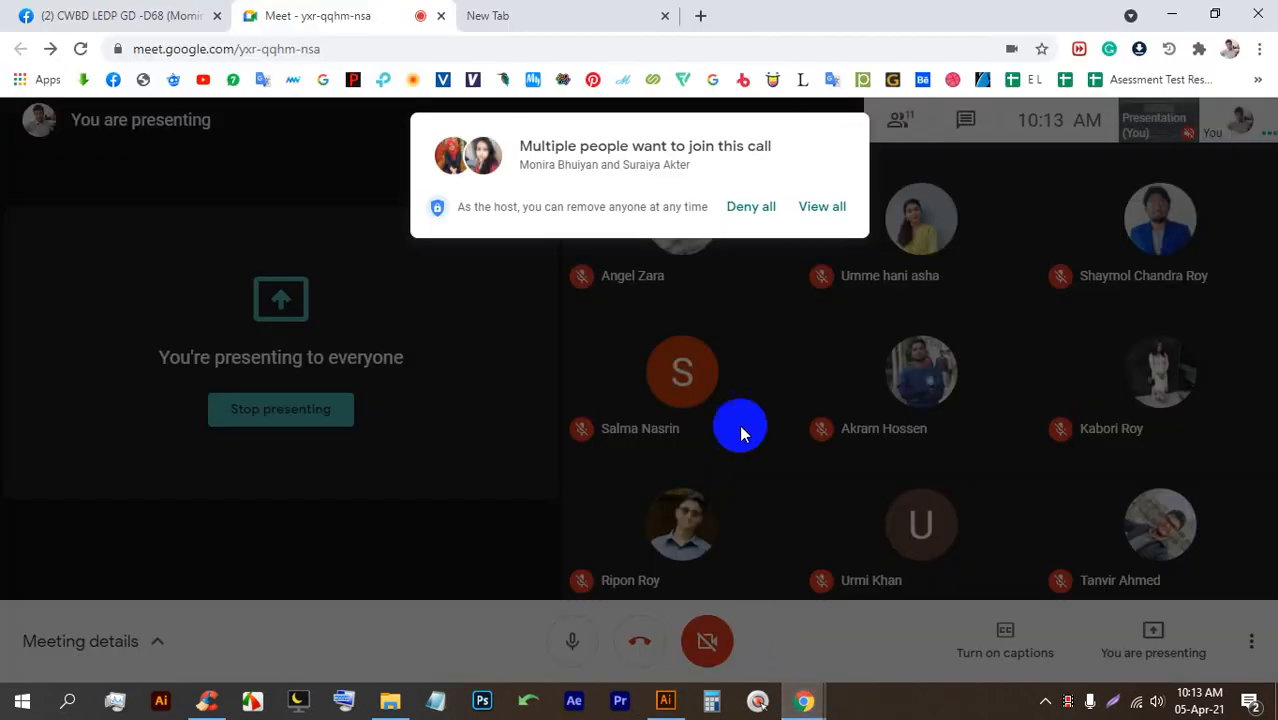
{"action": "left_click", "coordinate": [824, 206]}
{"action": "left_click", "coordinate": [829, 328]}
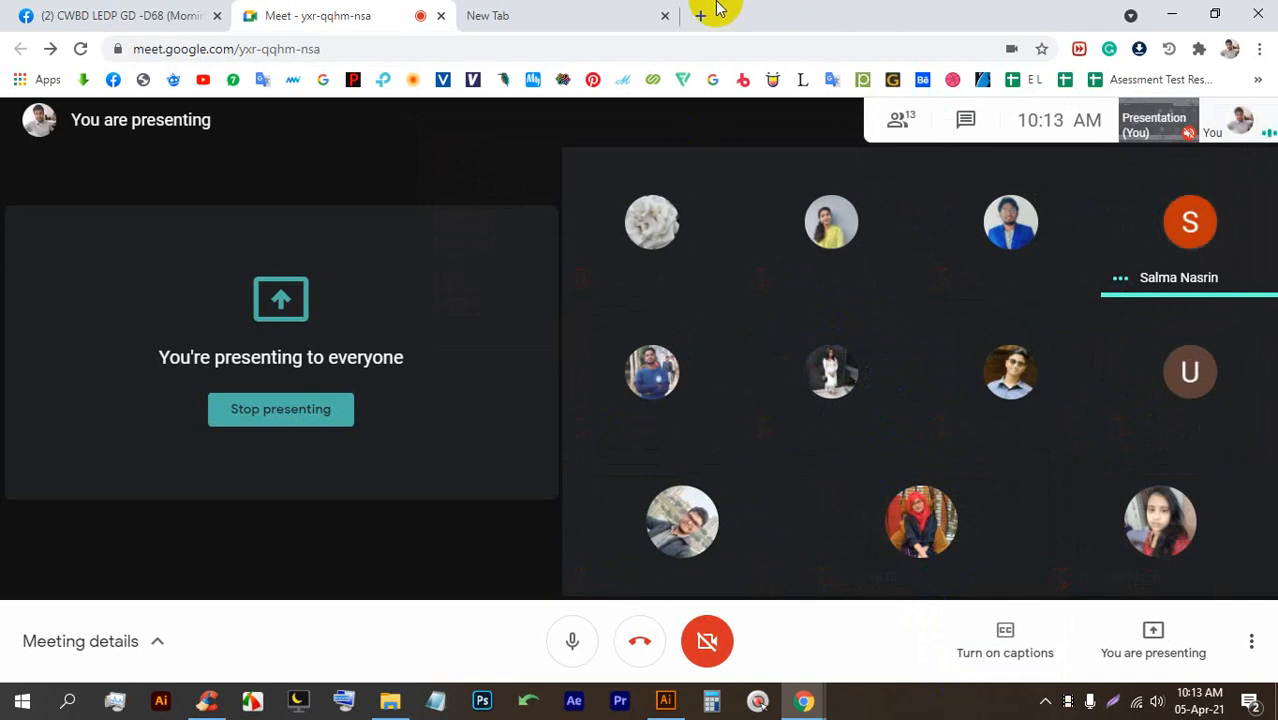
Step: Load YouTube in the empty browser tab and go to the signed-in account's own channel
{"action": "left_click", "coordinate": [575, 15]}
{"action": "left_click", "coordinate": [206, 80]}
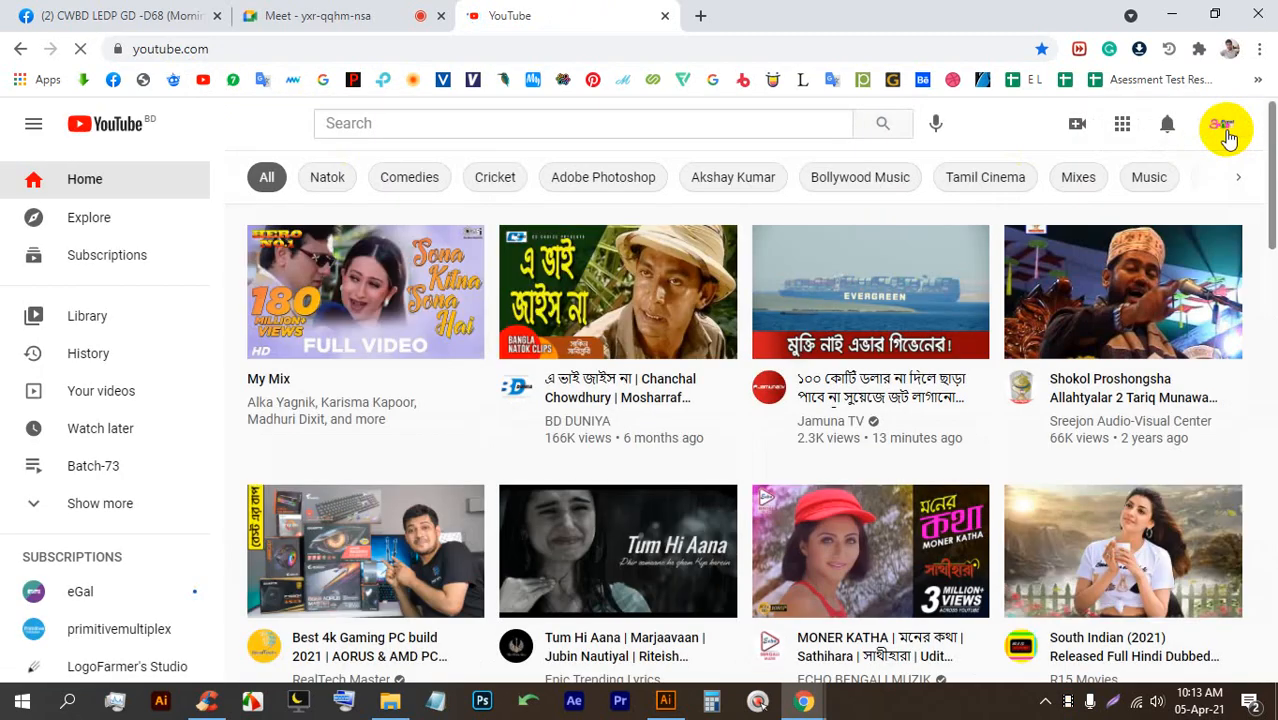
{"action": "left_click", "coordinate": [1223, 126]}
{"action": "left_click", "coordinate": [1010, 230]}
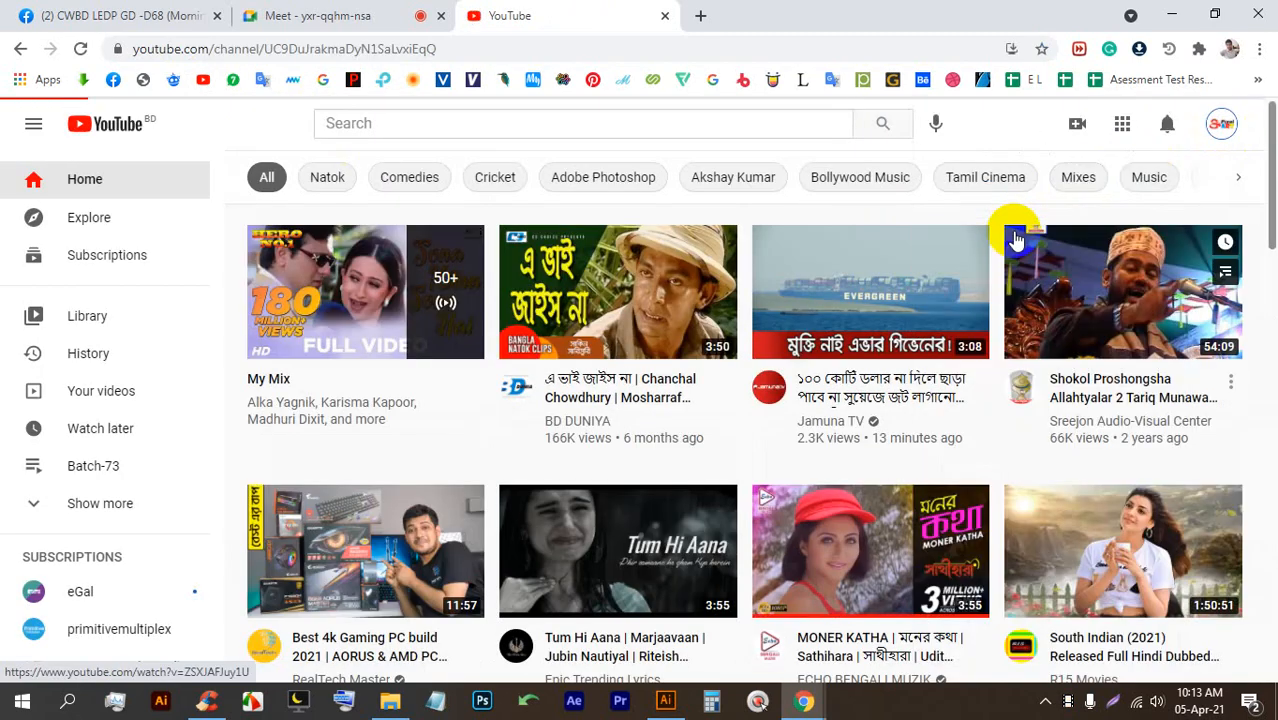
Step: Find the LEDP Graphic Design Batch-68 class video among the channel's uploads and open it
{"action": "scroll", "coordinate": [564, 458], "scroll_direction": "down", "scroll_amount": 5}
{"action": "scroll", "coordinate": [579, 451], "scroll_direction": "up", "scroll_amount": 2}
{"action": "scroll", "coordinate": [667, 450], "scroll_direction": "down", "scroll_amount": 2}
{"action": "scroll", "coordinate": [667, 450], "scroll_direction": "down", "scroll_amount": 2}
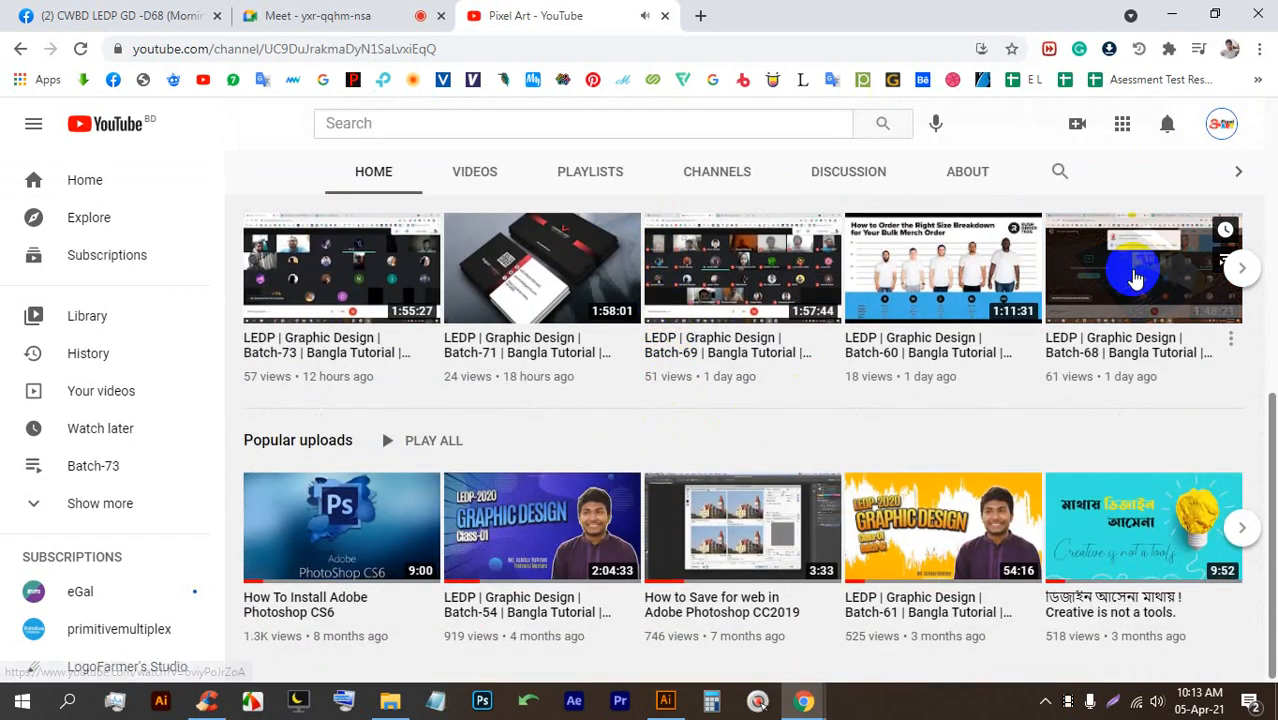
{"action": "left_click", "coordinate": [1133, 277]}
Step: Admit the newly waiting participant to the Meet call and pause the Batch-68 Class-28 video at about 20:26
{"action": "left_click", "coordinate": [410, 16]}
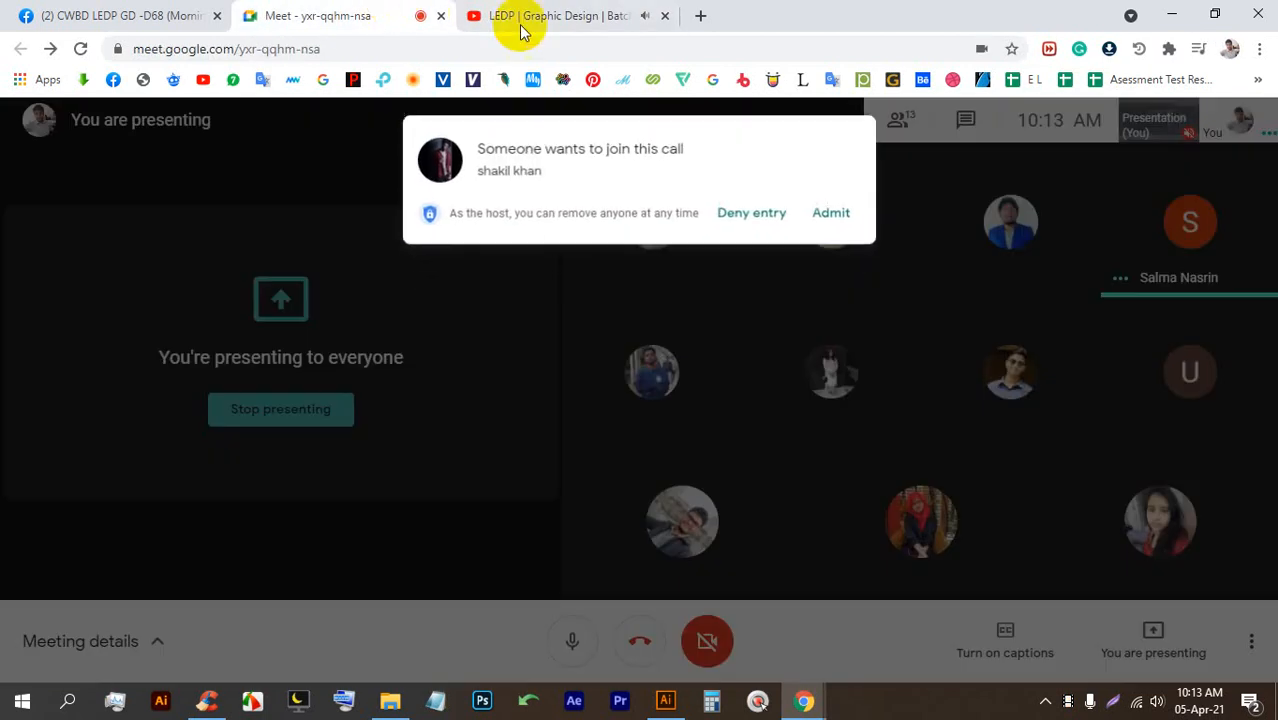
{"action": "left_click", "coordinate": [833, 211]}
{"action": "left_click", "coordinate": [528, 15]}
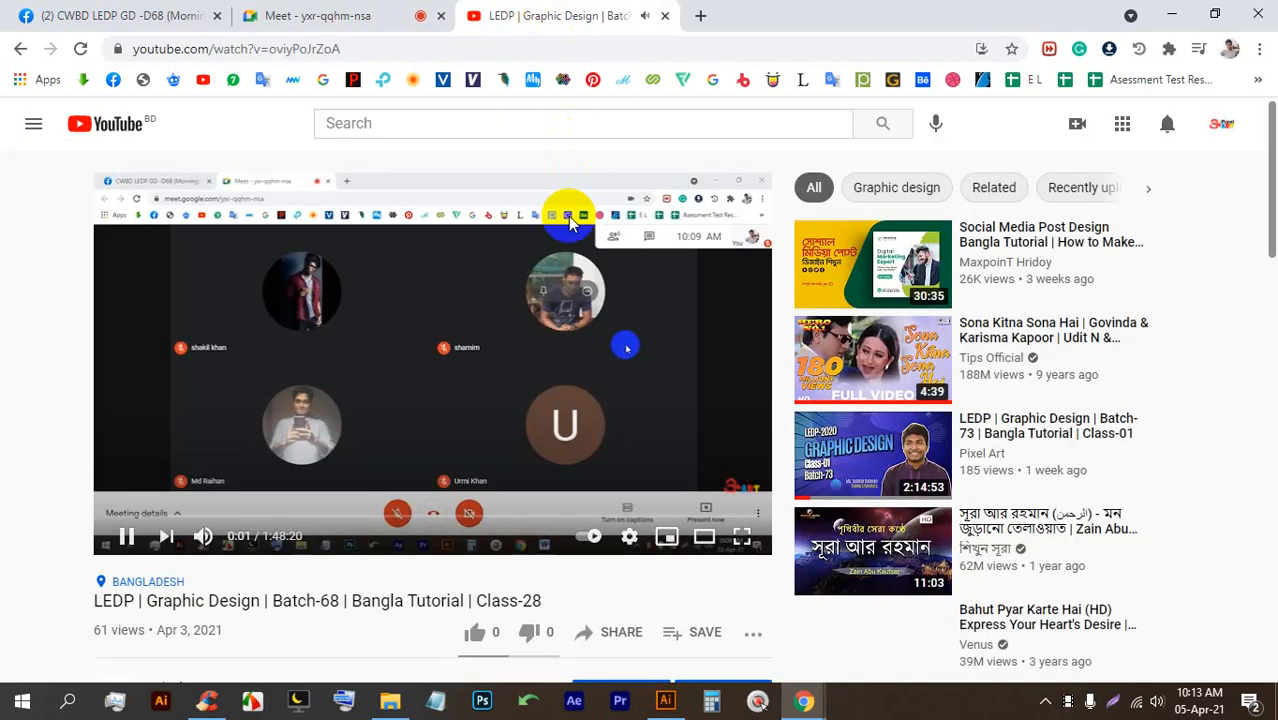
{"action": "left_click", "coordinate": [333, 455]}
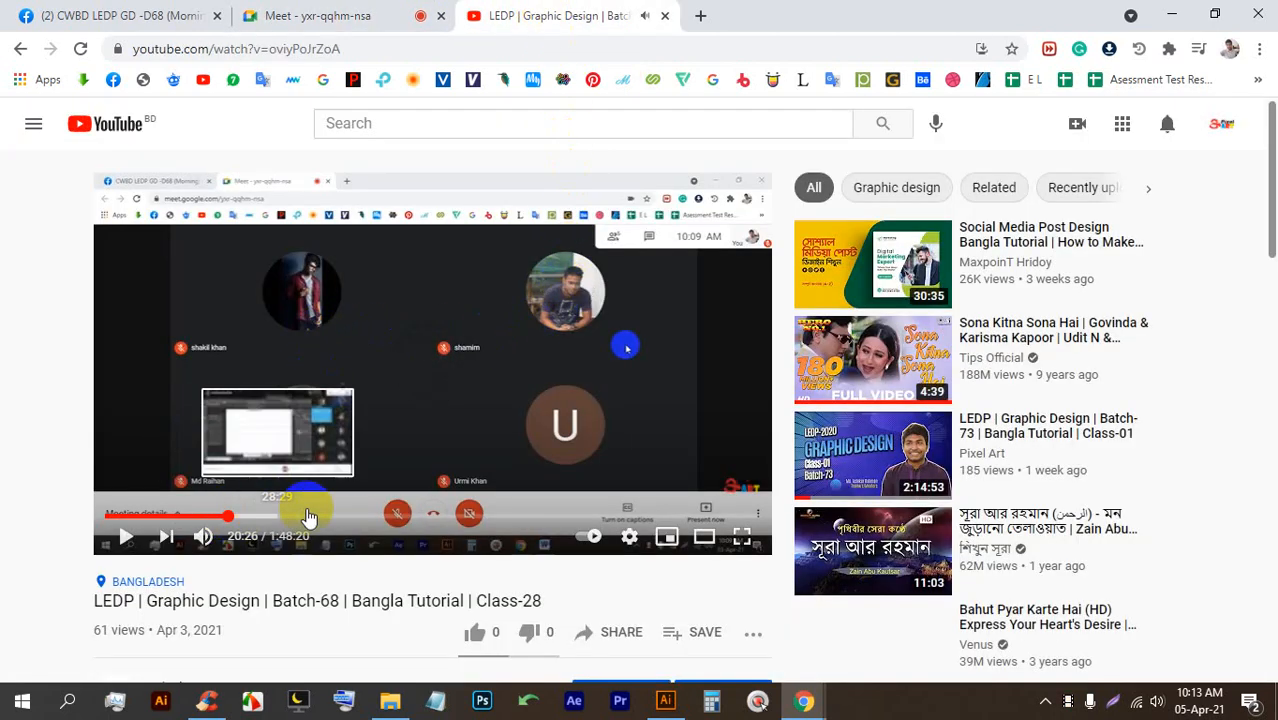
Step: Skip the Class-28 video to about 49:50 and copy its web address
{"action": "left_click", "coordinate": [405, 514]}
{"action": "left_click", "coordinate": [578, 44]}
{"action": "left_click_drag", "start_coordinate": [580, 44], "coordinate": [6, 45]}
{"action": "key", "text": "ctrl+c"}
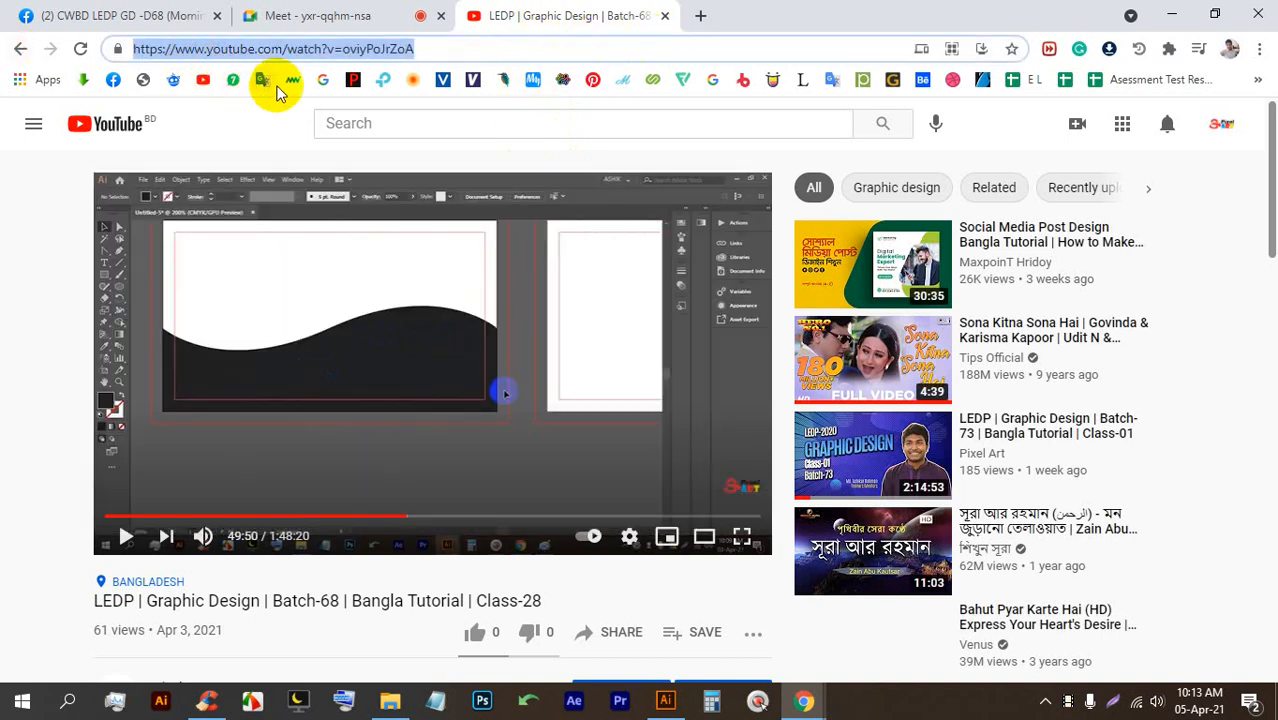
Step: Admit the waiting participant to the Meet call and return to the CWBD LEDP GD -D68 (Morning) Facebook group
{"action": "left_click", "coordinate": [90, 15]}
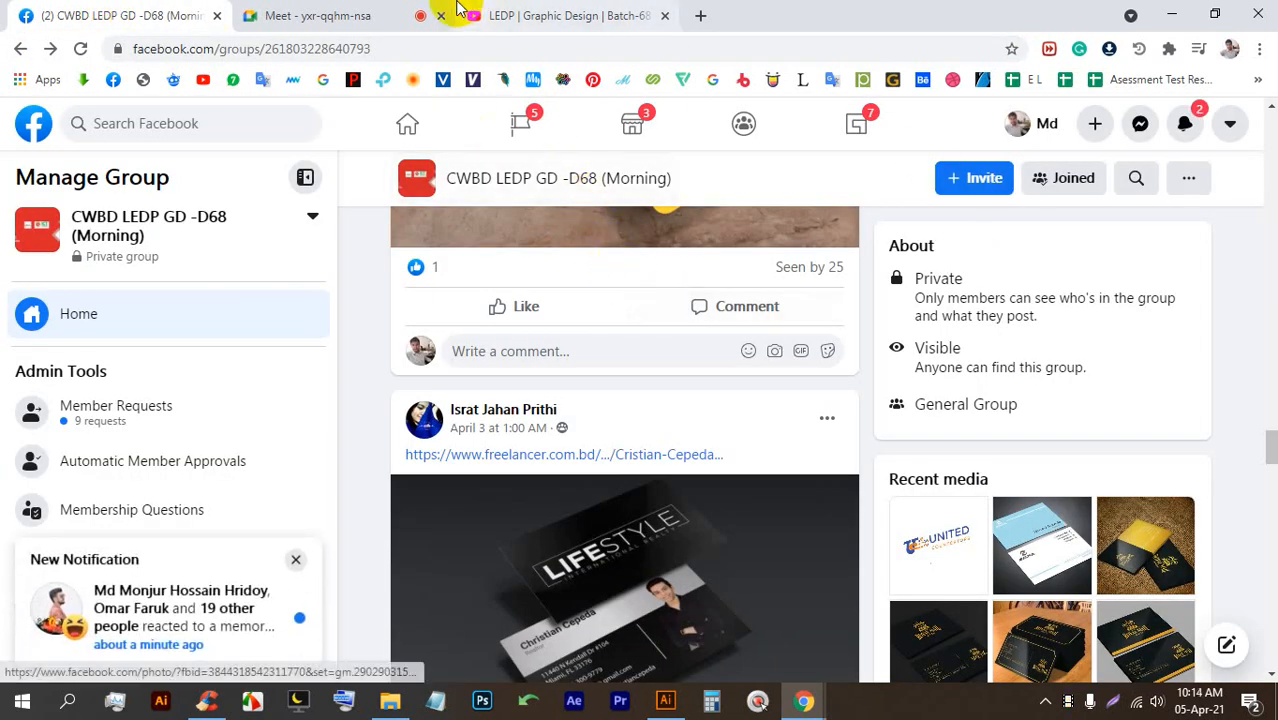
{"action": "left_click", "coordinate": [400, 15]}
{"action": "left_click", "coordinate": [832, 212]}
{"action": "left_click", "coordinate": [190, 18]}
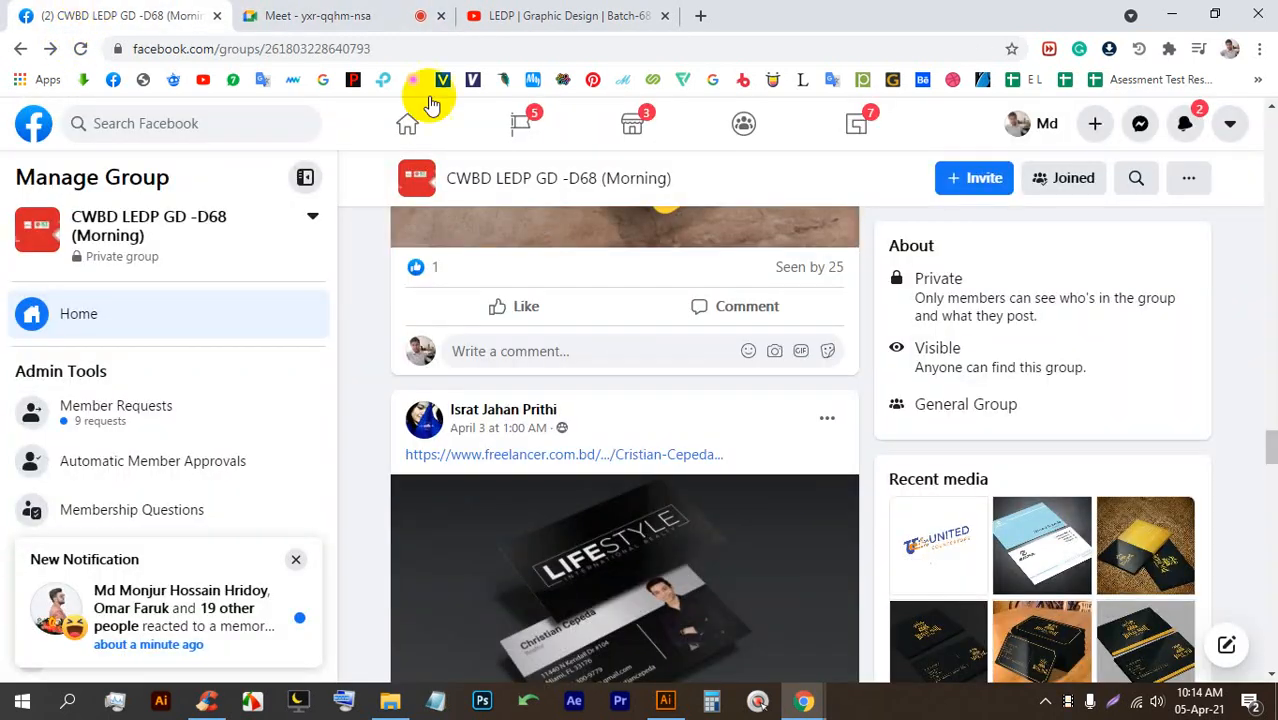
Step: Publish a new post in the group containing the copied YouTube link of the class video
{"action": "left_click_drag", "start_coordinate": [1268, 443], "coordinate": [1262, 85]}
{"action": "scroll", "coordinate": [673, 357], "scroll_direction": "down", "scroll_amount": 4}
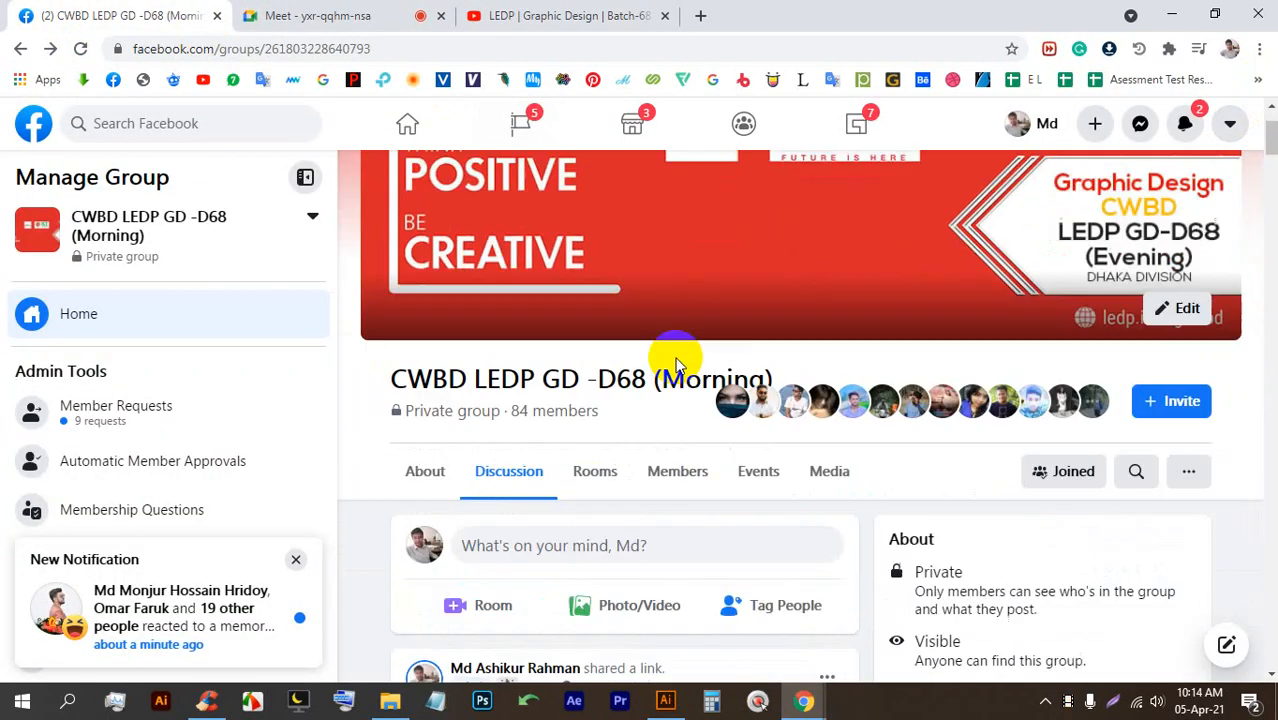
{"action": "left_click", "coordinate": [586, 322]}
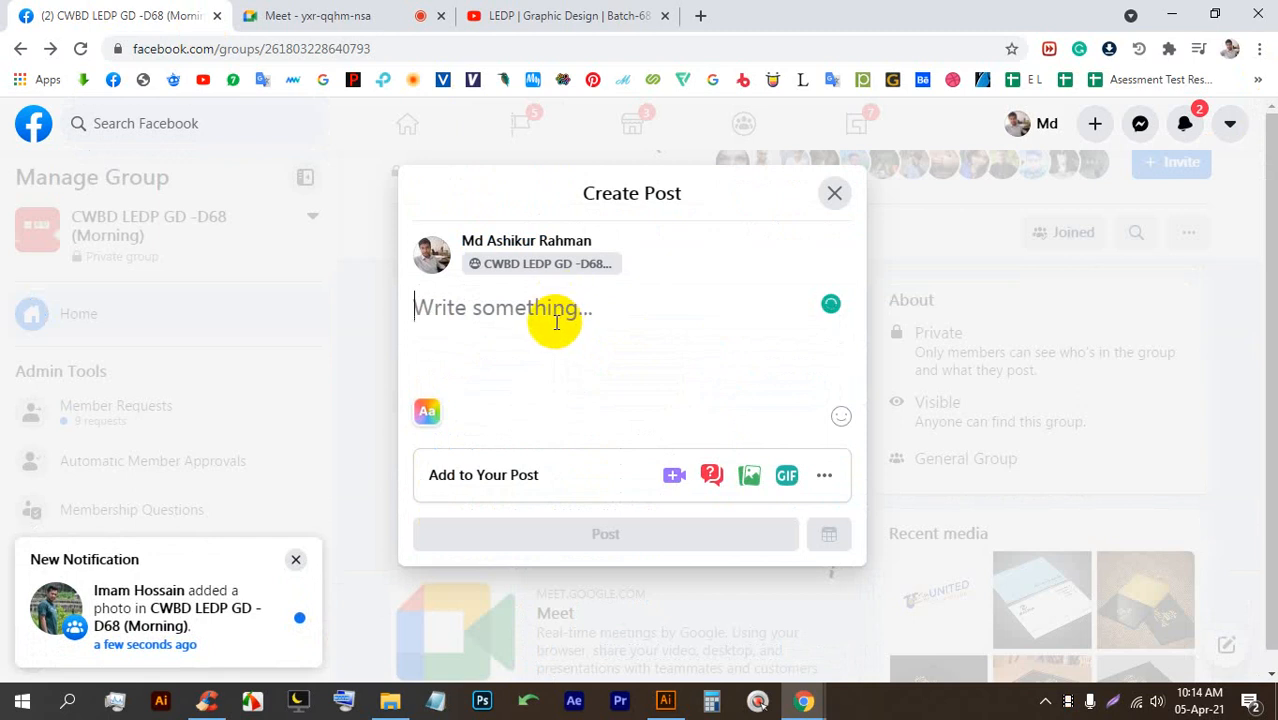
{"action": "key", "text": "ctrl+v"}
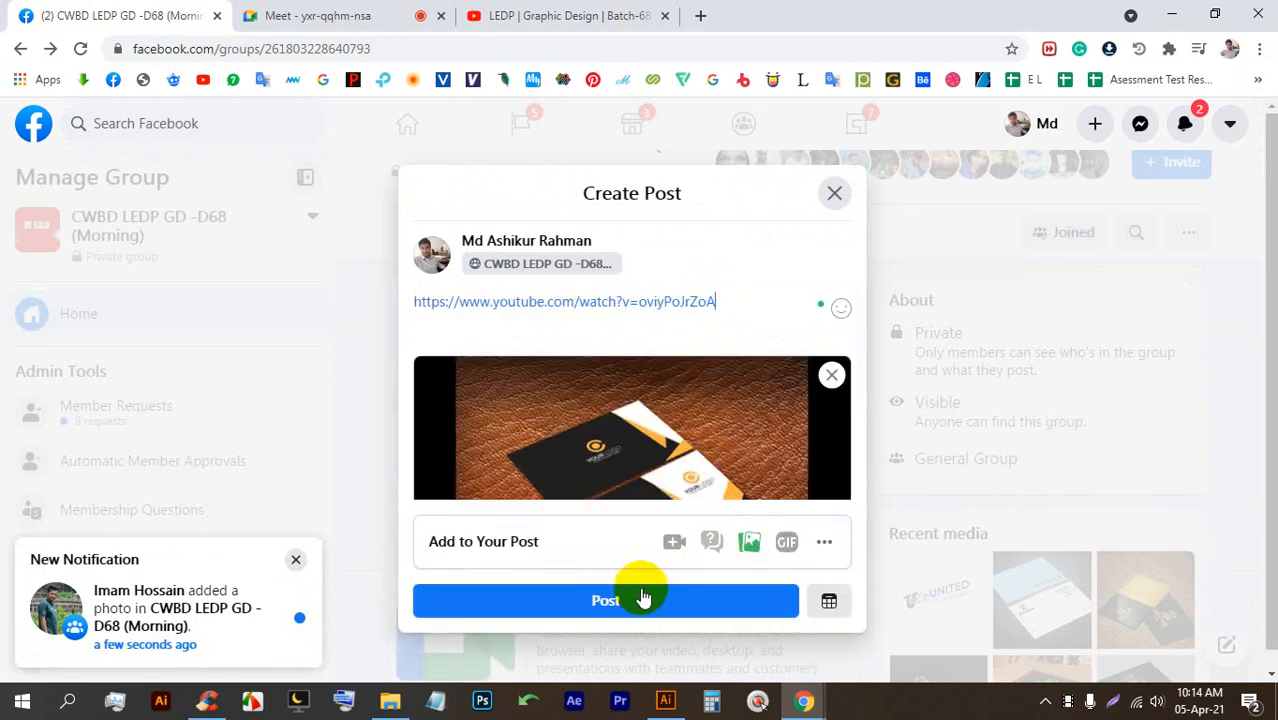
{"action": "left_click", "coordinate": [618, 600]}
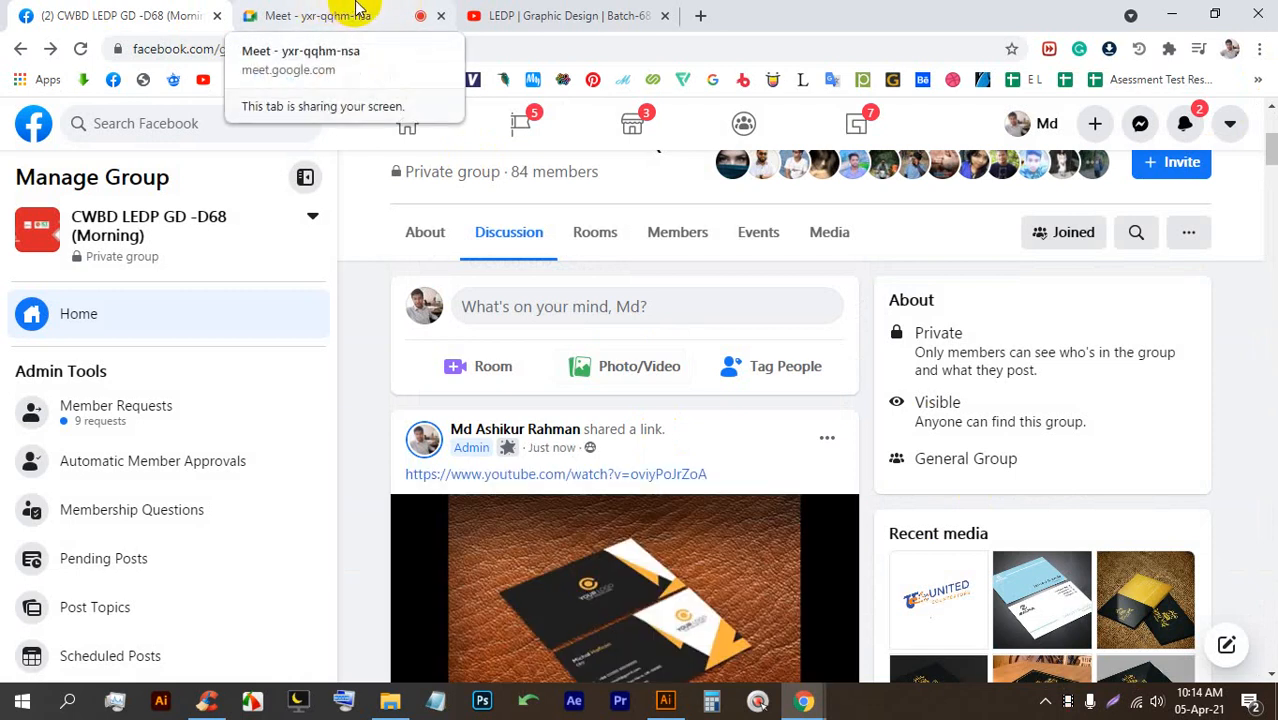
Step: Check the participants in the Meet call and replace the YouTube tab with an empty browser tab
{"action": "left_click", "coordinate": [357, 8]}
{"action": "mouse_move", "coordinate": [585, 340]}
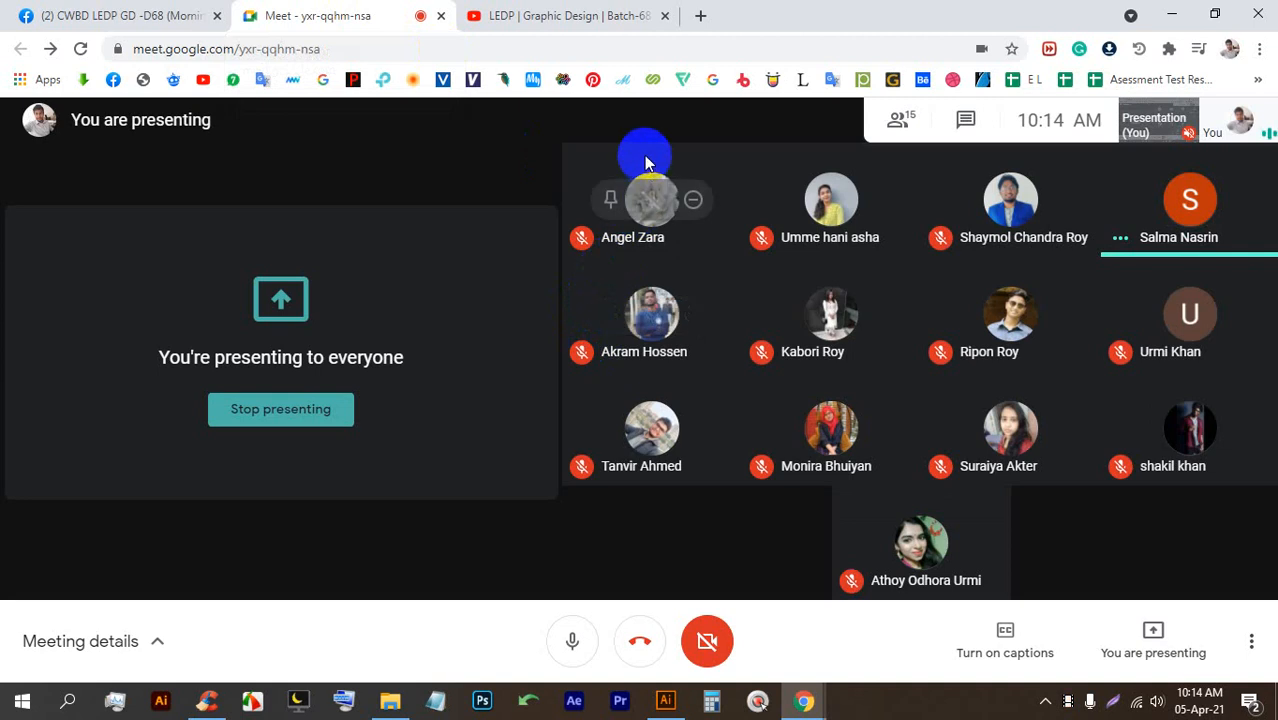
{"action": "left_click", "coordinate": [700, 16]}
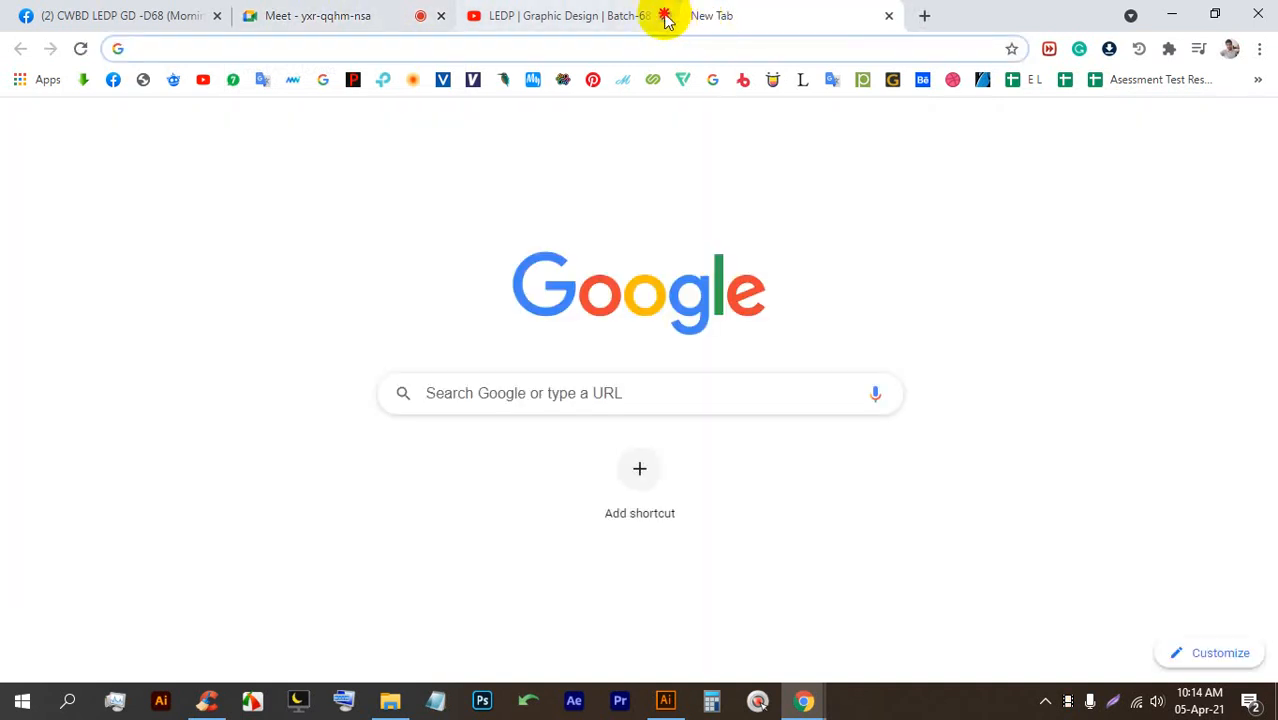
{"action": "left_click", "coordinate": [664, 16]}
Step: Find the Batch-68 spreadsheet among the browser bookmarks and load it in the empty tab
{"action": "left_click", "coordinate": [700, 48]}
{"action": "left_click", "coordinate": [1257, 80]}
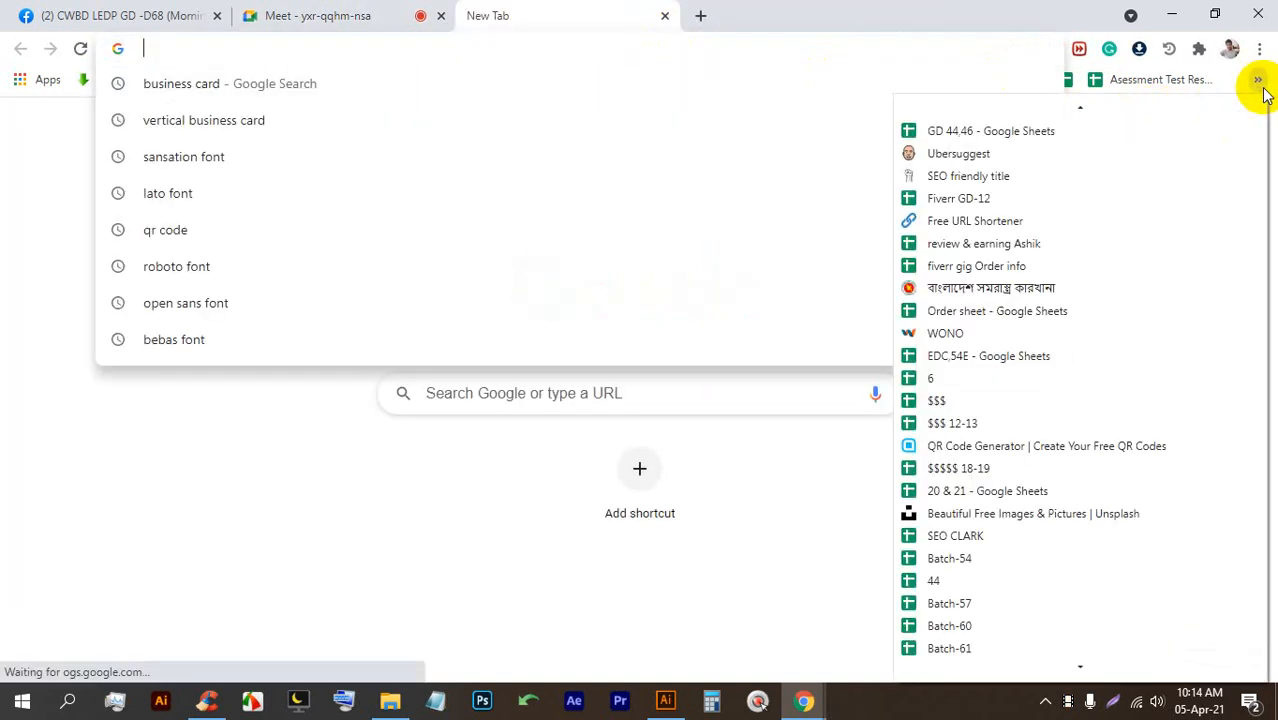
{"action": "scroll", "coordinate": [1150, 480], "scroll_direction": "down", "scroll_amount": 3}
{"action": "scroll", "coordinate": [1056, 485], "scroll_direction": "down", "scroll_amount": 3}
{"action": "scroll", "coordinate": [1058, 490], "scroll_direction": "up", "scroll_amount": 2}
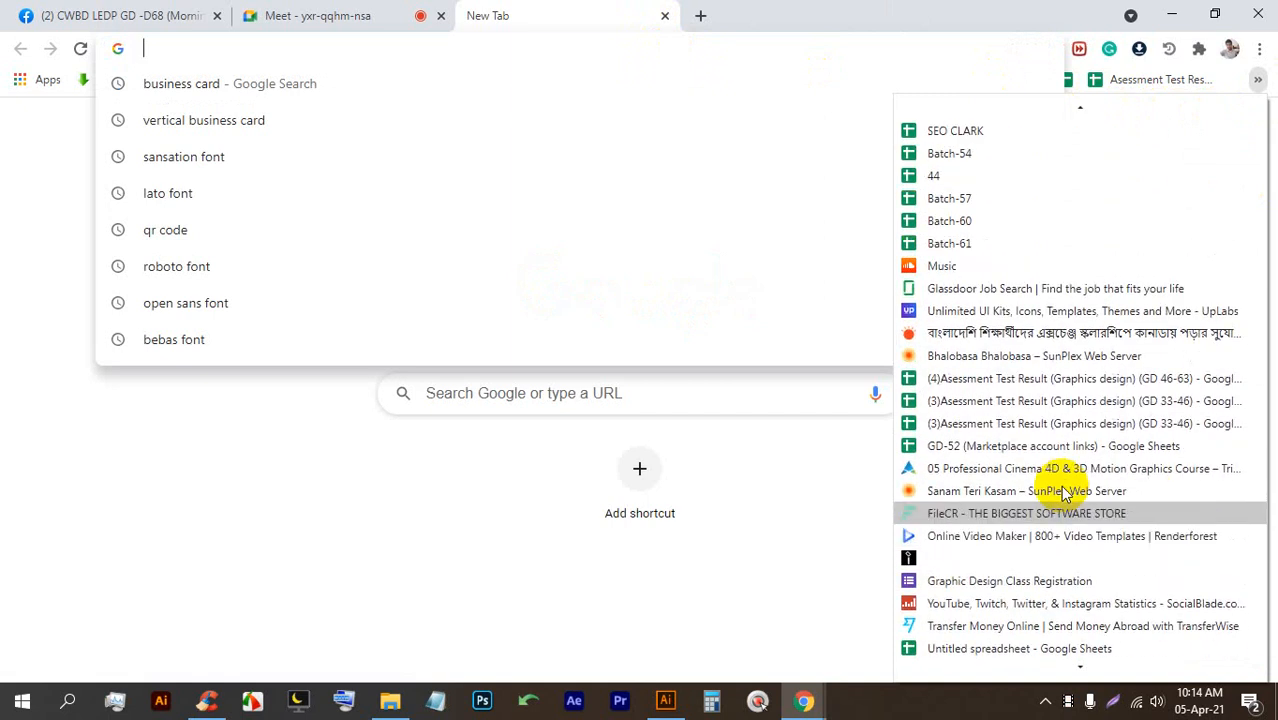
{"action": "scroll", "coordinate": [1000, 380], "scroll_direction": "down", "scroll_amount": 5}
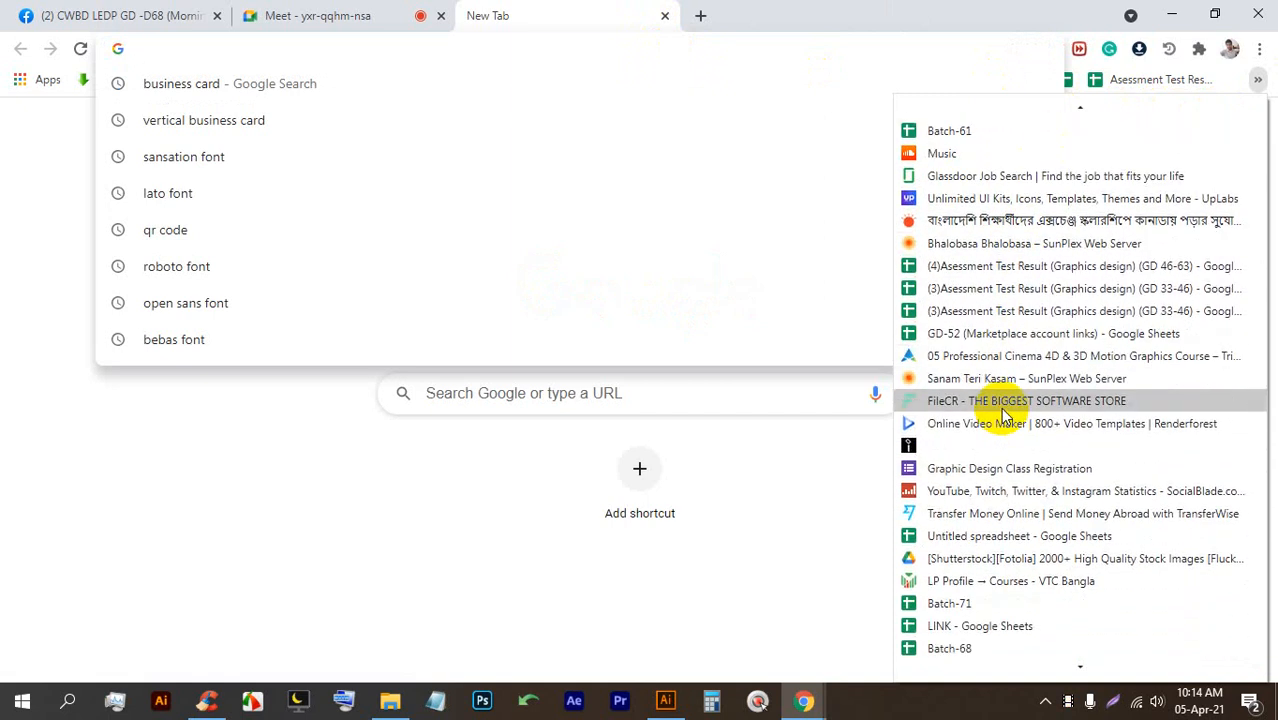
{"action": "left_click", "coordinate": [962, 535]}
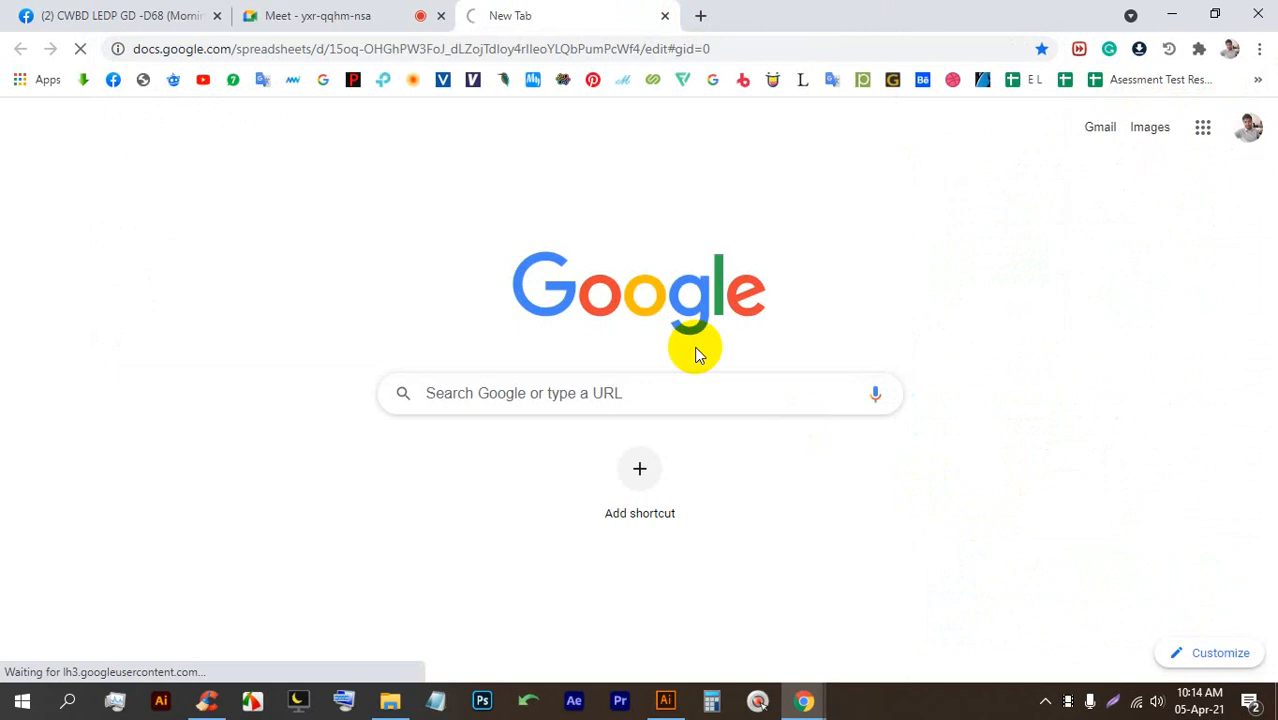
Step: Admit the participant waiting to join the Meet call and switch back to the Batch-68 spreadsheet
{"action": "left_click", "coordinate": [287, 12]}
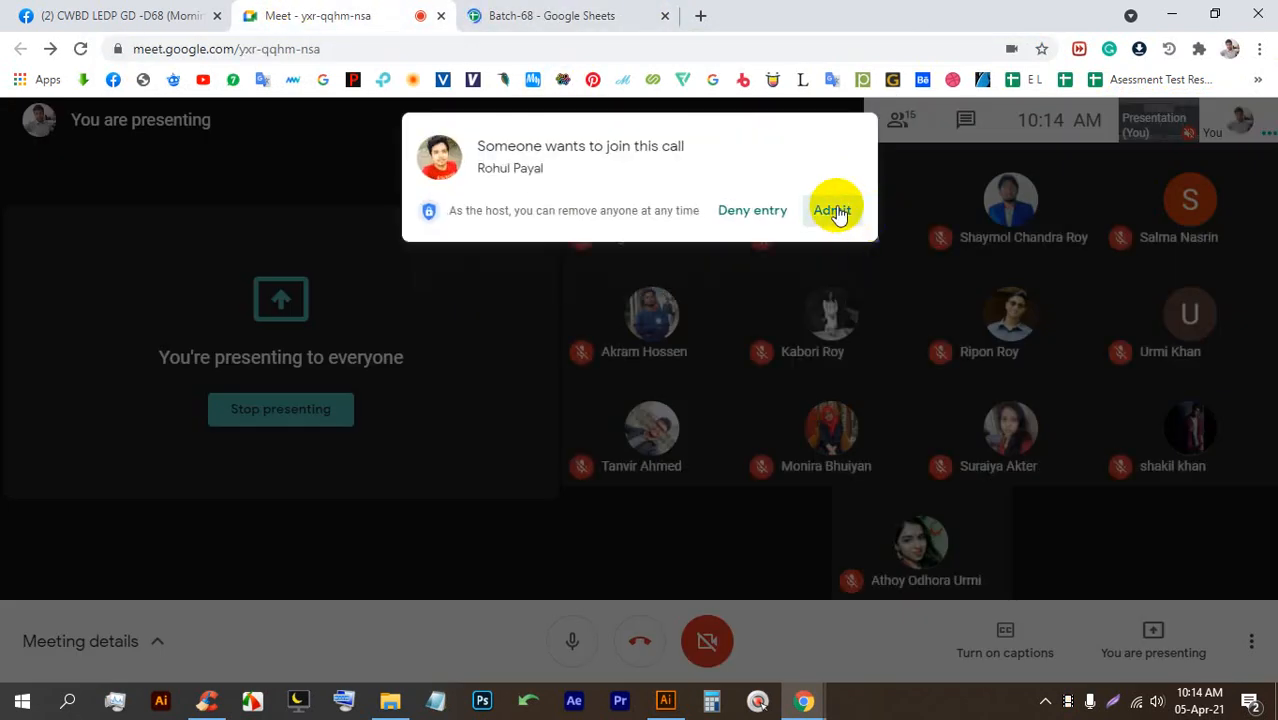
{"action": "left_click", "coordinate": [832, 210]}
{"action": "left_click", "coordinate": [520, 12]}
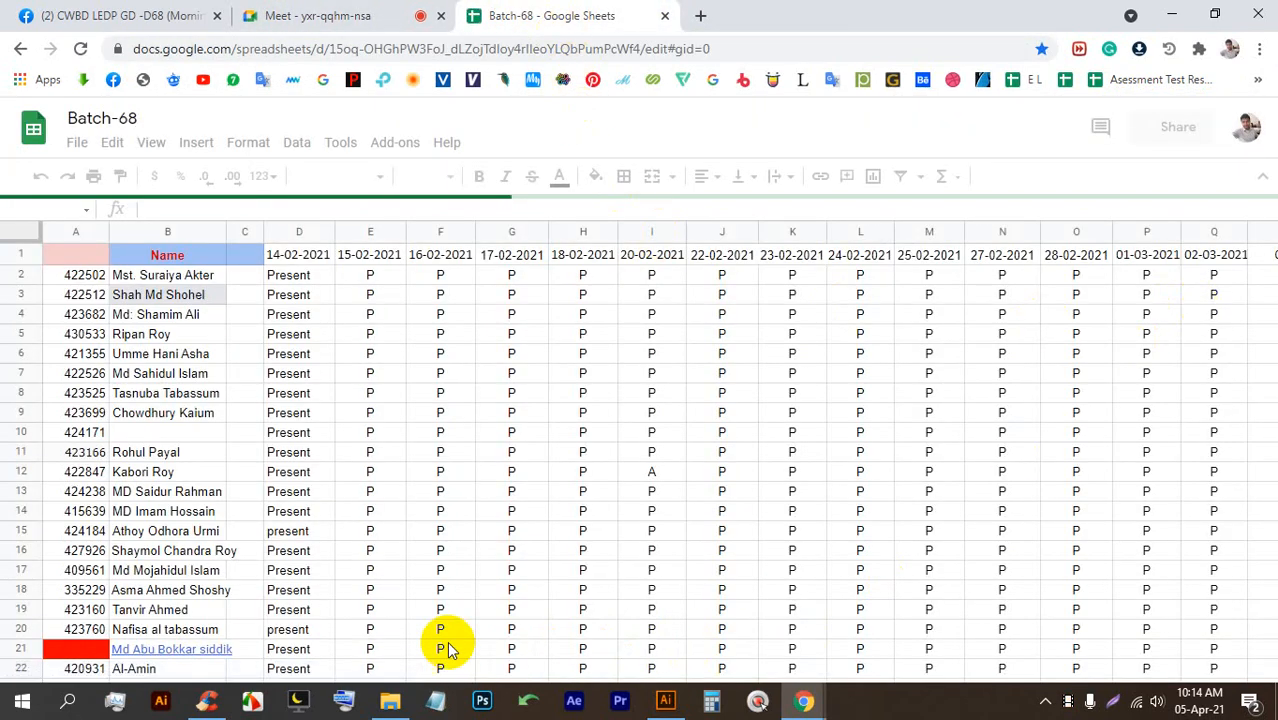
Step: Insert a column directly after the 03-04-2021 attendance column and enter 05-04-2021 as its header in AF1
{"action": "left_click_drag", "start_coordinate": [285, 637], "coordinate": [662, 645]}
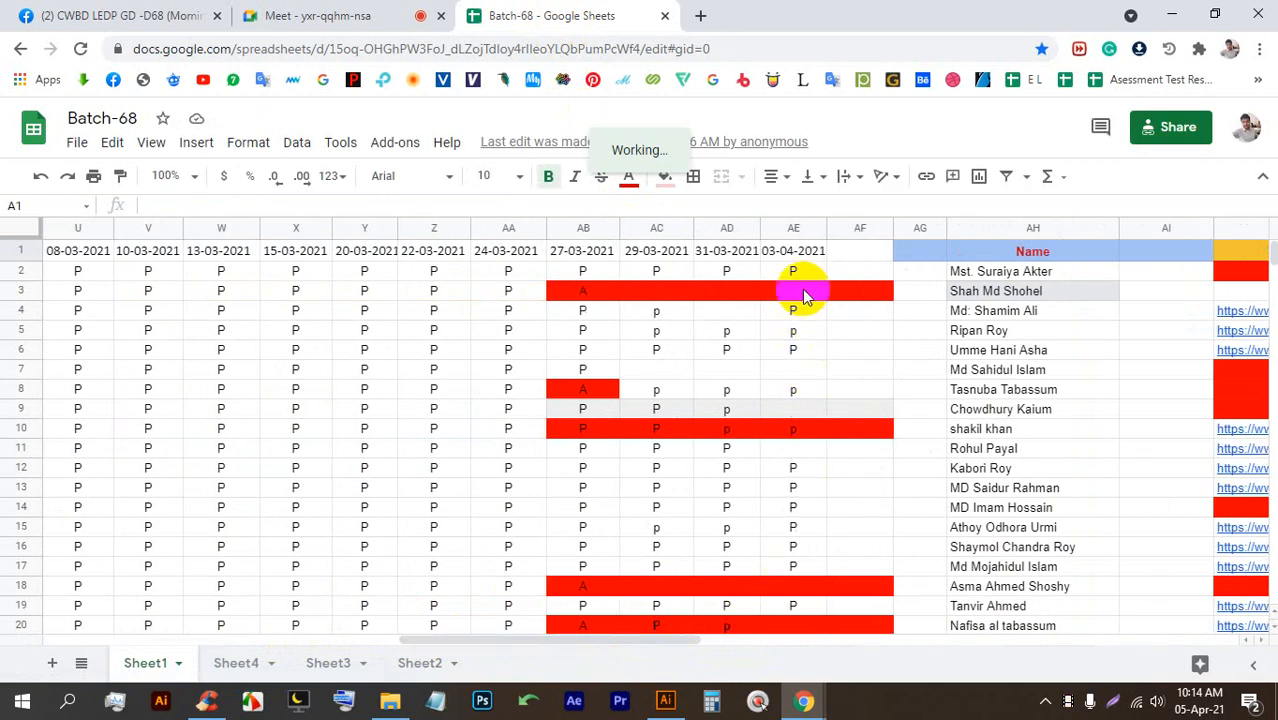
{"action": "left_click", "coordinate": [780, 228]}
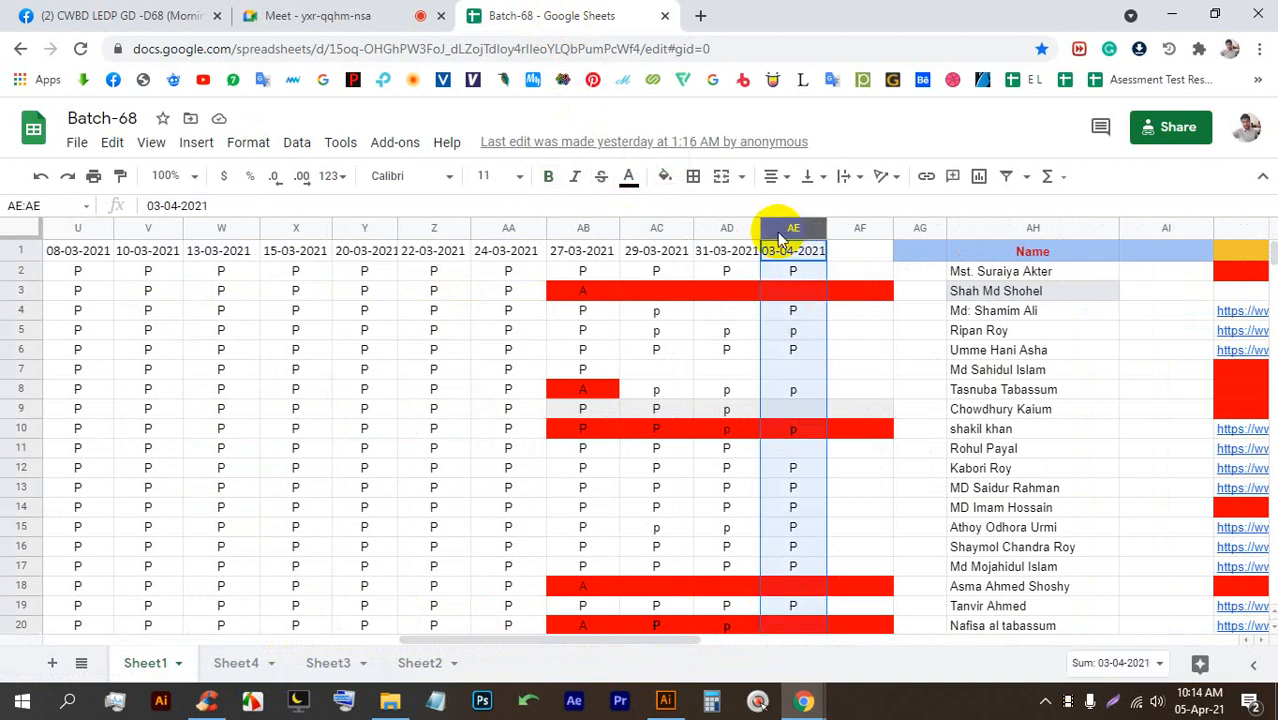
{"action": "right_click", "coordinate": [780, 228]}
{"action": "left_click", "coordinate": [830, 340]}
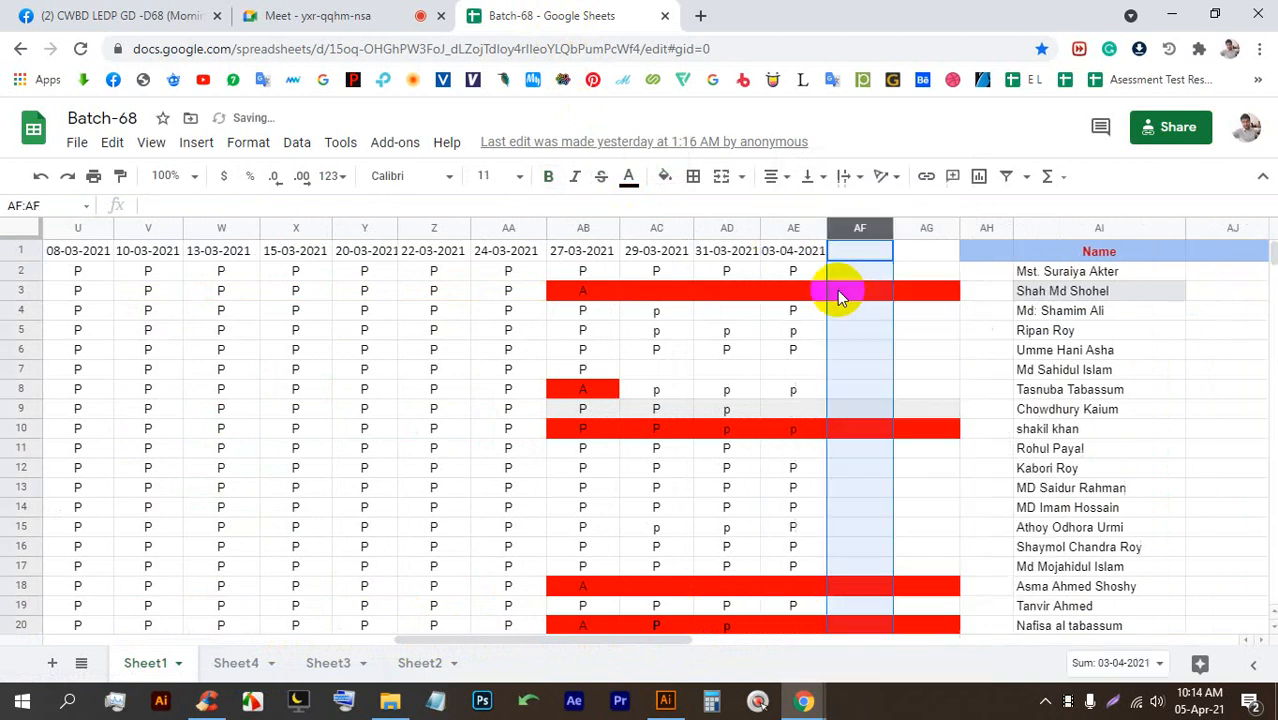
{"action": "left_click", "coordinate": [849, 256]}
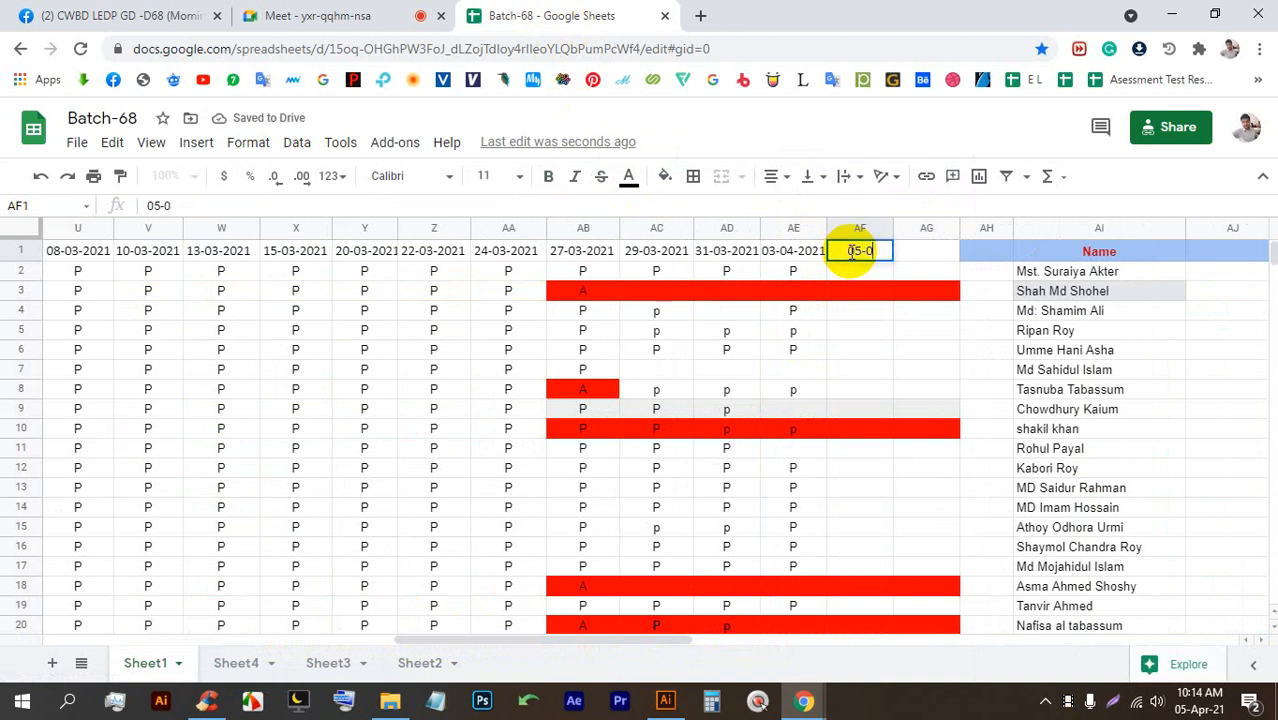
{"action": "type", "text": "05-04-2021"}
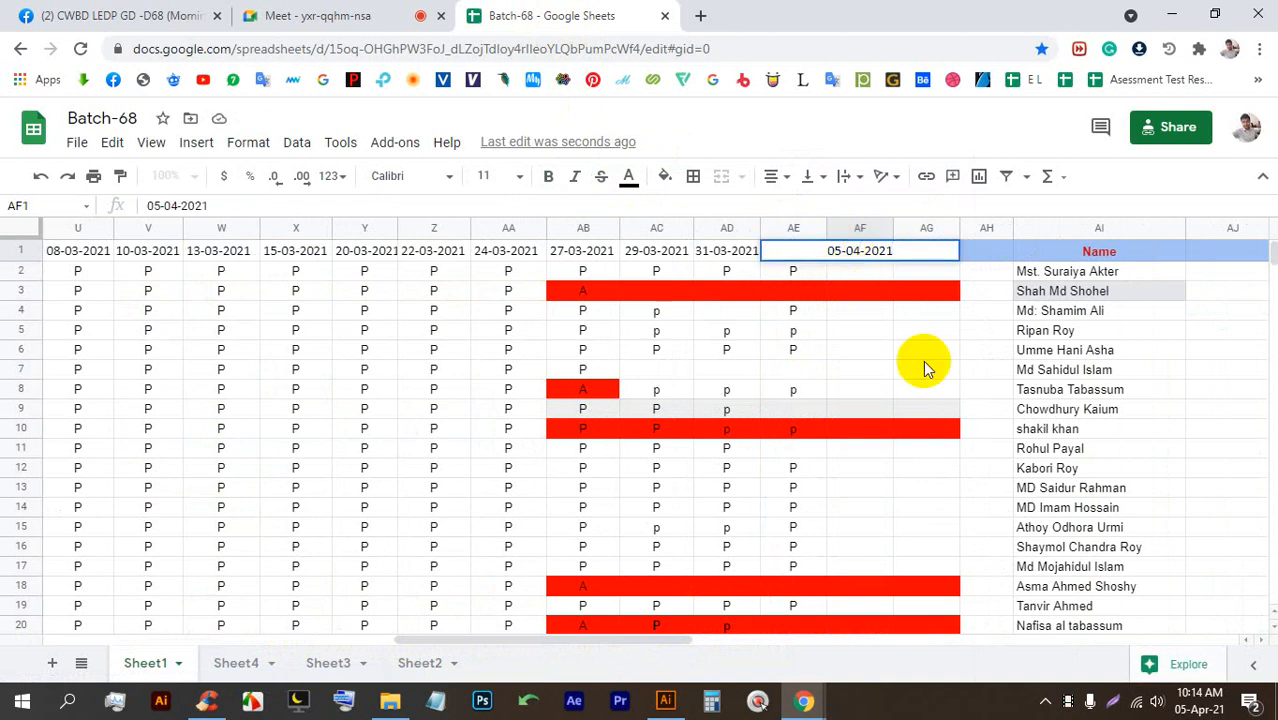
{"action": "key", "text": "Return"}
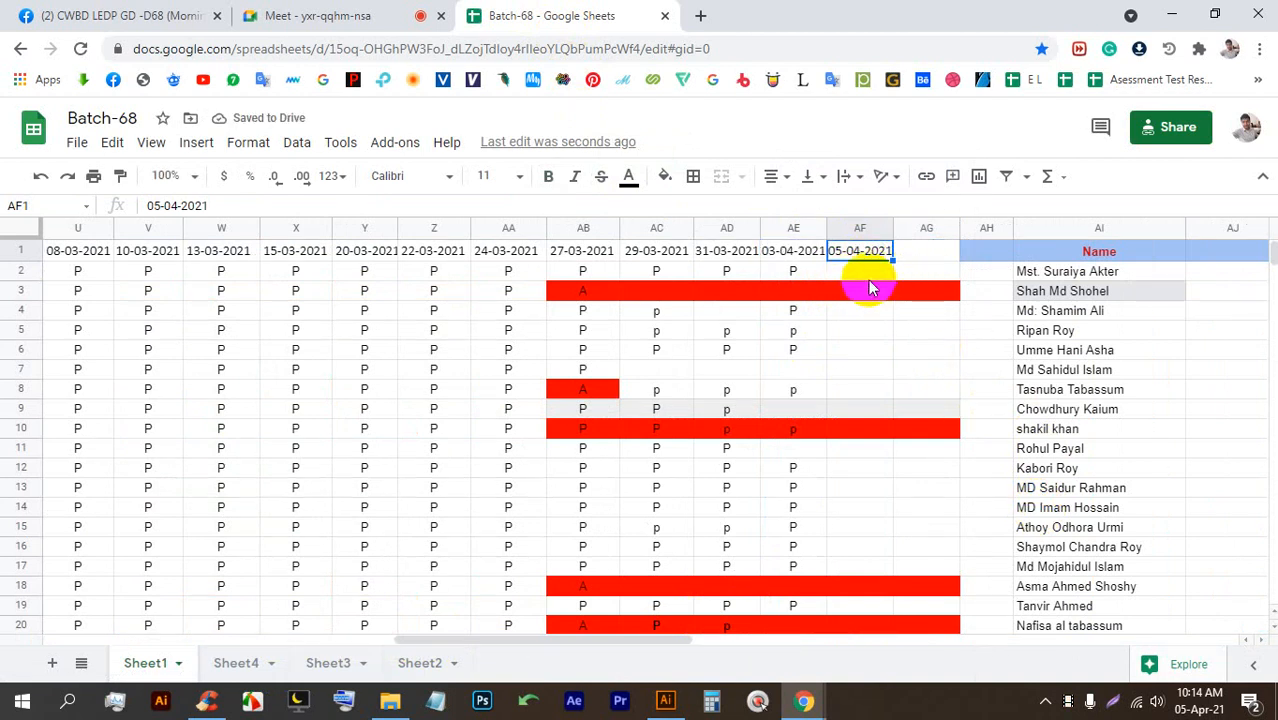
Step: Insert another blank column directly after the 05-04-2021 column and look over the attendance rows
{"action": "left_click", "coordinate": [860, 228]}
{"action": "right_click", "coordinate": [861, 228]}
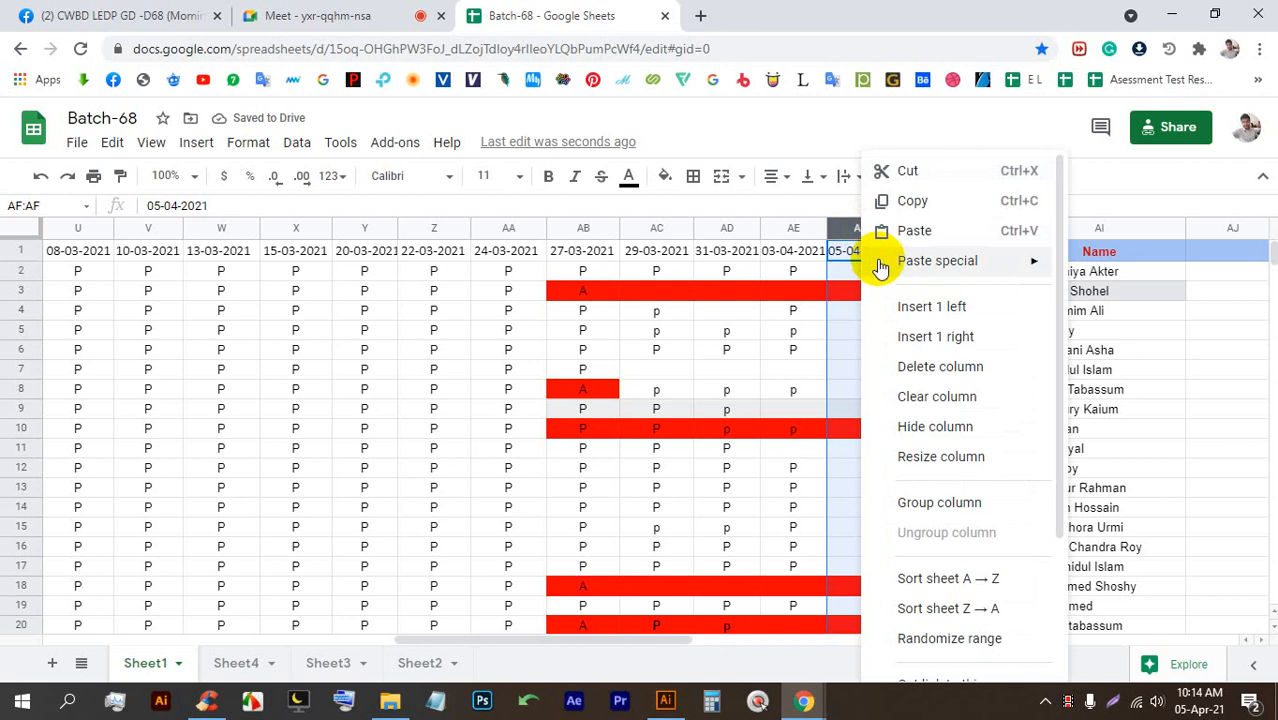
{"action": "left_click", "coordinate": [930, 337]}
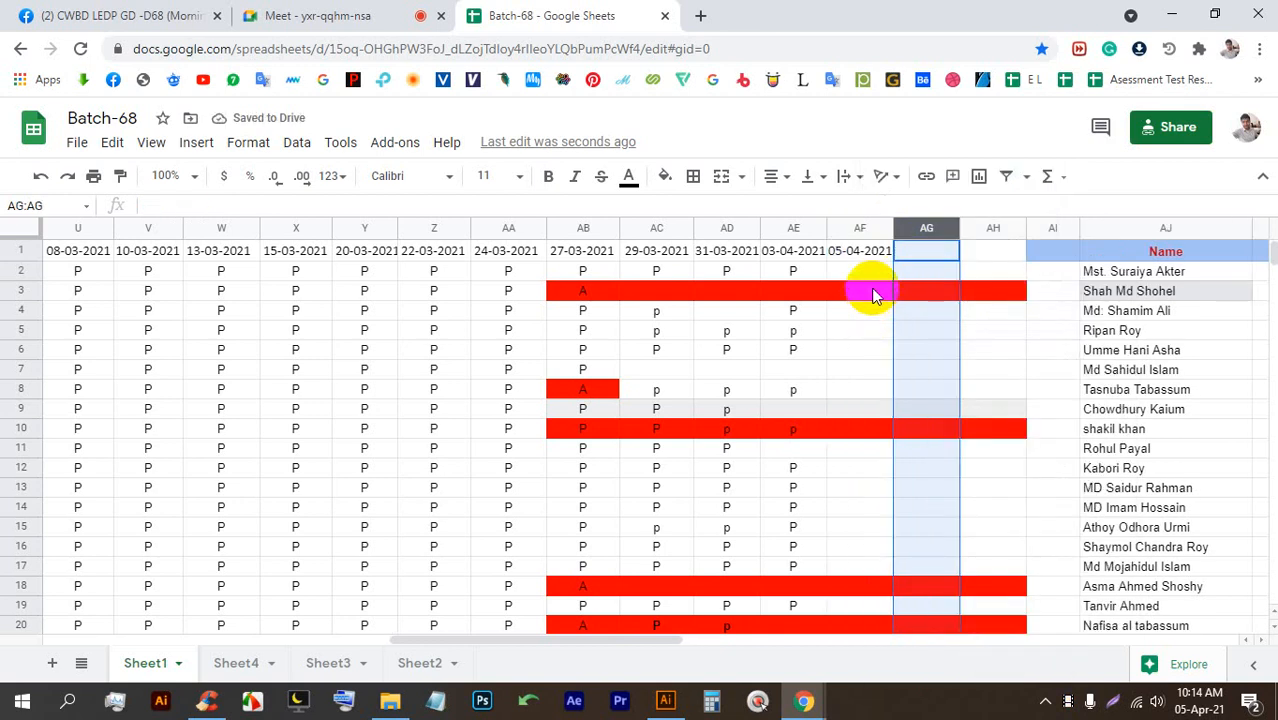
{"action": "scroll", "coordinate": [941, 428], "scroll_direction": "down", "scroll_amount": 3}
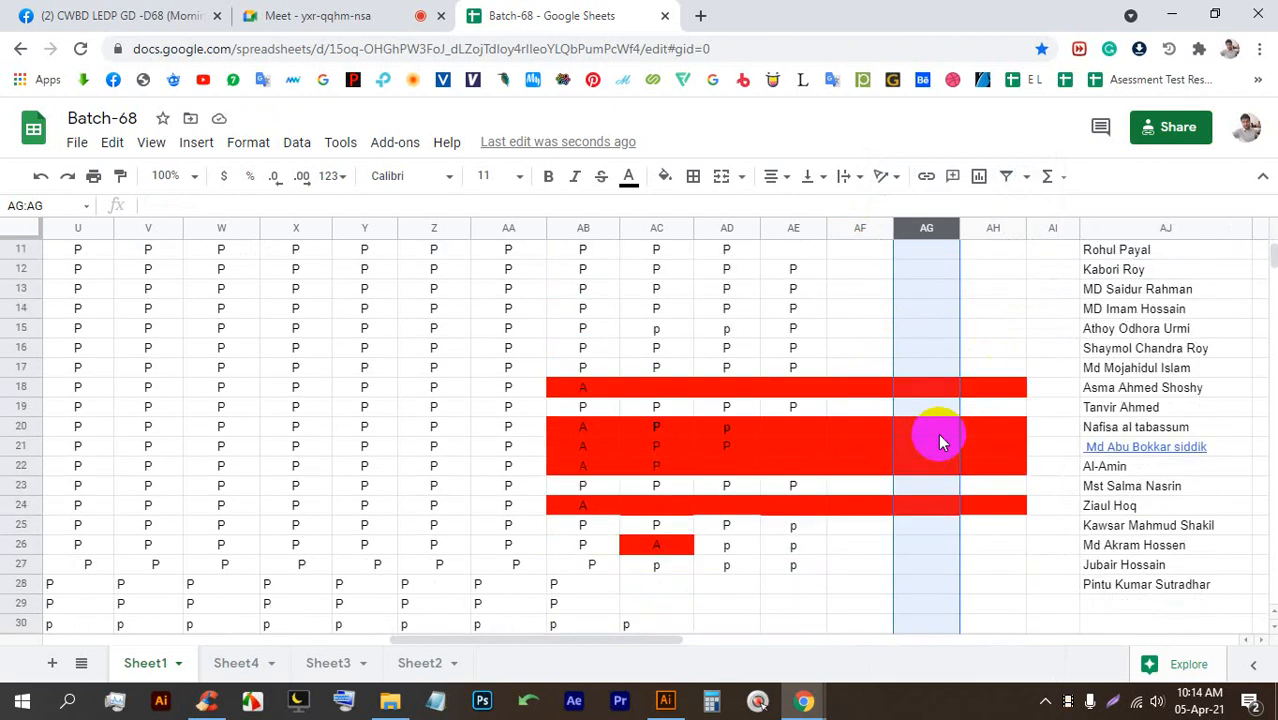
{"action": "scroll", "coordinate": [936, 436], "scroll_direction": "up", "scroll_amount": 3}
Step: Admit the next waiting participant to the Meet call and return to the attendance sheet
{"action": "left_click", "coordinate": [350, 13]}
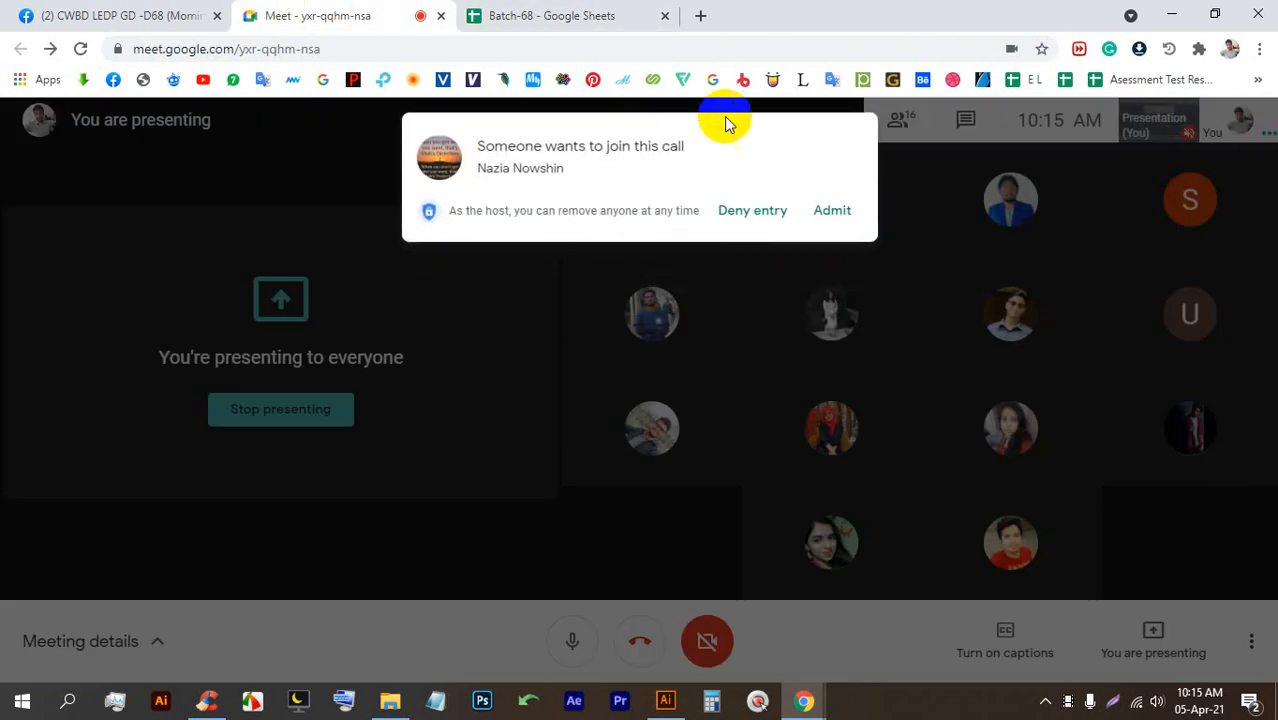
{"action": "left_click", "coordinate": [833, 209]}
{"action": "left_click", "coordinate": [510, 12]}
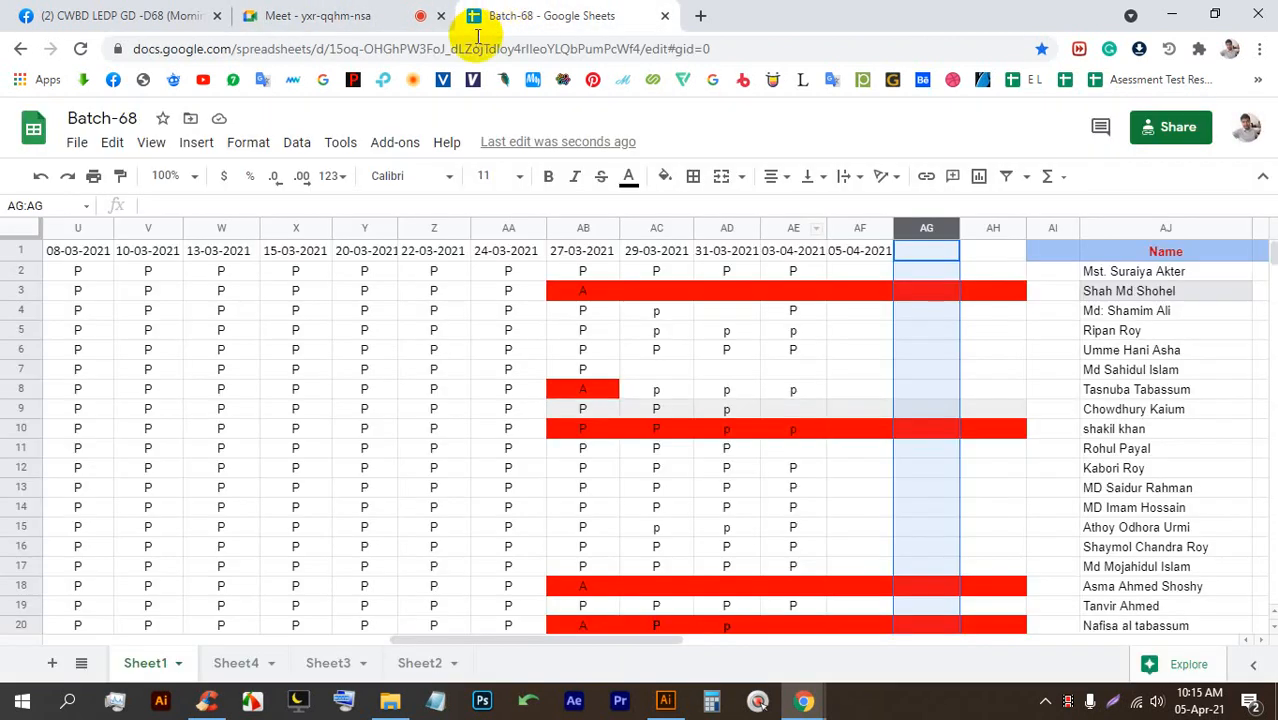
Step: Copy the Batch-68 spreadsheet's web address and send it to everyone in the Meet chat
{"action": "left_click", "coordinate": [750, 50]}
{"action": "key", "text": "ctrl+c"}
{"action": "left_click", "coordinate": [358, 14]}
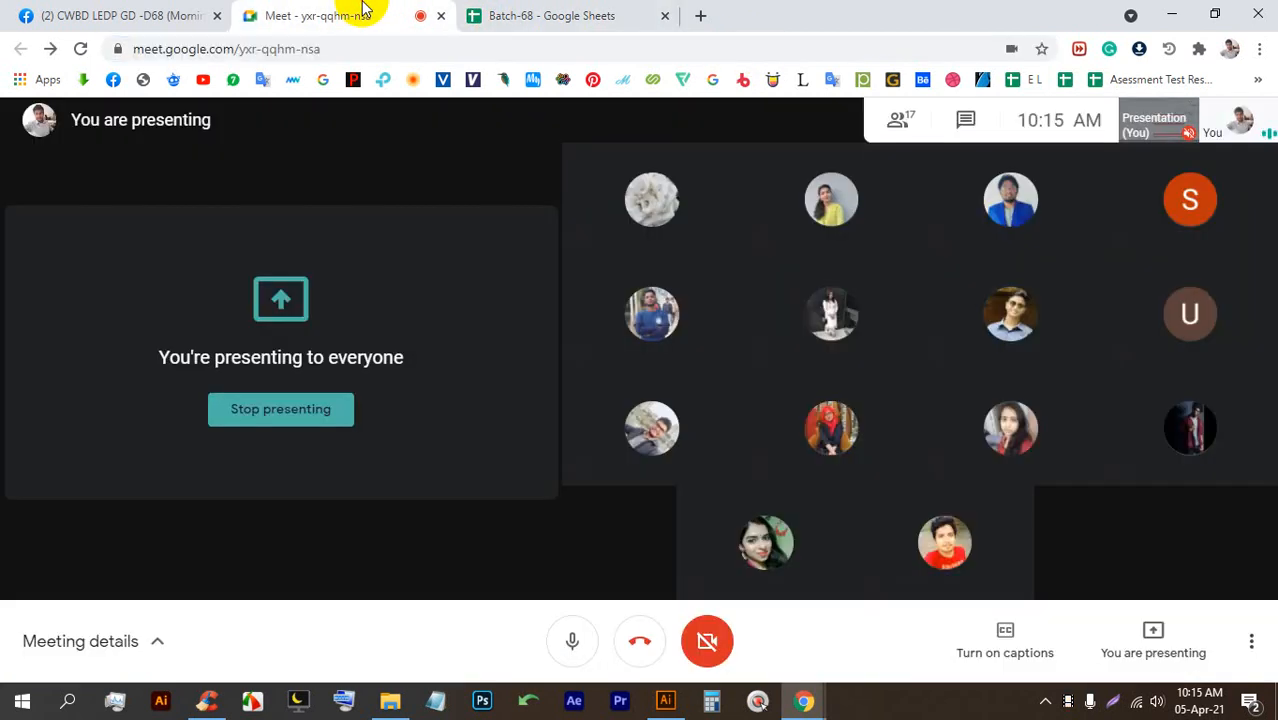
{"action": "left_click", "coordinate": [967, 122]}
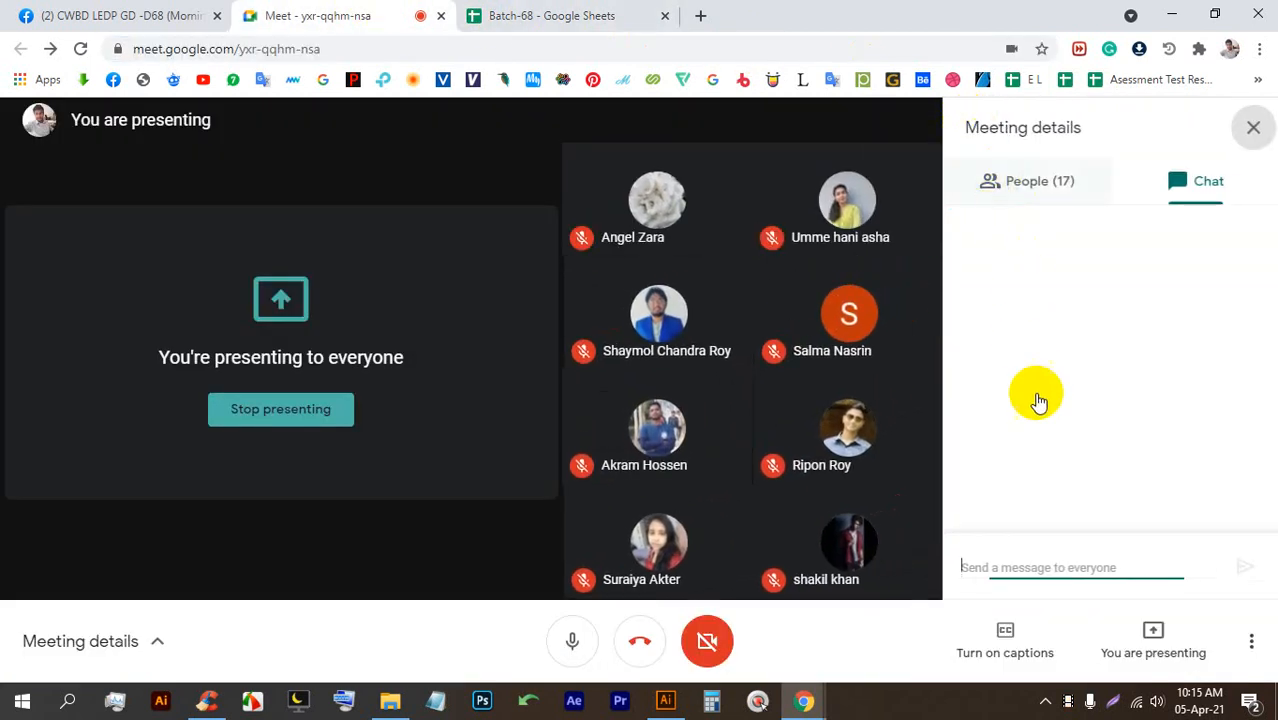
{"action": "key", "text": "ctrl+v"}
{"action": "key", "text": "Return"}
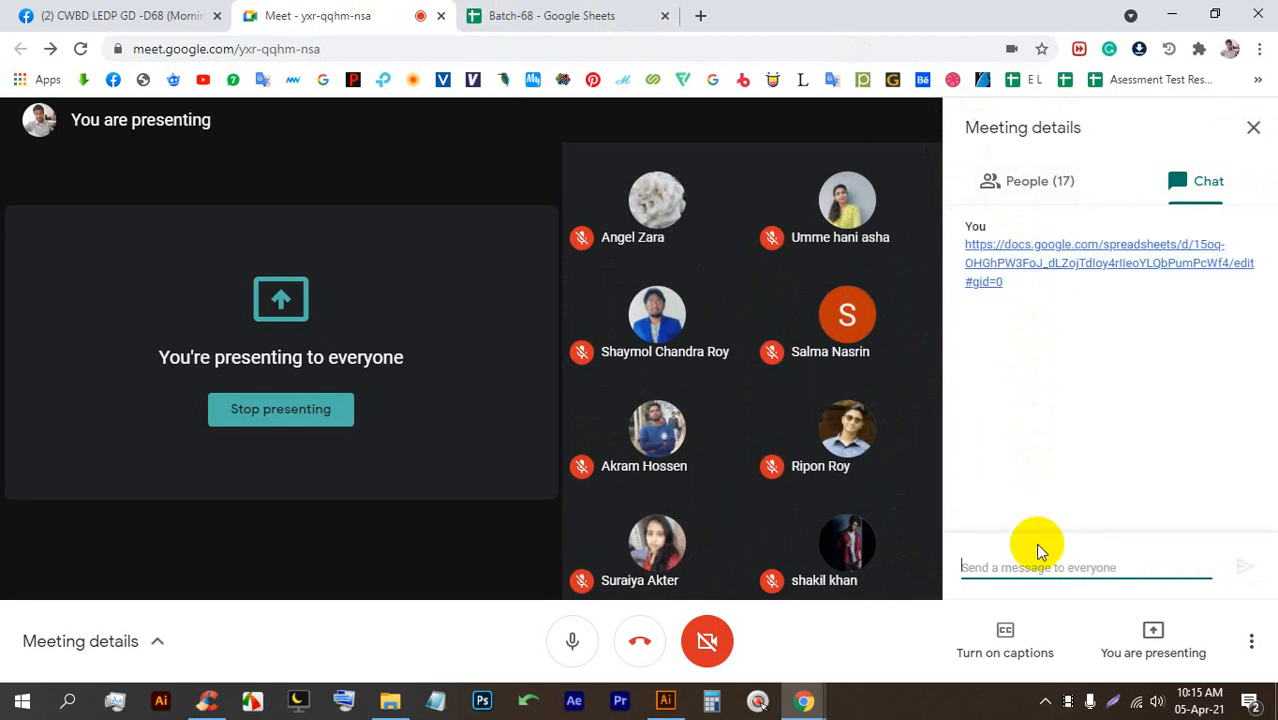
Step: Switch to Illustrator and draw a circle with the Ellipse tool in the upper-left area of the Untitled-2 artboard
{"action": "left_click", "coordinate": [665, 700]}
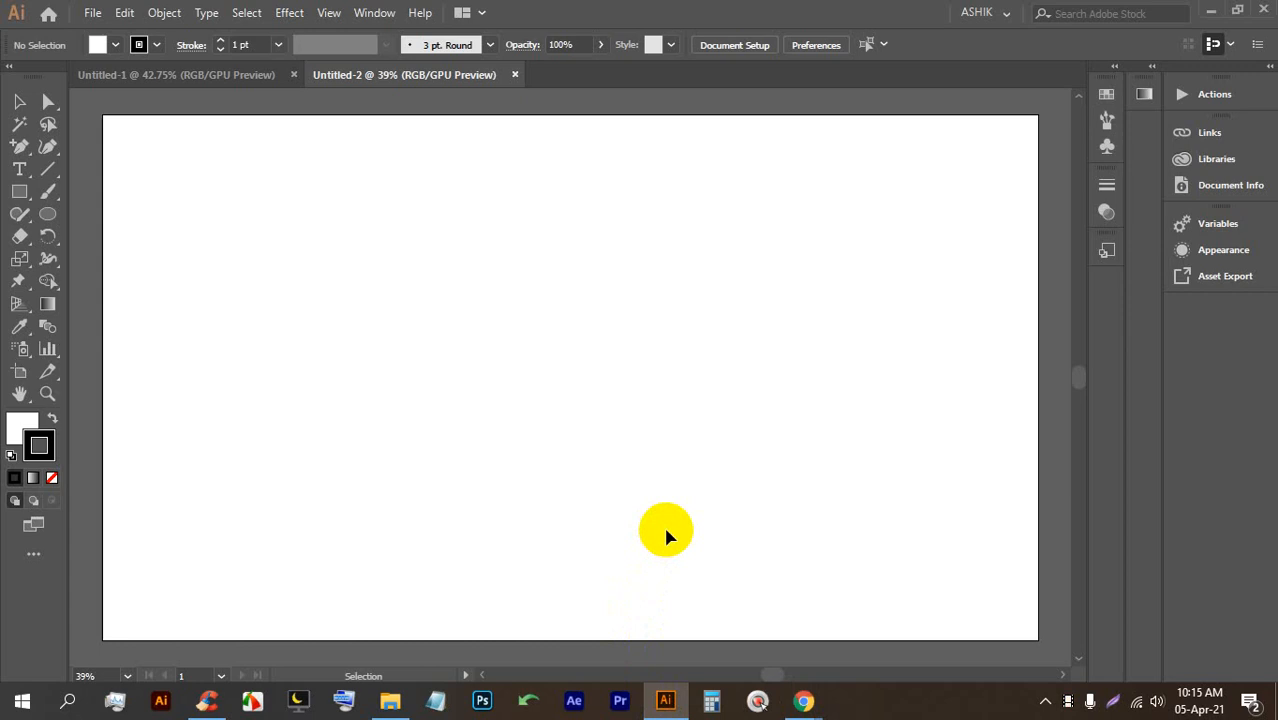
{"action": "left_click", "coordinate": [19, 191]}
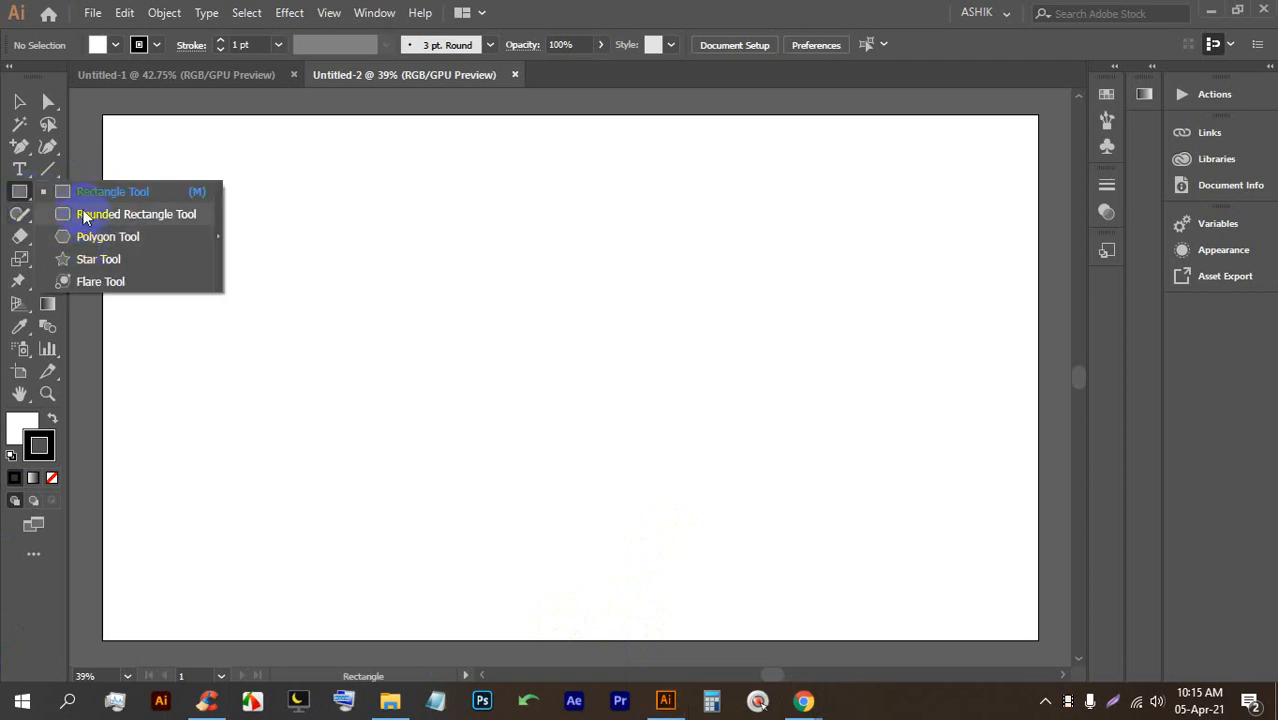
{"action": "left_click", "coordinate": [38, 199]}
{"action": "left_click", "coordinate": [47, 213]}
{"action": "left_click_drag", "start_coordinate": [205, 197], "coordinate": [376, 395]}
Step: Switch to the Meet call, admit the waiting participant and return to the Illustrator document
{"action": "mouse_move", "coordinate": [803, 700]}
{"action": "left_click", "coordinate": [699, 571]}
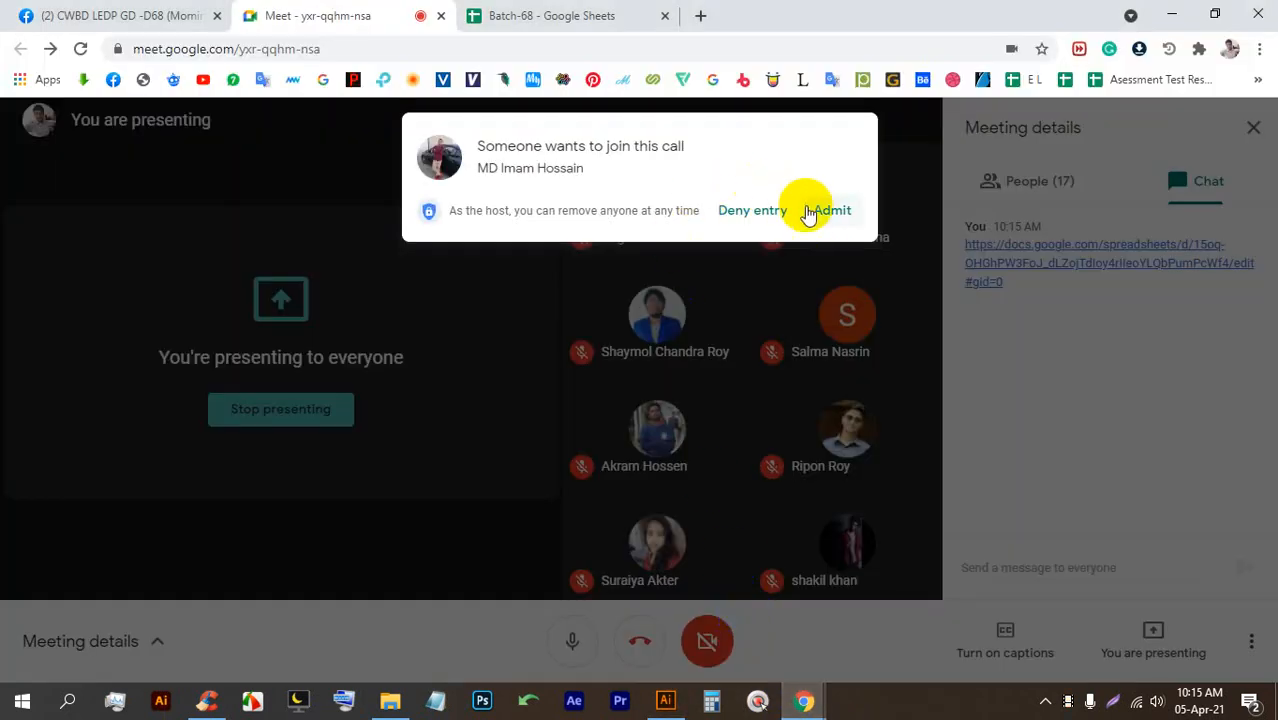
{"action": "left_click", "coordinate": [830, 212]}
{"action": "left_click", "coordinate": [665, 700]}
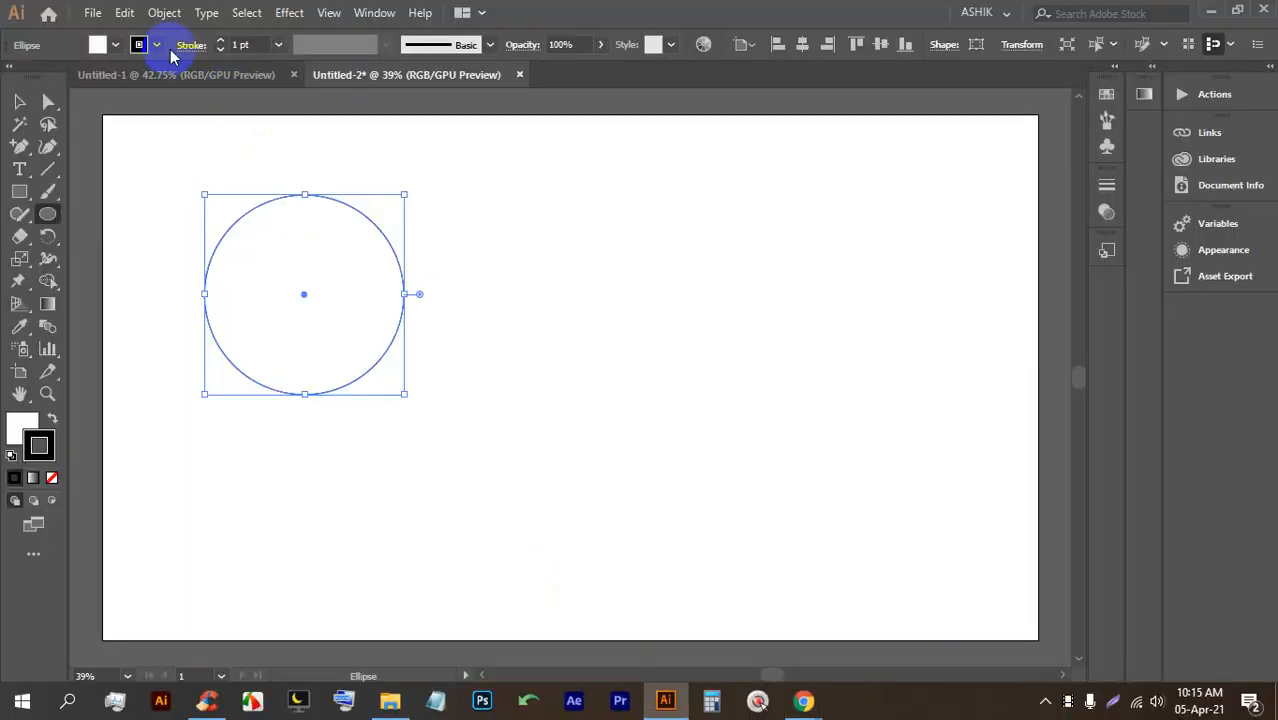
Step: Fill the circle with red and remove its stroke
{"action": "left_click", "coordinate": [110, 44]}
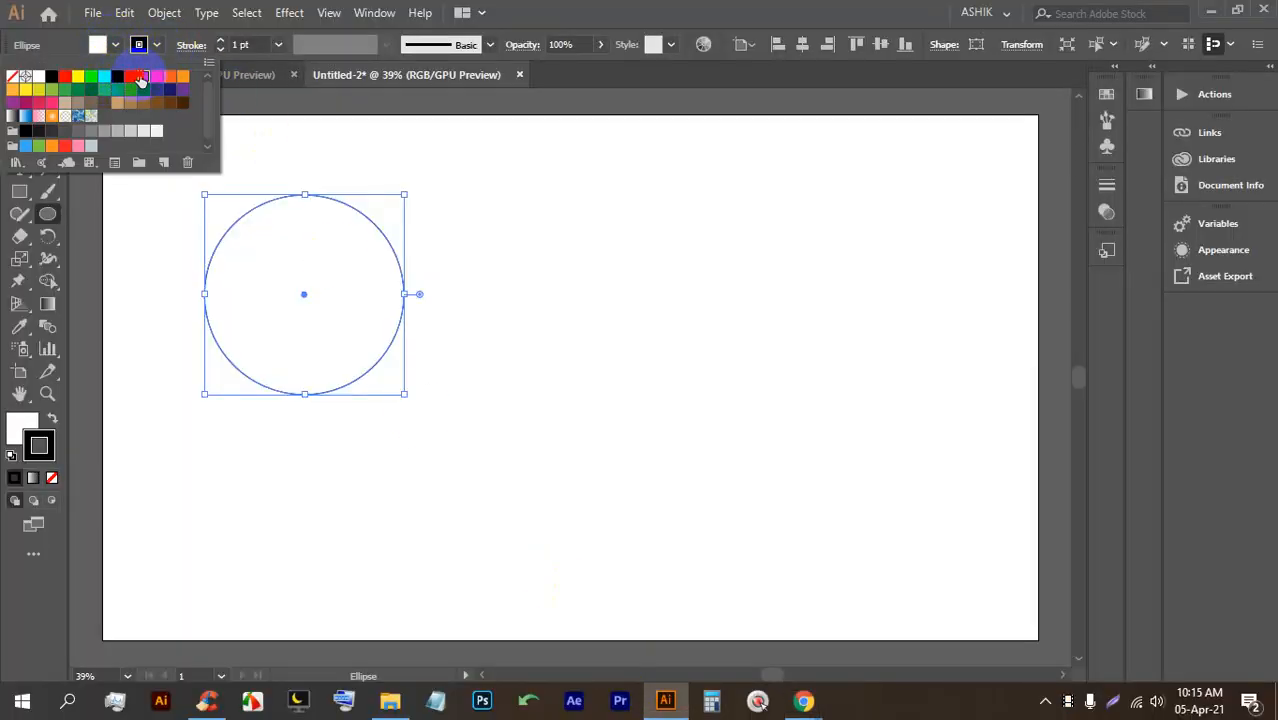
{"action": "left_click", "coordinate": [141, 80]}
{"action": "left_click", "coordinate": [138, 44]}
{"action": "left_click", "coordinate": [143, 45]}
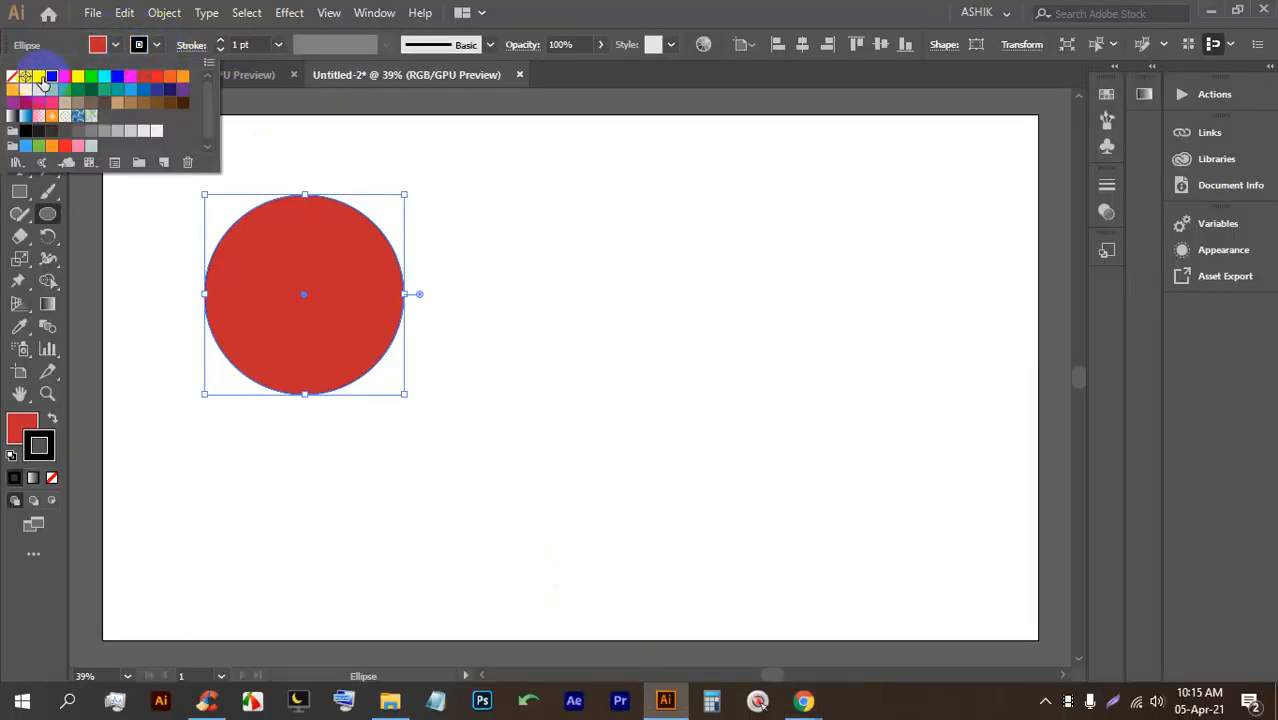
{"action": "left_click", "coordinate": [12, 76]}
{"action": "left_click", "coordinate": [403, 48]}
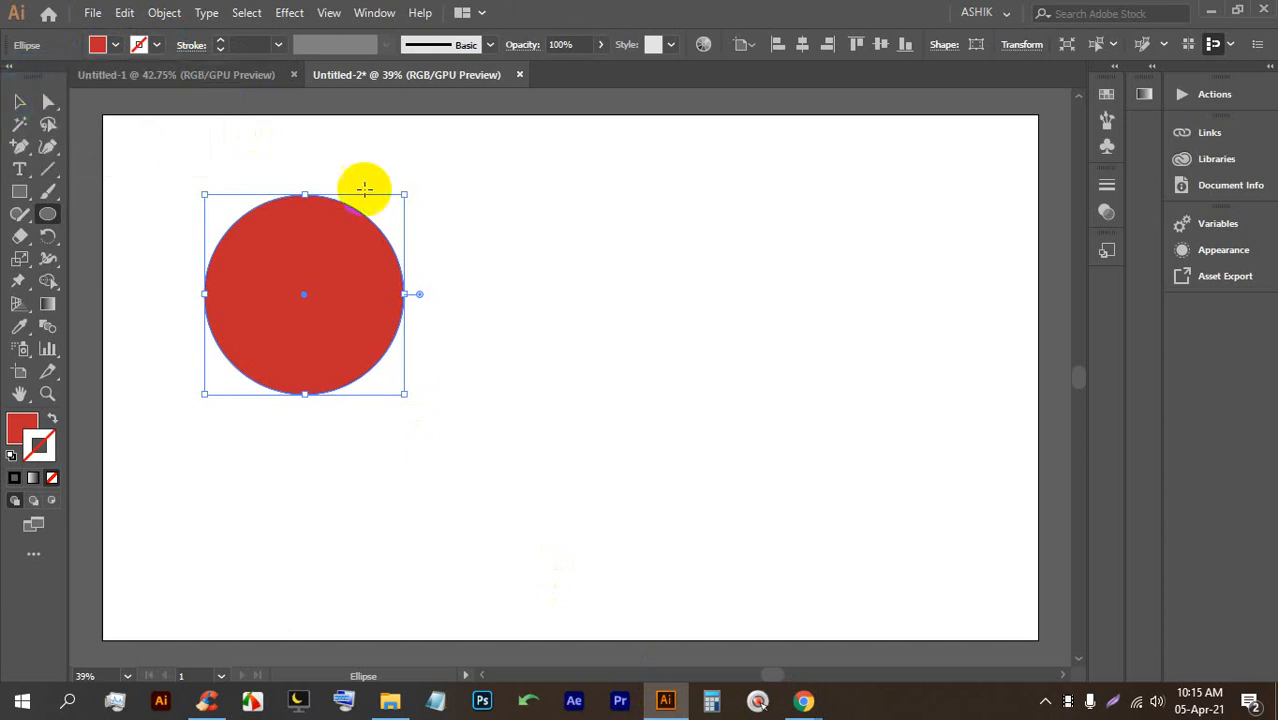
{"action": "left_click", "coordinate": [361, 278]}
{"action": "left_click", "coordinate": [664, 380]}
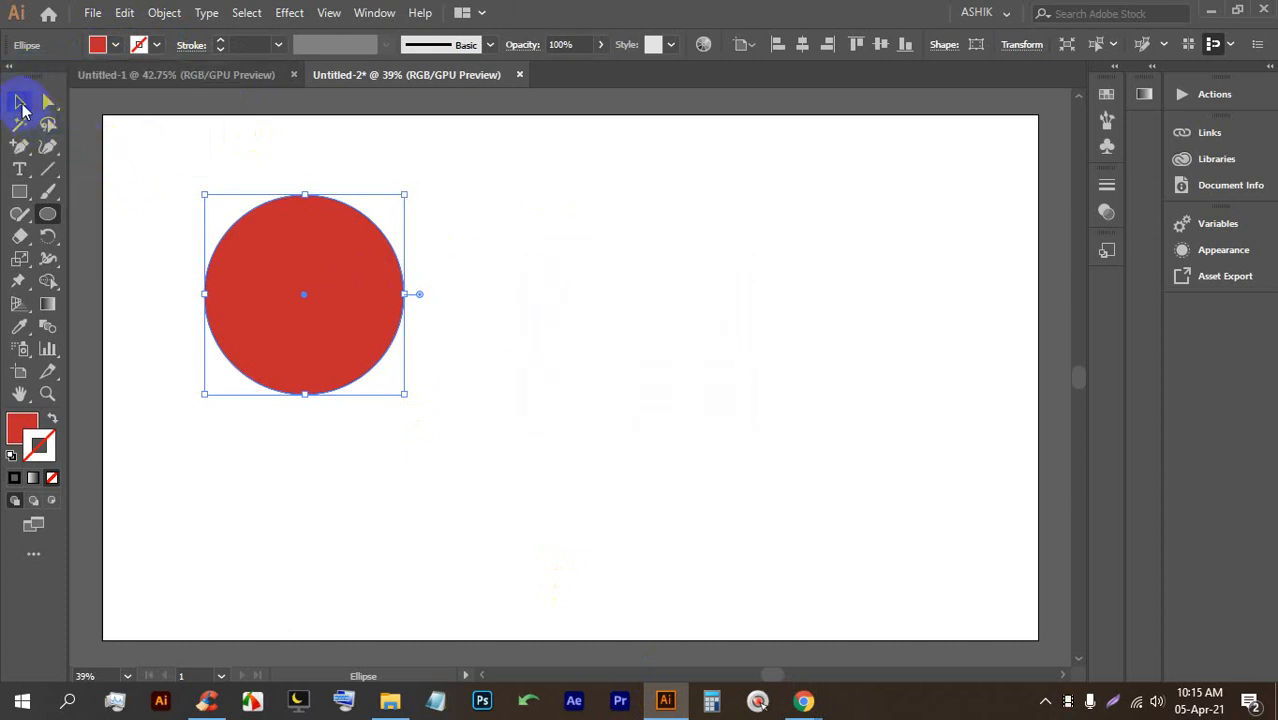
Step: Move the red circle to the lower half of the artboard and duplicate it into a row of three circles
{"action": "left_click", "coordinate": [19, 101]}
{"action": "left_click", "coordinate": [422, 265]}
{"action": "left_click_drag", "start_coordinate": [290, 274], "coordinate": [842, 430]}
{"action": "left_click", "coordinate": [668, 332]}
{"action": "left_click_drag", "start_coordinate": [812, 607], "coordinate": [224, 458]}
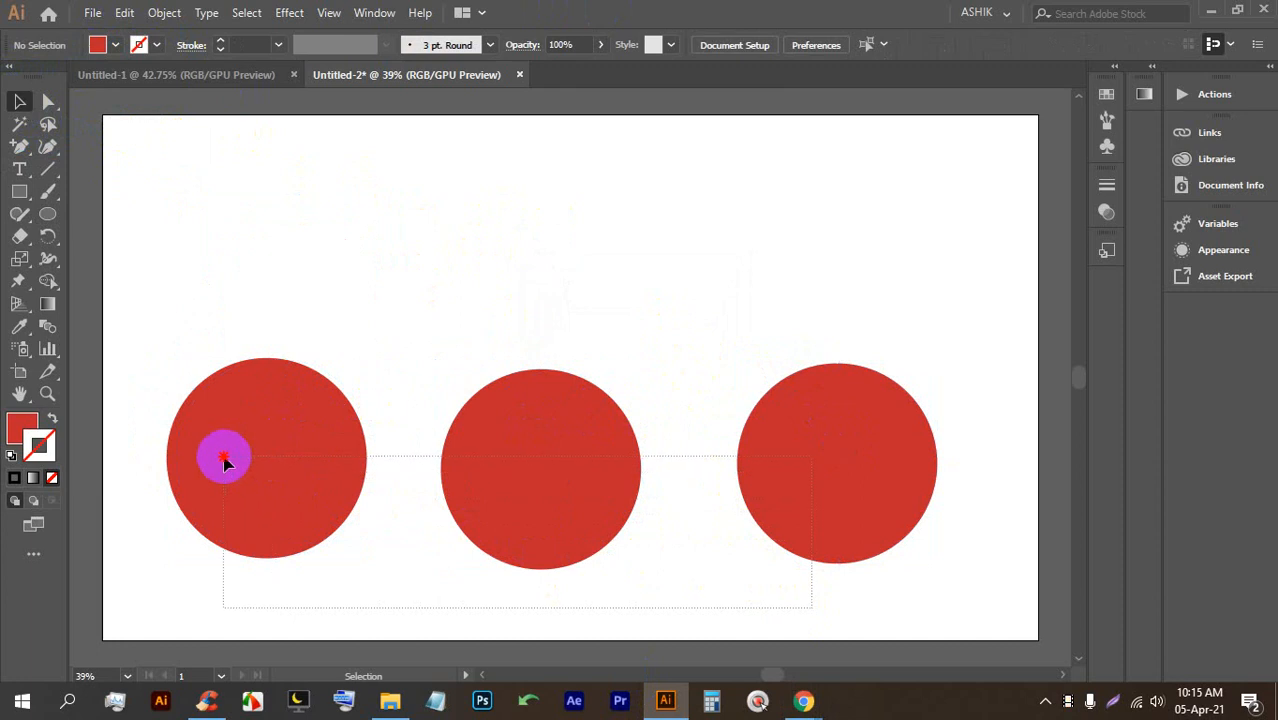
{"action": "left_click_drag", "start_coordinate": [224, 458], "coordinate": [222, 455]}
{"action": "left_click", "coordinate": [451, 223]}
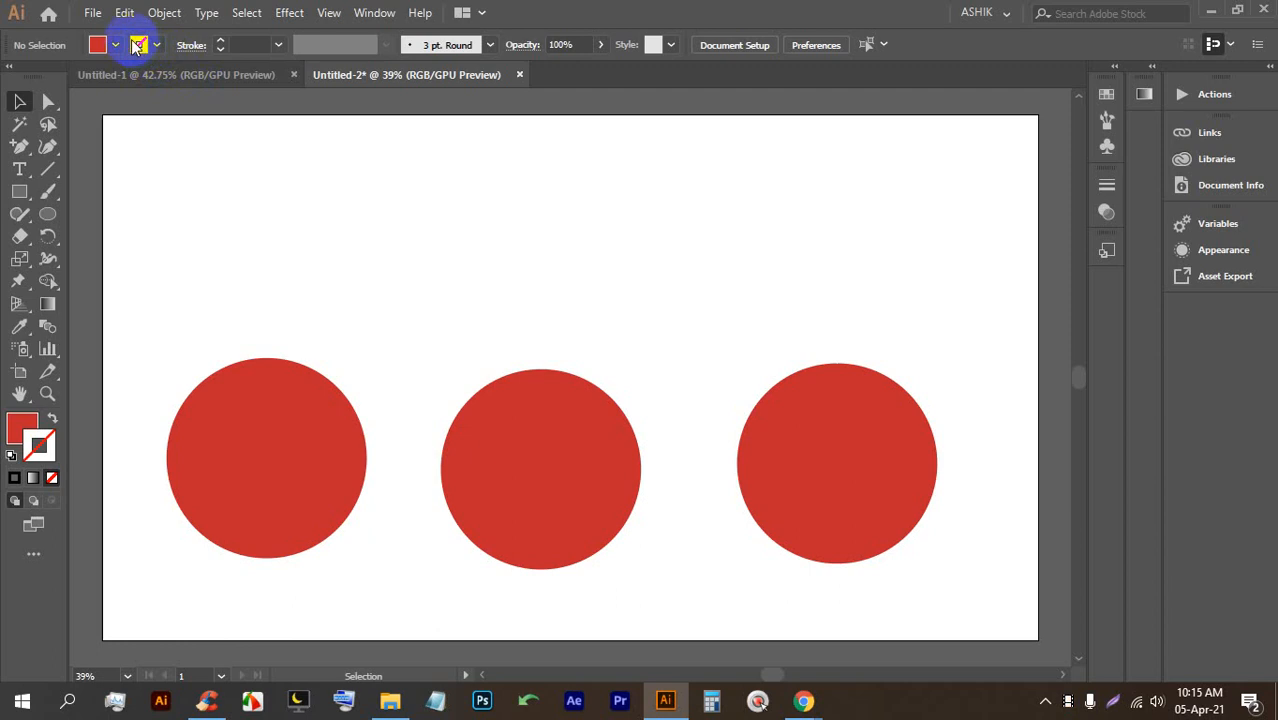
Step: Give the leftmost circle a 21 pt black stroke and the middle circle a 20 pt black stroke
{"action": "left_click", "coordinate": [333, 400]}
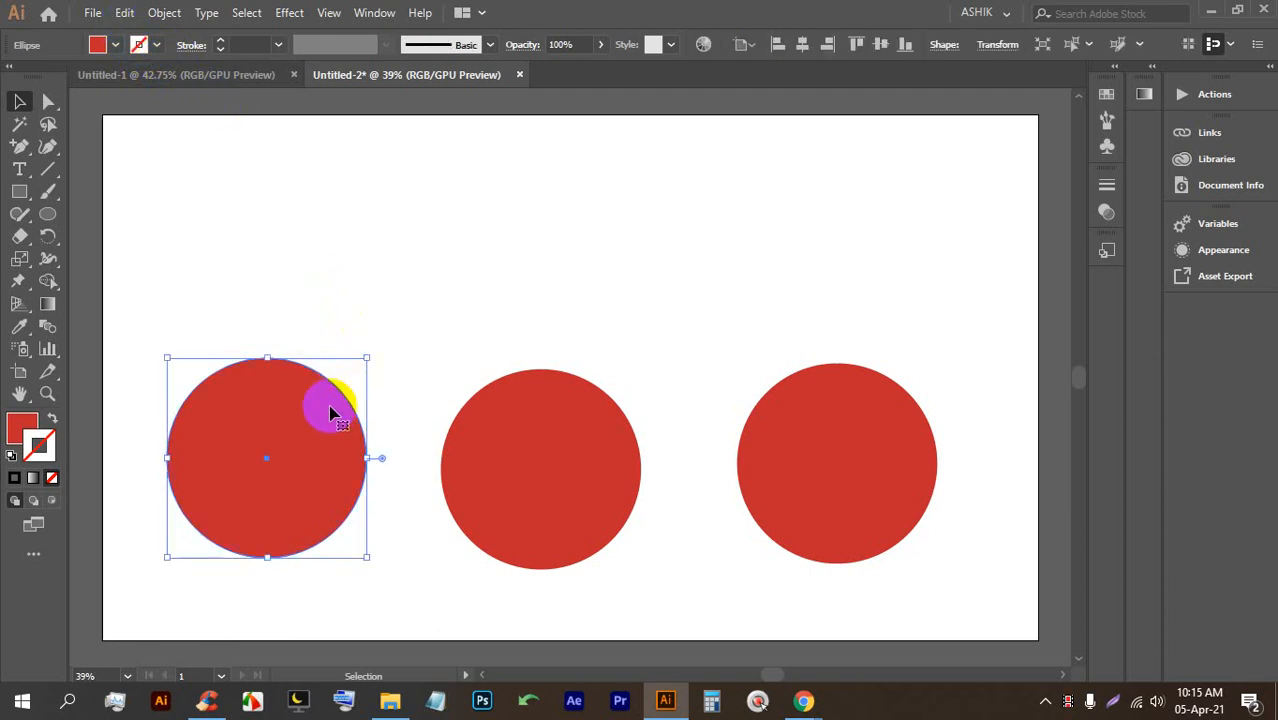
{"action": "left_click", "coordinate": [221, 44]}
{"action": "left_click", "coordinate": [615, 402]}
{"action": "left_click", "coordinate": [562, 399]}
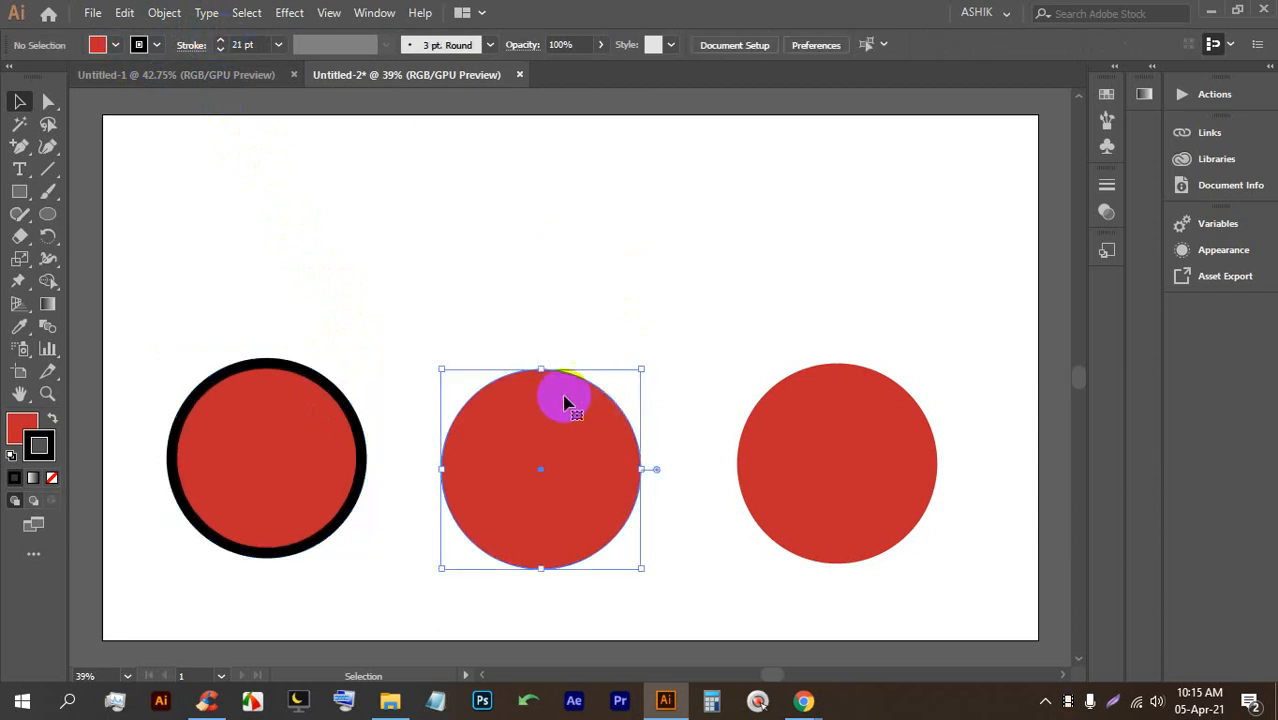
{"action": "left_click", "coordinate": [221, 44]}
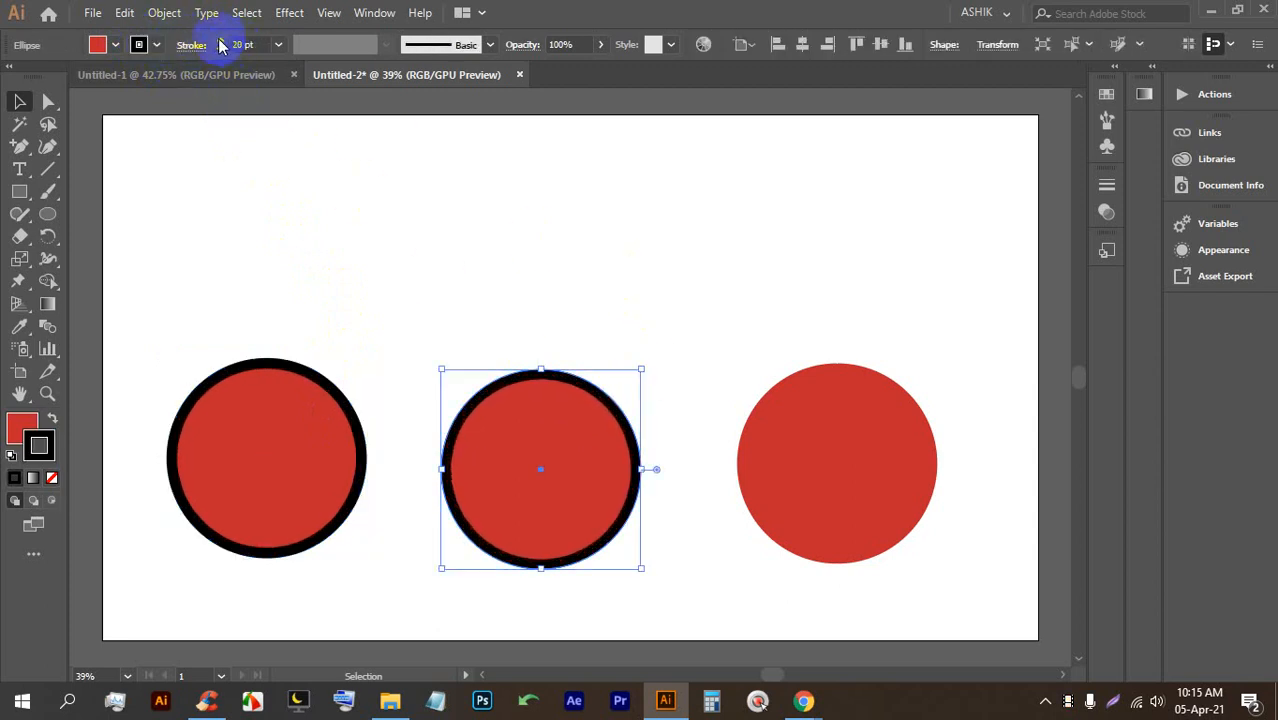
{"action": "left_click", "coordinate": [830, 337]}
{"action": "left_click", "coordinate": [871, 406]}
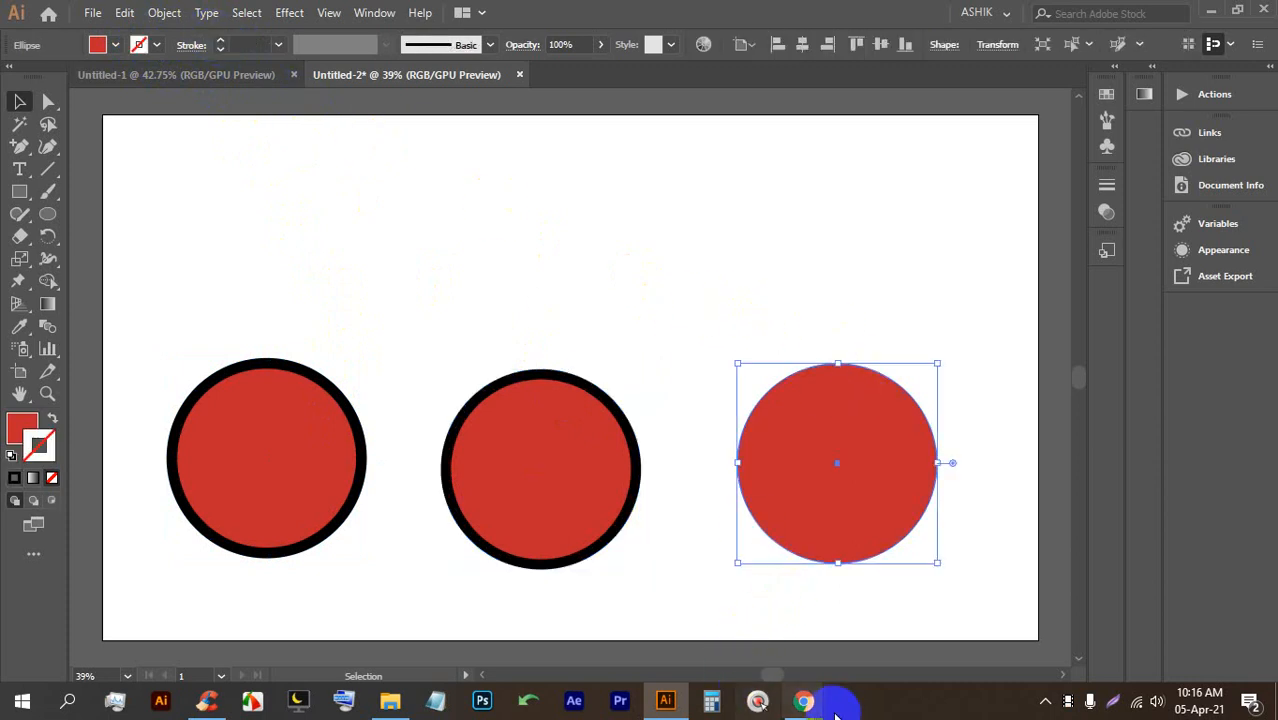
Step: Switch to the Meet call, admit the waiting participant, close the meeting details and return to Illustrator
{"action": "left_click", "coordinate": [803, 702]}
{"action": "left_click", "coordinate": [736, 652]}
{"action": "left_click", "coordinate": [830, 213]}
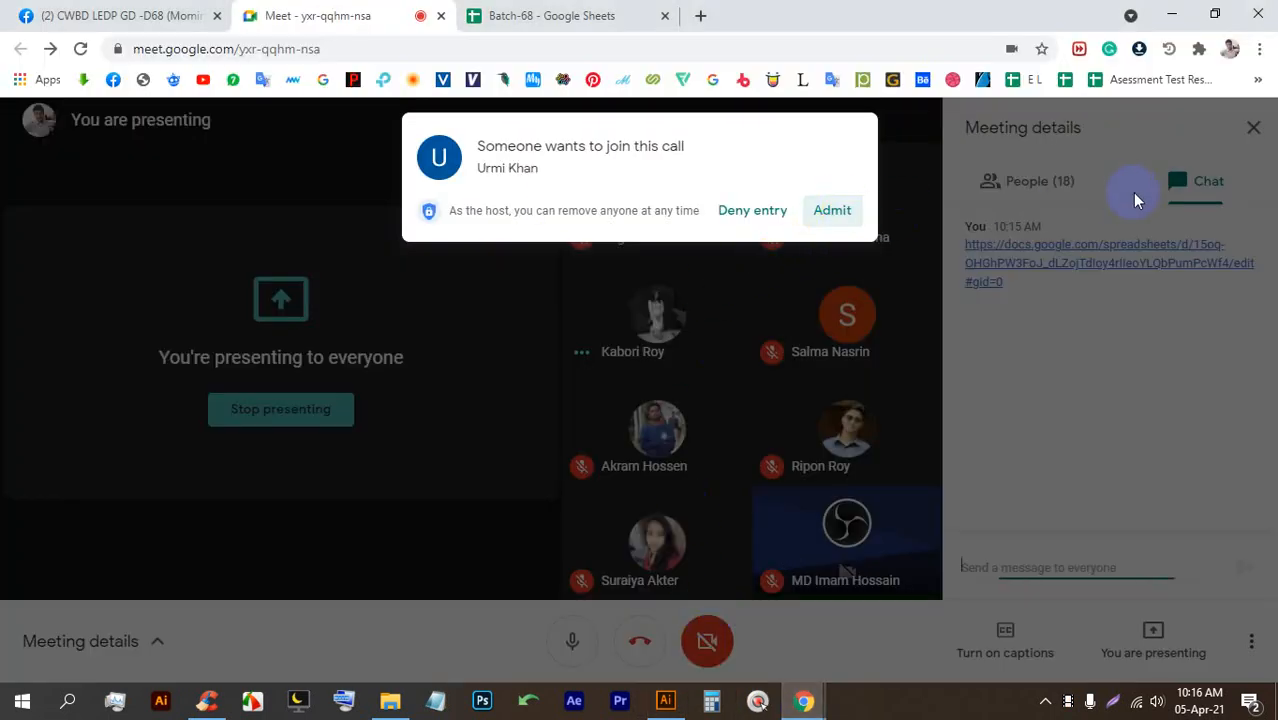
{"action": "left_click", "coordinate": [1104, 177]}
{"action": "left_click", "coordinate": [1253, 127]}
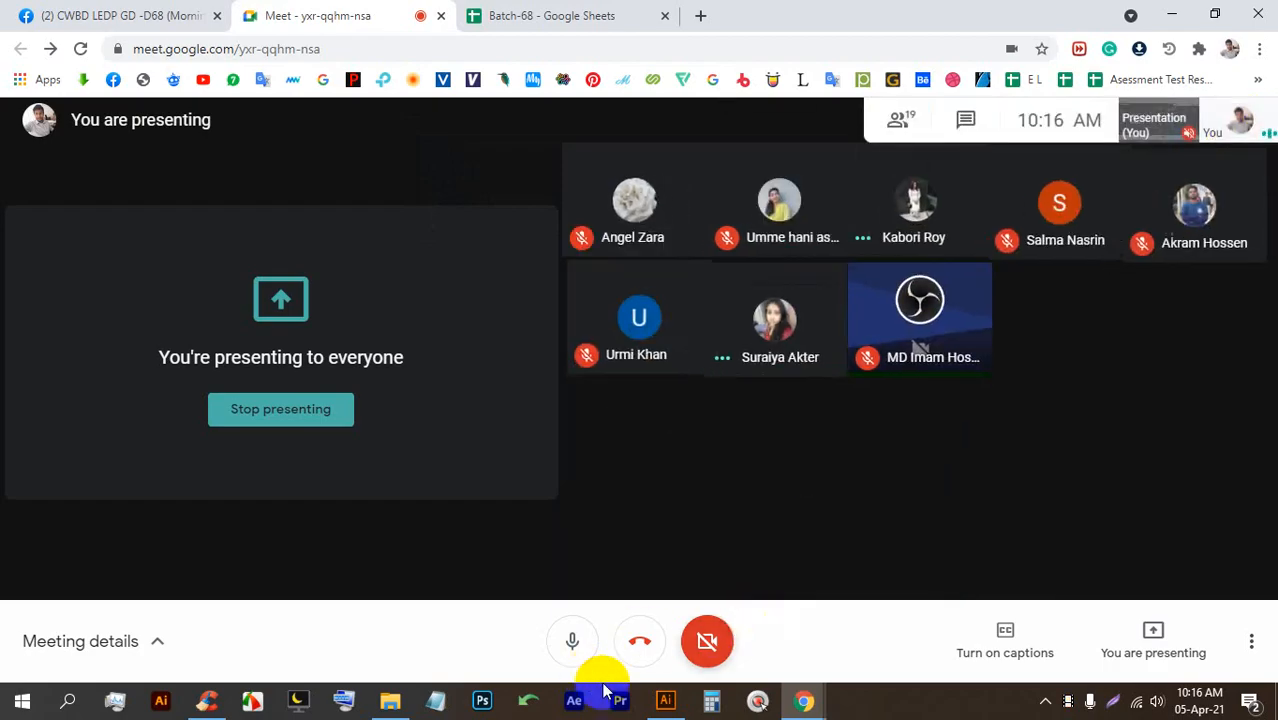
{"action": "left_click", "coordinate": [665, 700]}
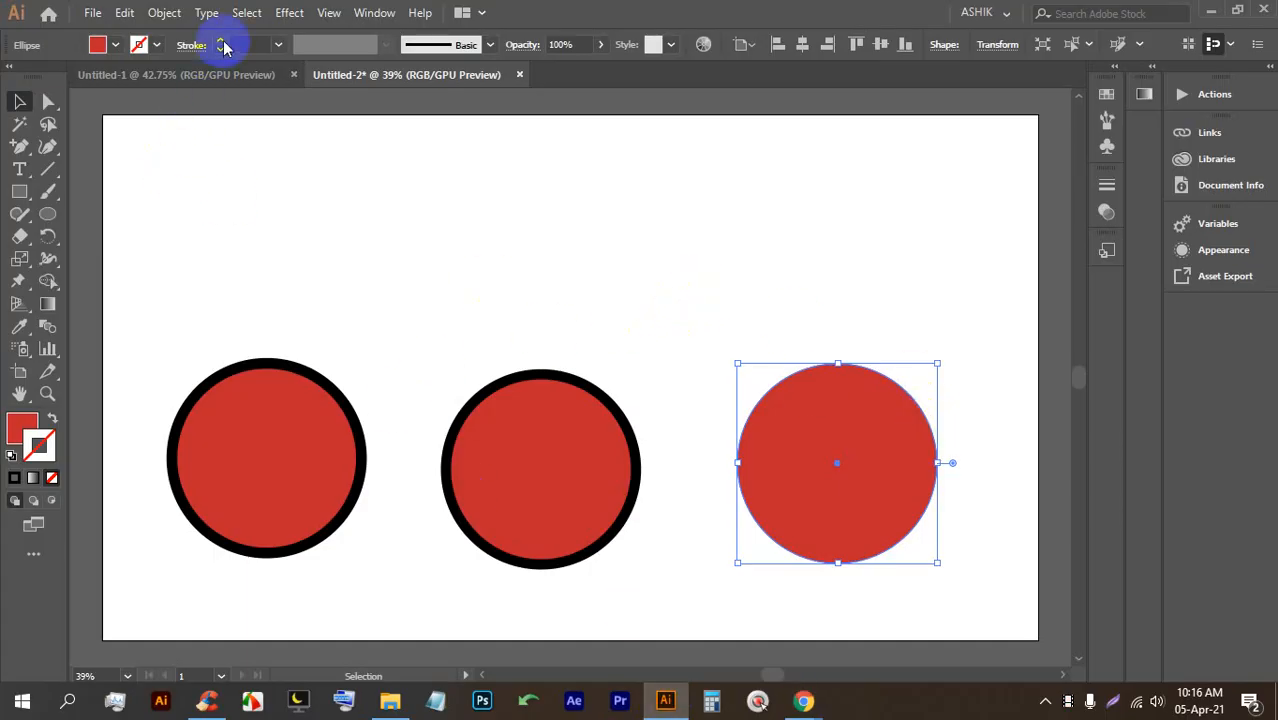
Step: Give the rightmost circle a 25 pt black stroke and deselect it
{"action": "left_click", "coordinate": [221, 40]}
{"action": "left_click", "coordinate": [221, 40]}
{"action": "left_click", "coordinate": [221, 45]}
{"action": "left_click", "coordinate": [221, 45]}
{"action": "left_click", "coordinate": [221, 45]}
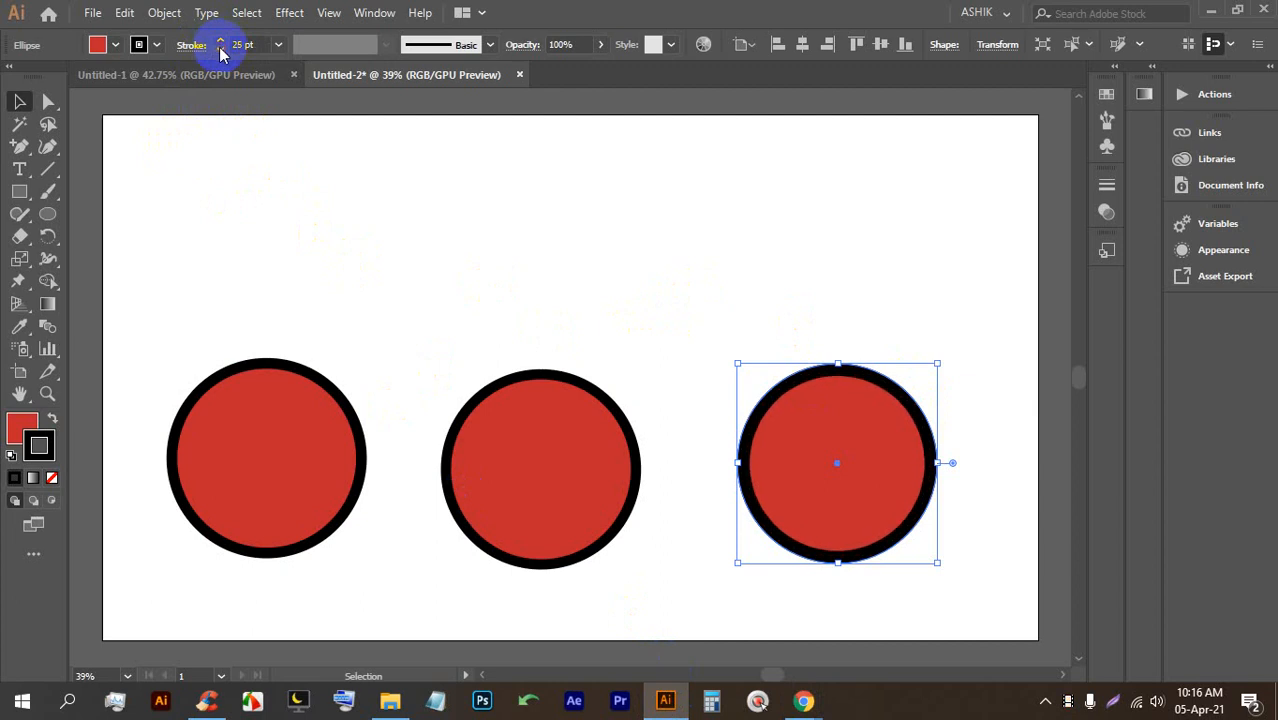
{"action": "left_click", "coordinate": [570, 214]}
Step: Open the photo 220-SM918425.jpg from the LEDP\Image folder on drive LEDP (E:)
{"action": "left_click", "coordinate": [92, 12]}
{"action": "left_click", "coordinate": [99, 78]}
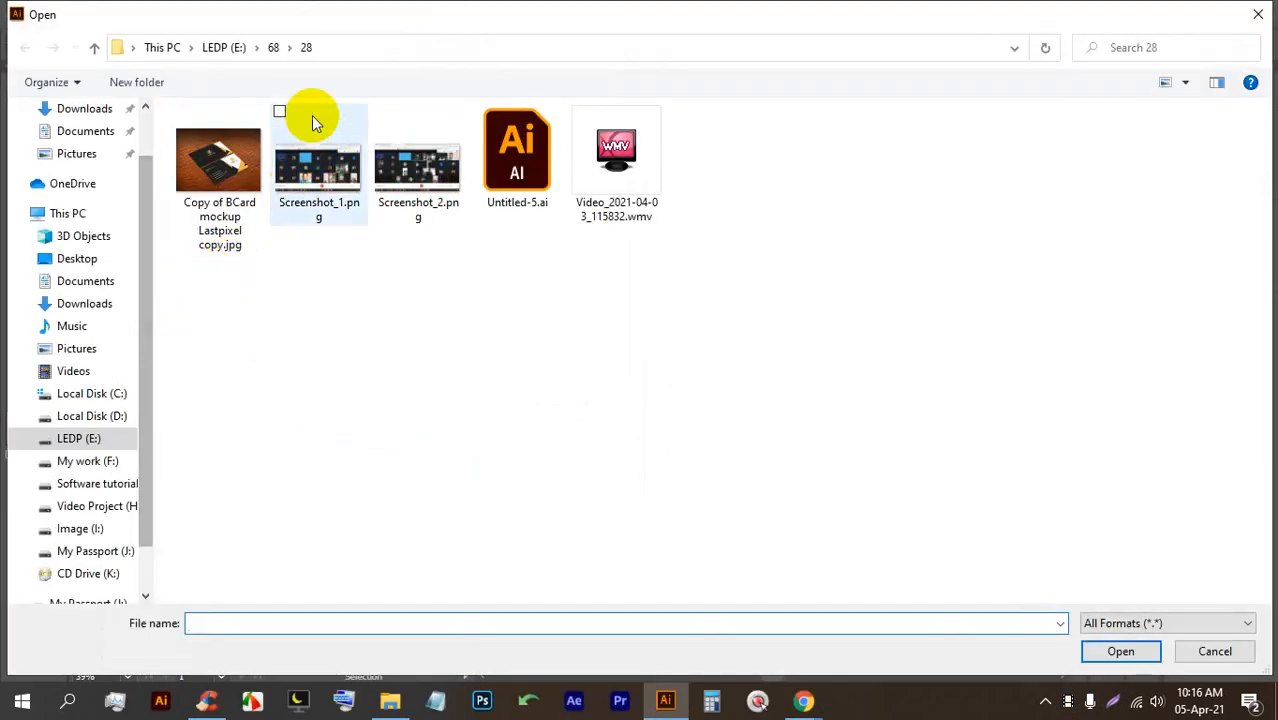
{"action": "left_click", "coordinate": [232, 47]}
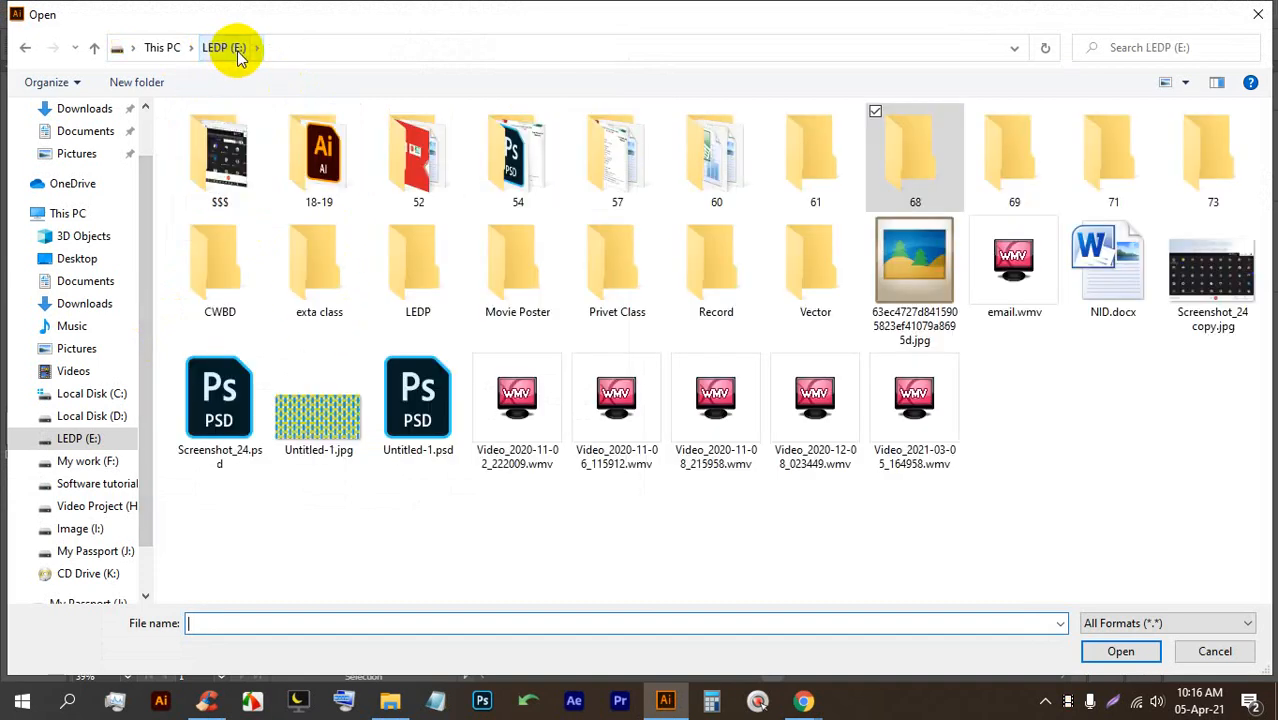
{"action": "double_click", "coordinate": [238, 256]}
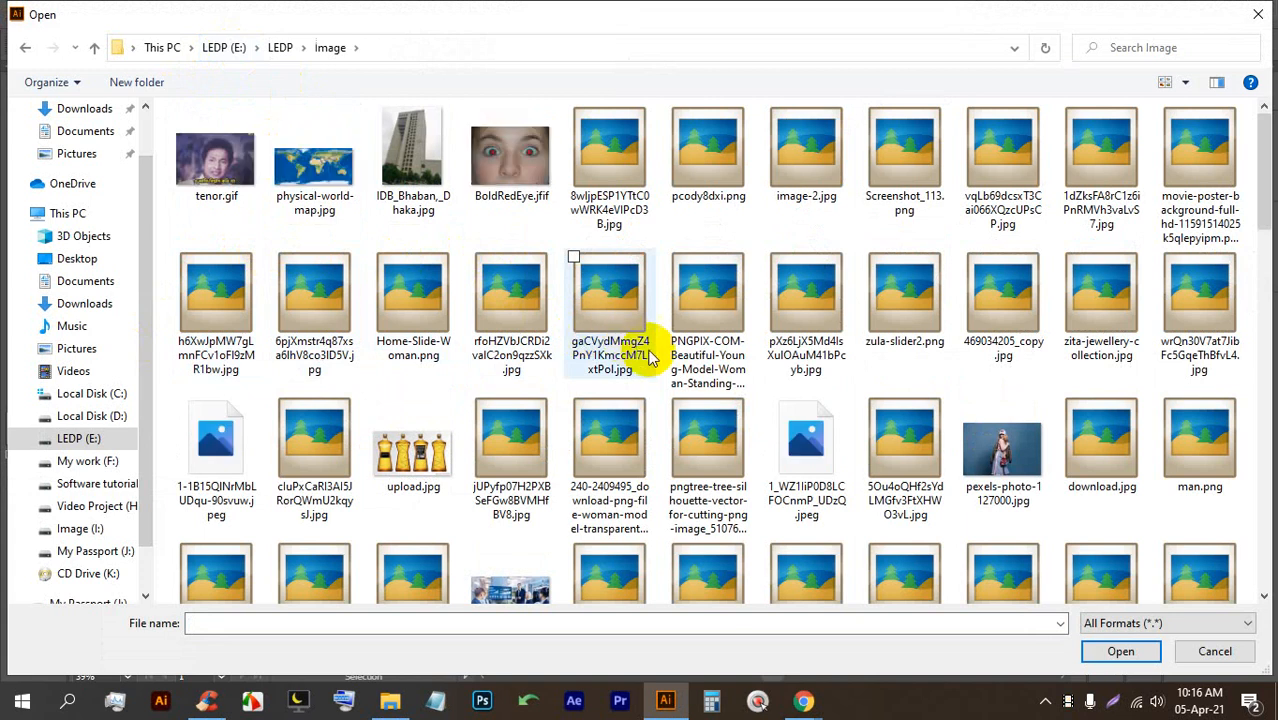
{"action": "scroll", "coordinate": [1110, 258], "scroll_direction": "down", "scroll_amount": 5}
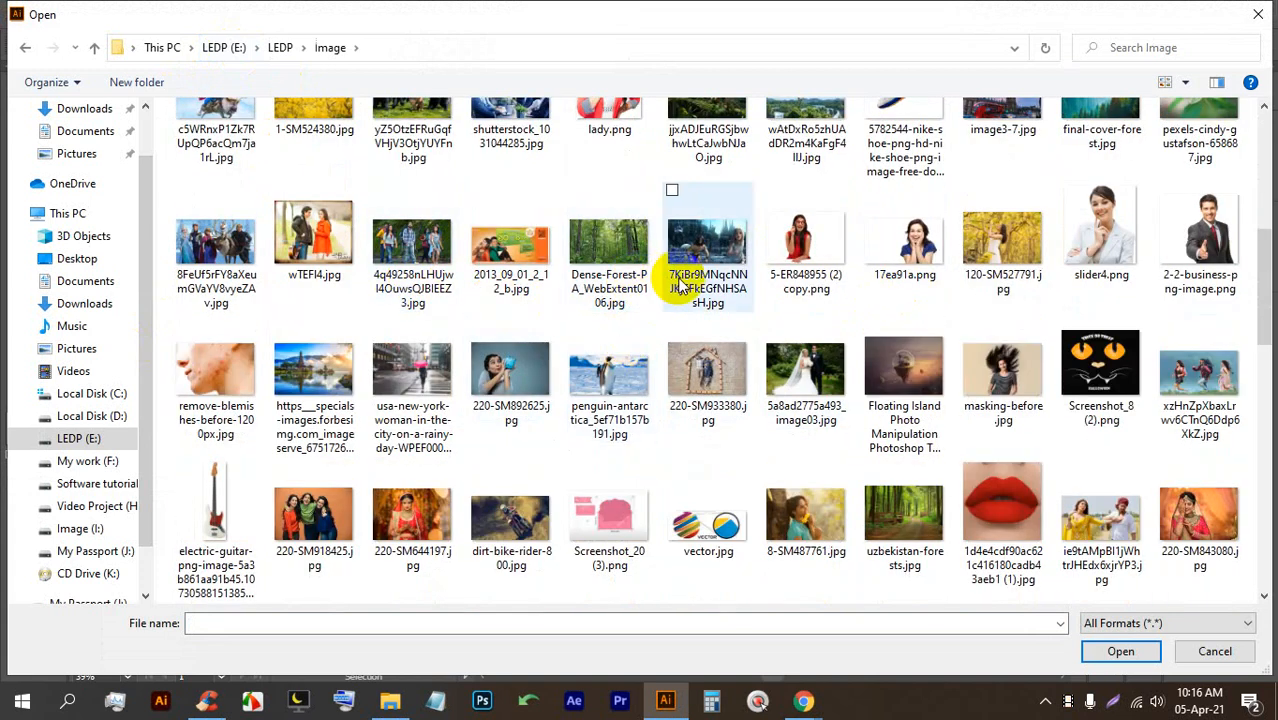
{"action": "scroll", "coordinate": [776, 553], "scroll_direction": "down", "scroll_amount": 3}
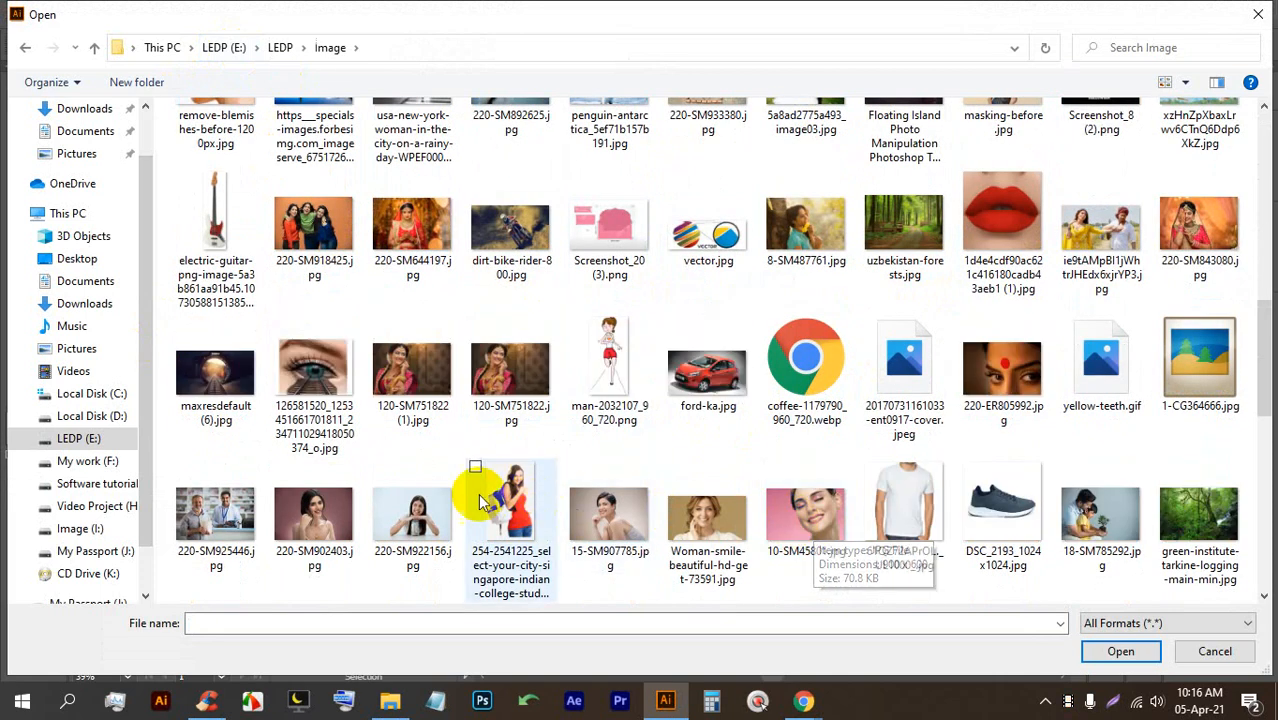
{"action": "left_click", "coordinate": [320, 233]}
{"action": "double_click", "coordinate": [320, 233]}
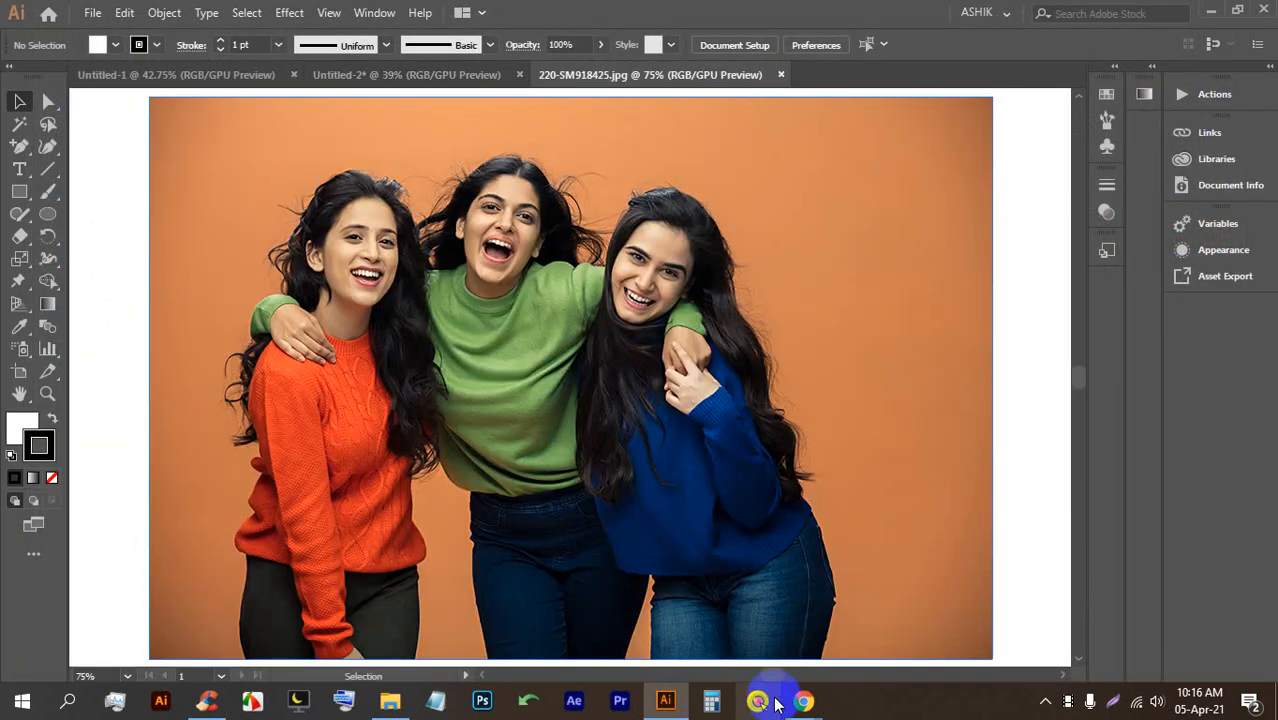
Step: Switch to the Meet call, admit the next waiting participant and return to the opened photo in Illustrator
{"action": "mouse_move", "coordinate": [804, 700]}
{"action": "left_click", "coordinate": [712, 603]}
{"action": "left_click", "coordinate": [815, 225]}
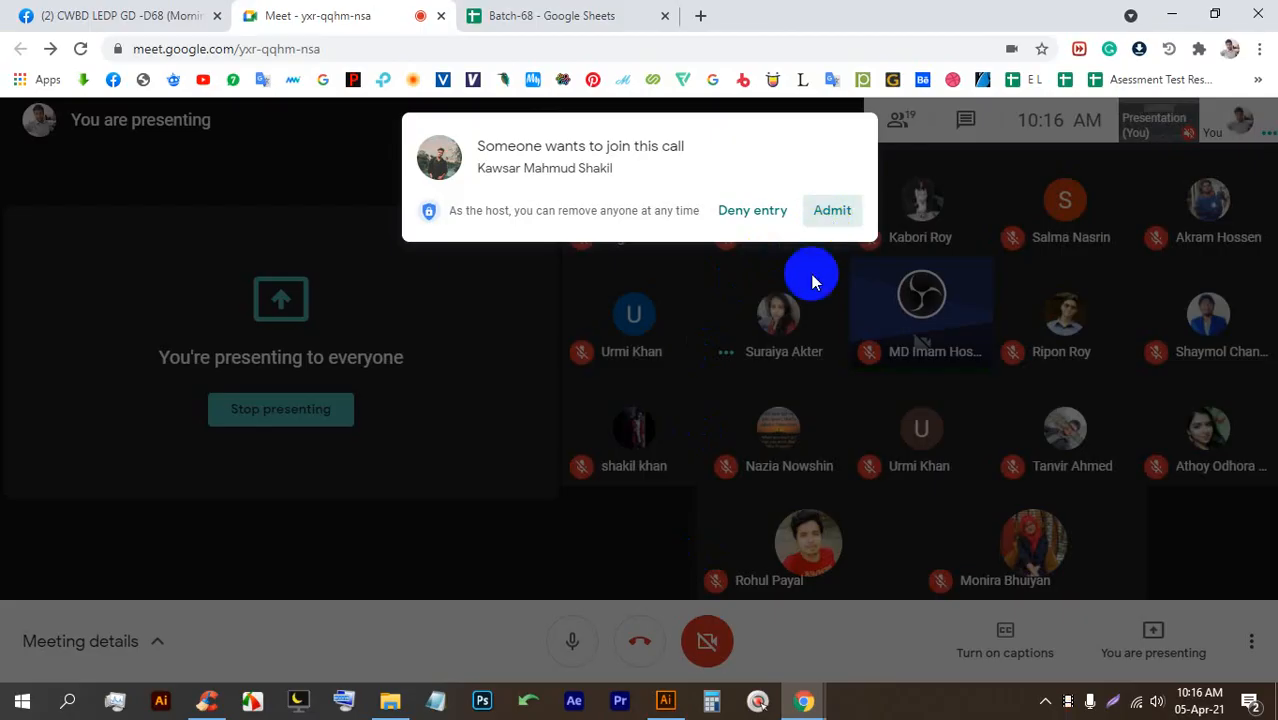
{"action": "key", "text": "alt+Tab"}
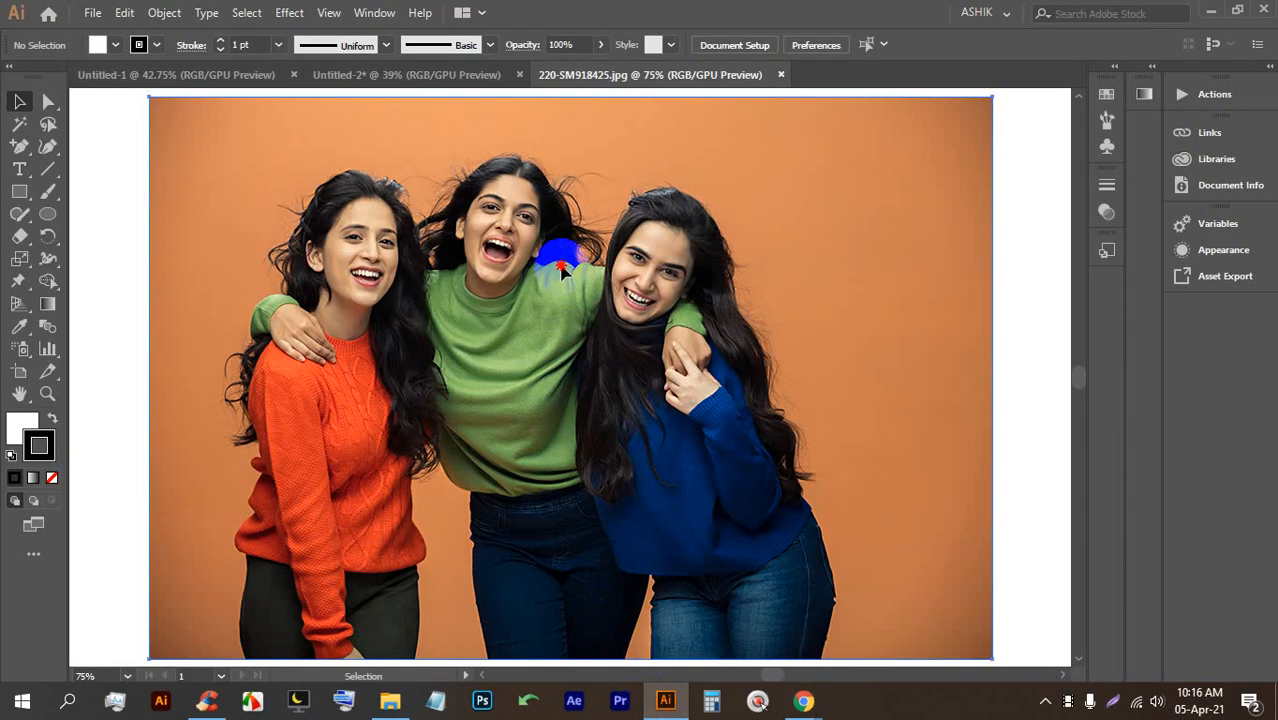
Step: Bring the photo of the three women into the Untitled-2 document with the circles
{"action": "left_click", "coordinate": [410, 75]}
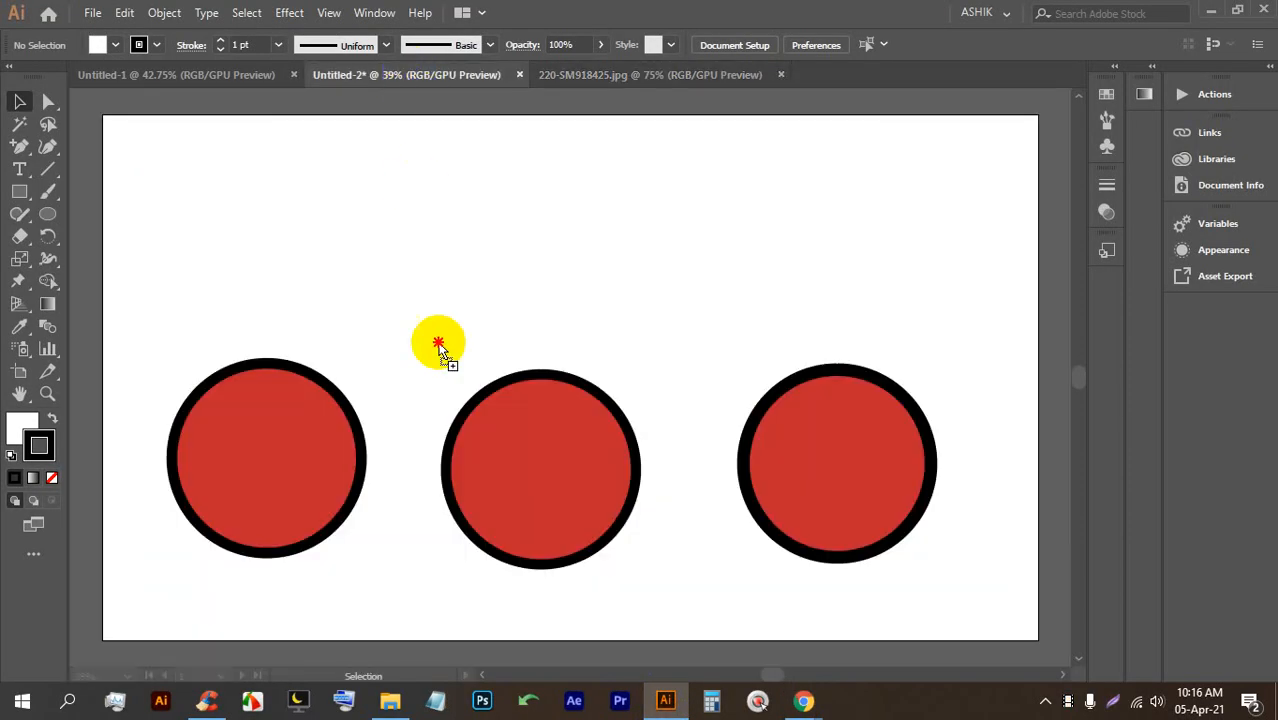
{"action": "left_click_drag", "start_coordinate": [438, 345], "coordinate": [440, 348]}
{"action": "key", "text": "ctrl+minus"}
{"action": "key", "text": "ctrl+minus"}
{"action": "left_click_drag", "start_coordinate": [440, 428], "coordinate": [629, 441]}
Step: Scale the photo down to about 642 × 428 px and place it partly over the rightmost circle
{"action": "key", "text": "ctrl+plus"}
{"action": "key", "text": "ctrl+plus"}
{"action": "key", "text": "ctrl+plus"}
{"action": "left_click_drag", "start_coordinate": [629, 151], "coordinate": [630, 405]}
{"action": "left_click_drag", "start_coordinate": [599, 462], "coordinate": [458, 350]}
{"action": "left_click", "coordinate": [485, 491]}
{"action": "left_click_drag", "start_coordinate": [490, 511], "coordinate": [490, 625]}
{"action": "left_click_drag", "start_coordinate": [478, 497], "coordinate": [698, 442]}
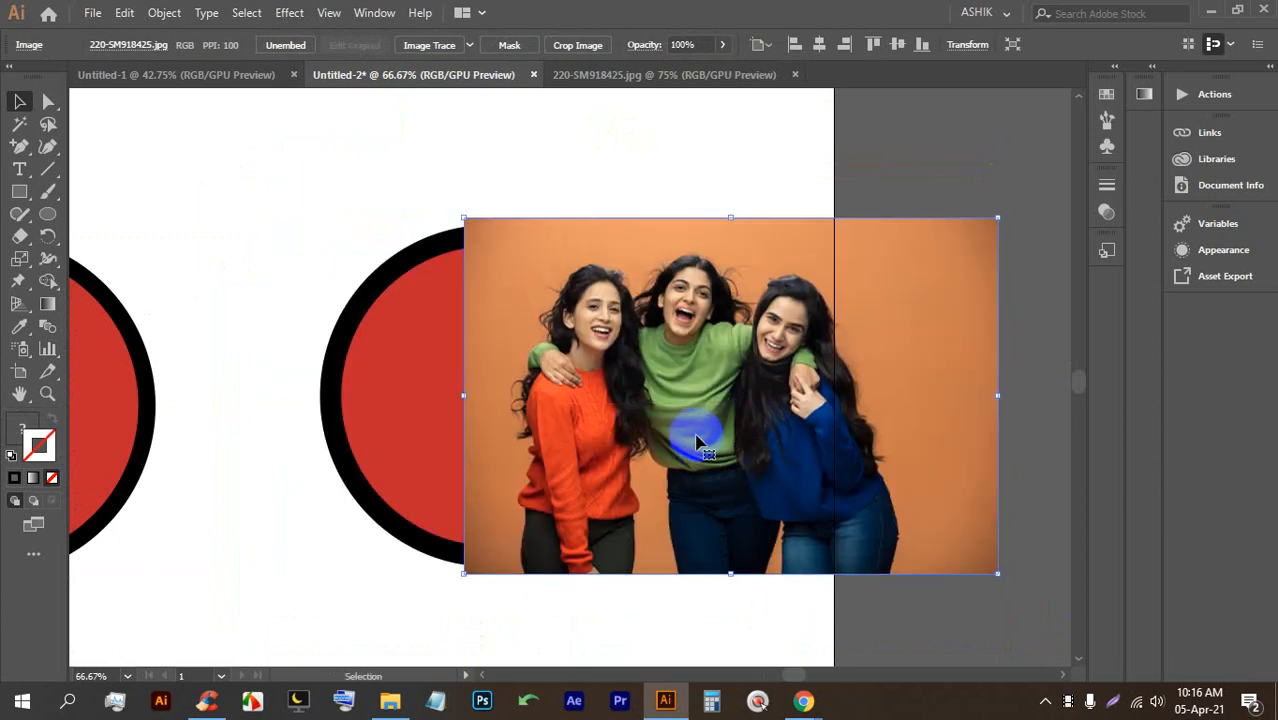
{"action": "left_click", "coordinate": [675, 394]}
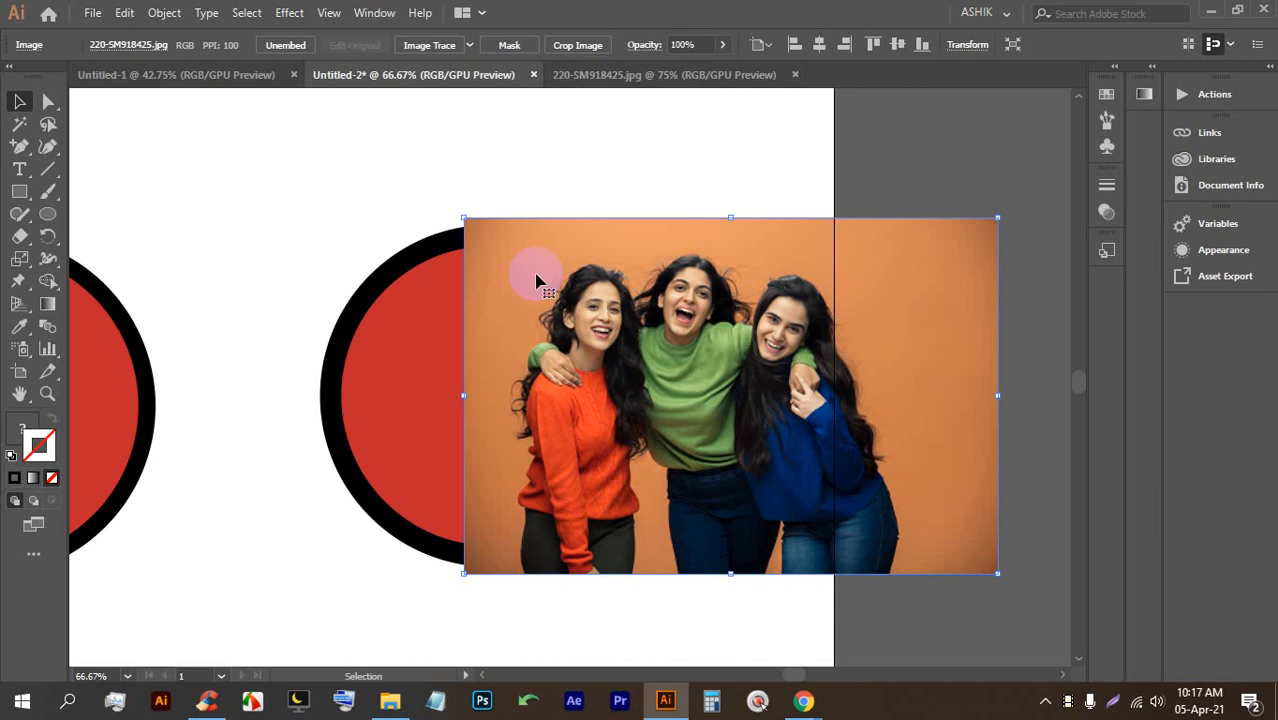
{"action": "left_click", "coordinate": [456, 320]}
{"action": "left_click", "coordinate": [552, 416]}
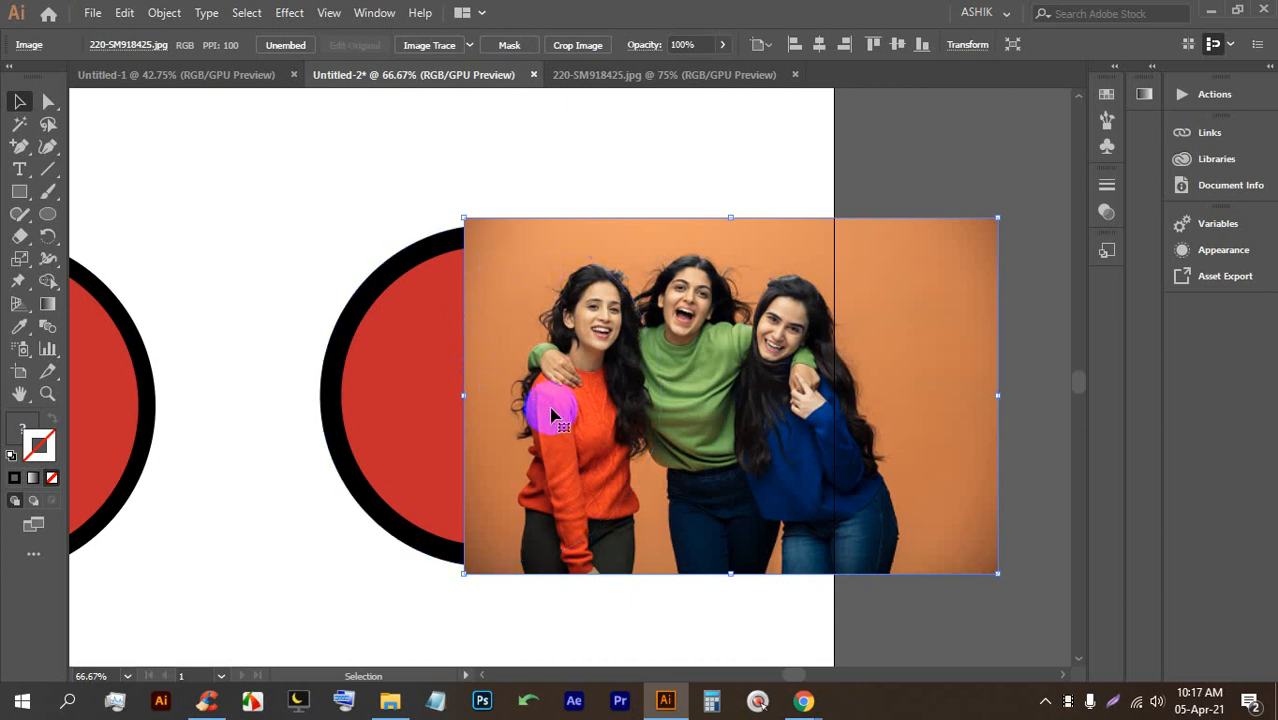
{"action": "left_click_drag", "start_coordinate": [639, 365], "coordinate": [588, 358]}
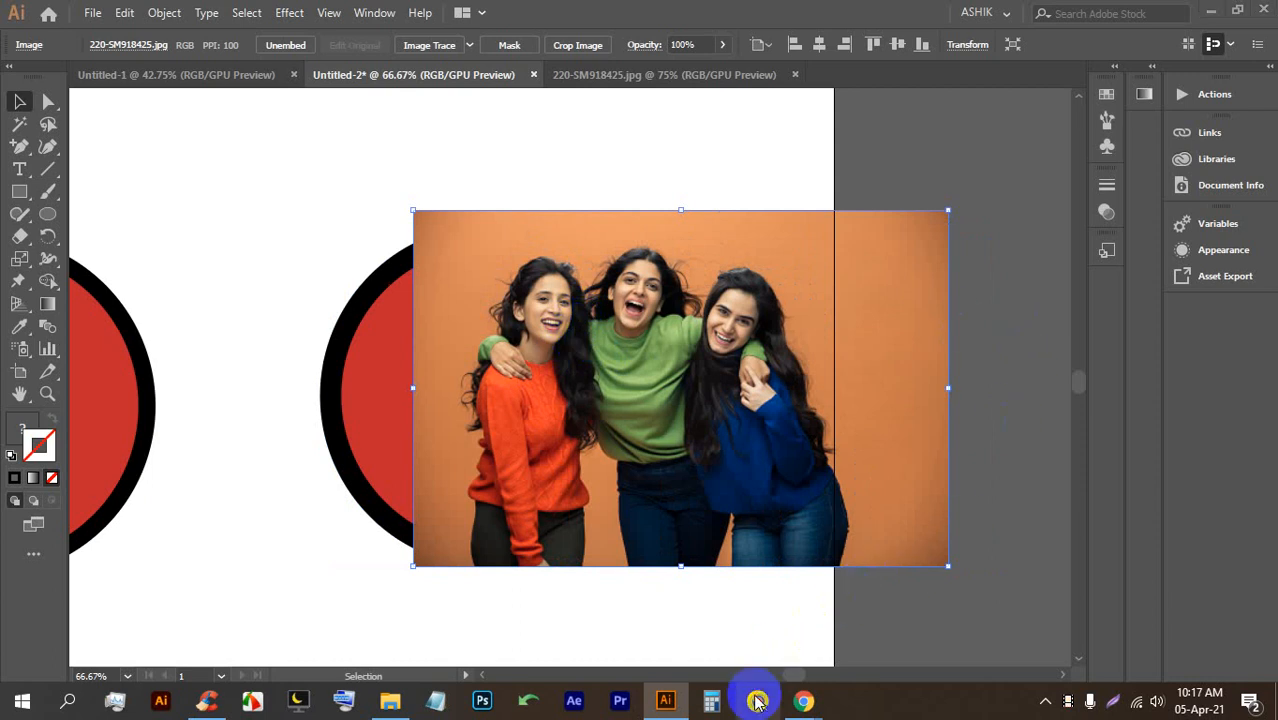
Step: Send the photo backward behind the rightmost circle and shift it until it extends past the circle on all sides
{"action": "left_click", "coordinate": [927, 157]}
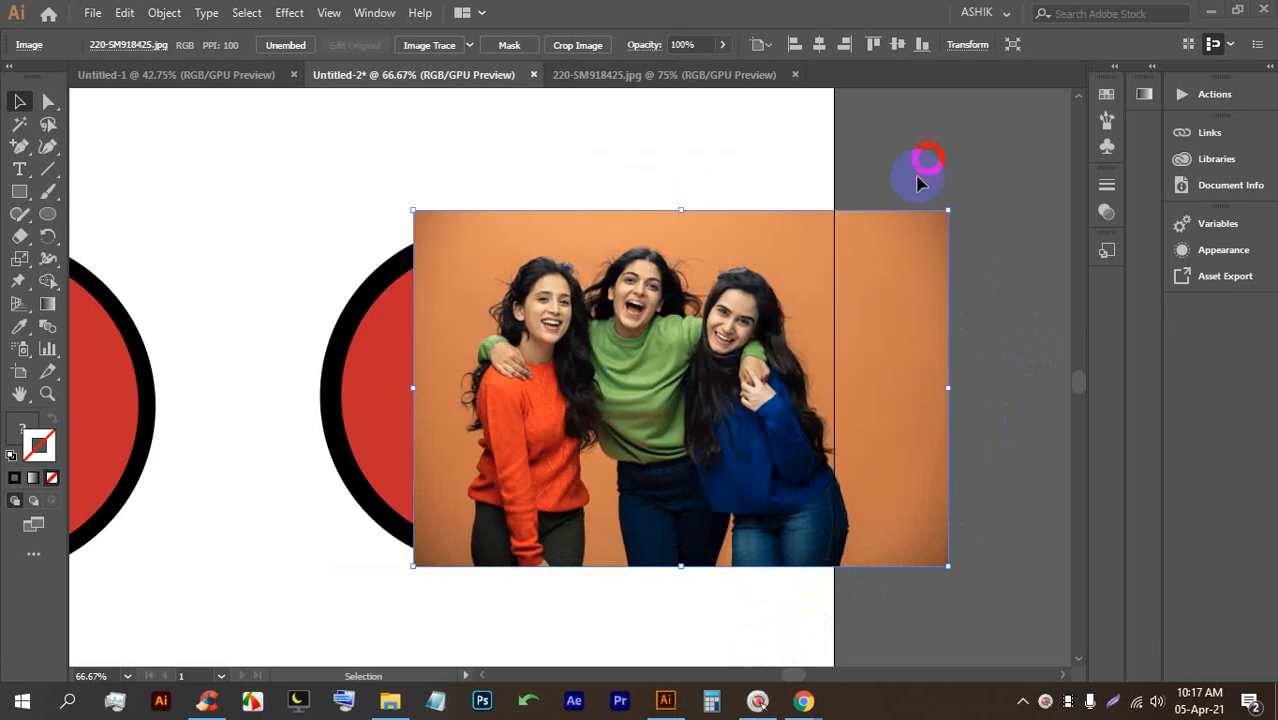
{"action": "key", "text": "ctrl"}
{"action": "key", "text": "ctrl+bracketleft"}
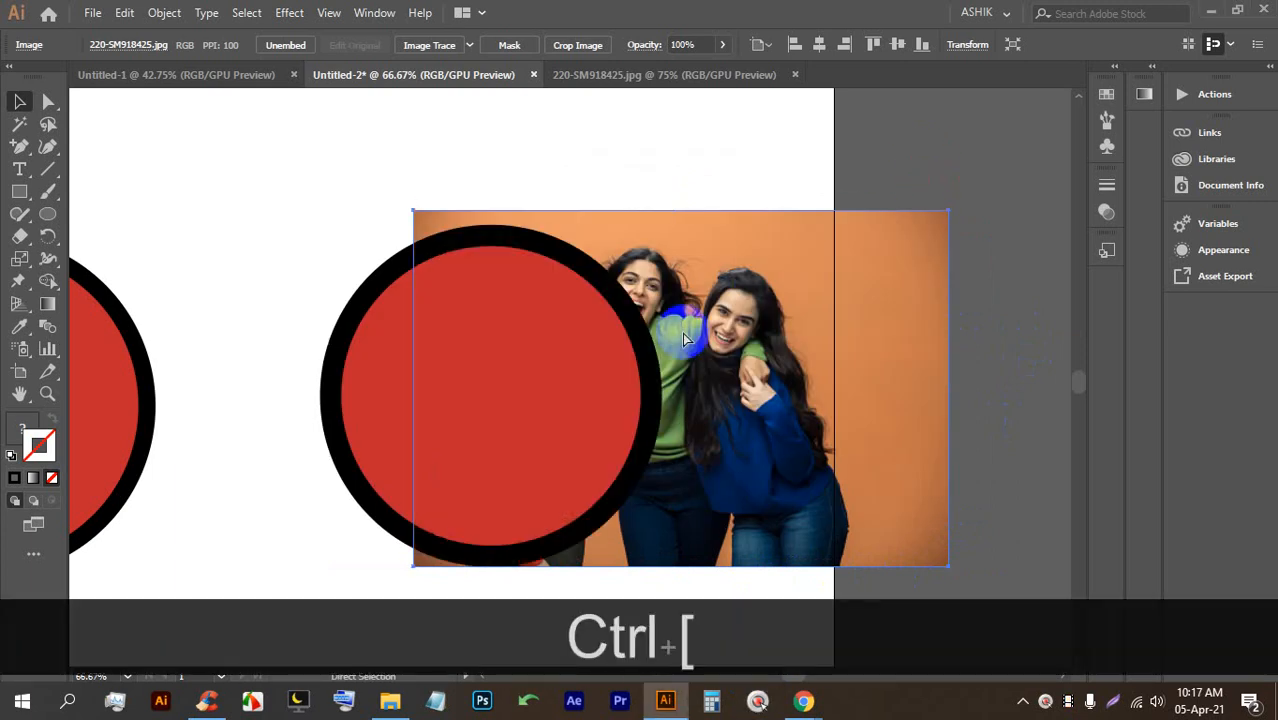
{"action": "left_click_drag", "start_coordinate": [843, 348], "coordinate": [678, 355]}
{"action": "left_click_drag", "start_coordinate": [697, 341], "coordinate": [700, 342]}
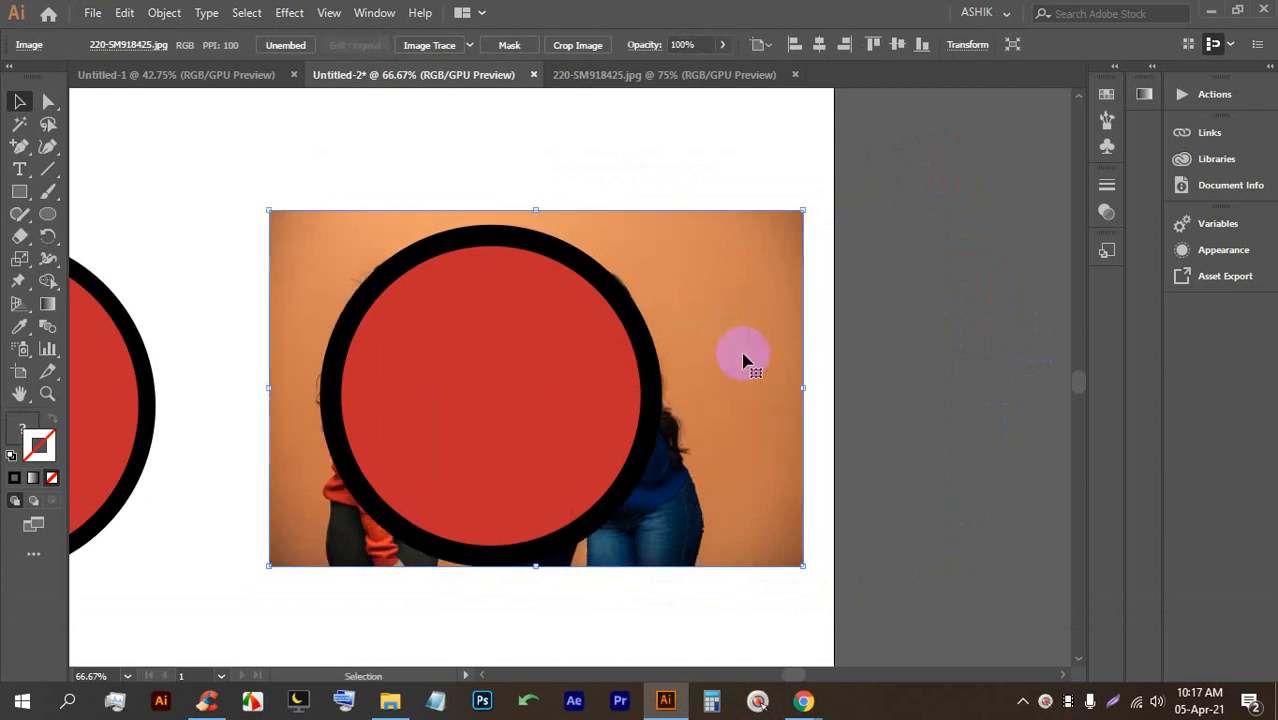
Step: Select the rightmost circle together with the photo and make a clipping mask from them
{"action": "left_click", "coordinate": [870, 393]}
{"action": "left_click_drag", "start_coordinate": [876, 612], "coordinate": [536, 438]}
{"action": "left_click_drag", "start_coordinate": [481, 393], "coordinate": [421, 277]}
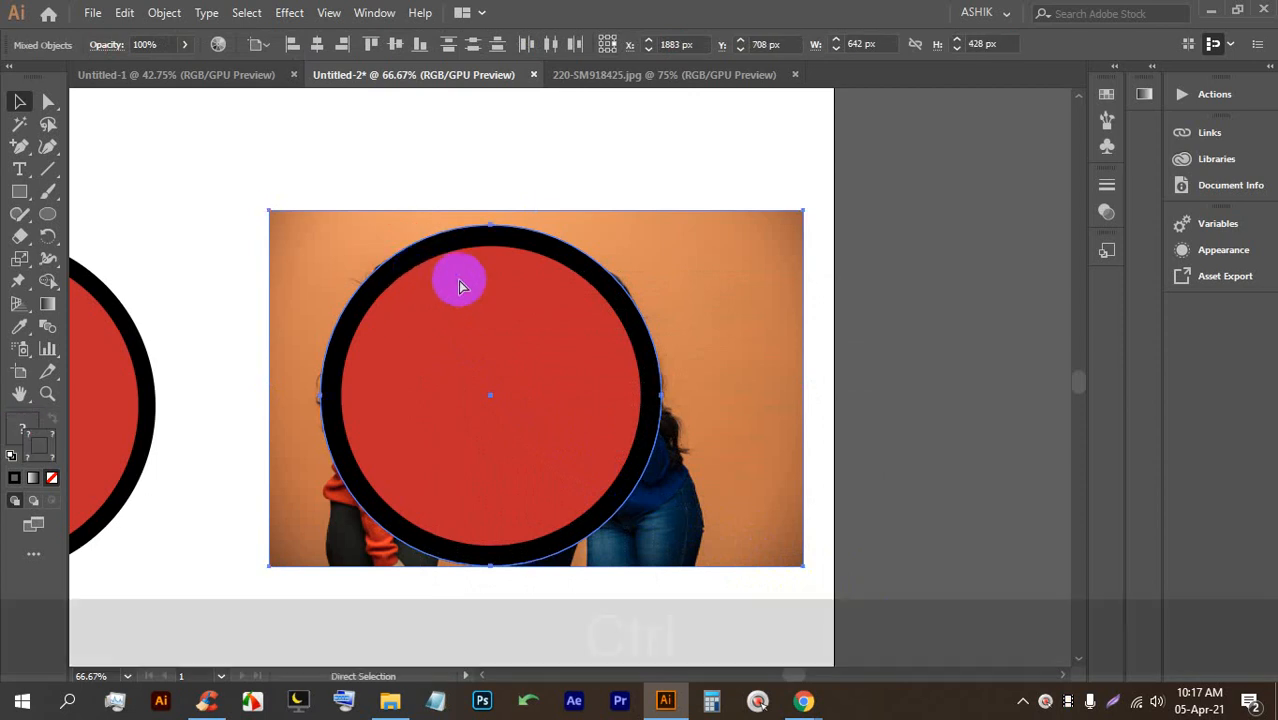
{"action": "key", "text": "ctrl+7"}
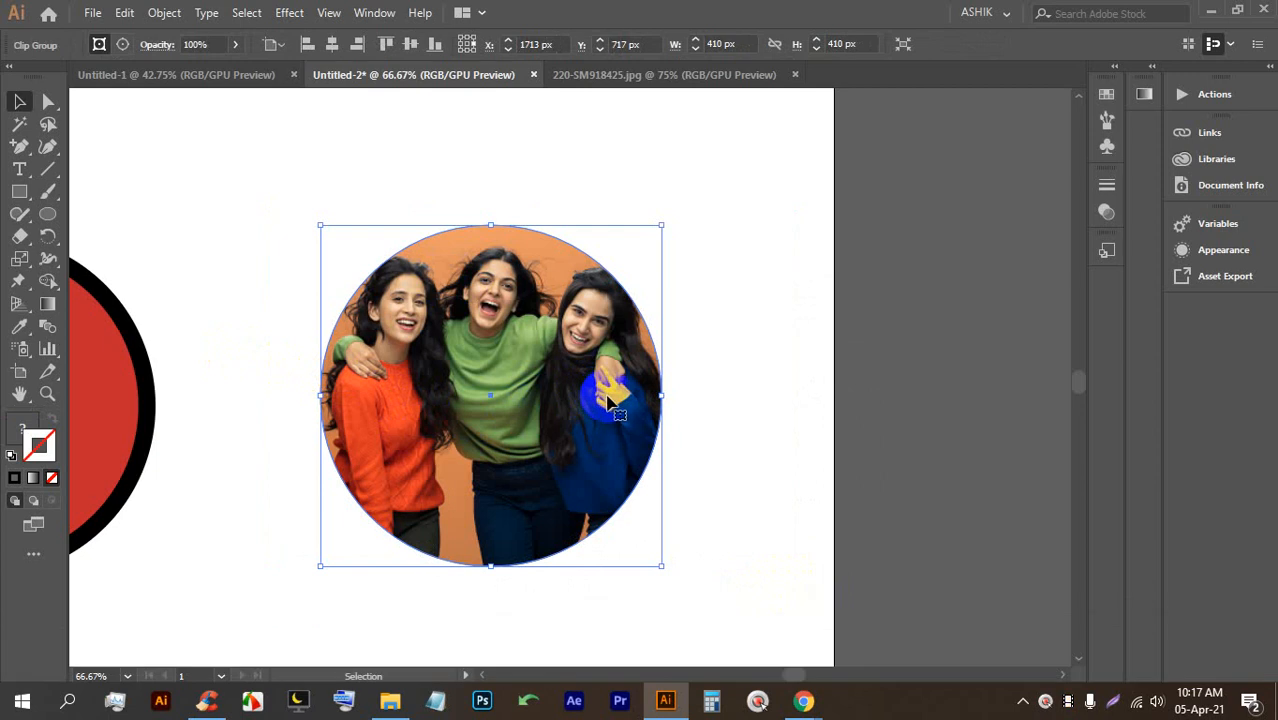
{"action": "left_click", "coordinate": [755, 425]}
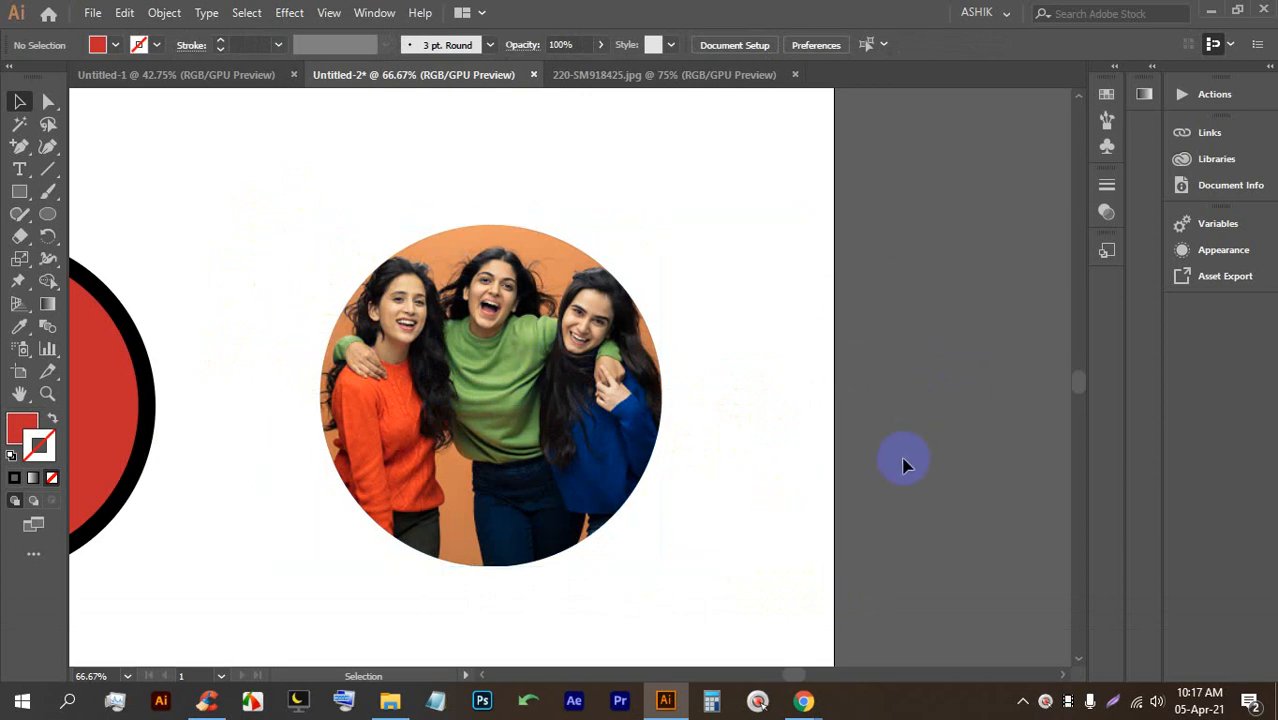
Step: Isolate the clip group, reposition the photo inside the circle and enlarge it proportionally
{"action": "double_click", "coordinate": [520, 315]}
{"action": "left_click_drag", "start_coordinate": [467, 333], "coordinate": [517, 388]}
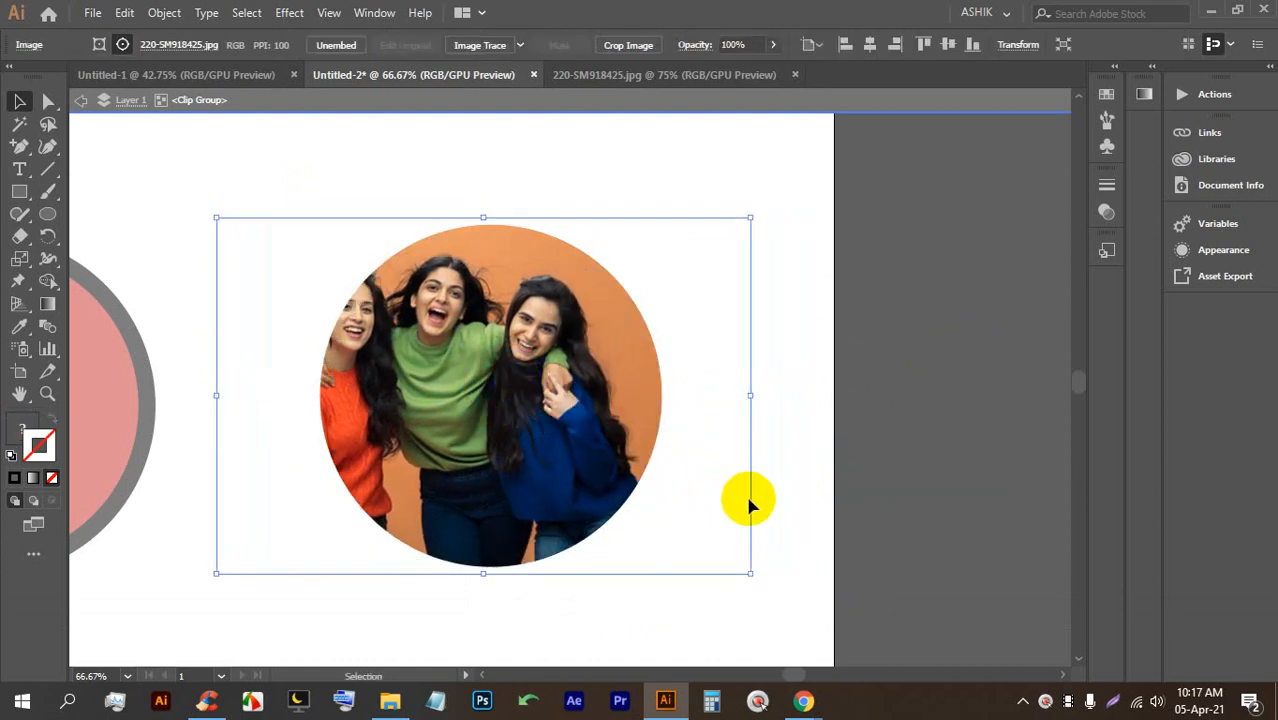
{"action": "left_click_drag", "start_coordinate": [752, 577], "coordinate": [850, 613]}
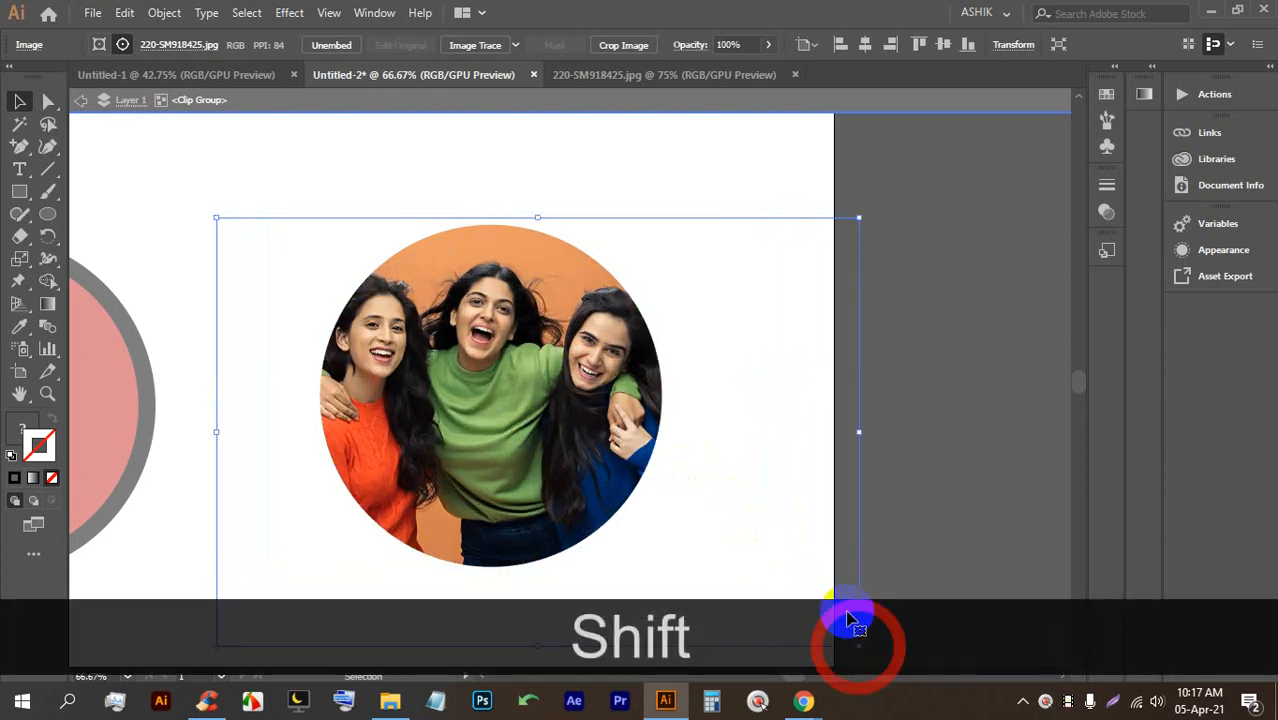
Step: Enlarge the photo inside the clip group, shift it so the middle woman fills the circle, and leave isolation
{"action": "scroll", "coordinate": [562, 394], "scroll_direction": "down", "scroll_amount": 2}
{"action": "left_click_drag", "start_coordinate": [527, 283], "coordinate": [508, 257]}
{"action": "left_click_drag", "start_coordinate": [509, 362], "coordinate": [521, 388]}
{"action": "left_click_drag", "start_coordinate": [541, 283], "coordinate": [522, 214]}
{"action": "left_click_drag", "start_coordinate": [526, 353], "coordinate": [532, 395]}
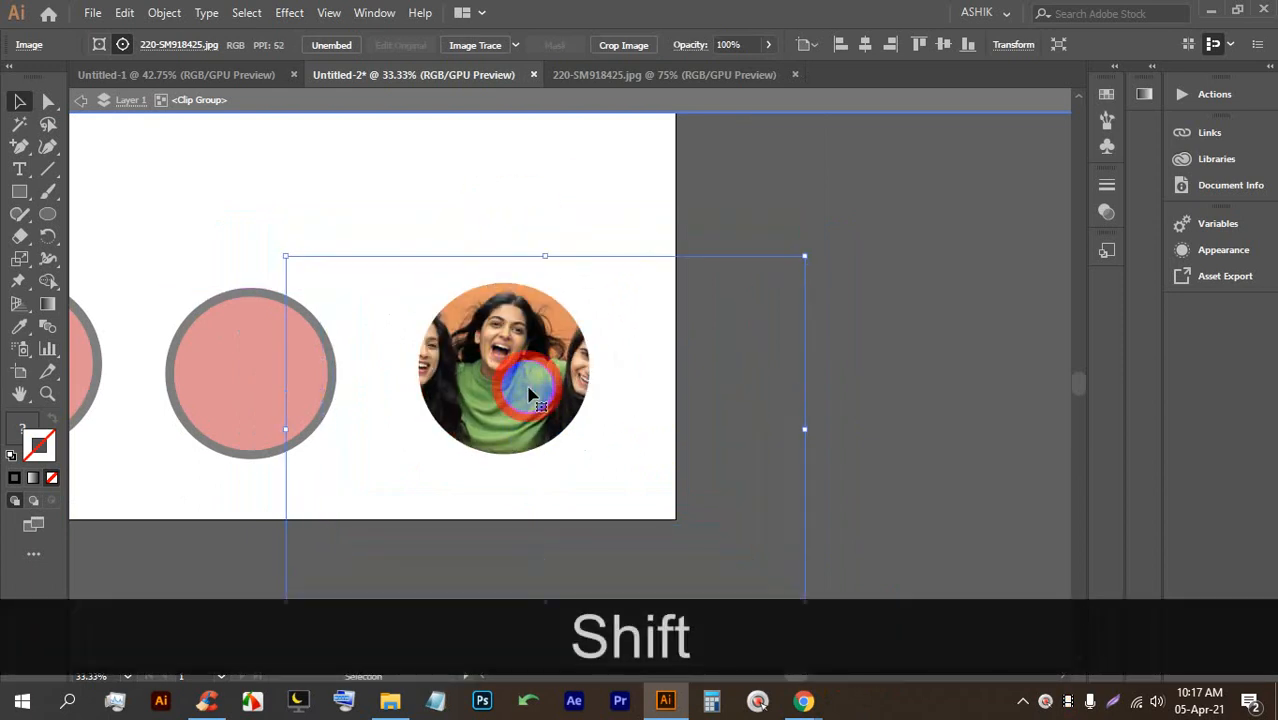
{"action": "scroll", "coordinate": [492, 274], "scroll_direction": "down", "scroll_amount": 1}
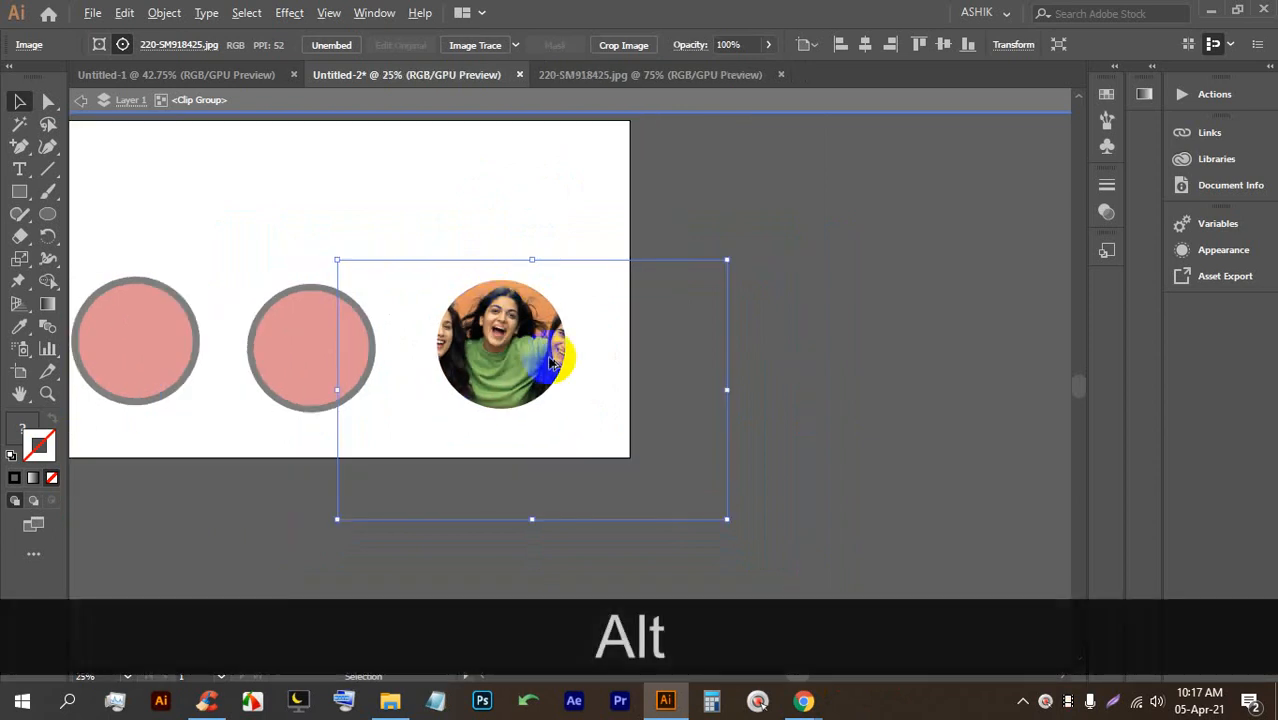
{"action": "left_click_drag", "start_coordinate": [531, 523], "coordinate": [533, 505]}
{"action": "double_click", "coordinate": [810, 365]}
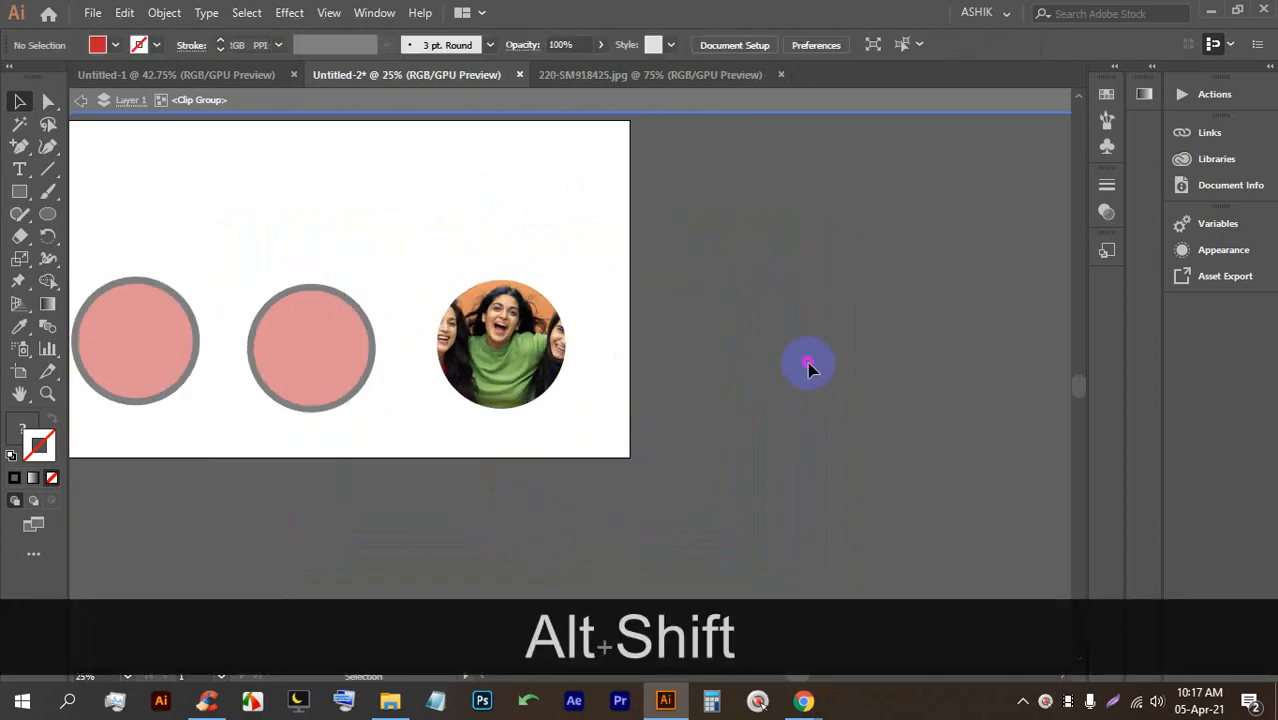
Step: Switch to Google Meet, admit the waiting participant to the call and return to Illustrator
{"action": "left_click", "coordinate": [802, 704]}
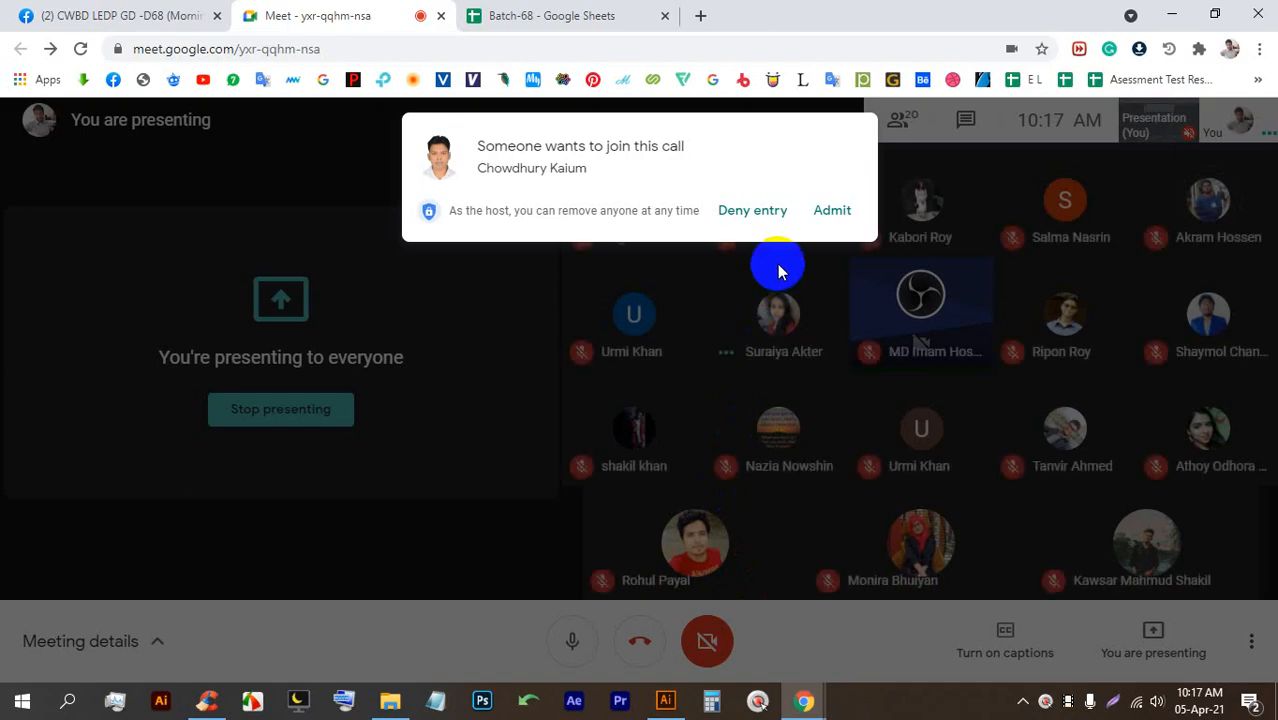
{"action": "left_click", "coordinate": [833, 210]}
{"action": "left_click", "coordinate": [665, 701]}
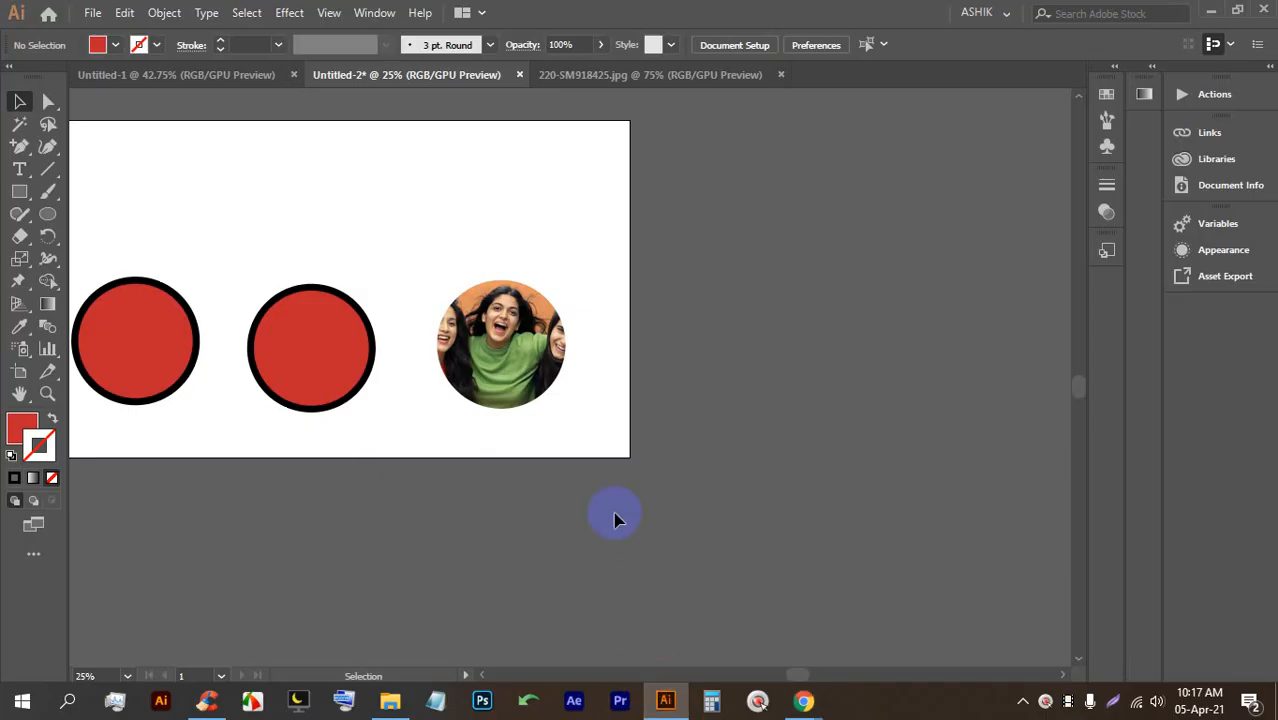
Step: Move both red circles off the artboard's left side and the clipped photo to the artboard's upper middle
{"action": "left_click_drag", "start_coordinate": [476, 408], "coordinate": [693, 436]}
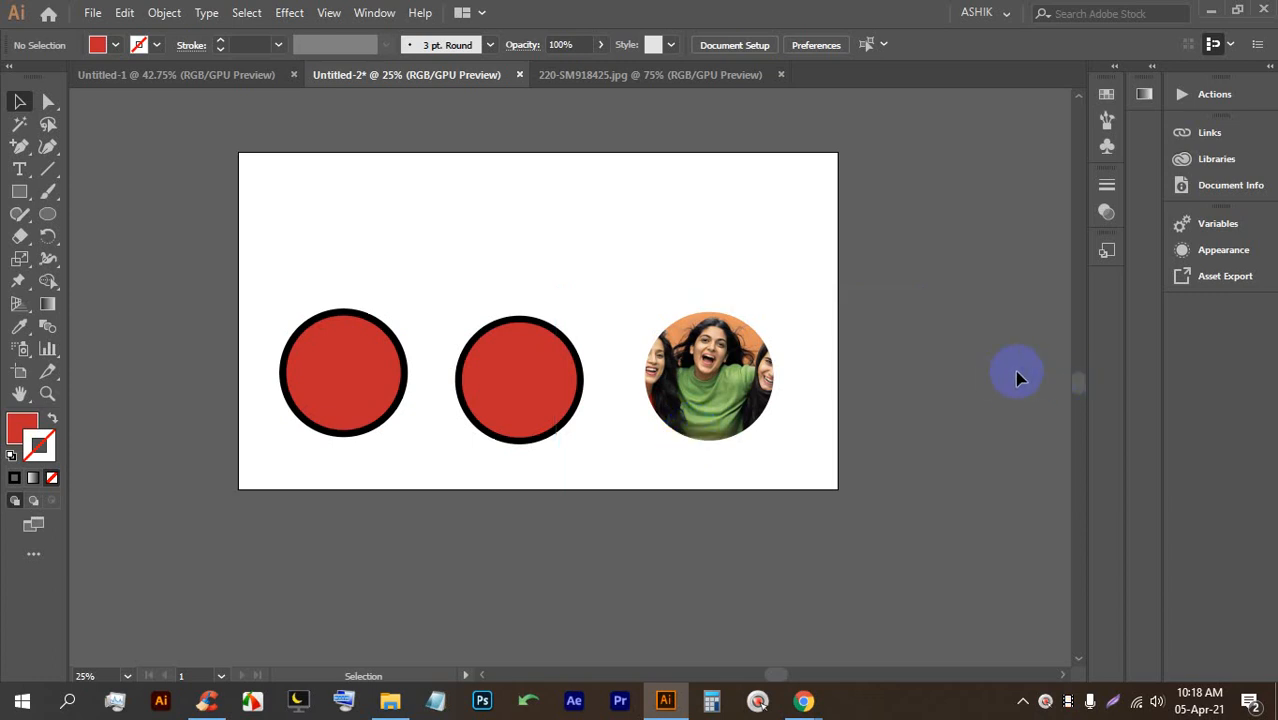
{"action": "left_click", "coordinate": [348, 362]}
{"action": "left_click", "coordinate": [479, 371], "text": "shift"}
{"action": "left_click_drag", "start_coordinate": [479, 371], "coordinate": [155, 337]}
{"action": "left_click_drag", "start_coordinate": [689, 408], "coordinate": [502, 290]}
Step: Place the smiling-blonde-young-woman JPG from the Image folder into the document
{"action": "left_click", "coordinate": [92, 14]}
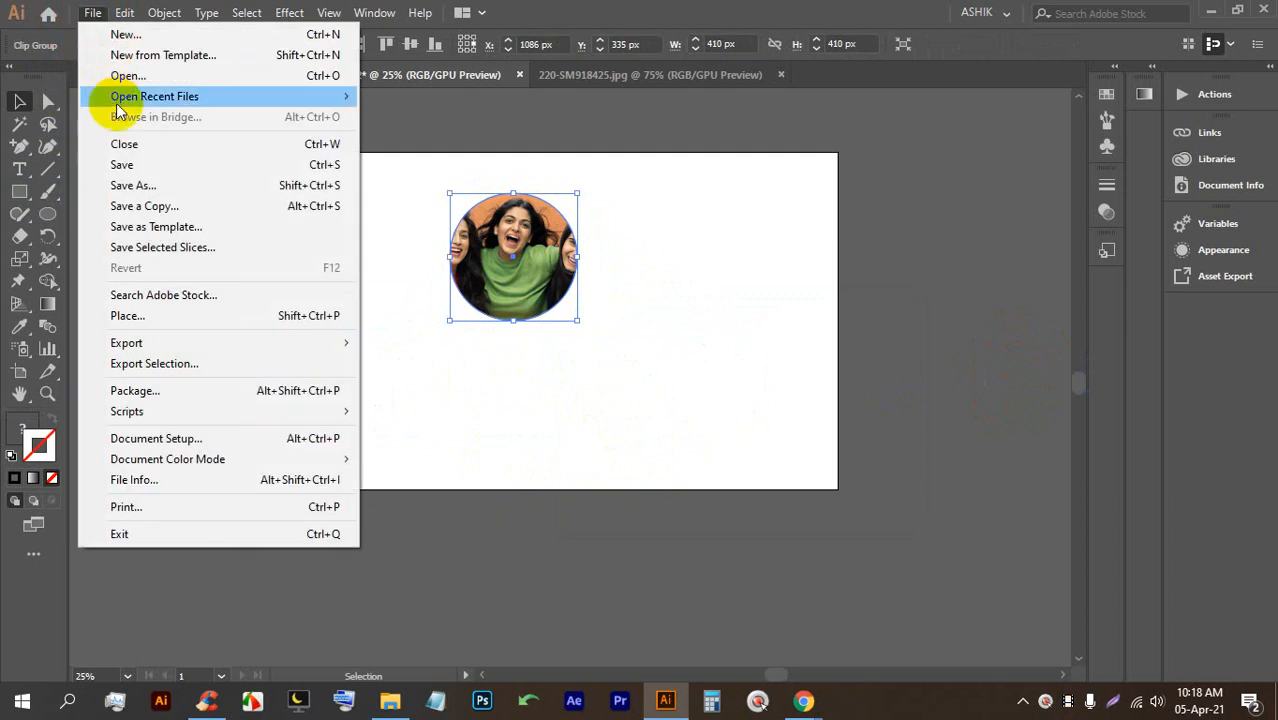
{"action": "left_click", "coordinate": [132, 306]}
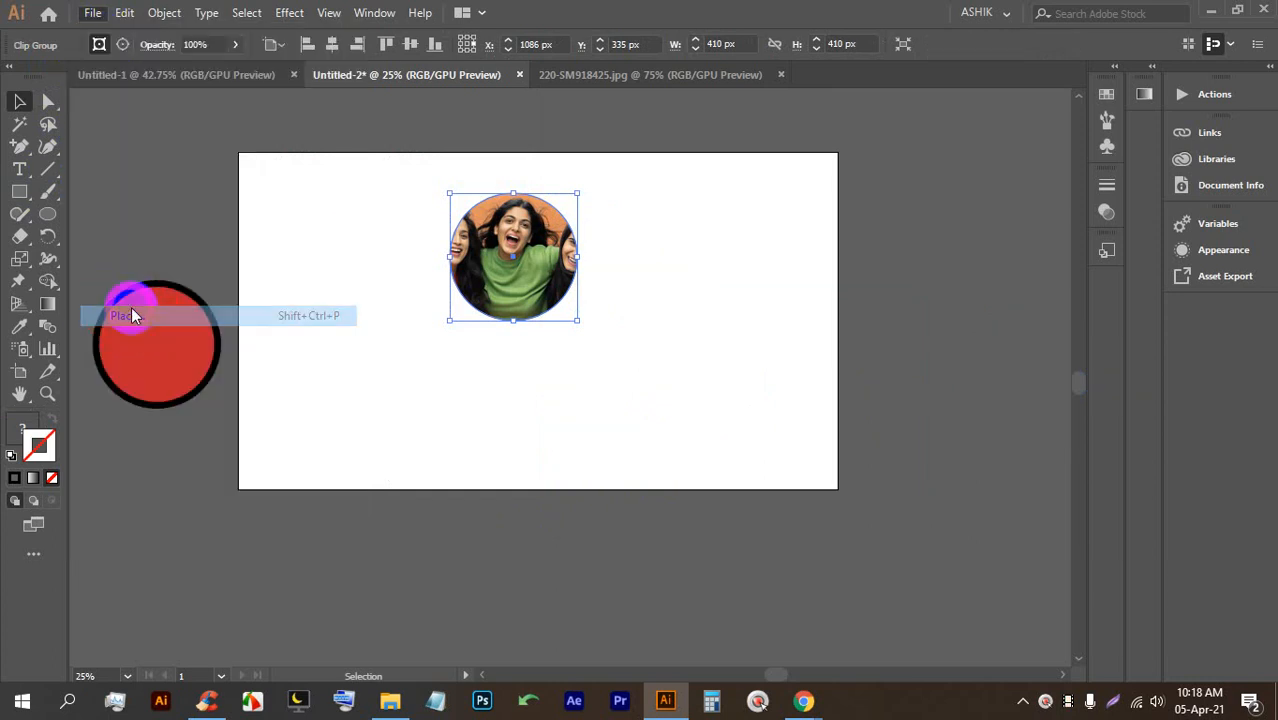
{"action": "scroll", "coordinate": [533, 368], "scroll_direction": "down", "scroll_amount": 1}
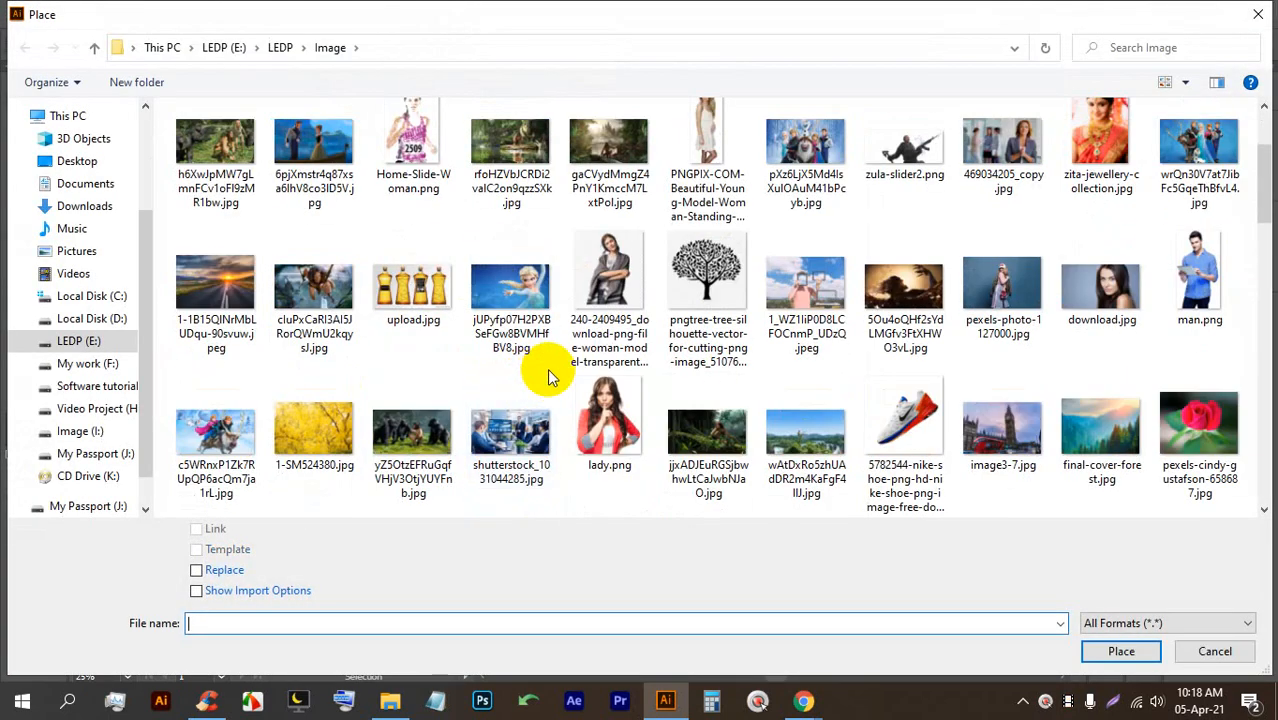
{"action": "scroll", "coordinate": [533, 368], "scroll_direction": "down", "scroll_amount": 1}
{"action": "scroll", "coordinate": [650, 343], "scroll_direction": "down", "scroll_amount": 2}
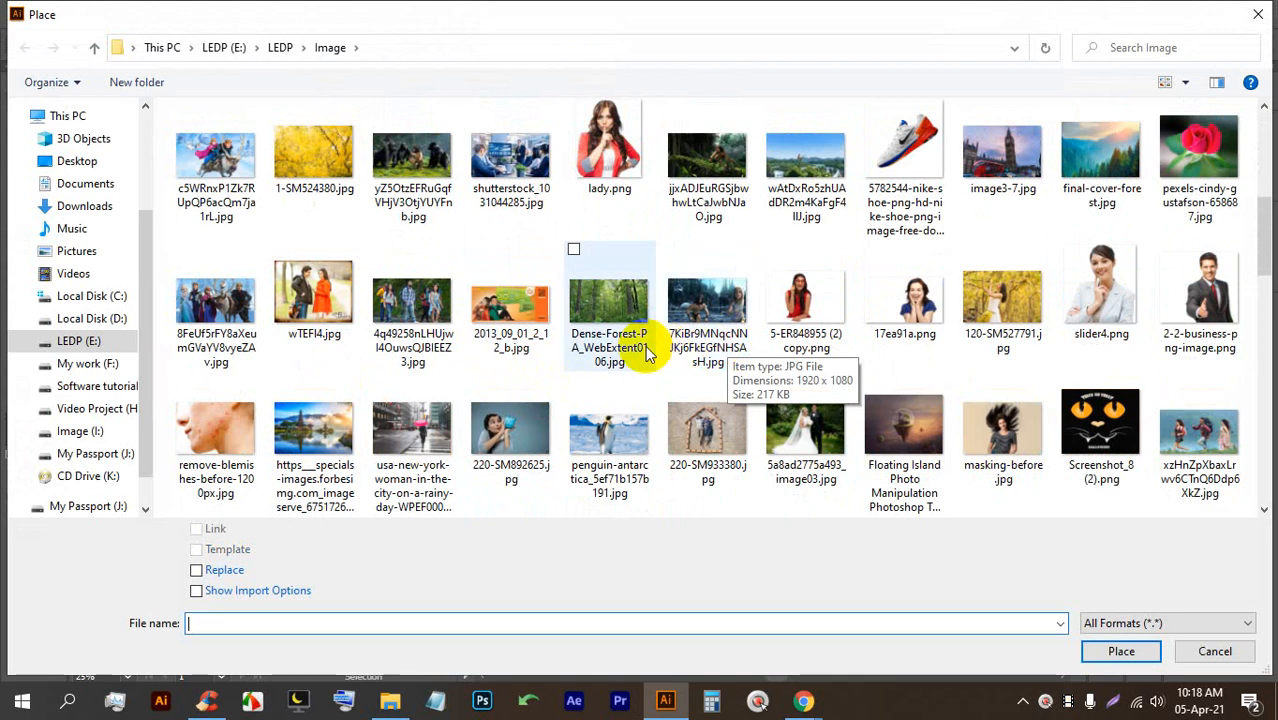
{"action": "scroll", "coordinate": [556, 368], "scroll_direction": "down", "scroll_amount": 1}
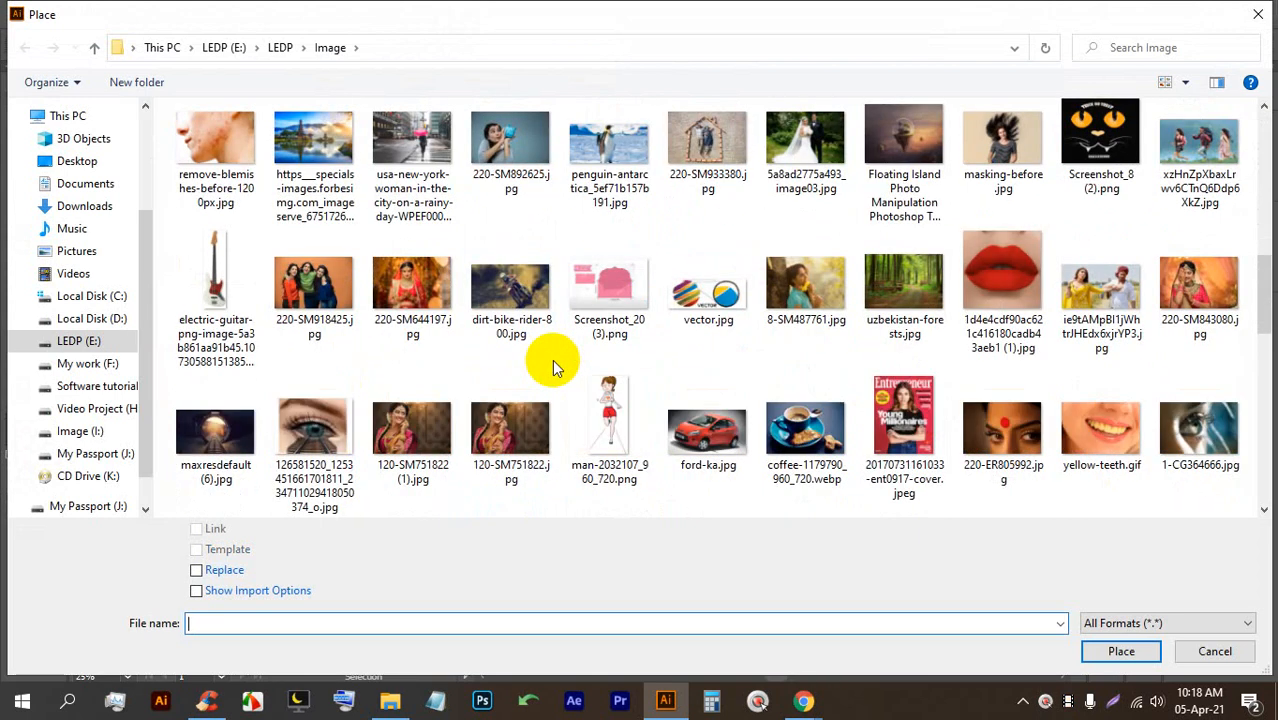
{"action": "scroll", "coordinate": [550, 365], "scroll_direction": "down", "scroll_amount": 1}
{"action": "scroll", "coordinate": [430, 366], "scroll_direction": "down", "scroll_amount": 1}
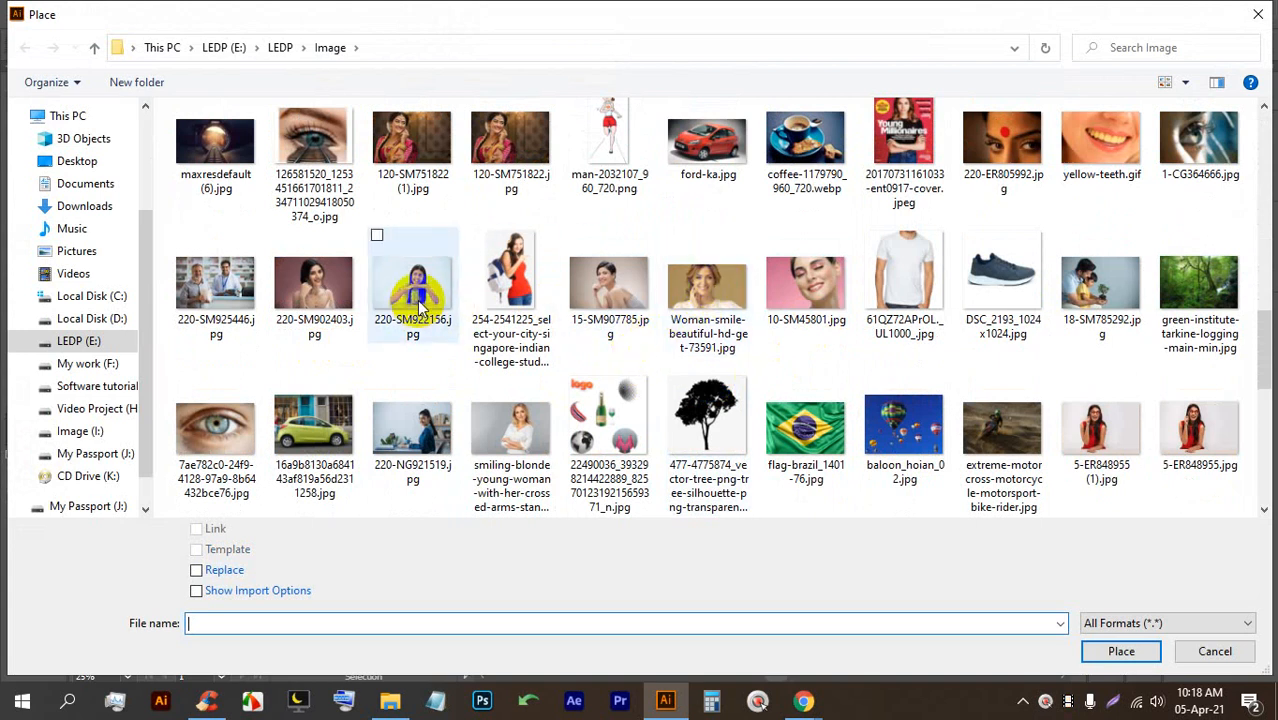
{"action": "scroll", "coordinate": [790, 347], "scroll_direction": "down", "scroll_amount": 2}
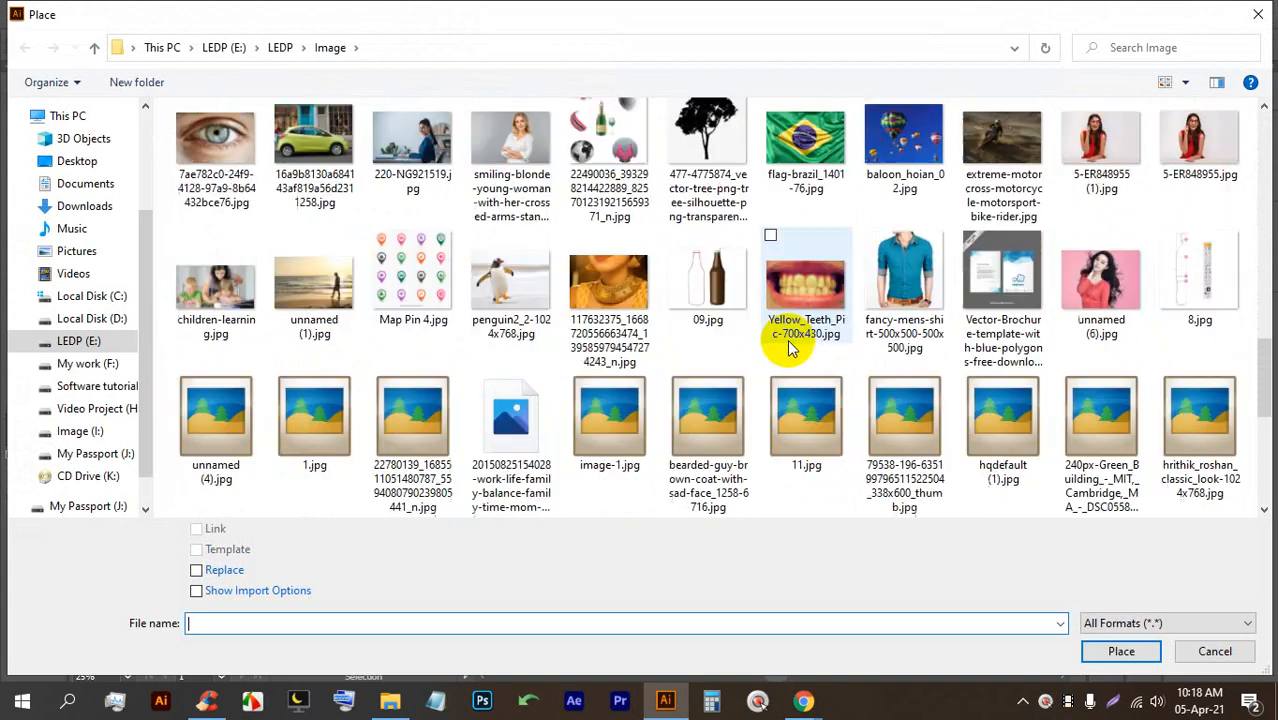
{"action": "scroll", "coordinate": [592, 366], "scroll_direction": "down", "scroll_amount": 3}
{"action": "scroll", "coordinate": [471, 386], "scroll_direction": "up", "scroll_amount": 2}
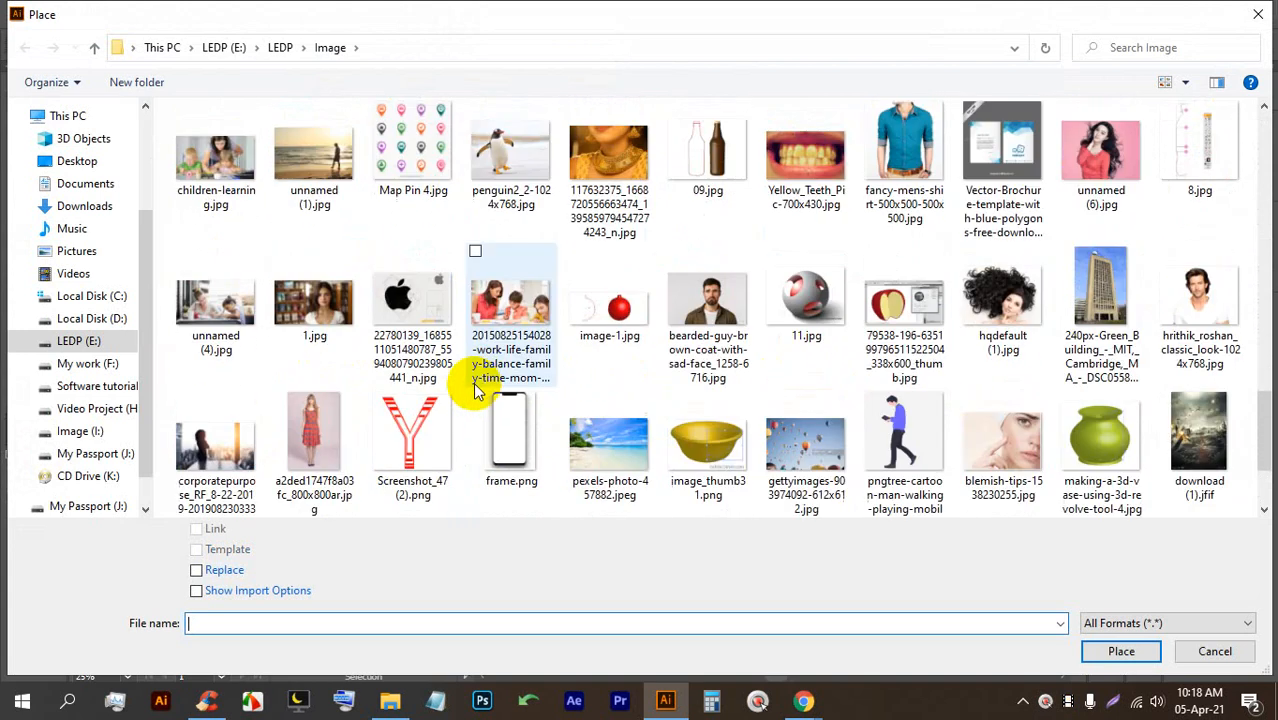
{"action": "scroll", "coordinate": [536, 243], "scroll_direction": "up", "scroll_amount": 2}
{"action": "double_click", "coordinate": [511, 160]}
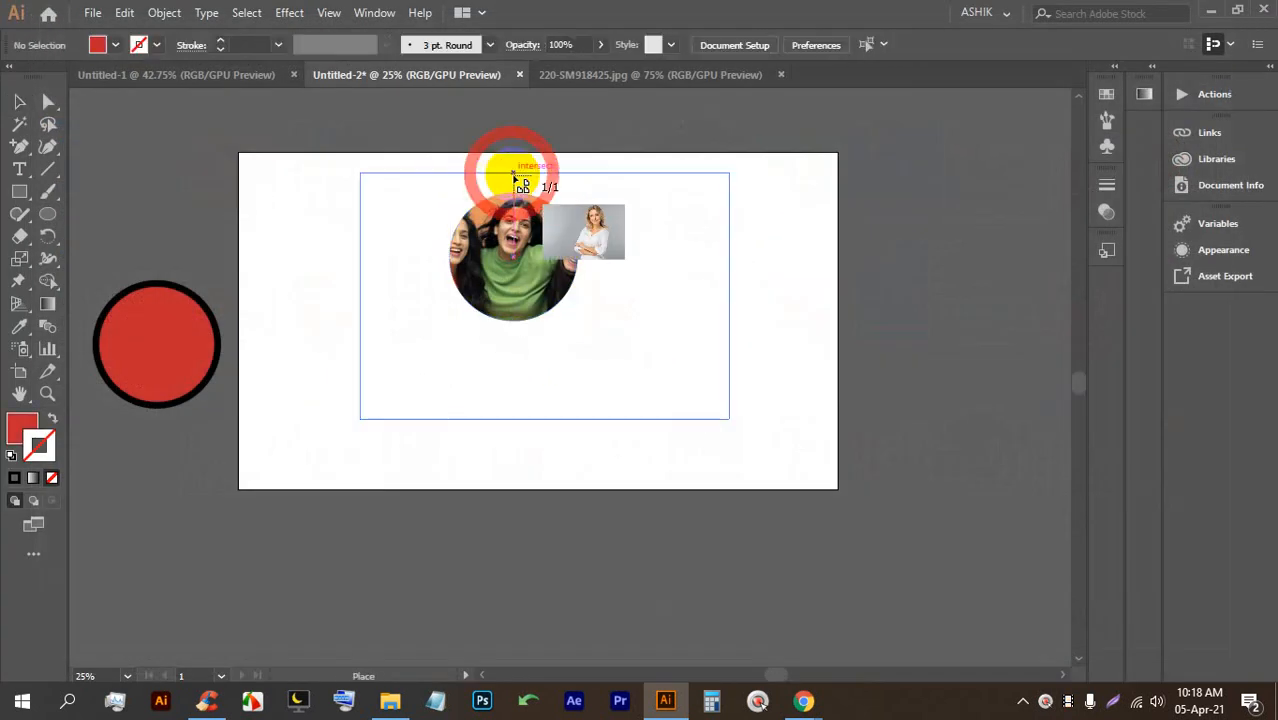
{"action": "left_click", "coordinate": [768, 184]}
Step: Enlarge the placed blonde woman's portrait proportionally over the artboard and embed it
{"action": "left_click_drag", "start_coordinate": [802, 226], "coordinate": [776, 508]}
{"action": "left_click_drag", "start_coordinate": [873, 354], "coordinate": [752, 438]}
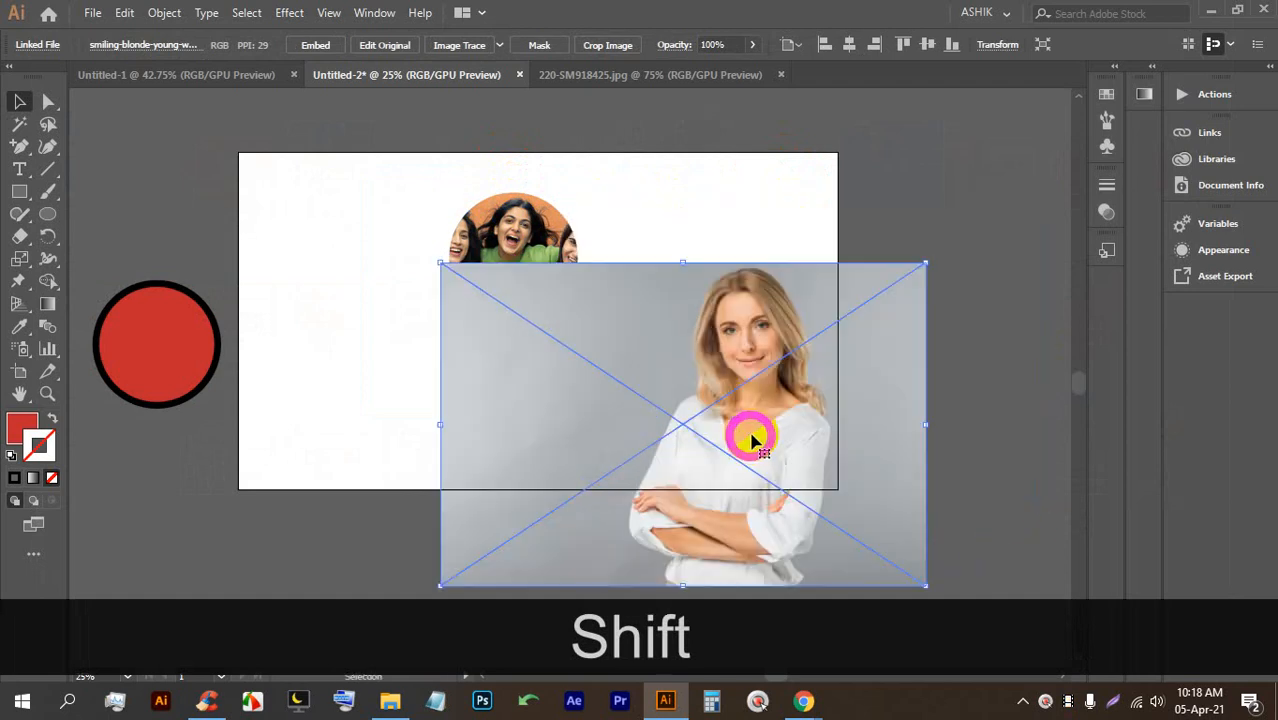
{"action": "left_click", "coordinate": [315, 47]}
{"action": "left_click_drag", "start_coordinate": [680, 378], "coordinate": [521, 437]}
Step: Cut the embedded portrait and paste it into the clip group in place of the deleted three-women photo
{"action": "key", "text": "ctrl+x"}
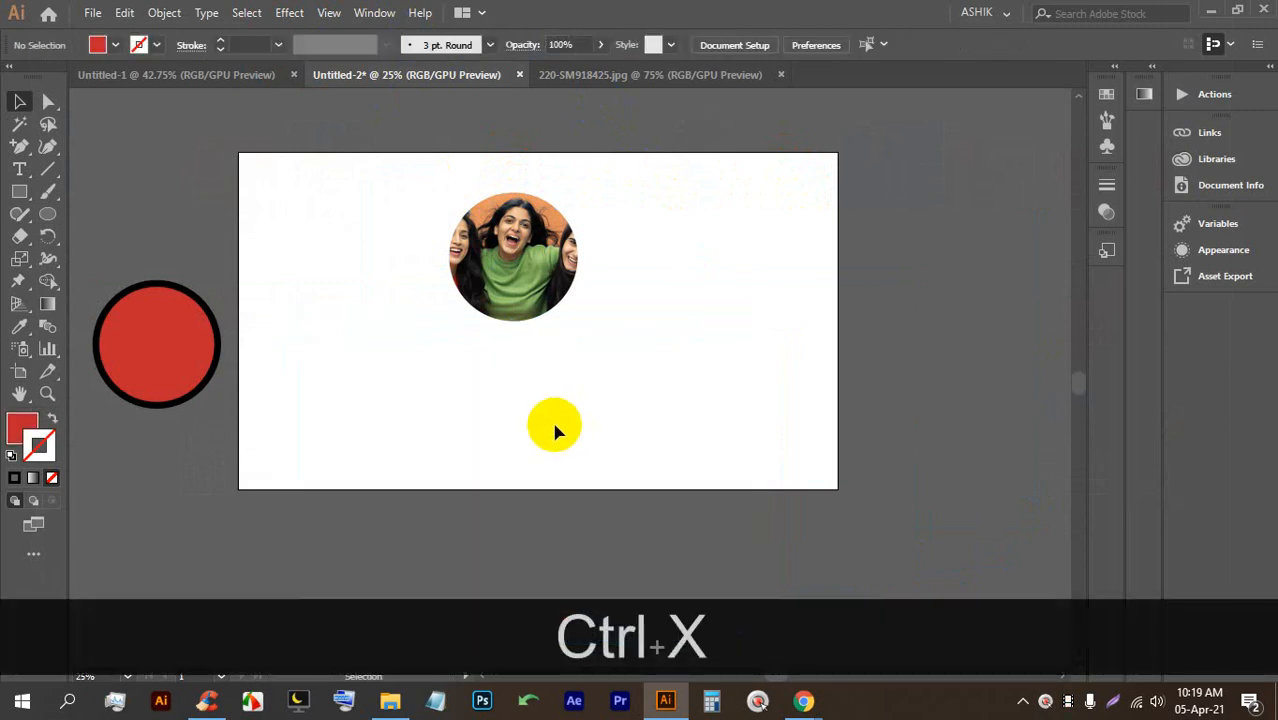
{"action": "scroll", "coordinate": [490, 192], "scroll_direction": "up", "scroll_amount": 1}
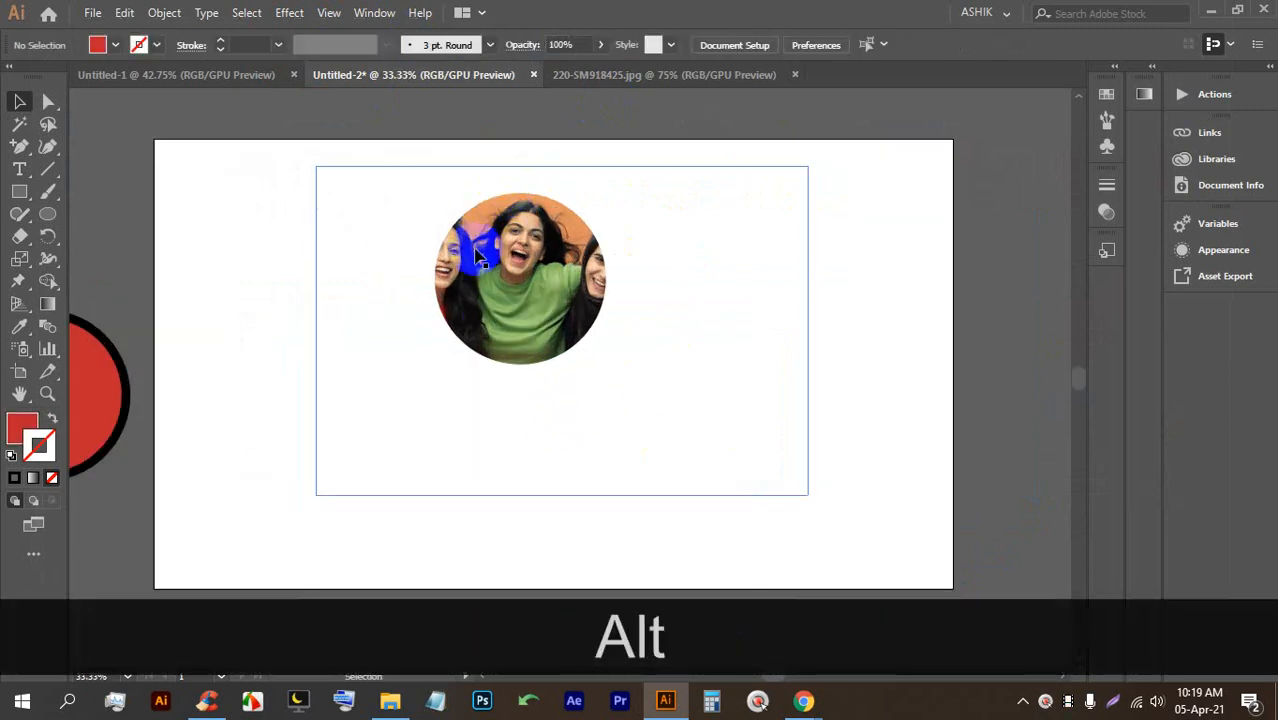
{"action": "double_click", "coordinate": [508, 265]}
{"action": "left_click", "coordinate": [506, 222]}
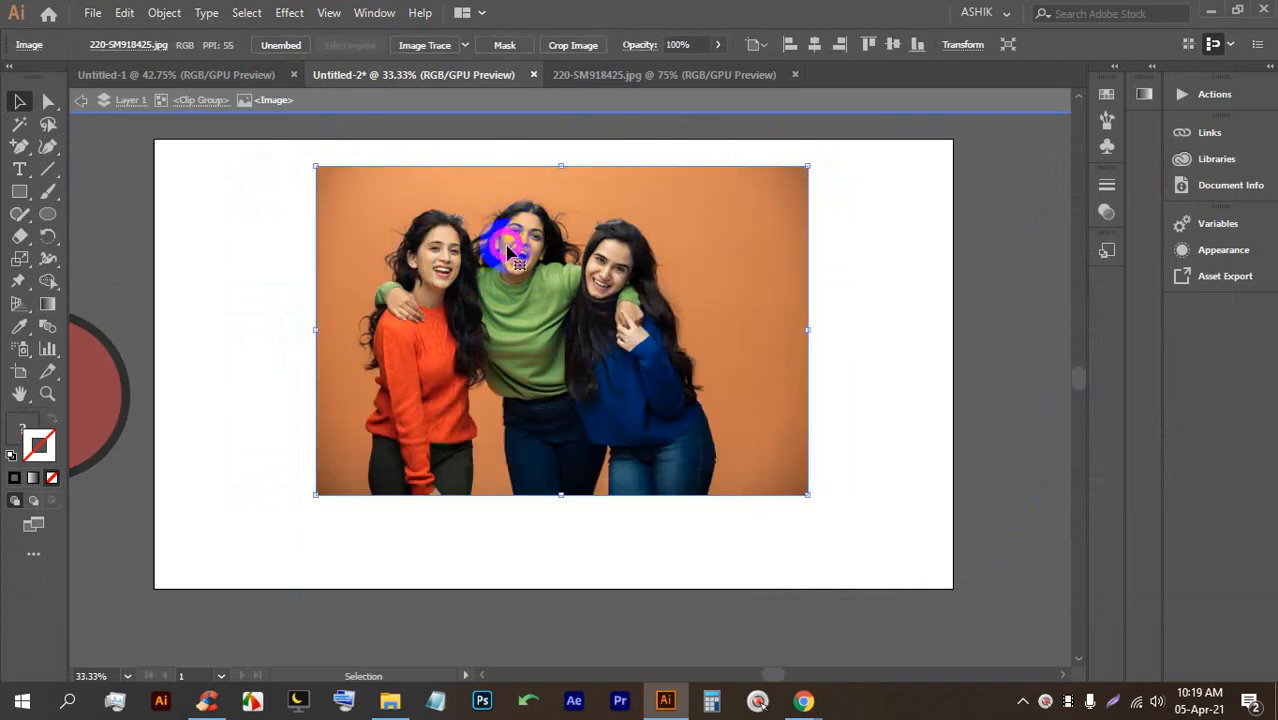
{"action": "key", "text": "BackSpace"}
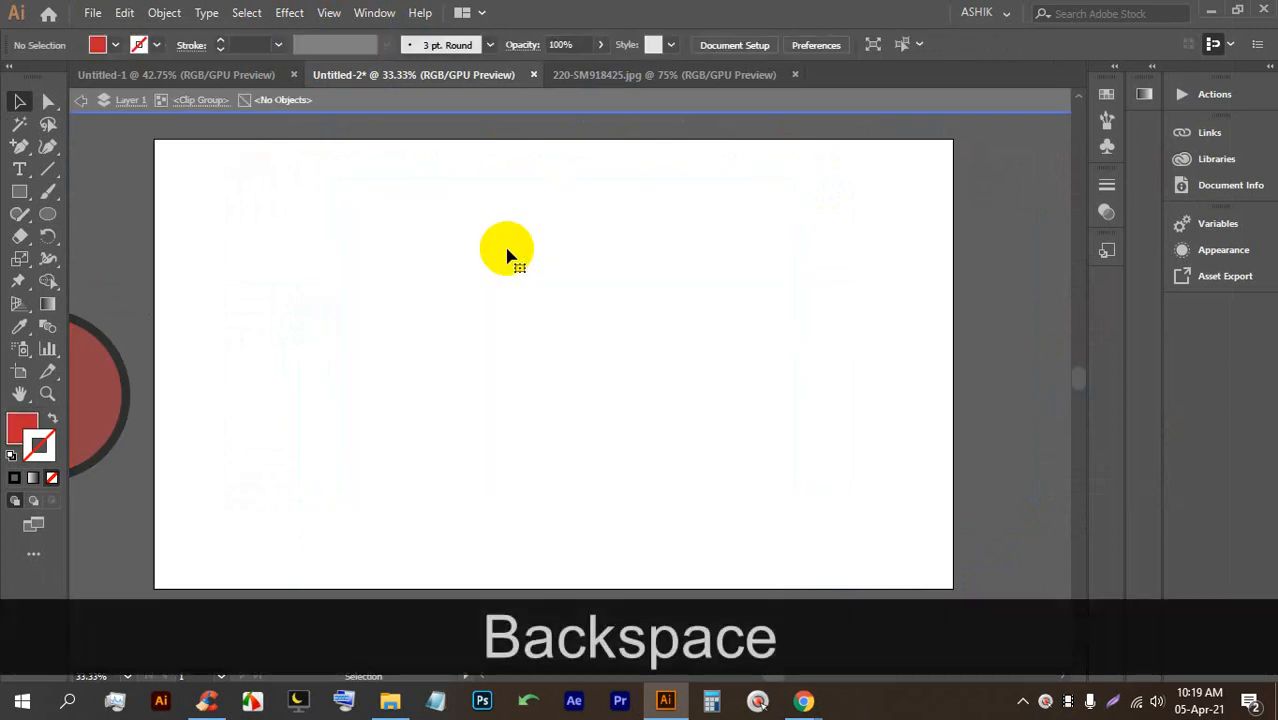
{"action": "key", "text": "ctrl+v"}
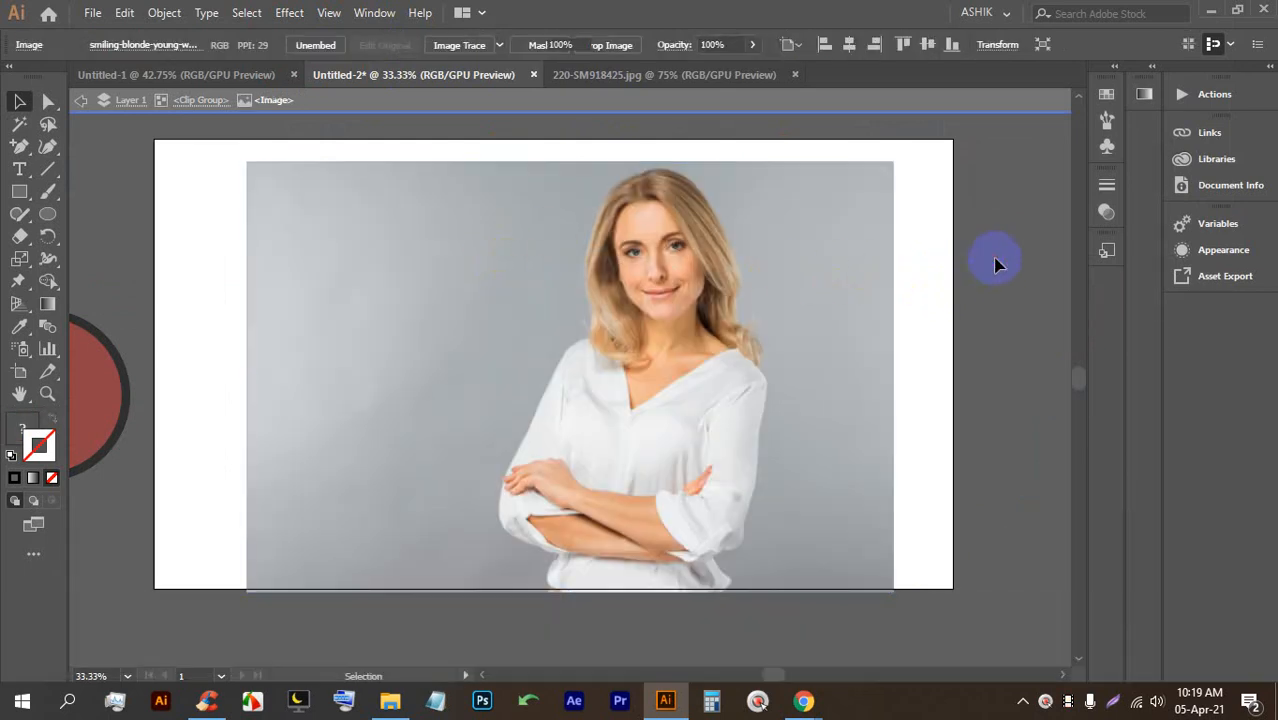
{"action": "double_click", "coordinate": [947, 288]}
Step: Isolate the clip group, shrink and reposition the portrait so the woman's face and shoulders fit the circle, and leave isolation
{"action": "left_click", "coordinate": [494, 282]}
{"action": "double_click", "coordinate": [510, 275]}
{"action": "left_click_drag", "start_coordinate": [555, 278], "coordinate": [514, 267]}
{"action": "left_click_drag", "start_coordinate": [480, 144], "coordinate": [488, 195]}
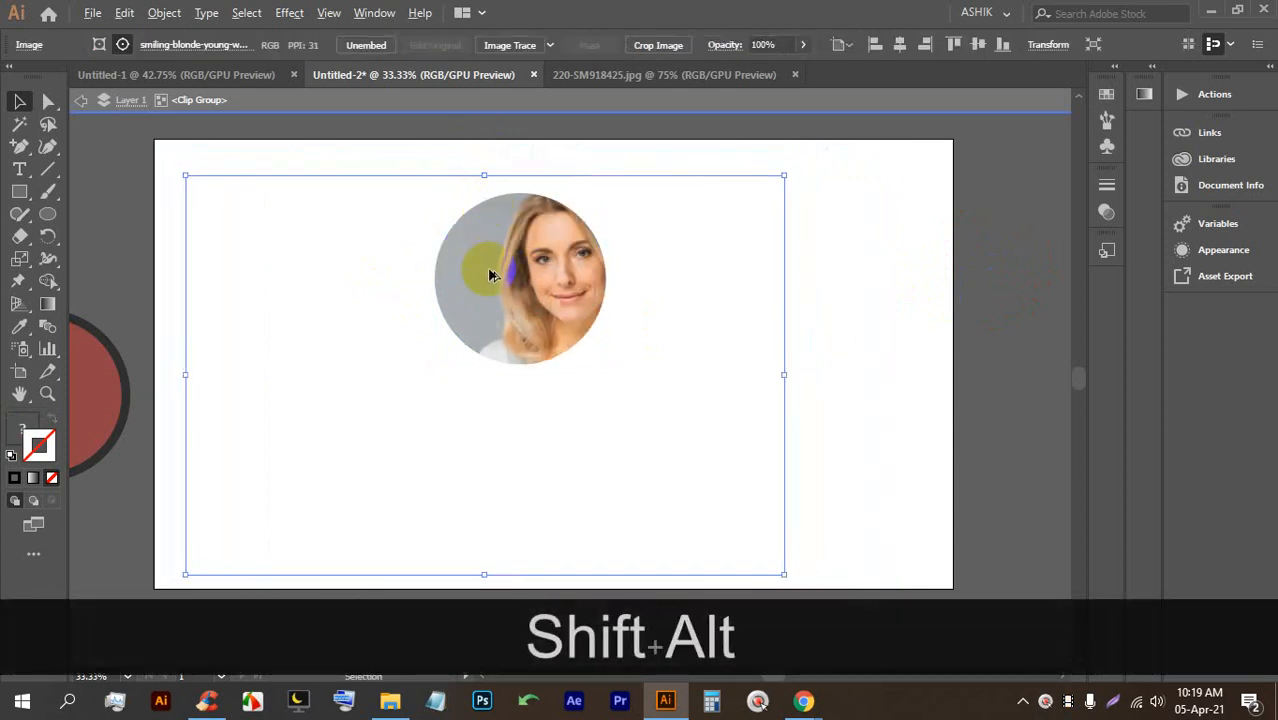
{"action": "scroll", "coordinate": [490, 275], "scroll_direction": "down", "scroll_amount": 1}
{"action": "left_click_drag", "start_coordinate": [487, 498], "coordinate": [485, 371]}
{"action": "mouse_move", "coordinate": [524, 314]}
{"action": "left_mouse_down"}
{"action": "mouse_move", "coordinate": [522, 325]}
{"action": "mouse_move", "coordinate": [522, 314]}
{"action": "left_mouse_up"}
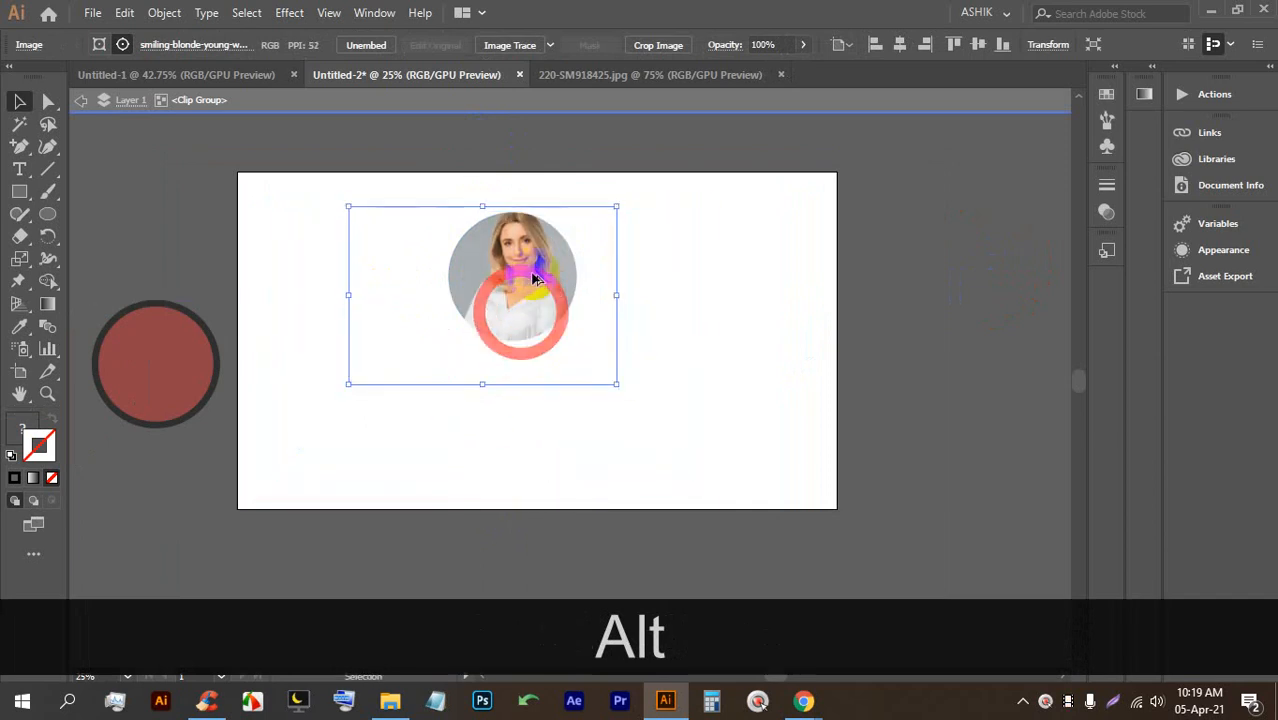
{"action": "scroll", "coordinate": [522, 255], "scroll_direction": "up", "scroll_amount": 2}
{"action": "left_click_drag", "start_coordinate": [510, 262], "coordinate": [499, 262]}
{"action": "left_click", "coordinate": [817, 267]}
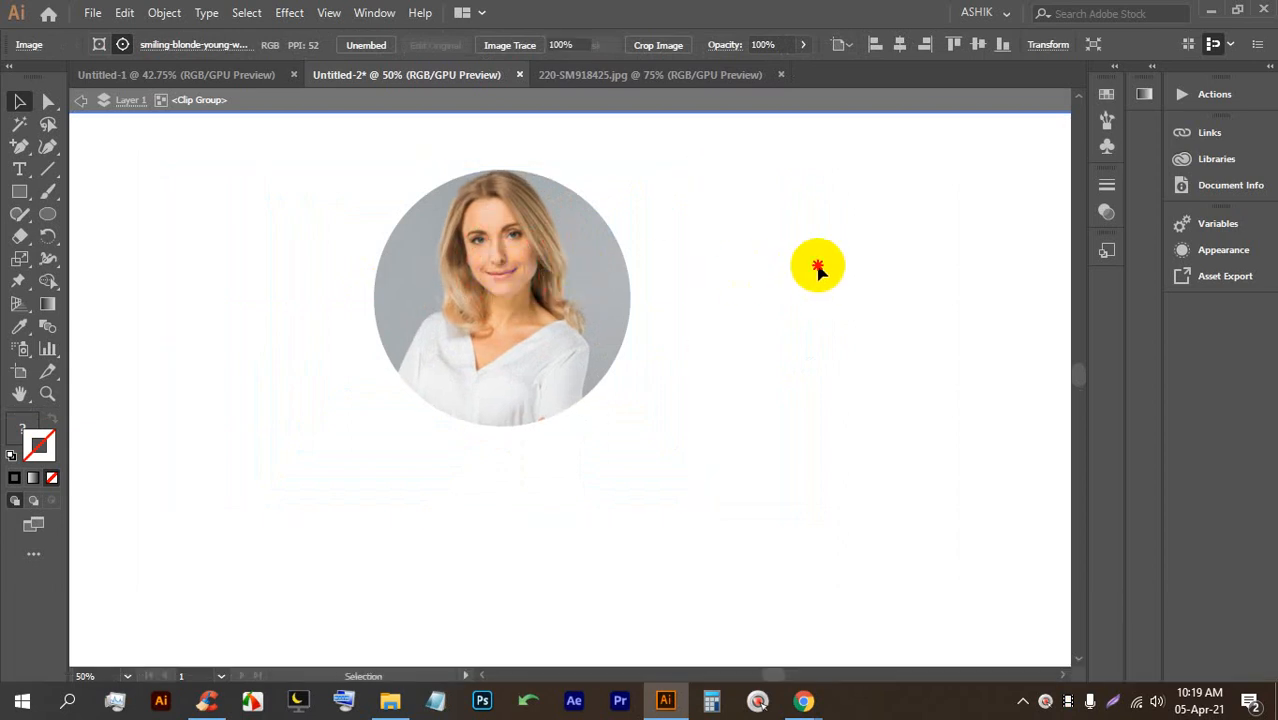
{"action": "scroll", "coordinate": [430, 370], "scroll_direction": "down", "scroll_amount": 2, "text": "alt"}
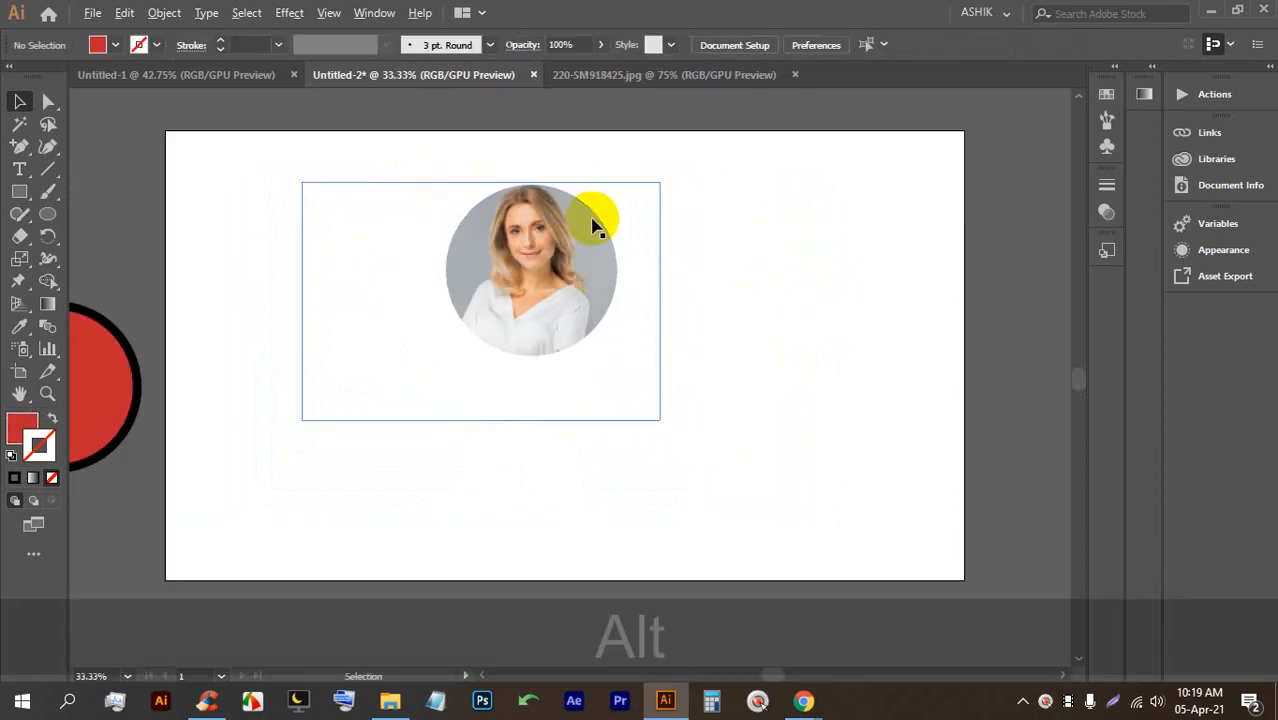
Step: Place and embed 469034205_copy.jpg to the right of the circular portrait, enlarging it proportionally
{"action": "left_click", "coordinate": [124, 13]}
{"action": "mouse_move", "coordinate": [92, 13]}
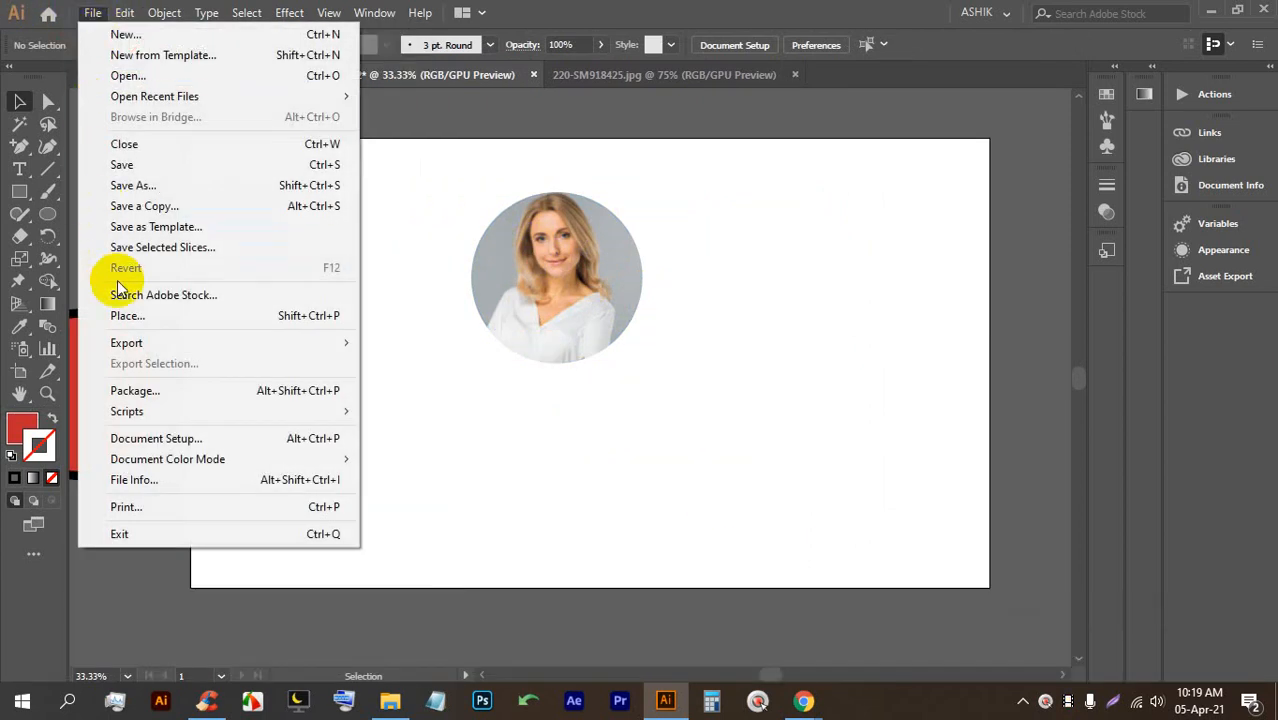
{"action": "left_click", "coordinate": [132, 313]}
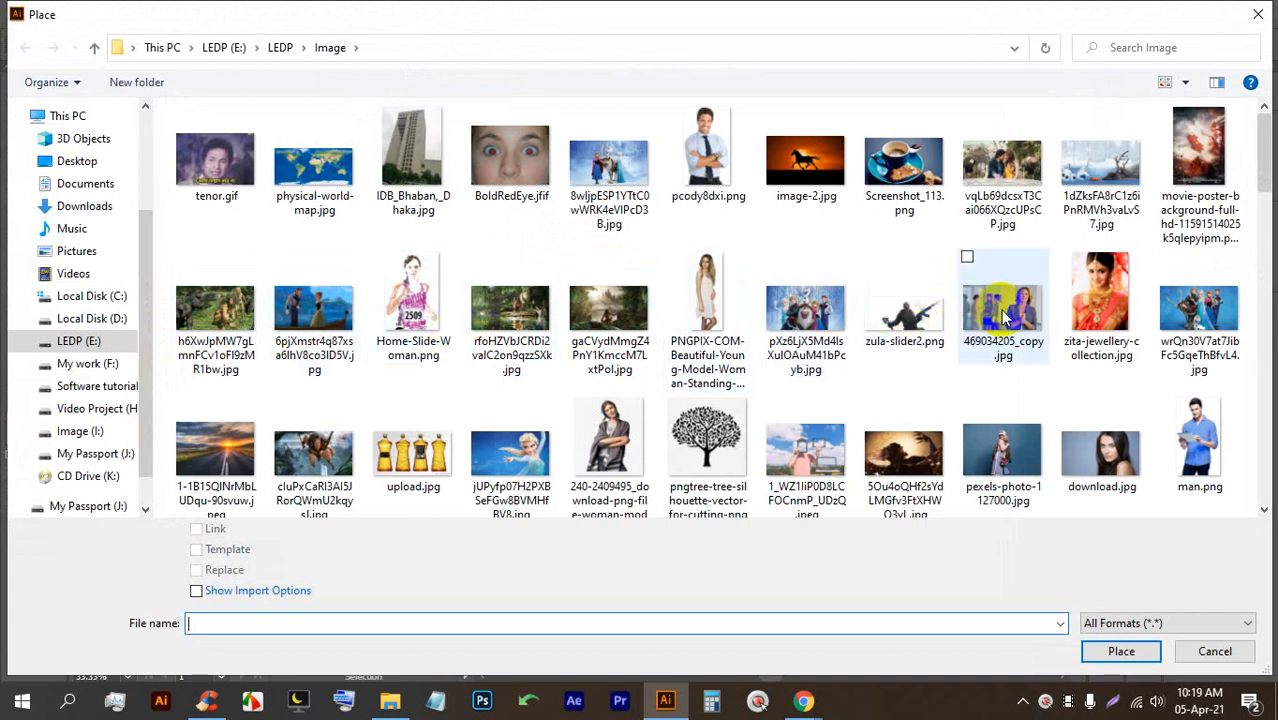
{"action": "double_click", "coordinate": [1012, 315]}
{"action": "left_click", "coordinate": [707, 193]}
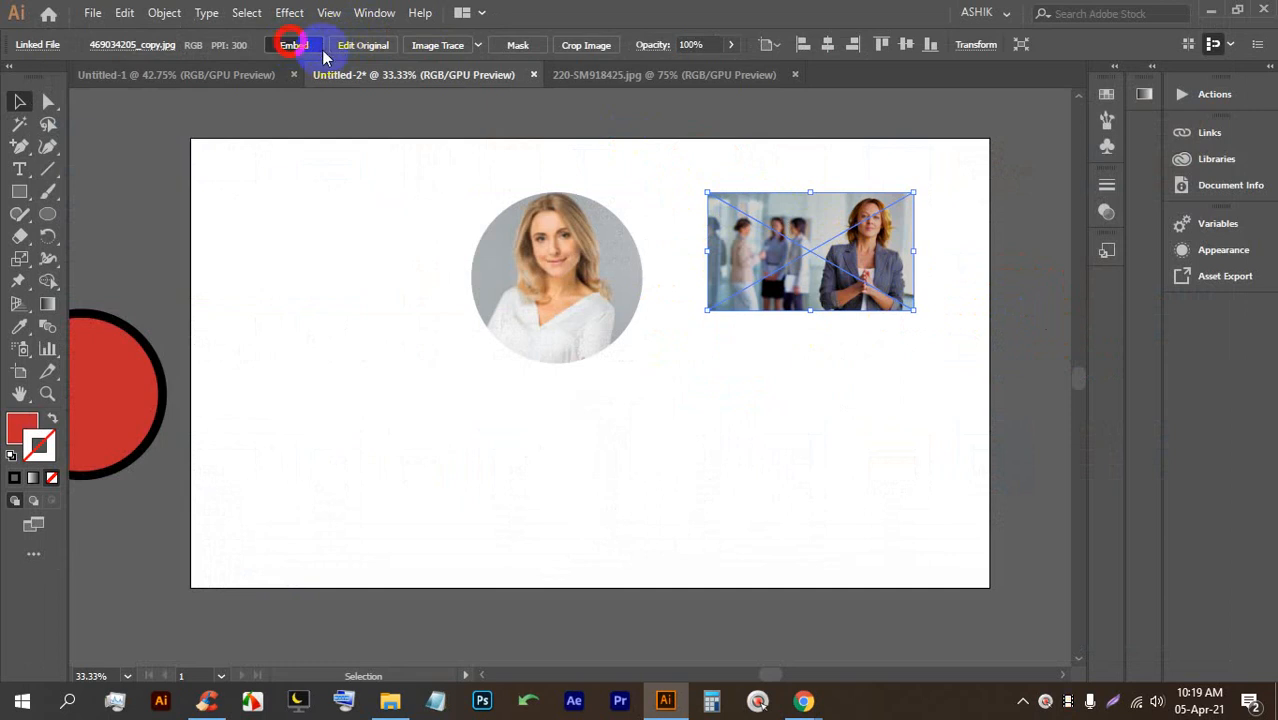
{"action": "left_click", "coordinate": [293, 45]}
{"action": "left_click_drag", "start_coordinate": [708, 311], "coordinate": [627, 398]}
Step: Go to the Google Meet call, admit the waiting participants and switch back to Illustrator
{"action": "left_click", "coordinate": [800, 697]}
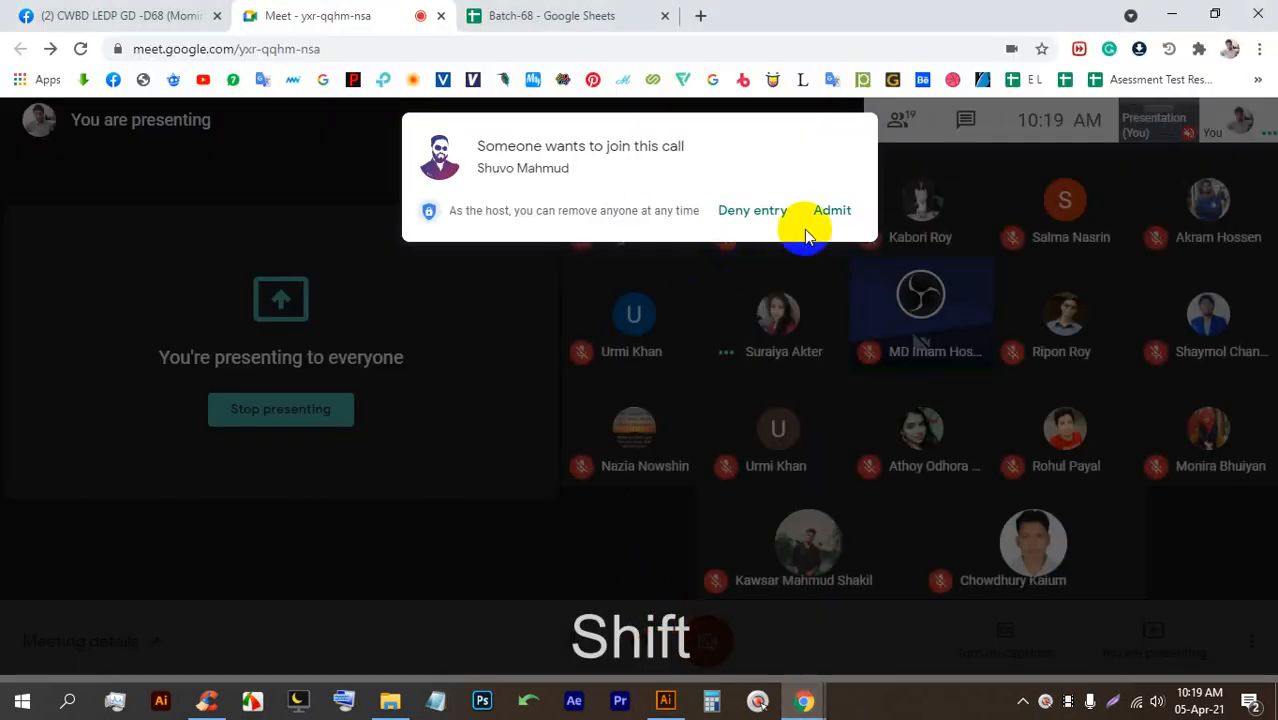
{"action": "left_click", "coordinate": [826, 211]}
{"action": "left_click", "coordinate": [828, 332]}
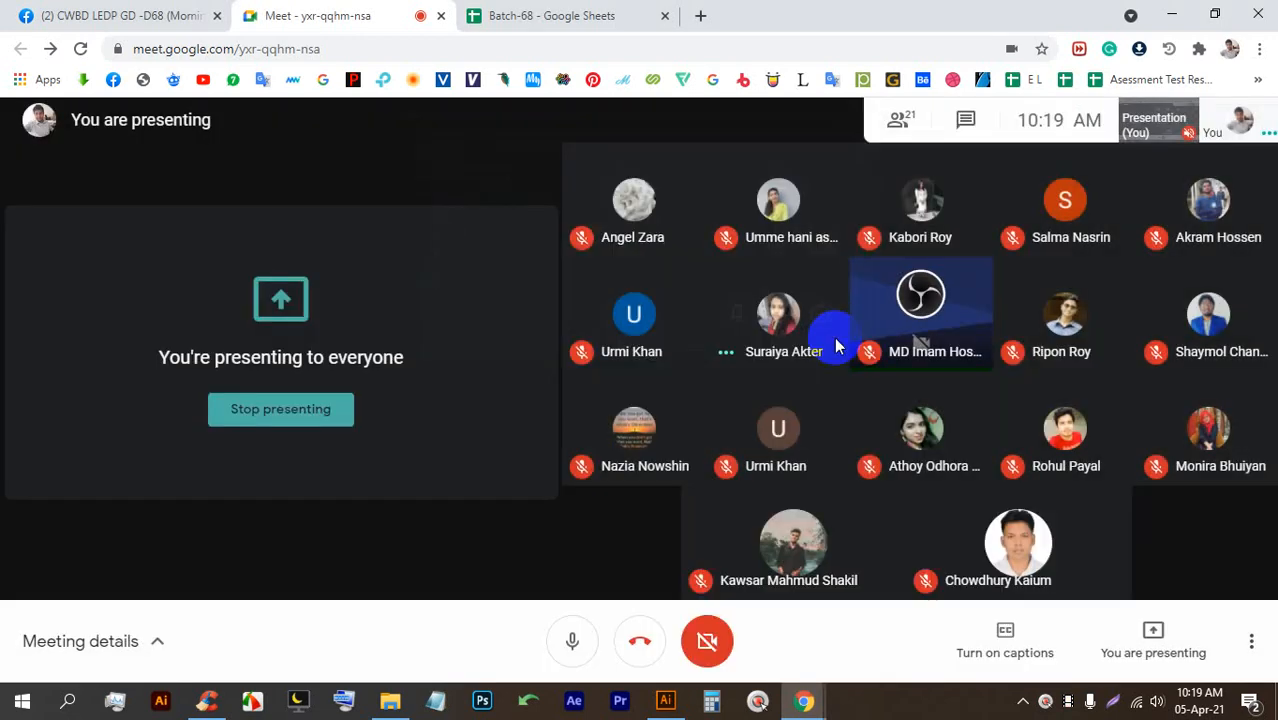
{"action": "left_click", "coordinate": [665, 700]}
Step: Move the embedded office photo to the artboard's lower right and cut it to the clipboard
{"action": "left_click_drag", "start_coordinate": [727, 330], "coordinate": [765, 499]}
{"action": "scroll", "coordinate": [870, 458], "scroll_direction": "up", "scroll_amount": 1, "text": "alt"}
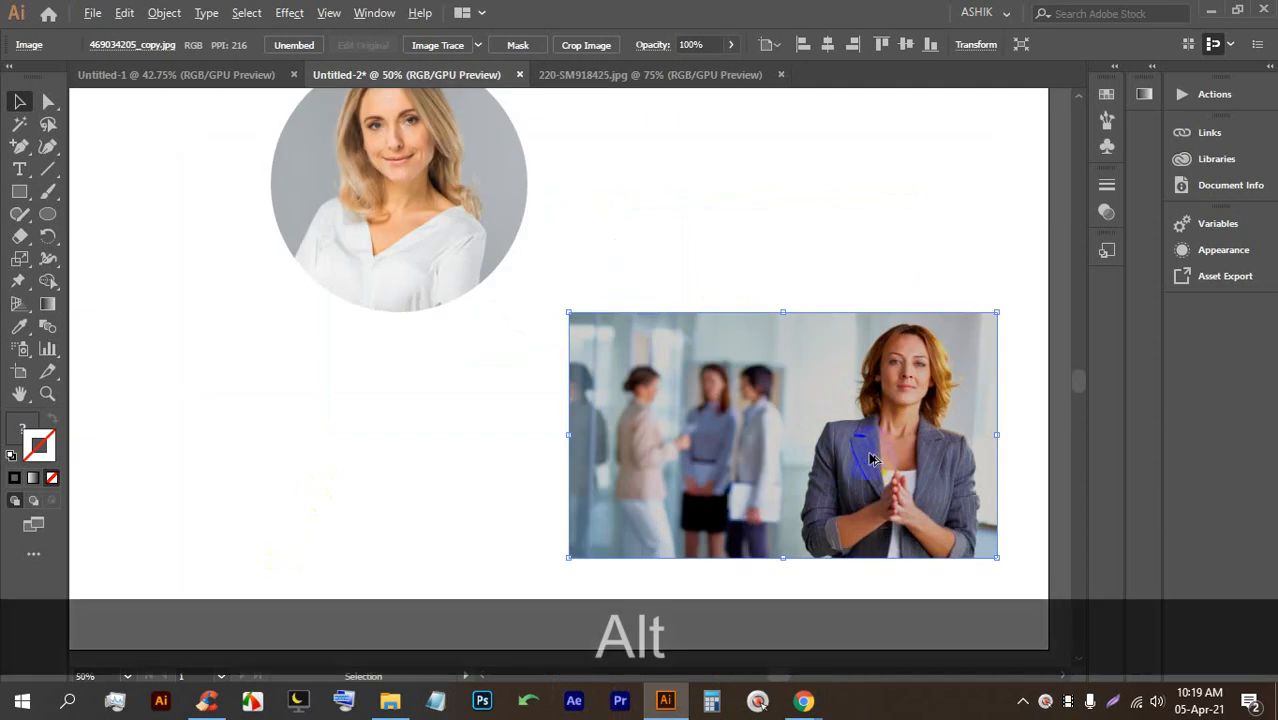
{"action": "scroll", "coordinate": [877, 402], "scroll_direction": "down", "scroll_amount": 1, "text": "alt"}
{"action": "key", "text": "ctrl+x"}
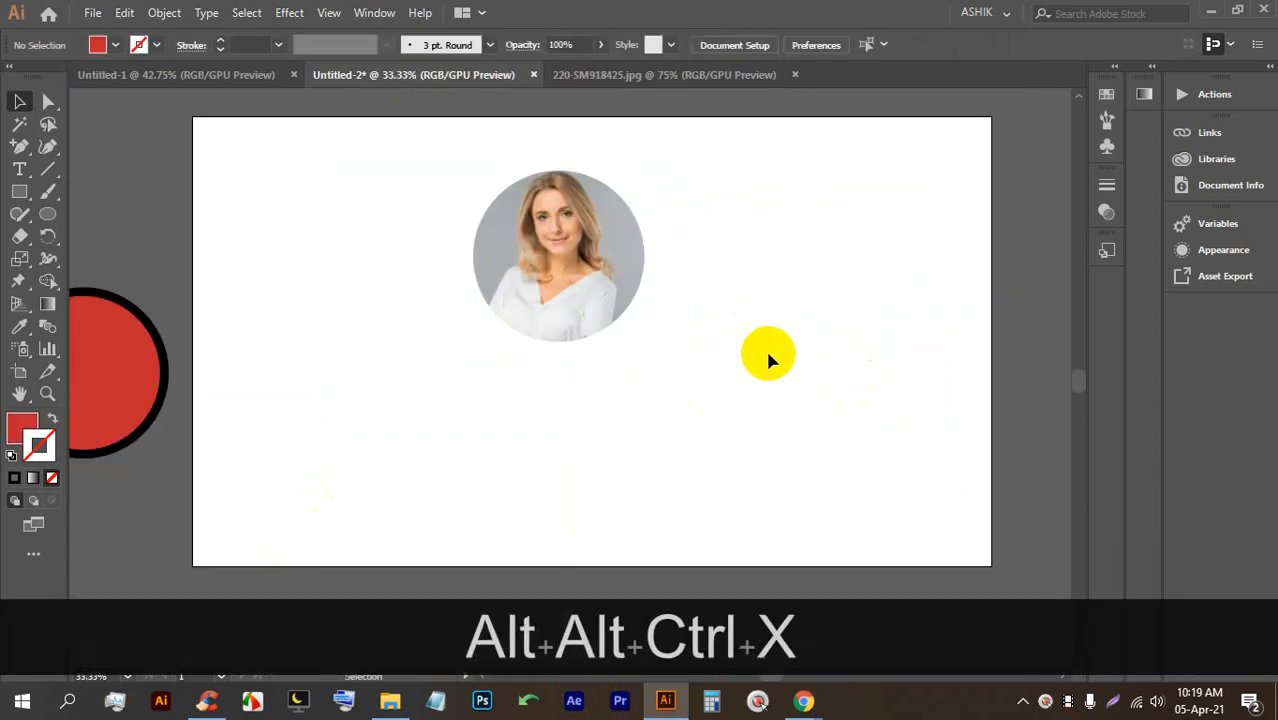
Step: Admit the next participant waiting in Google Meet and return to Illustrator
{"action": "left_click", "coordinate": [803, 701]}
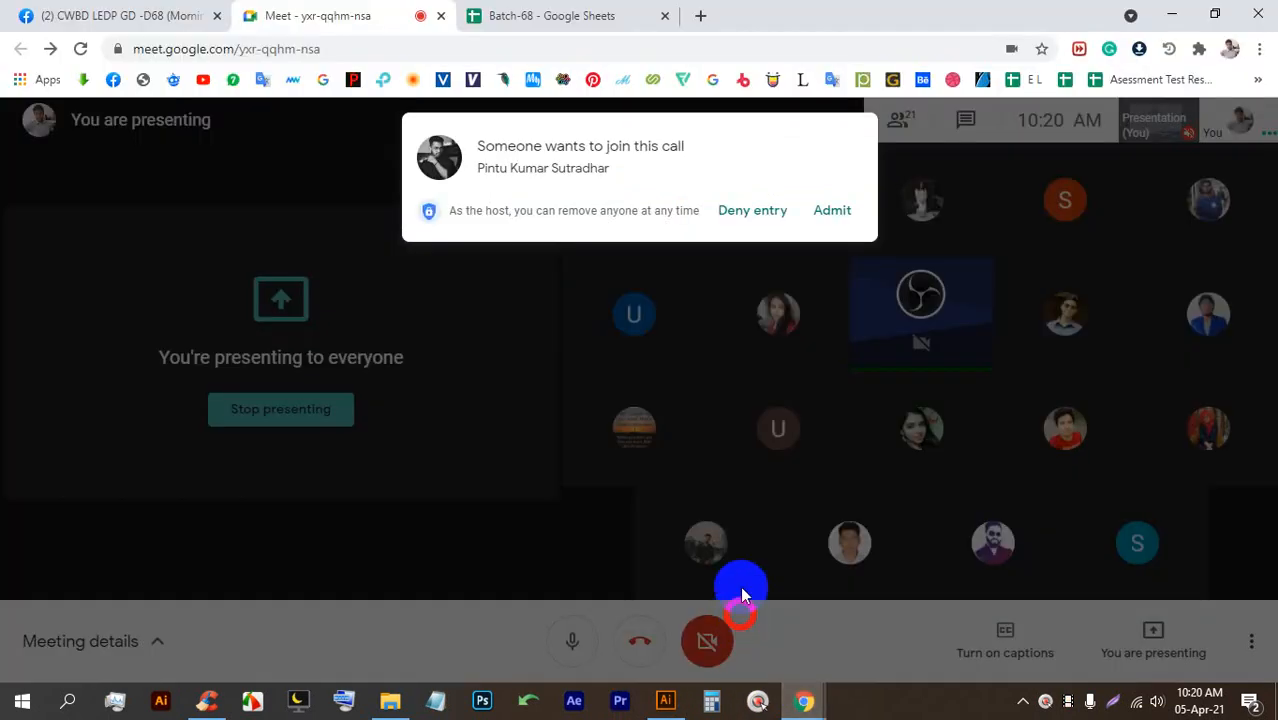
{"action": "left_click", "coordinate": [838, 211]}
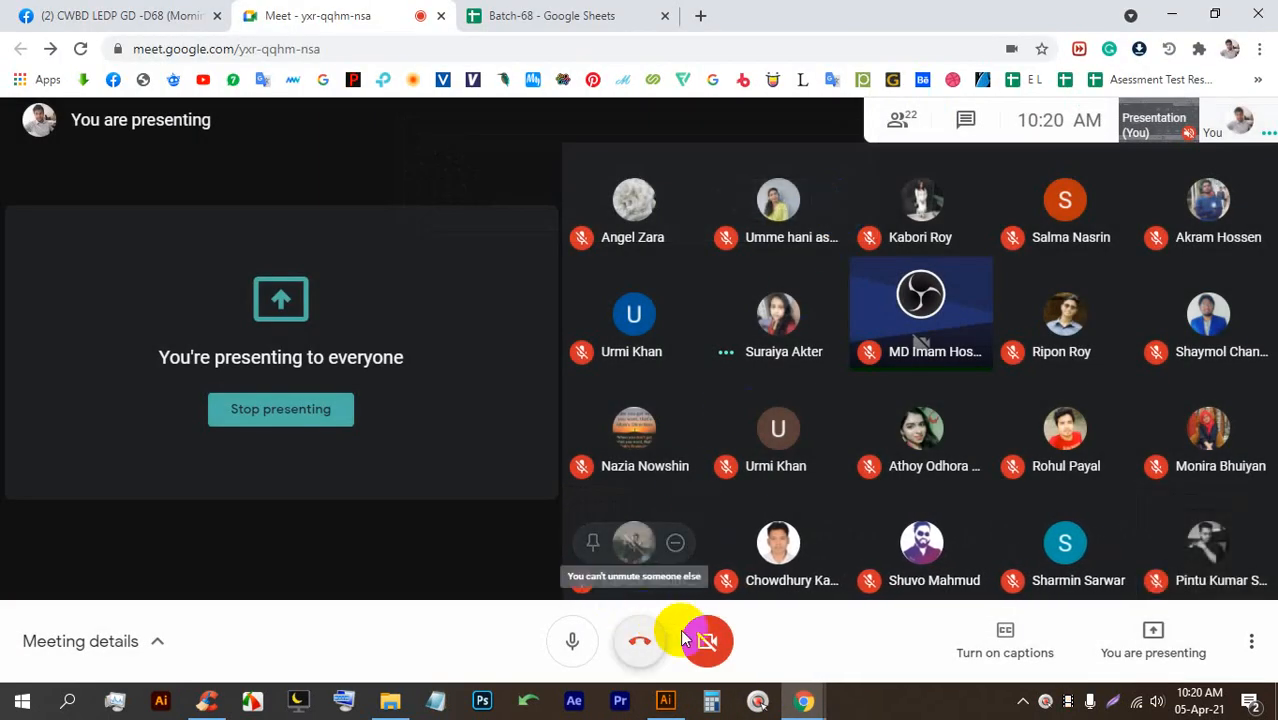
{"action": "left_click", "coordinate": [665, 700]}
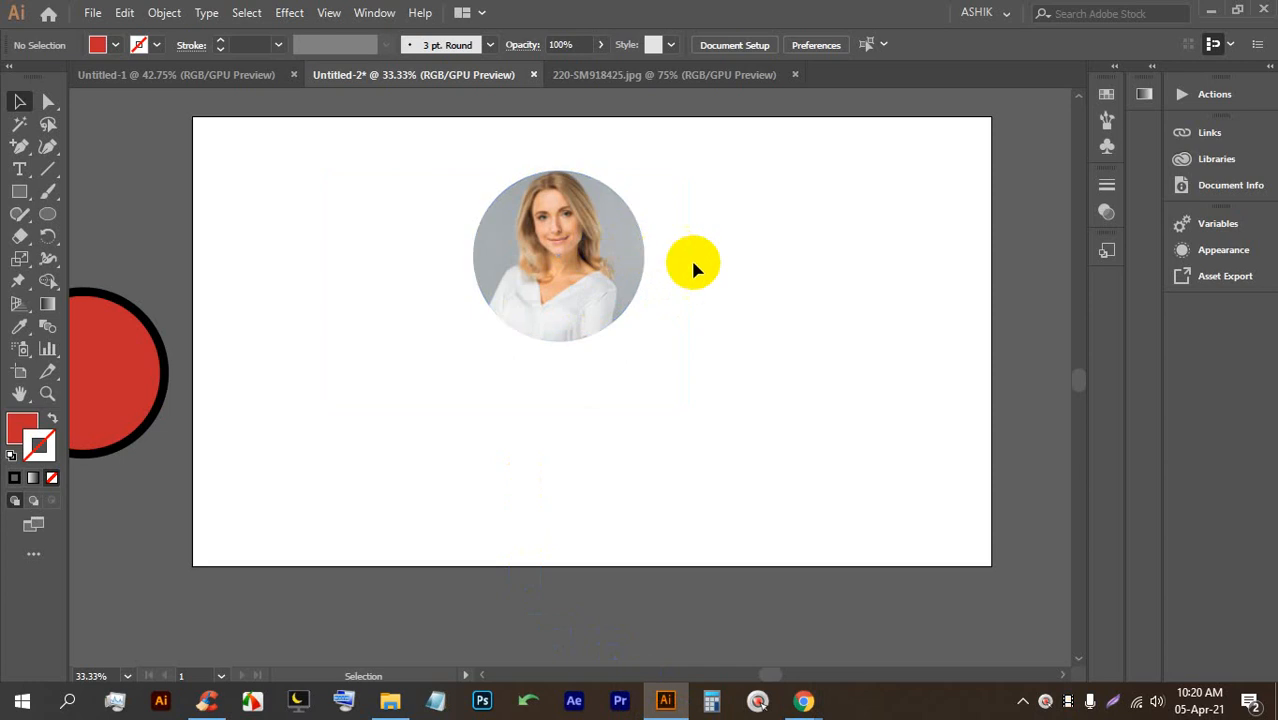
Step: Inside the circular clip group, delete the blonde woman's portrait and paste the cut office photo in its place
{"action": "left_click", "coordinate": [556, 202]}
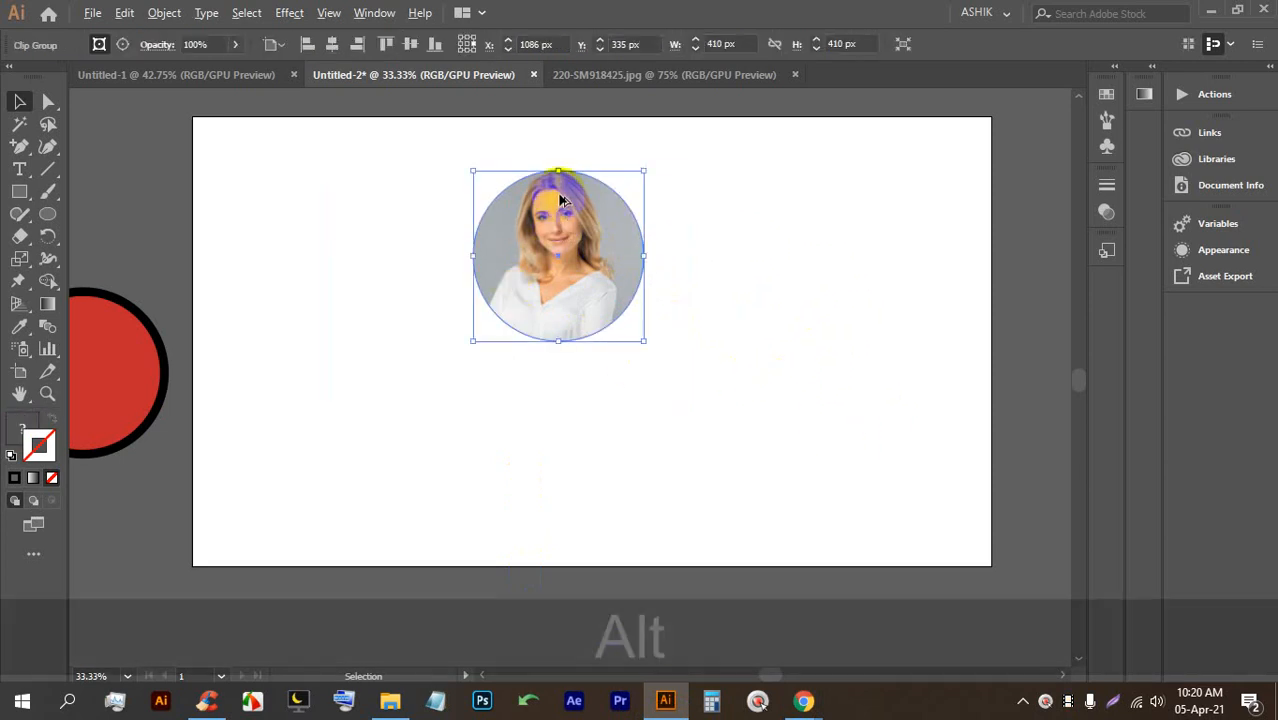
{"action": "scroll", "coordinate": [560, 195], "scroll_direction": "up", "scroll_amount": 1}
{"action": "double_click", "coordinate": [560, 193]}
{"action": "left_click", "coordinate": [562, 188]}
{"action": "left_click_drag", "start_coordinate": [523, 244], "coordinate": [575, 250]}
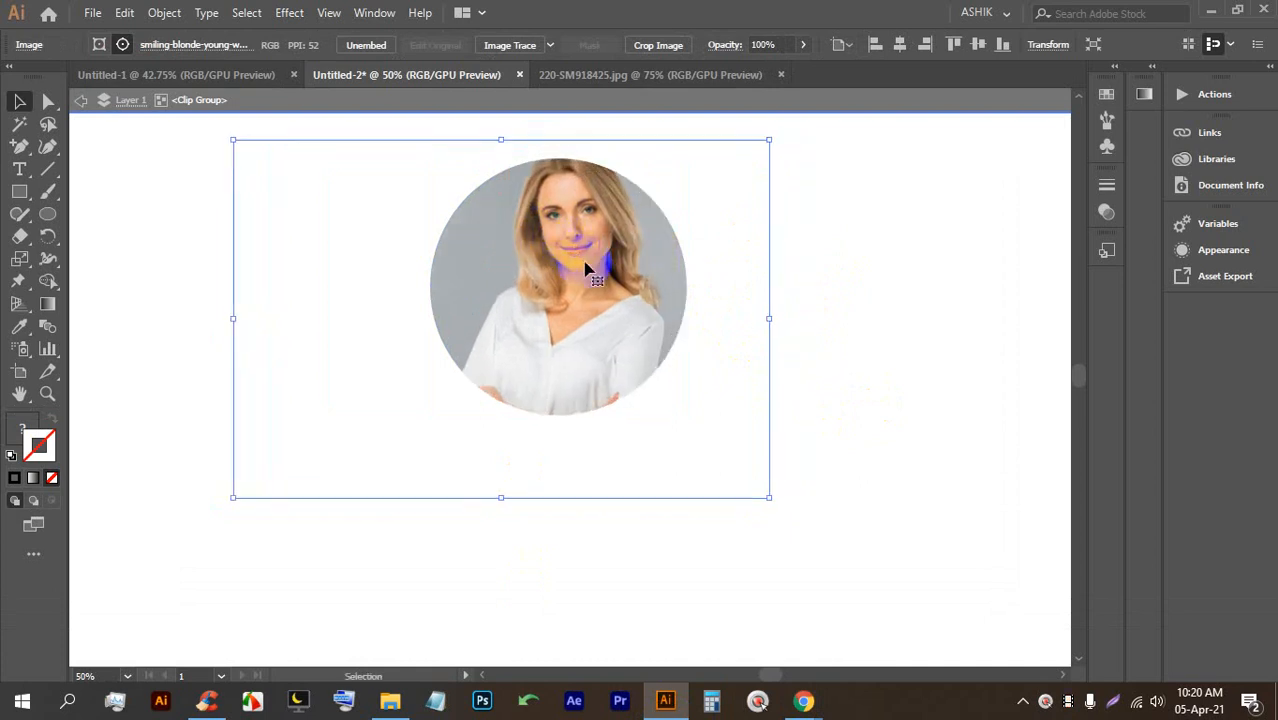
{"action": "key", "text": "BackSpace"}
{"action": "key", "text": "ctrl+v"}
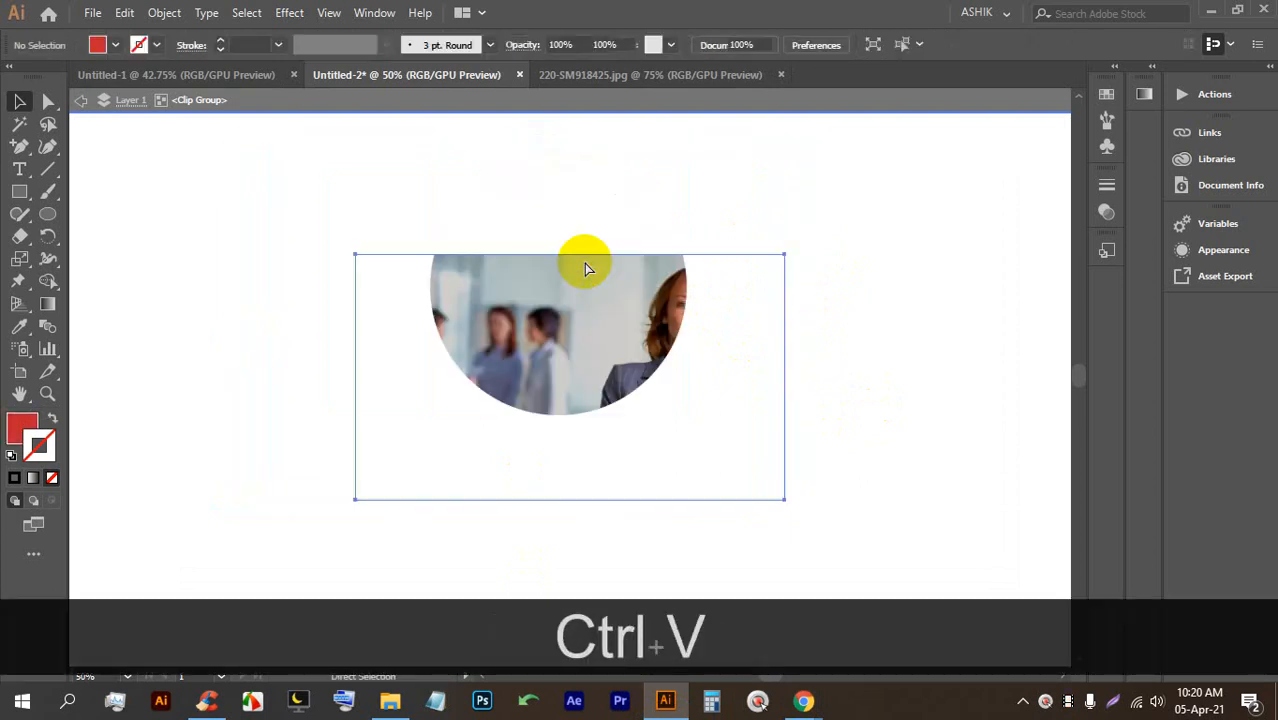
Step: Enlarge and reposition the office photo so the woman in the suit fills the circular mask, and exit isolation mode
{"action": "left_click_drag", "start_coordinate": [587, 342], "coordinate": [548, 270]}
{"action": "left_click_drag", "start_coordinate": [526, 405], "coordinate": [512, 473]}
{"action": "mouse_move", "coordinate": [556, 385]}
{"action": "left_mouse_down"}
{"action": "mouse_move", "coordinate": [531, 342]}
{"action": "mouse_move", "coordinate": [539, 320]}
{"action": "left_mouse_up"}
{"action": "mouse_move", "coordinate": [622, 318]}
{"action": "left_mouse_down"}
{"action": "mouse_move", "coordinate": [603, 318]}
{"action": "mouse_move", "coordinate": [655, 294]}
{"action": "mouse_move", "coordinate": [586, 287]}
{"action": "left_mouse_up"}
{"action": "double_click", "coordinate": [791, 300]}
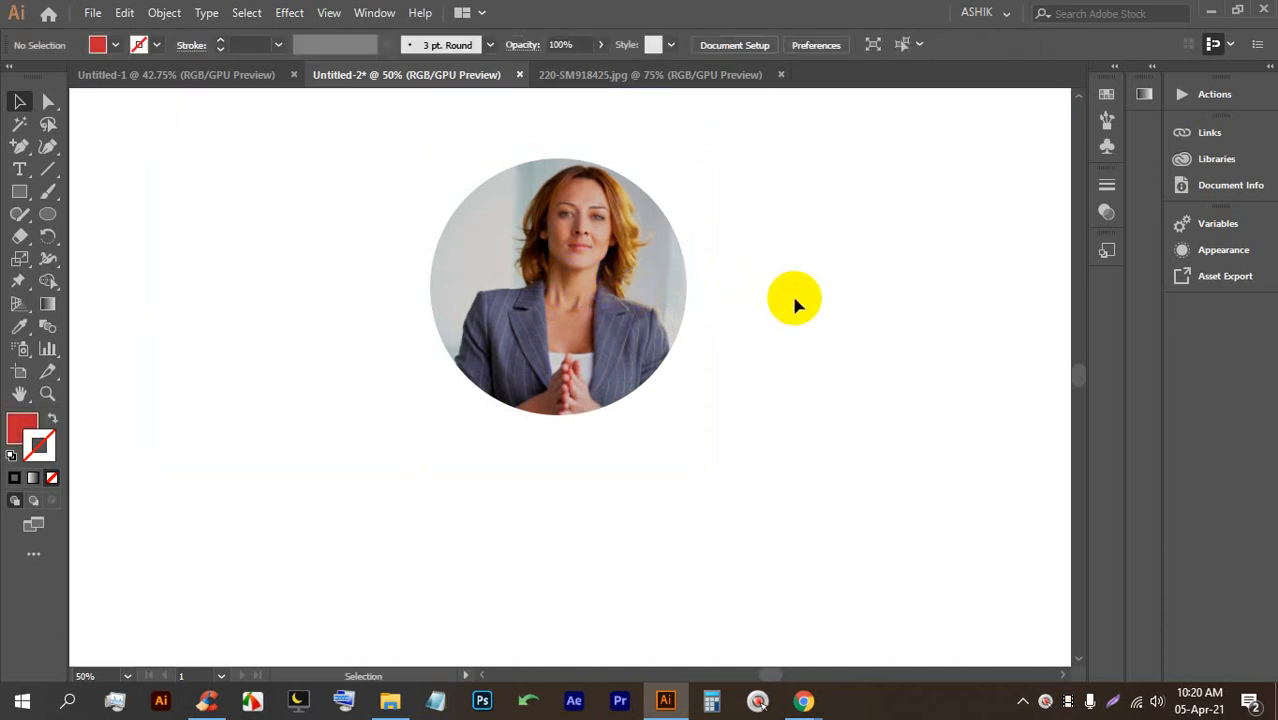
Step: Reopen the circular clip group and shift the office photo within its mask
{"action": "scroll", "coordinate": [757, 342], "scroll_direction": "down", "scroll_amount": 2, "text": "alt"}
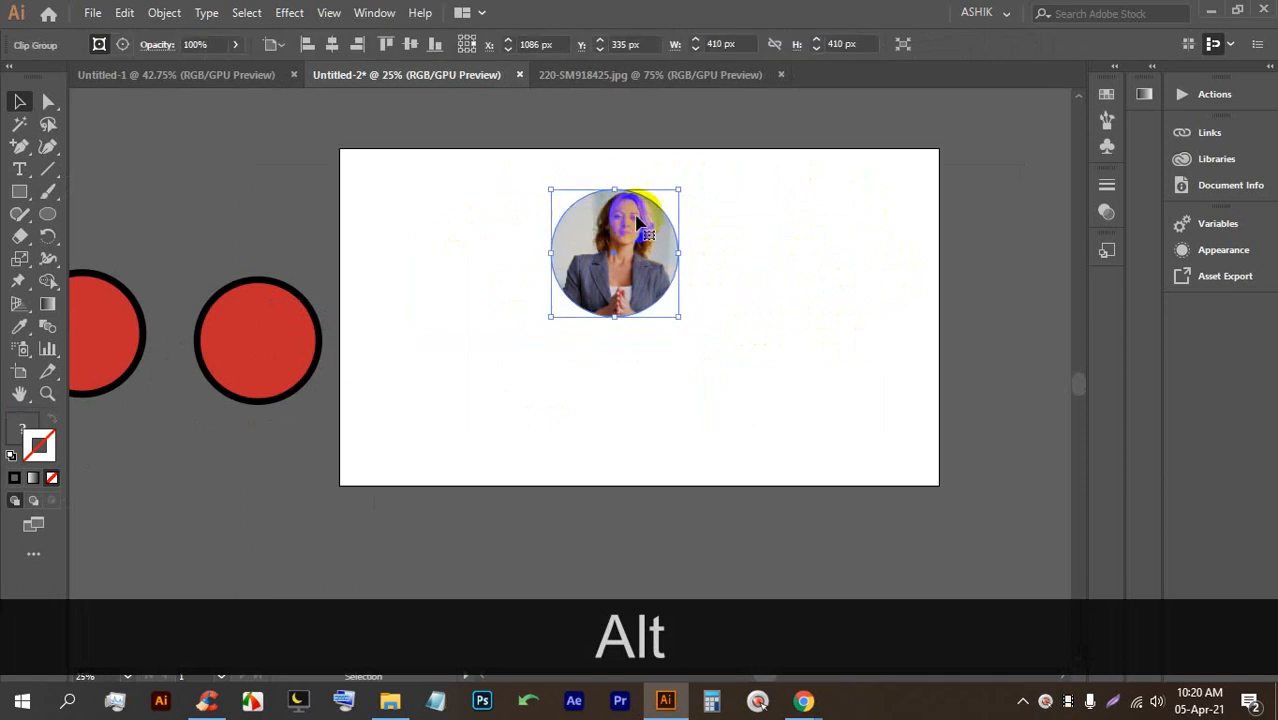
{"action": "double_click", "coordinate": [605, 232]}
{"action": "left_click_drag", "start_coordinate": [610, 229], "coordinate": [626, 260]}
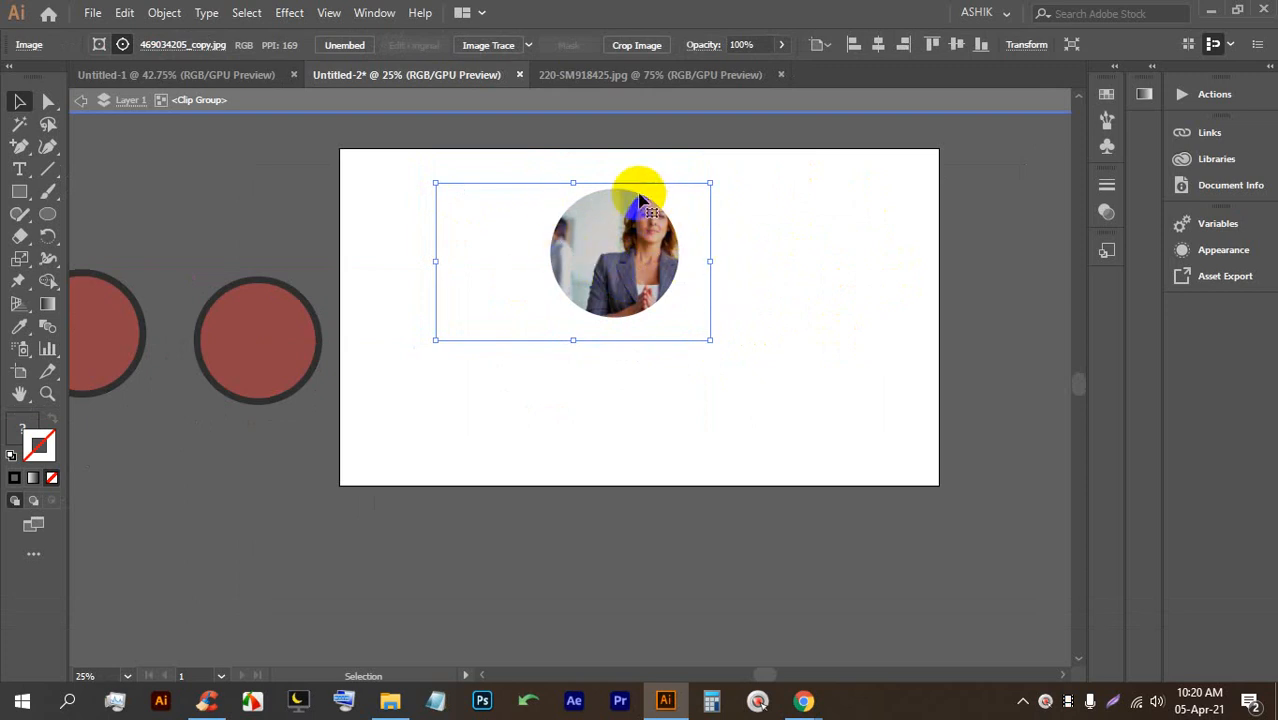
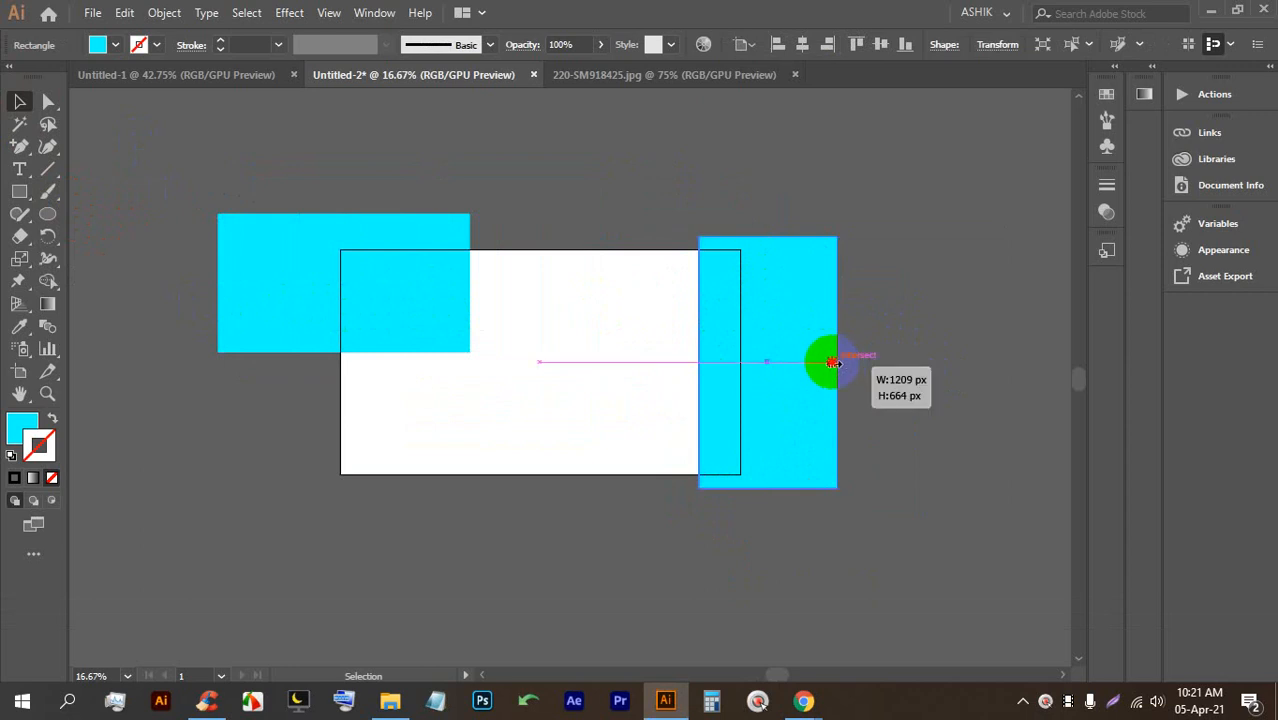
Step: Delete the tall cyan rectangle and draw a circle about 1553 px wide overlapping the artboard's upper-right corner
{"action": "key", "text": "BackSpace"}
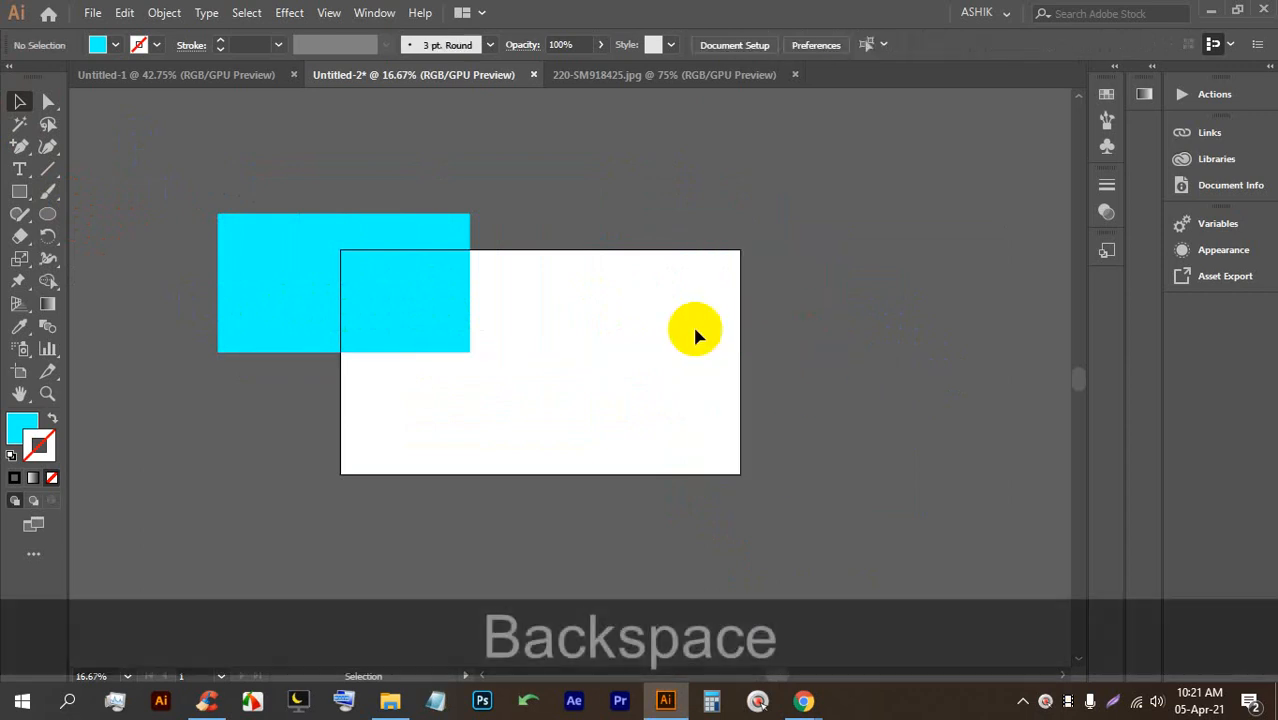
{"action": "left_click", "coordinate": [47, 213]}
{"action": "left_click_drag", "start_coordinate": [681, 193], "coordinate": [955, 483]}
{"action": "left_click", "coordinate": [290, 238]}
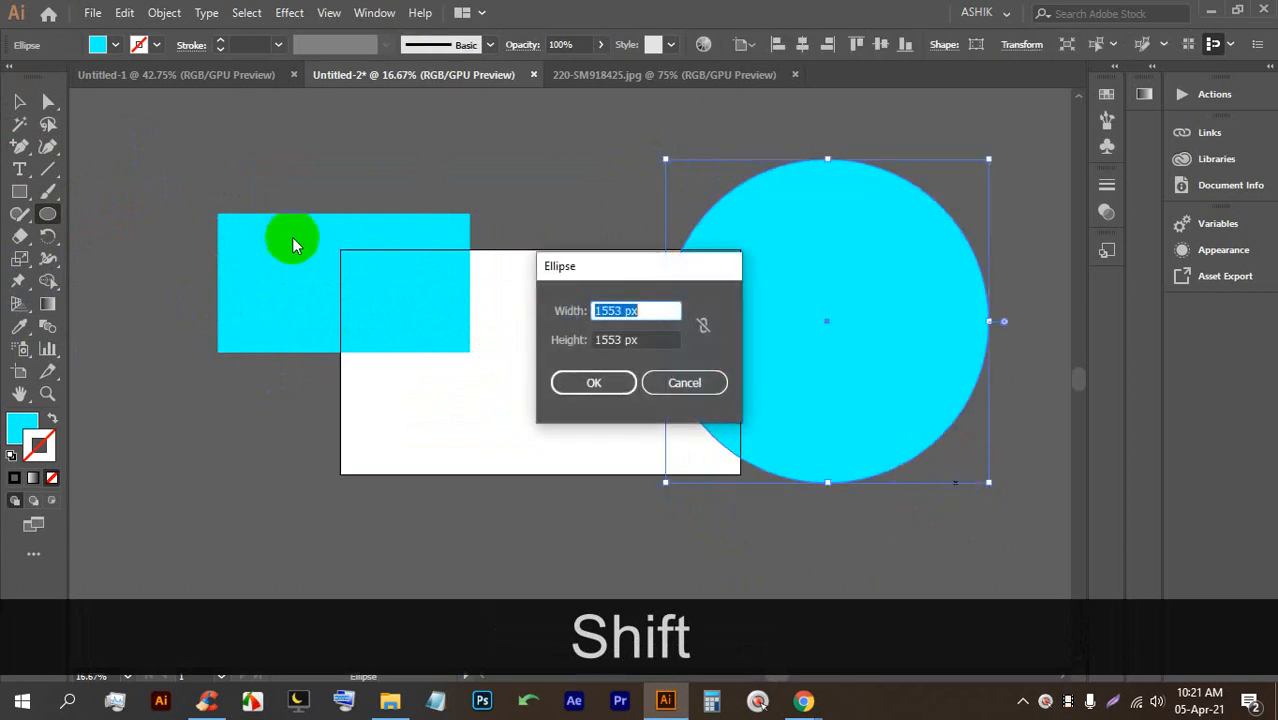
{"action": "left_click", "coordinate": [702, 380]}
{"action": "left_click", "coordinate": [20, 101]}
{"action": "left_click", "coordinate": [866, 340]}
{"action": "left_click_drag", "start_coordinate": [878, 338], "coordinate": [818, 269]}
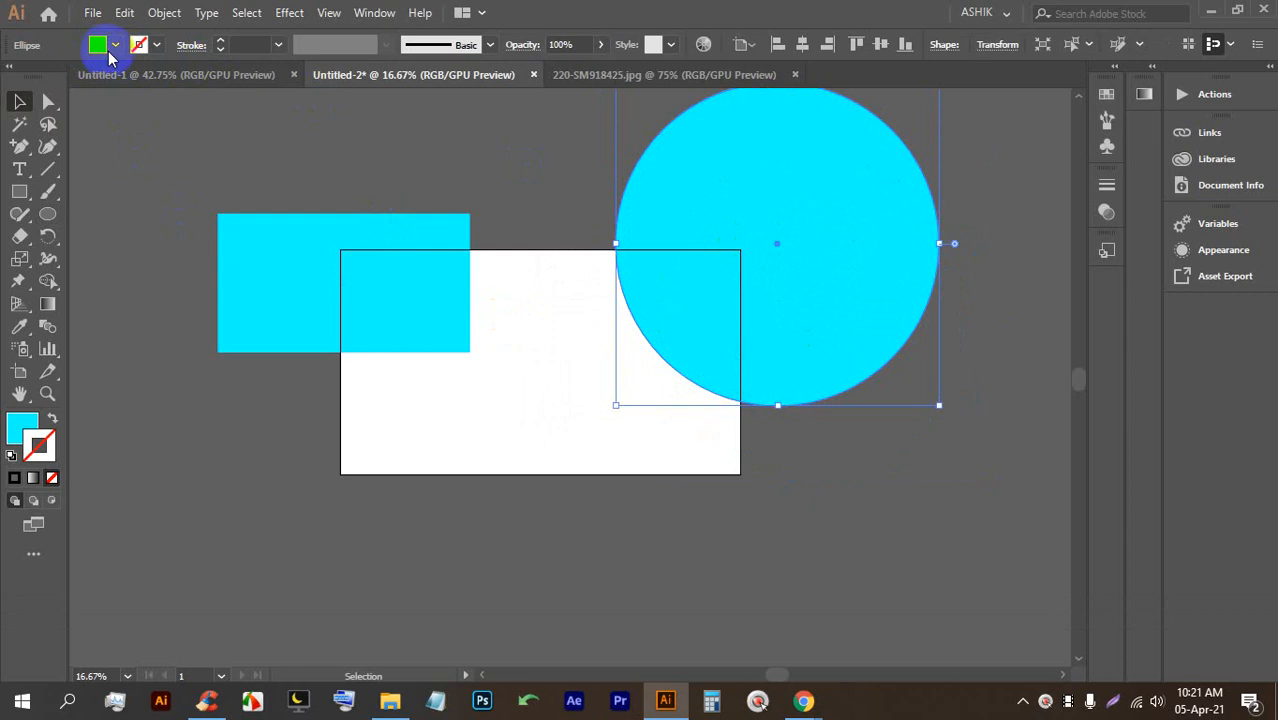
Step: Fill the circle with red and place a copy of it over the artboard's lower-left corner
{"action": "left_click", "coordinate": [115, 44]}
{"action": "left_click", "coordinate": [144, 77]}
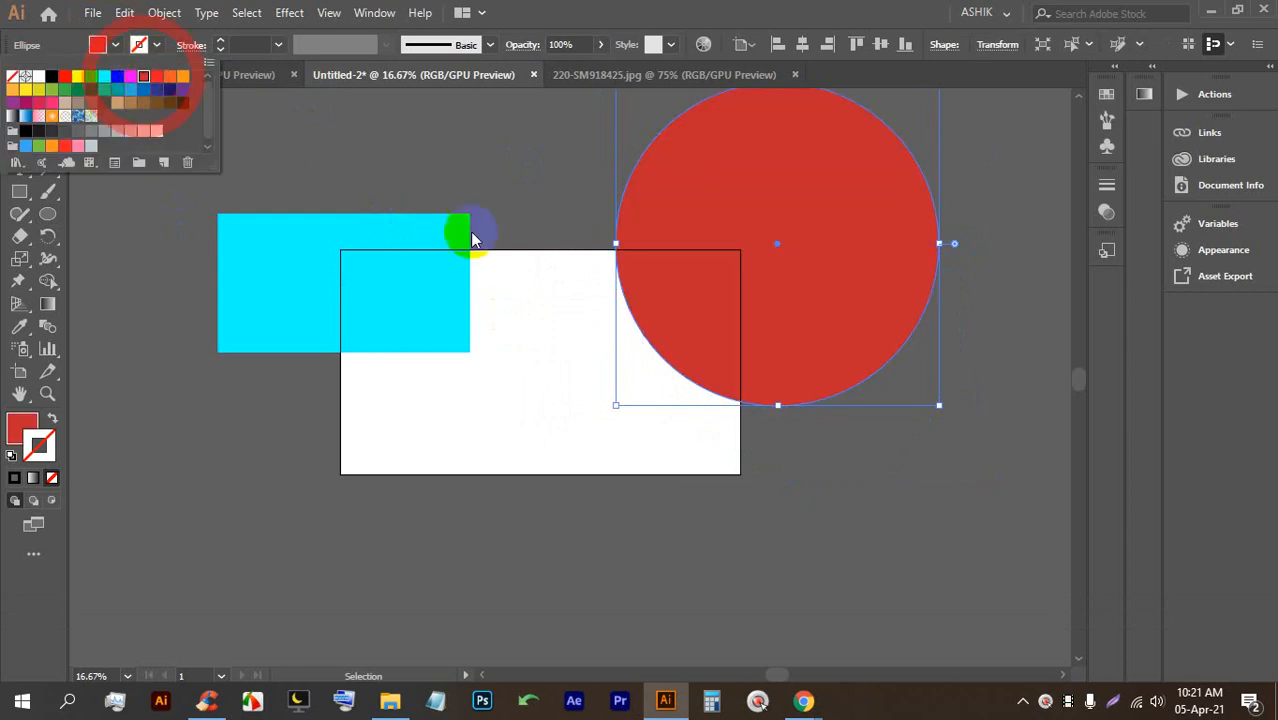
{"action": "left_click", "coordinate": [890, 508]}
{"action": "left_click_drag", "start_coordinate": [783, 221], "coordinate": [371, 494]}
{"action": "left_click", "coordinate": [762, 522]}
Step: Examine how the cyan rectangle and the two red circles extend beyond the artboard edges
{"action": "left_click_drag", "start_coordinate": [724, 484], "coordinate": [712, 431]}
{"action": "scroll", "coordinate": [695, 439], "scroll_direction": "down", "scroll_amount": 3}
{"action": "scroll", "coordinate": [673, 438], "scroll_direction": "up", "scroll_amount": 1}
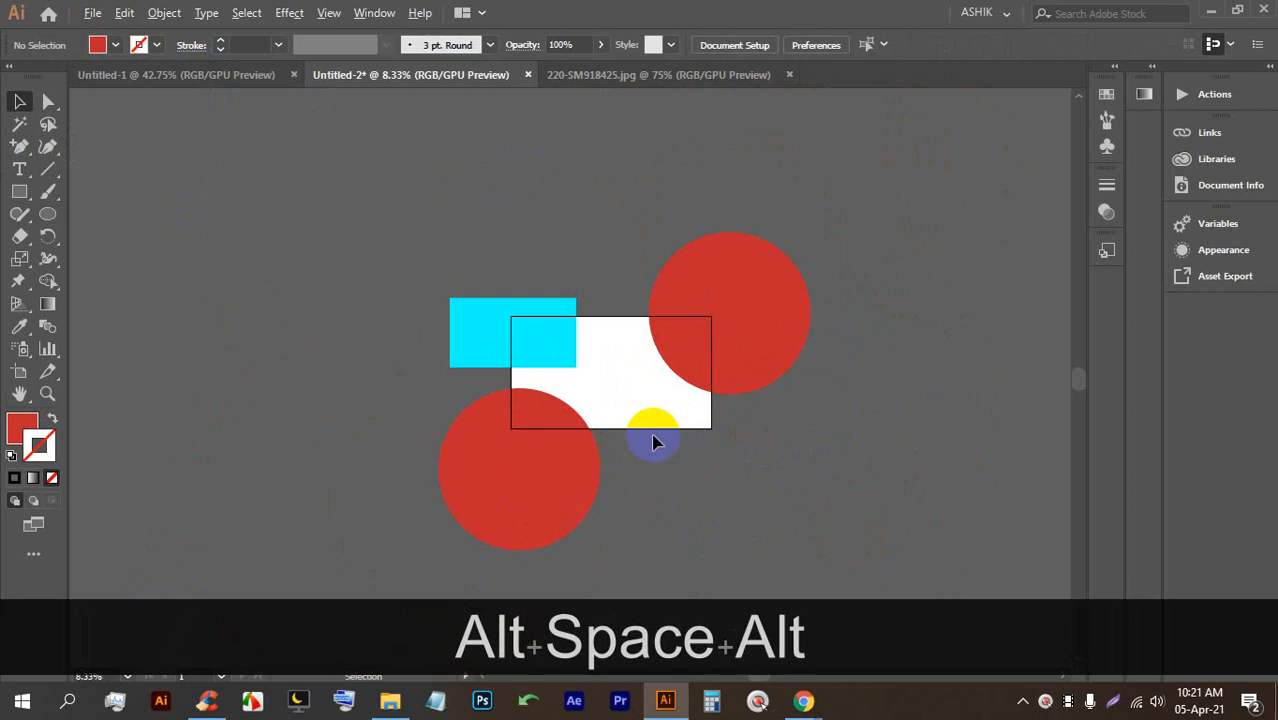
{"action": "scroll", "coordinate": [652, 441], "scroll_direction": "up", "scroll_amount": 1}
{"action": "scroll", "coordinate": [759, 234], "scroll_direction": "up", "scroll_amount": 1}
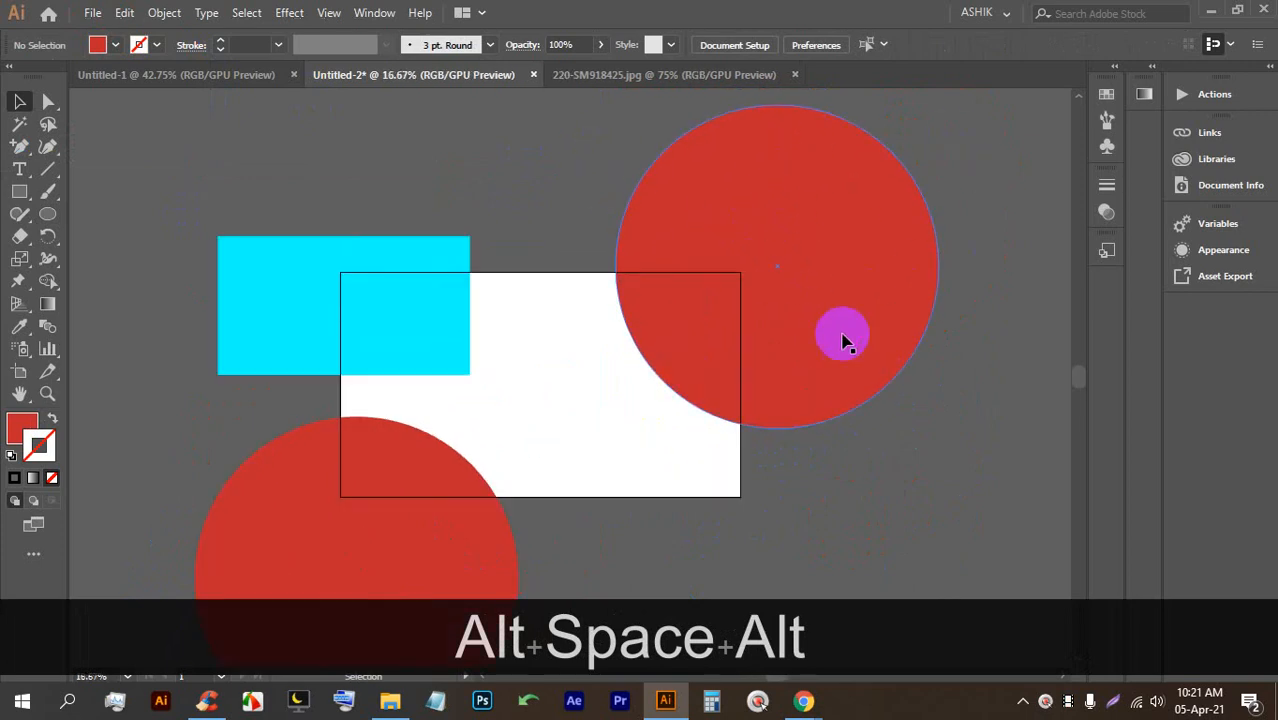
{"action": "scroll", "coordinate": [836, 277], "scroll_direction": "down", "scroll_amount": 1}
{"action": "scroll", "coordinate": [717, 380], "scroll_direction": "up", "scroll_amount": 1}
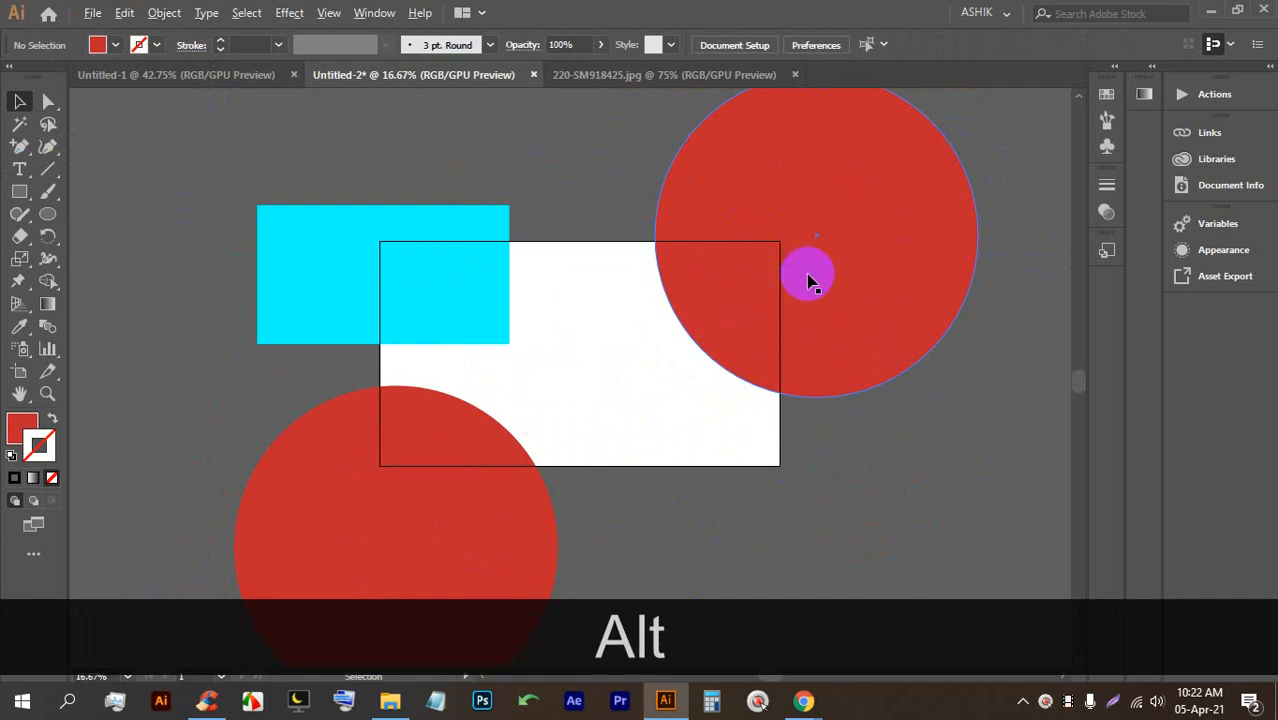
{"action": "scroll", "coordinate": [795, 310], "scroll_direction": "down", "scroll_amount": 2}
{"action": "scroll", "coordinate": [839, 362], "scroll_direction": "up", "scroll_amount": 2}
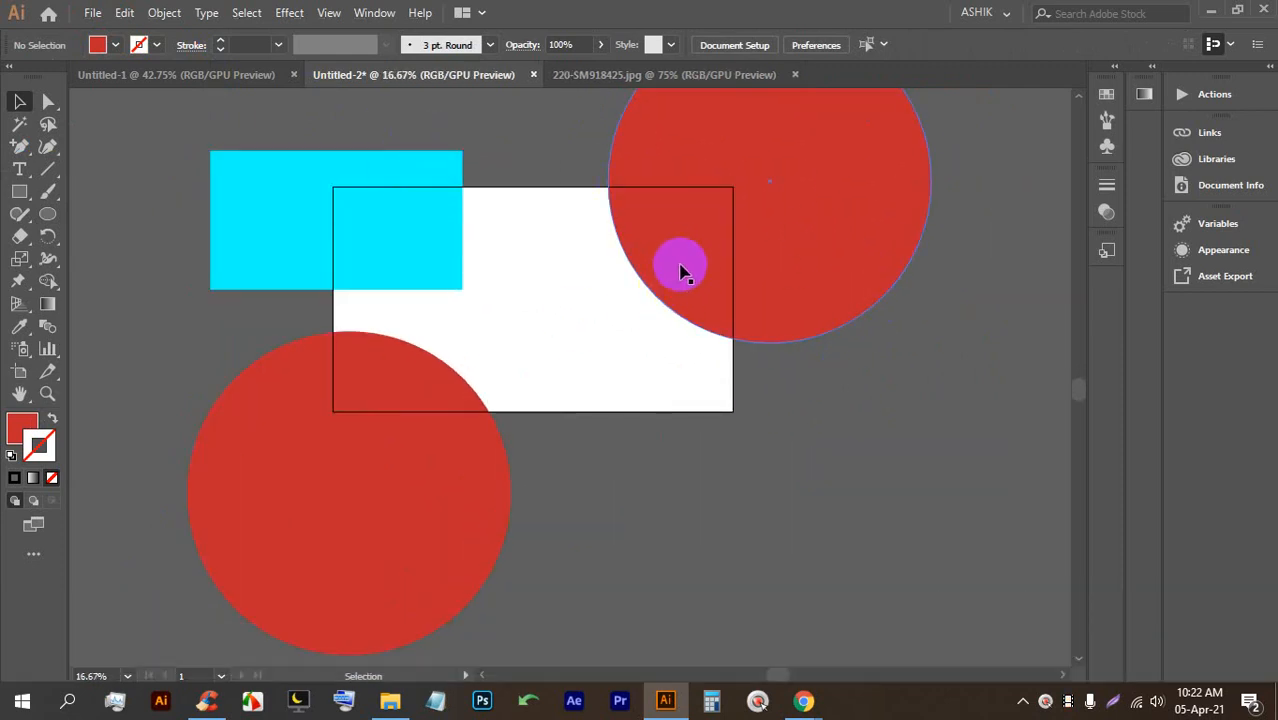
{"action": "scroll", "coordinate": [593, 337], "scroll_direction": "up", "scroll_amount": 2}
{"action": "scroll", "coordinate": [706, 350], "scroll_direction": "down", "scroll_amount": 2}
{"action": "scroll", "coordinate": [560, 282], "scroll_direction": "up", "scroll_amount": 1}
{"action": "left_click_drag", "start_coordinate": [543, 277], "coordinate": [680, 279]}
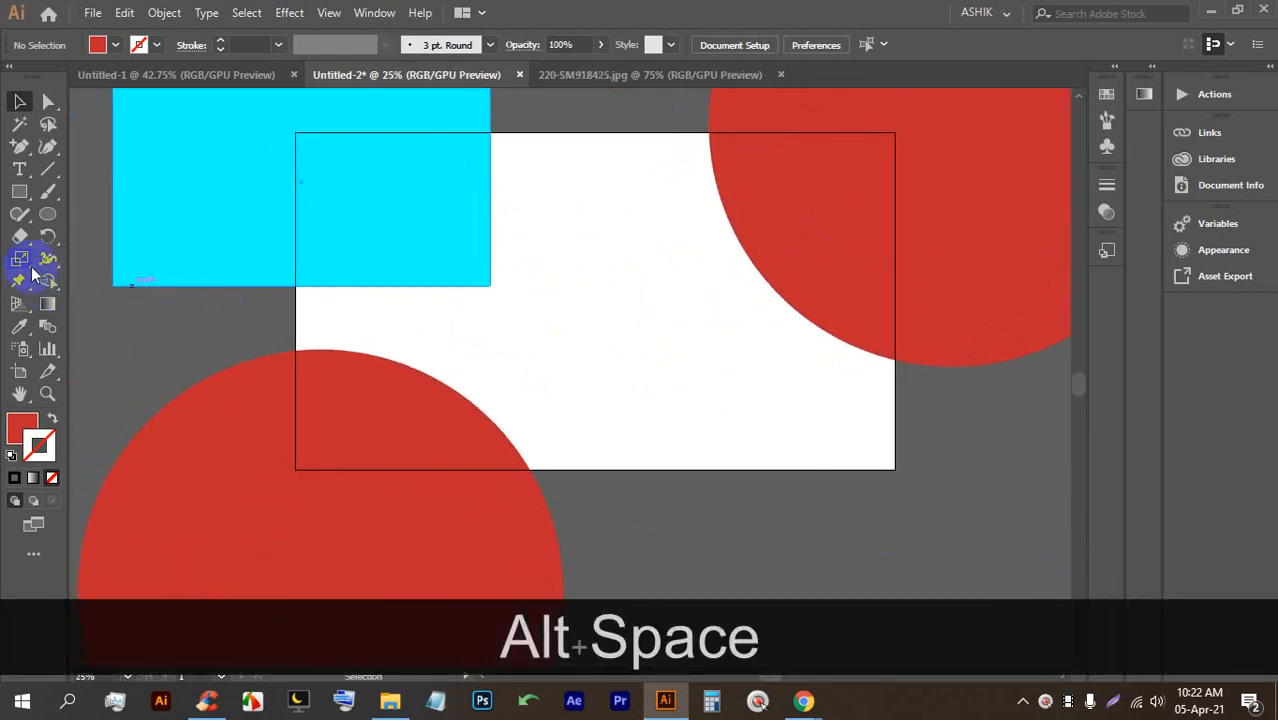
Step: Draw a red rectangle matching the full artboard on top of all the shapes
{"action": "right_click", "coordinate": [23, 207]}
{"action": "right_click", "coordinate": [18, 194]}
{"action": "left_click", "coordinate": [96, 195]}
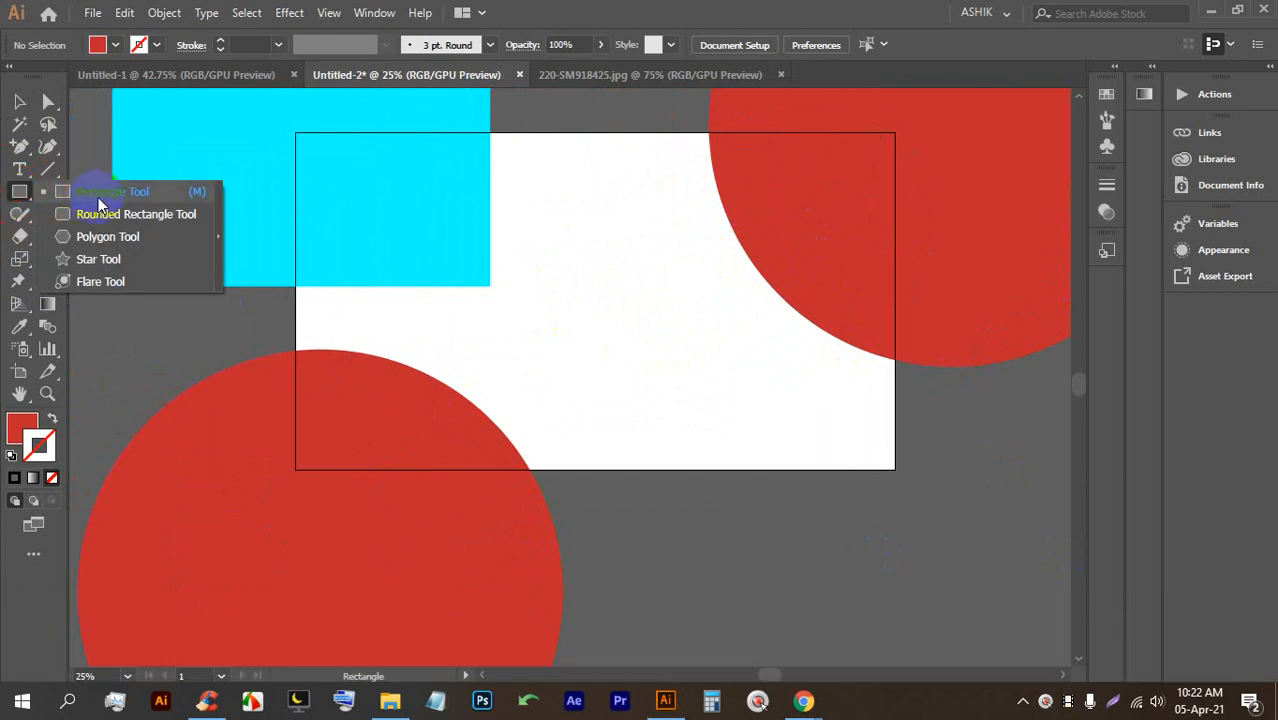
{"action": "left_click_drag", "start_coordinate": [296, 130], "coordinate": [895, 471]}
{"action": "left_click", "coordinate": [20, 101]}
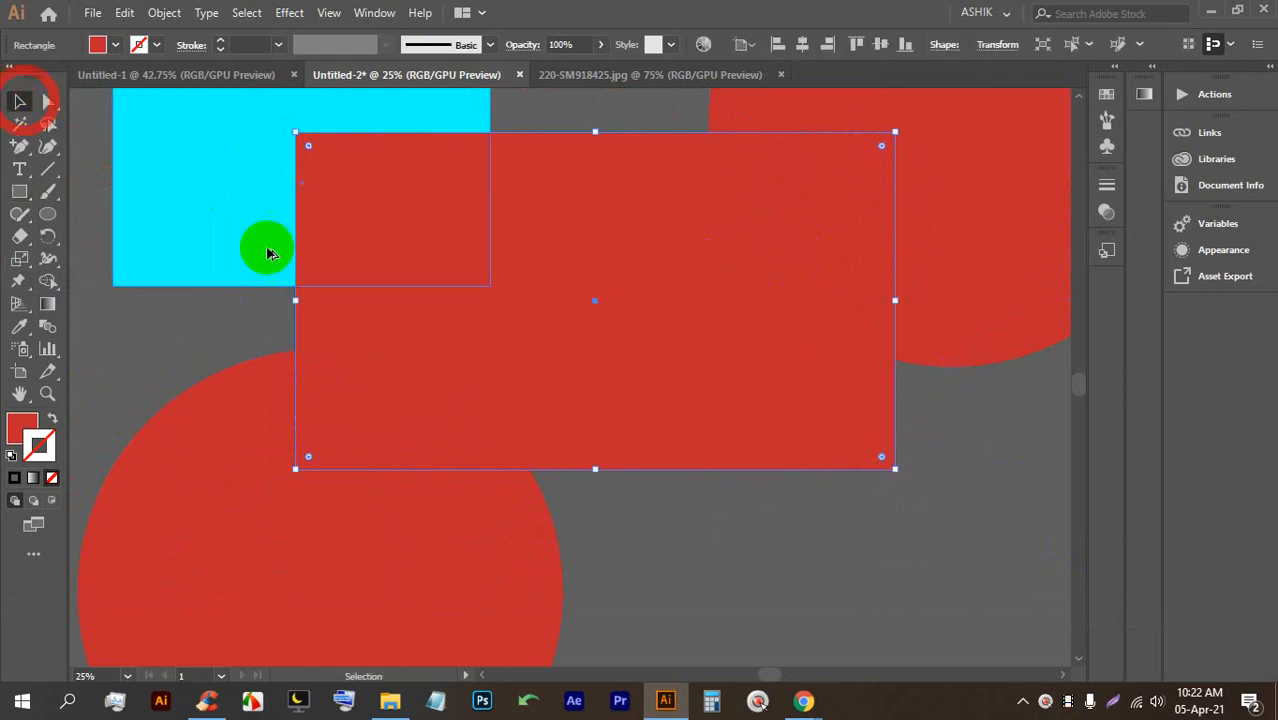
Step: Make a clipping mask from all the objects, using the artboard-sized rectangle to trim the overhanging shapes
{"action": "scroll", "coordinate": [300, 265], "scroll_direction": "down", "scroll_amount": 3}
{"action": "left_click", "coordinate": [628, 370]}
{"action": "key", "text": "ctrl+a"}
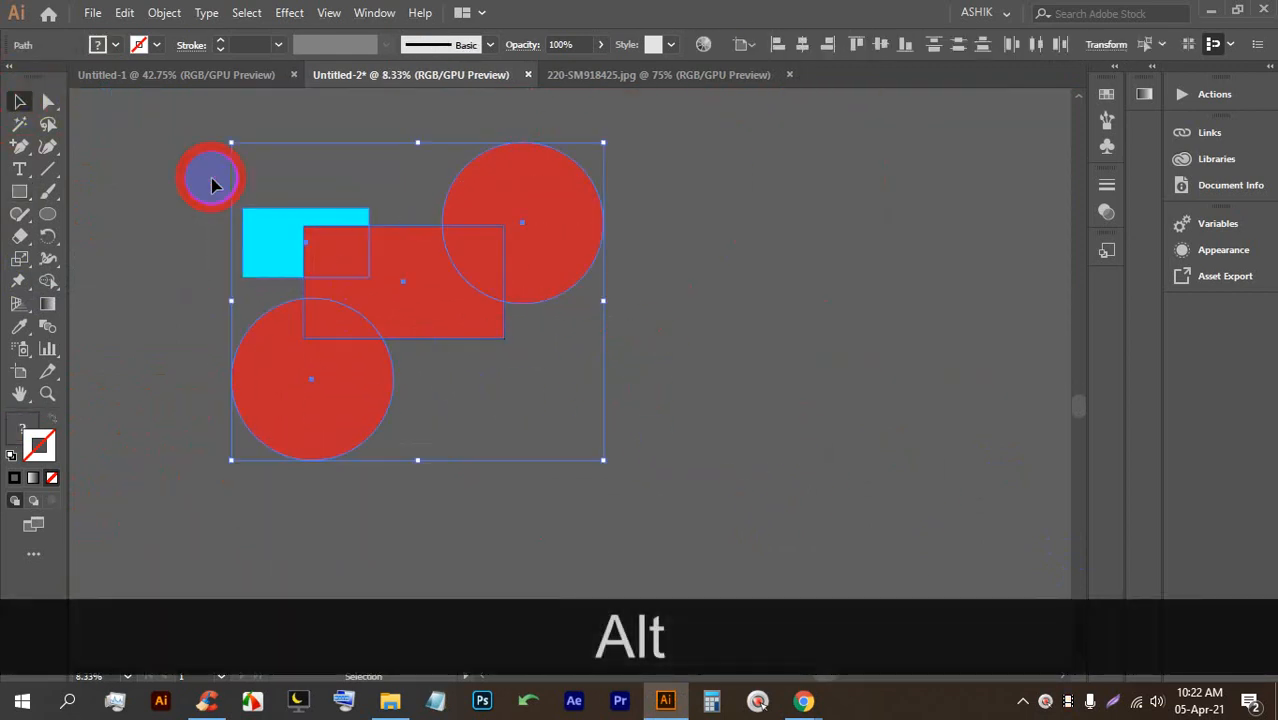
{"action": "key", "text": "ctrl+7"}
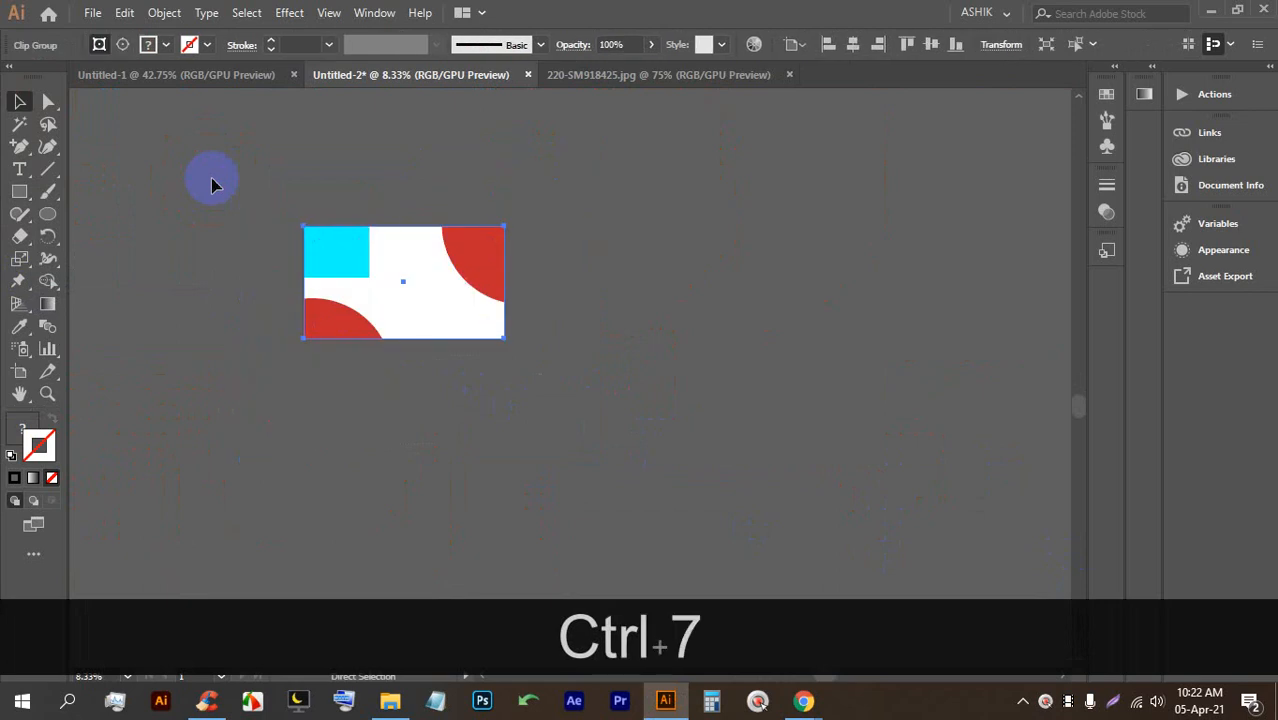
{"action": "scroll", "coordinate": [258, 237], "scroll_direction": "up", "scroll_amount": 3}
{"action": "left_click_drag", "start_coordinate": [531, 374], "coordinate": [528, 337]}
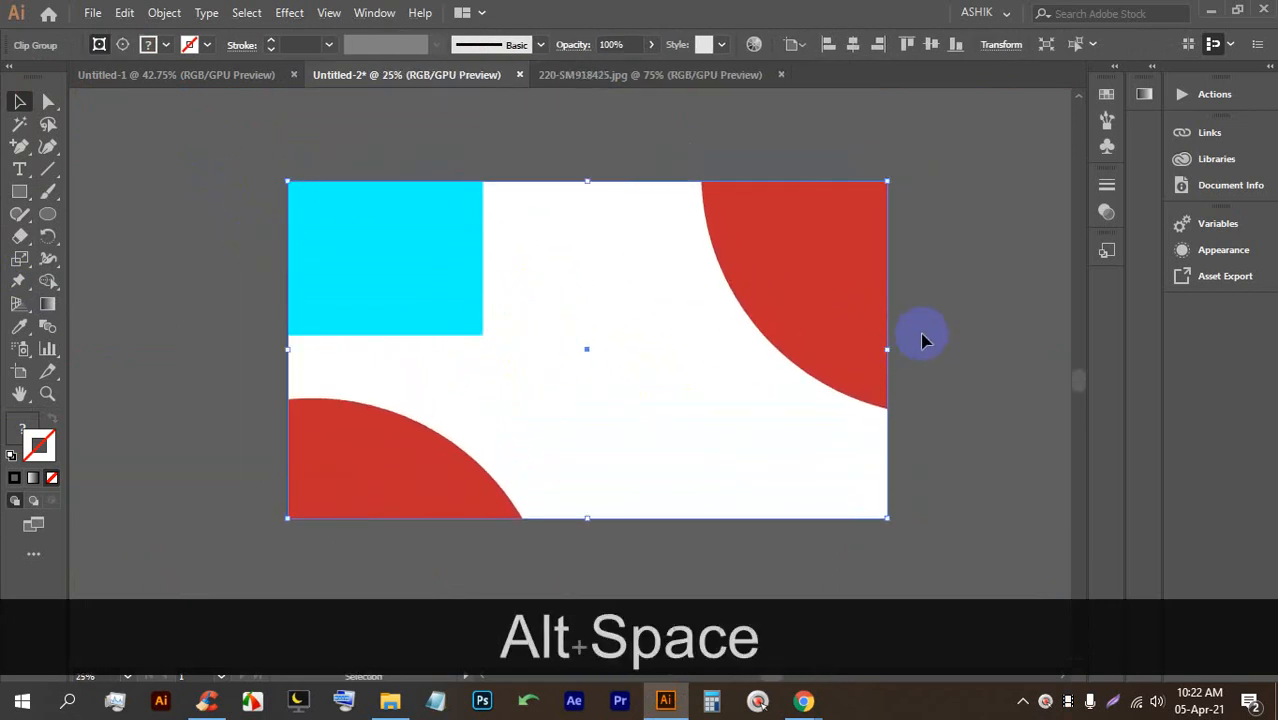
{"action": "left_click", "coordinate": [953, 334]}
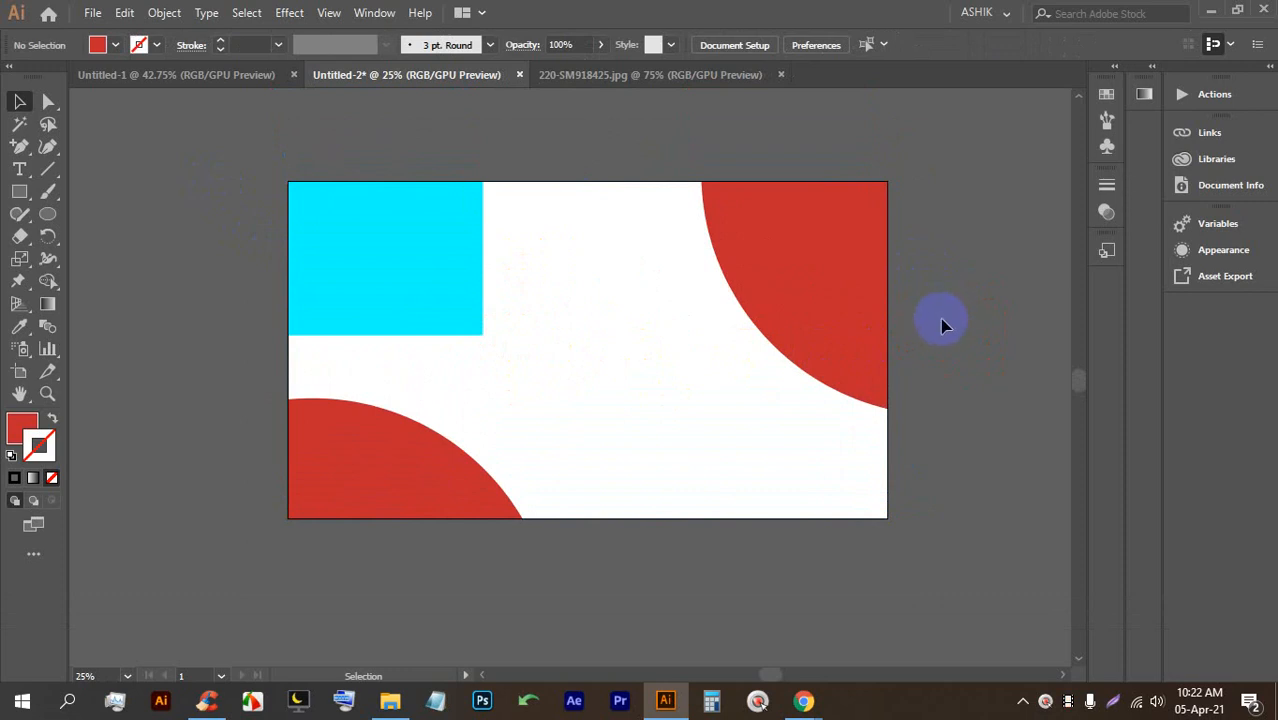
Step: Undo the clipping mask and delete the artboard-sized red rectangle
{"action": "key", "text": "ctrl+z"}
{"action": "scroll", "coordinate": [913, 300], "scroll_direction": "down", "scroll_amount": 3}
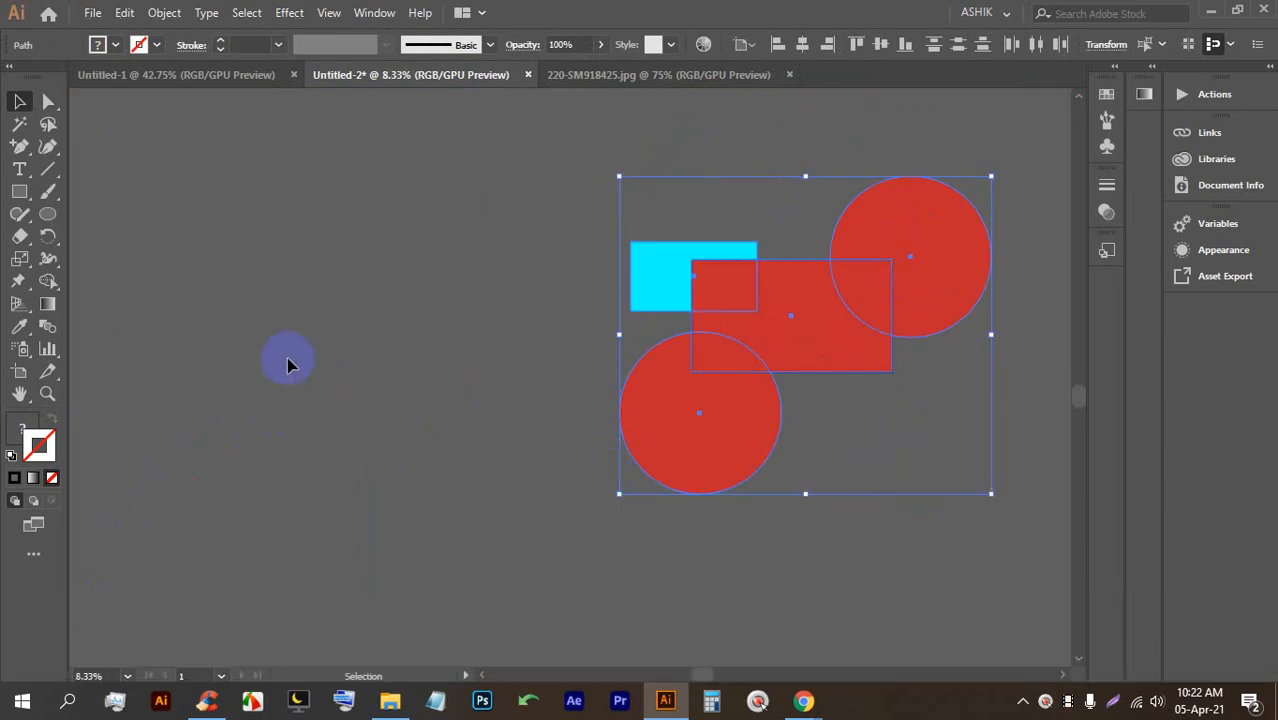
{"action": "left_click", "coordinate": [826, 534]}
{"action": "left_click_drag", "start_coordinate": [759, 342], "coordinate": [450, 311]}
{"action": "scroll", "coordinate": [941, 265], "scroll_direction": "up", "scroll_amount": 1}
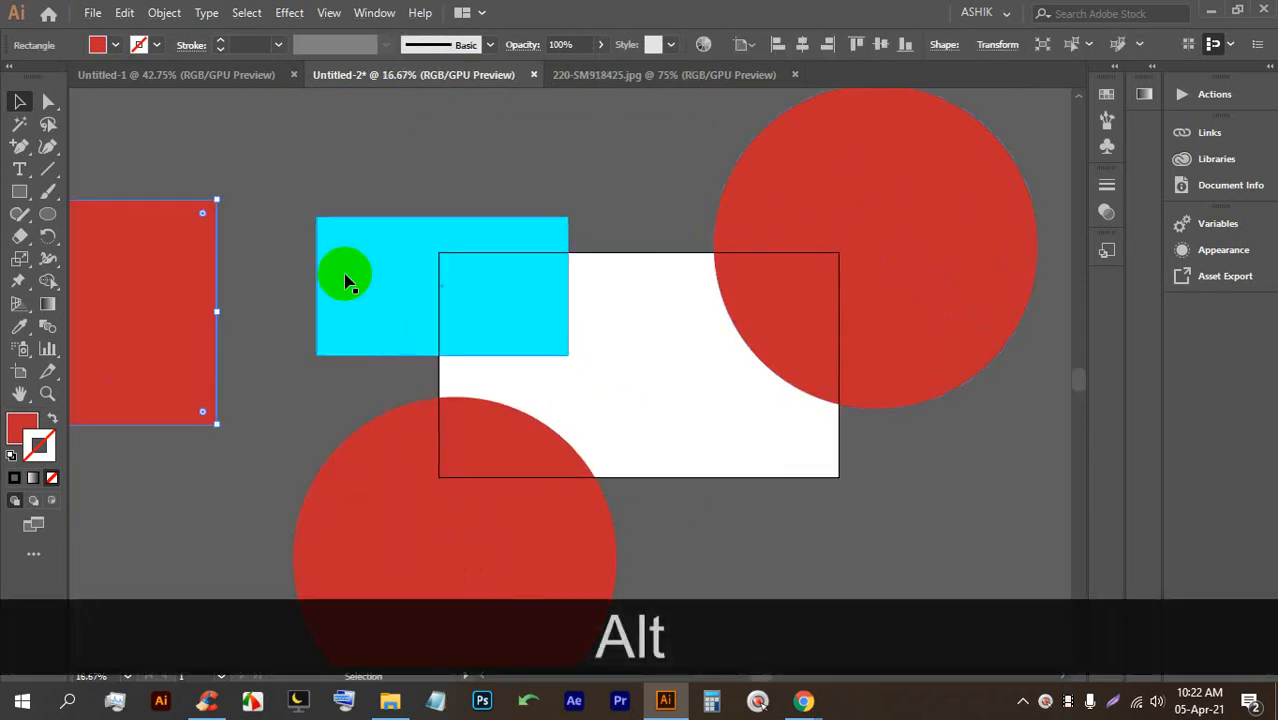
{"action": "key", "text": "BackSpace"}
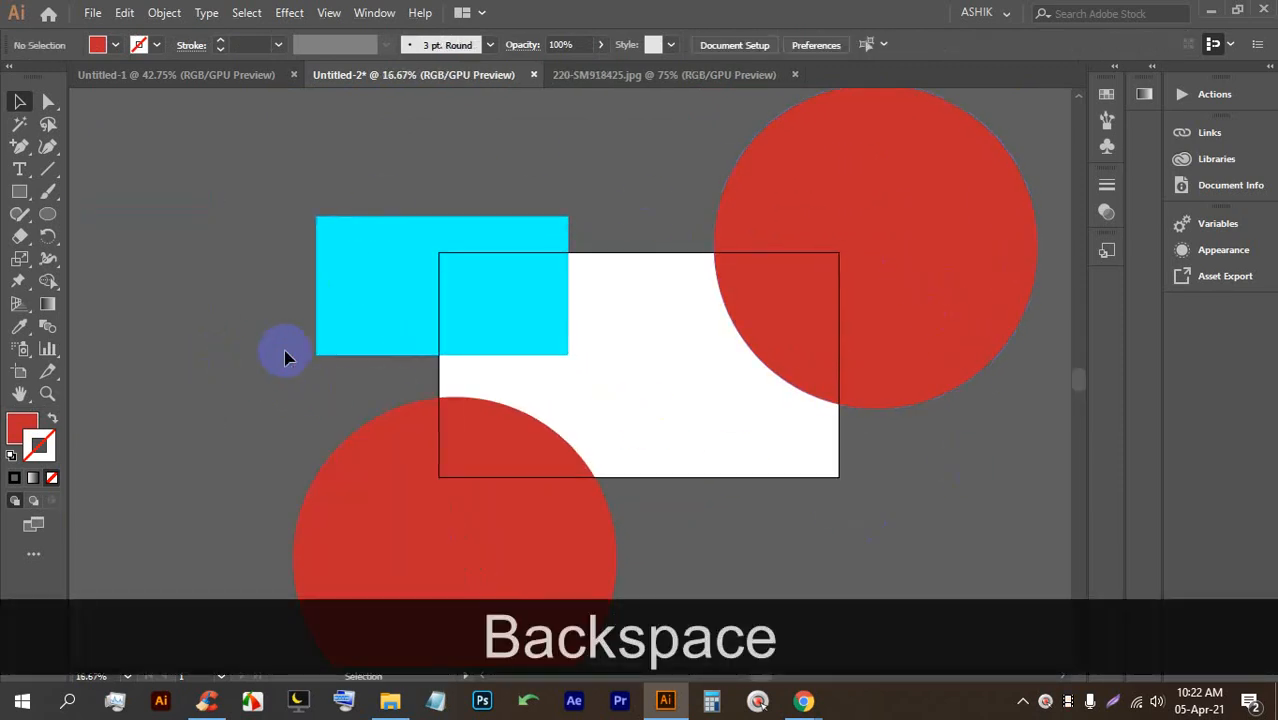
Step: Draw a new rectangle from the artboard's lower-right to its upper-left corner, covering the entire artboard
{"action": "scroll", "coordinate": [808, 218], "scroll_direction": "up", "scroll_amount": 2}
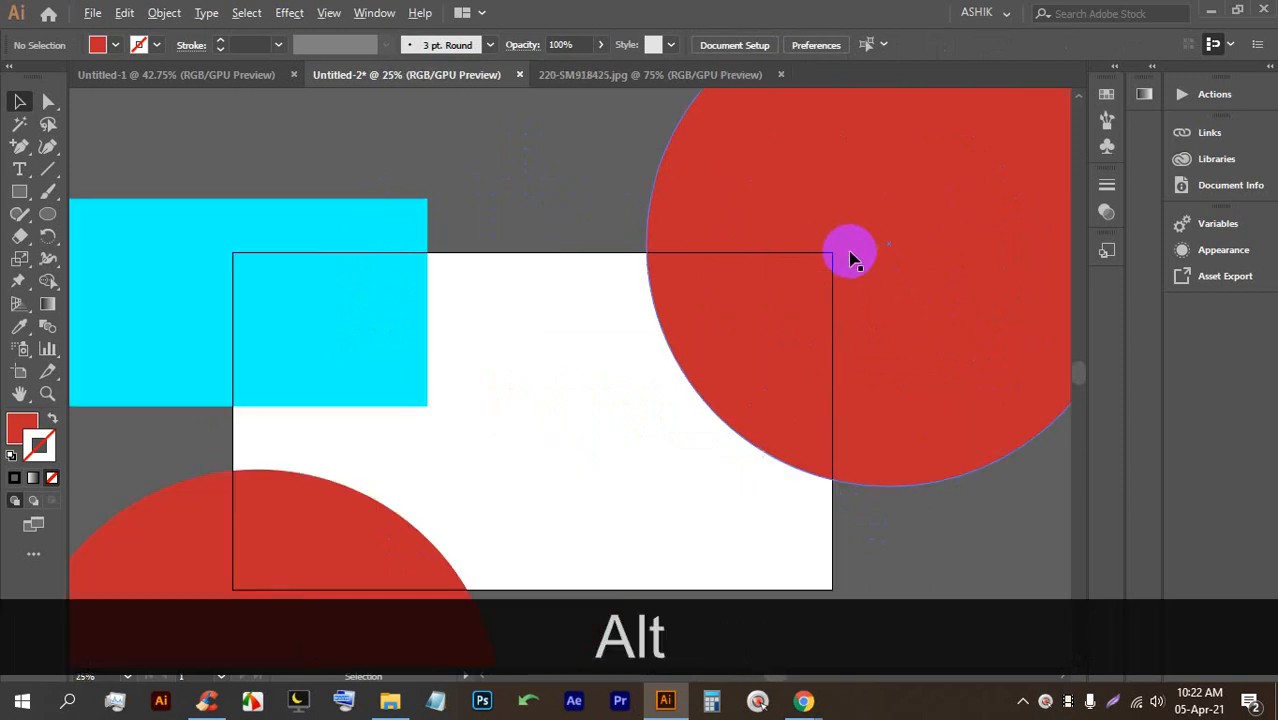
{"action": "scroll", "coordinate": [540, 193], "scroll_direction": "down", "scroll_amount": 2}
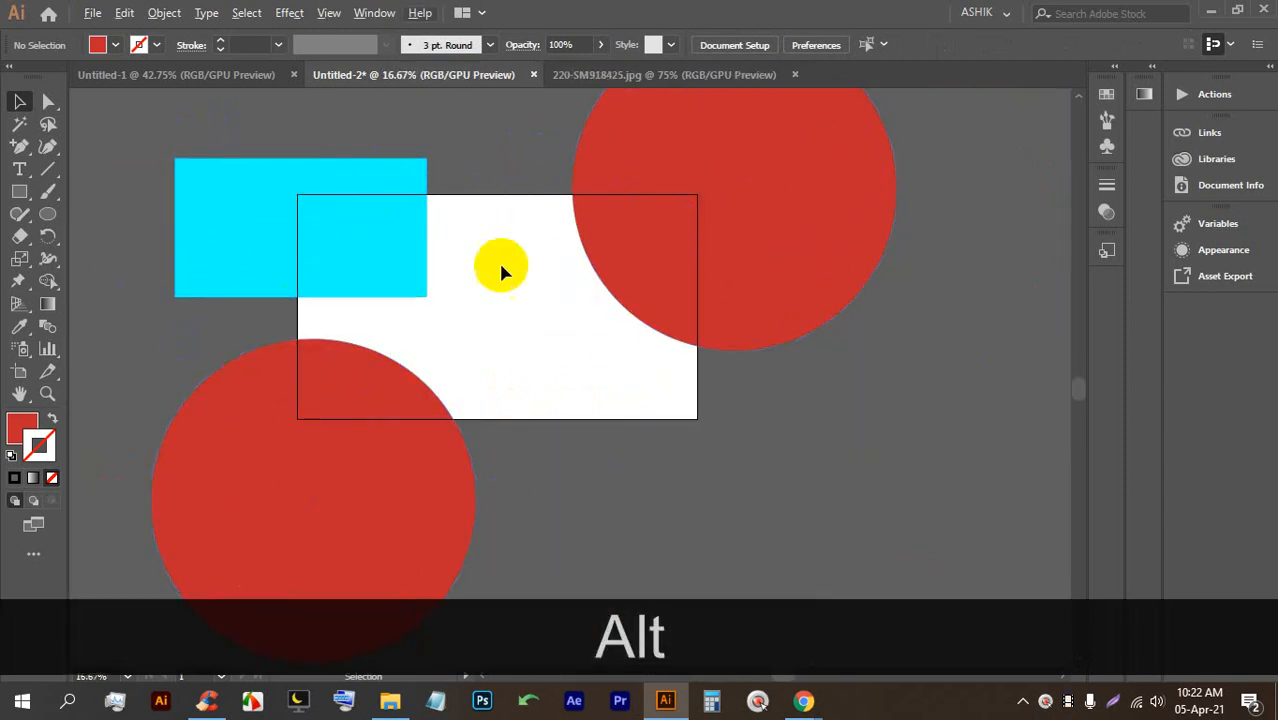
{"action": "scroll", "coordinate": [306, 250], "scroll_direction": "up", "scroll_amount": 1}
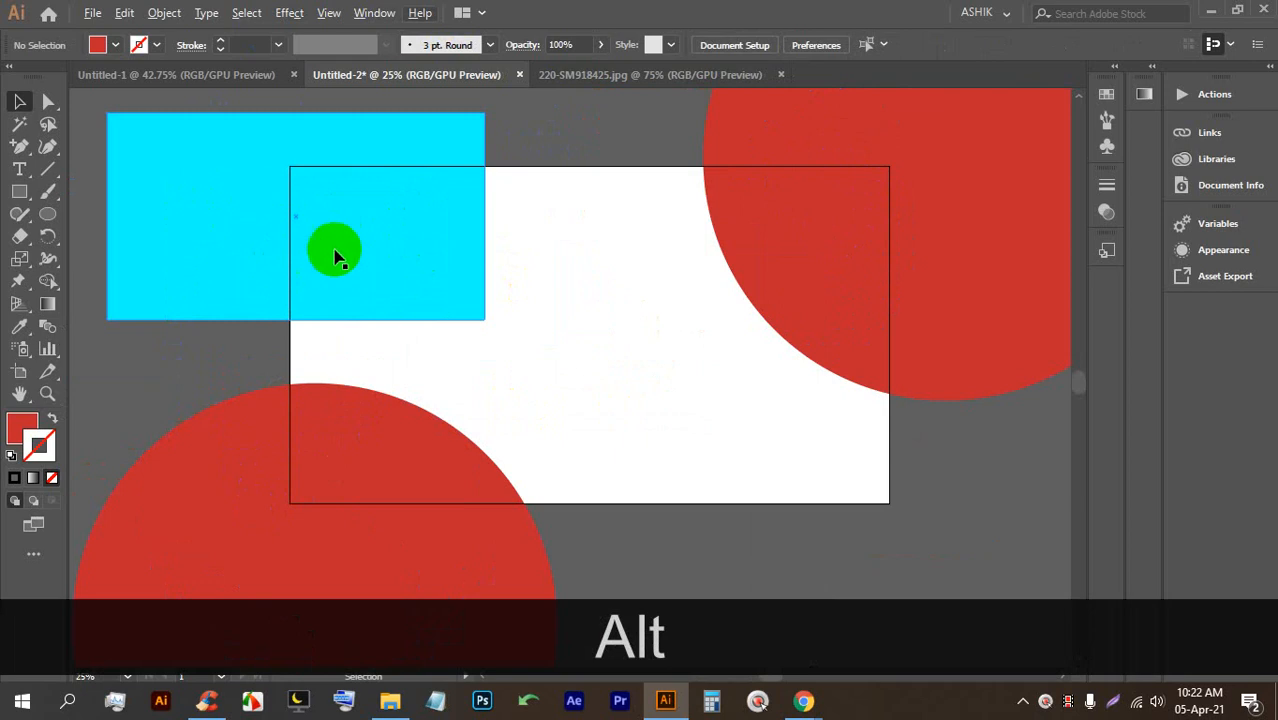
{"action": "left_click", "coordinate": [21, 193]}
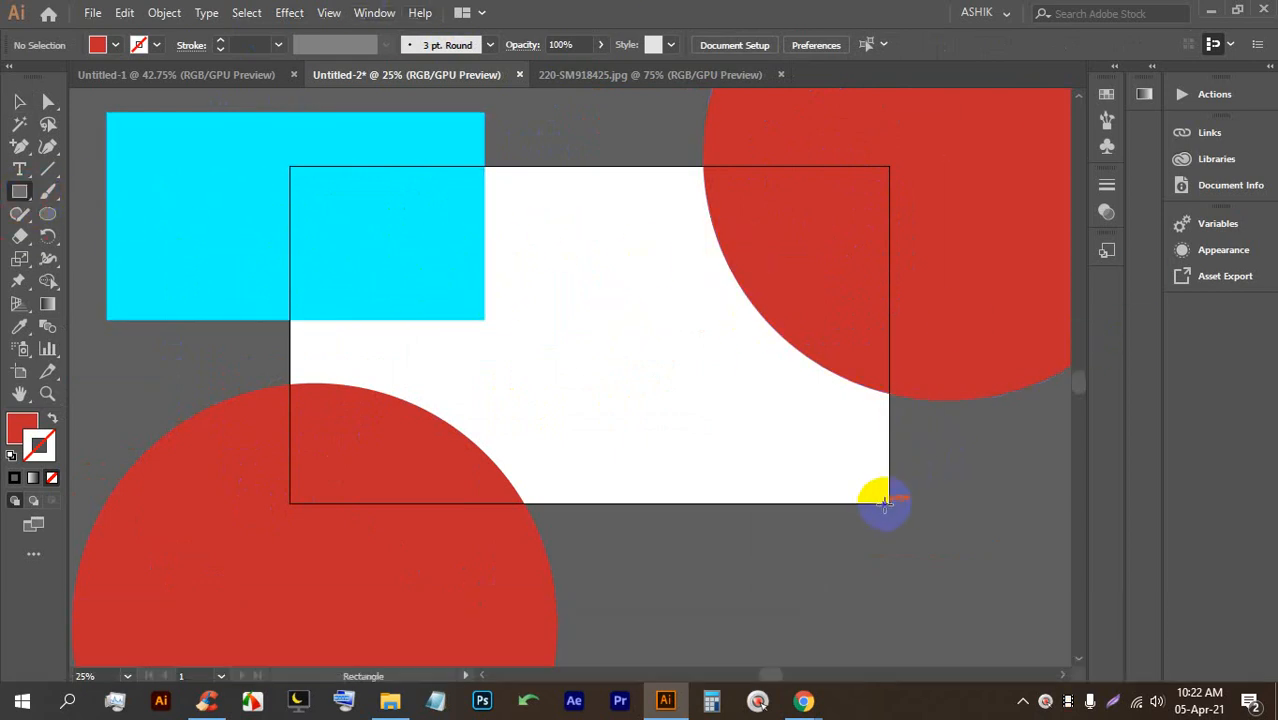
{"action": "left_click_drag", "start_coordinate": [886, 500], "coordinate": [288, 167]}
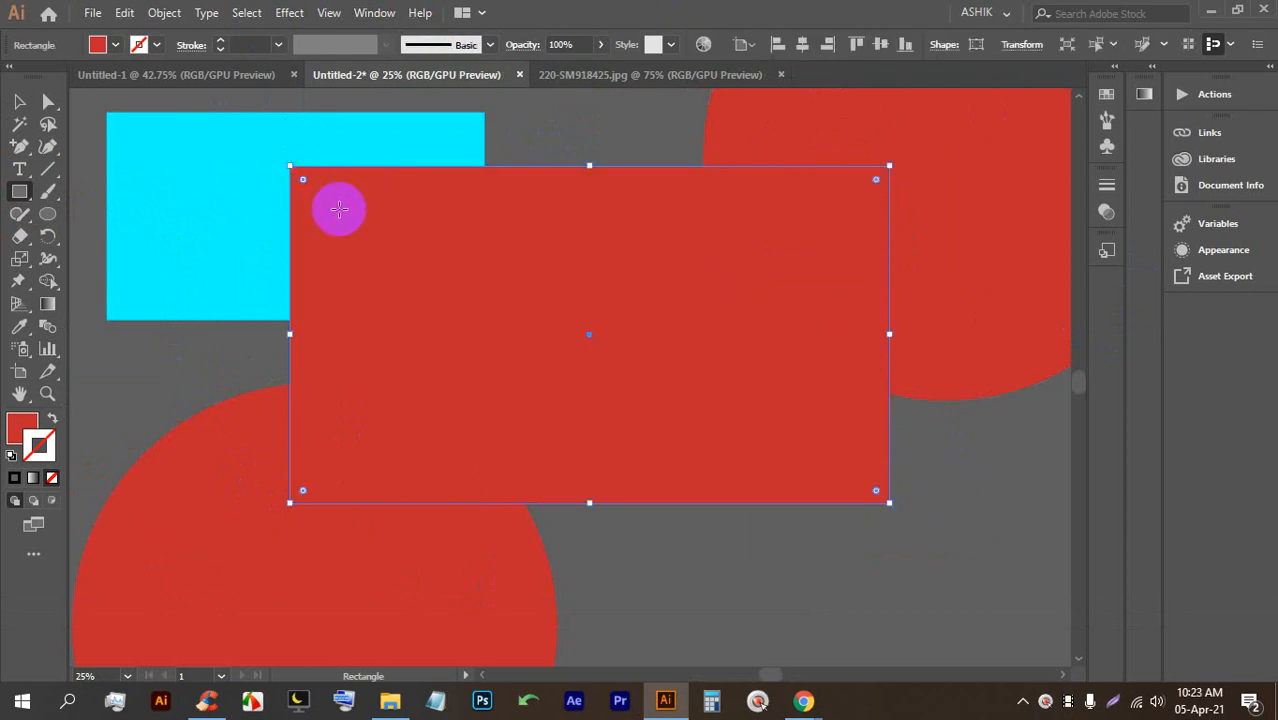
{"action": "left_click", "coordinate": [12, 98]}
Step: Select every object and clip the cyan rectangle and red circles to the new artboard-sized rectangle
{"action": "scroll", "coordinate": [491, 245], "scroll_direction": "down", "scroll_amount": 1, "text": "alt"}
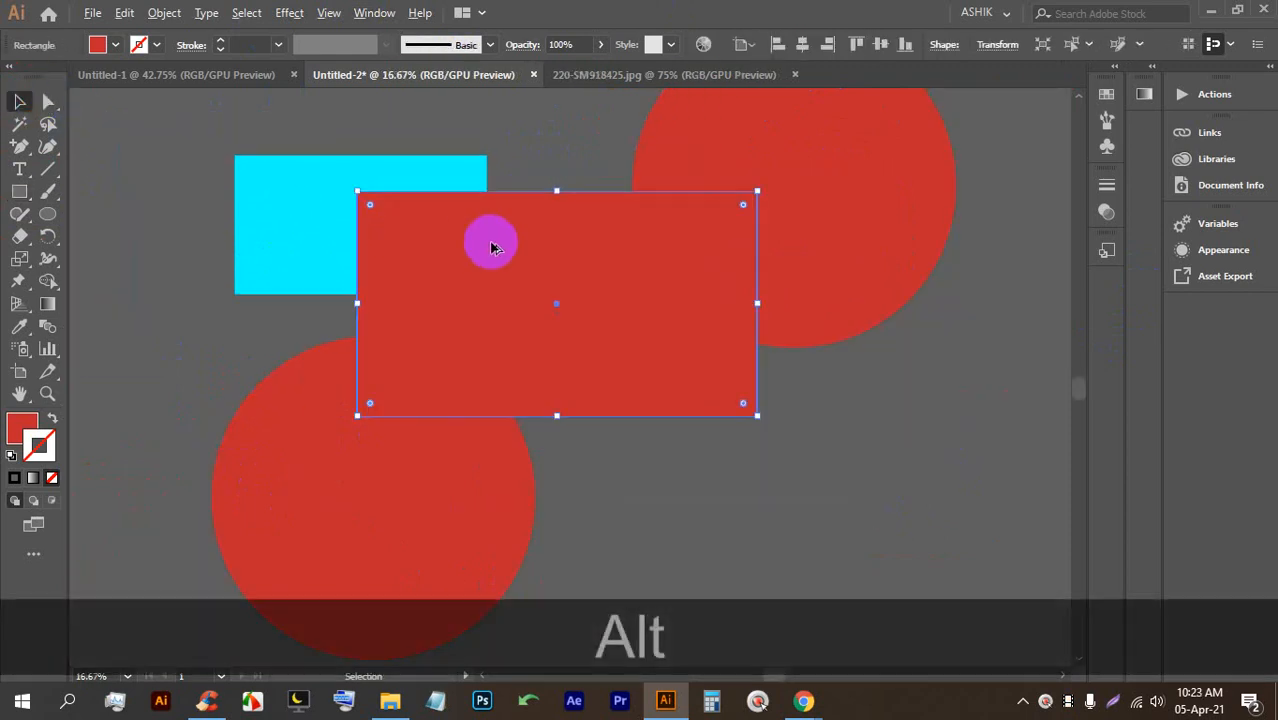
{"action": "left_click", "coordinate": [936, 465]}
{"action": "key", "text": "ctrl+a"}
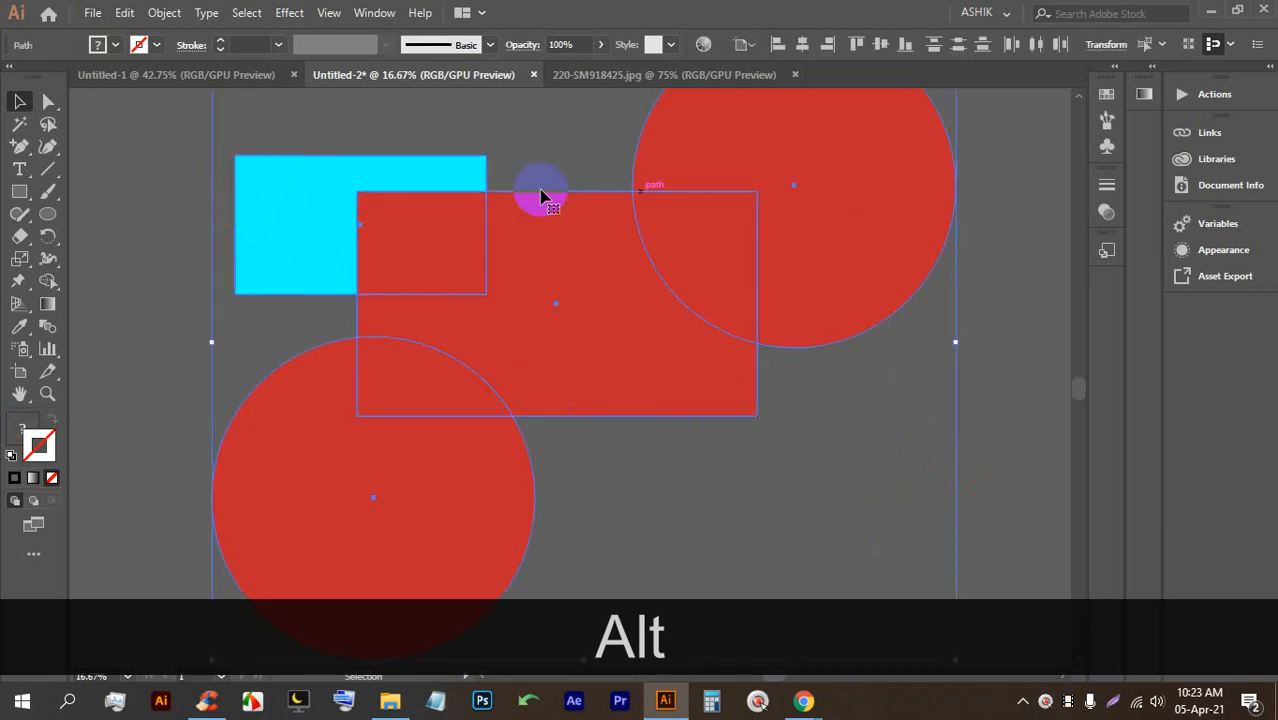
{"action": "key", "text": "ctrl+7"}
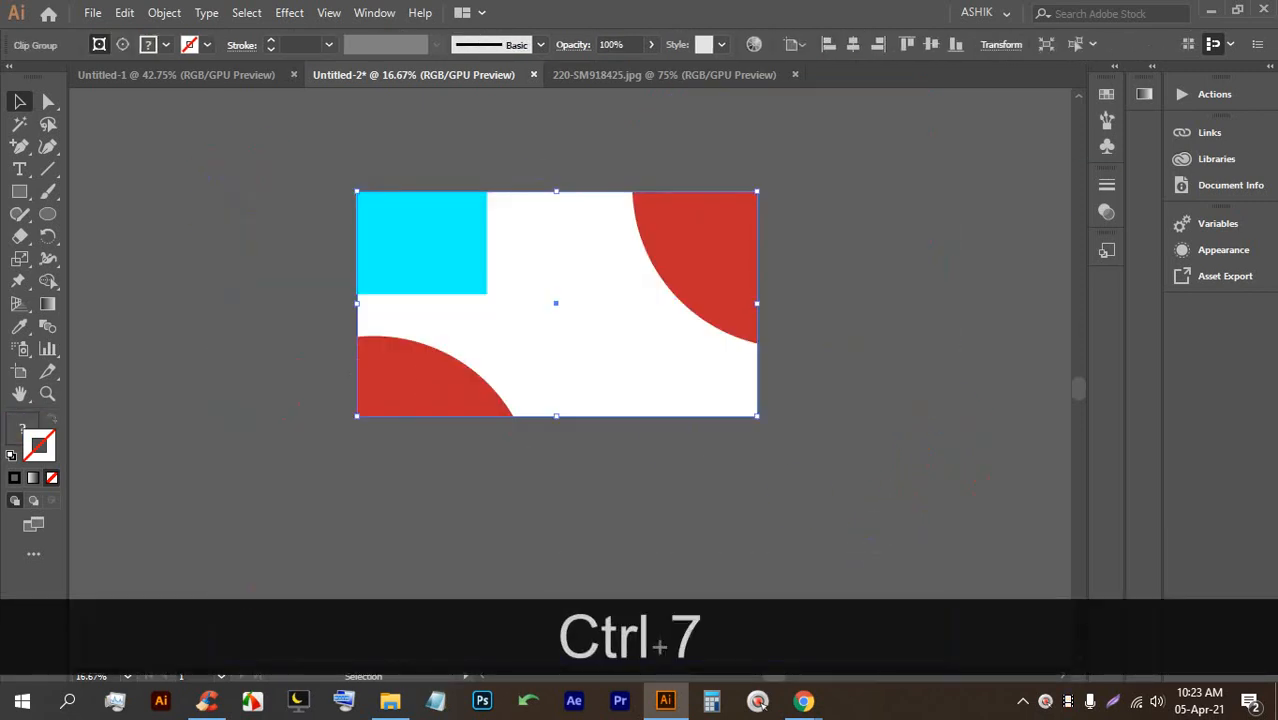
{"action": "scroll", "coordinate": [436, 237], "scroll_direction": "up", "scroll_amount": 1}
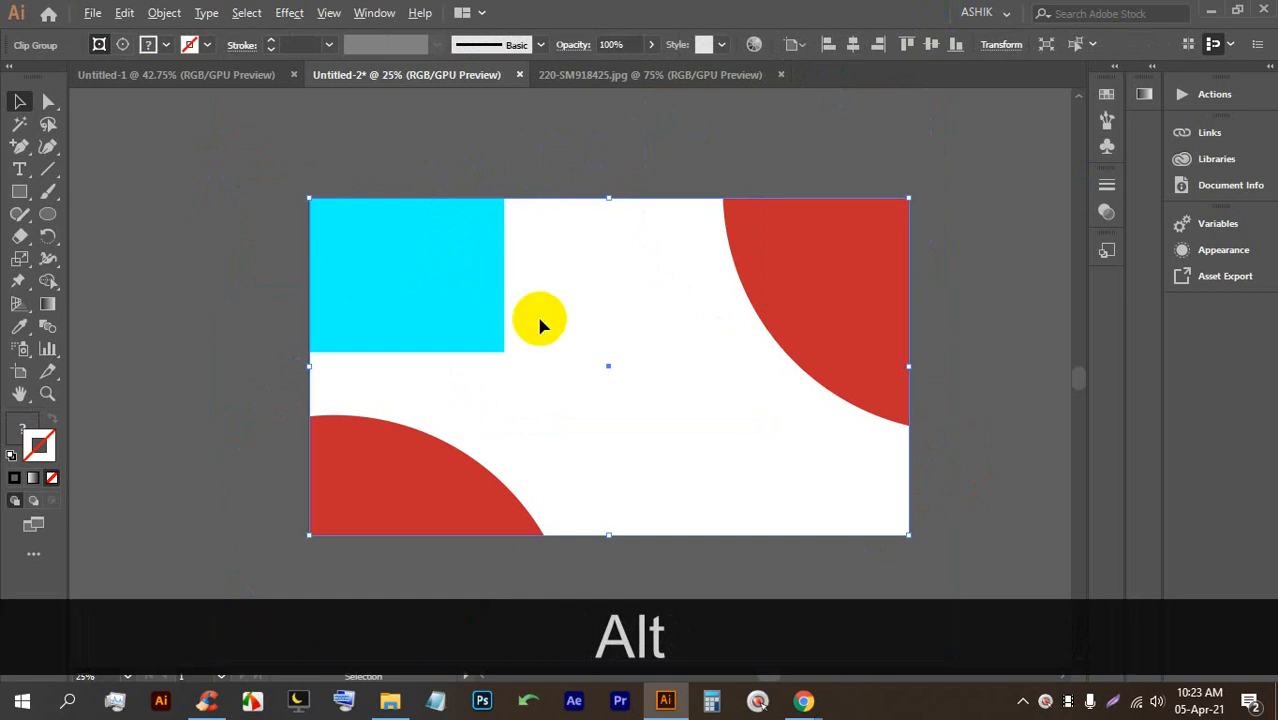
{"action": "key", "text": "space"}
{"action": "left_click_drag", "start_coordinate": [662, 264], "coordinate": [650, 233]}
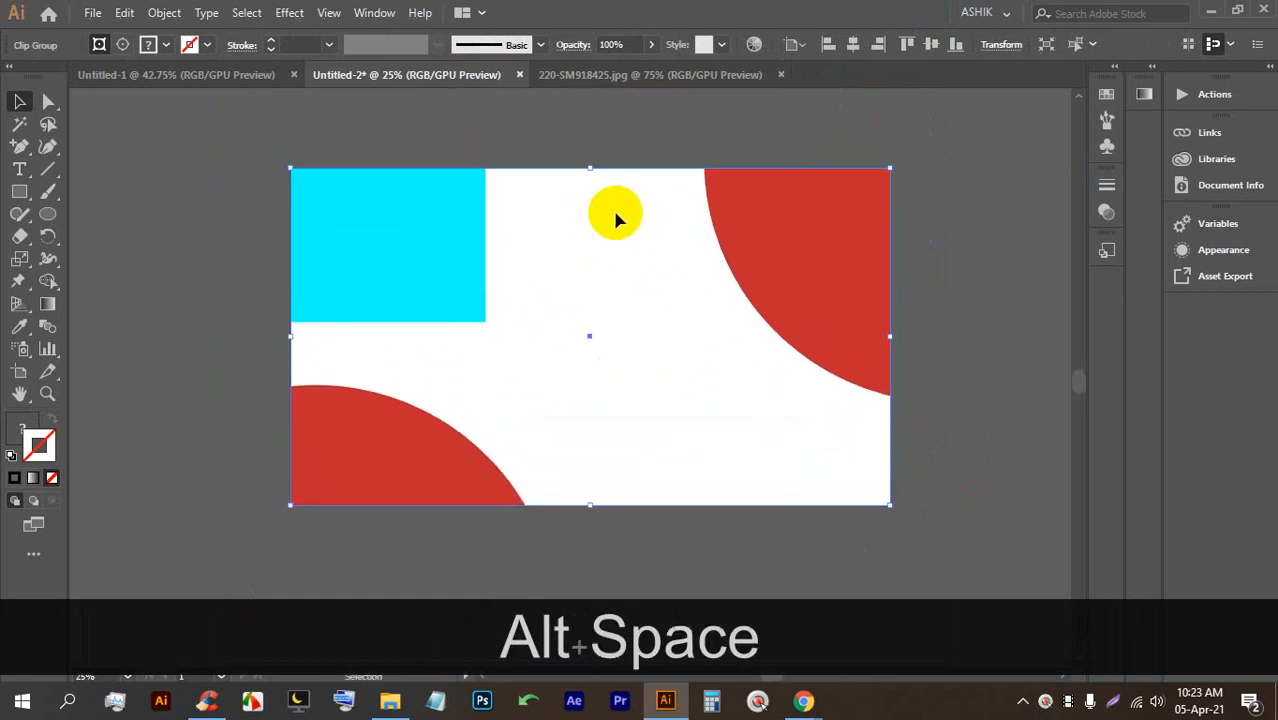
Step: Isolate the upper-right red circle inside the clip group to examine its full, unclipped shape
{"action": "scroll", "coordinate": [787, 274], "scroll_direction": "down", "scroll_amount": 1}
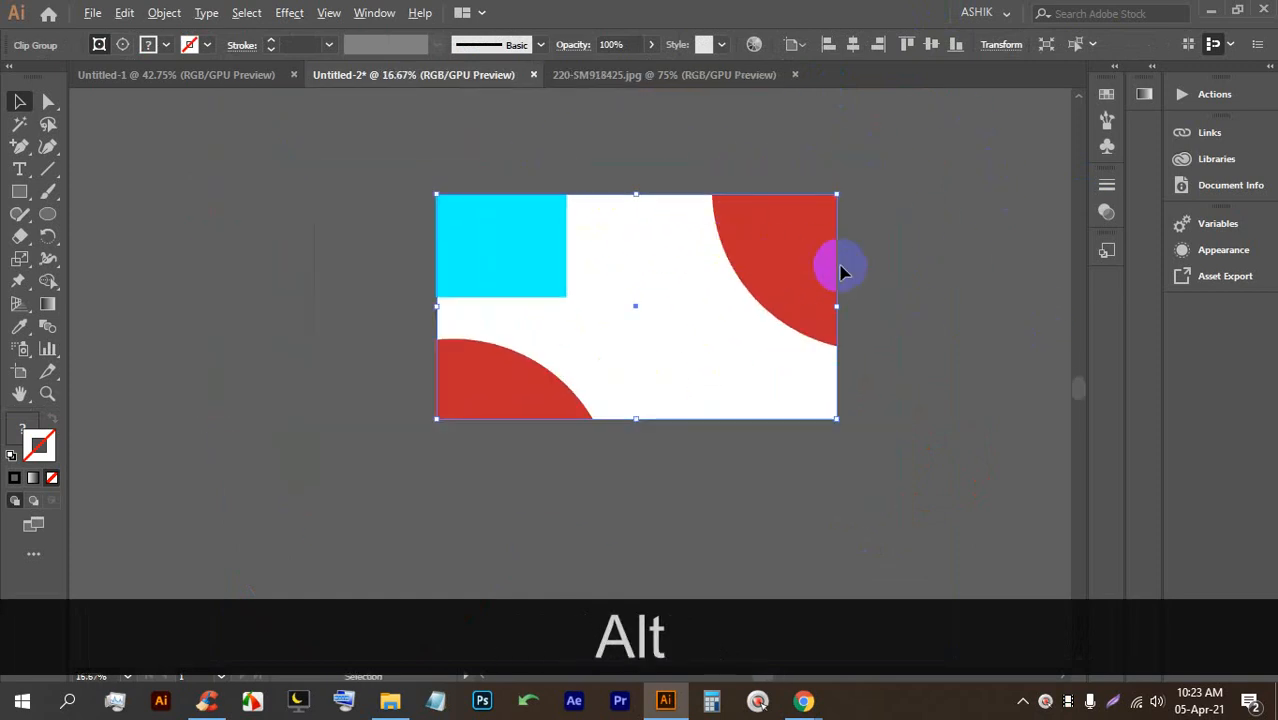
{"action": "key", "text": "space"}
{"action": "left_click_drag", "start_coordinate": [801, 240], "coordinate": [730, 251]}
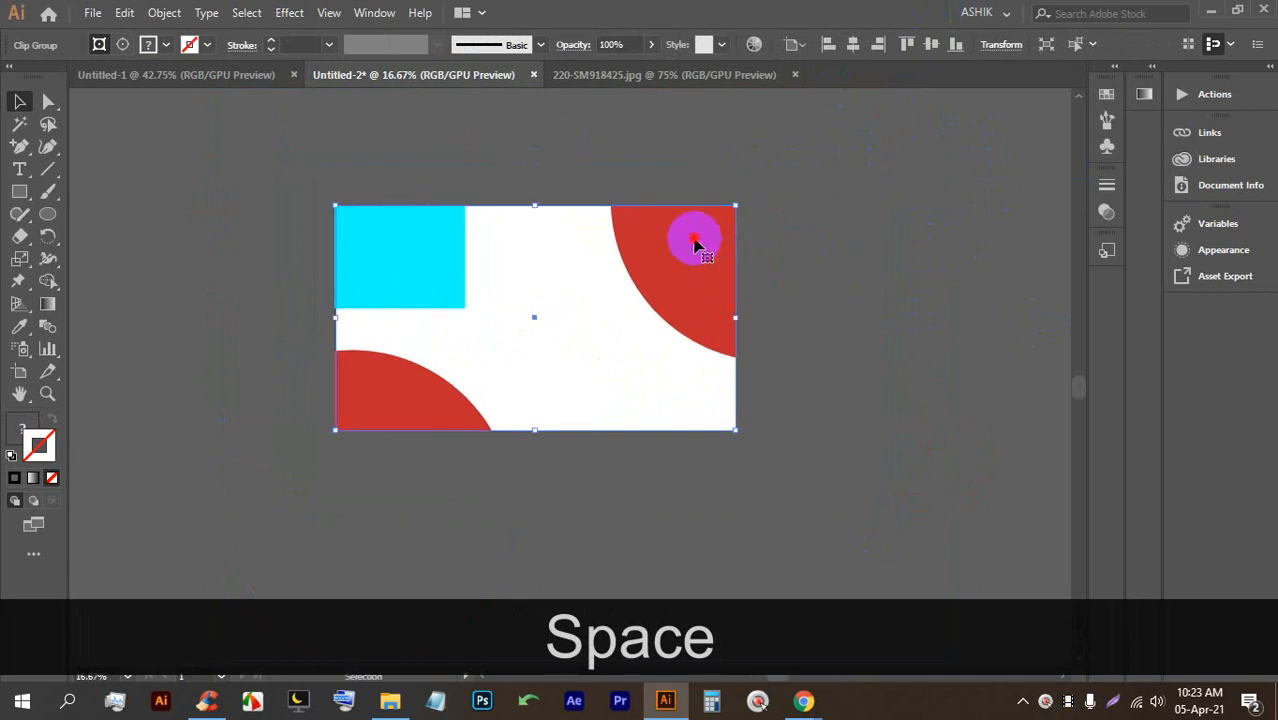
{"action": "double_click", "coordinate": [694, 240]}
{"action": "scroll", "coordinate": [720, 255], "scroll_direction": "down", "scroll_amount": 1}
{"action": "double_click", "coordinate": [685, 237]}
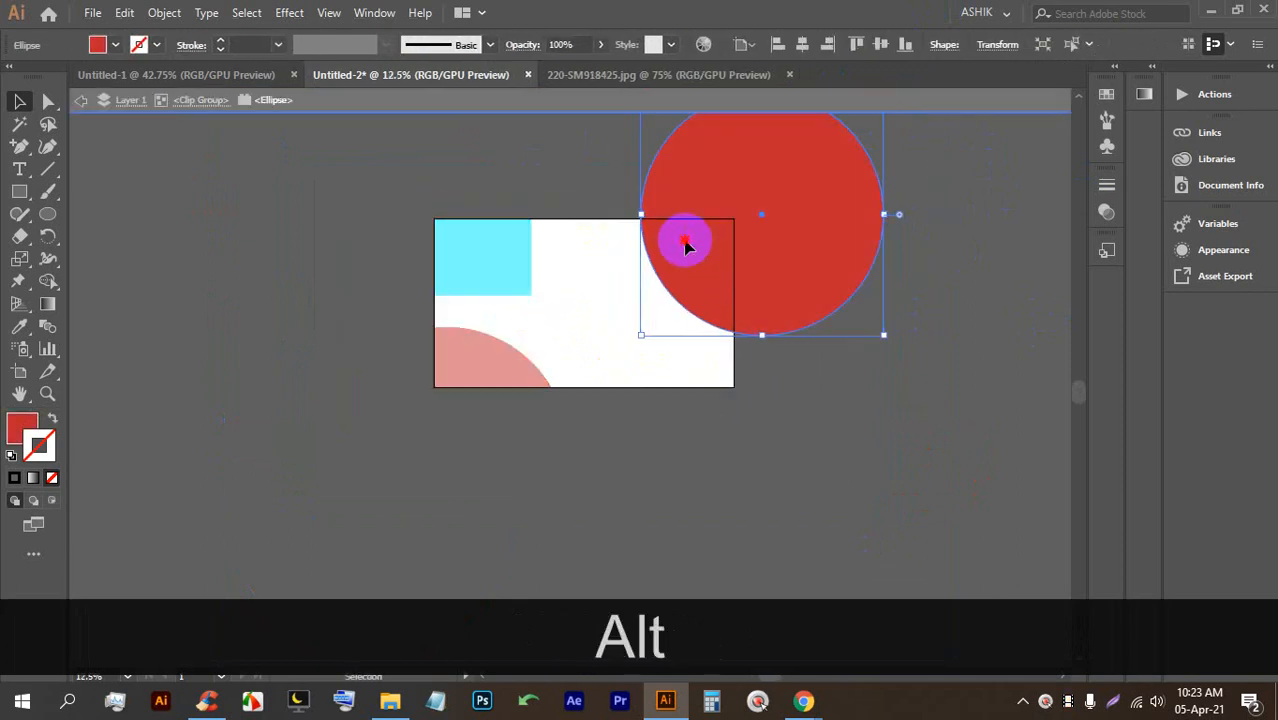
{"action": "scroll", "coordinate": [770, 262], "scroll_direction": "up", "scroll_amount": 2}
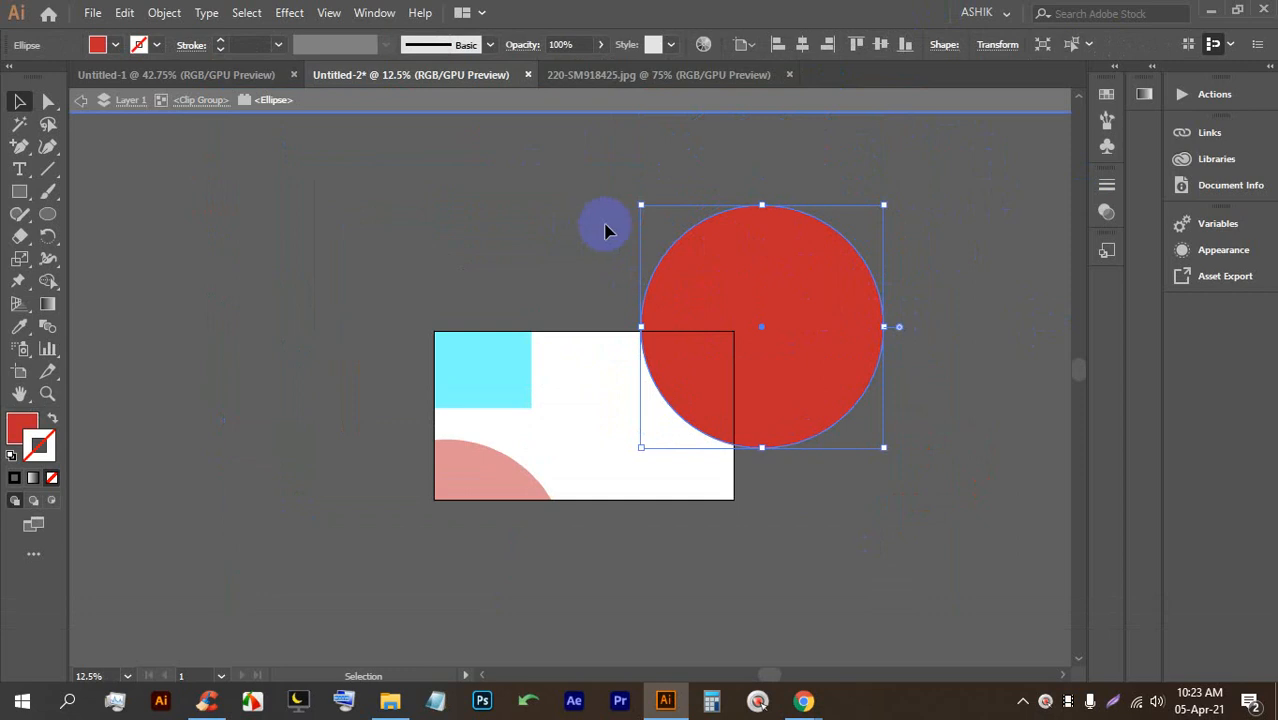
Step: Examine the cyan rectangle and the lower-left red circle inside the clip group, and exit isolation mode
{"action": "double_click", "coordinate": [514, 345]}
{"action": "double_click", "coordinate": [494, 348]}
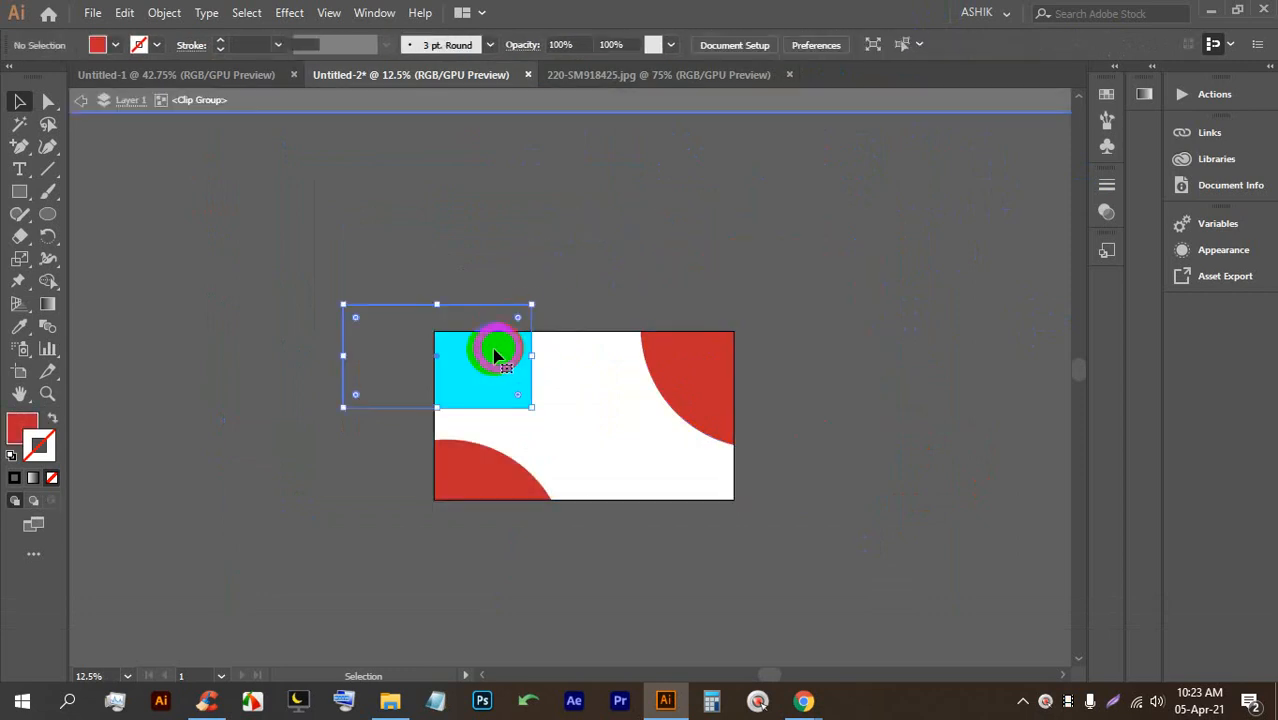
{"action": "double_click", "coordinate": [471, 472]}
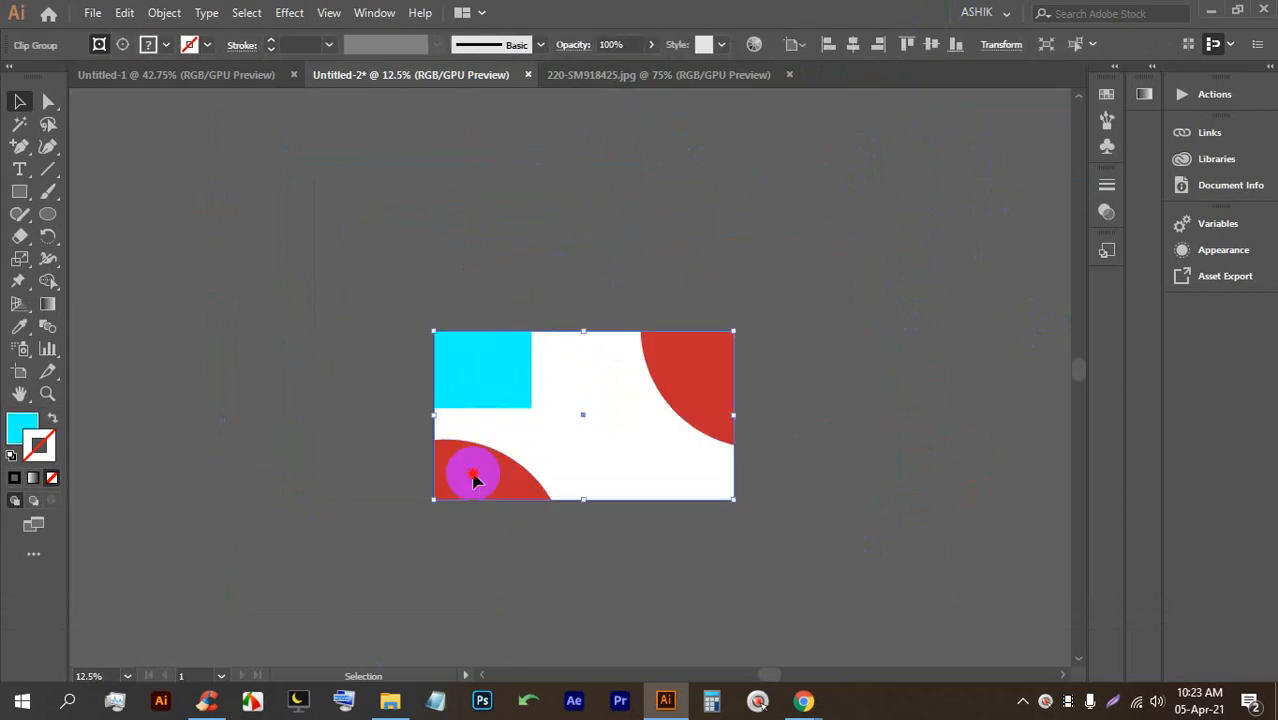
{"action": "double_click", "coordinate": [469, 464]}
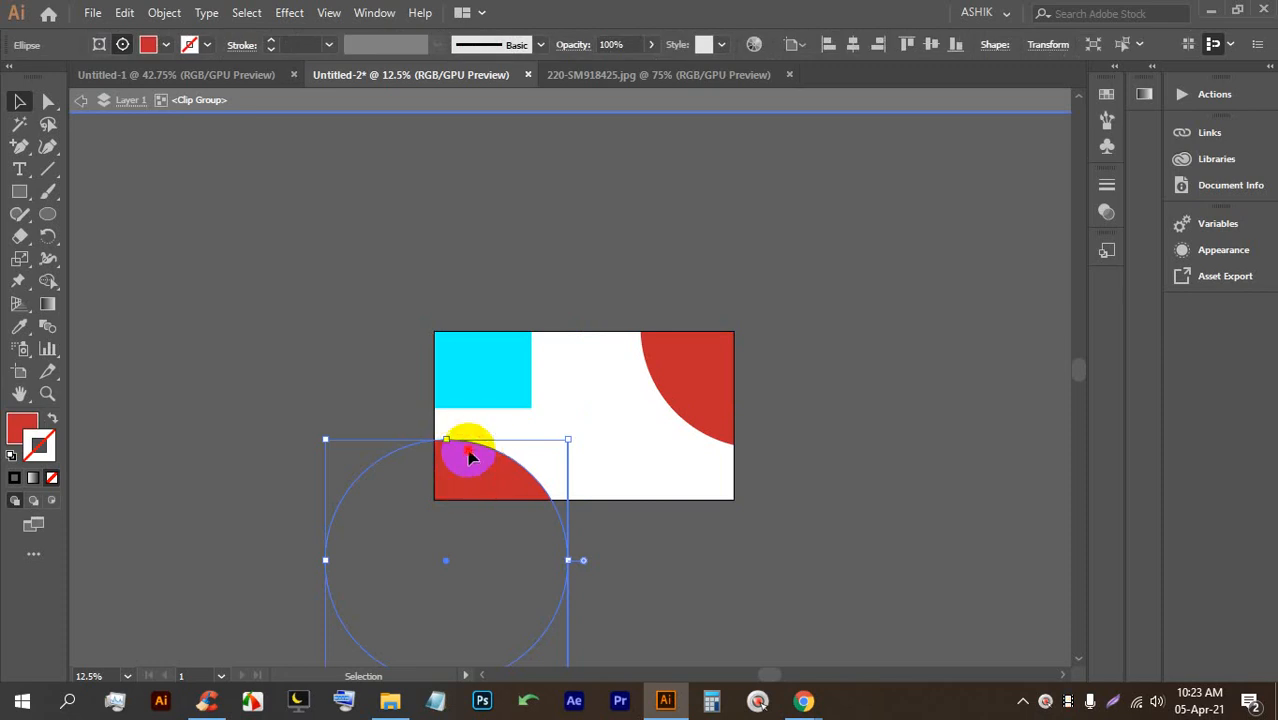
{"action": "double_click", "coordinate": [471, 457]}
{"action": "scroll", "coordinate": [520, 480], "scroll_direction": "down", "scroll_amount": 3}
{"action": "scroll", "coordinate": [543, 417], "scroll_direction": "up", "scroll_amount": 1, "text": "alt"}
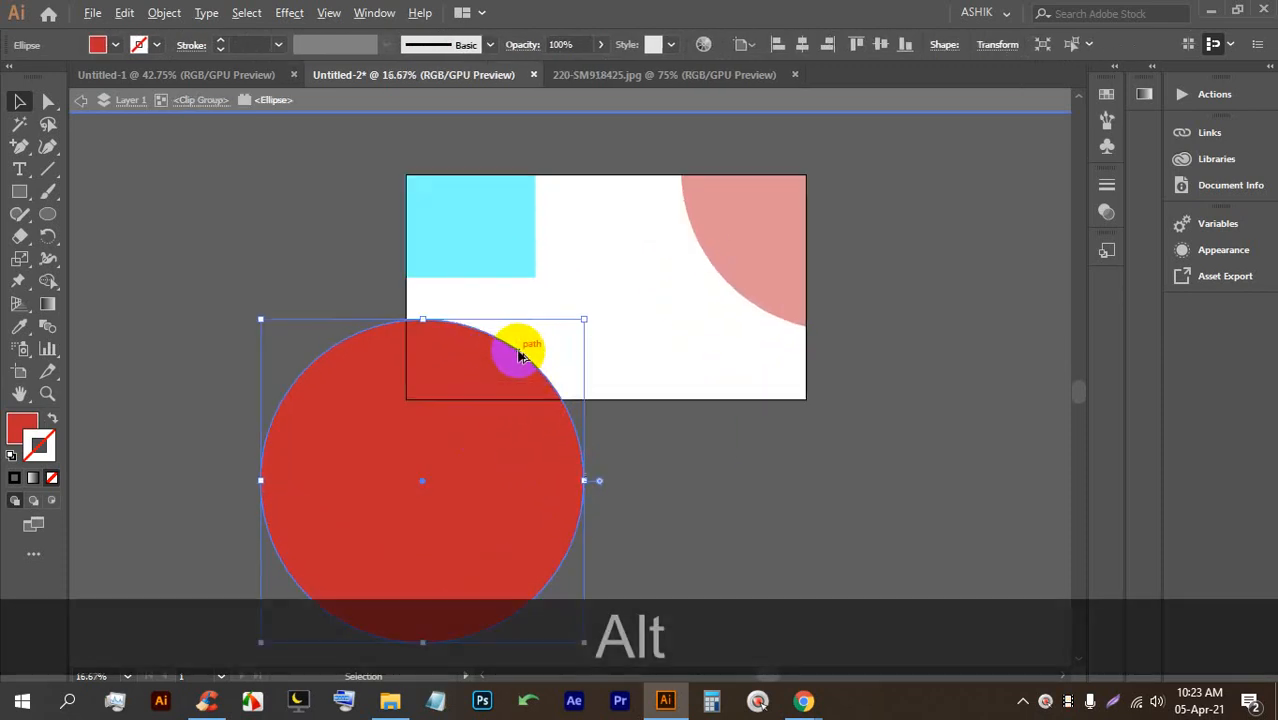
{"action": "scroll", "coordinate": [526, 310], "scroll_direction": "up", "scroll_amount": 1, "text": "alt"}
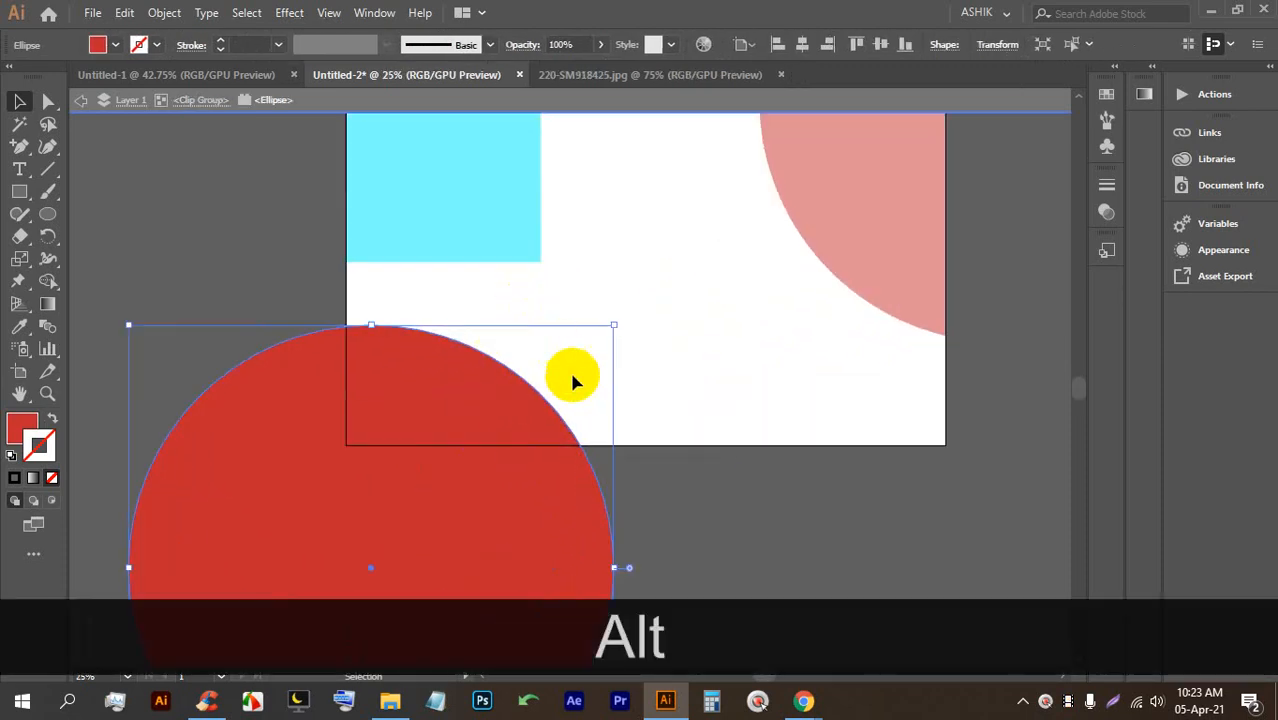
{"action": "double_click", "coordinate": [930, 511]}
{"action": "scroll", "coordinate": [913, 502], "scroll_direction": "down", "scroll_amount": 2, "text": "alt"}
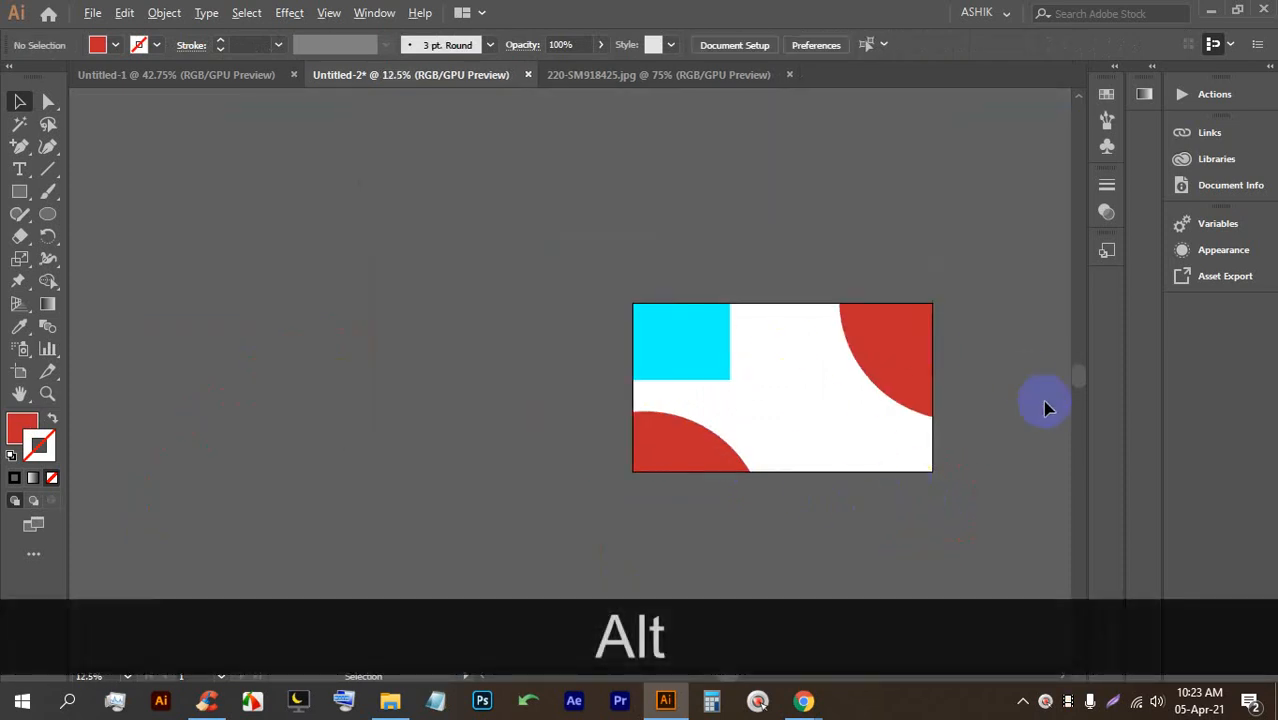
Step: Release the clipping mask on the group of the cyan rectangle and red circles
{"action": "left_click_drag", "start_coordinate": [970, 420], "coordinate": [662, 359]}
{"action": "left_click", "coordinate": [630, 360]}
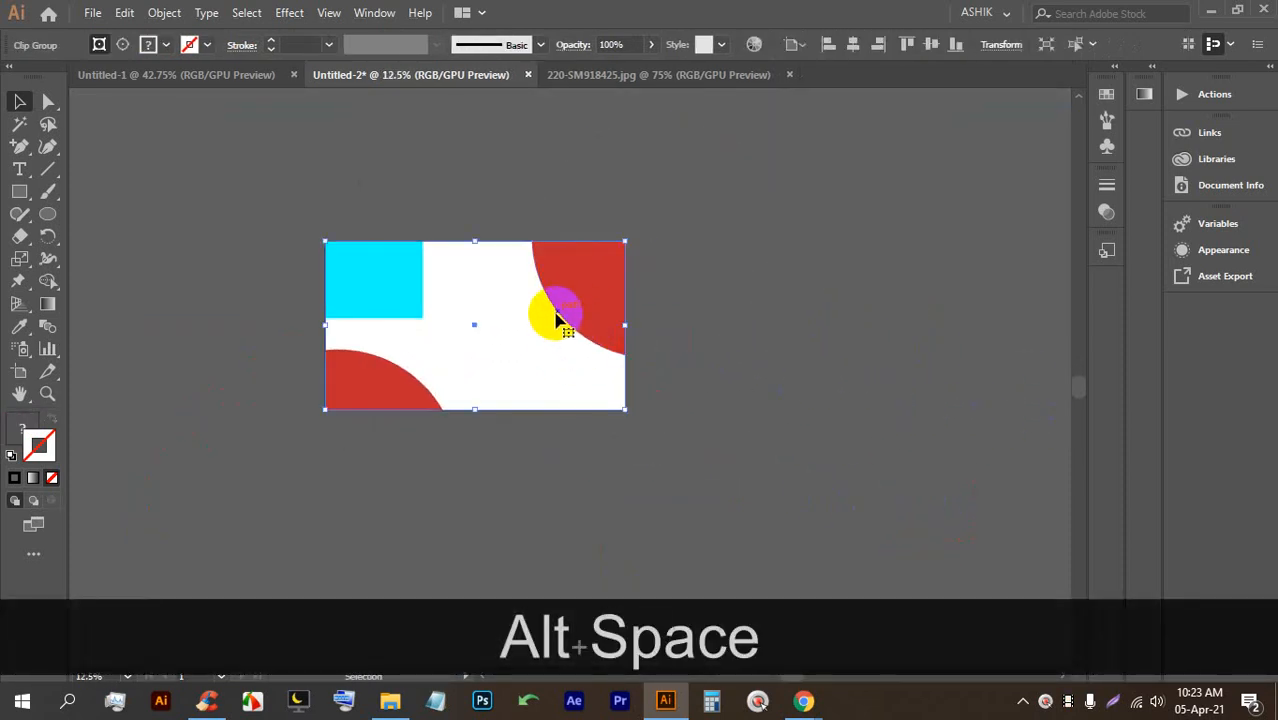
{"action": "right_click", "coordinate": [553, 311]}
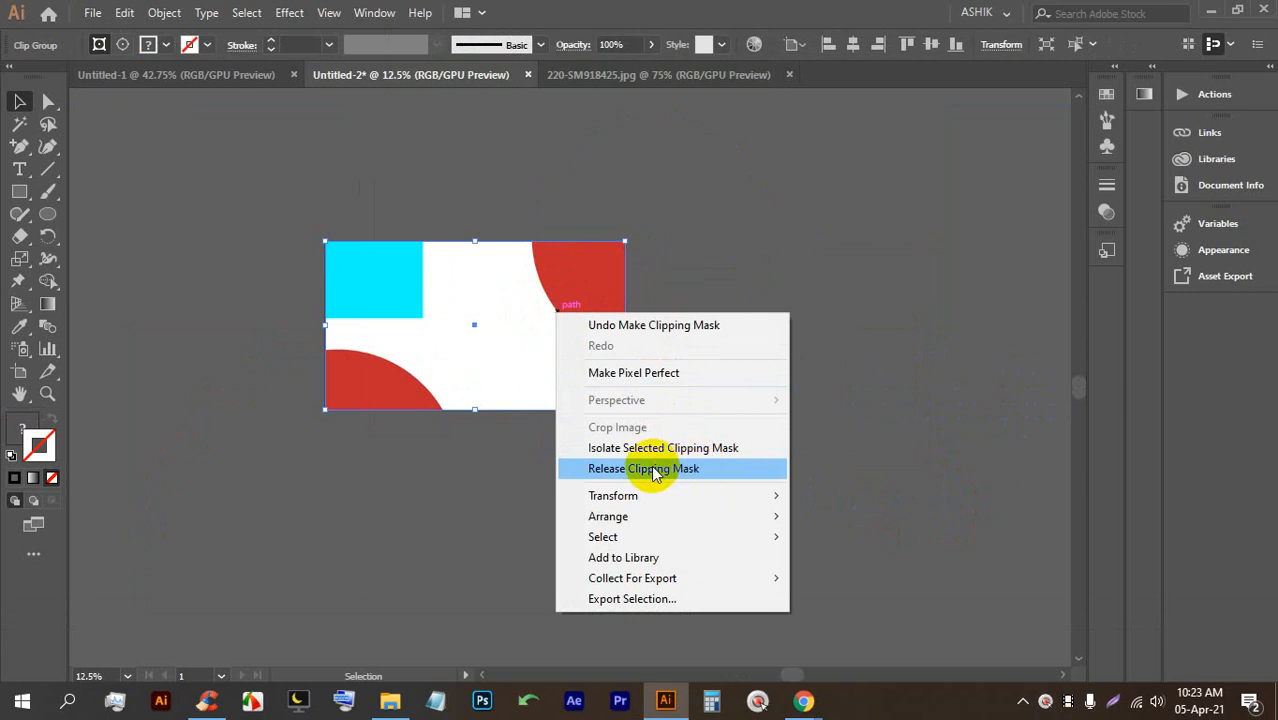
{"action": "left_click", "coordinate": [652, 470]}
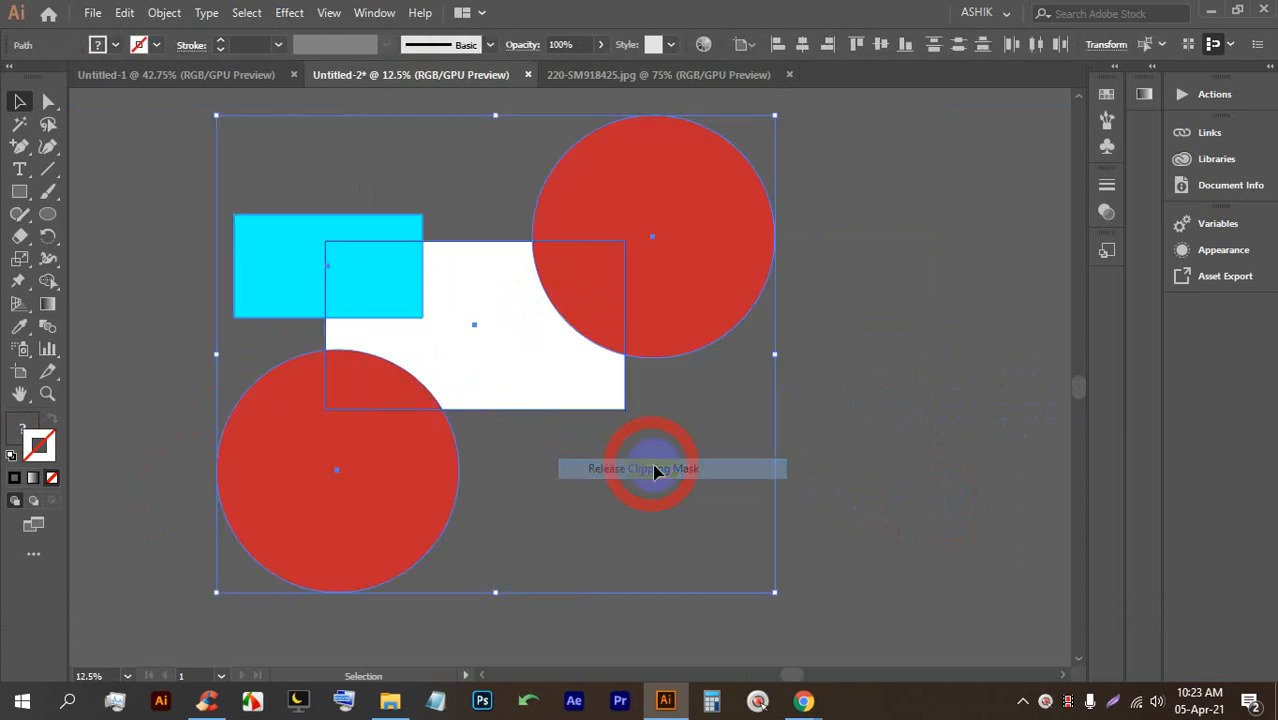
{"action": "left_click", "coordinate": [869, 362]}
Step: Draw a rectangle from the artboard's upper-left to its lower-right corner so it covers the whole artboard
{"action": "scroll", "coordinate": [391, 262], "scroll_direction": "up", "scroll_amount": 2}
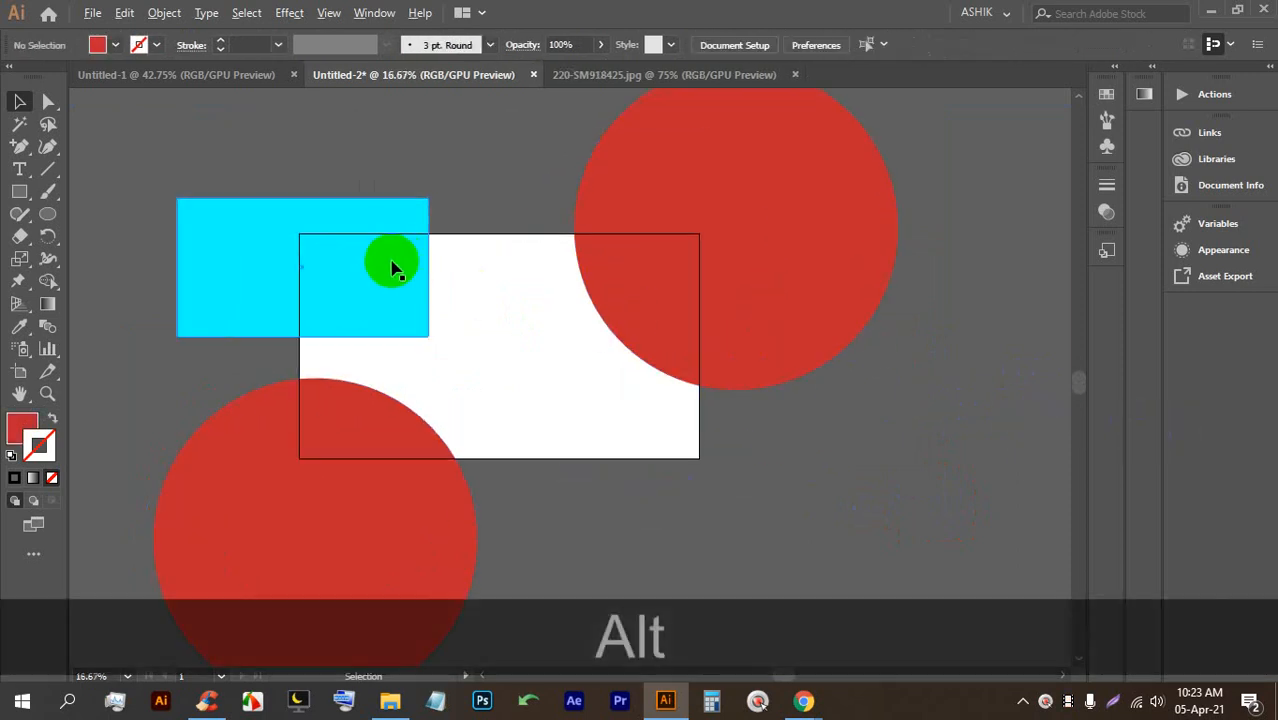
{"action": "scroll", "coordinate": [400, 225], "scroll_direction": "down", "scroll_amount": 1}
{"action": "left_click", "coordinate": [30, 193]}
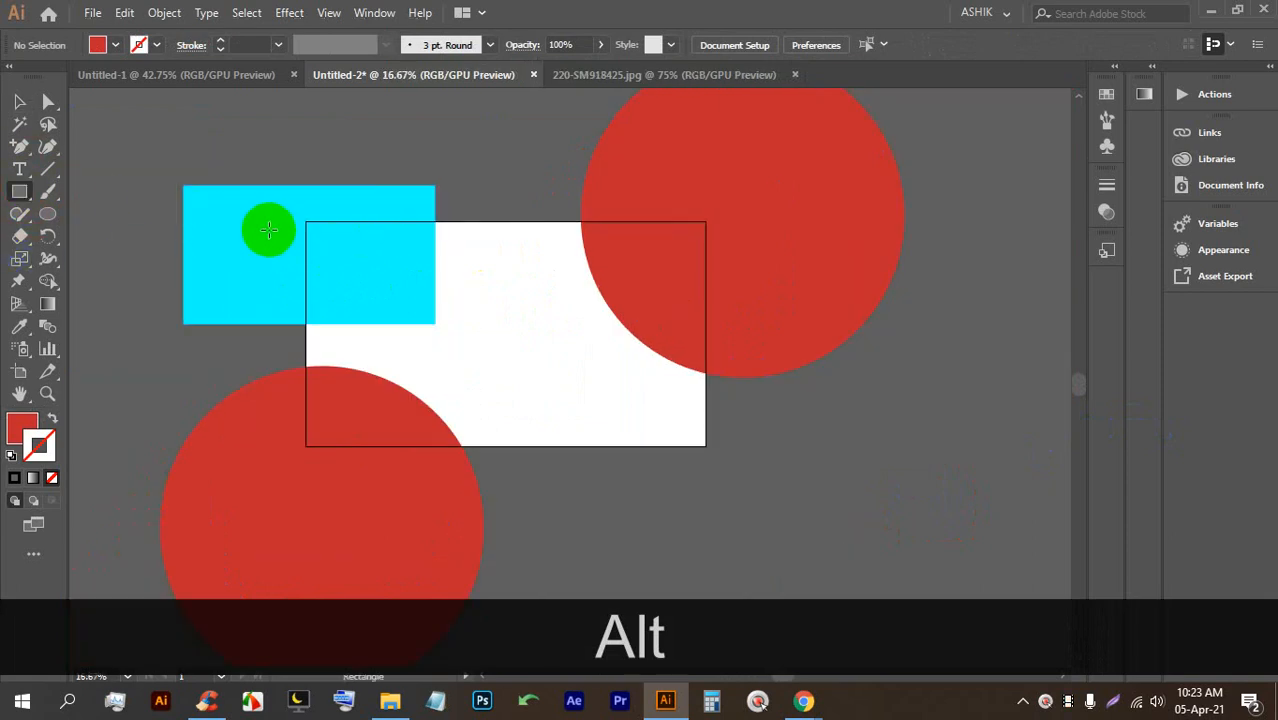
{"action": "left_click_drag", "start_coordinate": [306, 222], "coordinate": [696, 427]}
Step: Select all objects and make a clipping mask with the new artboard-sized rectangle
{"action": "left_click", "coordinate": [14, 101]}
{"action": "left_click", "coordinate": [765, 442]}
{"action": "key", "text": "ctrl+a"}
{"action": "key", "text": "ctrl+7"}
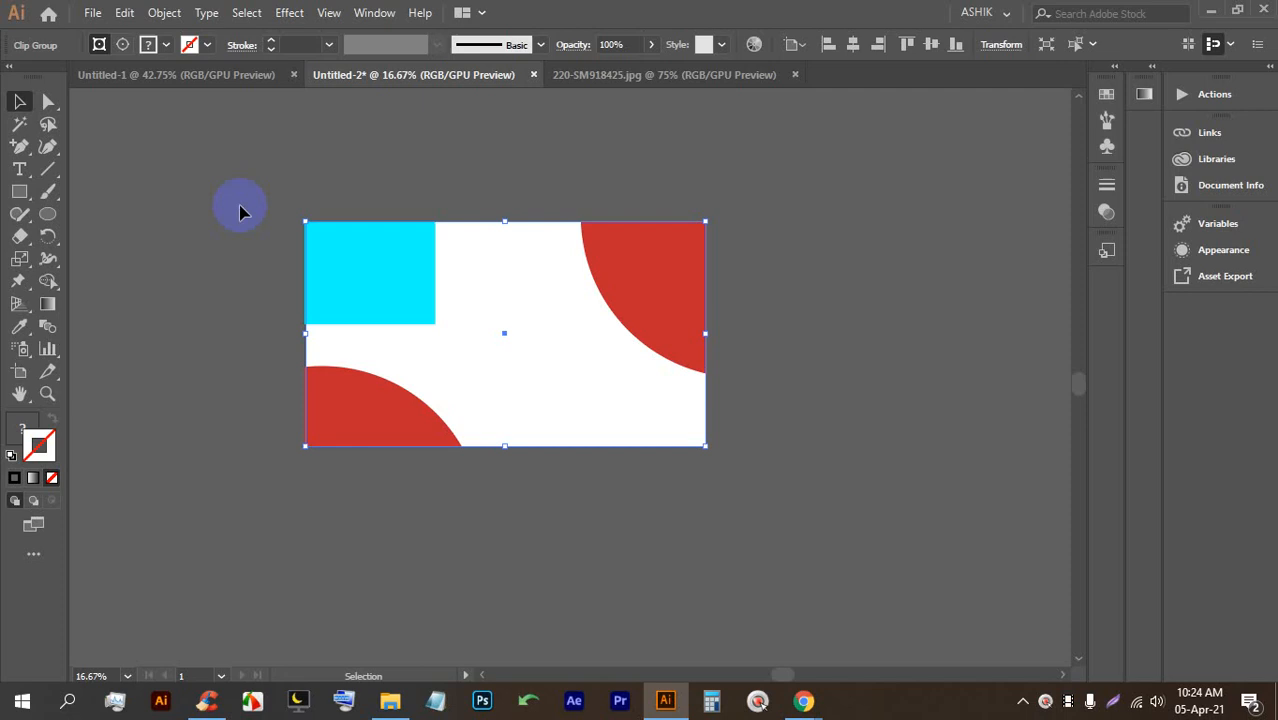
{"action": "scroll", "coordinate": [428, 224], "scroll_direction": "down", "scroll_amount": 3}
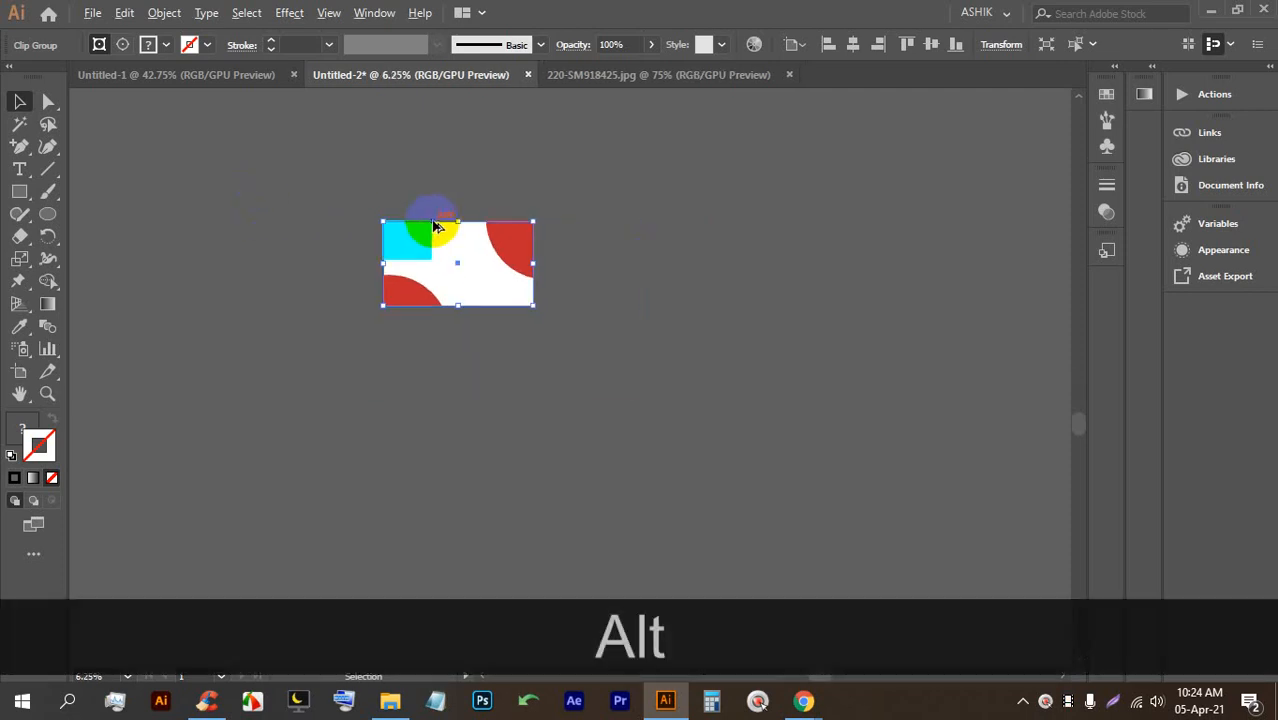
{"action": "scroll", "coordinate": [320, 195], "scroll_direction": "up", "scroll_amount": 4}
{"action": "scroll", "coordinate": [410, 205], "scroll_direction": "down", "scroll_amount": 3}
{"action": "left_click", "coordinate": [776, 428]}
{"action": "left_click", "coordinate": [437, 240]}
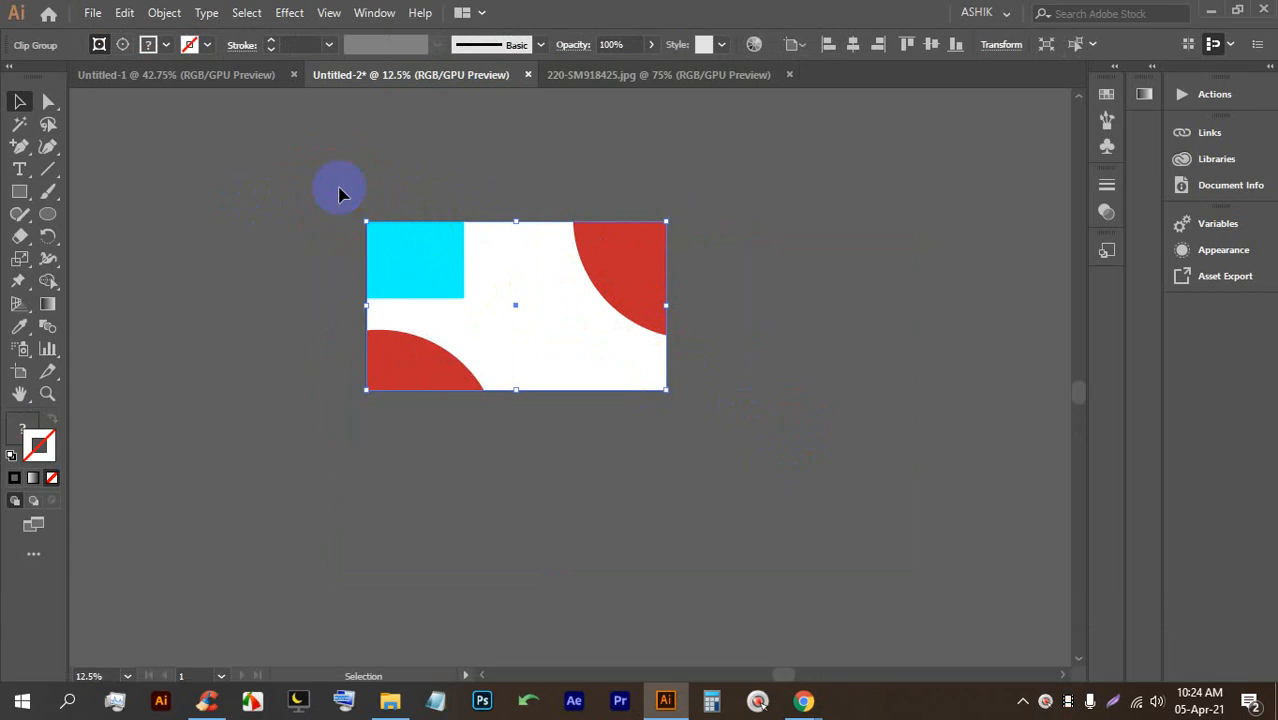
Step: Check the class meeting in the Google Meet window and return to the clip group in Illustrator
{"action": "mouse_move", "coordinate": [803, 700]}
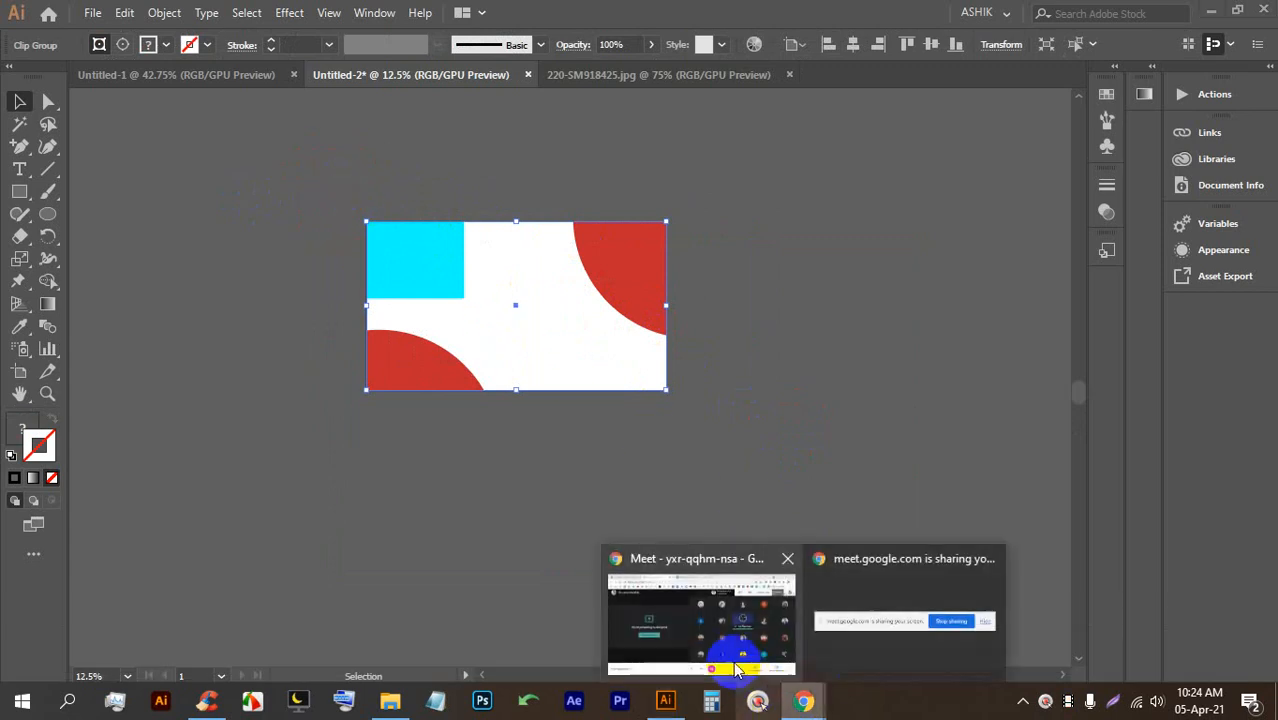
{"action": "left_click", "coordinate": [692, 628]}
{"action": "left_click", "coordinate": [666, 700]}
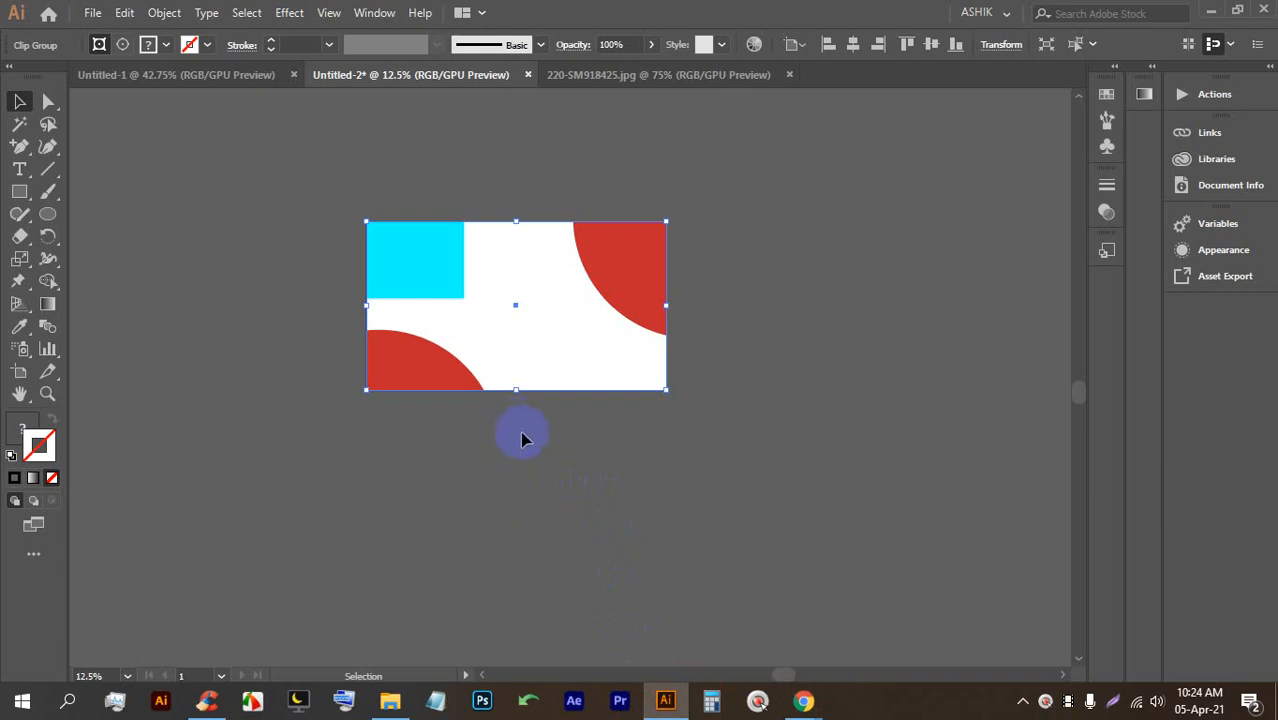
{"action": "left_click", "coordinate": [588, 257]}
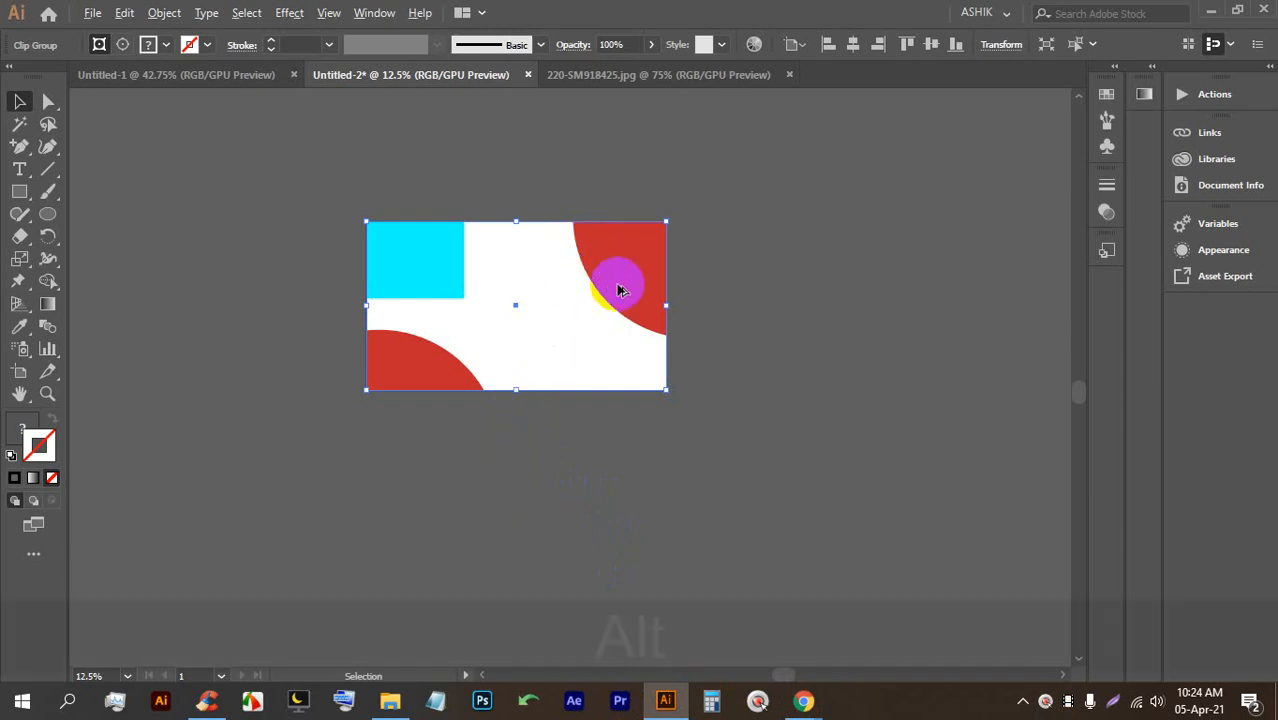
Step: Place the photo of the group of backpackers from the Image folder beside the artboard's right edge
{"action": "scroll", "coordinate": [600, 262], "scroll_direction": "up", "scroll_amount": 1}
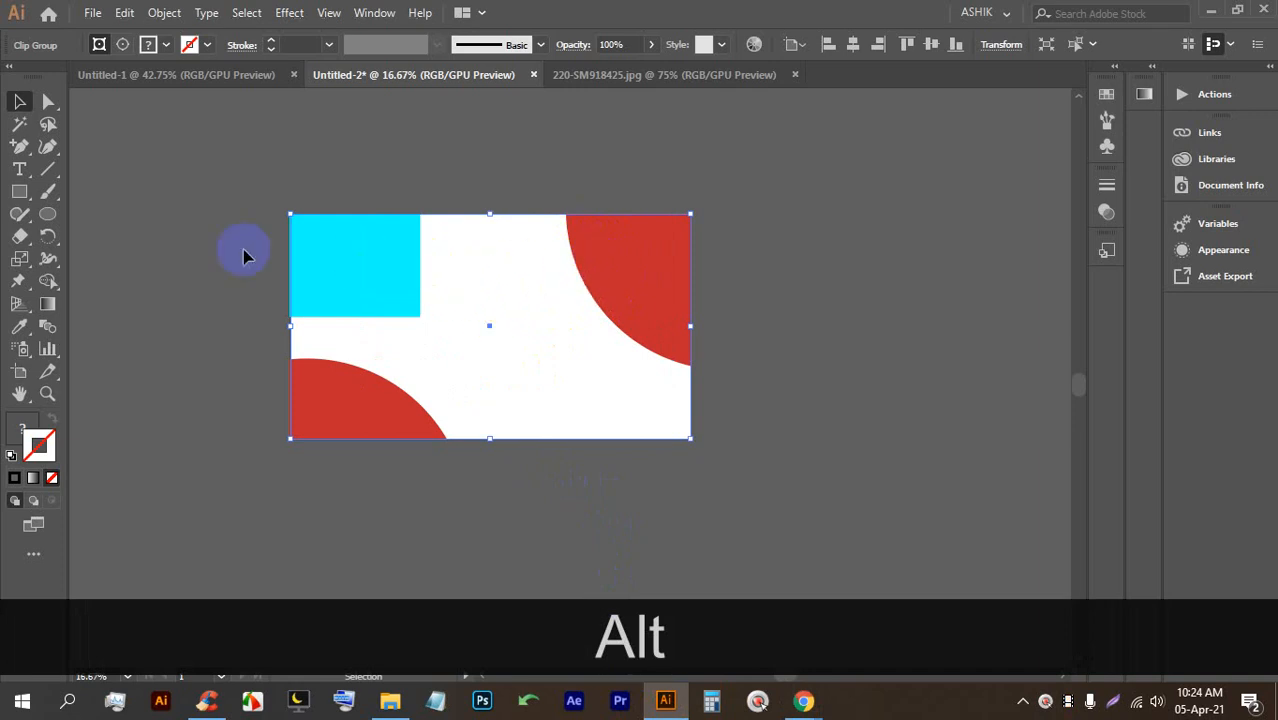
{"action": "left_click", "coordinate": [92, 12]}
{"action": "left_click", "coordinate": [128, 315]}
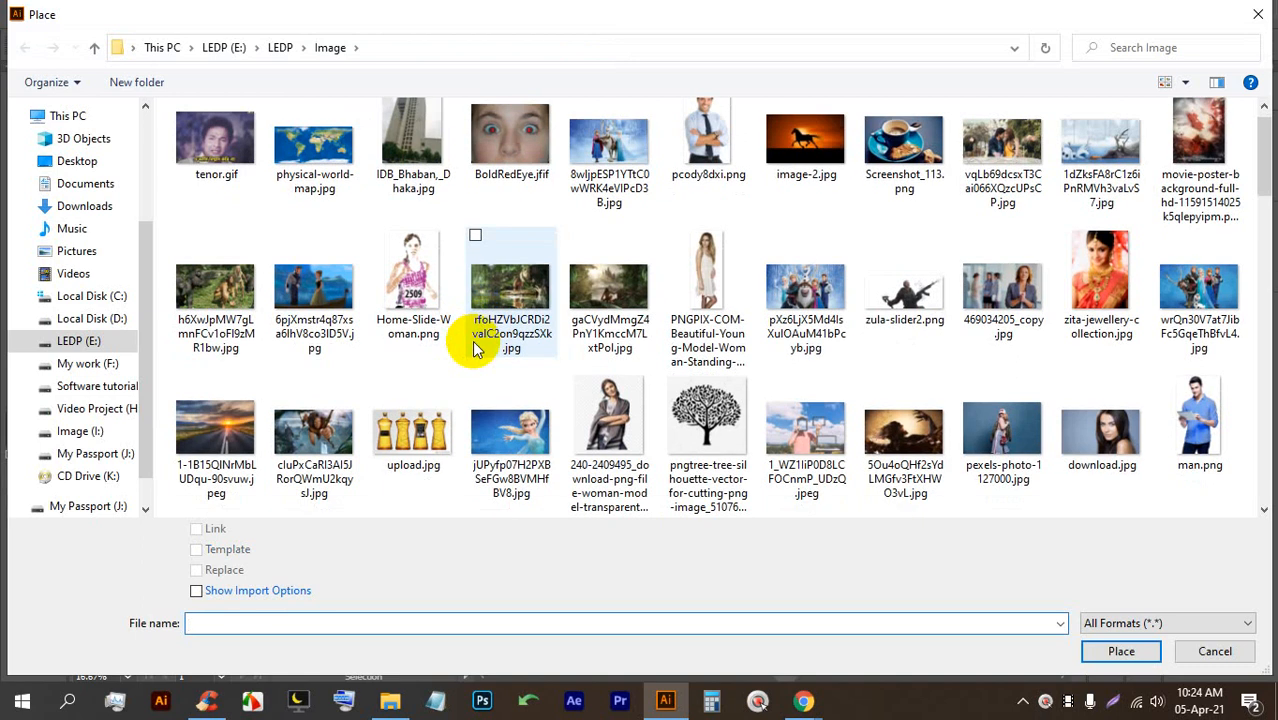
{"action": "scroll", "coordinate": [1110, 298], "scroll_direction": "down", "scroll_amount": 2}
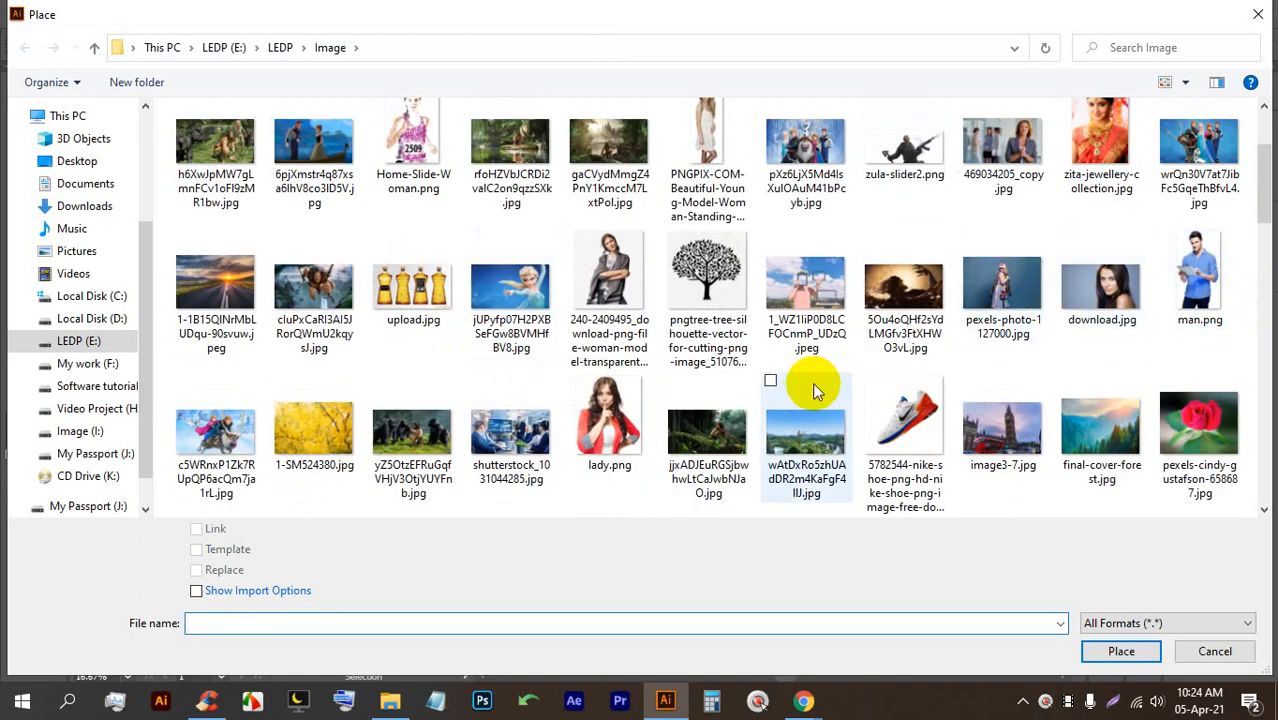
{"action": "scroll", "coordinate": [736, 414], "scroll_direction": "down", "scroll_amount": 2}
{"action": "scroll", "coordinate": [476, 428], "scroll_direction": "down", "scroll_amount": 2}
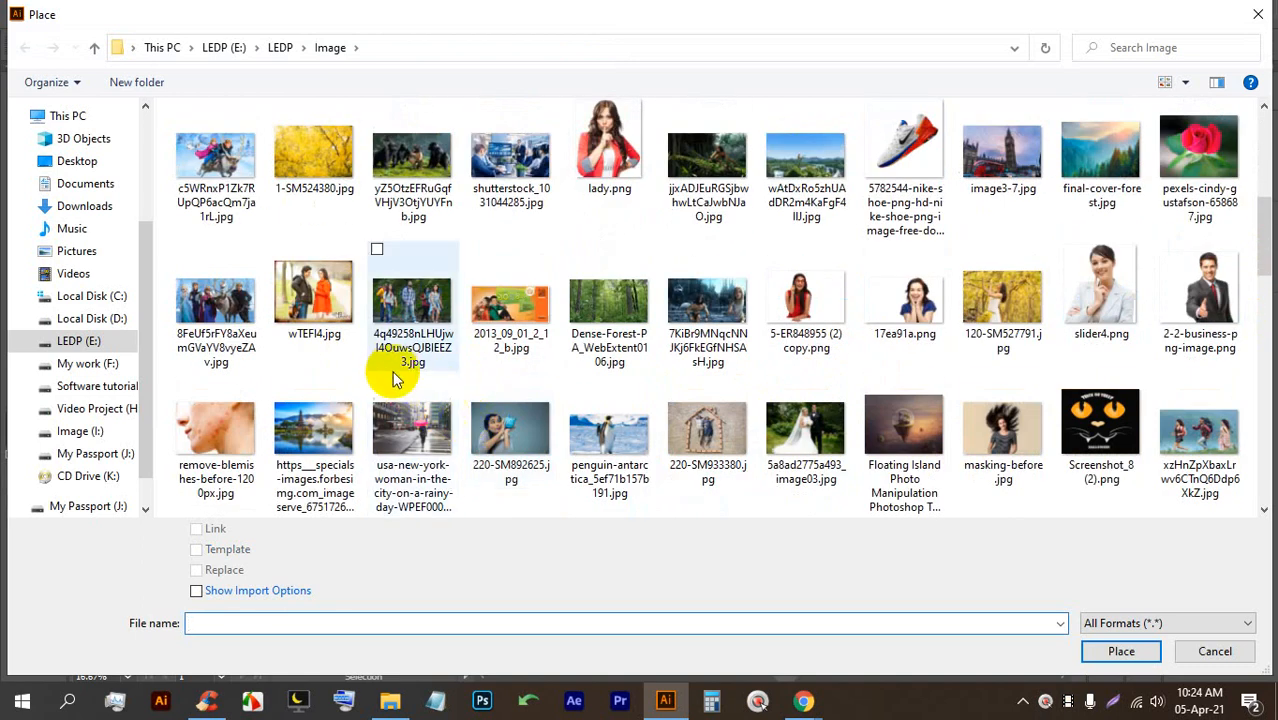
{"action": "double_click", "coordinate": [394, 318]}
{"action": "left_click", "coordinate": [812, 174]}
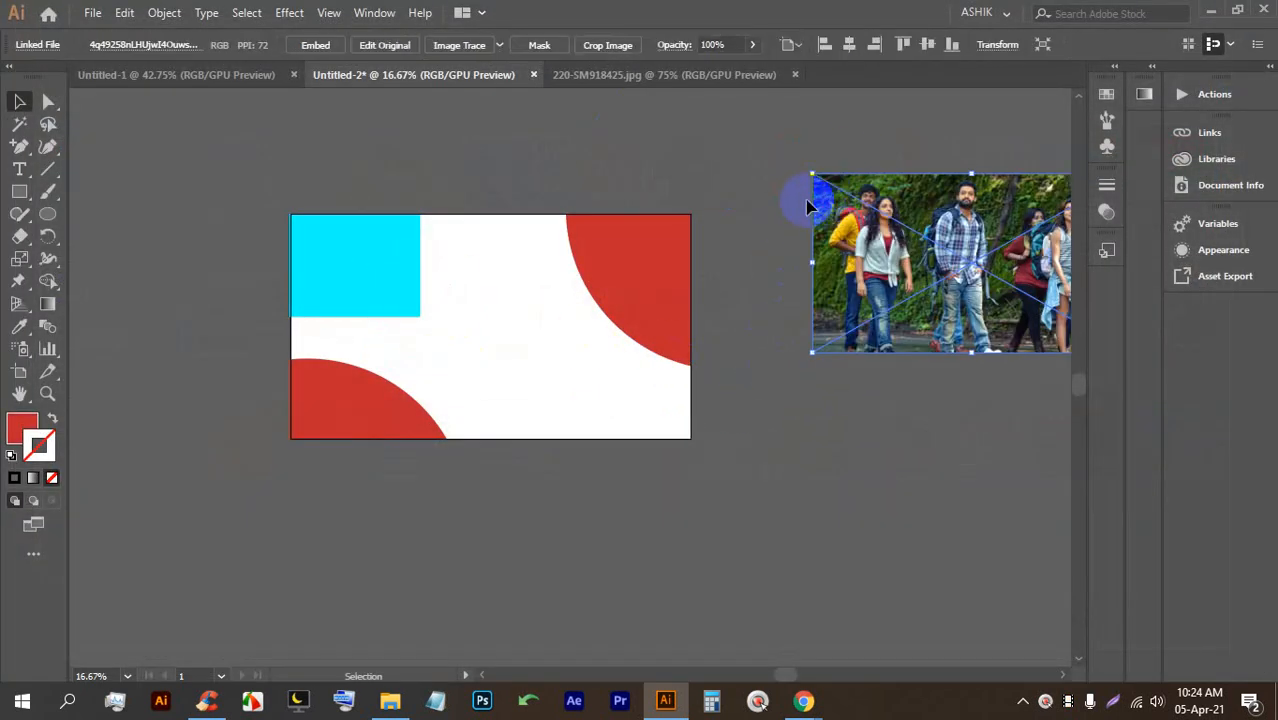
Step: Embed the linked photo of the backpackers in the document
{"action": "scroll", "coordinate": [827, 188], "scroll_direction": "down", "scroll_amount": 1}
{"action": "scroll", "coordinate": [827, 200], "scroll_direction": "up", "scroll_amount": 2}
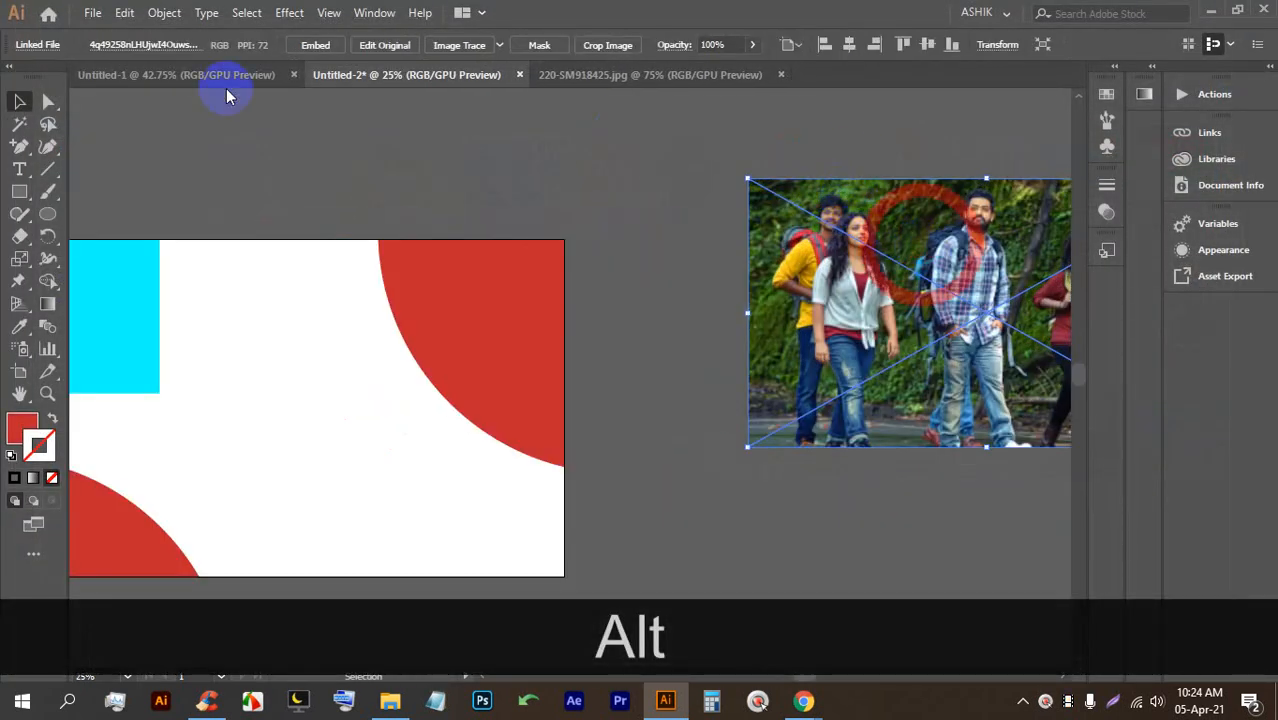
{"action": "left_click", "coordinate": [290, 47]}
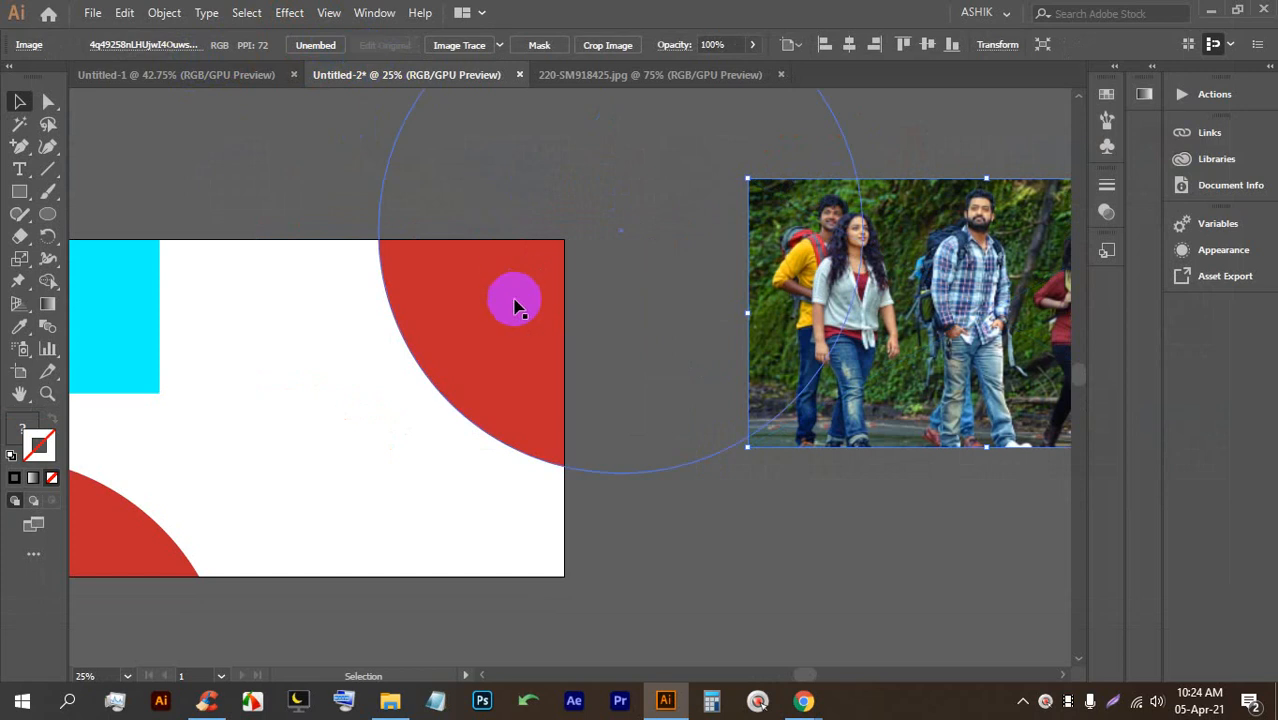
Step: Release the artboard-sized clipping mask to free the cyan rectangle and both red circles, and deselect everything
{"action": "scroll", "coordinate": [560, 275], "scroll_direction": "down", "scroll_amount": 1}
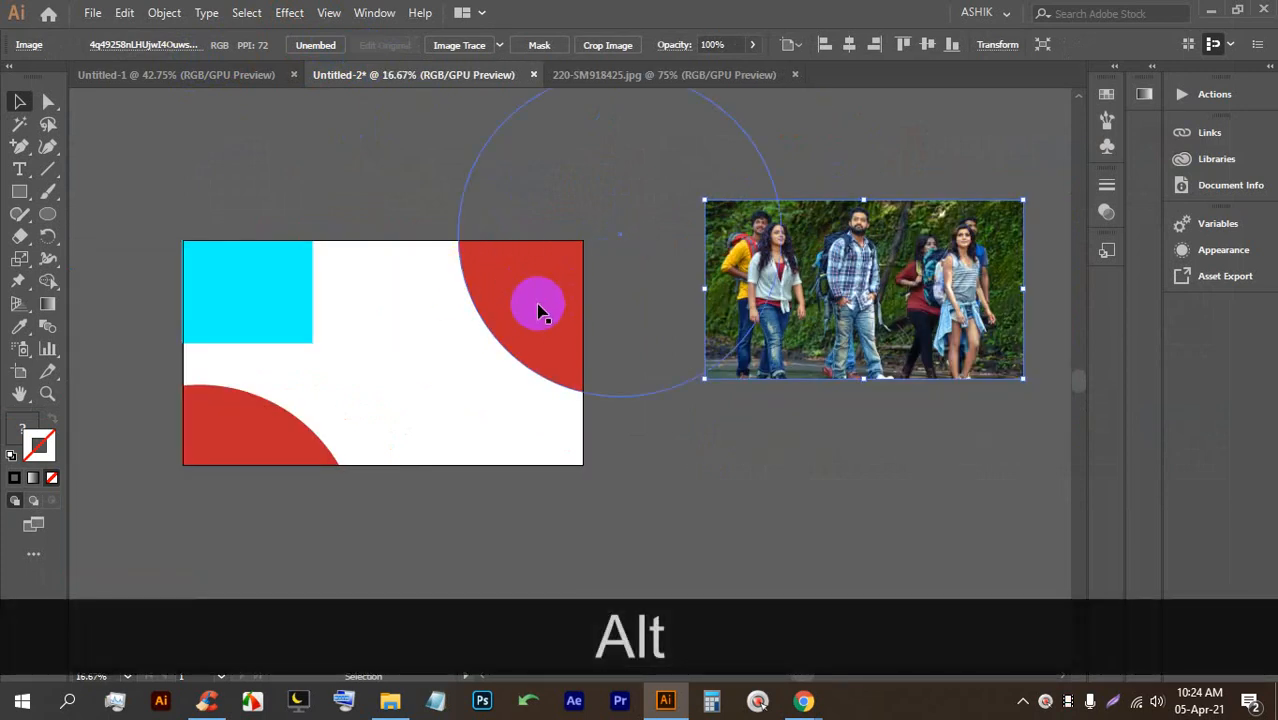
{"action": "scroll", "coordinate": [505, 285], "scroll_direction": "up", "scroll_amount": 2}
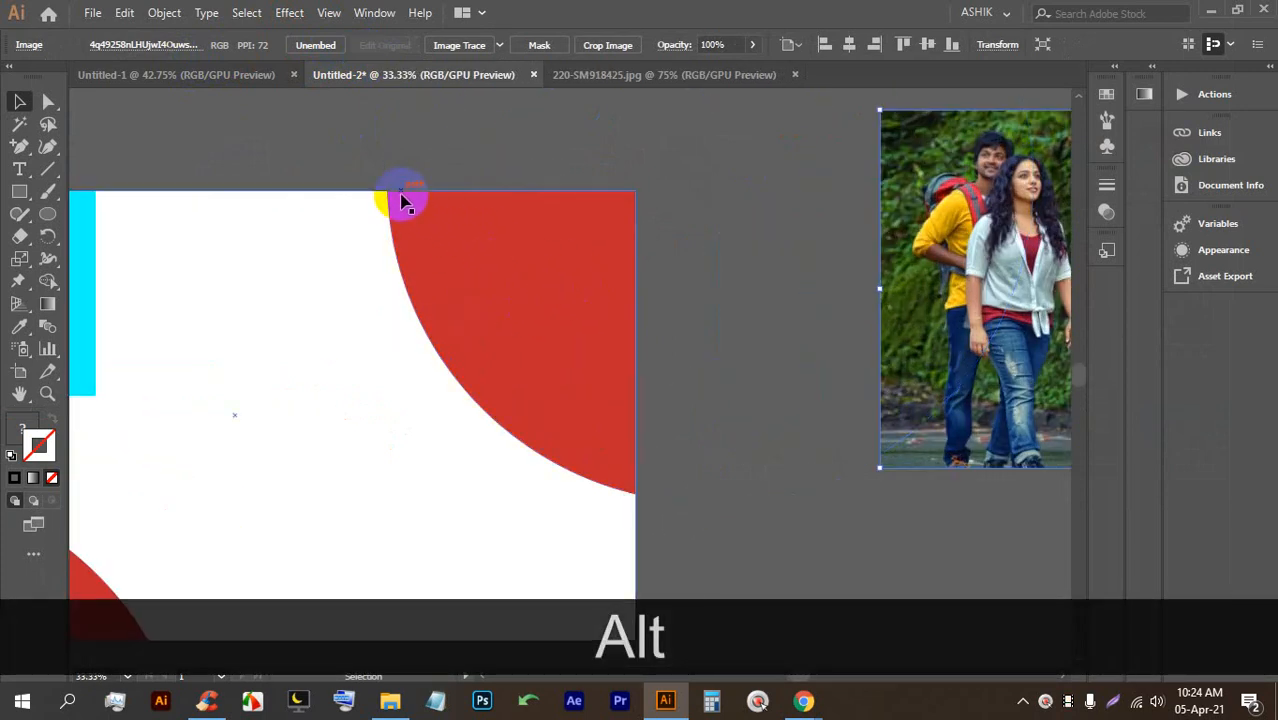
{"action": "scroll", "coordinate": [496, 308], "scroll_direction": "down", "scroll_amount": 2}
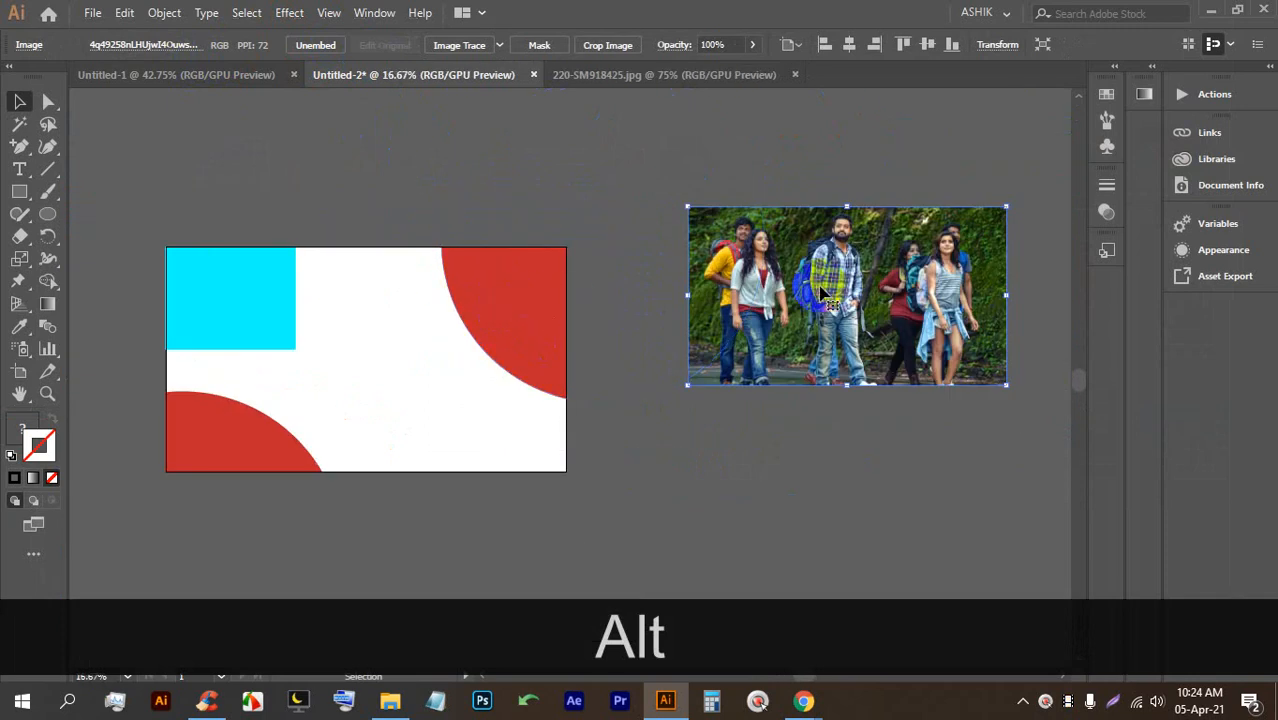
{"action": "left_click", "coordinate": [456, 318]}
{"action": "right_click", "coordinate": [490, 290]}
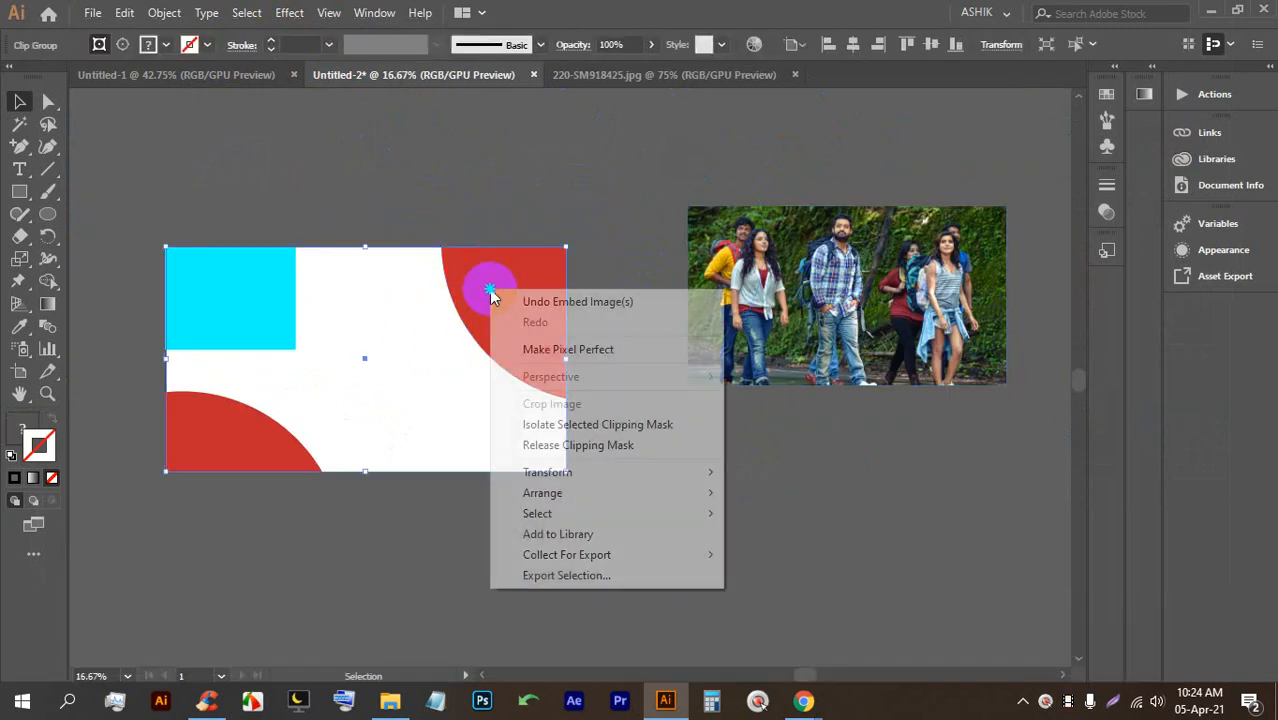
{"action": "left_click", "coordinate": [540, 445]}
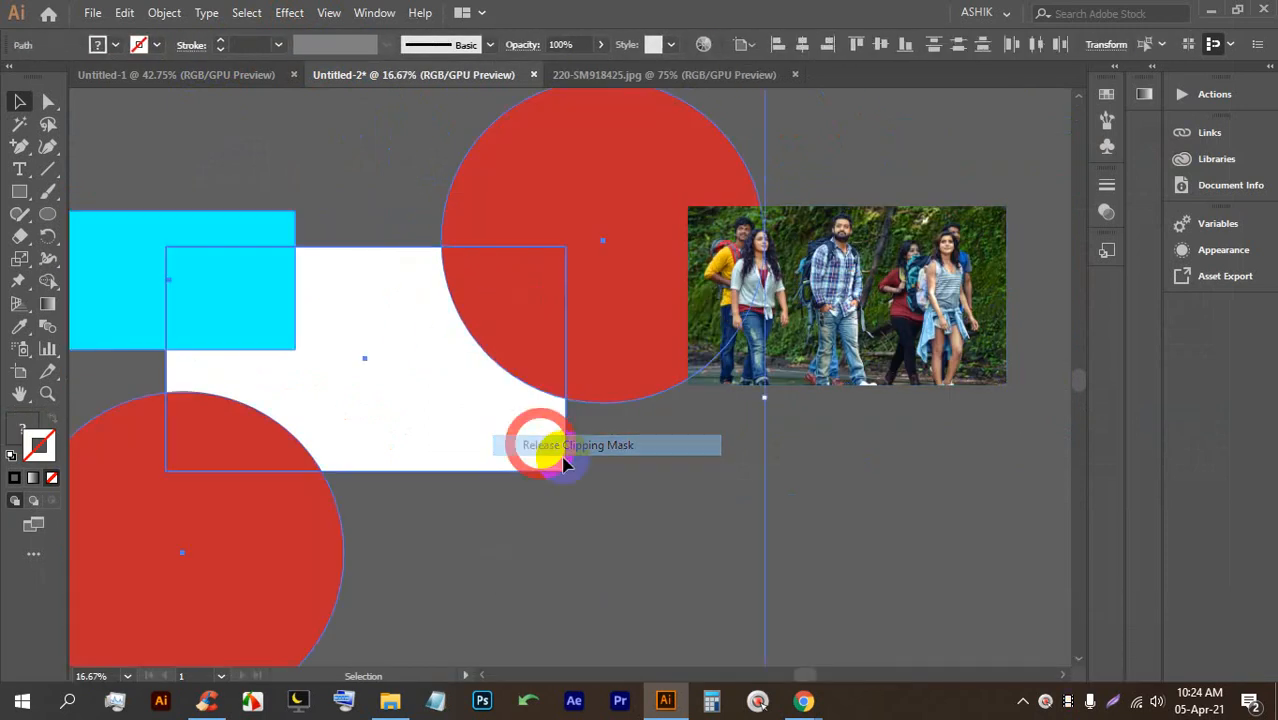
{"action": "left_click", "coordinate": [958, 576]}
Step: Move the backpackers photo over the upper-right red circle and send it backward until it lies behind the circle
{"action": "left_click_drag", "start_coordinate": [905, 292], "coordinate": [688, 275]}
{"action": "scroll", "coordinate": [640, 290], "scroll_direction": "up", "scroll_amount": 1}
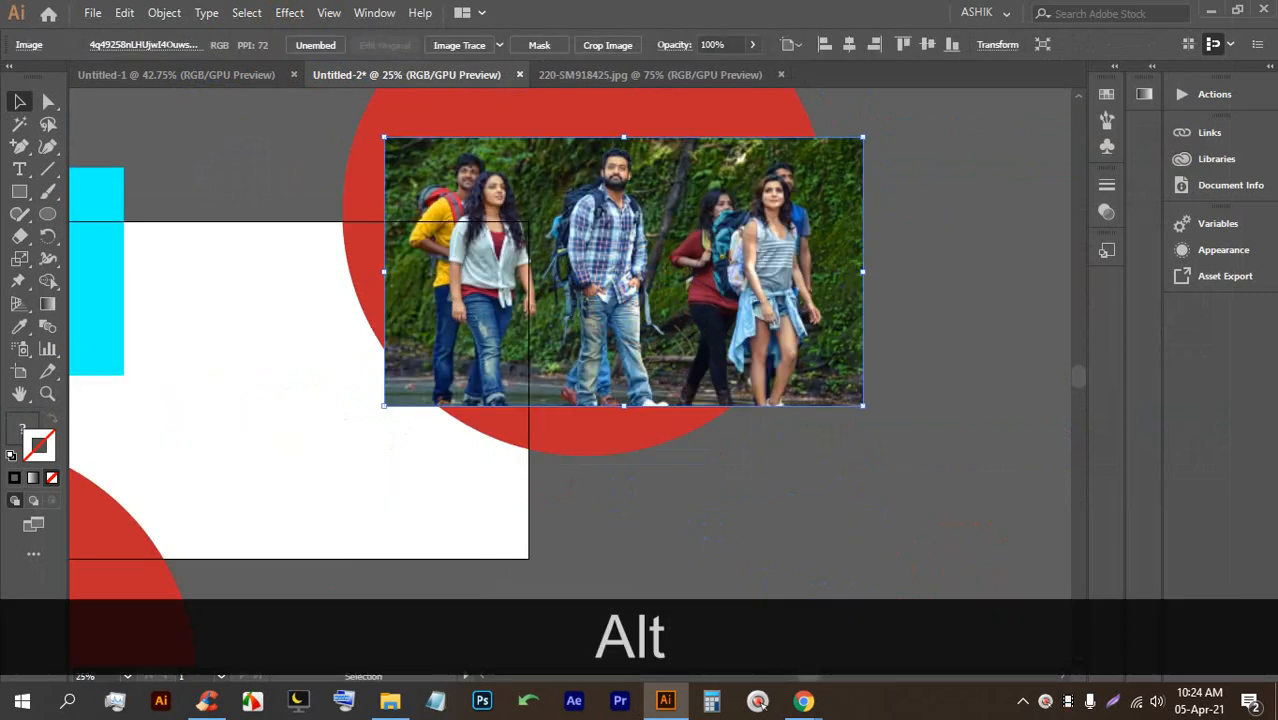
{"action": "key", "text": "ctrl+bracketleft"}
{"action": "key", "text": "ctrl+bracketleft"}
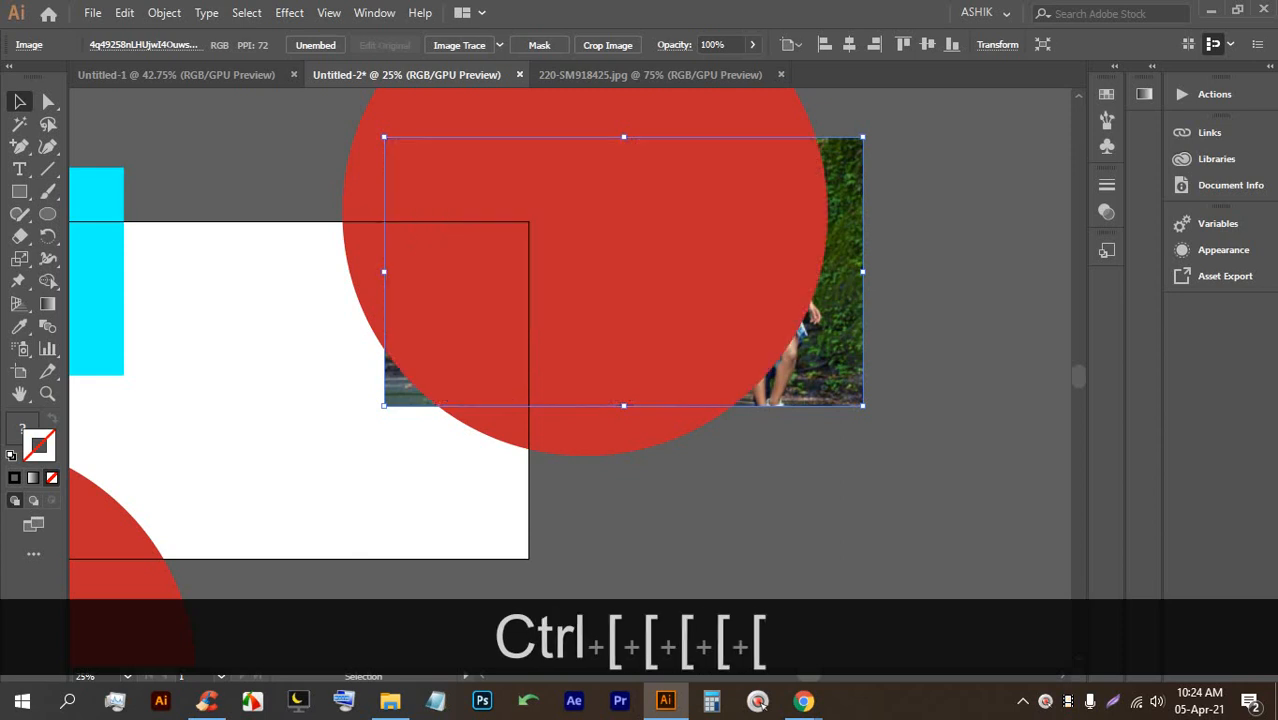
Step: Make a clipping mask from the upper-right red circle over the backpackers photo
{"action": "left_click", "coordinate": [957, 357]}
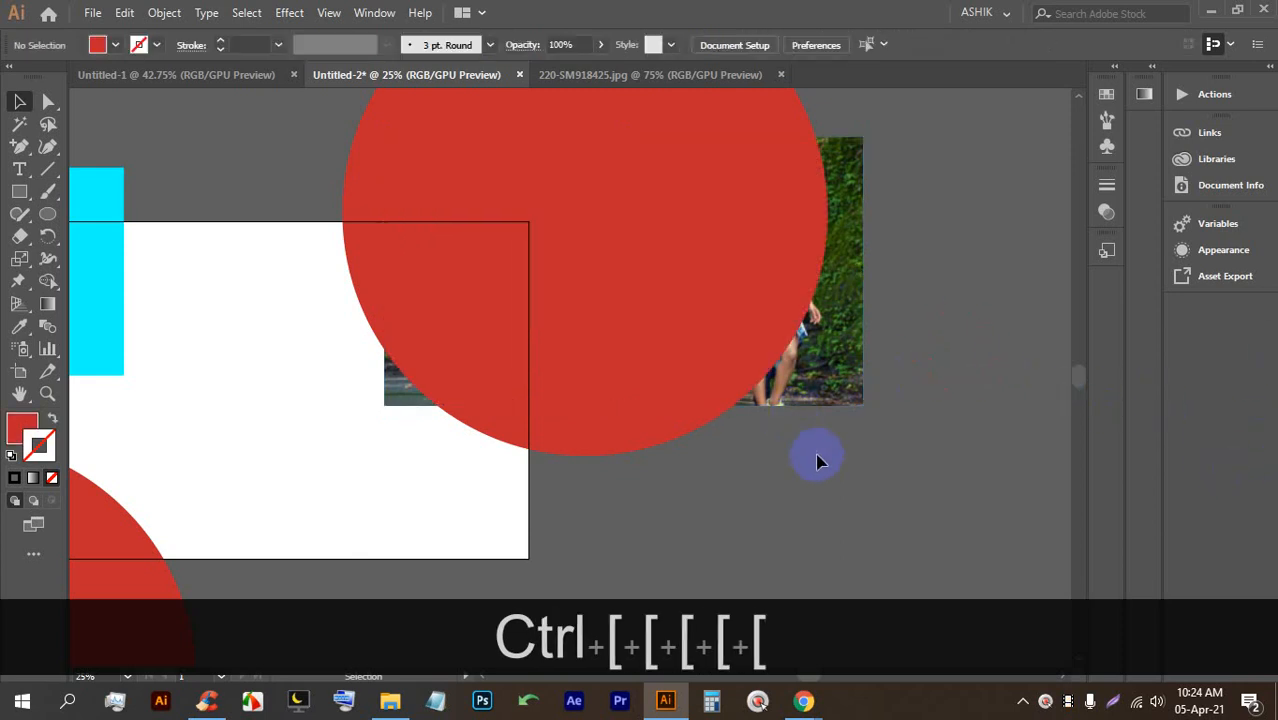
{"action": "left_click", "coordinate": [616, 331]}
{"action": "key", "text": "ctrl+7"}
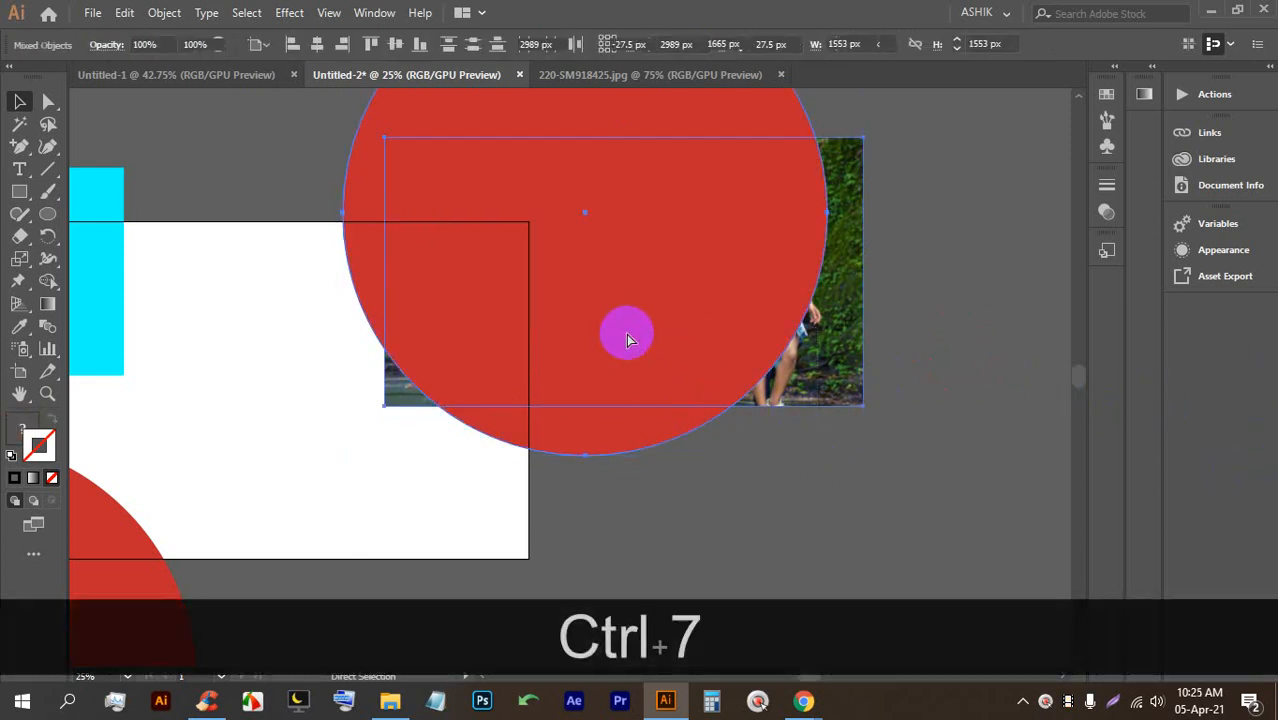
{"action": "scroll", "coordinate": [735, 413], "scroll_direction": "down", "scroll_amount": 2}
{"action": "scroll", "coordinate": [777, 482], "scroll_direction": "up", "scroll_amount": 2}
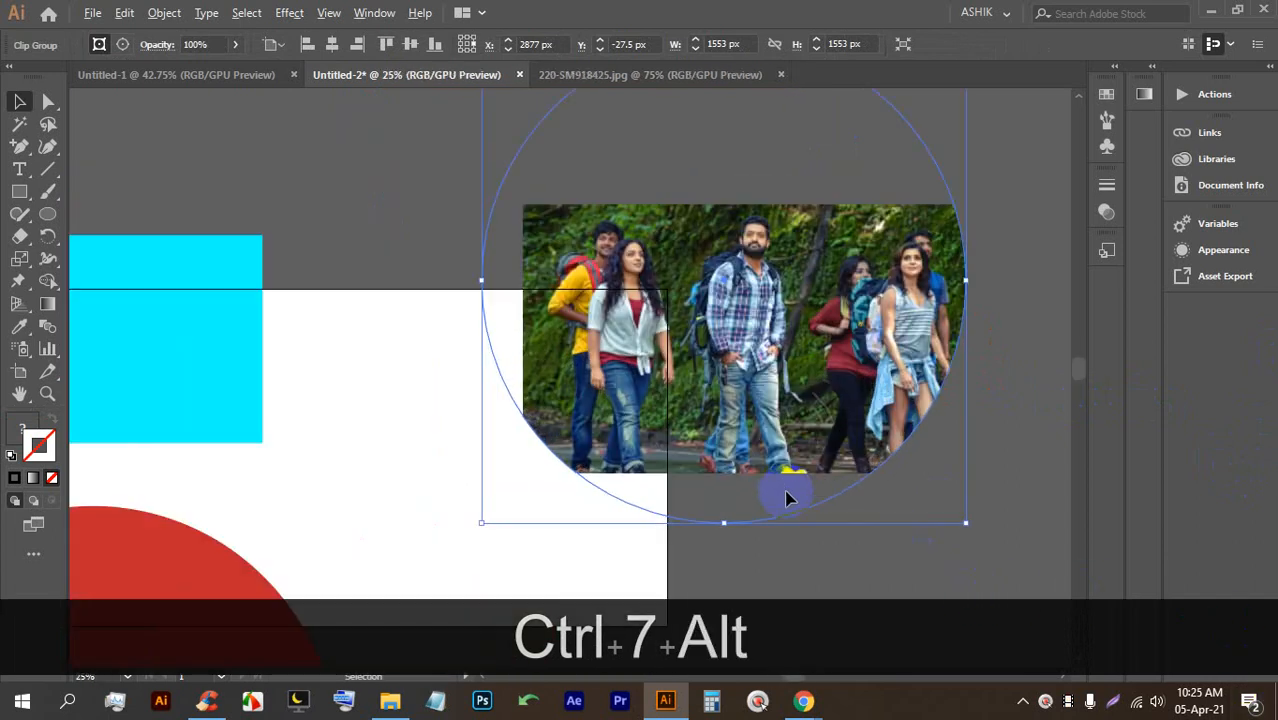
Step: Reposition and resize the backpackers photo inside the circle mask to fill the artboard's upper-right corner, and exit isolation mode
{"action": "double_click", "coordinate": [697, 355]}
{"action": "mouse_move", "coordinate": [693, 347]}
{"action": "left_mouse_down"}
{"action": "mouse_move", "coordinate": [591, 414]}
{"action": "mouse_move", "coordinate": [655, 378]}
{"action": "mouse_move", "coordinate": [645, 370]}
{"action": "mouse_move", "coordinate": [697, 372]}
{"action": "left_mouse_up"}
{"action": "left_click_drag", "start_coordinate": [744, 556], "coordinate": [681, 521]}
{"action": "left_click_drag", "start_coordinate": [611, 449], "coordinate": [658, 437]}
{"action": "double_click", "coordinate": [970, 431]}
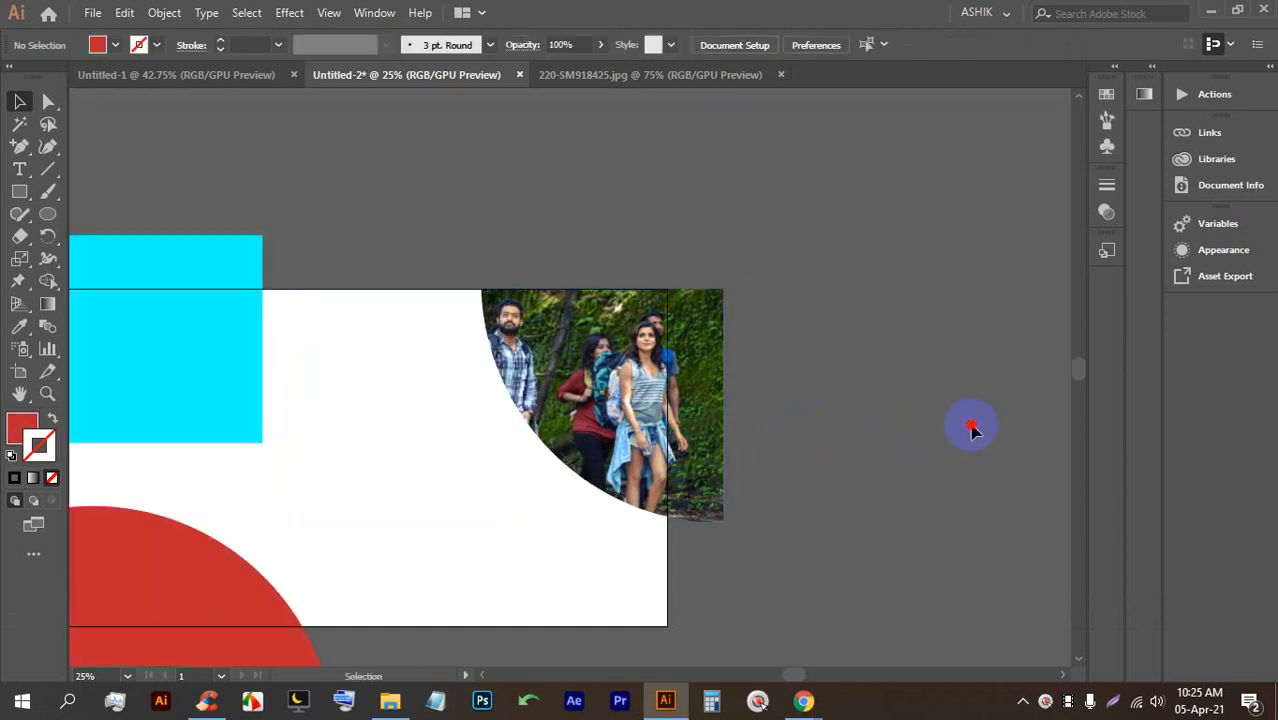
Step: Draw a rectangle about 1936 × 1080 px over the whole artboard, on top of the artwork
{"action": "scroll", "coordinate": [884, 465], "scroll_direction": "down", "scroll_amount": 2}
{"action": "left_click_drag", "start_coordinate": [853, 492], "coordinate": [776, 410]}
{"action": "scroll", "coordinate": [736, 400], "scroll_direction": "up", "scroll_amount": 1}
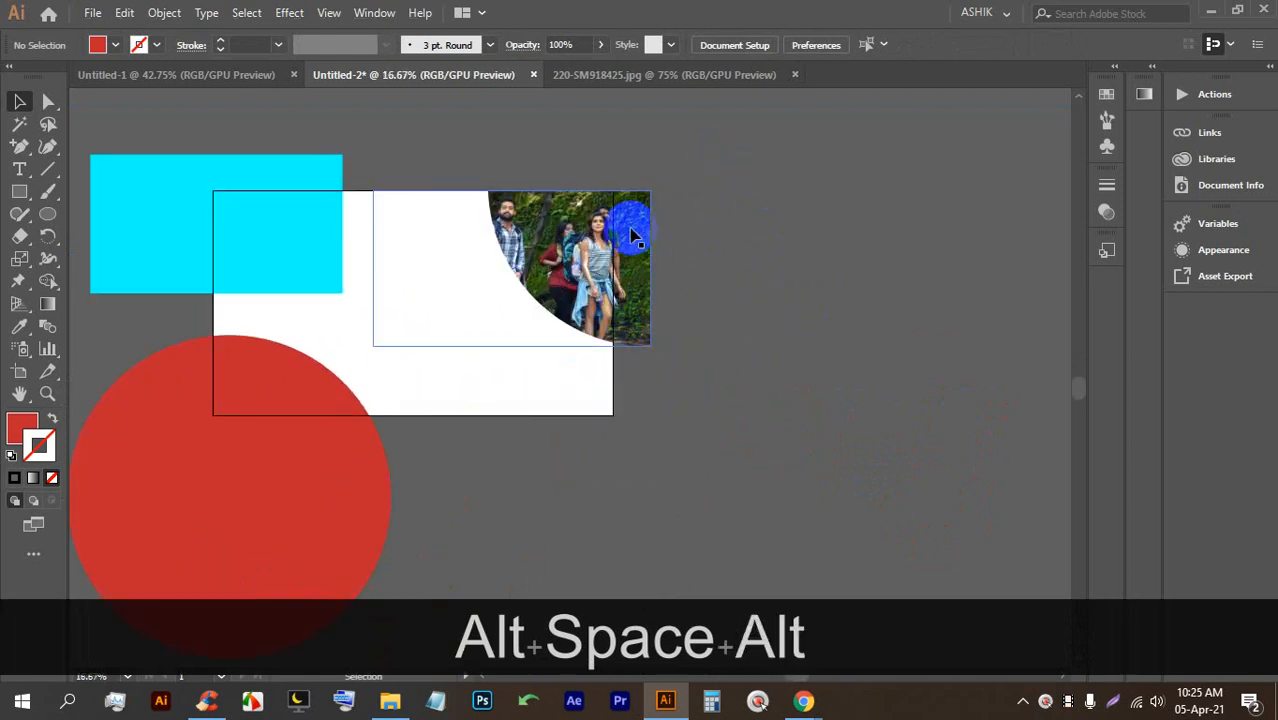
{"action": "scroll", "coordinate": [560, 215], "scroll_direction": "up", "scroll_amount": 2}
{"action": "scroll", "coordinate": [691, 287], "scroll_direction": "down", "scroll_amount": 2}
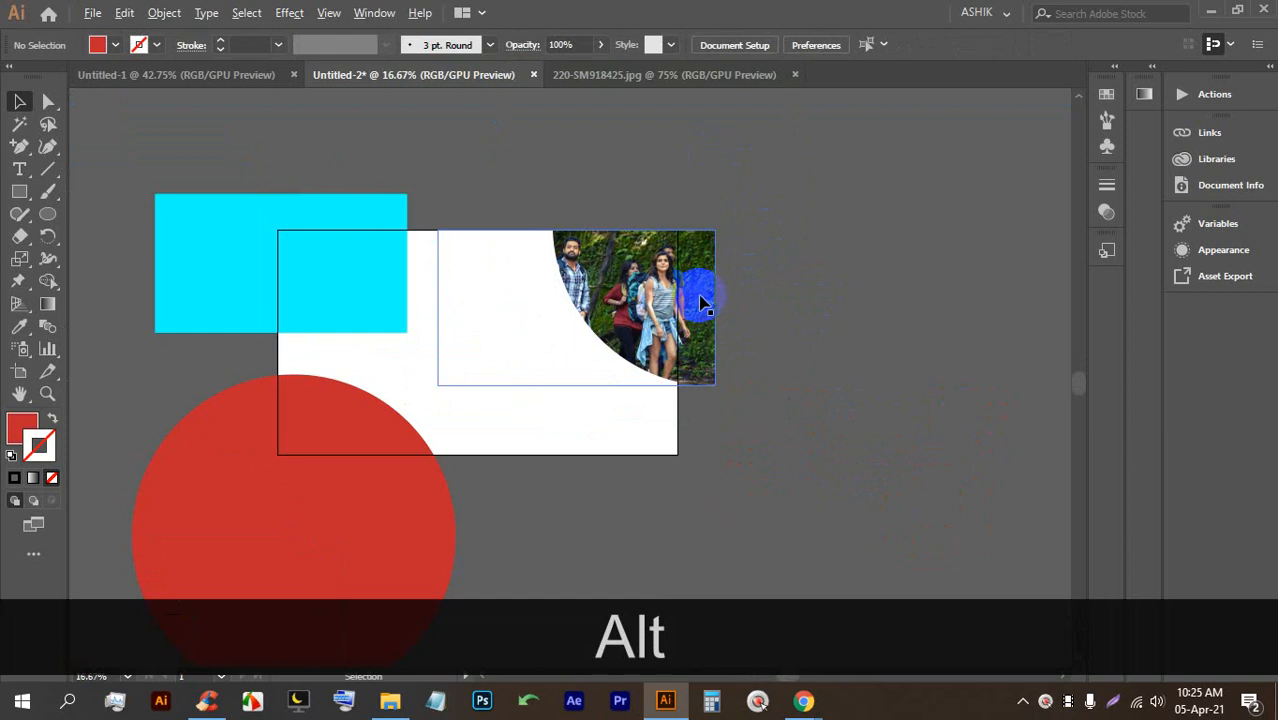
{"action": "scroll", "coordinate": [590, 296], "scroll_direction": "up", "scroll_amount": 1}
{"action": "left_click_drag", "start_coordinate": [220, 294], "coordinate": [536, 291]}
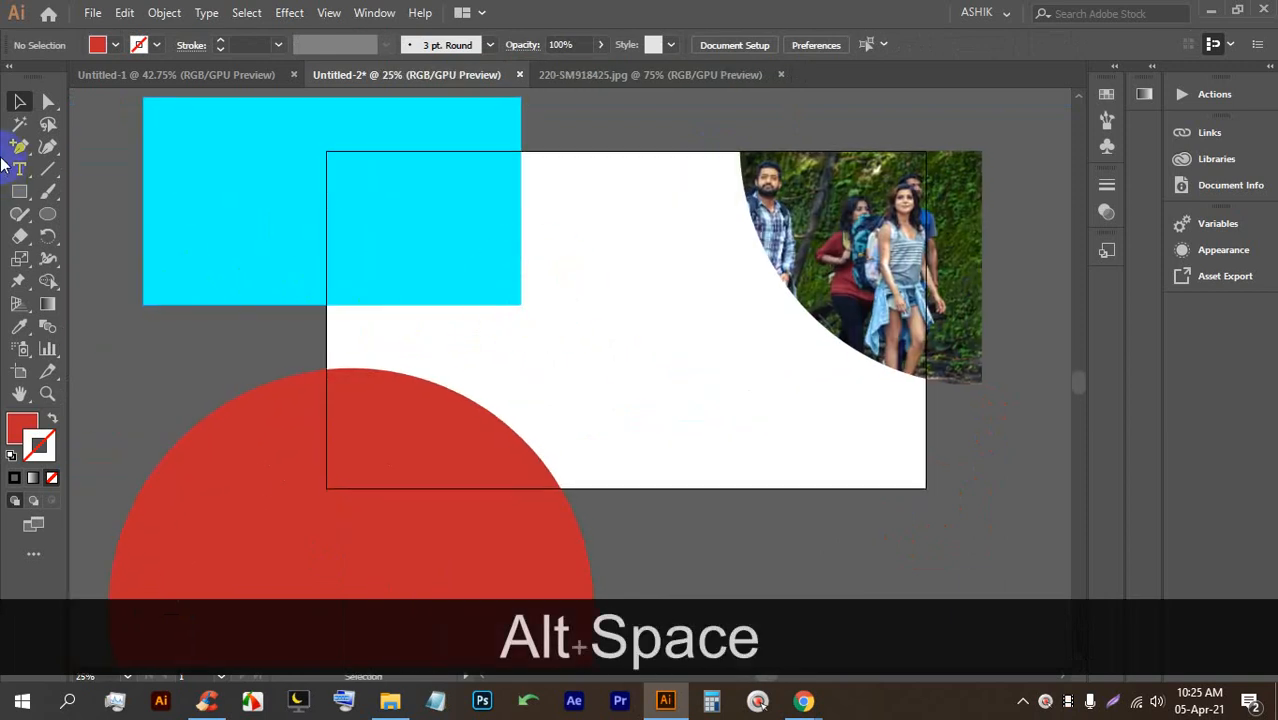
{"action": "left_click_drag", "start_coordinate": [322, 151], "coordinate": [913, 488]}
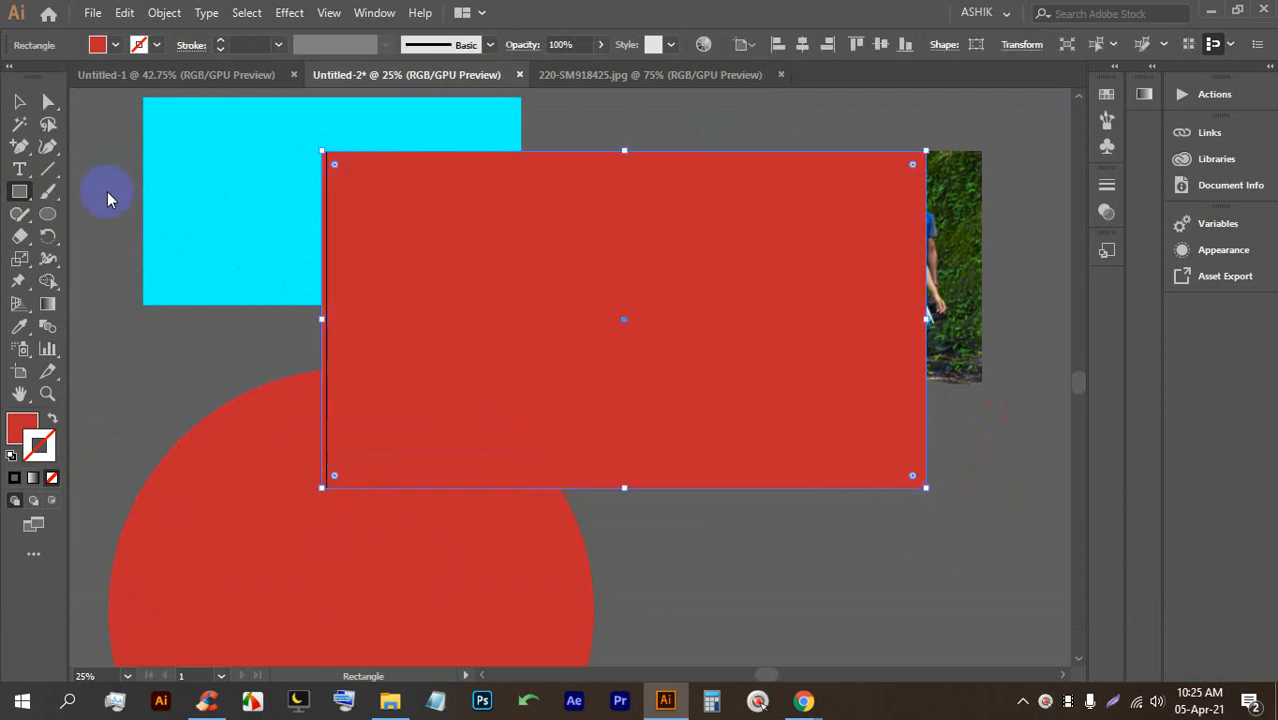
Step: Select all artwork and clip it to the artboard-sized rectangle with a clipping mask
{"action": "left_click", "coordinate": [19, 104]}
{"action": "left_click", "coordinate": [968, 508]}
{"action": "key", "text": "ctrl+a"}
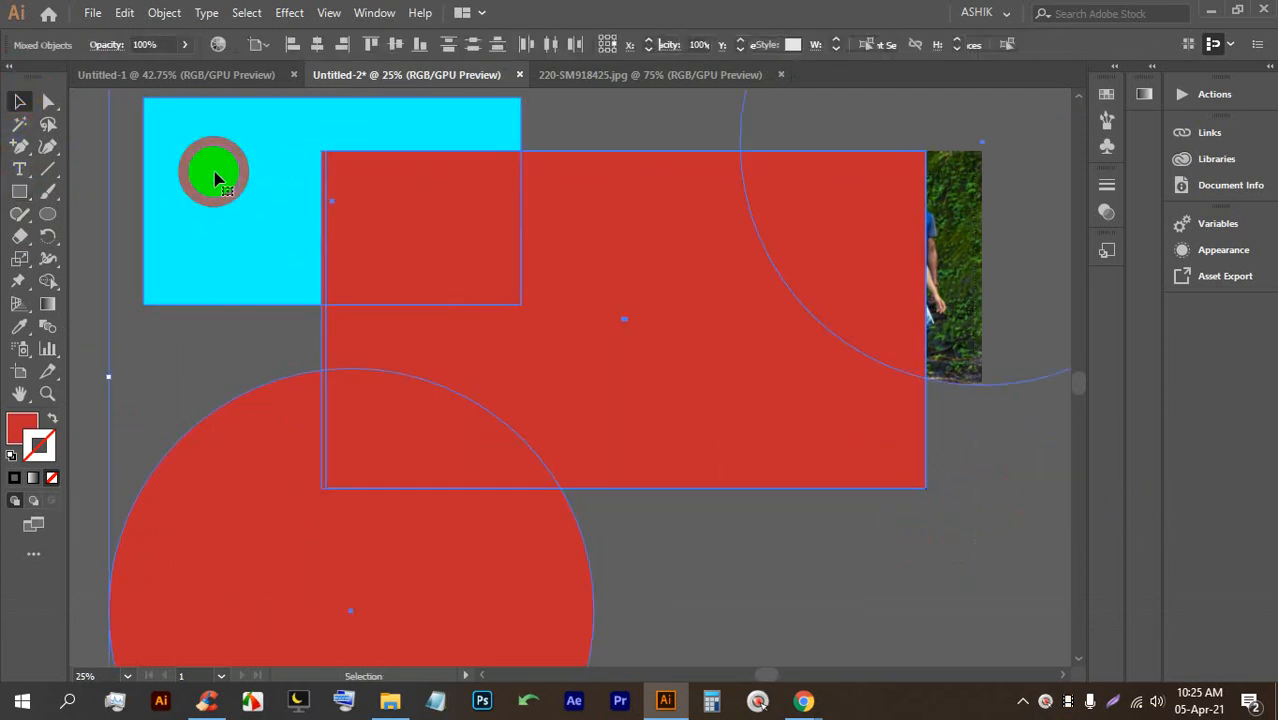
{"action": "key", "text": "ctrl+7"}
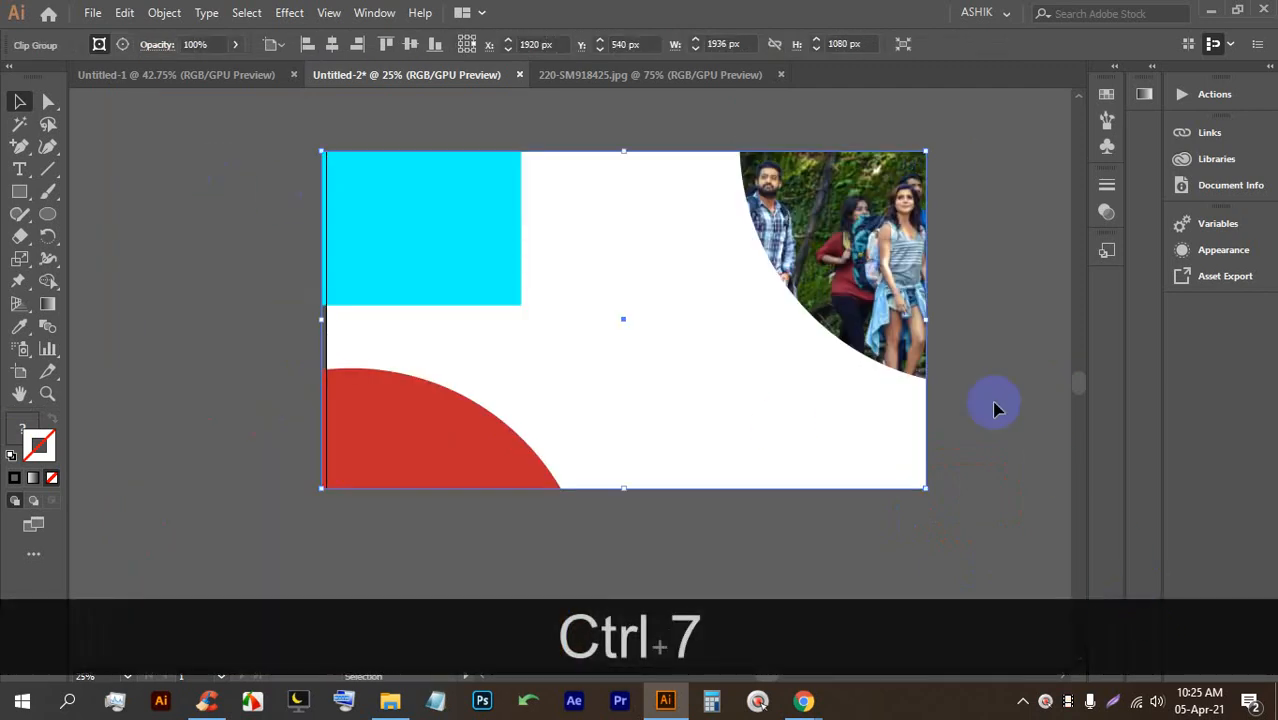
{"action": "scroll", "coordinate": [978, 155], "scroll_direction": "up", "scroll_amount": 1}
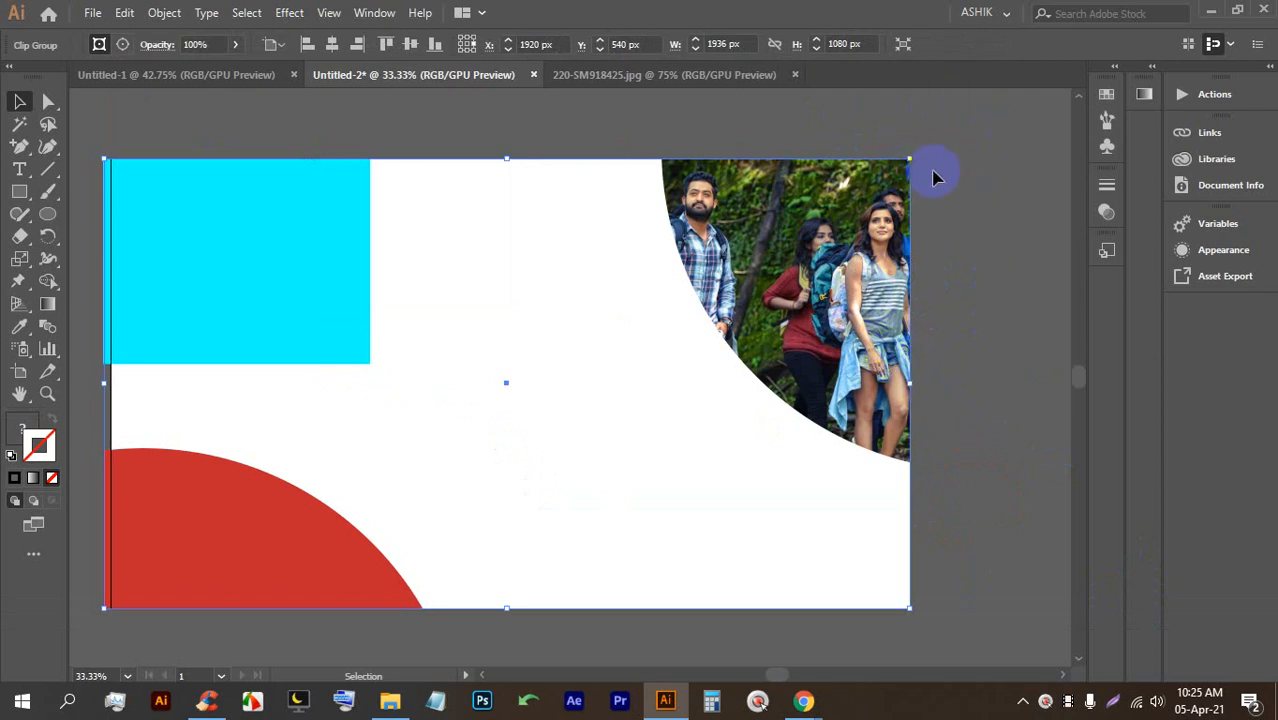
Step: Undo the artboard-sized mask, its rectangle, the photo adjustments and the circle clipping mask
{"action": "key", "text": "ctrl+alt+z"}
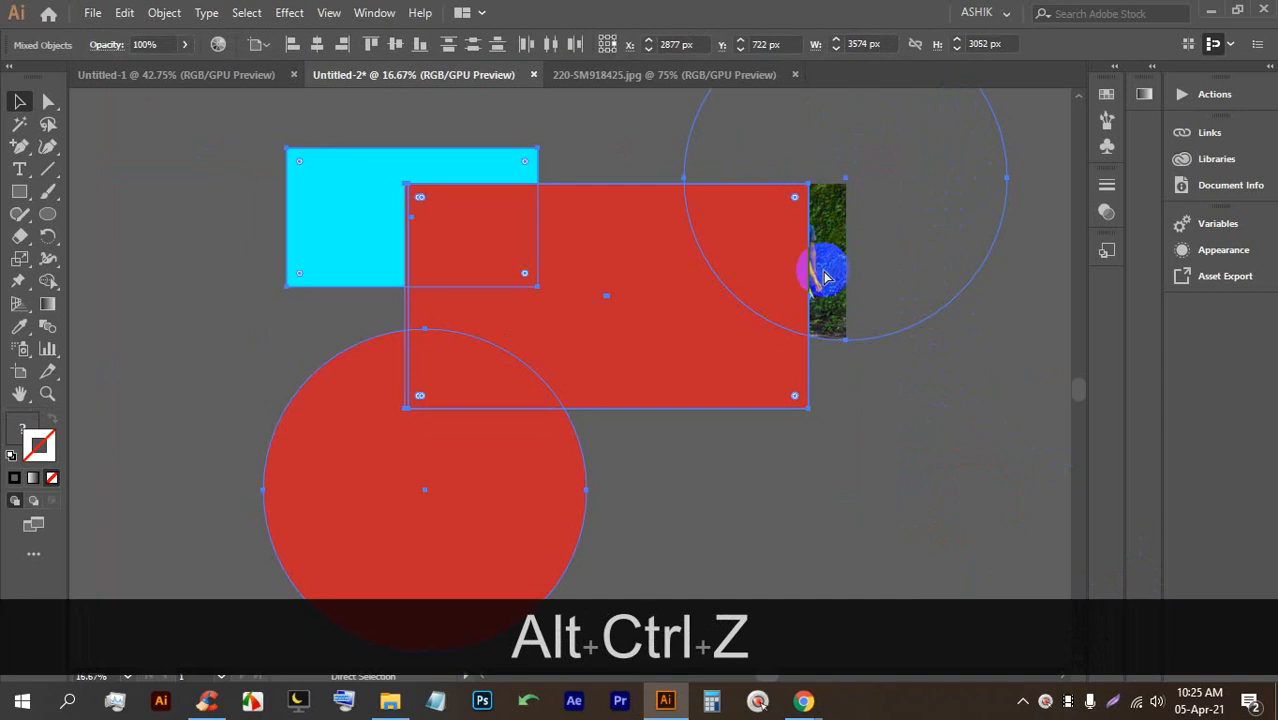
{"action": "key", "text": "ctrl+z"}
{"action": "key", "text": "ctrl+z"}
{"action": "key", "text": "ctrl+z"}
{"action": "key", "text": "ctrl+z"}
{"action": "key", "text": "ctrl+z"}
{"action": "key", "text": "ctrl+z"}
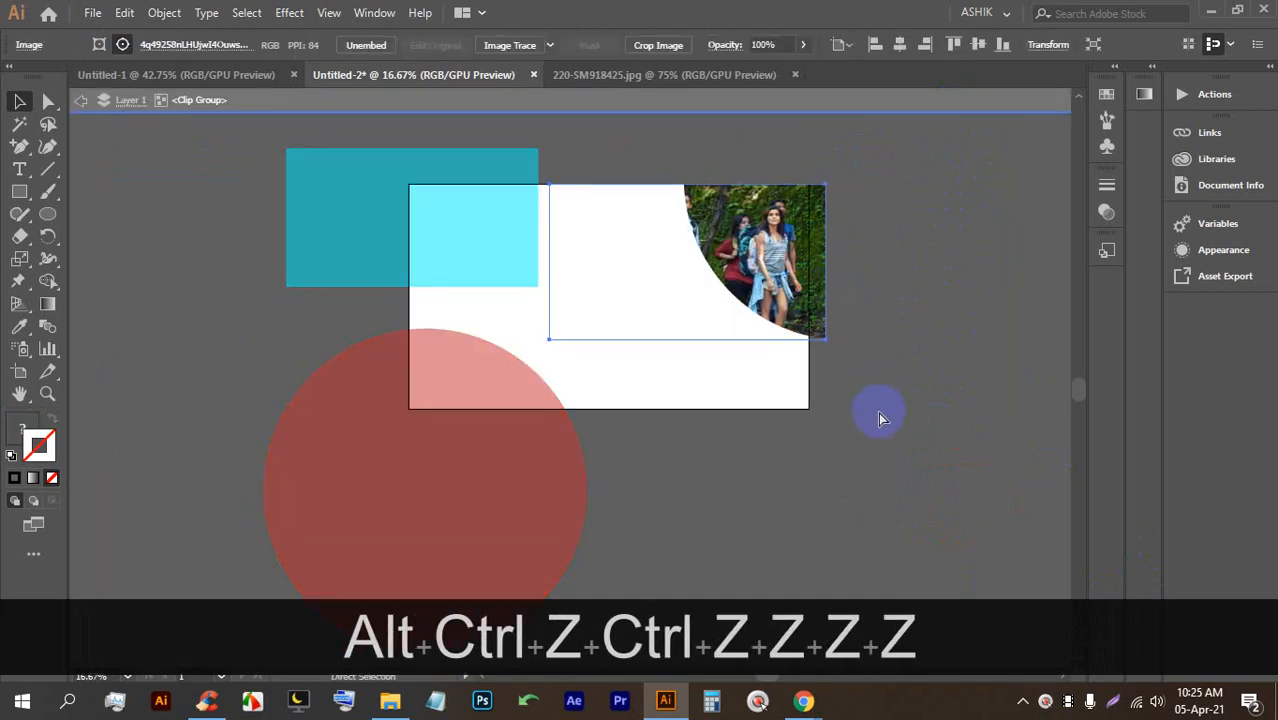
{"action": "key", "text": "ctrl+z"}
{"action": "key", "text": "ctrl+z"}
{"action": "key", "text": "ctrl+z"}
{"action": "key", "text": "ctrl+z"}
{"action": "key", "text": "ctrl+z"}
{"action": "key", "text": "ctrl+z"}
{"action": "key", "text": "ctrl+z"}
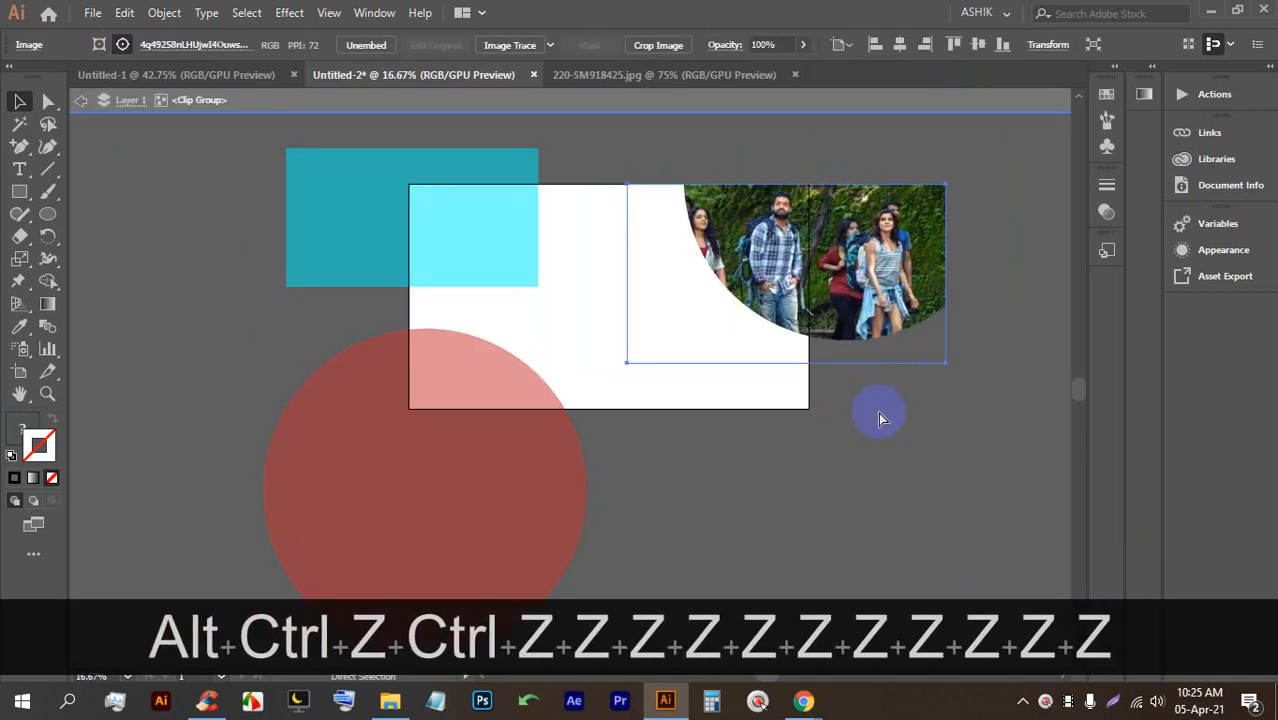
{"action": "key", "text": "space"}
{"action": "left_click_drag", "start_coordinate": [910, 400], "coordinate": [733, 457]}
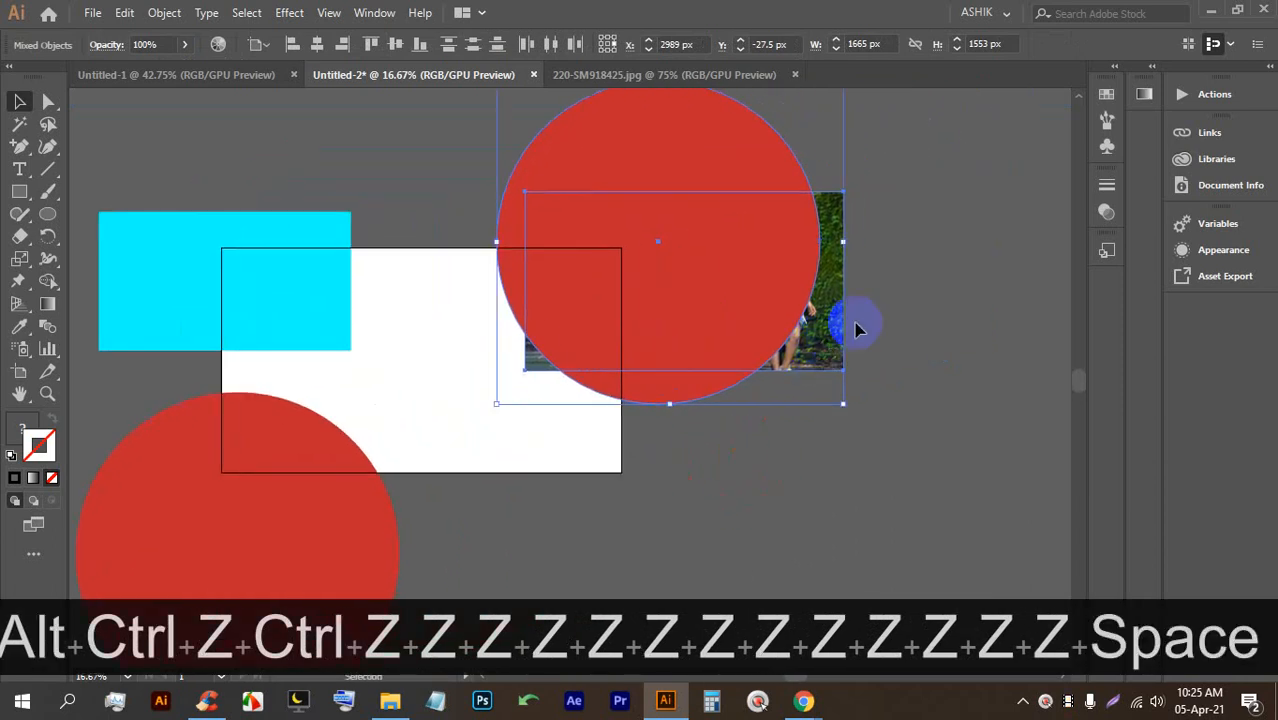
Step: Move the backpackers photo out from behind the upper-right circle to the empty canvas beyond the artboard's lower-right corner
{"action": "left_click", "coordinate": [848, 335]}
{"action": "left_click_drag", "start_coordinate": [842, 332], "coordinate": [1076, 328]}
{"action": "left_click_drag", "start_coordinate": [791, 334], "coordinate": [1150, 522]}
{"action": "key", "text": "ctrl+z"}
{"action": "left_click", "coordinate": [856, 360]}
{"action": "left_click_drag", "start_coordinate": [838, 396], "coordinate": [1018, 650]}
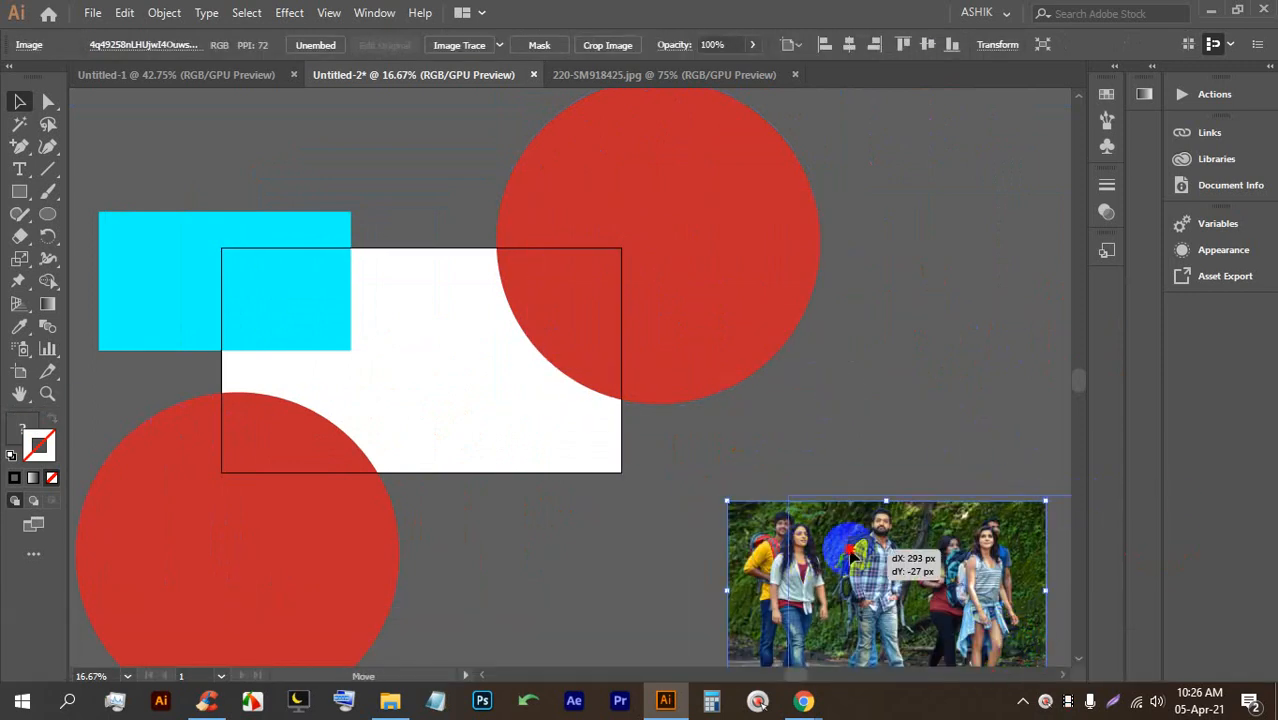
Step: Draw a rectangle covering the whole artboard and fill it with yellow
{"action": "left_click_drag", "start_coordinate": [660, 528], "coordinate": [887, 482]}
{"action": "scroll", "coordinate": [632, 245], "scroll_direction": "up", "scroll_amount": 1}
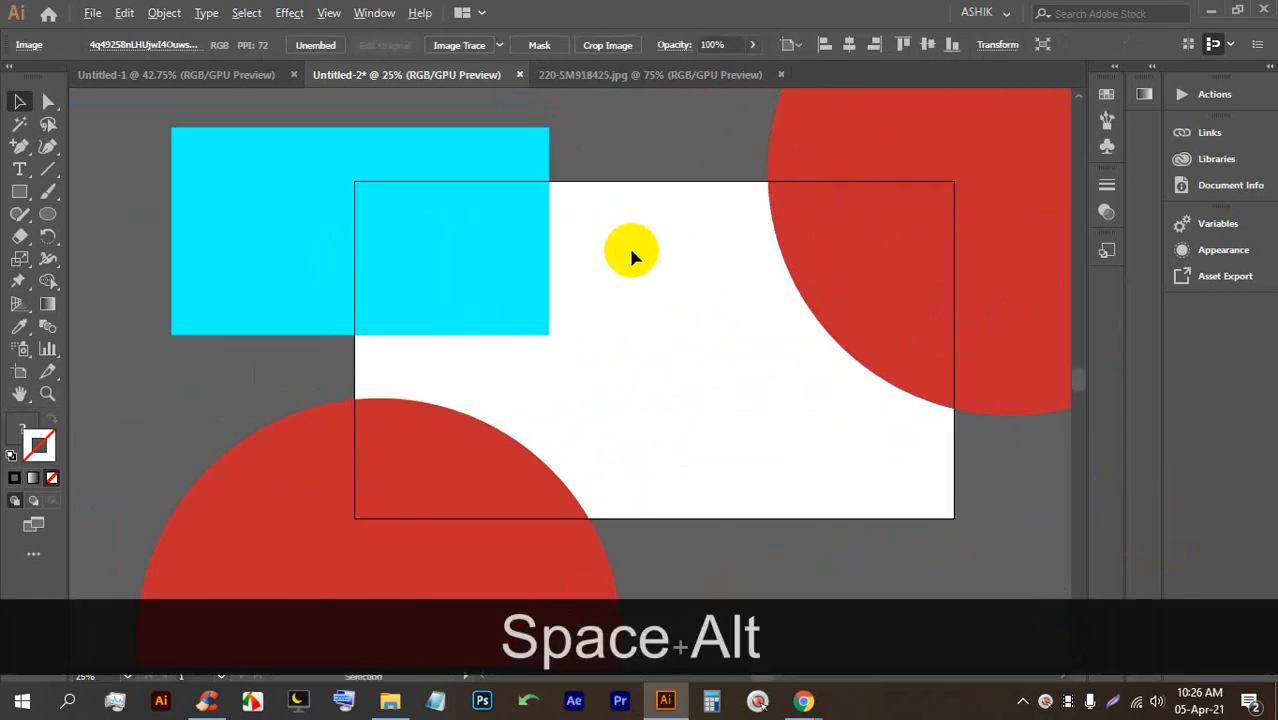
{"action": "left_click_drag", "start_coordinate": [815, 293], "coordinate": [739, 251]}
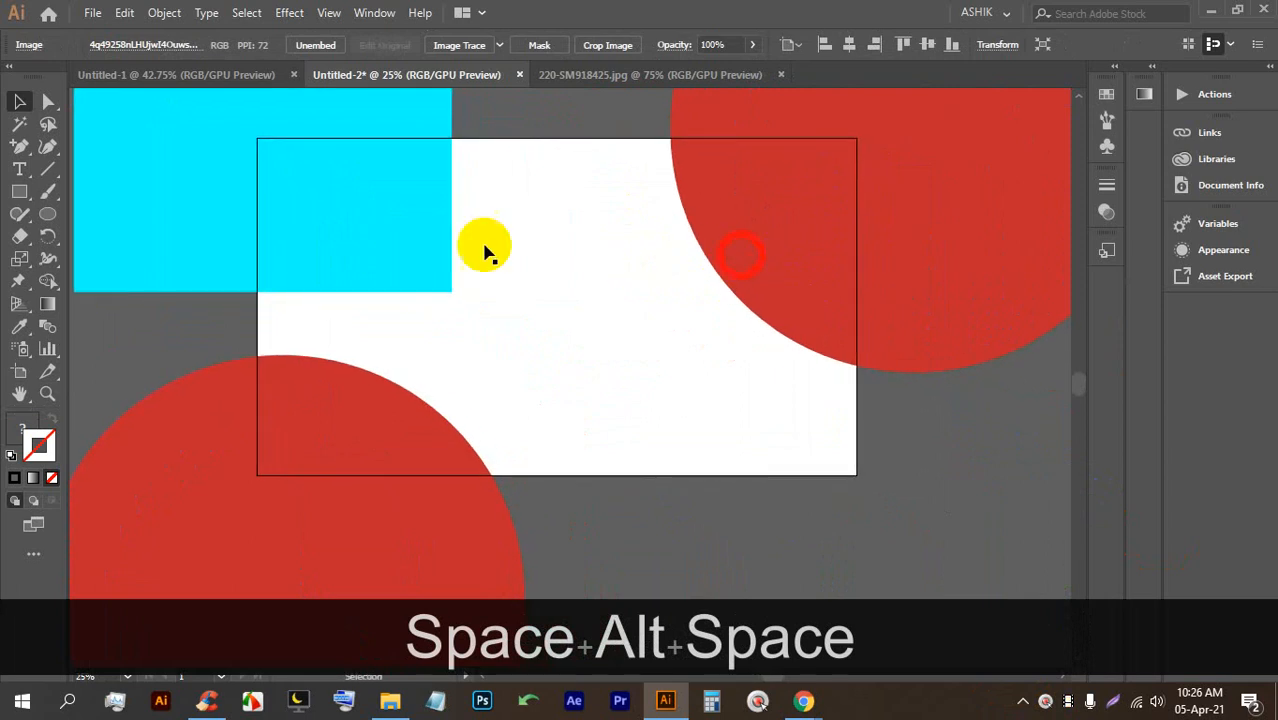
{"action": "left_click", "coordinate": [20, 191]}
{"action": "left_click_drag", "start_coordinate": [311, 156], "coordinate": [856, 471]}
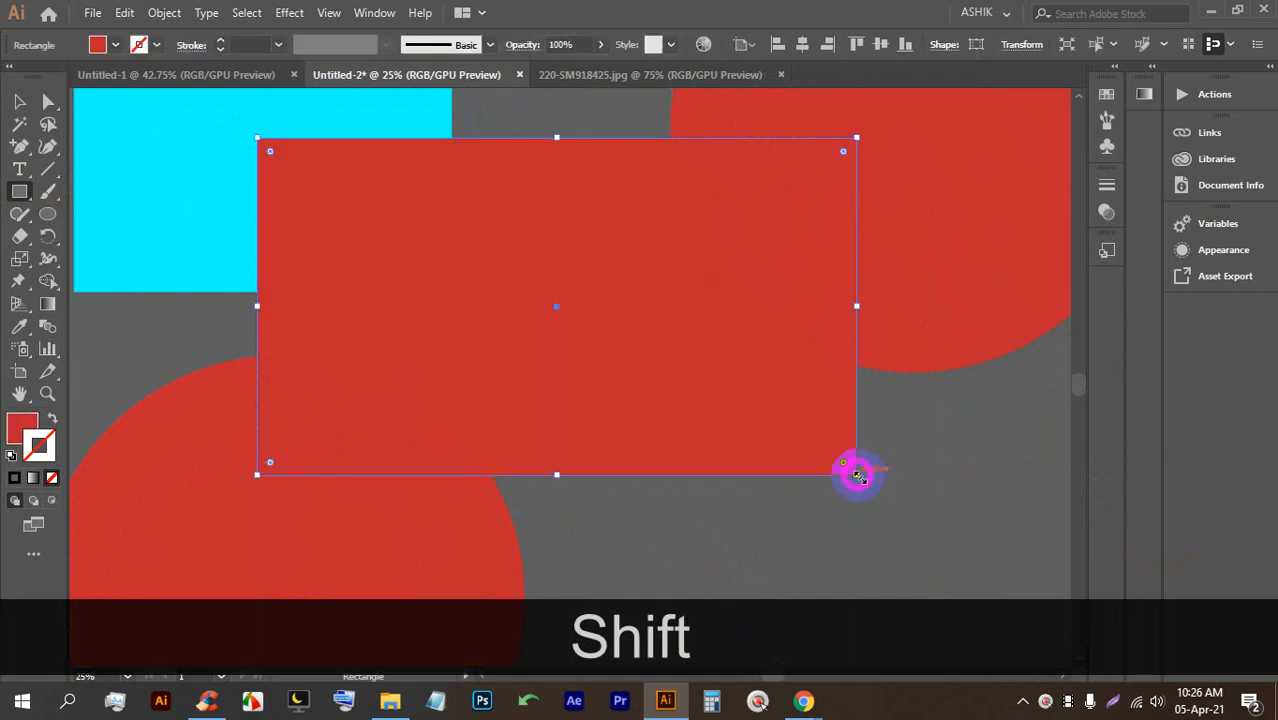
{"action": "left_click", "coordinate": [114, 46]}
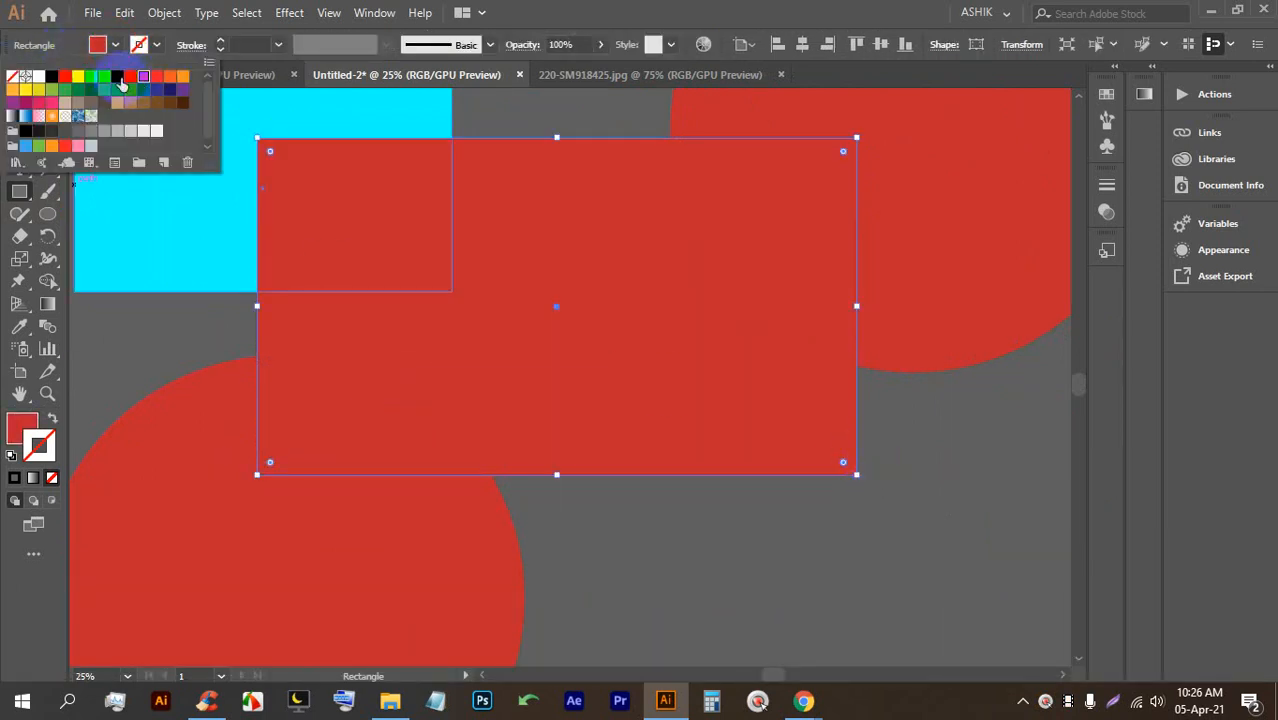
{"action": "left_click", "coordinate": [70, 80]}
{"action": "left_click", "coordinate": [12, 108]}
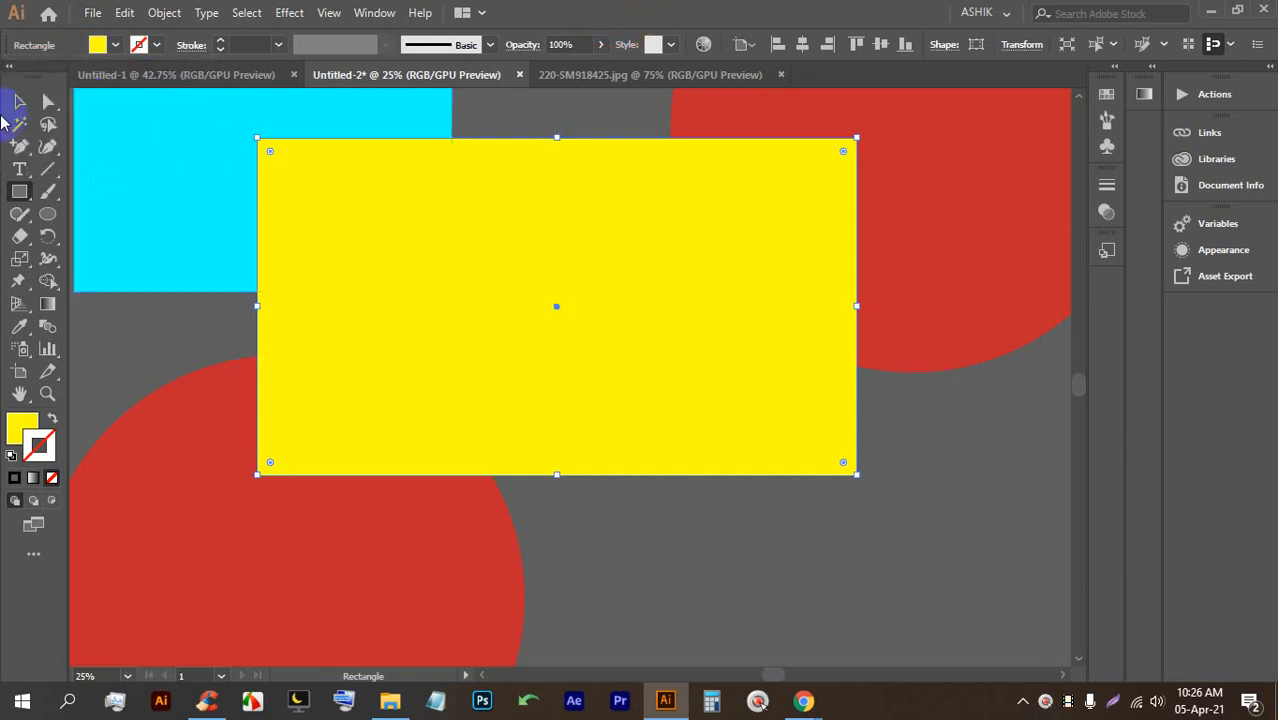
Step: Select the yellow and cyan rectangles and both red circles, and remove the parts outside the artboard with the Shape Builder tool
{"action": "left_click", "coordinate": [14, 104]}
{"action": "scroll", "coordinate": [542, 312], "scroll_direction": "down", "scroll_amount": 2}
{"action": "left_click", "coordinate": [718, 428]}
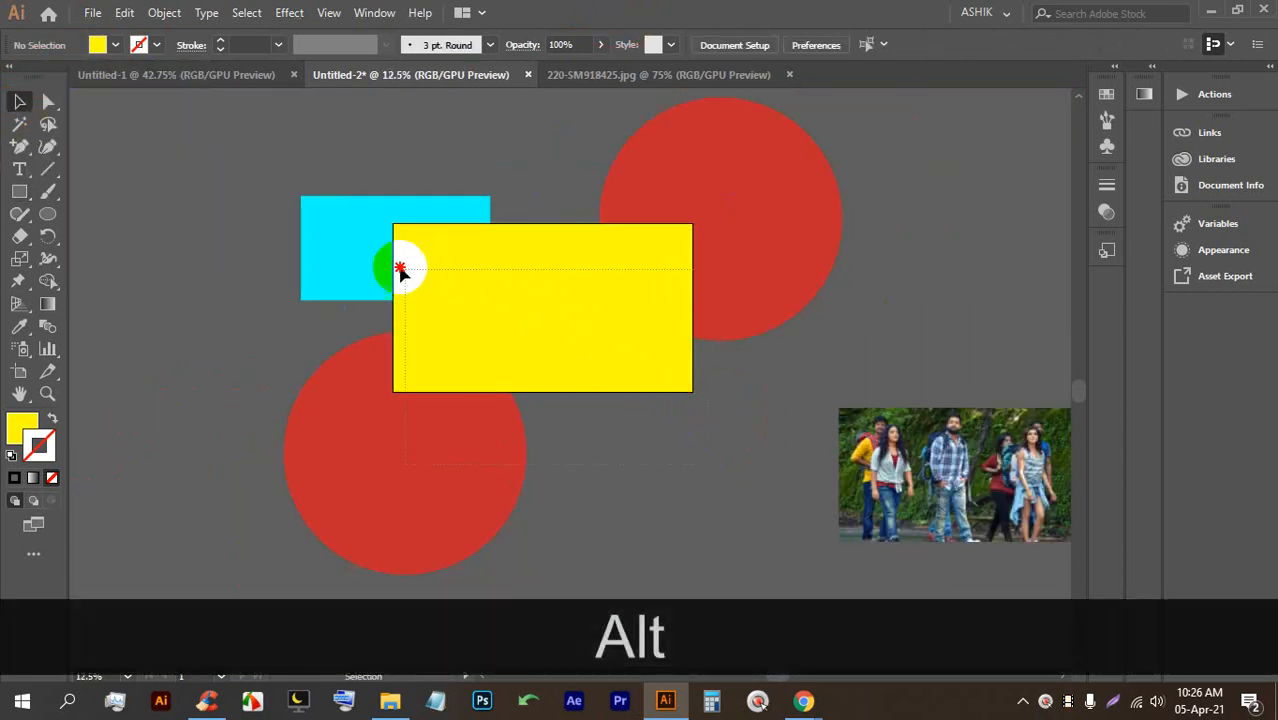
{"action": "left_click_drag", "start_coordinate": [400, 268], "coordinate": [317, 222]}
{"action": "scroll", "coordinate": [428, 268], "scroll_direction": "up", "scroll_amount": 1}
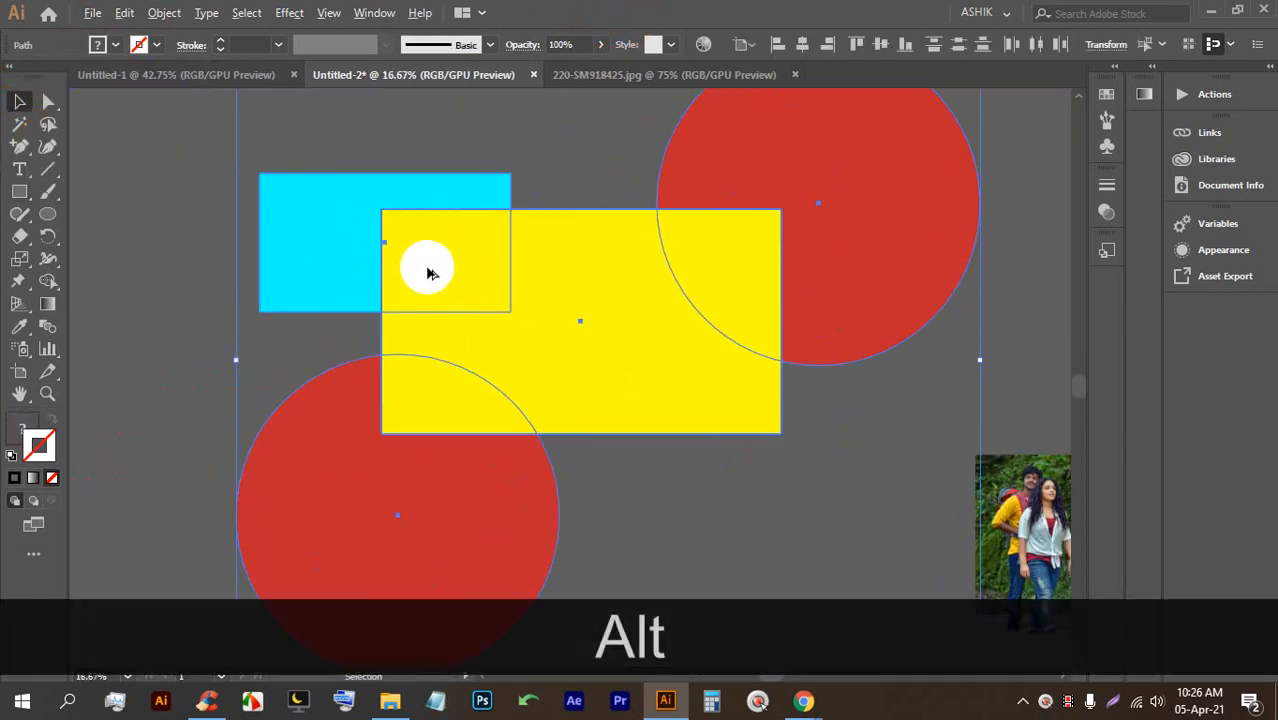
{"action": "left_click", "coordinate": [46, 280]}
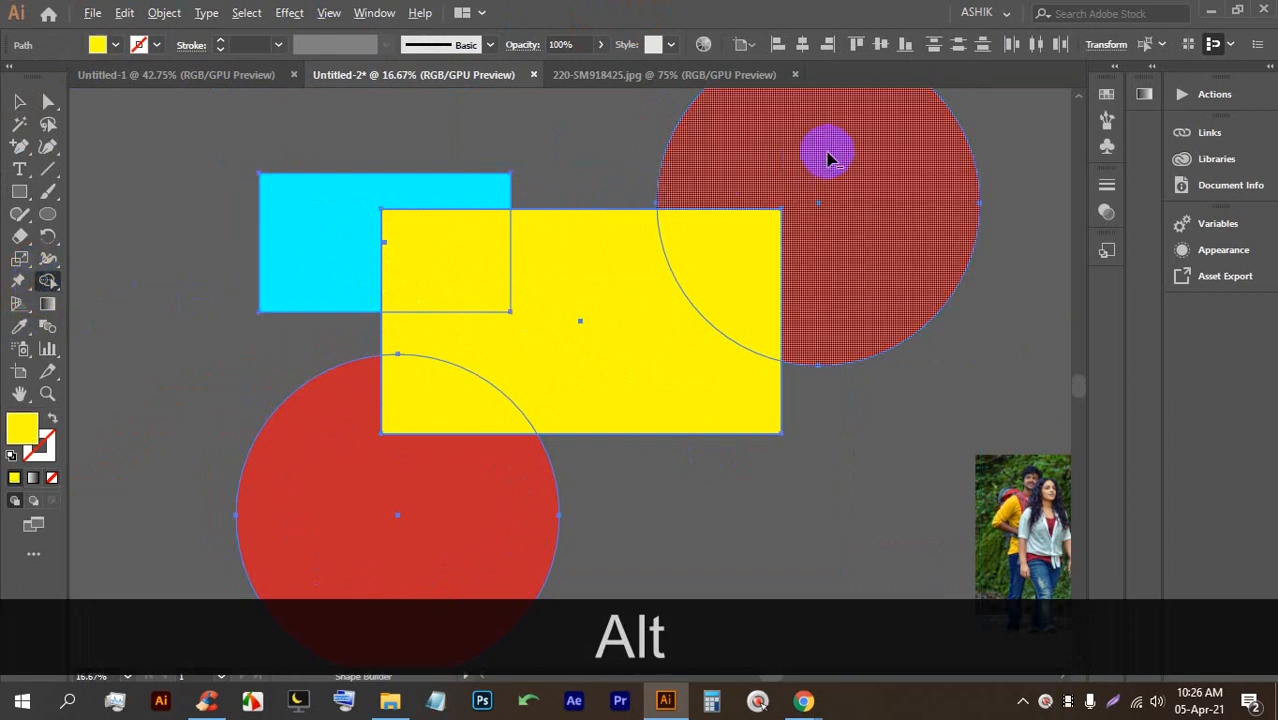
{"action": "left_click", "coordinate": [832, 155], "text": "alt"}
{"action": "left_click", "coordinate": [312, 226], "text": "alt"}
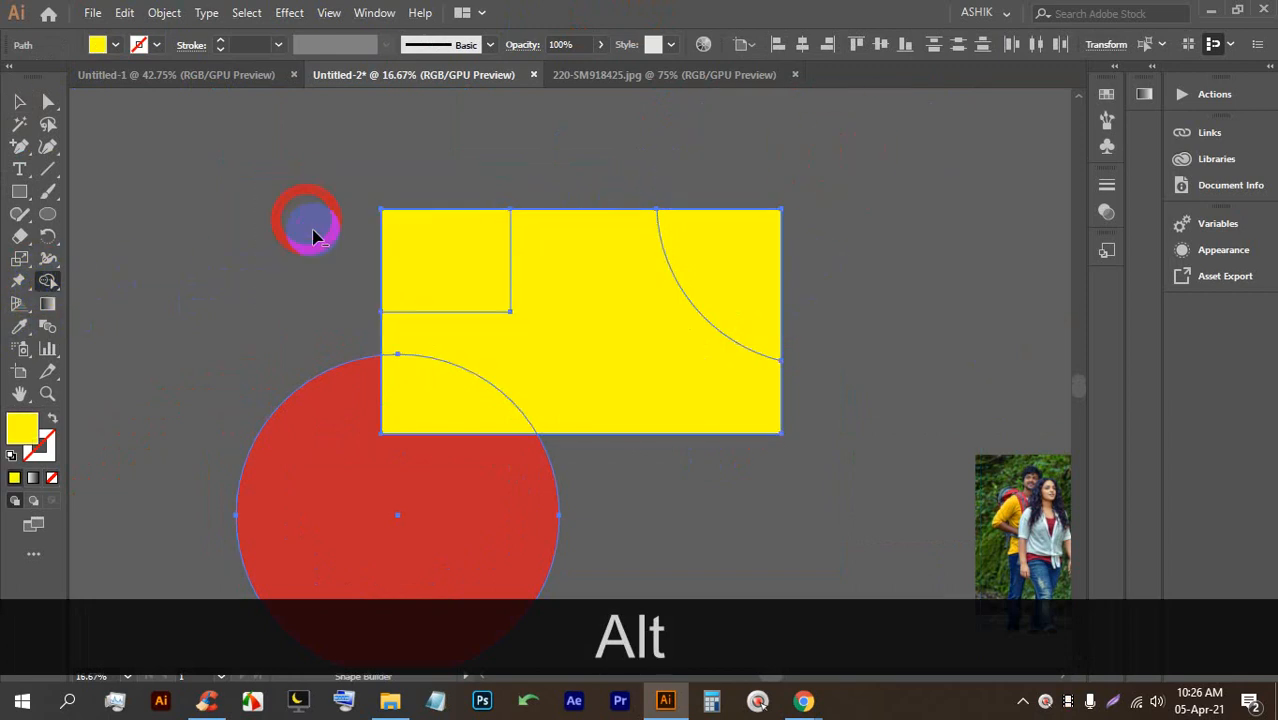
{"action": "left_click", "coordinate": [362, 492], "text": "alt"}
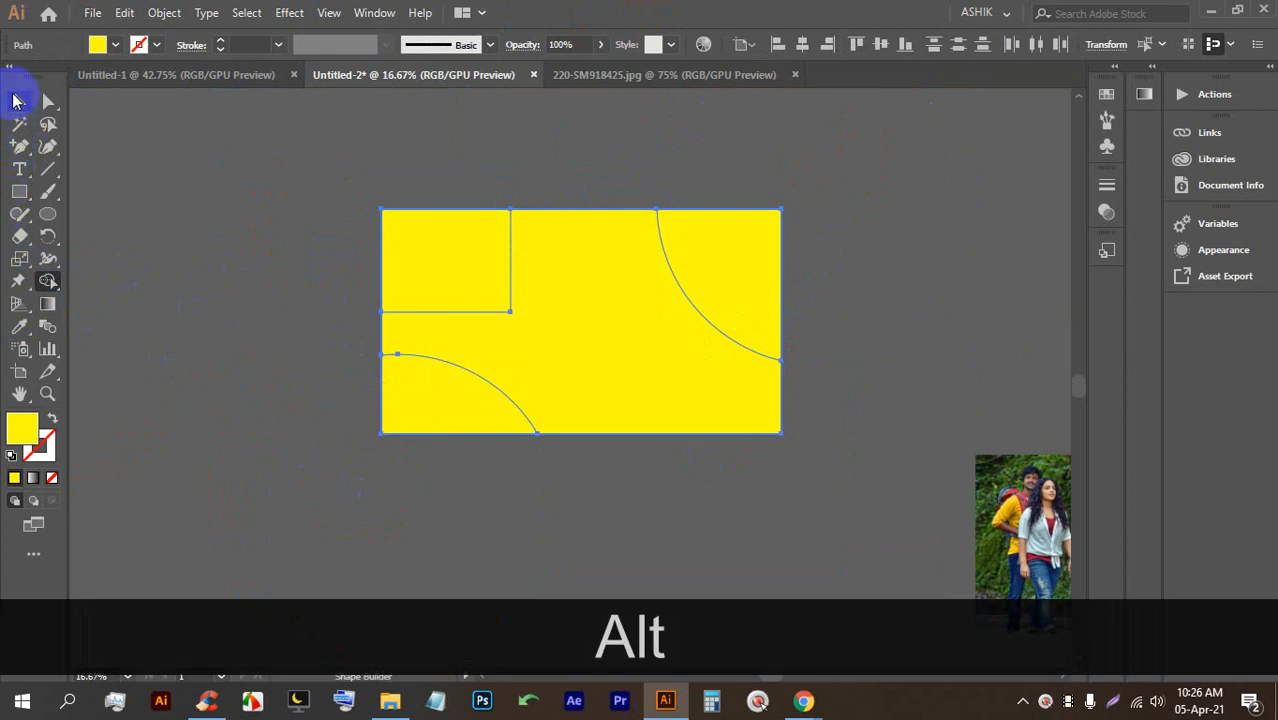
Step: Move the yellow rectangle off the trimmed shapes to the empty canvas below the artboard
{"action": "left_click", "coordinate": [15, 100]}
{"action": "left_click", "coordinate": [847, 142]}
{"action": "left_click", "coordinate": [633, 290]}
{"action": "left_click_drag", "start_coordinate": [634, 300], "coordinate": [651, 551]}
{"action": "scroll", "coordinate": [750, 345], "scroll_direction": "down", "scroll_amount": 1}
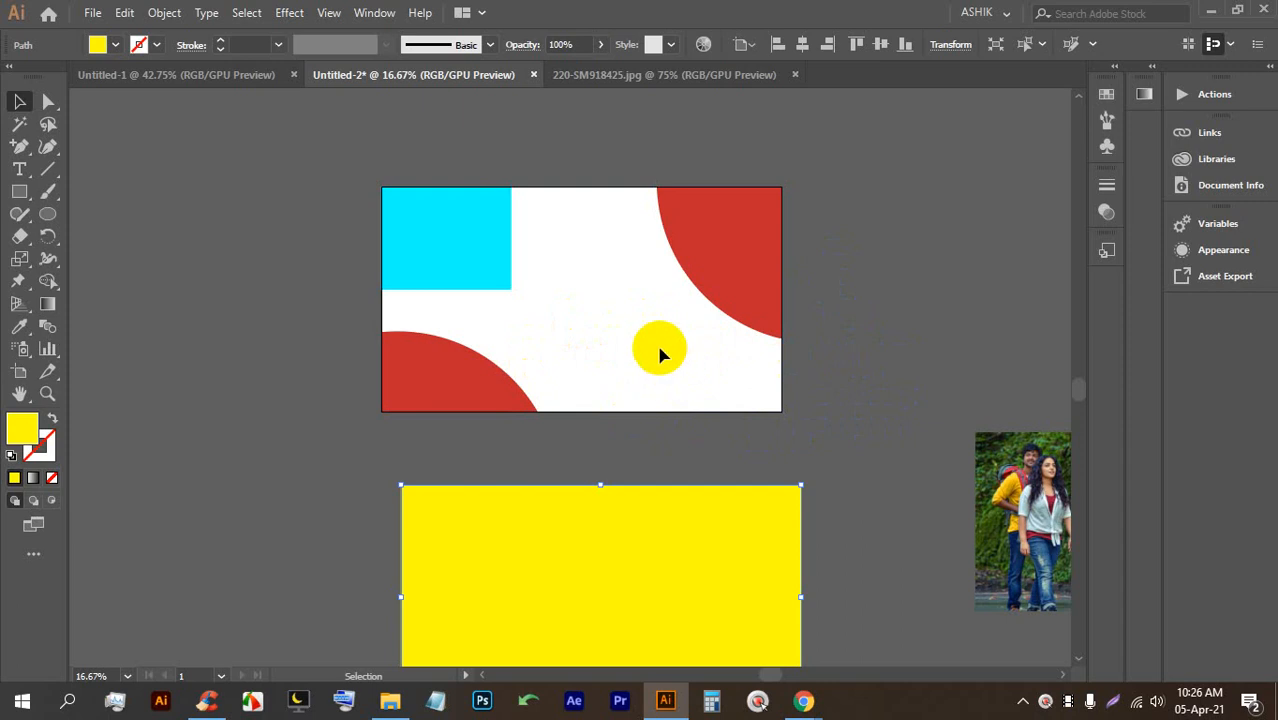
{"action": "scroll", "coordinate": [656, 341], "scroll_direction": "down", "scroll_amount": 3}
{"action": "scroll", "coordinate": [612, 347], "scroll_direction": "up", "scroll_amount": 2}
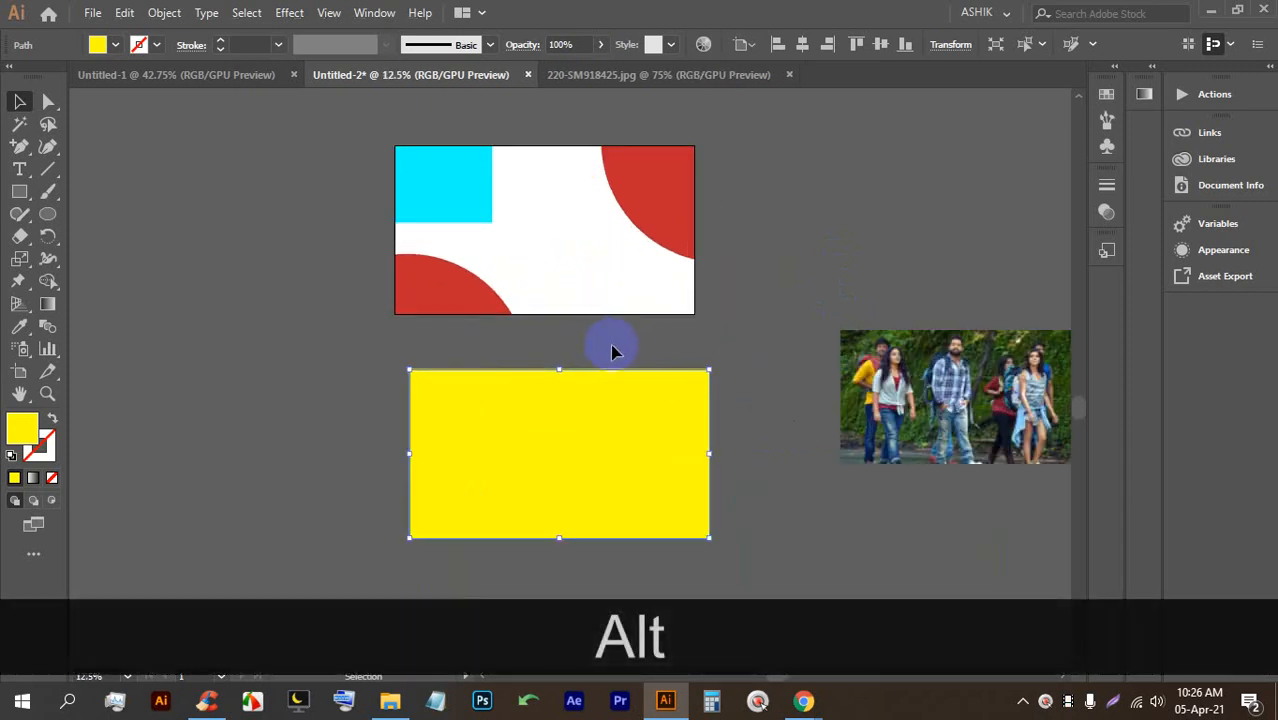
{"action": "left_click", "coordinate": [628, 463]}
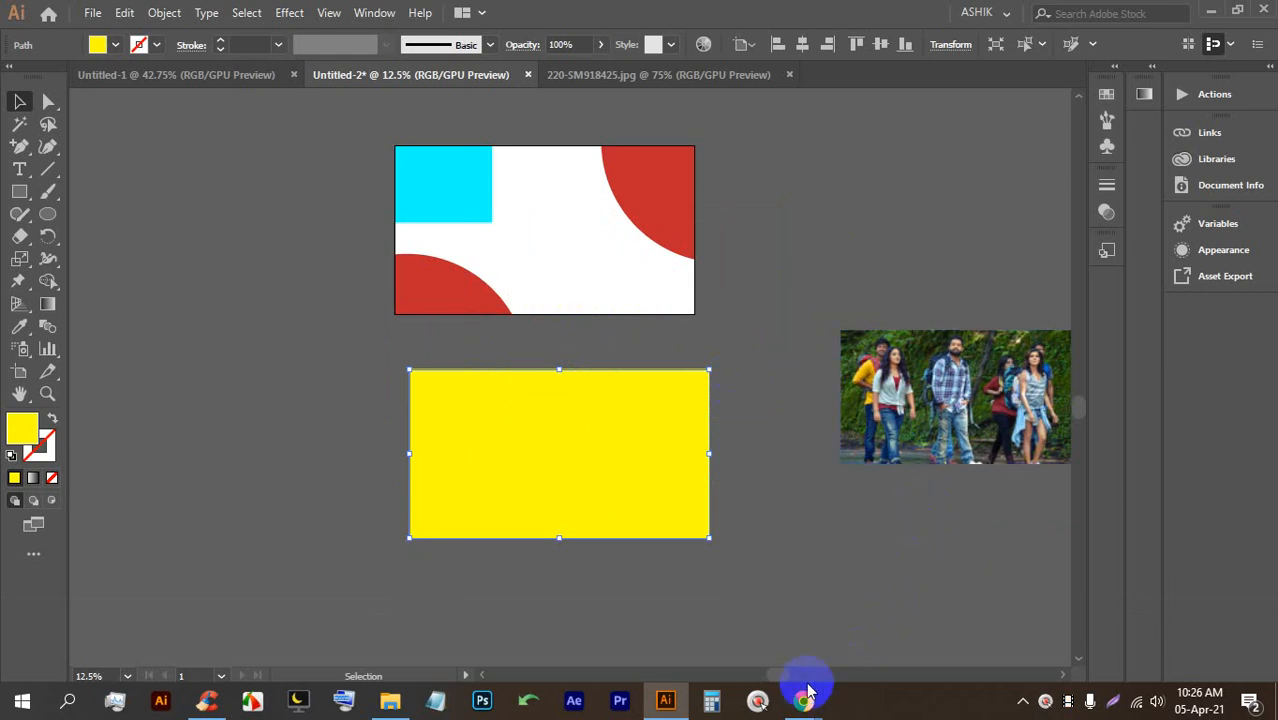
Step: Switch to the Google Meet call in Chrome to check the class participants, and return to Illustrator
{"action": "mouse_move", "coordinate": [806, 690]}
{"action": "left_click", "coordinate": [705, 620]}
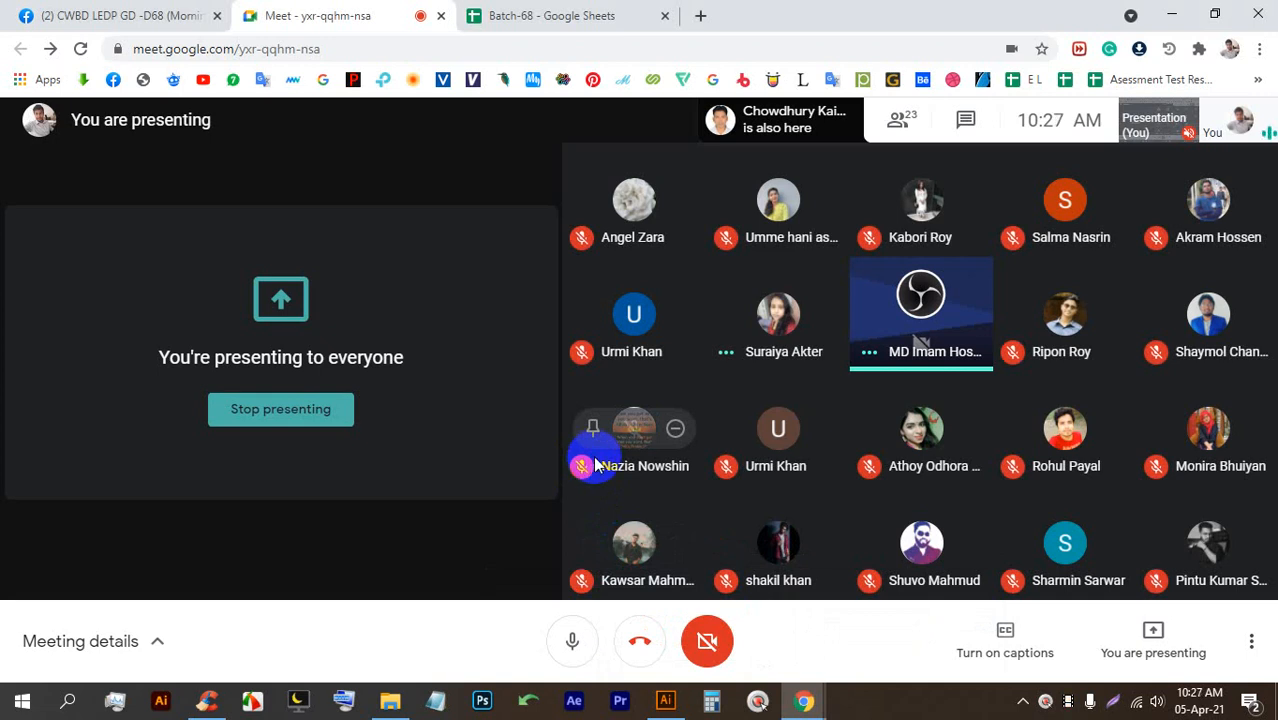
{"action": "left_click", "coordinate": [665, 700]}
{"action": "key", "text": "alt"}
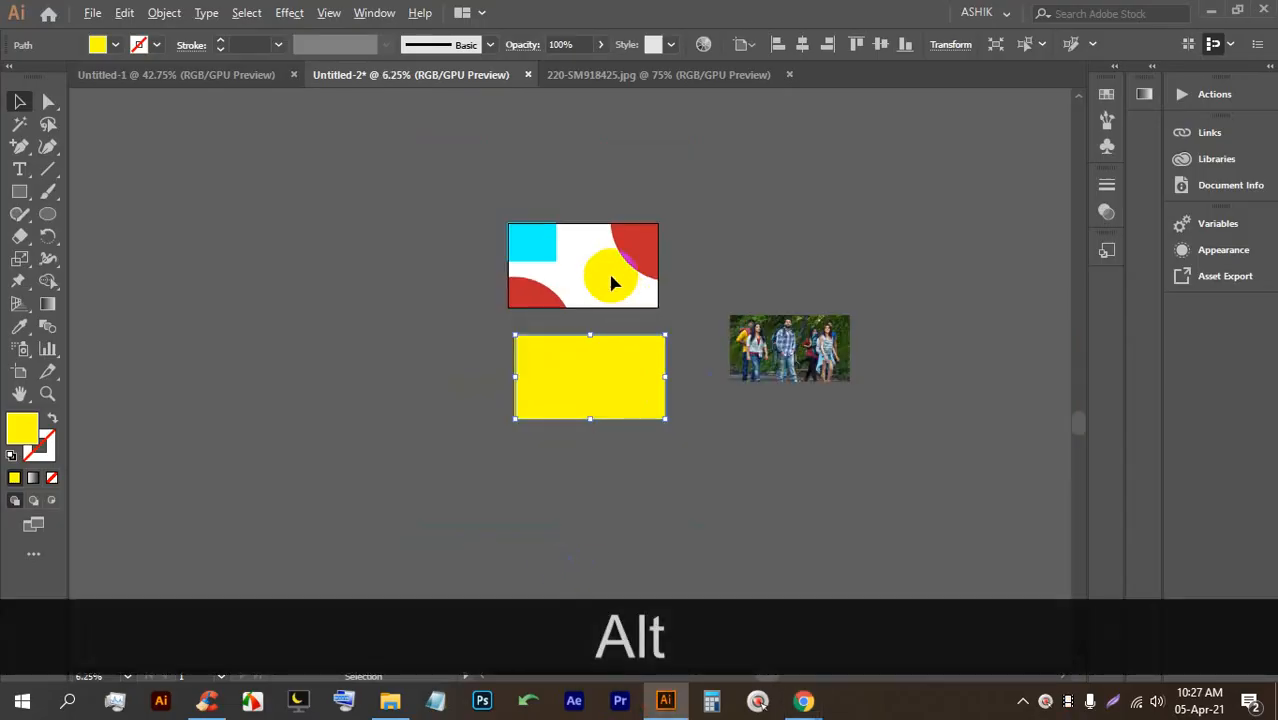
Step: Delete the yellow rectangle and the trimmed cyan and red shapes, leaving only the backpackers photo
{"action": "scroll", "coordinate": [613, 283], "scroll_direction": "up", "scroll_amount": 3}
{"action": "left_click_drag", "start_coordinate": [645, 571], "coordinate": [811, 318]}
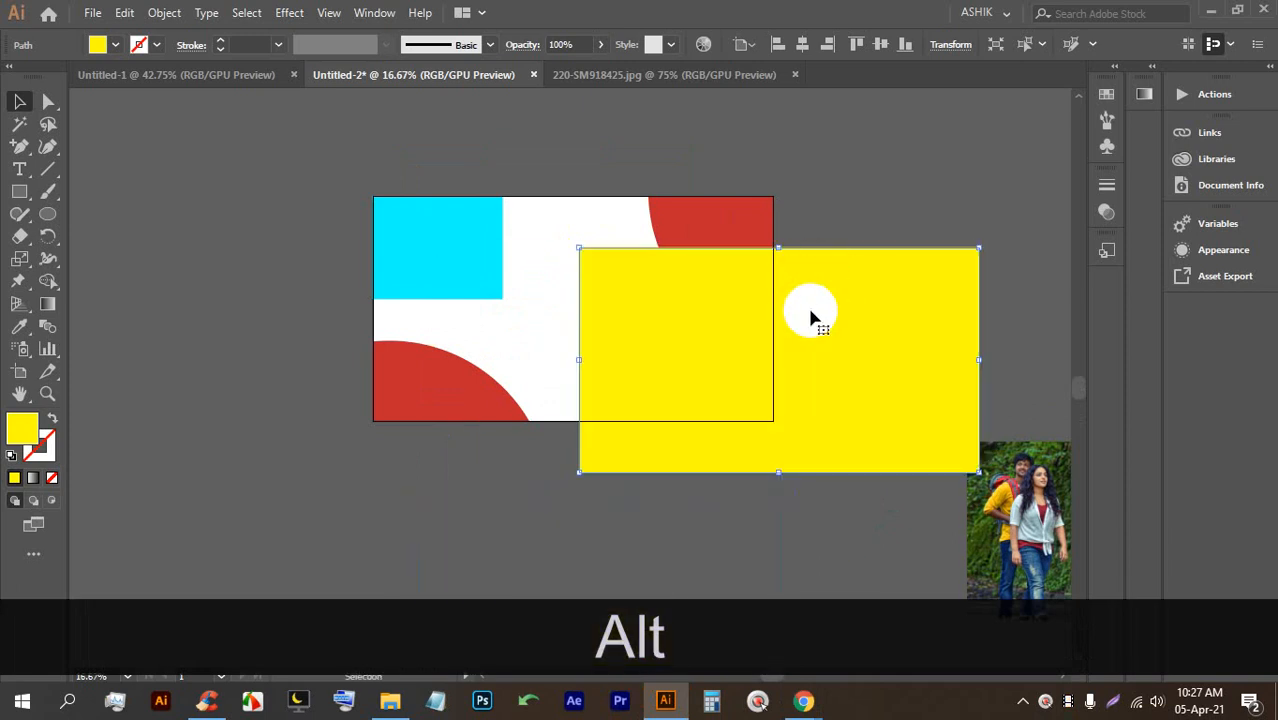
{"action": "key", "text": "BackSpace"}
{"action": "left_click_drag", "start_coordinate": [1028, 511], "coordinate": [895, 458]}
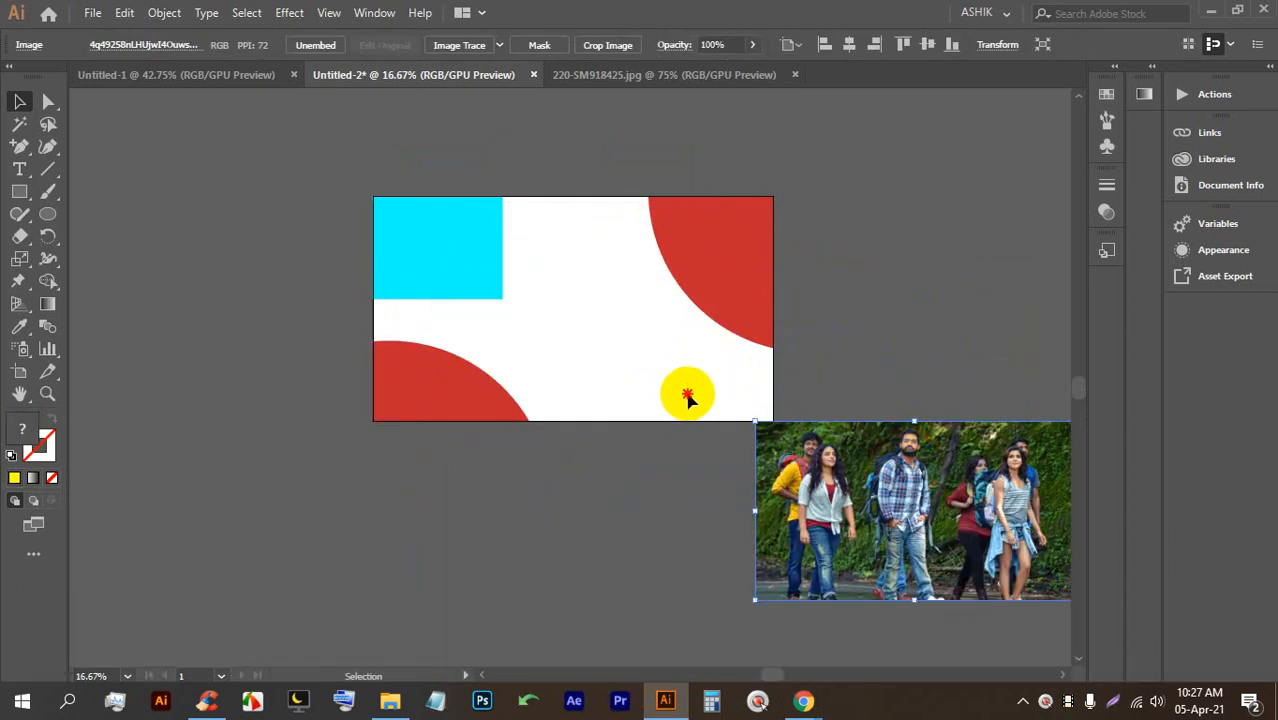
{"action": "left_click_drag", "start_coordinate": [800, 405], "coordinate": [403, 163]}
{"action": "key", "text": "BackSpace"}
Step: Move the backpackers photo onto the artboard
{"action": "left_click_drag", "start_coordinate": [942, 503], "coordinate": [604, 316]}
{"action": "scroll", "coordinate": [604, 316], "scroll_direction": "up", "scroll_amount": 4}
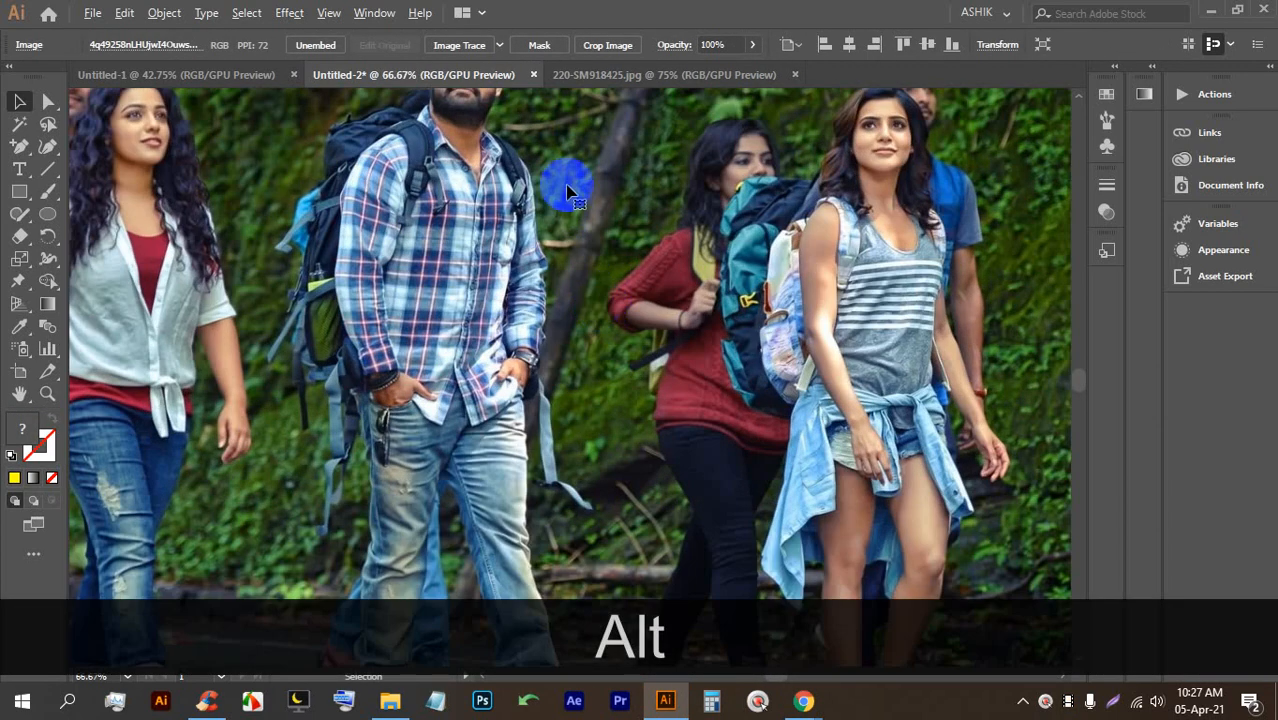
{"action": "scroll", "coordinate": [570, 183], "scroll_direction": "up", "scroll_amount": 3}
{"action": "scroll", "coordinate": [404, 222], "scroll_direction": "down", "scroll_amount": 3}
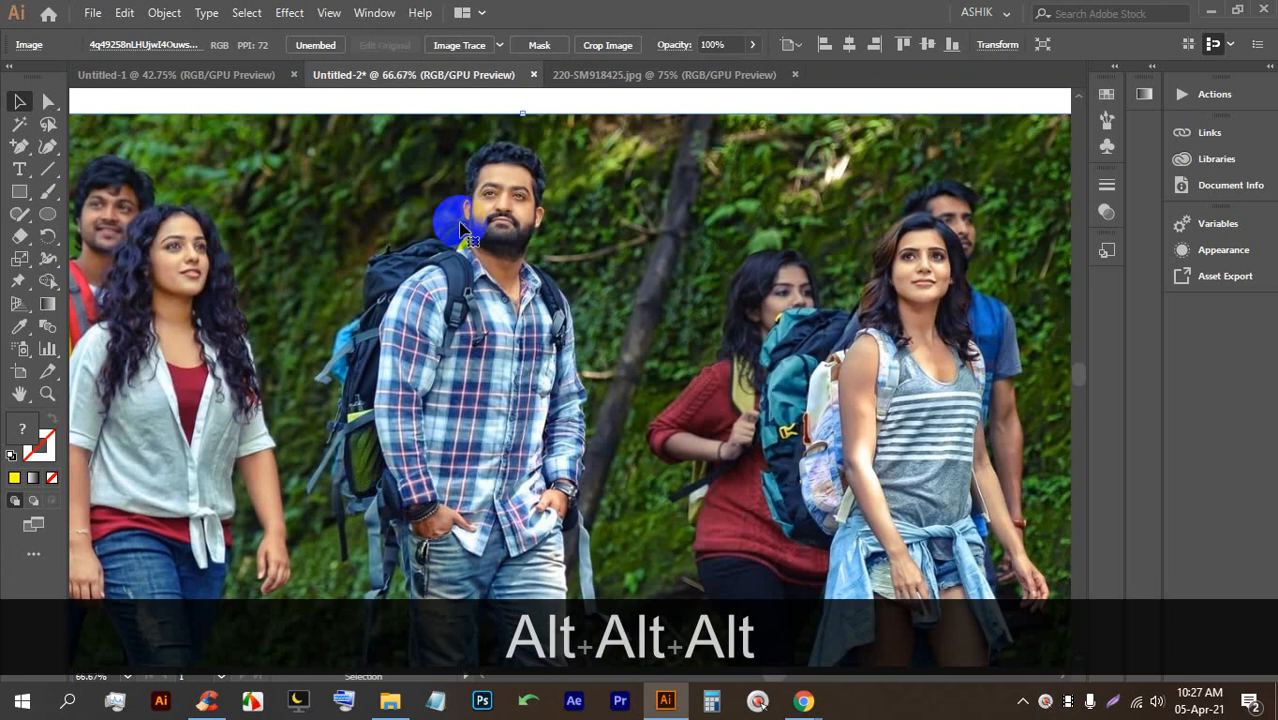
Step: Move the backpackers photo off the artboard to the empty canvas below it
{"action": "scroll", "coordinate": [462, 228], "scroll_direction": "down", "scroll_amount": 1}
{"action": "key", "text": "space"}
{"action": "scroll", "coordinate": [483, 232], "scroll_direction": "down", "scroll_amount": 2}
{"action": "left_click_drag", "start_coordinate": [490, 225], "coordinate": [722, 512]}
{"action": "scroll", "coordinate": [165, 280], "scroll_direction": "up", "scroll_amount": 2}
Step: Draw a yellow circle about 384 px wide on the artboard and place two copies beside it in a row
{"action": "left_click", "coordinate": [46, 215]}
{"action": "scroll", "coordinate": [337, 214], "scroll_direction": "down", "scroll_amount": 2}
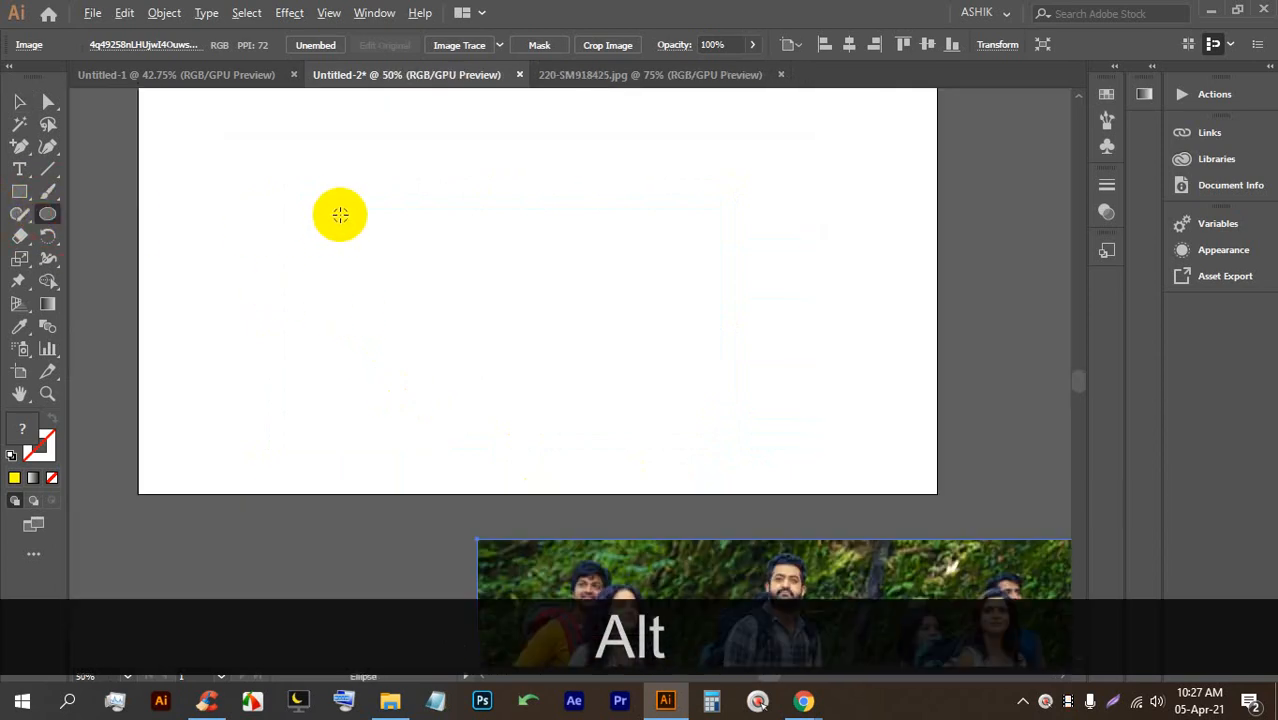
{"action": "left_click_drag", "start_coordinate": [305, 171], "coordinate": [379, 287]}
{"action": "left_click", "coordinate": [19, 101]}
{"action": "left_click_drag", "start_coordinate": [376, 207], "coordinate": [487, 196]}
{"action": "left_click_drag", "start_coordinate": [487, 196], "coordinate": [650, 194]}
Step: Change the fill of all three circles to light orange
{"action": "left_click_drag", "start_coordinate": [692, 354], "coordinate": [289, 150]}
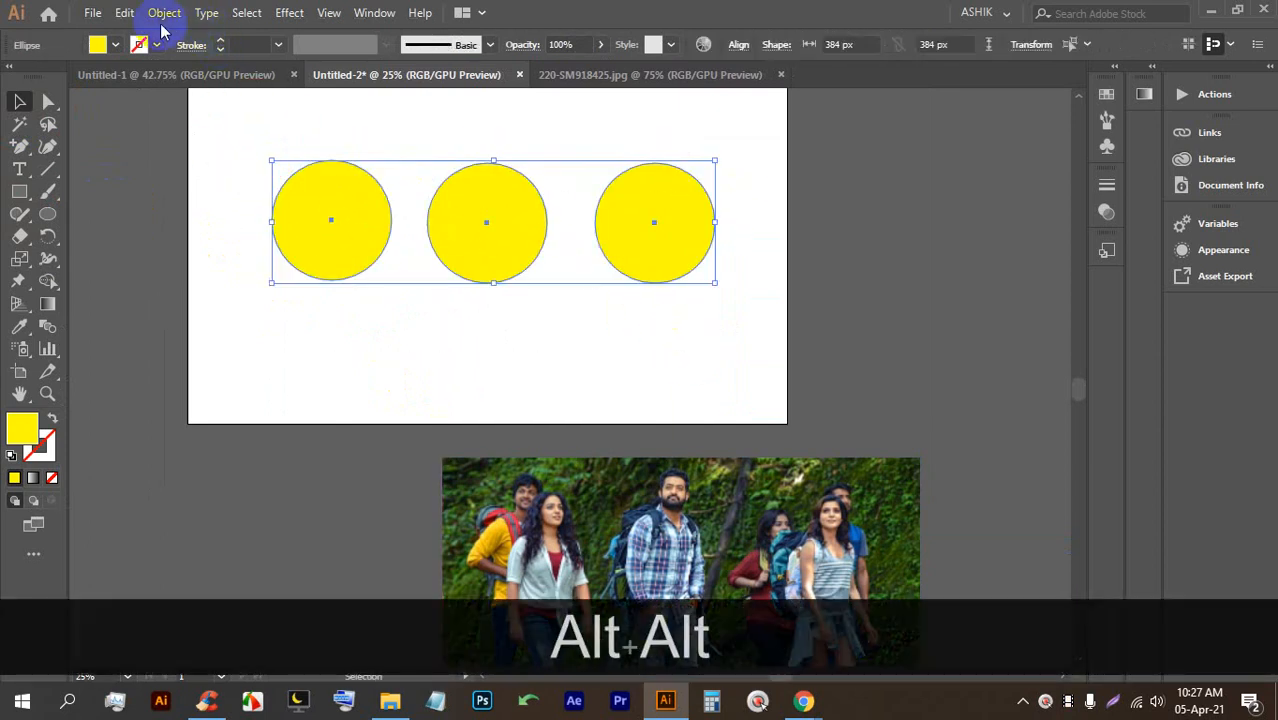
{"action": "left_click", "coordinate": [108, 45]}
{"action": "left_click", "coordinate": [105, 79]}
{"action": "left_click", "coordinate": [148, 80]}
{"action": "left_click", "coordinate": [155, 85]}
{"action": "left_click", "coordinate": [168, 78]}
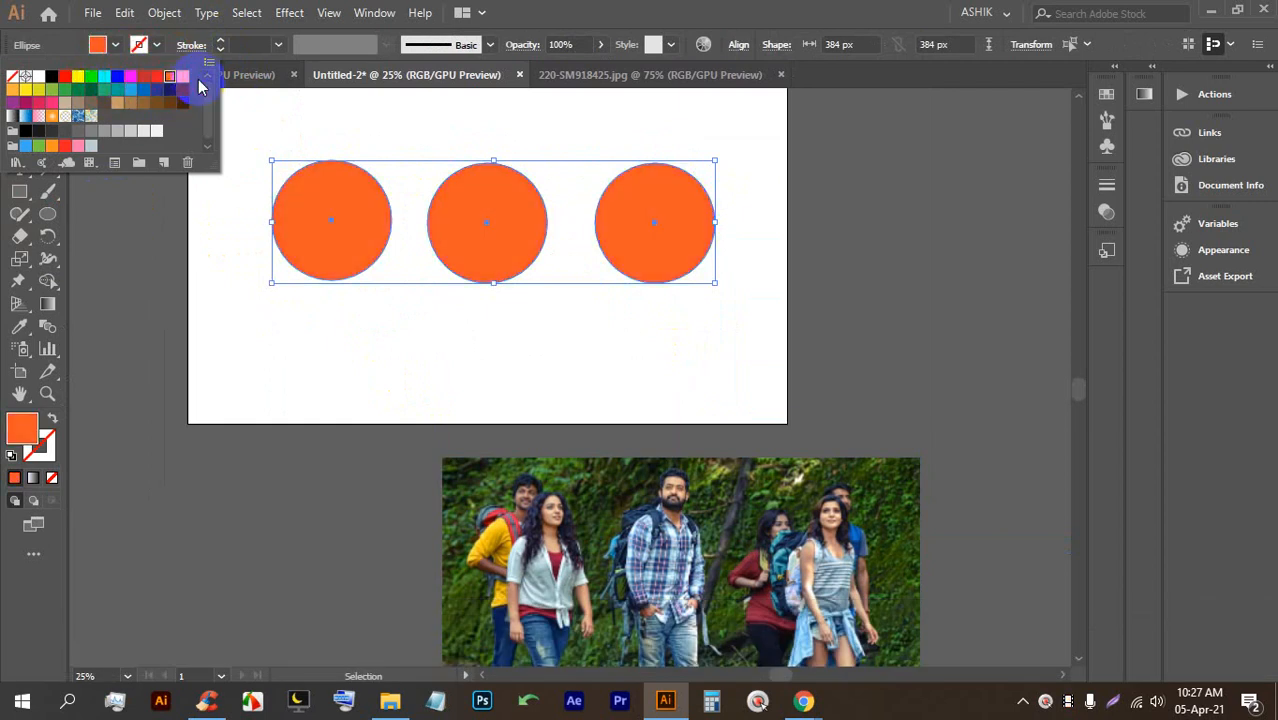
{"action": "left_click", "coordinate": [183, 85]}
{"action": "left_click", "coordinate": [519, 322]}
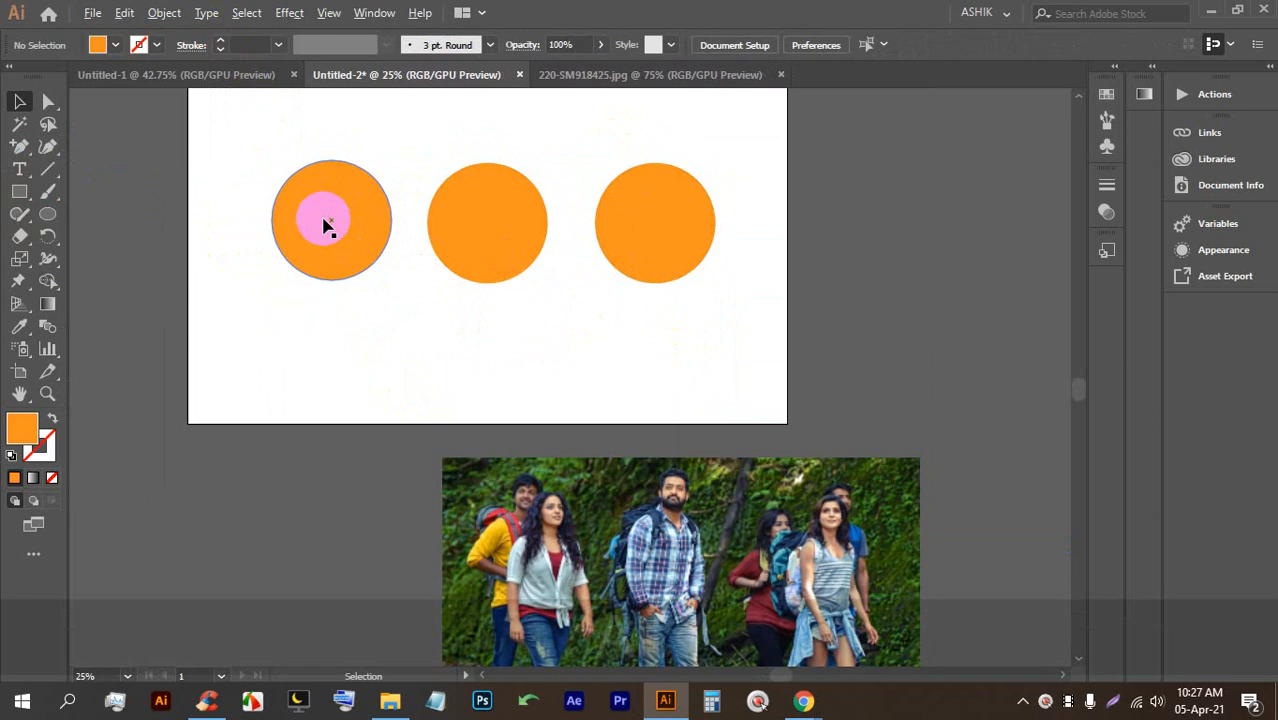
Step: Distribute the three orange circles by their horizontal centers across the artboard width
{"action": "scroll", "coordinate": [322, 220], "scroll_direction": "up", "scroll_amount": 1}
{"action": "left_click_drag", "start_coordinate": [785, 433], "coordinate": [354, 194]}
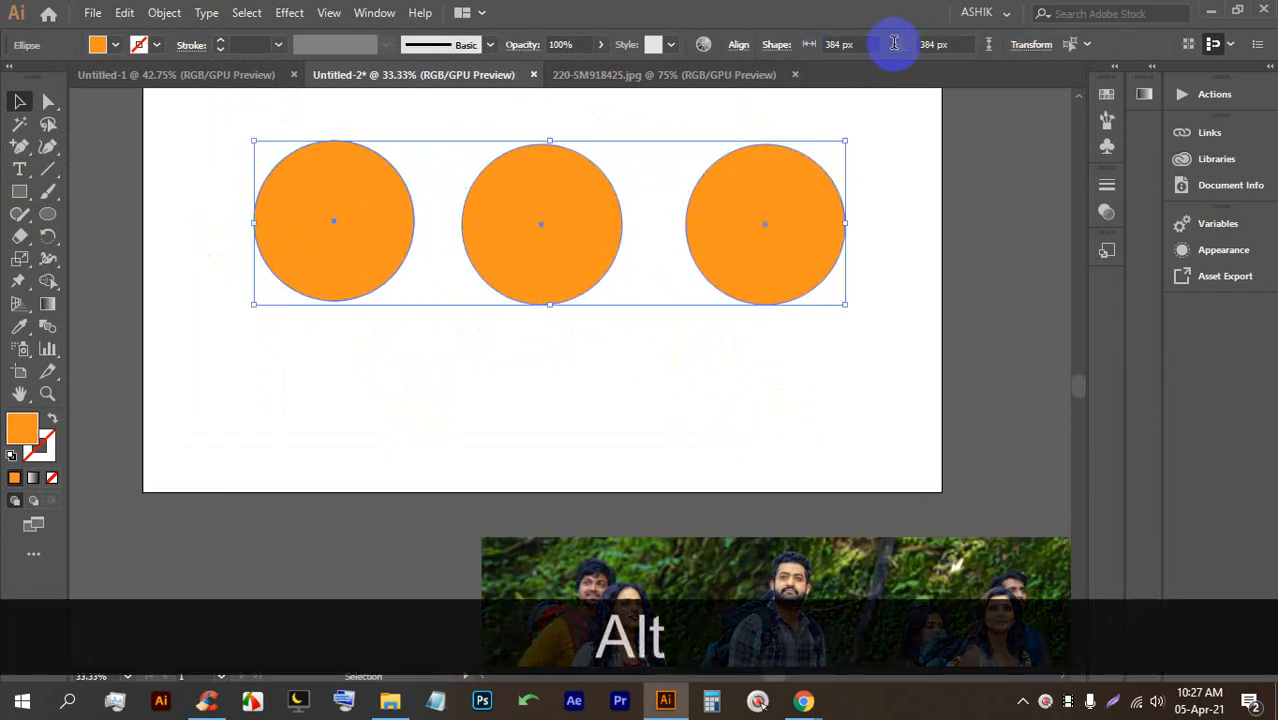
{"action": "left_click", "coordinate": [737, 46]}
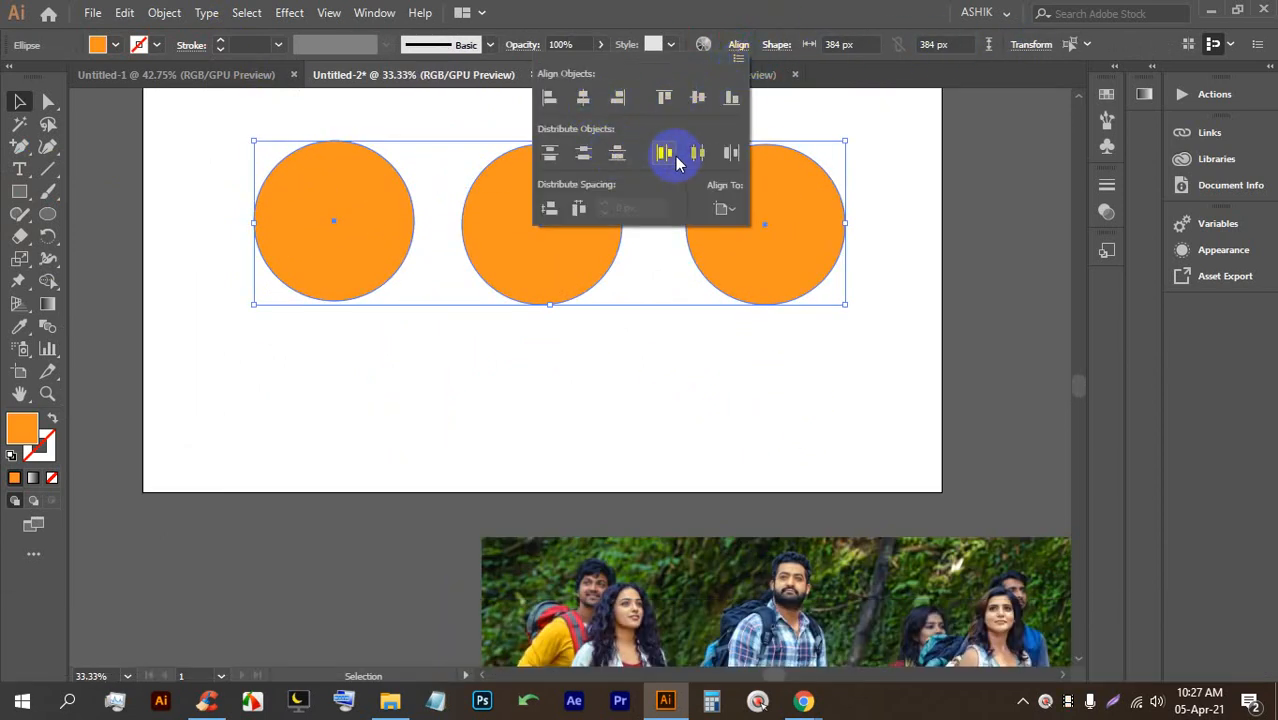
{"action": "left_click", "coordinate": [697, 152]}
{"action": "left_click", "coordinate": [676, 365]}
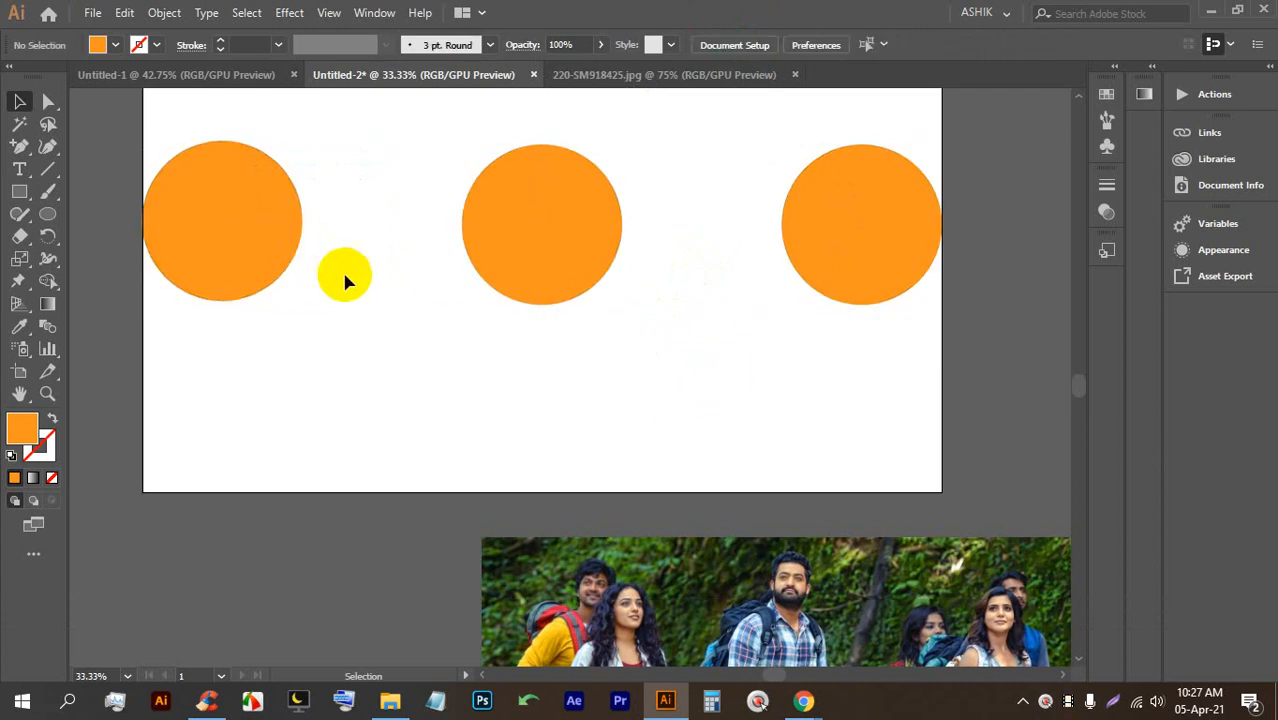
Step: Move the left circle slightly inward from the artboard's left edge
{"action": "left_click_drag", "start_coordinate": [254, 229], "coordinate": [277, 220]}
{"action": "left_click_drag", "start_coordinate": [902, 382], "coordinate": [200, 171]}
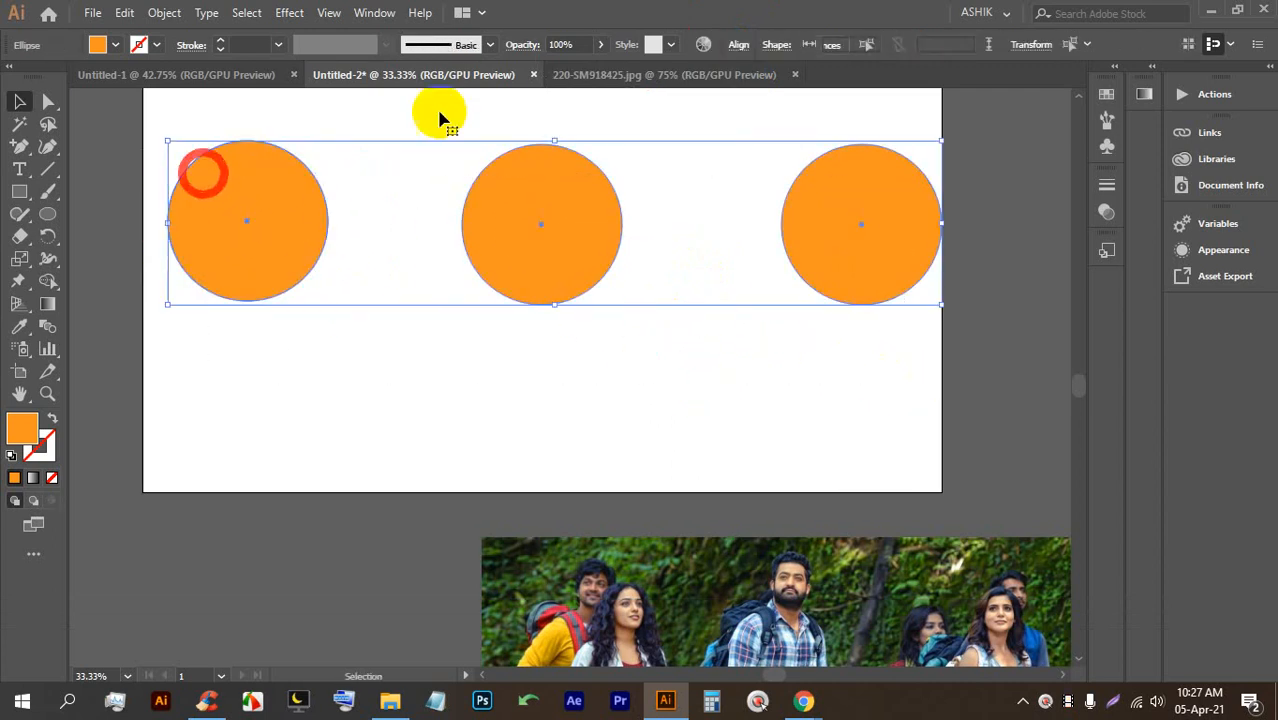
{"action": "left_click", "coordinate": [739, 46]}
{"action": "left_click", "coordinate": [739, 46]}
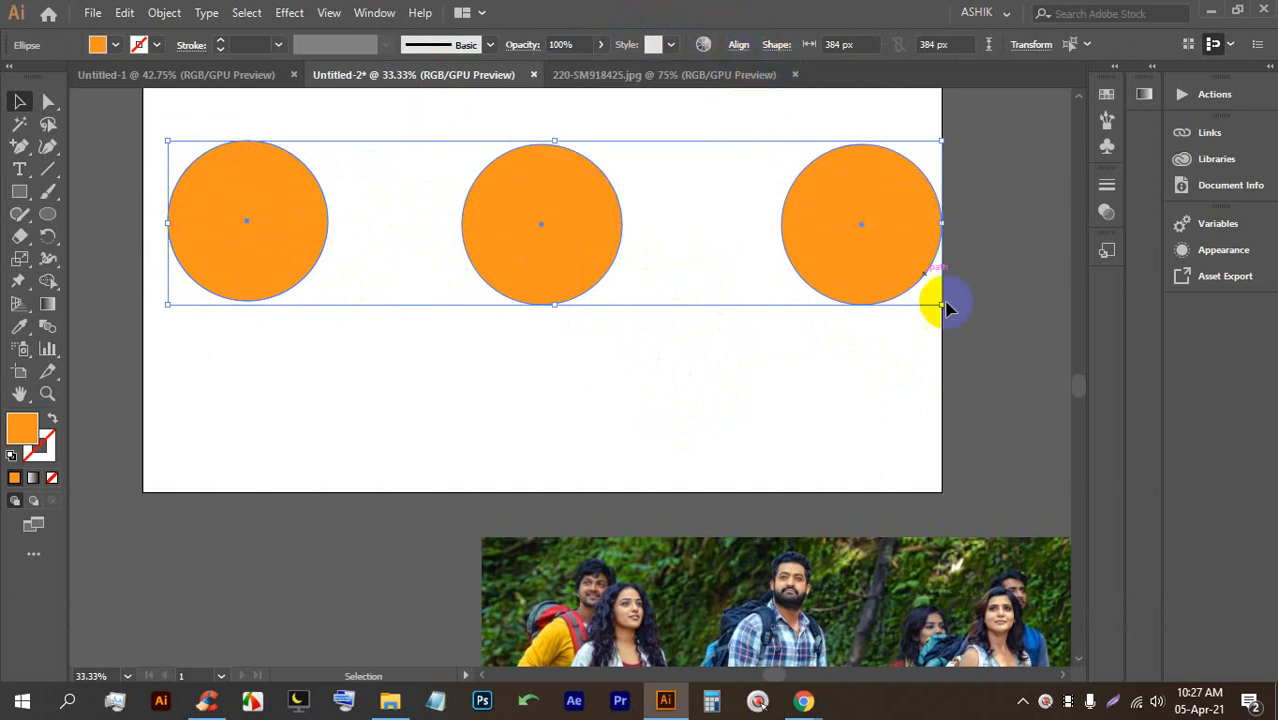
{"action": "left_click_drag", "start_coordinate": [901, 399], "coordinate": [318, 168]}
{"action": "left_click", "coordinate": [930, 374]}
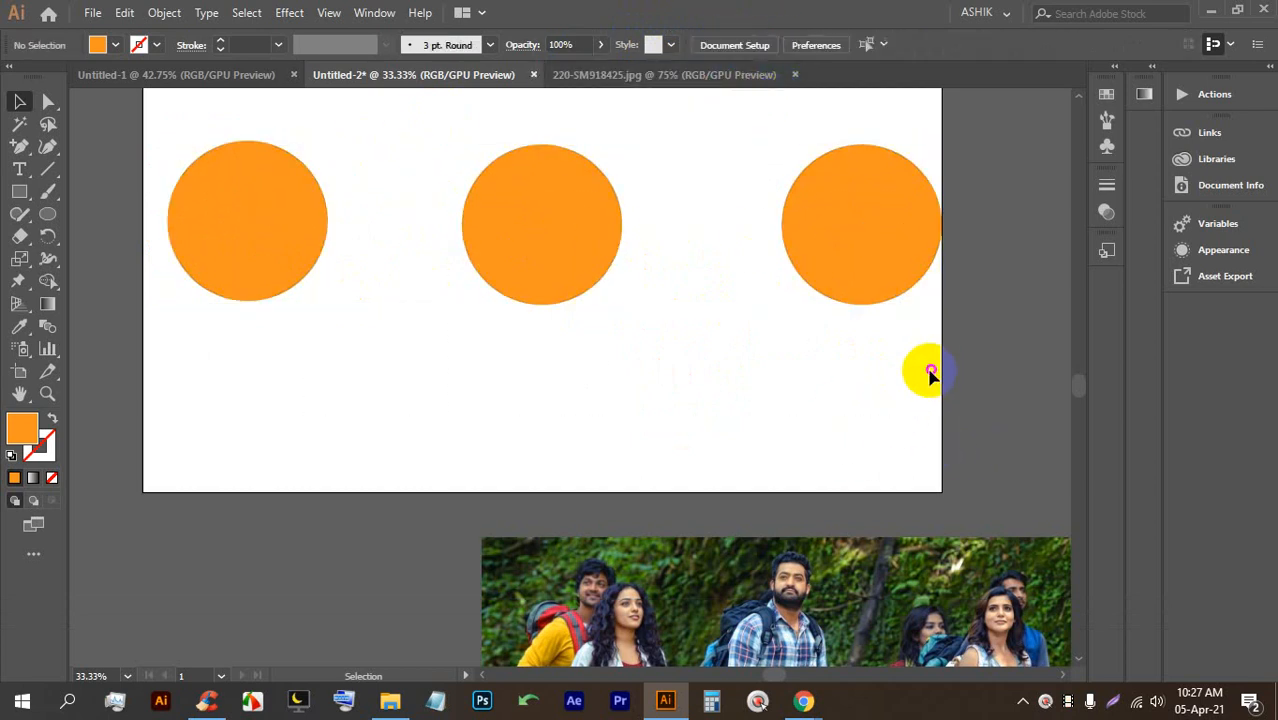
Step: Examine the align-to choices for the right circle, keeping Align to Artboard as the reference
{"action": "left_click_drag", "start_coordinate": [851, 336], "coordinate": [645, 230]}
{"action": "left_click_drag", "start_coordinate": [898, 384], "coordinate": [544, 200]}
{"action": "left_click", "coordinate": [842, 322]}
{"action": "left_click", "coordinate": [876, 257]}
{"action": "left_click", "coordinate": [740, 52]}
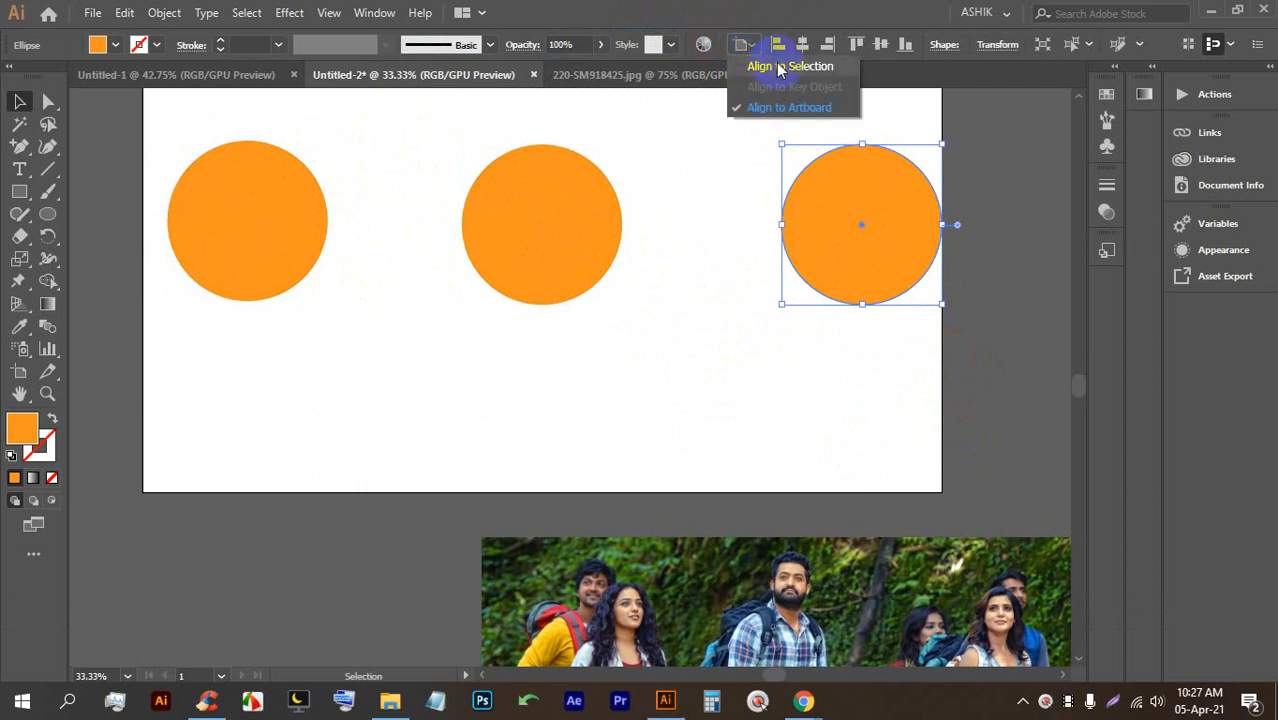
{"action": "left_click", "coordinate": [783, 70]}
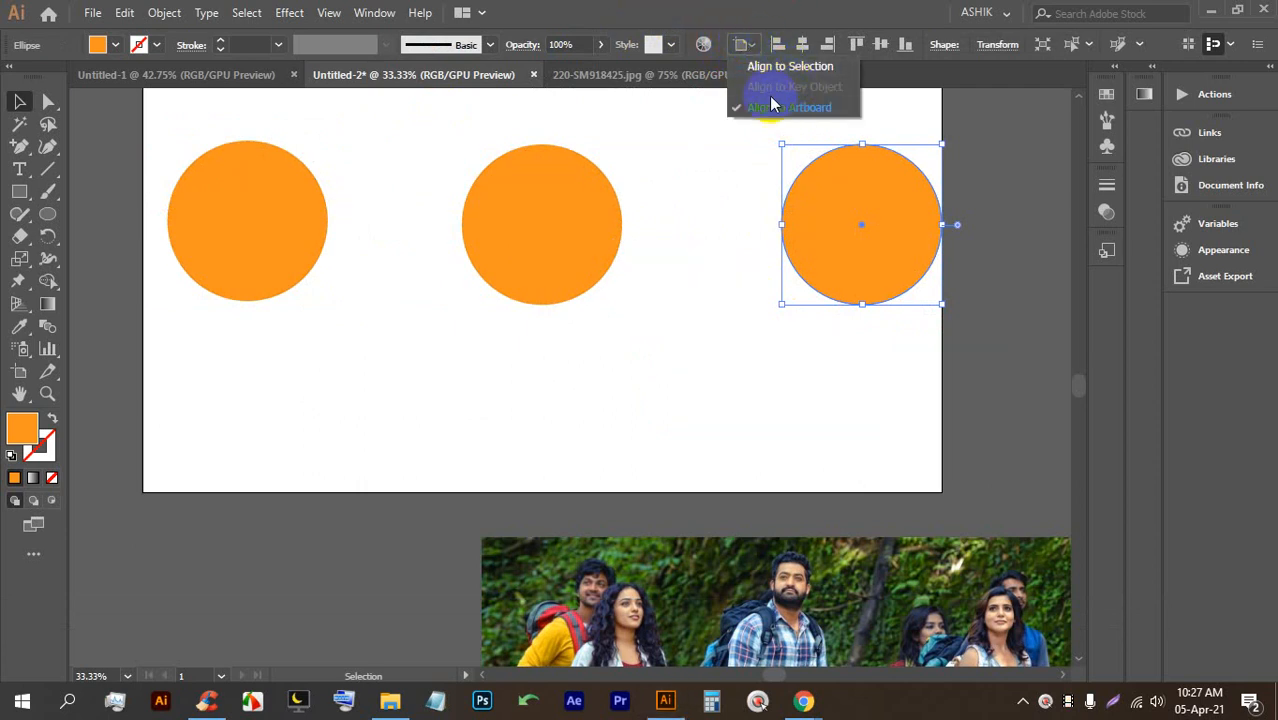
{"action": "left_click", "coordinate": [797, 110]}
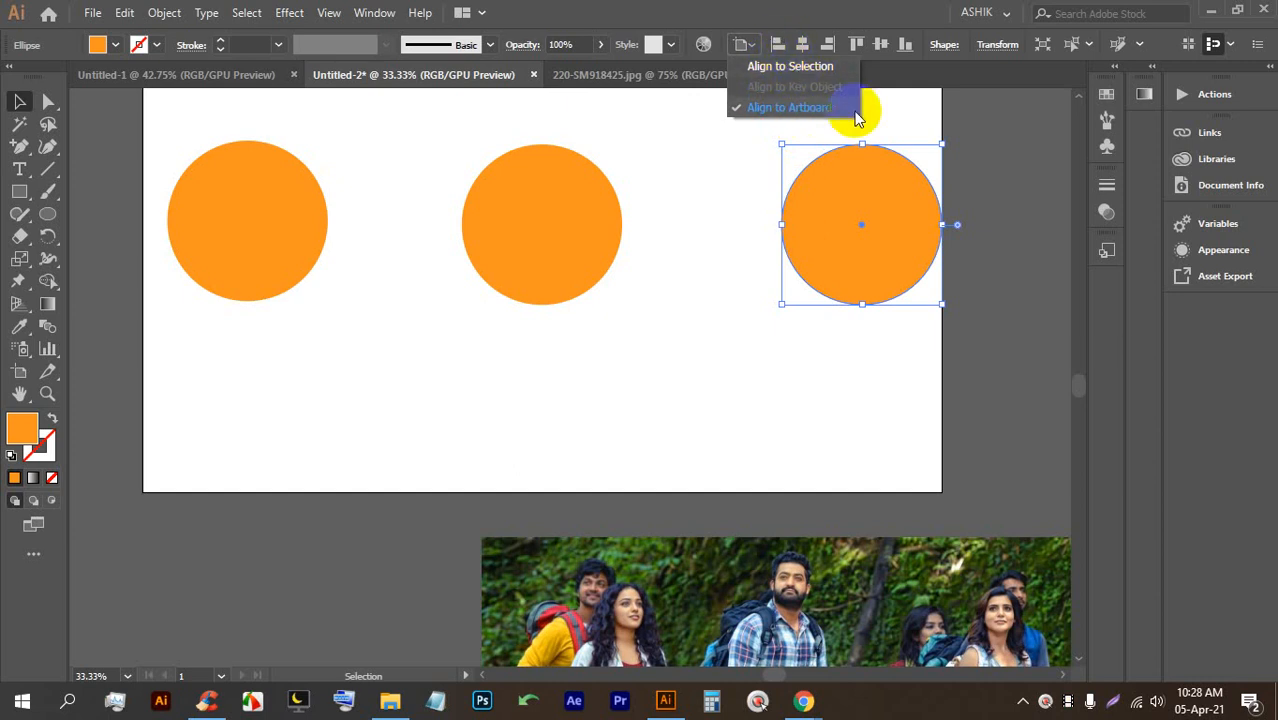
{"action": "left_click", "coordinate": [690, 362]}
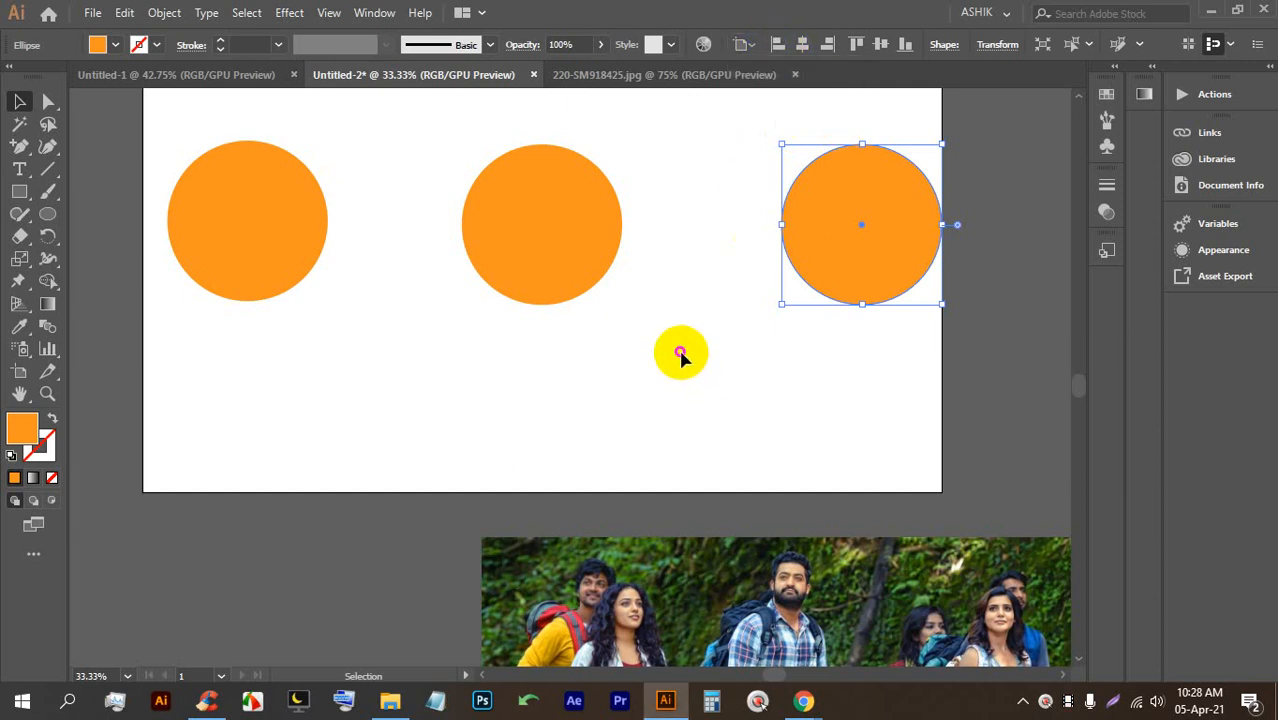
Step: Examine the align and distribute options and align-to choices for the middle and right circles together
{"action": "left_click", "coordinate": [785, 243]}
{"action": "left_click_drag", "start_coordinate": [864, 357], "coordinate": [515, 212]}
{"action": "left_click", "coordinate": [737, 45]}
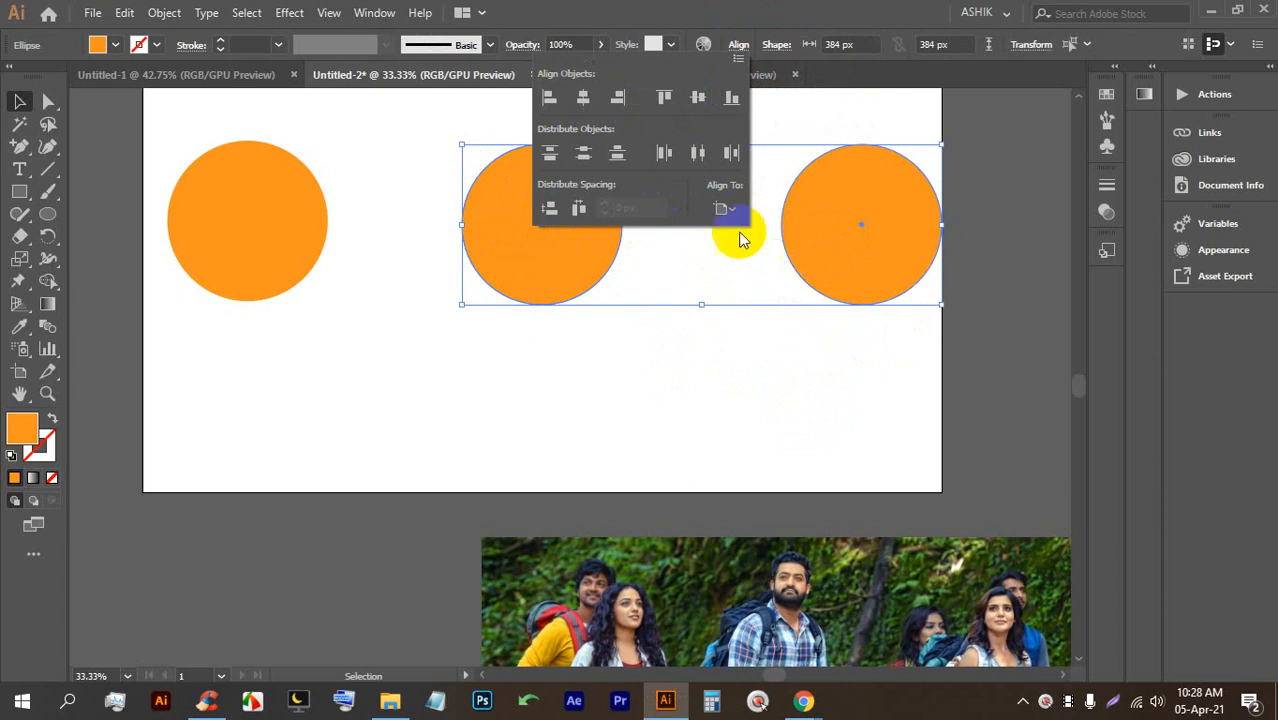
{"action": "left_click", "coordinate": [720, 208]}
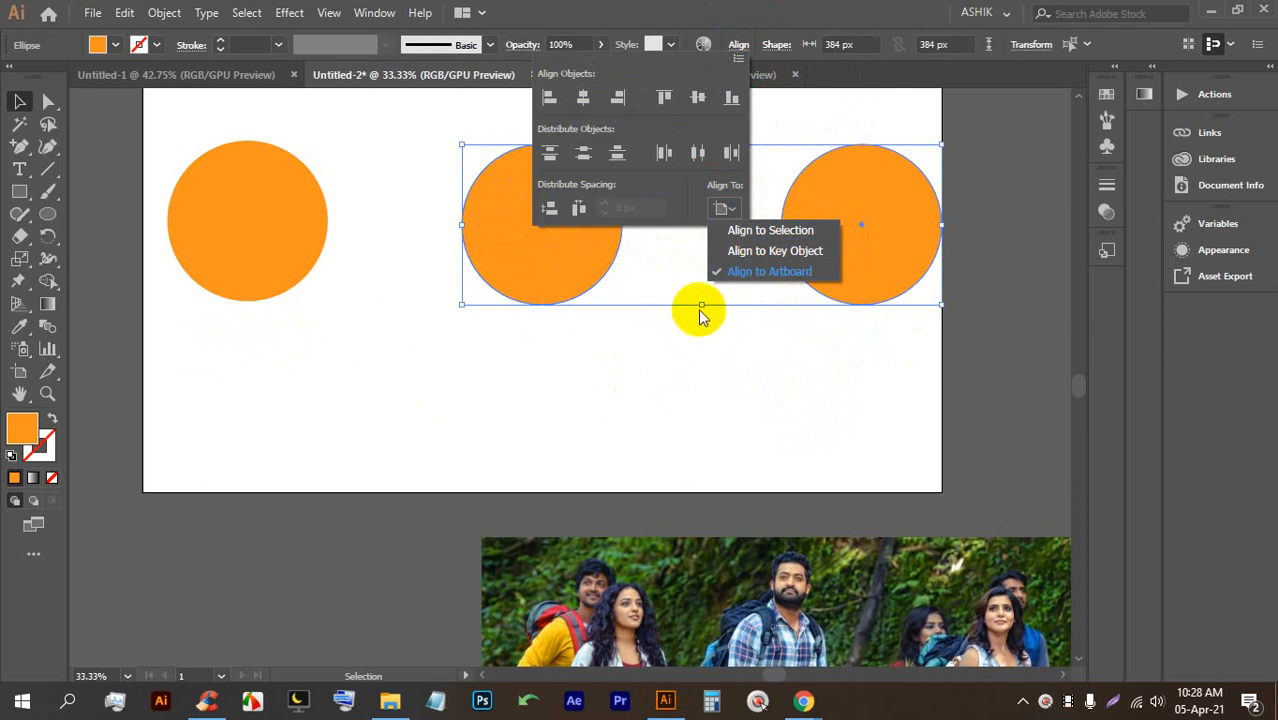
{"action": "left_click", "coordinate": [634, 420]}
{"action": "left_click", "coordinate": [628, 436]}
Step: Move the right circle down and inward below the row, keeping Align to Artboard as its alignment reference
{"action": "scroll", "coordinate": [630, 450], "scroll_direction": "up", "scroll_amount": 3}
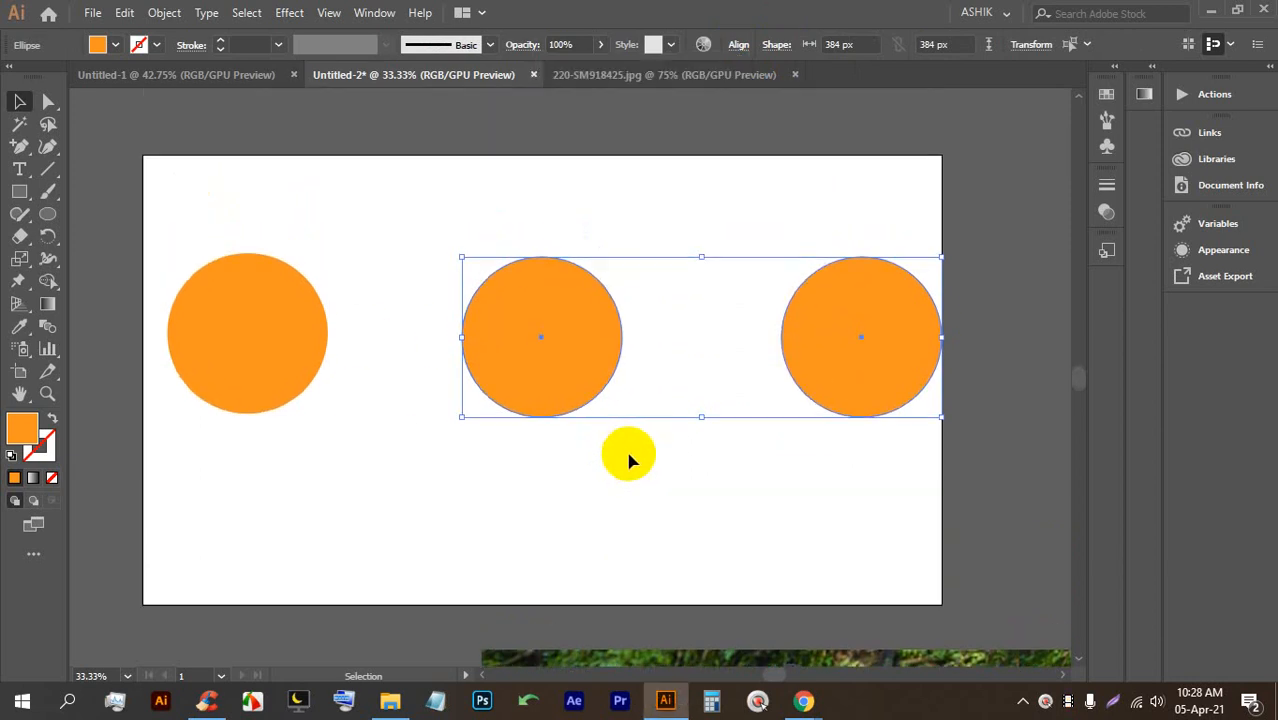
{"action": "scroll", "coordinate": [628, 460], "scroll_direction": "up", "scroll_amount": 1}
{"action": "left_click", "coordinate": [765, 519]}
{"action": "left_click", "coordinate": [864, 420]}
{"action": "left_click_drag", "start_coordinate": [866, 366], "coordinate": [768, 484]}
{"action": "scroll", "coordinate": [753, 357], "scroll_direction": "down", "scroll_amount": 6}
{"action": "left_click_drag", "start_coordinate": [774, 225], "coordinate": [752, 260]}
{"action": "left_click", "coordinate": [748, 44]}
{"action": "left_click", "coordinate": [775, 112]}
{"action": "left_click", "coordinate": [776, 265]}
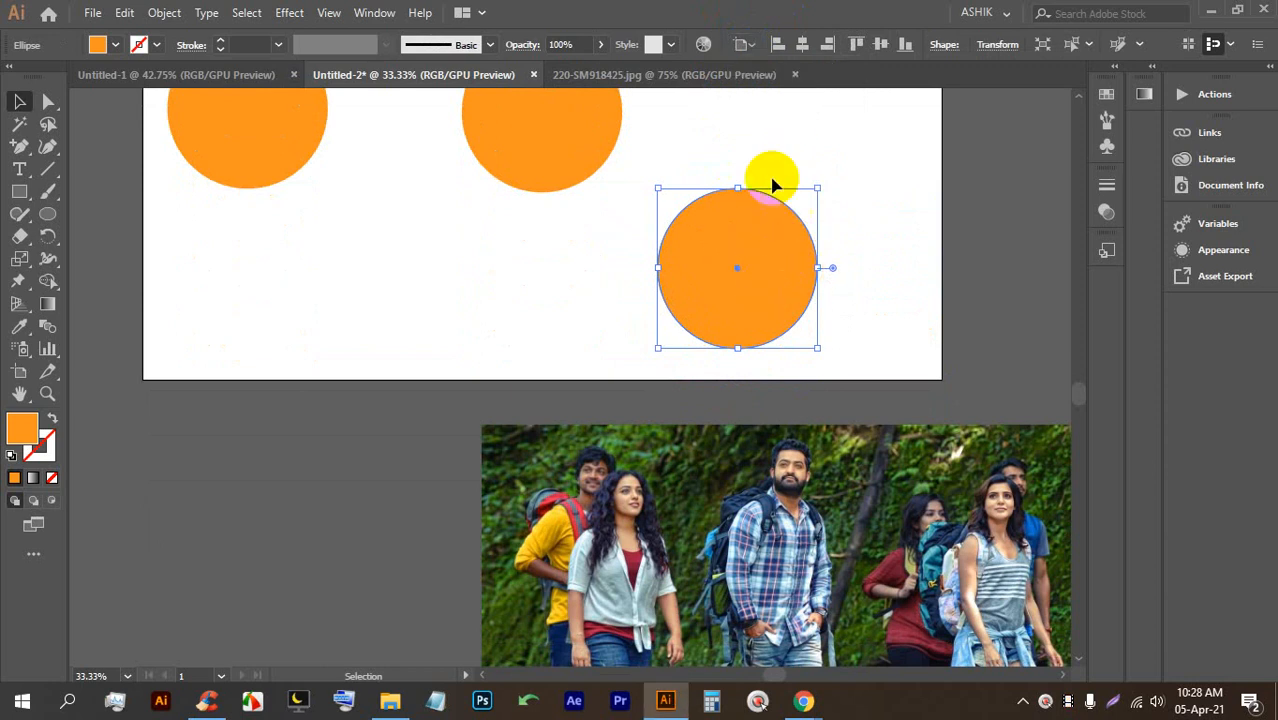
Step: Center the lower circle horizontally on the artboard and align it to the artboard's bottom edge
{"action": "left_click", "coordinate": [802, 45]}
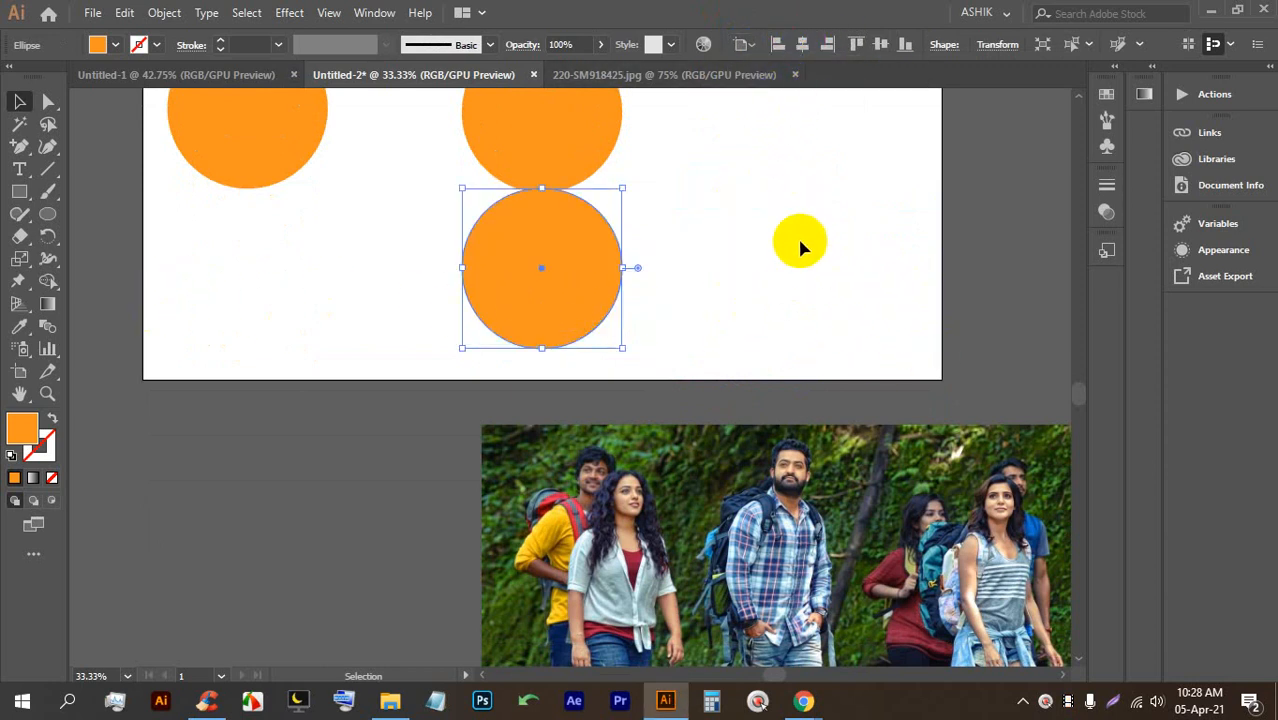
{"action": "scroll", "coordinate": [853, 264], "scroll_direction": "up", "scroll_amount": 3}
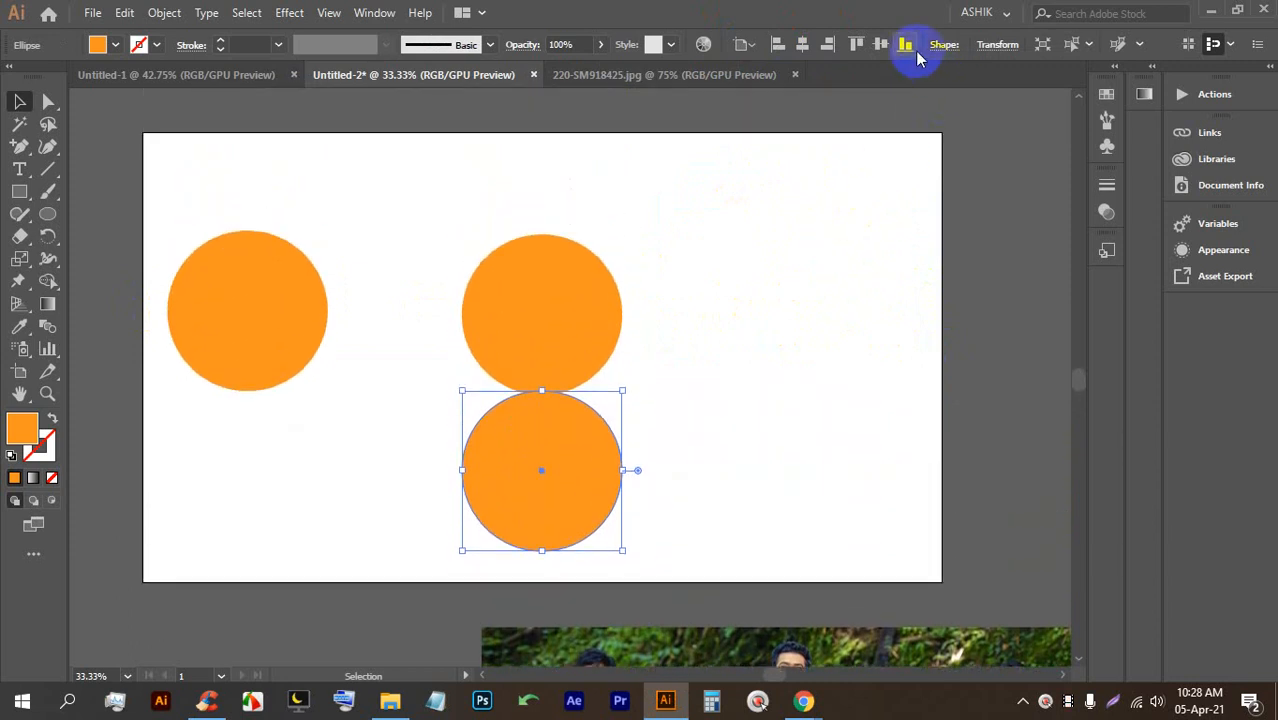
{"action": "left_click", "coordinate": [906, 45]}
{"action": "left_click", "coordinate": [525, 570]}
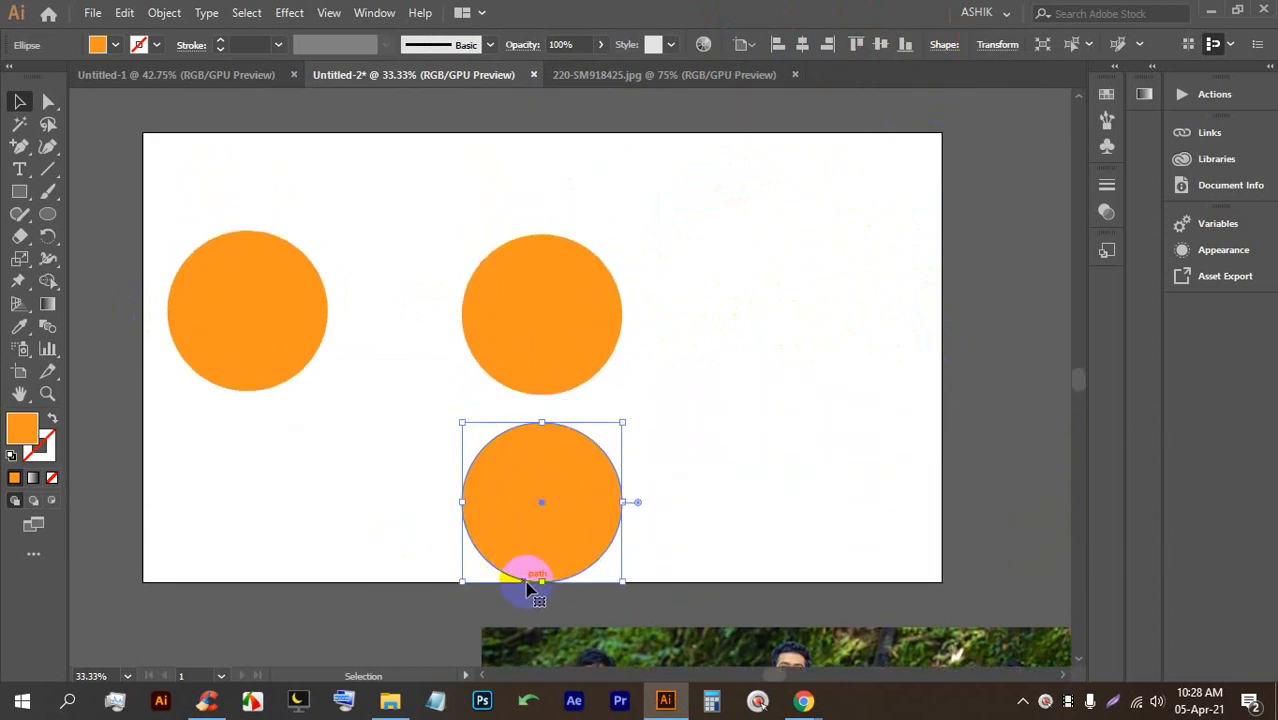
Step: Align the circle to the artboard's left edge, its right edge, and finally its top edge
{"action": "left_click", "coordinate": [778, 45]}
{"action": "left_click", "coordinate": [240, 540]}
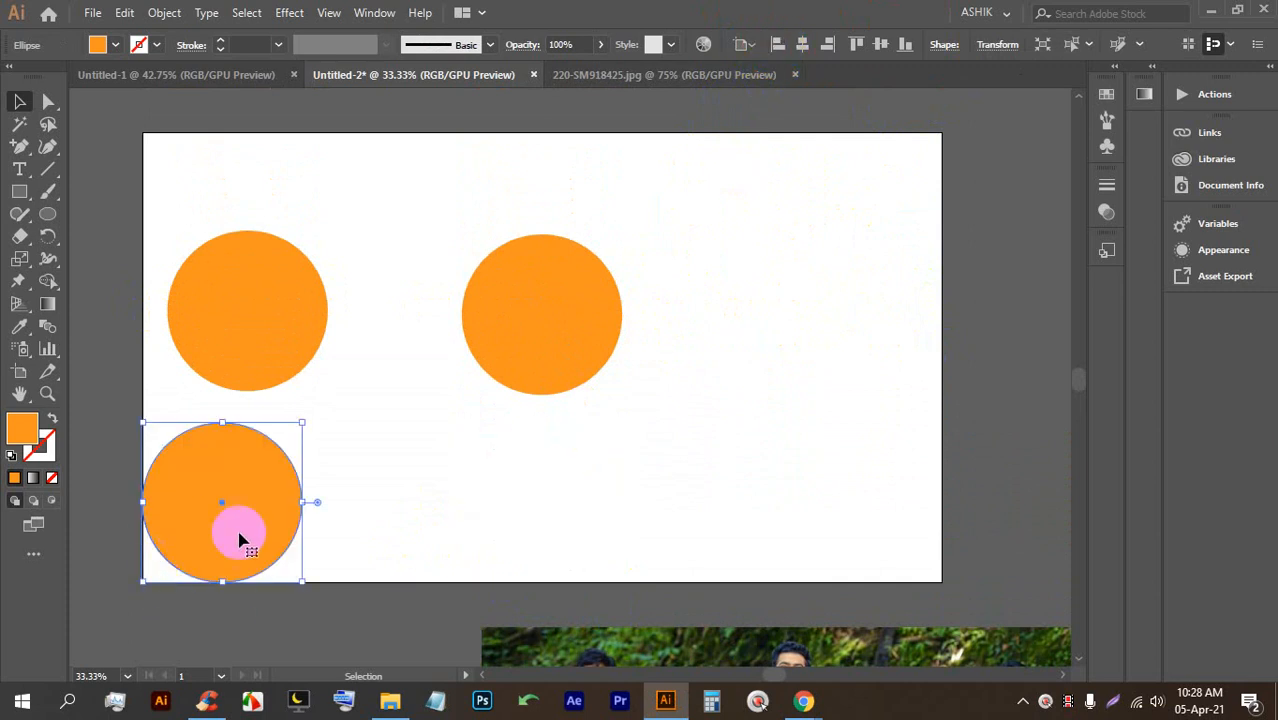
{"action": "left_click", "coordinate": [829, 45]}
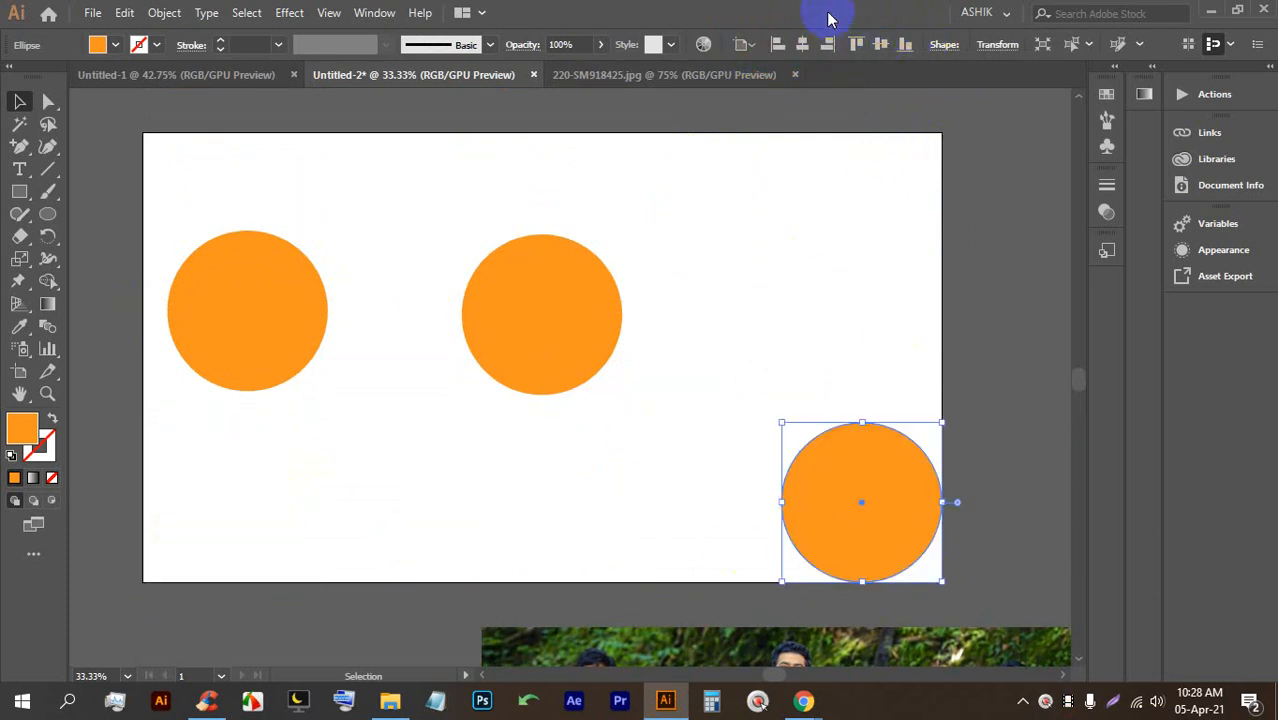
{"action": "left_click", "coordinate": [855, 45]}
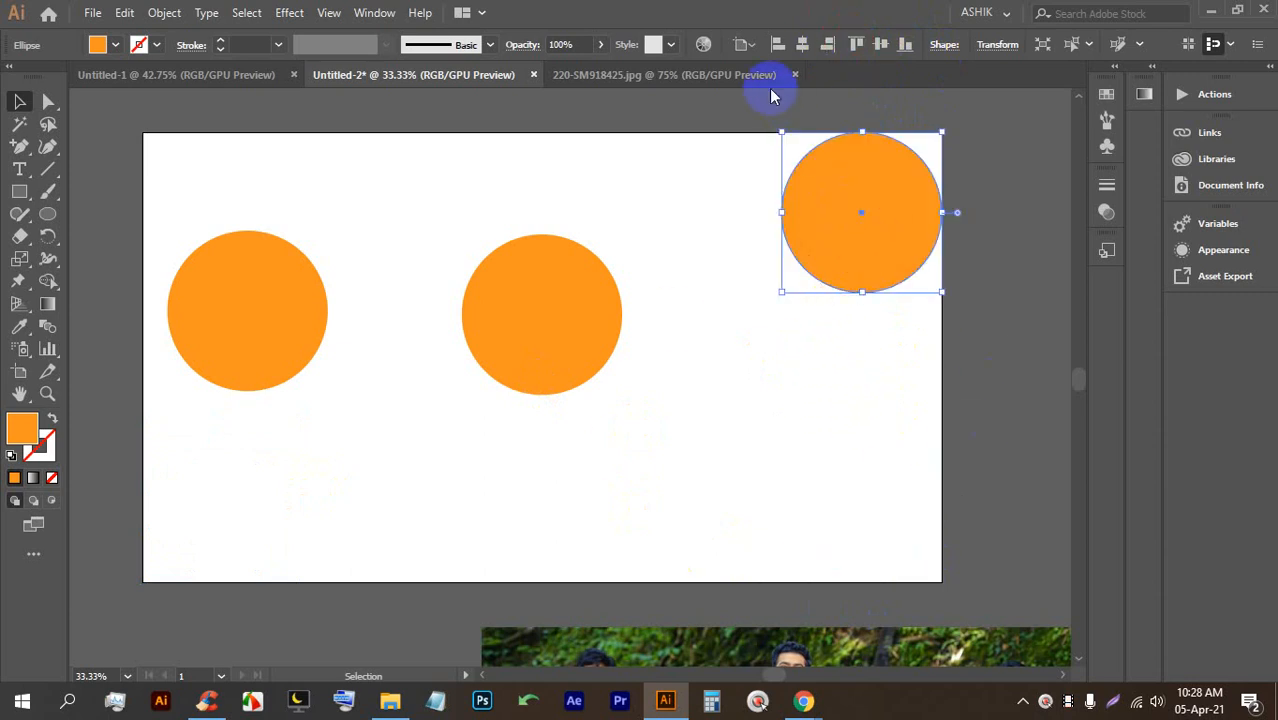
Step: Set the alignment reference to Align to Selection and move the top-right circle down level with the middle circle
{"action": "left_click", "coordinate": [742, 44]}
{"action": "left_click", "coordinate": [770, 67]}
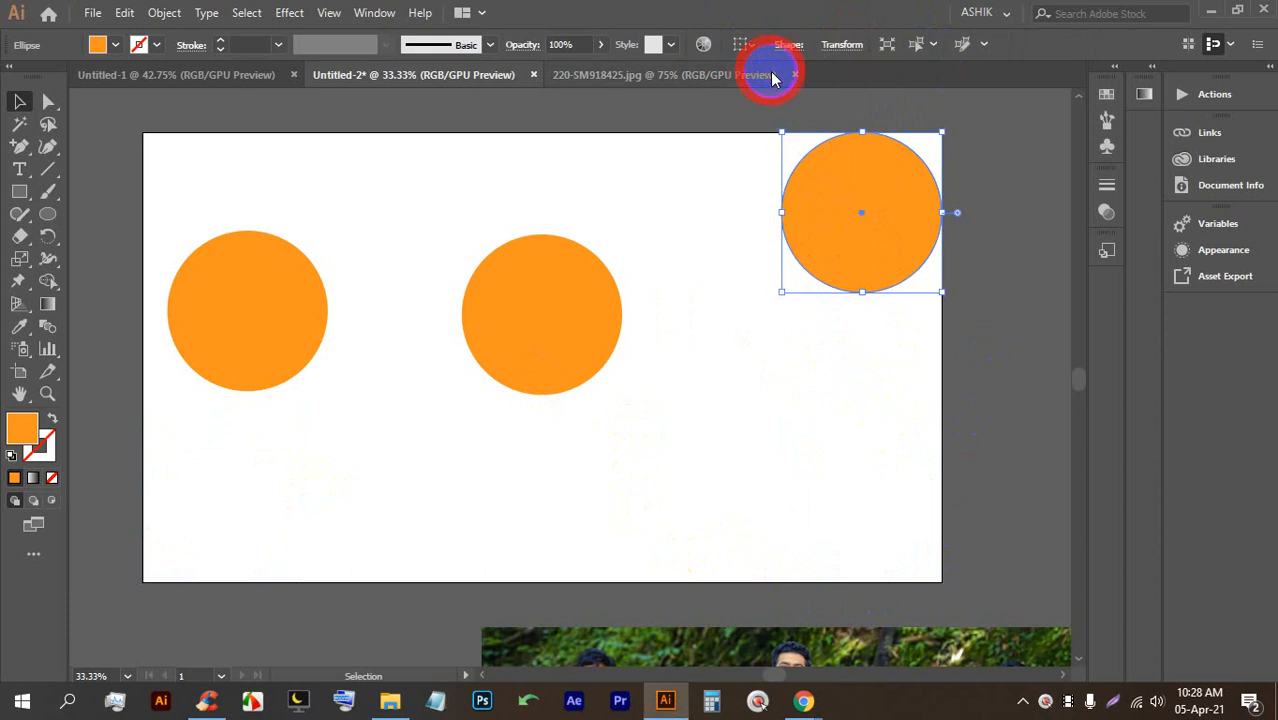
{"action": "left_click_drag", "start_coordinate": [833, 260], "coordinate": [827, 360]}
Step: Try left-aligning the middle and right circles to each other, and undo the alignment
{"action": "left_click_drag", "start_coordinate": [798, 455], "coordinate": [513, 322]}
{"action": "left_click", "coordinate": [741, 44]}
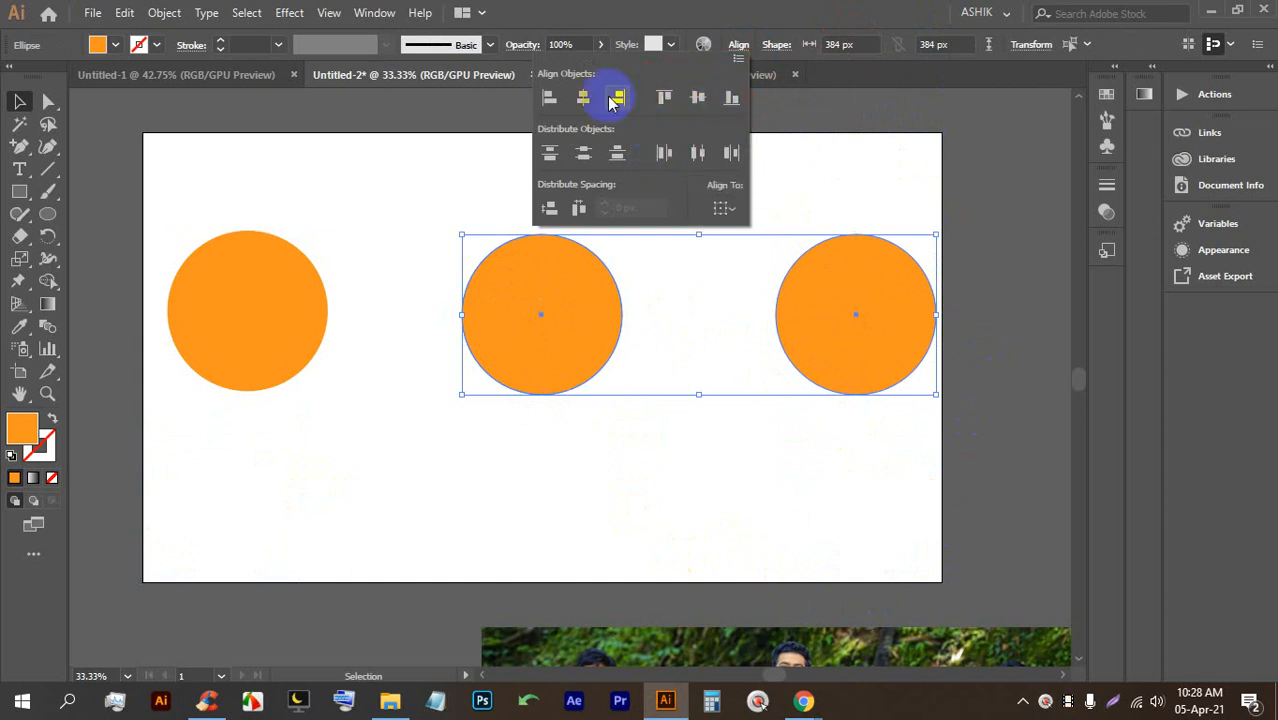
{"action": "left_click", "coordinate": [552, 100]}
{"action": "key", "text": "ctrl+z"}
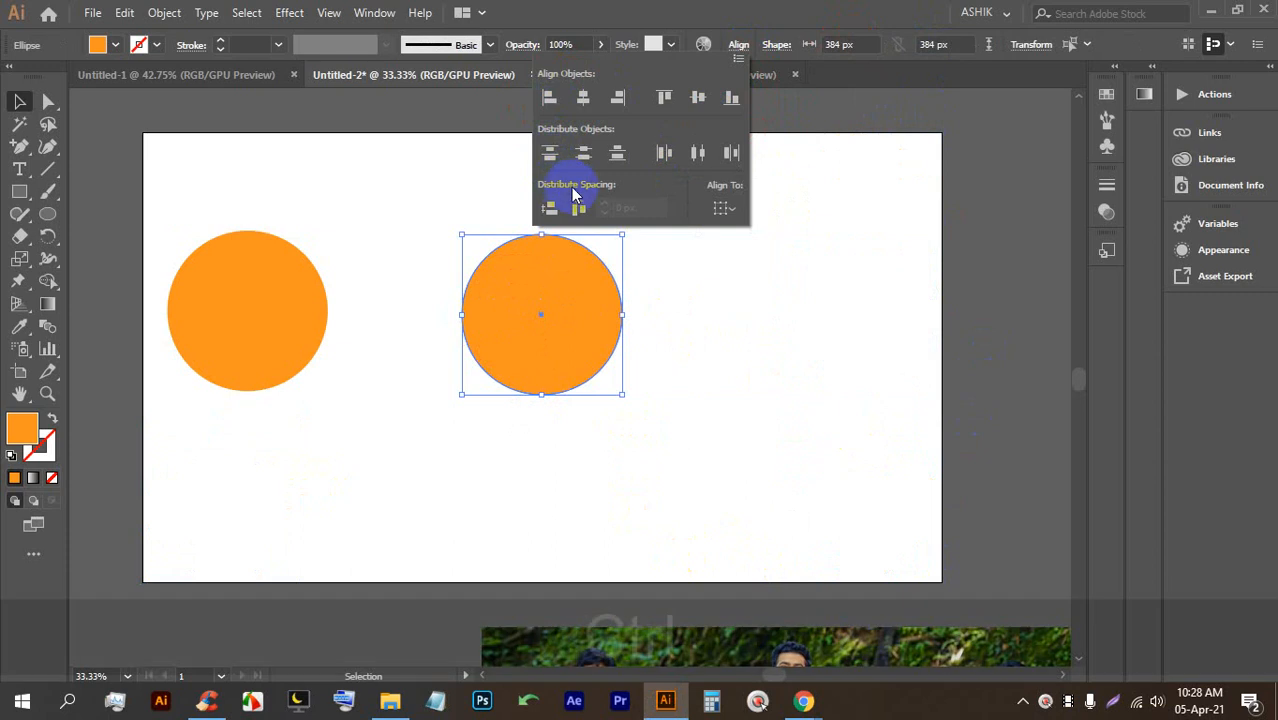
{"action": "key", "text": "ctrl+z"}
Step: Shift the left and middle circles slightly right and move the right circle lower than the other two
{"action": "left_click_drag", "start_coordinate": [861, 487], "coordinate": [536, 336]}
{"action": "left_click", "coordinate": [813, 320]}
{"action": "left_click_drag", "start_coordinate": [259, 328], "coordinate": [275, 328]}
{"action": "left_click_drag", "start_coordinate": [522, 328], "coordinate": [542, 337]}
{"action": "left_click_drag", "start_coordinate": [816, 337], "coordinate": [801, 467]}
{"action": "left_click", "coordinate": [812, 553]}
Step: Set the alignment reference for the middle and right circles to Align to Artboard
{"action": "left_click_drag", "start_coordinate": [842, 552], "coordinate": [513, 302]}
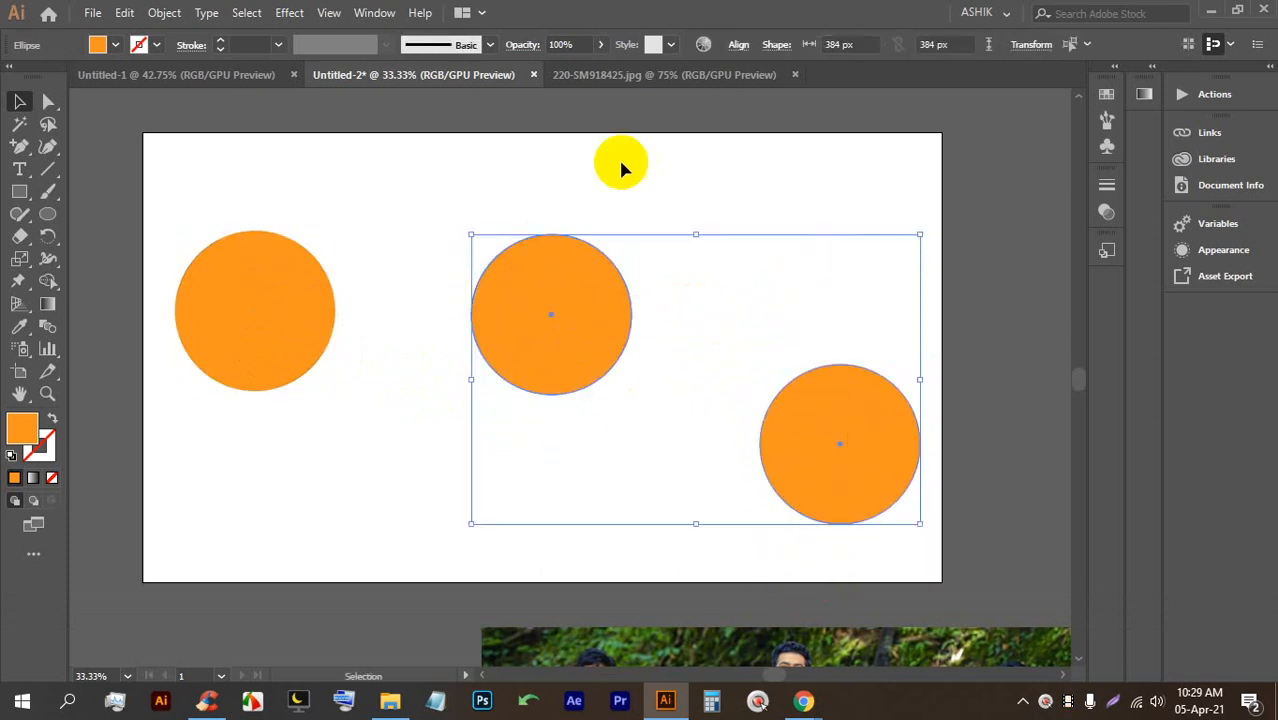
{"action": "left_click", "coordinate": [739, 48]}
{"action": "left_click", "coordinate": [739, 48]}
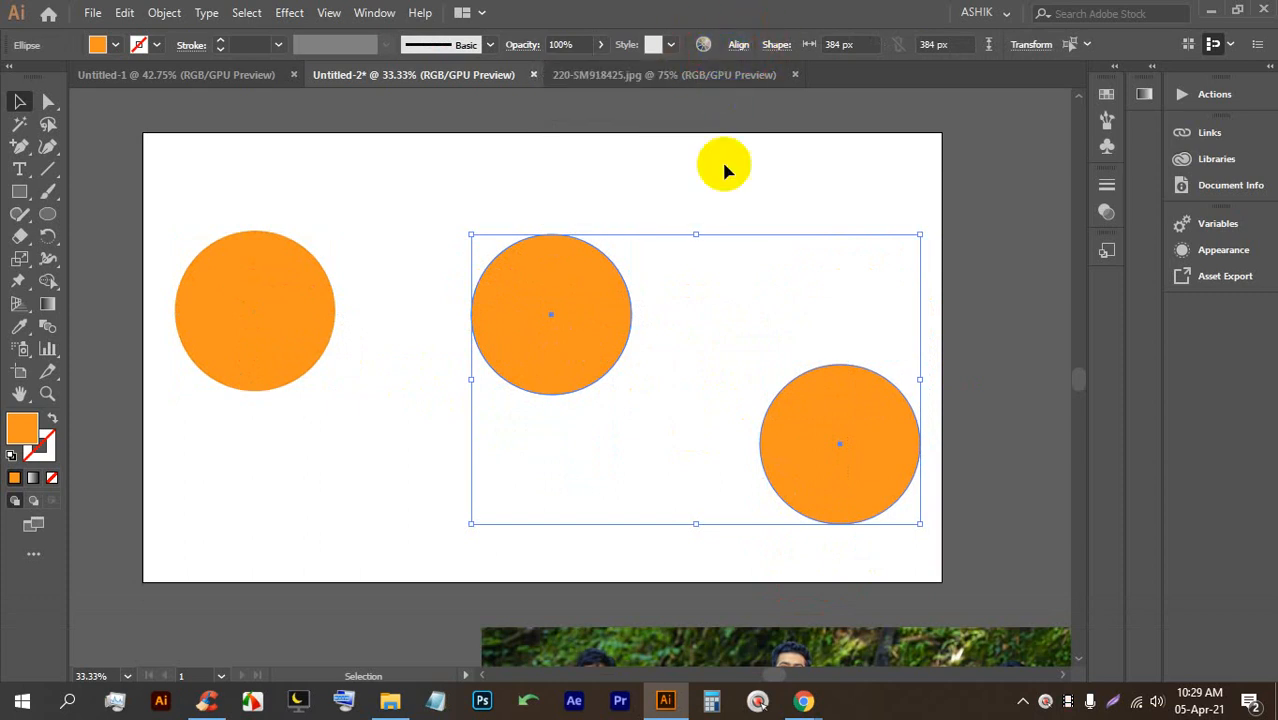
{"action": "left_click", "coordinate": [739, 47]}
{"action": "left_click", "coordinate": [722, 210]}
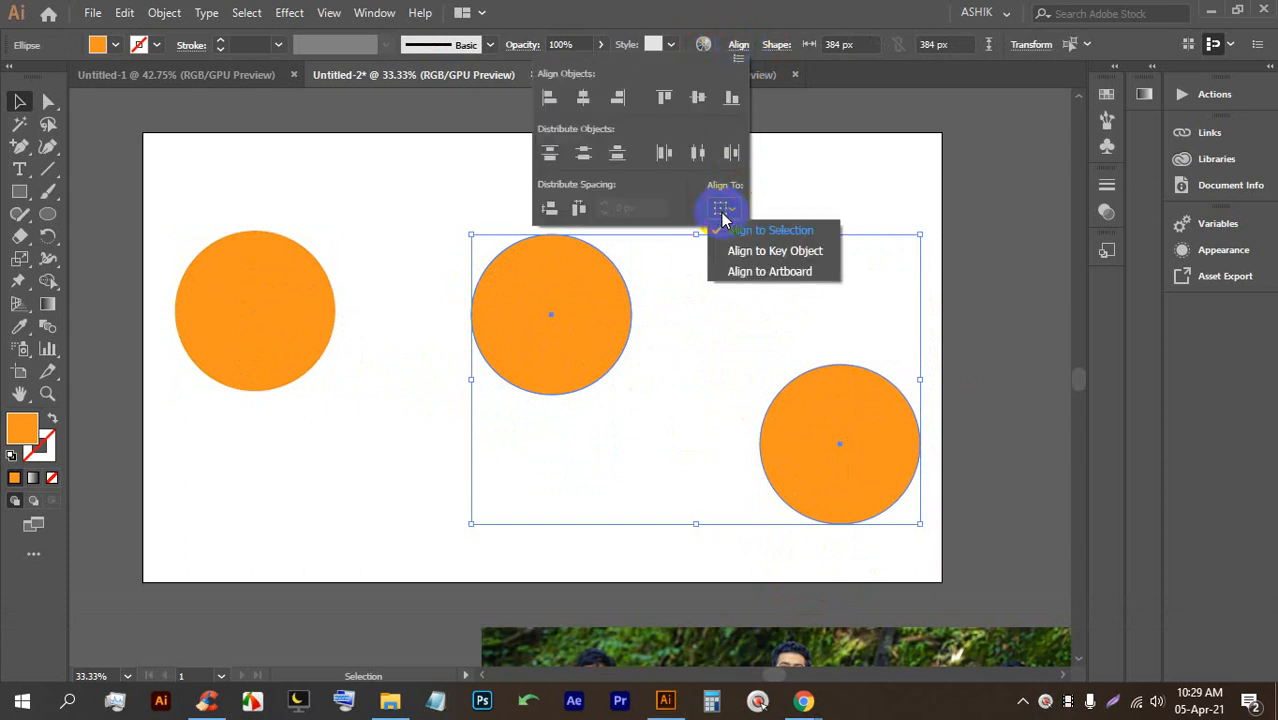
{"action": "left_click", "coordinate": [763, 271]}
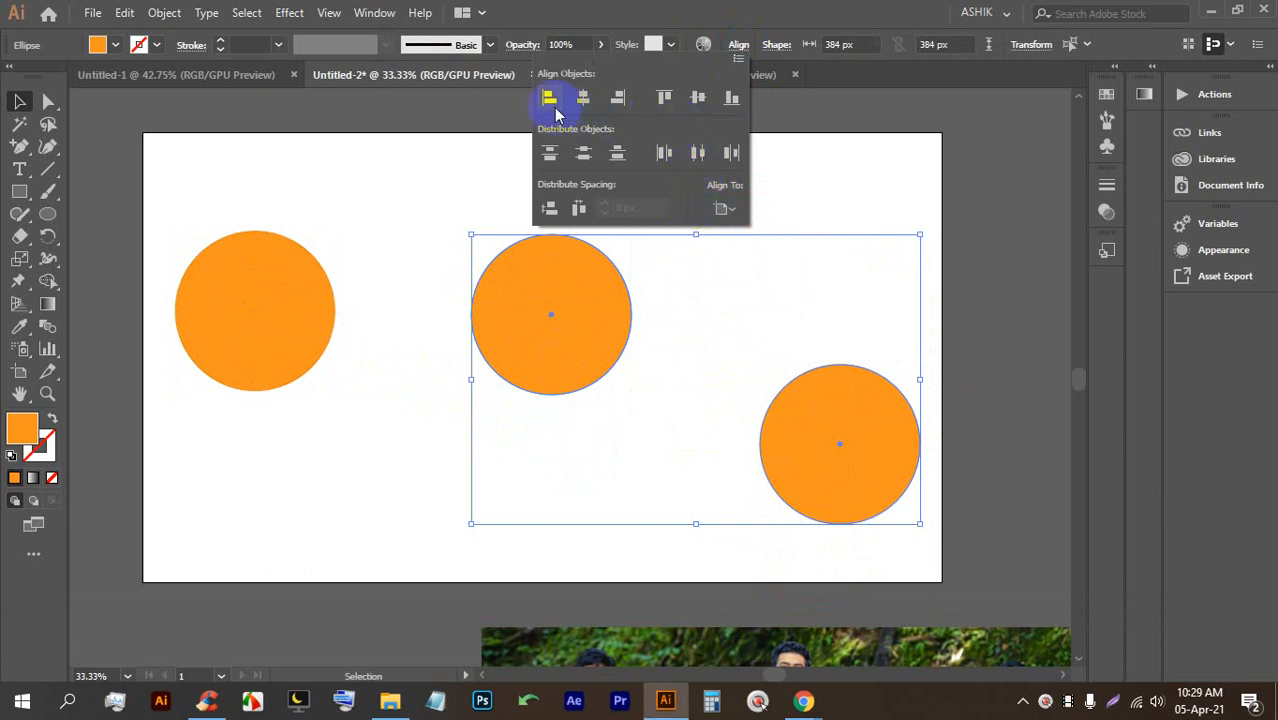
{"action": "left_click", "coordinate": [873, 491]}
{"action": "left_click", "coordinate": [979, 479]}
Step: Align the middle and right circles to the artboard's top edge
{"action": "left_click_drag", "start_coordinate": [922, 528], "coordinate": [522, 290]}
{"action": "left_click", "coordinate": [738, 44]}
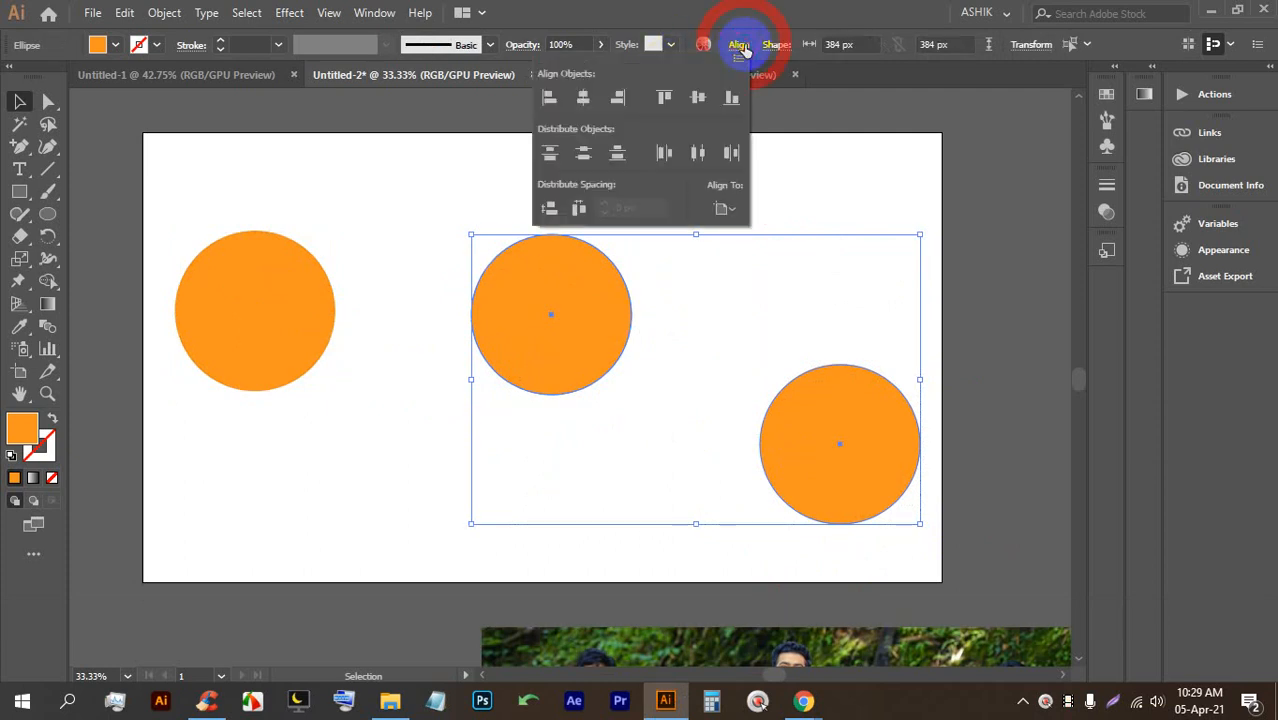
{"action": "left_click", "coordinate": [671, 99]}
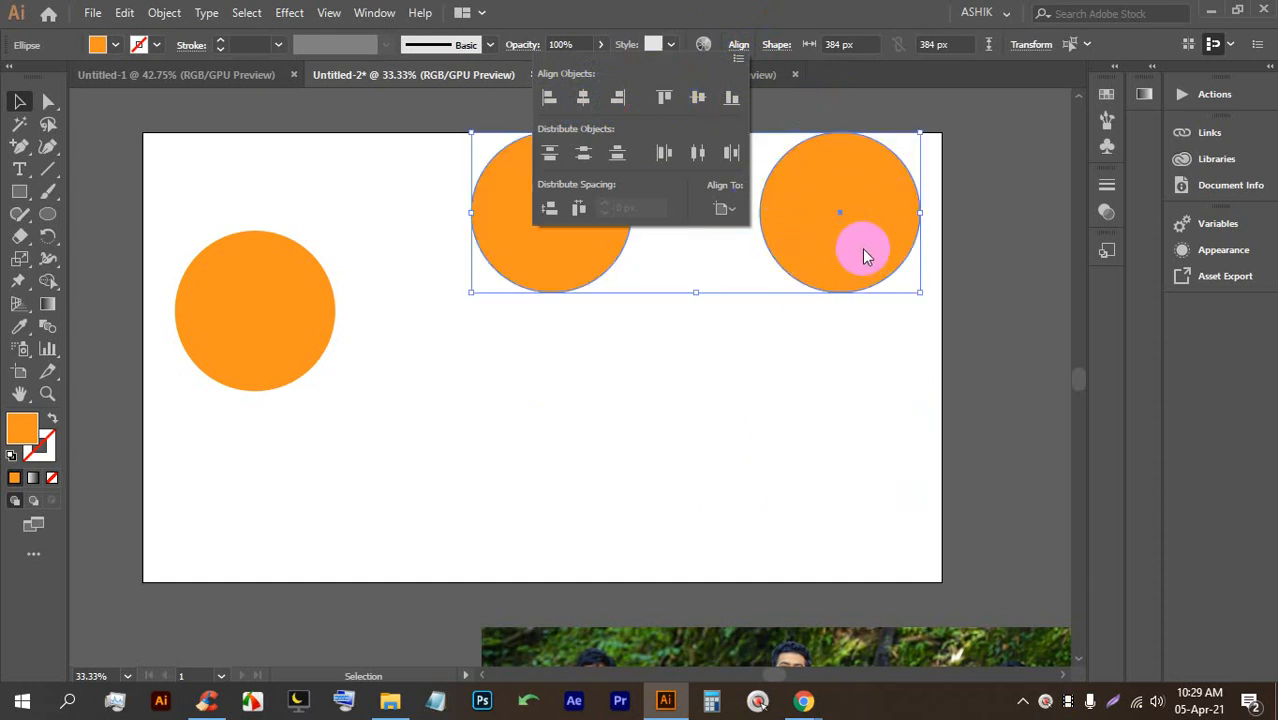
Step: Move the two top-aligned circles together down toward the artboard's vertical middle
{"action": "left_click", "coordinate": [865, 255]}
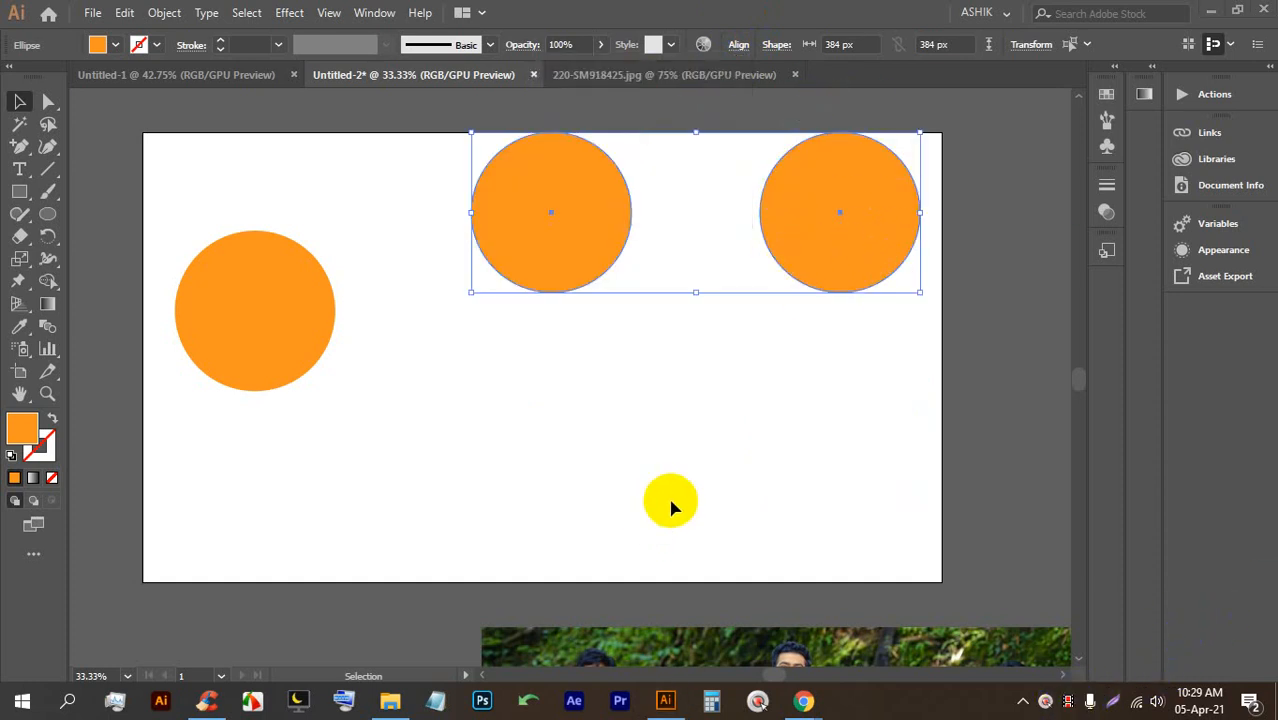
{"action": "left_click_drag", "start_coordinate": [844, 408], "coordinate": [491, 106]}
{"action": "left_click_drag", "start_coordinate": [573, 223], "coordinate": [542, 352]}
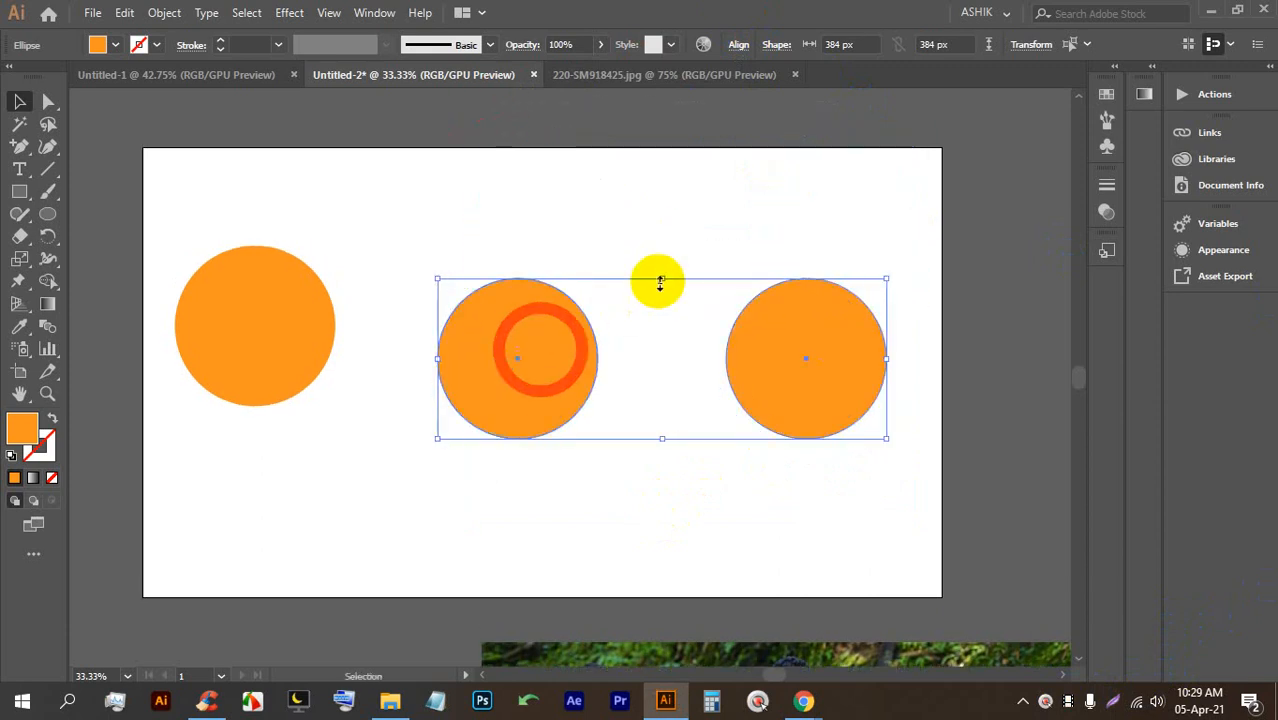
Step: Align the middle and right circles to the artboard's bottom edge
{"action": "left_click", "coordinate": [735, 47]}
{"action": "left_click", "coordinate": [723, 208]}
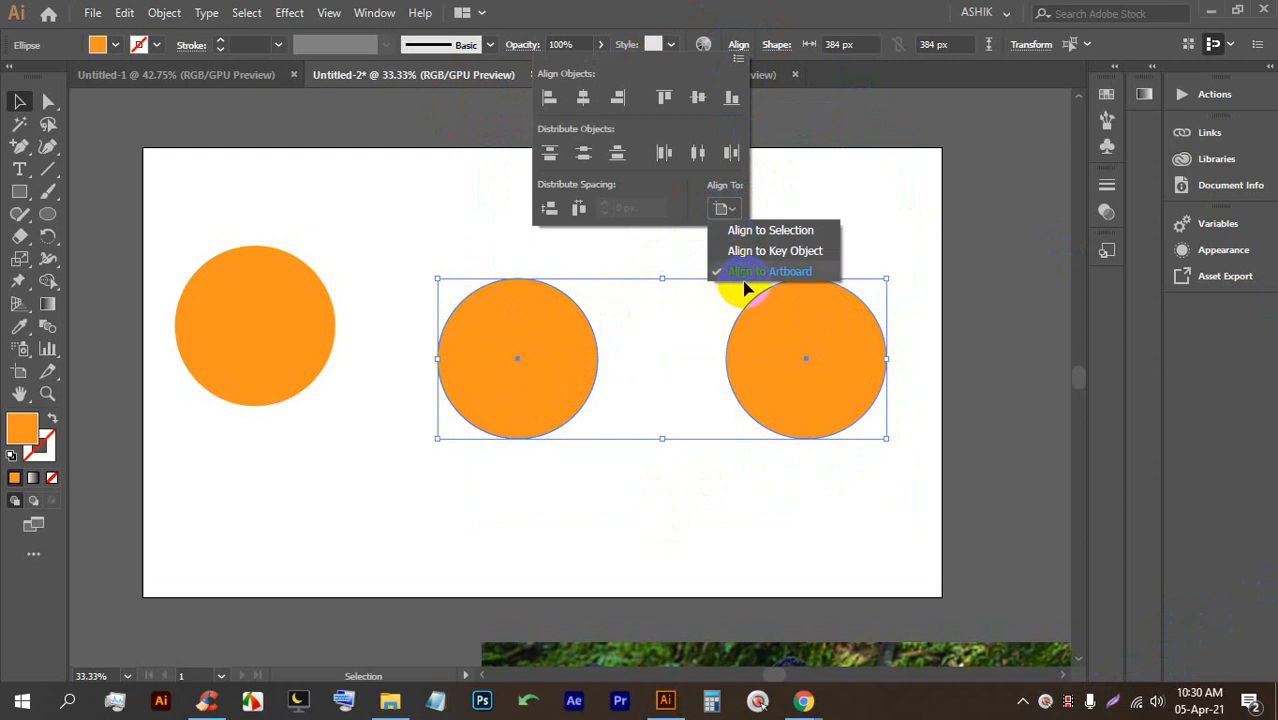
{"action": "left_click", "coordinate": [731, 103]}
{"action": "left_click", "coordinate": [732, 100]}
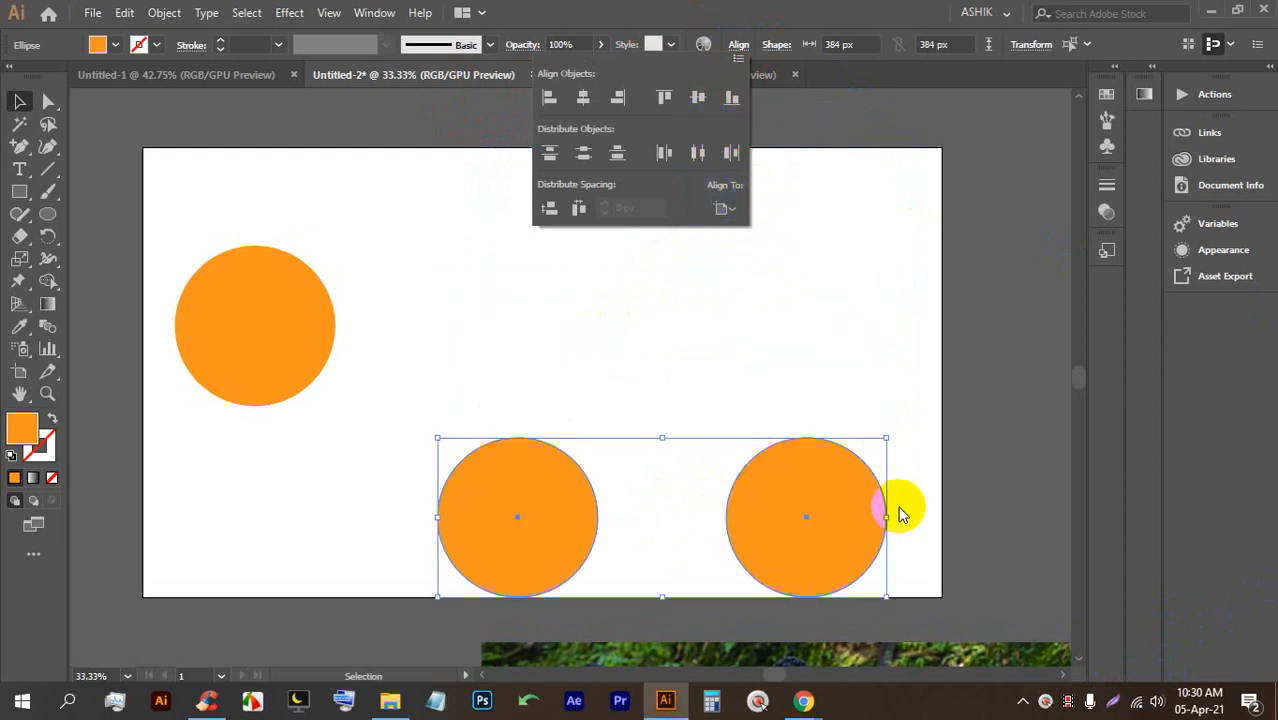
Step: Try aligning the two selected circles to the artboard's left edge and its right edge, and undo both alignments
{"action": "left_click", "coordinate": [551, 100]}
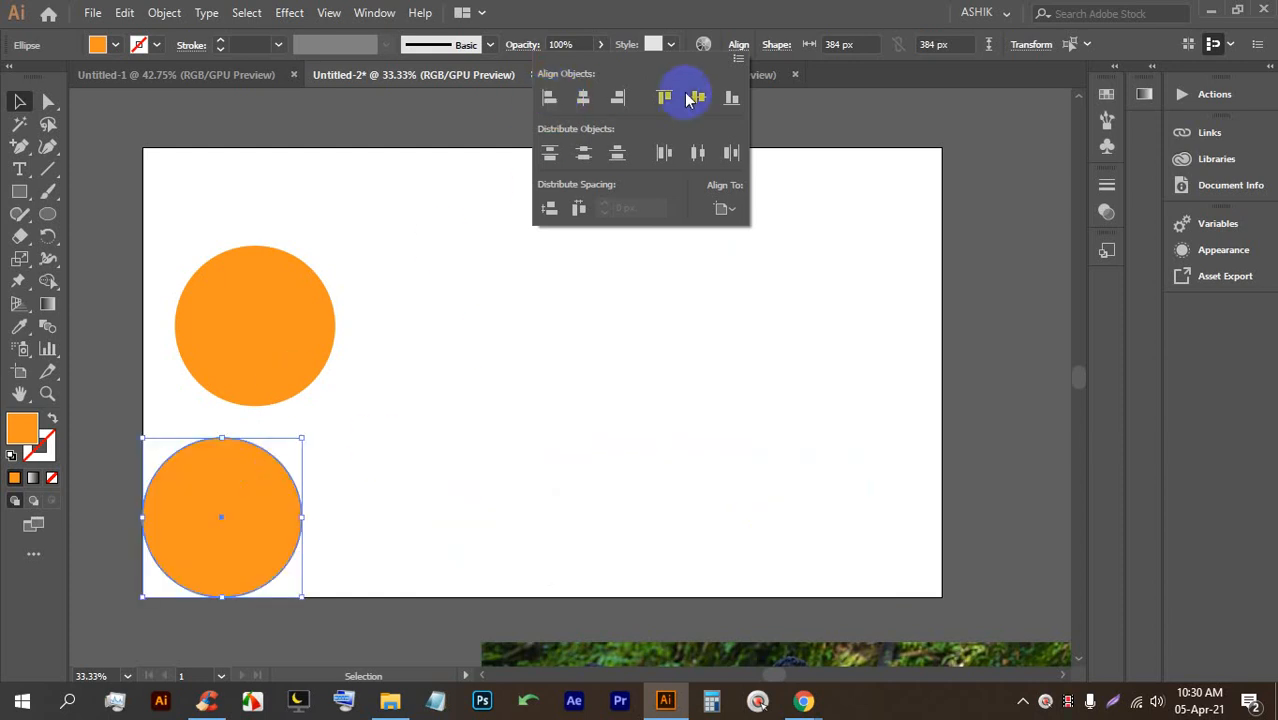
{"action": "left_click", "coordinate": [615, 97]}
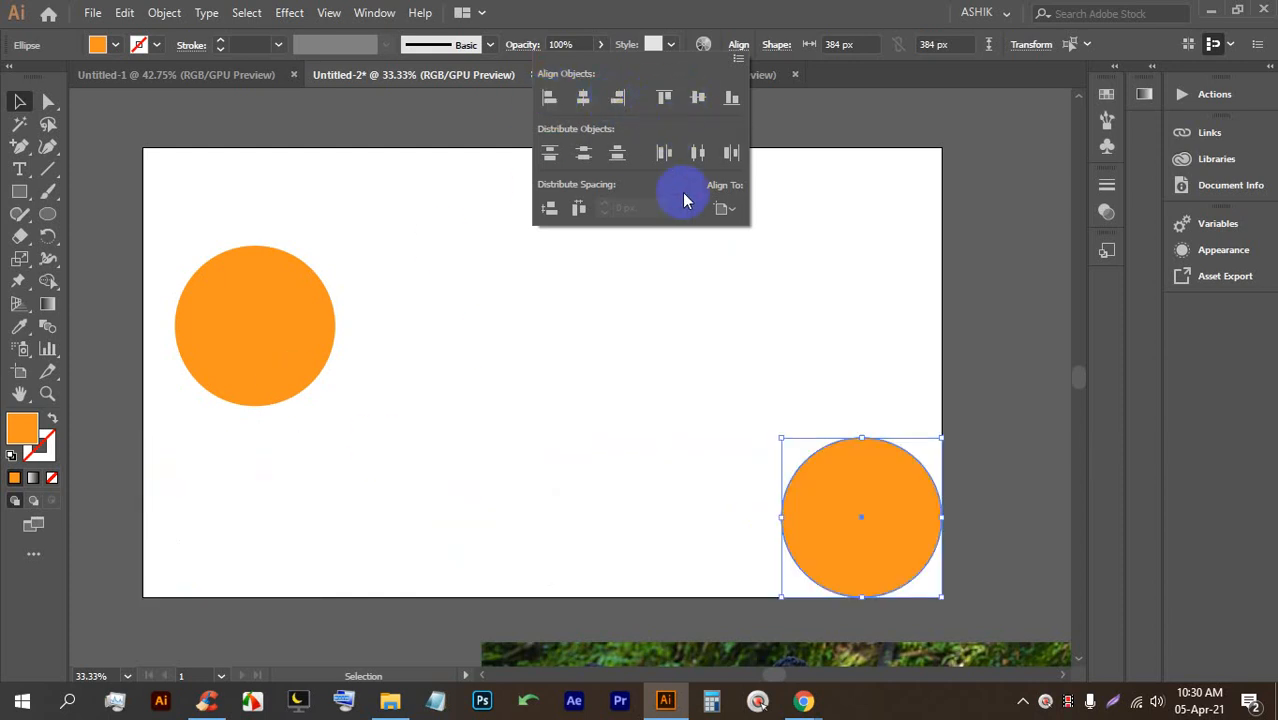
{"action": "key", "text": "ctrl+z"}
{"action": "key", "text": "ctrl+z"}
{"action": "key", "text": "ctrl+z"}
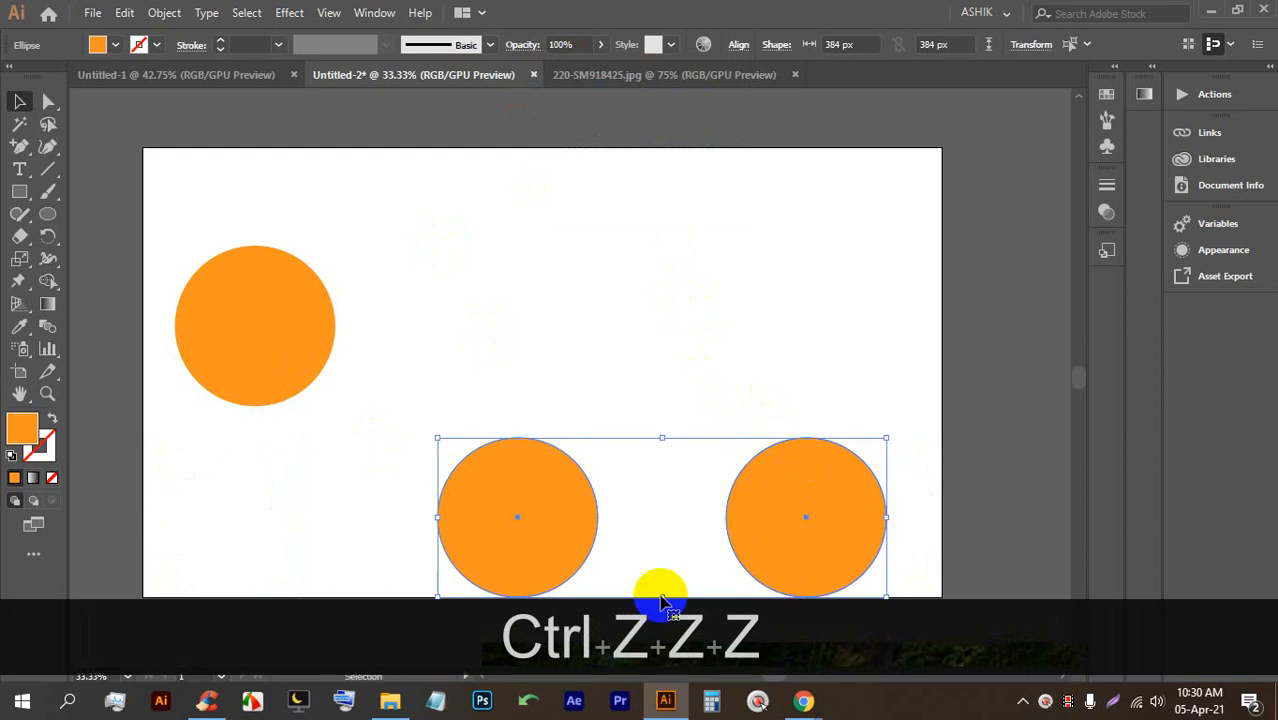
Step: Nudge the two circles up from the artboard's bottom edge and centre them vertically on the artboard
{"action": "left_click_drag", "start_coordinate": [819, 496], "coordinate": [813, 488]}
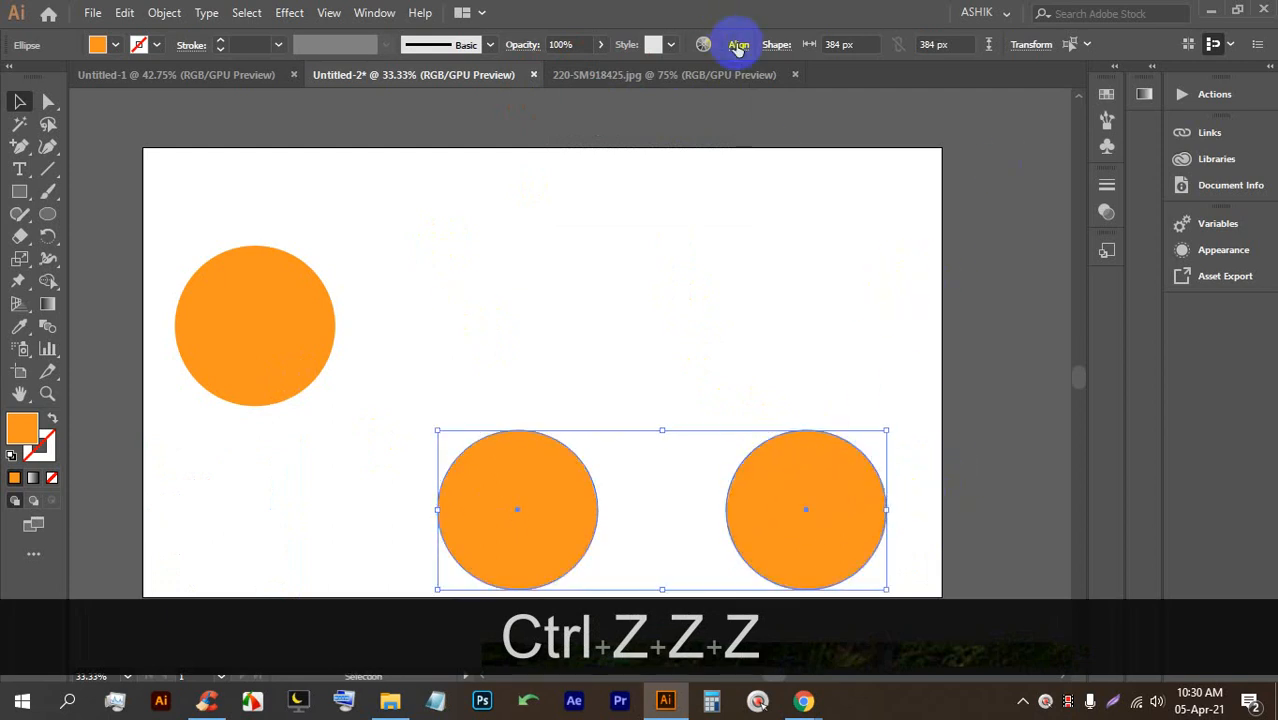
{"action": "left_click", "coordinate": [738, 45]}
{"action": "left_click", "coordinate": [698, 96]}
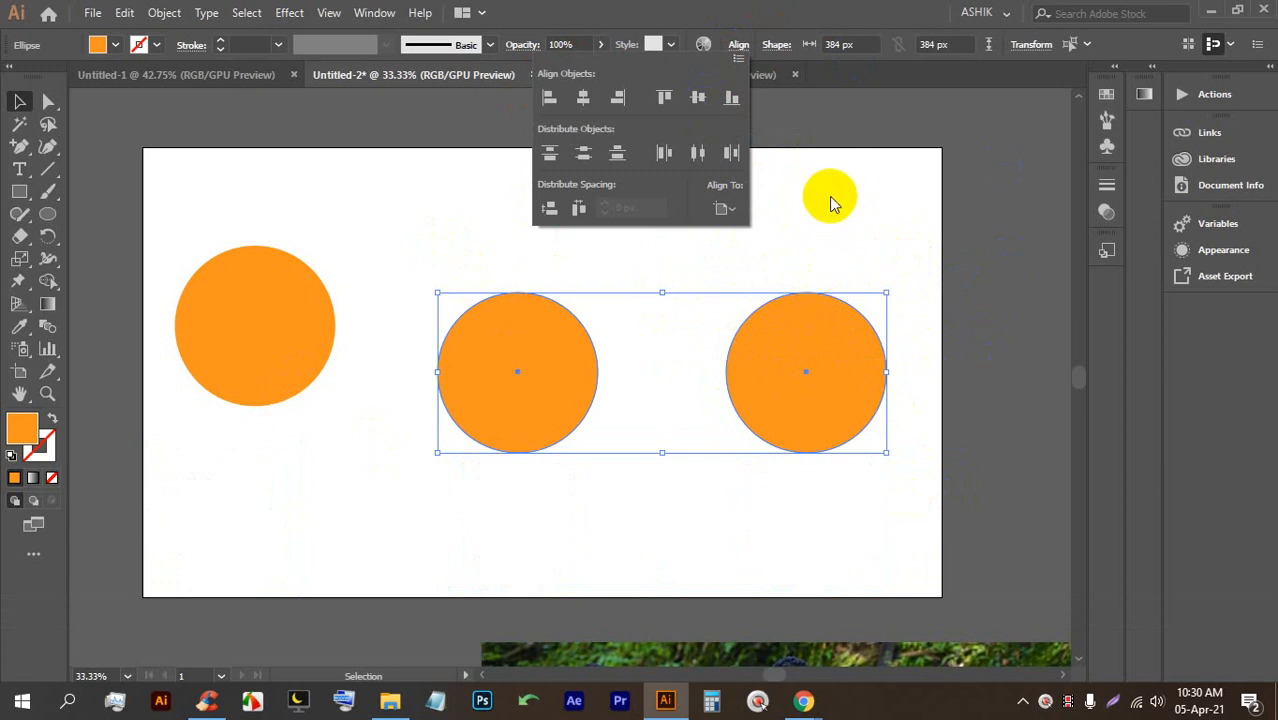
Step: Reselect the middle and right circles and set their alignment reference to Align to Selection
{"action": "left_click", "coordinate": [790, 331]}
{"action": "left_click_drag", "start_coordinate": [850, 540], "coordinate": [542, 363]}
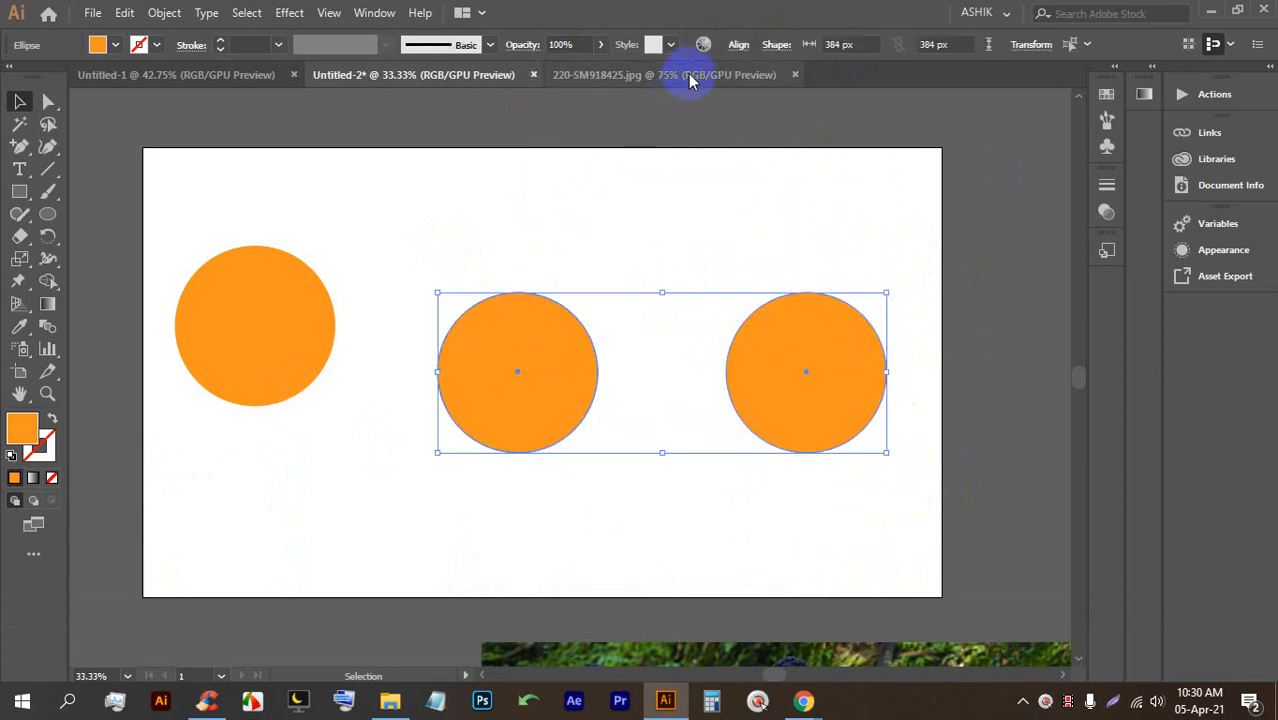
{"action": "left_click", "coordinate": [738, 45]}
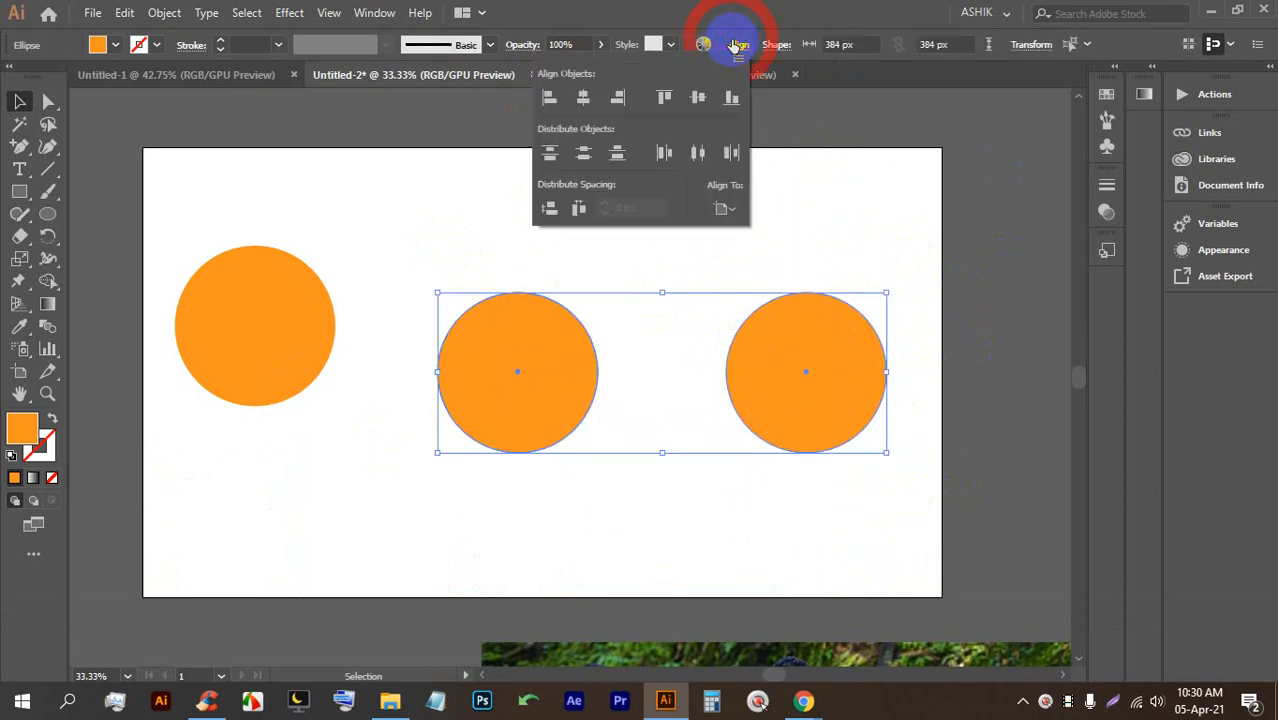
{"action": "left_click", "coordinate": [724, 208]}
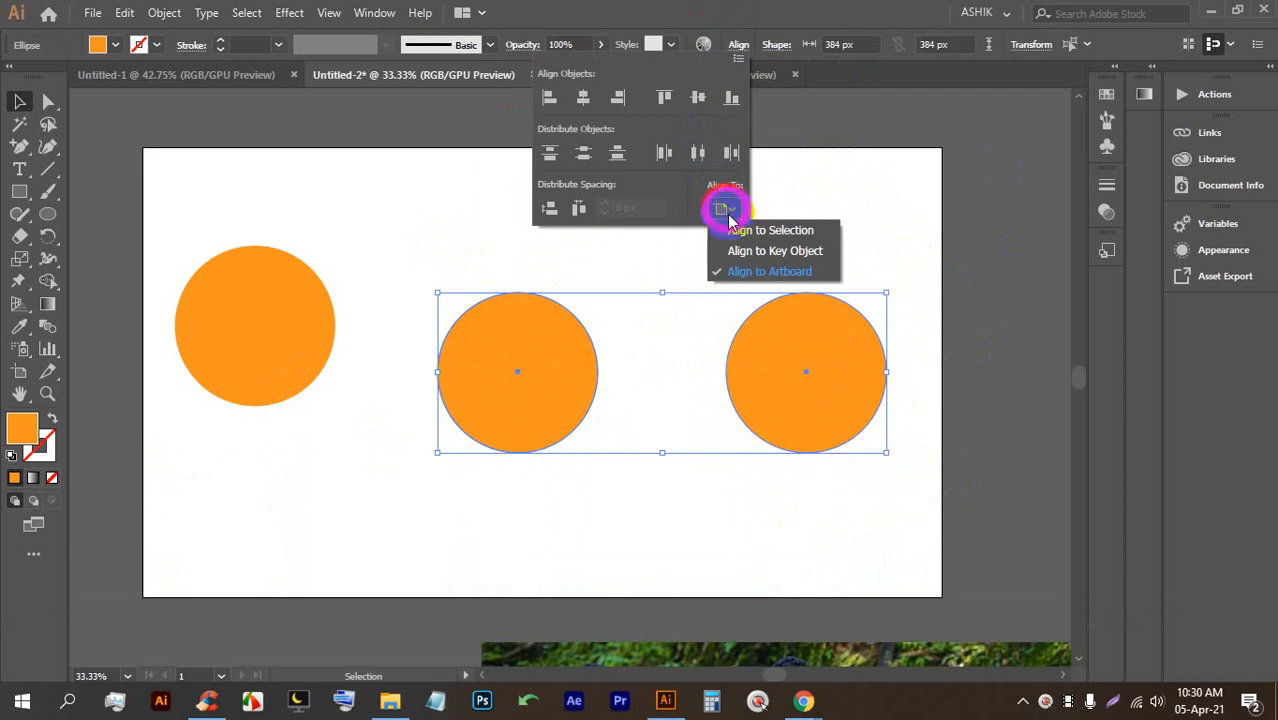
{"action": "left_click", "coordinate": [786, 232]}
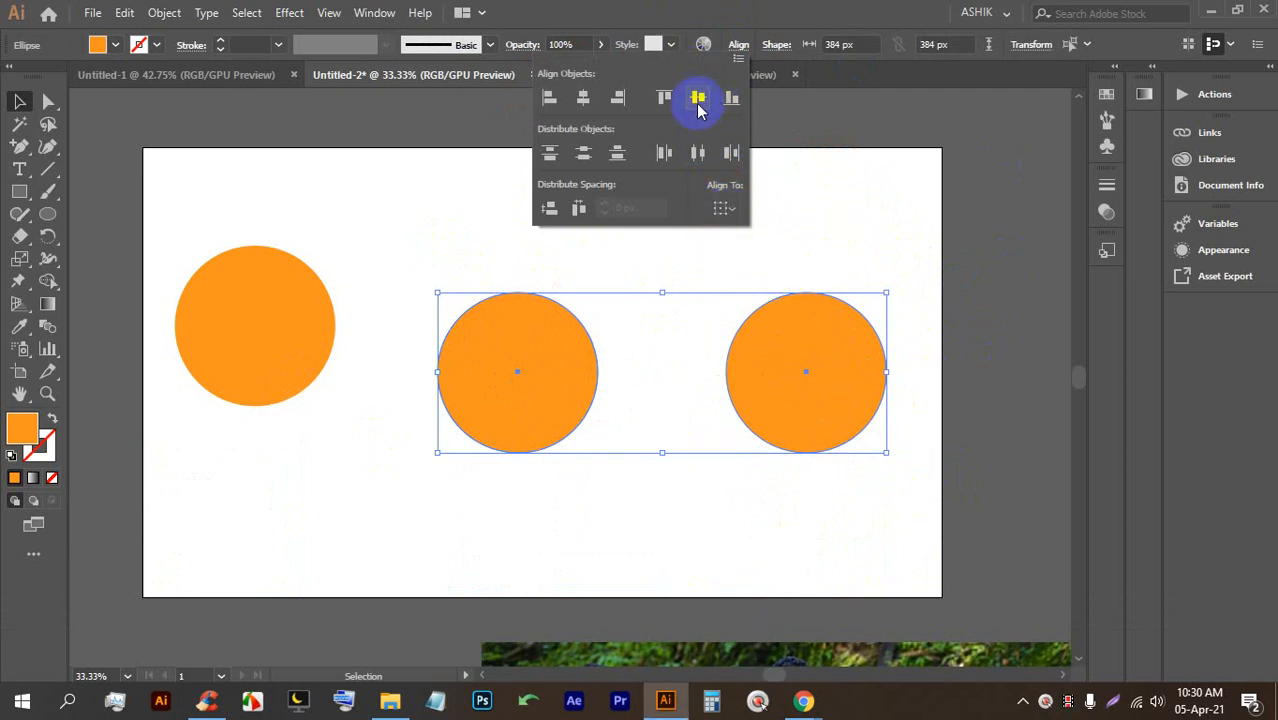
Step: Move the right circle lower and align the vertical centres of the middle and right circles to the selection
{"action": "left_click", "coordinate": [866, 556]}
{"action": "left_click_drag", "start_coordinate": [805, 400], "coordinate": [805, 480]}
{"action": "left_click_drag", "start_coordinate": [927, 536], "coordinate": [428, 371]}
{"action": "left_click", "coordinate": [733, 45]}
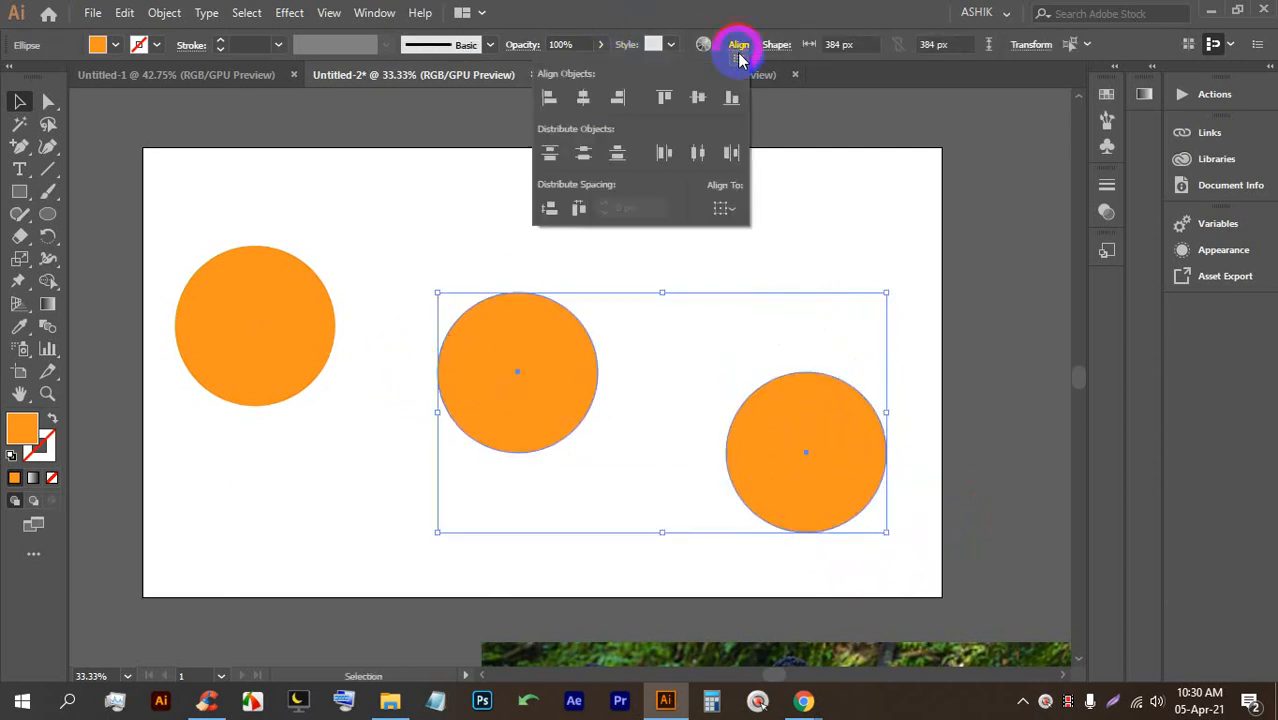
{"action": "left_click", "coordinate": [695, 98]}
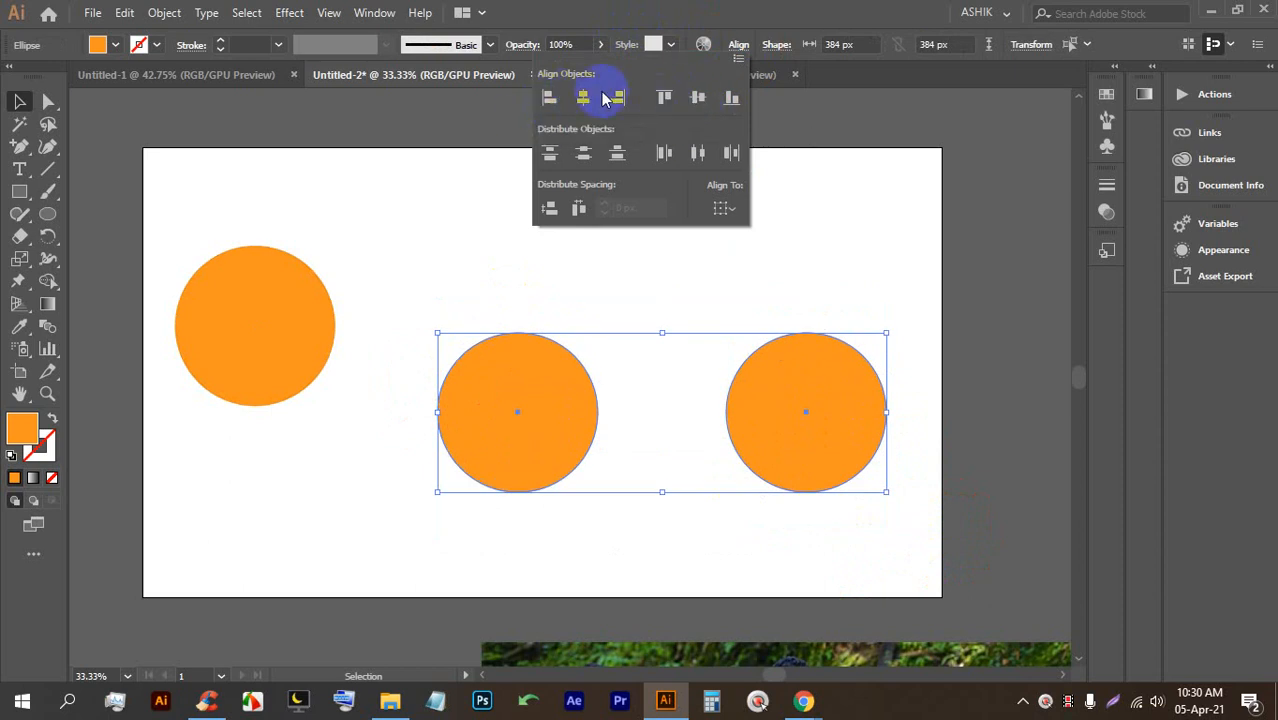
{"action": "left_click", "coordinate": [665, 98]}
{"action": "left_click", "coordinate": [973, 476]}
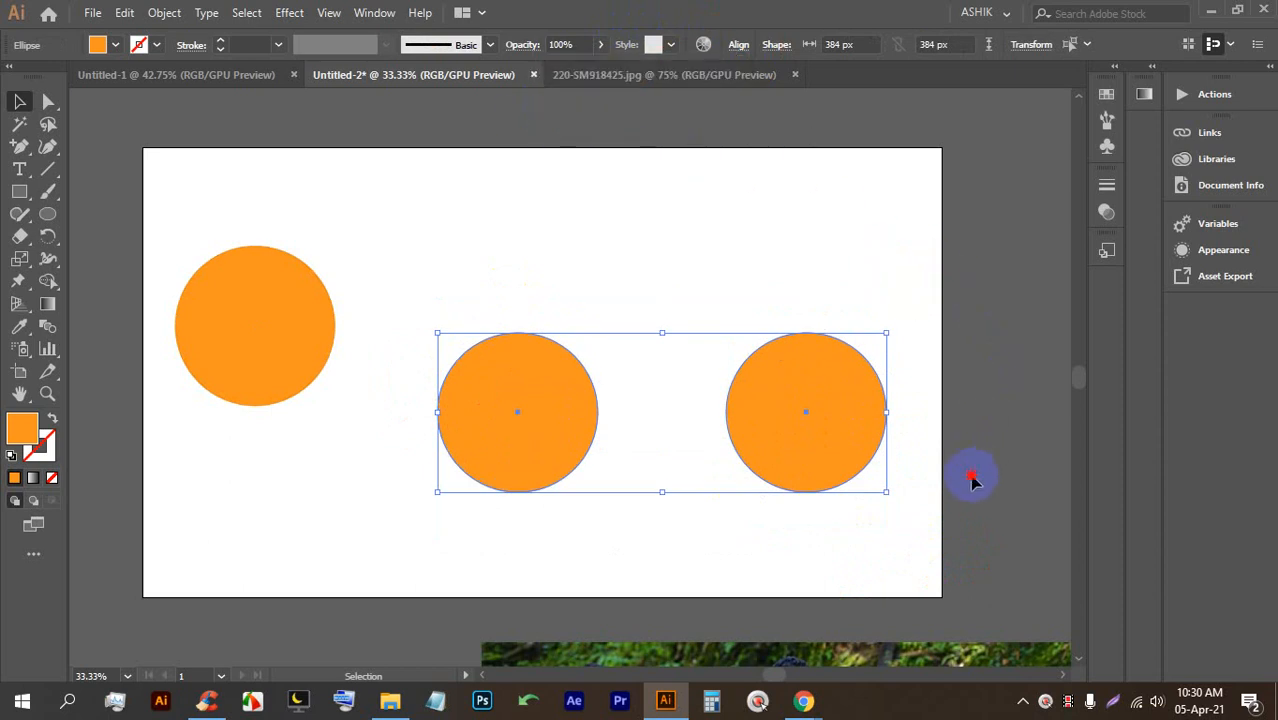
Step: Scale the right circle down proportionally to about half its diameter
{"action": "left_click", "coordinate": [738, 44]}
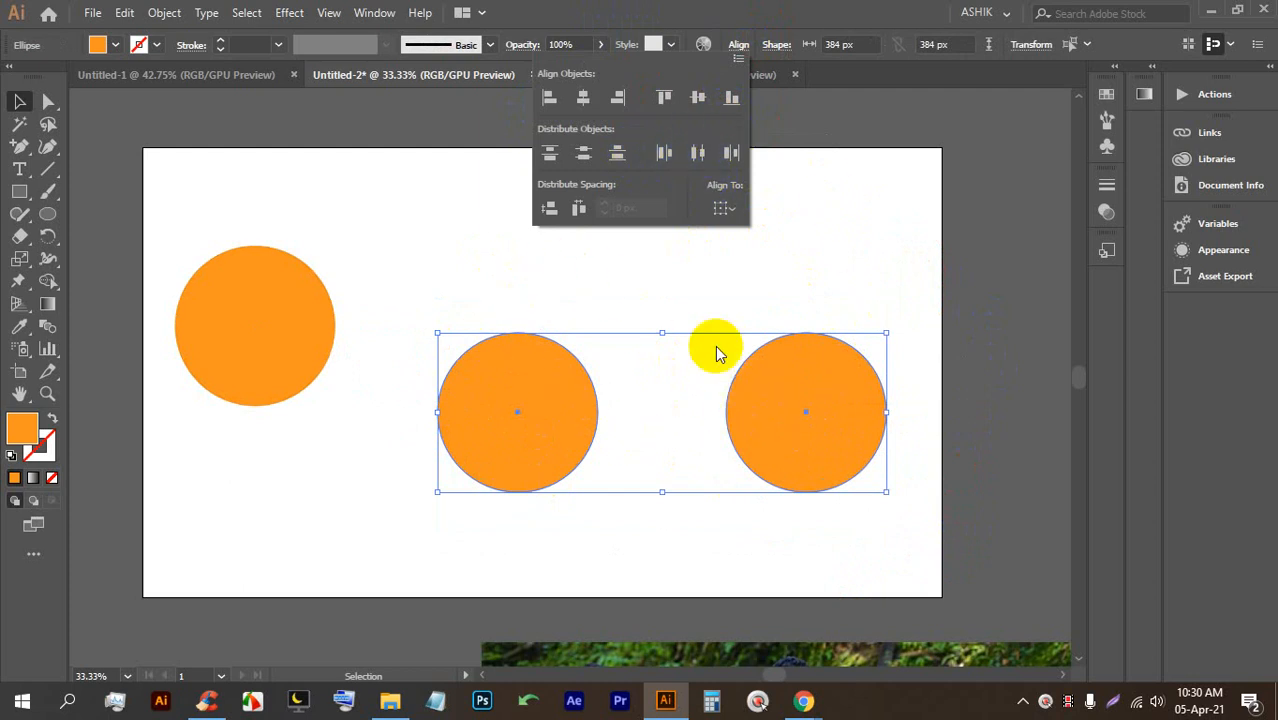
{"action": "left_click", "coordinate": [842, 280]}
{"action": "left_click", "coordinate": [964, 445]}
{"action": "left_click", "coordinate": [801, 430]}
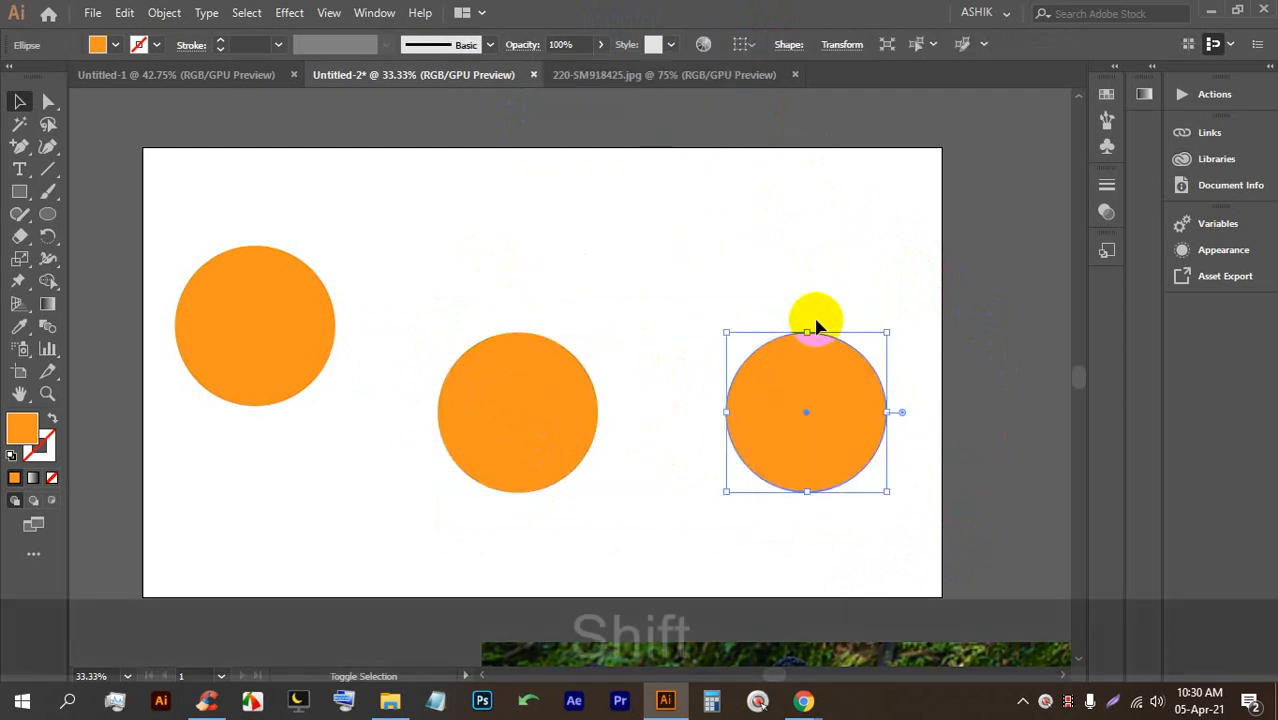
{"action": "left_click_drag", "start_coordinate": [806, 333], "coordinate": [791, 403]}
Step: Align the top edges of the middle circle and the small right circle
{"action": "left_click_drag", "start_coordinate": [899, 451], "coordinate": [419, 394]}
{"action": "left_click", "coordinate": [738, 45]}
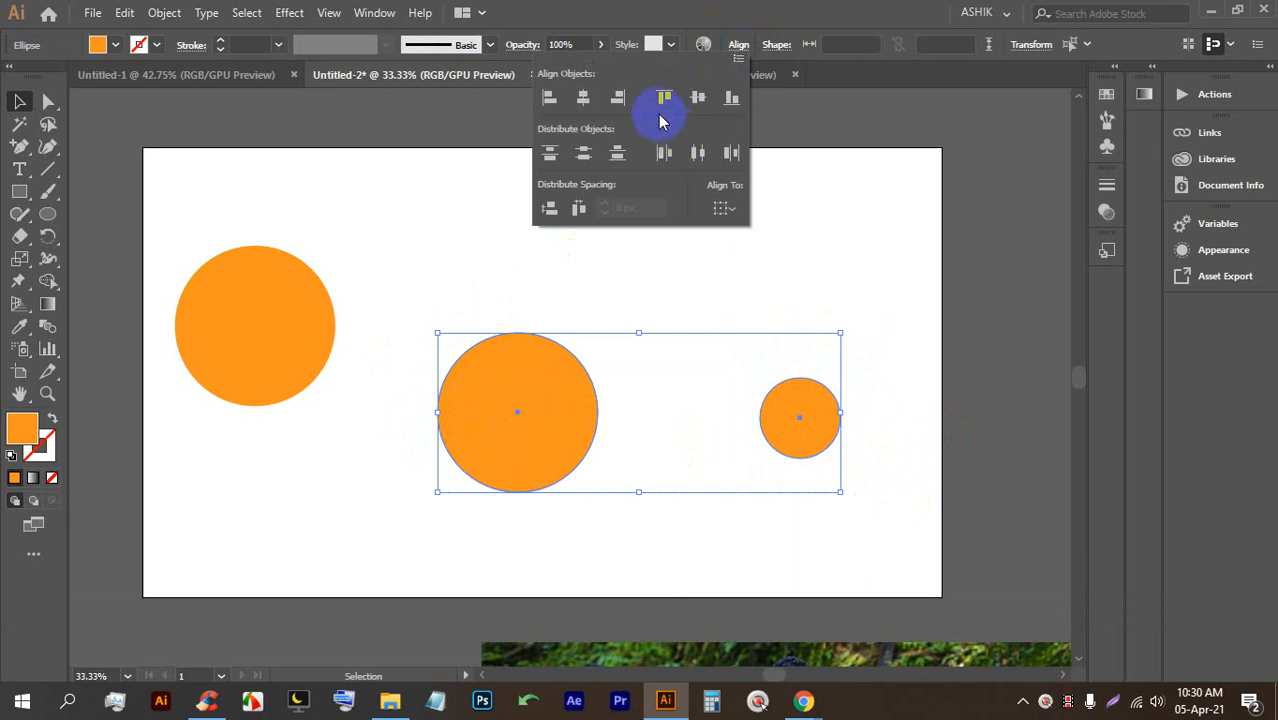
{"action": "left_click", "coordinate": [665, 97]}
{"action": "left_click", "coordinate": [927, 379]}
Step: Align the middle and small circles by their bottom edges, and finally by their vertical centres
{"action": "left_click_drag", "start_coordinate": [940, 456], "coordinate": [413, 362]}
{"action": "left_click", "coordinate": [738, 45]}
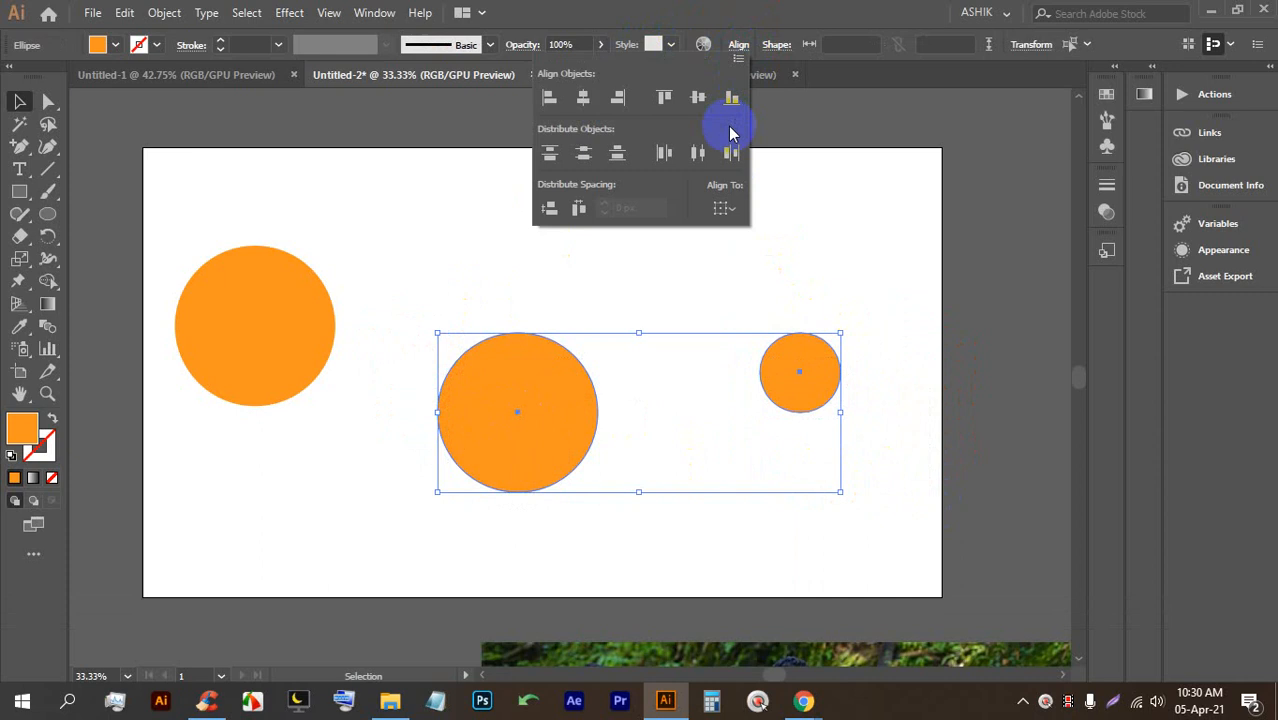
{"action": "left_click", "coordinate": [731, 99]}
{"action": "left_click", "coordinate": [698, 97]}
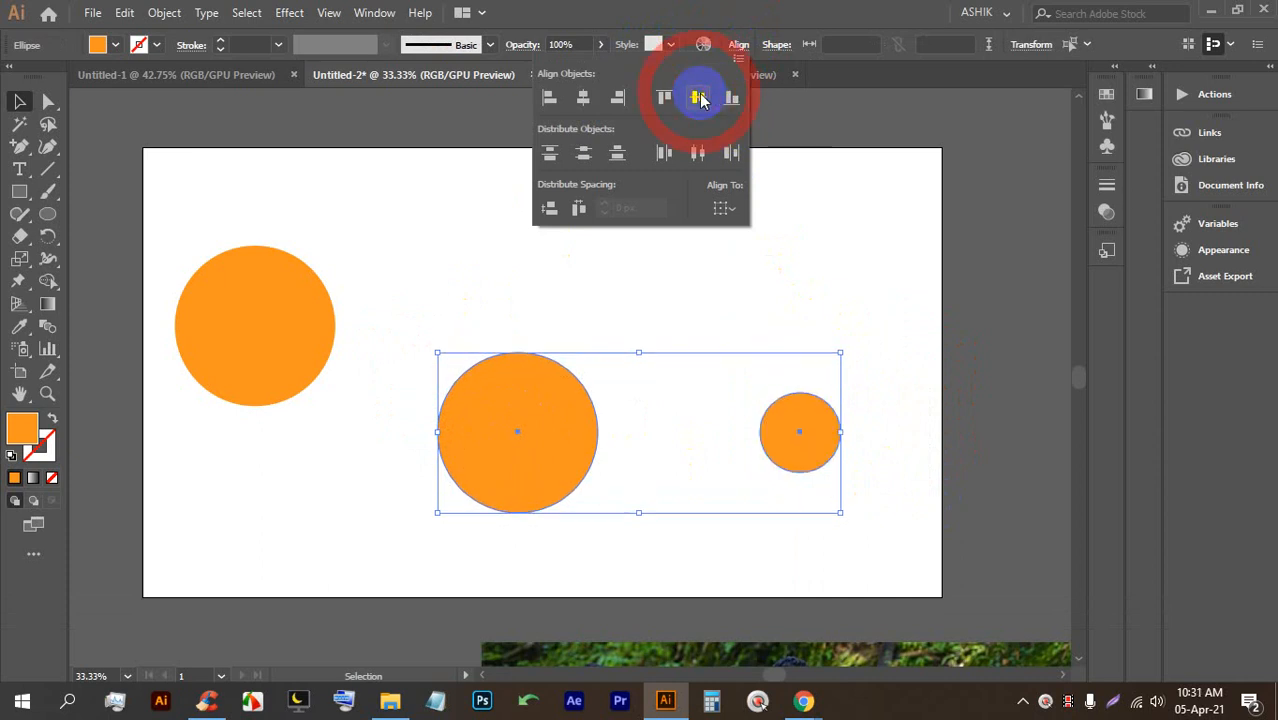
Step: Try aligning the small and middle circles by their left and right edges, and undo the horizontal alignments
{"action": "left_click", "coordinate": [550, 100]}
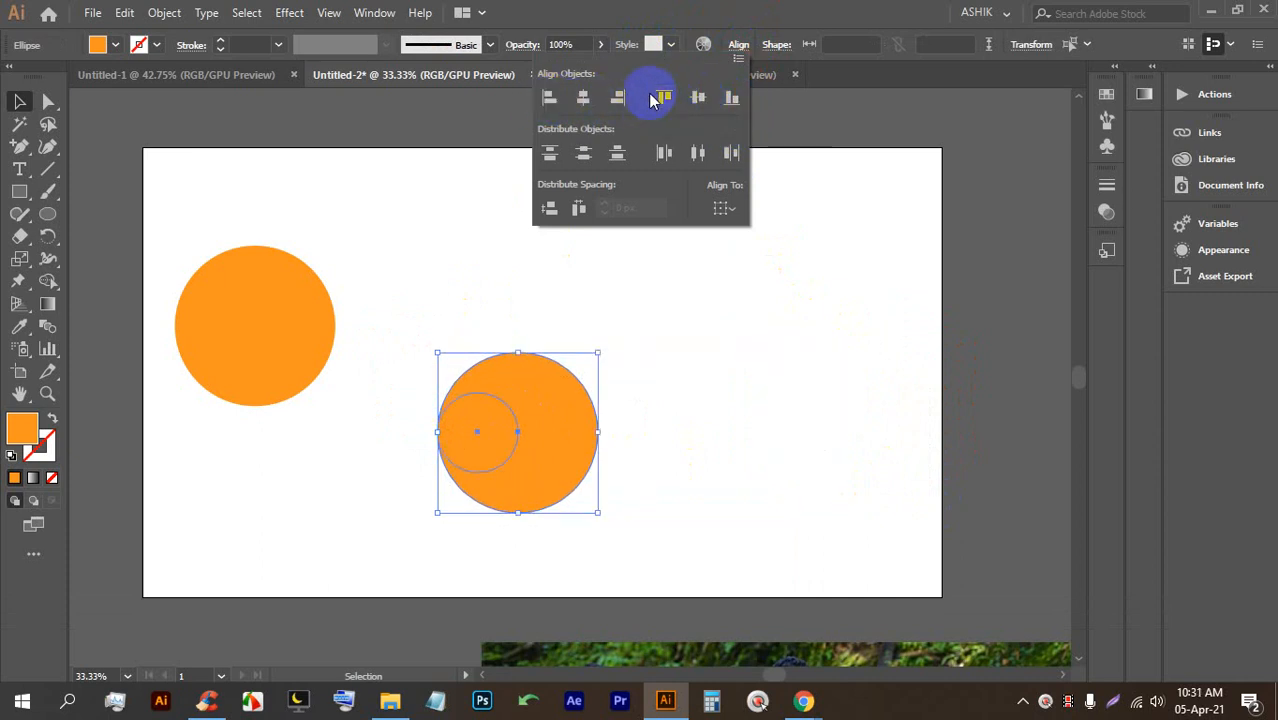
{"action": "left_click", "coordinate": [620, 99]}
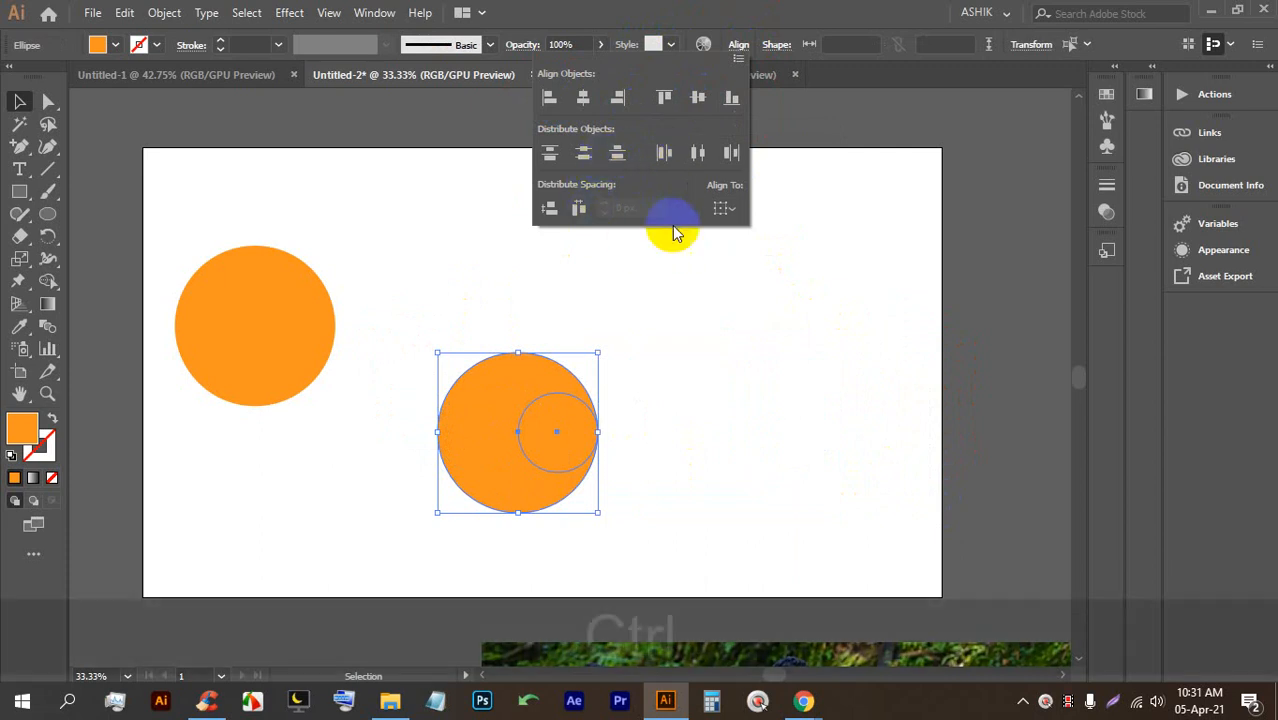
{"action": "key", "text": "ctrl+z"}
{"action": "key", "text": "ctrl+z"}
{"action": "key", "text": "ctrl+z"}
{"action": "left_click", "coordinate": [822, 520]}
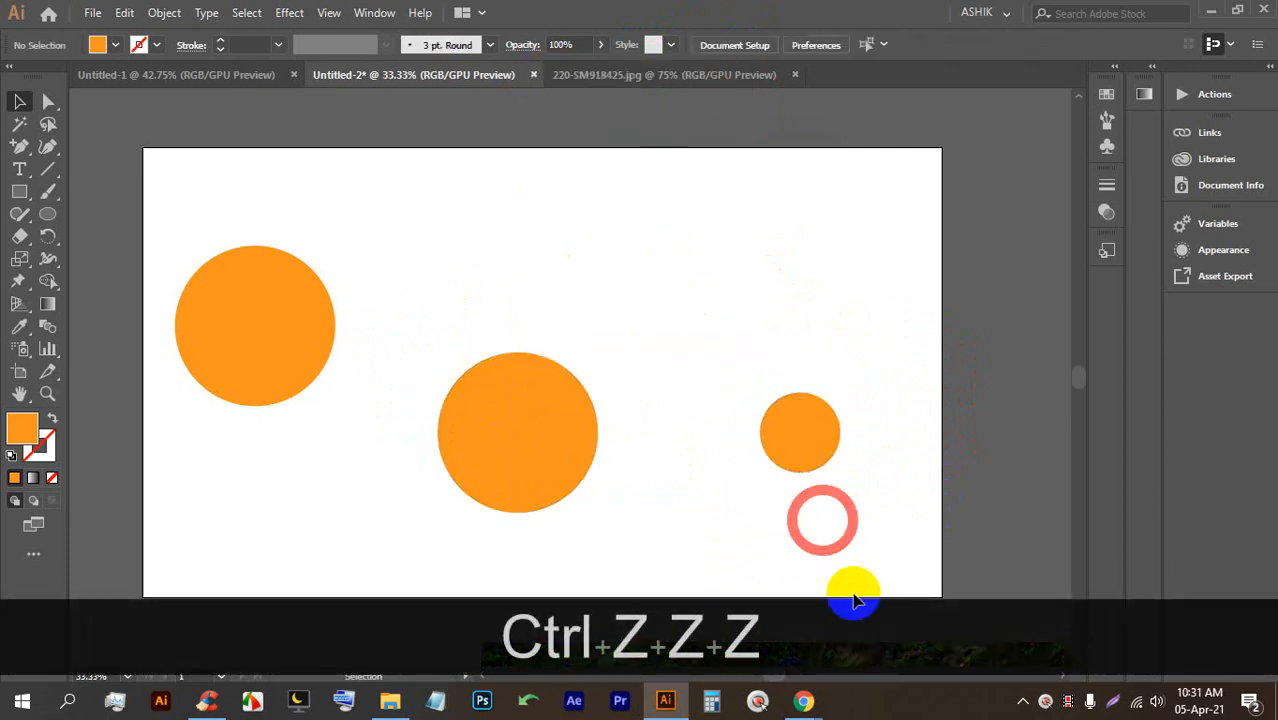
Step: Check the class participants in the Google Meet call in Chrome and return to Illustrator
{"action": "left_click", "coordinate": [803, 700]}
{"action": "left_click", "coordinate": [833, 212]}
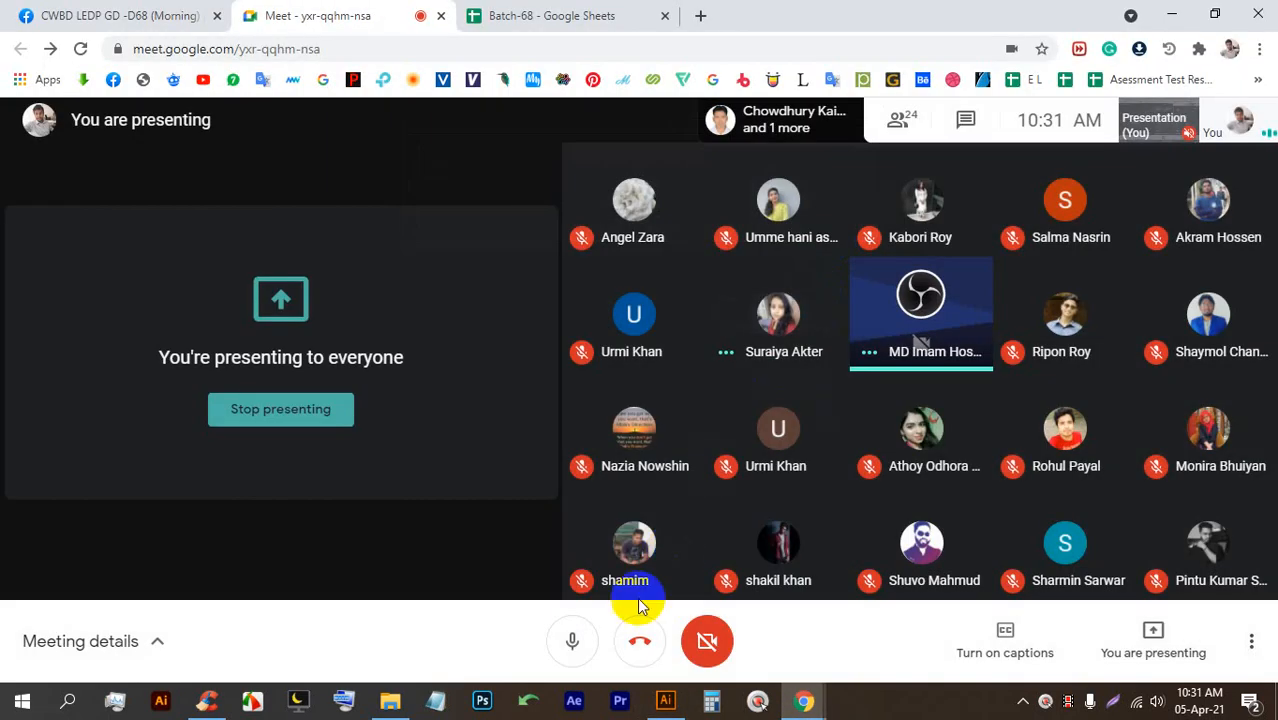
{"action": "left_click", "coordinate": [665, 700]}
Step: Select the middle and small circles and review the available Align To options
{"action": "left_click_drag", "start_coordinate": [870, 521], "coordinate": [394, 368]}
{"action": "left_click", "coordinate": [738, 44]}
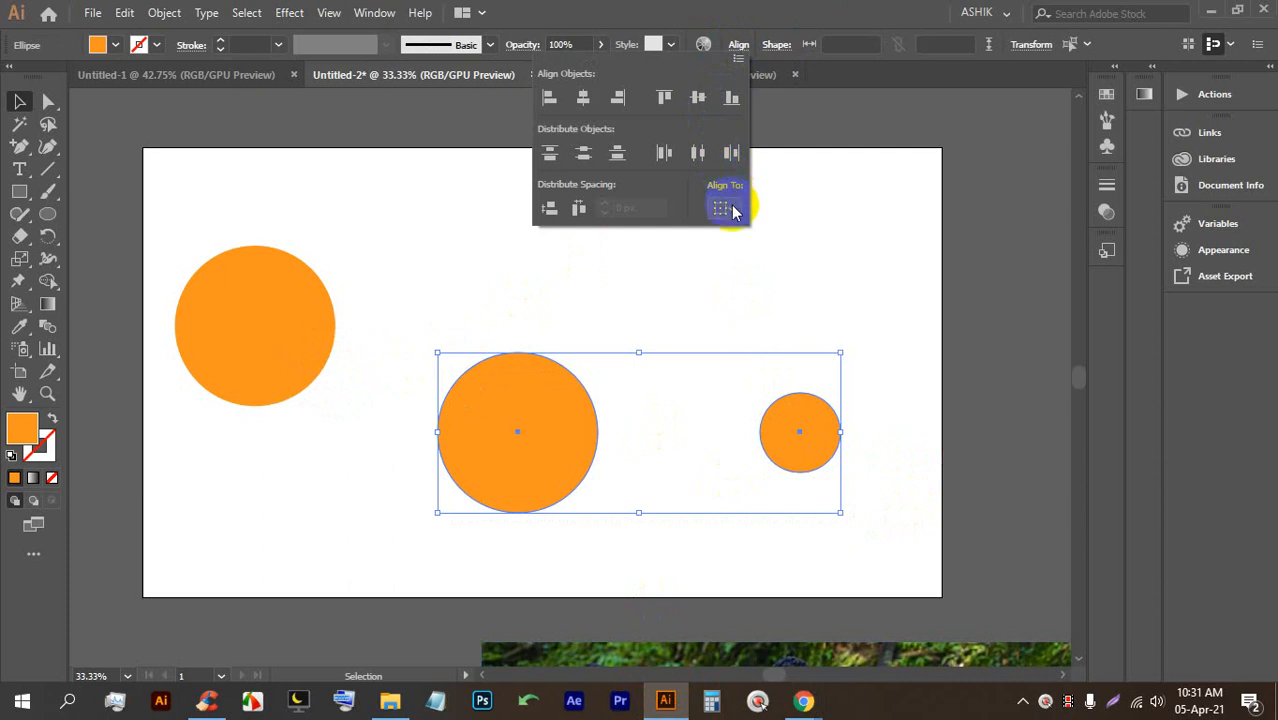
{"action": "left_click", "coordinate": [733, 210]}
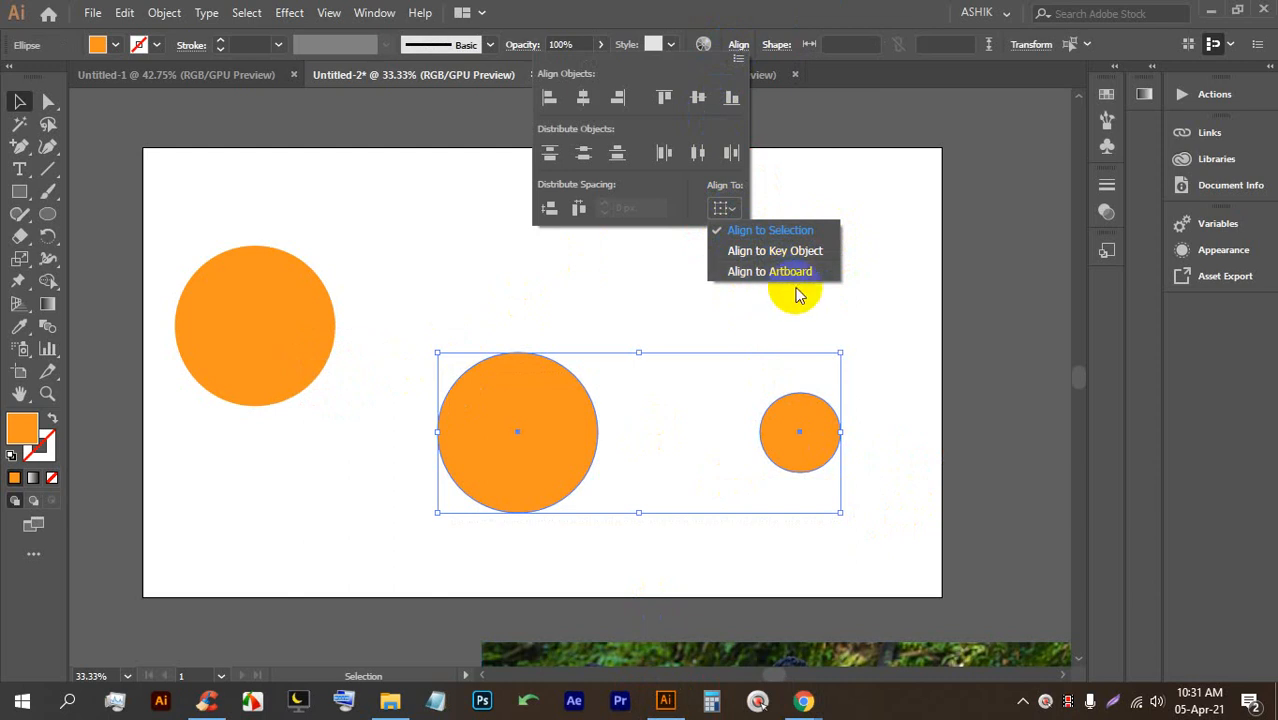
{"action": "left_click", "coordinate": [884, 404]}
Step: Switch to the Google Meet call in Chrome, set the speaker volume to 100, and return to Illustrator
{"action": "mouse_move", "coordinate": [803, 695]}
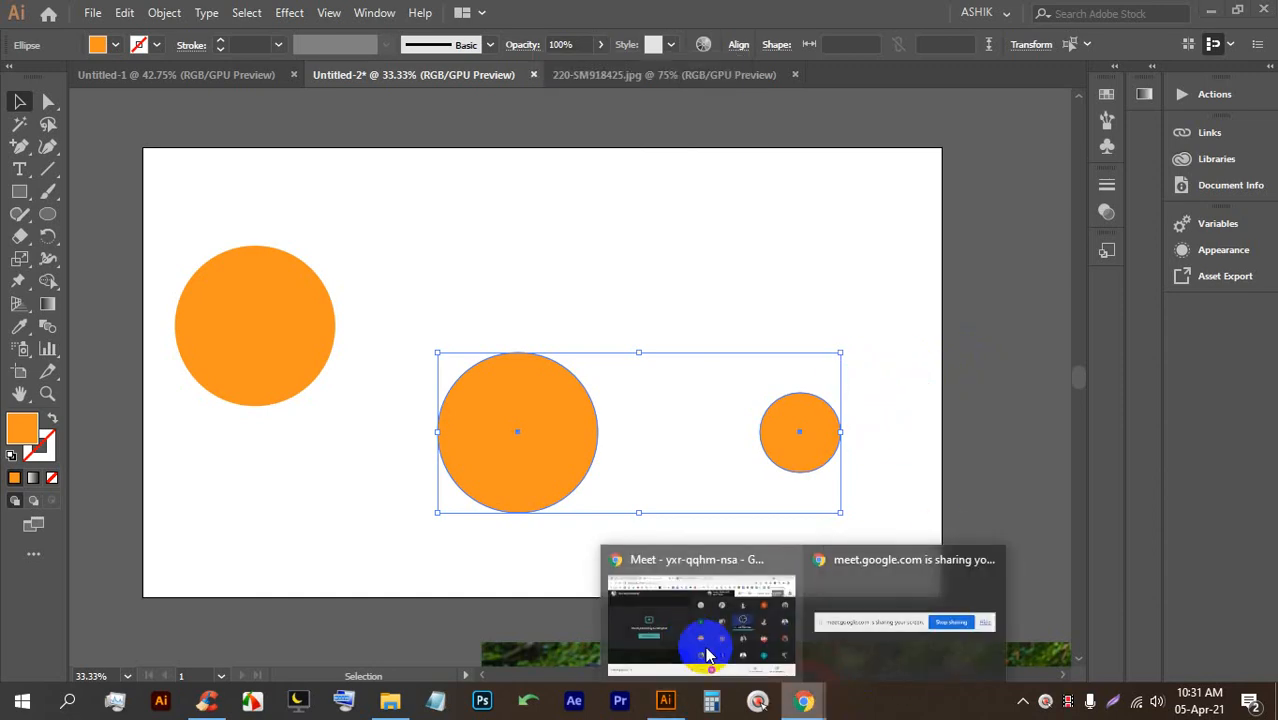
{"action": "left_click", "coordinate": [702, 642]}
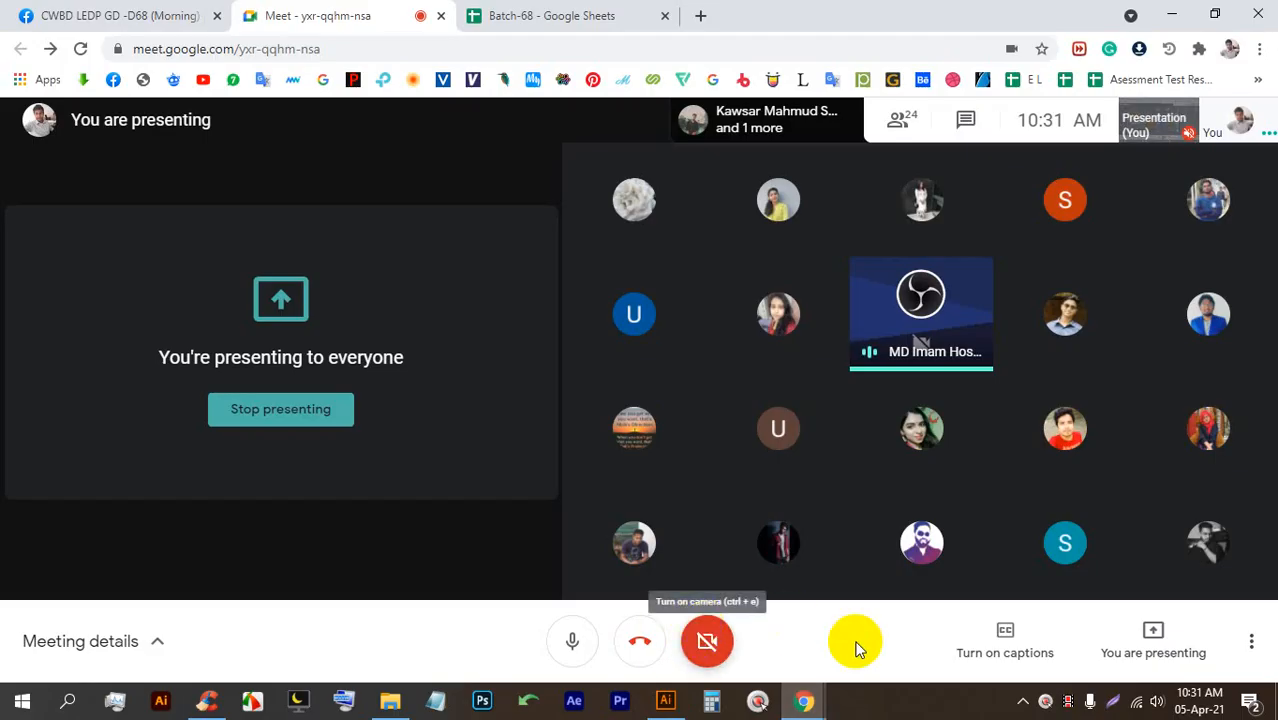
{"action": "left_click", "coordinate": [1157, 699]}
{"action": "left_click_drag", "start_coordinate": [1180, 680], "coordinate": [1253, 656]}
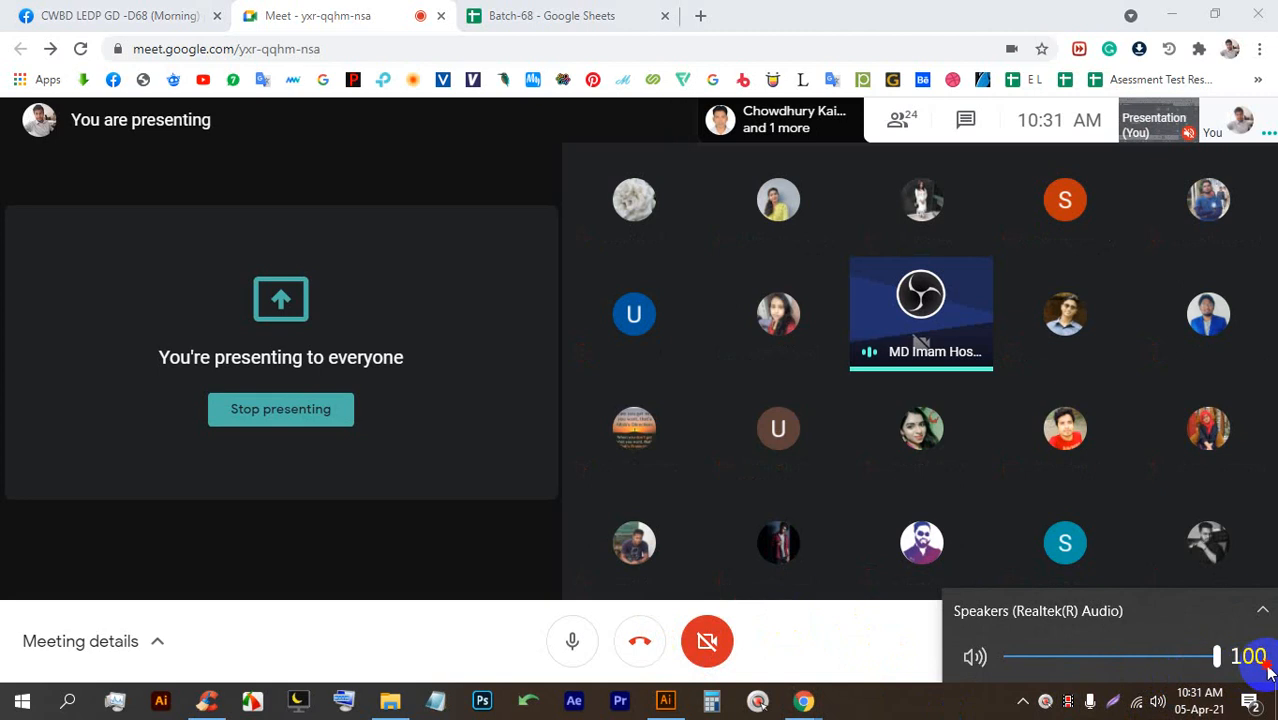
{"action": "left_click", "coordinate": [905, 703]}
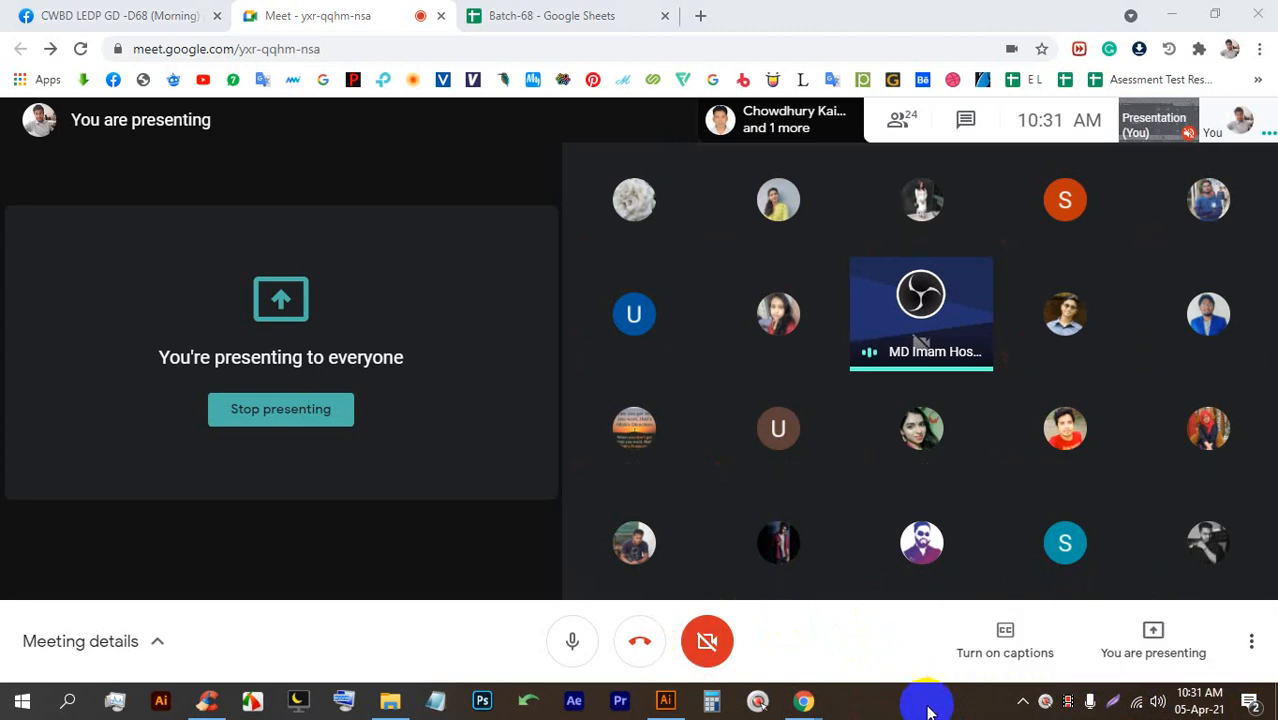
{"action": "left_click", "coordinate": [665, 700]}
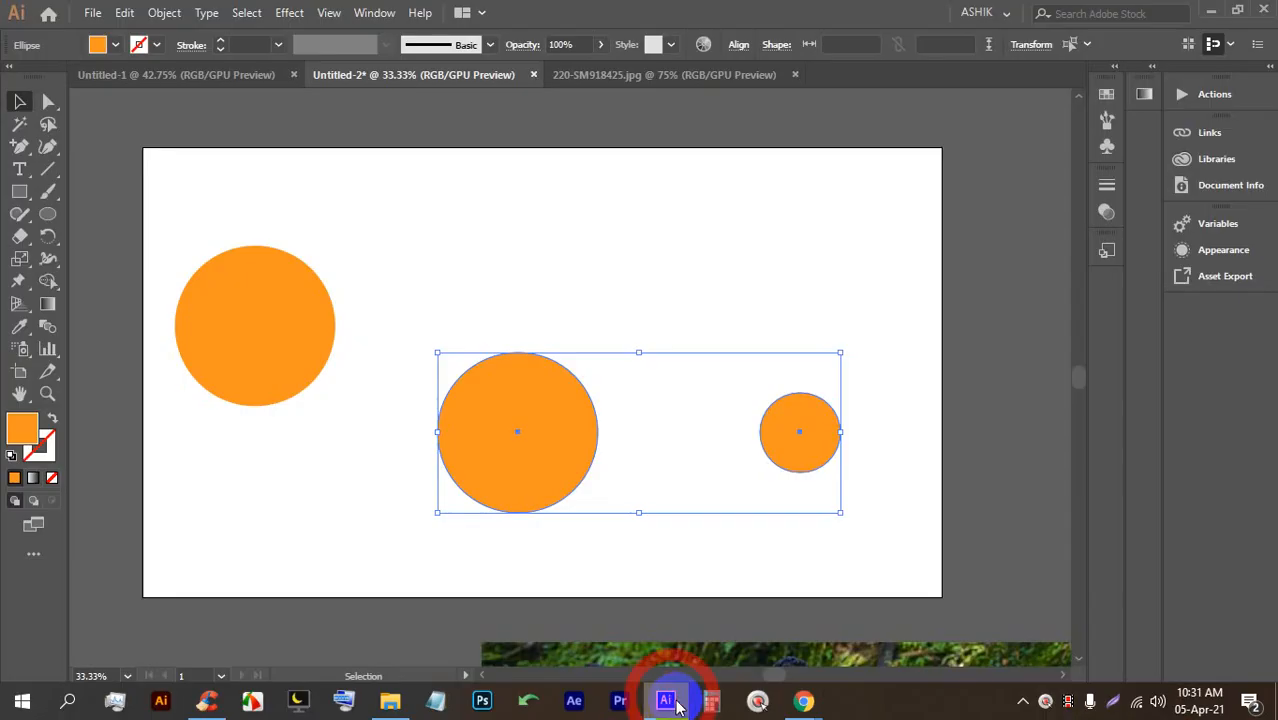
Step: Move the middle and small circles together slightly up and left, and deselect them
{"action": "left_click", "coordinate": [836, 538]}
{"action": "left_click_drag", "start_coordinate": [893, 528], "coordinate": [580, 440]}
{"action": "left_click_drag", "start_coordinate": [485, 434], "coordinate": [480, 393]}
{"action": "left_click", "coordinate": [914, 416]}
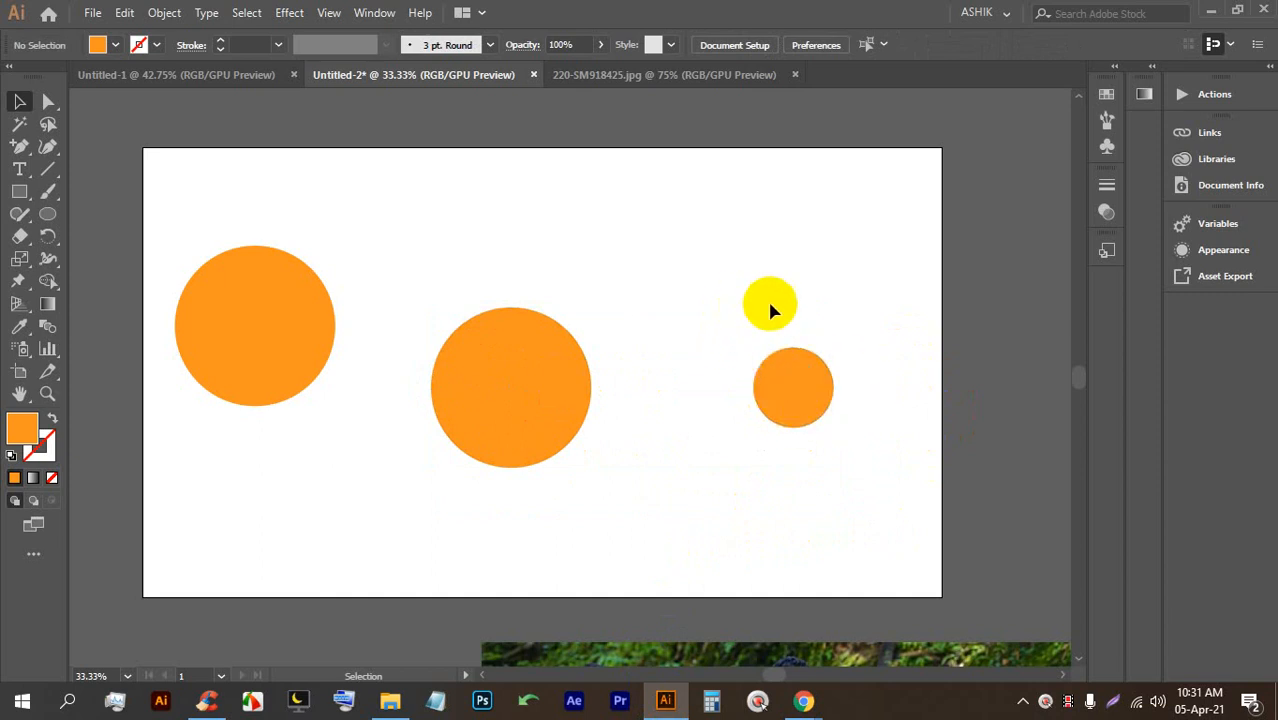
Step: Delete all three orange circles from the artboard
{"action": "left_click", "coordinate": [508, 448]}
{"action": "left_click_drag", "start_coordinate": [268, 325], "coordinate": [604, 303]}
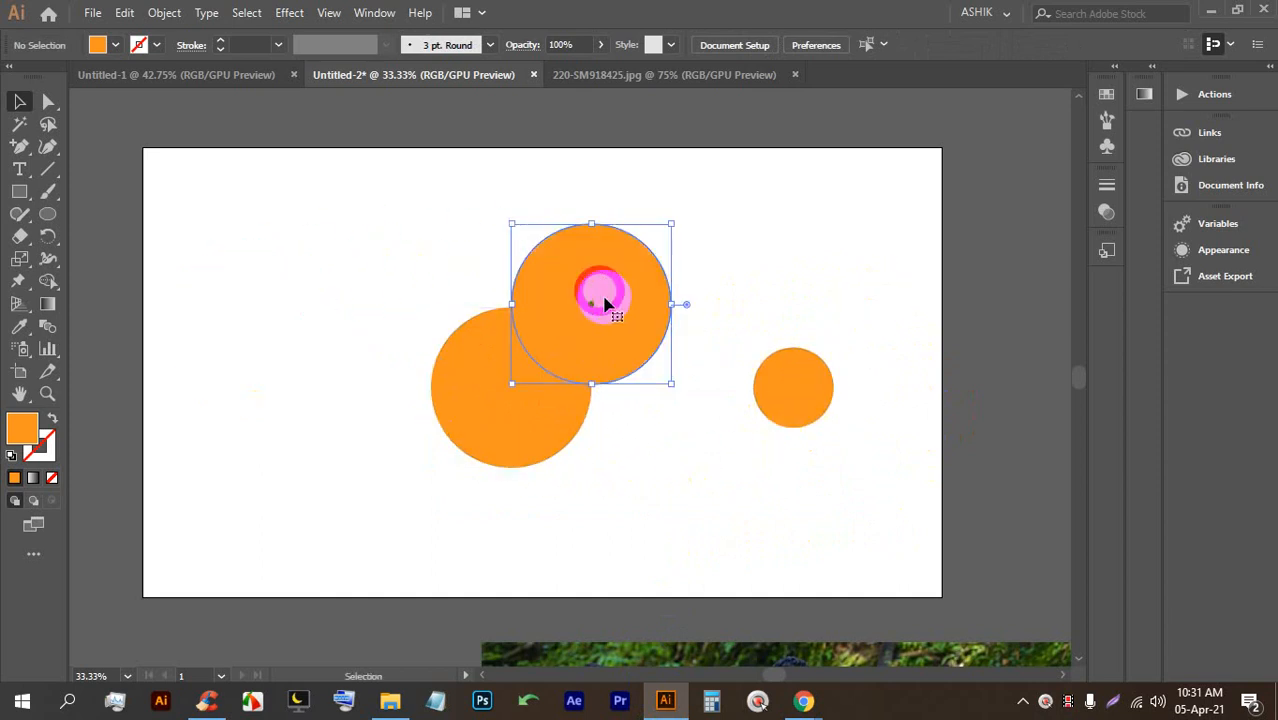
{"action": "key", "text": "BackSpace"}
{"action": "left_click", "coordinate": [536, 385]}
{"action": "key", "text": "BackSpace"}
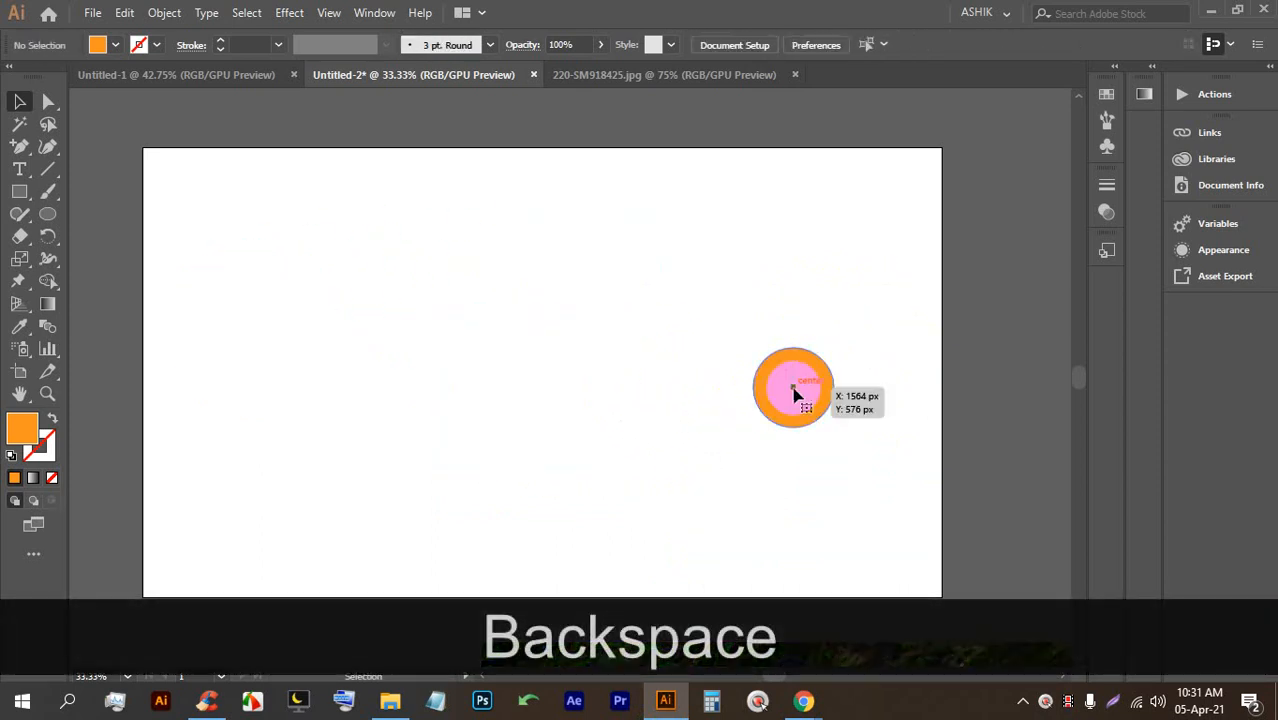
{"action": "left_click", "coordinate": [793, 390]}
{"action": "key", "text": "BackSpace"}
Step: Draw a full-height rectangle over nearly the left half of the artboard and fill it with black
{"action": "scroll", "coordinate": [602, 386], "scroll_direction": "down", "scroll_amount": 2, "text": "alt"}
{"action": "scroll", "coordinate": [657, 405], "scroll_direction": "up", "scroll_amount": 1, "text": "alt"}
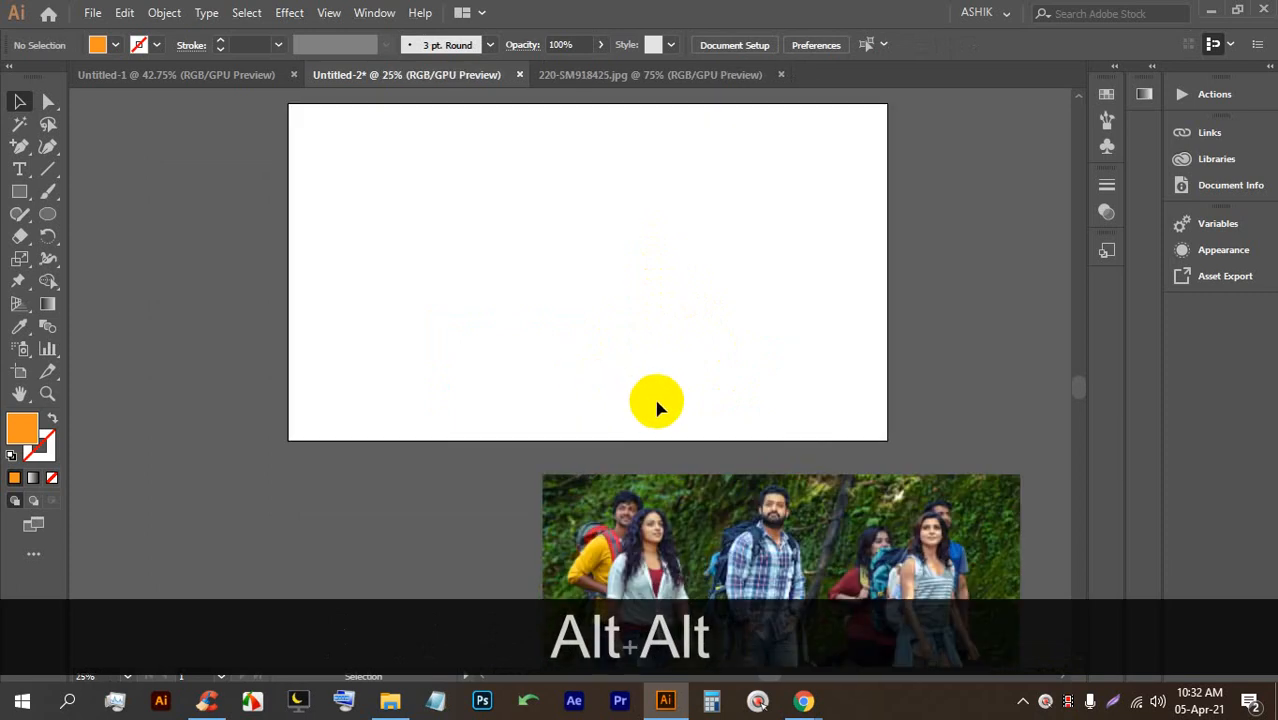
{"action": "scroll", "coordinate": [453, 342], "scroll_direction": "up", "scroll_amount": 1}
{"action": "left_click", "coordinate": [17, 193]}
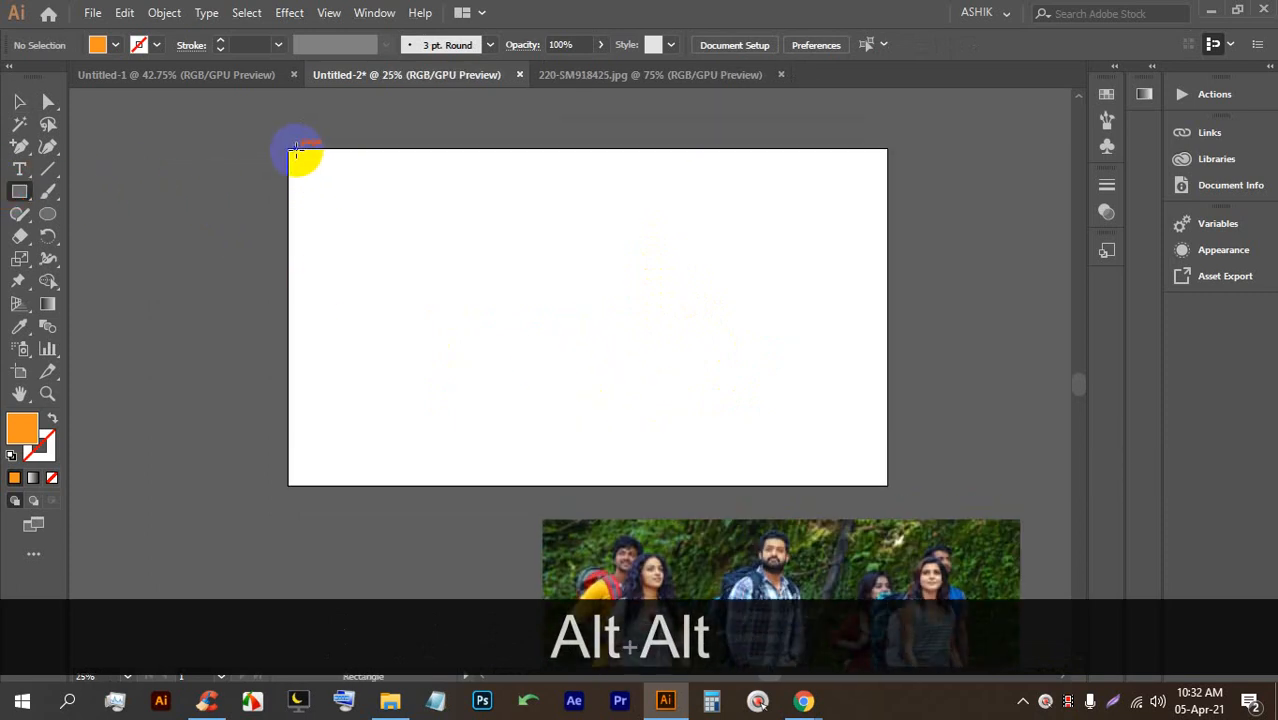
{"action": "left_click_drag", "start_coordinate": [290, 149], "coordinate": [579, 485]}
{"action": "left_click", "coordinate": [97, 44]}
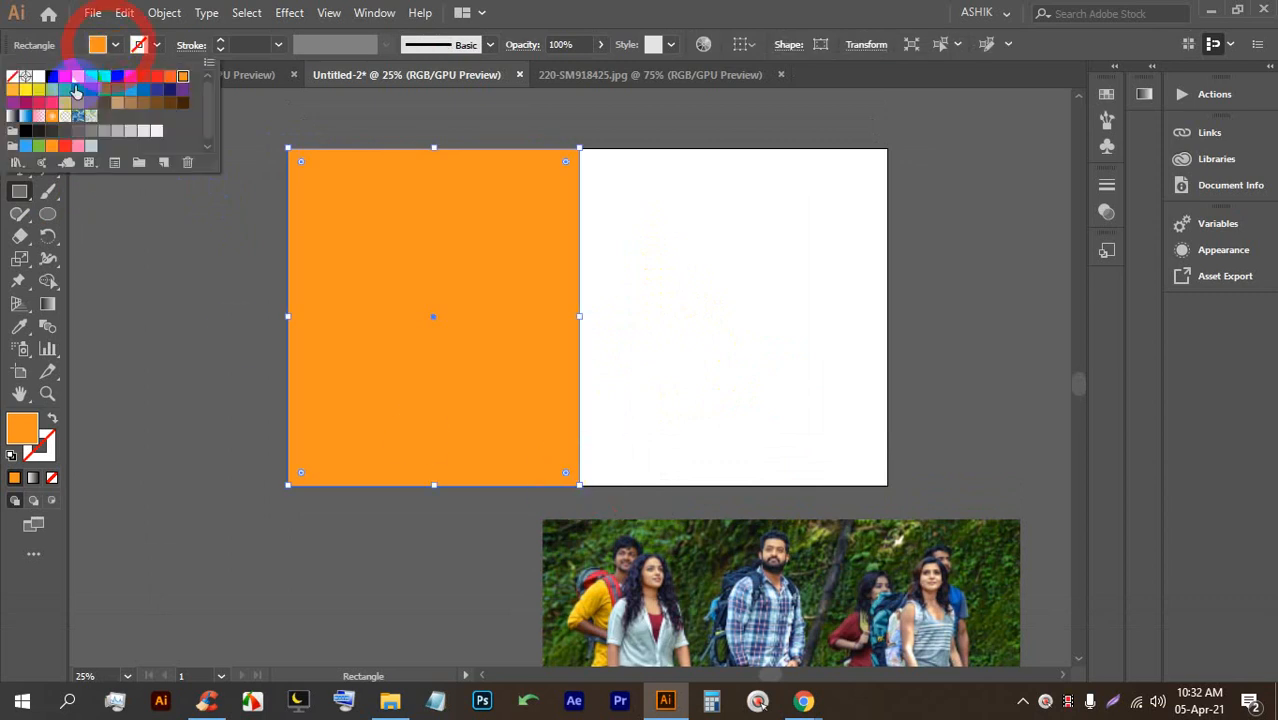
{"action": "left_click", "coordinate": [52, 78]}
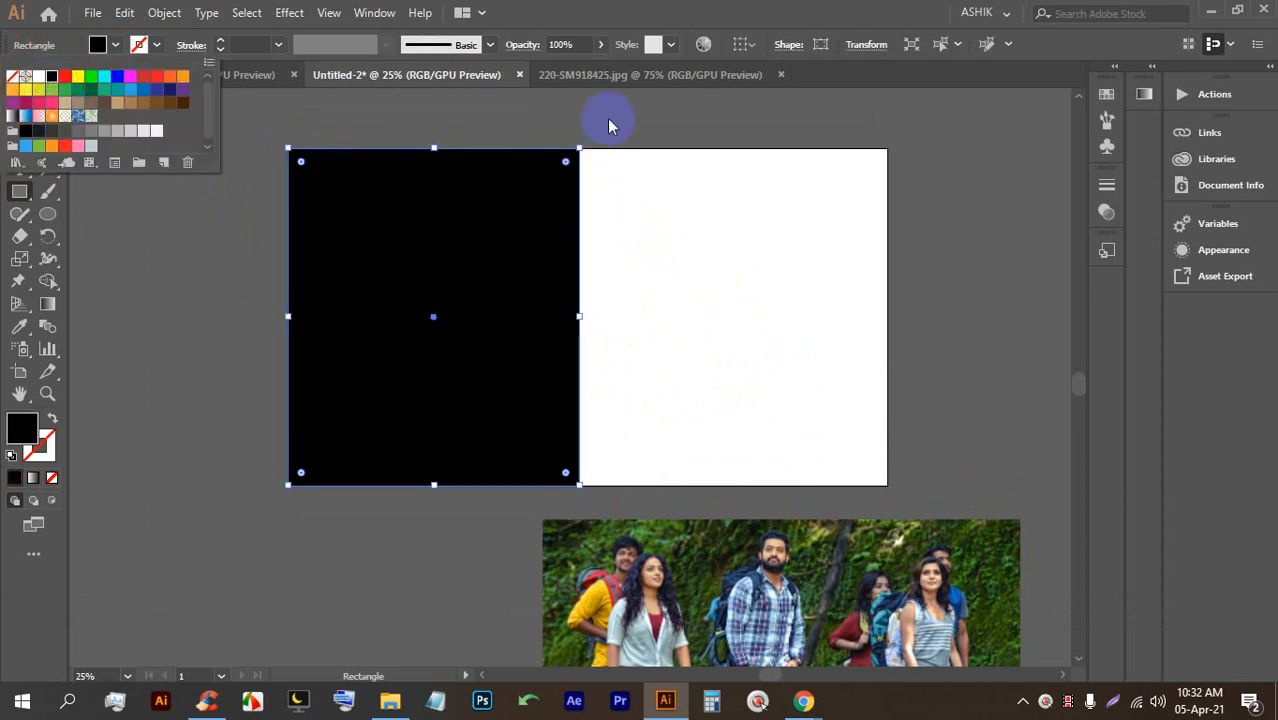
Step: Draw a narrow full-height rectangle across the black rectangle's right edge and fill it with RGB Red
{"action": "scroll", "coordinate": [565, 222], "scroll_direction": "up", "scroll_amount": 1}
{"action": "scroll", "coordinate": [565, 160], "scroll_direction": "down", "scroll_amount": 1}
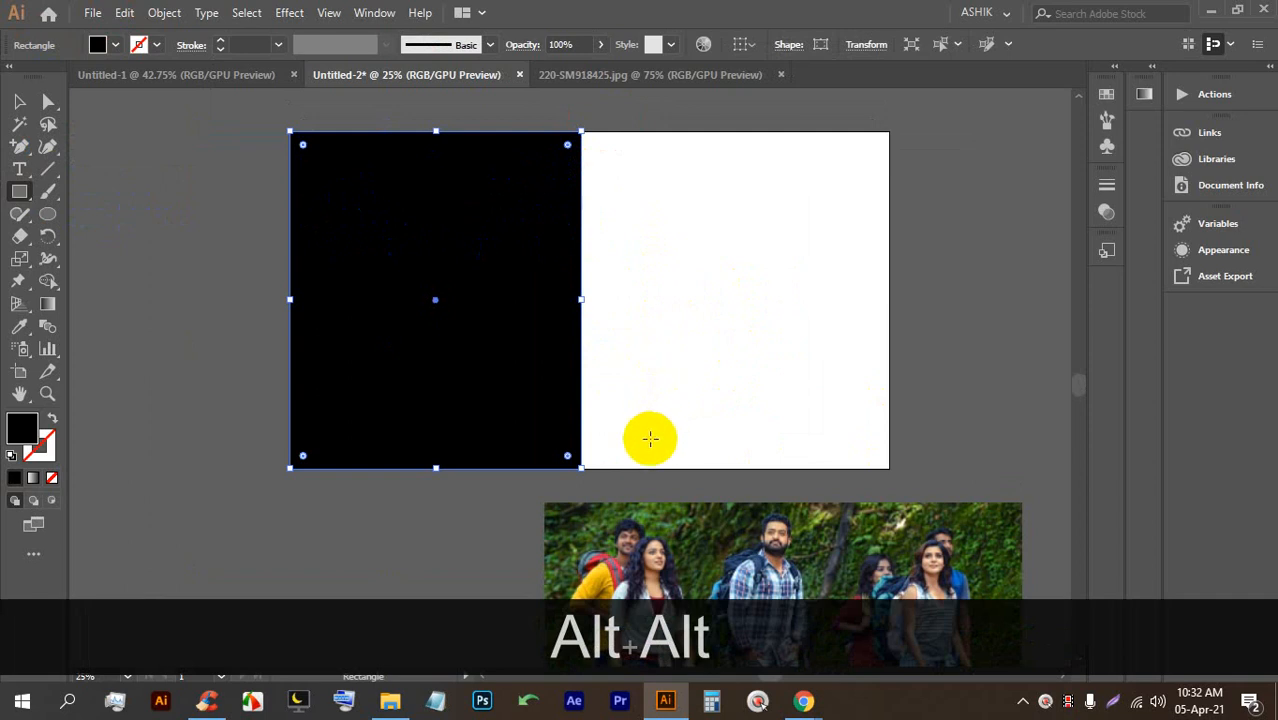
{"action": "left_click_drag", "start_coordinate": [609, 467], "coordinate": [556, 131]}
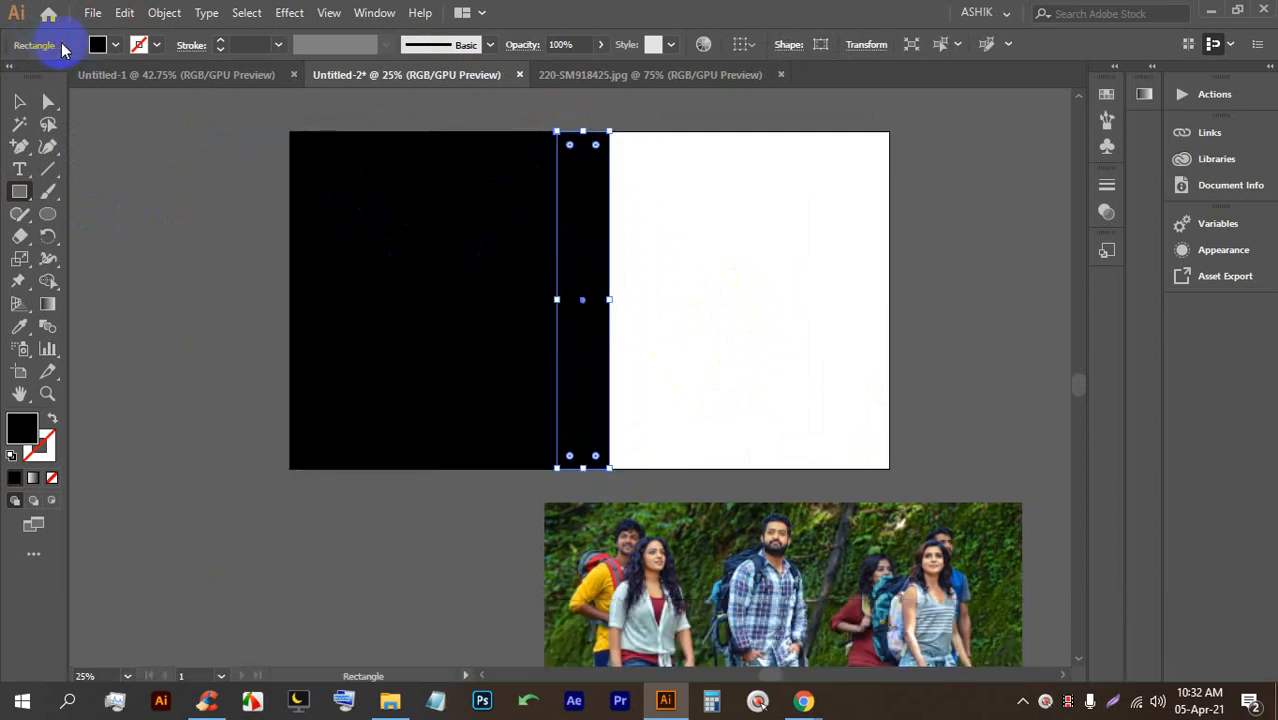
{"action": "left_click", "coordinate": [115, 44]}
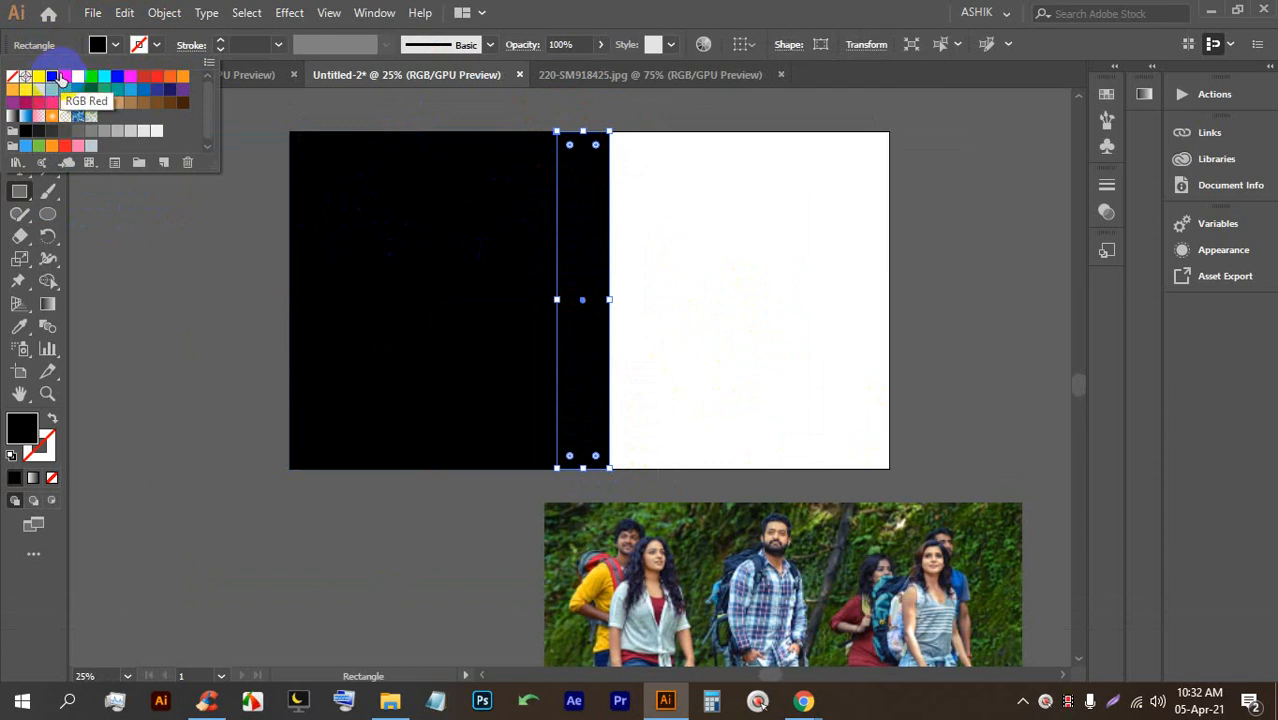
{"action": "left_click", "coordinate": [63, 76]}
{"action": "key", "text": "Escape"}
Step: Set the red strip to Align to Artboard, centre it horizontally, and deselect it
{"action": "left_click", "coordinate": [19, 101]}
{"action": "left_click", "coordinate": [667, 158]}
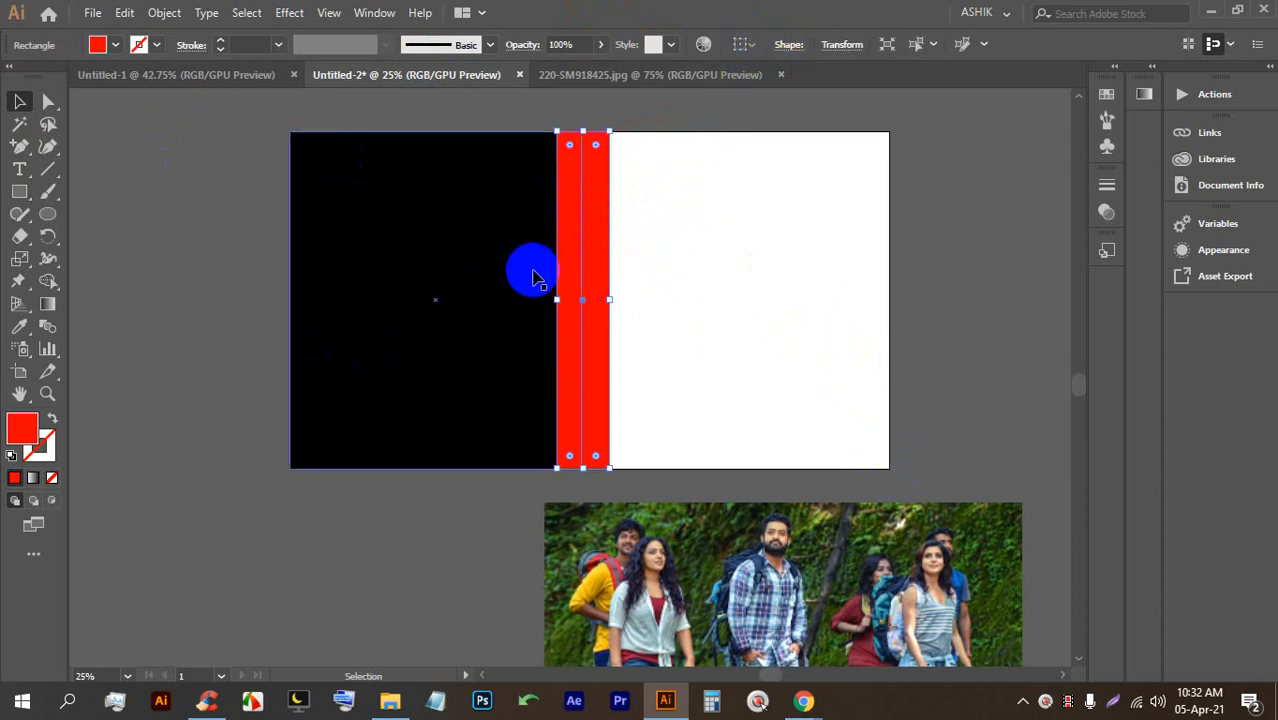
{"action": "left_click", "coordinate": [743, 44]}
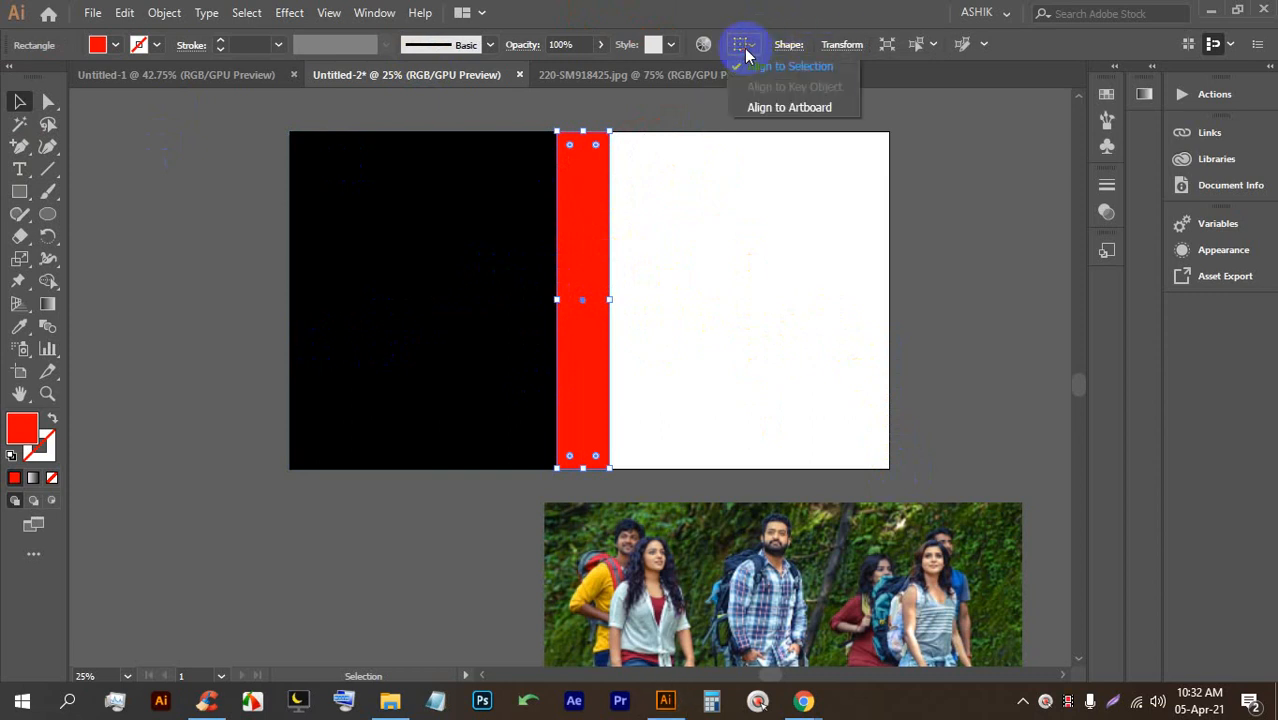
{"action": "left_click", "coordinate": [779, 110]}
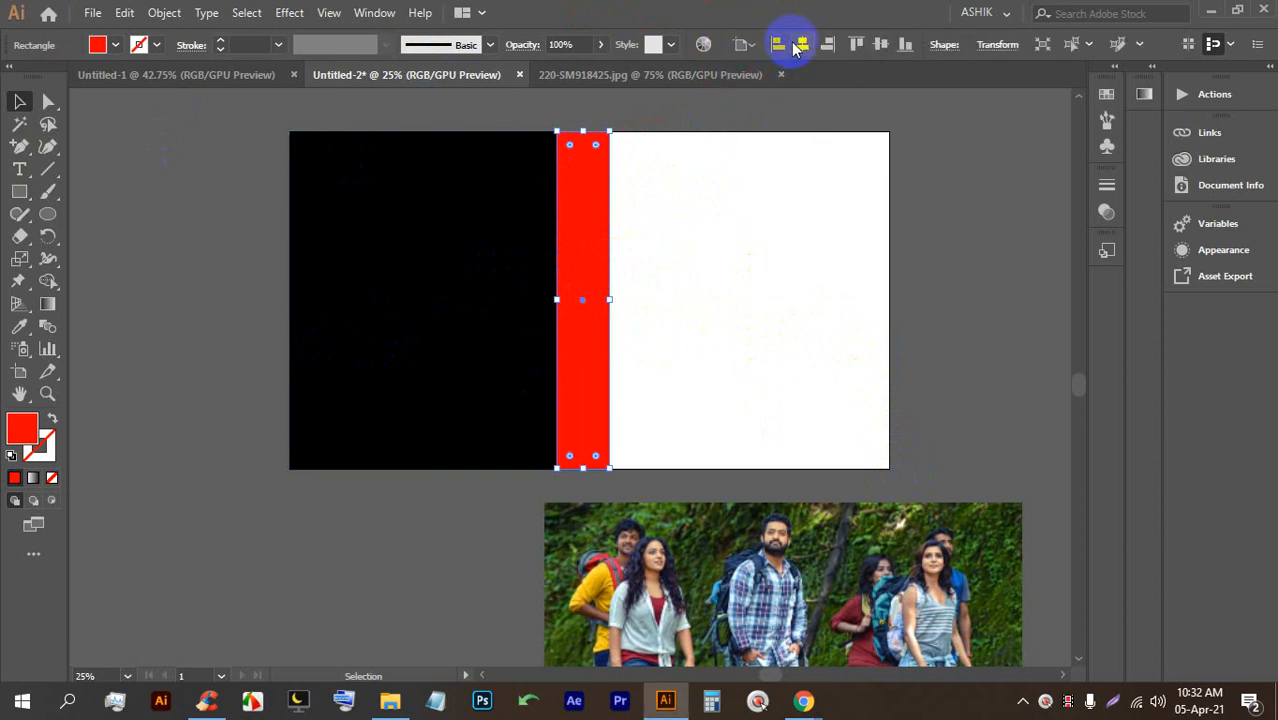
{"action": "left_click", "coordinate": [801, 45]}
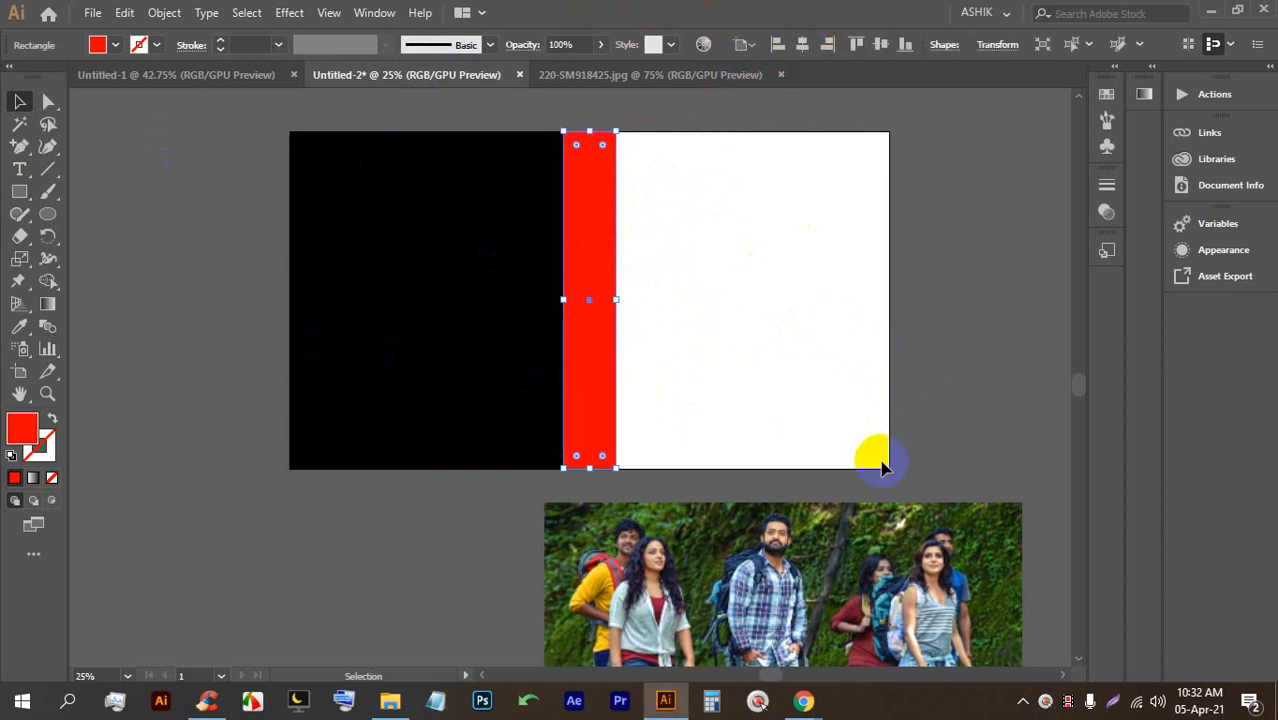
{"action": "left_click", "coordinate": [796, 356]}
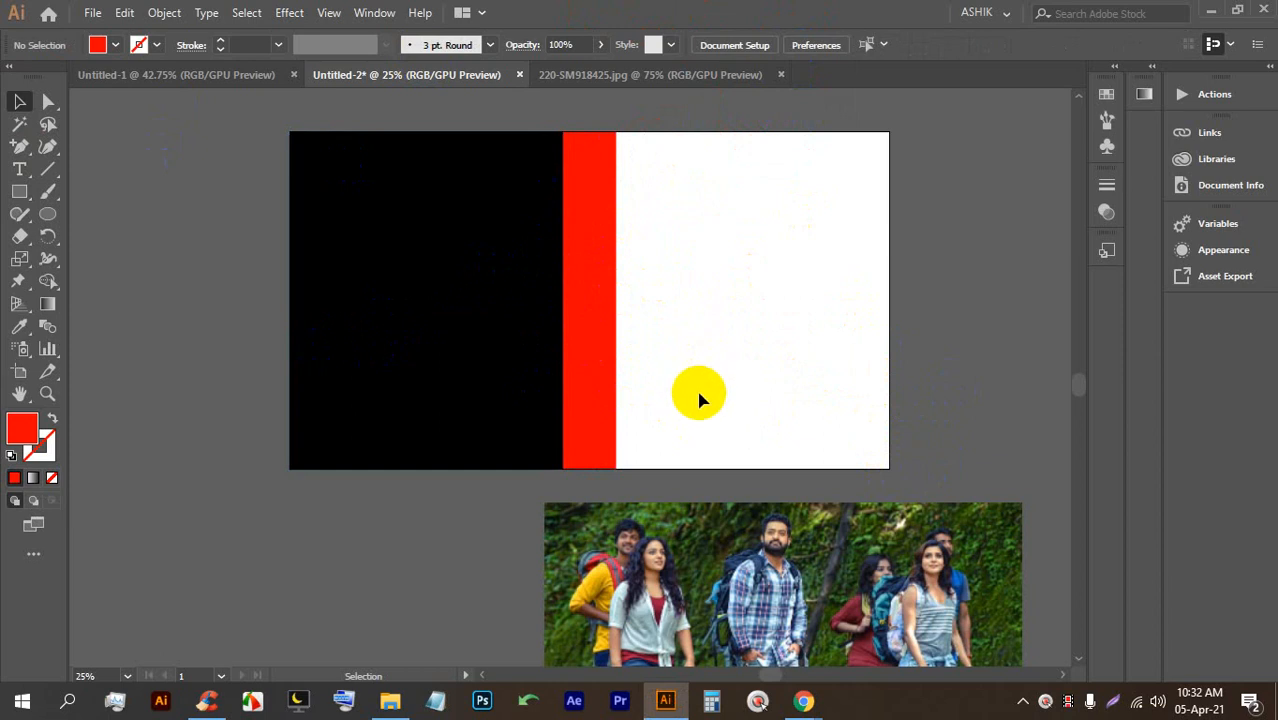
{"action": "scroll", "coordinate": [697, 379], "scroll_direction": "down", "scroll_amount": 3, "text": "alt"}
{"action": "scroll", "coordinate": [695, 372], "scroll_direction": "up", "scroll_amount": 2, "text": "alt"}
{"action": "scroll", "coordinate": [689, 340], "scroll_direction": "up", "scroll_amount": 1, "text": "alt"}
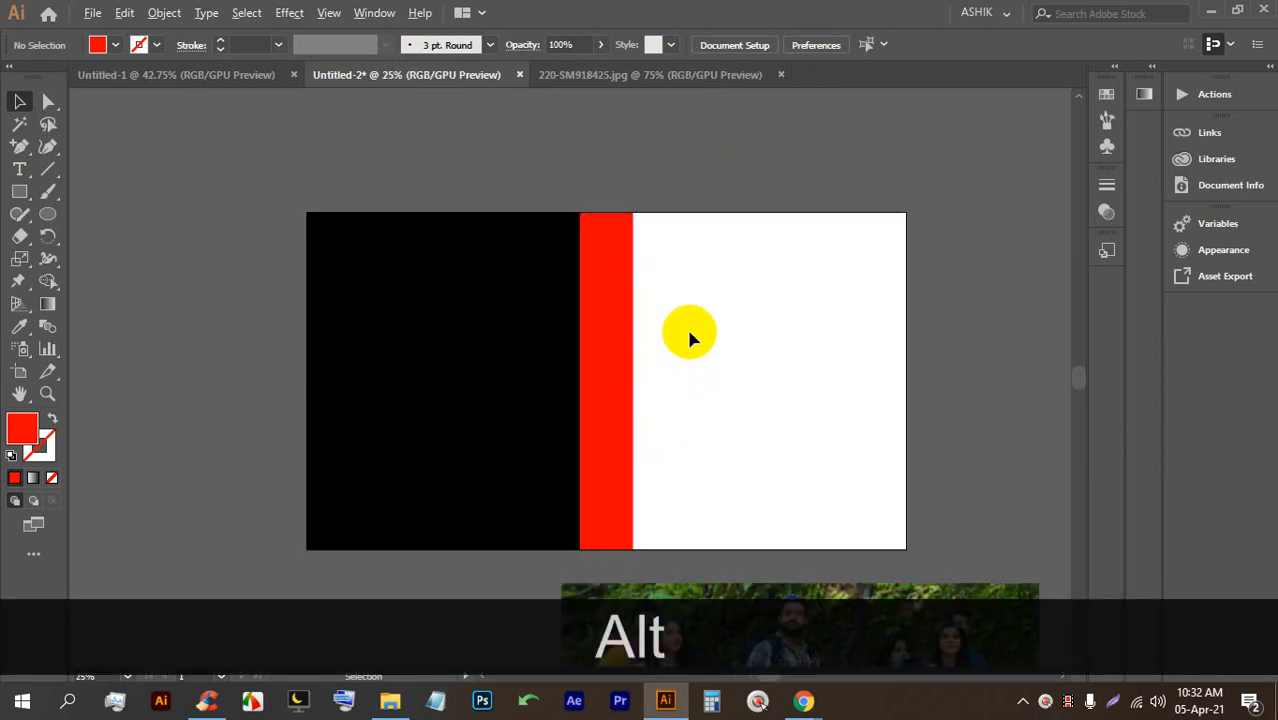
{"action": "scroll", "coordinate": [646, 336], "scroll_direction": "up", "scroll_amount": 1, "text": "alt"}
{"action": "scroll", "coordinate": [690, 275], "scroll_direction": "down", "scroll_amount": 1, "text": "alt"}
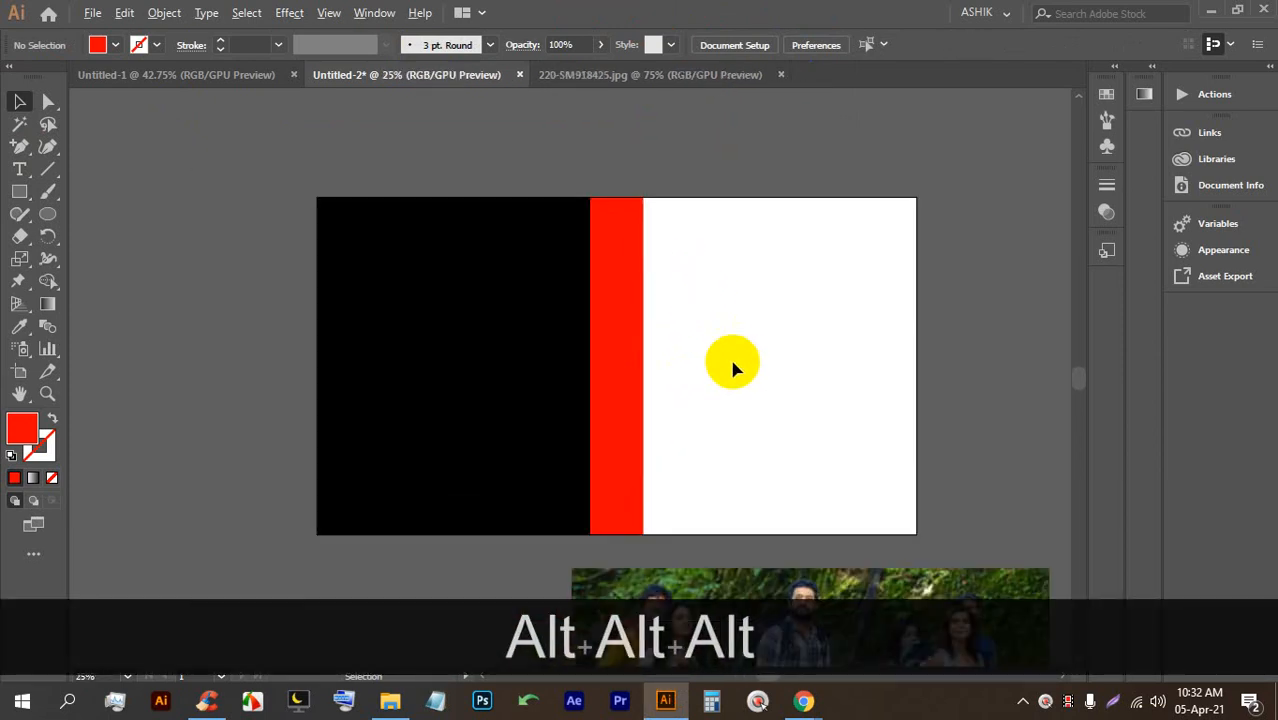
{"action": "scroll", "coordinate": [733, 365], "scroll_direction": "up", "scroll_amount": 1, "text": "alt"}
{"action": "scroll", "coordinate": [736, 294], "scroll_direction": "down", "scroll_amount": 1, "text": "alt"}
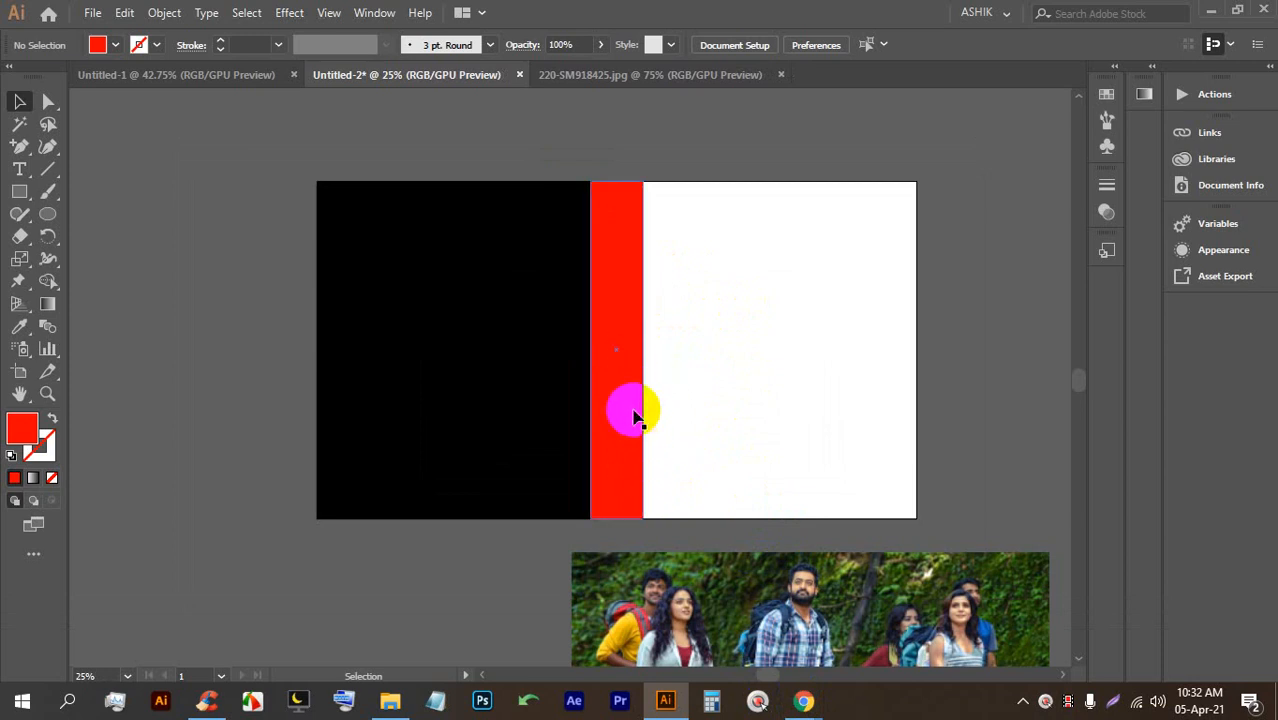
Step: Select the black rectangle and the red strip together and delete both
{"action": "left_click_drag", "start_coordinate": [933, 538], "coordinate": [308, 171]}
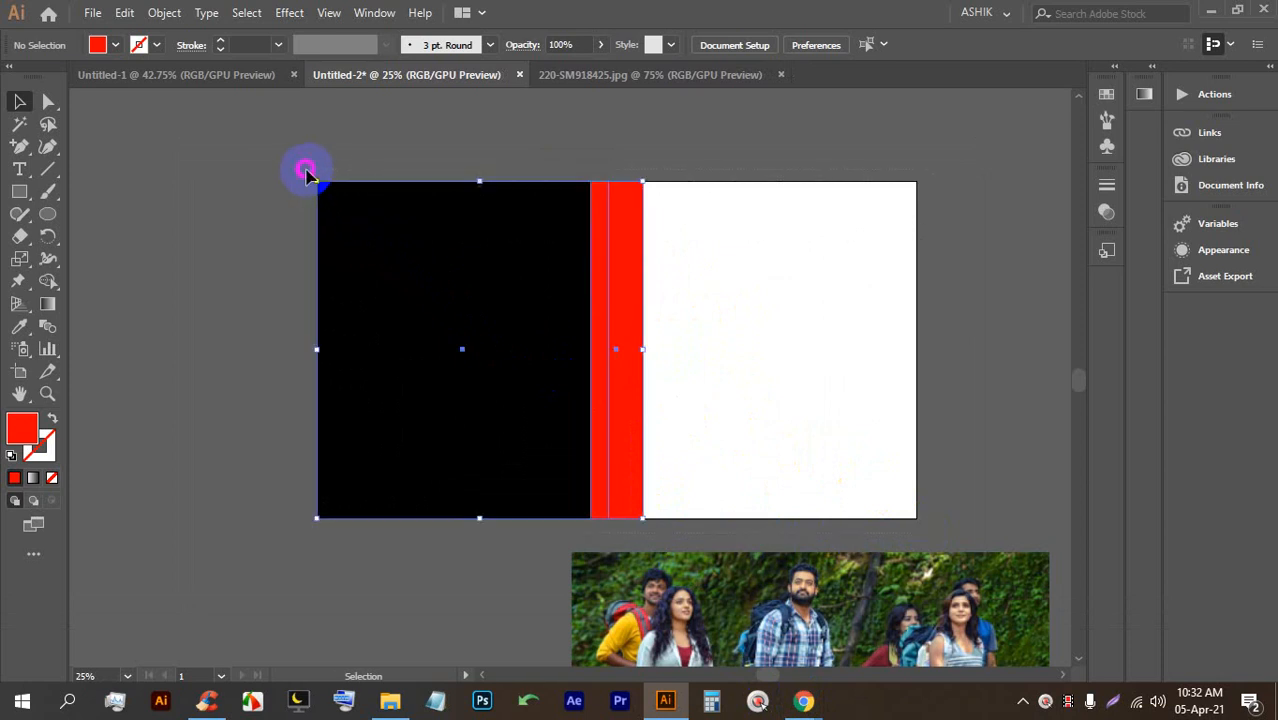
{"action": "scroll", "coordinate": [330, 200], "scroll_direction": "down", "scroll_amount": 2}
{"action": "scroll", "coordinate": [399, 279], "scroll_direction": "up", "scroll_amount": 2}
{"action": "left_click", "coordinate": [342, 245]}
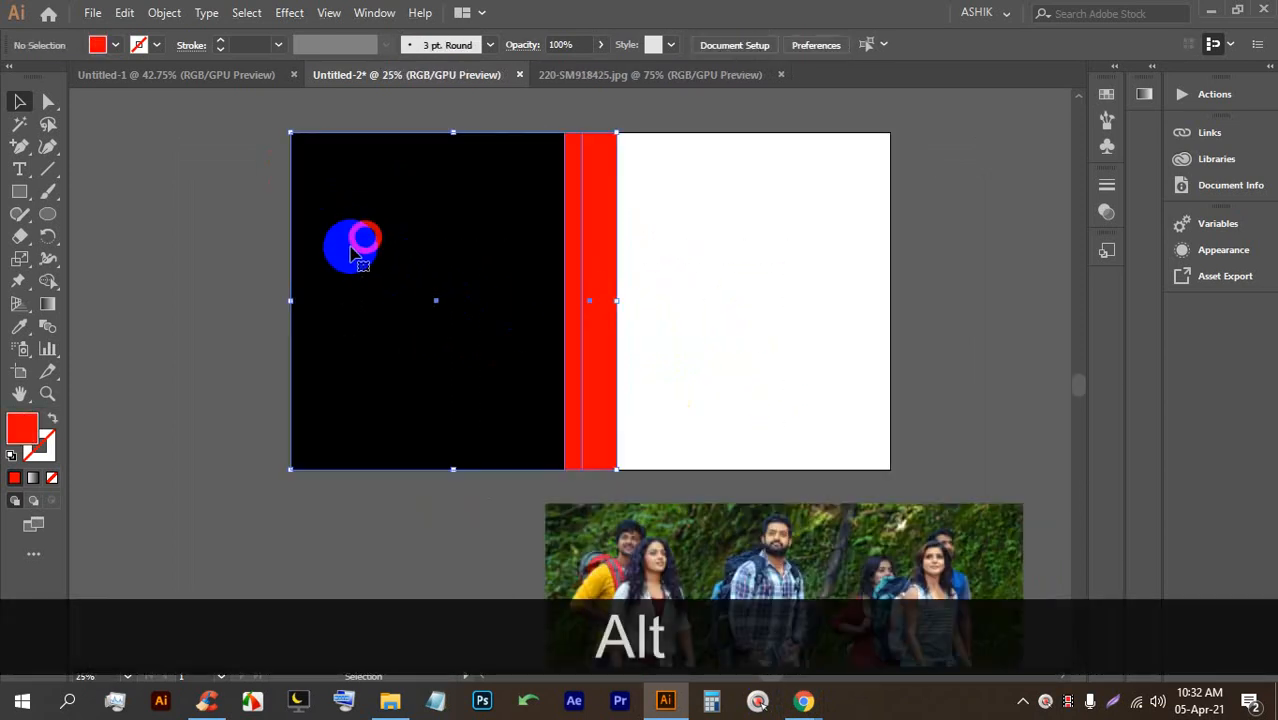
{"action": "key", "text": "BackSpace"}
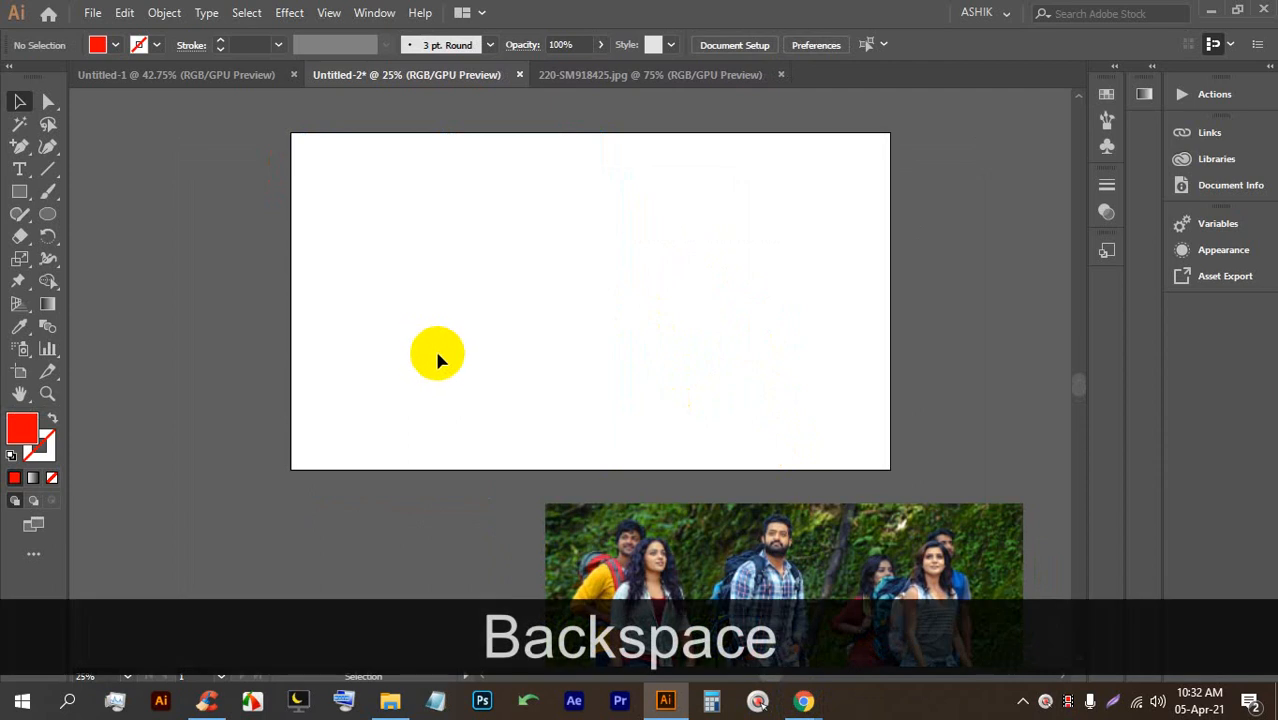
Step: Draw a red circle on the artboard and duplicate it sideways into a row of three evenly spaced circles
{"action": "left_click", "coordinate": [47, 213]}
{"action": "left_click_drag", "start_coordinate": [412, 237], "coordinate": [477, 352]}
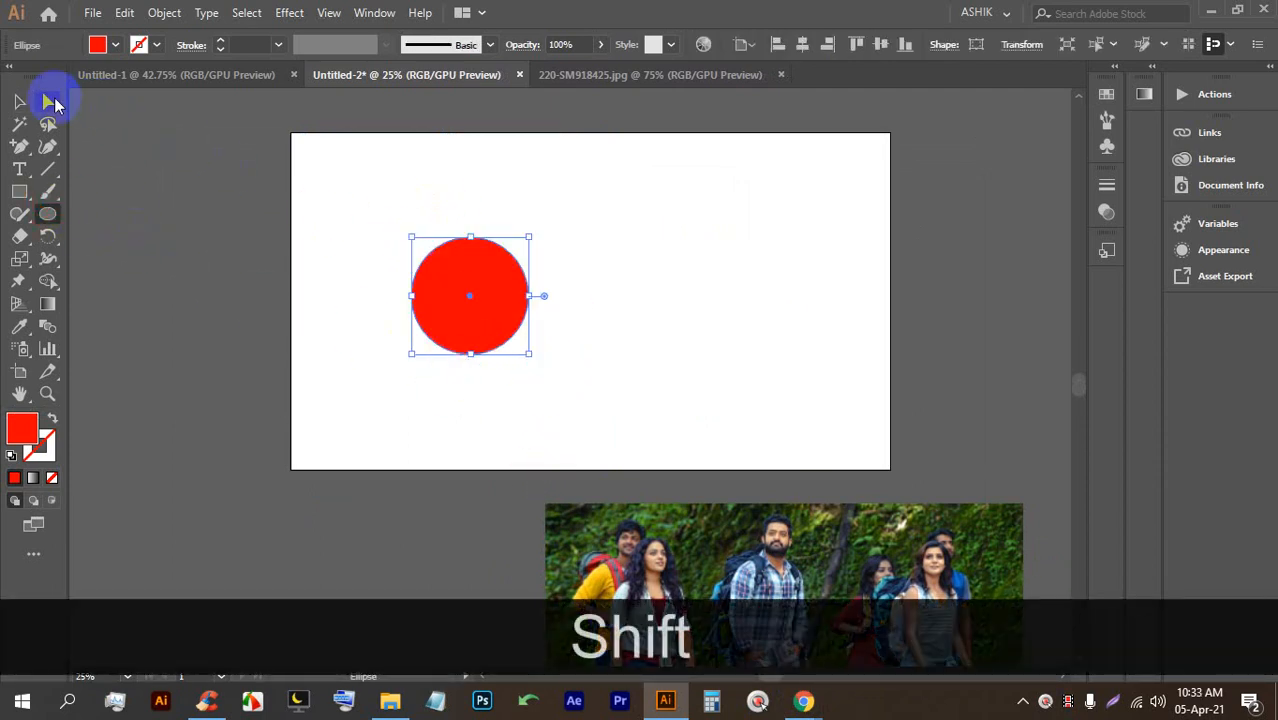
{"action": "left_click", "coordinate": [19, 101]}
{"action": "left_click_drag", "start_coordinate": [459, 265], "coordinate": [592, 267]}
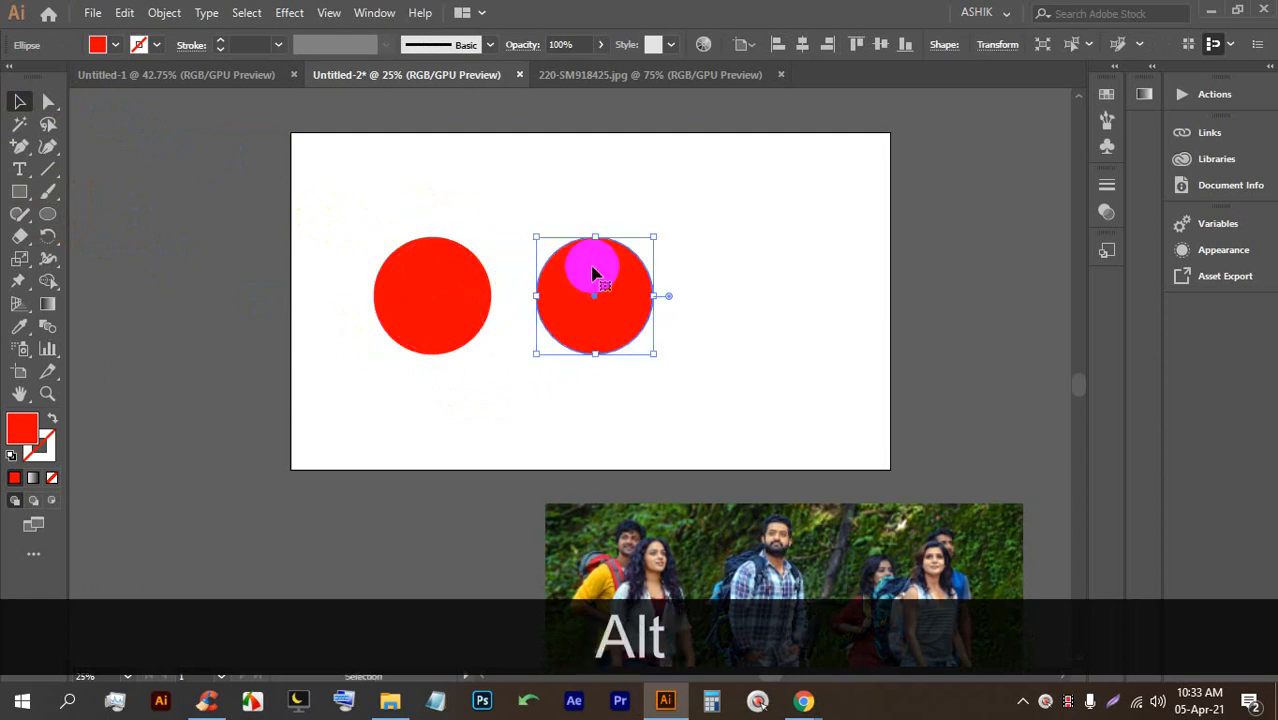
{"action": "key", "text": "ctrl+alt+d"}
Step: Move the group photo onto the artboard so it sits behind the three red circles
{"action": "left_click", "coordinate": [912, 426]}
{"action": "left_click_drag", "start_coordinate": [886, 512], "coordinate": [716, 211]}
{"action": "mouse_move", "coordinate": [693, 410]}
{"action": "left_mouse_down"}
{"action": "mouse_move", "coordinate": [673, 420]}
{"action": "mouse_move", "coordinate": [680, 432]}
{"action": "left_mouse_up"}
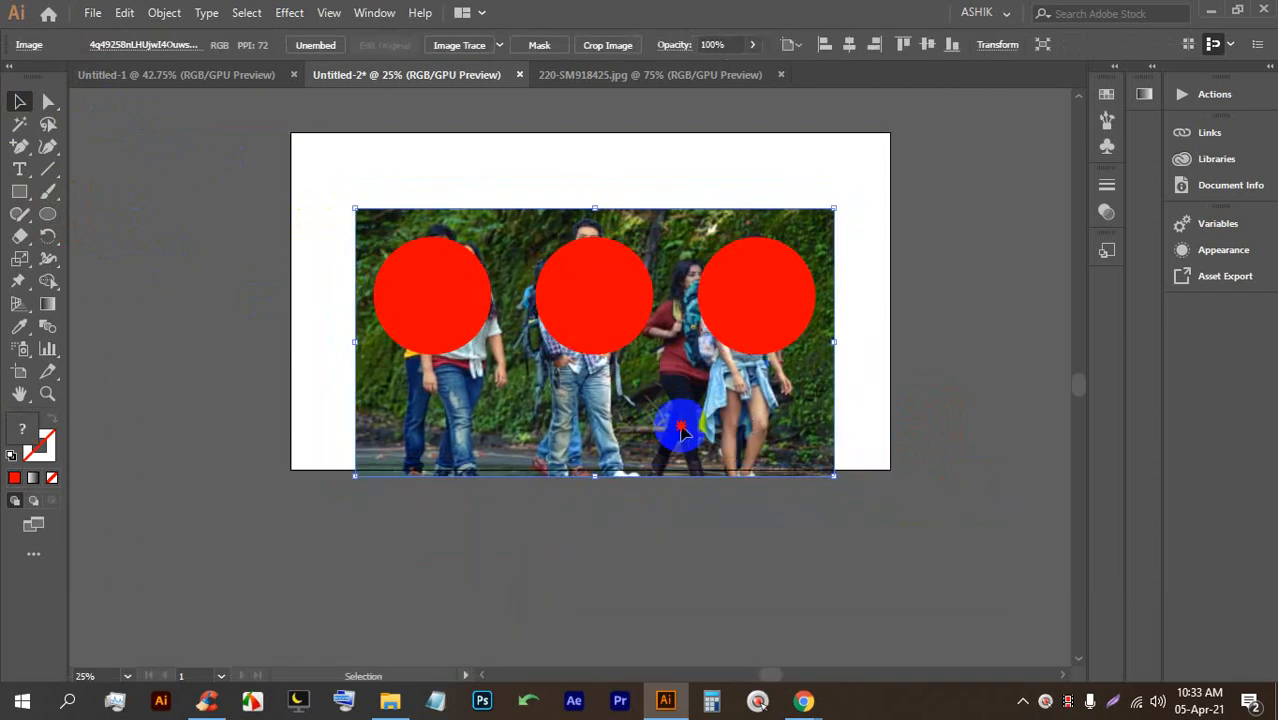
{"action": "scroll", "coordinate": [588, 234], "scroll_direction": "up", "scroll_amount": 2}
{"action": "left_click_drag", "start_coordinate": [477, 447], "coordinate": [488, 471]}
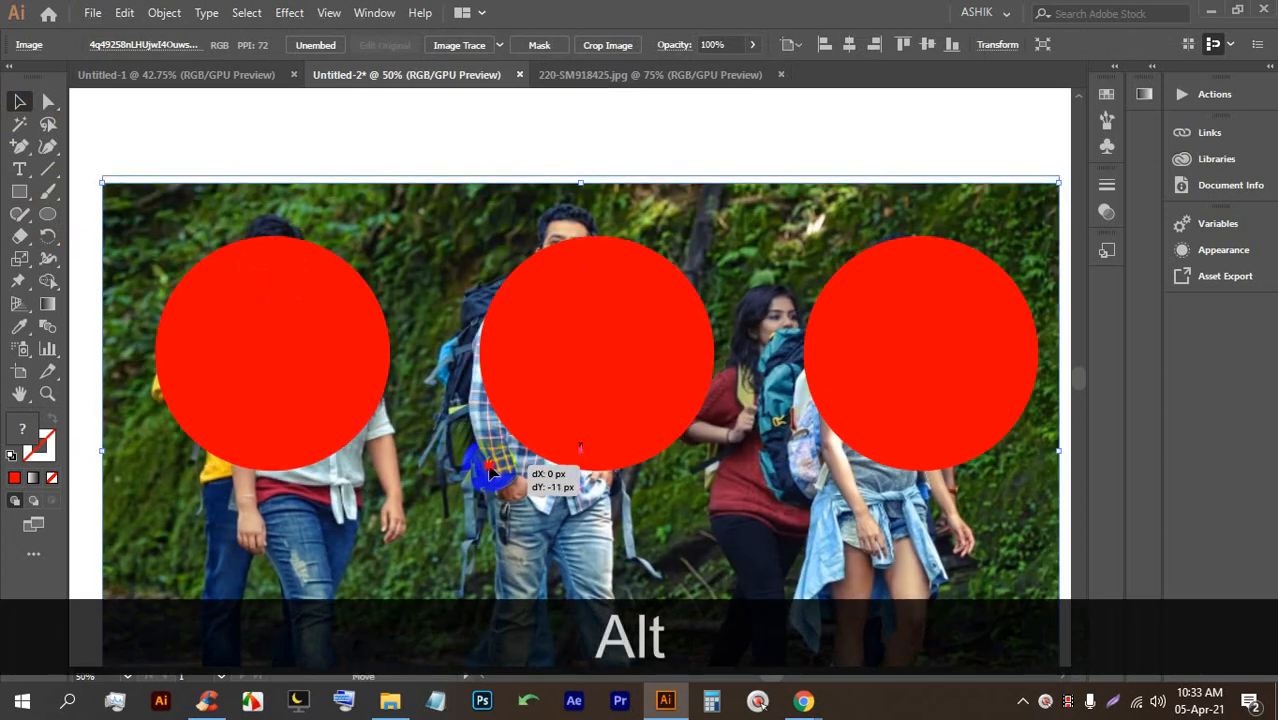
{"action": "scroll", "coordinate": [426, 325], "scroll_direction": "down", "scroll_amount": 1}
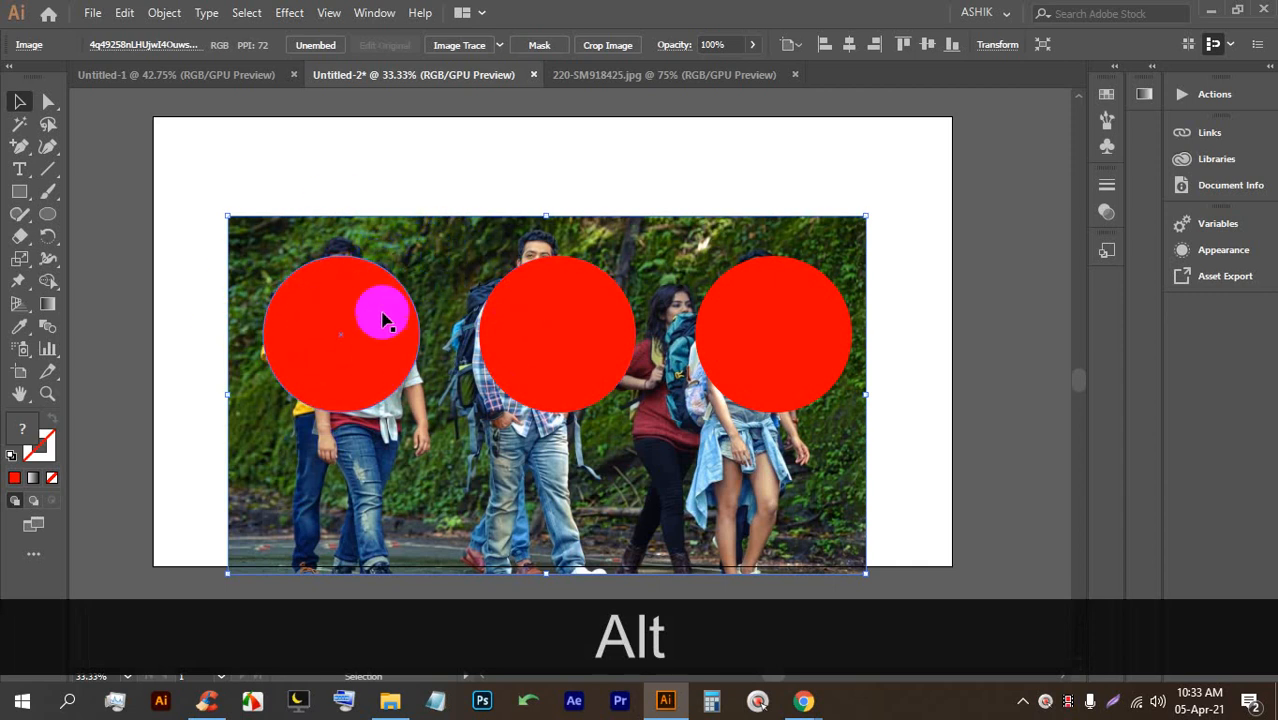
Step: Shift the photo and the left circle together slightly, and raise the photo so the faces sit above the circles
{"action": "left_click_drag", "start_coordinate": [305, 171], "coordinate": [399, 352]}
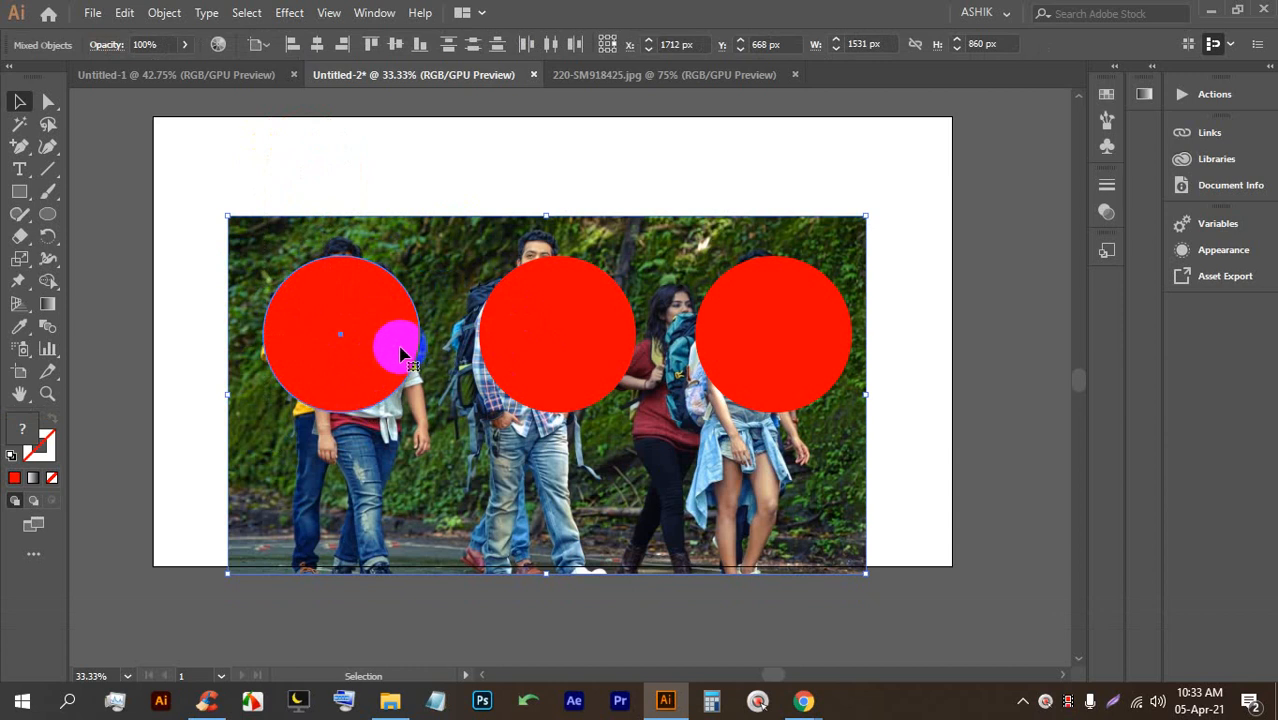
{"action": "left_click_drag", "start_coordinate": [644, 487], "coordinate": [630, 443]}
{"action": "left_click_drag", "start_coordinate": [570, 453], "coordinate": [620, 445]}
{"action": "left_click", "coordinate": [918, 361]}
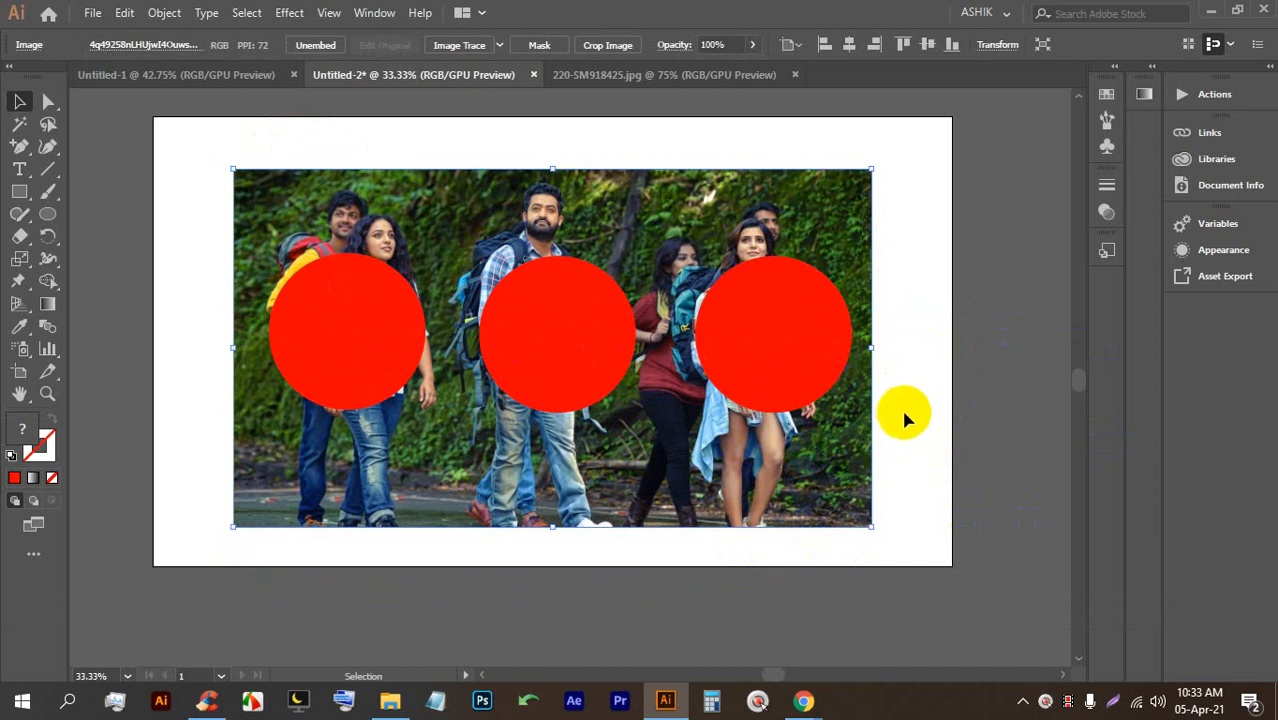
Step: Try to make a clipping mask from the photo and the three ungrouped circles
{"action": "left_click_drag", "start_coordinate": [935, 483], "coordinate": [173, 238]}
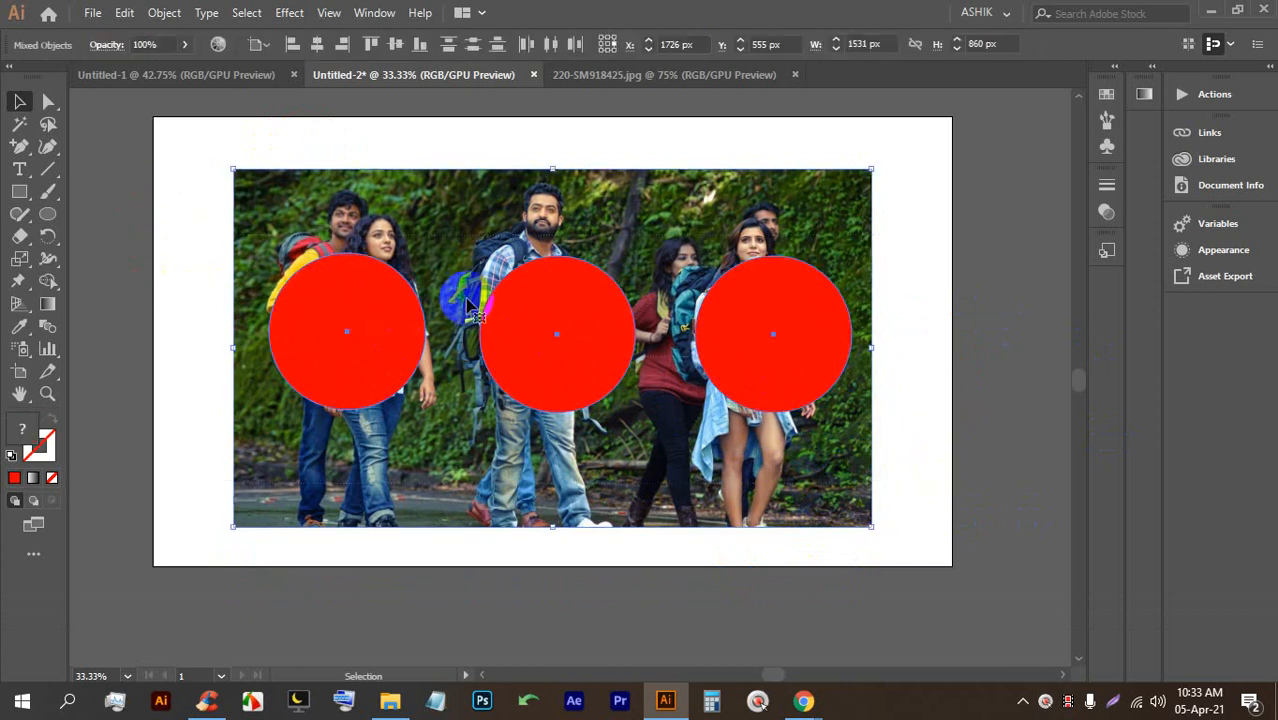
{"action": "key", "text": "ctrl+7"}
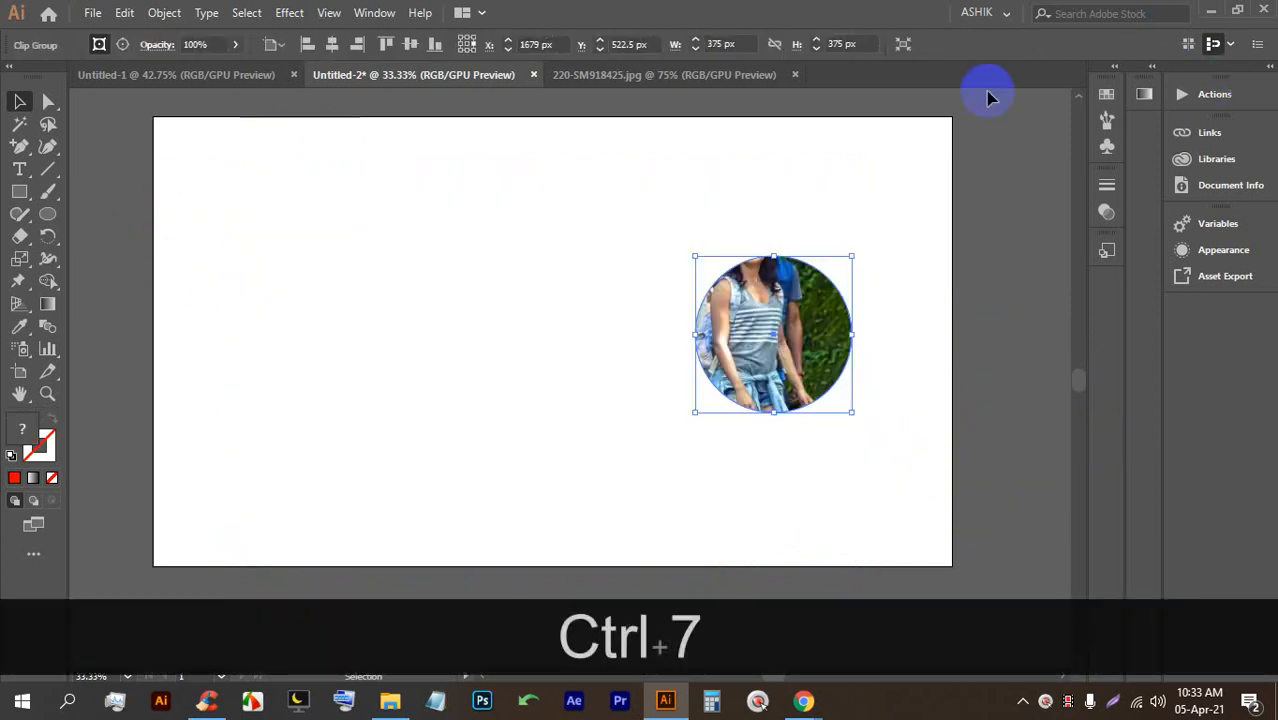
{"action": "key", "text": "ctrl+z"}
Step: Select the three red circles without the photo, group them, and deselect
{"action": "left_click", "coordinate": [953, 277]}
{"action": "left_click", "coordinate": [785, 331]}
{"action": "left_click", "coordinate": [574, 337], "text": "shift"}
{"action": "left_click", "coordinate": [308, 325], "text": "shift"}
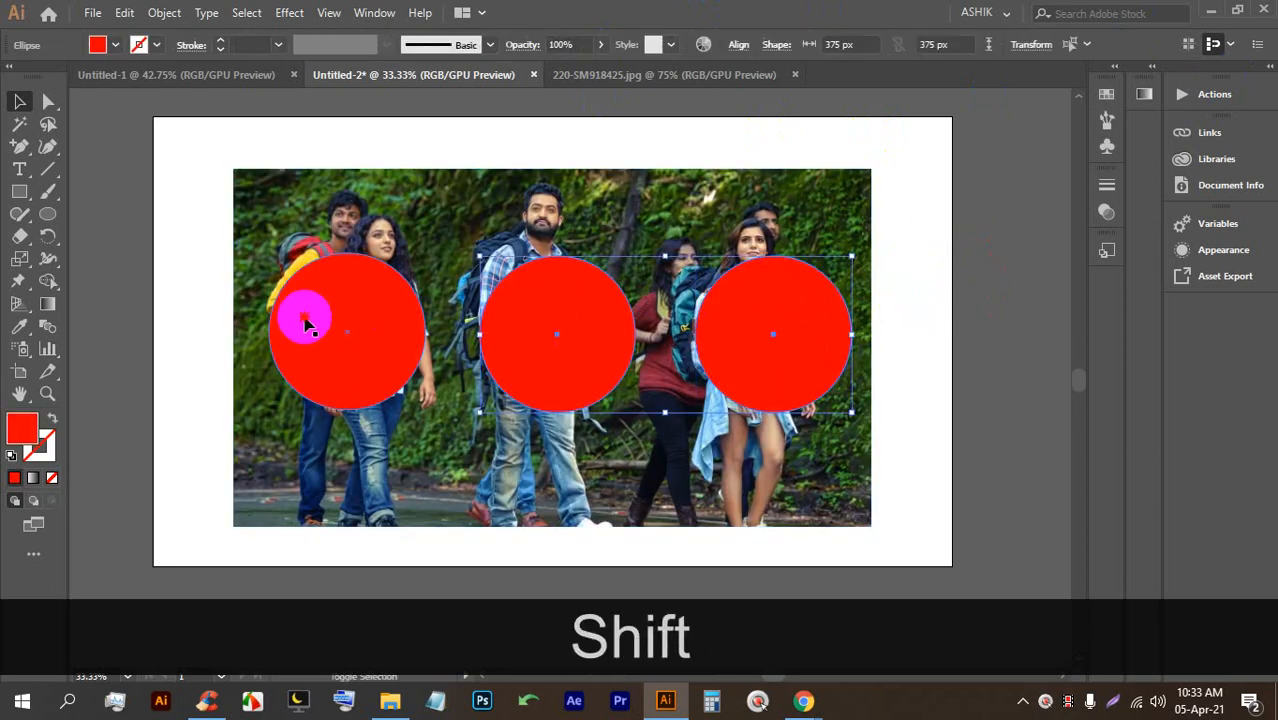
{"action": "key", "text": "ctrl+g"}
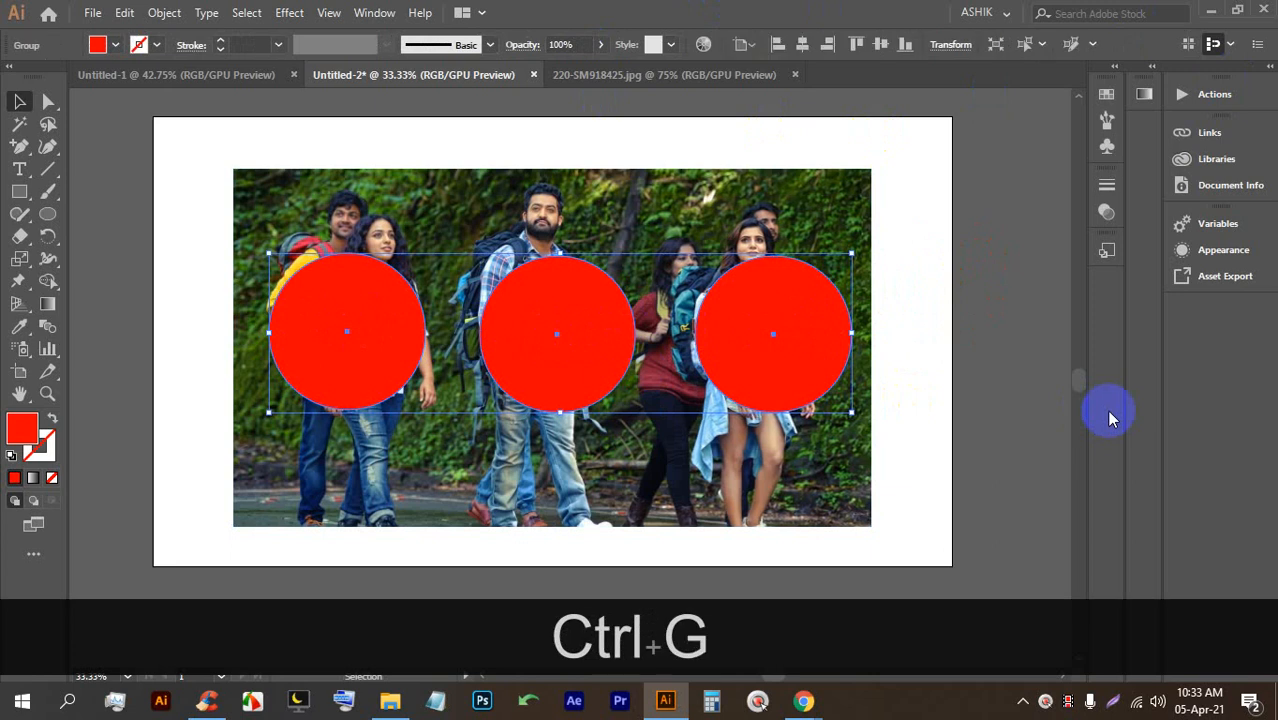
{"action": "left_click", "coordinate": [941, 477]}
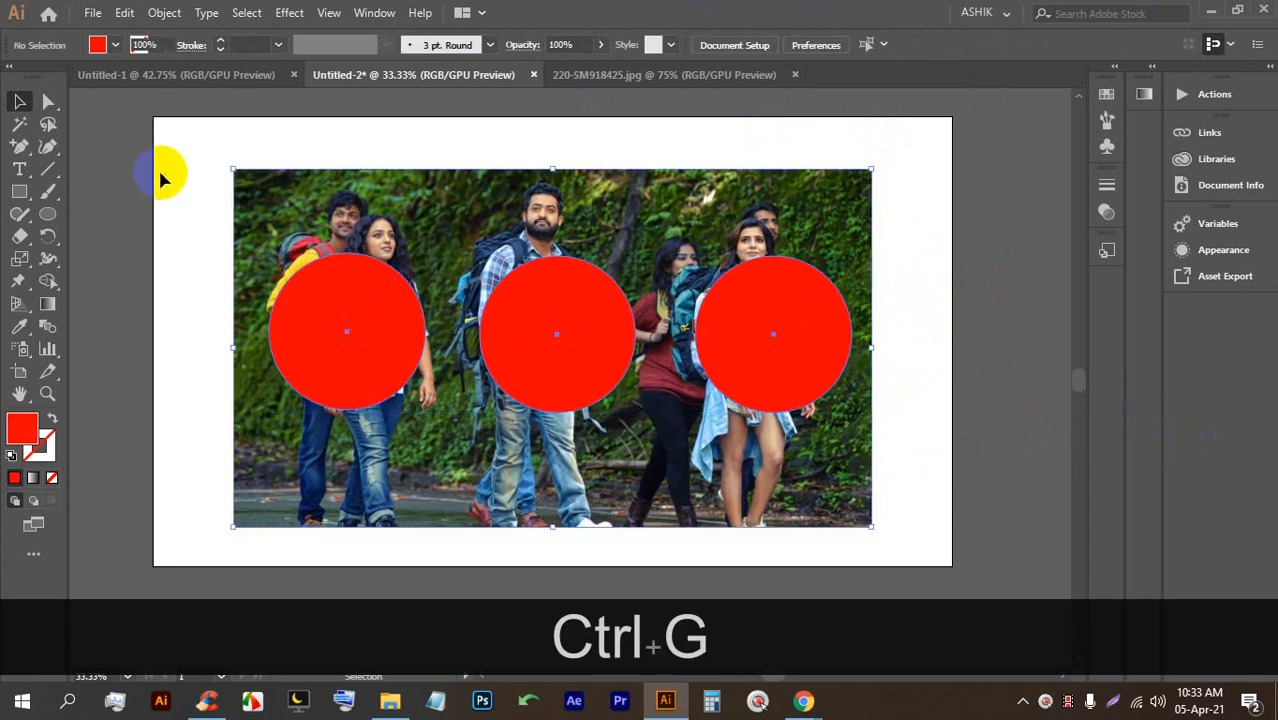
Step: Try to clip the photo with the grouped circles, and undo the clipping mask
{"action": "left_click_drag", "start_coordinate": [163, 177], "coordinate": [300, 300]}
{"action": "key", "text": "ctrl+7"}
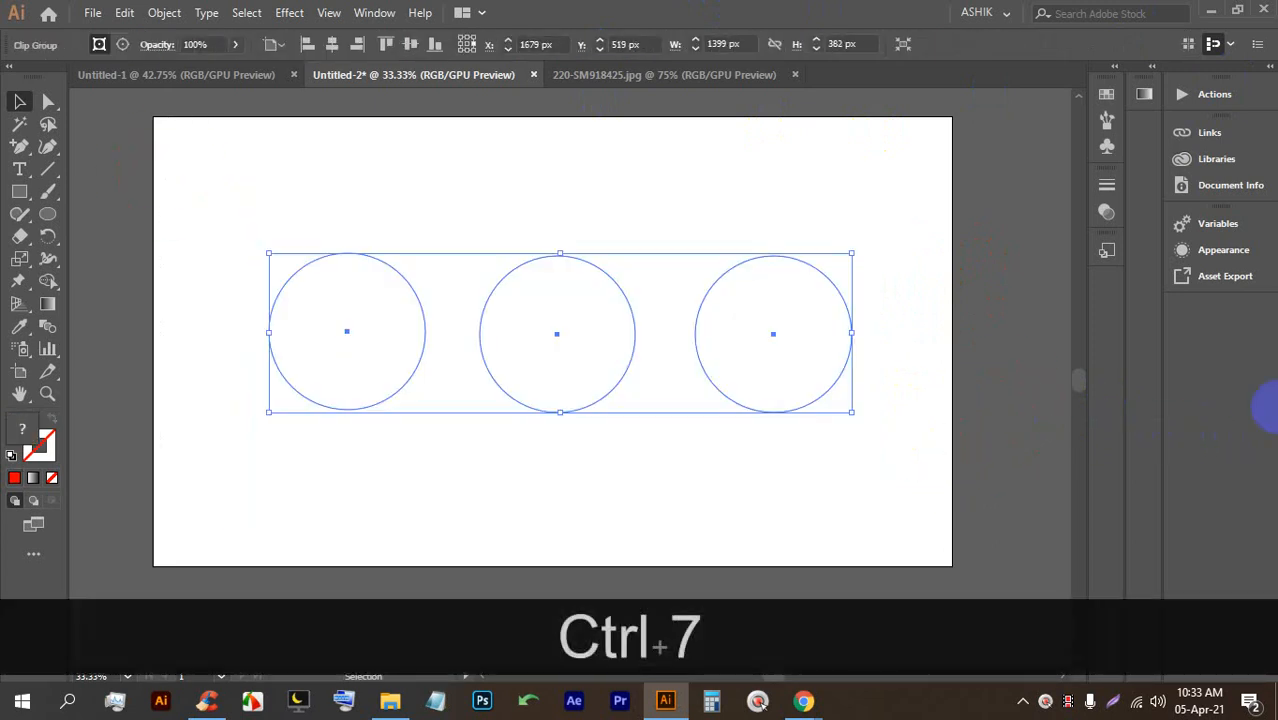
{"action": "key", "text": "ctrl+z"}
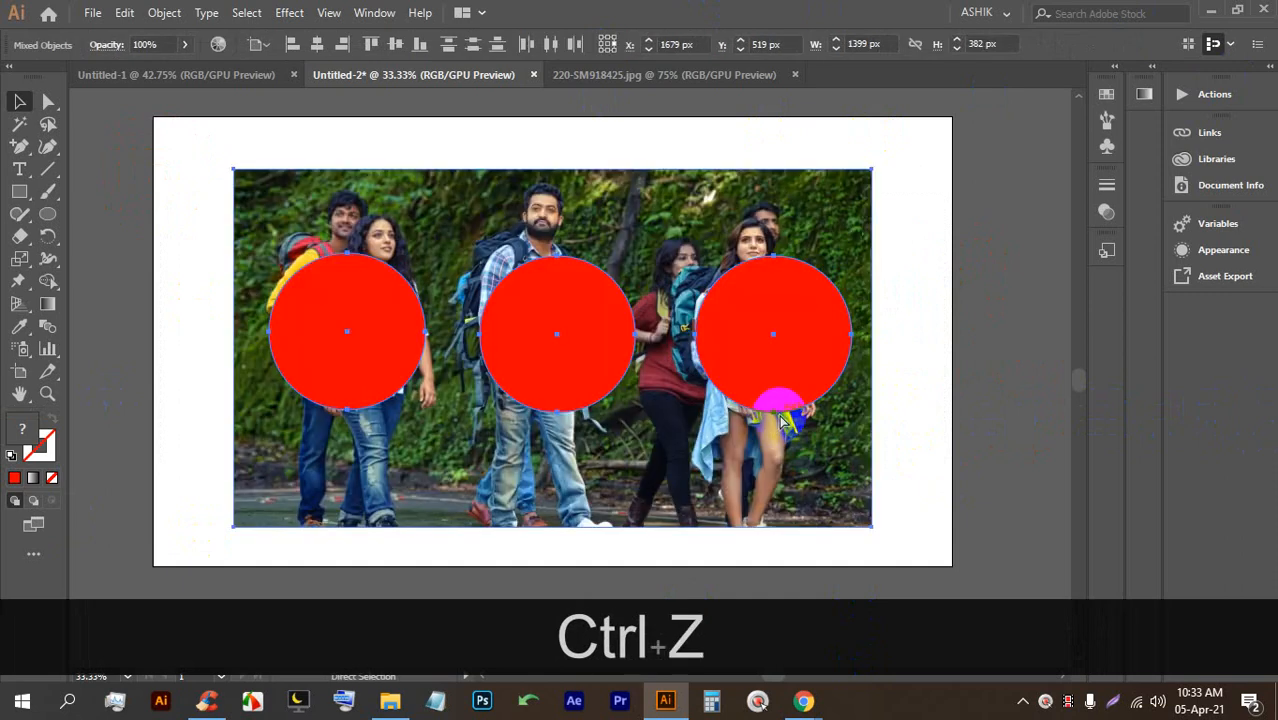
Step: Ungroup the three red circles and deselect them
{"action": "left_click", "coordinate": [905, 385]}
{"action": "left_click", "coordinate": [813, 295]}
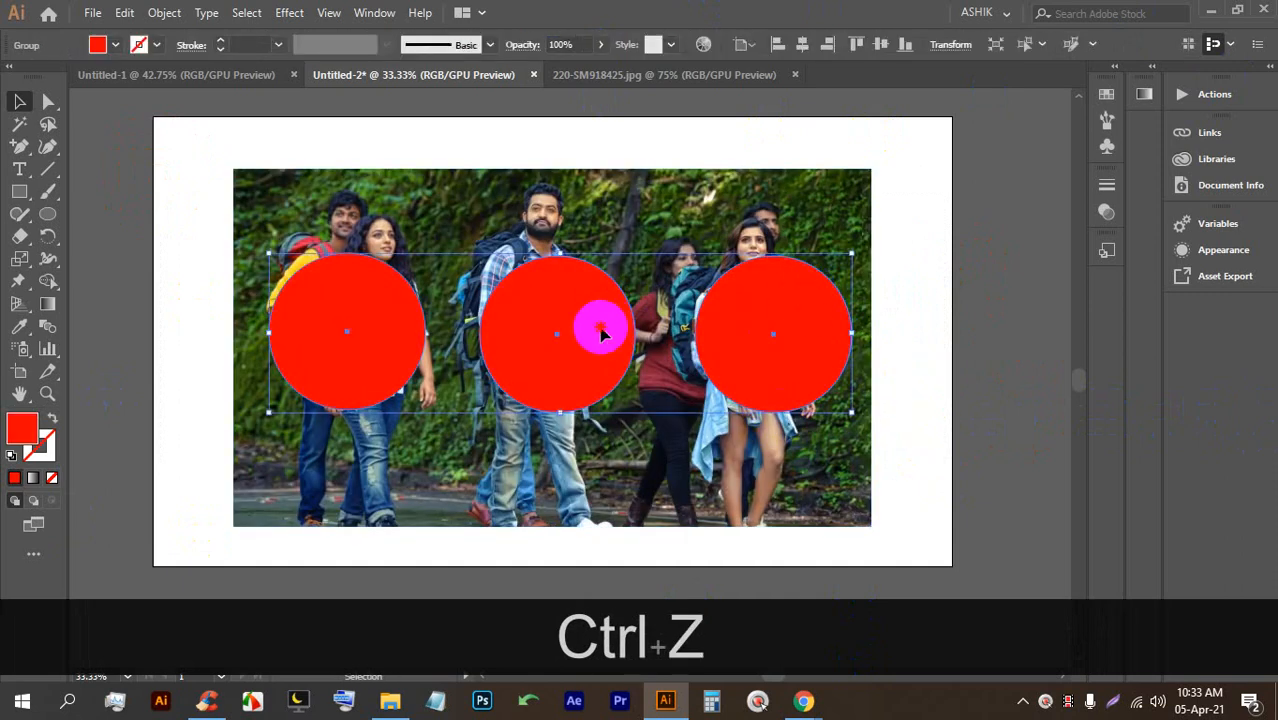
{"action": "left_click", "coordinate": [948, 306]}
{"action": "left_click", "coordinate": [742, 353]}
{"action": "right_click", "coordinate": [585, 345]}
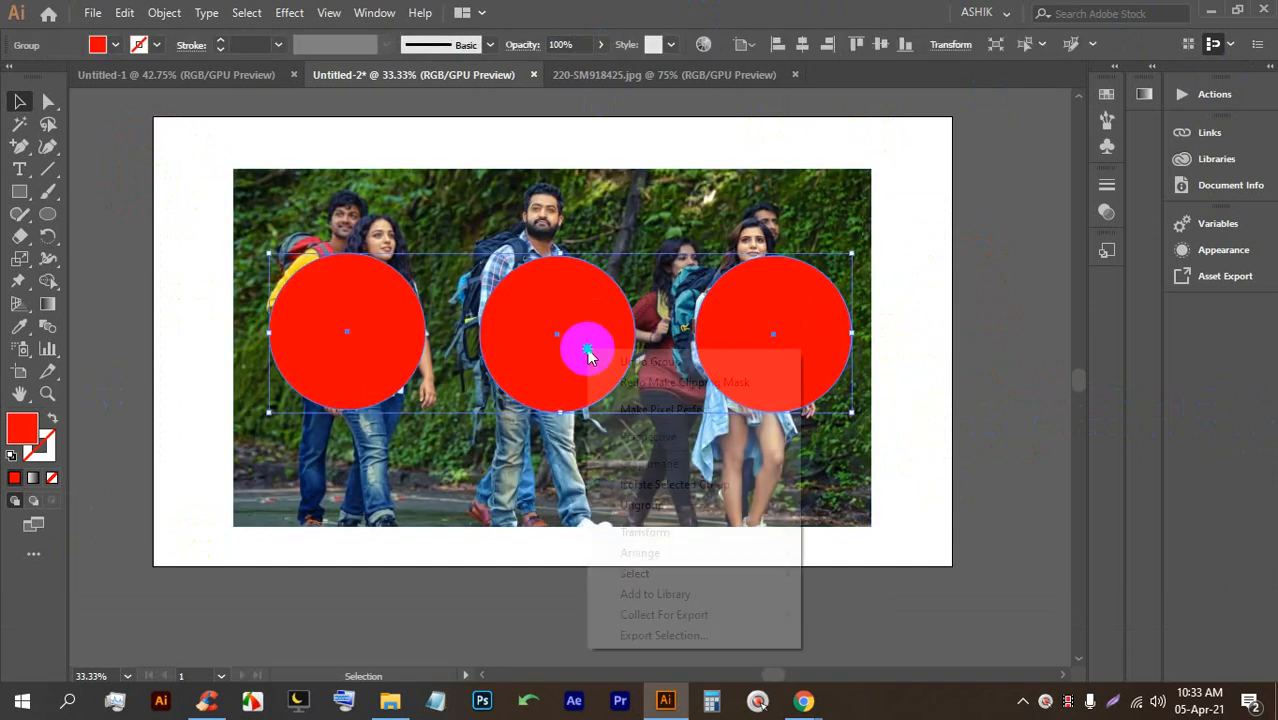
{"action": "left_click", "coordinate": [640, 495]}
{"action": "left_click", "coordinate": [995, 268]}
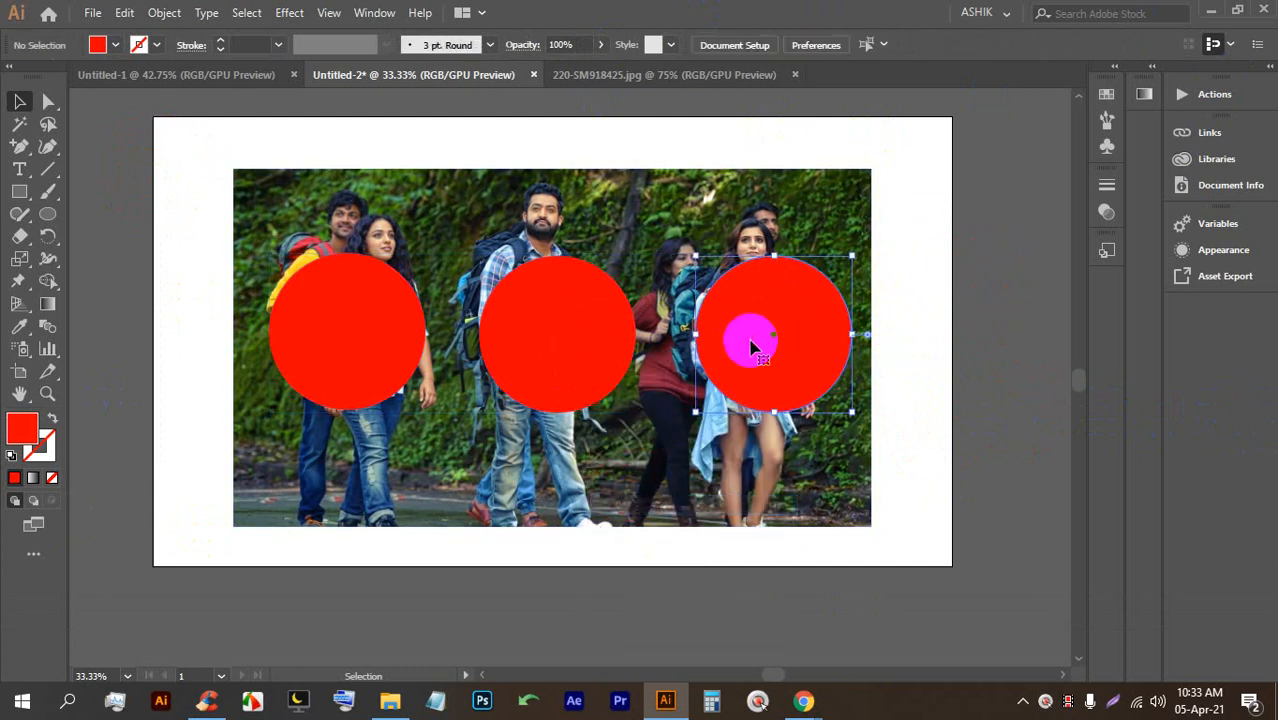
Step: Select the three red circles without the photo, combine them into a compound path, and deselect
{"action": "left_click", "coordinate": [342, 354]}
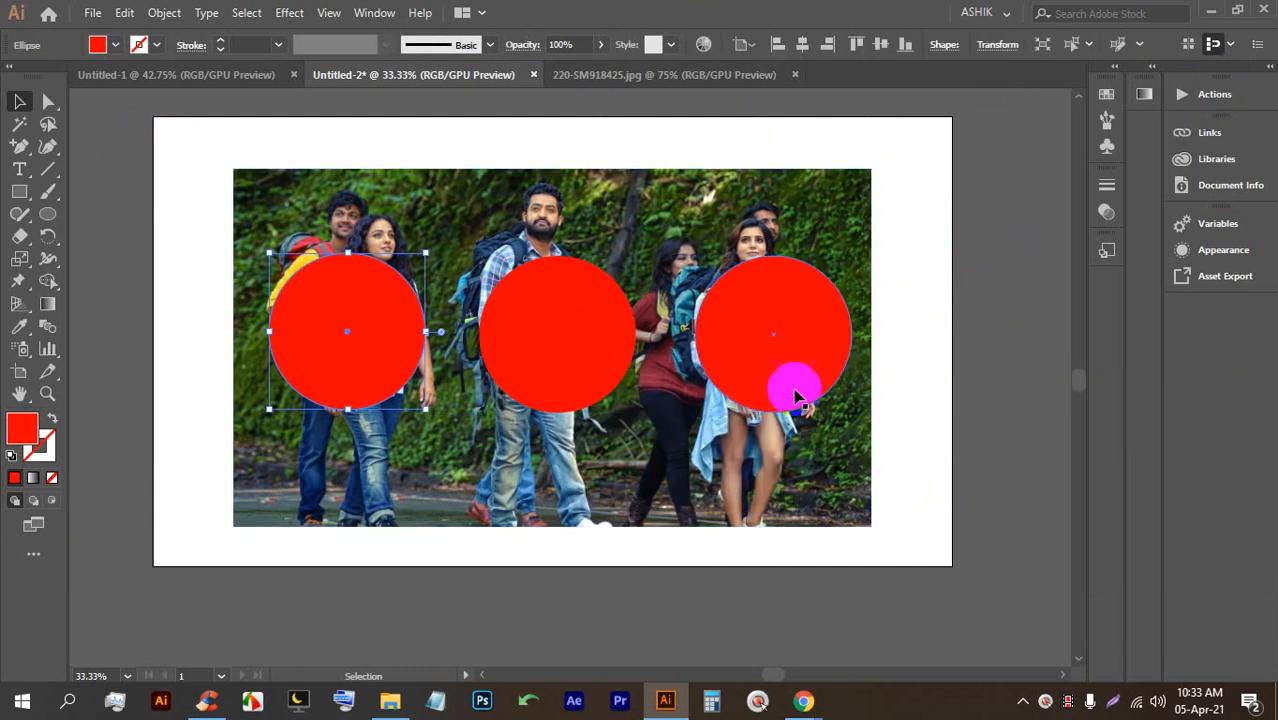
{"action": "left_click", "coordinate": [913, 360]}
{"action": "left_click", "coordinate": [795, 362]}
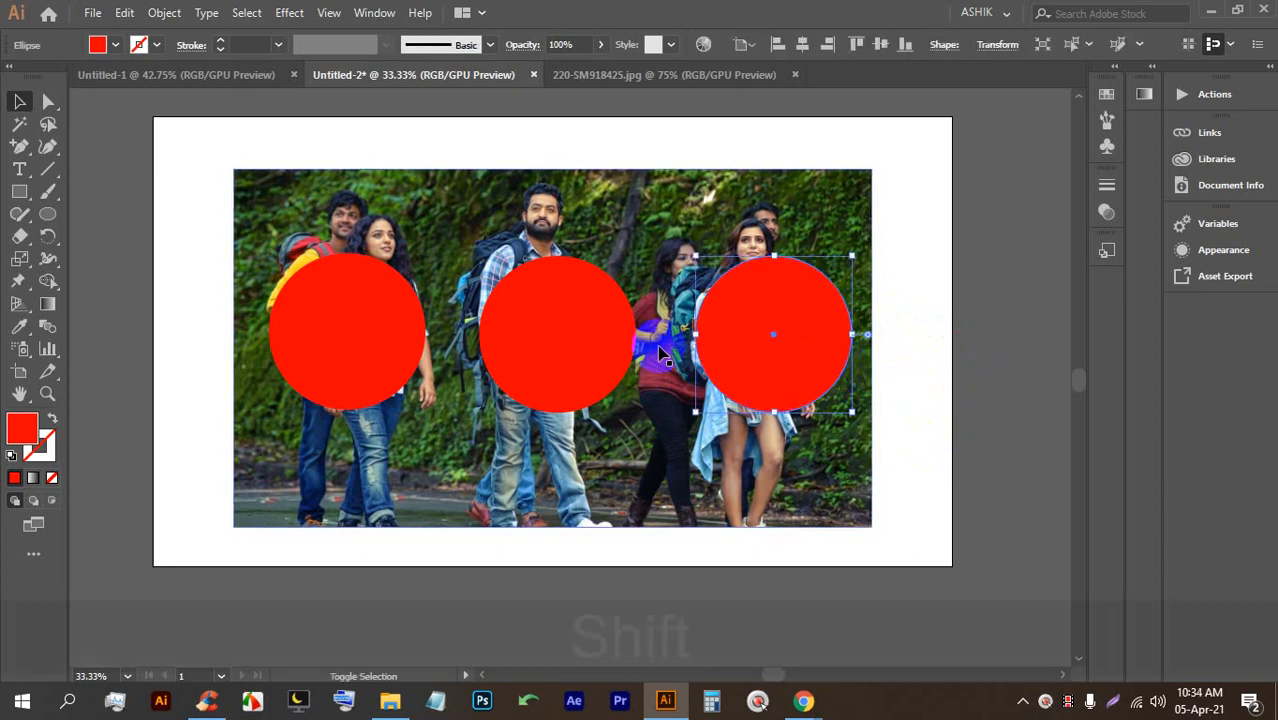
{"action": "left_click", "coordinate": [538, 372], "text": "shift"}
{"action": "left_click", "coordinate": [400, 366], "text": "shift"}
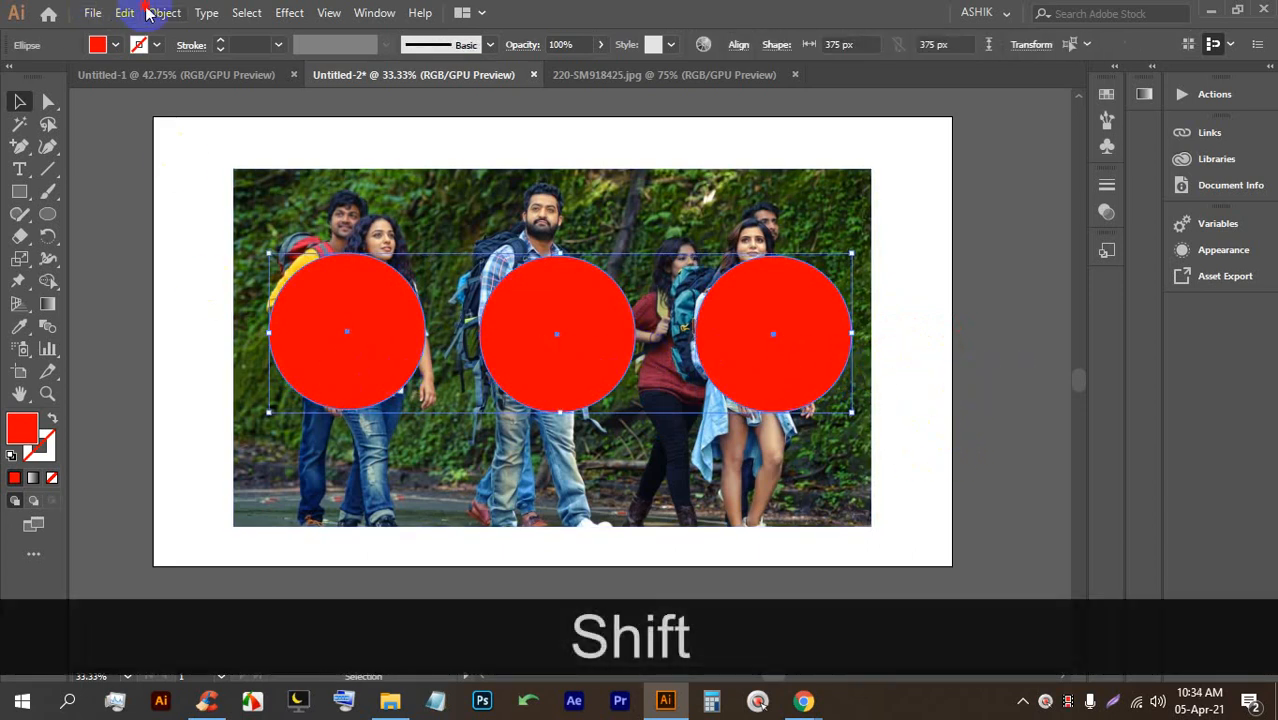
{"action": "left_click", "coordinate": [152, 12]}
{"action": "mouse_move", "coordinate": [322, 436]}
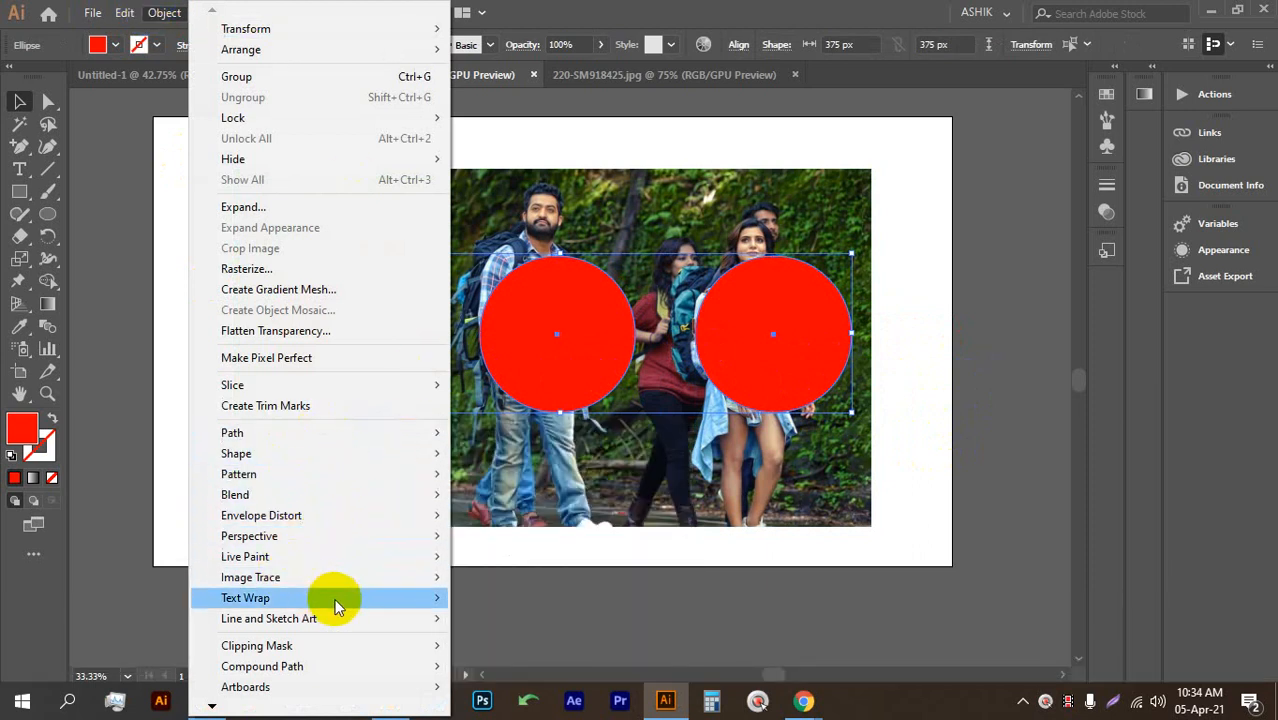
{"action": "mouse_move", "coordinate": [313, 646]}
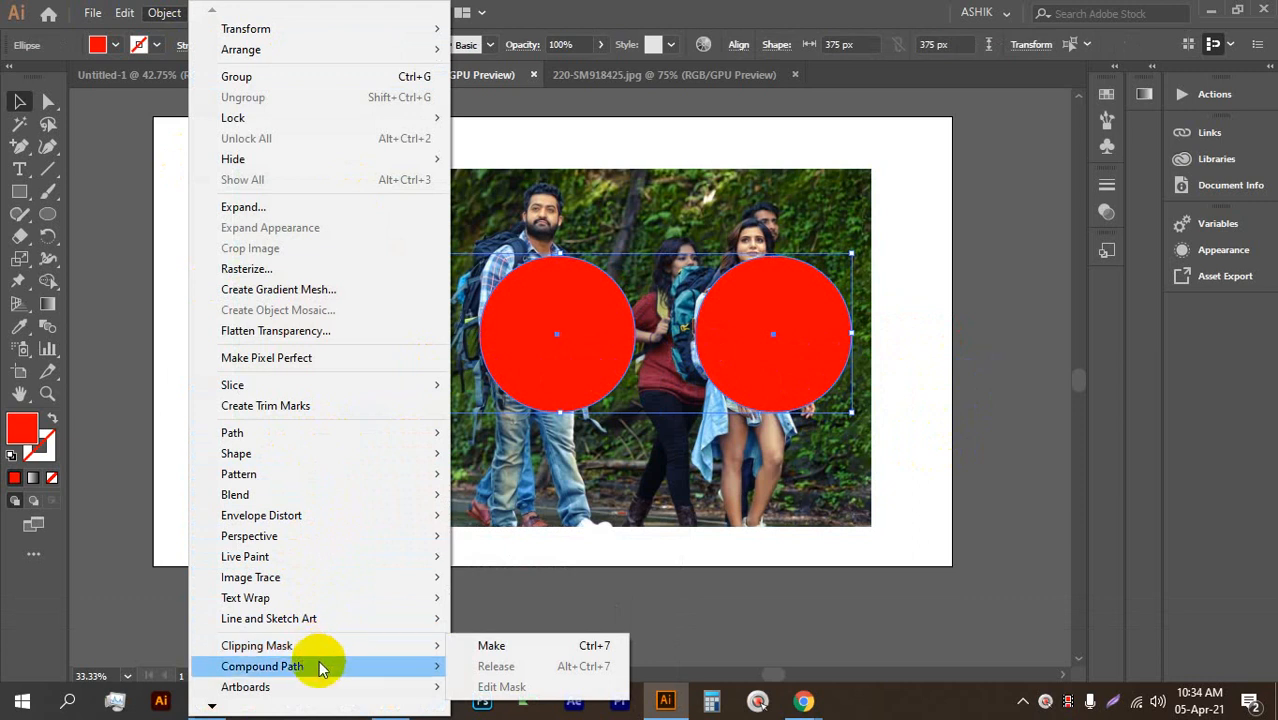
{"action": "mouse_move", "coordinate": [320, 672]}
{"action": "left_click", "coordinate": [508, 668]}
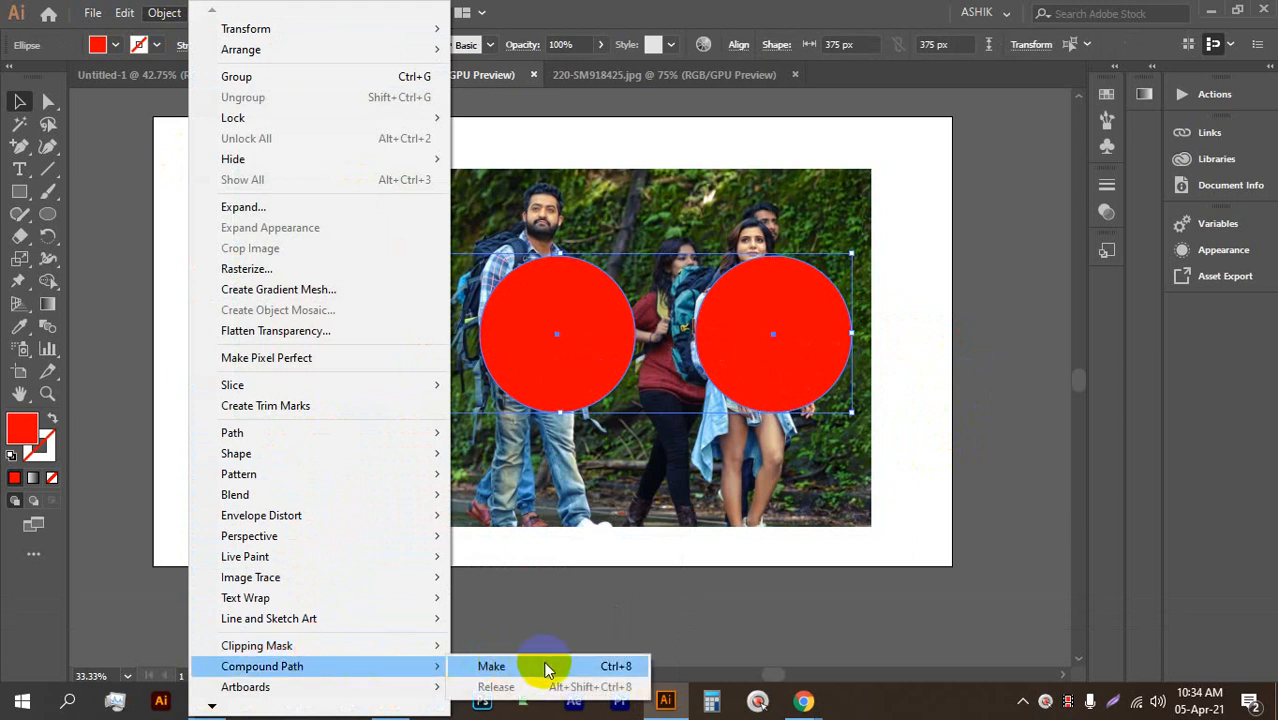
{"action": "left_click", "coordinate": [545, 668]}
{"action": "left_click", "coordinate": [958, 380]}
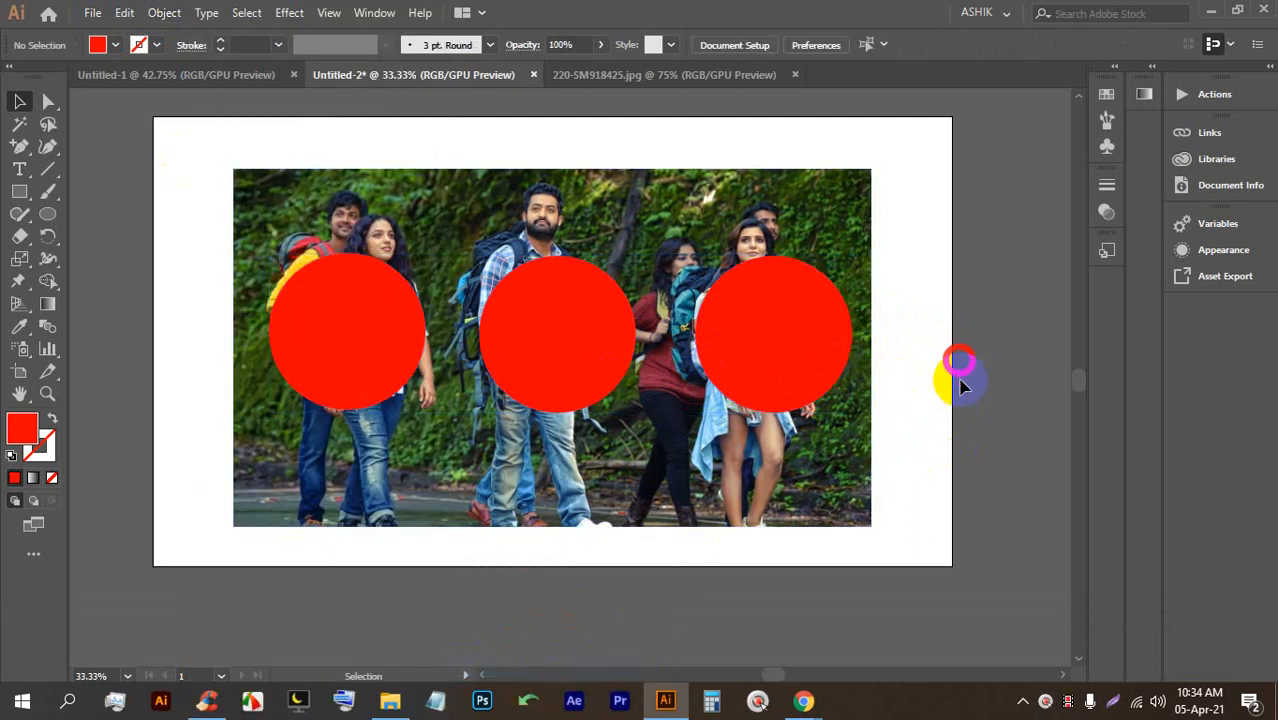
Step: Move the photo slightly lower behind the compound circles, select both, and make a clipping mask
{"action": "left_click", "coordinate": [425, 305]}
{"action": "key", "text": "ctrl"}
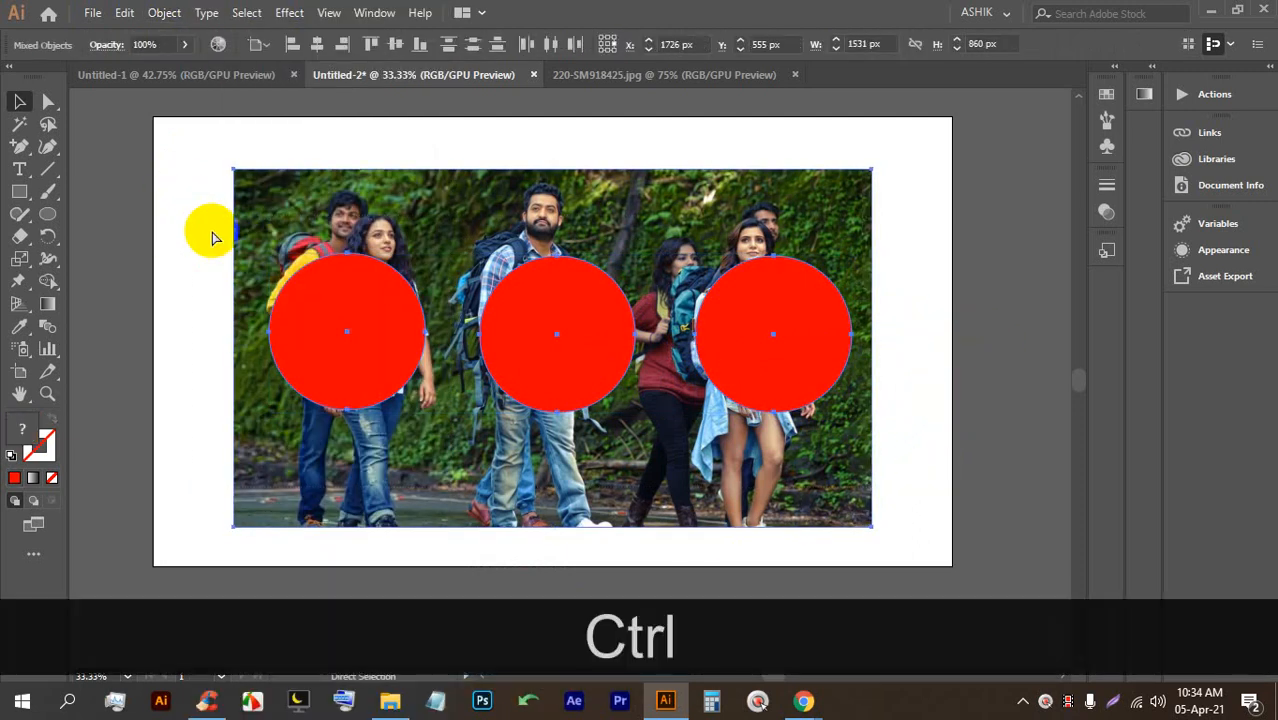
{"action": "mouse_move", "coordinate": [549, 228]}
{"action": "left_mouse_down"}
{"action": "mouse_move", "coordinate": [542, 243]}
{"action": "mouse_move", "coordinate": [559, 221]}
{"action": "left_mouse_up"}
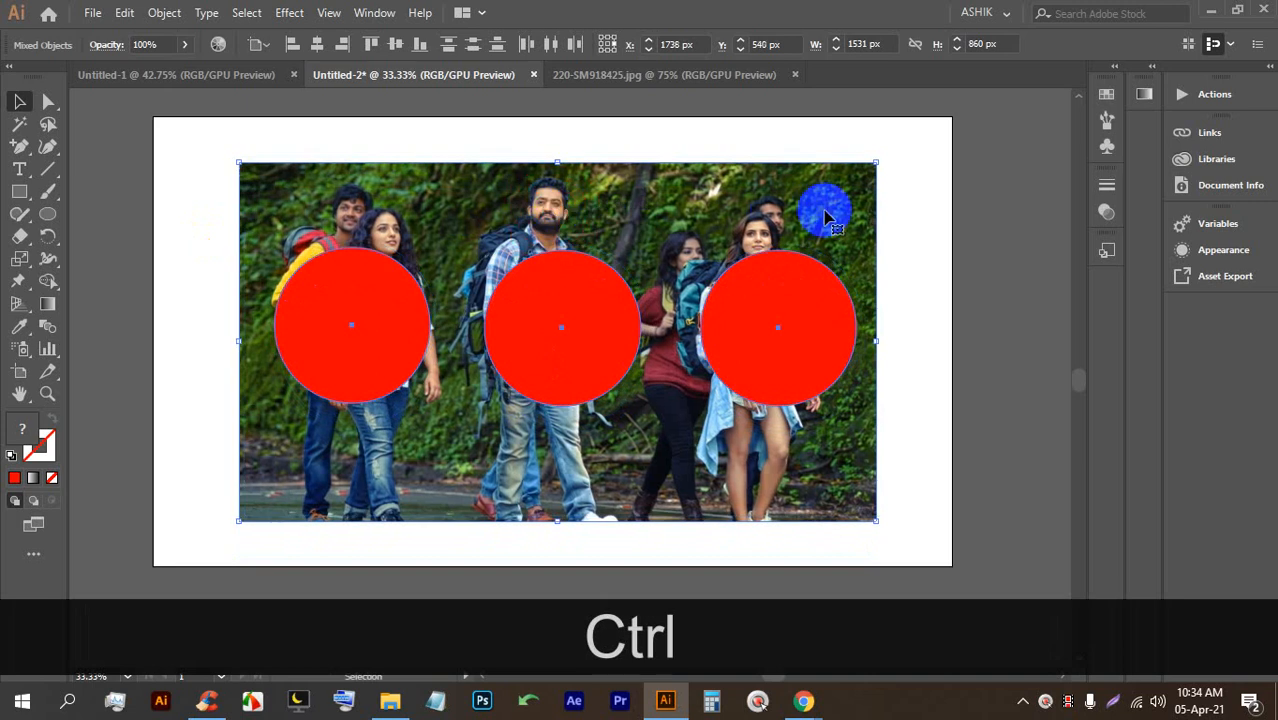
{"action": "left_click", "coordinate": [912, 435]}
{"action": "left_click_drag", "start_coordinate": [772, 456], "coordinate": [772, 487]}
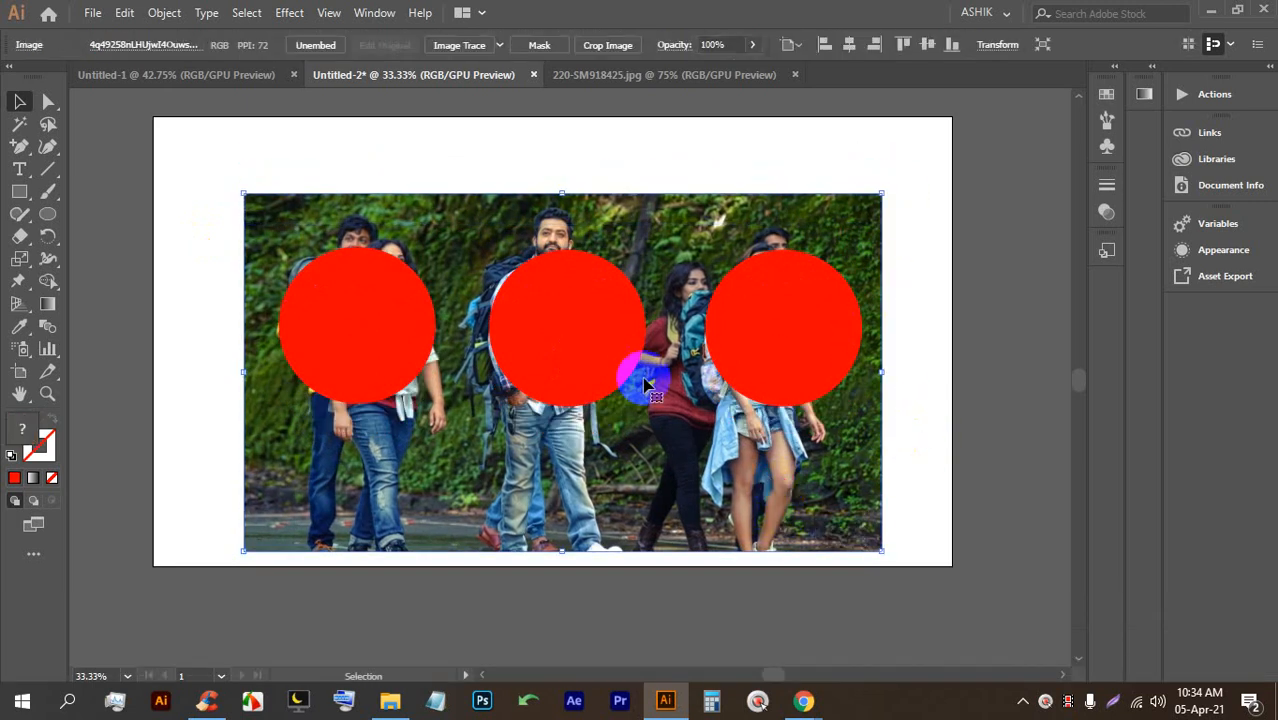
{"action": "left_click", "coordinate": [287, 358], "text": "shift"}
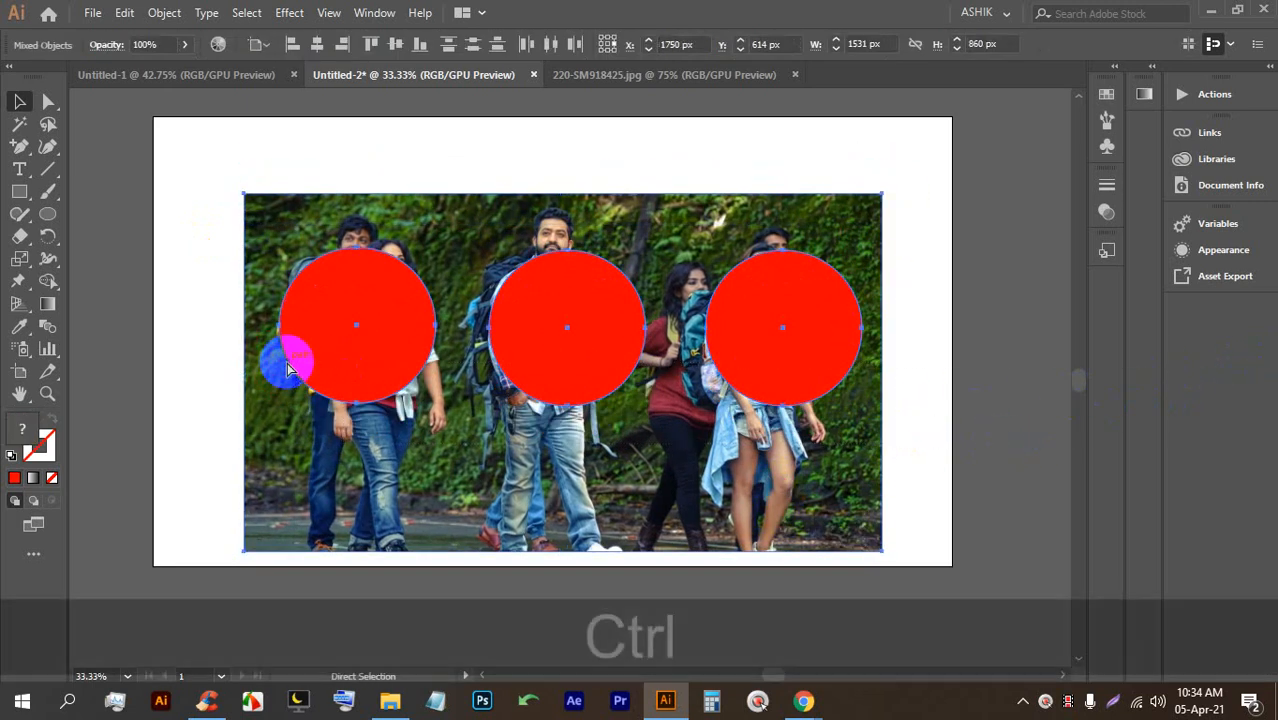
{"action": "key", "text": "ctrl+7"}
Step: Switch to the Google Meet call, admit the waiting participant, and return to Illustrator
{"action": "mouse_move", "coordinate": [804, 700]}
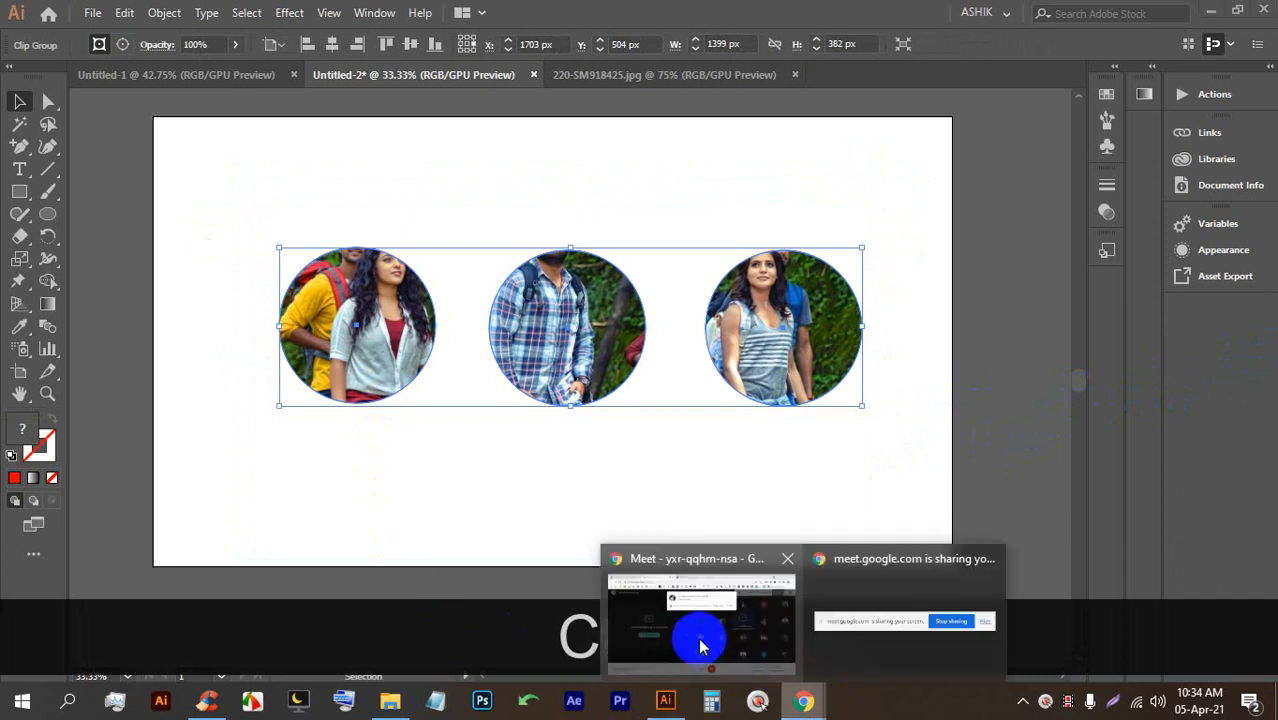
{"action": "left_click", "coordinate": [705, 643]}
{"action": "left_click", "coordinate": [826, 216]}
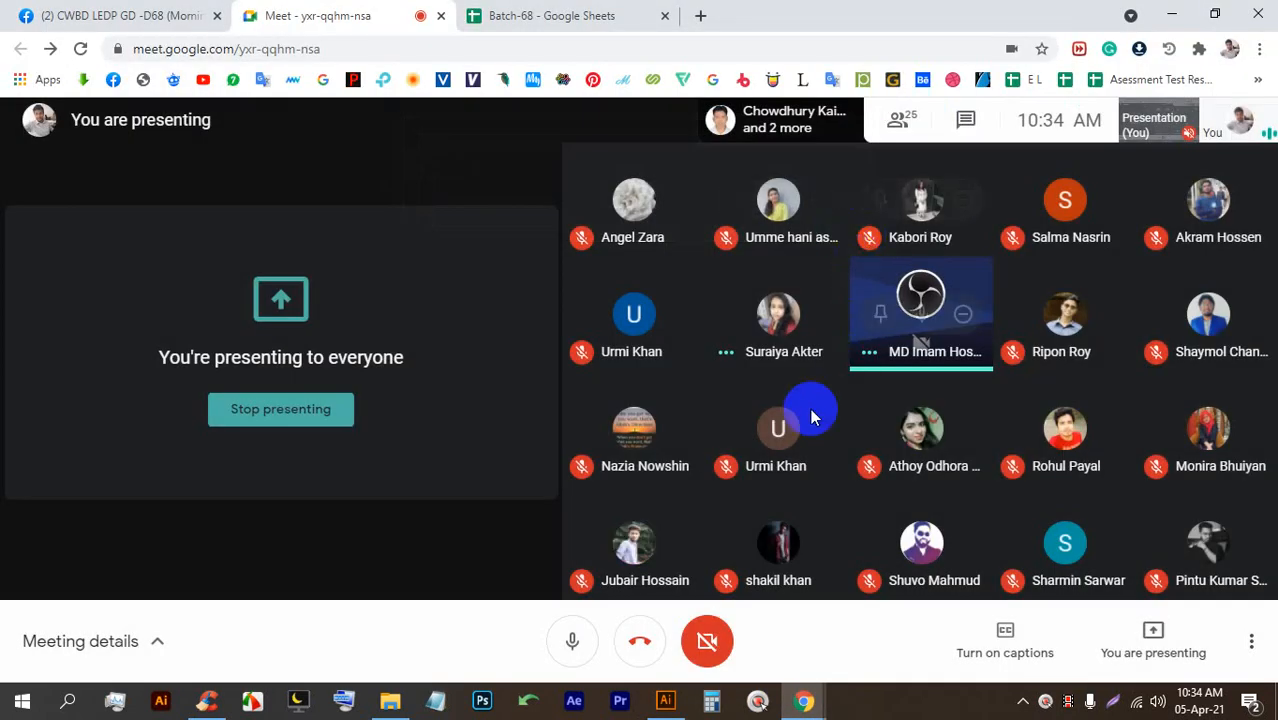
{"action": "left_click", "coordinate": [665, 700]}
Step: Isolate the circles' clip group, move the photo down until the faces sit inside the circles, and exit isolation
{"action": "left_click", "coordinate": [975, 360]}
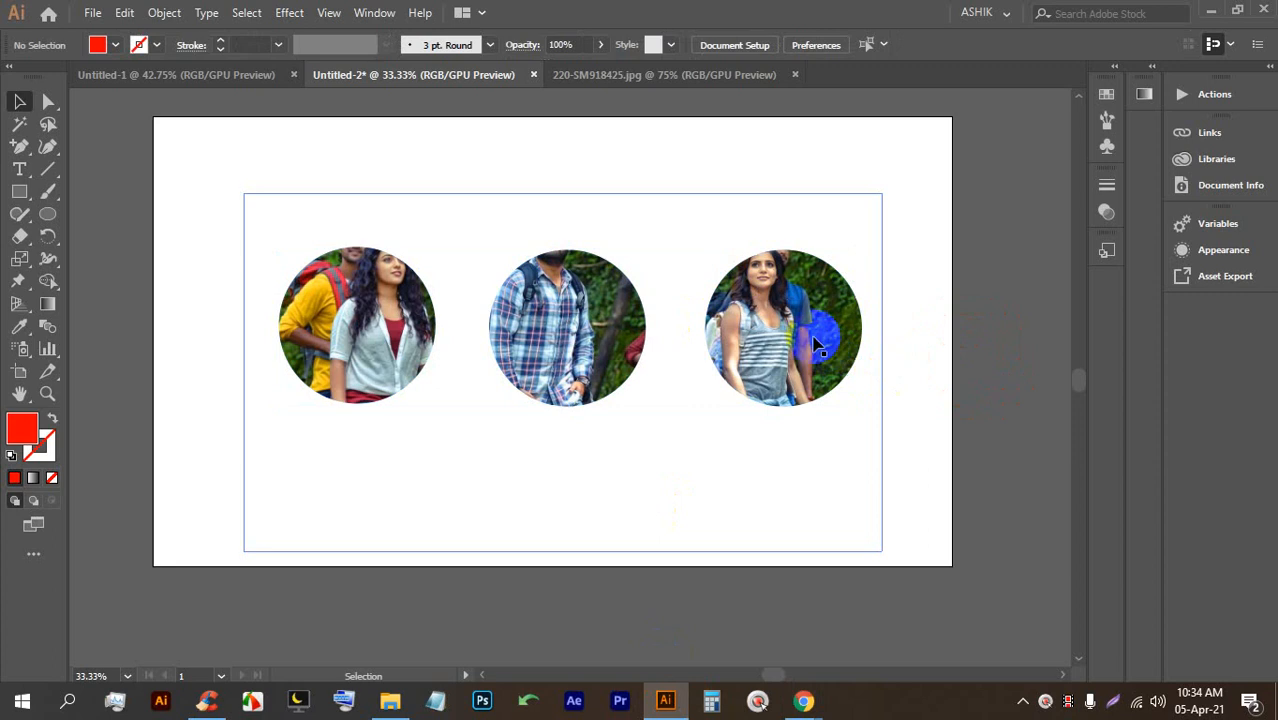
{"action": "double_click", "coordinate": [790, 318]}
{"action": "left_click_drag", "start_coordinate": [800, 320], "coordinate": [798, 341]}
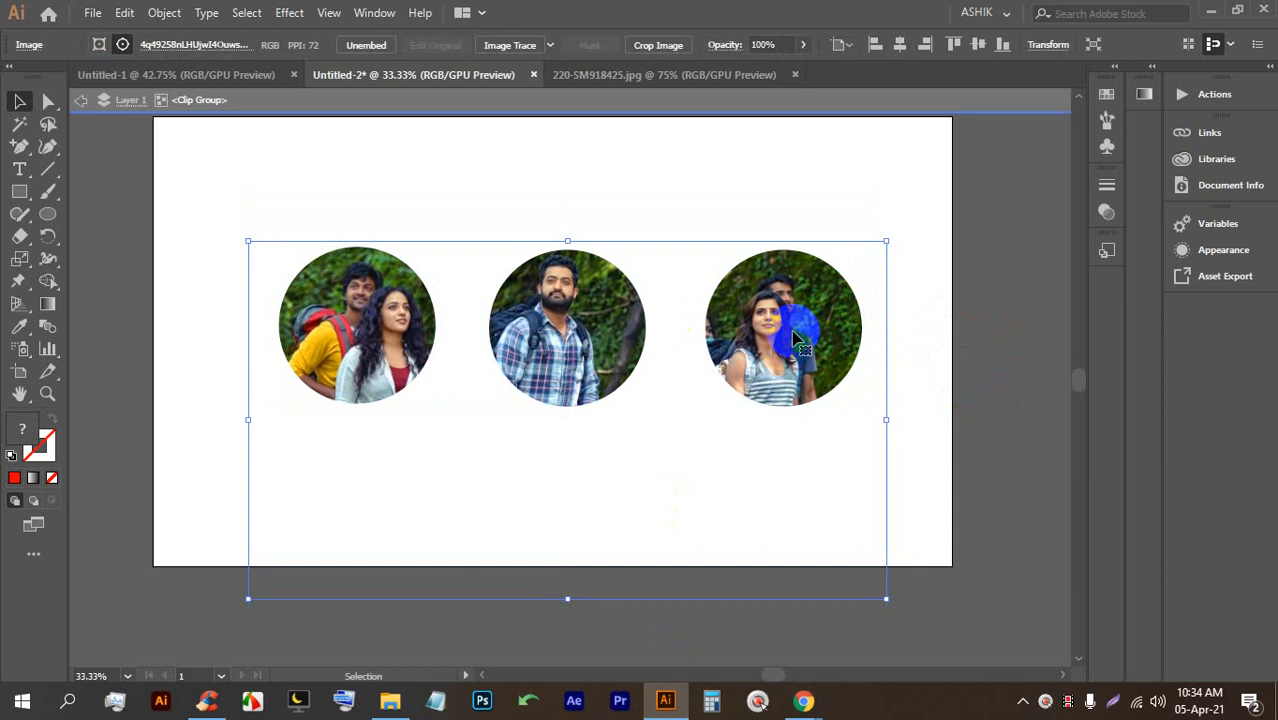
{"action": "left_click_drag", "start_coordinate": [797, 340], "coordinate": [798, 347]}
{"action": "left_click", "coordinate": [940, 282]}
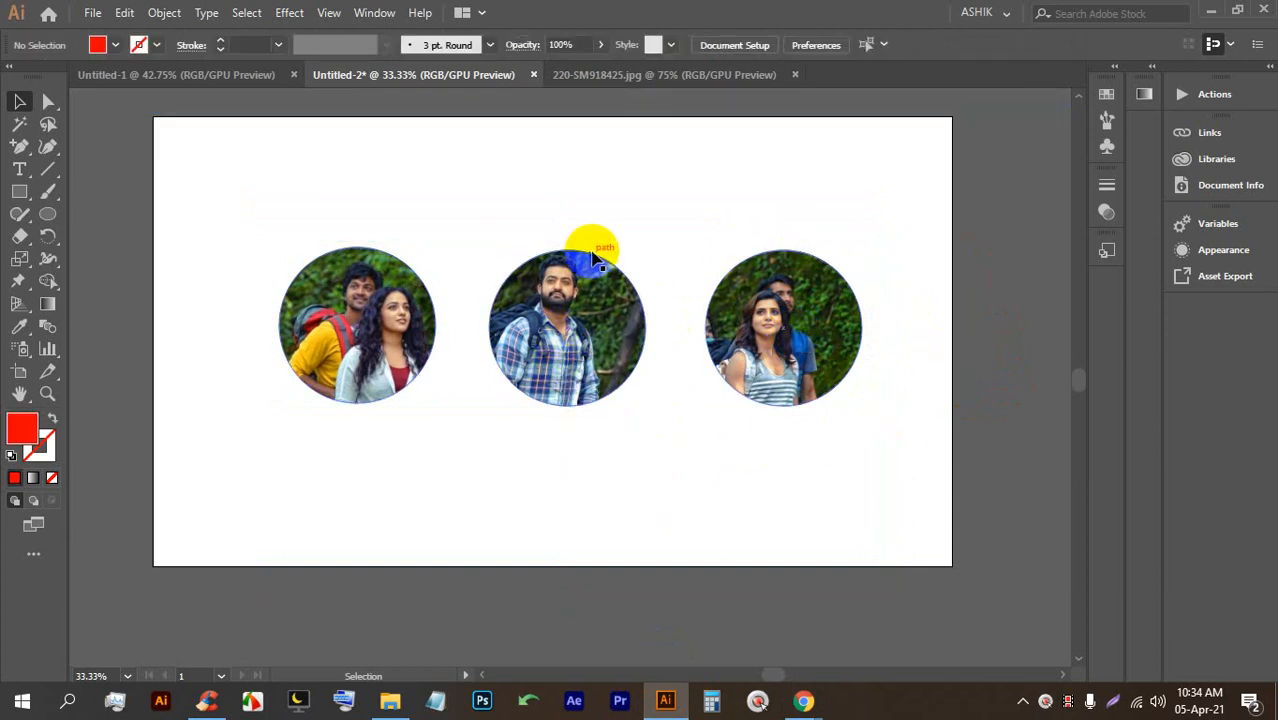
Step: Undo the photo repositioning and the clipping mask on the three circles
{"action": "scroll", "coordinate": [593, 255], "scroll_direction": "down", "scroll_amount": 1, "text": "alt"}
{"action": "key", "text": "ctrl+z"}
{"action": "key", "text": "ctrl+z"}
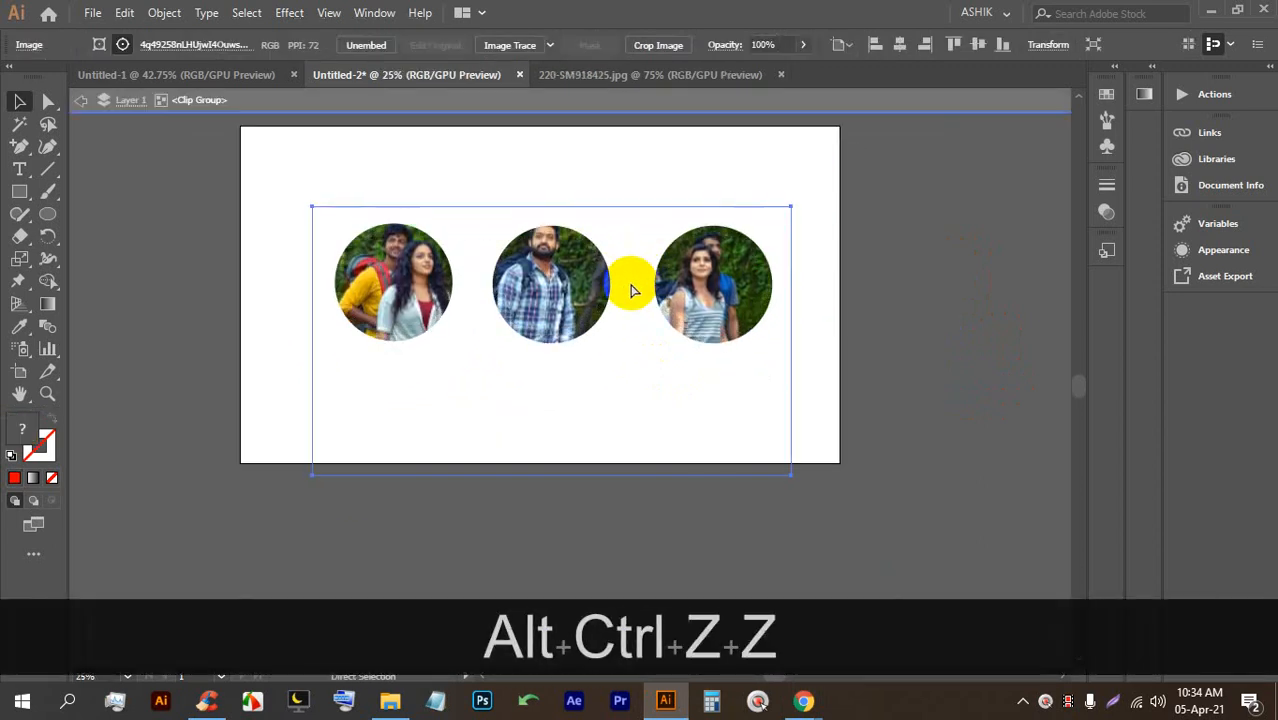
{"action": "key", "text": "ctrl+z"}
{"action": "key", "text": "ctrl+z"}
{"action": "key", "text": "ctrl+z"}
{"action": "key", "text": "ctrl+z"}
Step: Move the compound path of red circles off the artboard, beyond its lower-right corner
{"action": "left_click", "coordinate": [850, 320]}
{"action": "left_click", "coordinate": [605, 315]}
{"action": "left_click_drag", "start_coordinate": [605, 315], "coordinate": [1010, 560]}
Step: Draw a red square over the photo with the Rectangle tool and rotate it into a diamond
{"action": "scroll", "coordinate": [555, 210], "scroll_direction": "up", "scroll_amount": 1}
{"action": "left_click_drag", "start_coordinate": [555, 210], "coordinate": [727, 286]}
{"action": "left_click", "coordinate": [20, 193]}
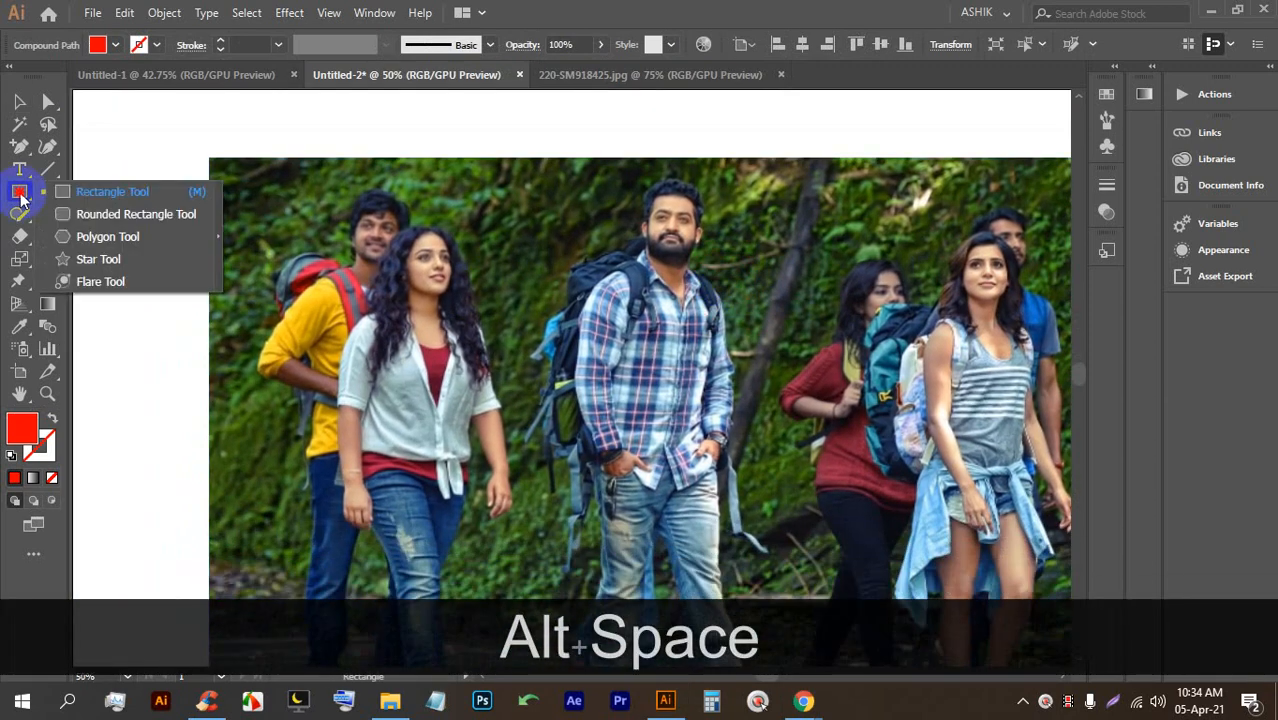
{"action": "left_click", "coordinate": [98, 192]}
{"action": "scroll", "coordinate": [342, 228], "scroll_direction": "down", "scroll_amount": 1}
{"action": "mouse_move", "coordinate": [342, 228]}
{"action": "left_mouse_down"}
{"action": "mouse_move", "coordinate": [368, 296]}
{"action": "mouse_move", "coordinate": [437, 334]}
{"action": "left_mouse_up"}
{"action": "left_click_drag", "start_coordinate": [440, 228], "coordinate": [466, 277]}
{"action": "left_click", "coordinate": [20, 101]}
Step: Move the red diamond to the artboard's upper-left corner and duplicate it until nine diamonds are spread across the photo
{"action": "left_click_drag", "start_coordinate": [366, 272], "coordinate": [290, 208]}
{"action": "left_click_drag", "start_coordinate": [290, 208], "coordinate": [384, 302]}
{"action": "left_click_drag", "start_coordinate": [403, 279], "coordinate": [853, 340]}
{"action": "left_click_drag", "start_coordinate": [853, 340], "coordinate": [693, 457]}
{"action": "left_click_drag", "start_coordinate": [693, 457], "coordinate": [480, 428]}
{"action": "left_click_drag", "start_coordinate": [456, 440], "coordinate": [340, 460]}
{"action": "left_click", "coordinate": [1004, 508]}
Step: Lock the photo, select all nine diamonds, combine them into a compound path, and deselect
{"action": "left_click", "coordinate": [873, 518], "text": "ctrl"}
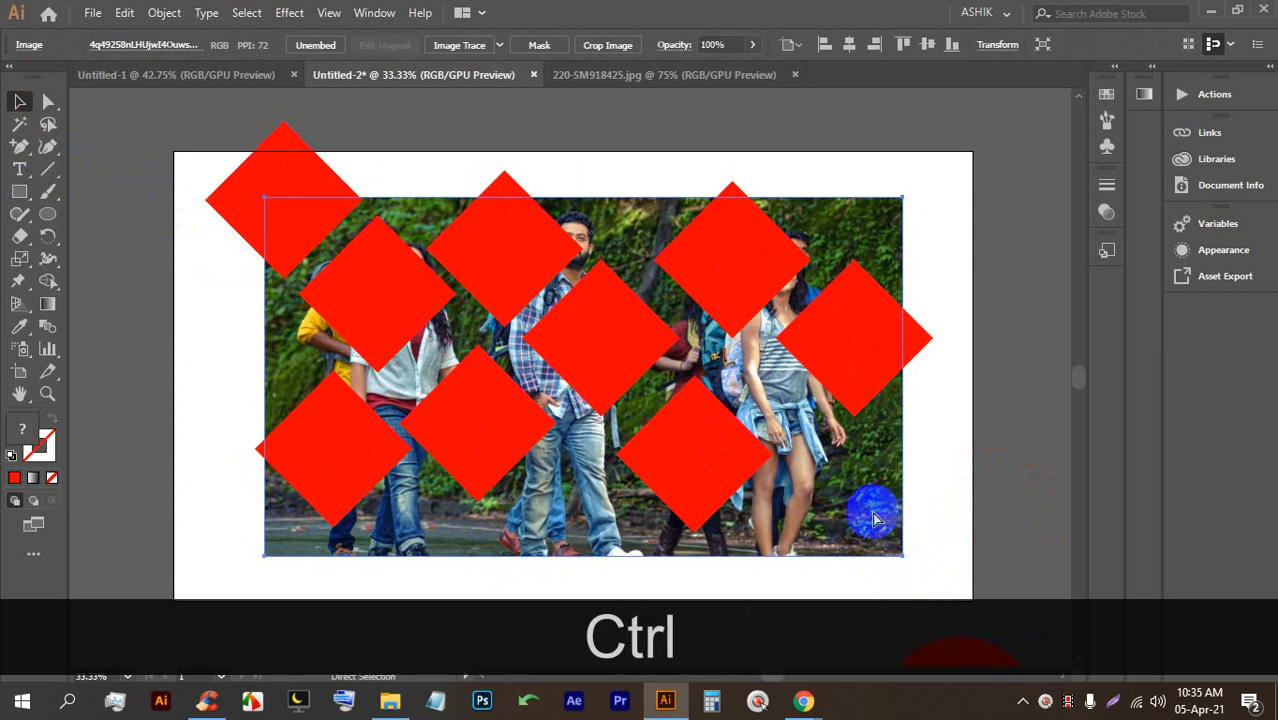
{"action": "key", "text": "ctrl+2"}
{"action": "left_click_drag", "start_coordinate": [937, 486], "coordinate": [208, 165]}
{"action": "left_click", "coordinate": [160, 12]}
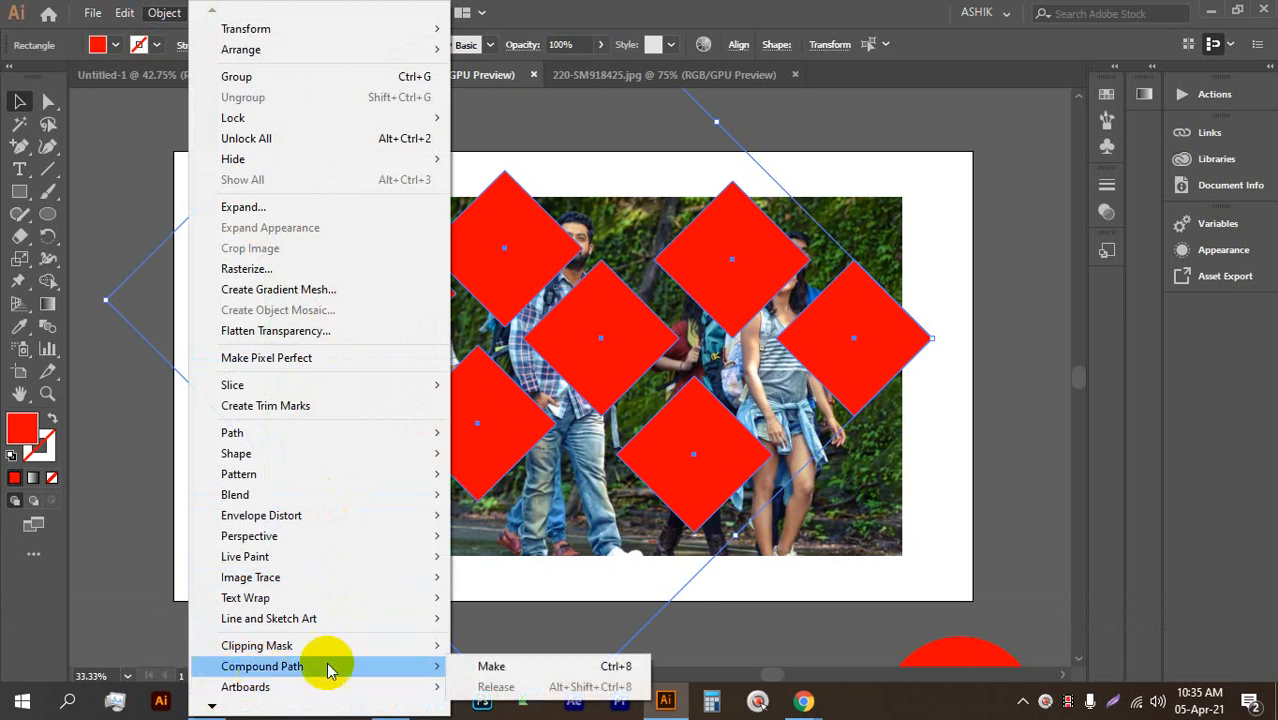
{"action": "mouse_move", "coordinate": [428, 666]}
{"action": "left_click", "coordinate": [474, 666]}
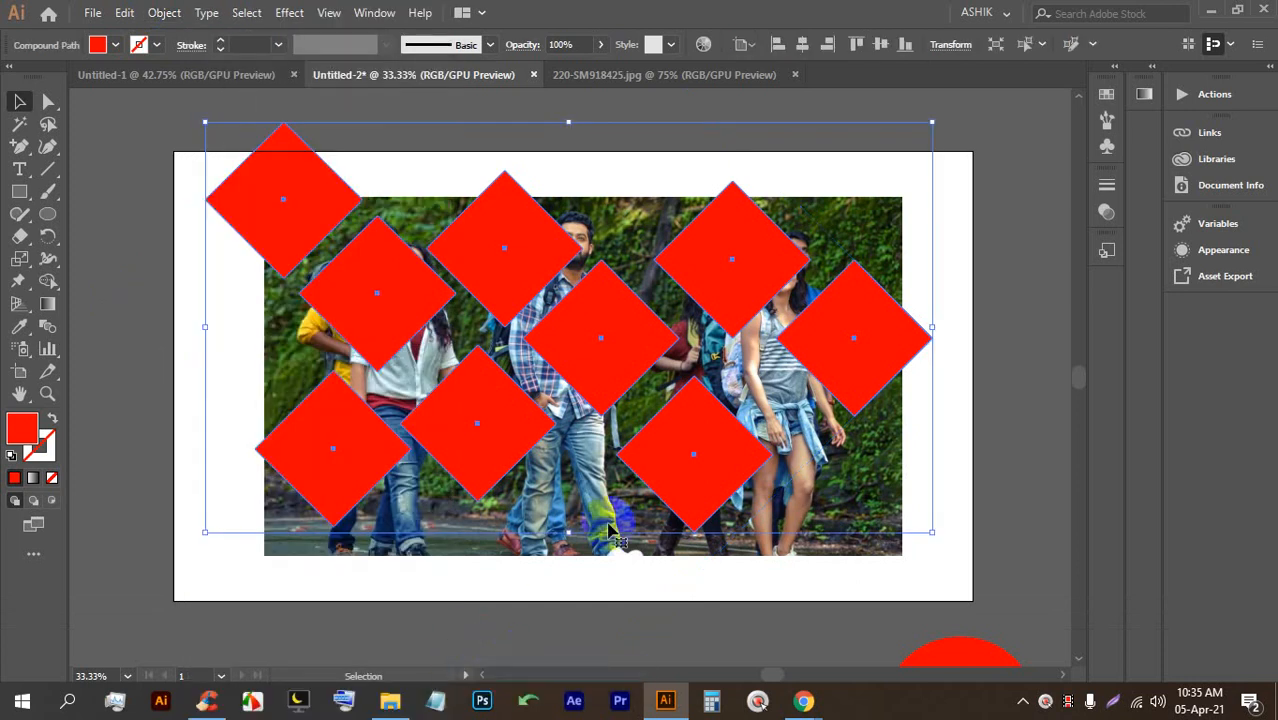
{"action": "left_click", "coordinate": [980, 356]}
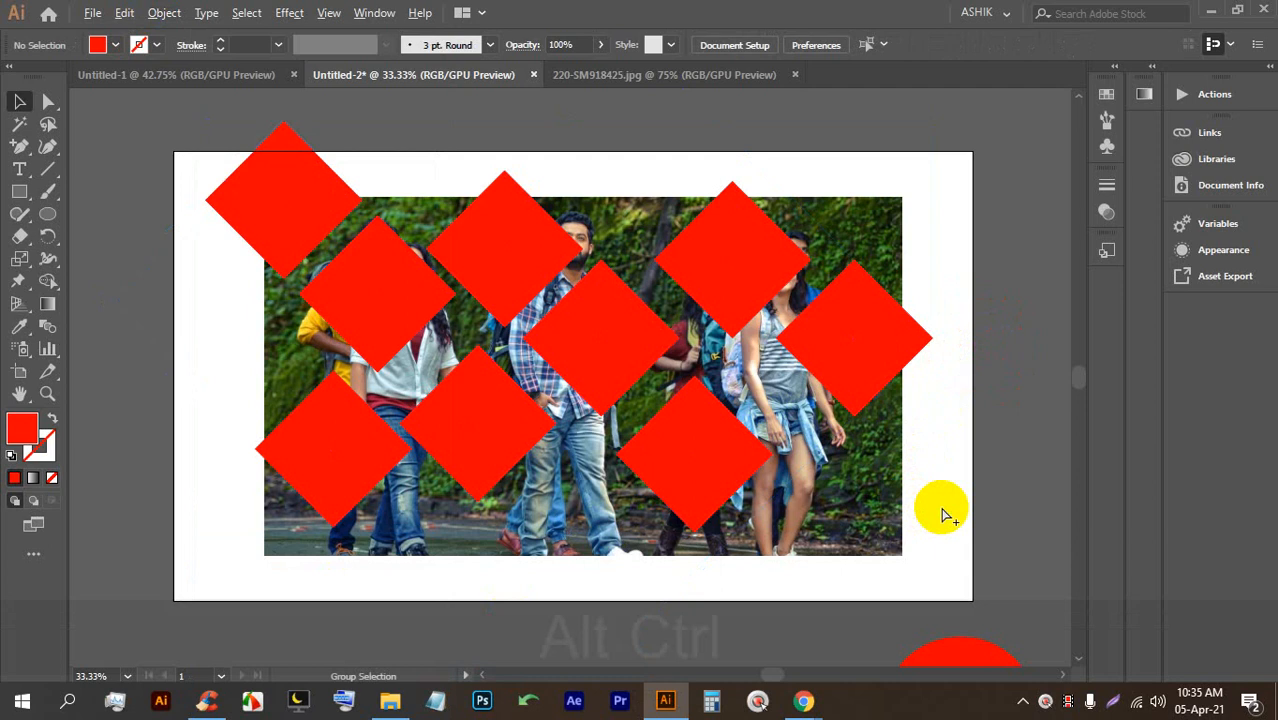
Step: Unlock the photo and clip it with the compound path of diamonds
{"action": "key", "text": "ctrl+alt+2"}
{"action": "left_click", "coordinate": [685, 414]}
{"action": "left_click", "coordinate": [252, 178], "text": "shift"}
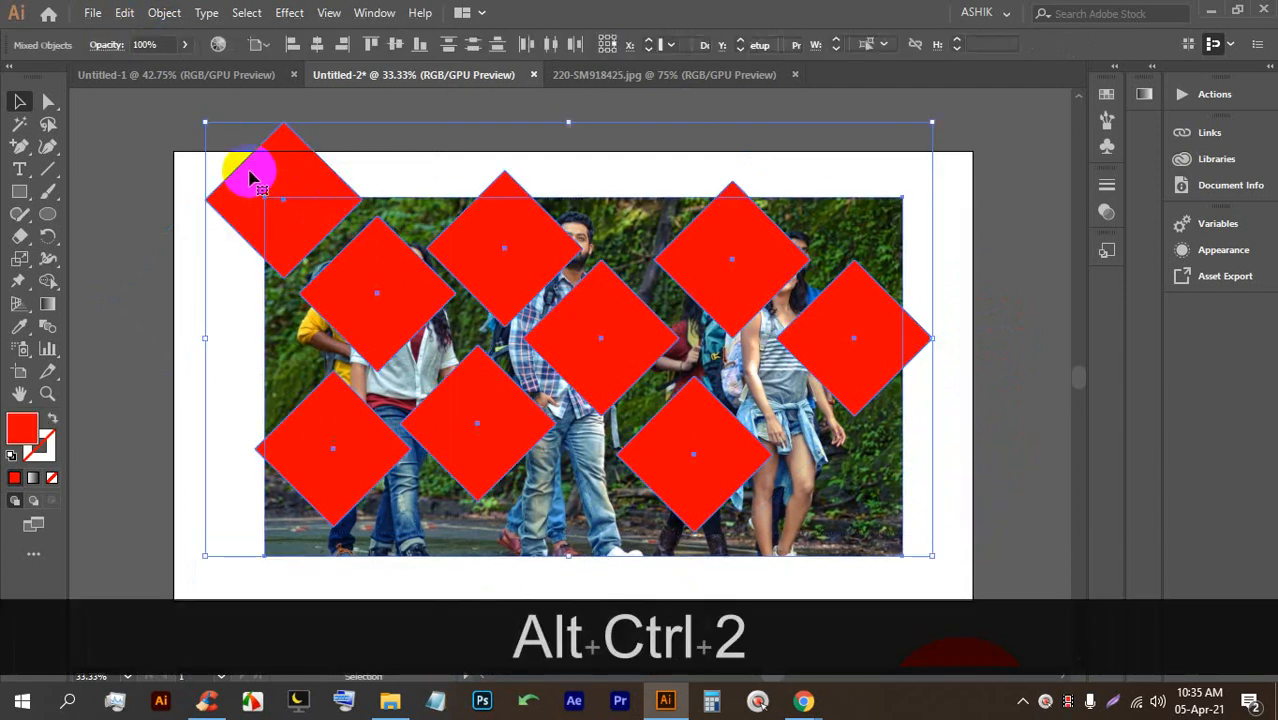
{"action": "key", "text": "ctrl+7"}
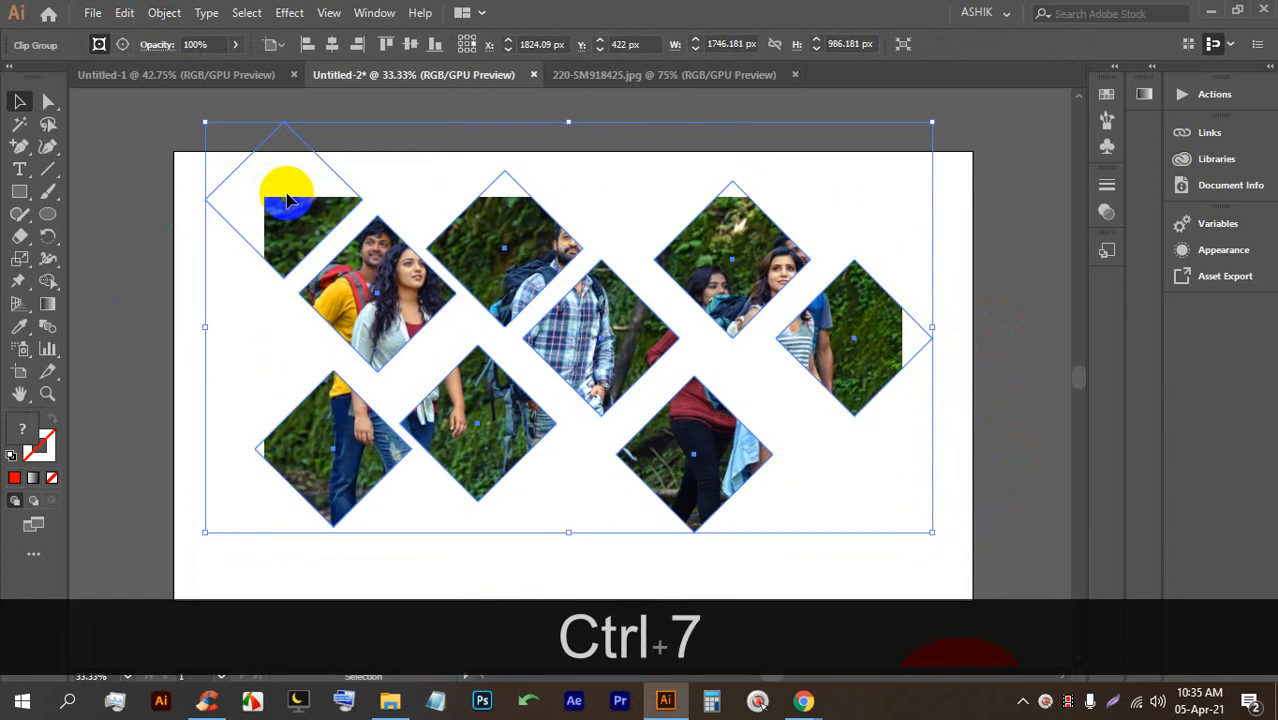
Step: Isolate the diamond clip group, shift the photo toward the upper left, enlarge it proportionally, and exit isolation
{"action": "scroll", "coordinate": [775, 333], "scroll_direction": "down", "scroll_amount": 1}
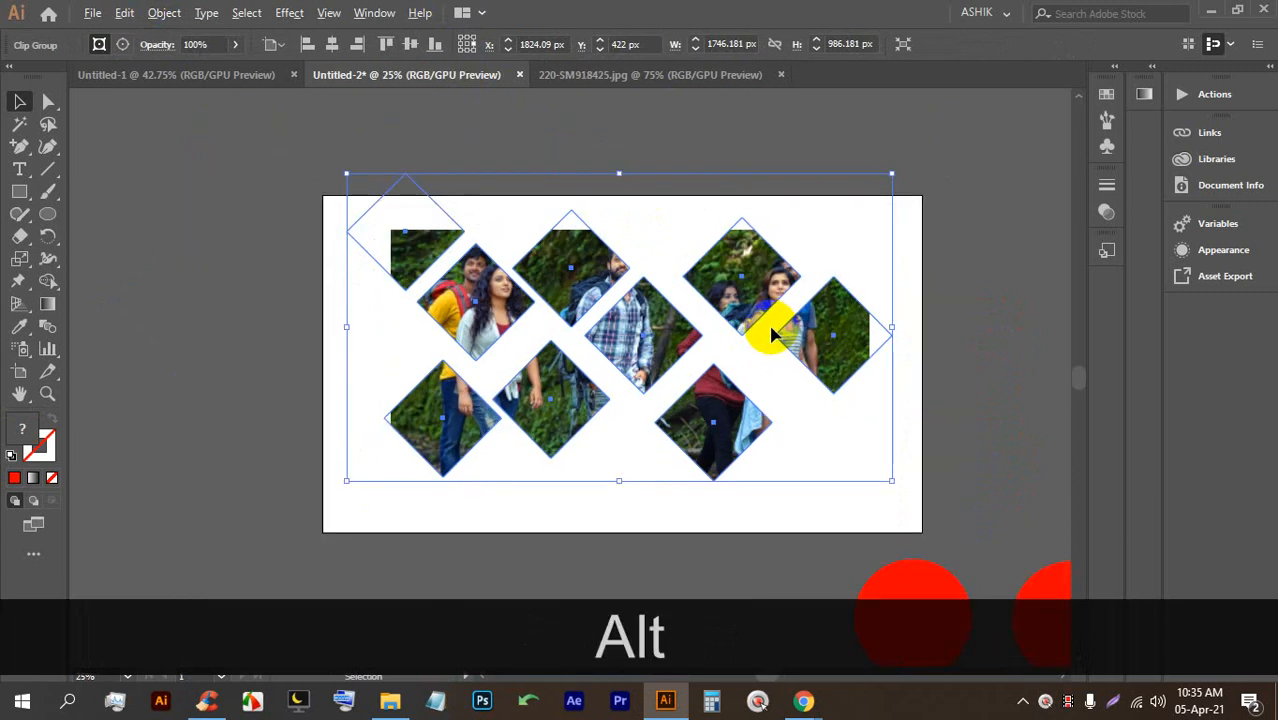
{"action": "double_click", "coordinate": [812, 343]}
{"action": "left_click", "coordinate": [822, 331]}
{"action": "left_click_drag", "start_coordinate": [822, 331], "coordinate": [770, 298]}
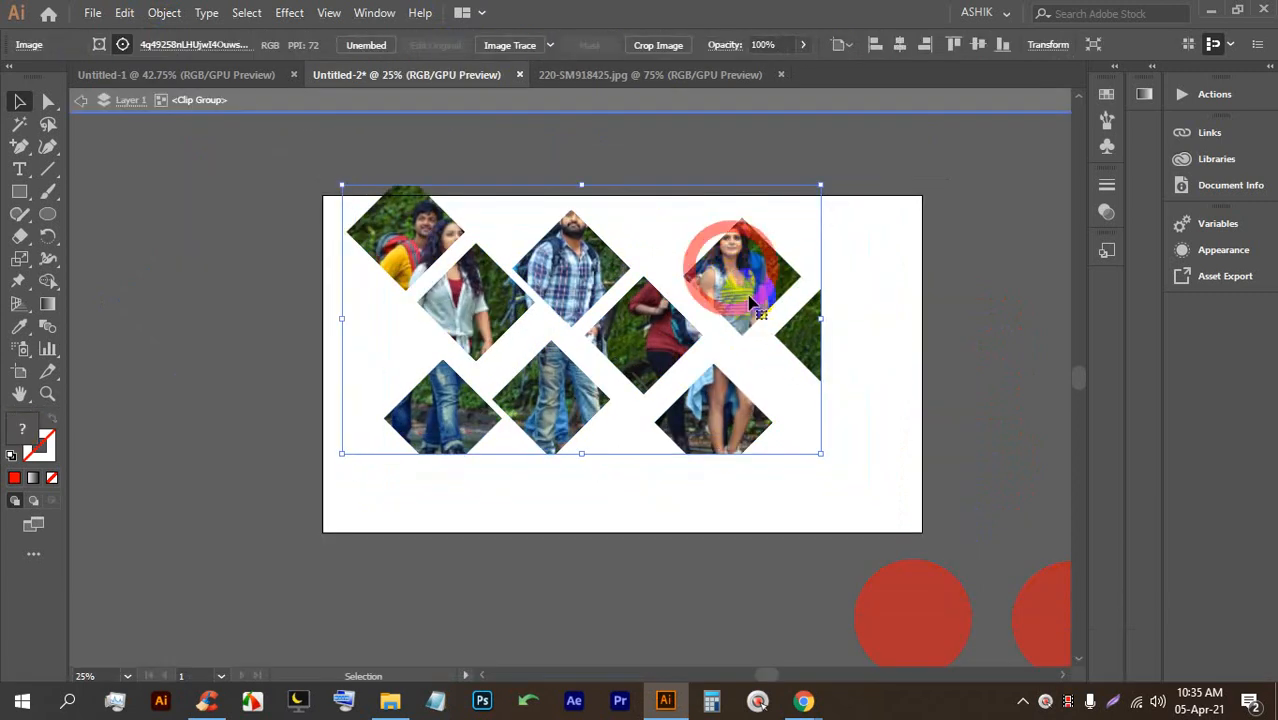
{"action": "key", "text": "shift"}
{"action": "left_click_drag", "start_coordinate": [865, 487], "coordinate": [867, 486]}
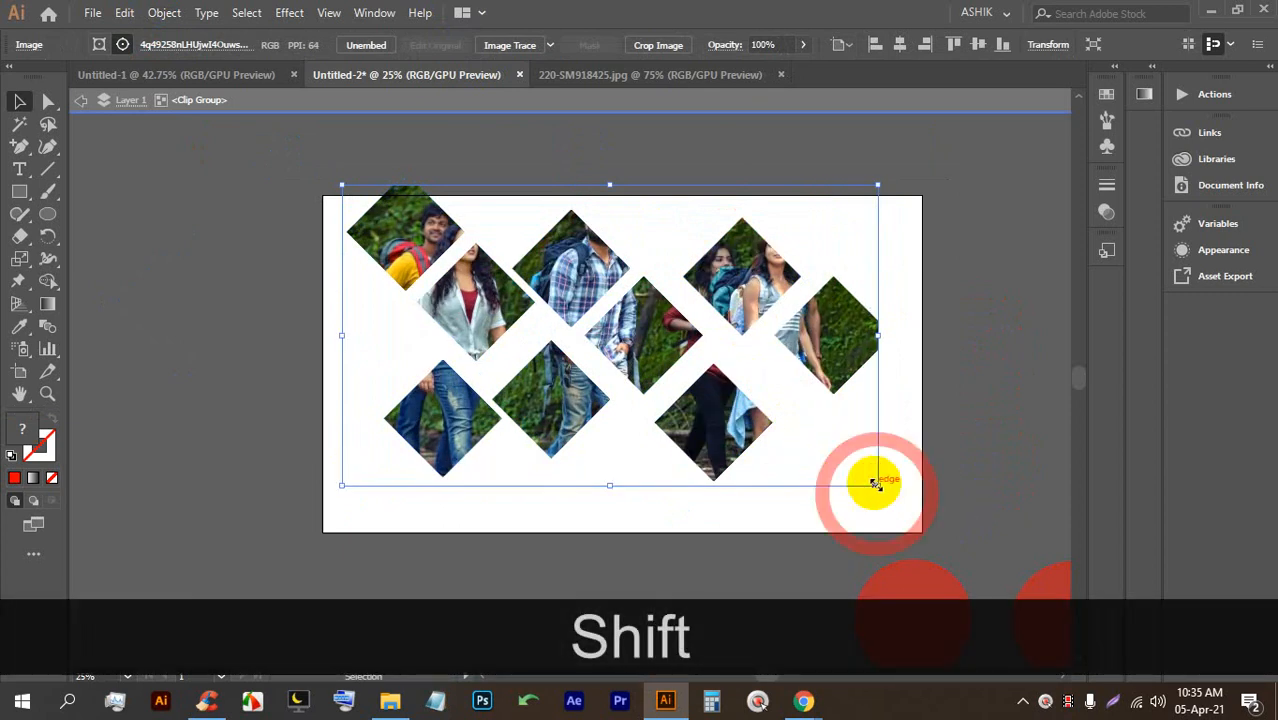
{"action": "left_click", "coordinate": [909, 422]}
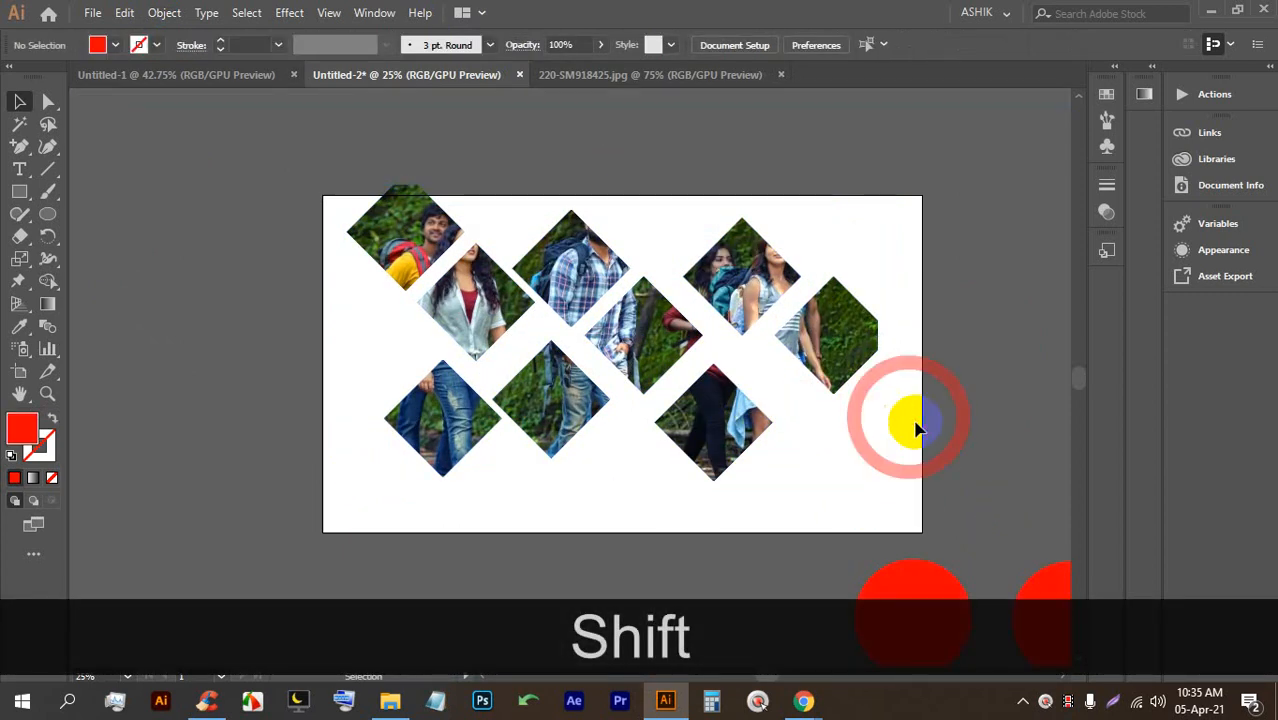
Step: Switch to Google Meet, let the person requesting to join into the call, and go back to Illustrator
{"action": "mouse_move", "coordinate": [803, 700]}
{"action": "left_click", "coordinate": [725, 632]}
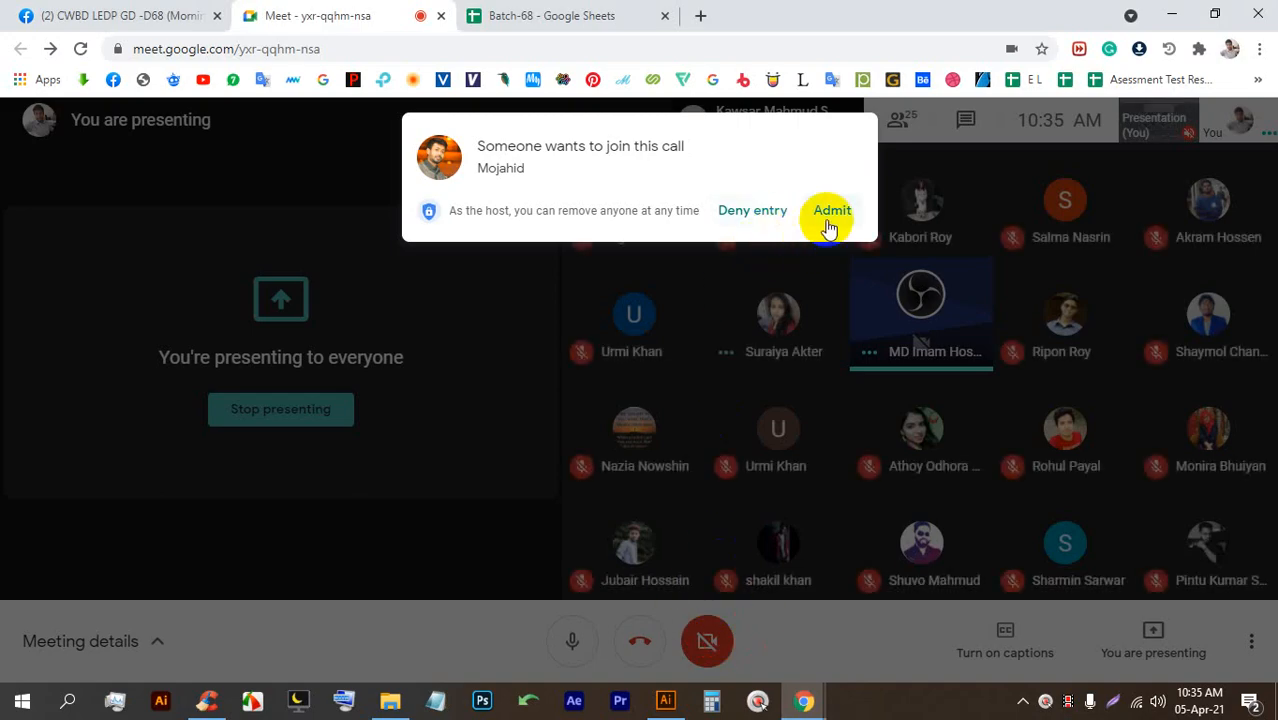
{"action": "left_click", "coordinate": [829, 214]}
{"action": "key", "text": "alt+Tab"}
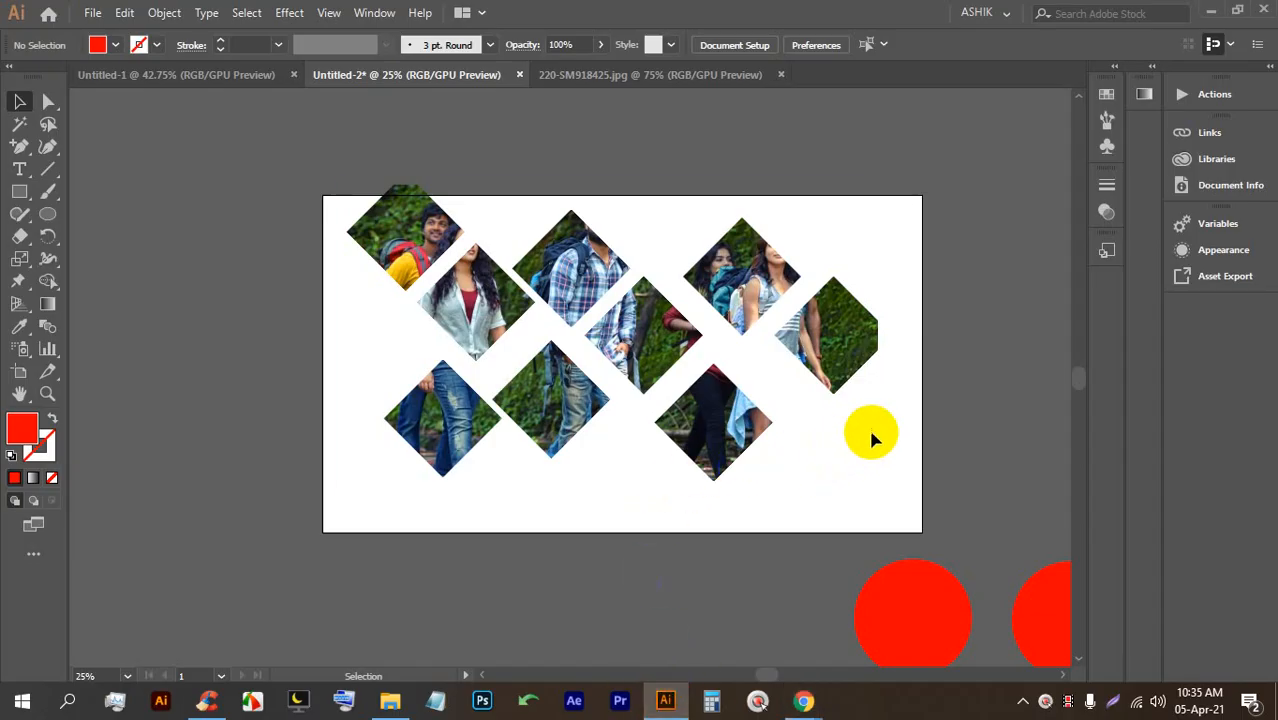
Step: Reposition the photo within the diamond clip group, stretch its lower edge downward, and exit isolation
{"action": "mouse_move", "coordinate": [731, 300]}
{"action": "left_mouse_down"}
{"action": "mouse_move", "coordinate": [737, 312]}
{"action": "mouse_move", "coordinate": [752, 300]}
{"action": "left_mouse_up"}
{"action": "double_click", "coordinate": [738, 312]}
{"action": "key", "text": "shift"}
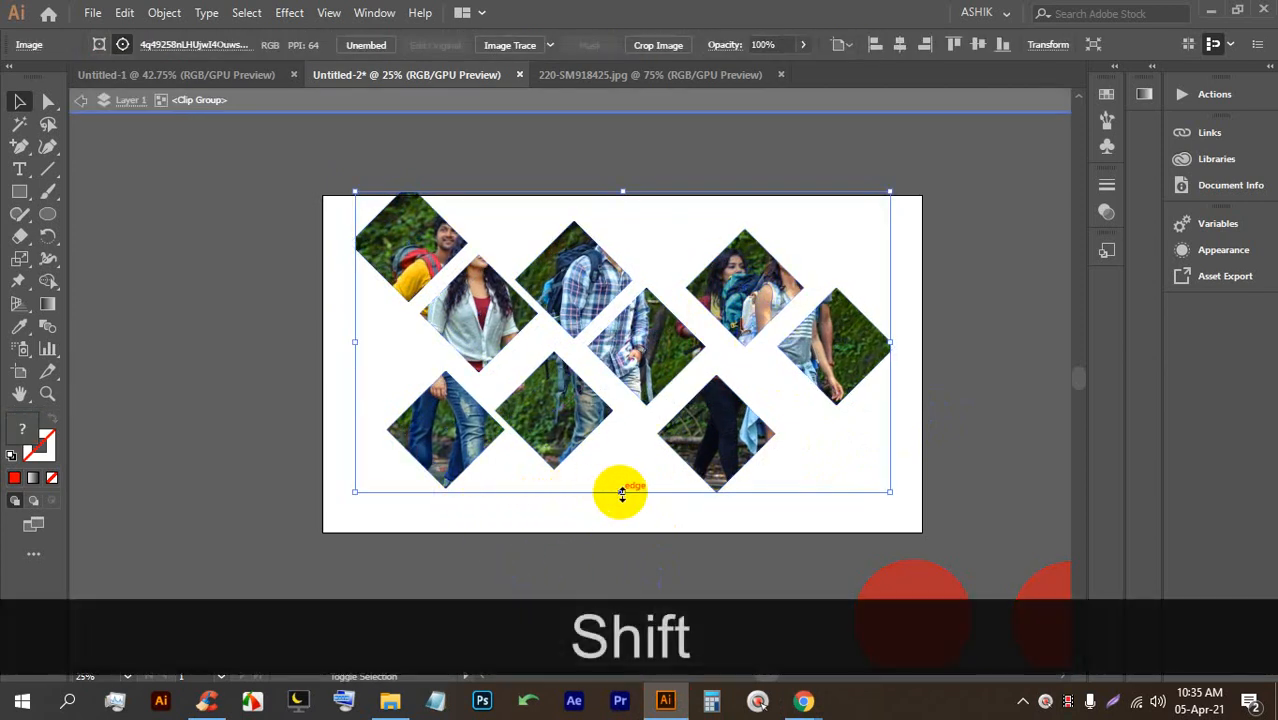
{"action": "left_click_drag", "start_coordinate": [622, 493], "coordinate": [625, 513]}
{"action": "double_click", "coordinate": [956, 420]}
Step: Select the diamond clip group together with the three red circles and delete them all
{"action": "scroll", "coordinate": [551, 294], "scroll_direction": "down", "scroll_amount": 3}
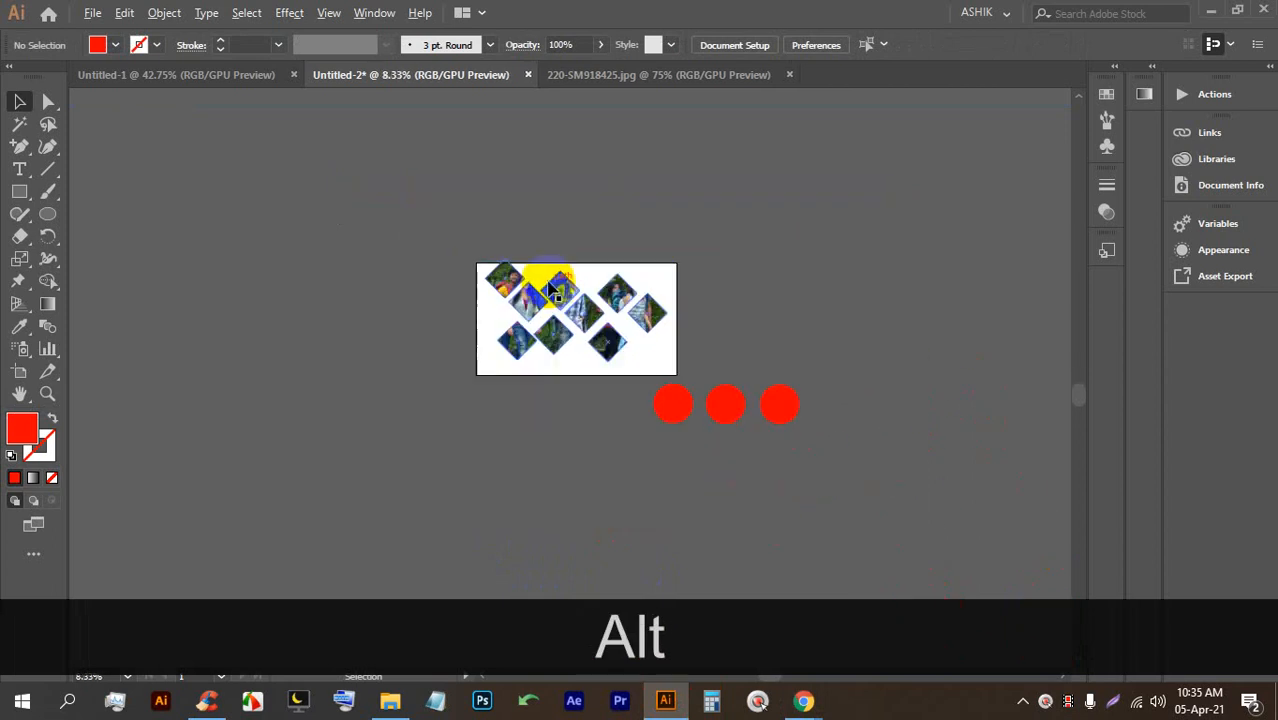
{"action": "left_click_drag", "start_coordinate": [787, 479], "coordinate": [442, 157]}
{"action": "key", "text": "BackSpace"}
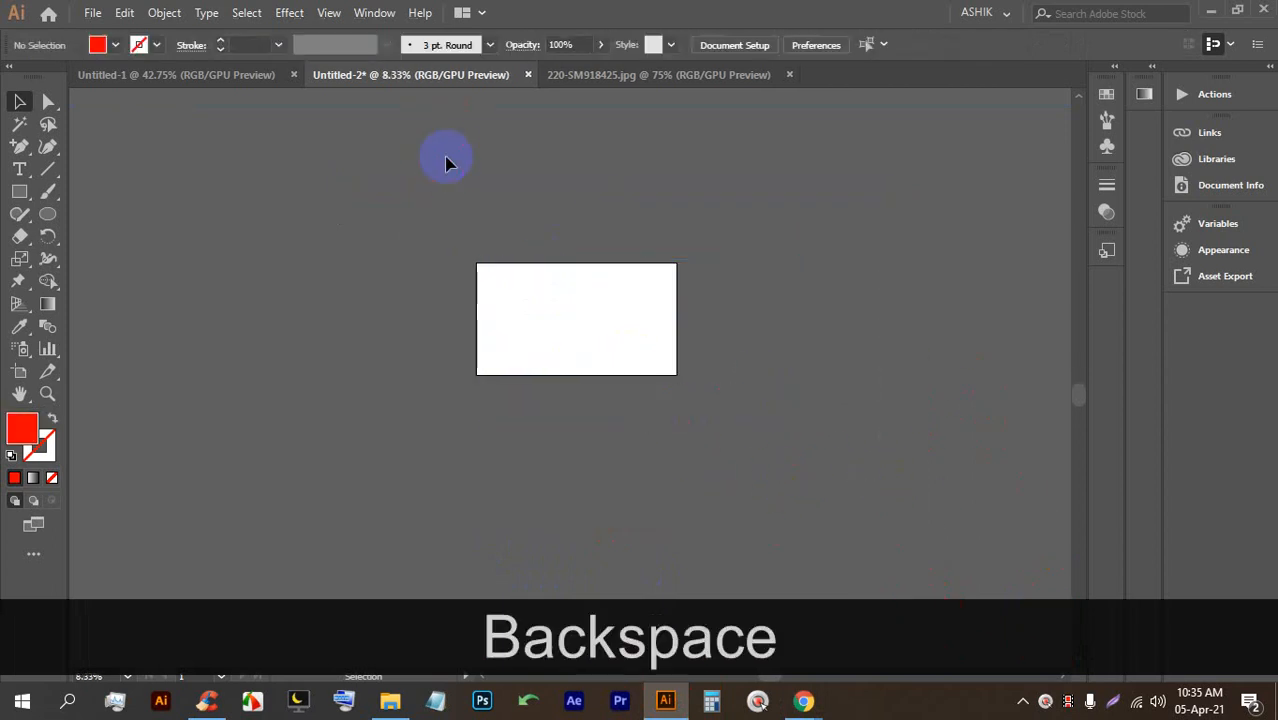
Step: Switch to the Google Meet call to view the class participants
{"action": "scroll", "coordinate": [470, 165], "scroll_direction": "up", "scroll_amount": 1}
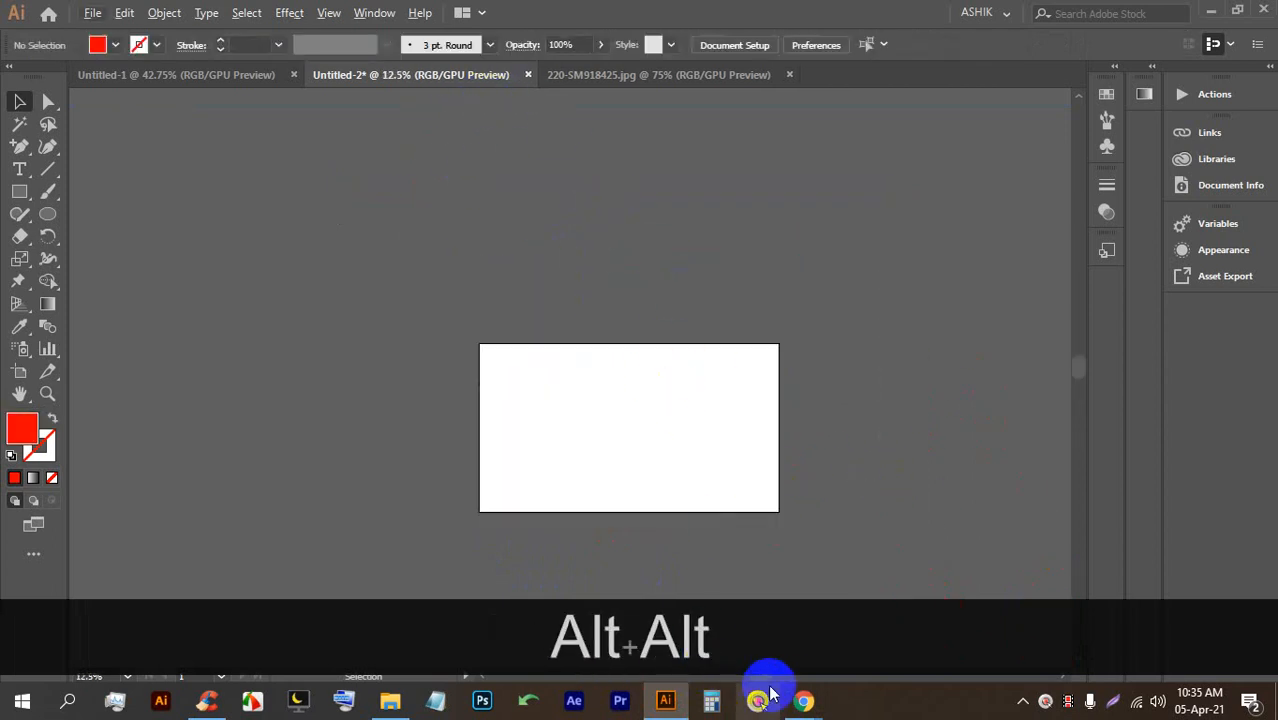
{"action": "mouse_move", "coordinate": [764, 697]}
{"action": "left_click", "coordinate": [685, 633]}
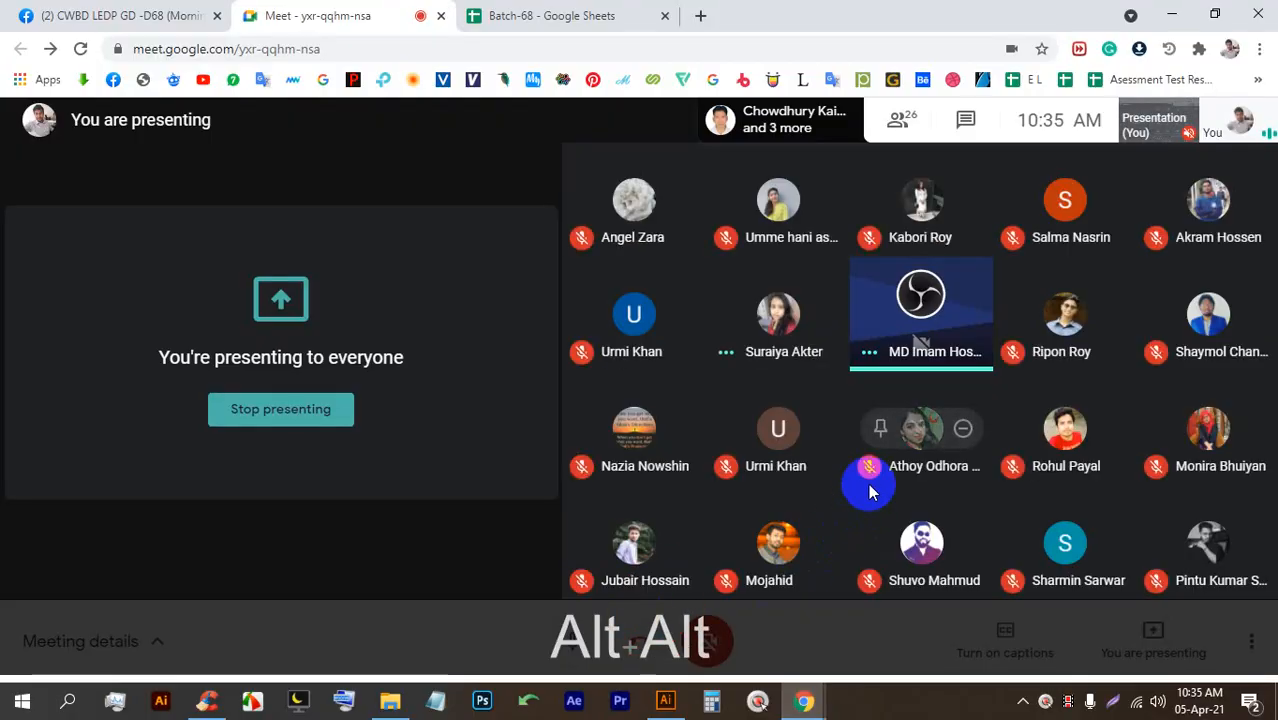
Step: Switch to the Batch-68 Google Sheets attendance sheet and copy the p mark from AF5 down into AF6 for 05-04-2021
{"action": "left_click", "coordinate": [548, 14]}
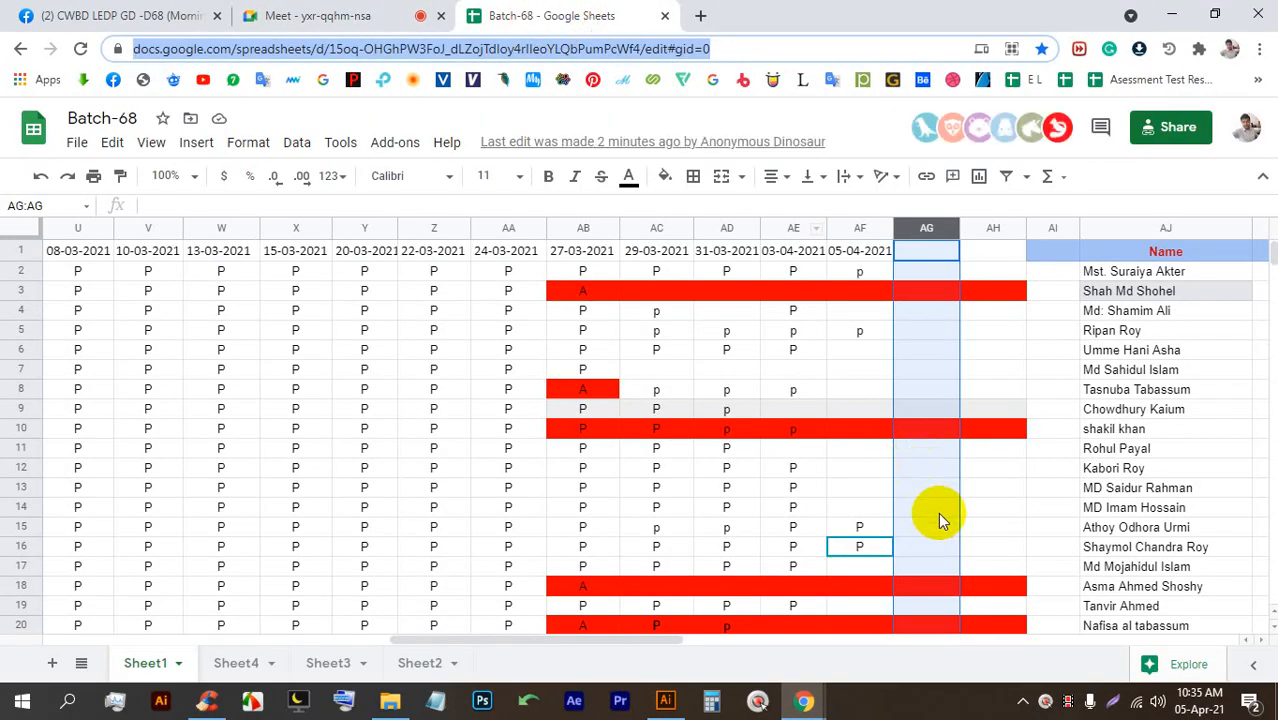
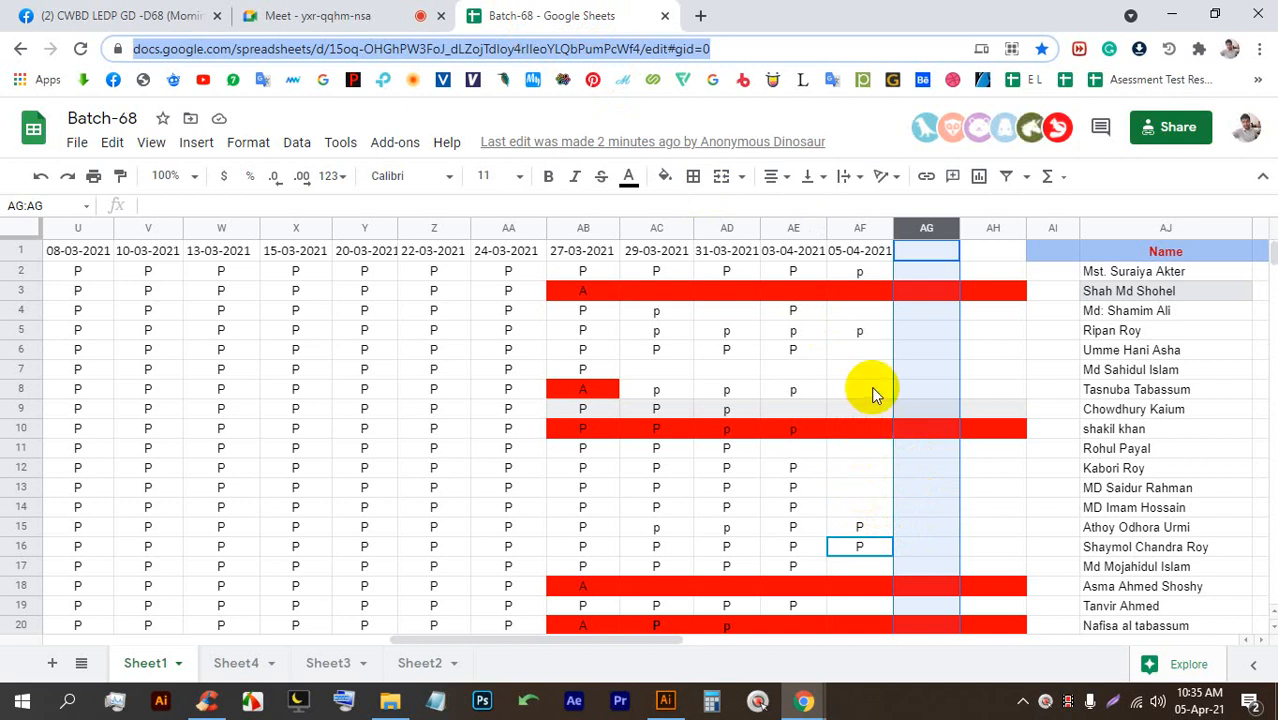
{"action": "left_click", "coordinate": [858, 331]}
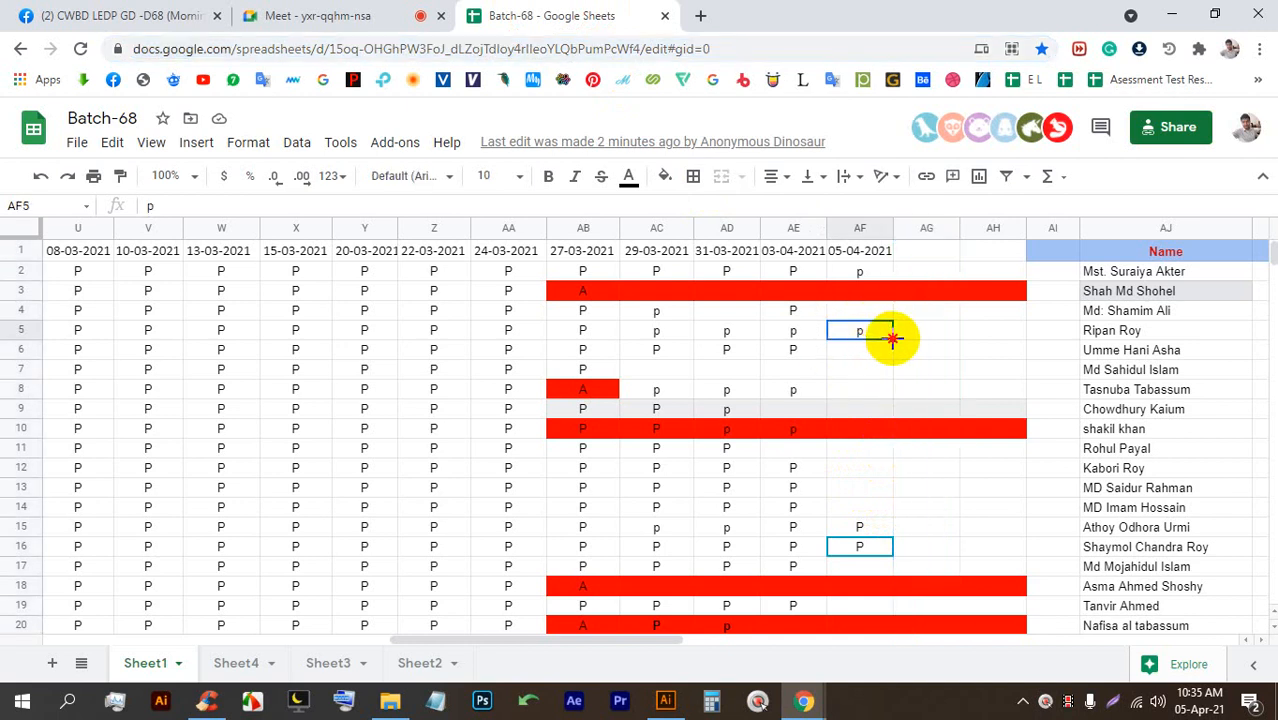
{"action": "left_click_drag", "start_coordinate": [892, 348], "coordinate": [890, 350]}
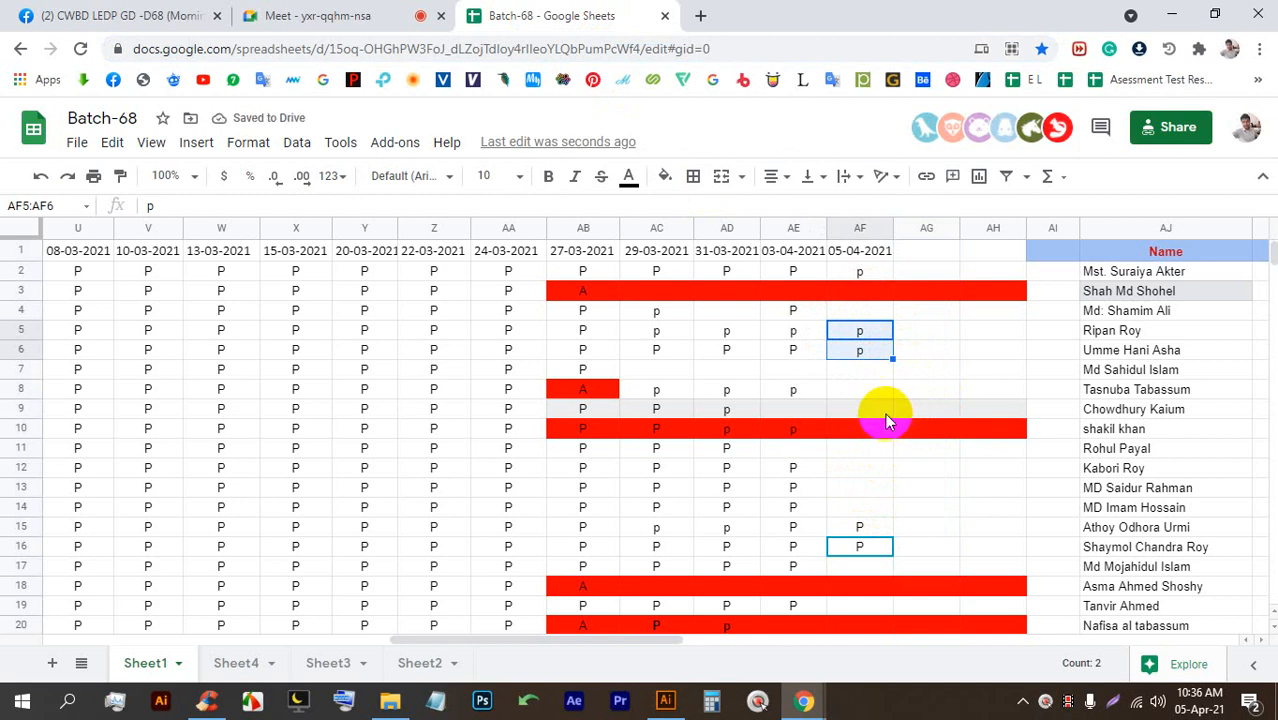
{"action": "left_click", "coordinate": [875, 376]}
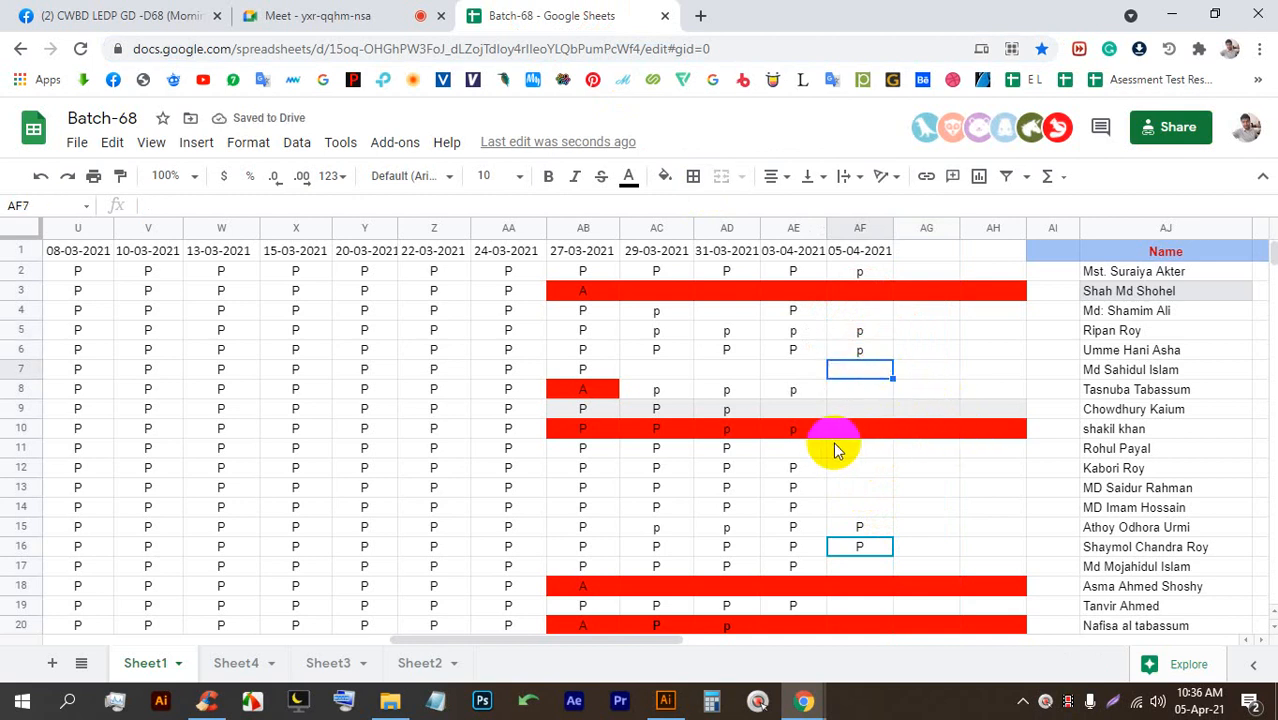
Step: Replace the red fill of cells AB10:AH10 with white
{"action": "left_click_drag", "start_coordinate": [583, 443], "coordinate": [1004, 434]}
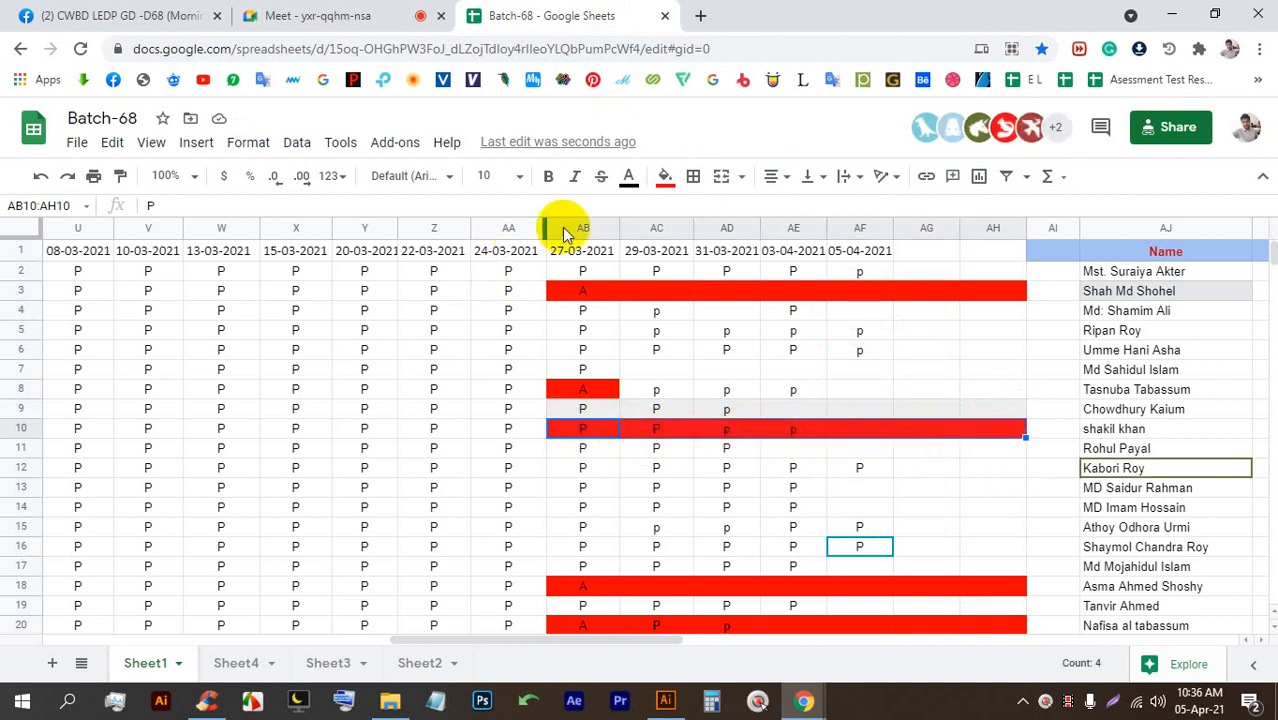
{"action": "left_click", "coordinate": [664, 177]}
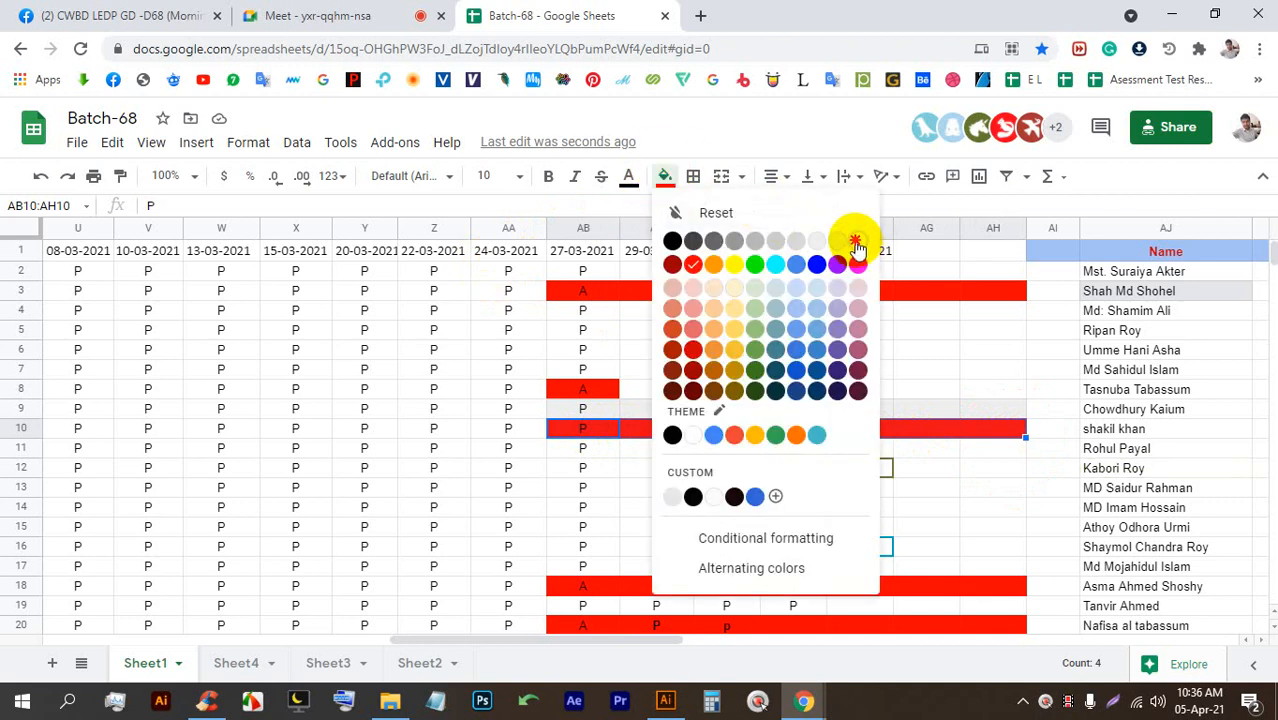
{"action": "left_click", "coordinate": [857, 243]}
Step: Clear the stray attendance marks from cells AH31:AH34
{"action": "scroll", "coordinate": [707, 400], "scroll_direction": "down", "scroll_amount": 2}
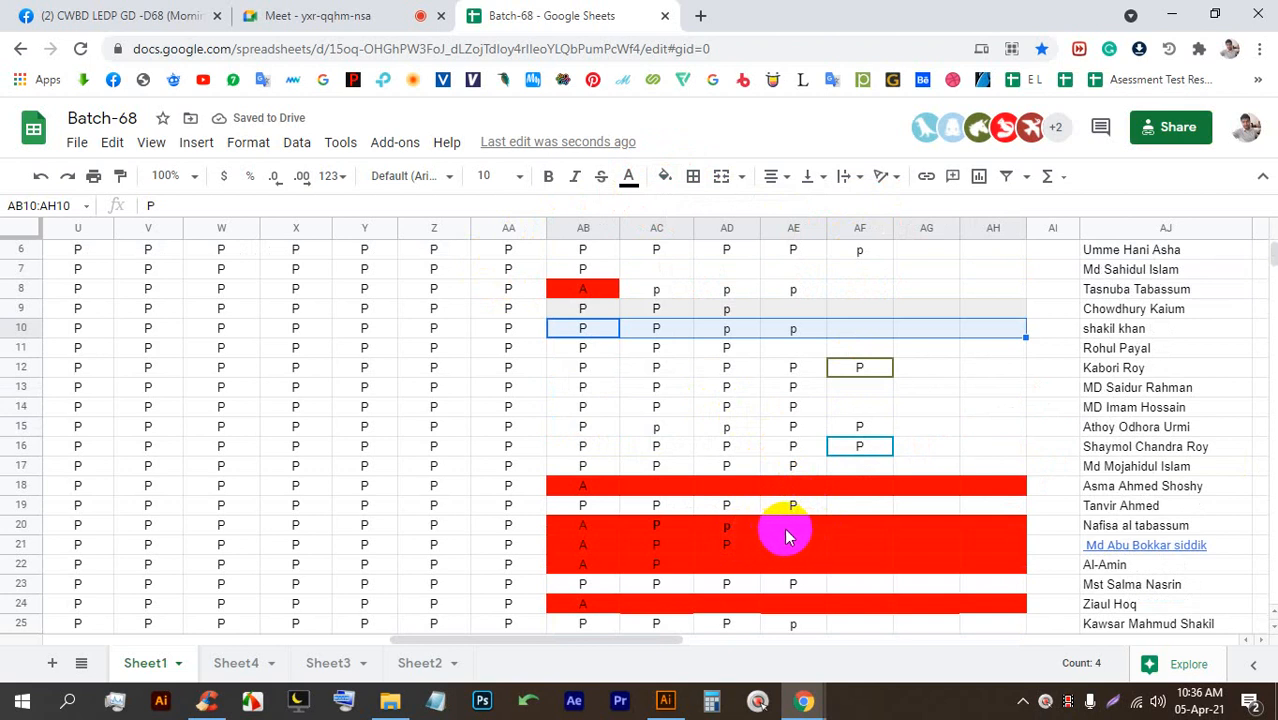
{"action": "scroll", "coordinate": [826, 530], "scroll_direction": "down", "scroll_amount": 3}
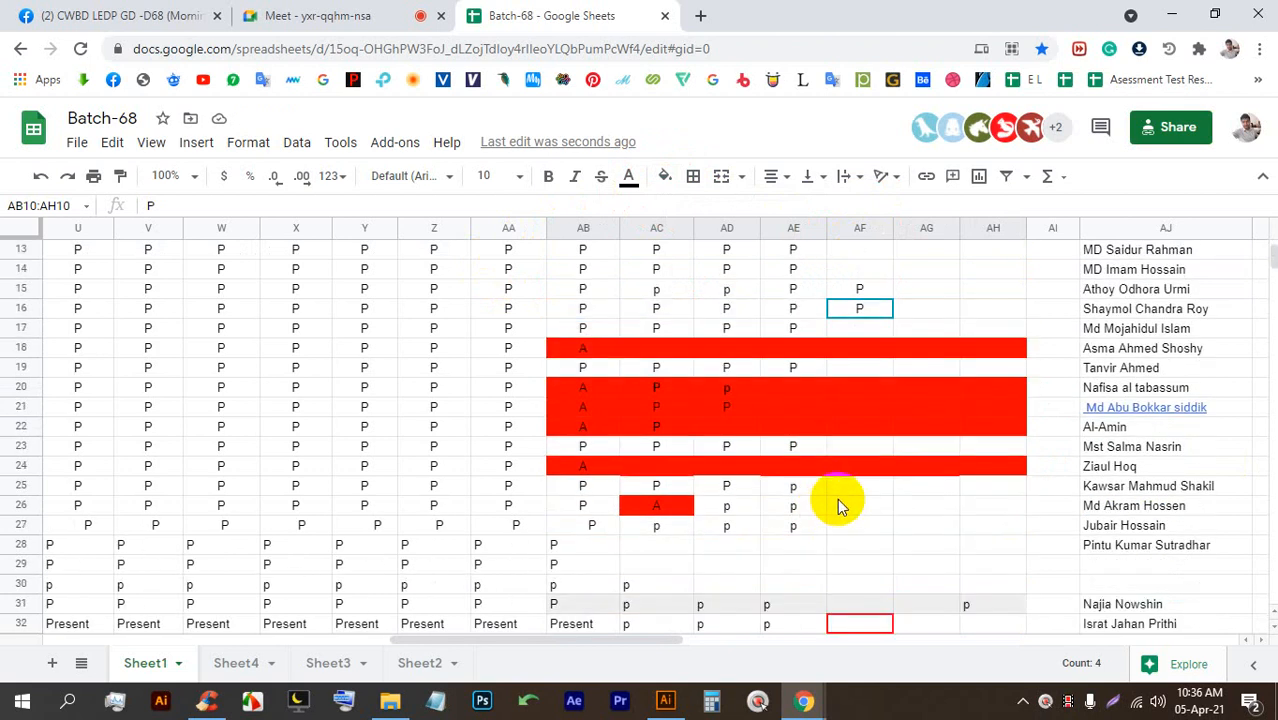
{"action": "scroll", "coordinate": [830, 490], "scroll_direction": "down", "scroll_amount": 4}
{"action": "scroll", "coordinate": [828, 485], "scroll_direction": "up", "scroll_amount": 2}
{"action": "scroll", "coordinate": [828, 485], "scroll_direction": "up", "scroll_amount": 3}
{"action": "scroll", "coordinate": [846, 479], "scroll_direction": "down", "scroll_amount": 5}
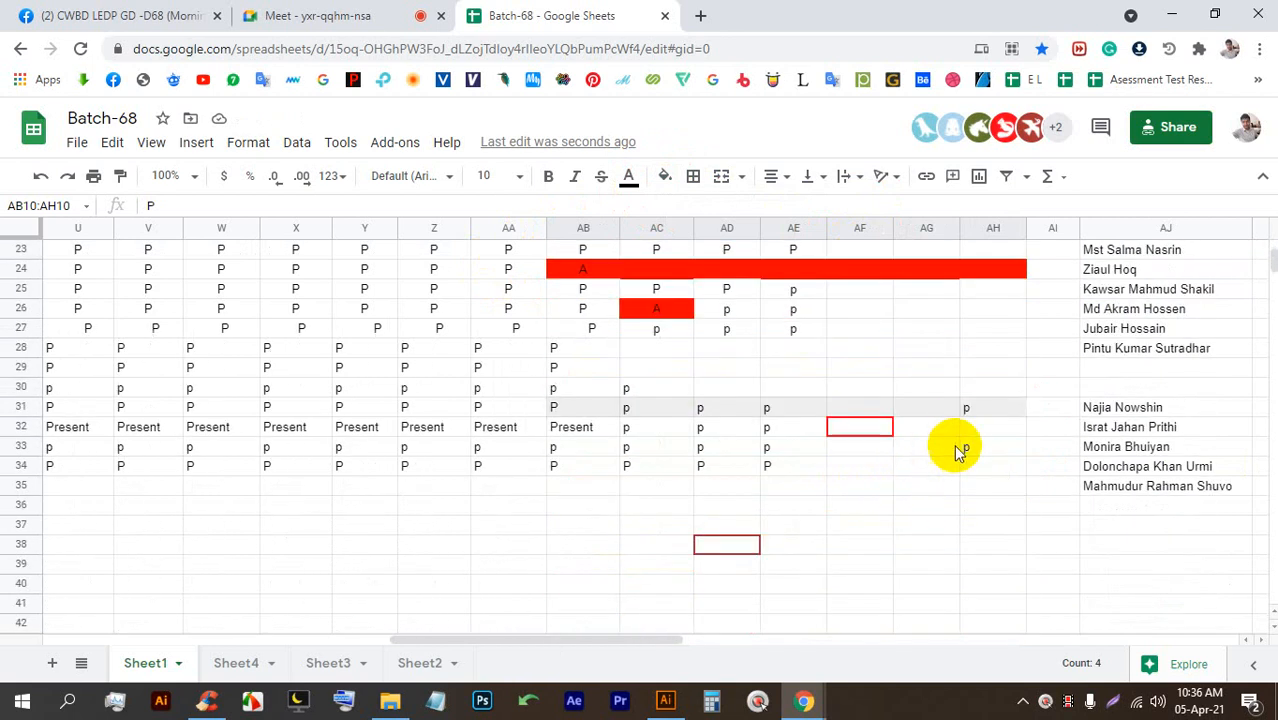
{"action": "left_click_drag", "start_coordinate": [965, 410], "coordinate": [970, 465]}
{"action": "key", "text": "Delete"}
{"action": "scroll", "coordinate": [912, 450], "scroll_direction": "up", "scroll_amount": 8}
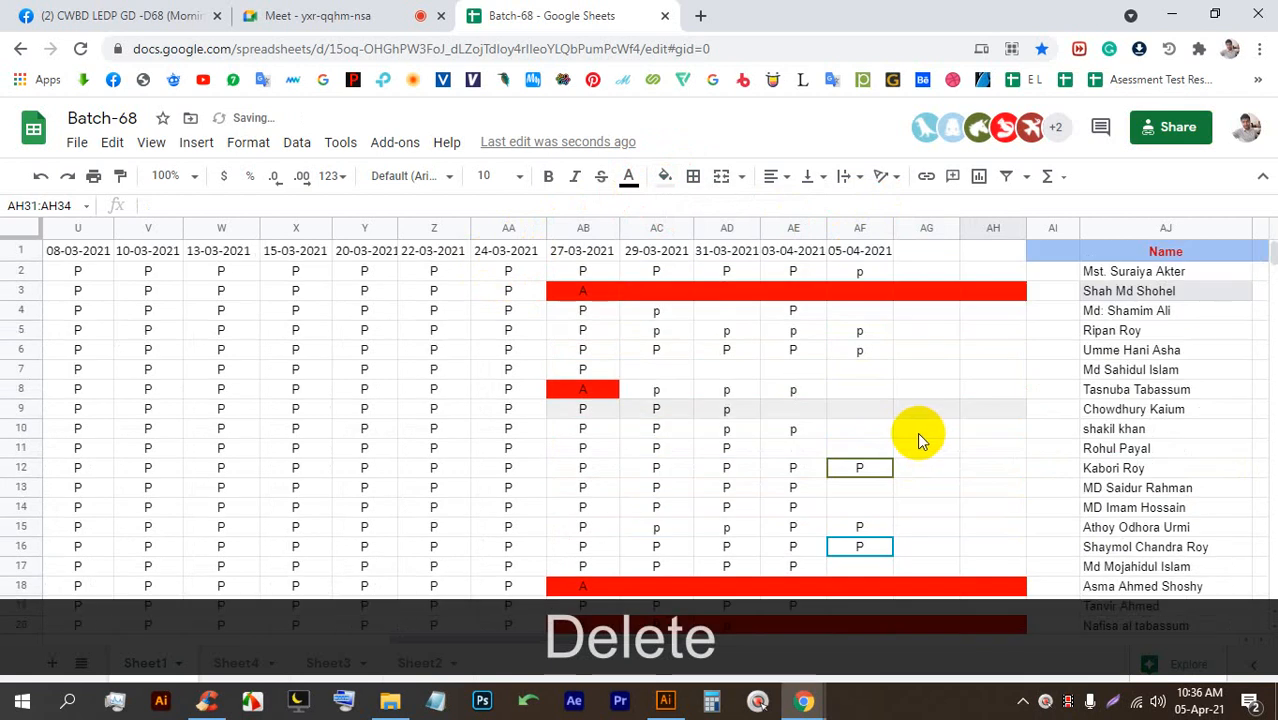
Step: Copy the web address of the Batch-68 attendance spreadsheet
{"action": "left_click", "coordinate": [769, 50]}
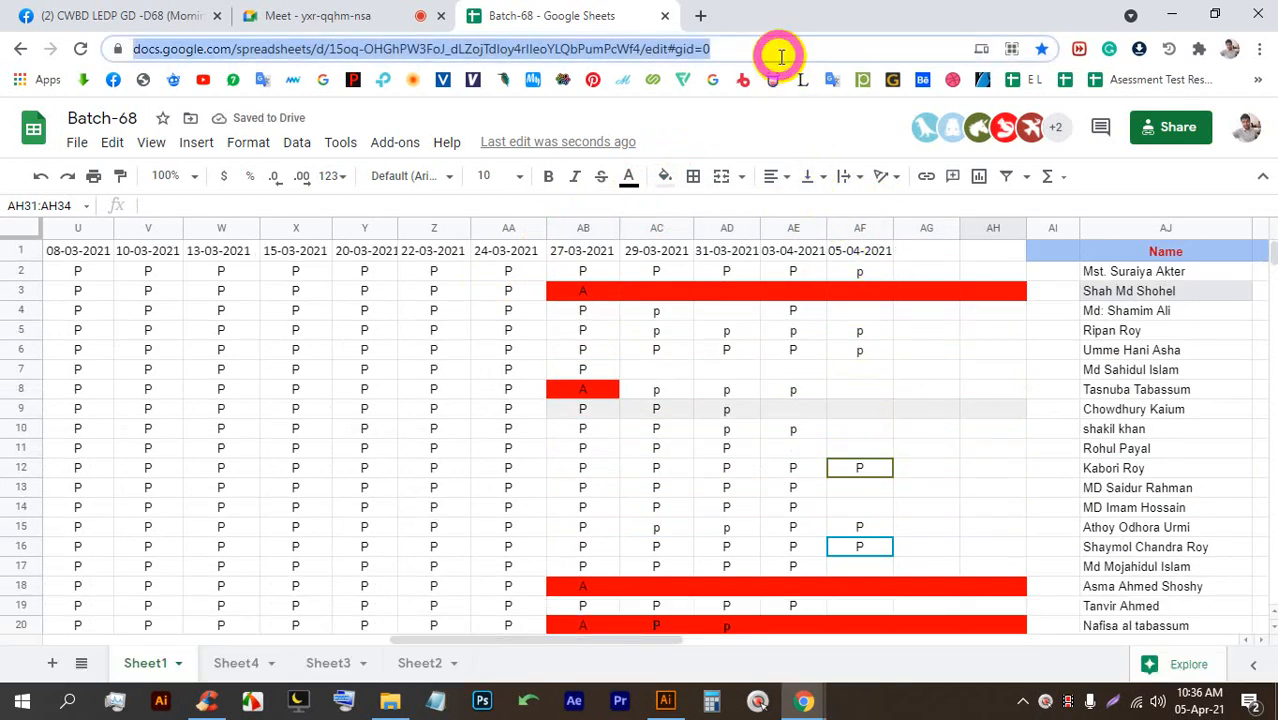
{"action": "key", "text": "ctrl+c"}
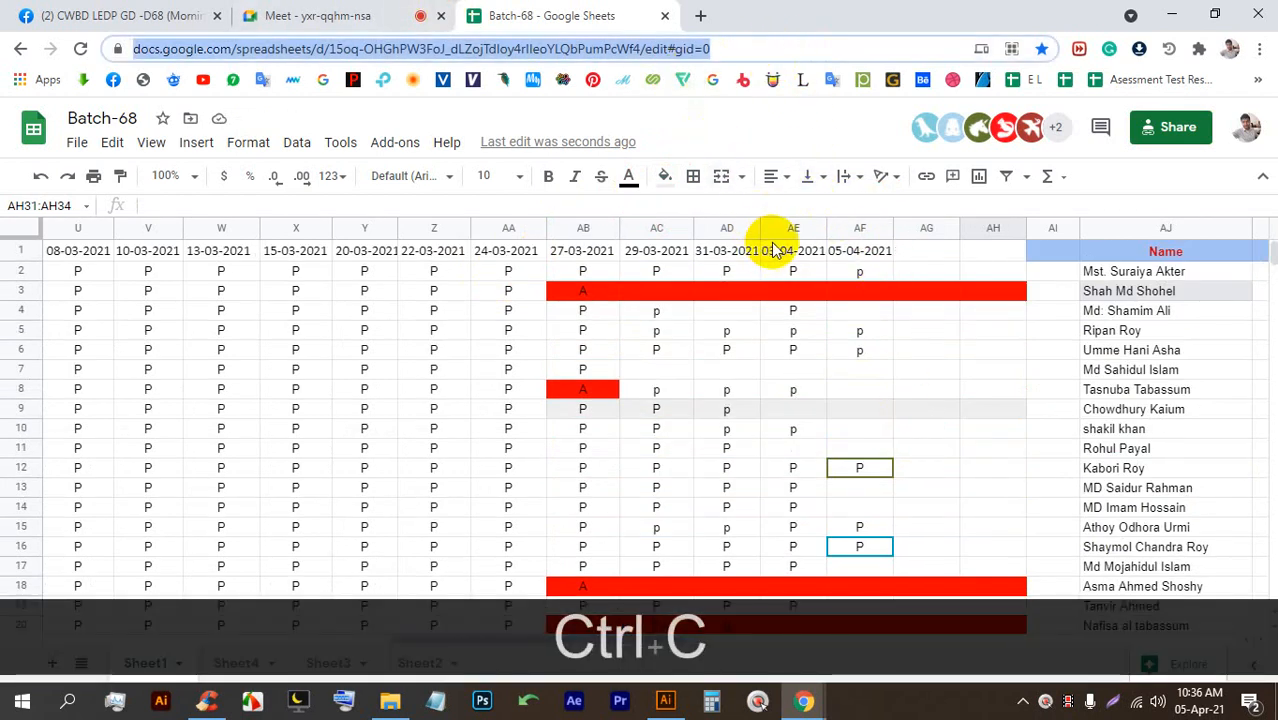
Step: Record attendance for 05-04-2021 by entering A in AF3 and P in AF4
{"action": "scroll", "coordinate": [868, 316], "scroll_direction": "down", "scroll_amount": 6}
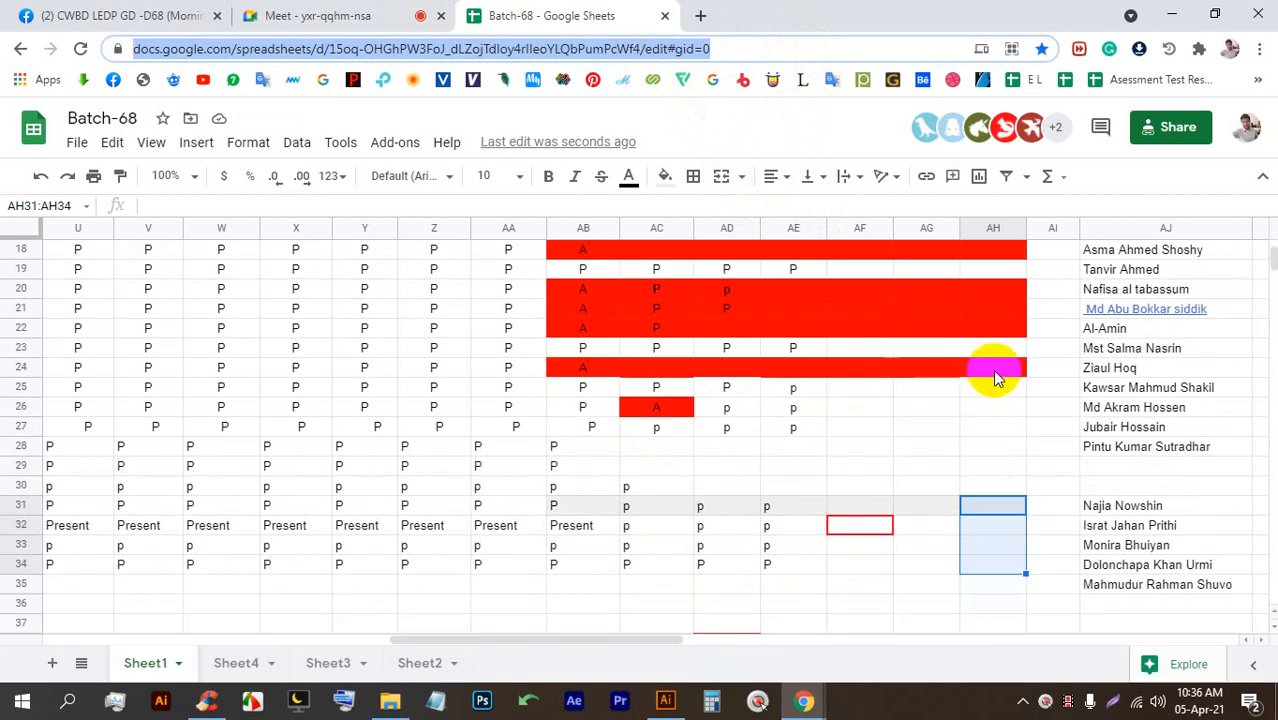
{"action": "scroll", "coordinate": [1008, 386], "scroll_direction": "down", "scroll_amount": 2}
{"action": "scroll", "coordinate": [950, 487], "scroll_direction": "up", "scroll_amount": 7}
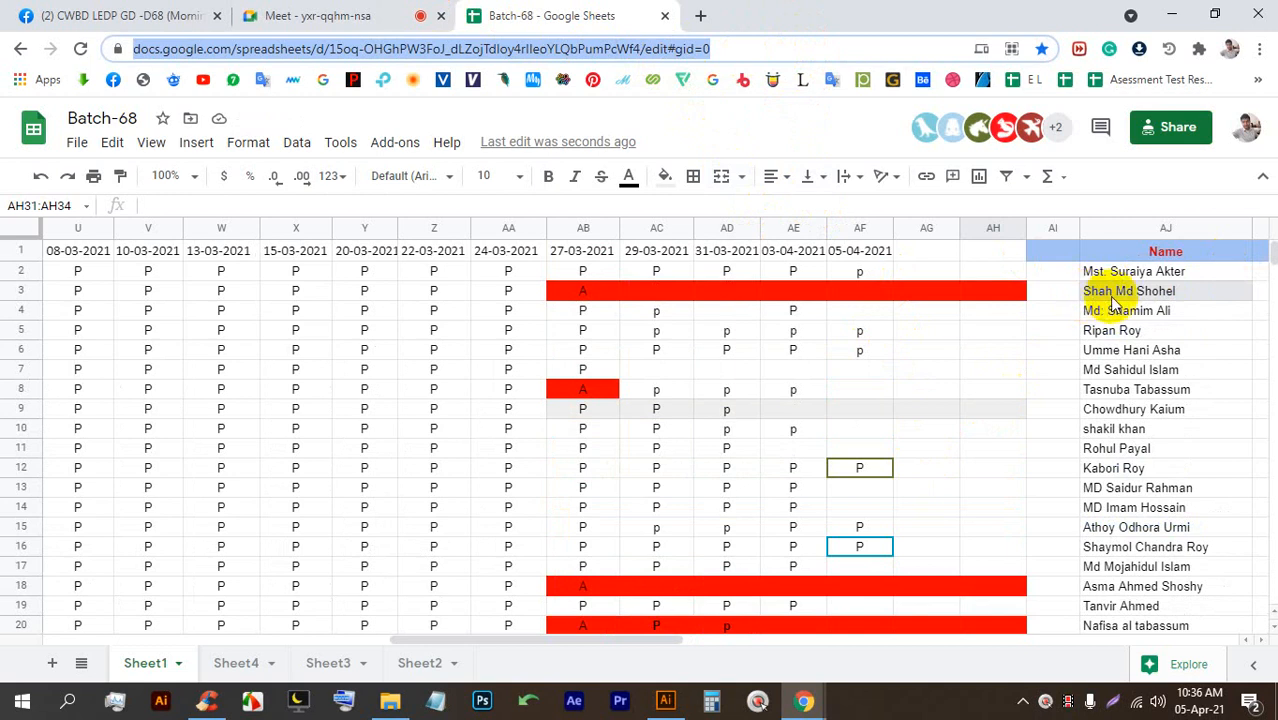
{"action": "left_click", "coordinate": [863, 293]}
{"action": "type", "text": "A"}
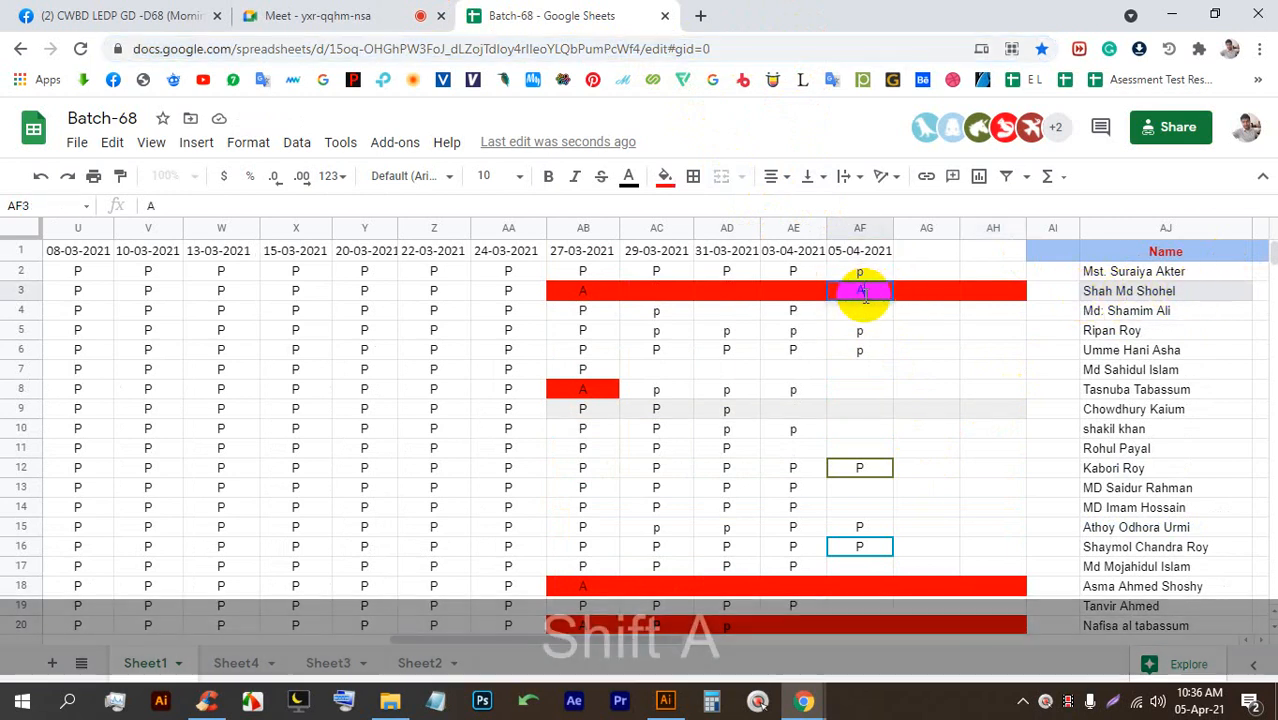
{"action": "left_click", "coordinate": [866, 318]}
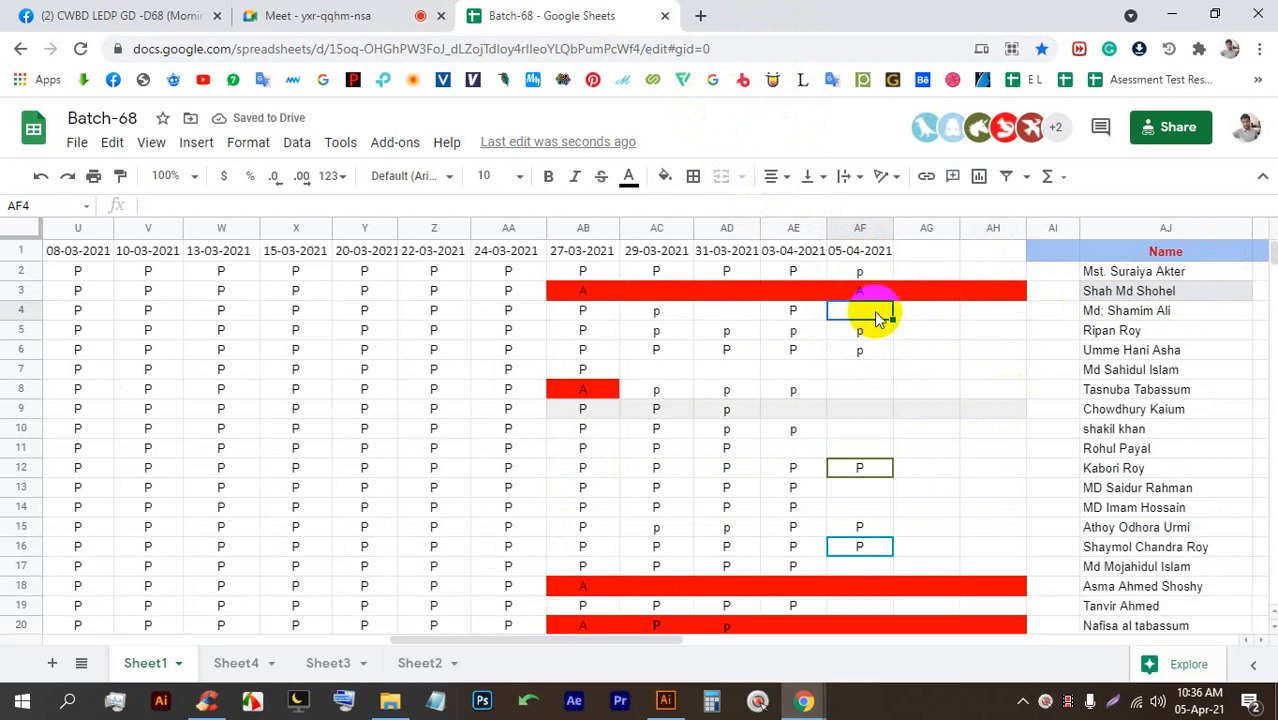
{"action": "type", "text": "P"}
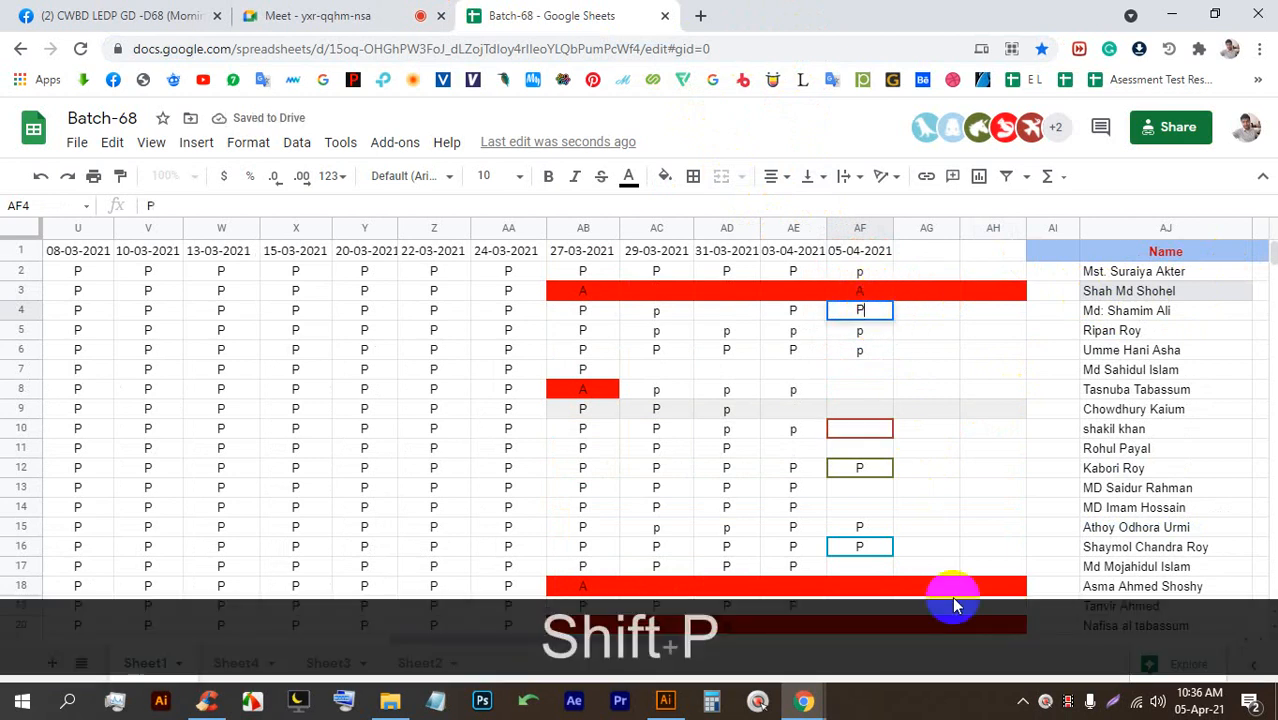
Step: Enter A in AF7 and AF8 for 05-04-2021, checking the participants in the Google Meet call in between
{"action": "left_click", "coordinate": [852, 370]}
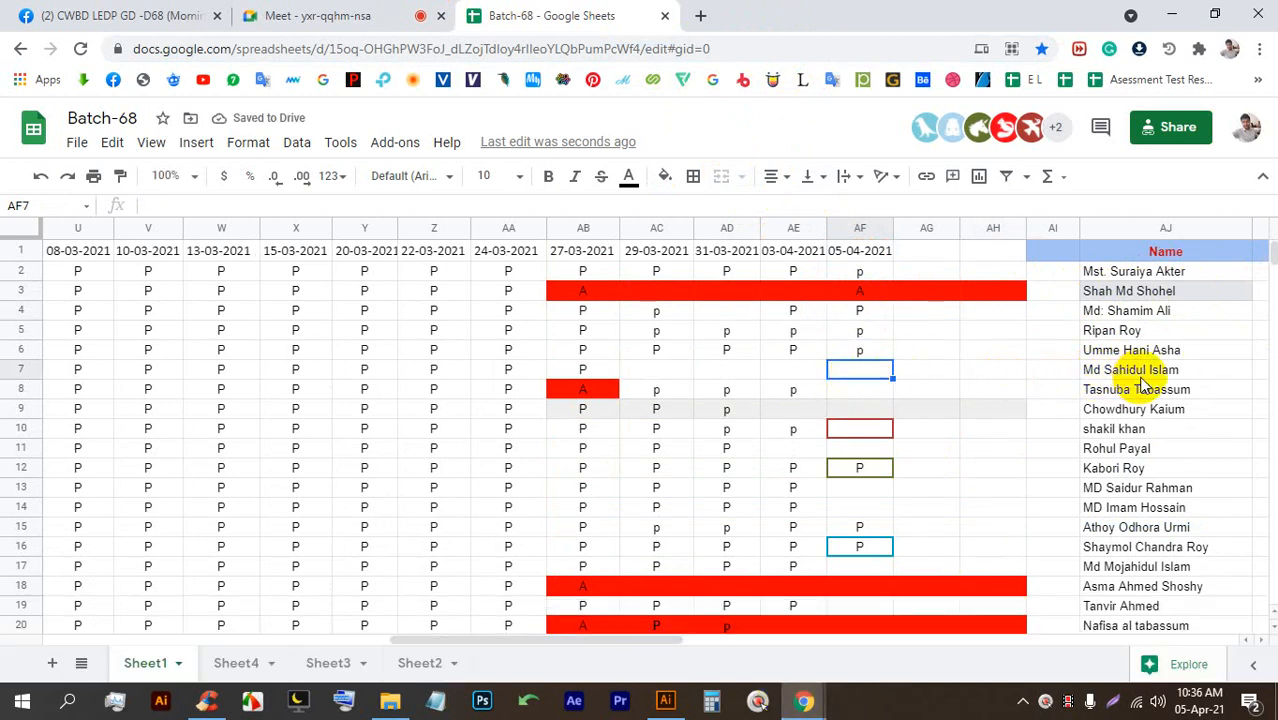
{"action": "type", "text": "A"}
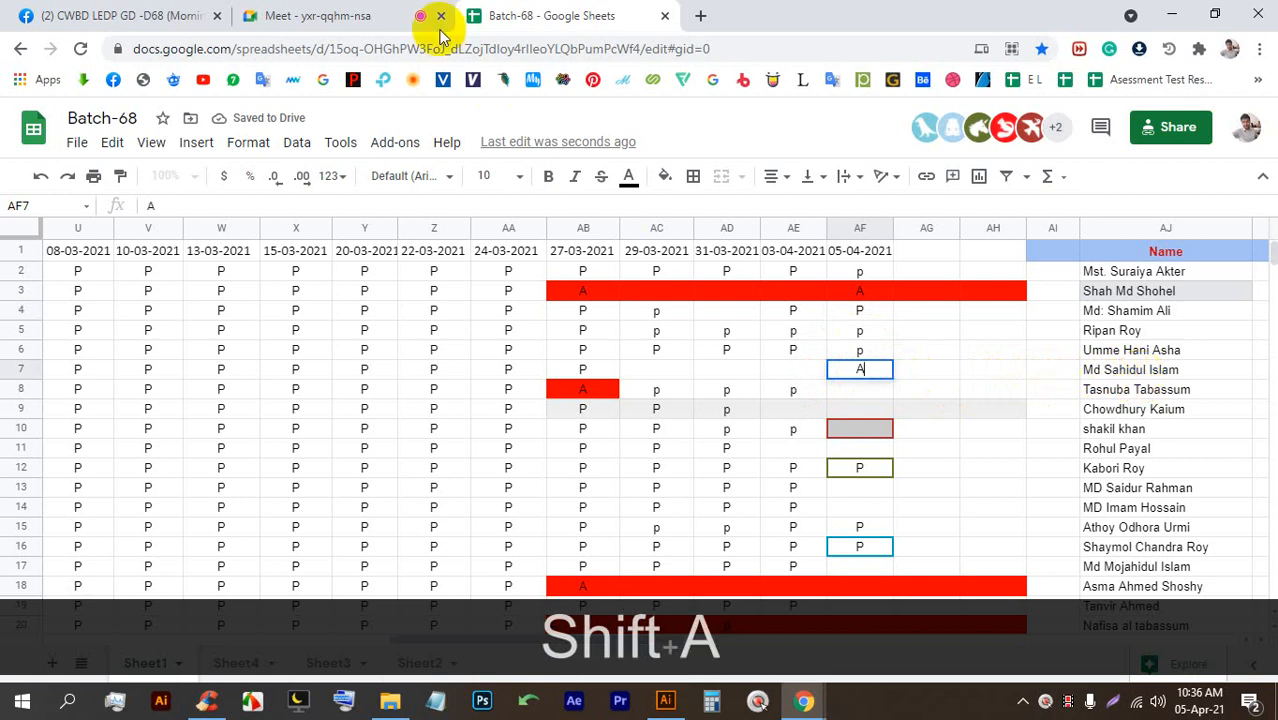
{"action": "left_click", "coordinate": [378, 12]}
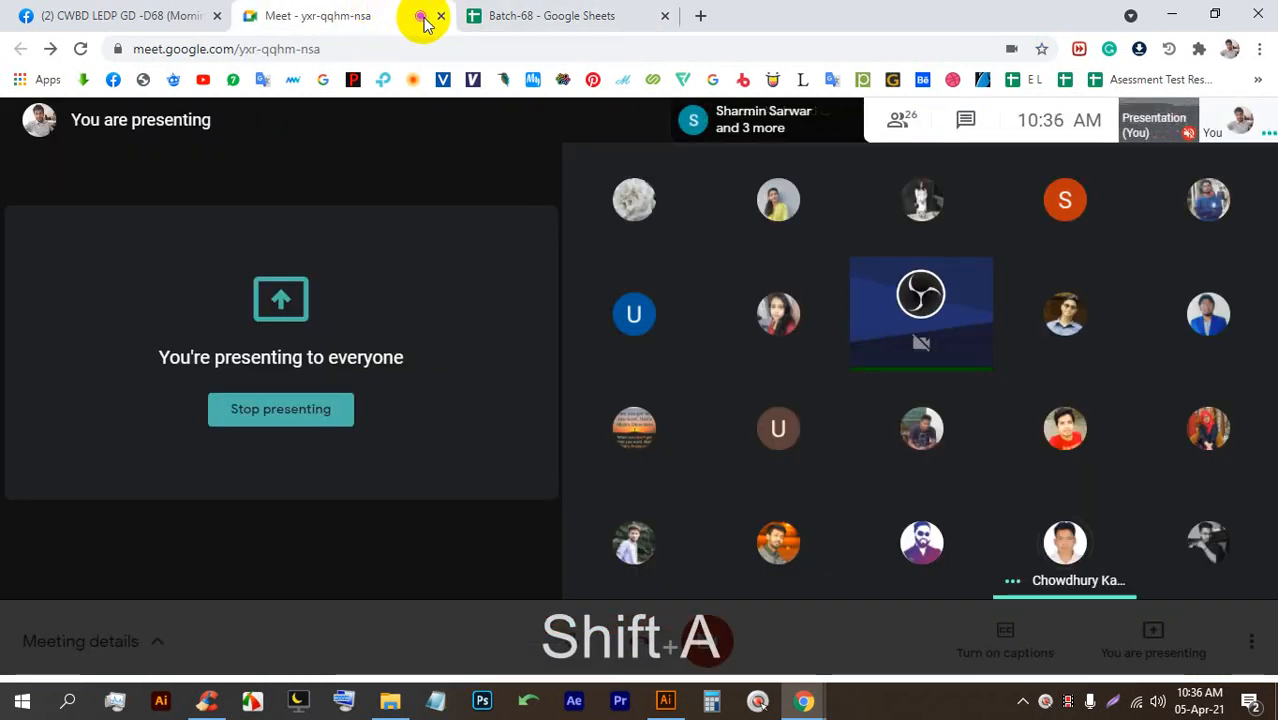
{"action": "left_click", "coordinate": [583, 12]}
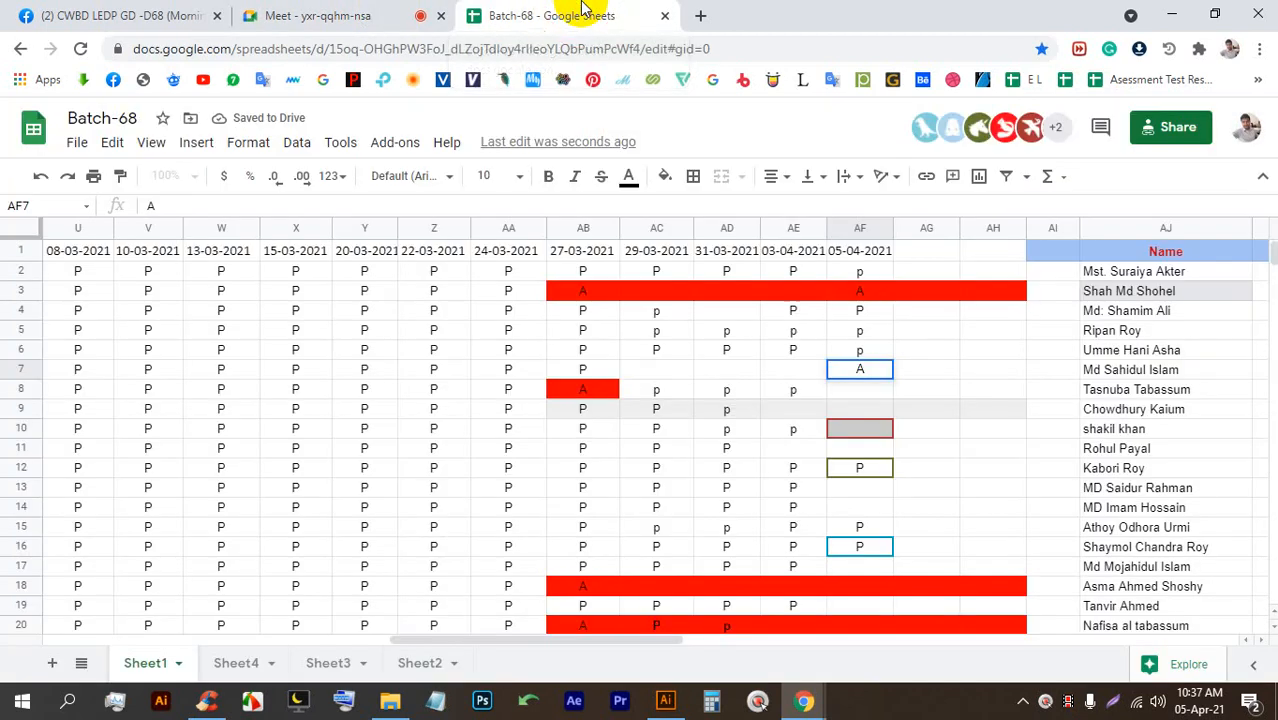
{"action": "left_click", "coordinate": [869, 390]}
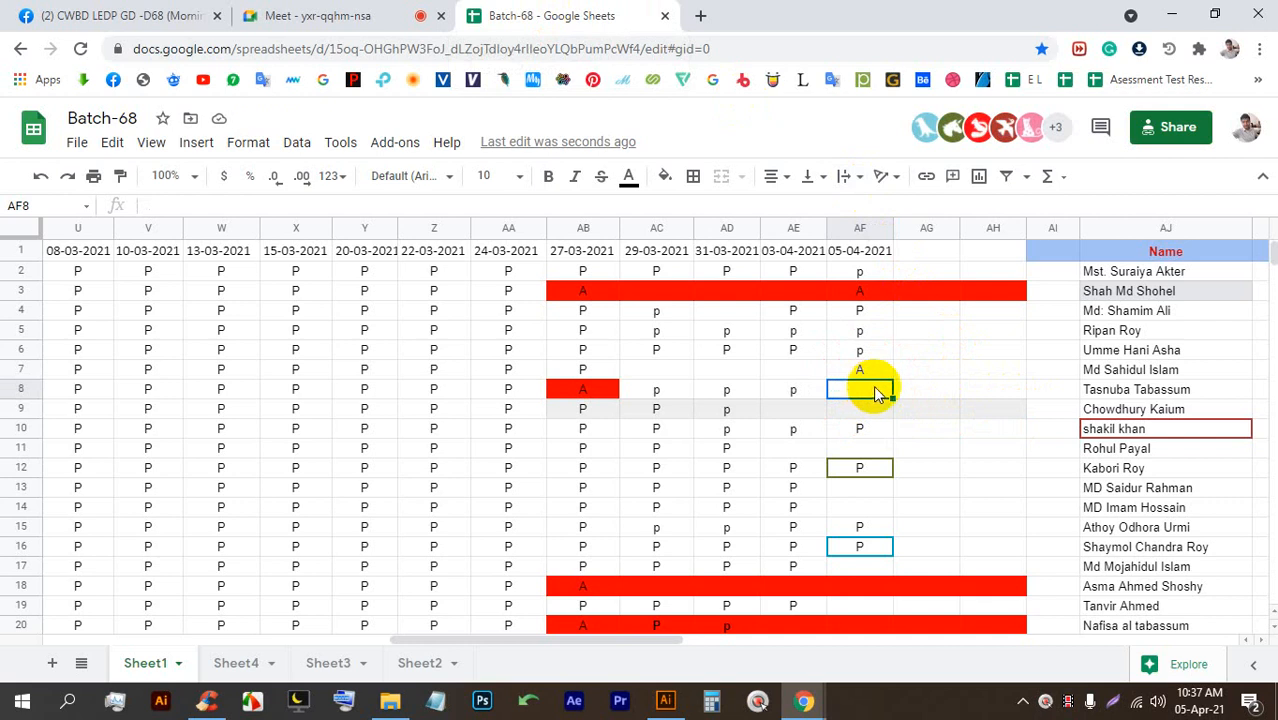
{"action": "type", "text": "A"}
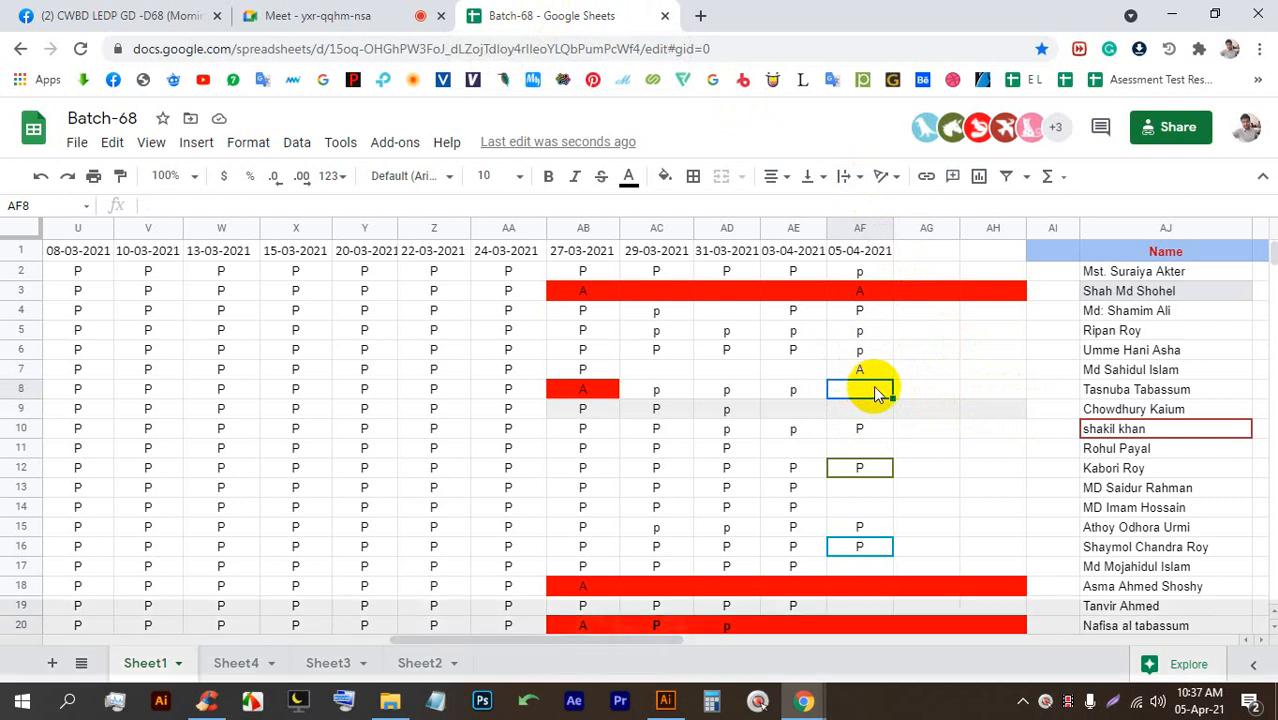
Step: Mark row 9 as present with P in AF9 and AE9
{"action": "left_click", "coordinate": [868, 414]}
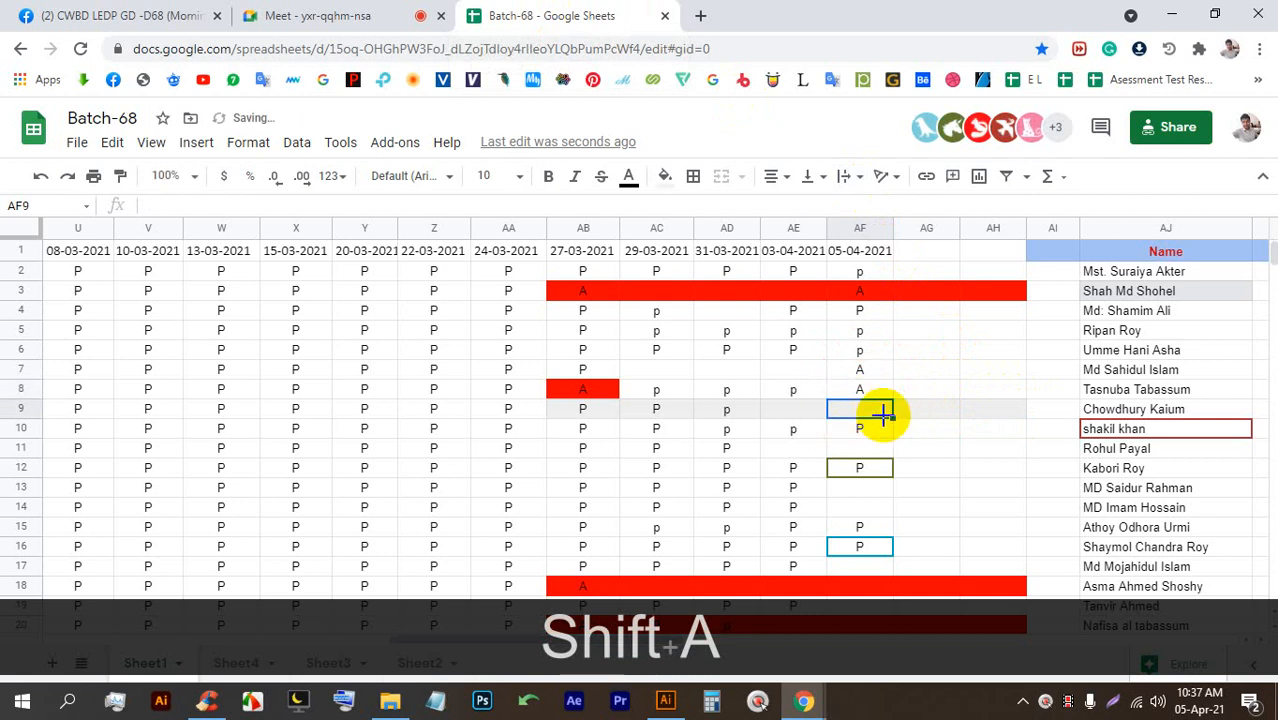
{"action": "type", "text": "P"}
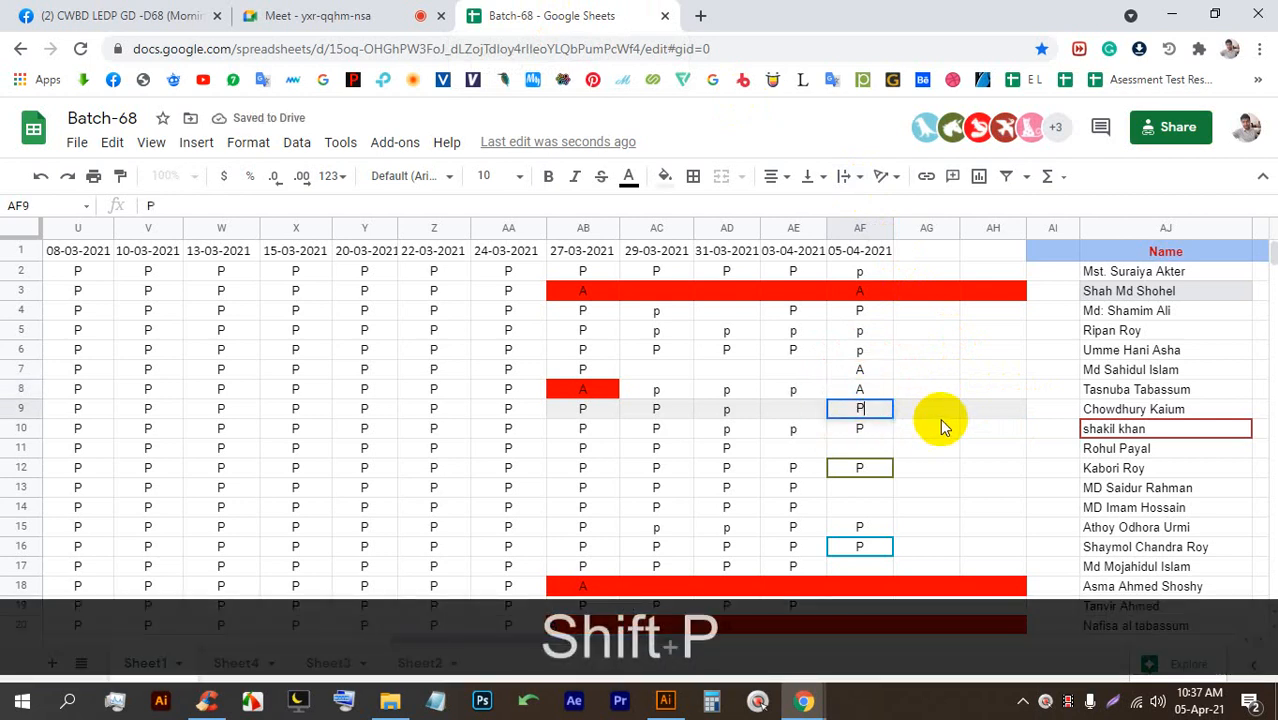
{"action": "key", "text": "Left"}
{"action": "type", "text": "P"}
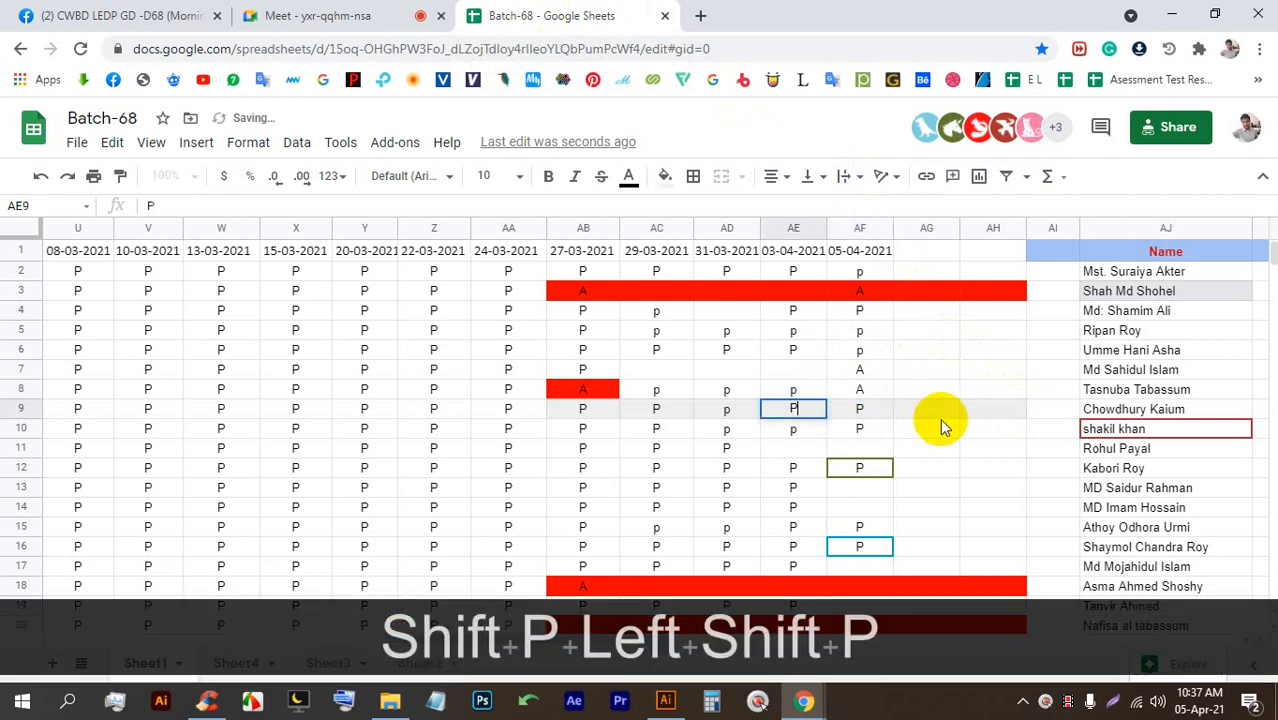
Step: Mark row 11 as present on both dates, with p in AE11 and P in AF11, and save
{"action": "left_click", "coordinate": [860, 430]}
{"action": "left_click", "coordinate": [860, 452]}
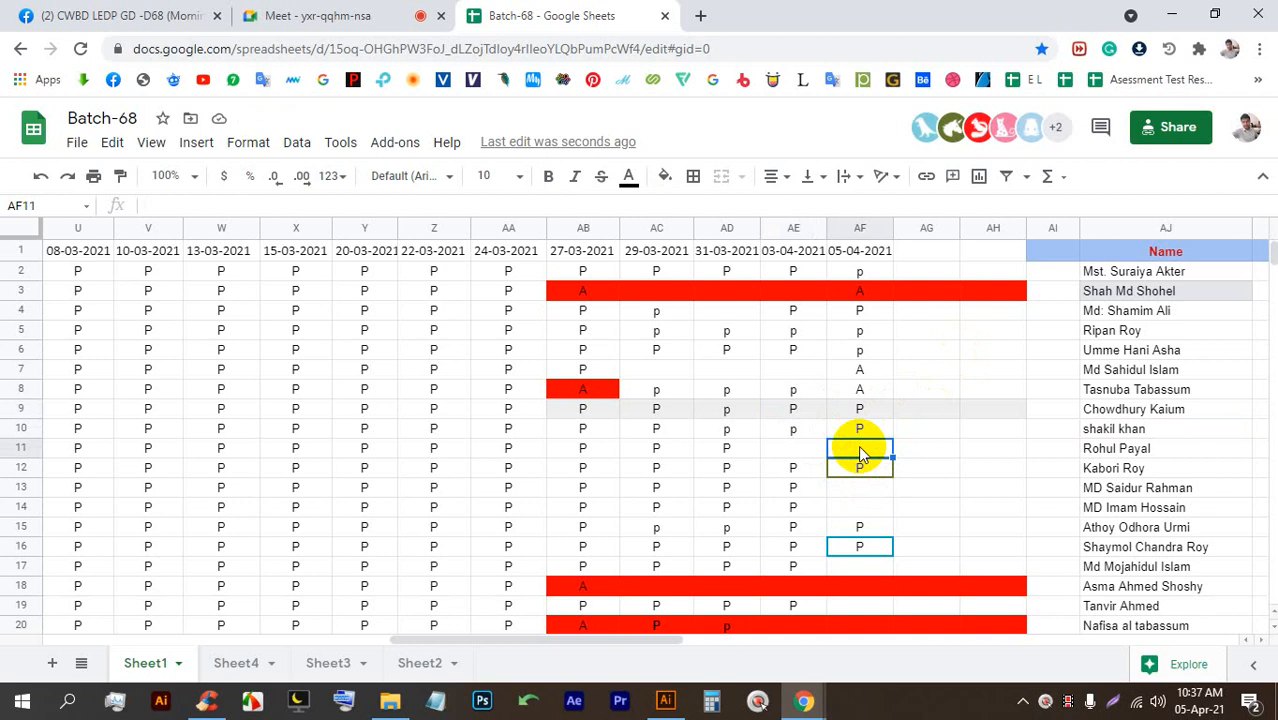
{"action": "left_click_drag", "start_coordinate": [813, 428], "coordinate": [884, 449]}
{"action": "key", "text": "ctrl+s"}
Step: Enter A in AF13 and P in AF14 in the 05-04-2021 attendance column
{"action": "left_click", "coordinate": [860, 487]}
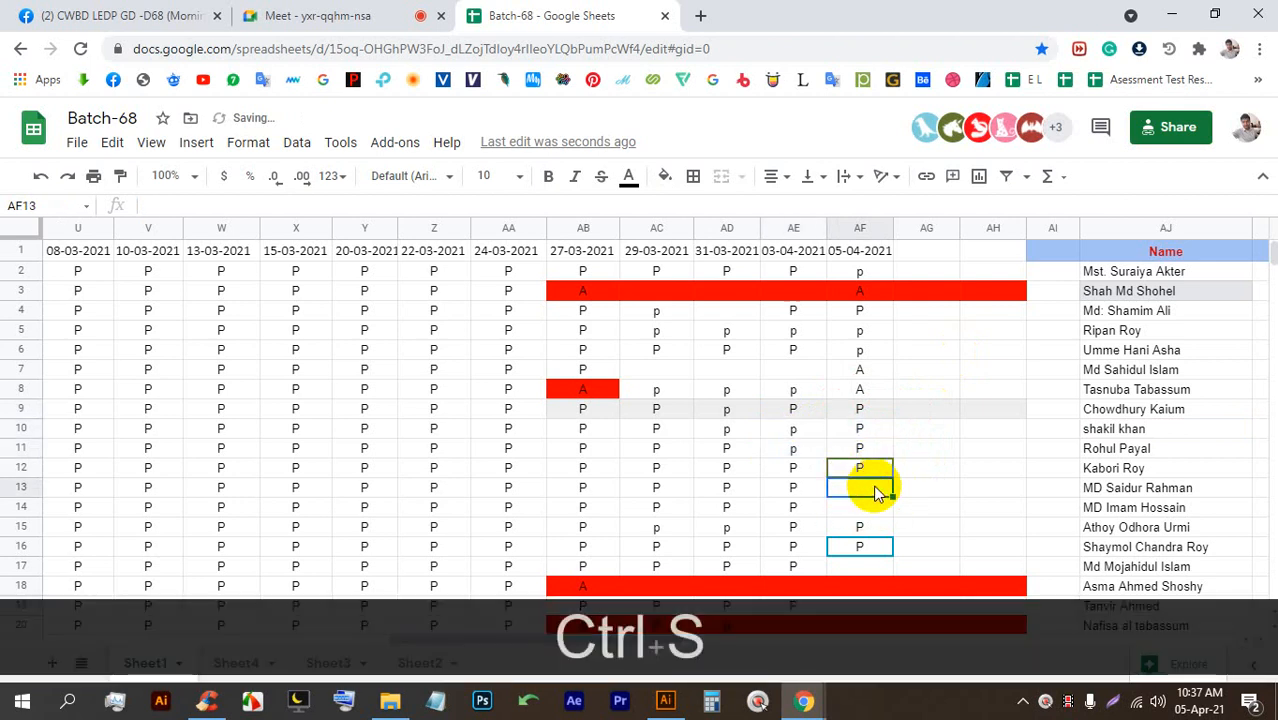
{"action": "scroll", "coordinate": [843, 458], "scroll_direction": "down", "scroll_amount": 1}
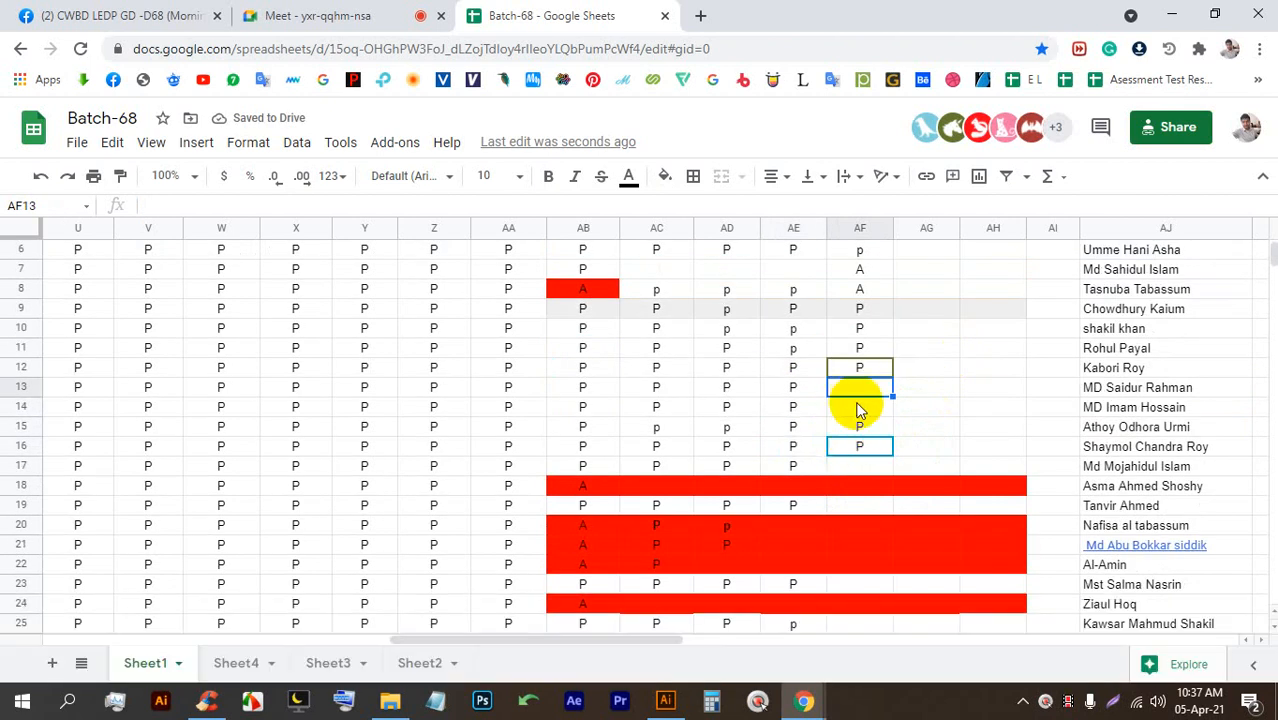
{"action": "left_click", "coordinate": [887, 372]}
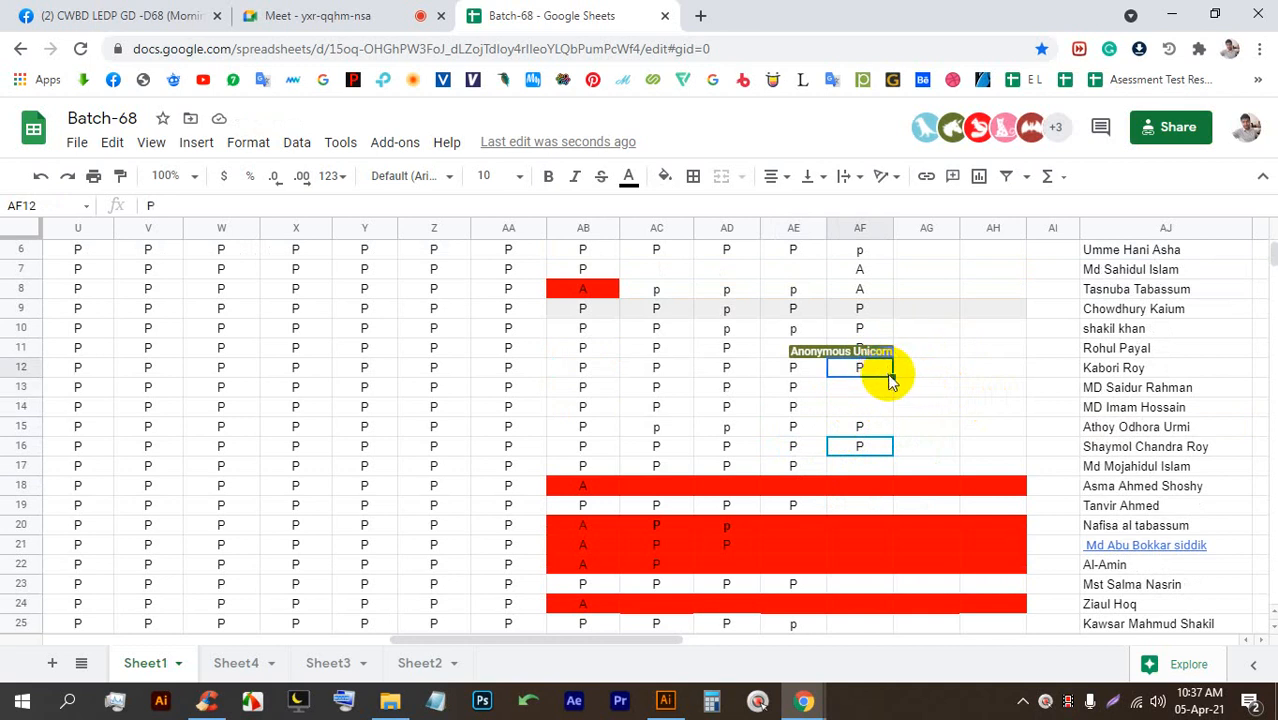
{"action": "left_click", "coordinate": [860, 392]}
{"action": "type", "text": "A"}
{"action": "left_click", "coordinate": [869, 412]}
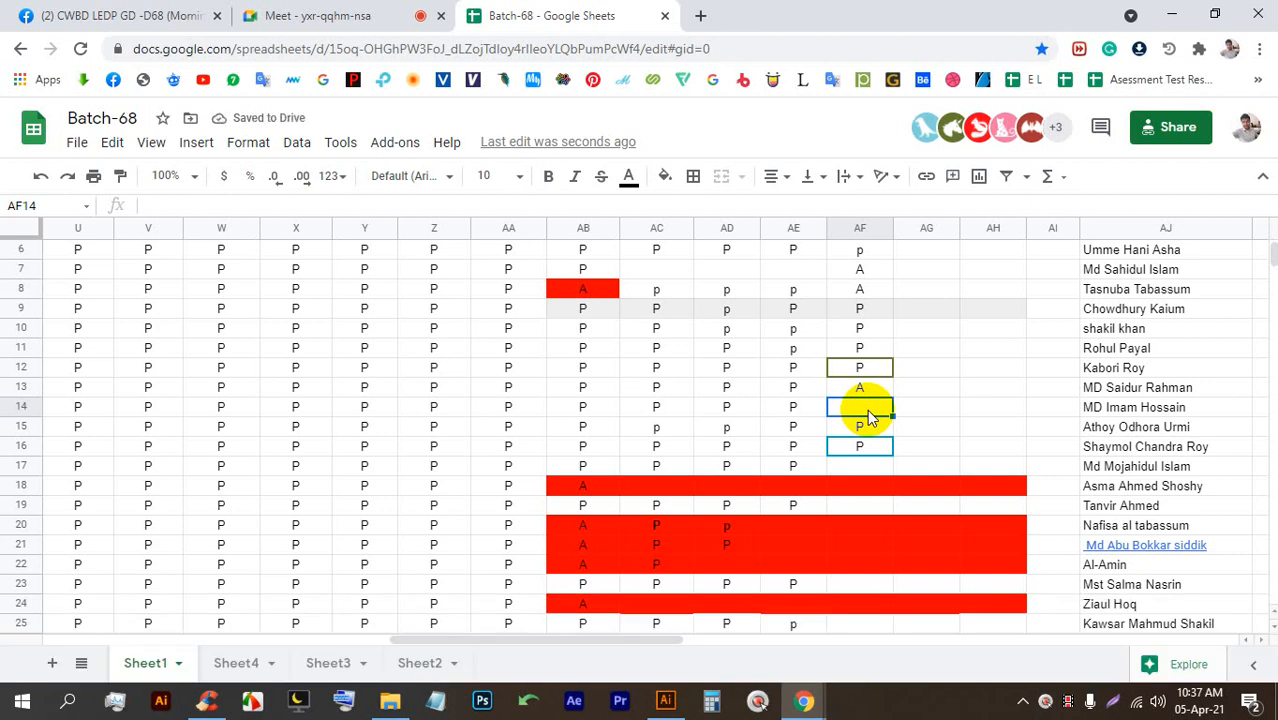
{"action": "type", "text": "P"}
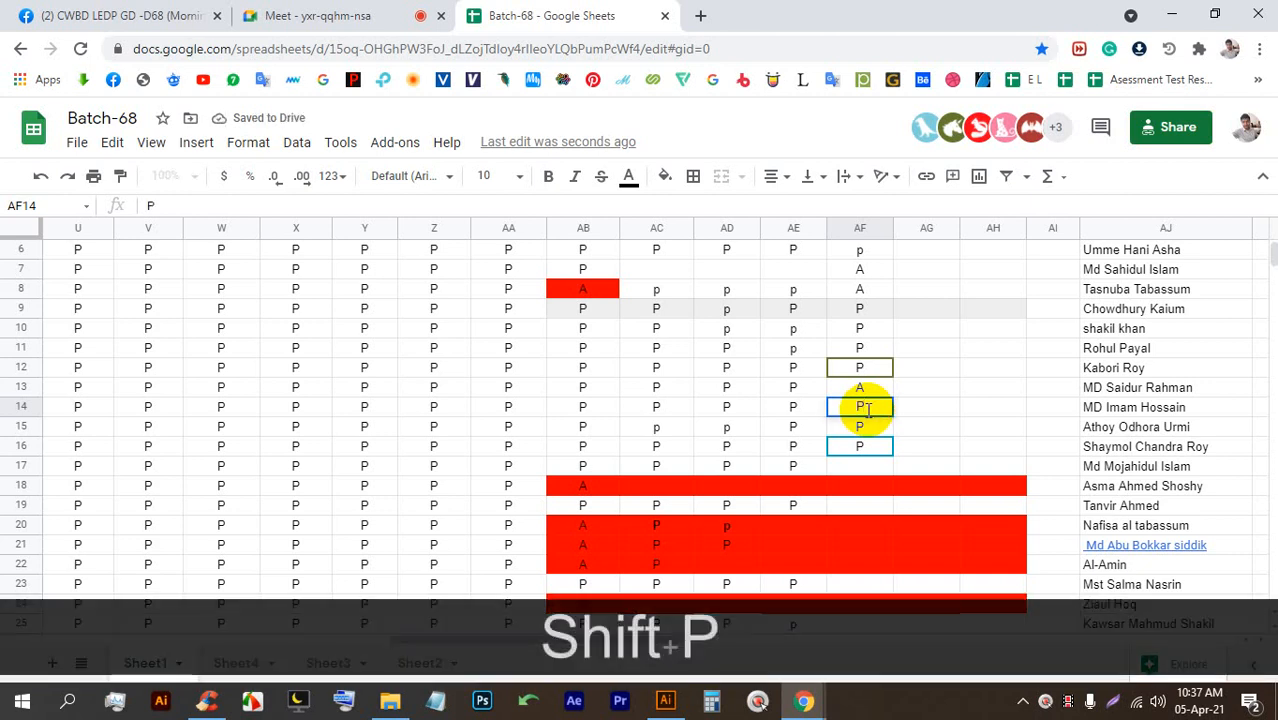
Step: Enter P in AF17 and AF19 in the 05-04-2021 attendance column
{"action": "left_click", "coordinate": [868, 465]}
{"action": "scroll", "coordinate": [905, 445], "scroll_direction": "down", "scroll_amount": 1}
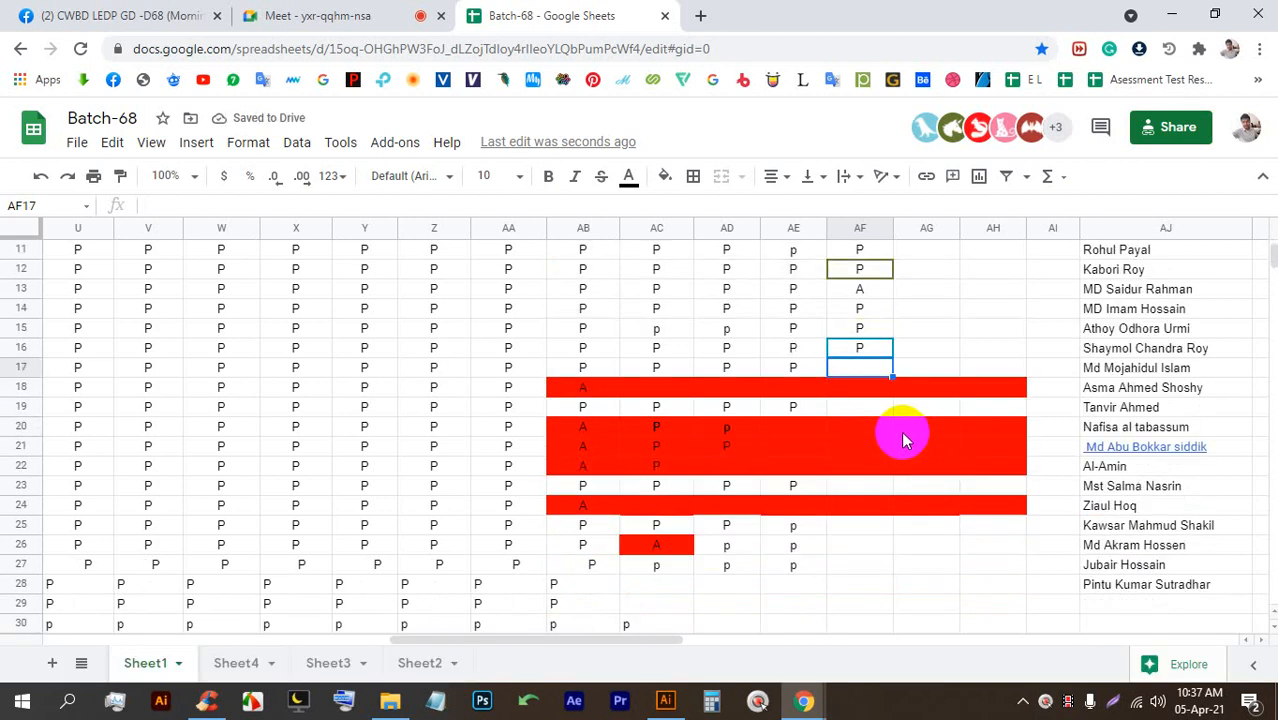
{"action": "type", "text": "P"}
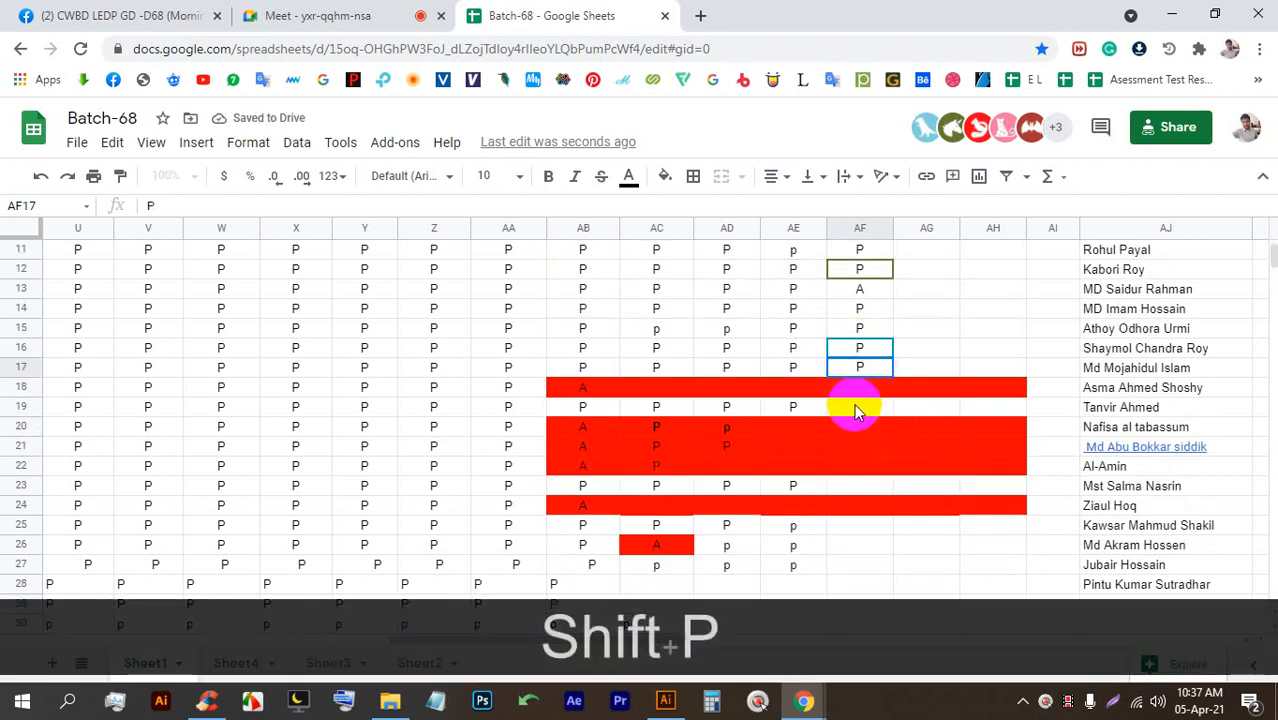
{"action": "left_click", "coordinate": [855, 410]}
{"action": "type", "text": "P"}
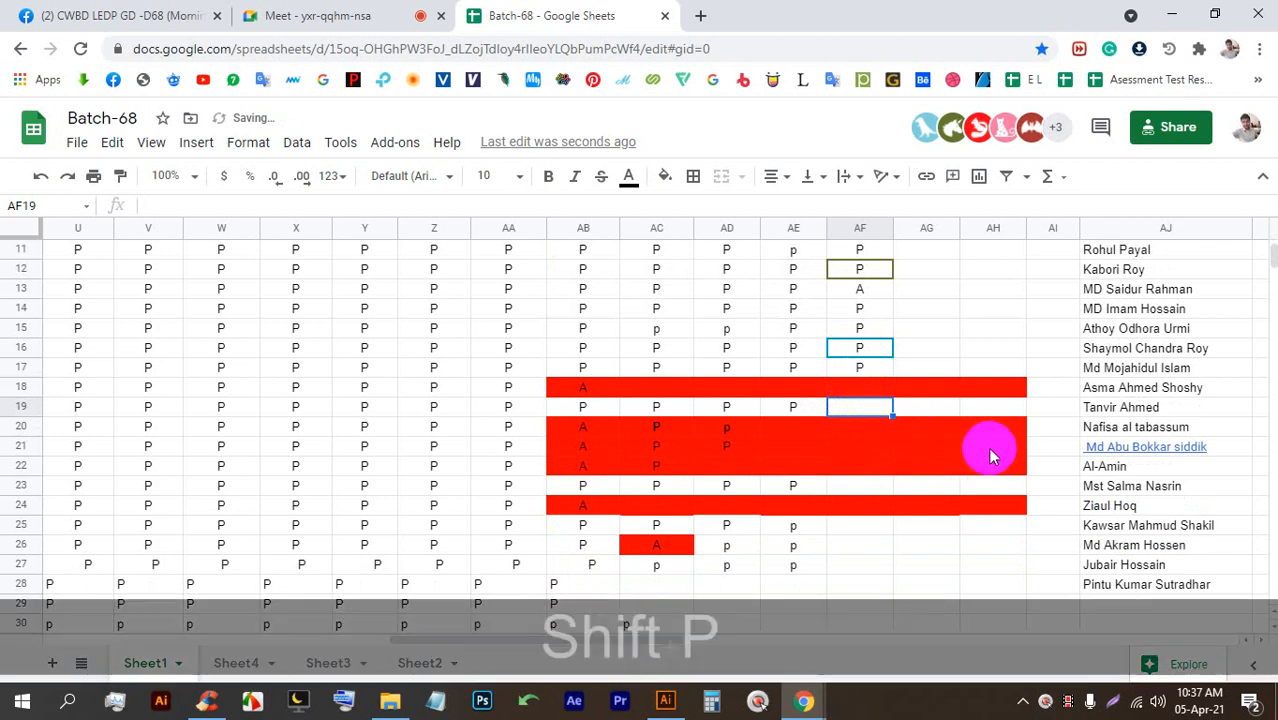
{"action": "scroll", "coordinate": [902, 382], "scroll_direction": "down", "scroll_amount": 1}
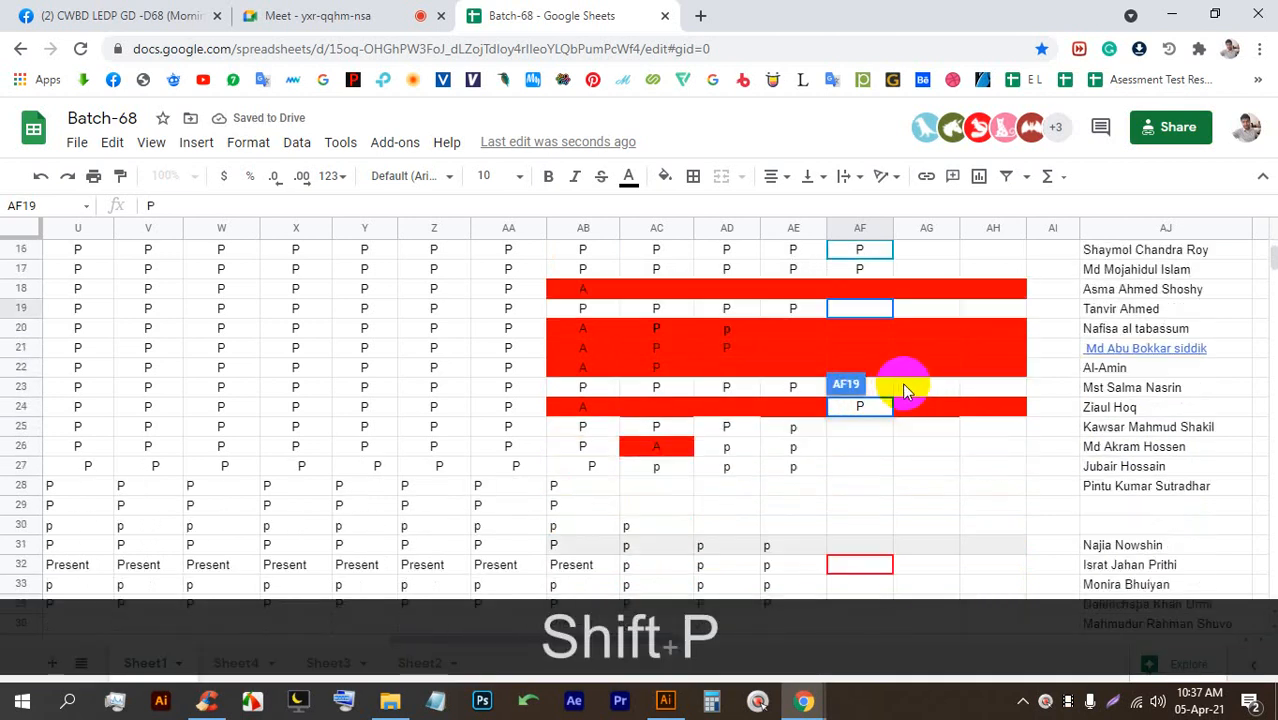
{"action": "left_click", "coordinate": [857, 310]}
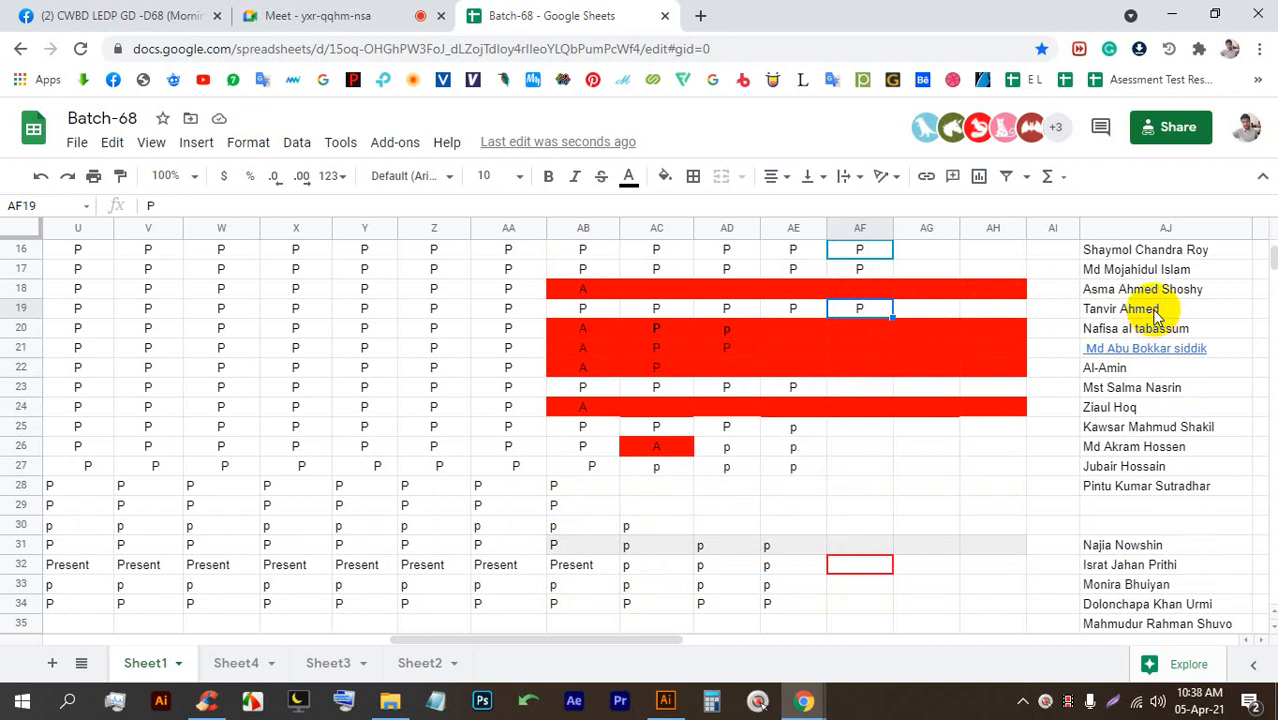
Step: Remove the red fill from cells AB20:AH21
{"action": "left_click_drag", "start_coordinate": [578, 330], "coordinate": [998, 348]}
{"action": "left_click", "coordinate": [665, 176]}
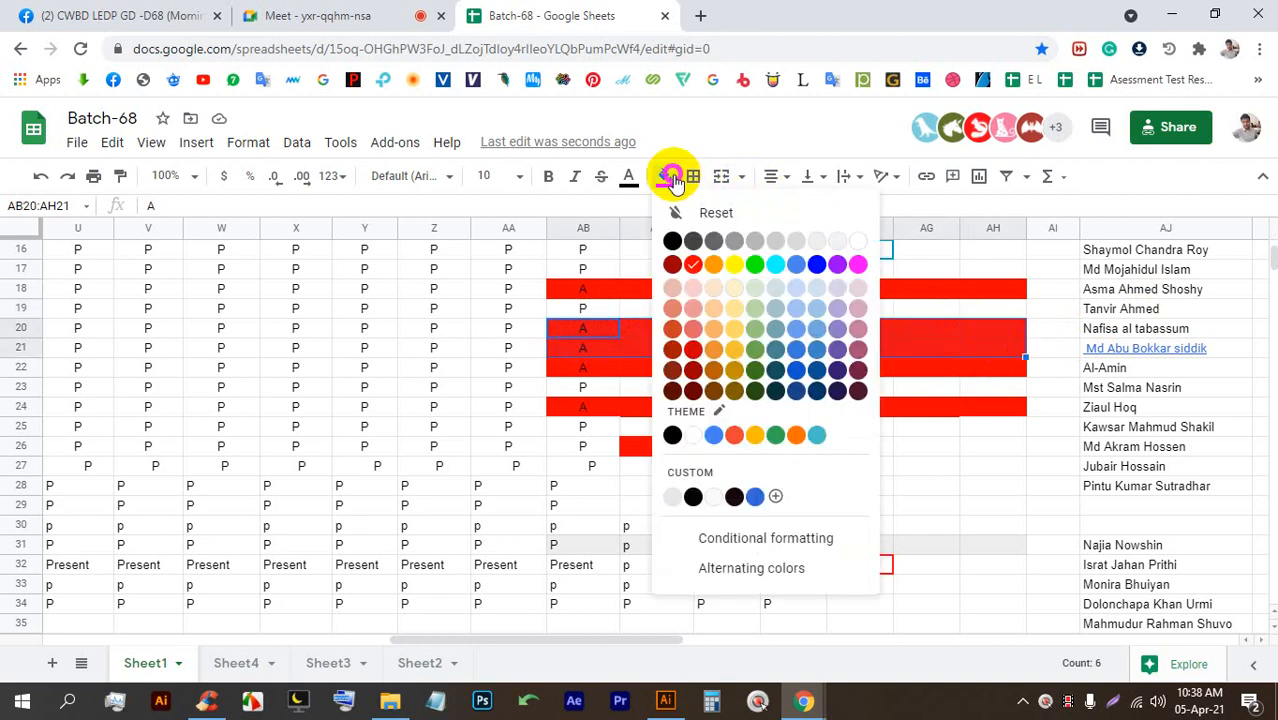
{"action": "left_click", "coordinate": [840, 237]}
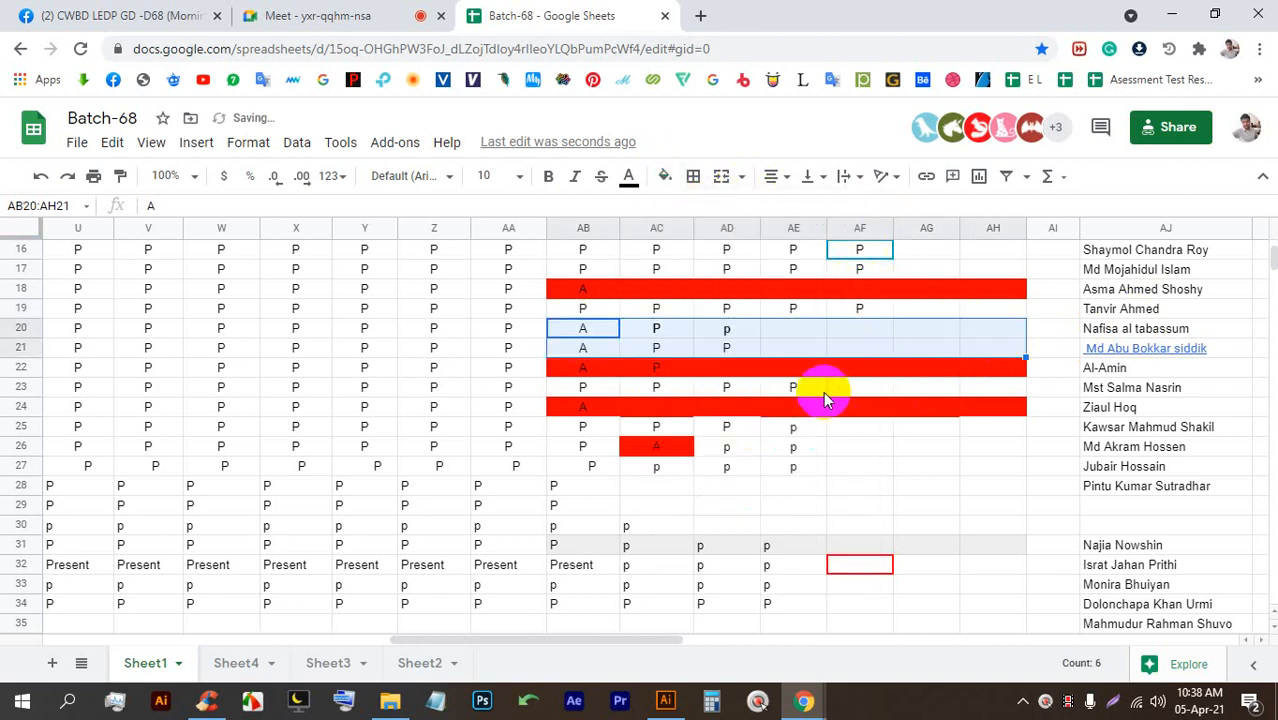
Step: Mark rows 20 and 21 as absent by entering A in AF20 and AF21
{"action": "left_click", "coordinate": [864, 344]}
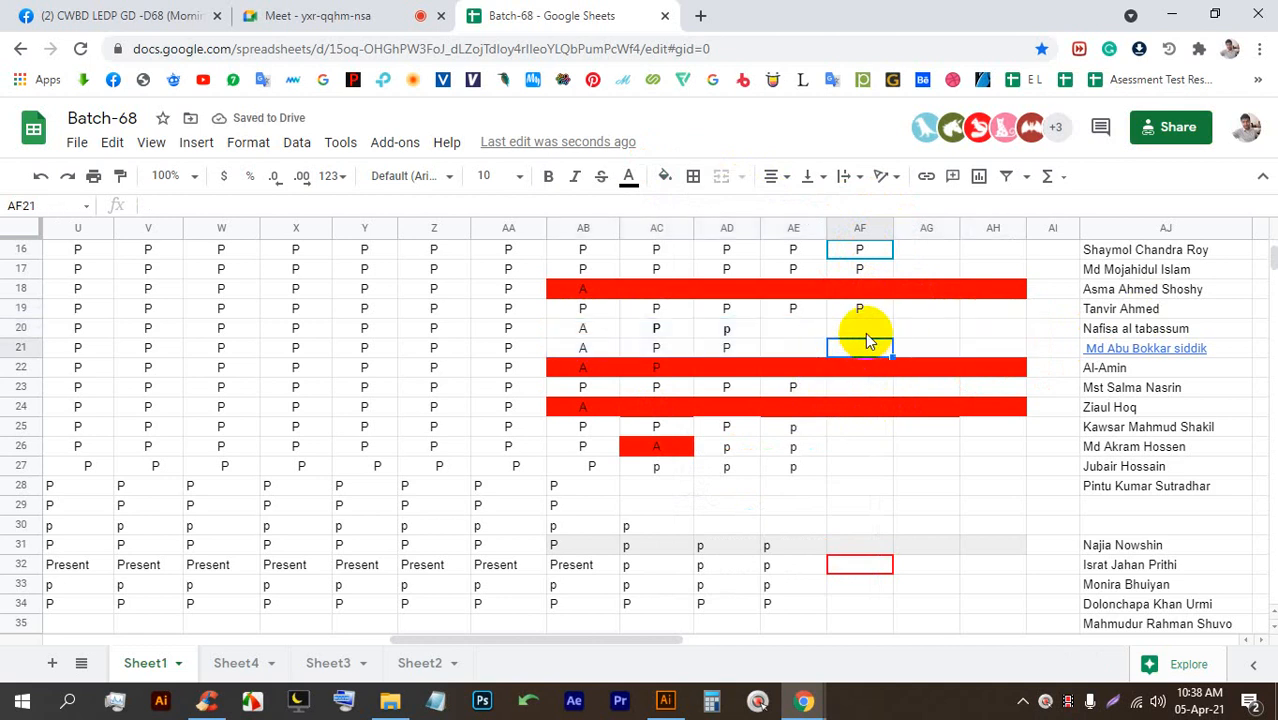
{"action": "left_click", "coordinate": [866, 333]}
{"action": "type", "text": "A"}
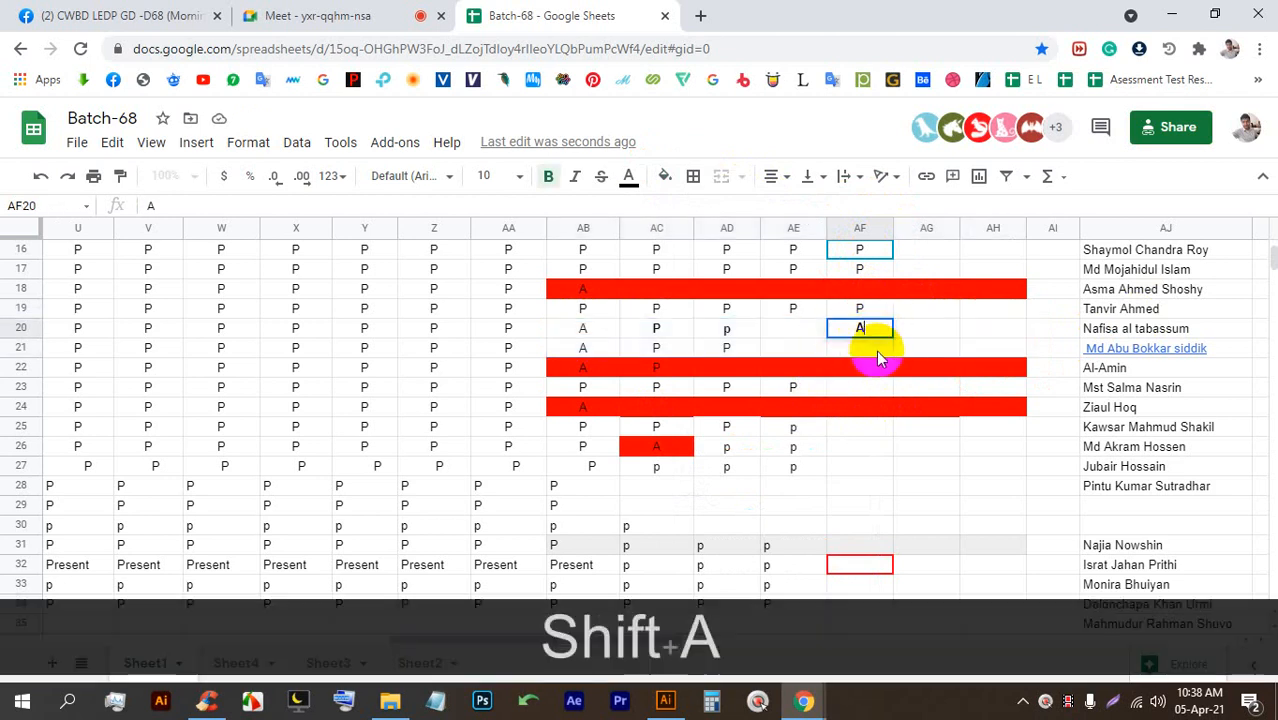
{"action": "type", "text": "A"}
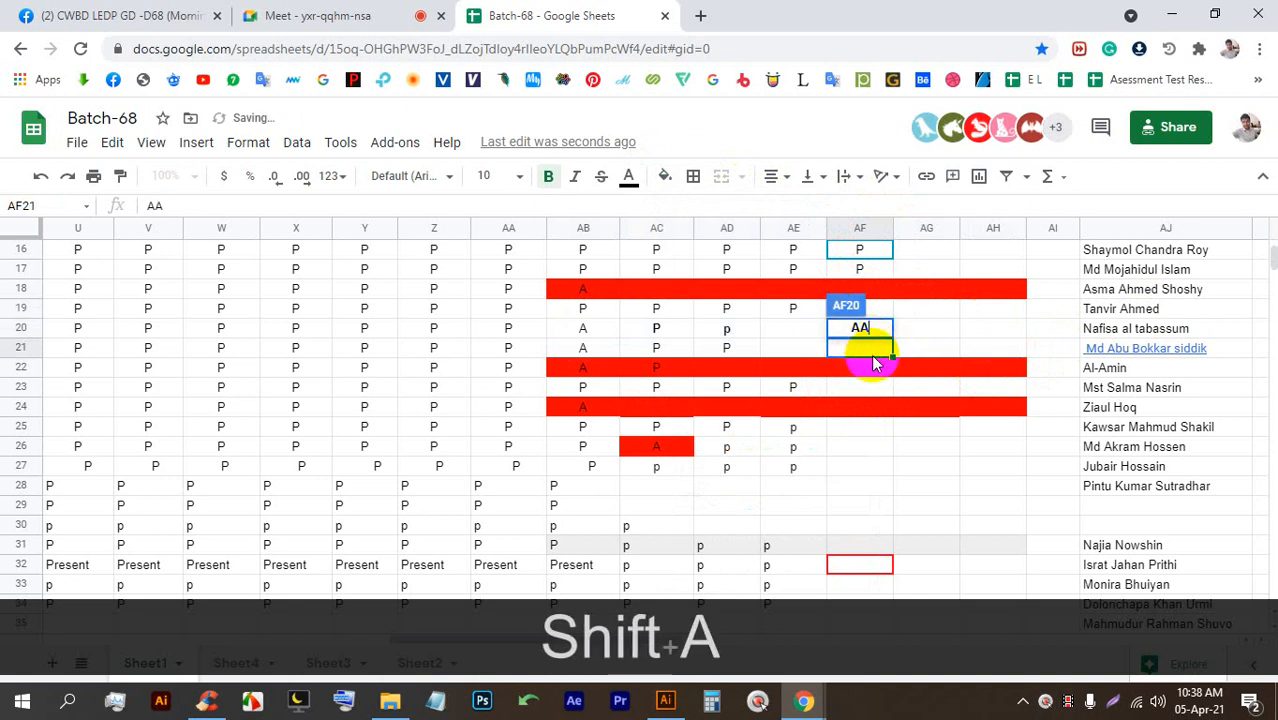
{"action": "key", "text": "BackSpace"}
{"action": "left_click", "coordinate": [862, 346]}
{"action": "left_click", "coordinate": [860, 328]}
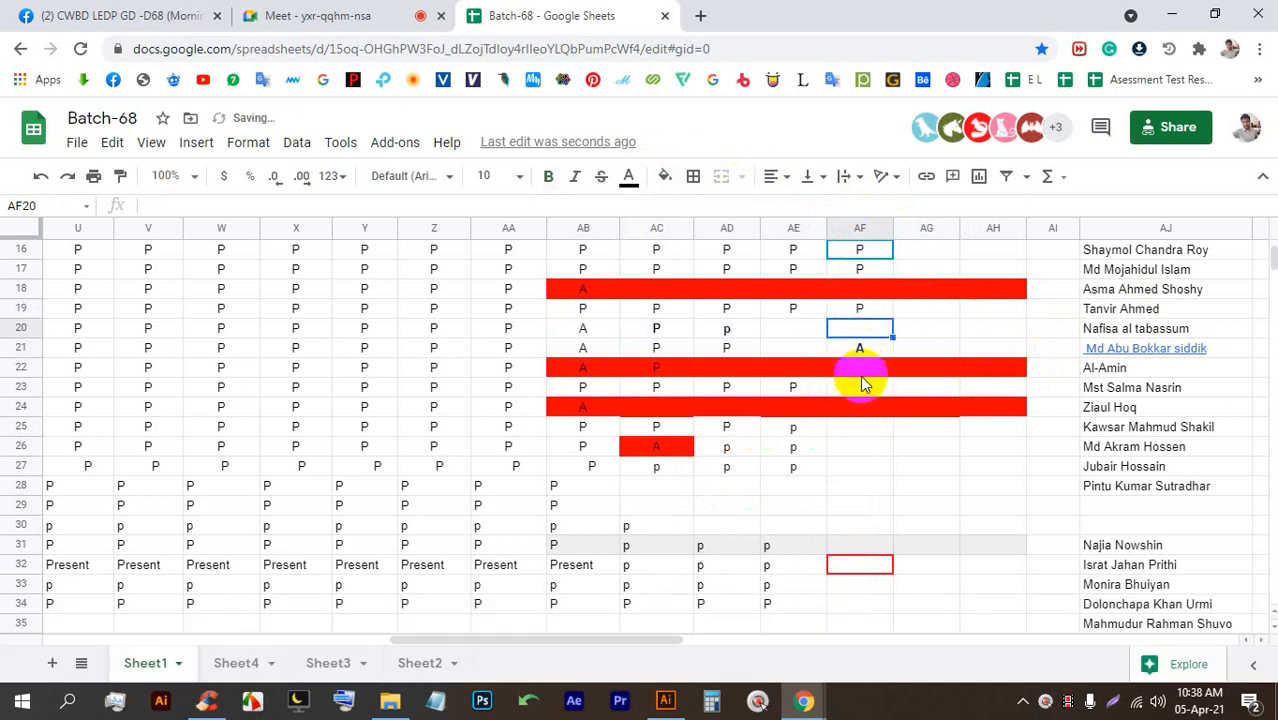
{"action": "type", "text": "A"}
Step: Center the entry in AF20 horizontally
{"action": "left_click", "coordinate": [863, 366]}
{"action": "left_click", "coordinate": [856, 328]}
{"action": "left_click", "coordinate": [777, 176]}
{"action": "left_click", "coordinate": [795, 205]}
Step: Enter A in AF23, then replace it with P for 05-04-2021
{"action": "left_click", "coordinate": [857, 388]}
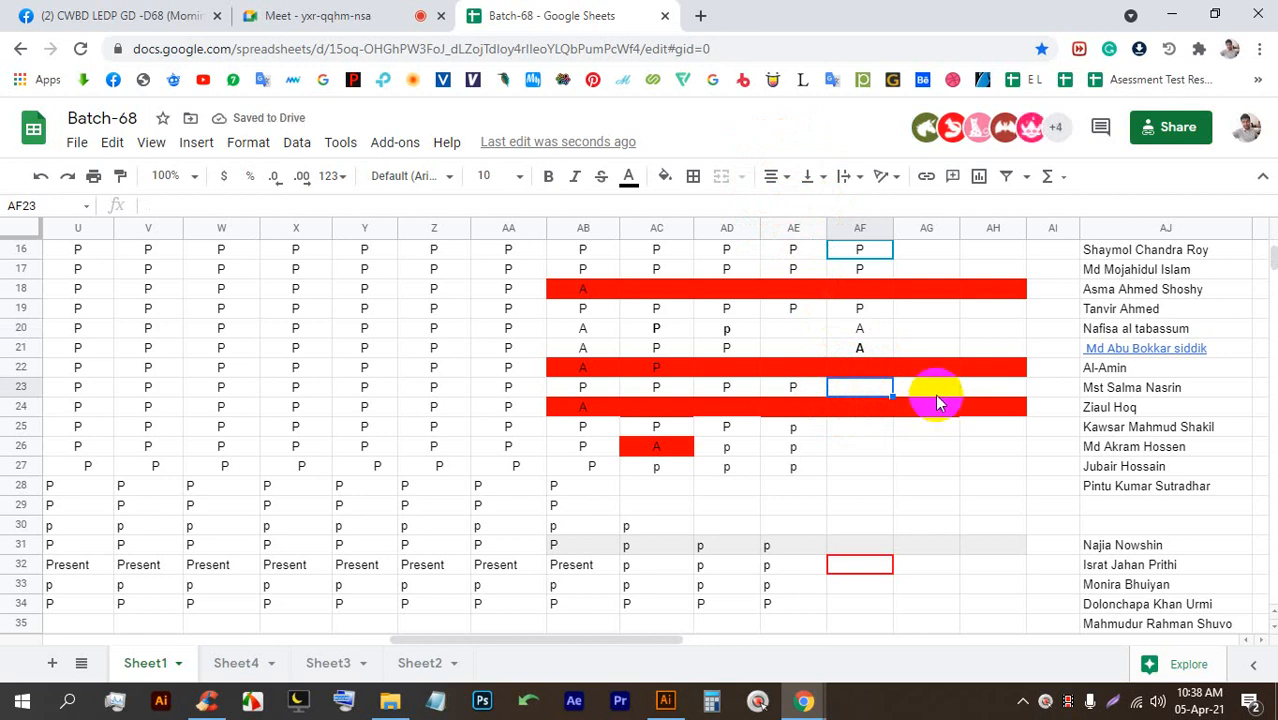
{"action": "type", "text": "A"}
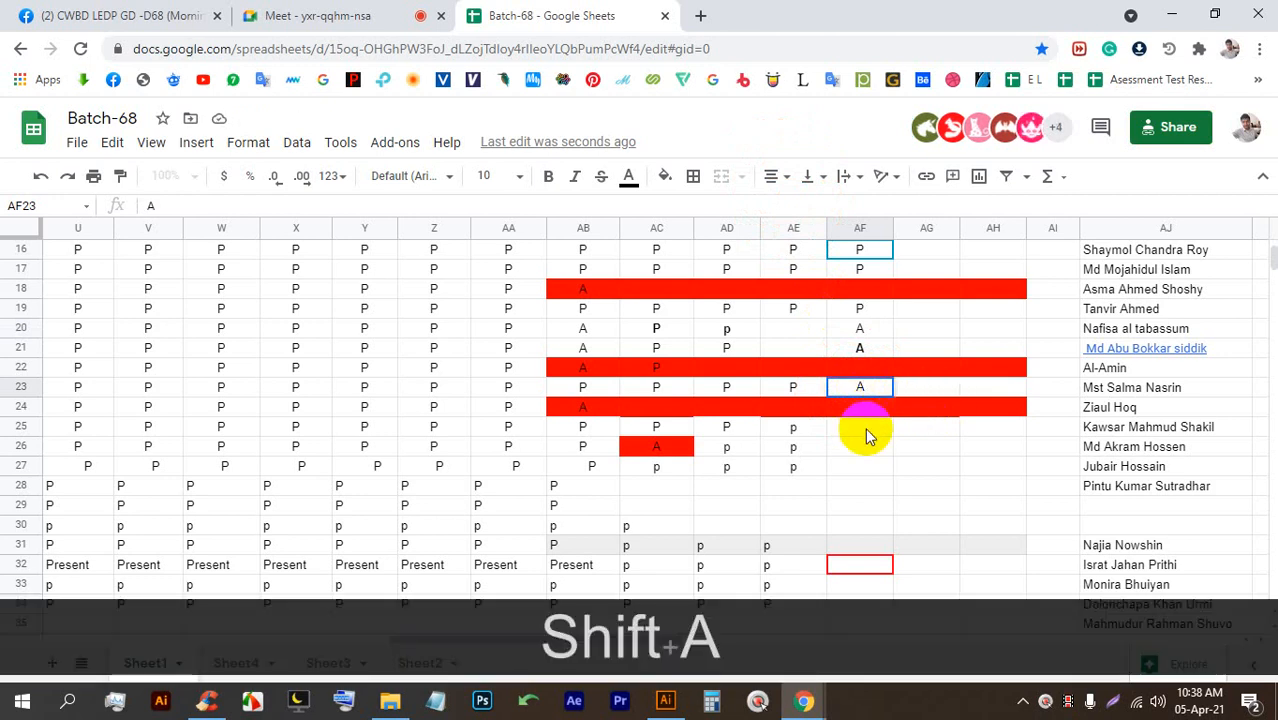
{"action": "left_click", "coordinate": [865, 430]}
{"action": "left_click", "coordinate": [862, 388]}
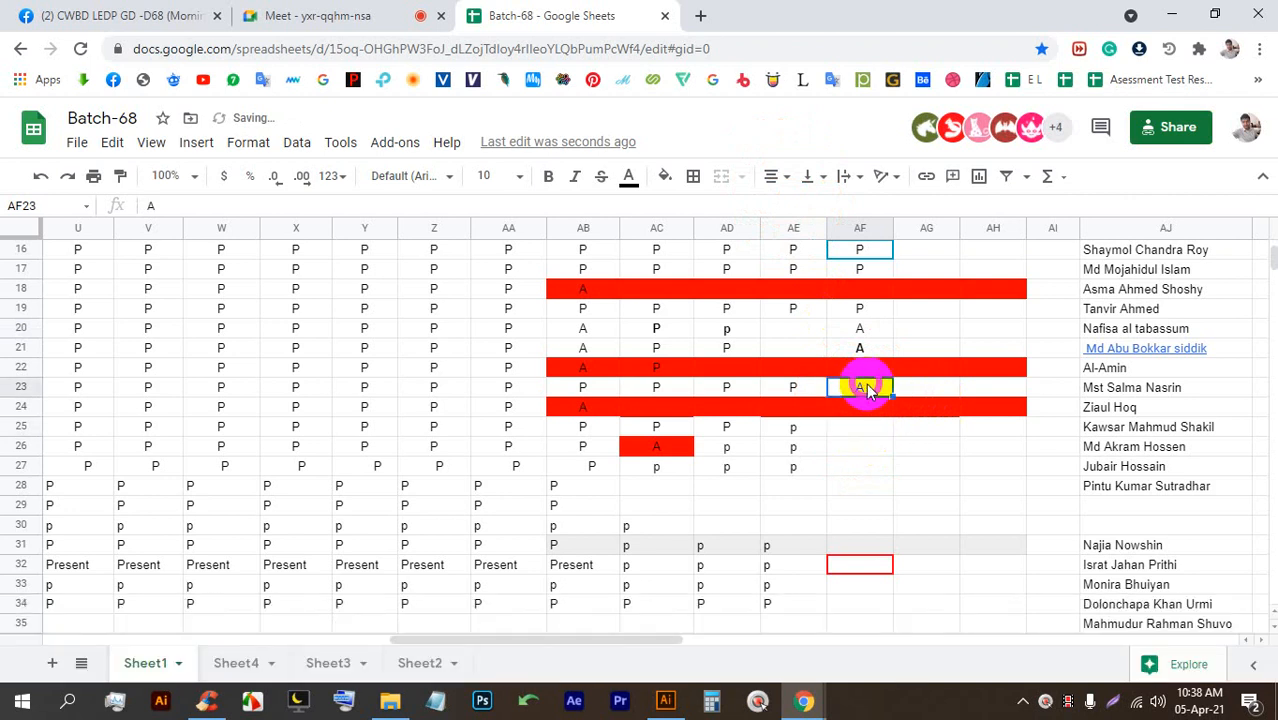
{"action": "type", "text": "P"}
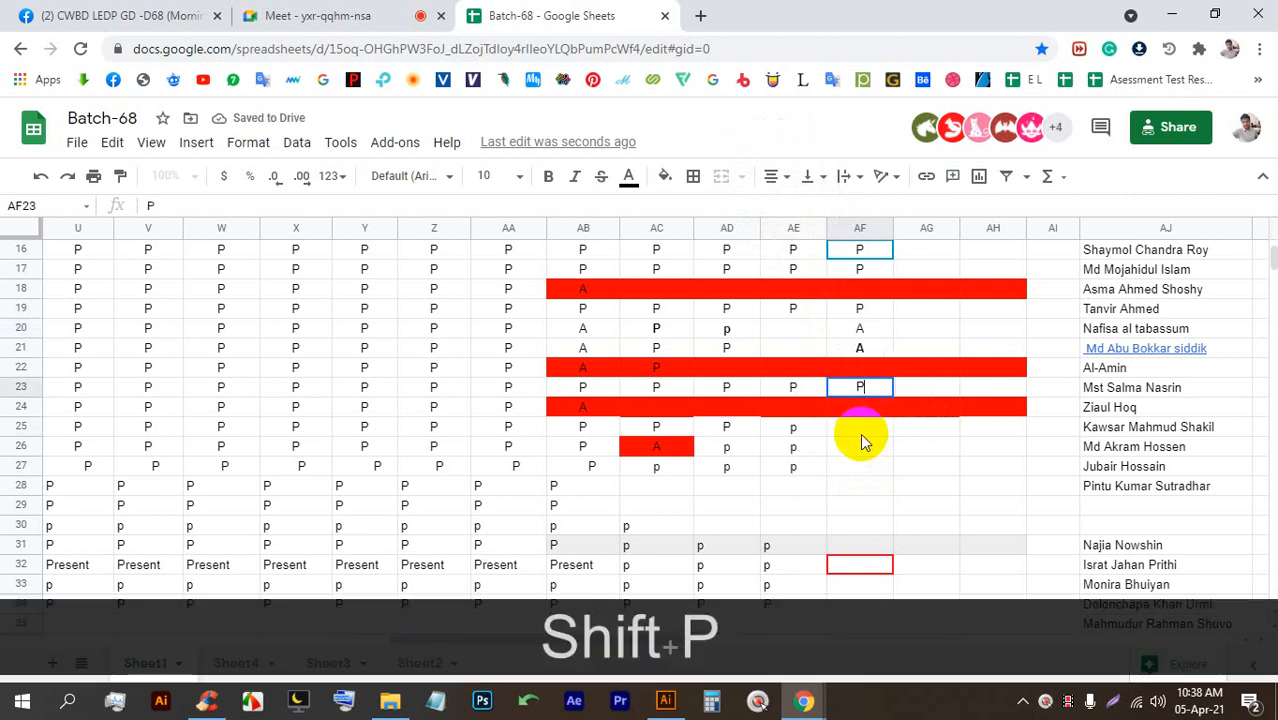
Step: Enter A in AF25 and P in AF26 for 05-04-2021
{"action": "left_click", "coordinate": [860, 433]}
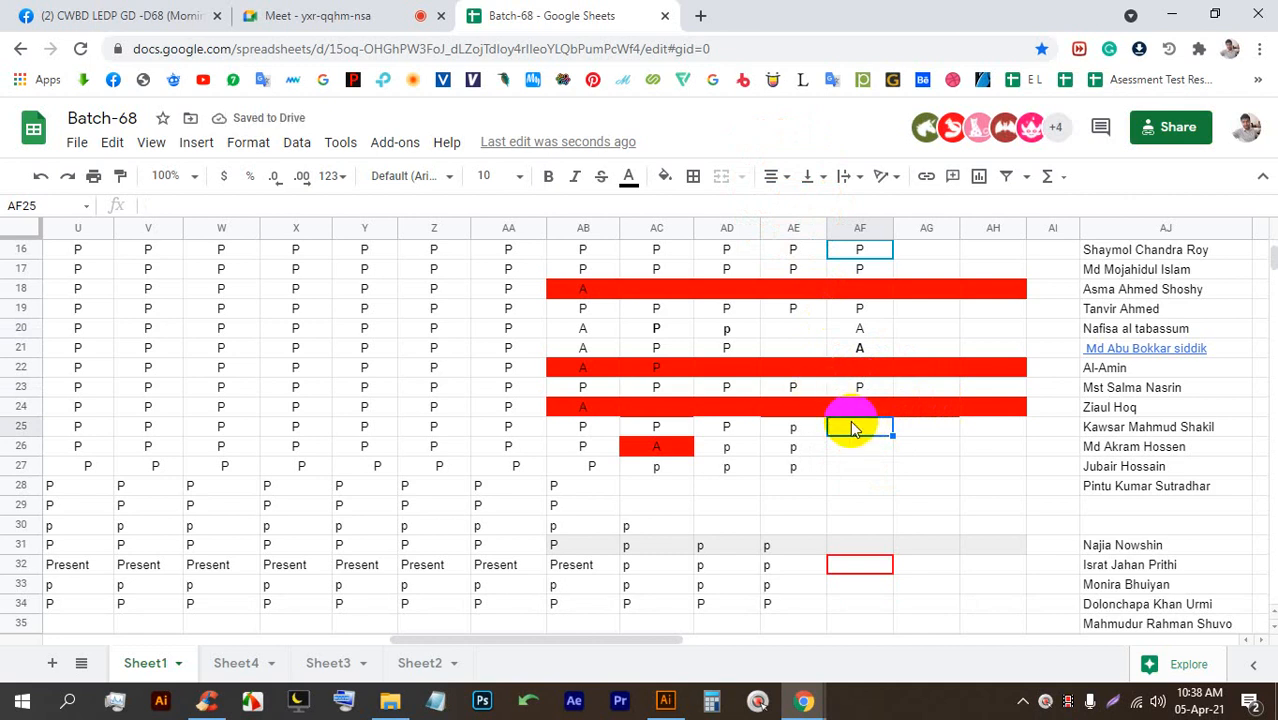
{"action": "type", "text": "A"}
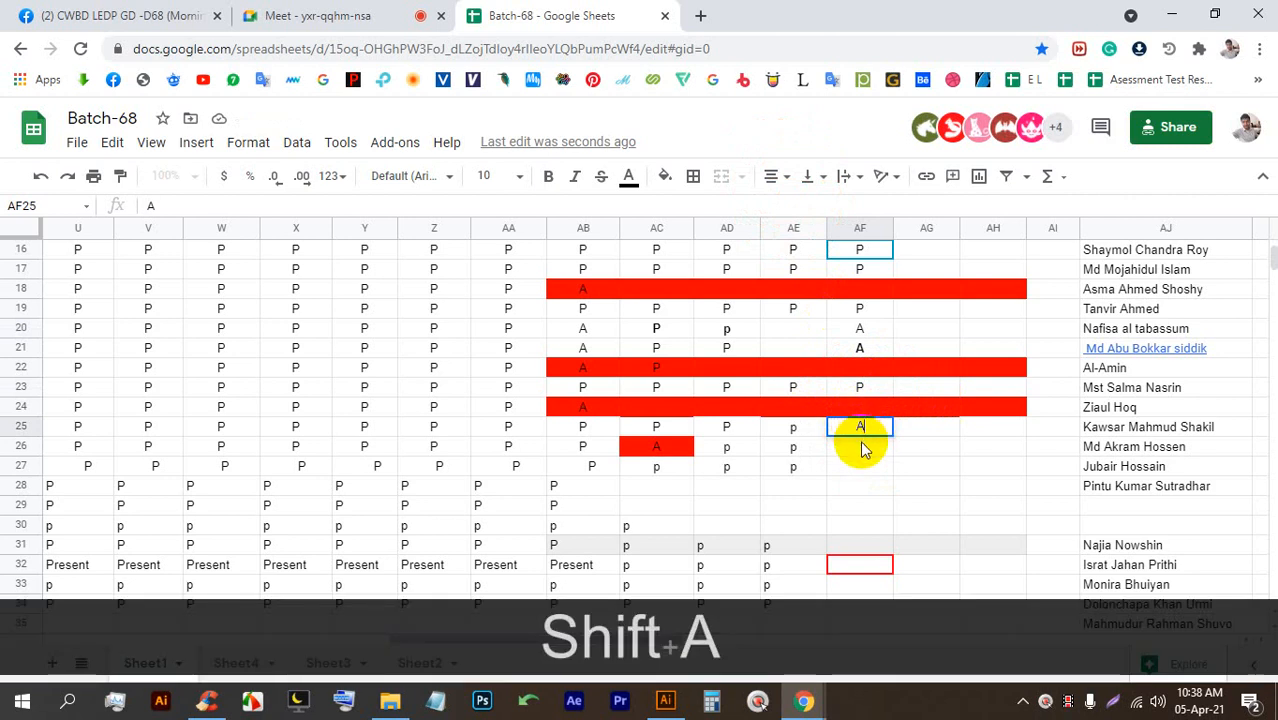
{"action": "left_click", "coordinate": [862, 446]}
{"action": "type", "text": "P"}
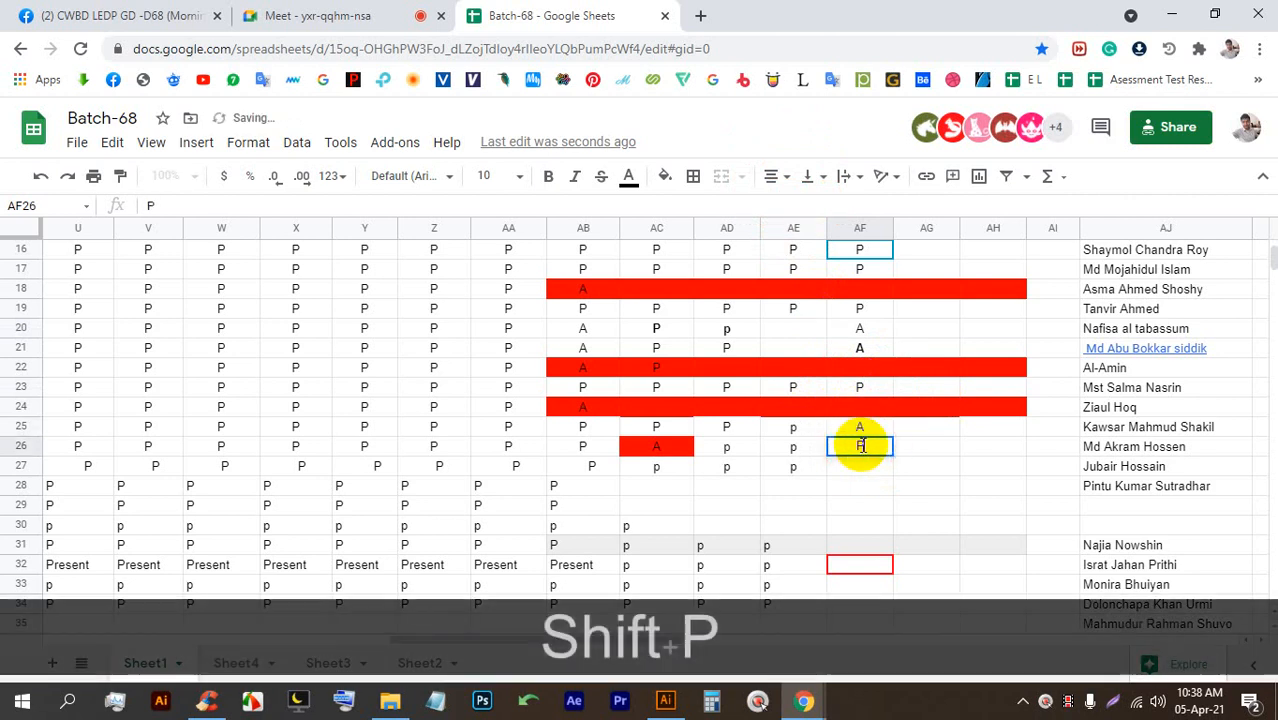
Step: Enter A in AF27, then replace it with P
{"action": "left_click", "coordinate": [869, 472]}
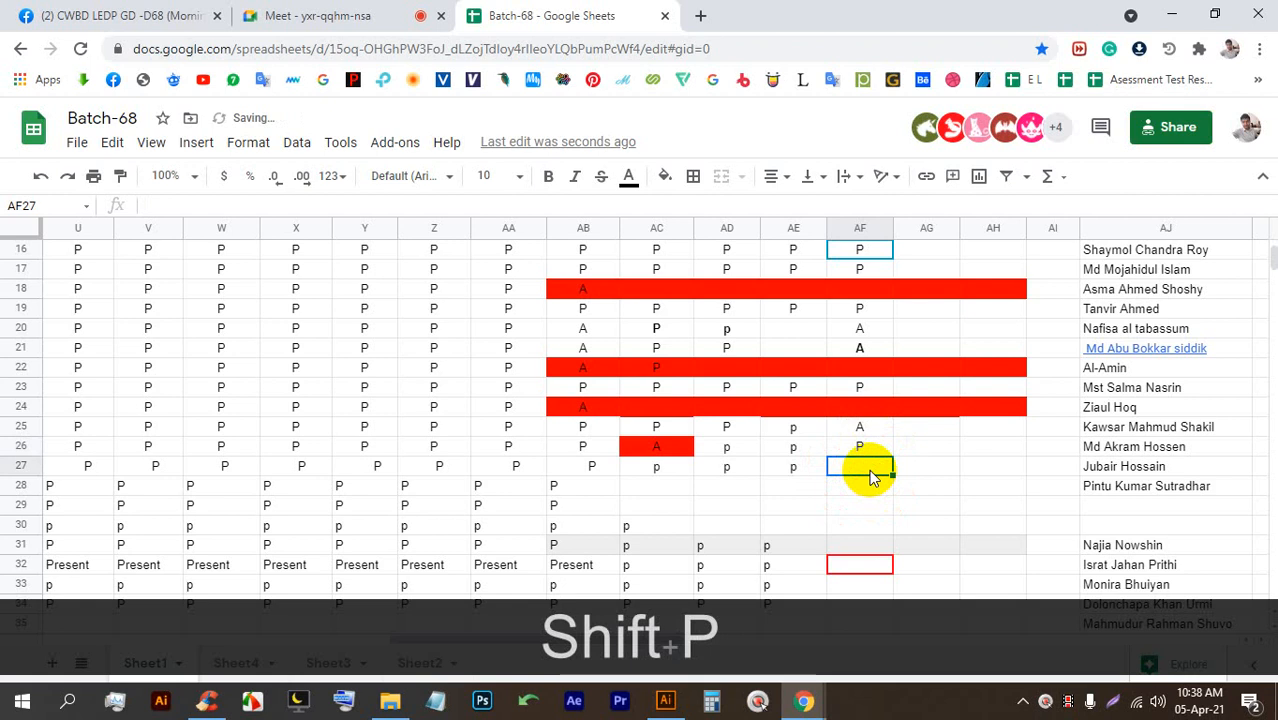
{"action": "key", "text": "shift"}
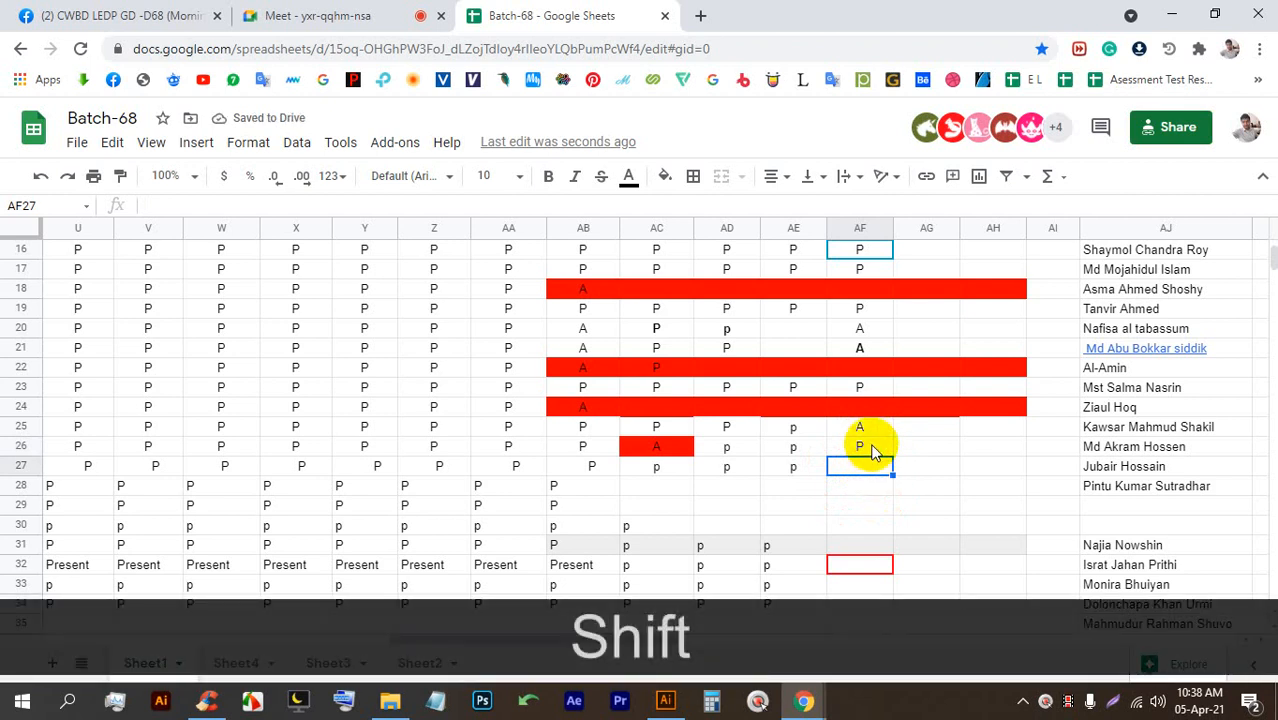
{"action": "type", "text": "A"}
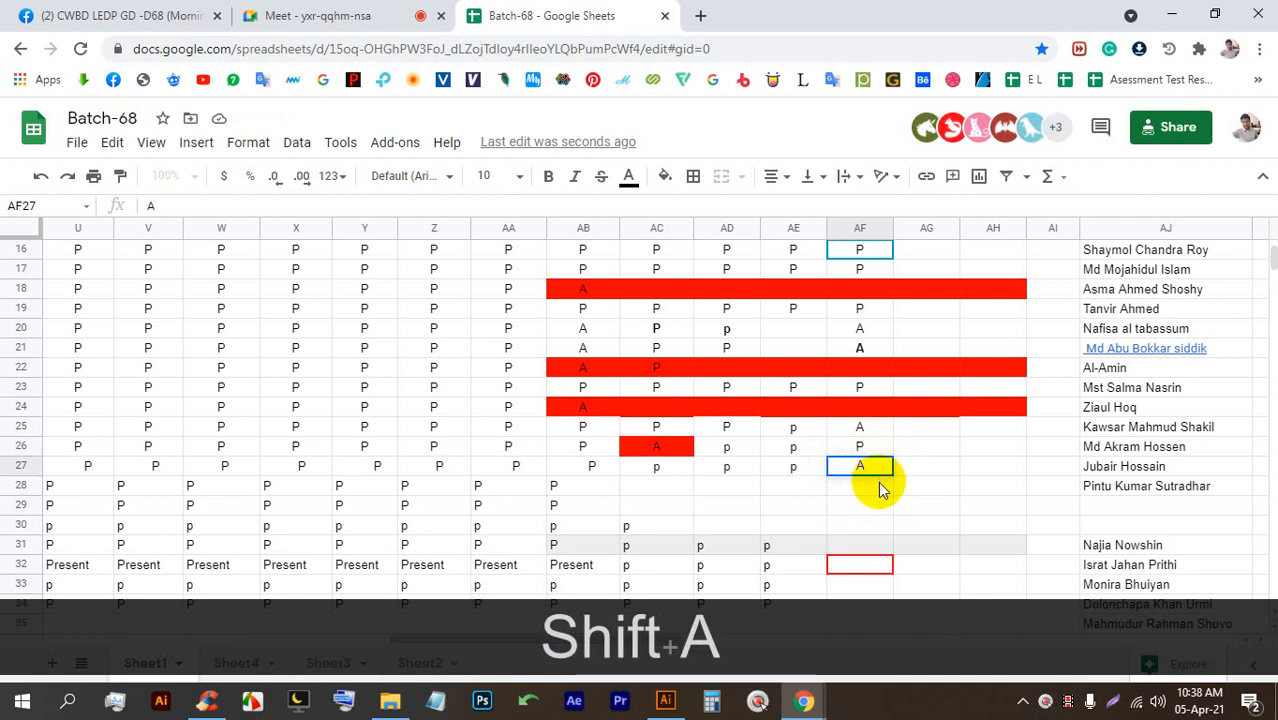
{"action": "left_click", "coordinate": [880, 488]}
{"action": "left_click", "coordinate": [872, 467]}
{"action": "type", "text": "P"}
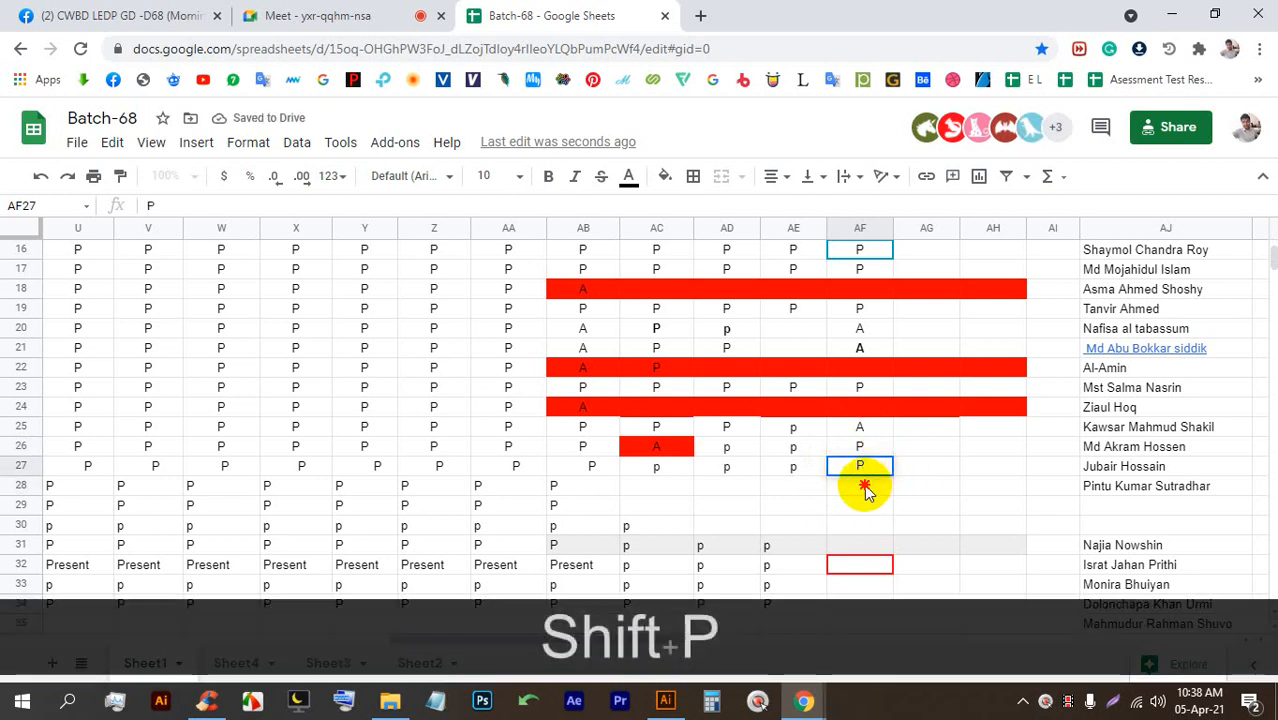
Step: Copy the entries of AC27:AF27 down into row 28 and center AB28:AB31 horizontally
{"action": "left_click", "coordinate": [865, 489]}
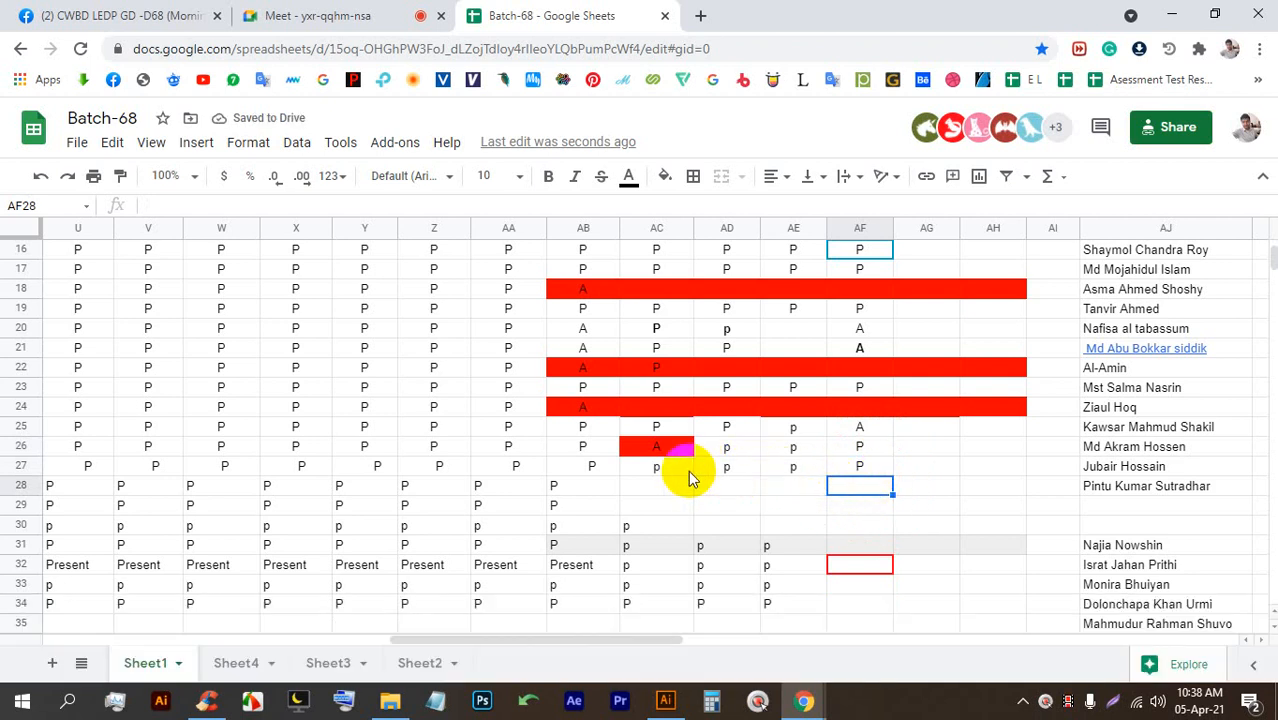
{"action": "left_click_drag", "start_coordinate": [690, 470], "coordinate": [894, 486]}
{"action": "left_click", "coordinate": [579, 496]}
{"action": "left_click_drag", "start_coordinate": [578, 503], "coordinate": [585, 542]}
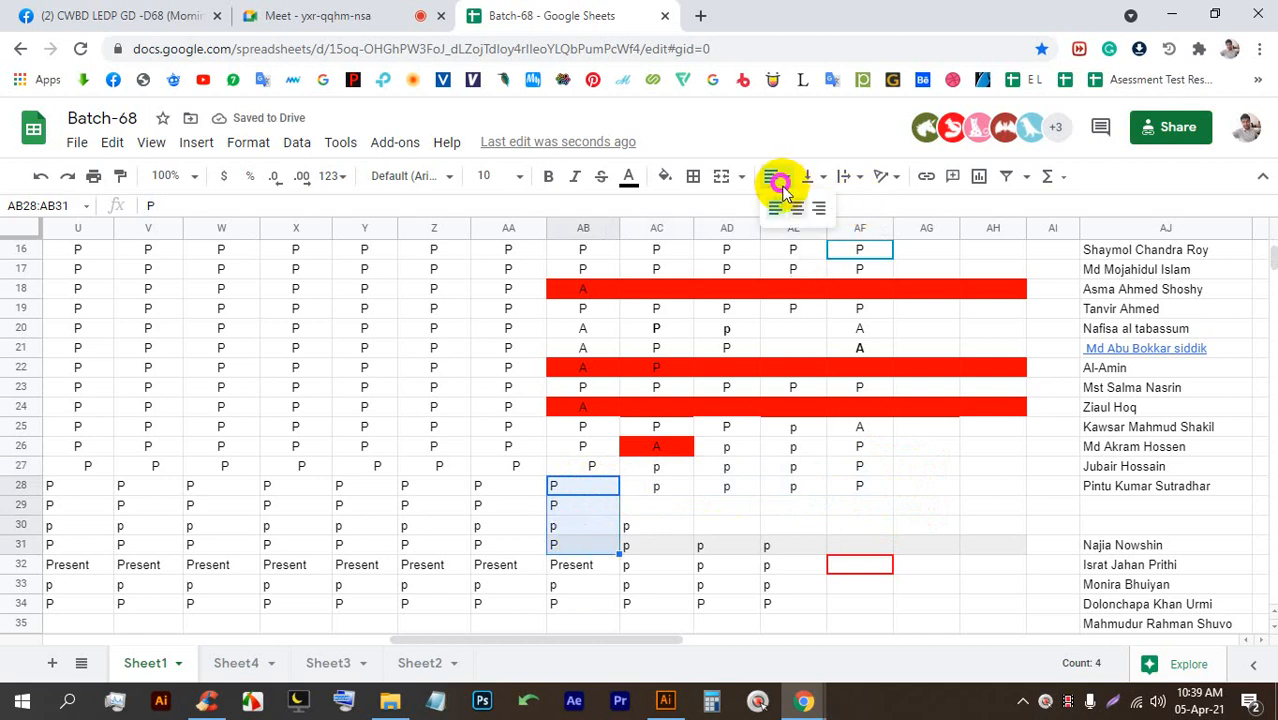
{"action": "left_click", "coordinate": [797, 208]}
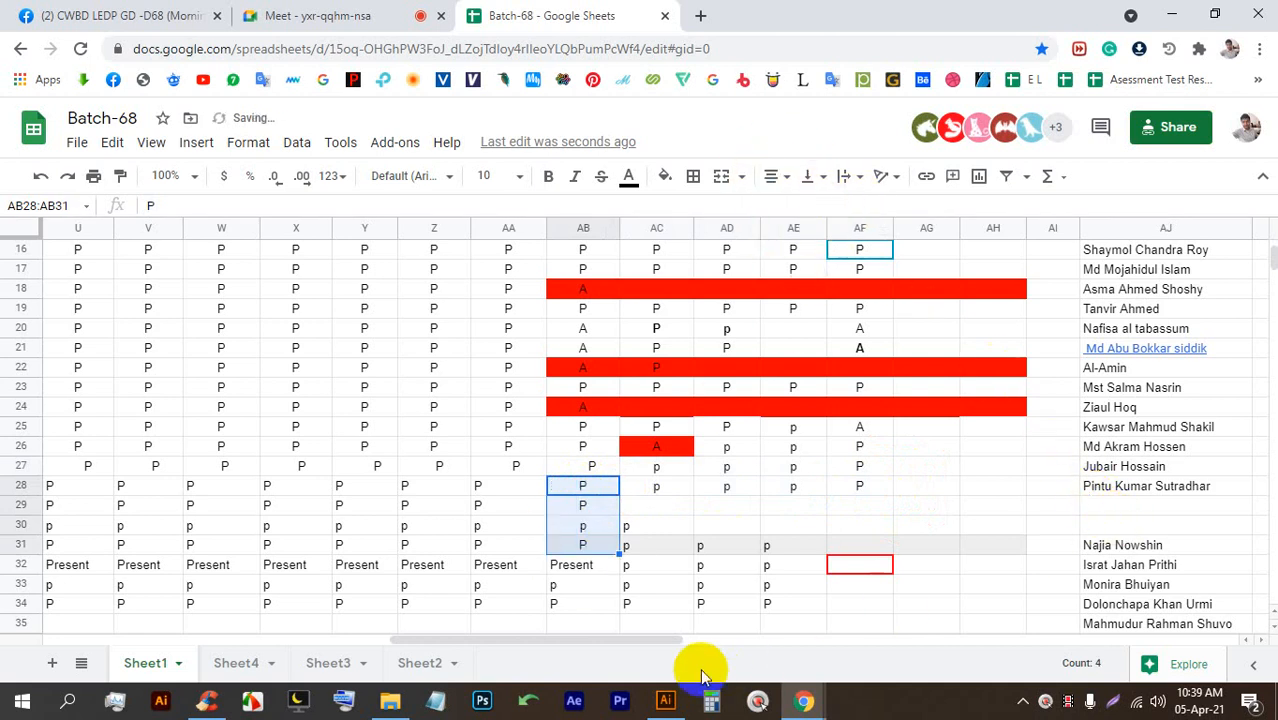
Step: Copy the two student names from B29:B30 into the empty name cells AJ29:AJ30
{"action": "left_click_drag", "start_coordinate": [656, 639], "coordinate": [114, 648]}
{"action": "left_click", "coordinate": [160, 508]}
{"action": "left_click_drag", "start_coordinate": [164, 527], "coordinate": [168, 522]}
{"action": "key", "text": "ctrl+c"}
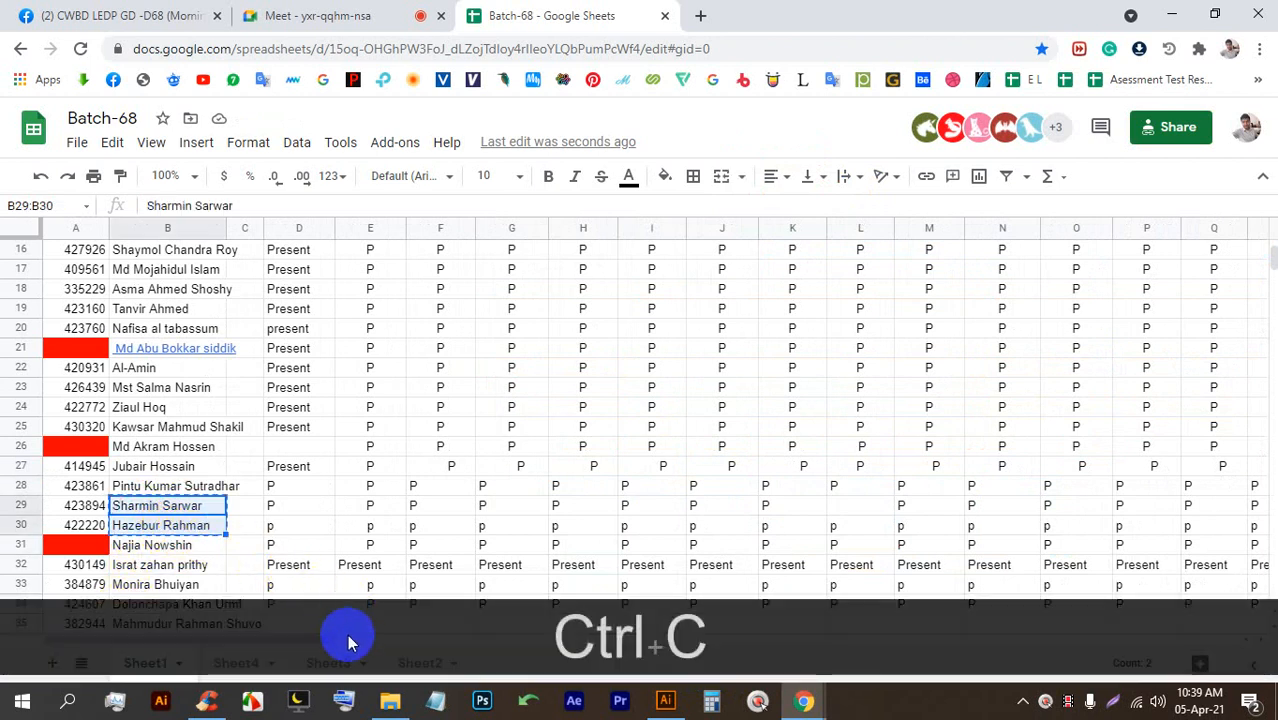
{"action": "left_click_drag", "start_coordinate": [285, 641], "coordinate": [667, 641]}
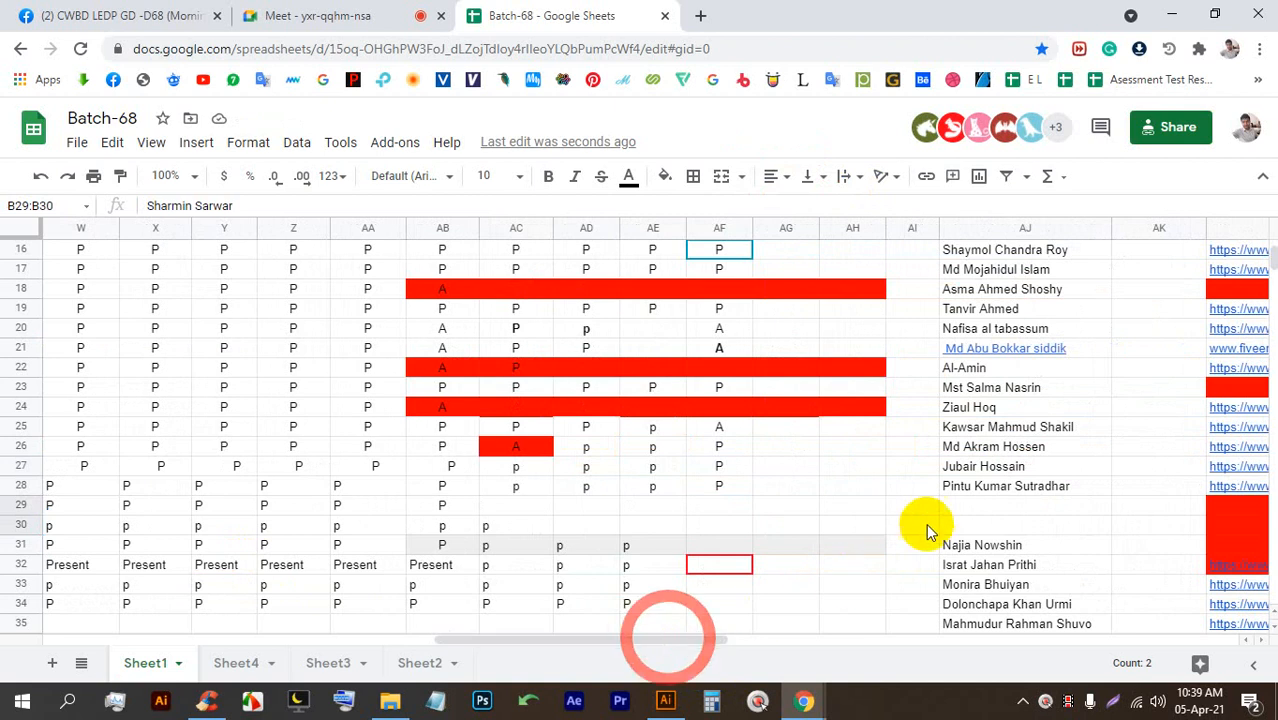
{"action": "left_click_drag", "start_coordinate": [985, 507], "coordinate": [987, 525]}
{"action": "key", "text": "ctrl+v"}
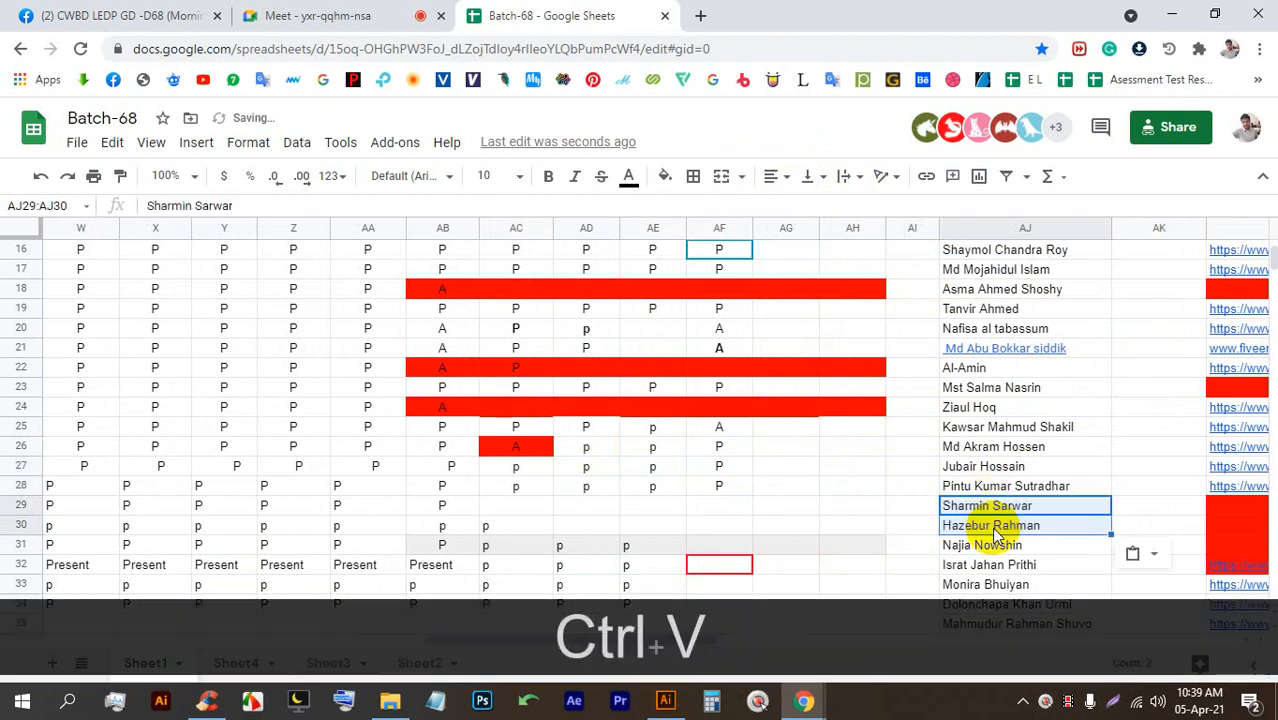
Step: Enter A in AF29, then overwrite it by filling AE28:AF28 down into row 29
{"action": "left_click", "coordinate": [734, 507]}
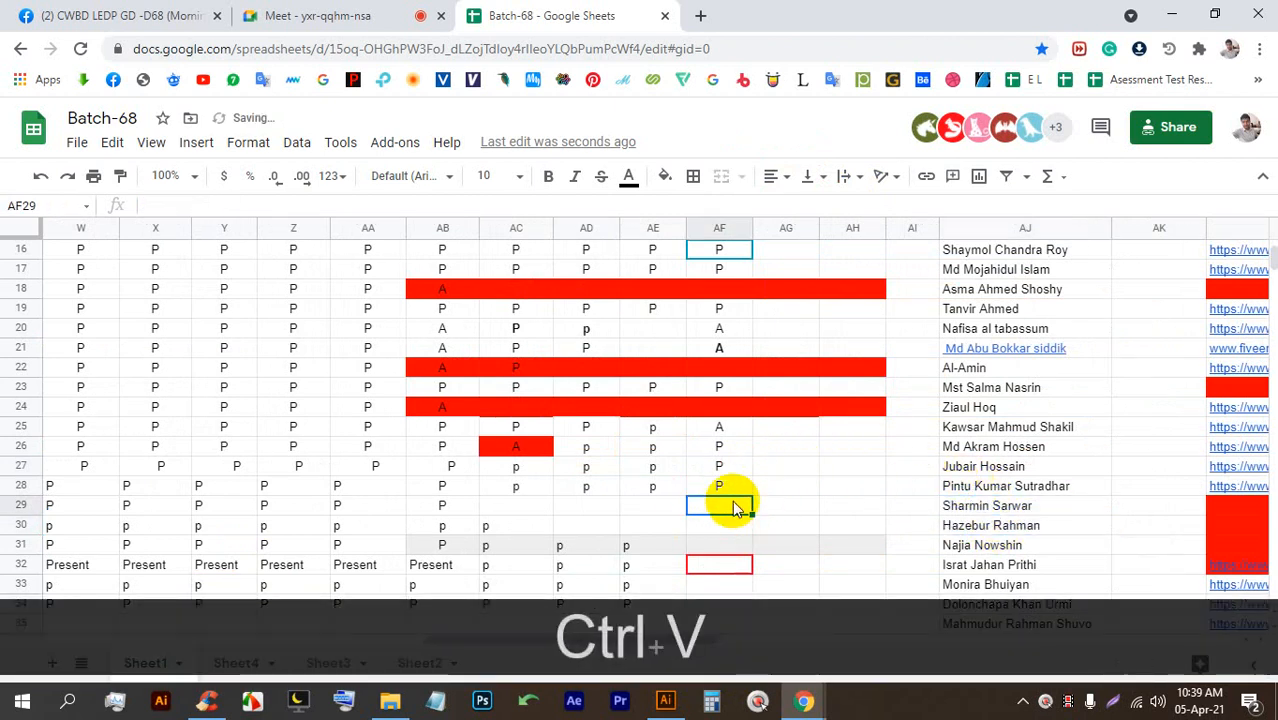
{"action": "scroll", "coordinate": [734, 507], "scroll_direction": "down", "scroll_amount": 1}
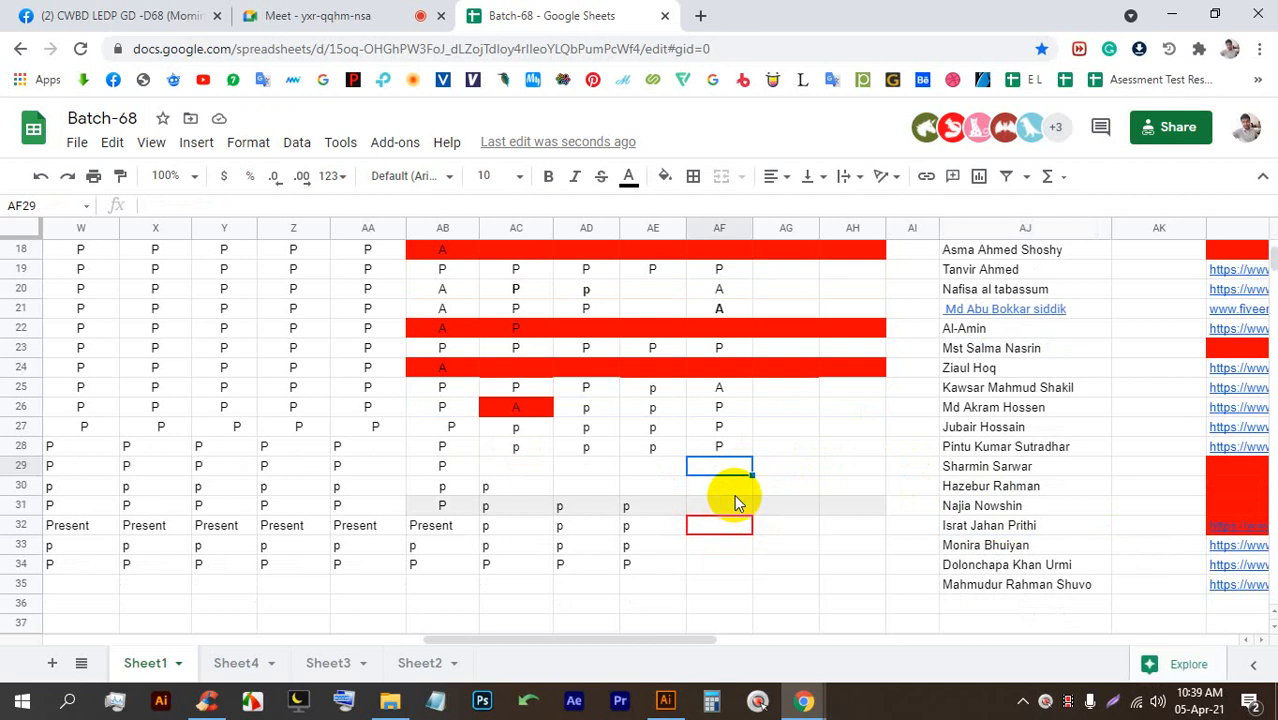
{"action": "type", "text": "A"}
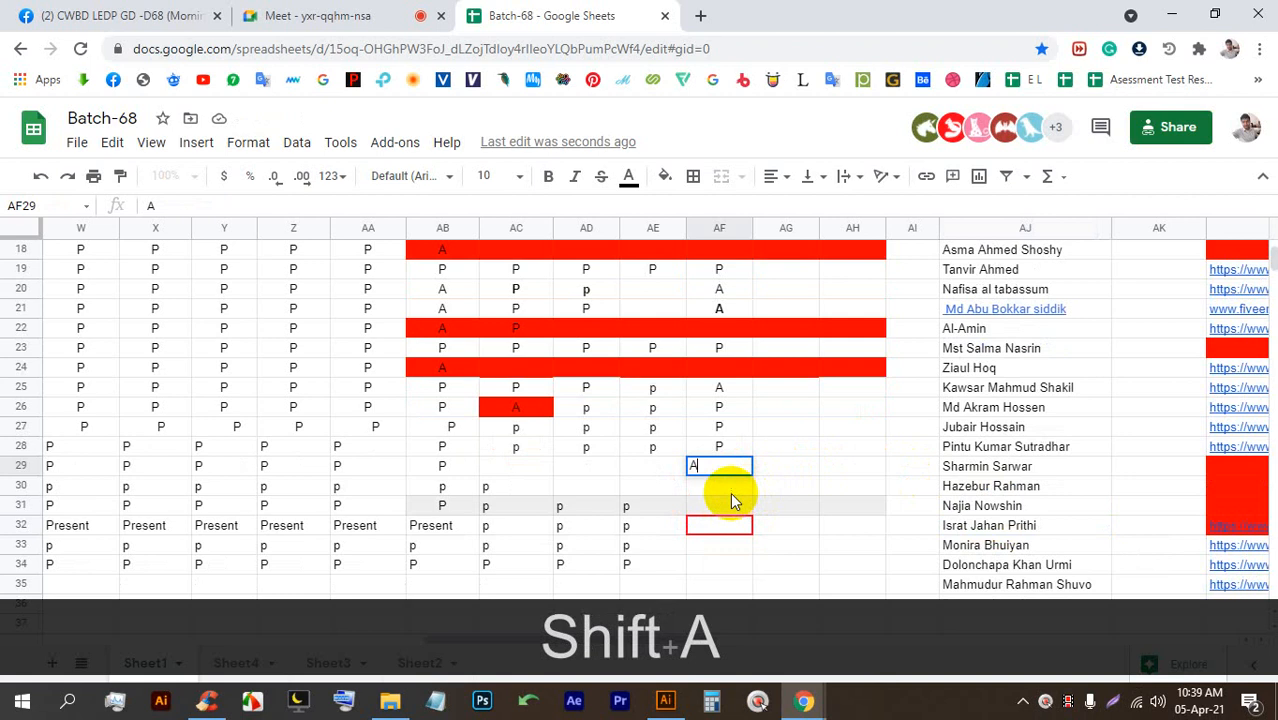
{"action": "key", "text": "Return"}
{"action": "left_click_drag", "start_coordinate": [656, 450], "coordinate": [751, 468]}
{"action": "left_click", "coordinate": [739, 487]}
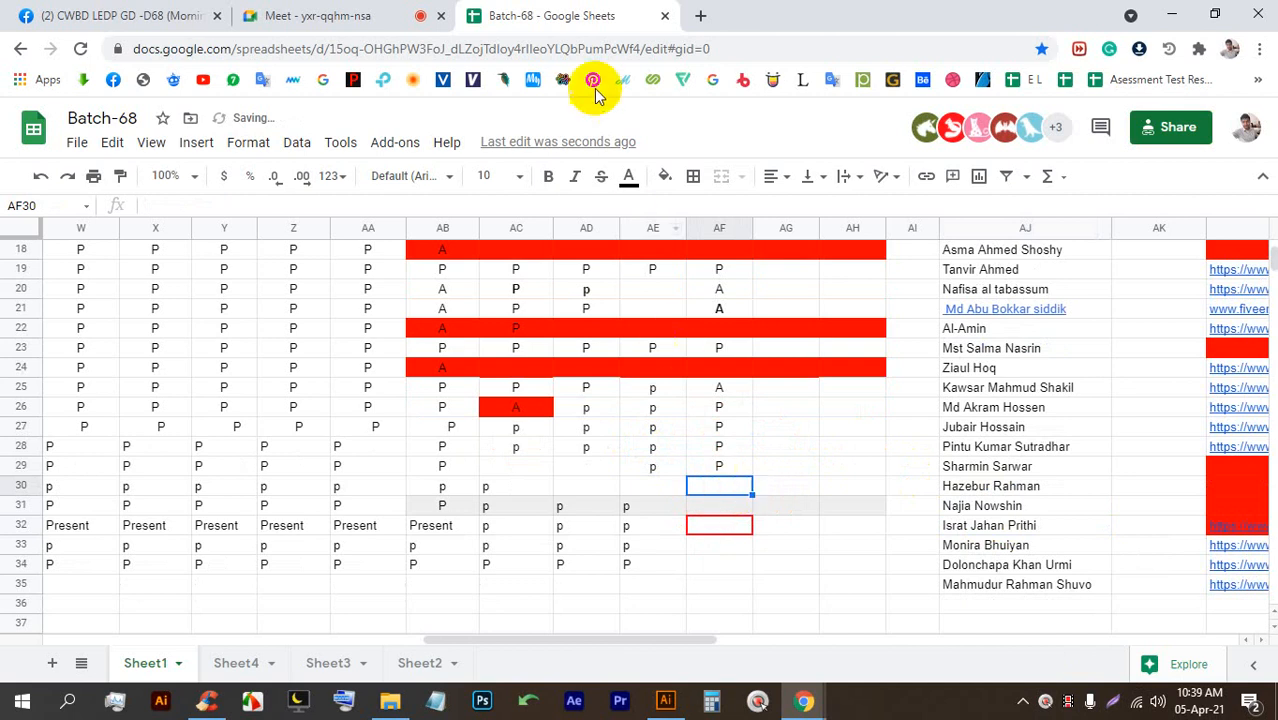
Step: Switch to the Google Meet call, admit the waiting participant, and return to the Batch-68 sheet
{"action": "left_click", "coordinate": [414, 12]}
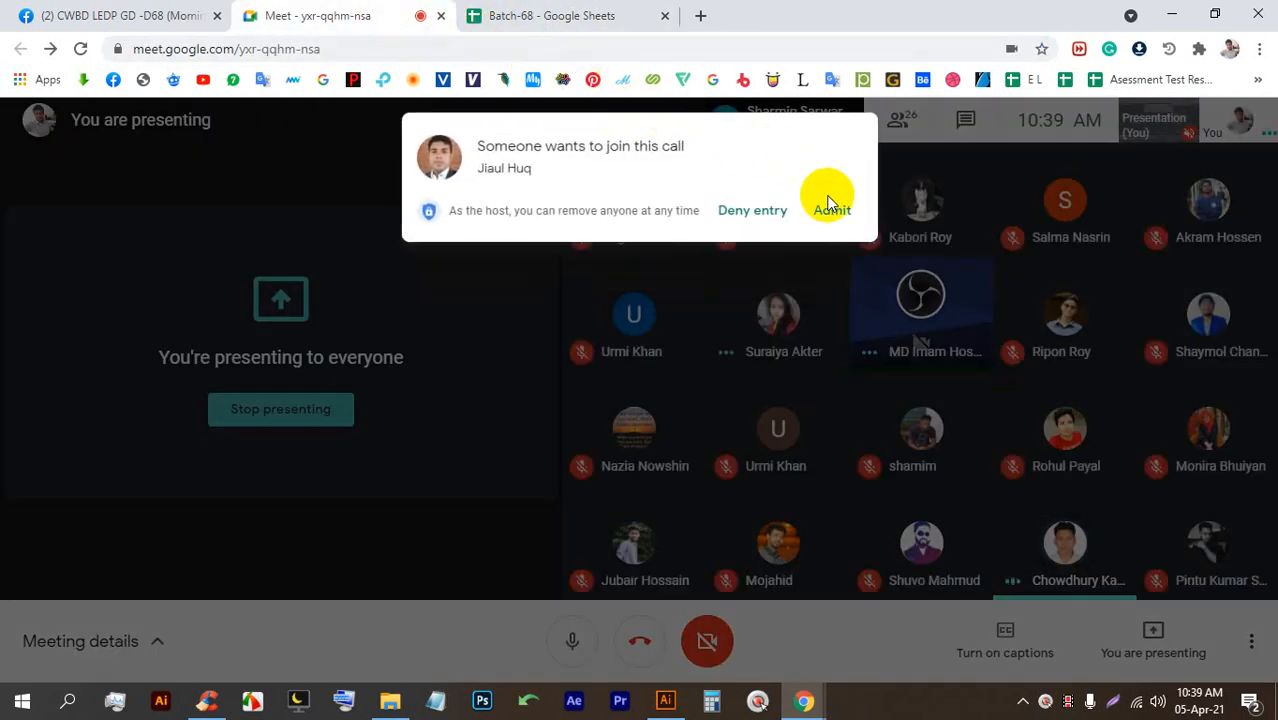
{"action": "left_click", "coordinate": [829, 205]}
{"action": "left_click", "coordinate": [576, 14]}
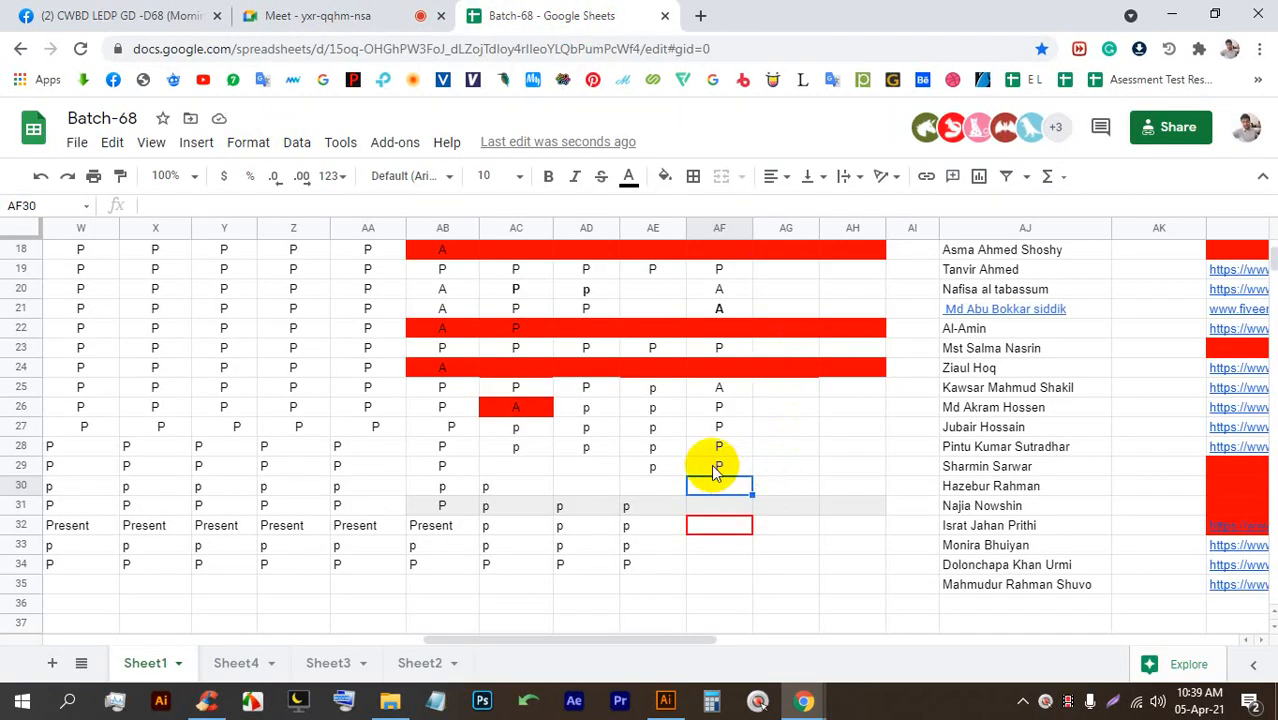
Step: Mark rows 31 and 32 as present by entering P in AF31 and AF32
{"action": "left_click", "coordinate": [724, 484]}
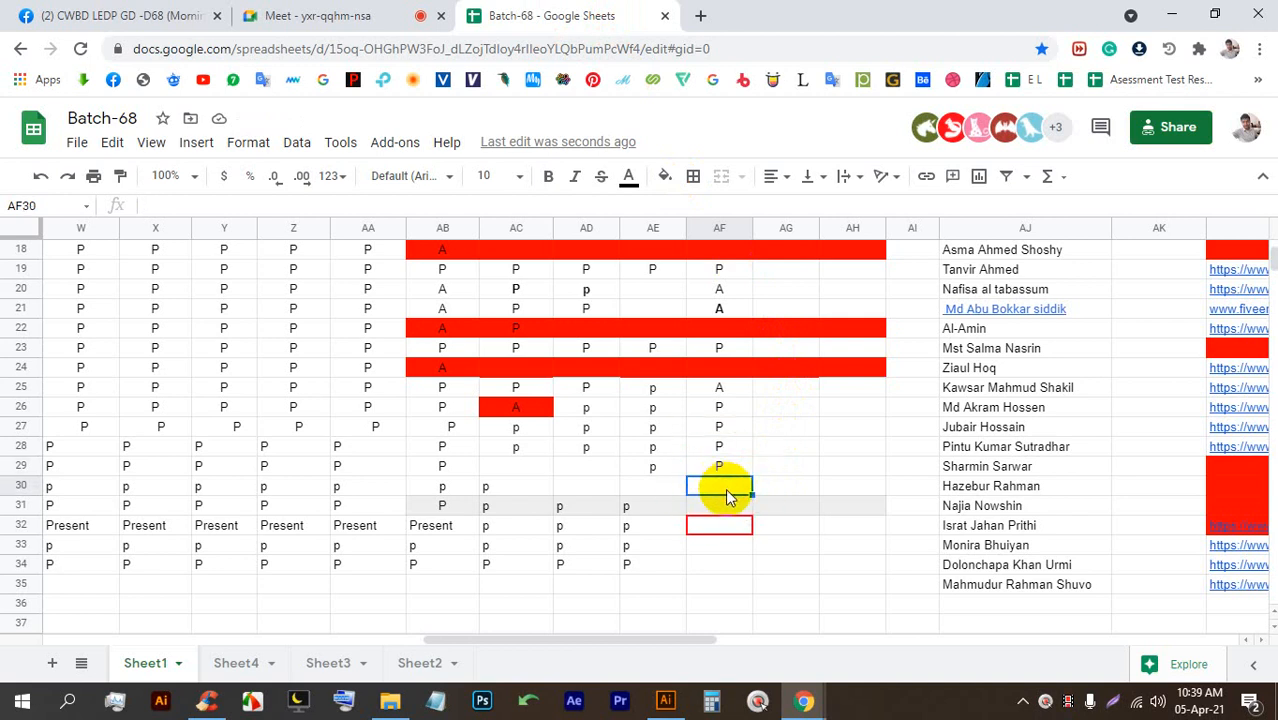
{"action": "left_click", "coordinate": [728, 506]}
{"action": "type", "text": "P"}
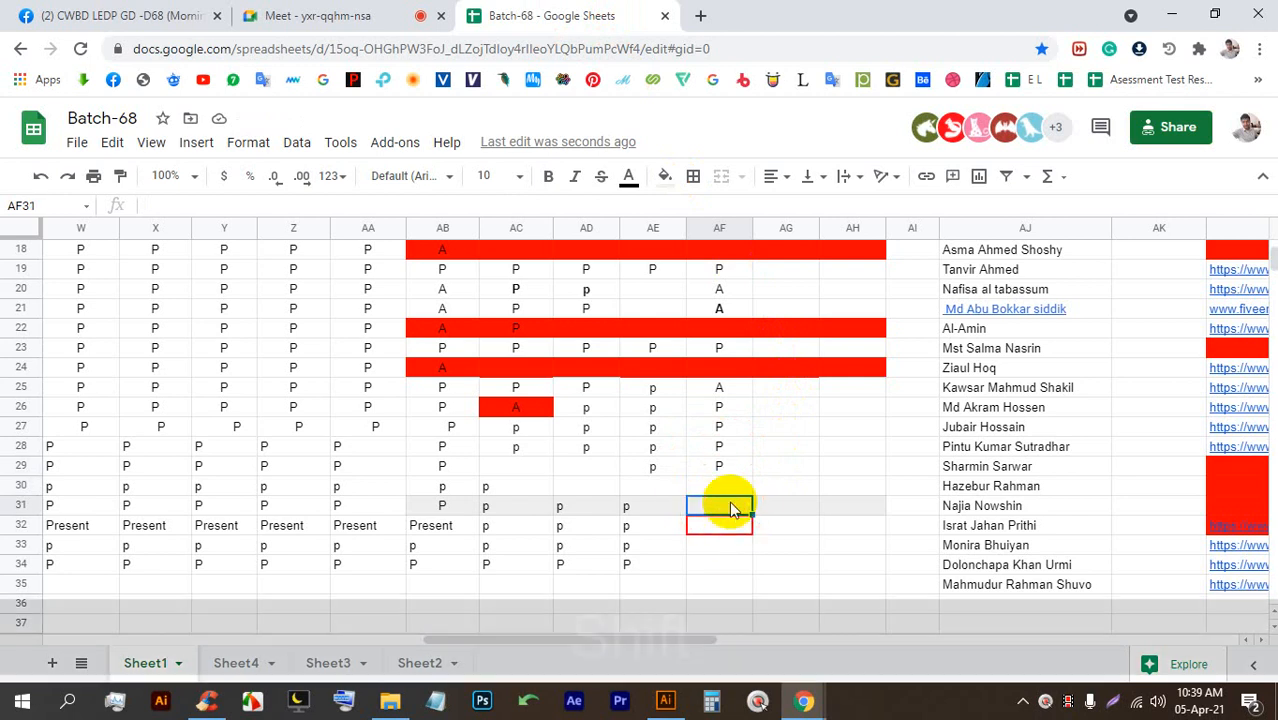
{"action": "left_click", "coordinate": [724, 531]}
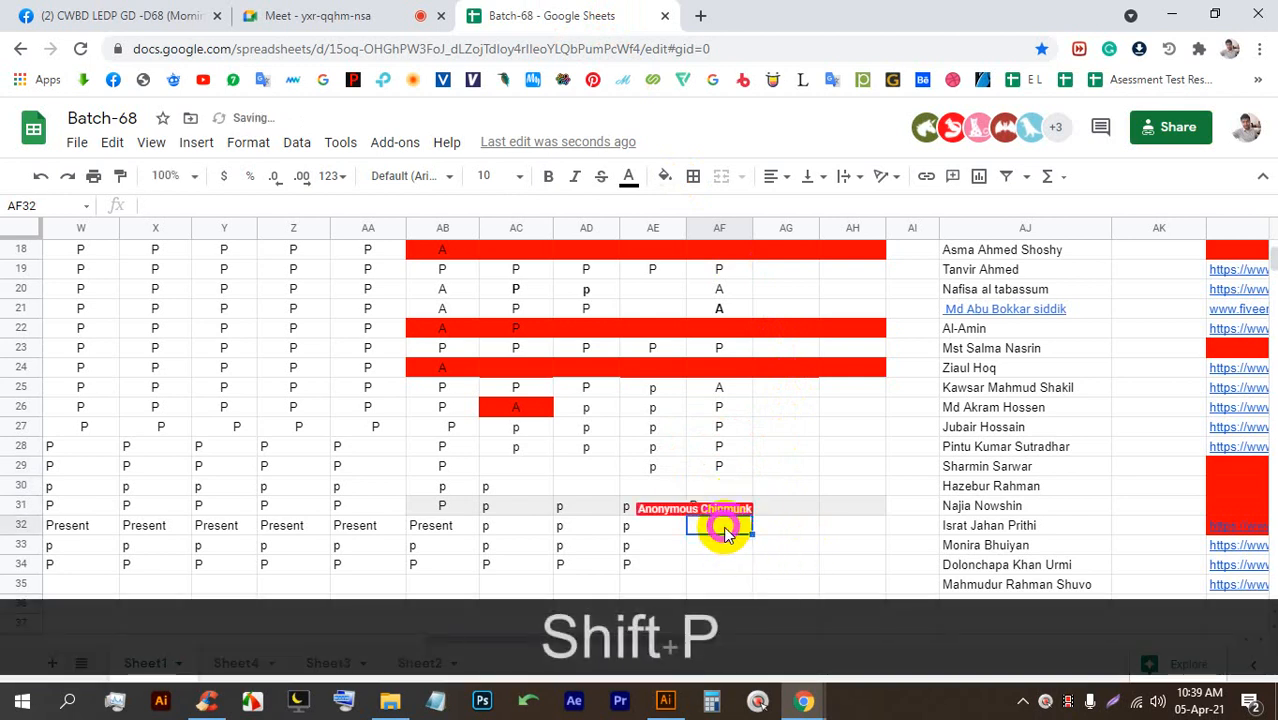
{"action": "type", "text": "A"}
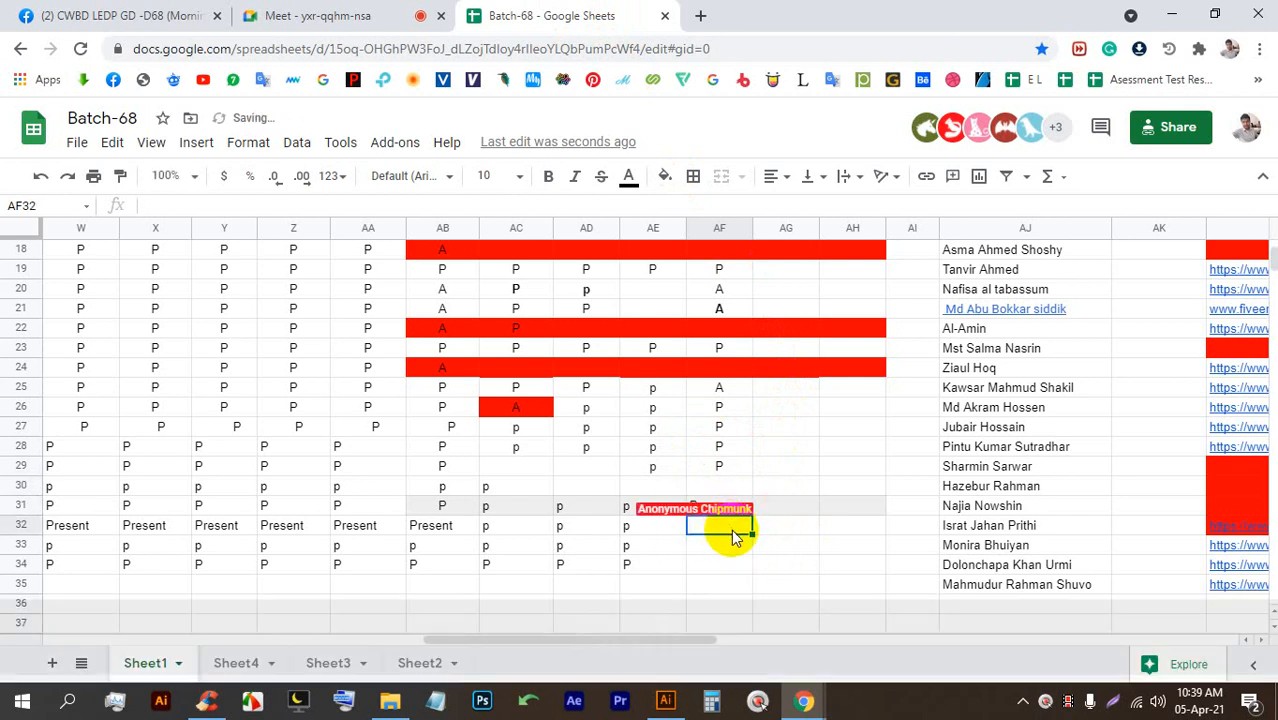
{"action": "key", "text": "BackSpace"}
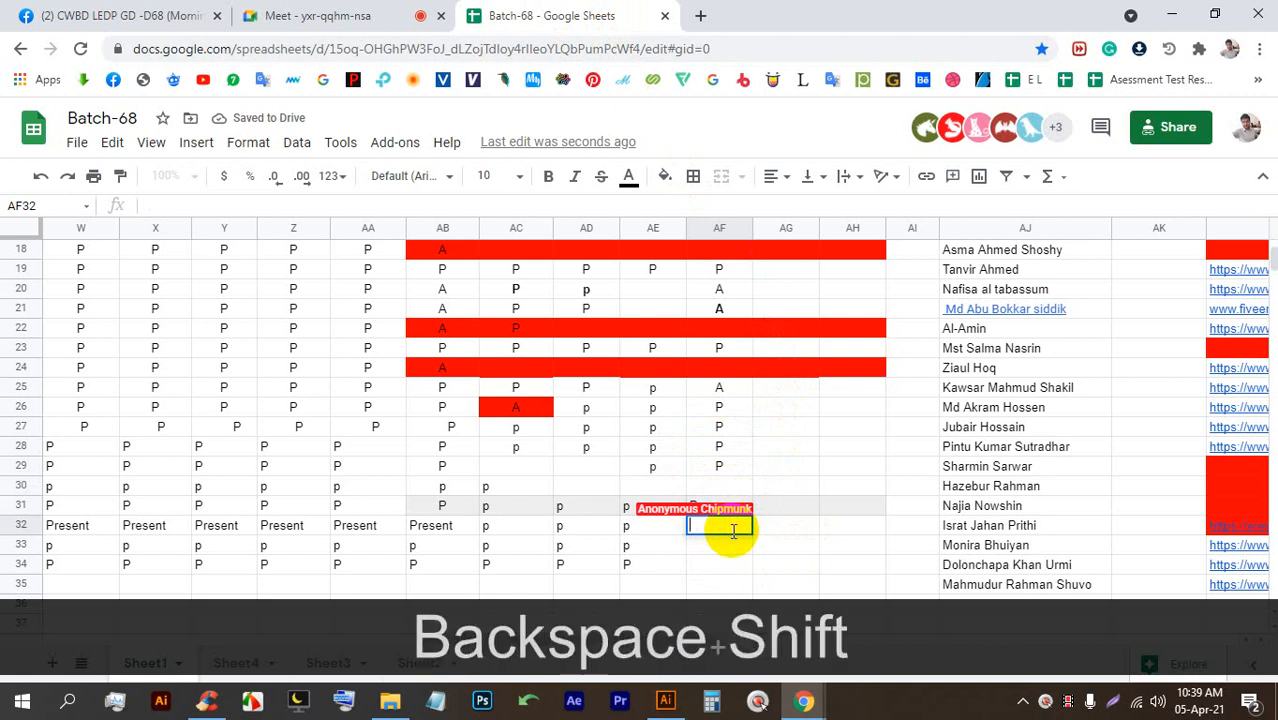
{"action": "type", "text": "P"}
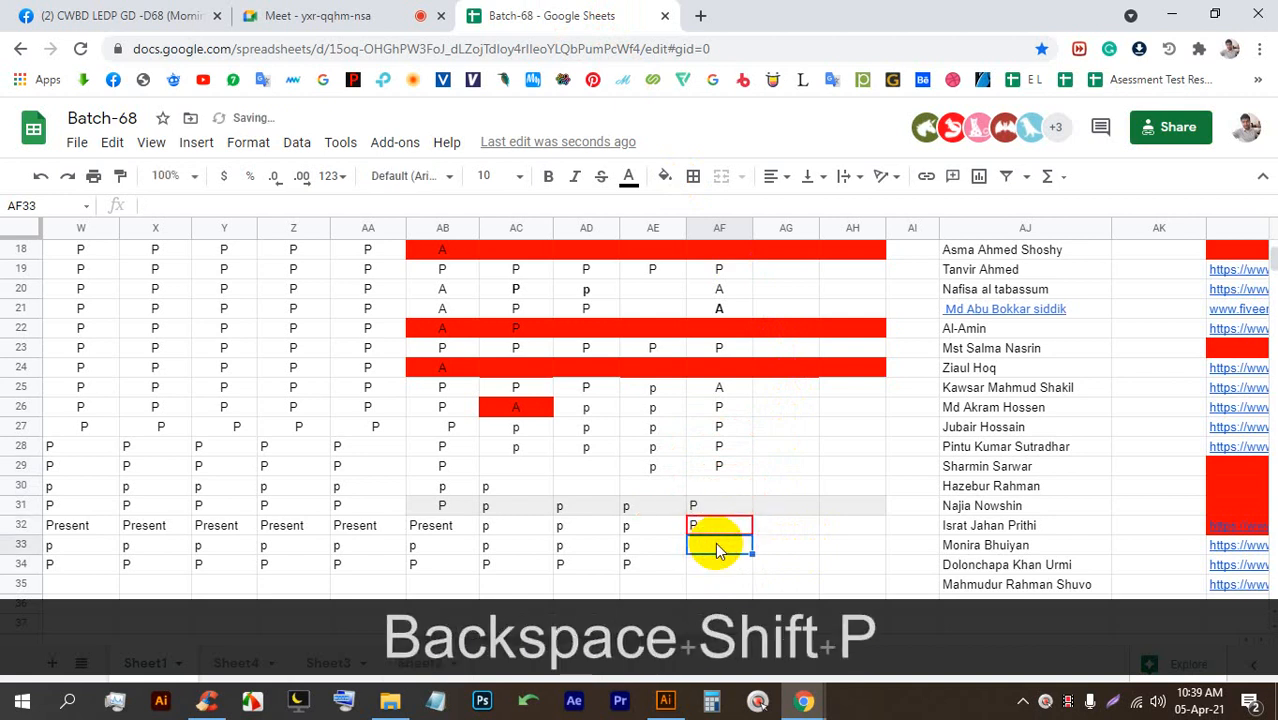
Step: Fill the P from AF32 down into AF33 and enter P in AF34
{"action": "left_click_drag", "start_coordinate": [731, 508], "coordinate": [736, 522]}
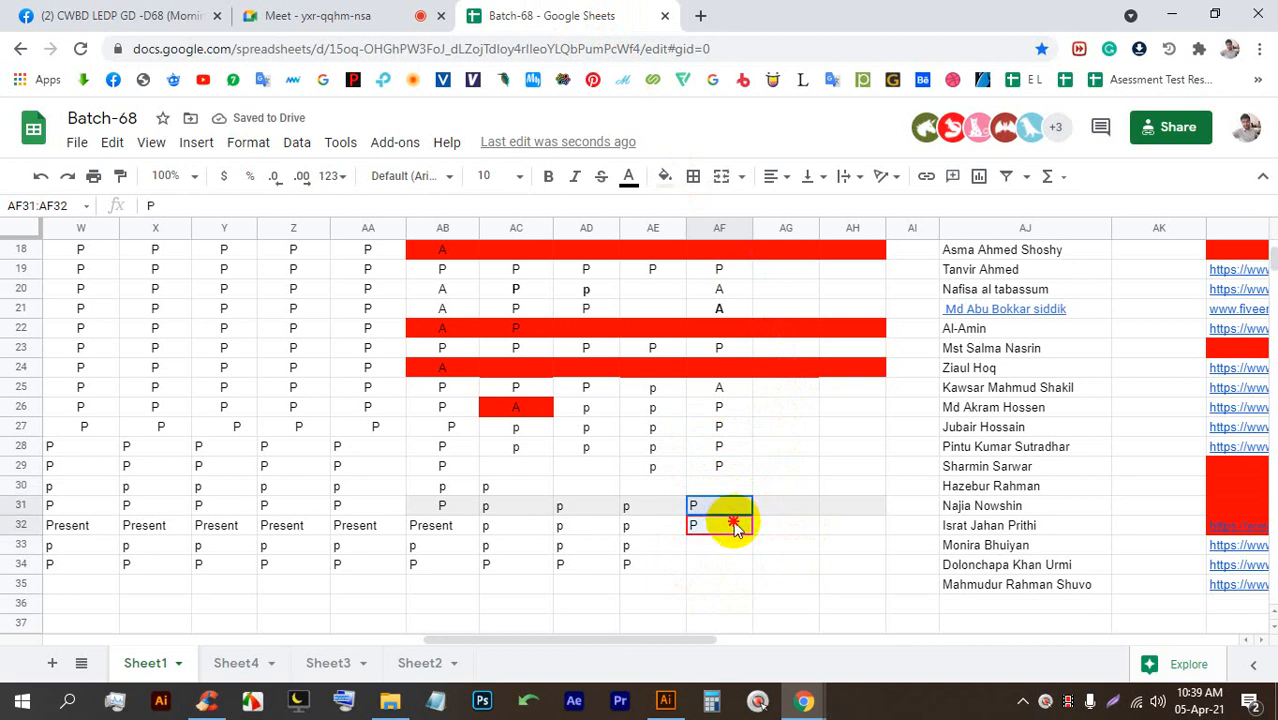
{"action": "left_click", "coordinate": [741, 548]}
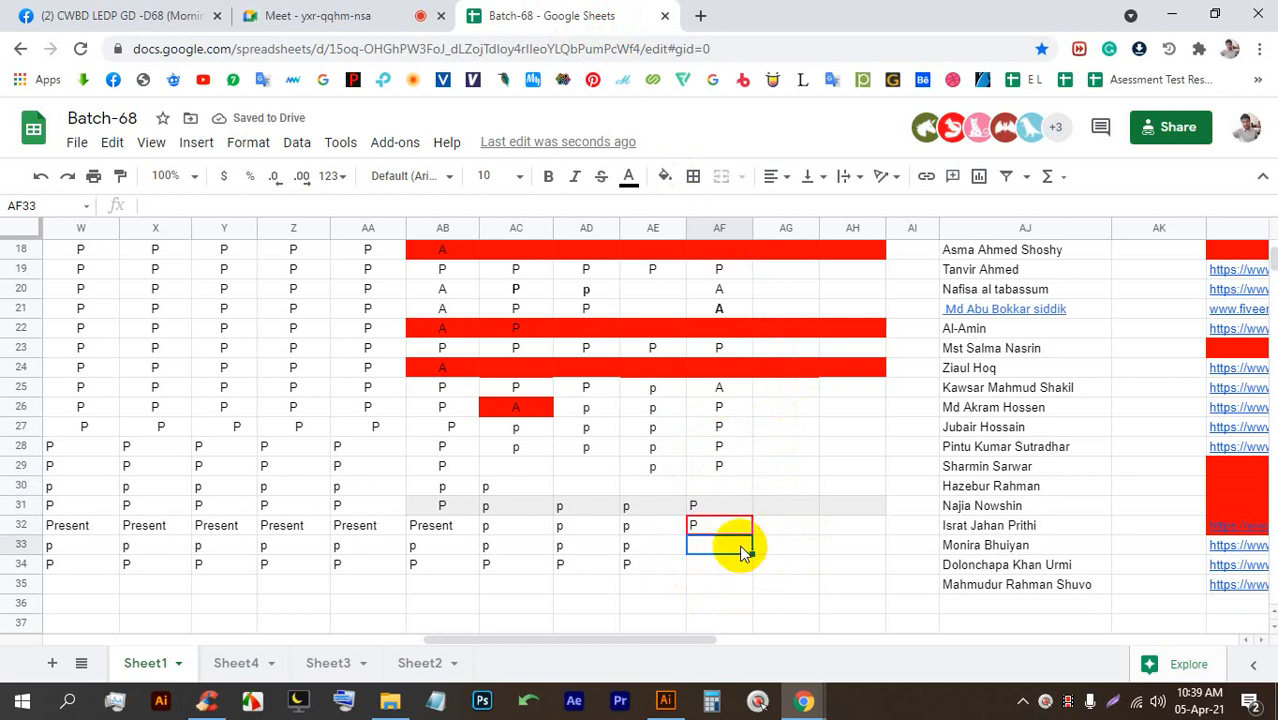
{"action": "left_click", "coordinate": [745, 530]}
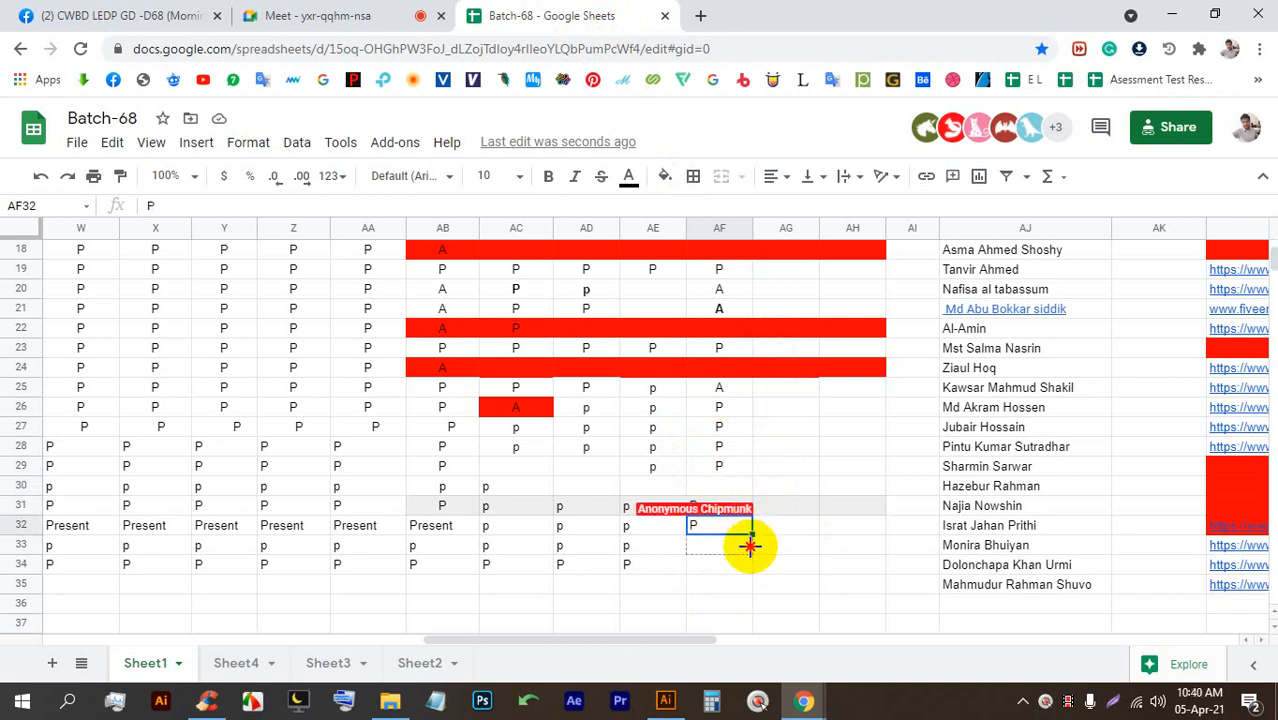
{"action": "left_click_drag", "start_coordinate": [751, 545], "coordinate": [750, 549]}
{"action": "left_click", "coordinate": [727, 564]}
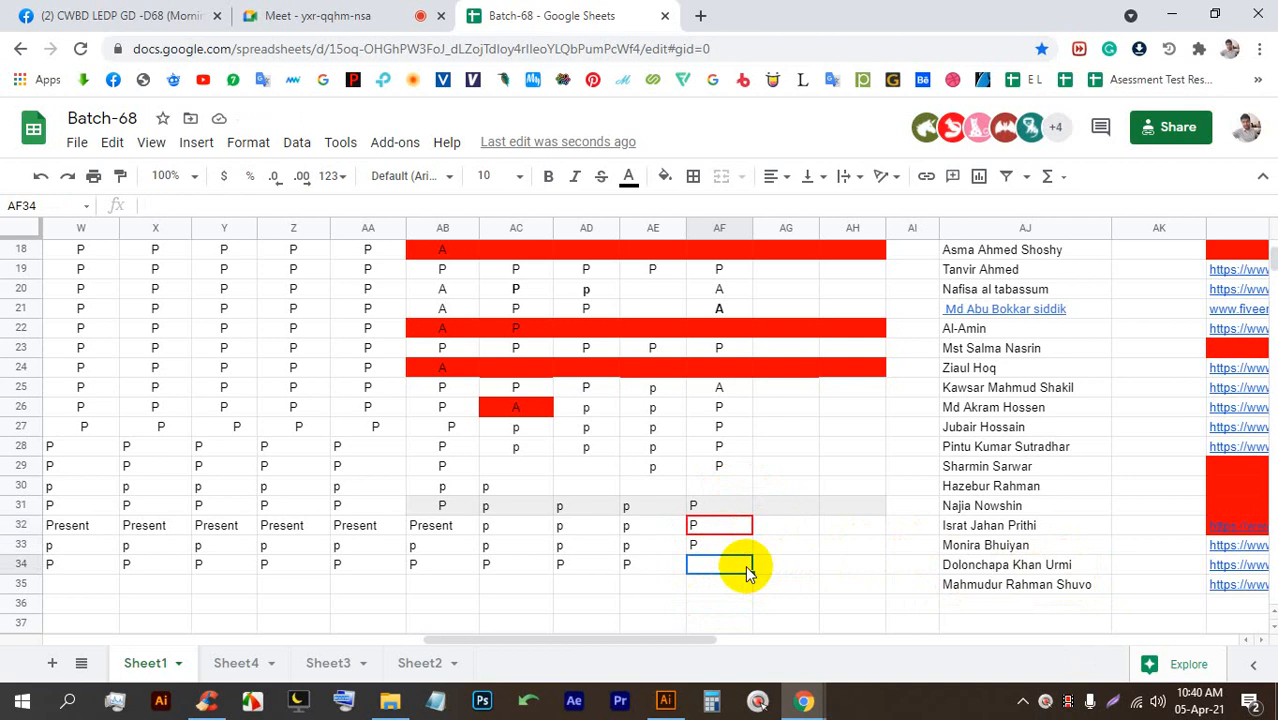
{"action": "type", "text": "P"}
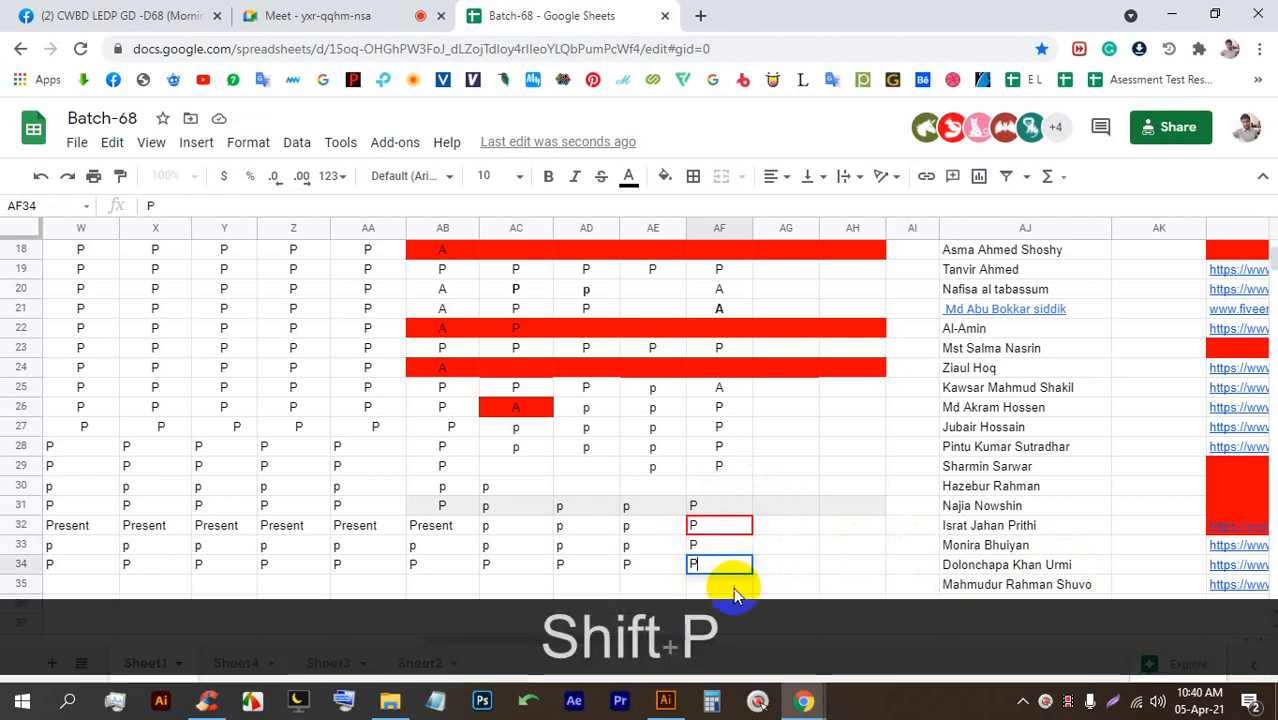
{"action": "key", "text": "Return"}
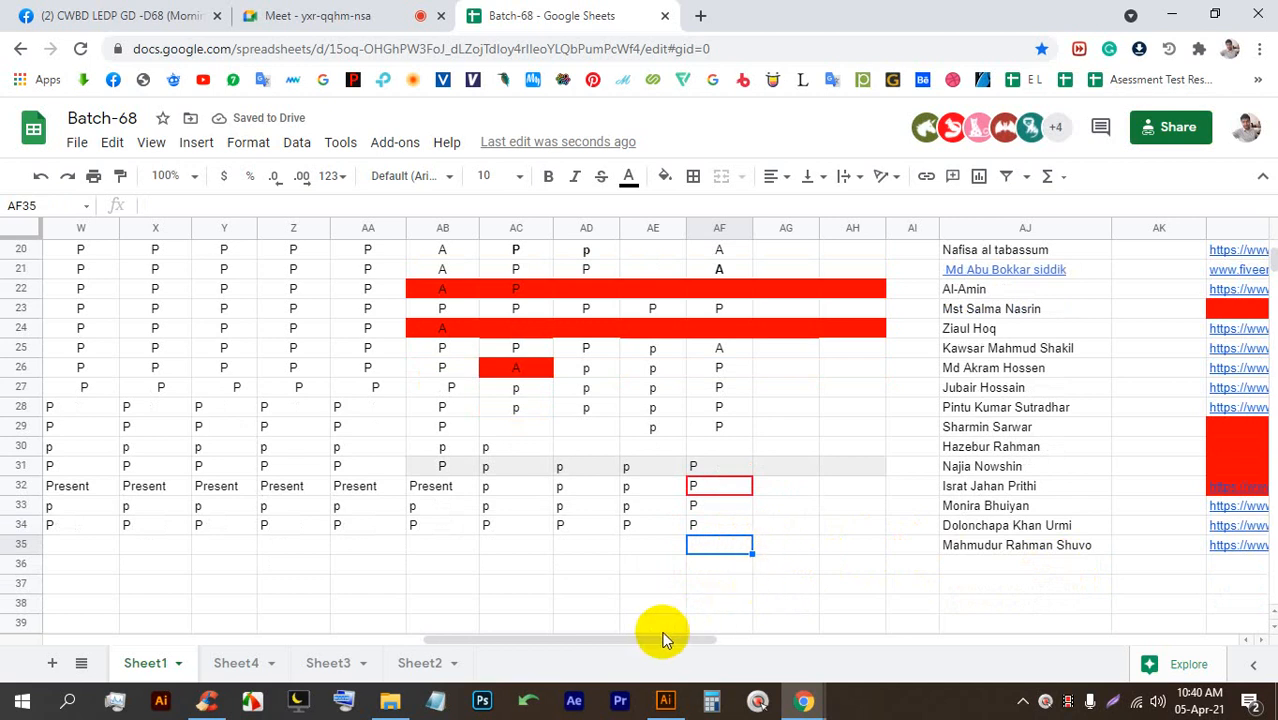
Step: Fill the P entries of AC34:AF34 down into row 35 and save the sheet
{"action": "mouse_move", "coordinate": [665, 638]}
{"action": "left_mouse_down"}
{"action": "mouse_move", "coordinate": [820, 638]}
{"action": "mouse_move", "coordinate": [670, 634]}
{"action": "left_mouse_up"}
{"action": "left_click_drag", "start_coordinate": [494, 534], "coordinate": [747, 543]}
{"action": "key", "text": "ctrl+s"}
{"action": "key", "text": "ctrl+s"}
{"action": "key", "text": "ctrl+s"}
{"action": "key", "text": "ctrl+s"}
{"action": "key", "text": "ctrl+s"}
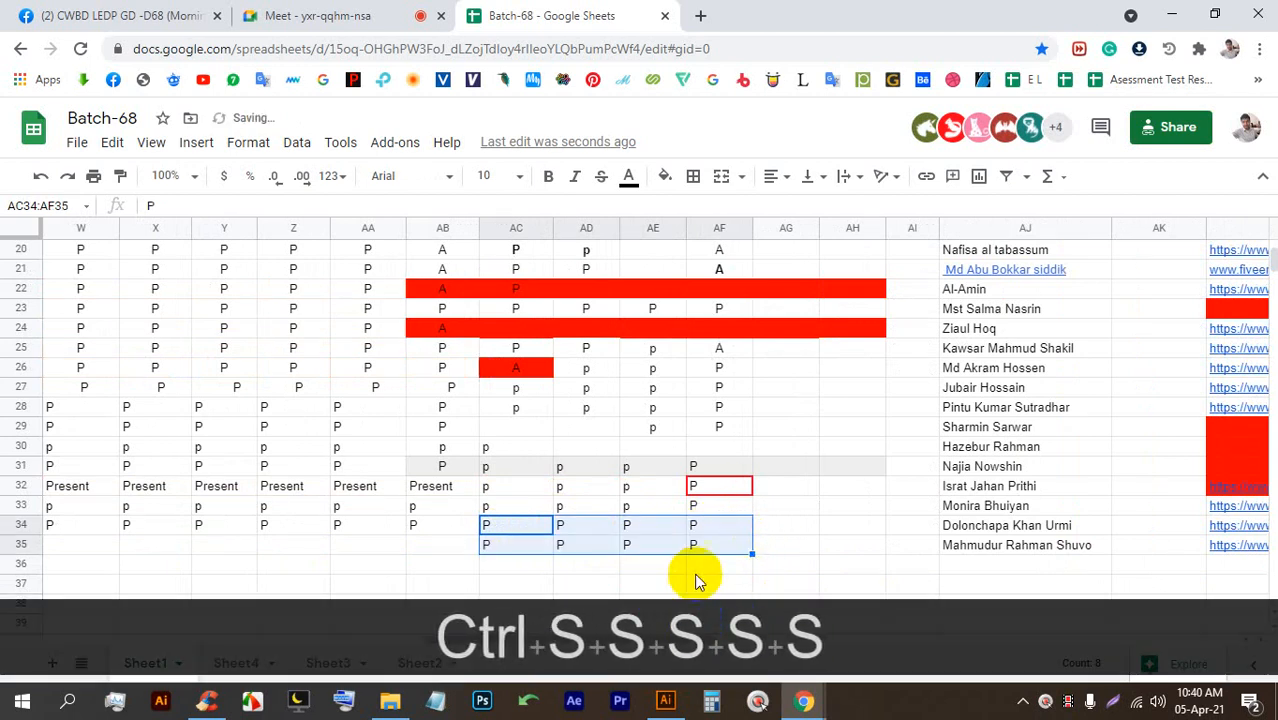
Step: Center the 05-04-2021 column, AF1:AF35, horizontally and save the sheet
{"action": "left_click", "coordinate": [715, 560]}
{"action": "left_click_drag", "start_coordinate": [727, 548], "coordinate": [716, 262]}
{"action": "left_click", "coordinate": [796, 208]}
{"action": "key", "text": "ctrl+s"}
{"action": "key", "text": "ctrl+s"}
{"action": "key", "text": "ctrl+s"}
{"action": "key", "text": "ctrl+s"}
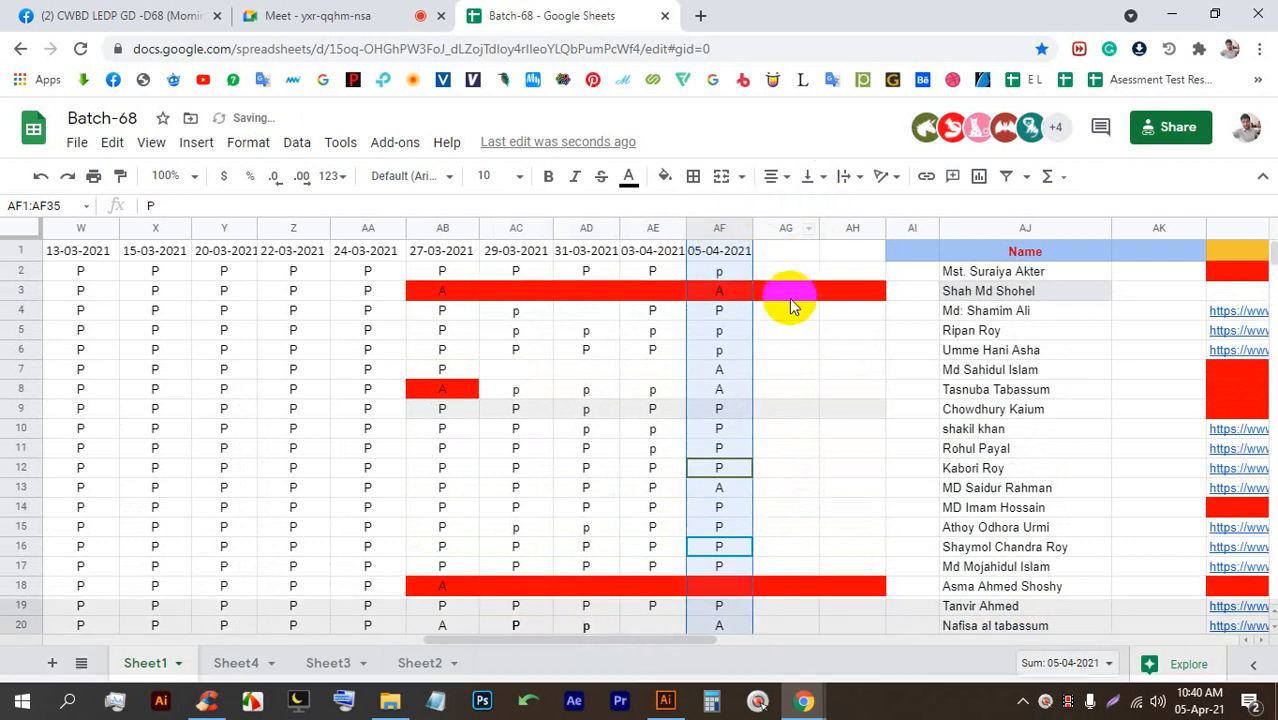
{"action": "key", "text": "ctrl+s"}
Step: Check the participants in the Google Meet call, then return to the Batch-68 sheet and save it
{"action": "left_click", "coordinate": [340, 15]}
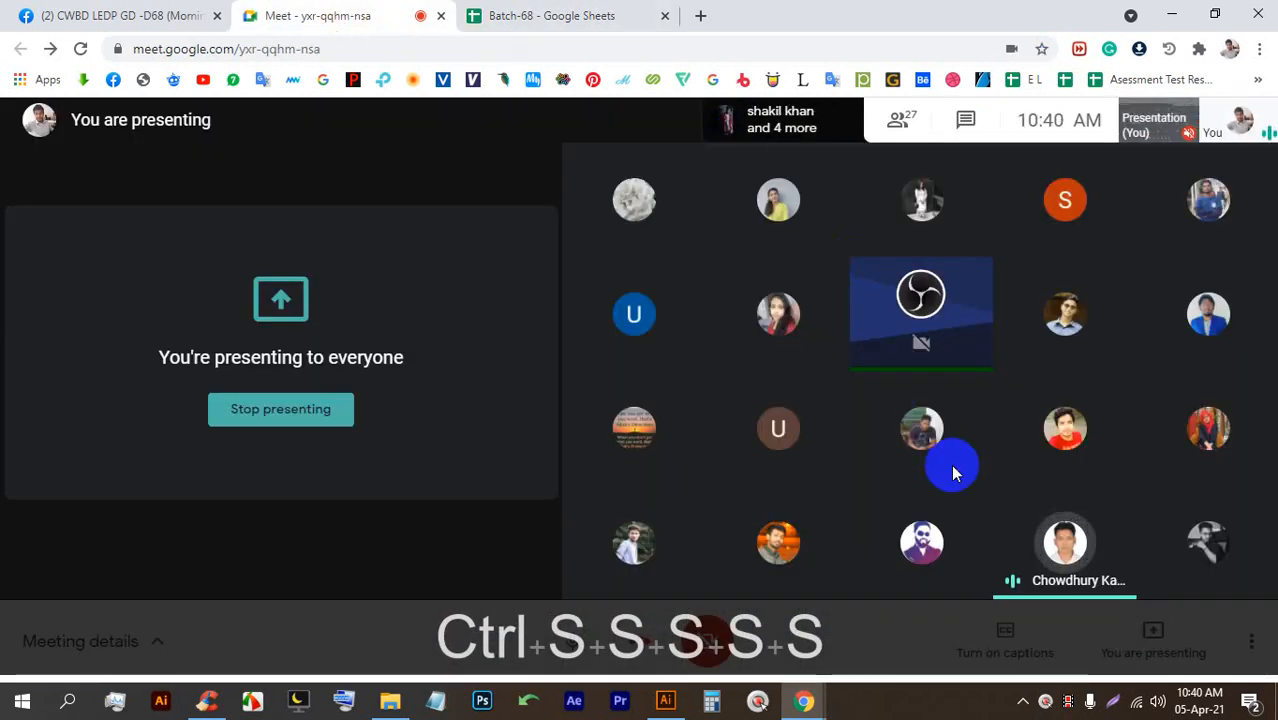
{"action": "left_click", "coordinate": [1063, 543]}
{"action": "left_click", "coordinate": [740, 431]}
{"action": "left_click", "coordinate": [575, 12]}
{"action": "key", "text": "ctrl+s"}
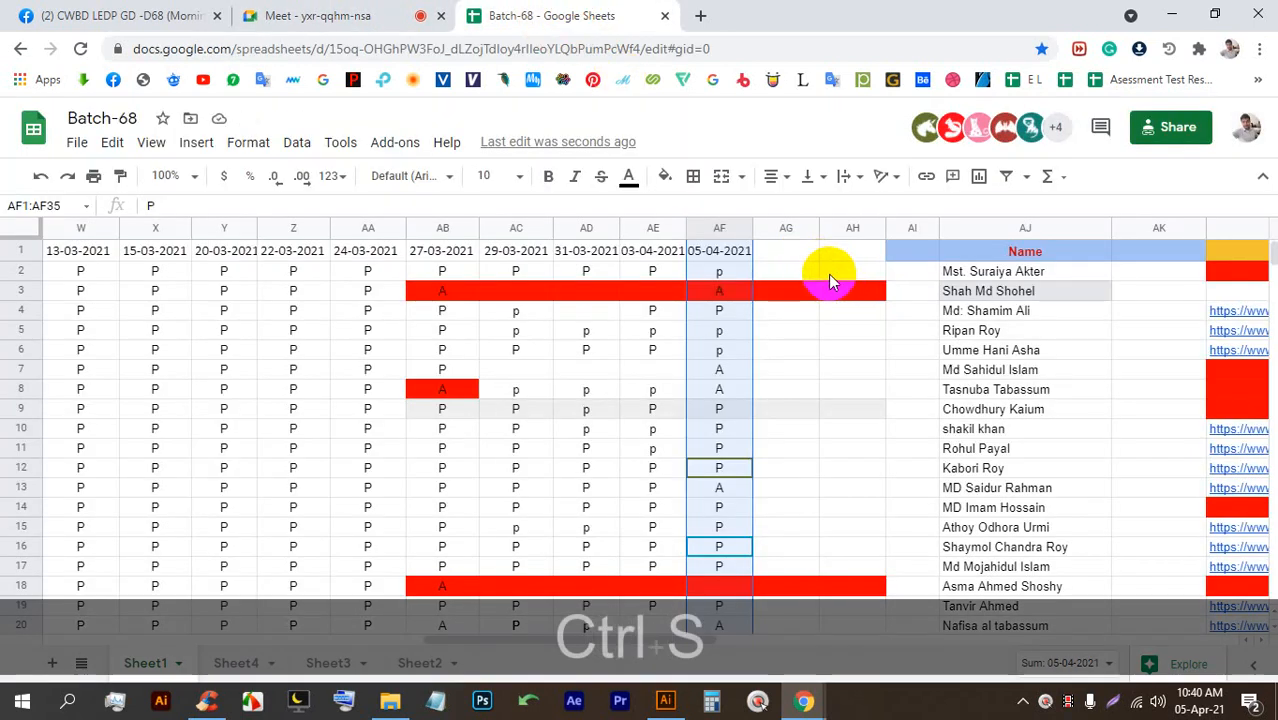
Step: Save the sheet, then examine the students' Fiverr links, income entries and recent attendance marks
{"action": "key", "text": "ctrl+s"}
{"action": "key", "text": "ctrl+s"}
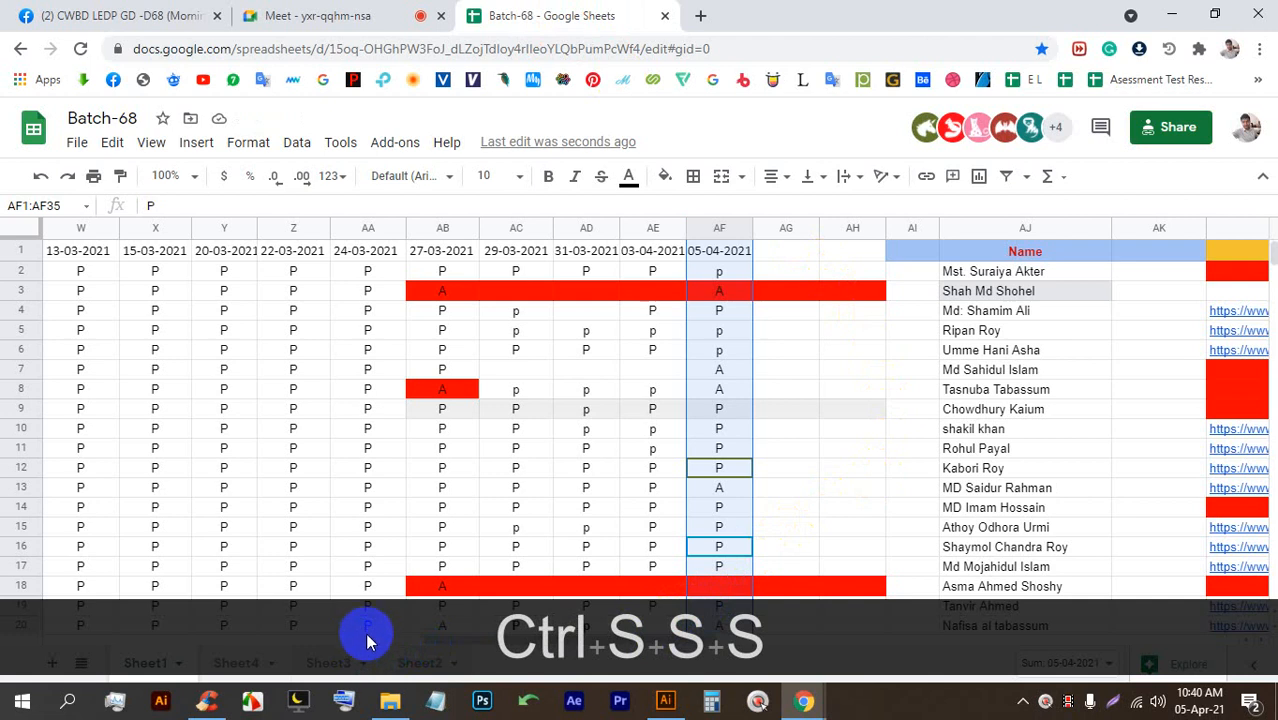
{"action": "left_click_drag", "start_coordinate": [428, 640], "coordinate": [636, 640]}
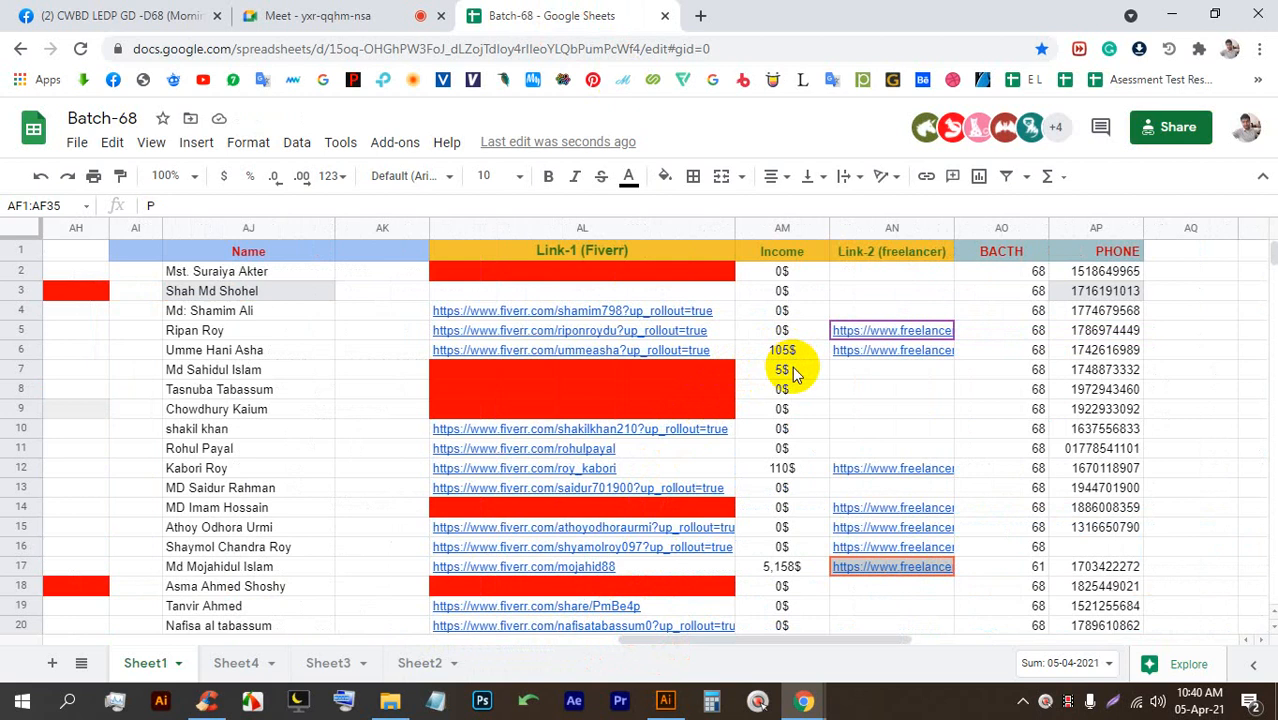
{"action": "left_click", "coordinate": [560, 385]}
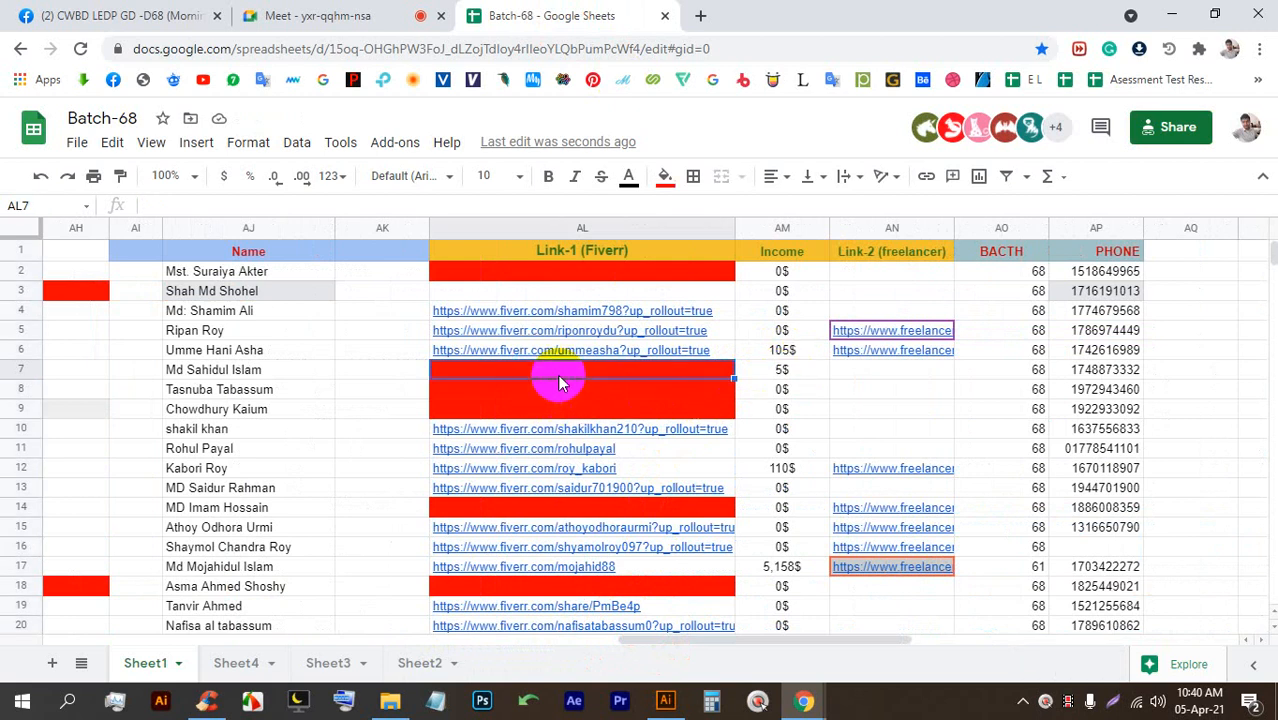
{"action": "left_click_drag", "start_coordinate": [633, 641], "coordinate": [650, 608]}
{"action": "left_click", "coordinate": [572, 395]}
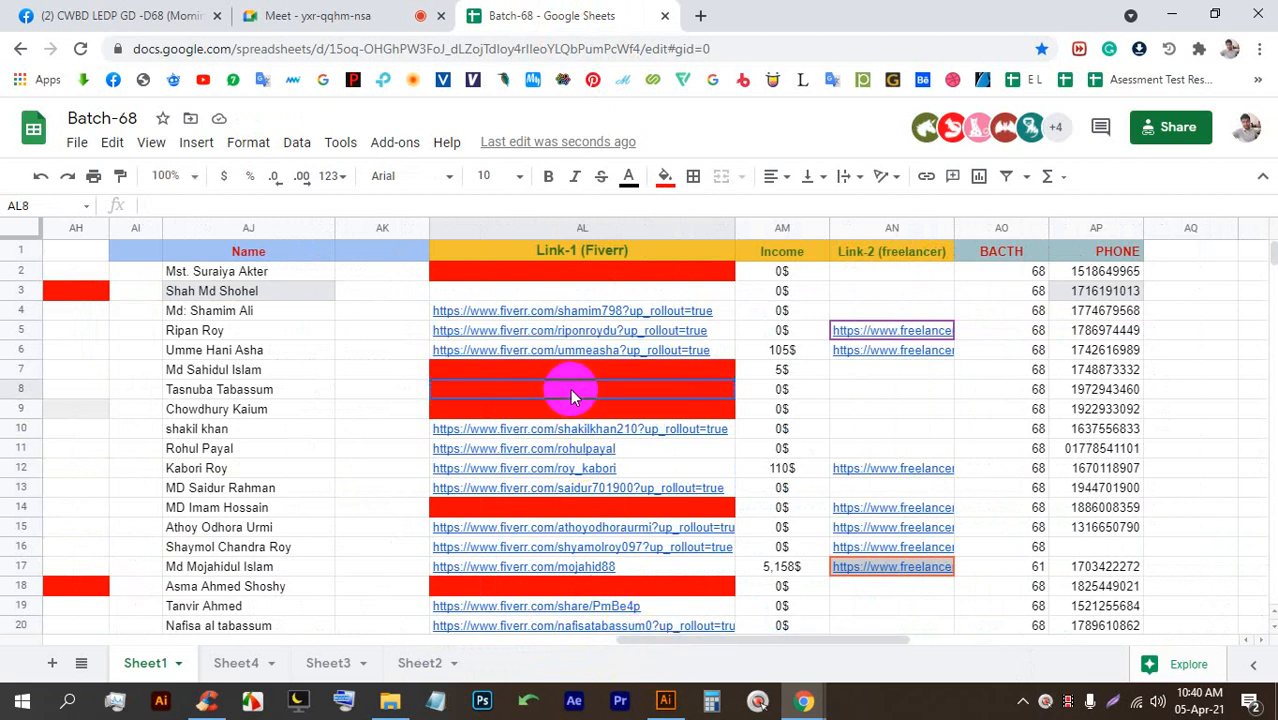
{"action": "left_click", "coordinate": [572, 376]}
{"action": "left_click_drag", "start_coordinate": [722, 640], "coordinate": [620, 645]}
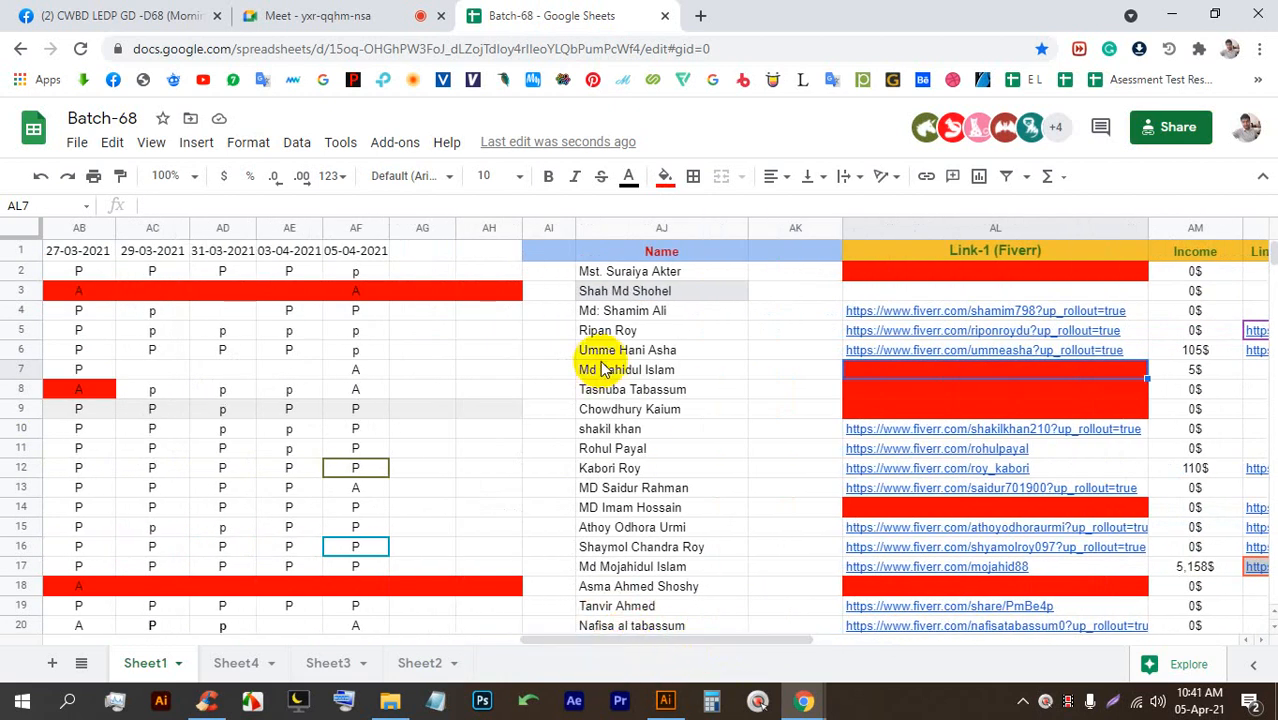
{"action": "left_click_drag", "start_coordinate": [642, 643], "coordinate": [745, 645]}
Step: Center the Income values AM2:AM35 horizontally and save the sheet
{"action": "scroll", "coordinate": [779, 435], "scroll_direction": "down", "scroll_amount": 5}
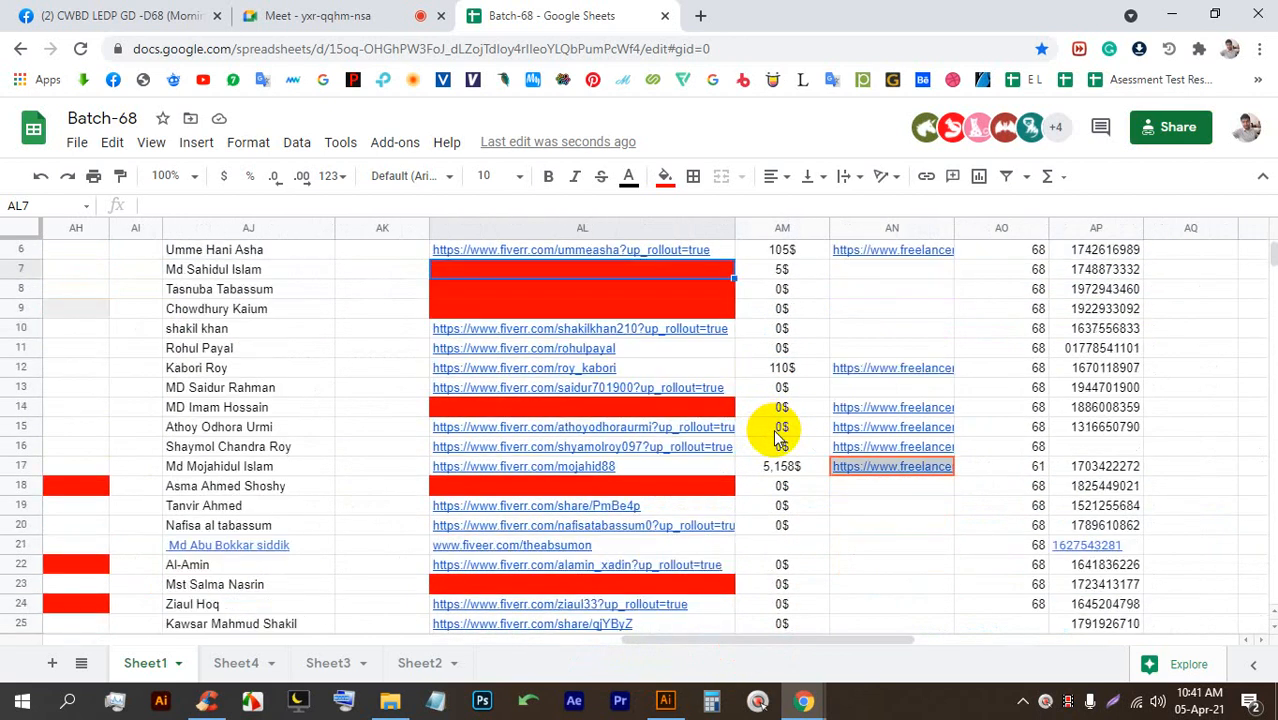
{"action": "scroll", "coordinate": [779, 435], "scroll_direction": "down", "scroll_amount": 3}
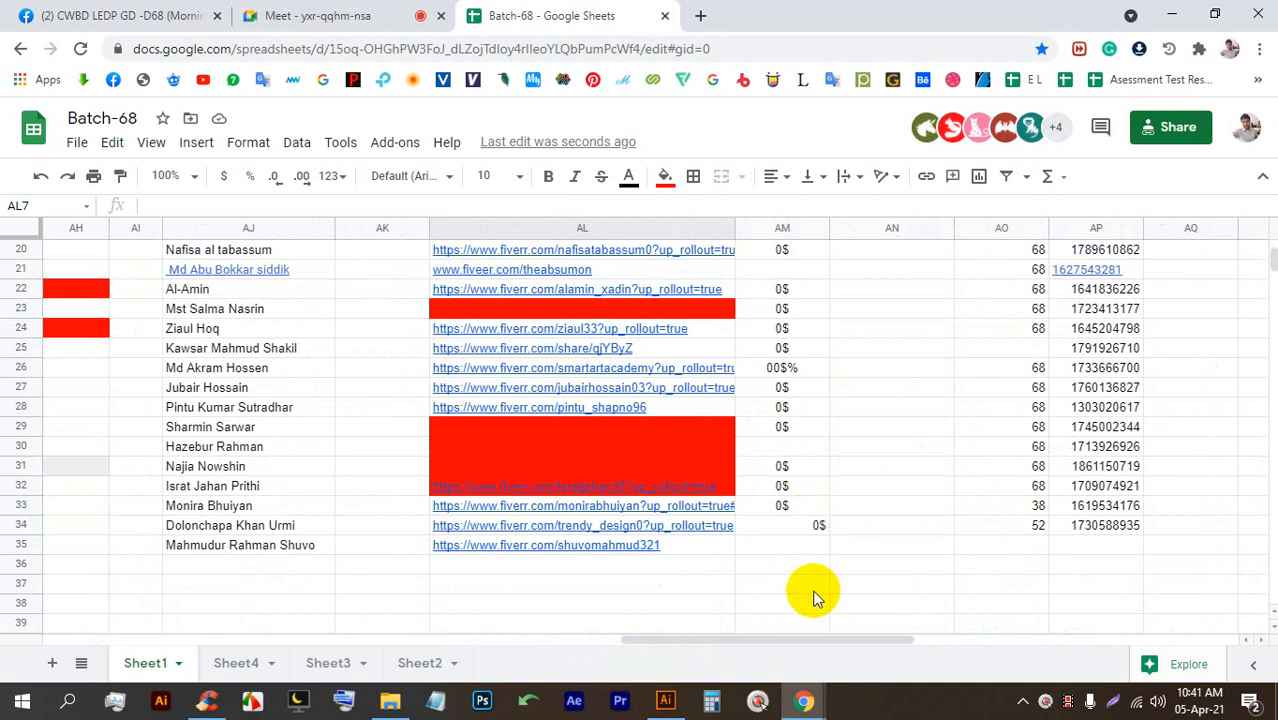
{"action": "left_click_drag", "start_coordinate": [797, 550], "coordinate": [775, 288]}
{"action": "left_click", "coordinate": [772, 176]}
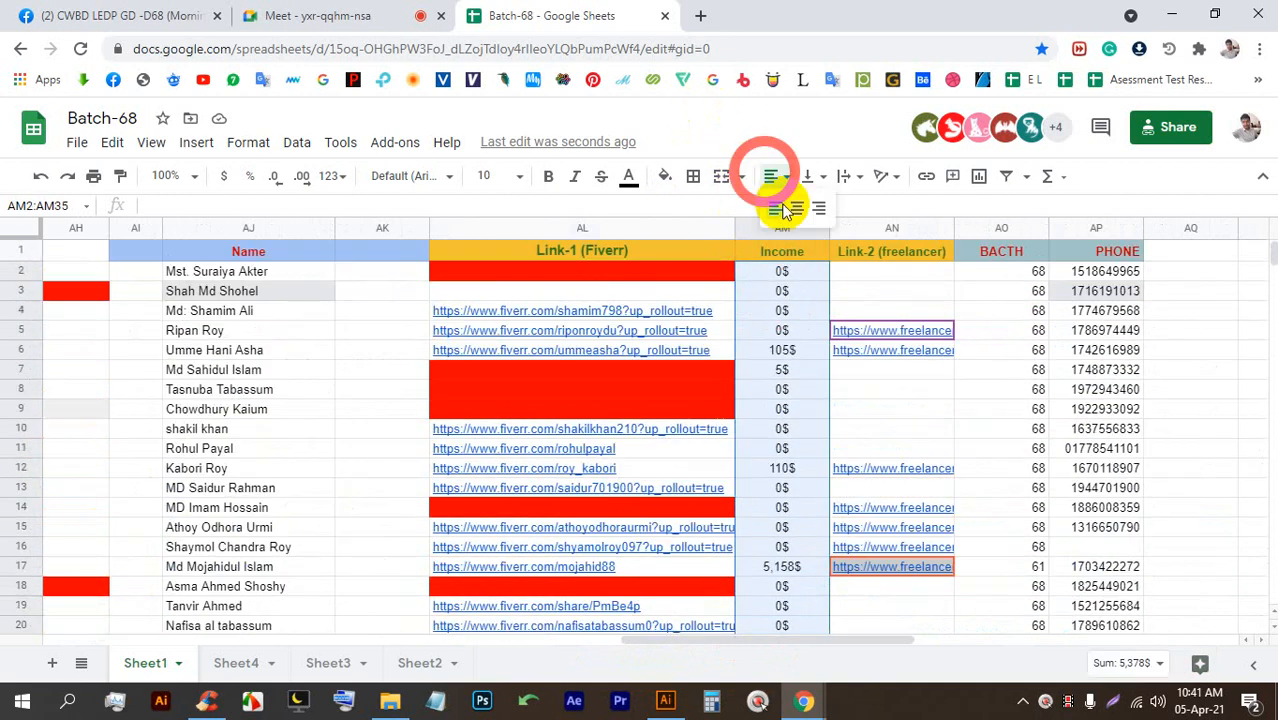
{"action": "left_click", "coordinate": [796, 212]}
{"action": "key", "text": "ctrl+s"}
{"action": "key", "text": "ctrl+s"}
{"action": "key", "text": "ctrl+s"}
{"action": "key", "text": "ctrl+s"}
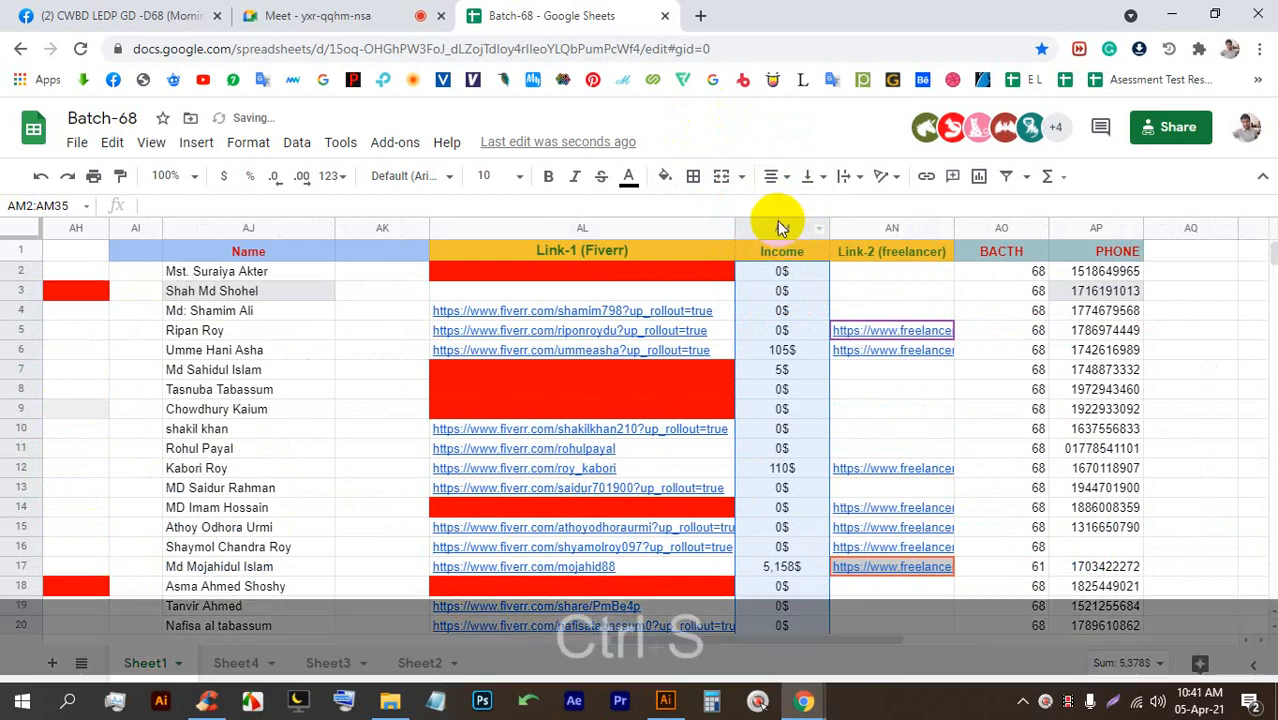
Step: Switch to the Google Meet call, stop presenting the screen and admit the waiting participant
{"action": "left_click", "coordinate": [373, 12]}
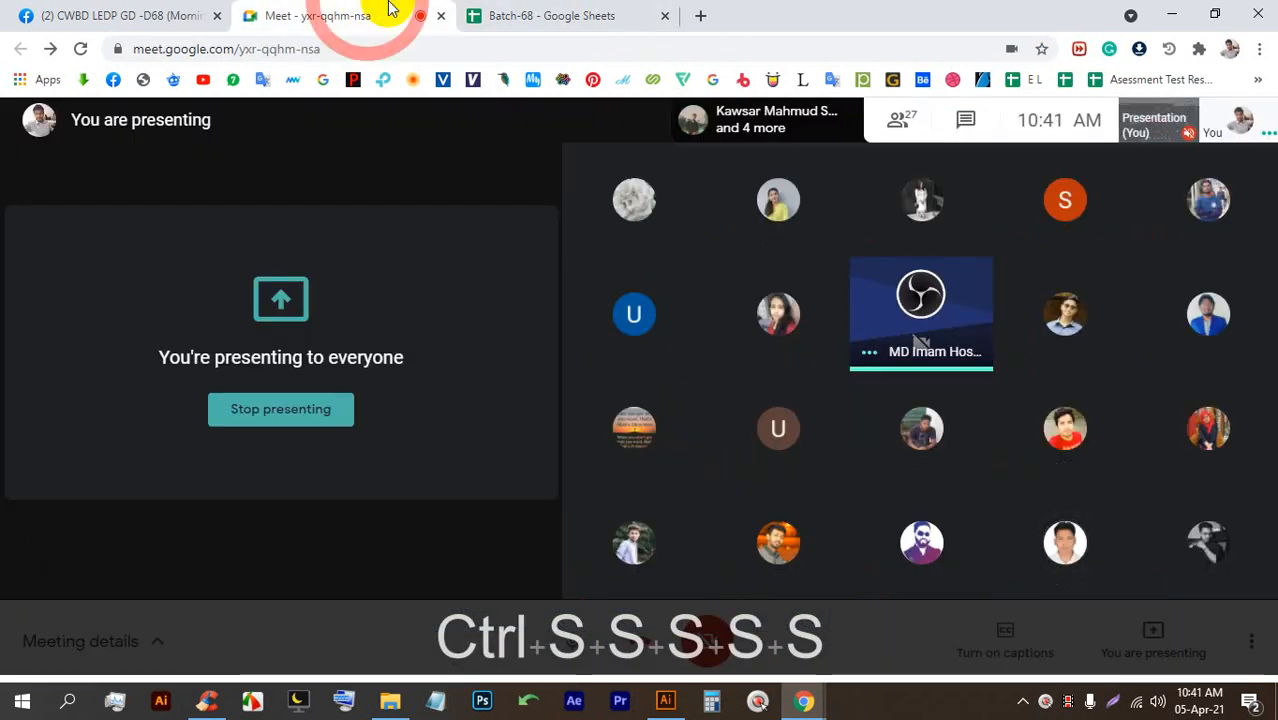
{"action": "left_click", "coordinate": [336, 412]}
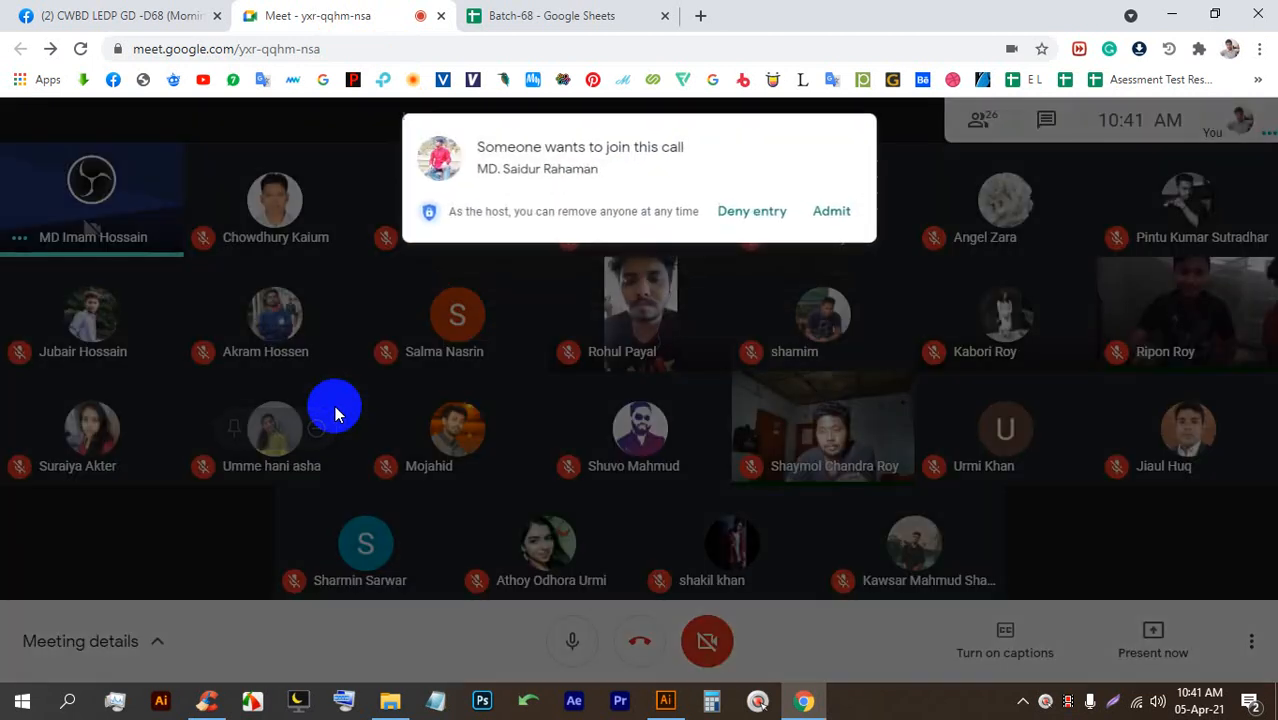
{"action": "left_click", "coordinate": [828, 205]}
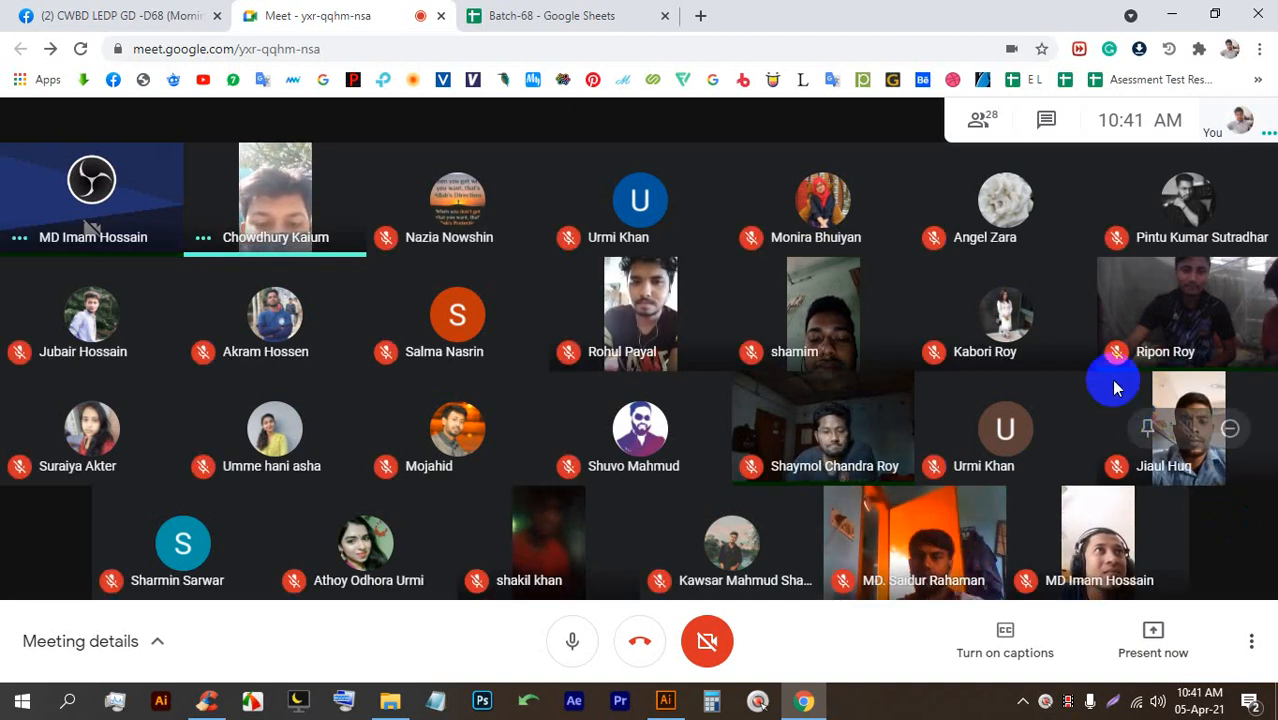
Step: Capture the whole screen showing the Meet participants and choose folder 68 on drive LEDP (E:) as the save location
{"action": "mouse_move", "coordinate": [1157, 388]}
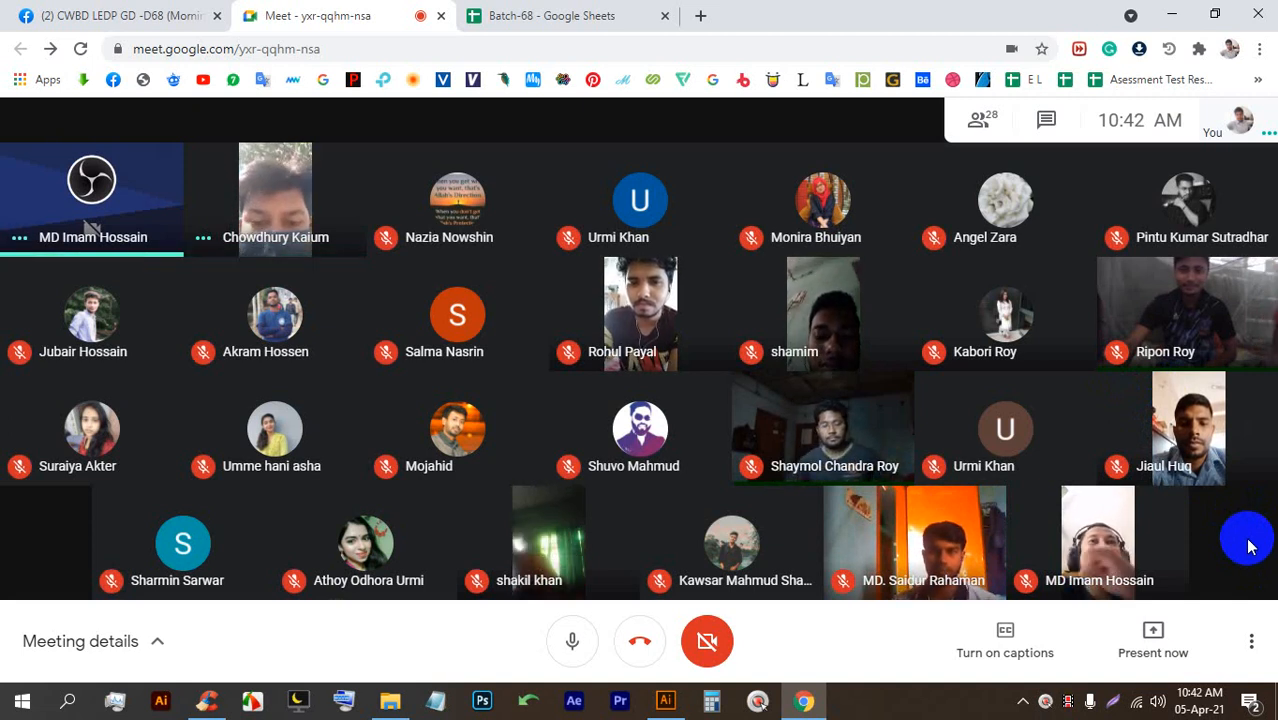
{"action": "key", "text": "Print"}
{"action": "left_click_drag", "start_coordinate": [1, 1], "coordinate": [1271, 718]}
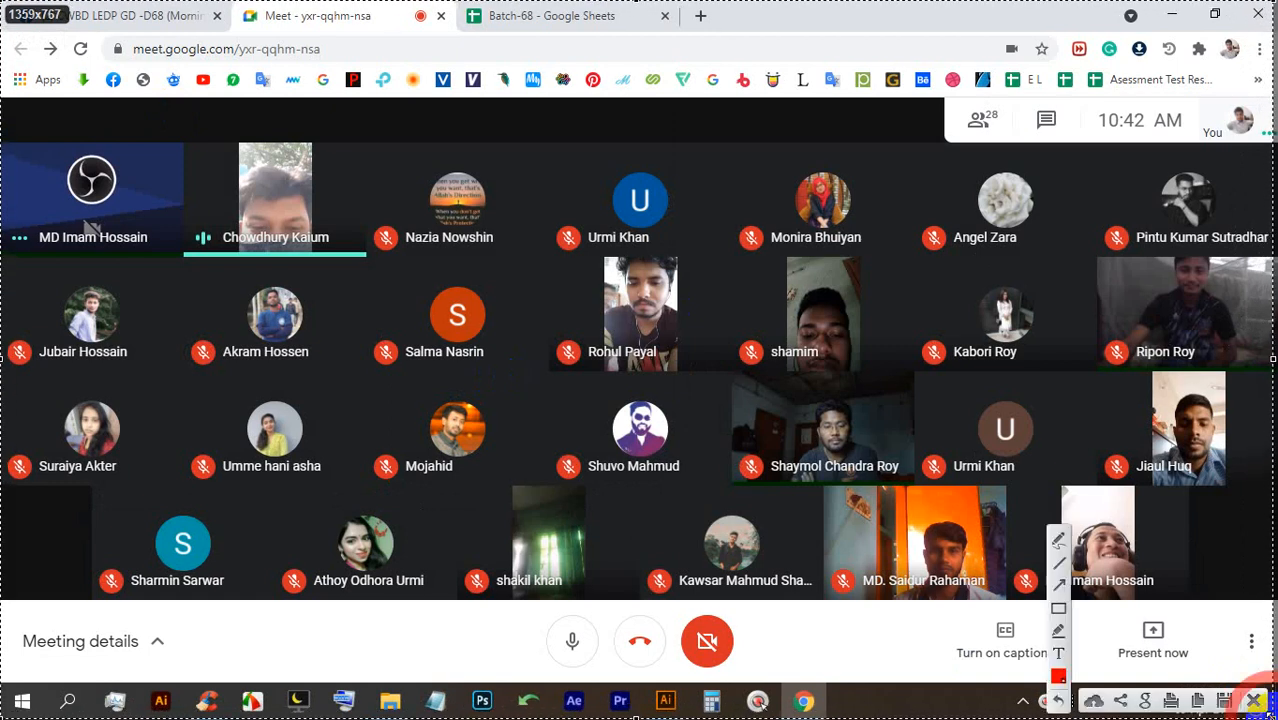
{"action": "left_click", "coordinate": [1224, 700]}
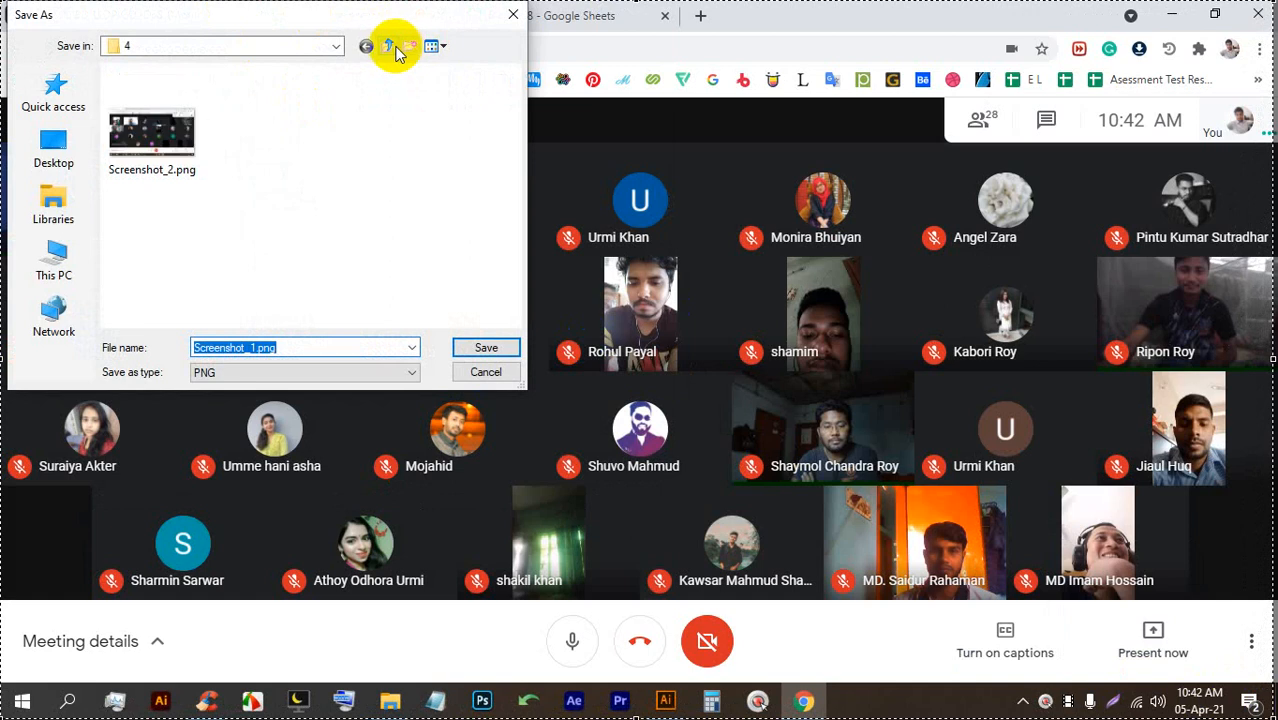
{"action": "left_click", "coordinate": [395, 50]}
{"action": "left_click", "coordinate": [395, 50]}
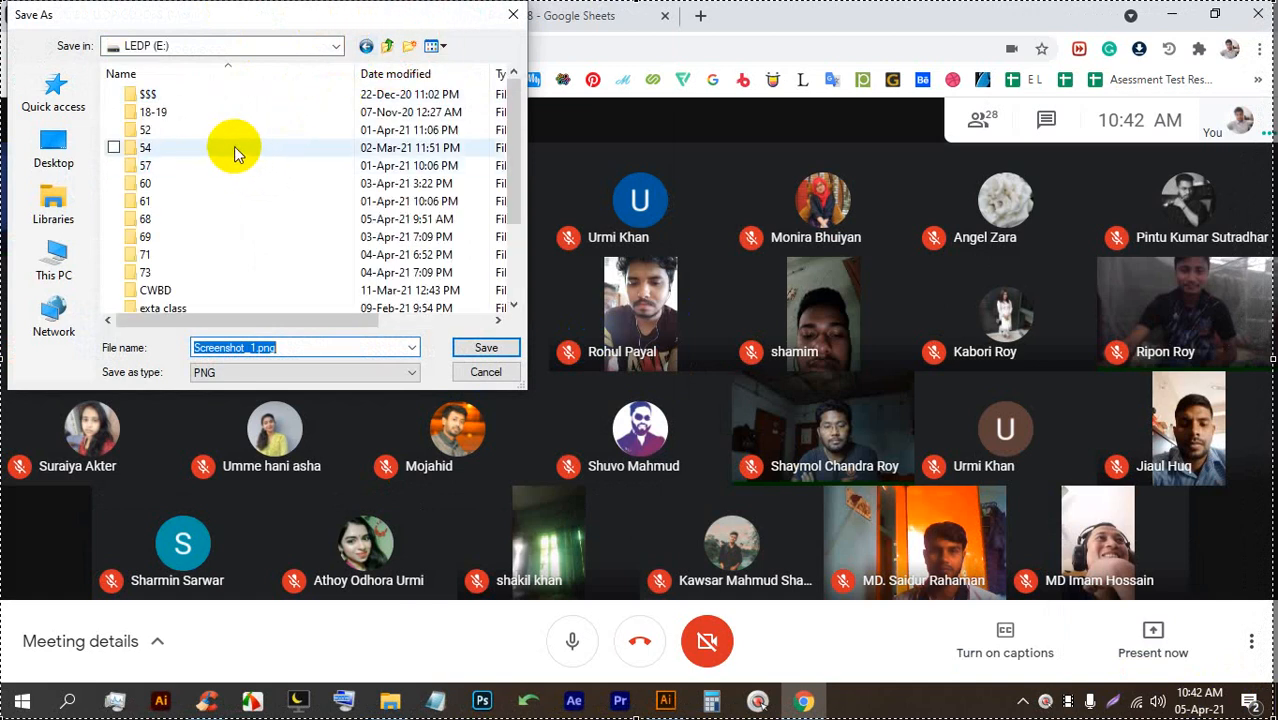
{"action": "double_click", "coordinate": [177, 214]}
{"action": "scroll", "coordinate": [229, 230], "scroll_direction": "down", "scroll_amount": 6}
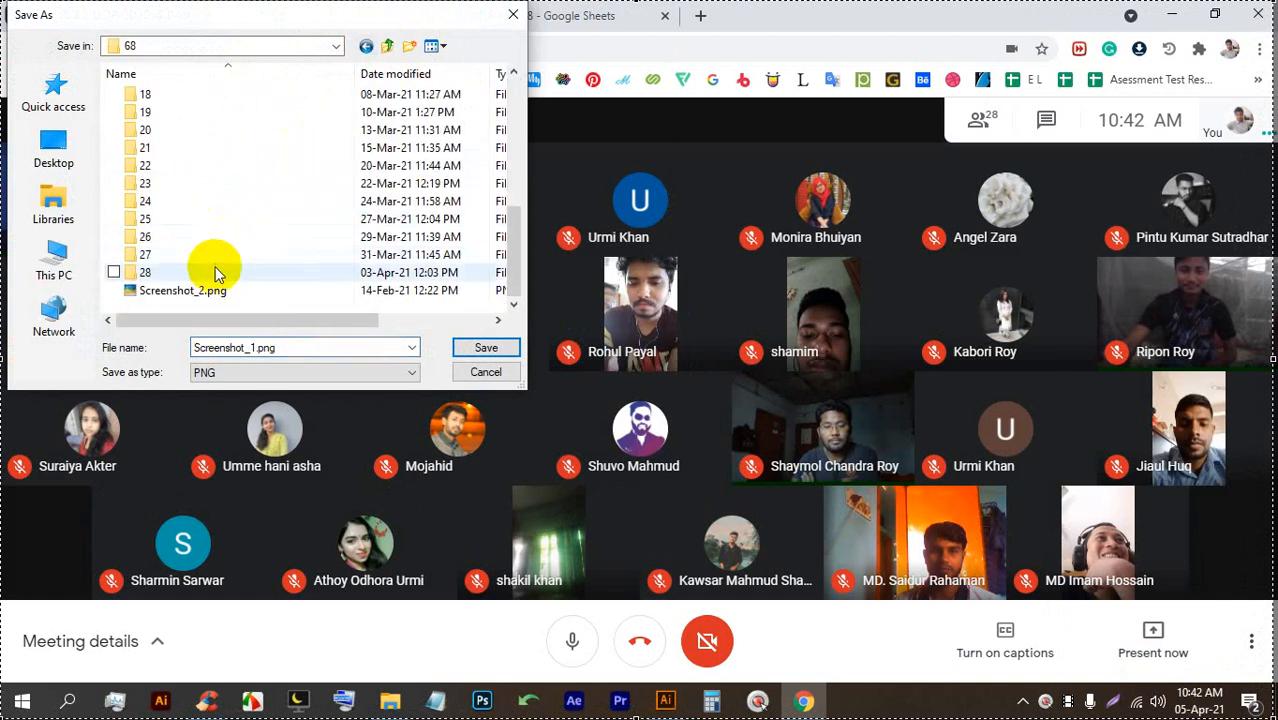
Step: Create a folder named 29 inside folder 68 and save the capture in it as Screenshot_1.png
{"action": "right_click", "coordinate": [179, 307]}
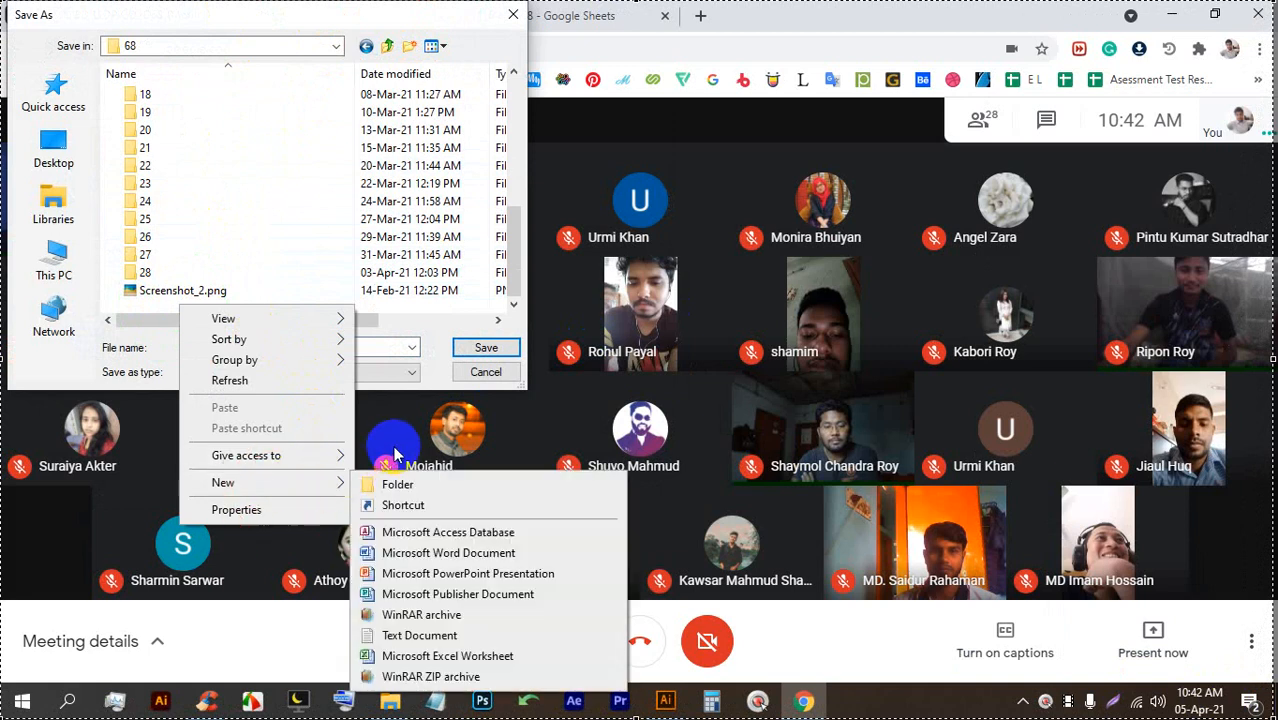
{"action": "left_click", "coordinate": [399, 474]}
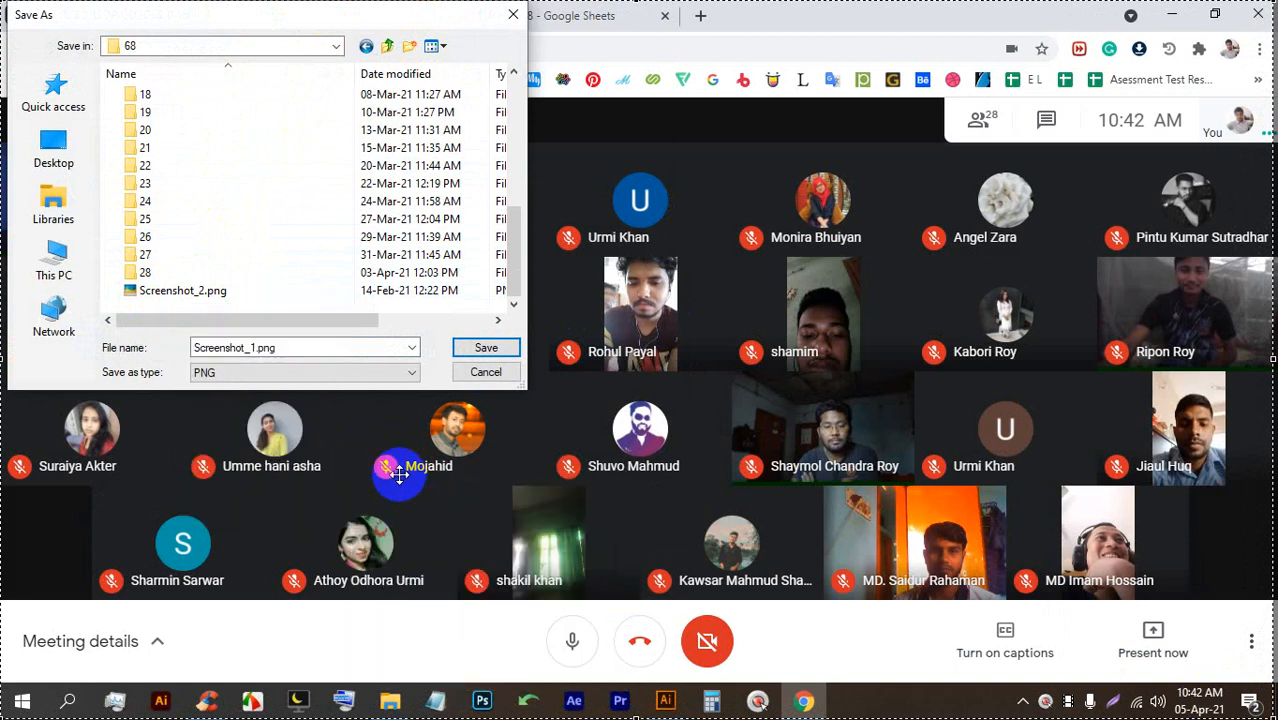
{"action": "right_click", "coordinate": [290, 304]}
{"action": "mouse_move", "coordinate": [347, 480]}
{"action": "left_click", "coordinate": [500, 484]}
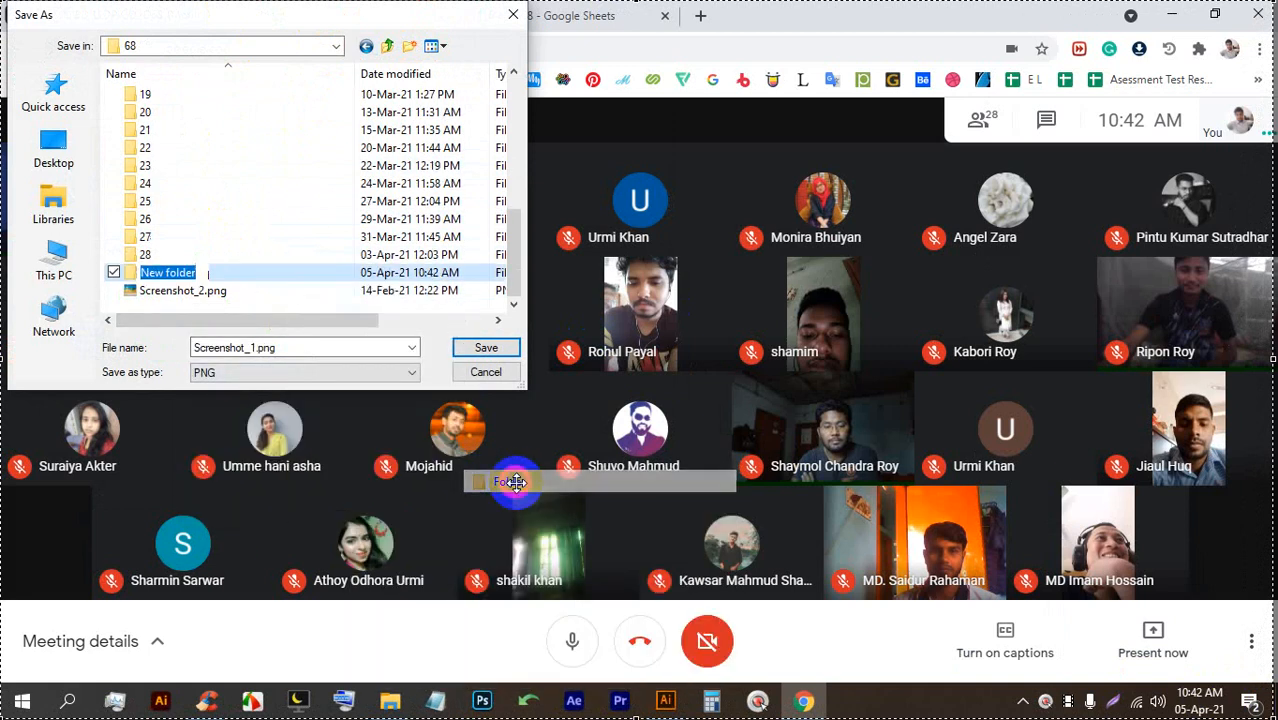
{"action": "type", "text": "29"}
{"action": "key", "text": "Return"}
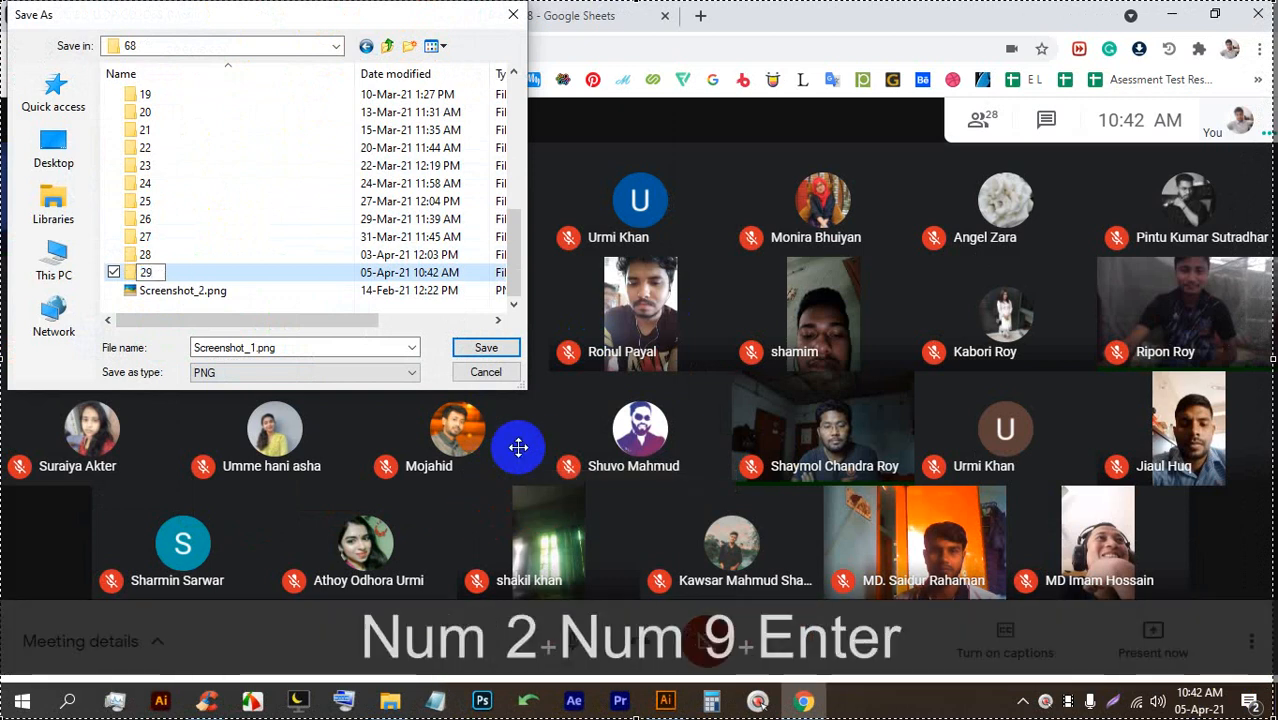
{"action": "key", "text": "Return"}
{"action": "left_click", "coordinate": [514, 347]}
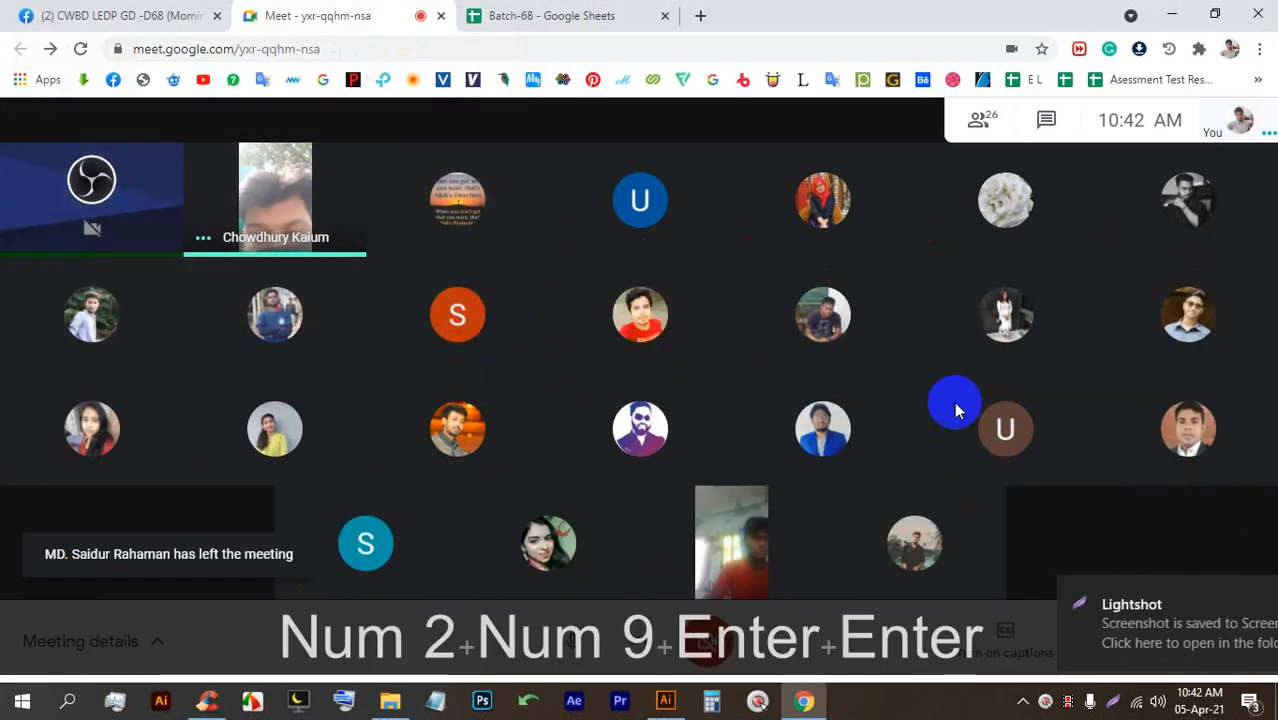
Step: Show the Meet call full screen, pin the participant's shared presentation and unpin it again
{"action": "left_click", "coordinate": [1246, 594]}
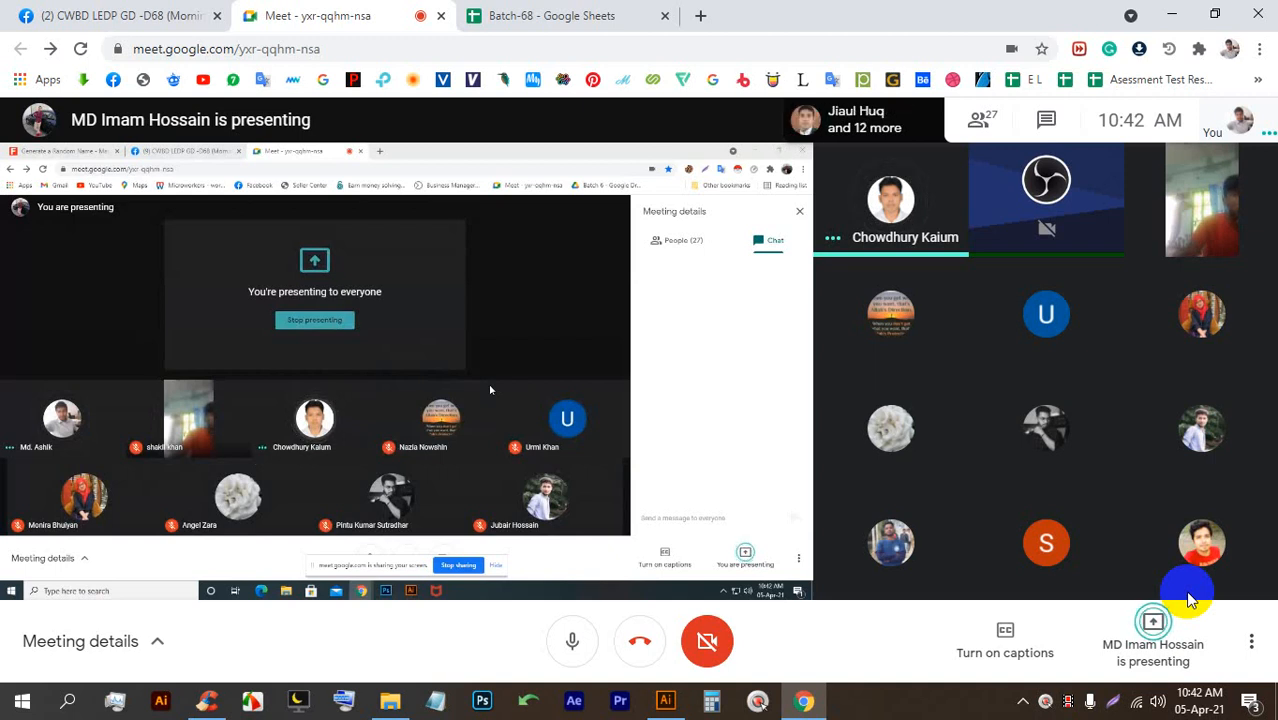
{"action": "left_click", "coordinate": [245, 9]}
{"action": "left_click", "coordinate": [736, 280]}
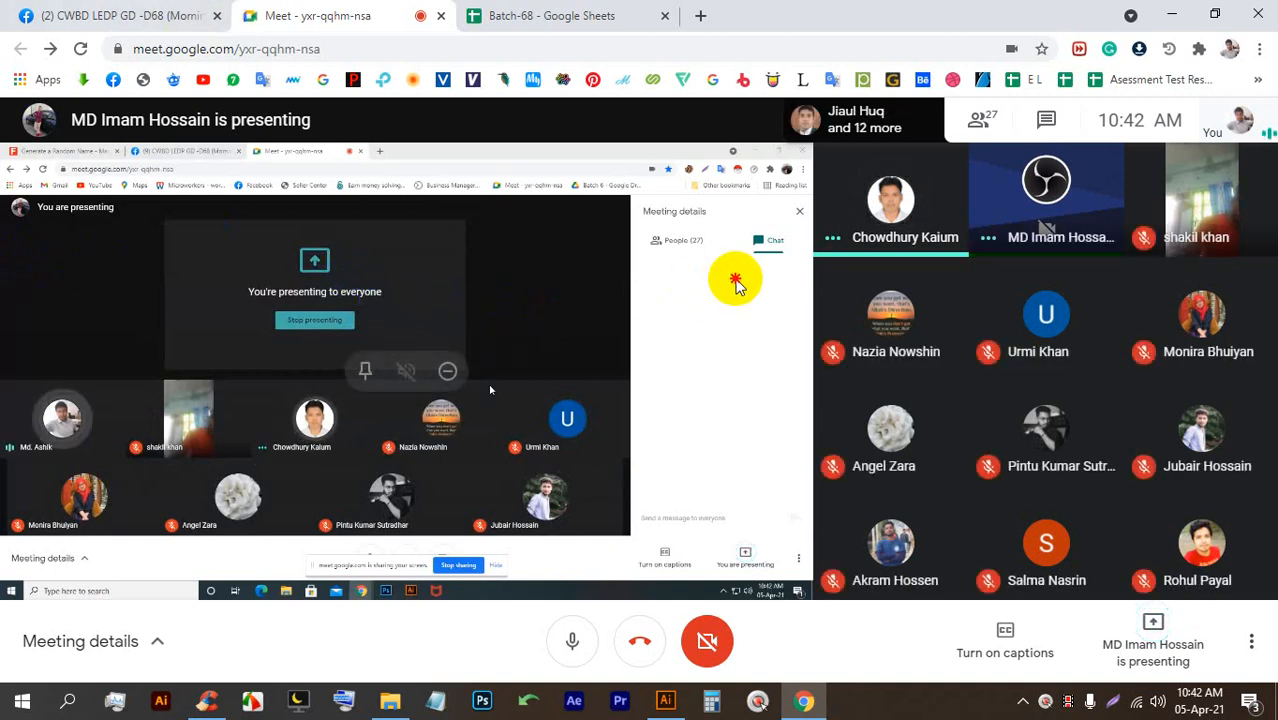
{"action": "key", "text": "F11"}
{"action": "left_click", "coordinate": [421, 348]}
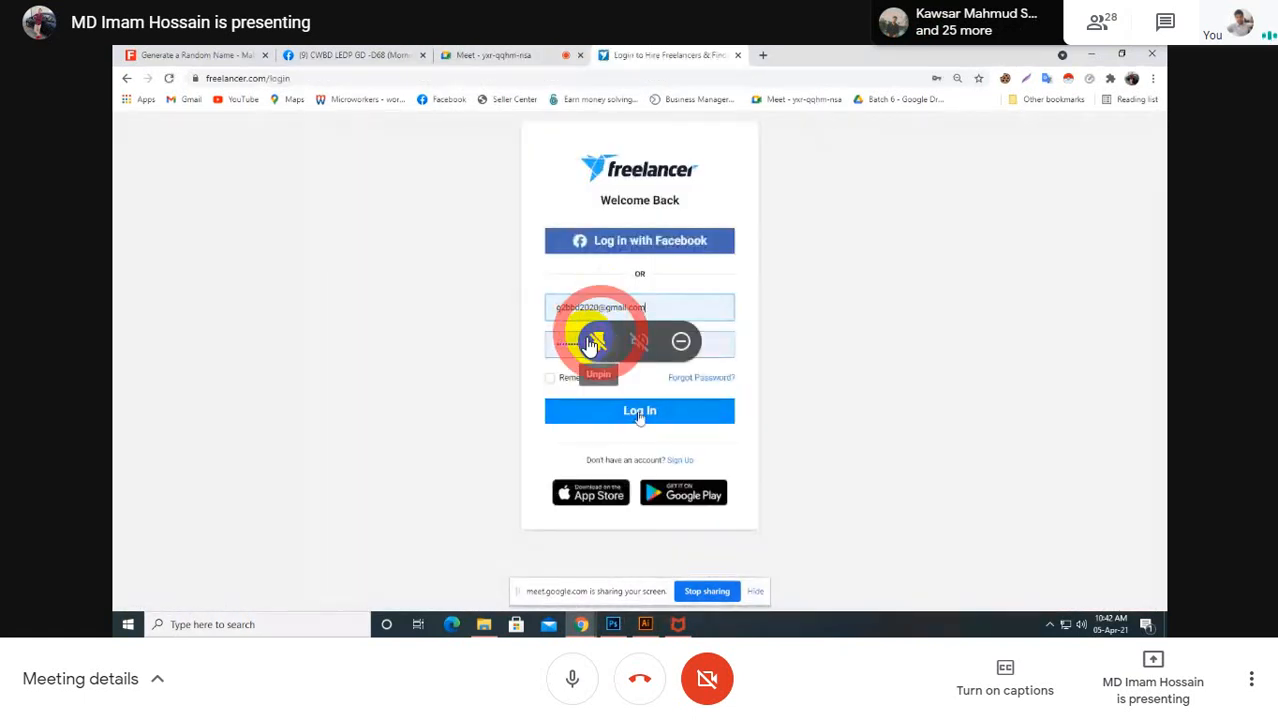
{"action": "left_click", "coordinate": [590, 343]}
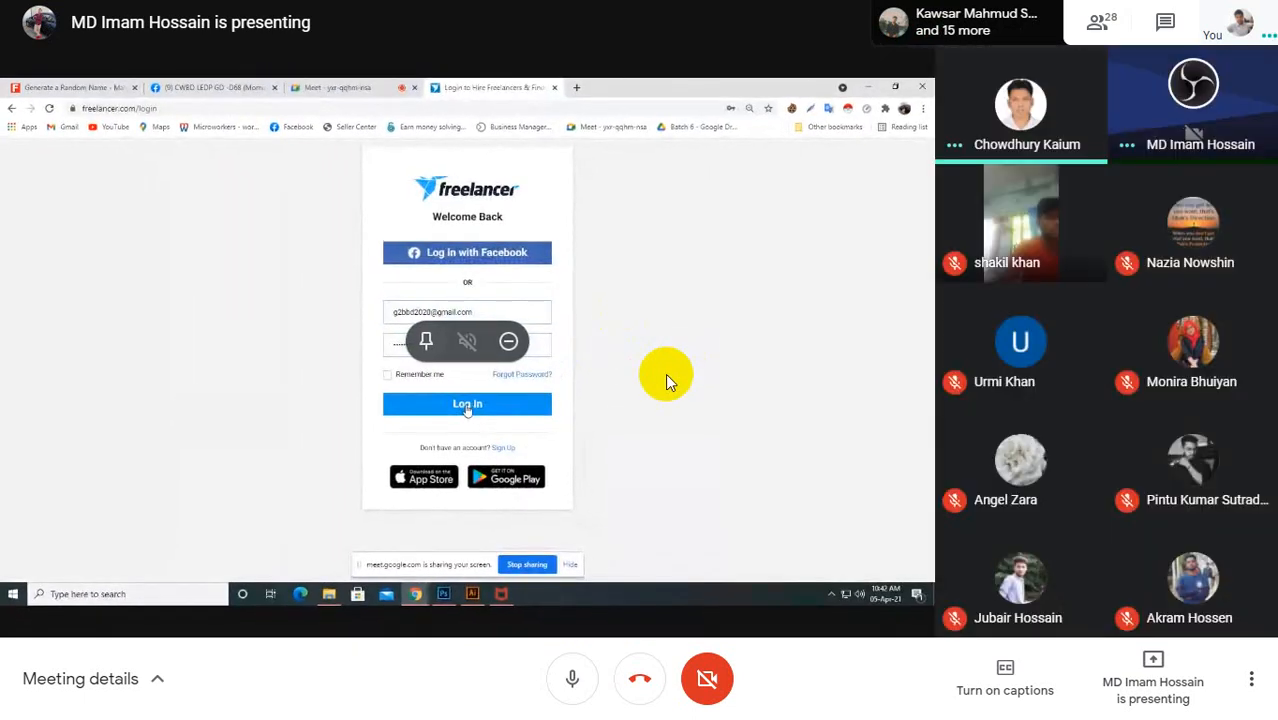
{"action": "left_click", "coordinate": [1030, 105]}
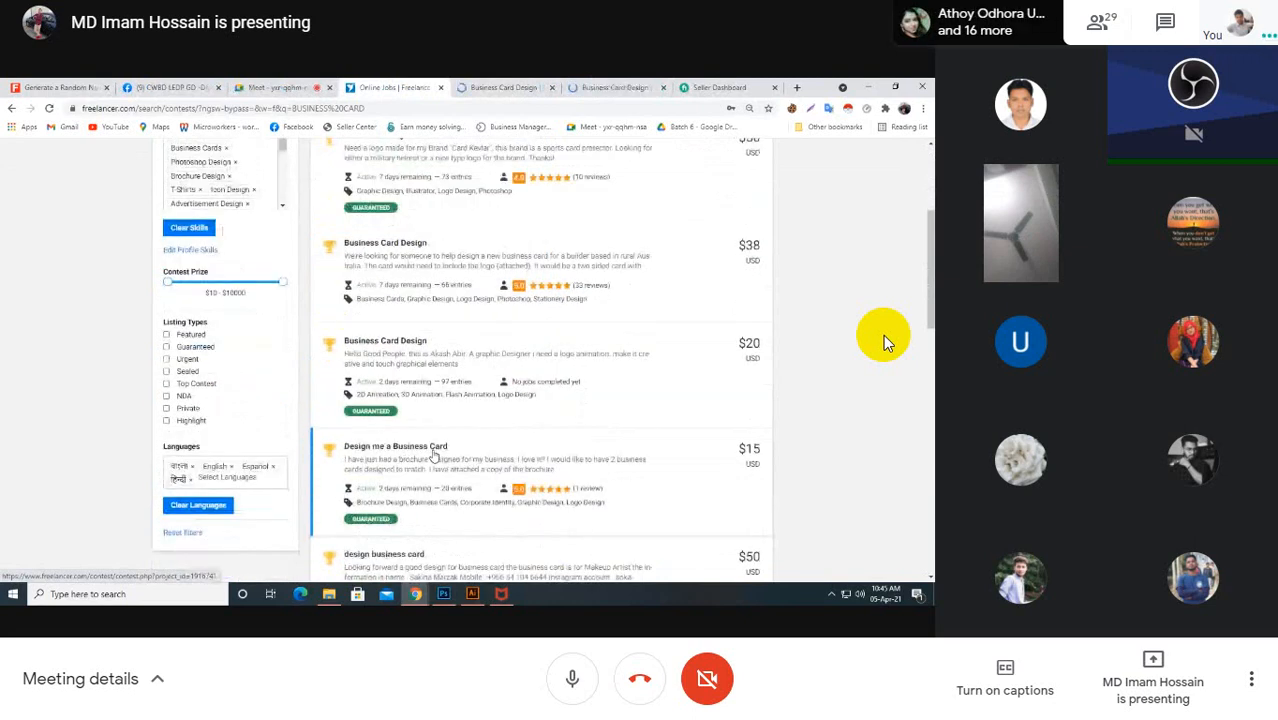
{"action": "right_click", "coordinate": [433, 456]}
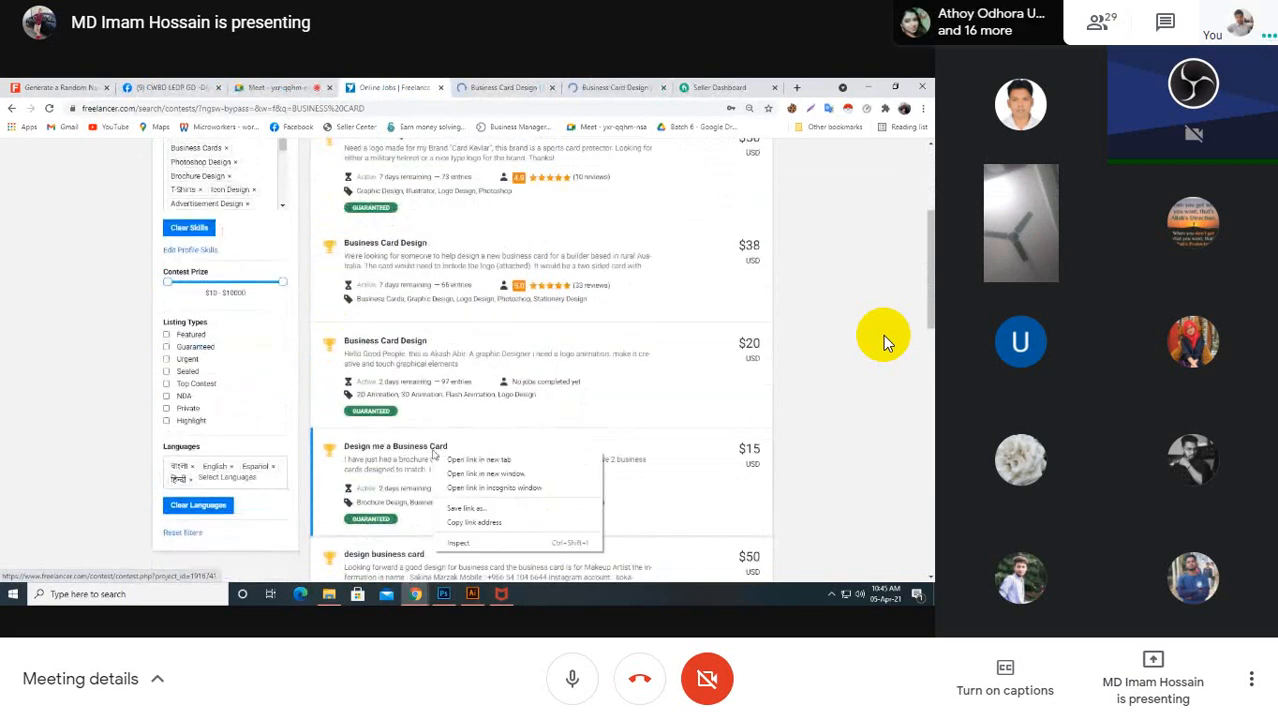
{"action": "left_click", "coordinate": [478, 460]}
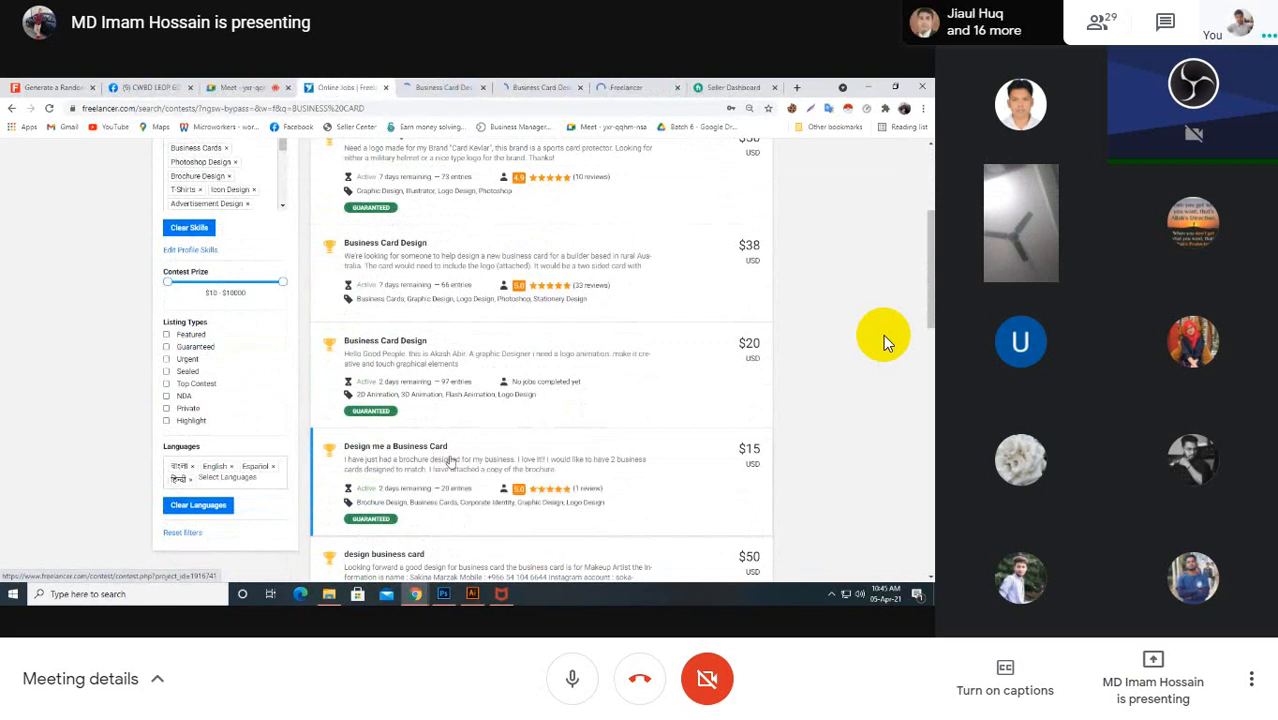
{"action": "scroll", "coordinate": [422, 427], "scroll_direction": "down", "scroll_amount": 2}
{"action": "right_click", "coordinate": [405, 422]}
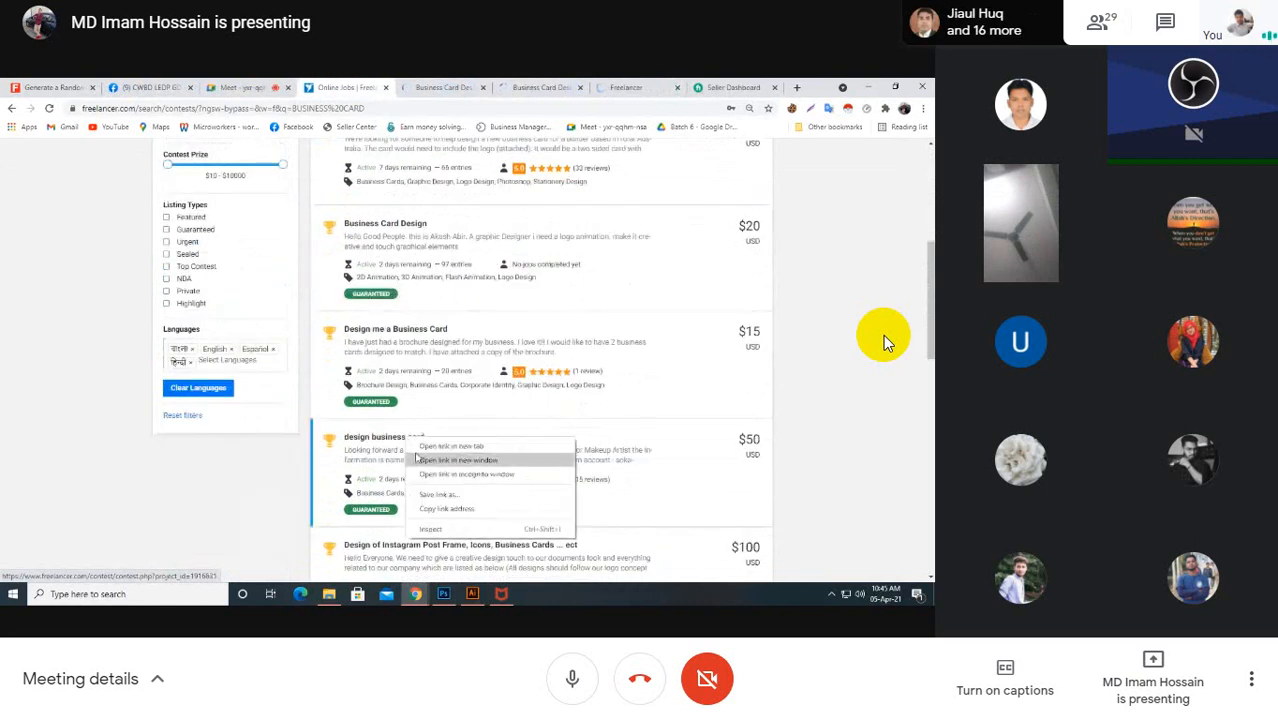
{"action": "left_click", "coordinate": [418, 450]}
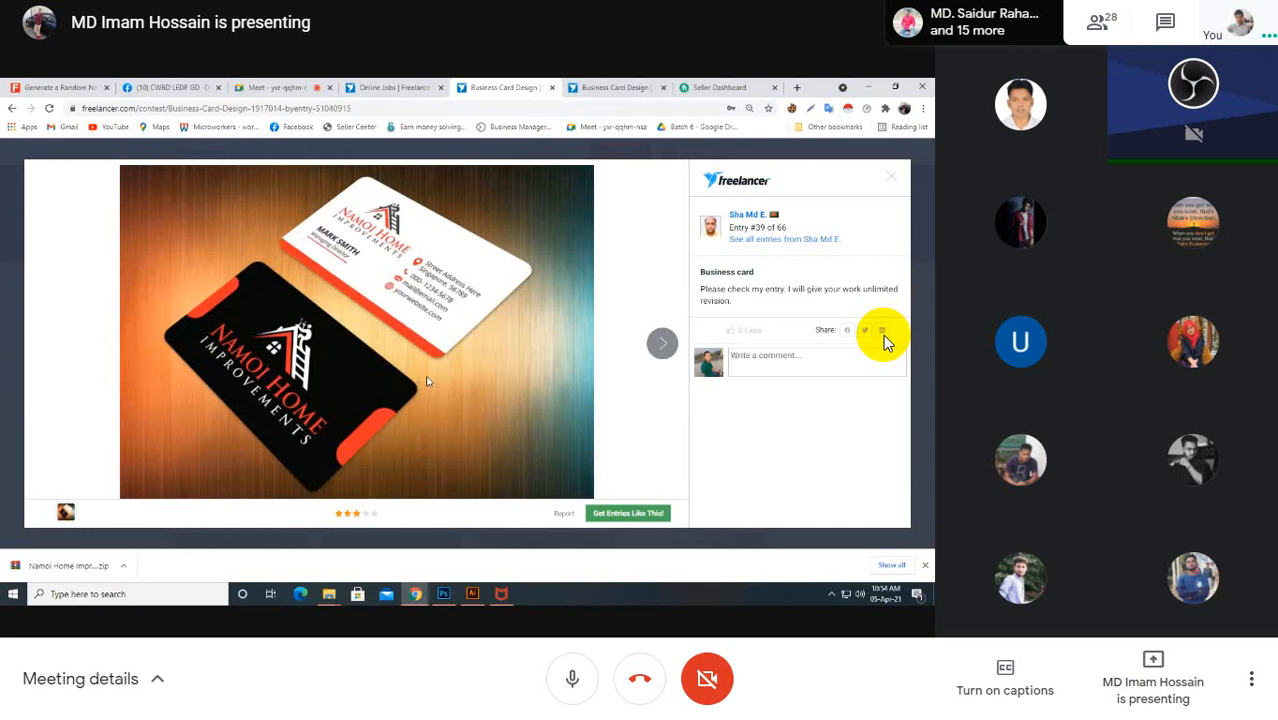
{"action": "left_click", "coordinate": [10, 107]}
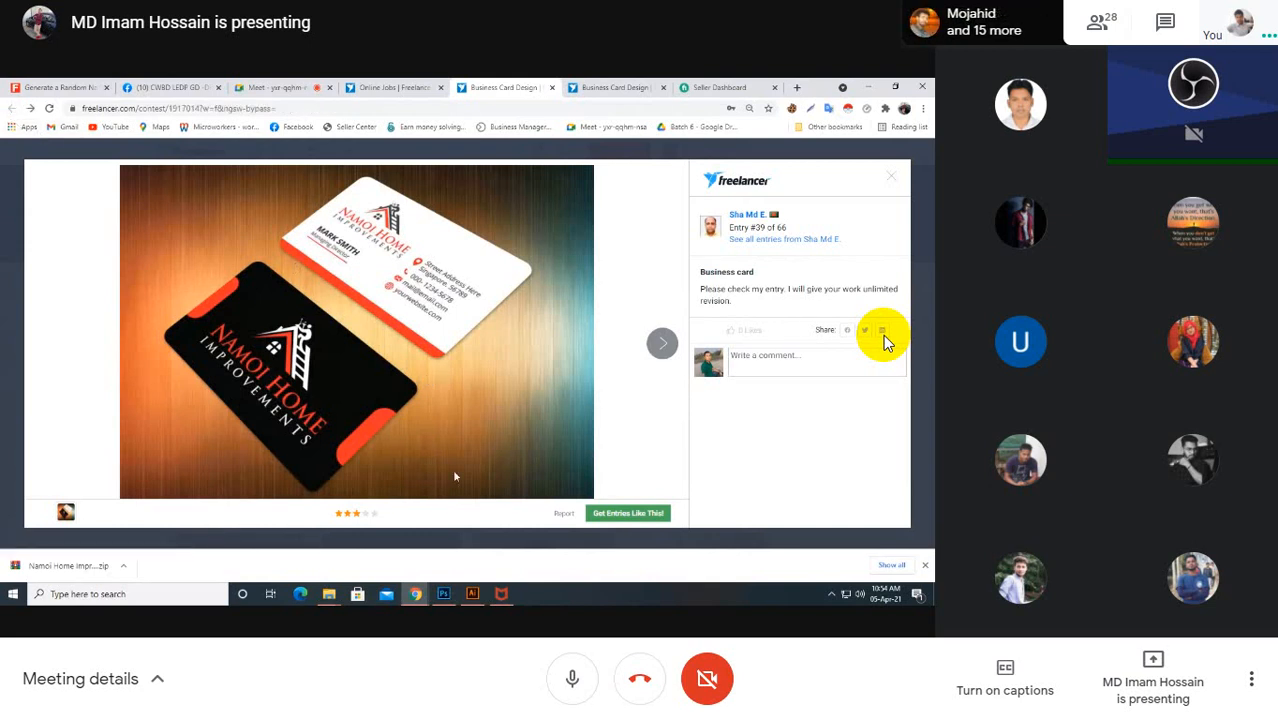
{"action": "left_click", "coordinate": [472, 594]}
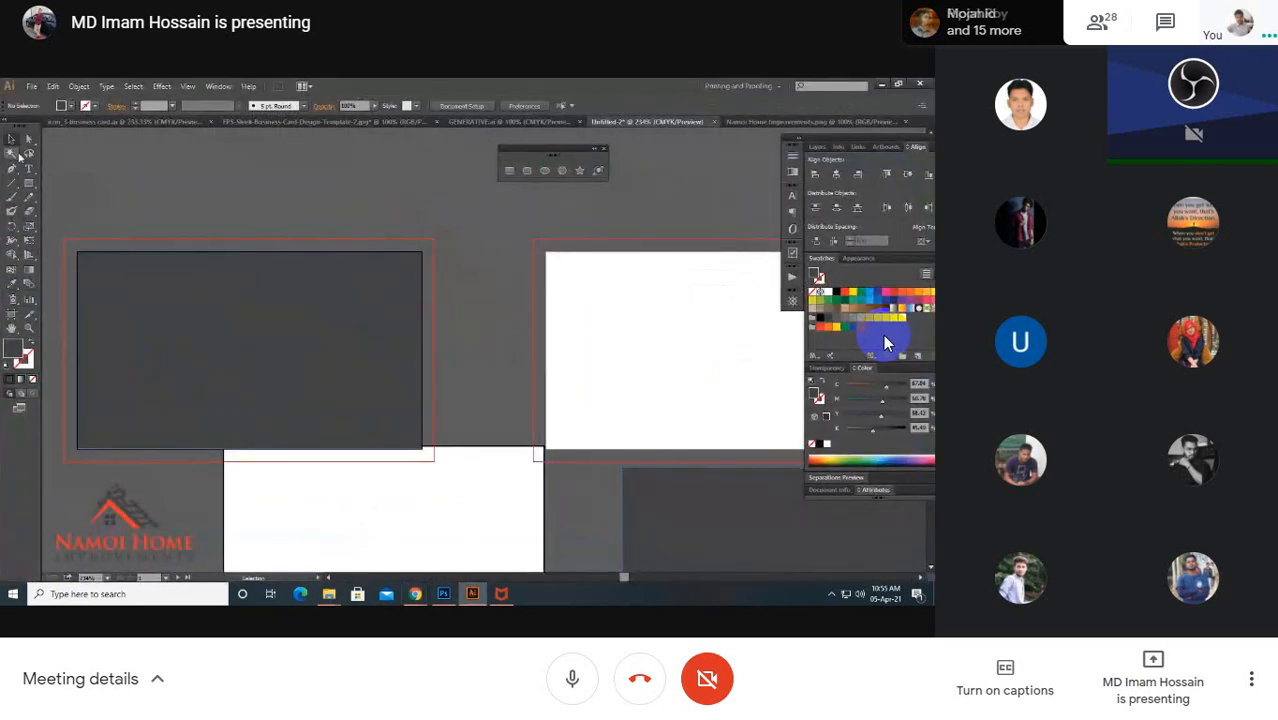
{"action": "left_click", "coordinate": [12, 140]}
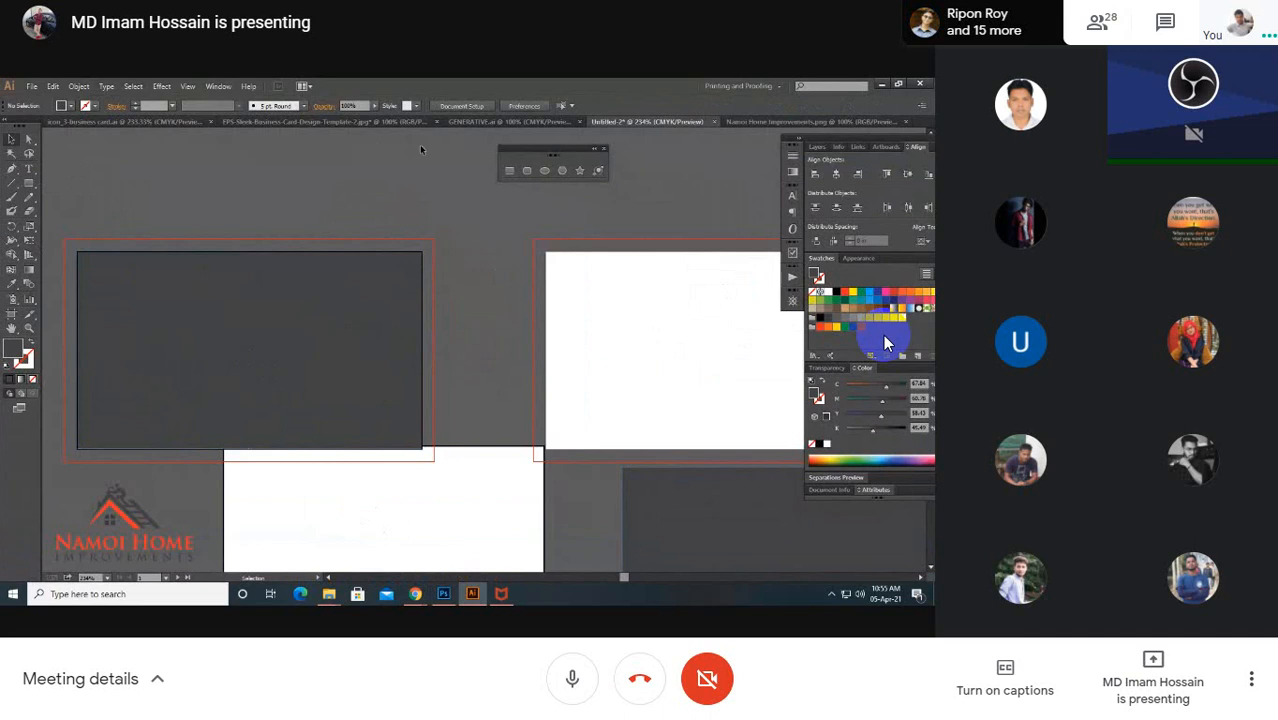
{"action": "left_click", "coordinate": [509, 170]}
{"action": "left_click_drag", "start_coordinate": [384, 251], "coordinate": [444, 311]}
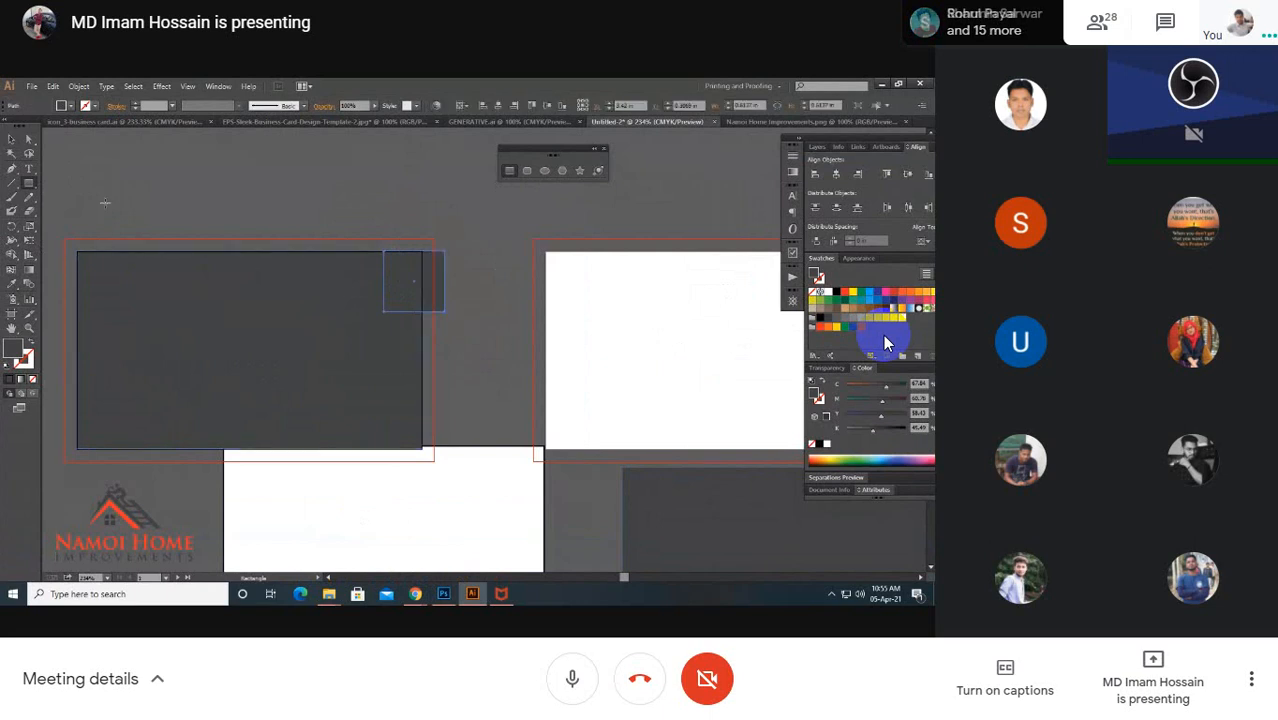
Step: Fill the small square at the dark card's upper-right corner with the logo's red-orange colour using the Eyedropper
{"action": "key", "text": "v"}
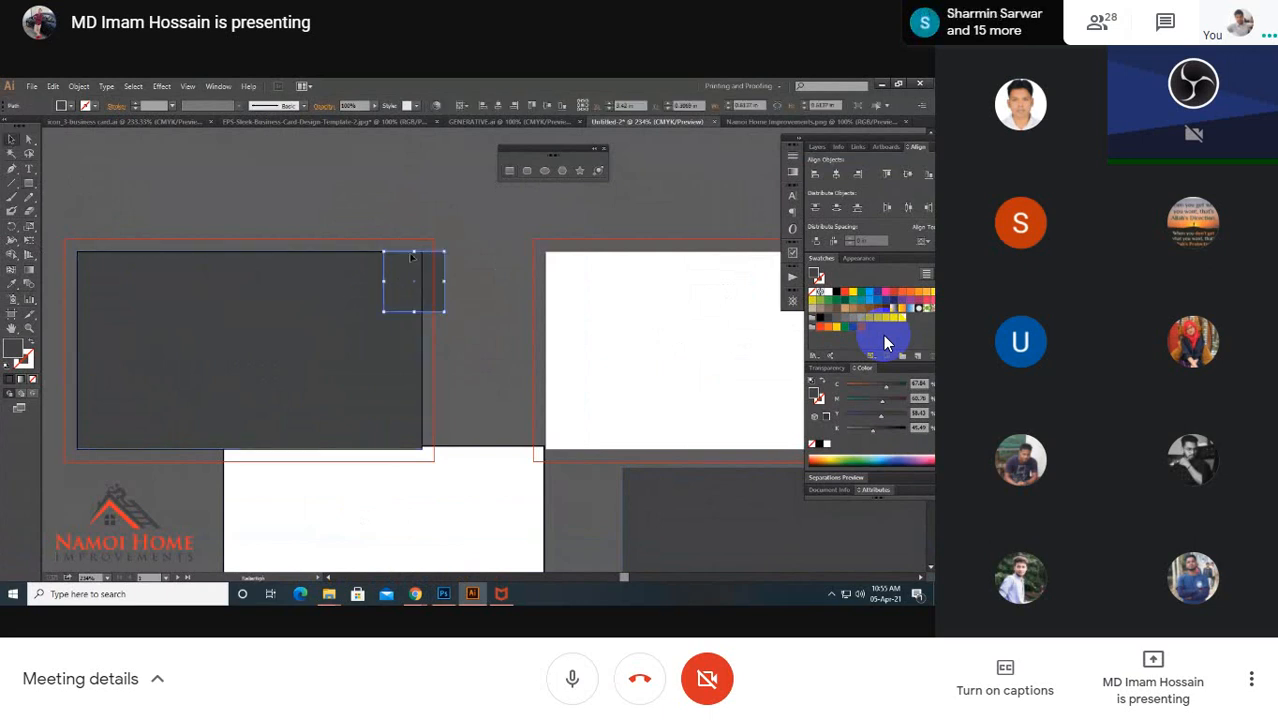
{"action": "left_click", "coordinate": [469, 285]}
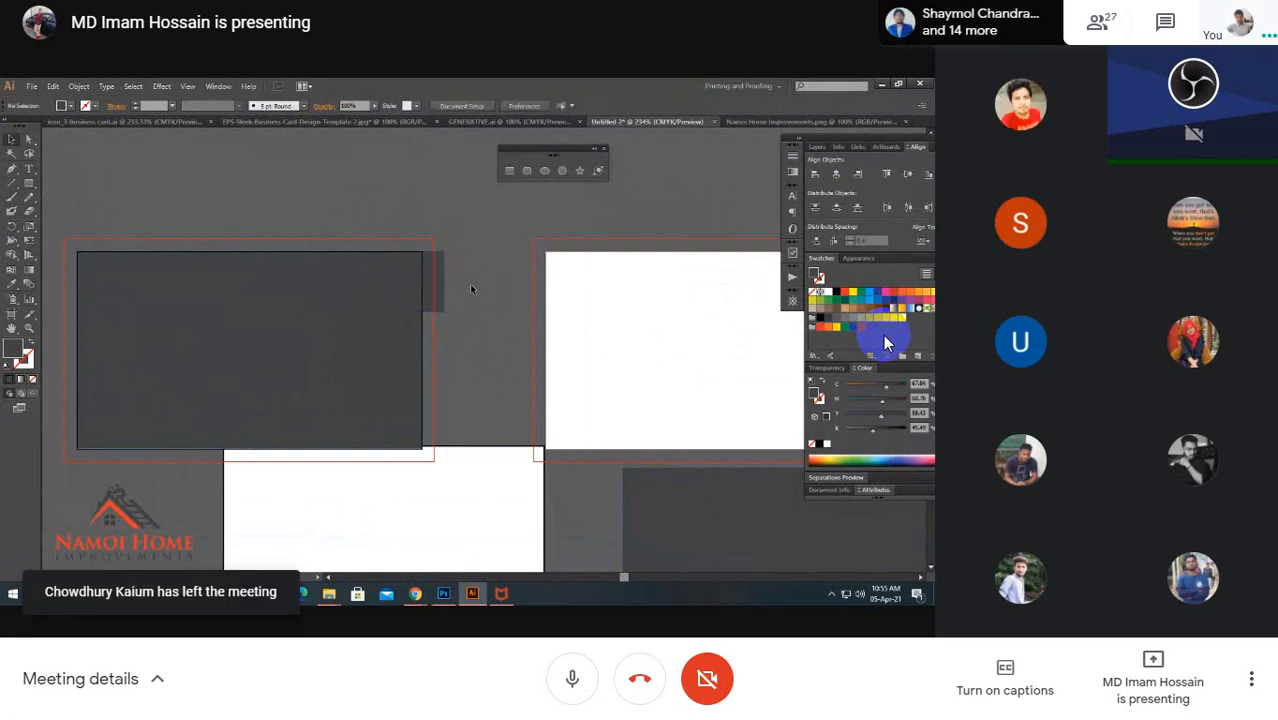
{"action": "left_click", "coordinate": [436, 284]}
{"action": "left_click", "coordinate": [11, 287]}
{"action": "left_click", "coordinate": [130, 515]}
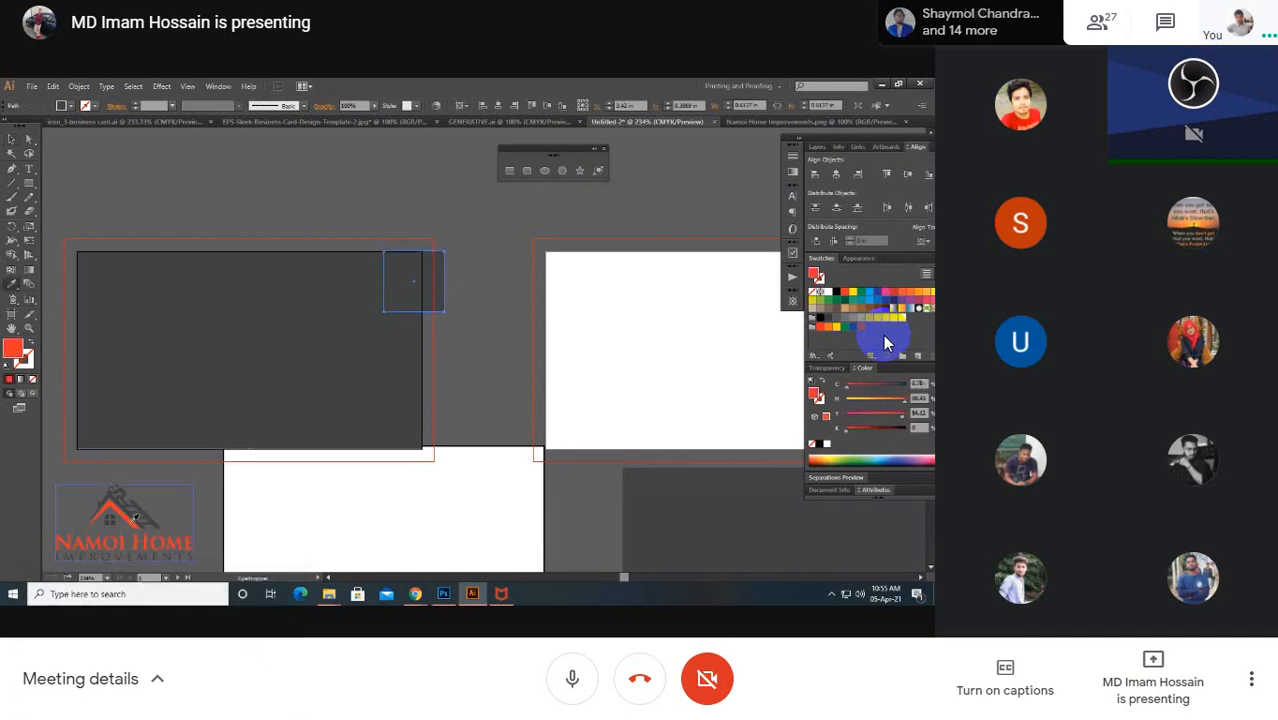
{"action": "left_click", "coordinate": [400, 350]}
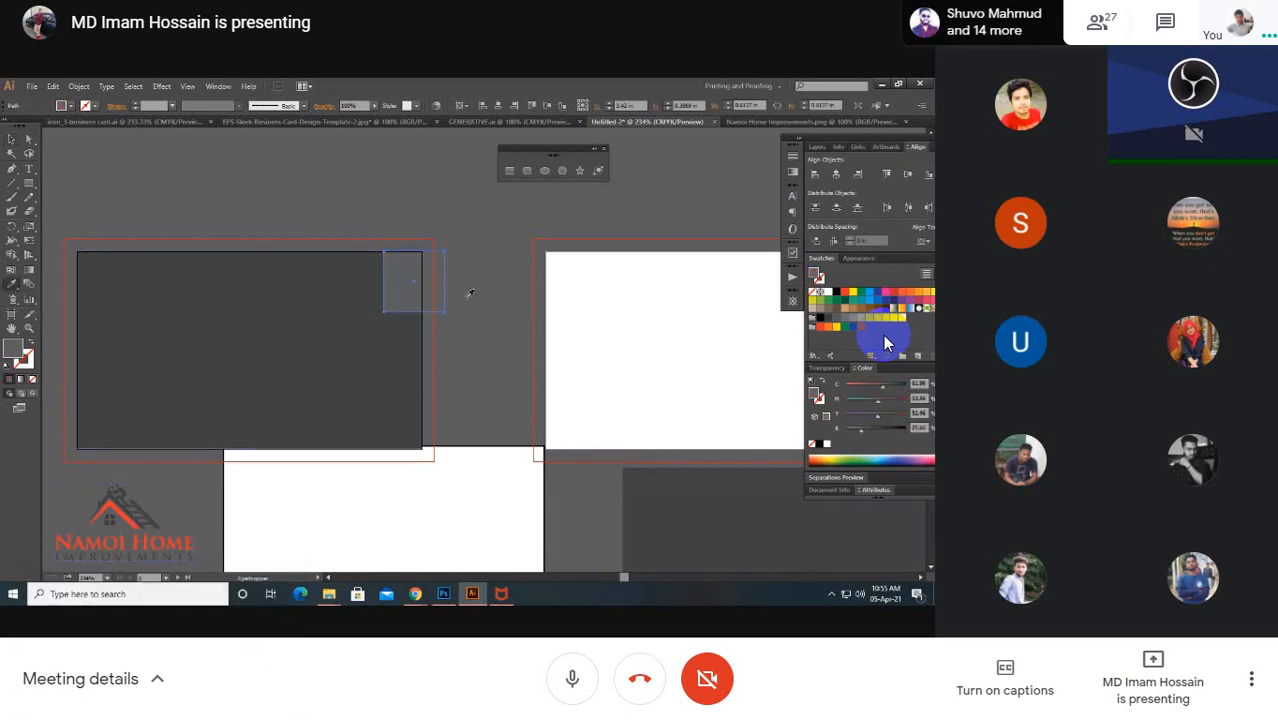
{"action": "left_click", "coordinate": [136, 520]}
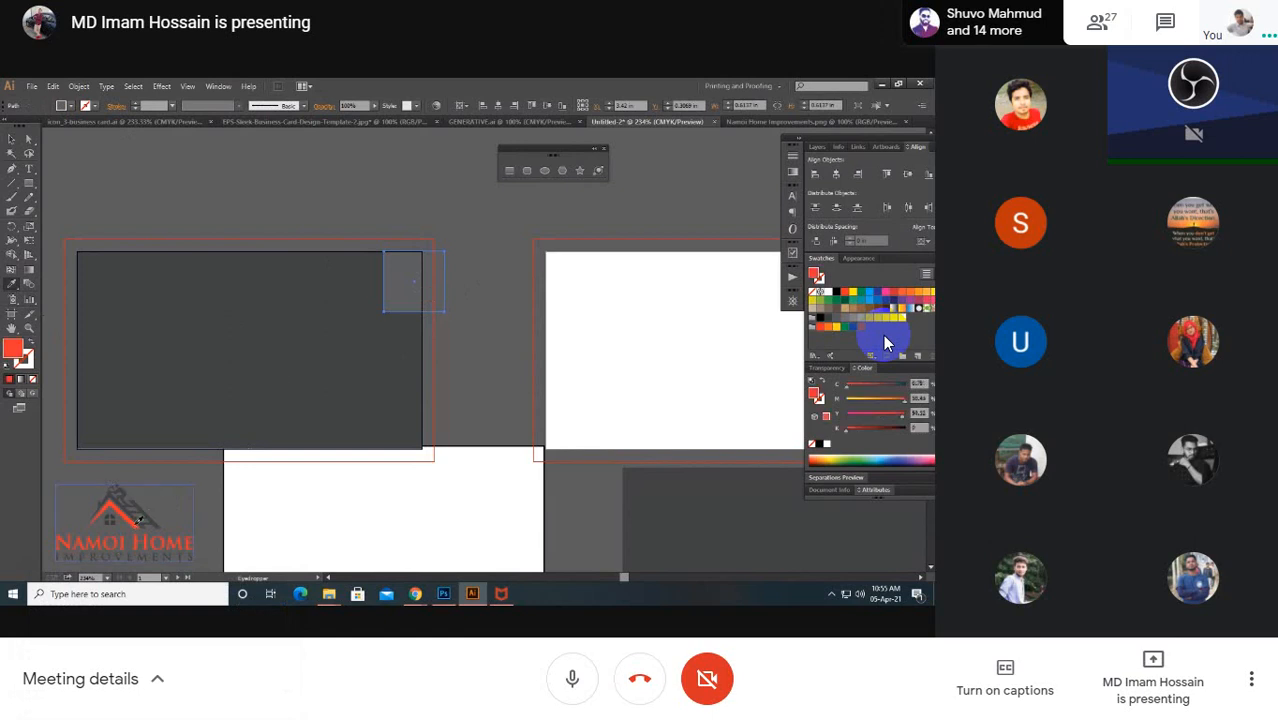
Step: Nudge the red-orange square left until its edge is flush with the card's right edge, leaving nothing selected
{"action": "key", "text": "Left"}
{"action": "key", "text": "Left"}
{"action": "key", "text": "Left"}
{"action": "key", "text": "Left"}
{"action": "key", "text": "Left"}
{"action": "key", "text": "Left"}
{"action": "key", "text": "Left"}
{"action": "key", "text": "Left"}
{"action": "key", "text": "Left"}
{"action": "key", "text": "Left"}
{"action": "key", "text": "Left"}
{"action": "key", "text": "Left"}
{"action": "key", "text": "Left"}
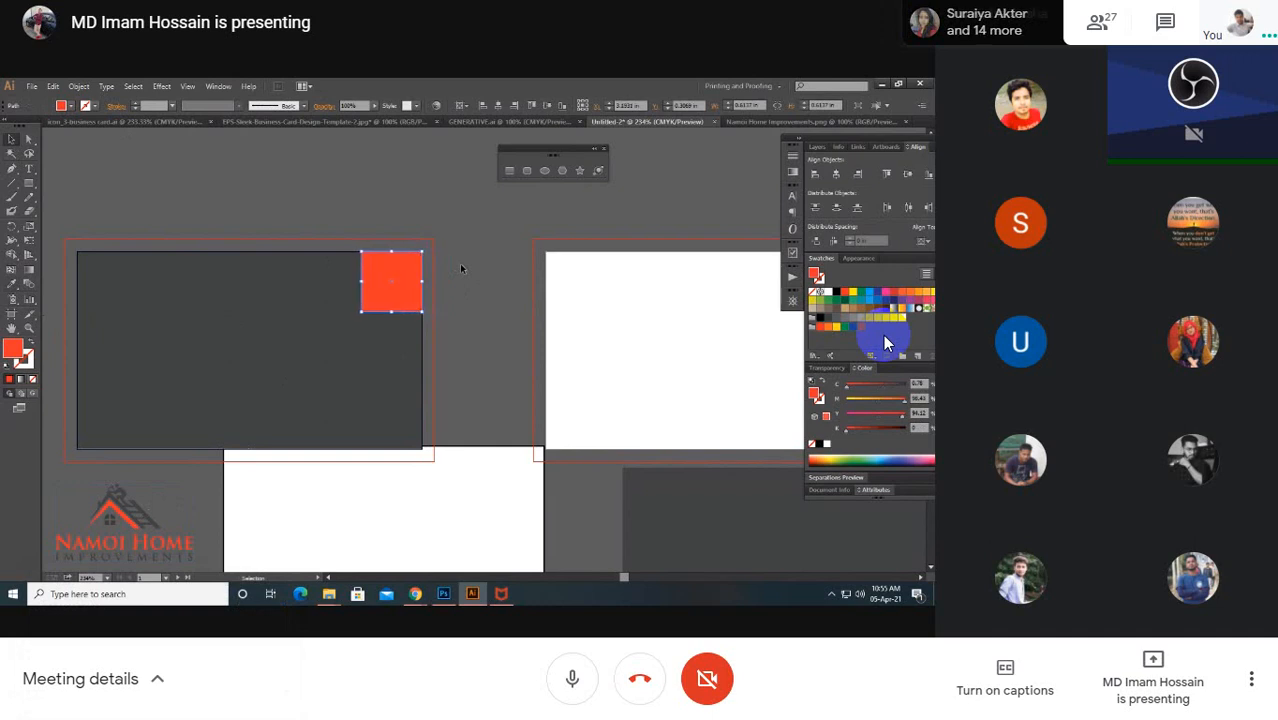
{"action": "left_click", "coordinate": [460, 265]}
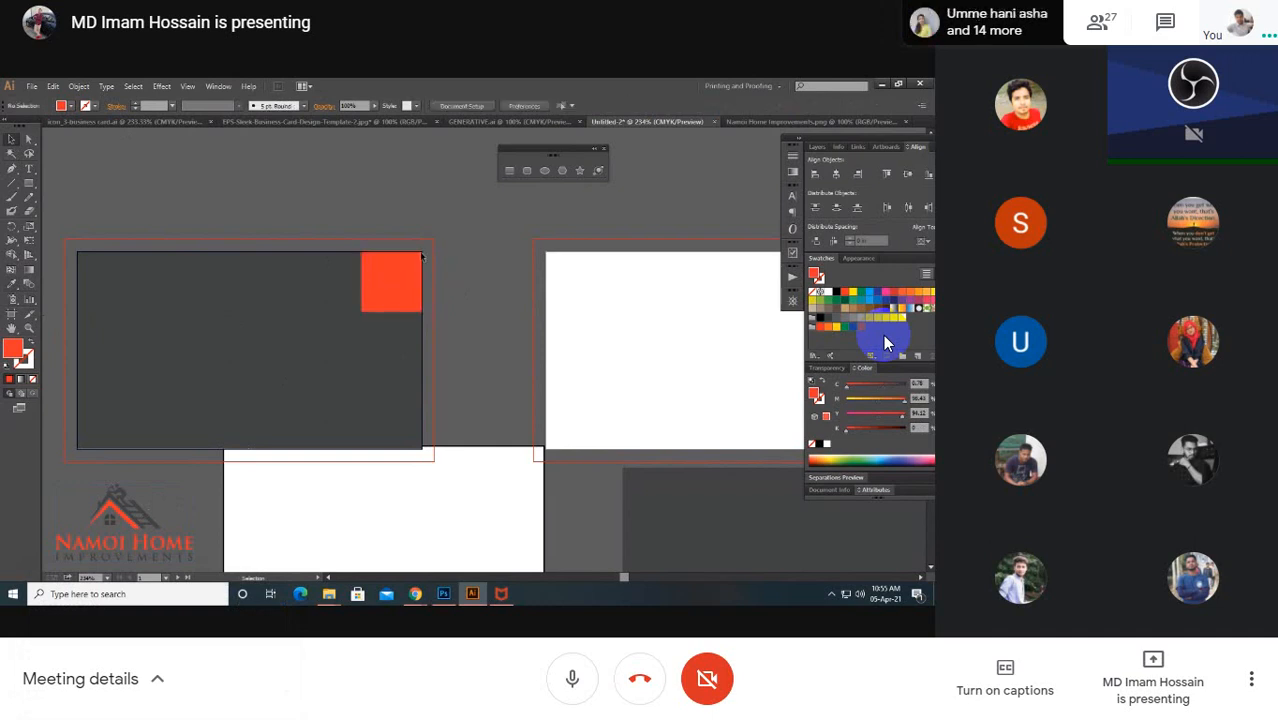
Step: Reshape the red-orange square into a corner triangle by moving its lower-left anchor point onto the lower-right one
{"action": "left_click", "coordinate": [29, 143]}
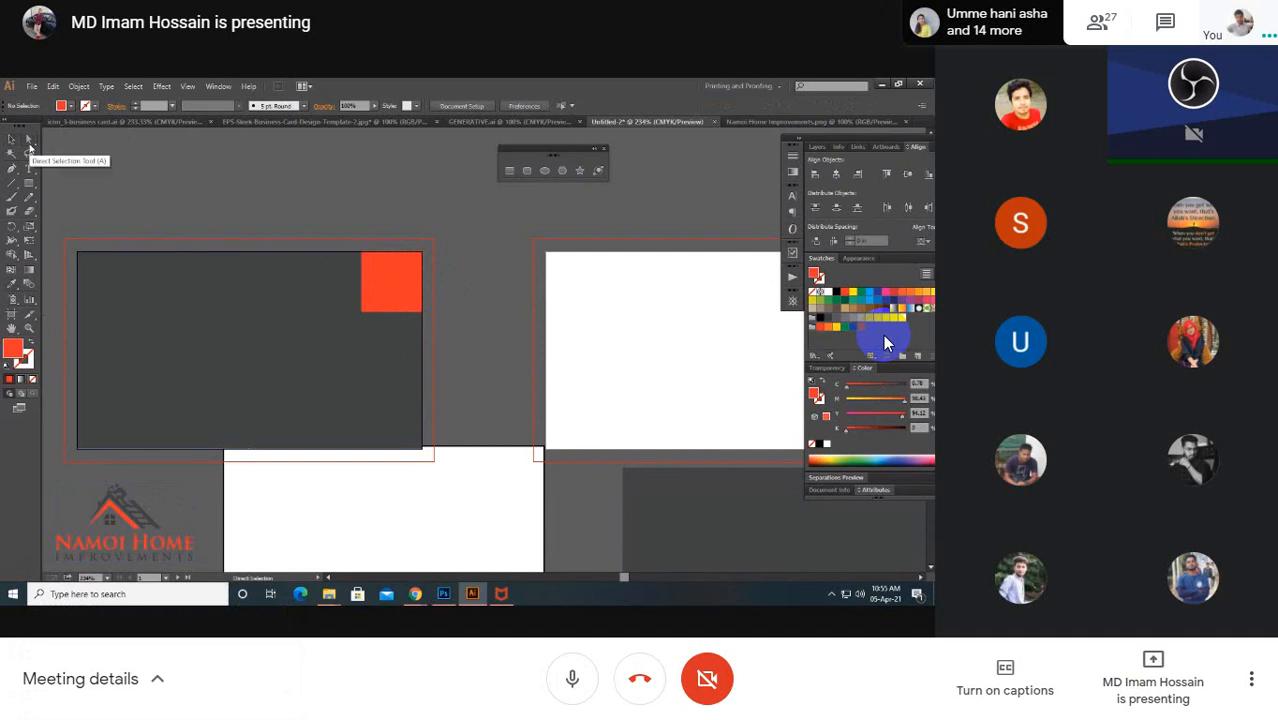
{"action": "left_click", "coordinate": [362, 306]}
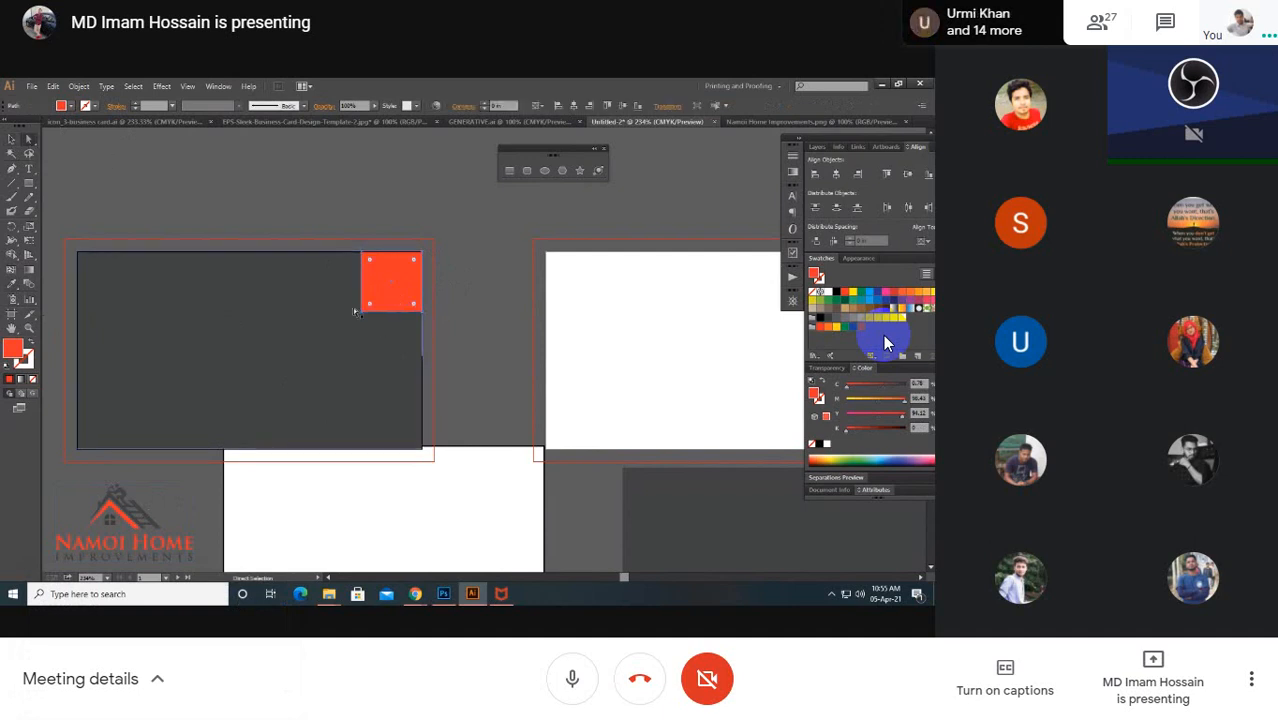
{"action": "left_click_drag", "start_coordinate": [340, 302], "coordinate": [389, 337]}
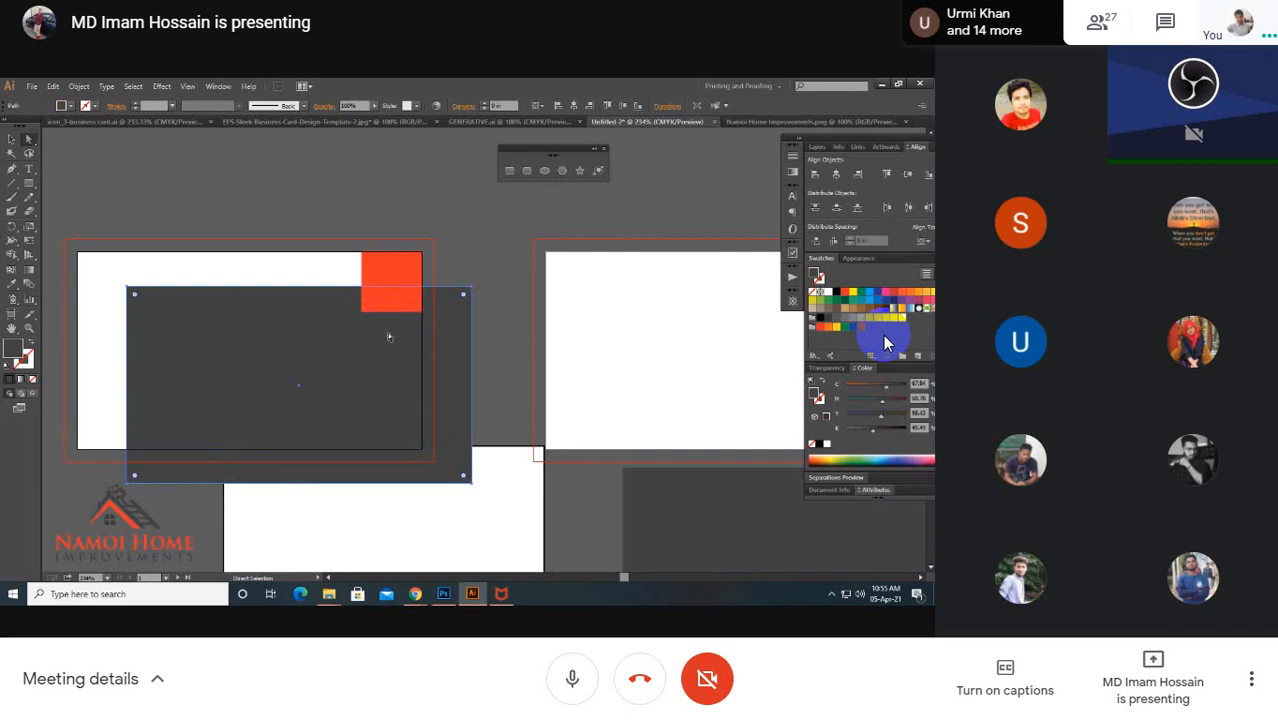
{"action": "key", "text": "ctrl+z"}
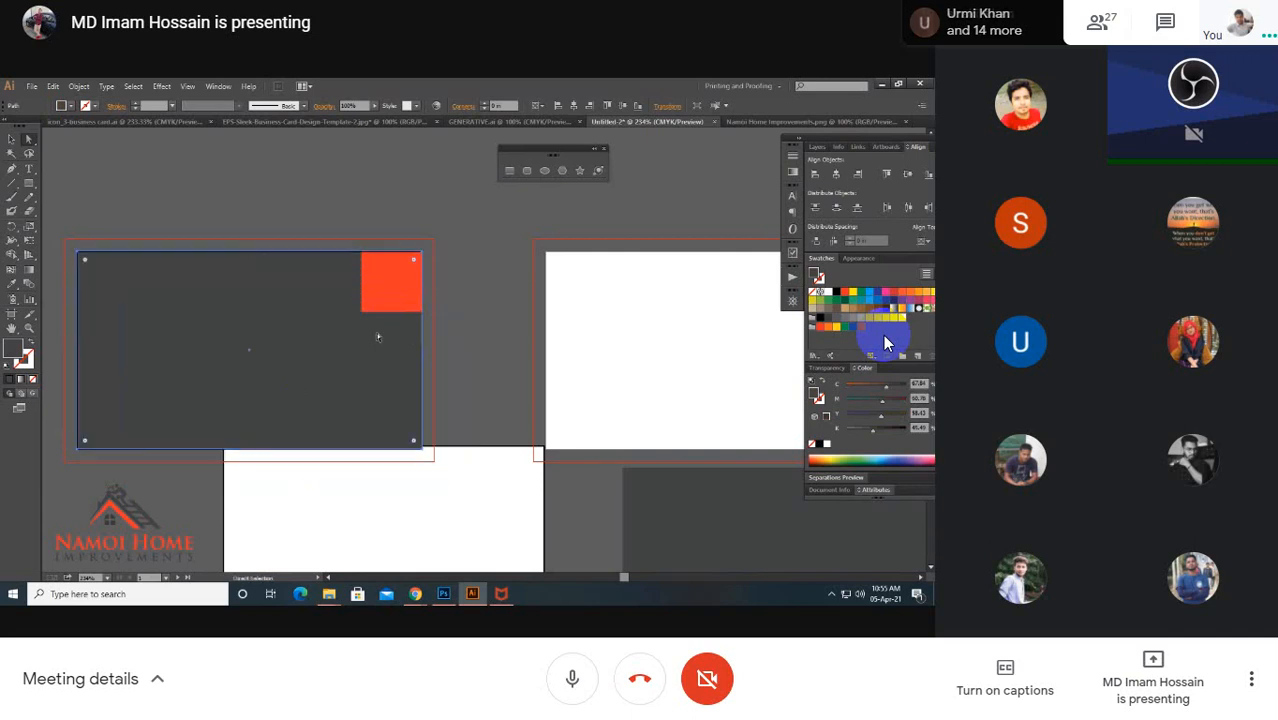
{"action": "key", "text": "ctrl+shift+a"}
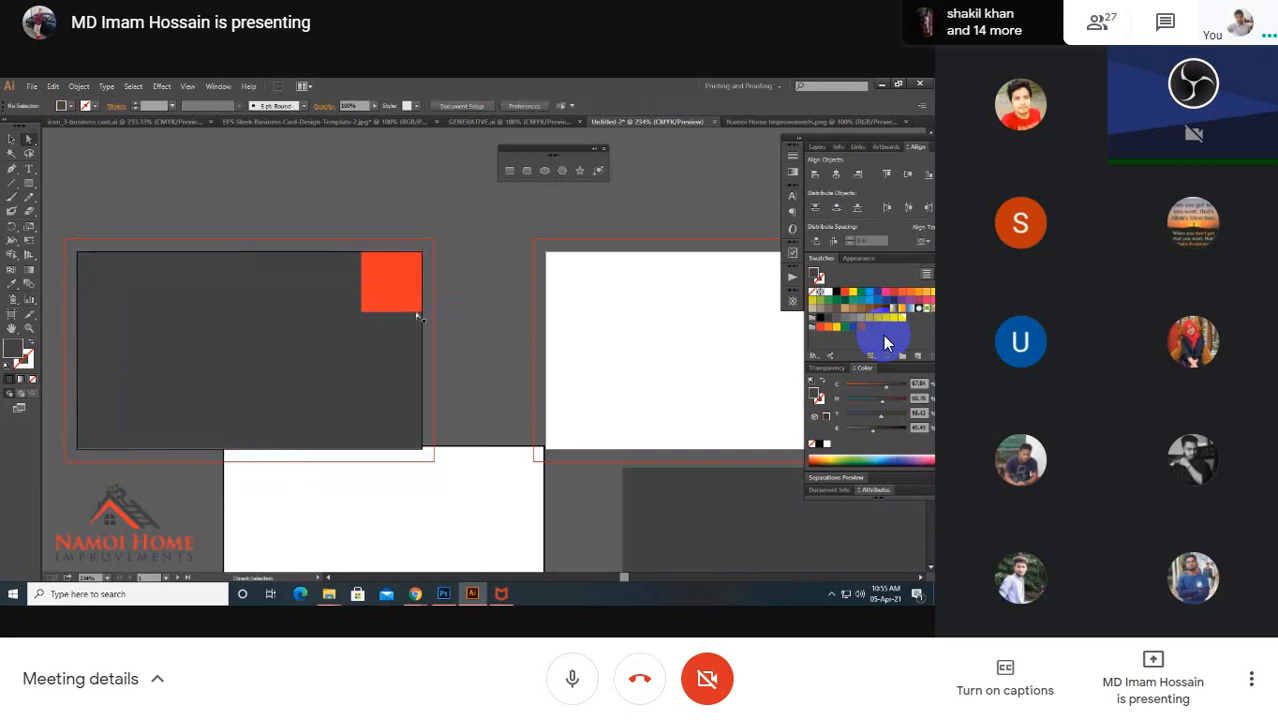
{"action": "left_click", "coordinate": [416, 310]}
{"action": "left_click_drag", "start_coordinate": [362, 311], "coordinate": [422, 311]}
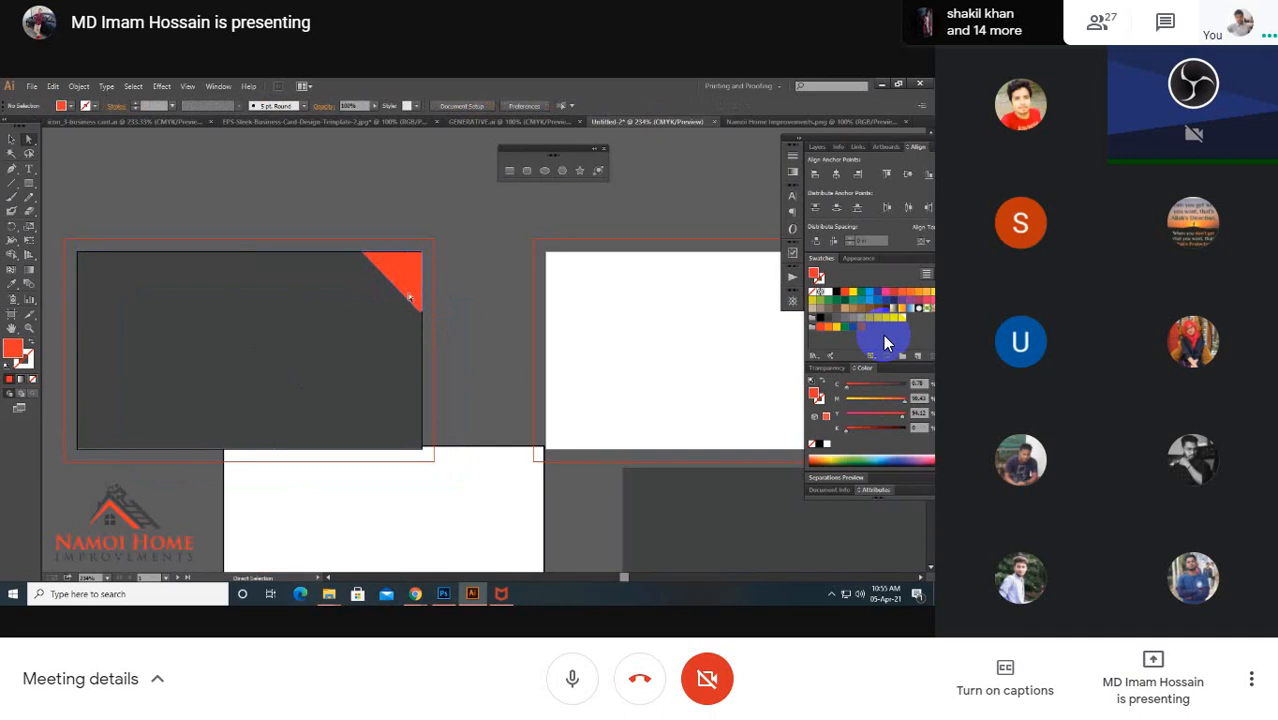
{"action": "left_click", "coordinate": [409, 298]}
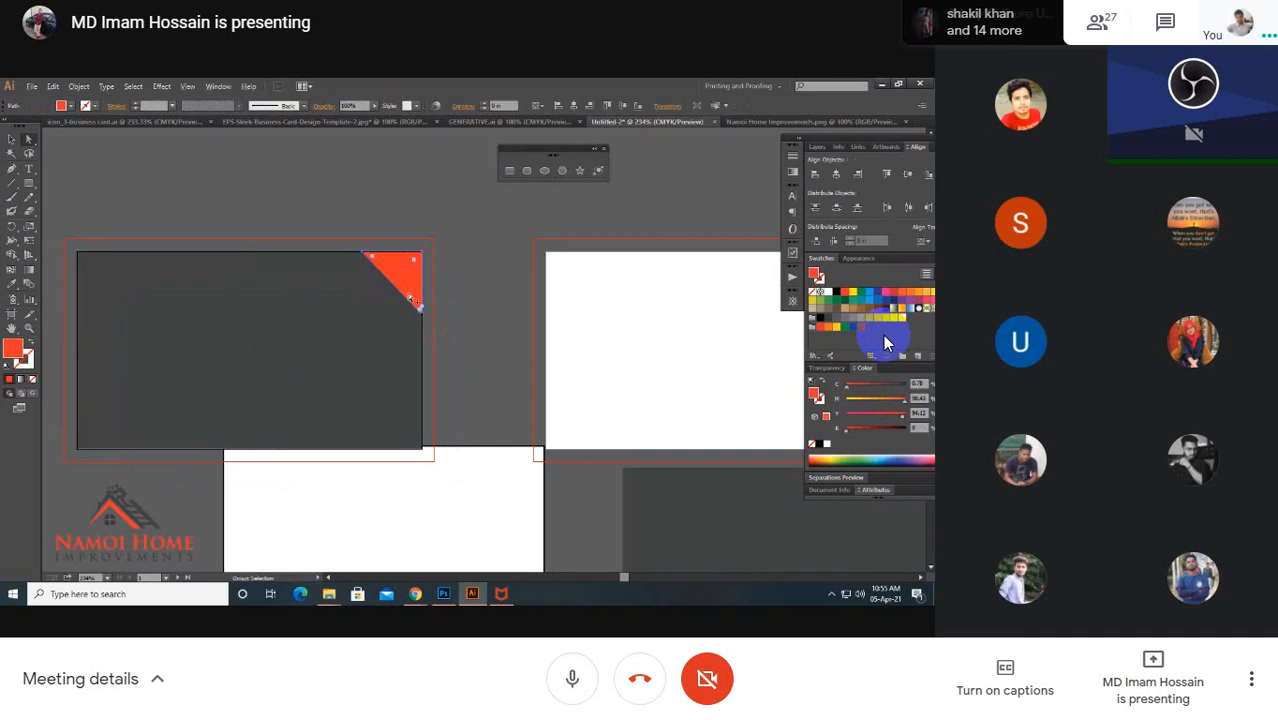
Step: Duplicate the red-orange triangle, rotate the copy 180 degrees and fit it into the dark card's lower-left corner
{"action": "key", "text": "v"}
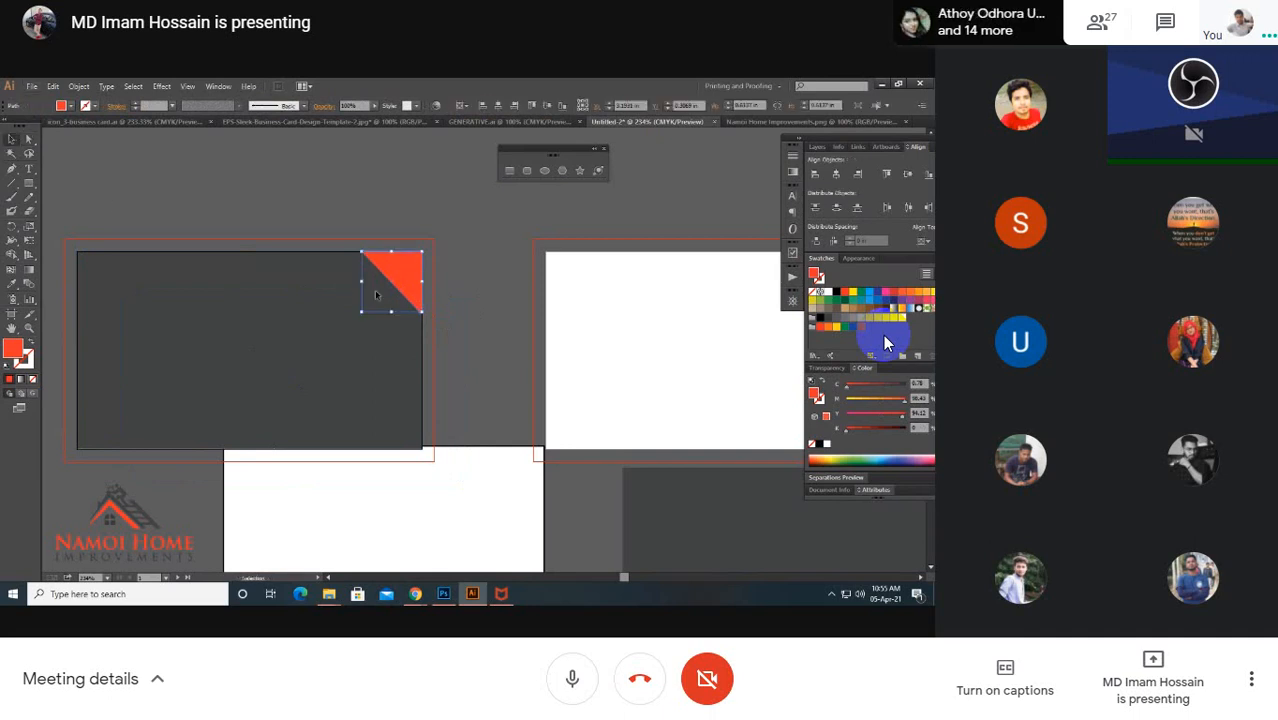
{"action": "left_click_drag", "start_coordinate": [404, 292], "coordinate": [279, 242]}
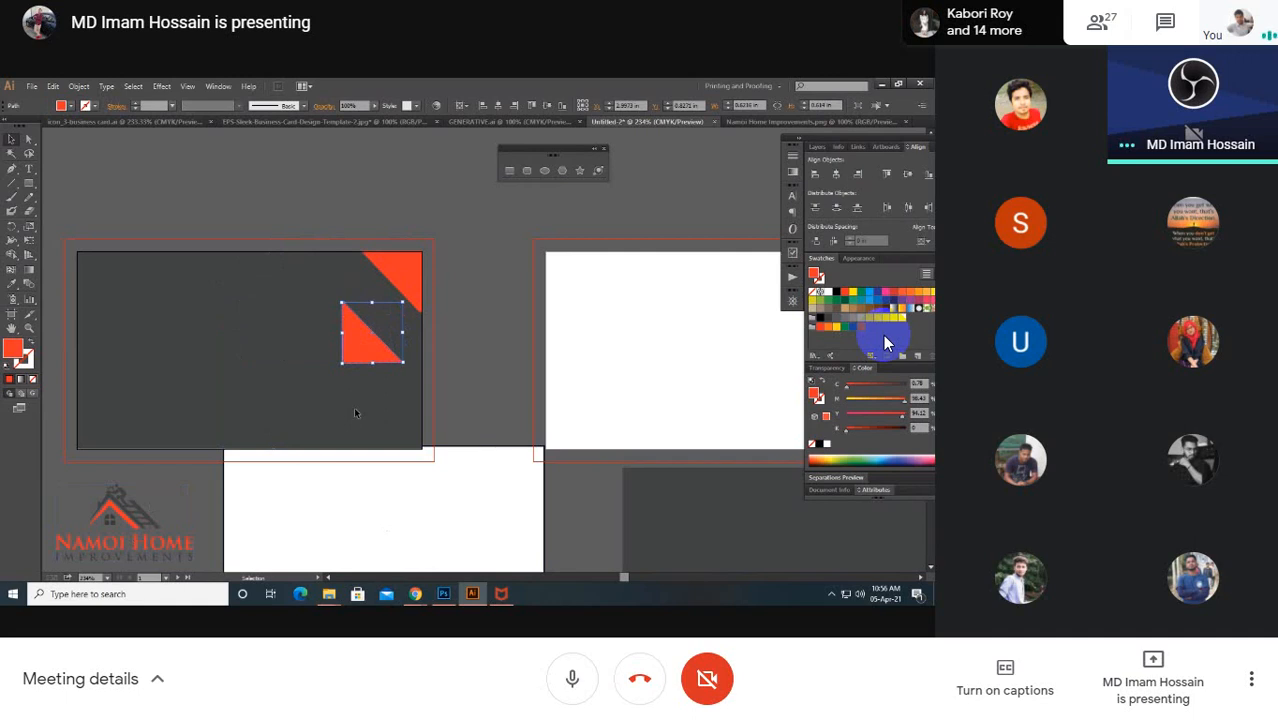
{"action": "left_click_drag", "start_coordinate": [370, 353], "coordinate": [108, 438]}
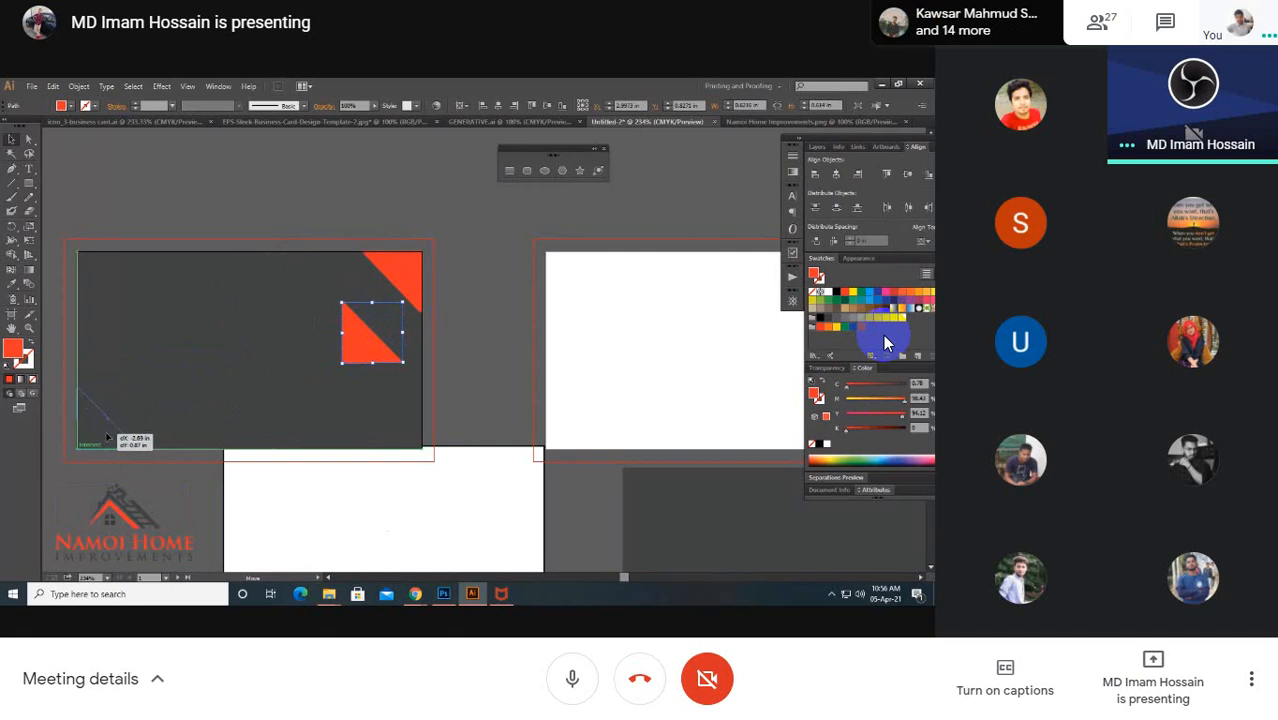
{"action": "left_click", "coordinate": [454, 357]}
{"action": "left_click_drag", "start_coordinate": [222, 360], "coordinate": [356, 334]}
{"action": "left_click_drag", "start_coordinate": [503, 484], "coordinate": [549, 538]}
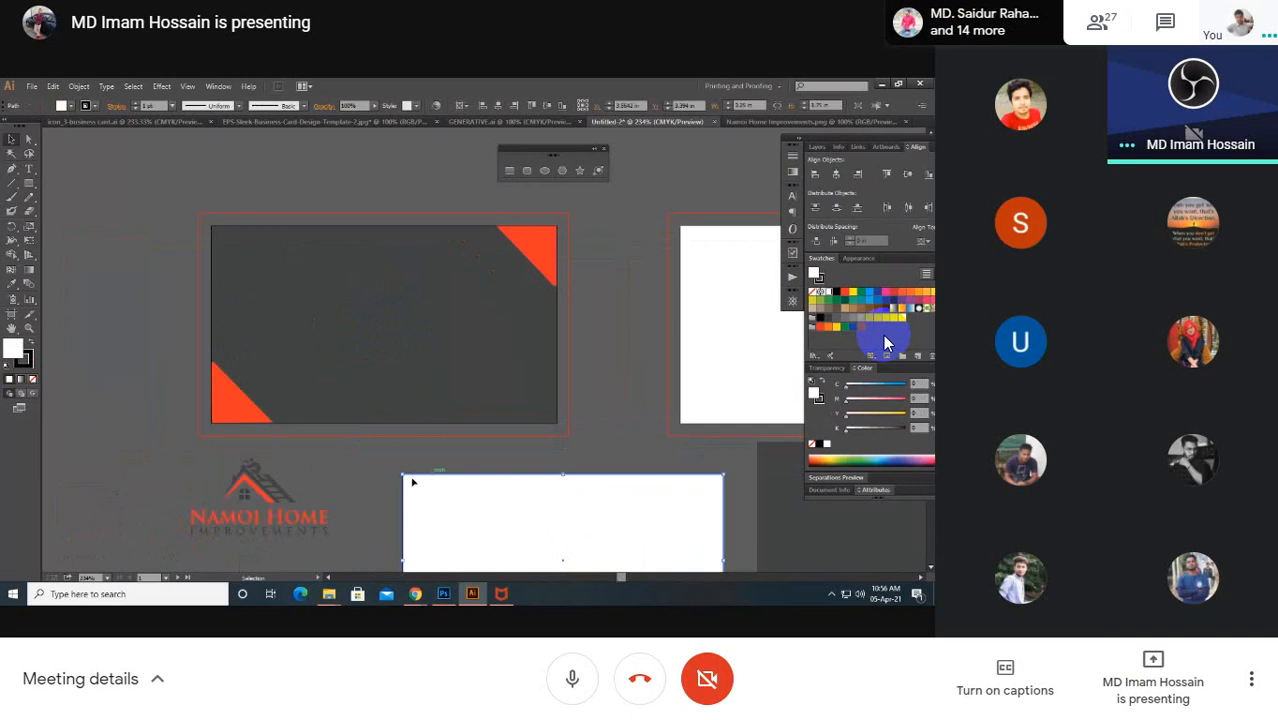
{"action": "left_click", "coordinate": [268, 500]}
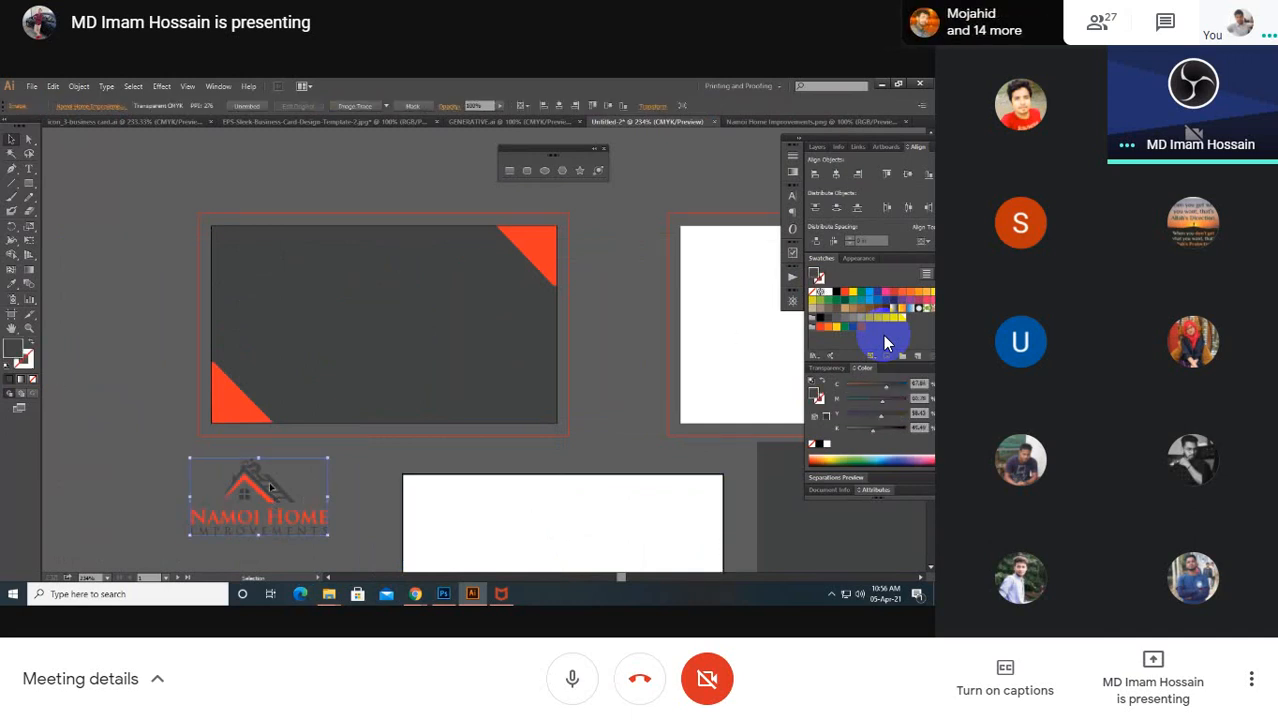
{"action": "key", "text": "ctrl"}
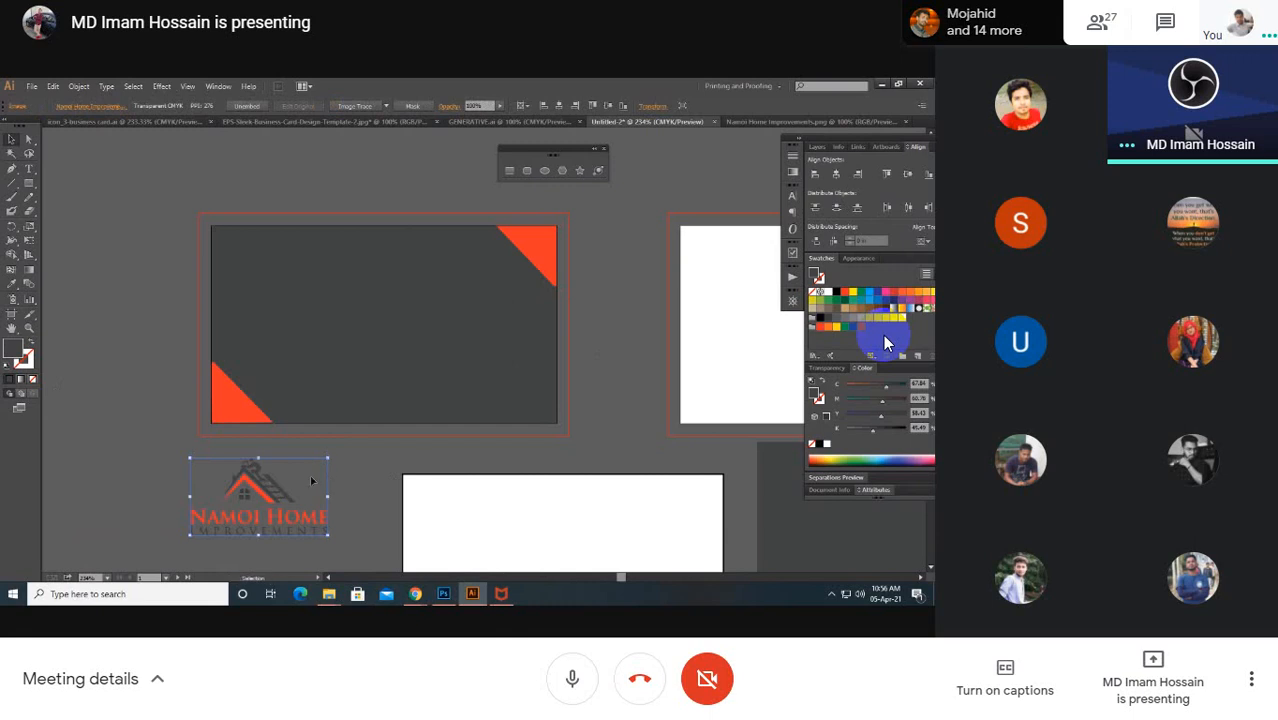
{"action": "left_click", "coordinate": [415, 482]}
{"action": "left_click", "coordinate": [301, 526]}
{"action": "left_click", "coordinate": [337, 488]}
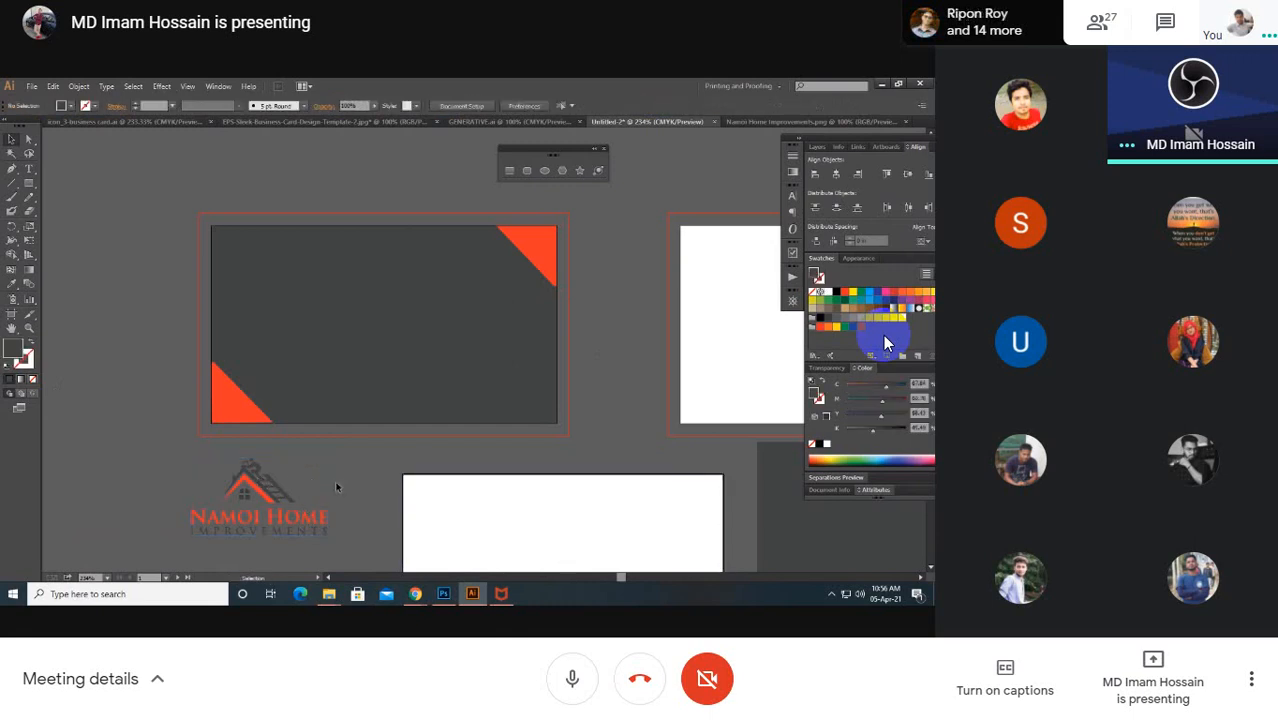
{"action": "left_click", "coordinate": [291, 536]}
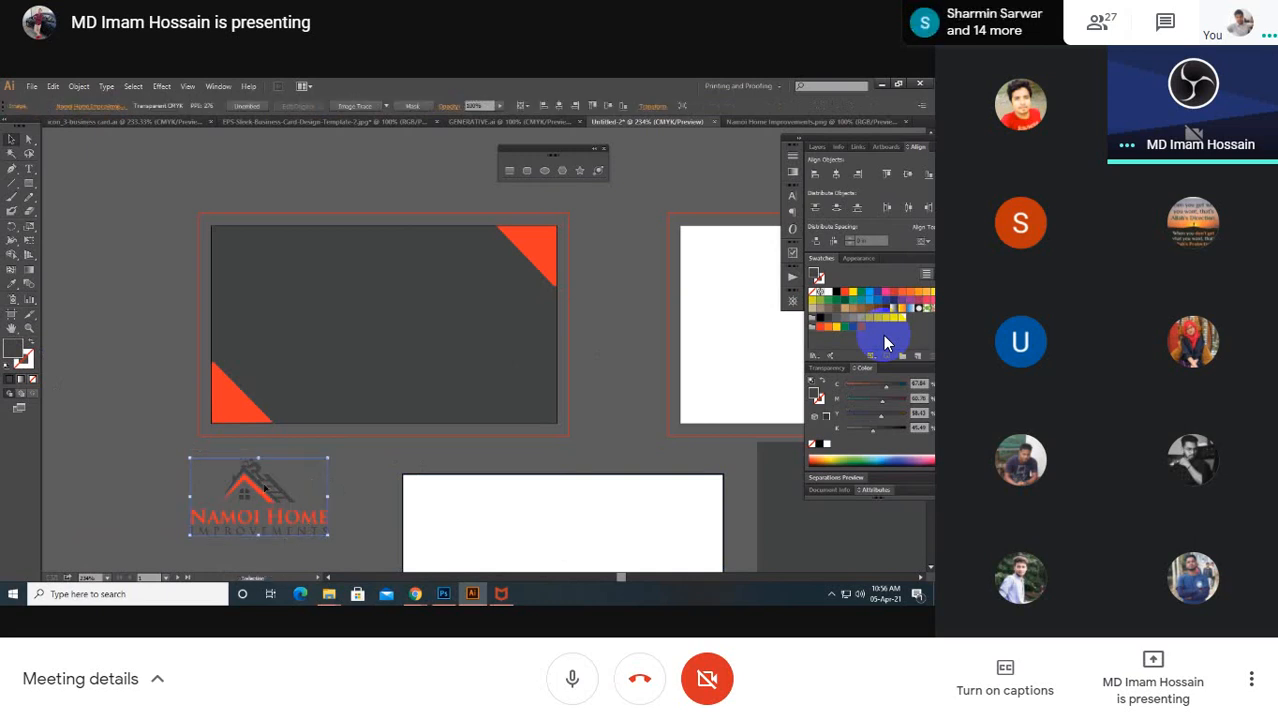
{"action": "left_click", "coordinate": [404, 470]}
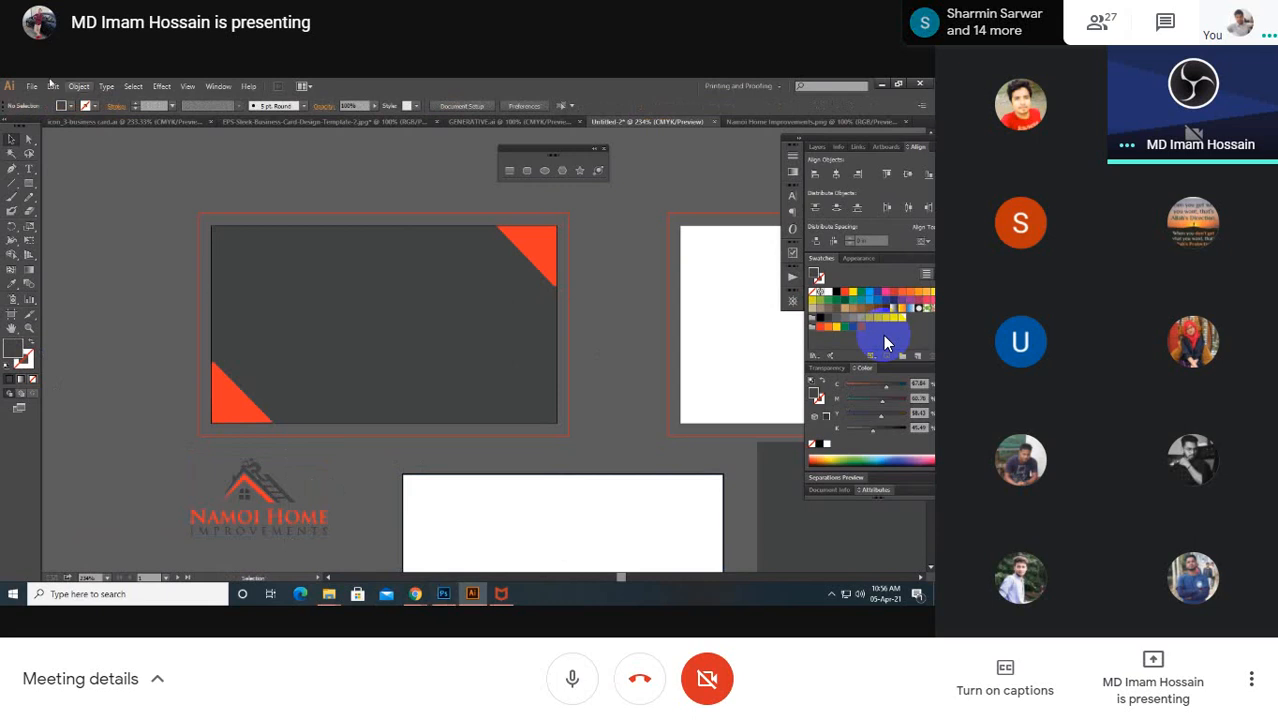
Step: Open the logo file Namoi Home Improvements.jpg from the Shekhor vai folder on the desktop
{"action": "left_click", "coordinate": [33, 86]}
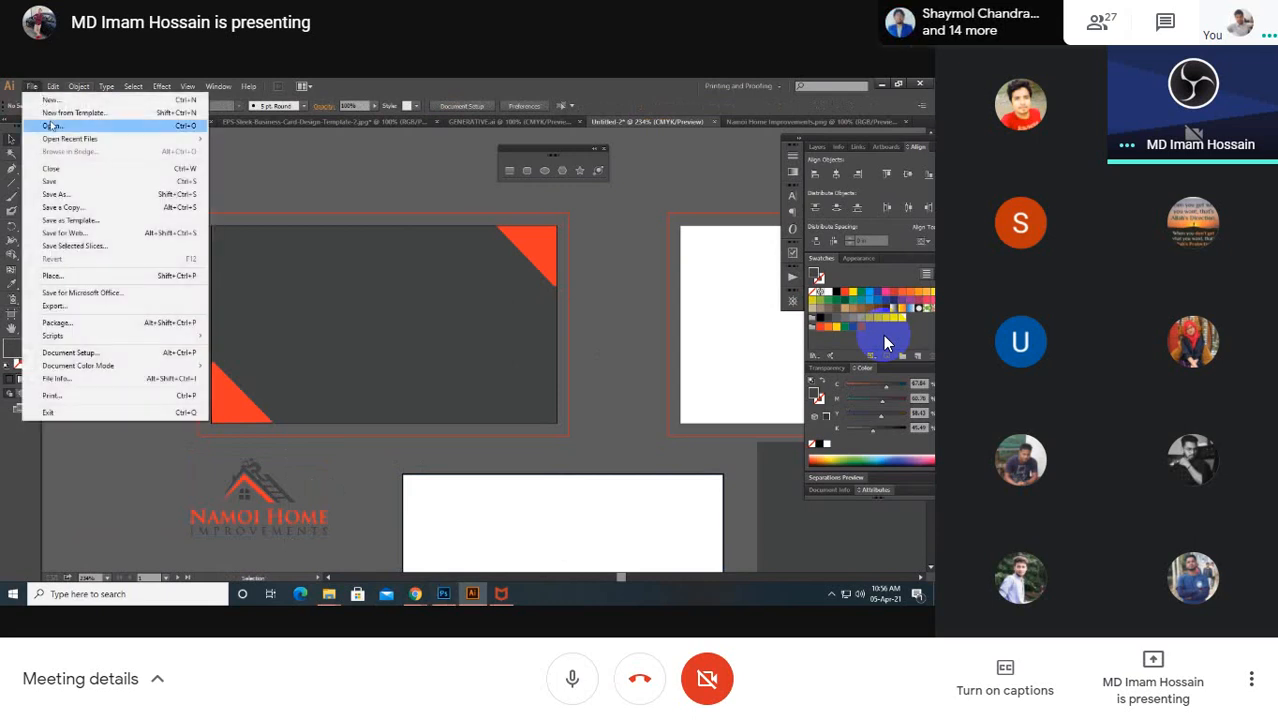
{"action": "left_click", "coordinate": [52, 126]}
{"action": "scroll", "coordinate": [188, 292], "scroll_direction": "down", "scroll_amount": 5}
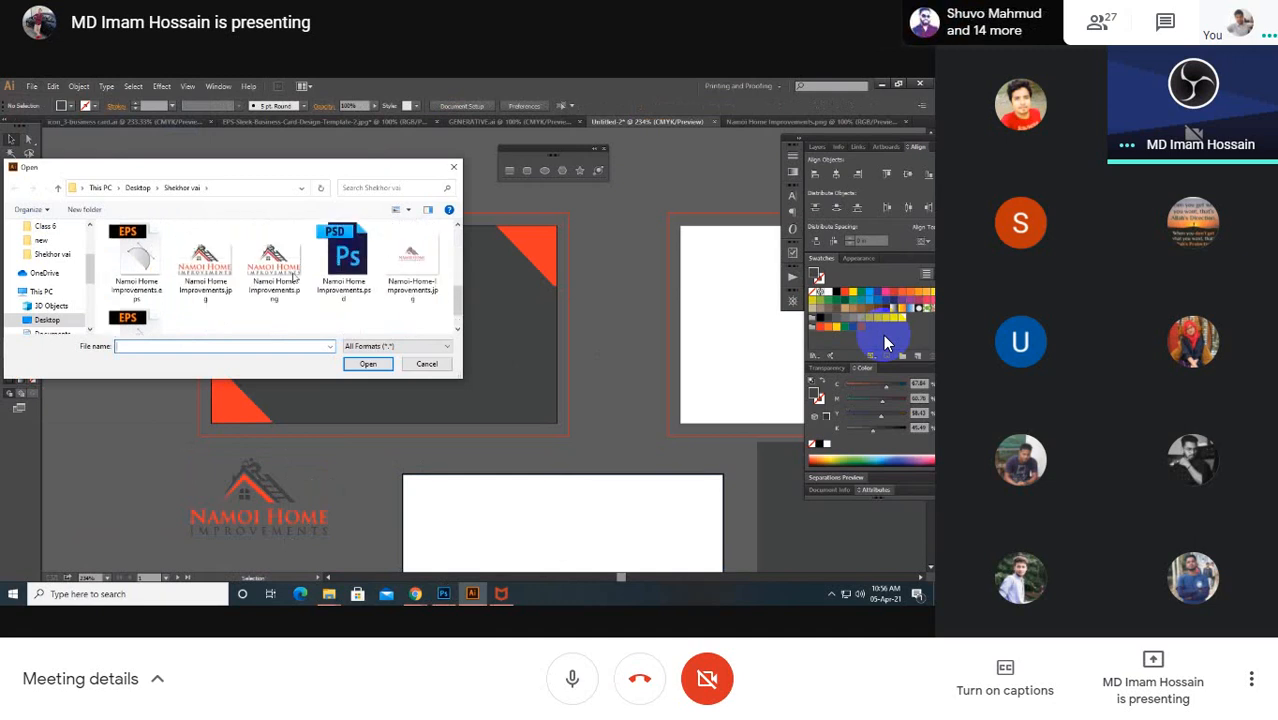
{"action": "left_click", "coordinate": [205, 262]}
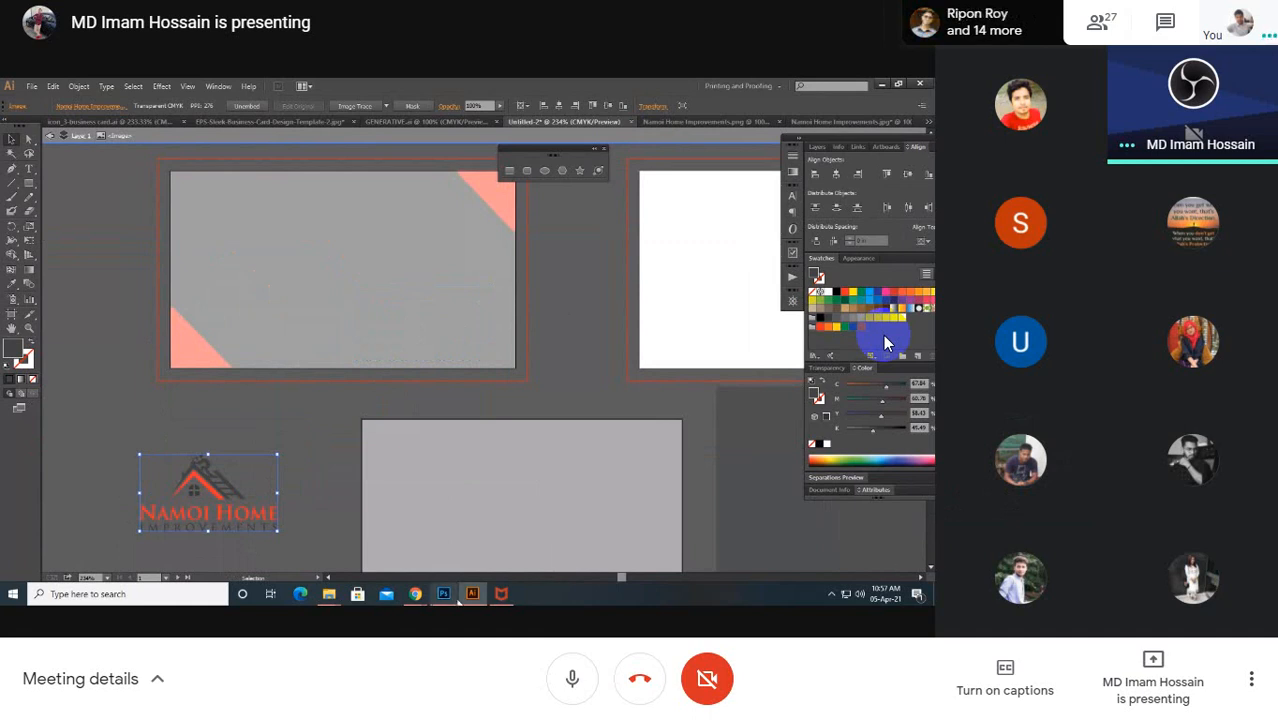
Step: Apply Image Trace to the Namoi Home logo below the card and expand the tracing into editable paths
{"action": "mouse_move", "coordinate": [457, 600]}
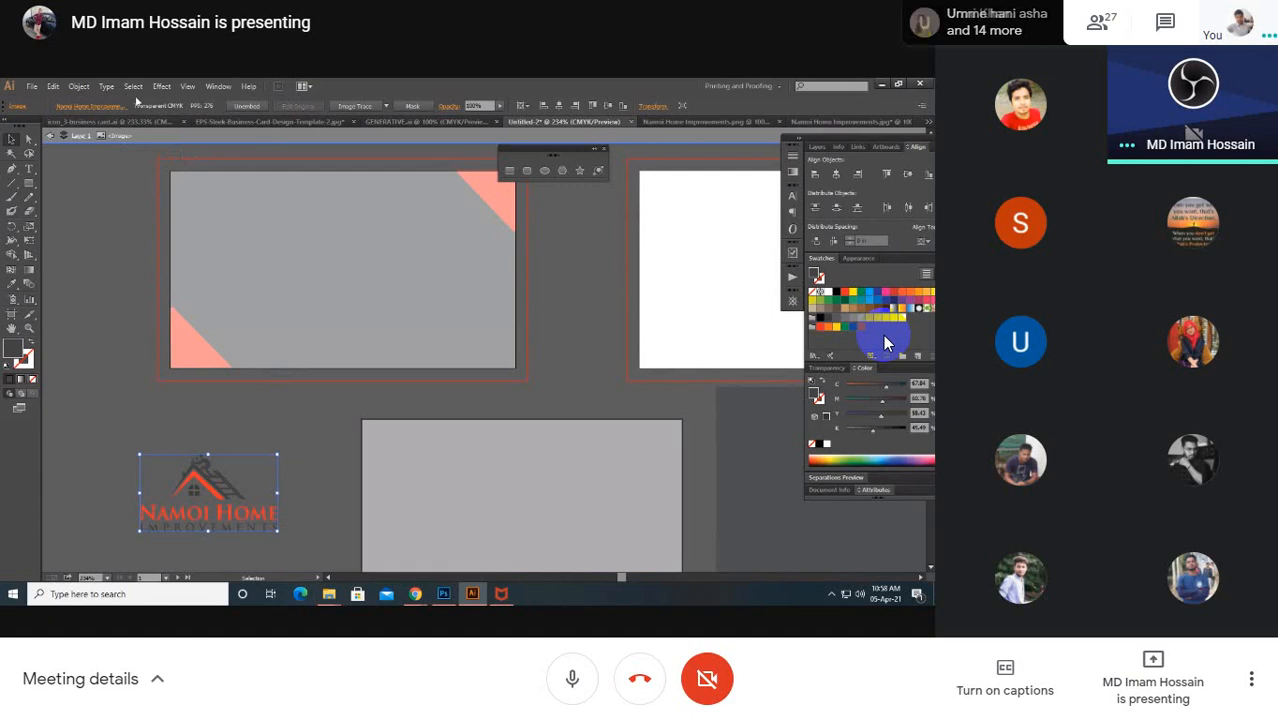
{"action": "left_click", "coordinate": [343, 106]}
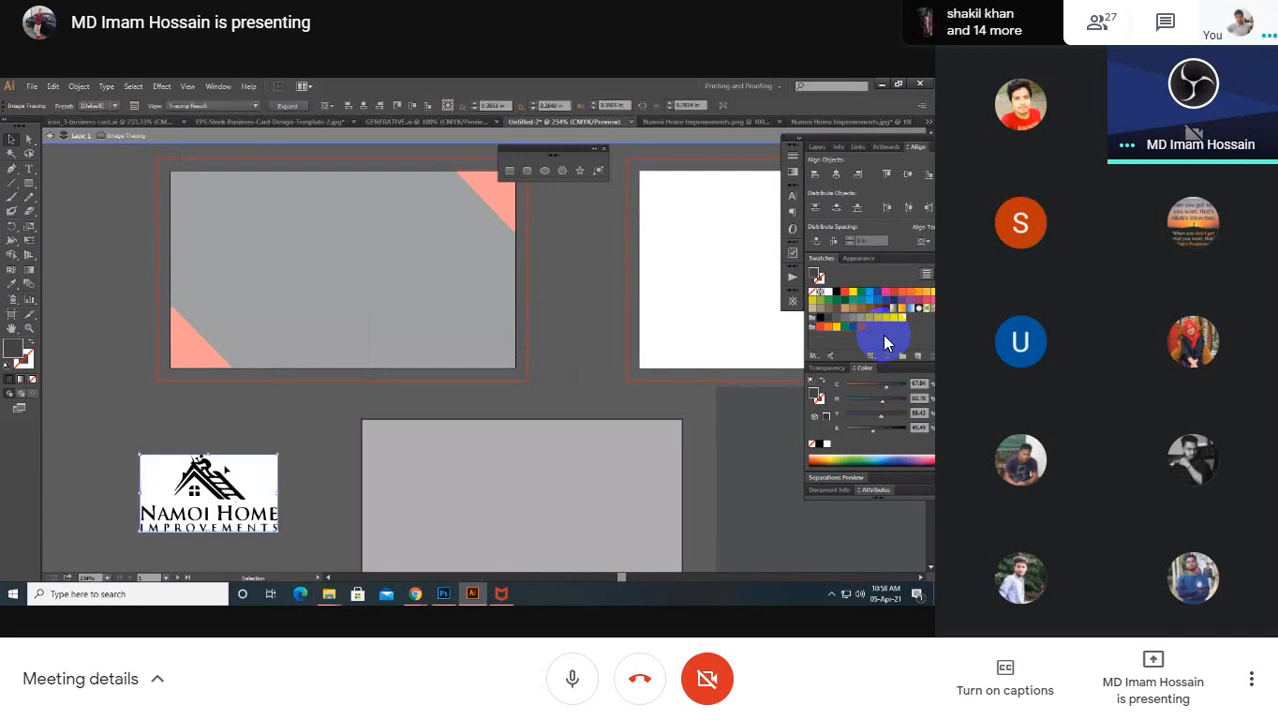
{"action": "left_click", "coordinate": [78, 86]}
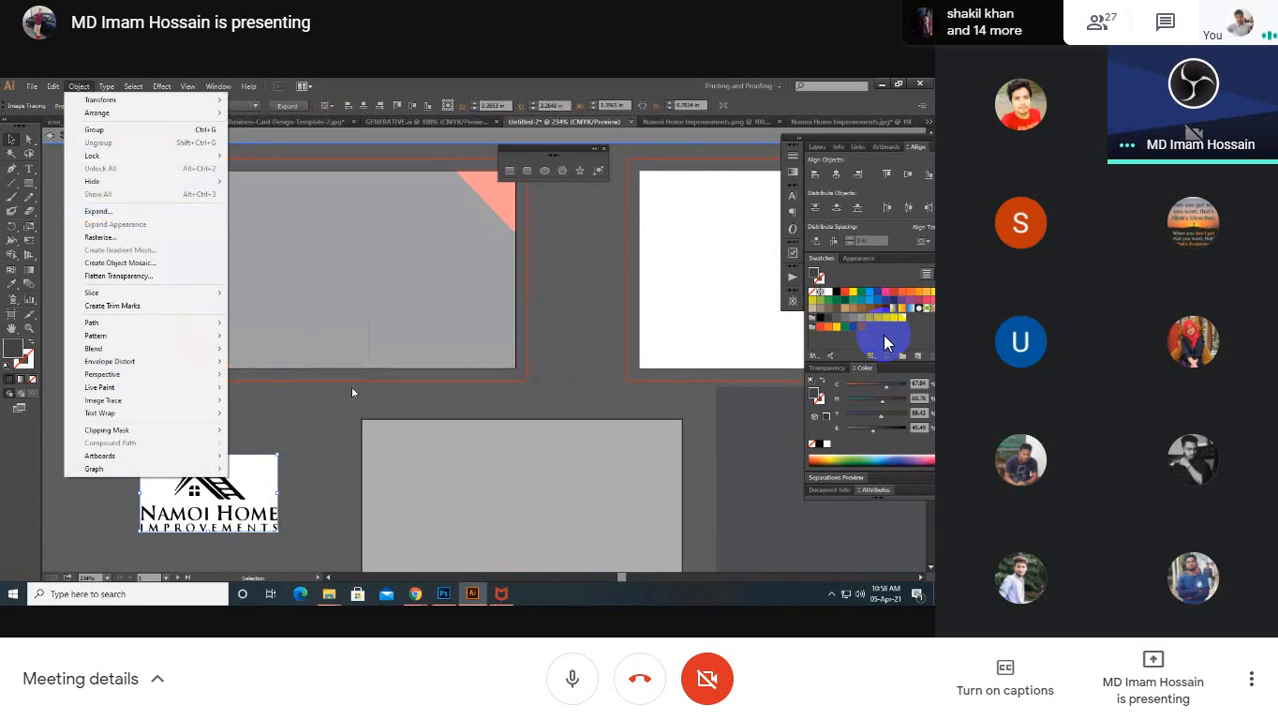
{"action": "left_click", "coordinate": [299, 410]}
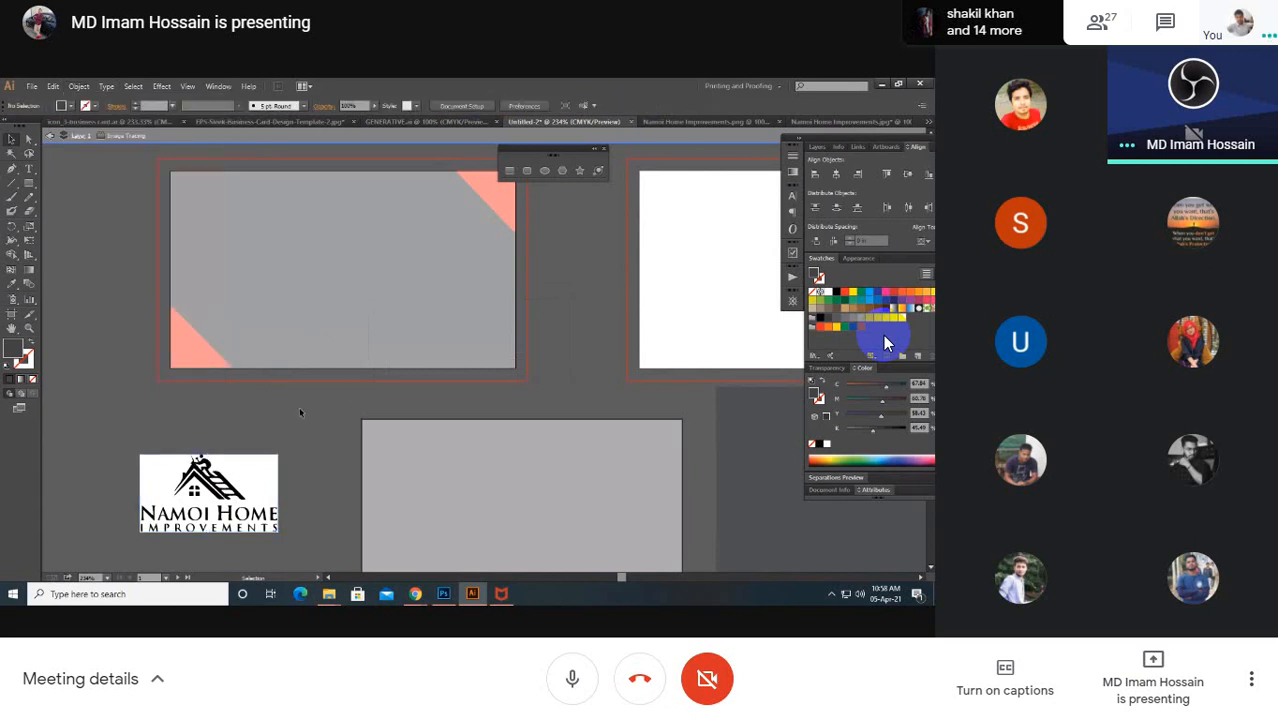
{"action": "left_click", "coordinate": [249, 87]}
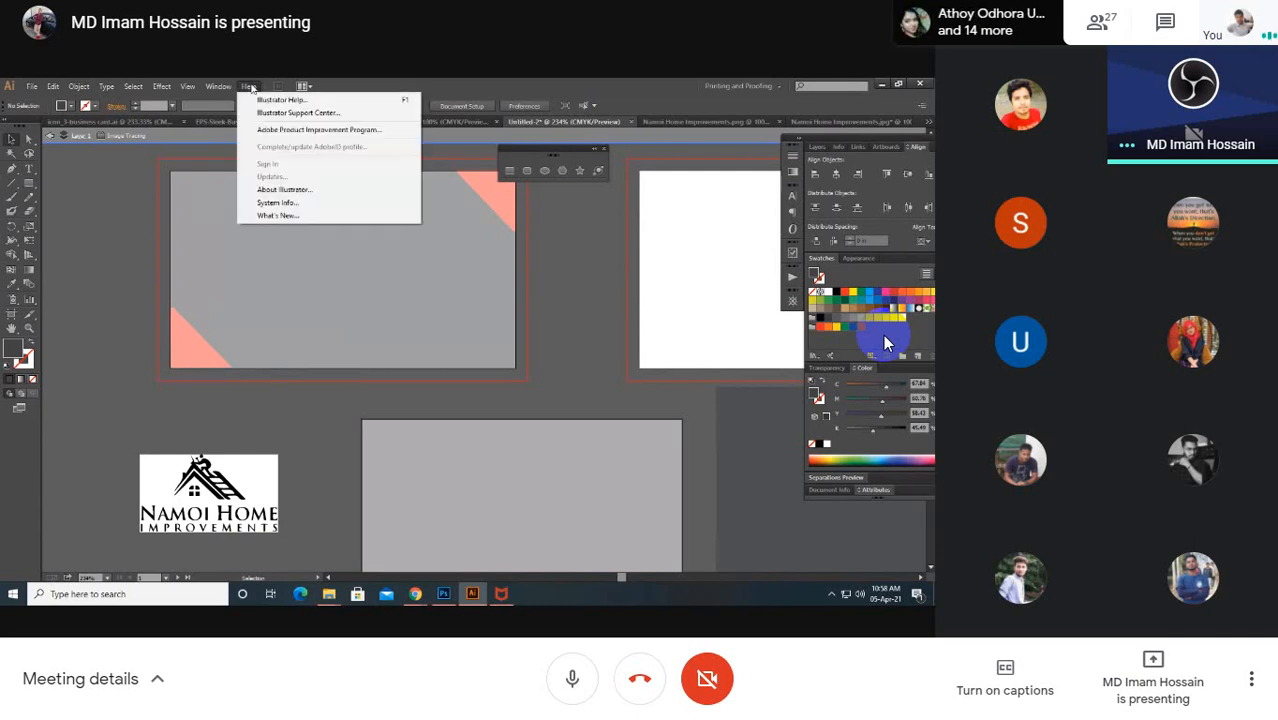
{"action": "left_click", "coordinate": [288, 393]}
{"action": "left_click", "coordinate": [268, 500]}
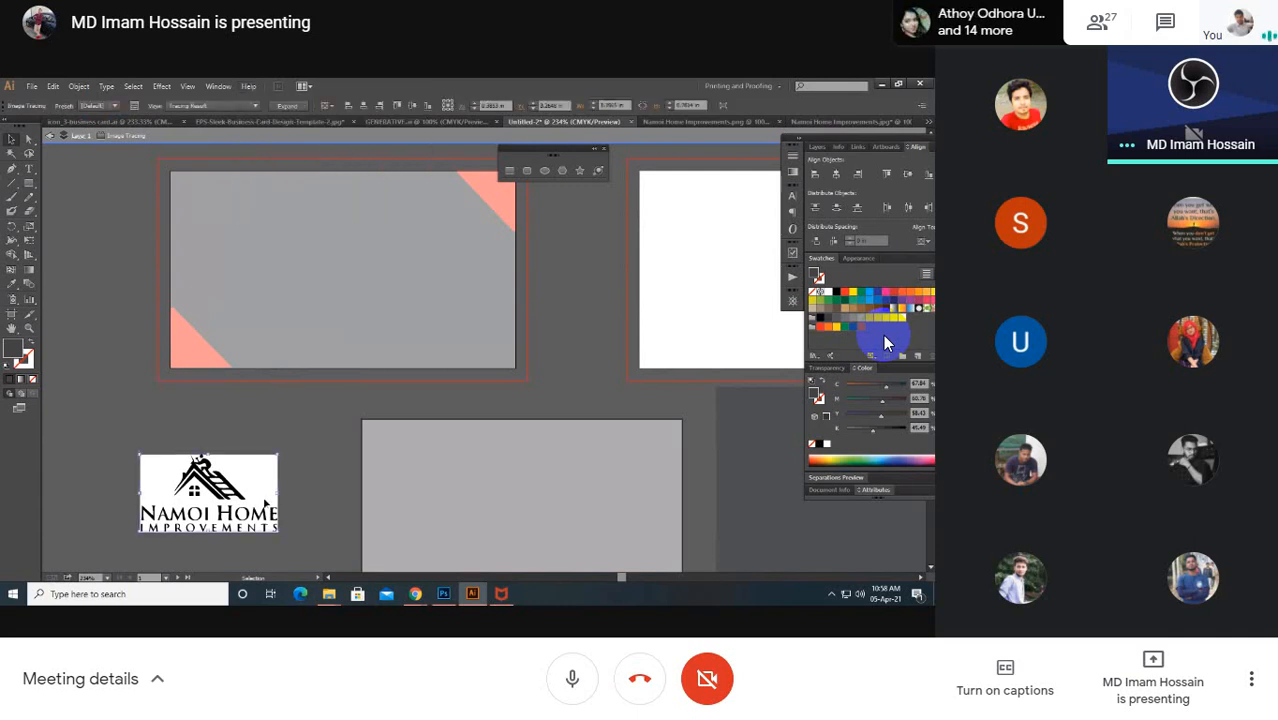
{"action": "left_click", "coordinate": [291, 108]}
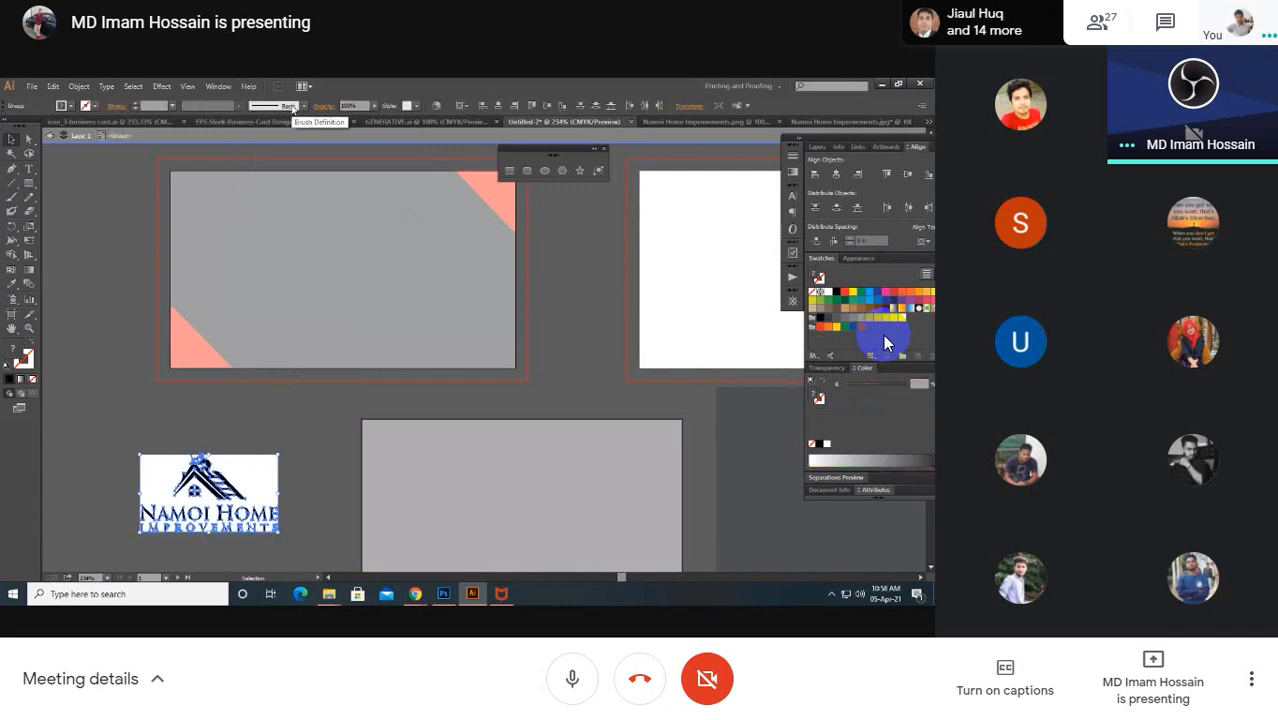
Step: Select the black roof shape in the expanded logo and move it clear of the rest of the logo
{"action": "left_click", "coordinate": [318, 468]}
{"action": "left_click", "coordinate": [216, 490]}
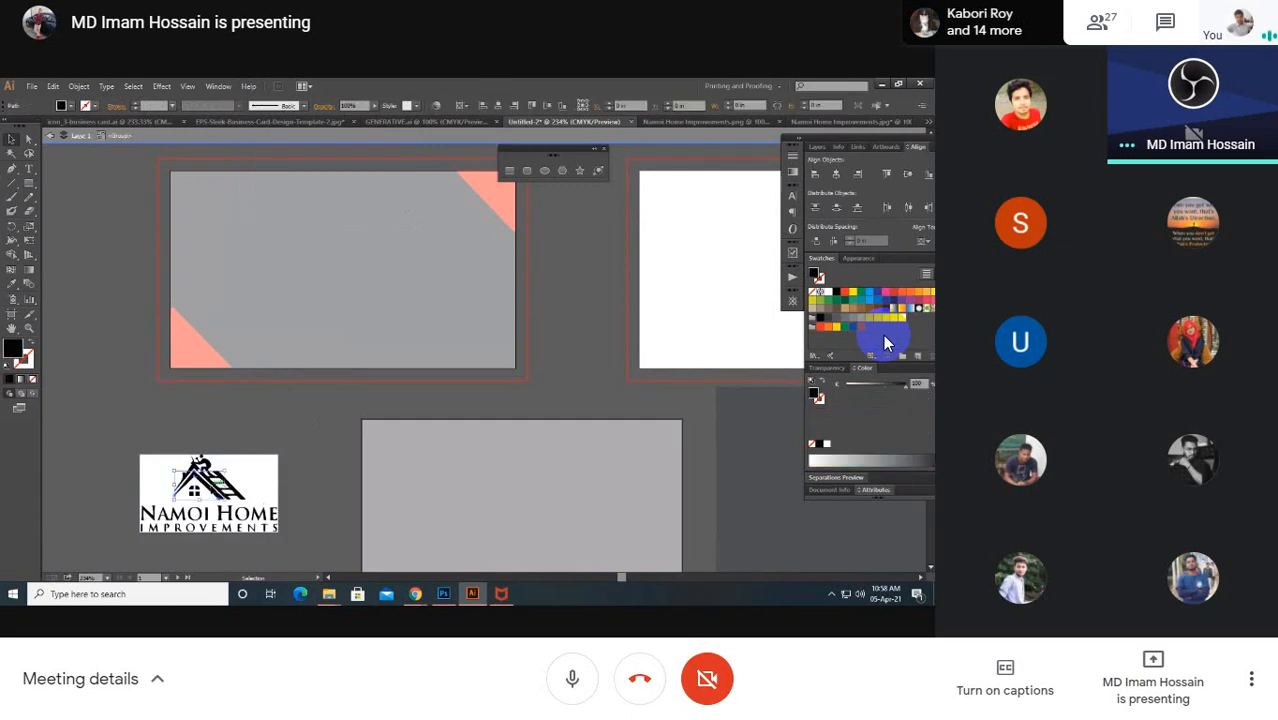
{"action": "left_click_drag", "start_coordinate": [185, 462], "coordinate": [206, 470]}
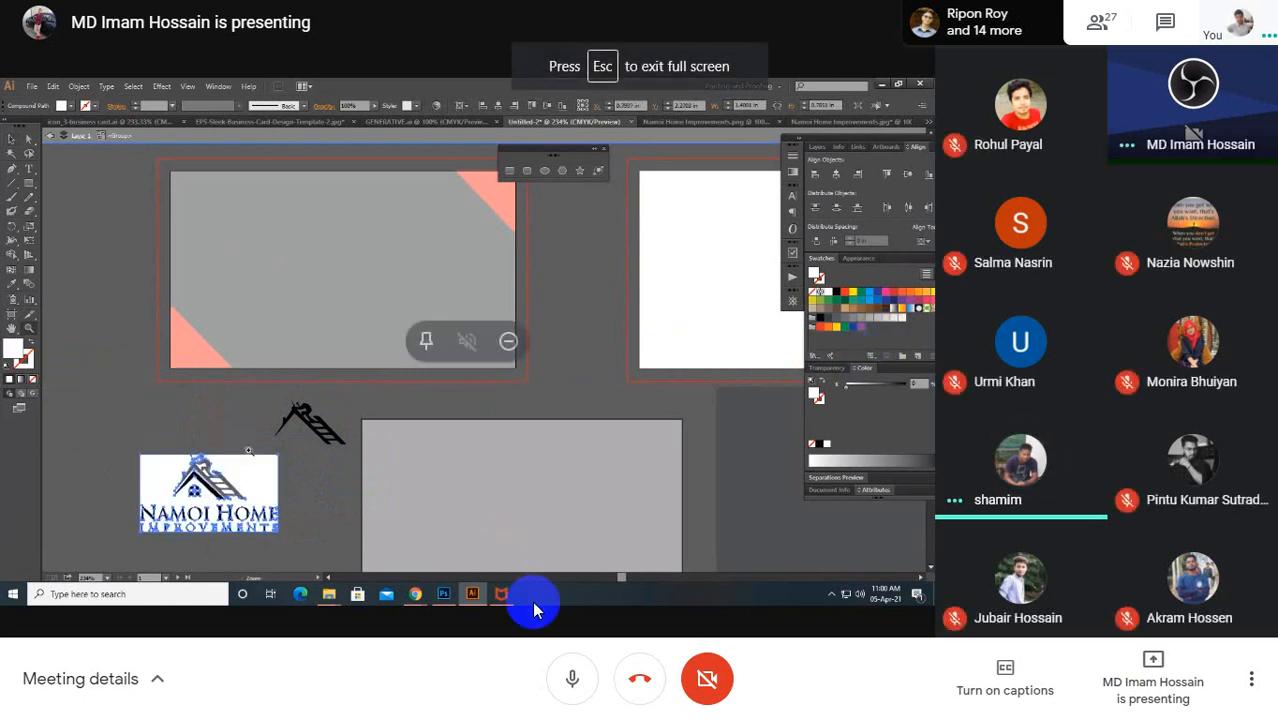
Step: Mute the meeting microphone, unmute it to speak, and mute it again
{"action": "left_click", "coordinate": [556, 686]}
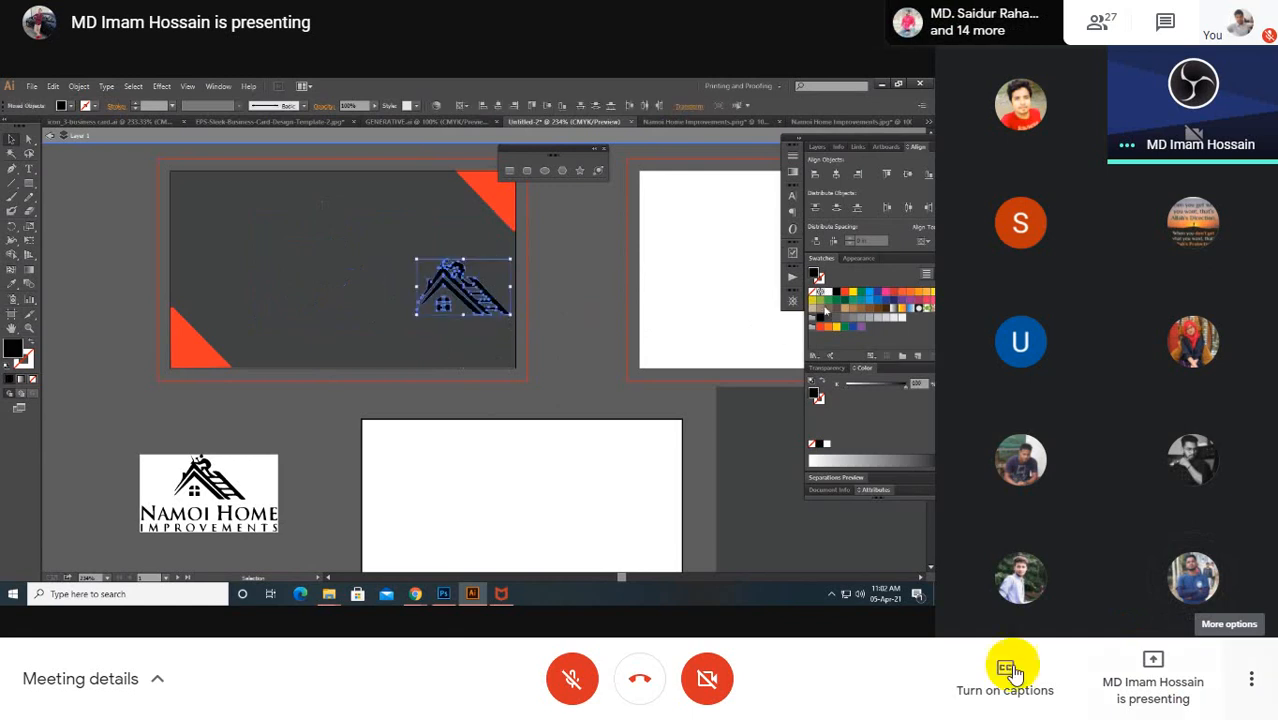
{"action": "left_click", "coordinate": [575, 679]}
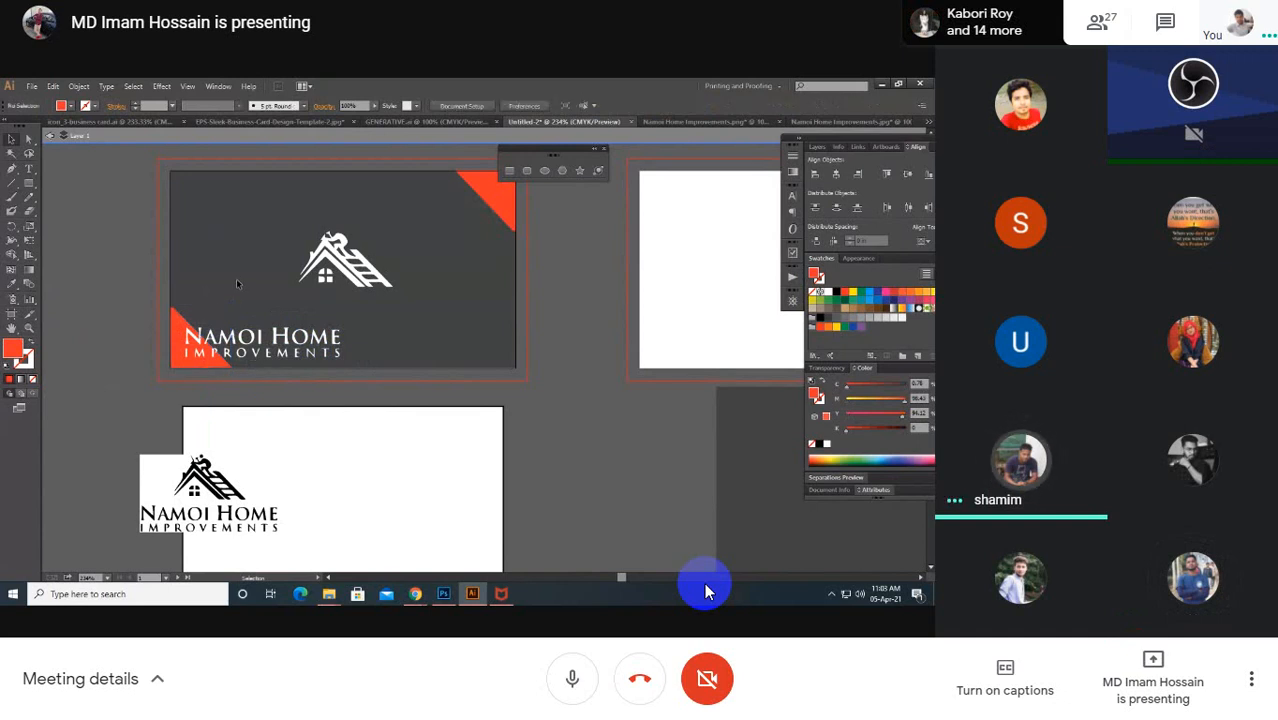
{"action": "left_click", "coordinate": [568, 676]}
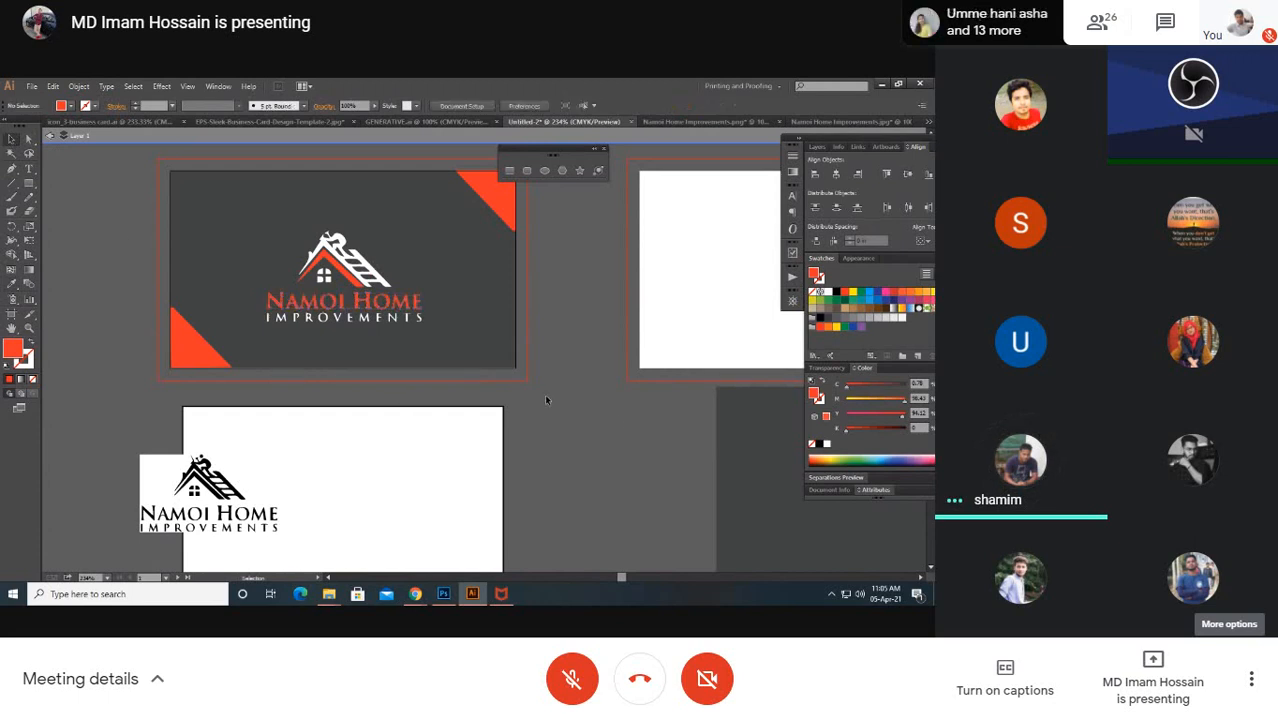
Step: Switch to the Namoi Home Improvements.png document and select the whole logo, including both lines of lettering
{"action": "left_click", "coordinate": [688, 125]}
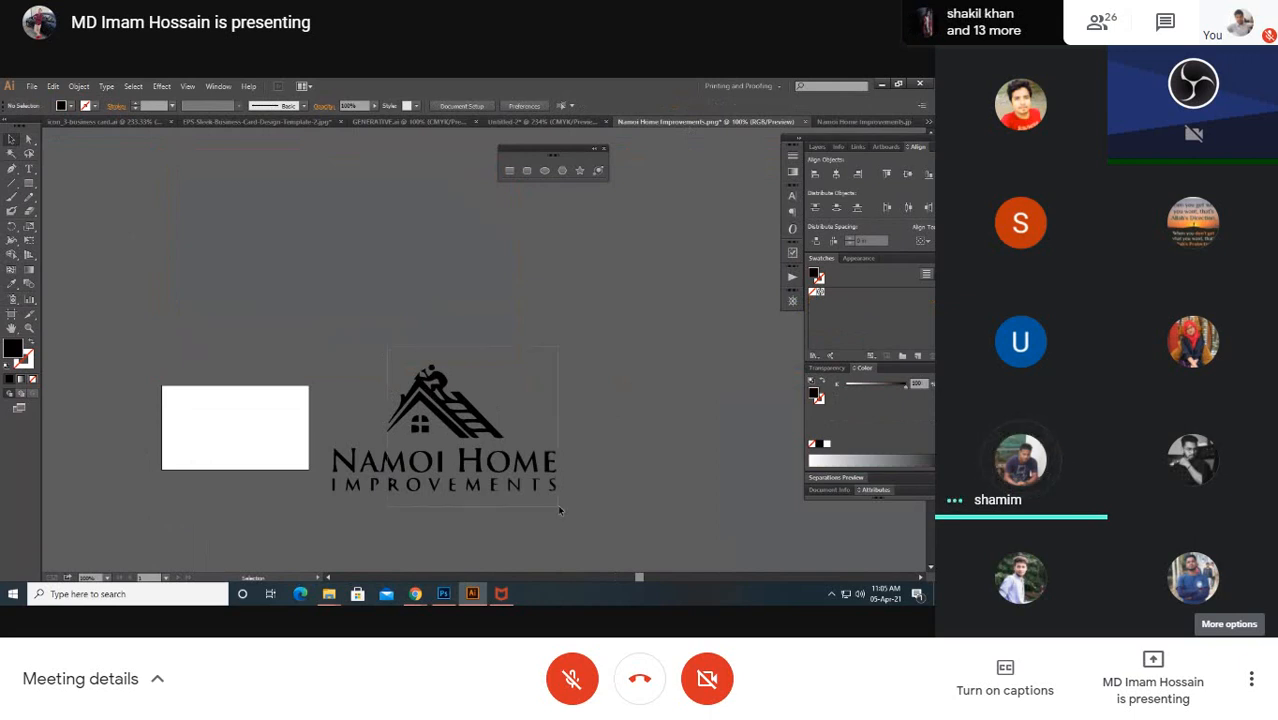
{"action": "left_click", "coordinate": [455, 457]}
{"action": "left_click", "coordinate": [340, 332]}
{"action": "left_click_drag", "start_coordinate": [587, 508], "coordinate": [568, 497]}
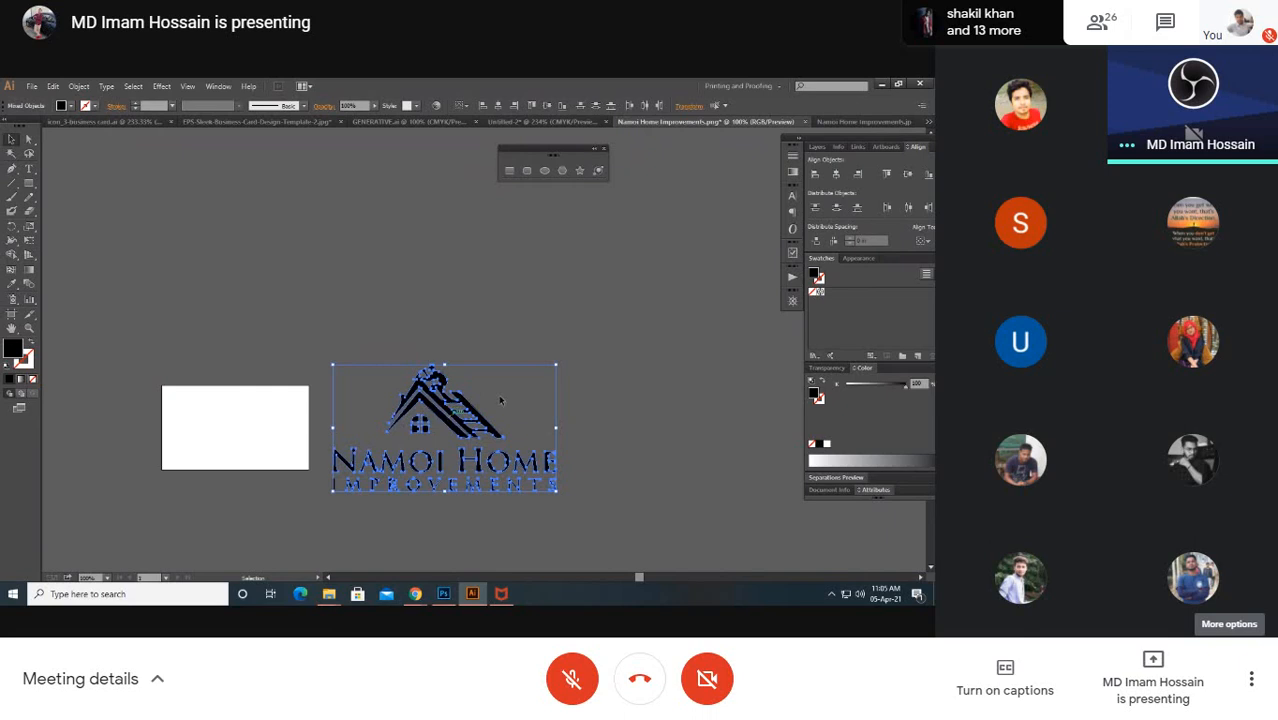
Step: Return to the Untitled-2 business card document and select the Namoi Home logo parts on the dark card
{"action": "left_click", "coordinate": [576, 122]}
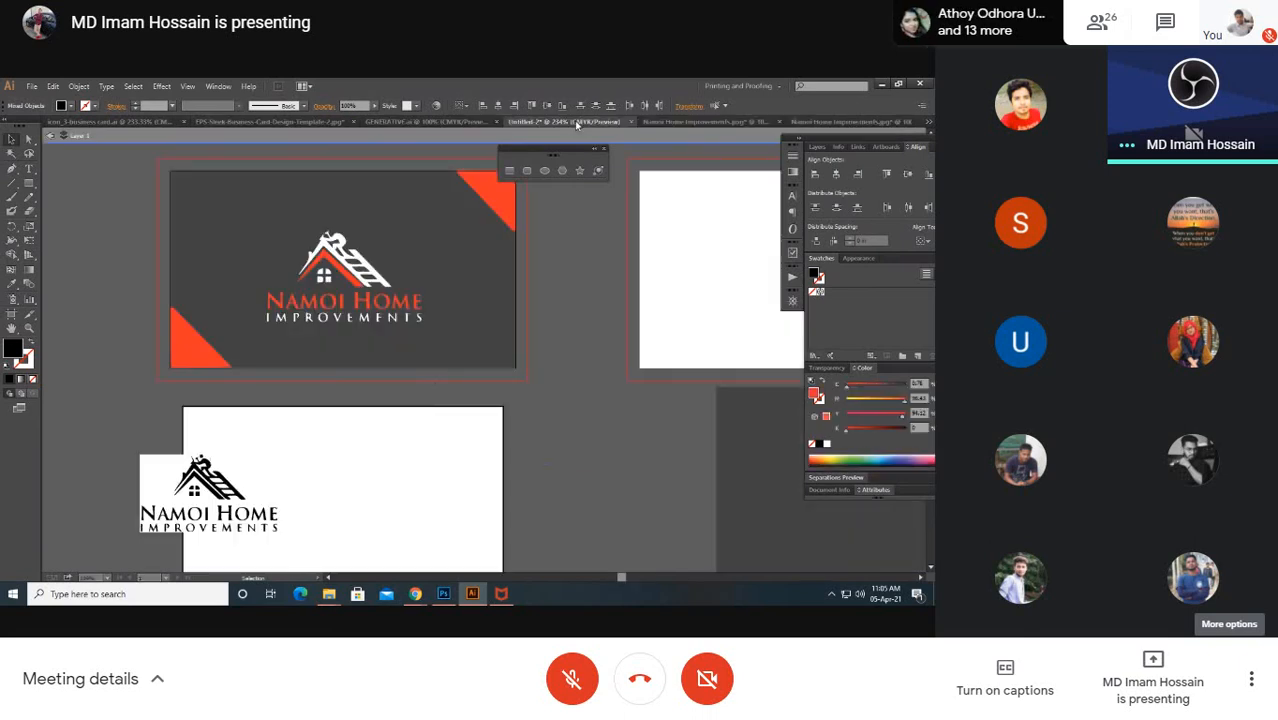
{"action": "left_click", "coordinate": [417, 337]}
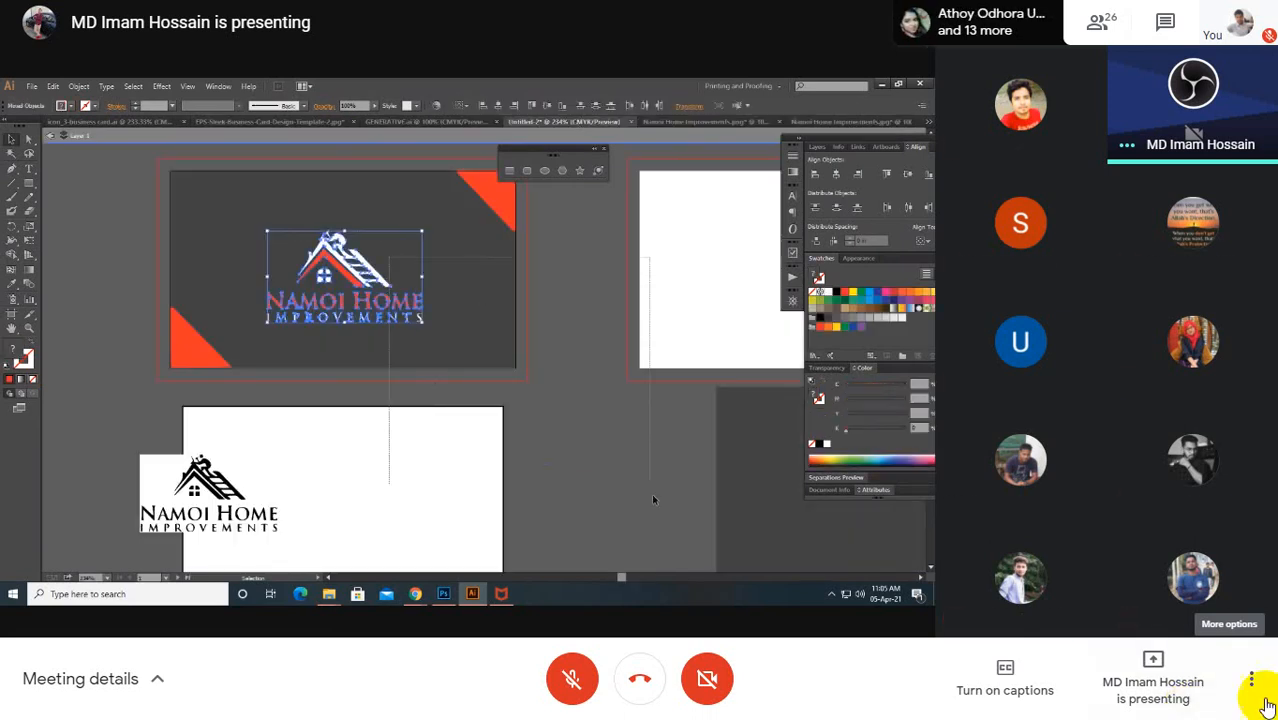
{"action": "left_click", "coordinate": [268, 210]}
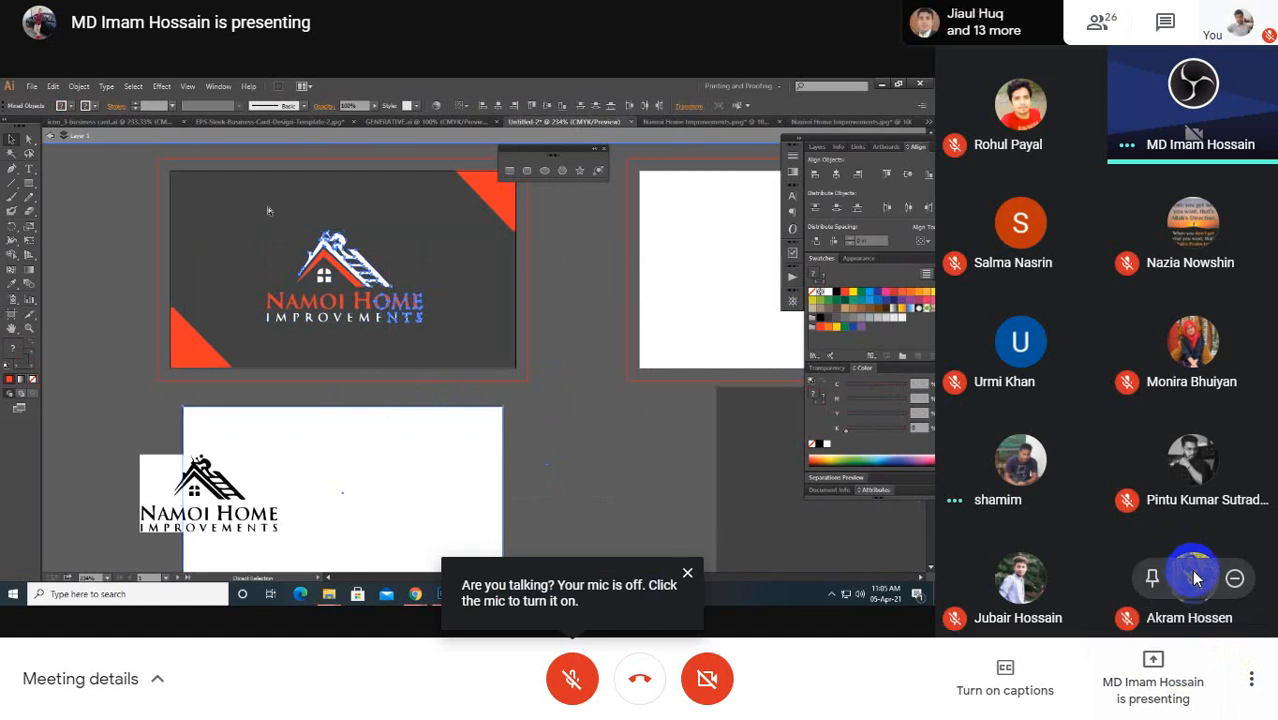
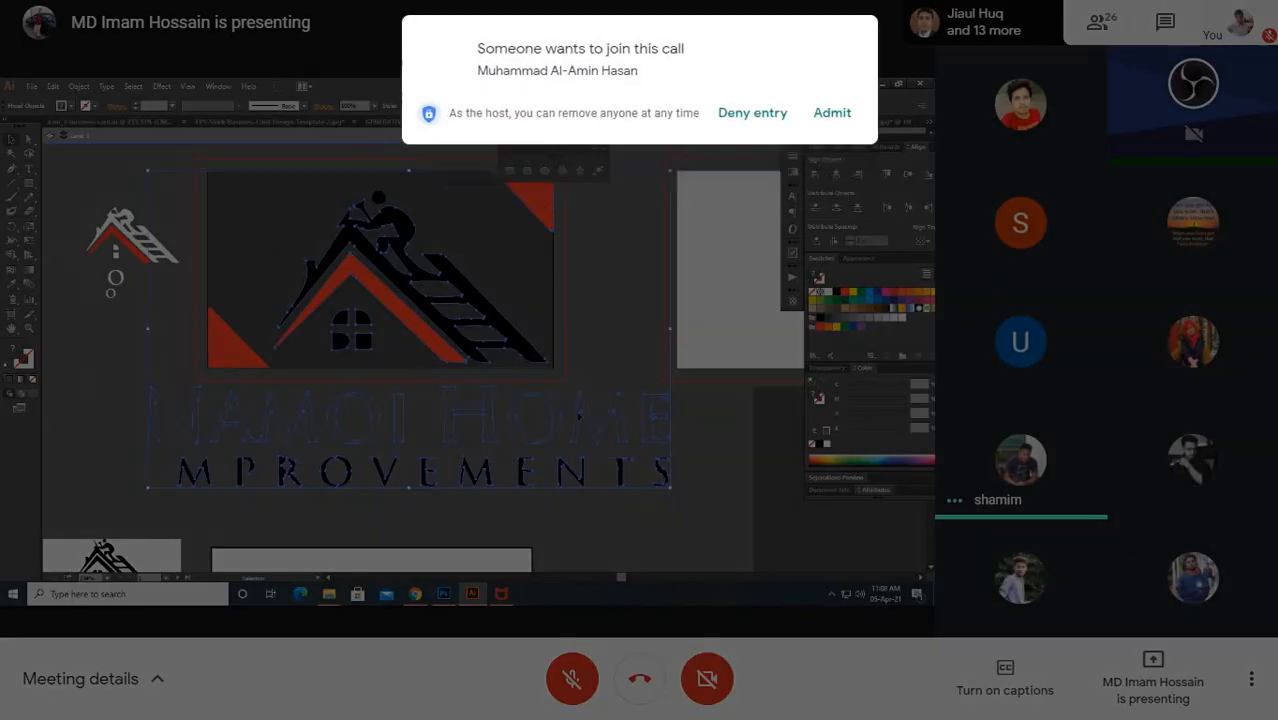
Step: Admit the person waiting to join the call
{"action": "left_click", "coordinate": [840, 115]}
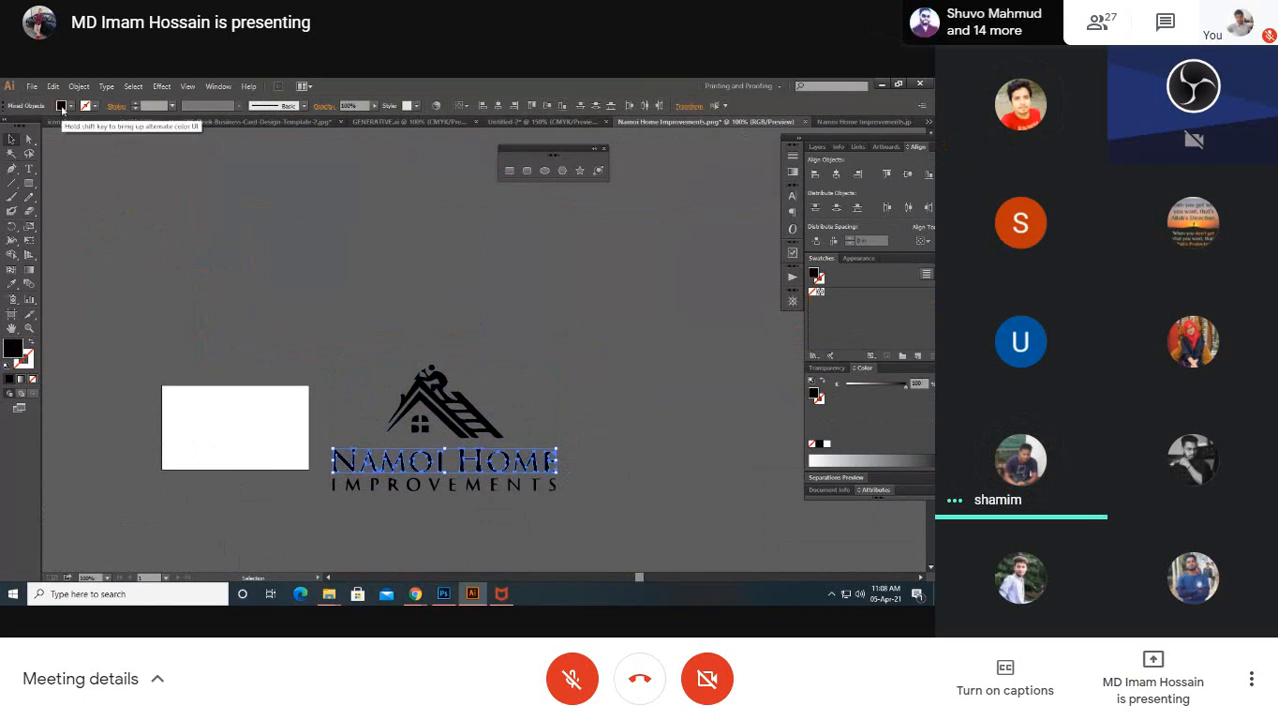
Step: Try to recolour the black NAMOI HOME lettering in the PNG document by shifting the Color Picker hue towards red
{"action": "left_click", "coordinate": [58, 111]}
{"action": "left_click", "coordinate": [66, 106]}
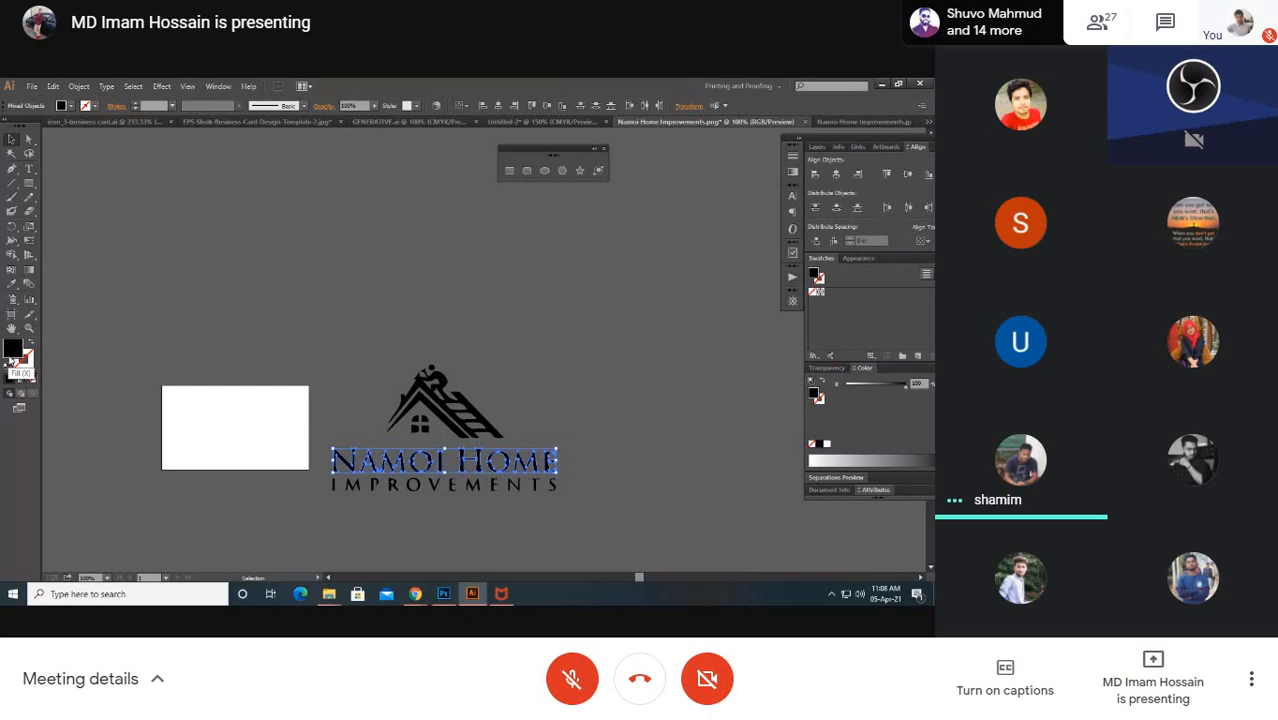
{"action": "double_click", "coordinate": [816, 276]}
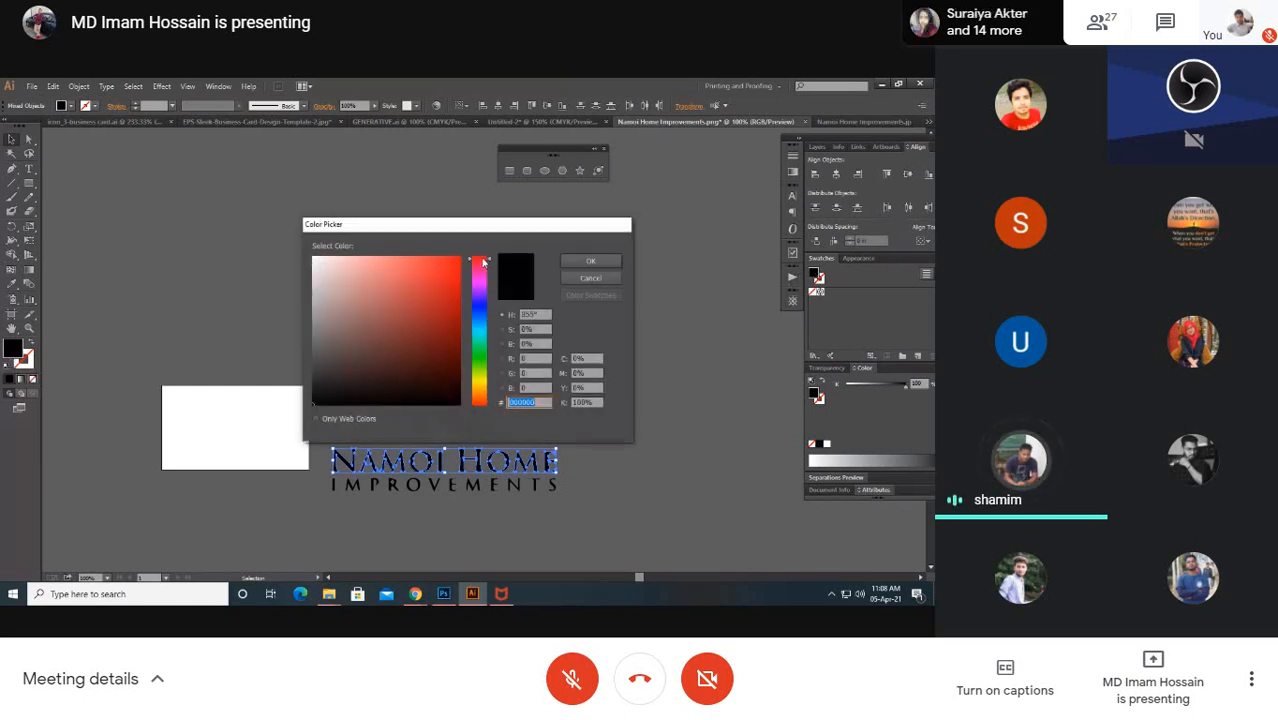
{"action": "left_click", "coordinate": [570, 265]}
{"action": "left_click", "coordinate": [535, 358]}
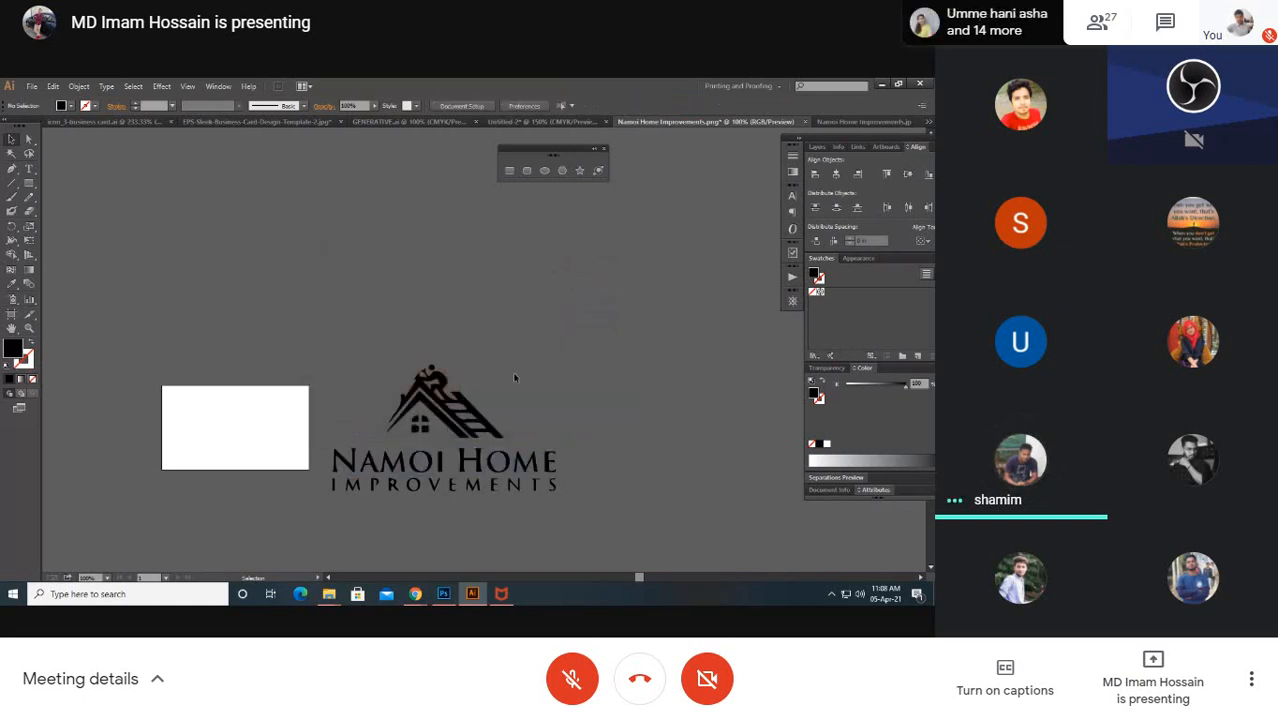
{"action": "left_click", "coordinate": [556, 464]}
{"action": "double_click", "coordinate": [816, 276]}
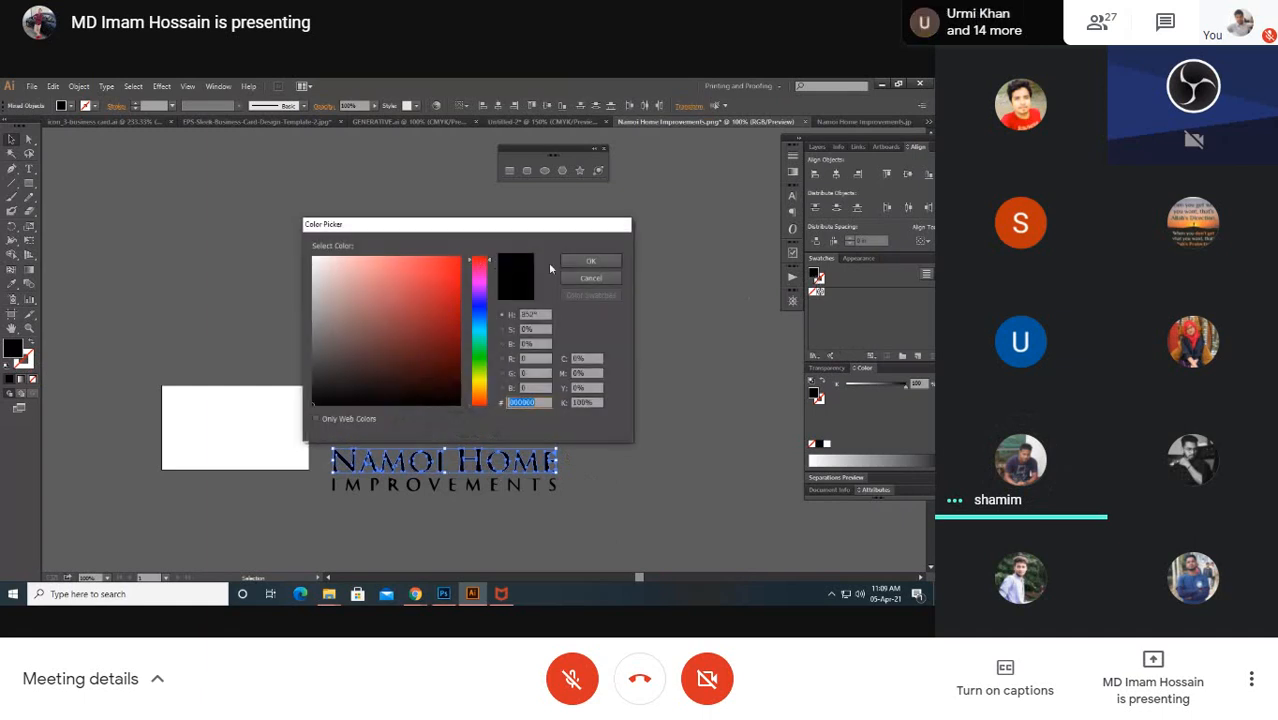
{"action": "left_click", "coordinate": [477, 265]}
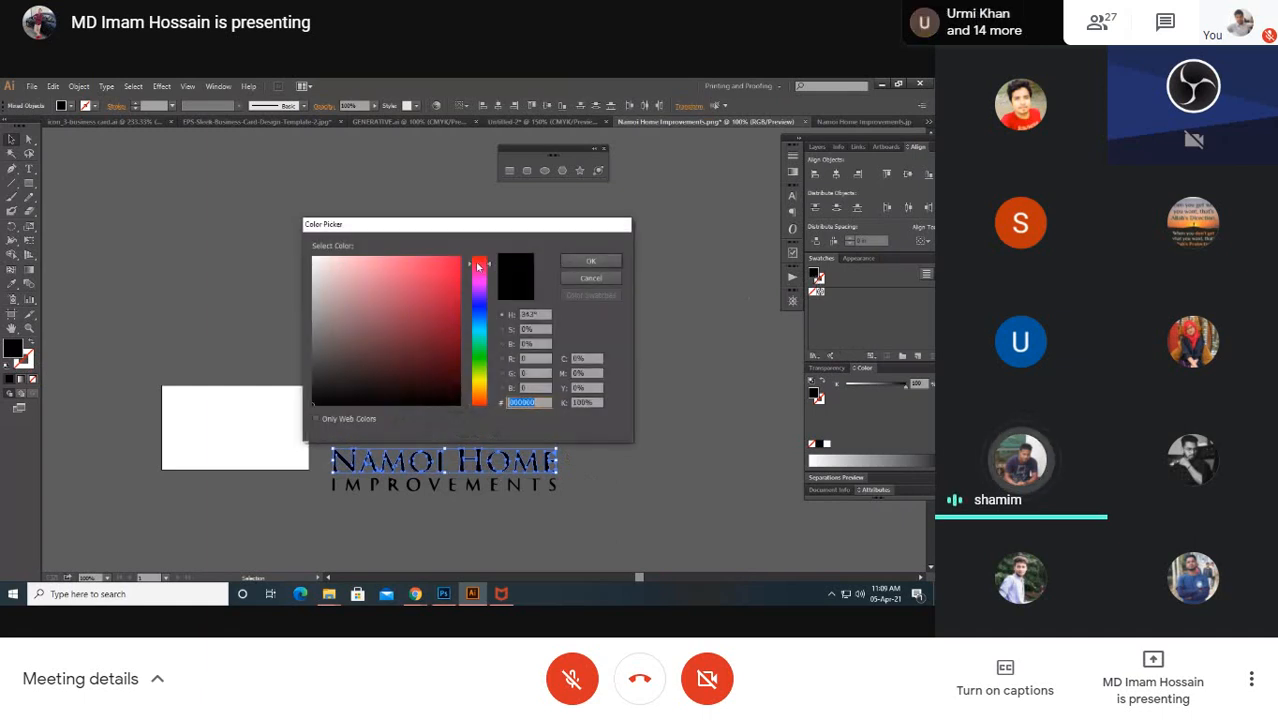
{"action": "left_click", "coordinate": [588, 263]}
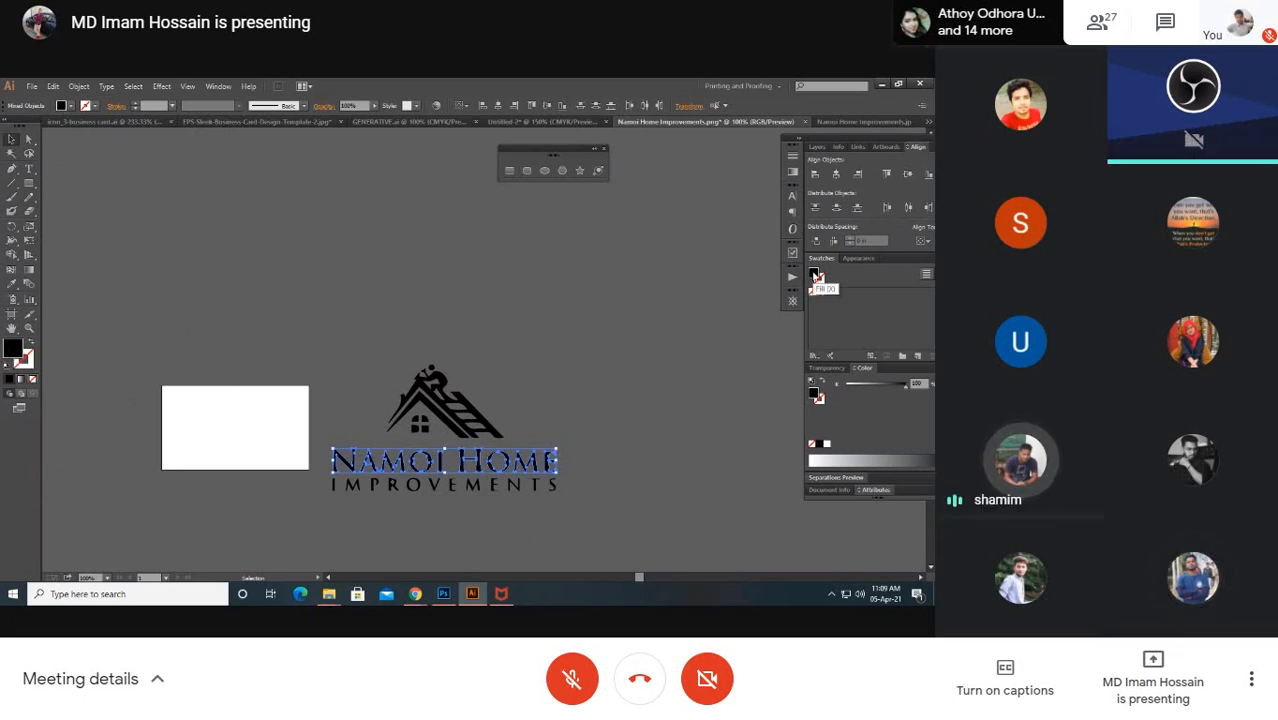
Step: Apply the red EF0A0A as the fill of the NAMOI HOME lettering
{"action": "double_click", "coordinate": [816, 277]}
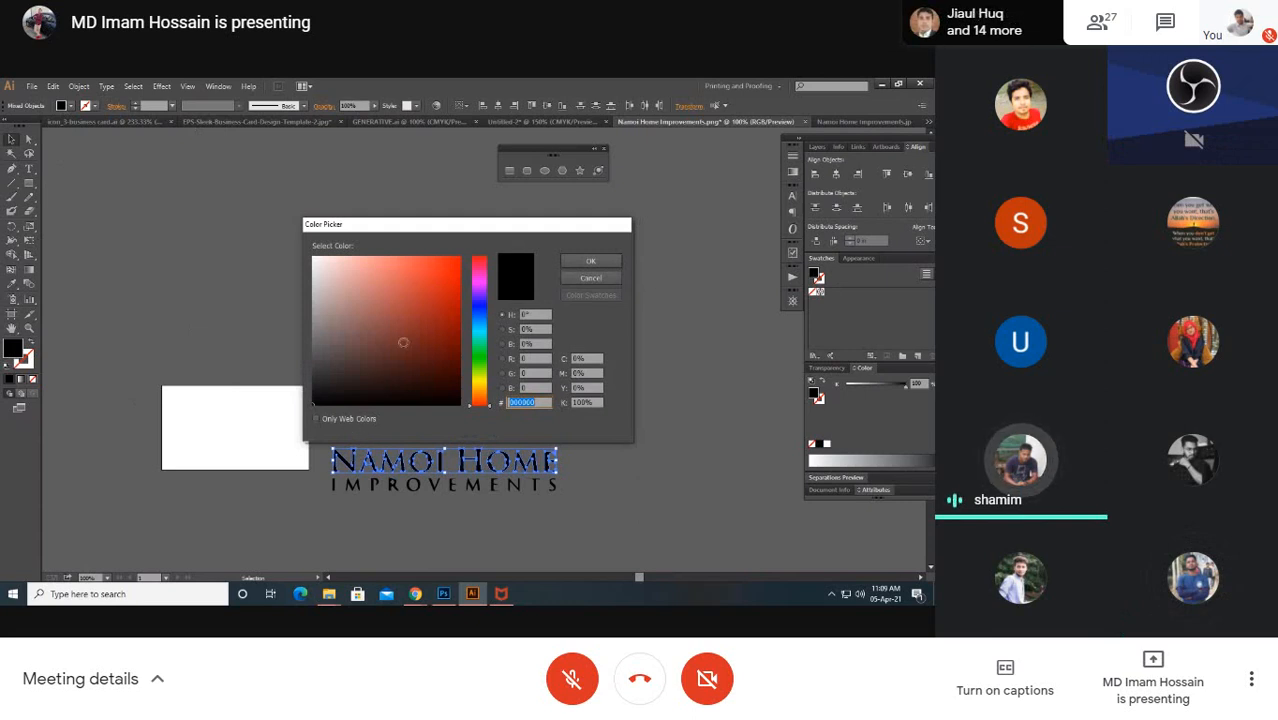
{"action": "left_click", "coordinate": [455, 264]}
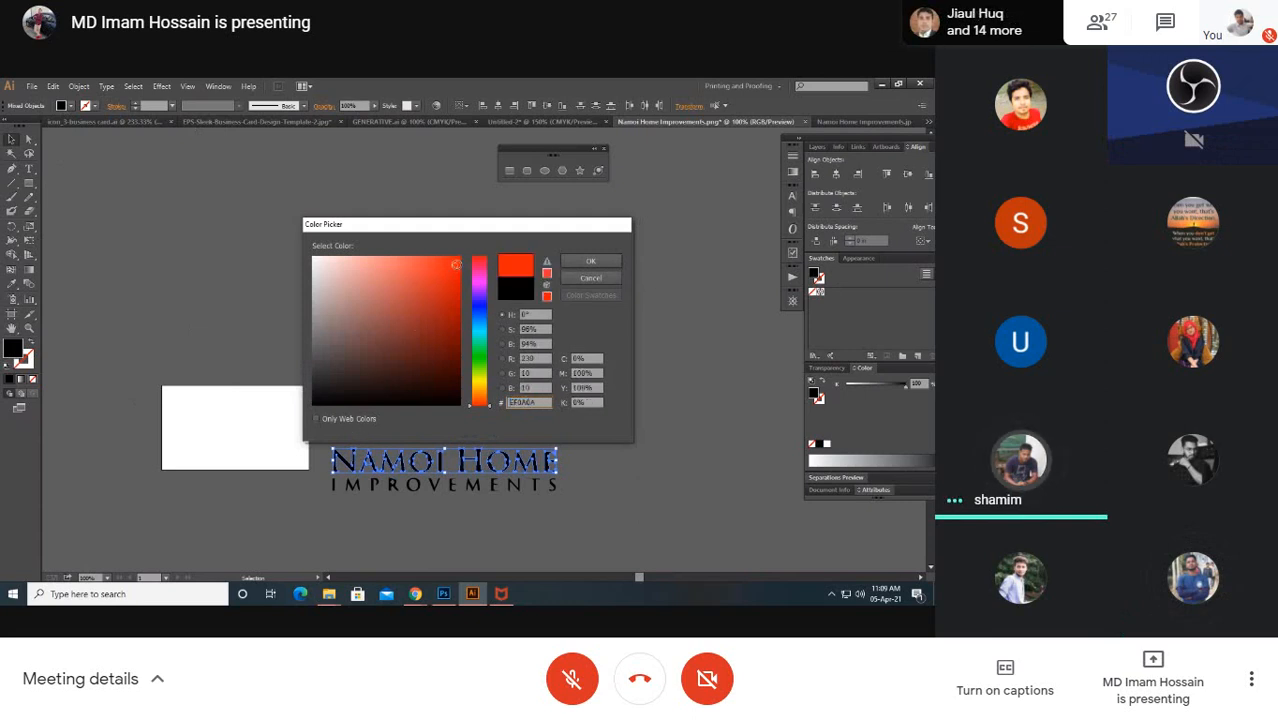
{"action": "left_click", "coordinate": [588, 262]}
{"action": "left_click", "coordinate": [536, 335]}
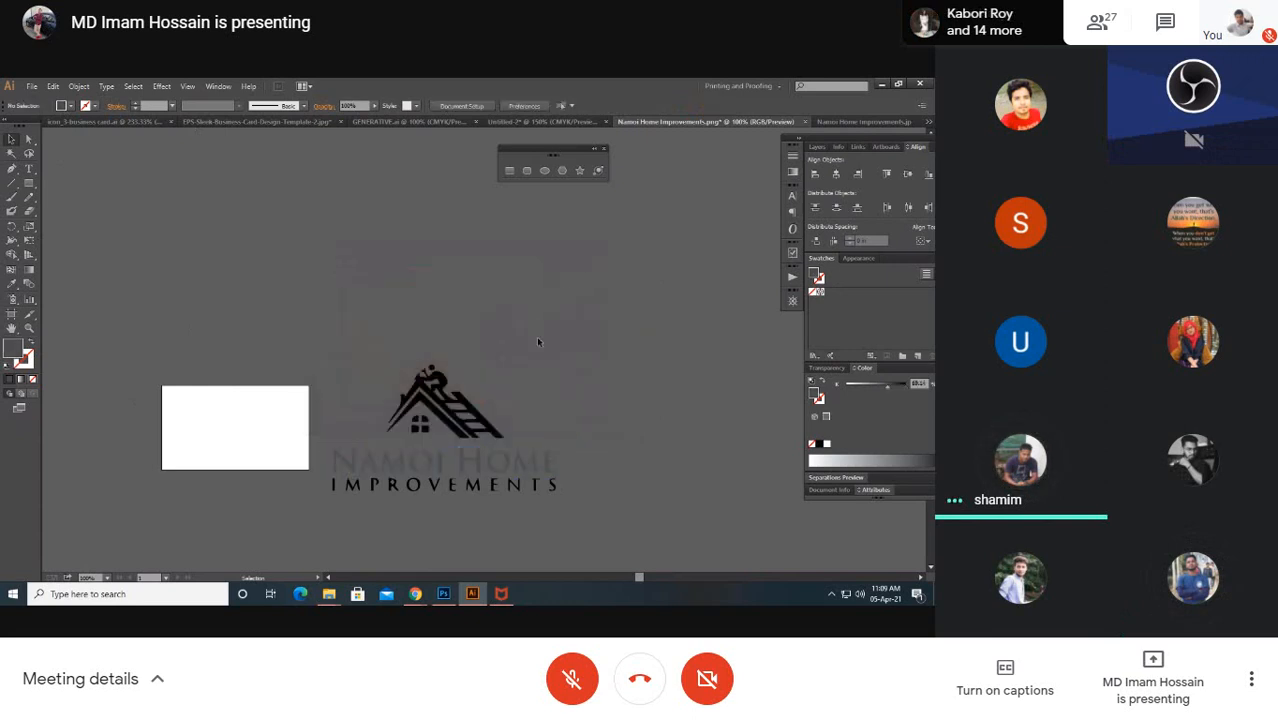
Step: Apply the red EF0707 as the fill of the logo's inner roof shape
{"action": "left_click", "coordinate": [453, 432]}
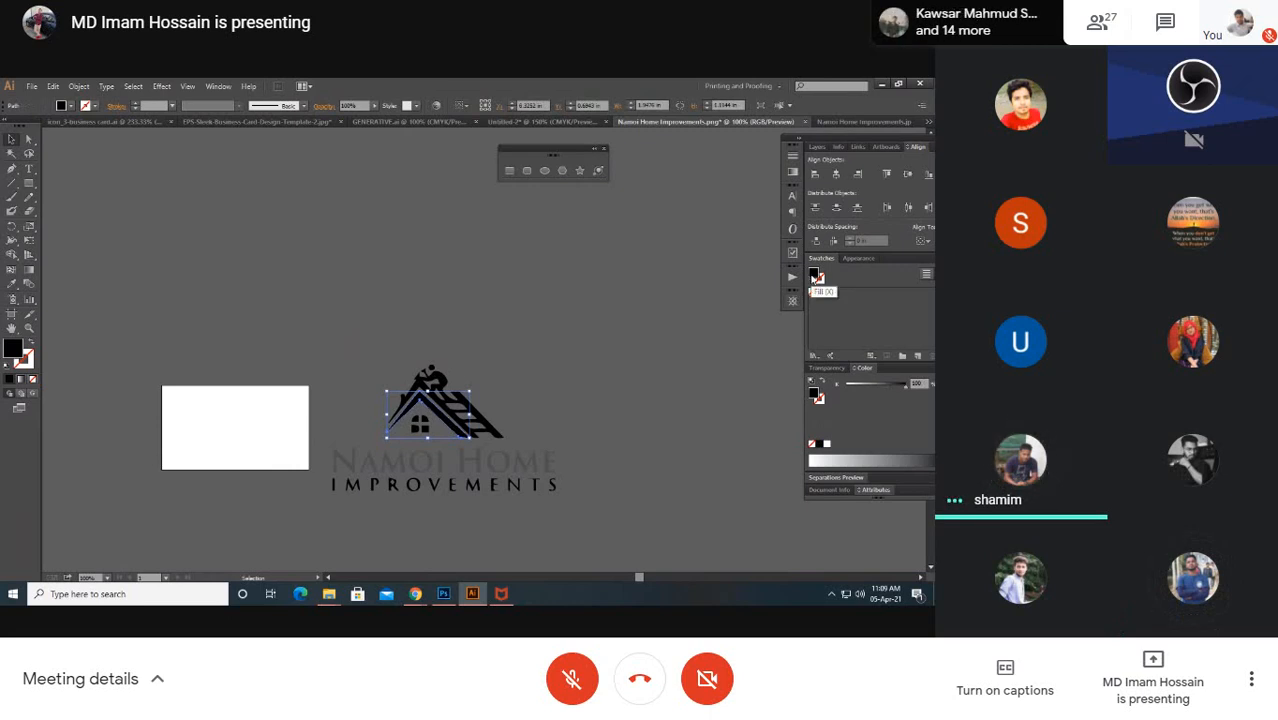
{"action": "double_click", "coordinate": [11, 350]}
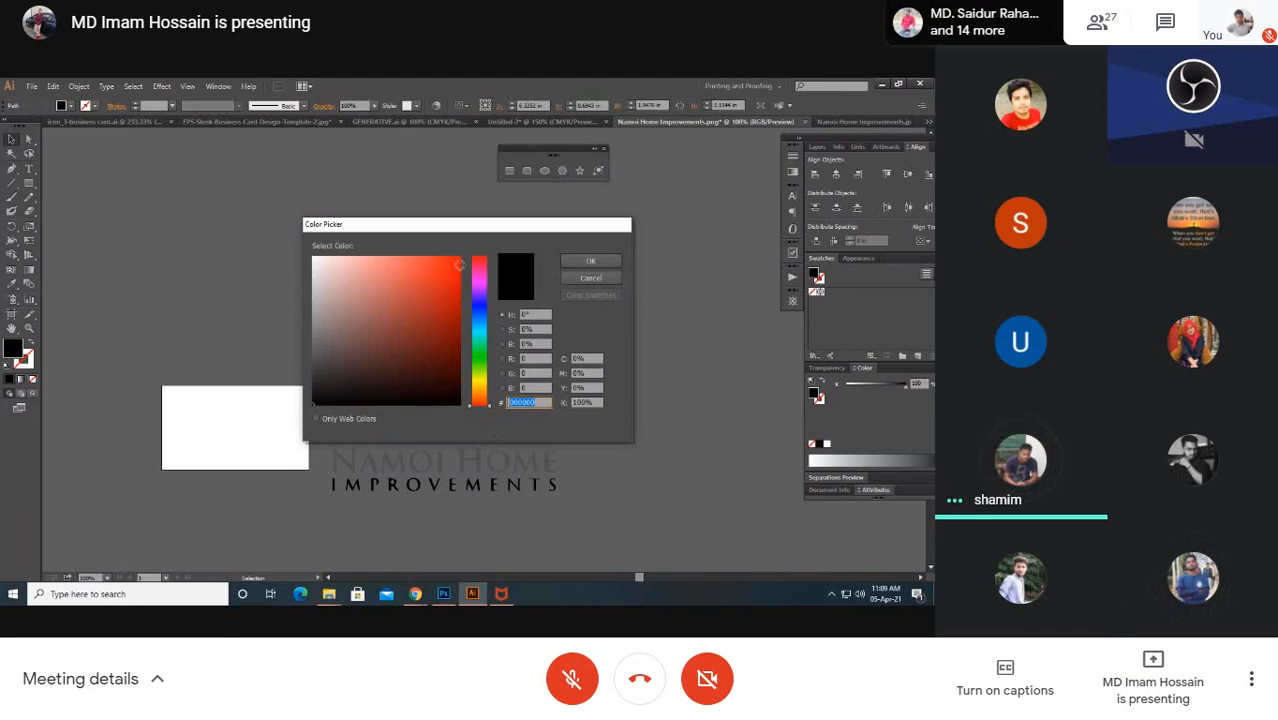
{"action": "left_click", "coordinate": [457, 263]}
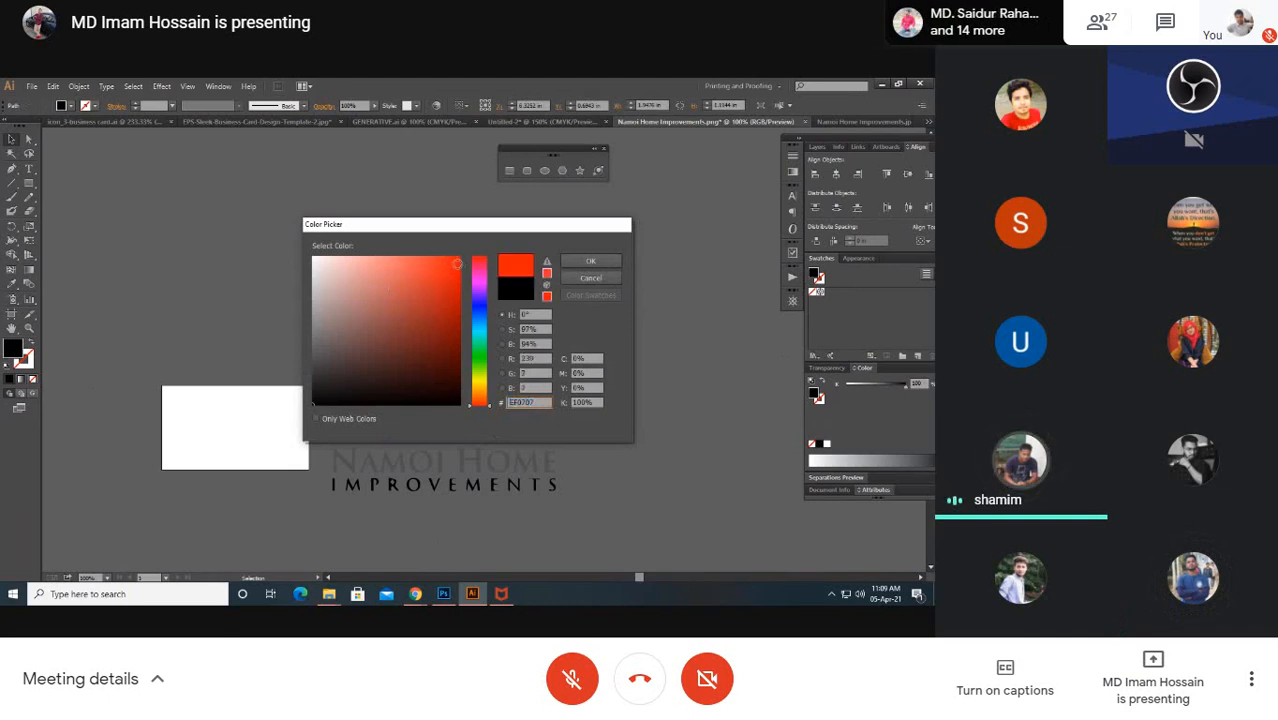
{"action": "left_click", "coordinate": [567, 258]}
{"action": "left_click", "coordinate": [567, 256]}
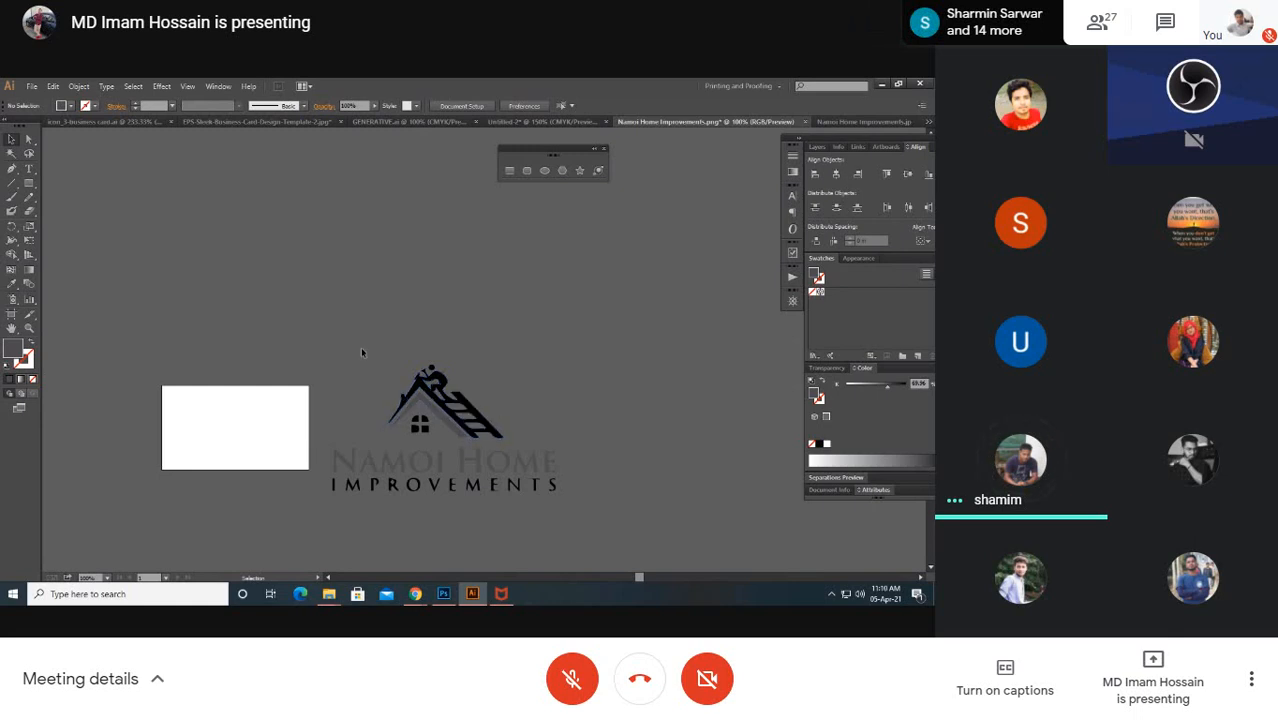
Step: Move the grouped, recoloured logo from the PNG document into Untitled-2, placing it beside the large MPROVEMENTS lettering
{"action": "left_click_drag", "start_coordinate": [362, 352], "coordinate": [490, 424]}
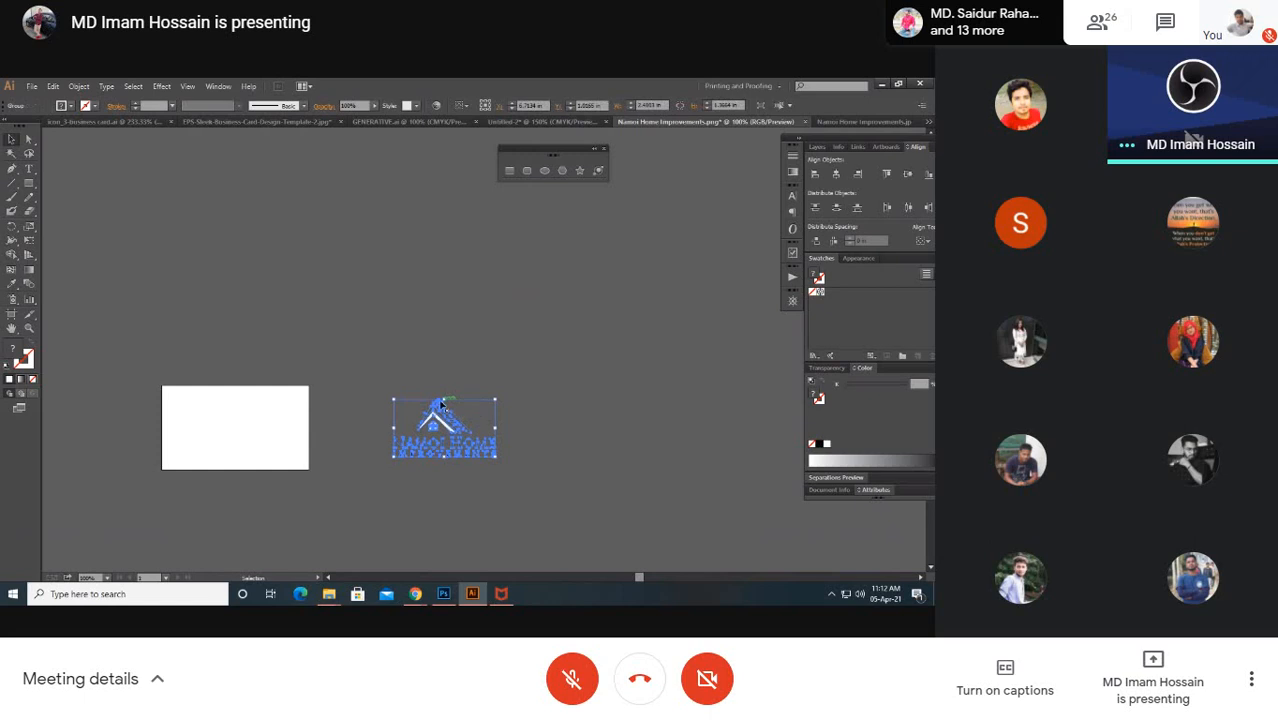
{"action": "left_click_drag", "start_coordinate": [441, 410], "coordinate": [551, 125]}
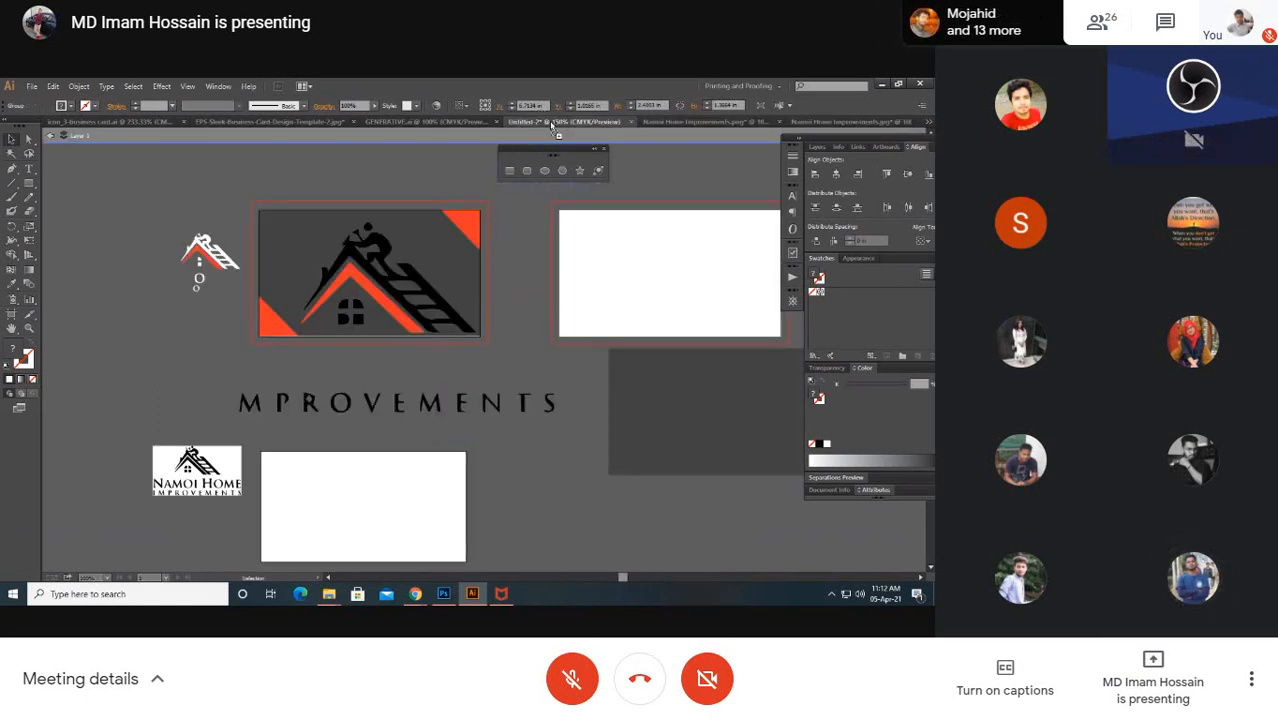
{"action": "left_click_drag", "start_coordinate": [141, 357], "coordinate": [134, 356]}
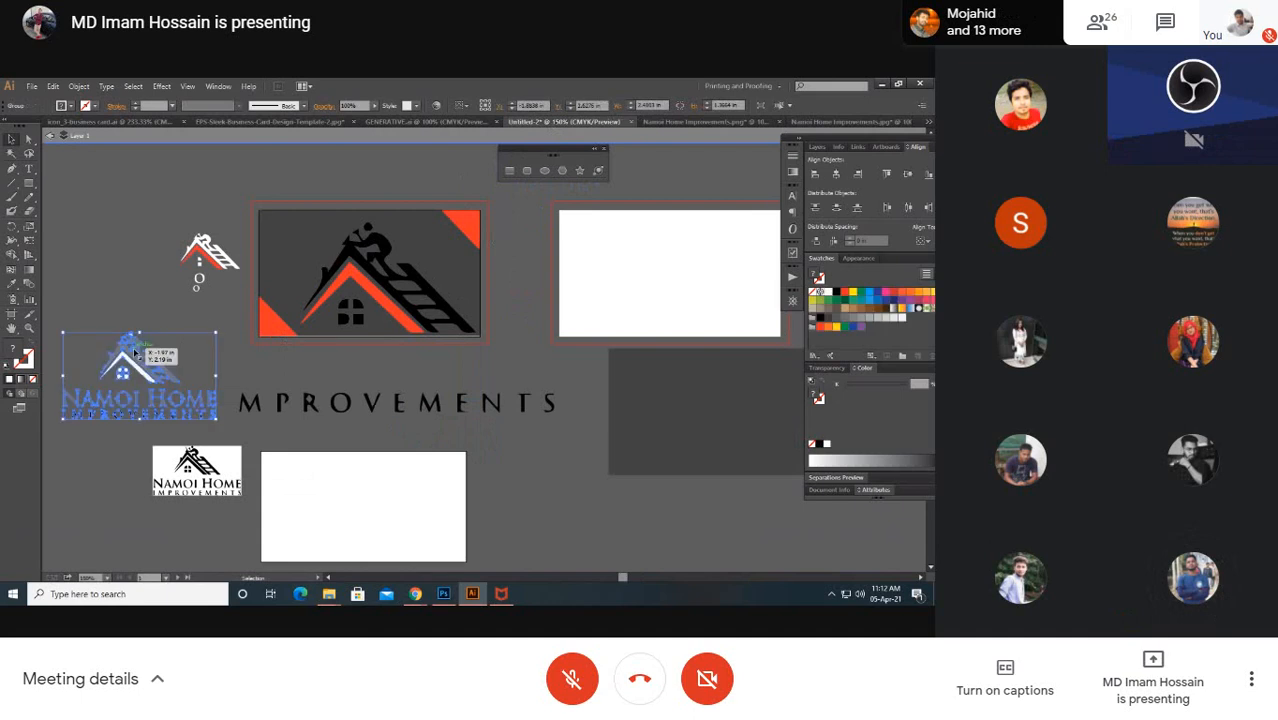
{"action": "left_click", "coordinate": [196, 303]}
Step: Unmute the meeting microphone to speak, and mute it again
{"action": "left_click", "coordinate": [572, 679]}
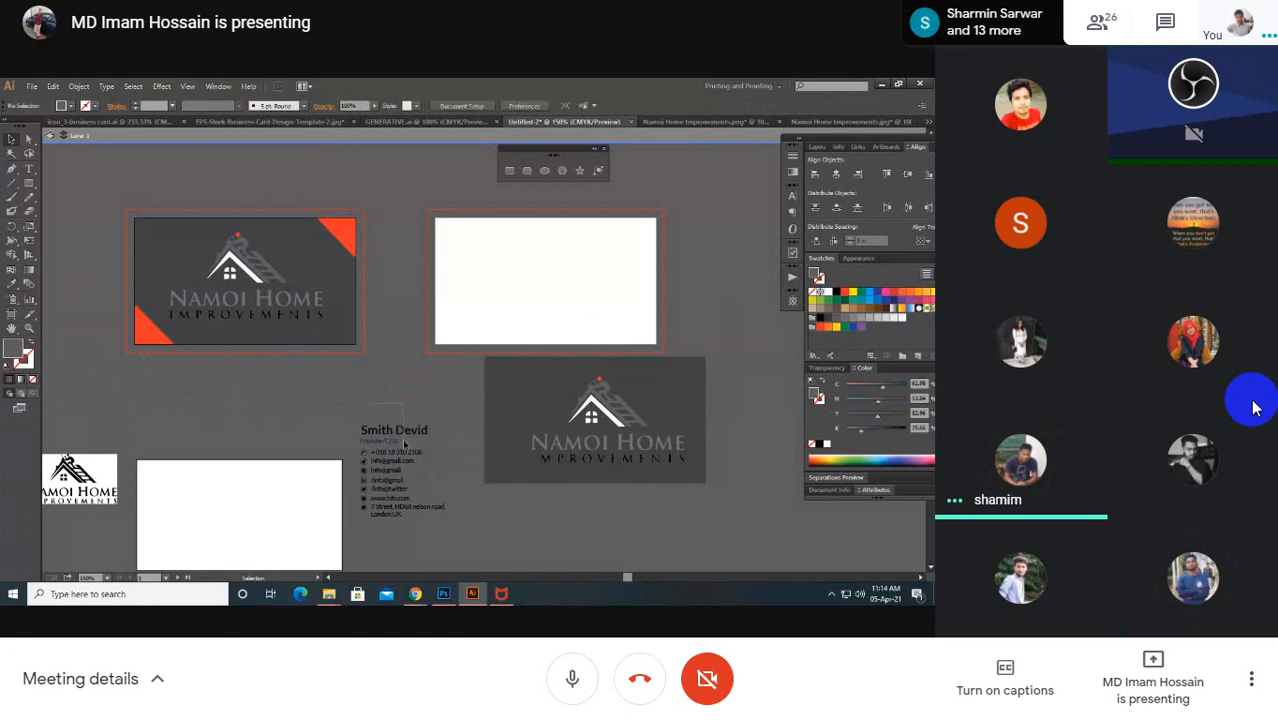
{"action": "left_click", "coordinate": [572, 679]}
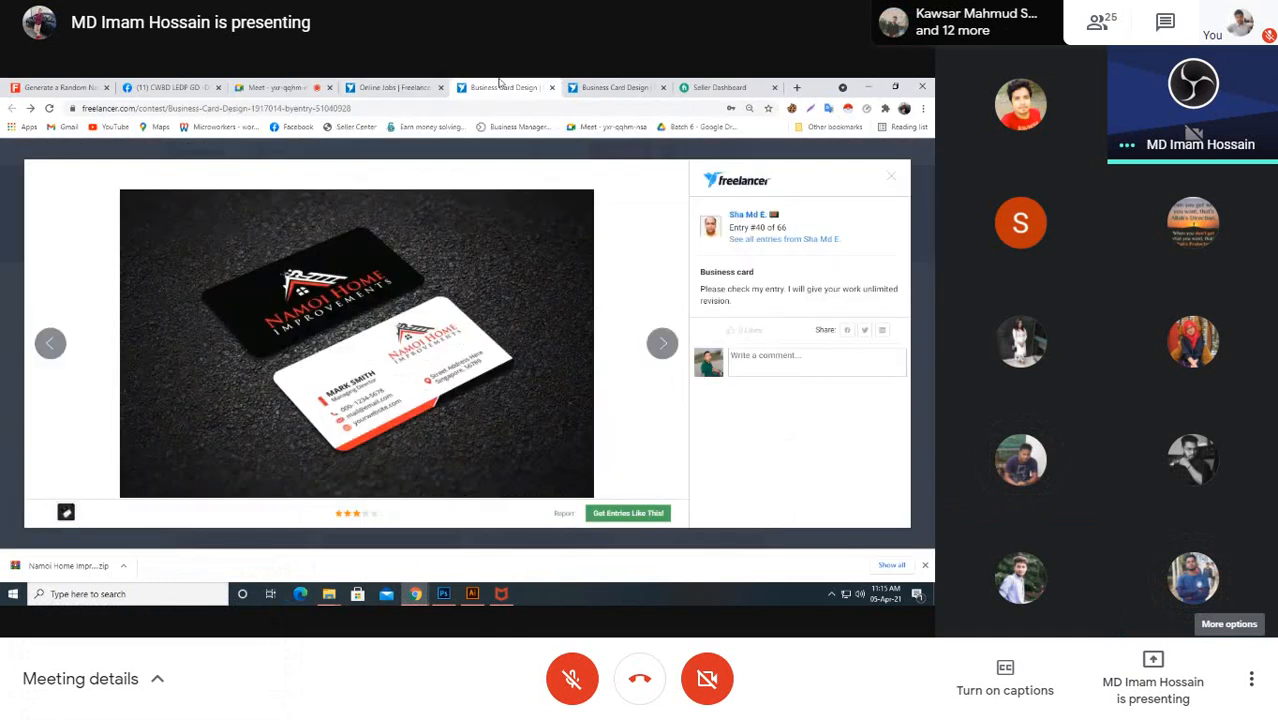
Step: Close contest entry #40 on Freelancer and review the Business Card Design contest's description and attached files
{"action": "left_click", "coordinate": [892, 178]}
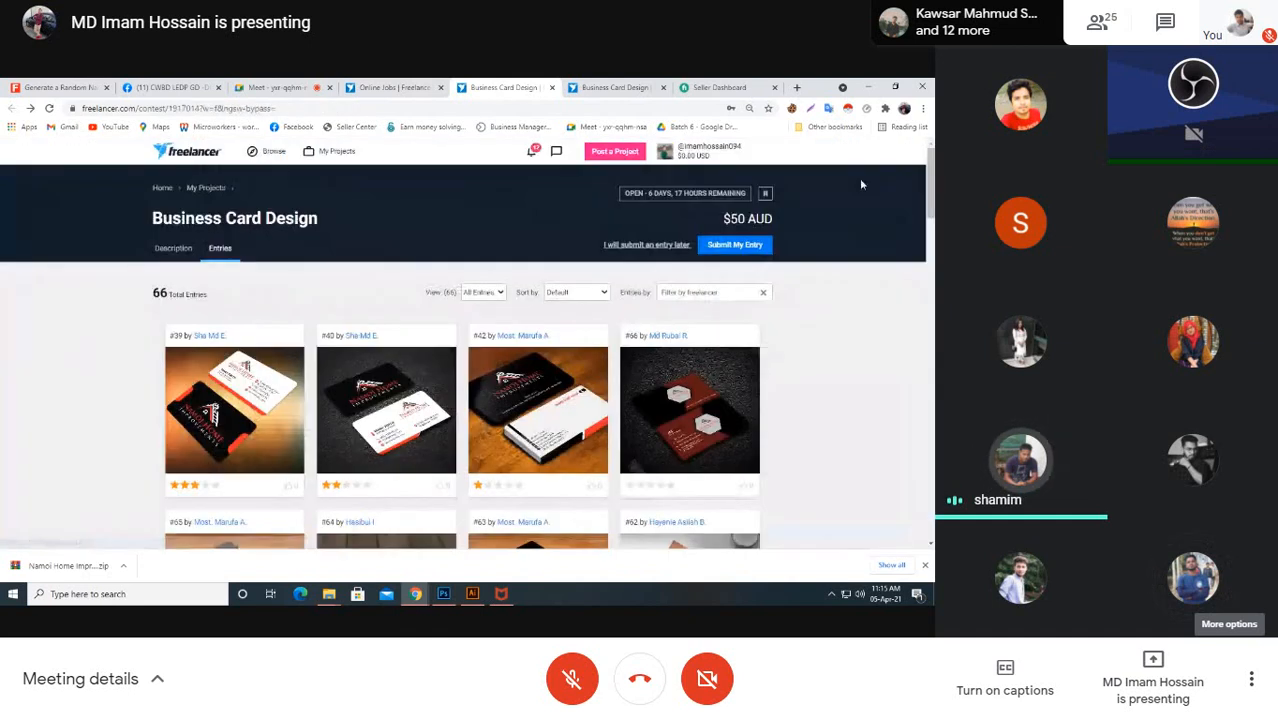
{"action": "left_click", "coordinate": [173, 248]}
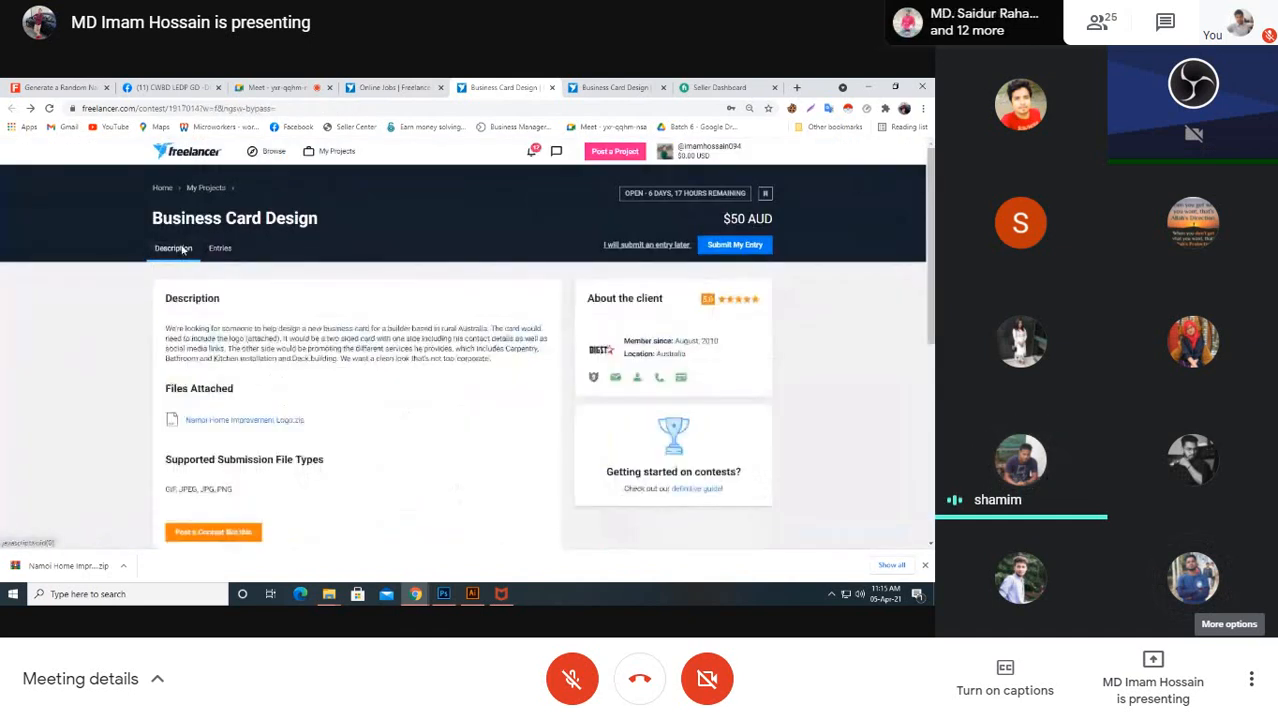
{"action": "scroll", "coordinate": [293, 378], "scroll_direction": "down", "scroll_amount": 2}
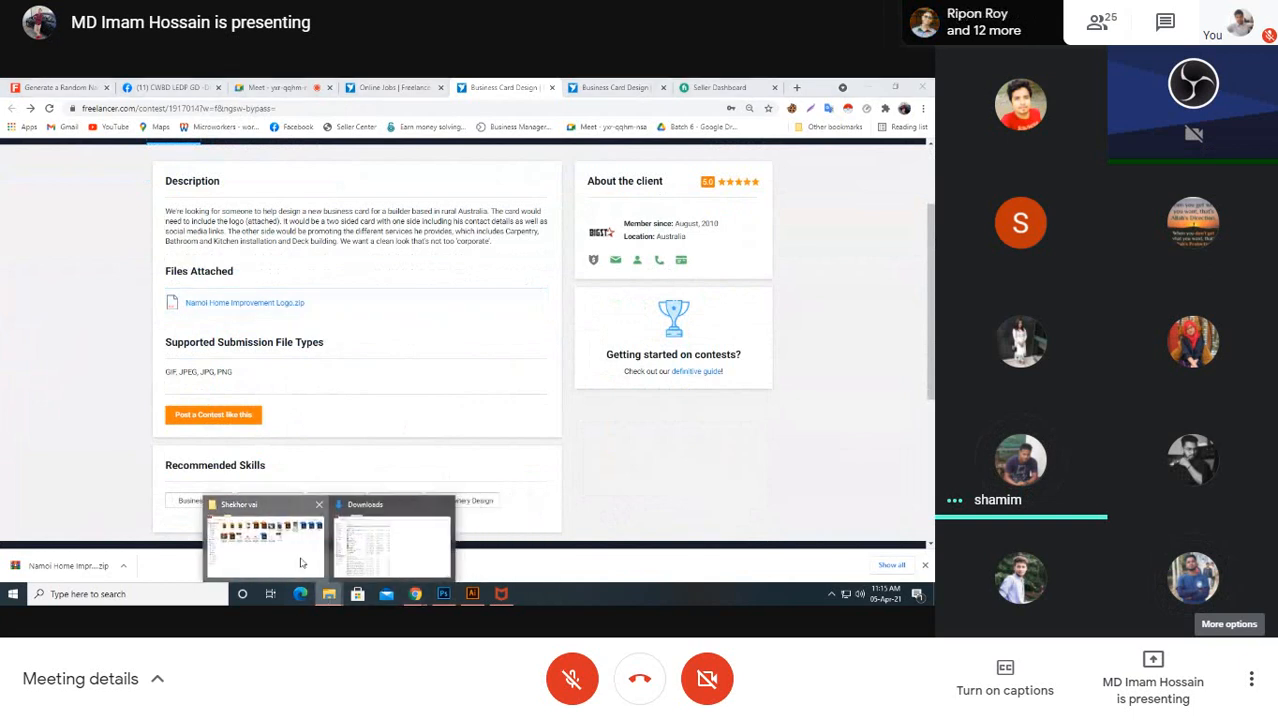
Step: Open the Shekhor vai folder and delete the extracted Namoi Home Improvements image files
{"action": "left_click", "coordinate": [240, 520]}
{"action": "left_click_drag", "start_coordinate": [363, 340], "coordinate": [329, 282]}
{"action": "key", "text": "Delete"}
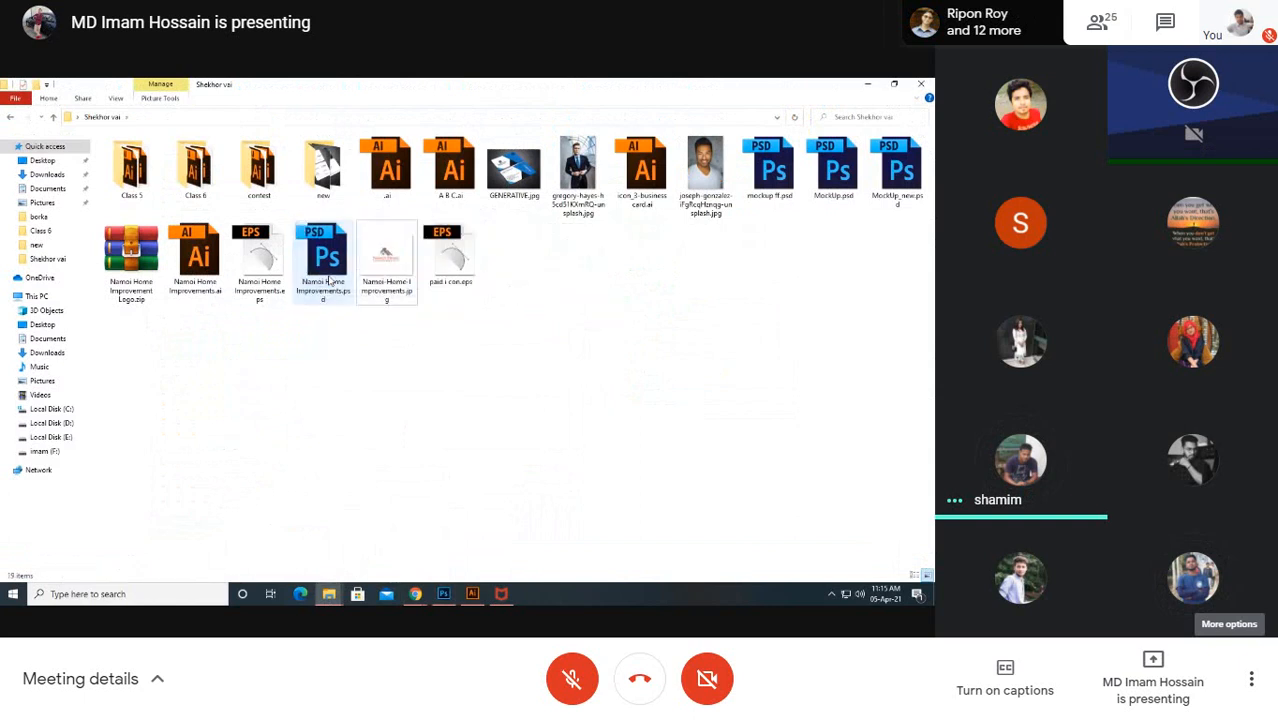
{"action": "left_click", "coordinate": [369, 252]}
{"action": "key", "text": "Delete"}
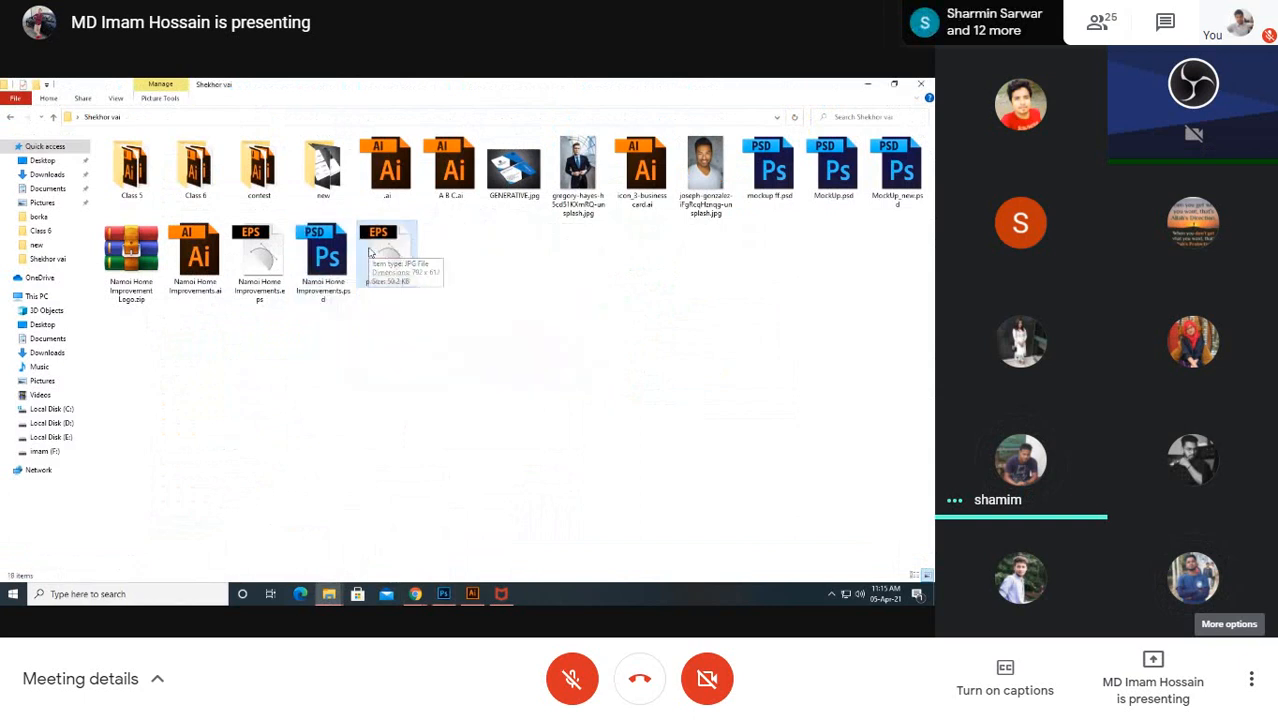
Step: Extract the Namoi Home Improvement Logo.zip archive to the Desktop
{"action": "left_click", "coordinate": [158, 289]}
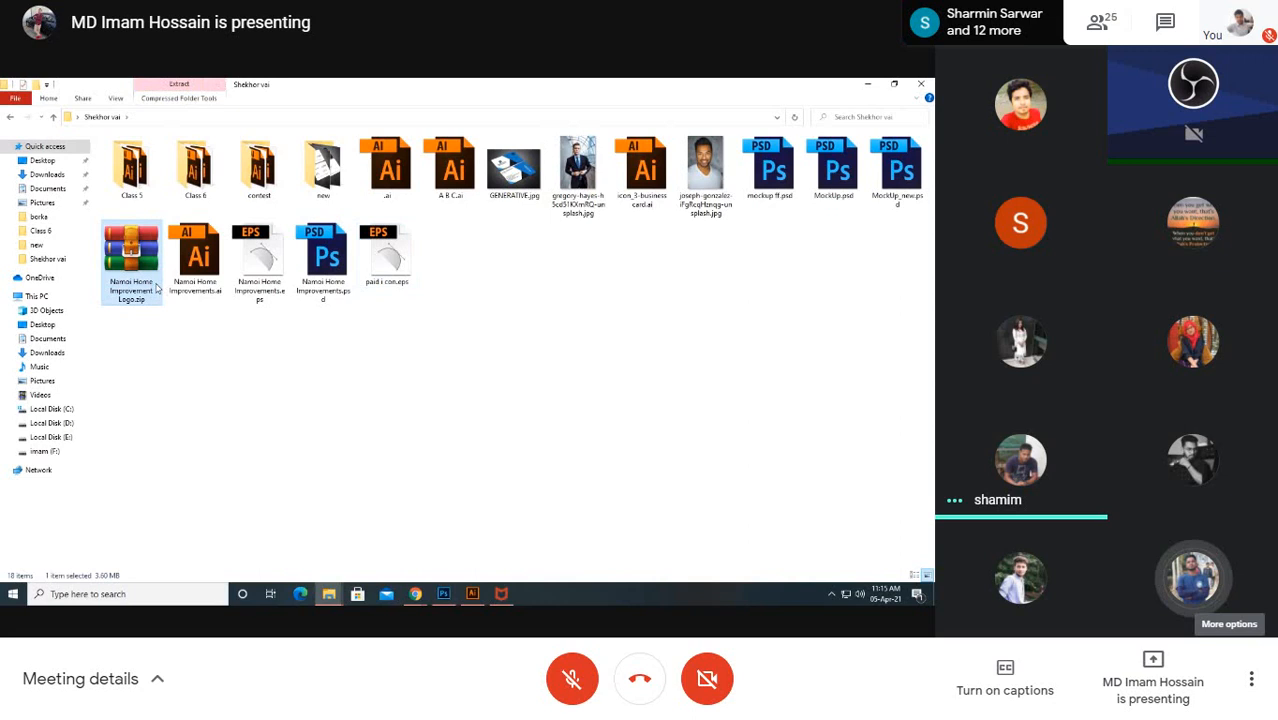
{"action": "right_click", "coordinate": [158, 289]}
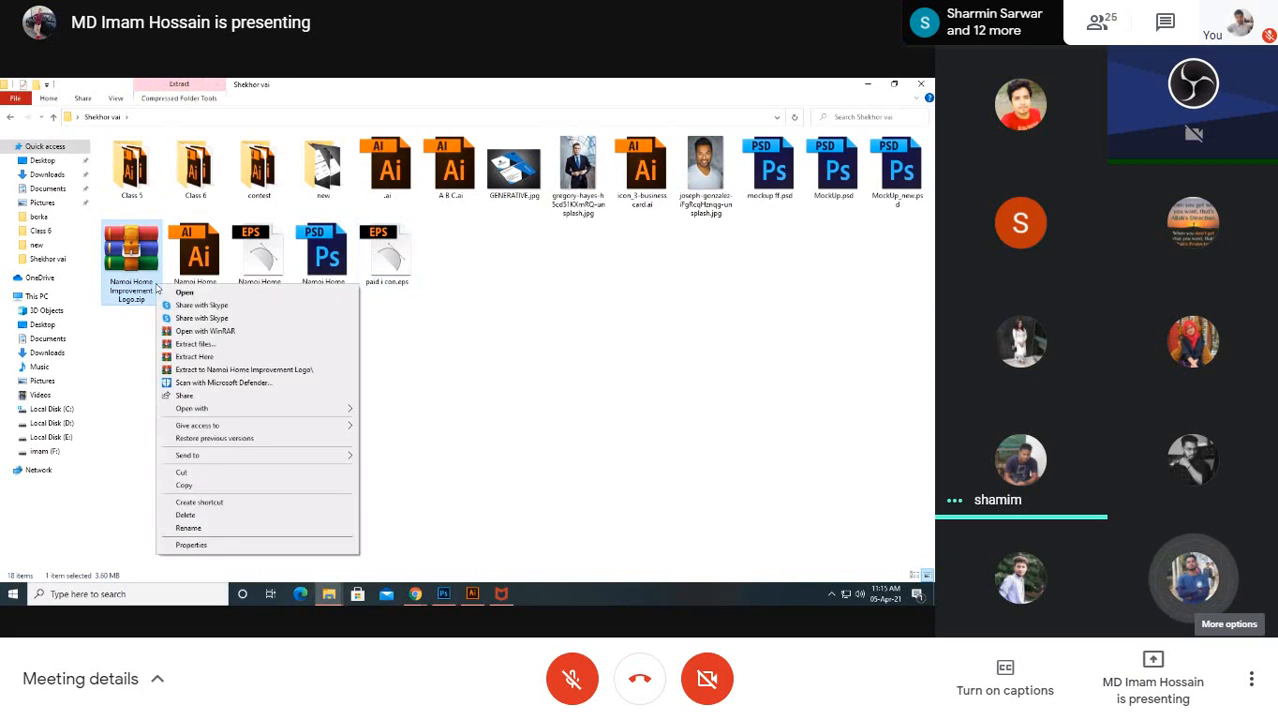
{"action": "left_click", "coordinate": [214, 345]}
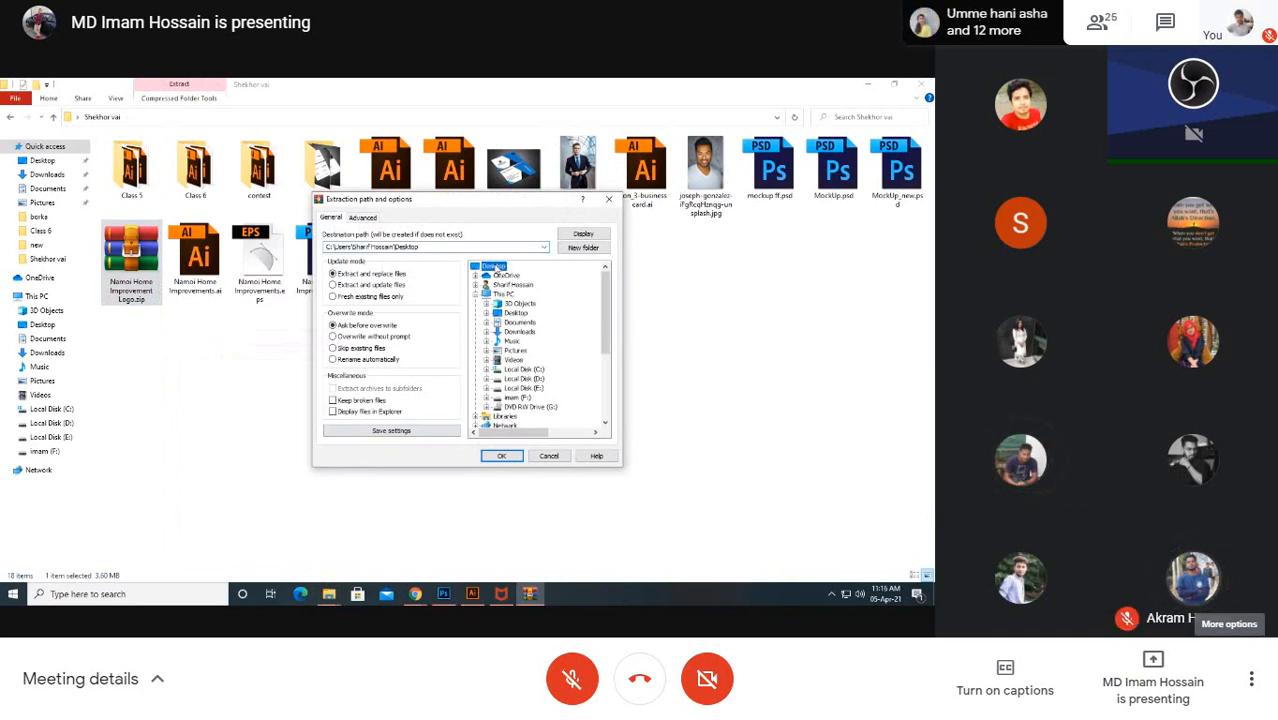
{"action": "left_click", "coordinate": [510, 458]}
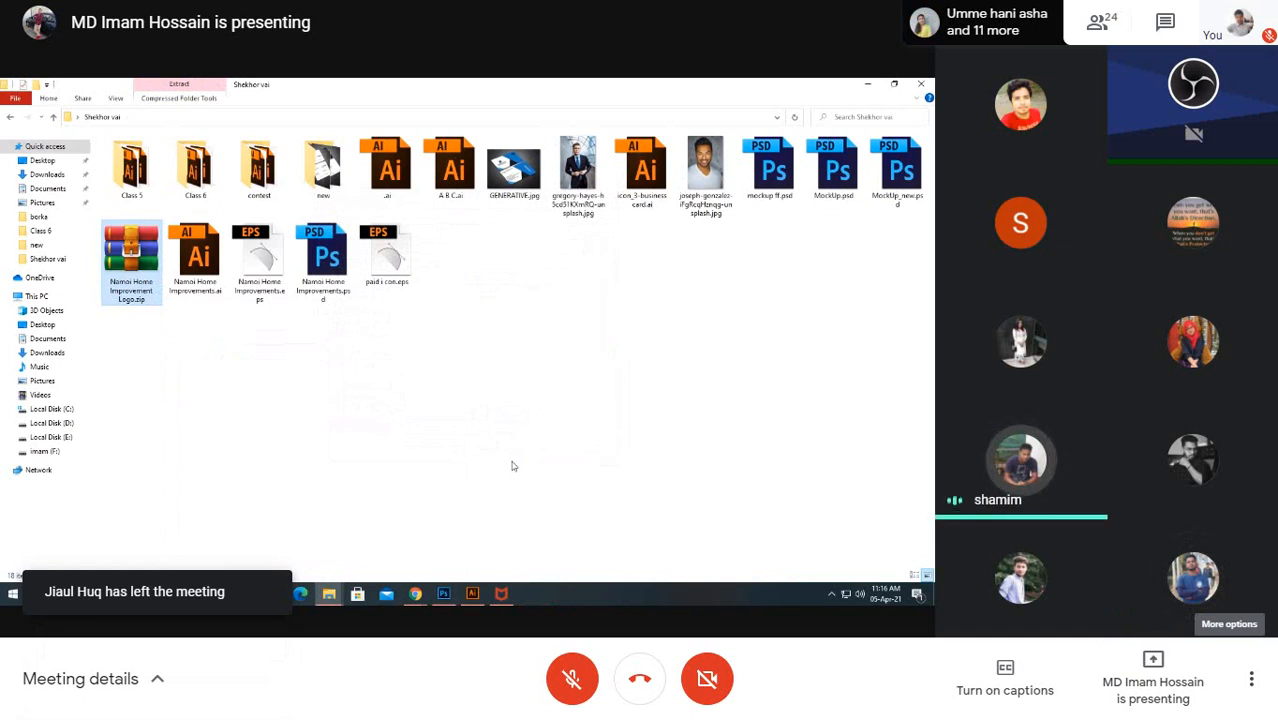
Step: Minimize the File Explorer, browser and Illustrator windows to reach the desktop, and refresh it
{"action": "left_click", "coordinate": [871, 87]}
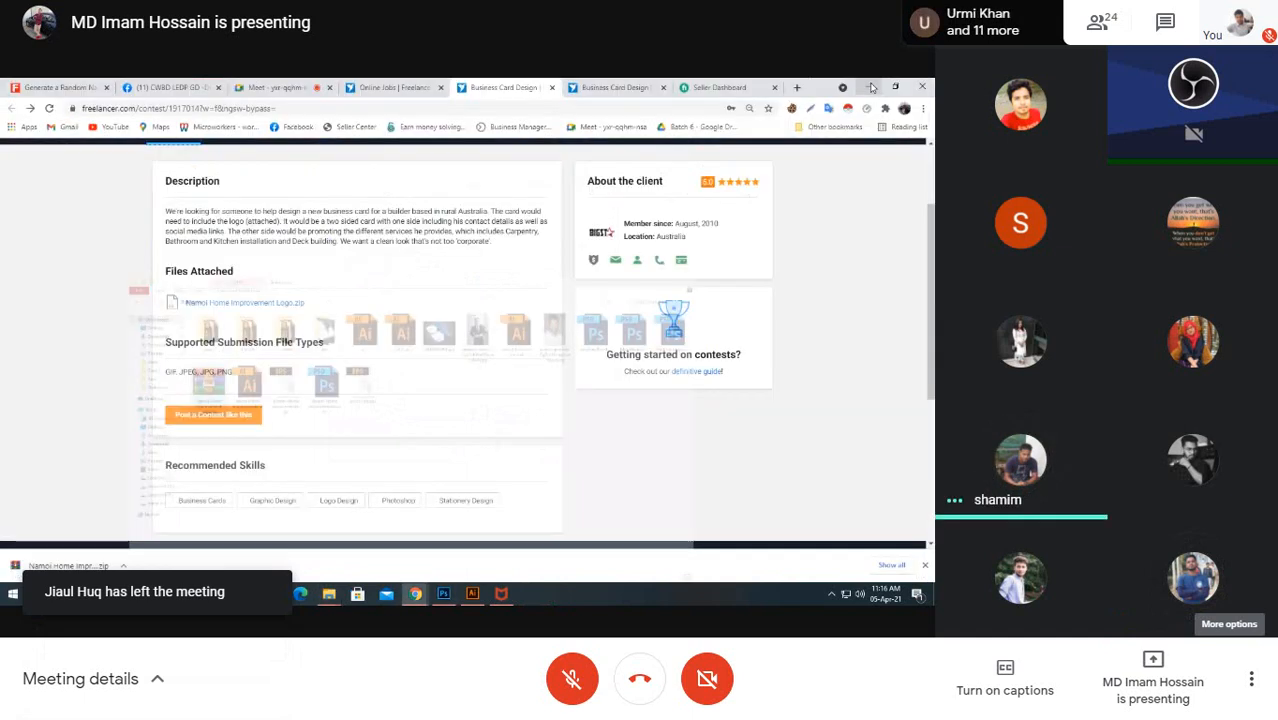
{"action": "left_click", "coordinate": [878, 86]}
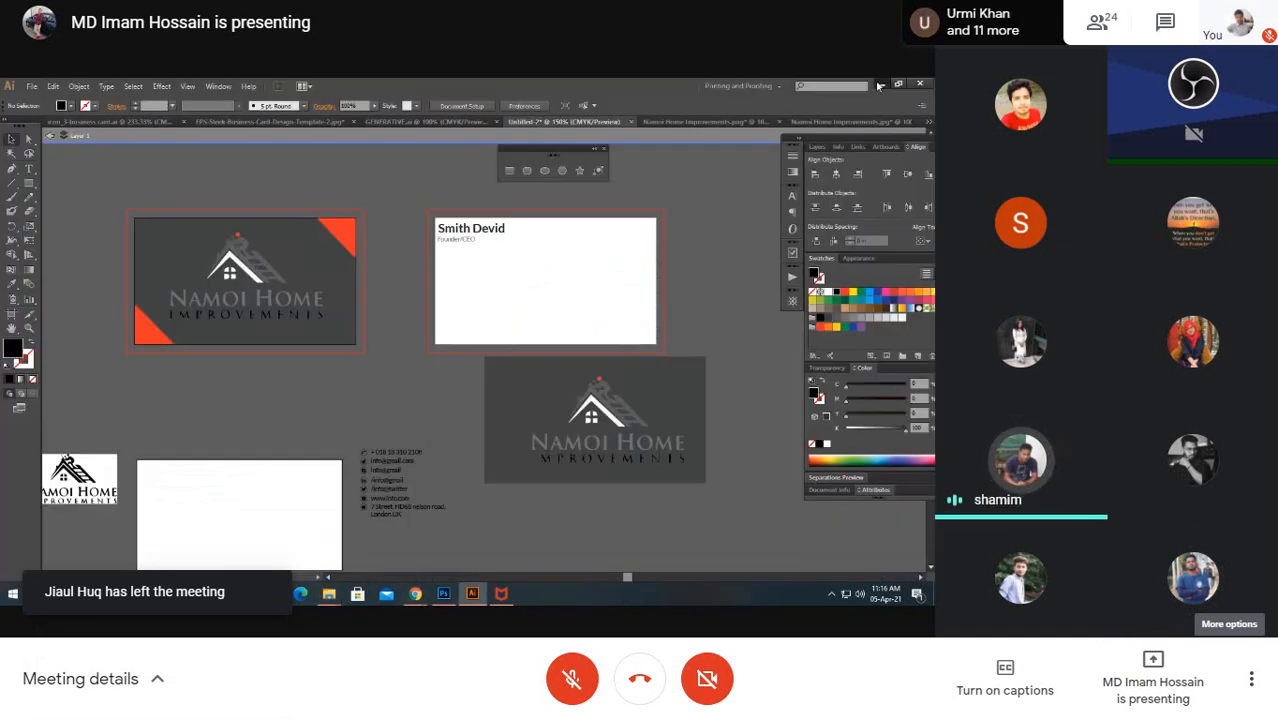
{"action": "left_click", "coordinate": [878, 86]}
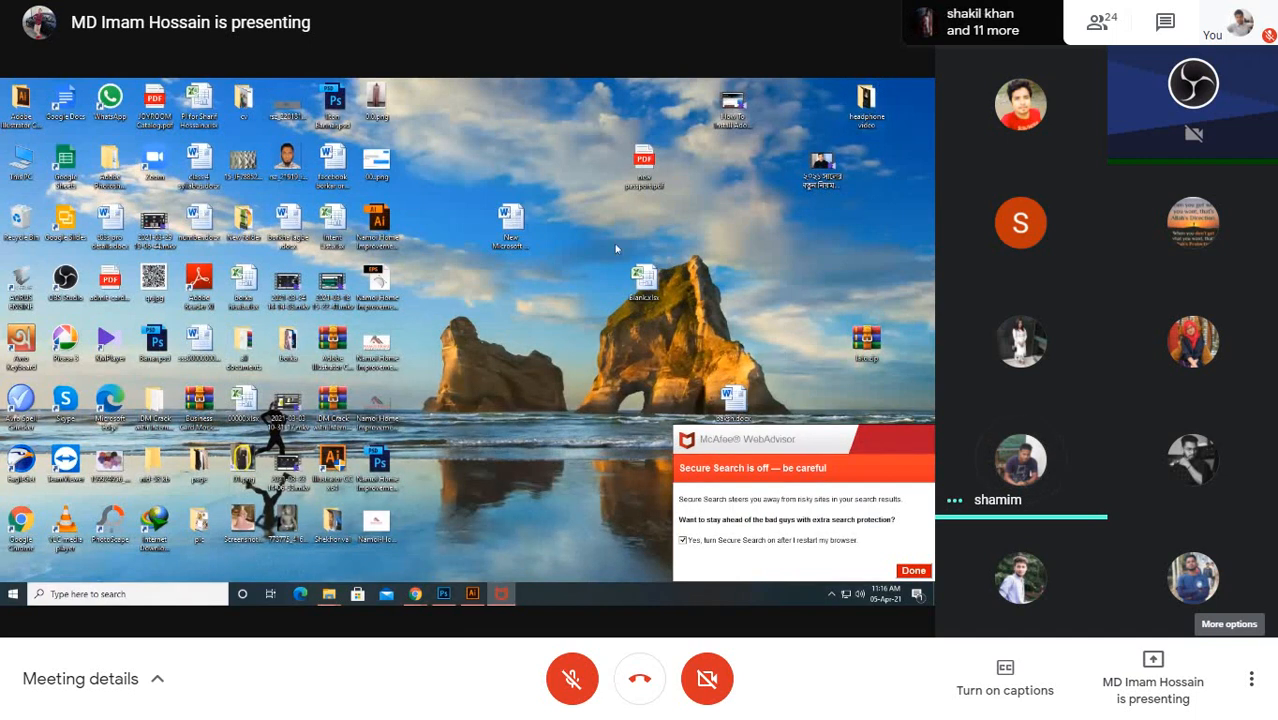
{"action": "right_click", "coordinate": [514, 331]}
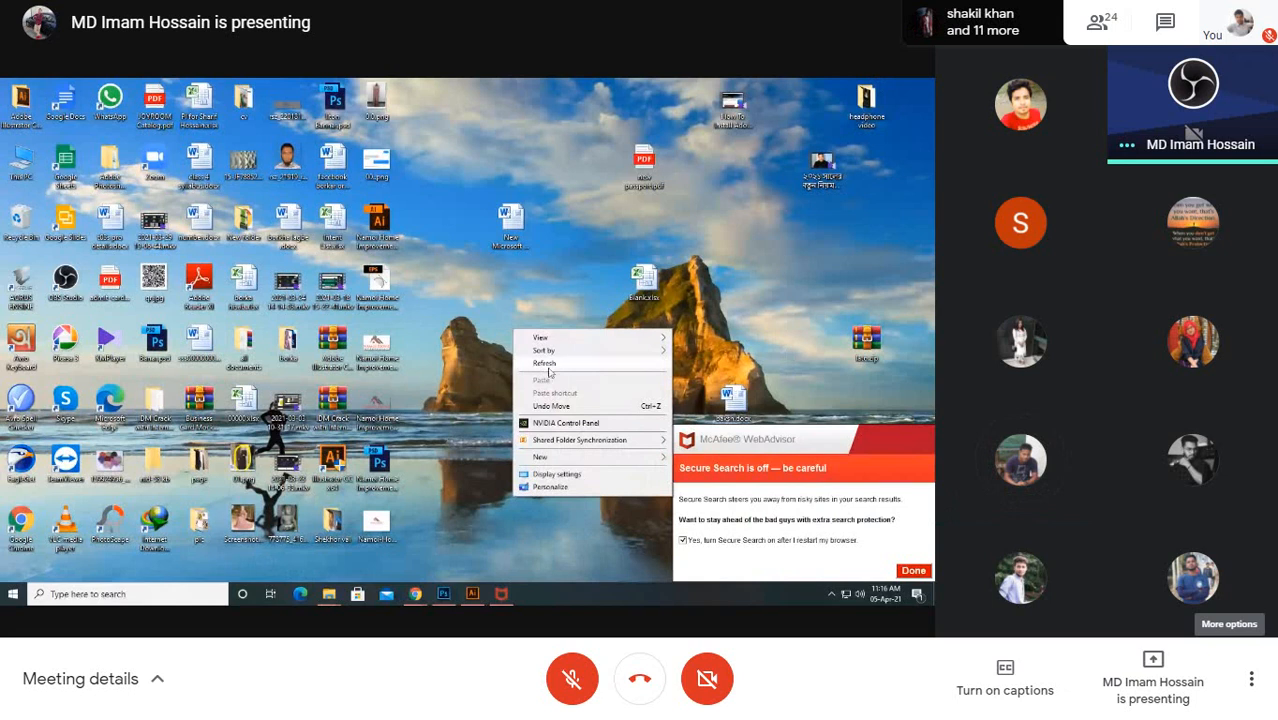
{"action": "left_click", "coordinate": [545, 363]}
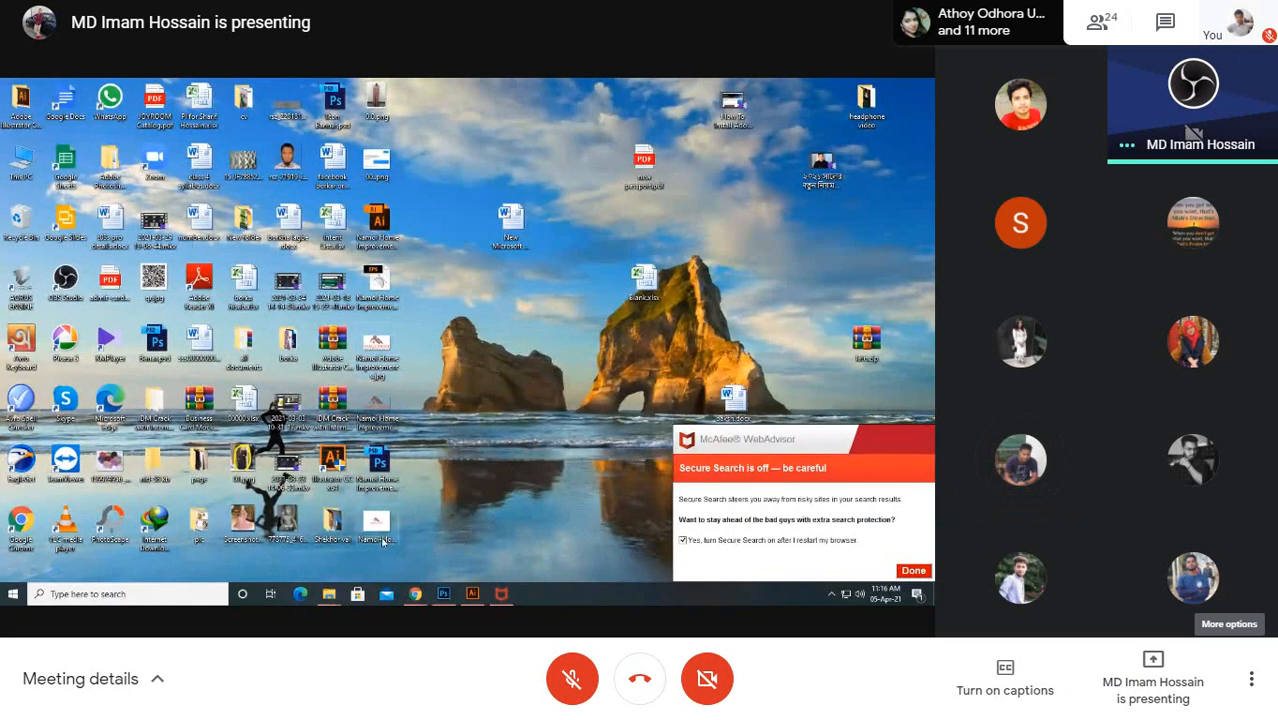
Step: Open the extracted Namoi Home Improvements.ai file in a maximized Illustrator window and select its logo to inspect the vector paths
{"action": "left_click", "coordinate": [377, 527]}
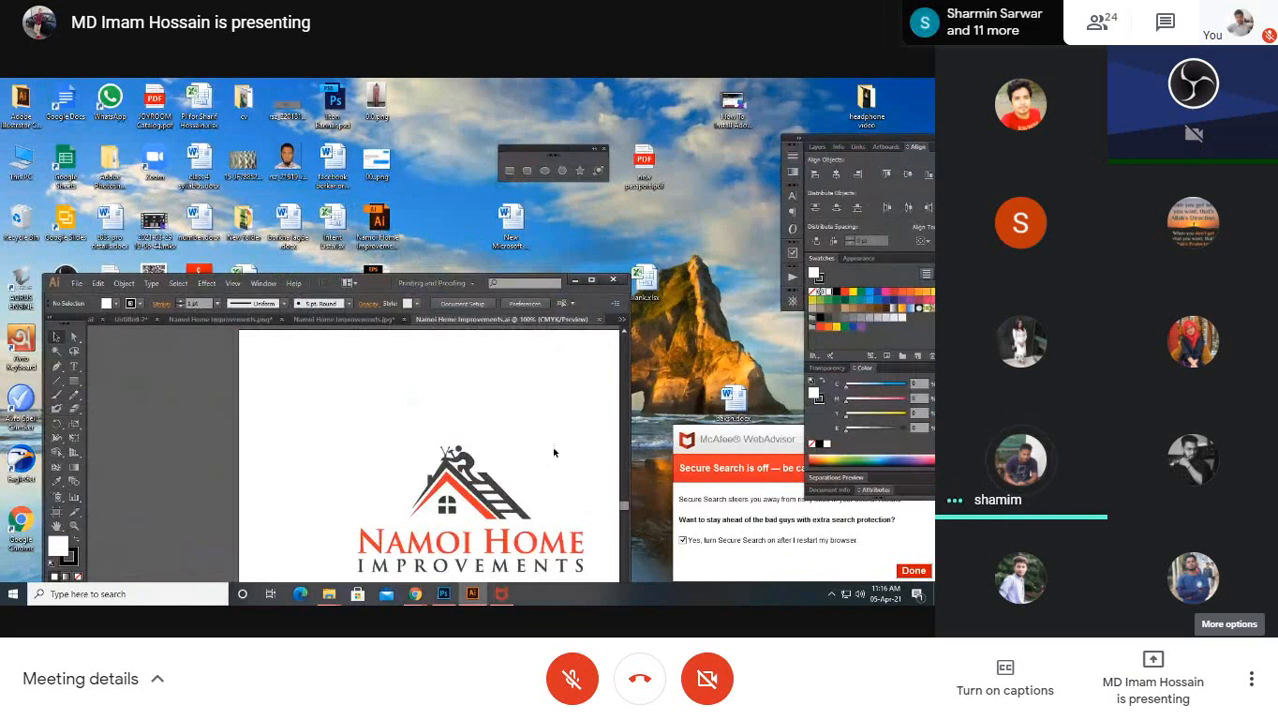
{"action": "left_click", "coordinate": [590, 283]}
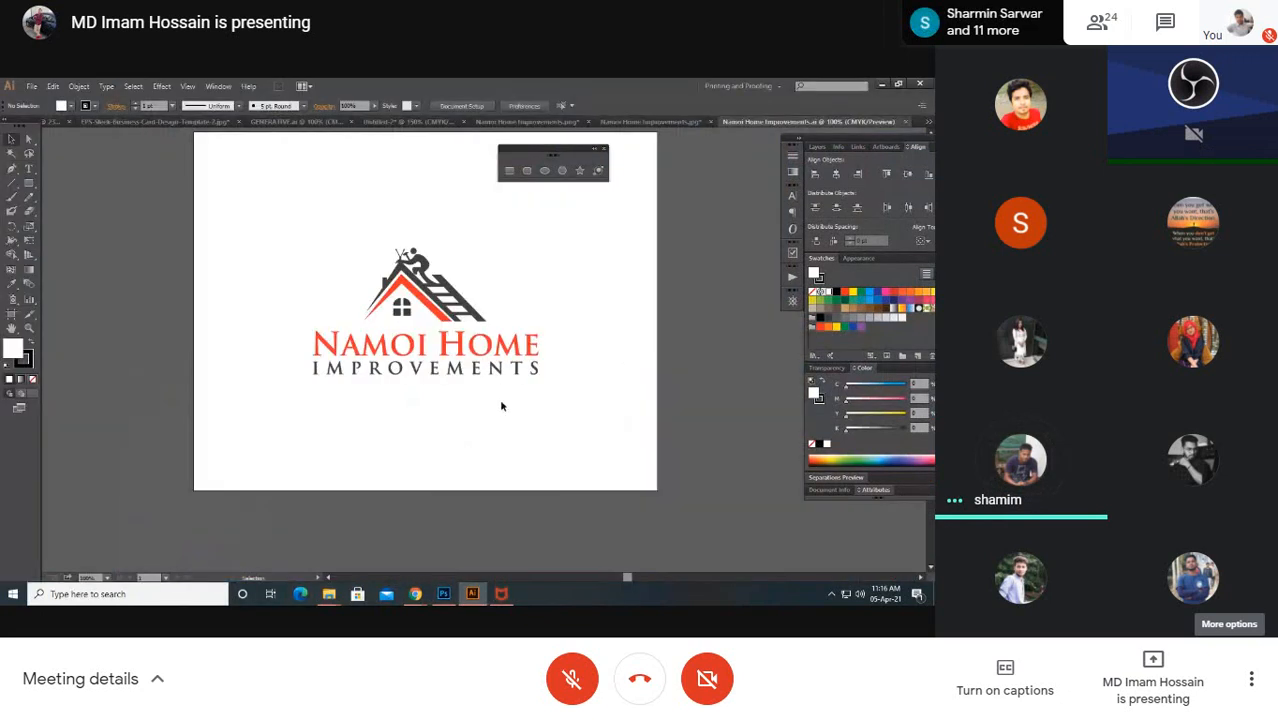
{"action": "scroll", "coordinate": [638, 370], "scroll_direction": "up", "scroll_amount": 4}
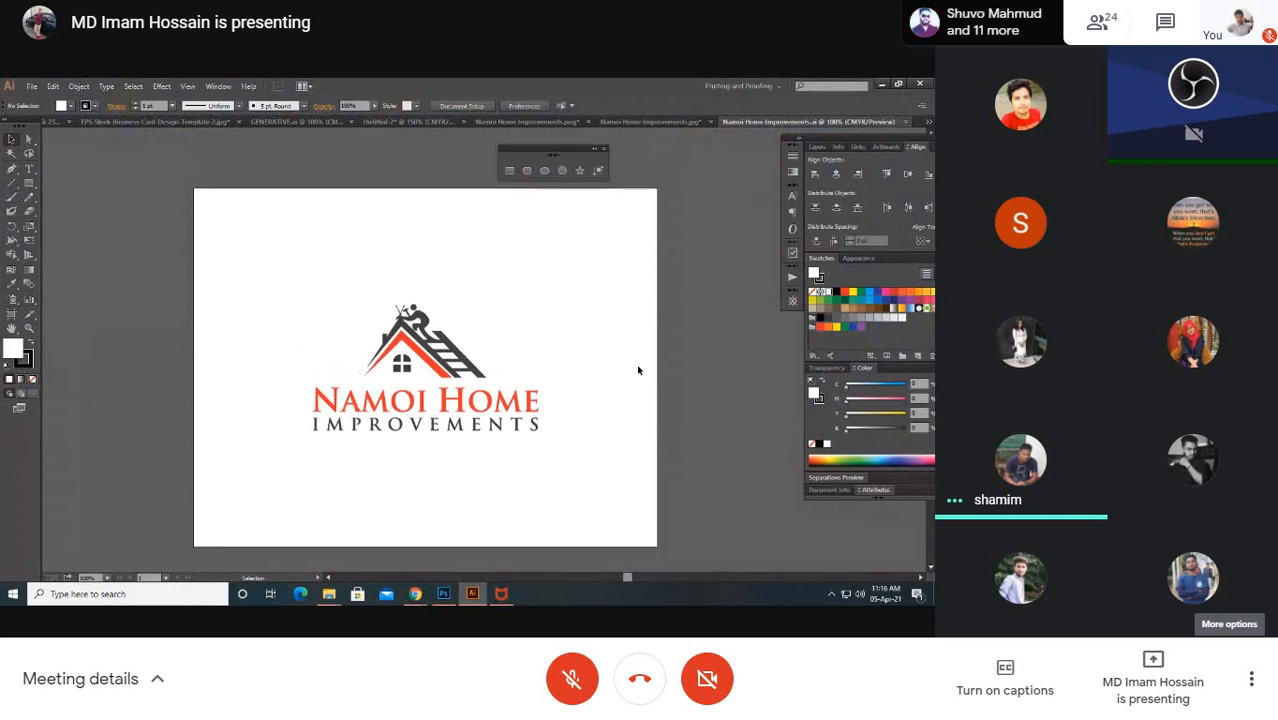
{"action": "scroll", "coordinate": [638, 370], "scroll_direction": "down", "scroll_amount": 2}
{"action": "left_click", "coordinate": [506, 404]}
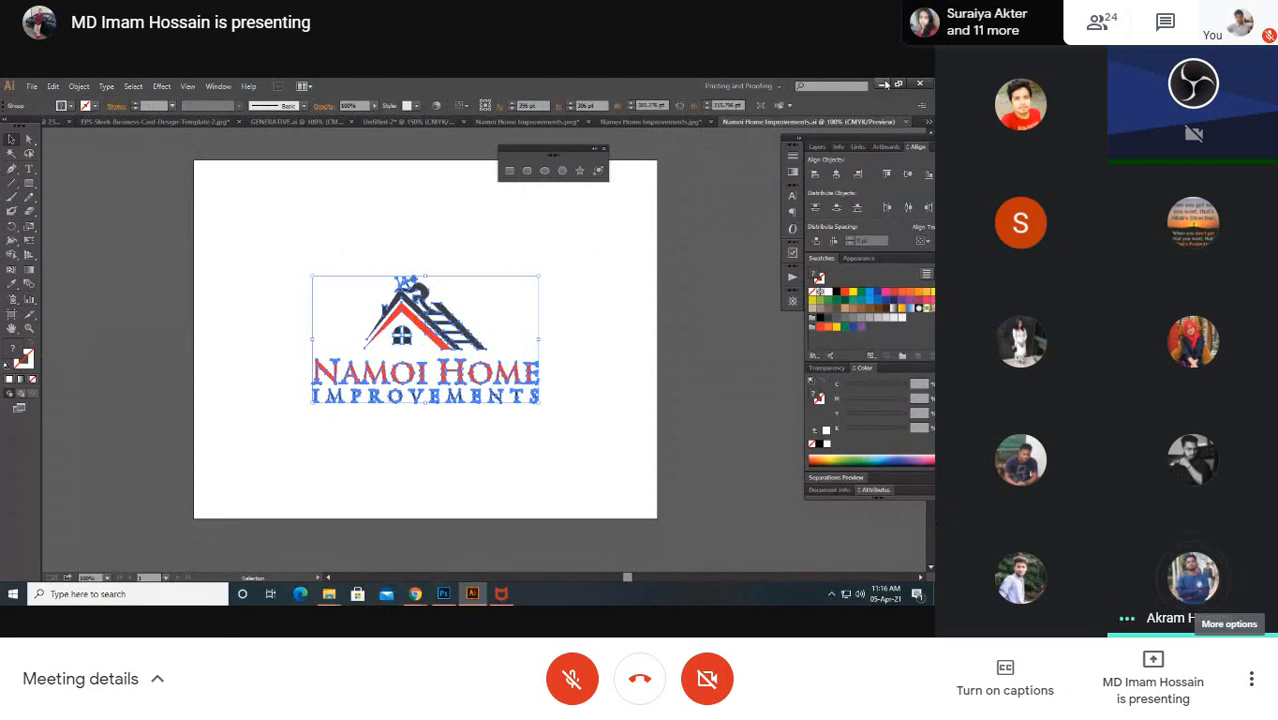
Step: Open Namoi Home Improvements.eps from the desktop and compare its logo artwork with the AI document's by selecting each
{"action": "left_click", "coordinate": [884, 84]}
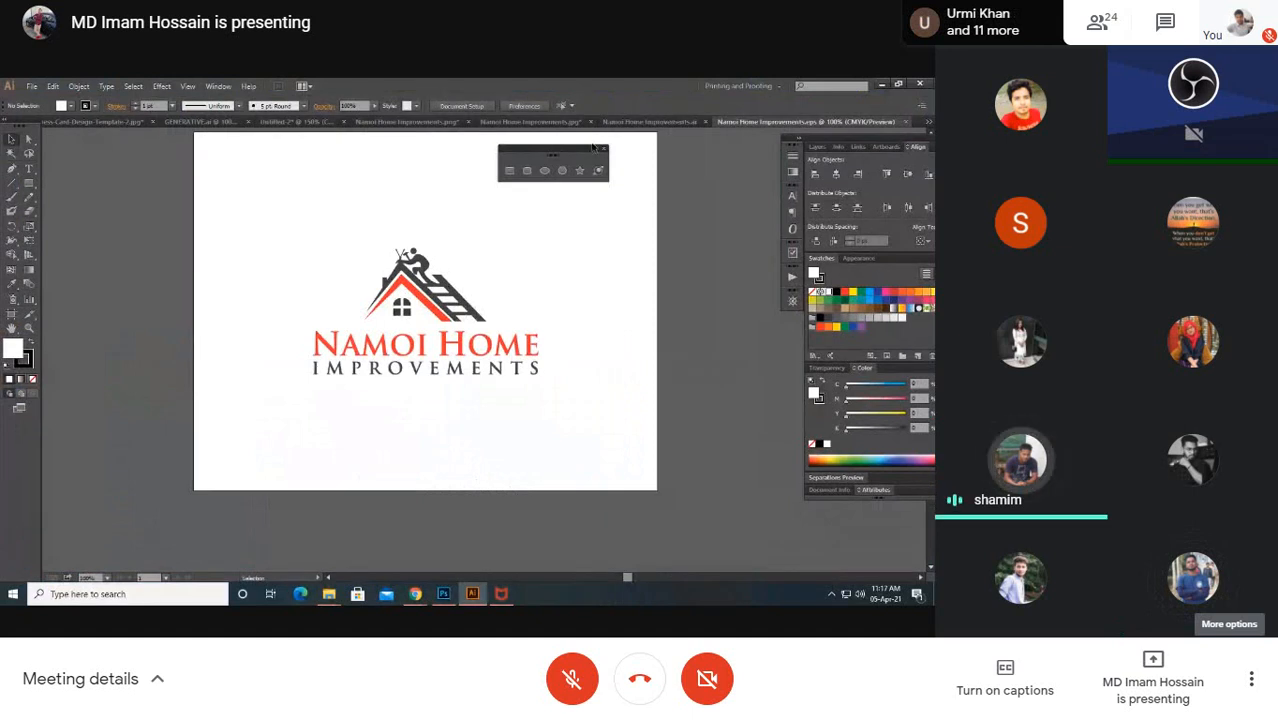
{"action": "left_click", "coordinate": [688, 123]}
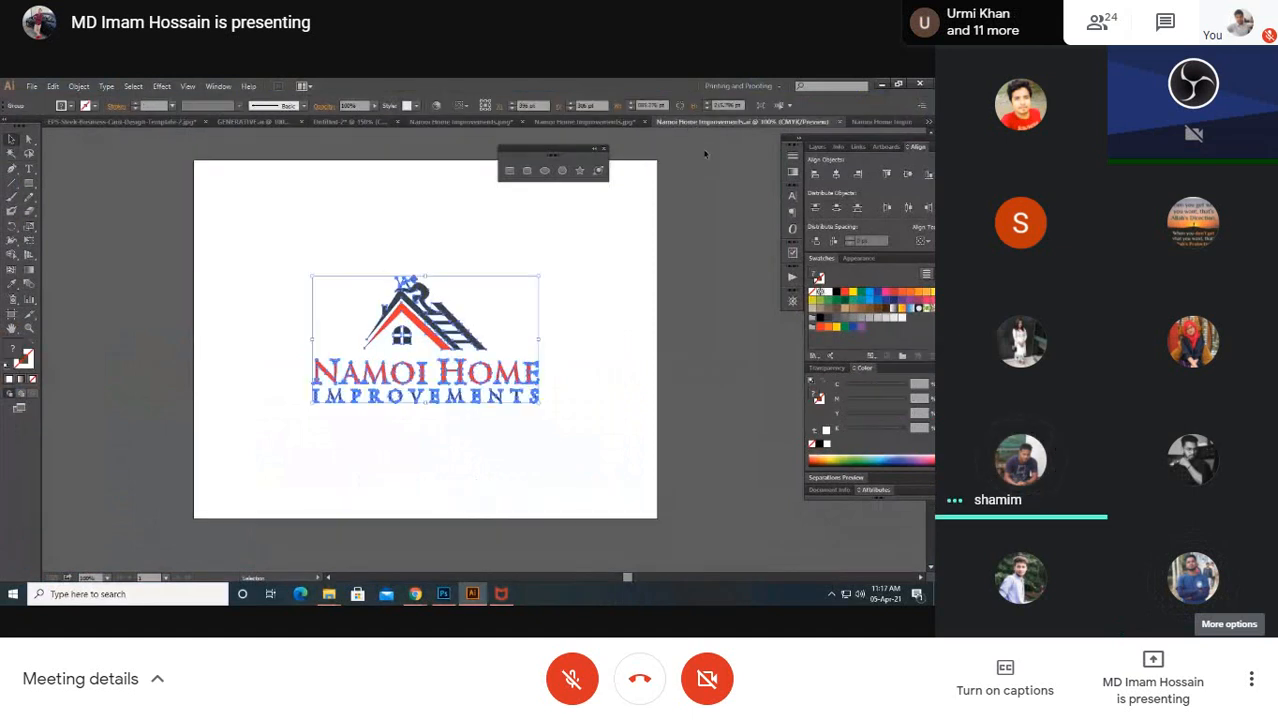
{"action": "left_click", "coordinate": [679, 205]}
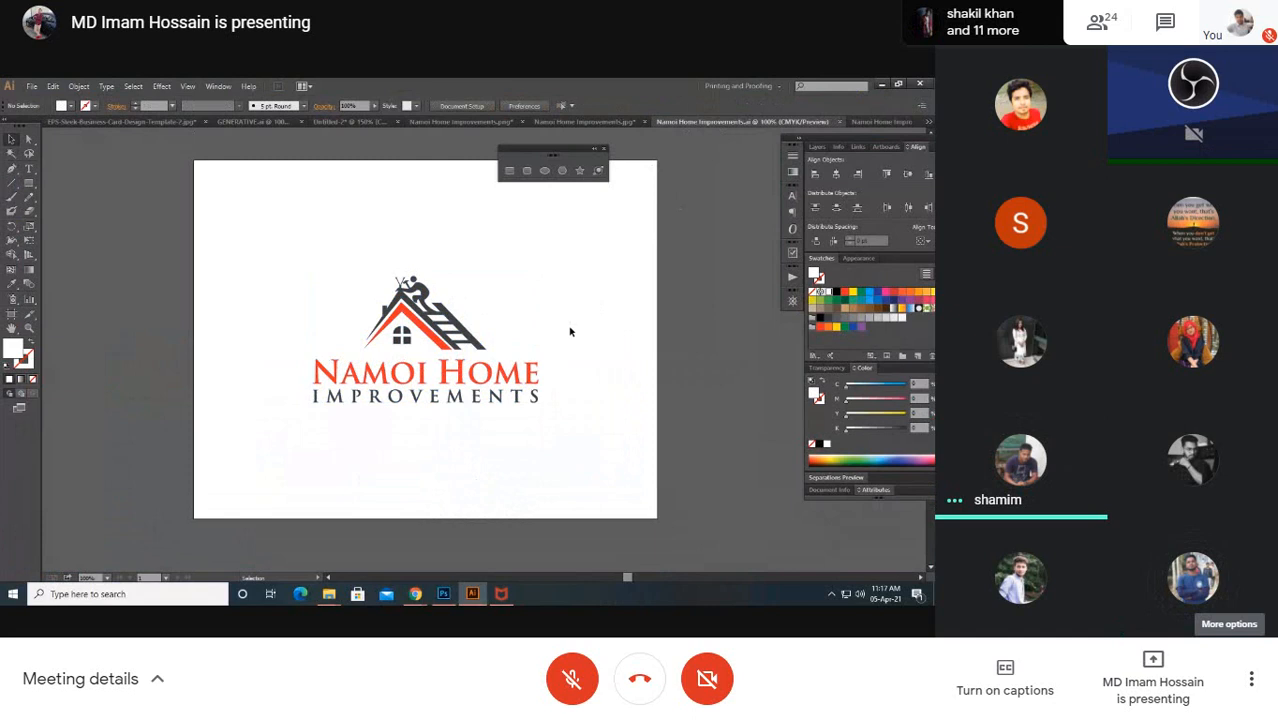
{"action": "left_click", "coordinate": [503, 413]}
{"action": "left_click", "coordinate": [680, 230]}
{"action": "left_click", "coordinate": [852, 122]}
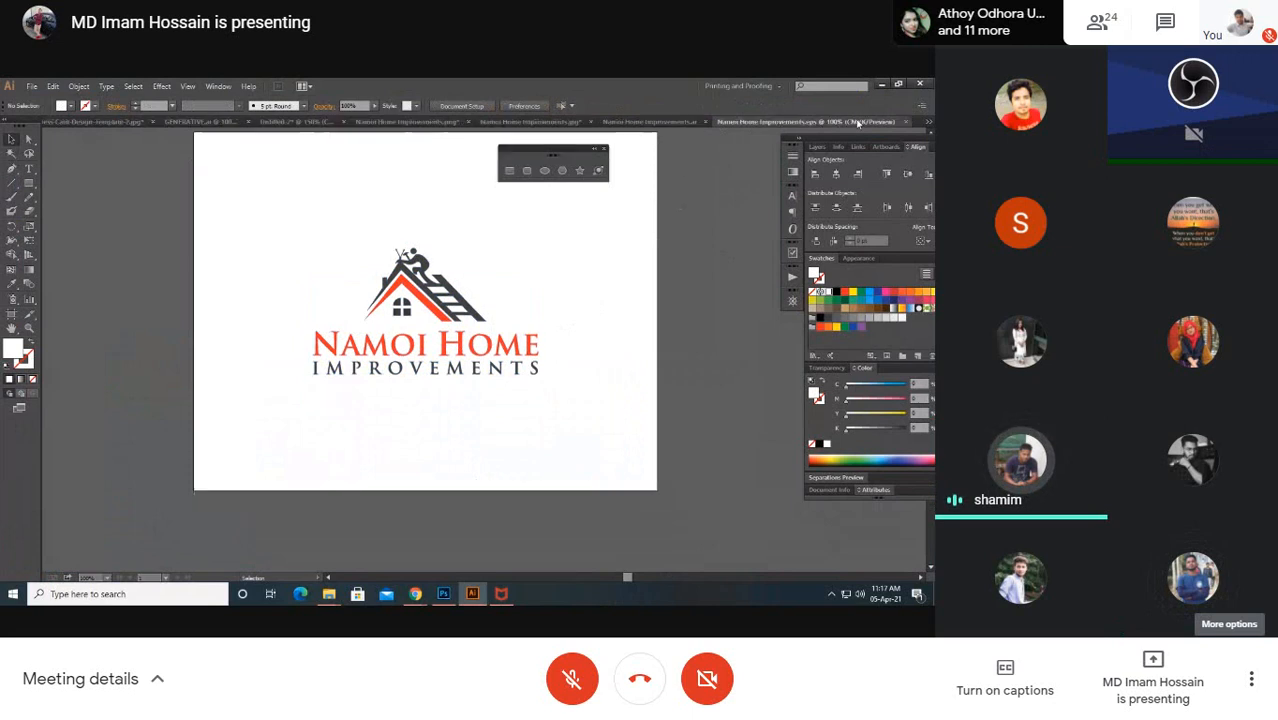
{"action": "left_click", "coordinate": [505, 340]}
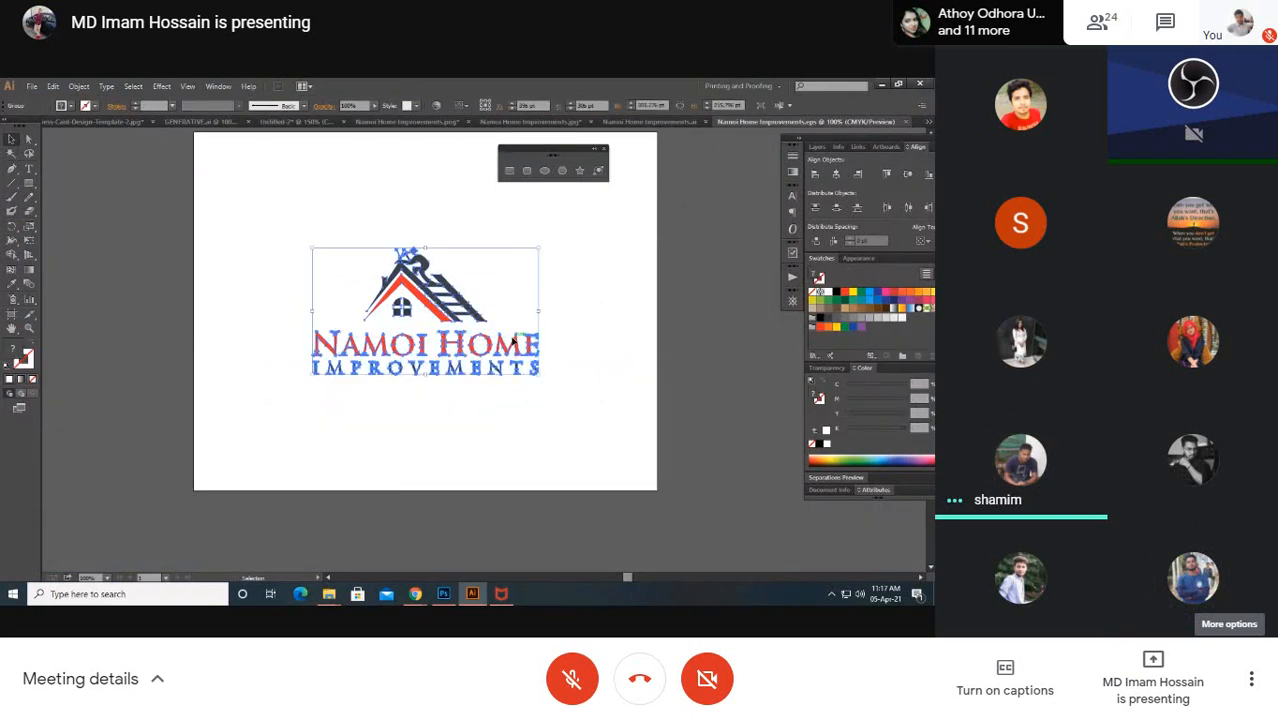
{"action": "left_click", "coordinate": [631, 316]}
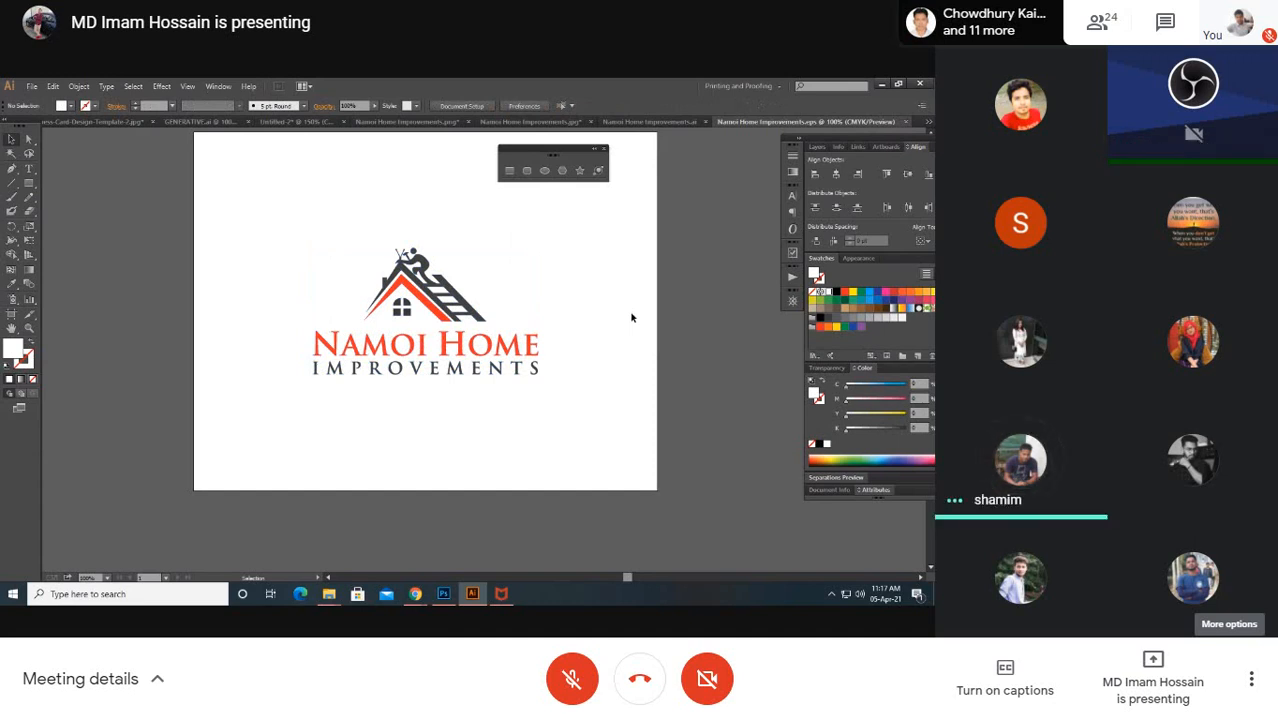
Step: Go back to the Untitled-2 document with the Namoi Home business card
{"action": "left_click", "coordinate": [237, 121]}
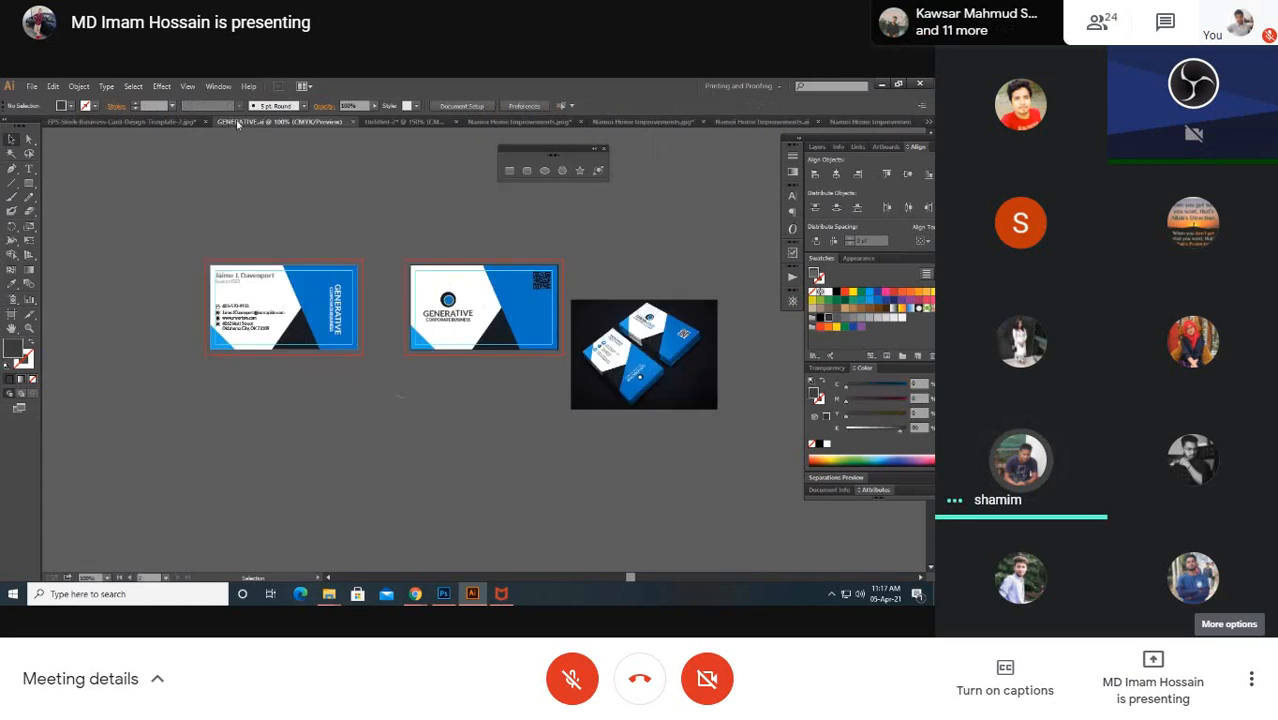
{"action": "left_click", "coordinate": [352, 122]}
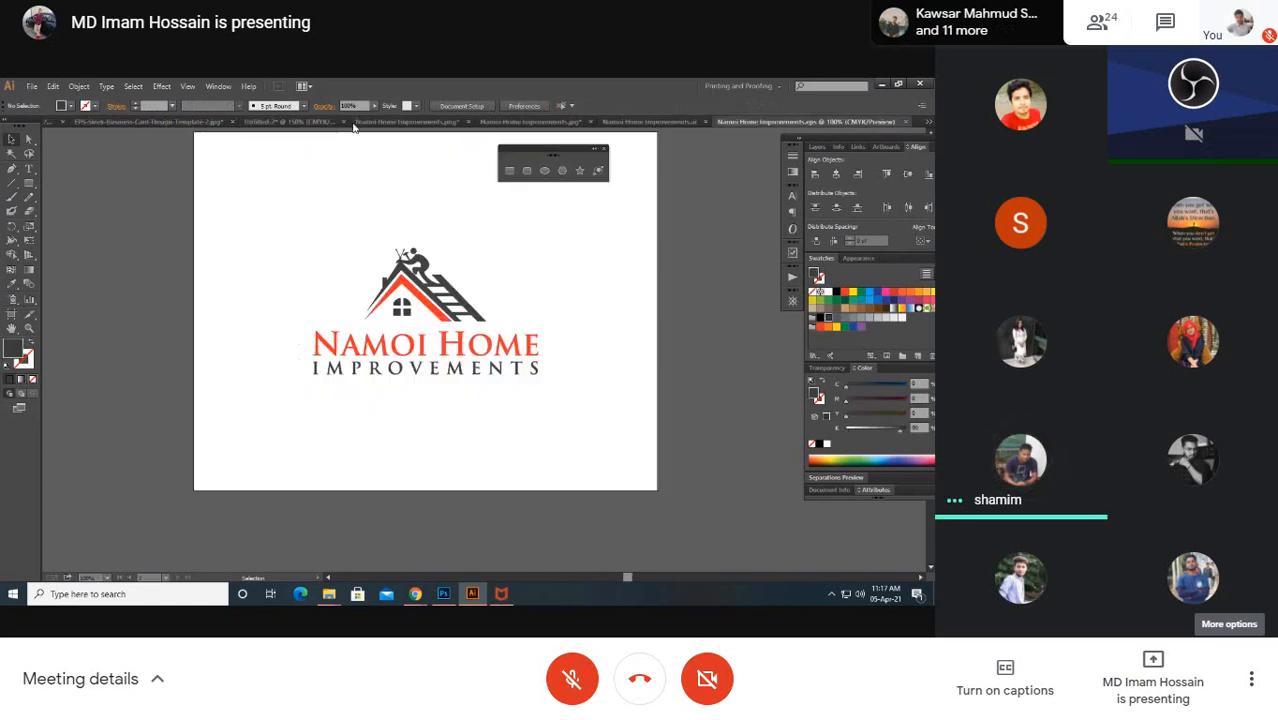
{"action": "left_click", "coordinate": [318, 123]}
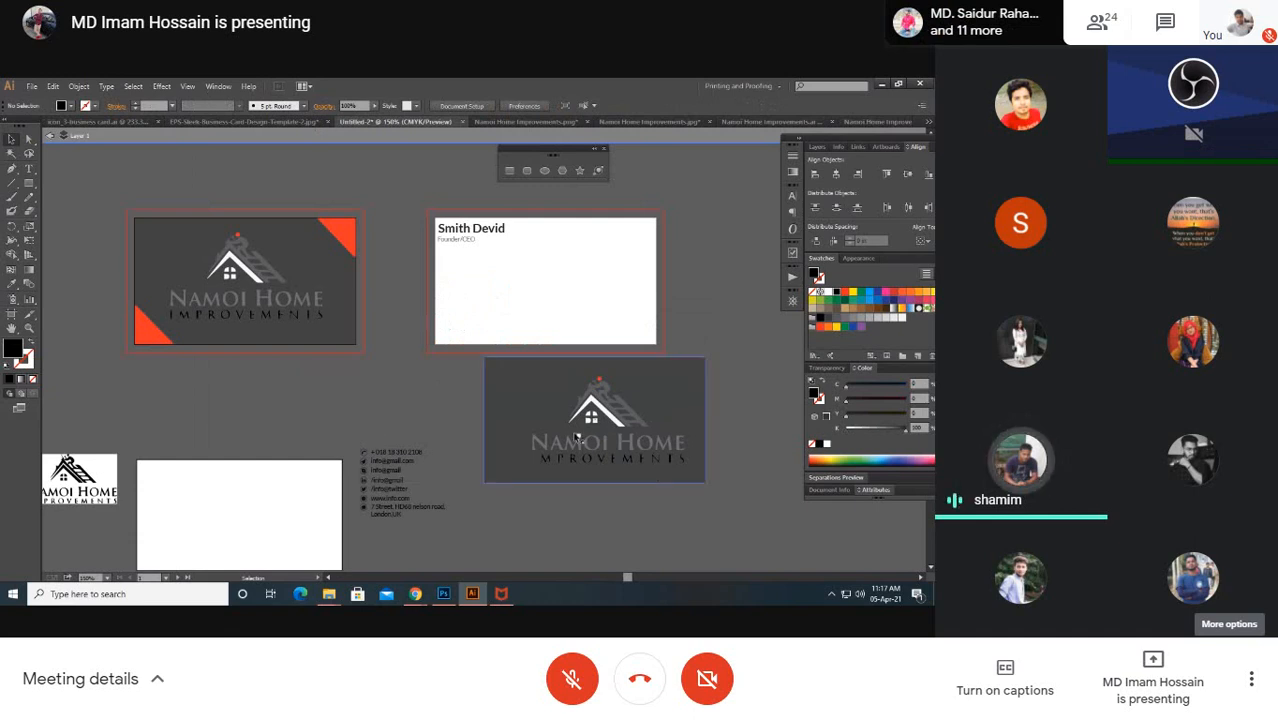
Step: Switch to the Freelancer contest in Chrome, view entry #42 among the entries, and close it
{"action": "mouse_move", "coordinate": [413, 598]}
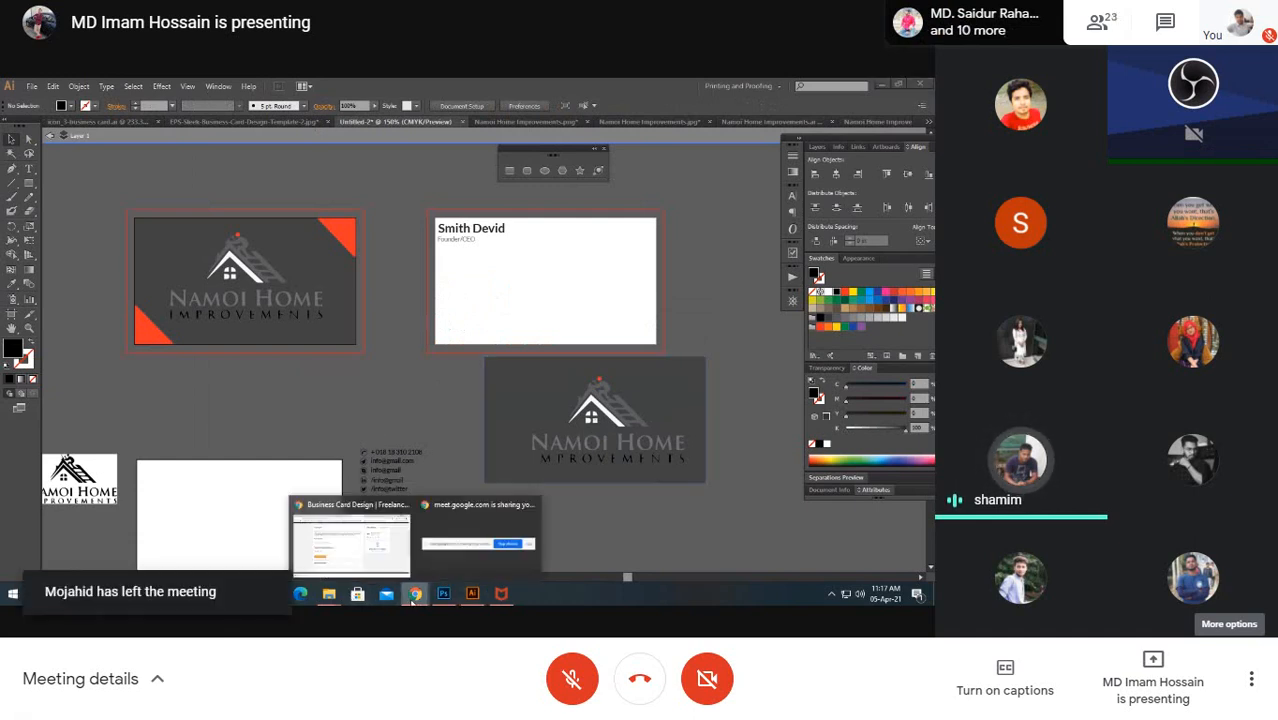
{"action": "left_click", "coordinate": [352, 528]}
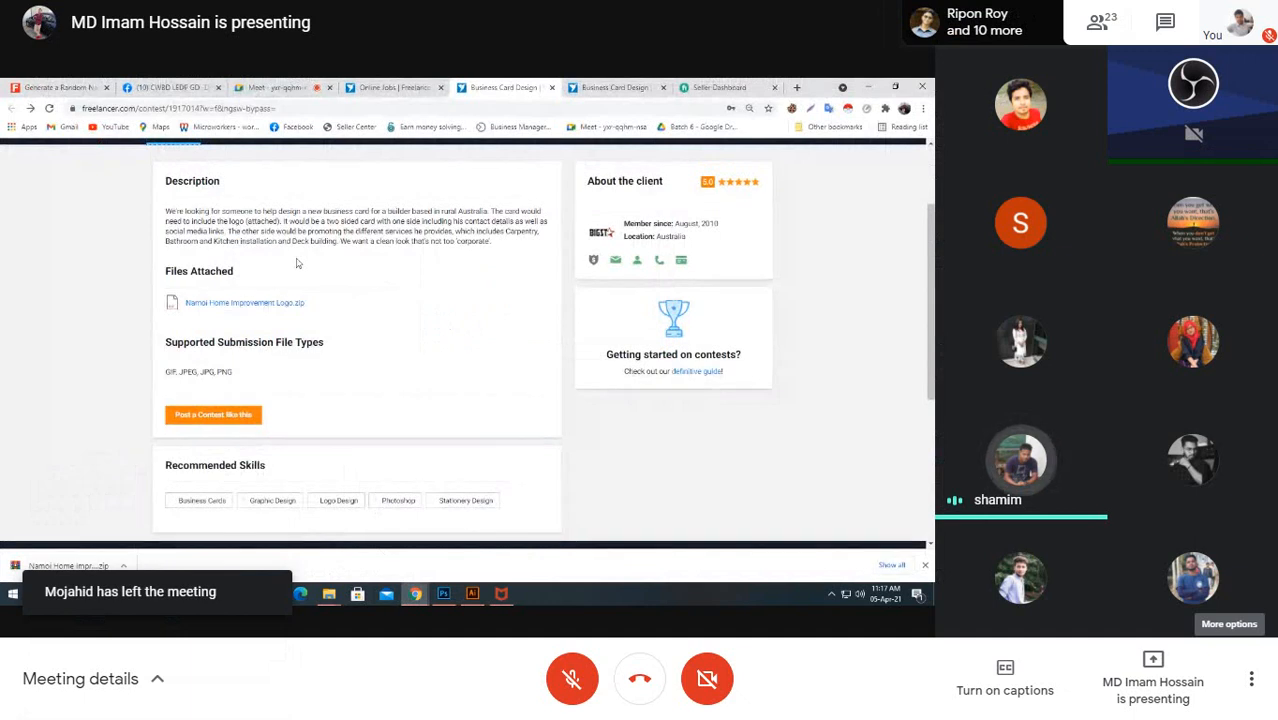
{"action": "scroll", "coordinate": [259, 228], "scroll_direction": "up", "scroll_amount": 3}
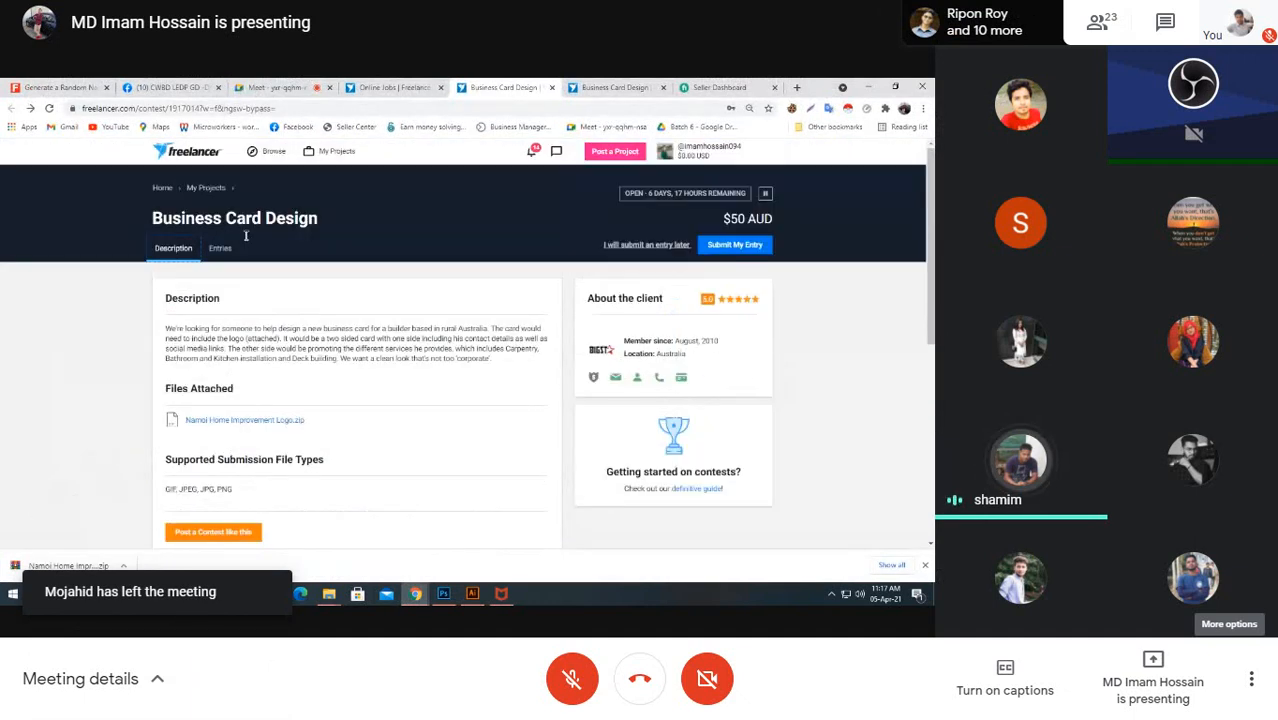
{"action": "left_click", "coordinate": [221, 250]}
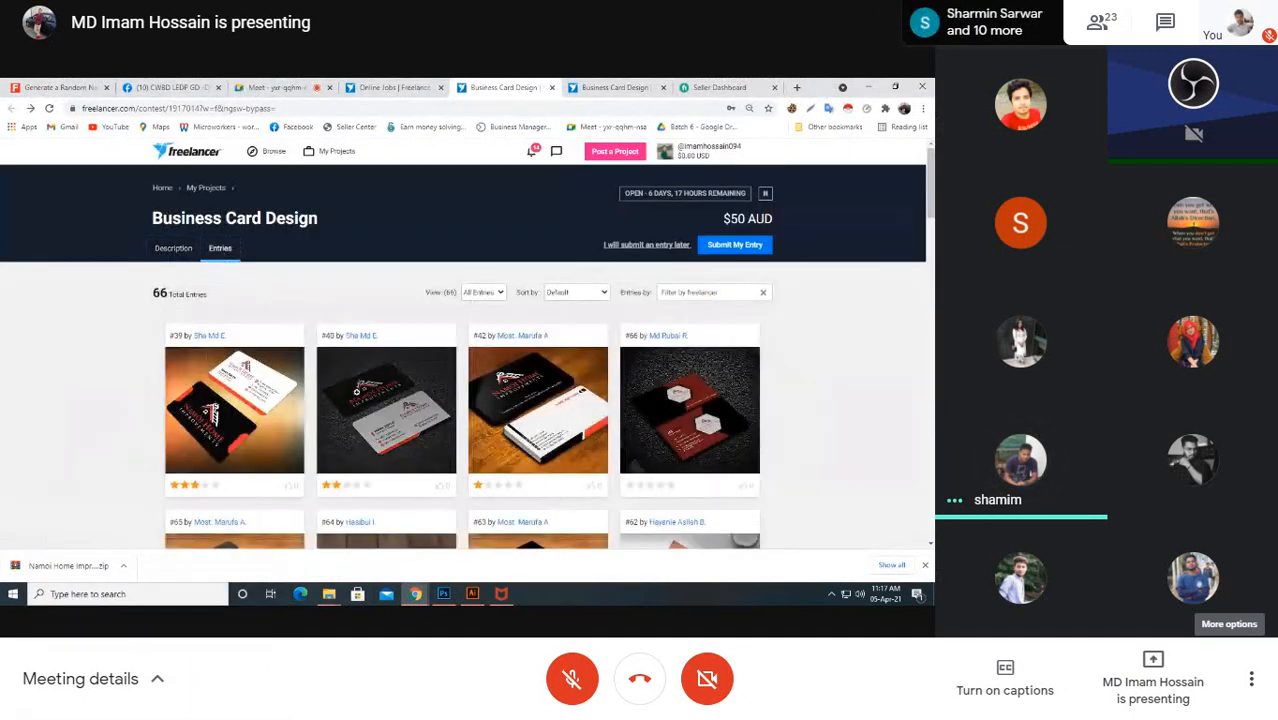
{"action": "left_click", "coordinate": [521, 420]}
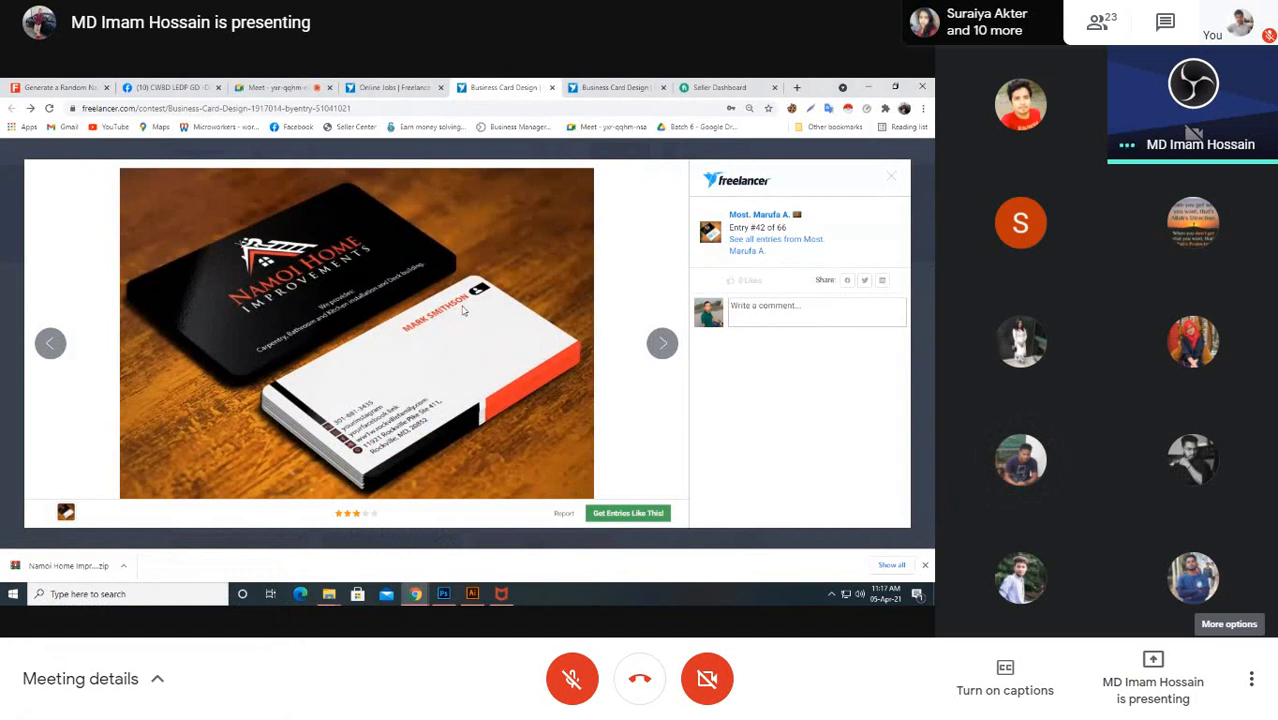
{"action": "left_click", "coordinate": [888, 180]}
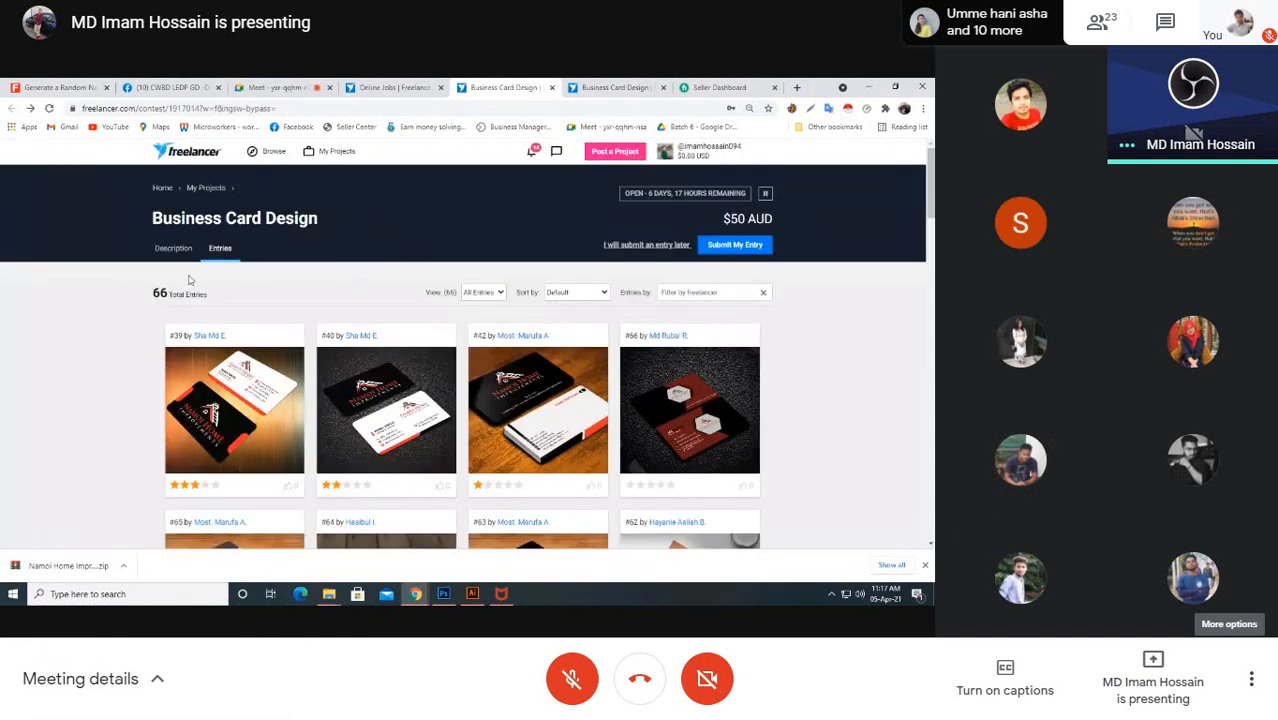
Step: Review the Business Card Design contest's description, attached files, supported submission file types and recommended skills
{"action": "left_click", "coordinate": [172, 249]}
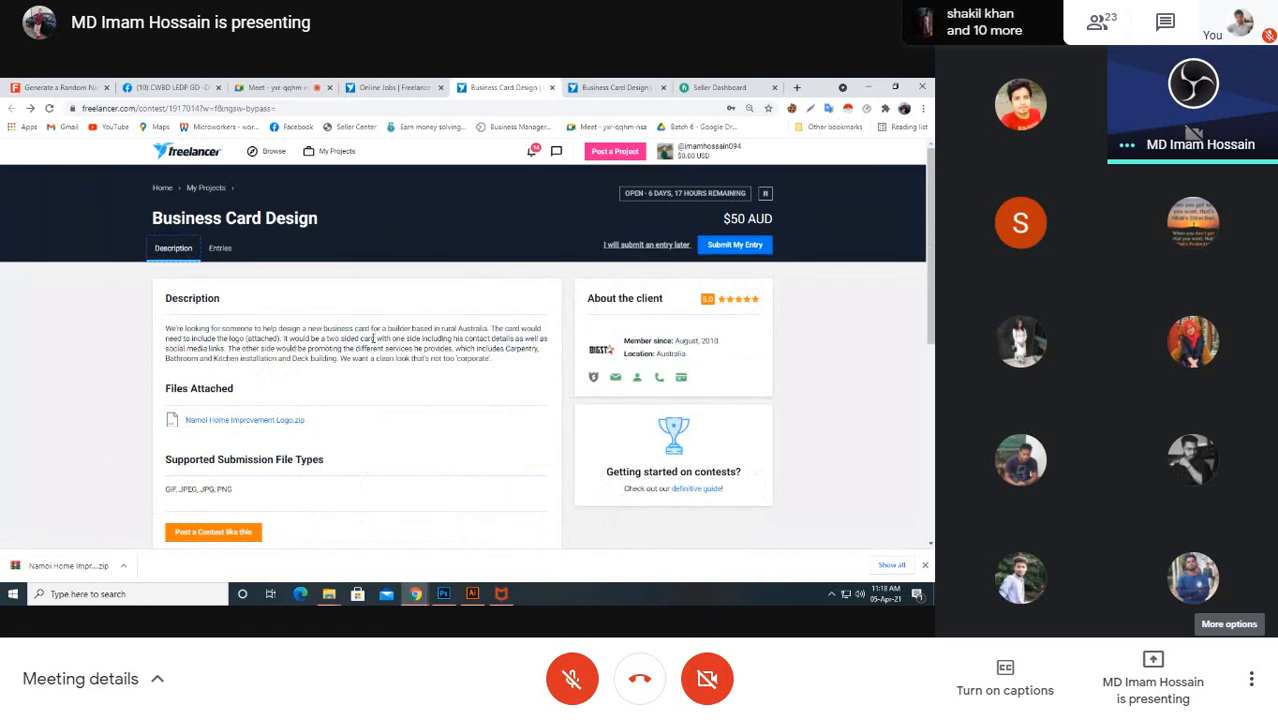
{"action": "scroll", "coordinate": [373, 338], "scroll_direction": "down", "scroll_amount": 3}
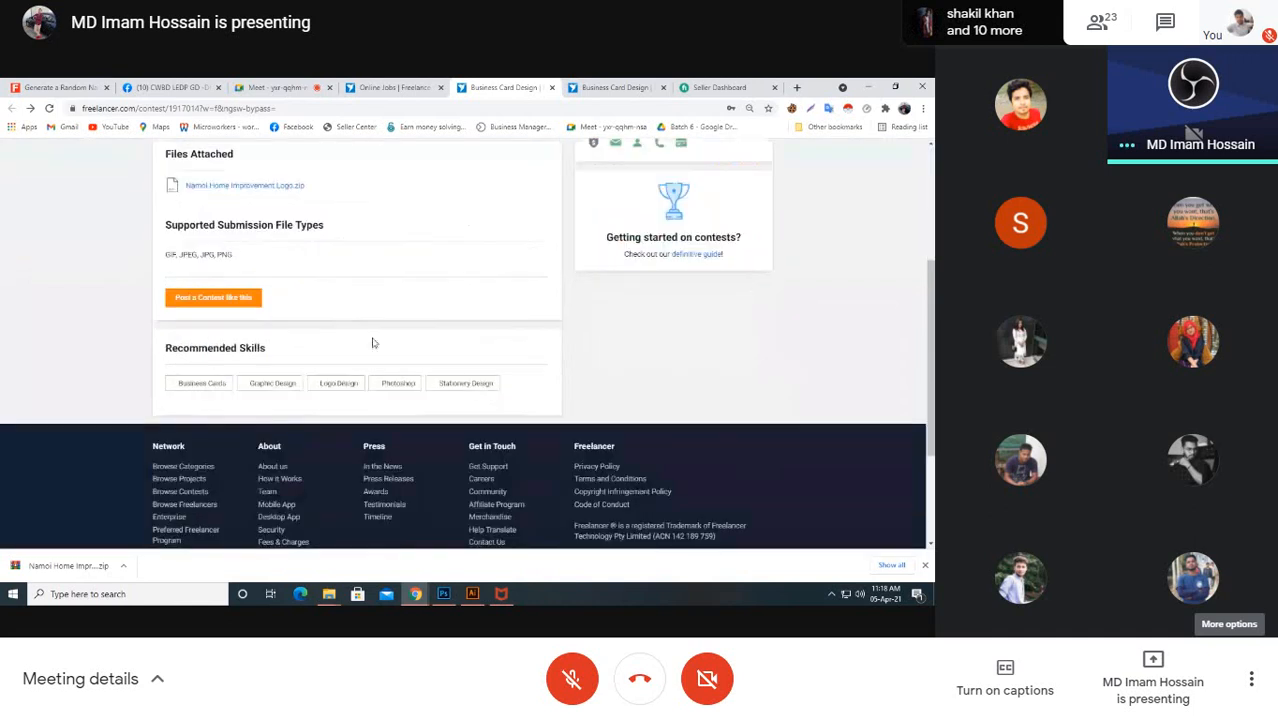
{"action": "scroll", "coordinate": [373, 343], "scroll_direction": "up", "scroll_amount": 3}
{"action": "scroll", "coordinate": [373, 340], "scroll_direction": "up", "scroll_amount": 1}
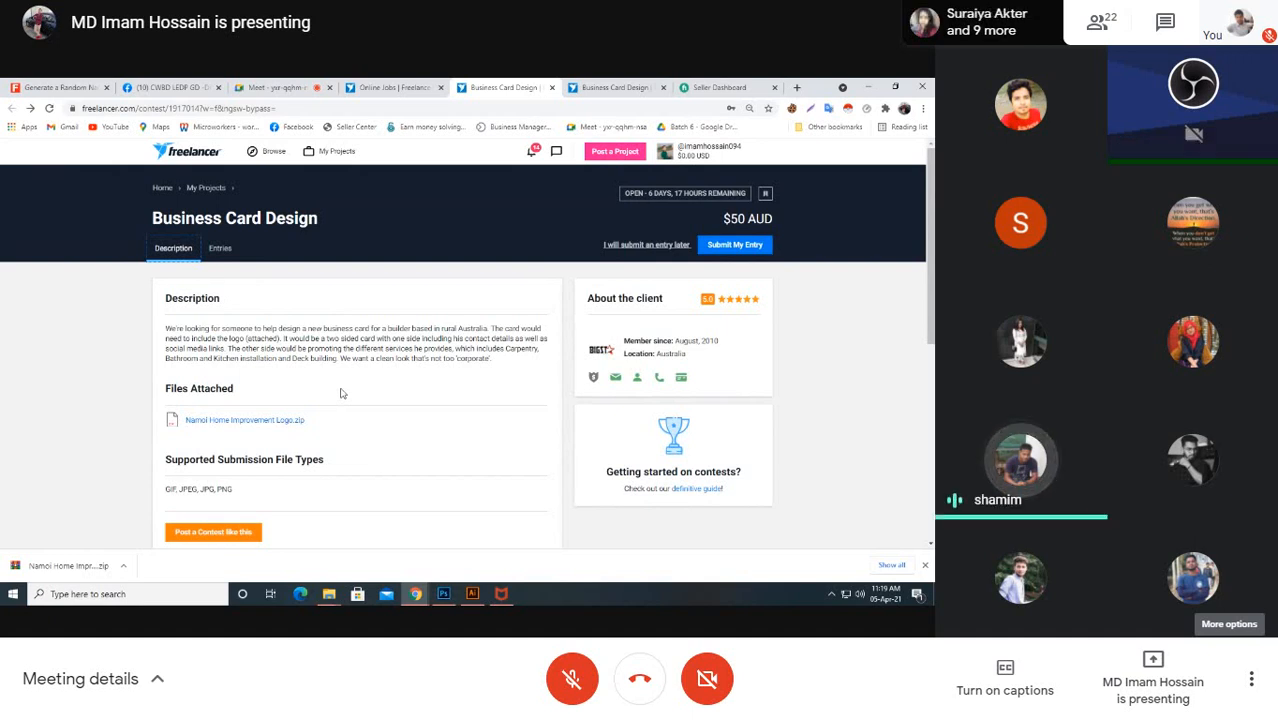
{"action": "scroll", "coordinate": [345, 393], "scroll_direction": "down", "scroll_amount": 5}
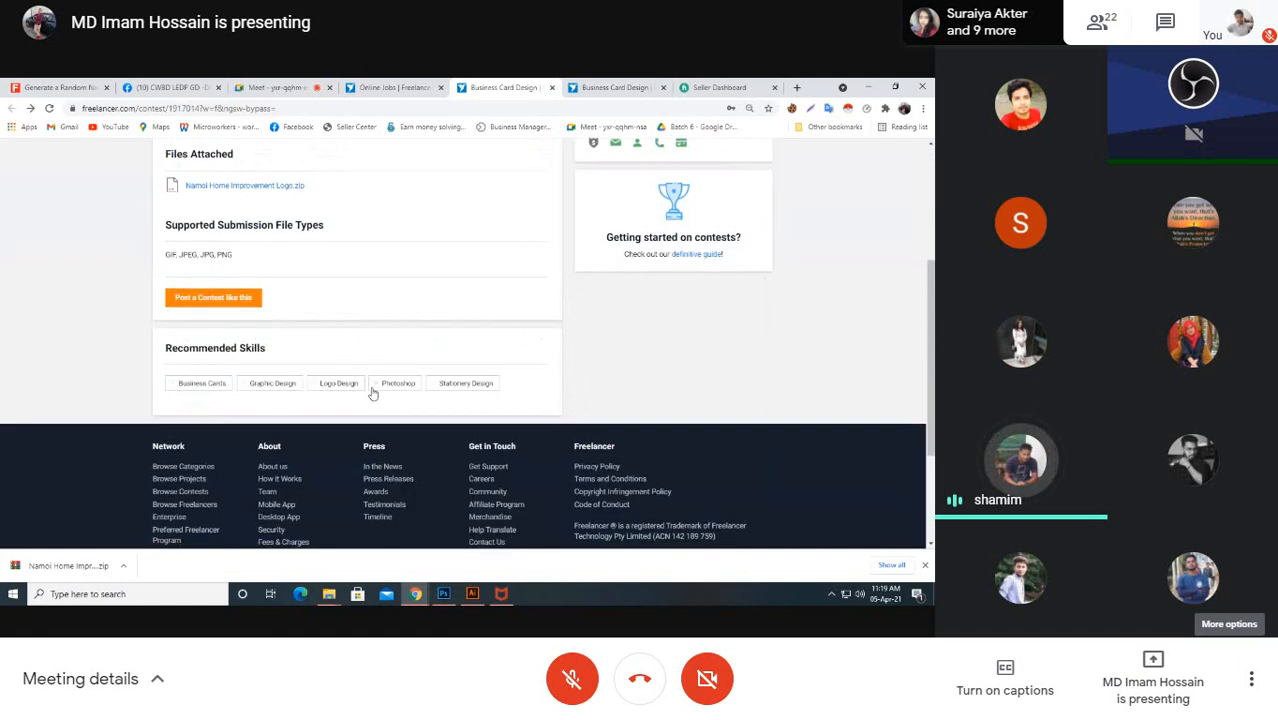
{"action": "scroll", "coordinate": [372, 393], "scroll_direction": "down", "scroll_amount": 1}
{"action": "scroll", "coordinate": [372, 393], "scroll_direction": "down", "scroll_amount": 1}
{"action": "scroll", "coordinate": [372, 393], "scroll_direction": "up", "scroll_amount": 10}
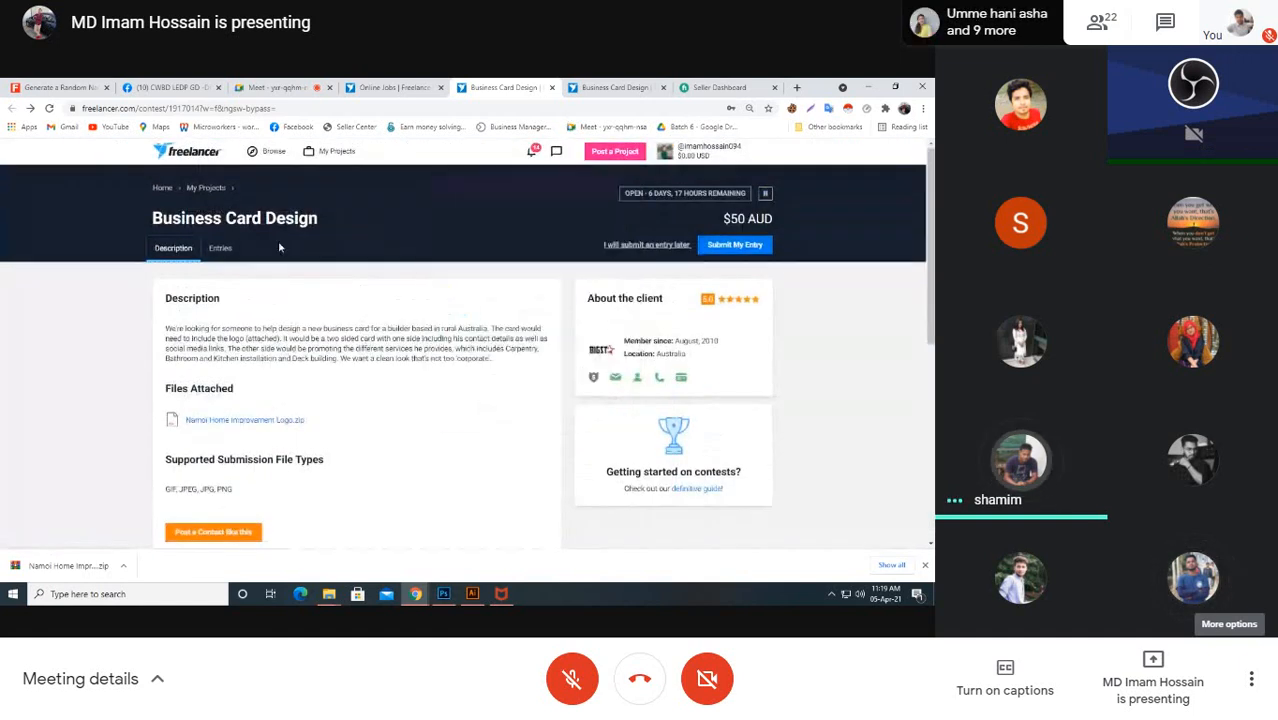
Step: Show the contest's entries once more and switch back to the business card document in Illustrator
{"action": "left_click", "coordinate": [212, 249]}
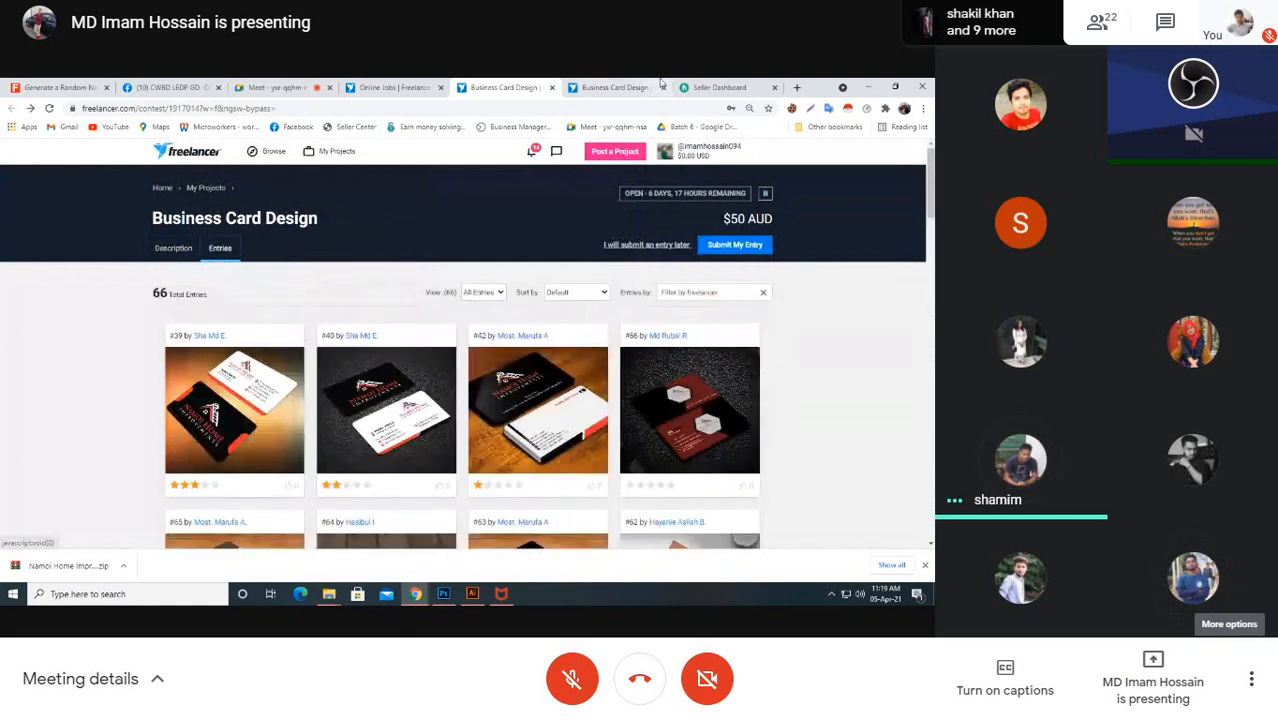
{"action": "key", "text": "ctrl+Tab"}
{"action": "left_click", "coordinate": [472, 594]}
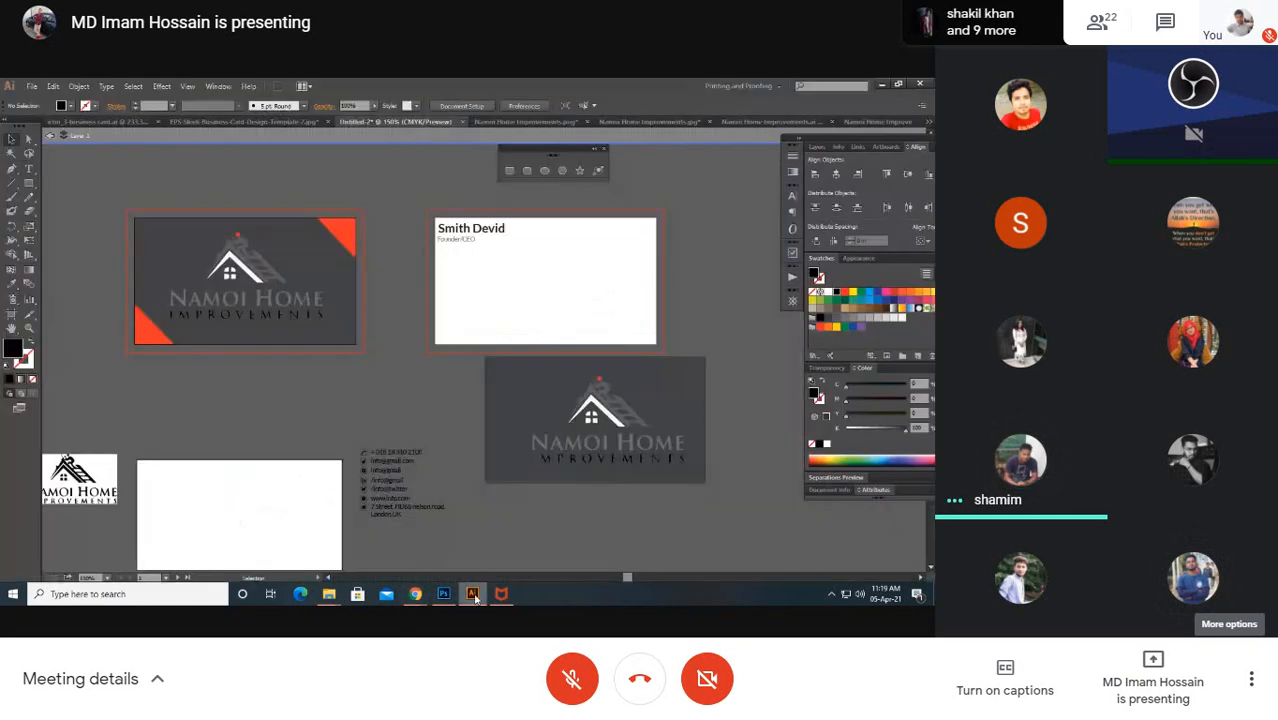
Step: Move the contact details together with their icons onto the white card, below the name and job title
{"action": "left_click", "coordinate": [398, 510]}
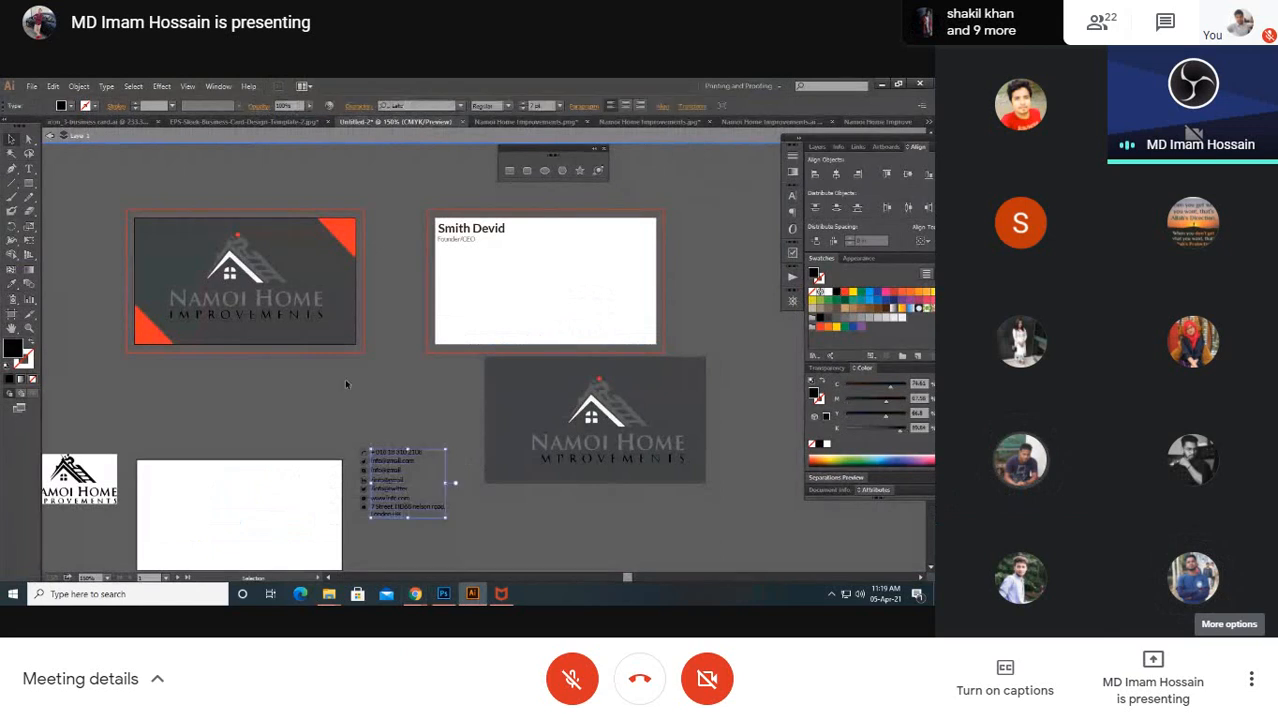
{"action": "left_click", "coordinate": [404, 477]}
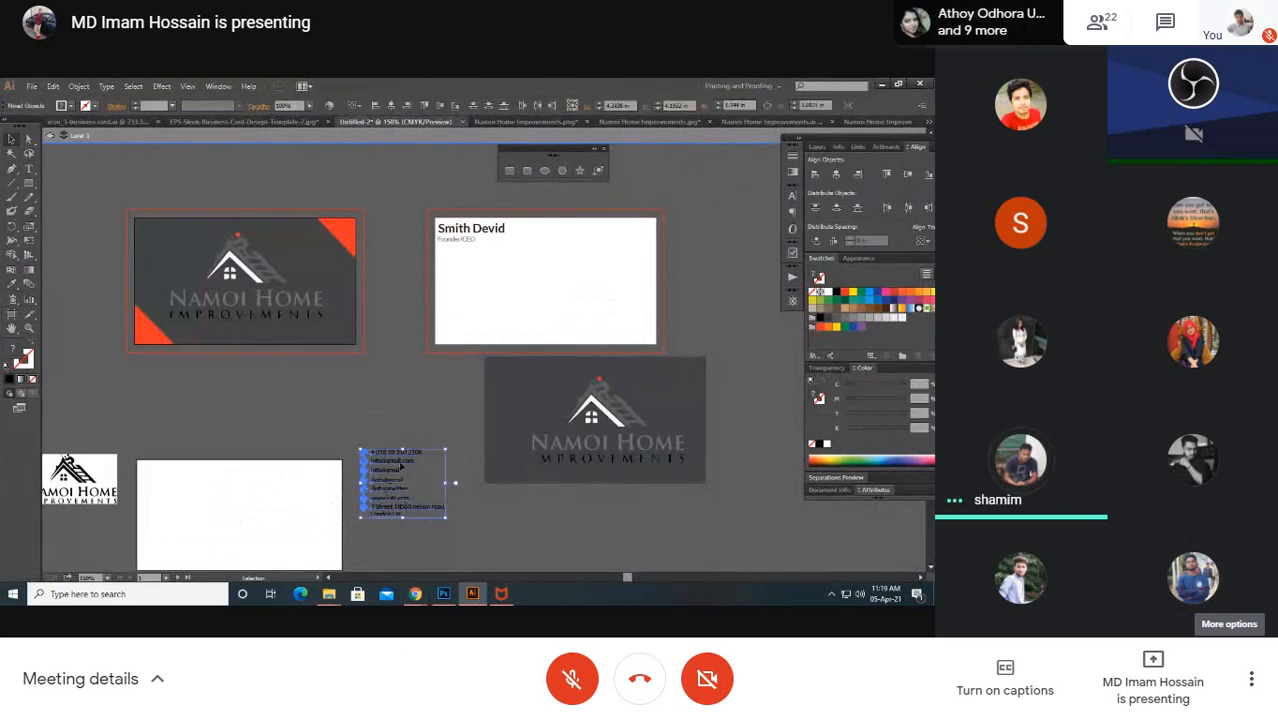
{"action": "left_click_drag", "start_coordinate": [392, 453], "coordinate": [466, 272]}
{"action": "left_click", "coordinate": [727, 278]}
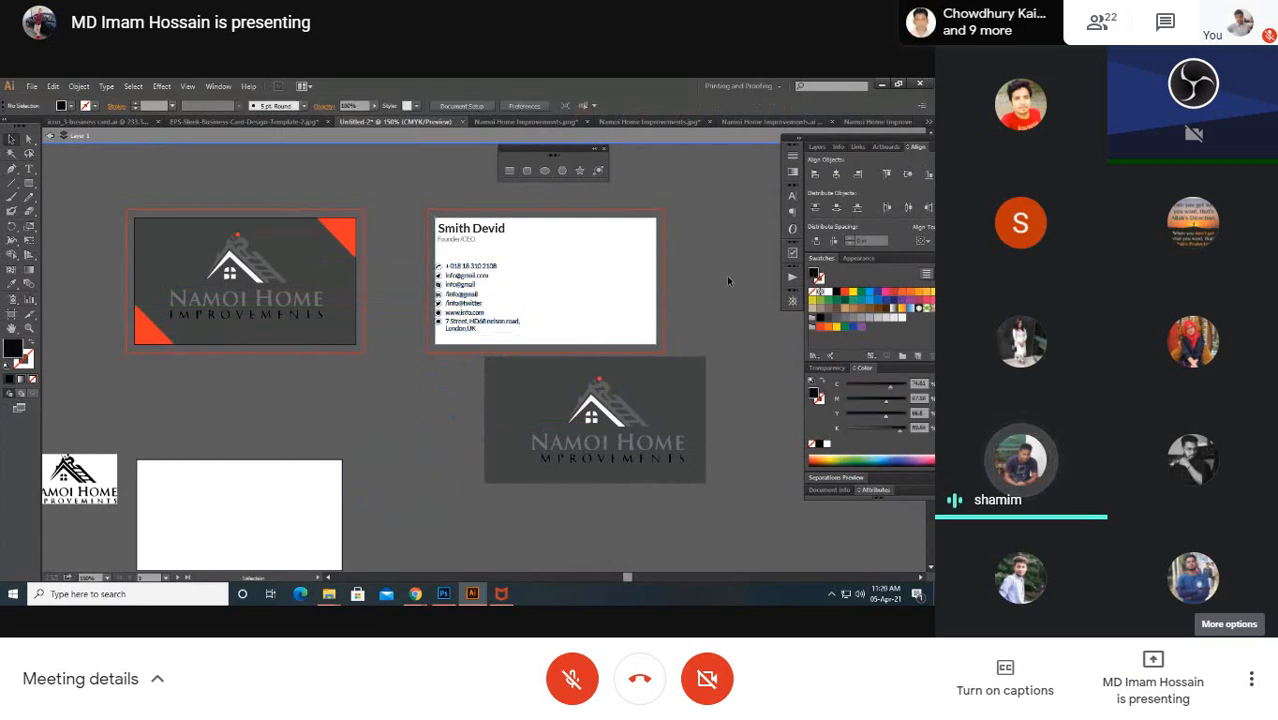
{"action": "left_click", "coordinate": [280, 516]}
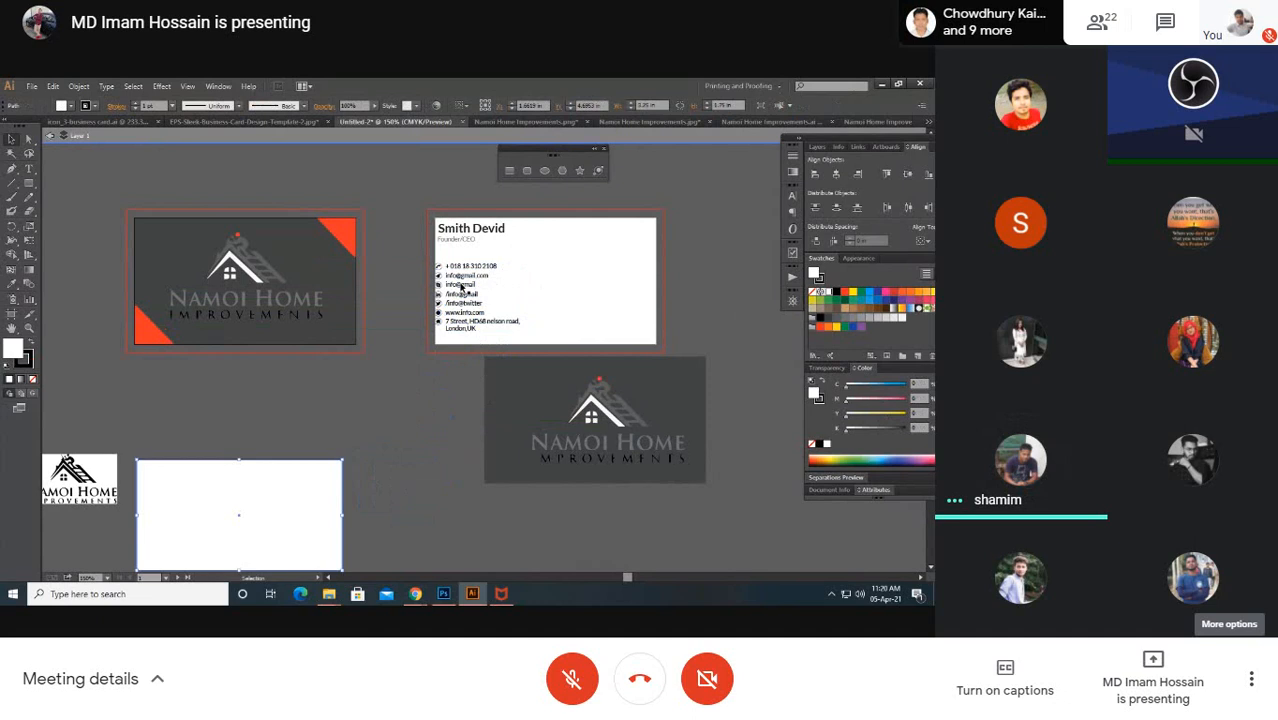
{"action": "left_click_drag", "start_coordinate": [446, 217], "coordinate": [500, 348]}
{"action": "left_click_drag", "start_coordinate": [465, 228], "coordinate": [422, 433]}
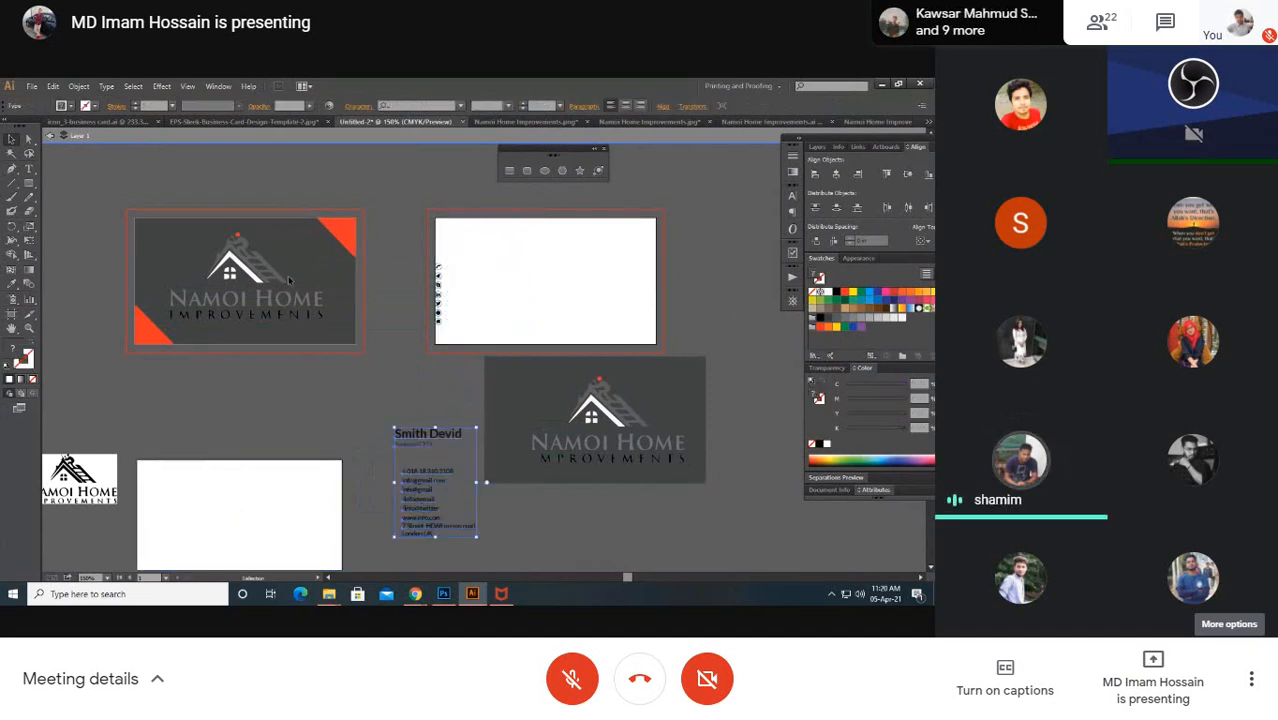
{"action": "left_click", "coordinate": [296, 500]}
{"action": "left_click", "coordinate": [310, 507]}
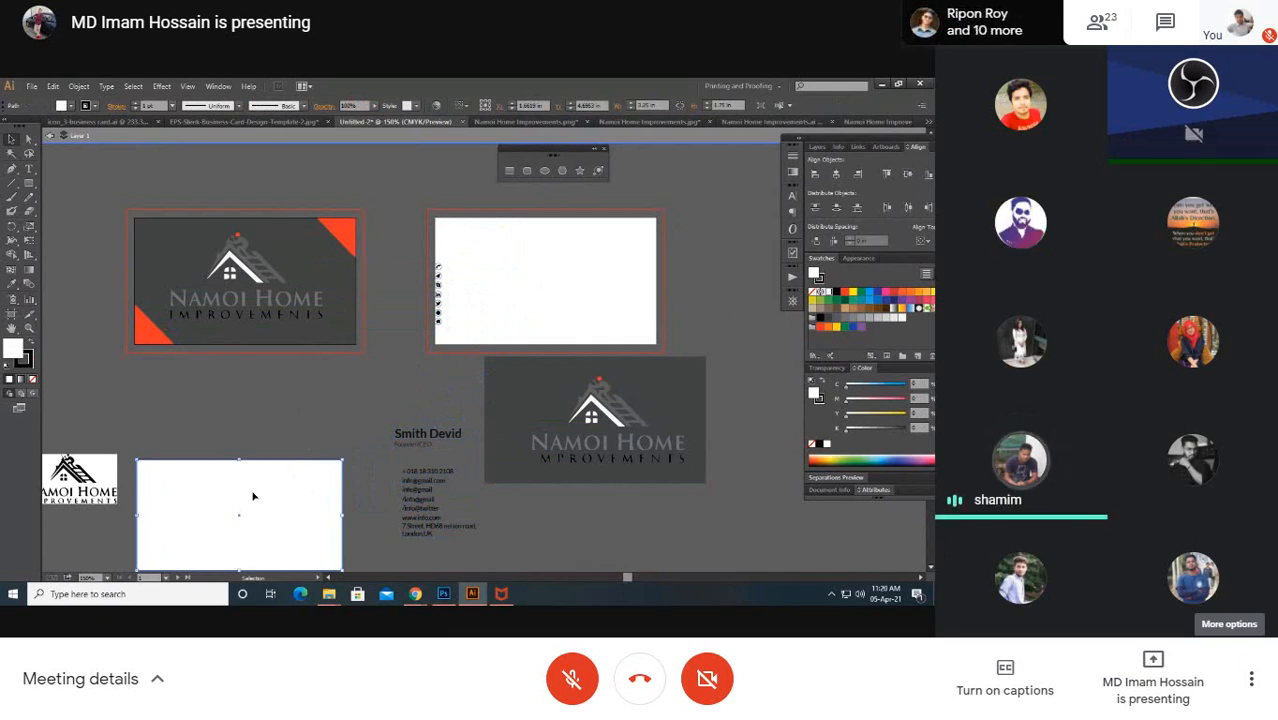
{"action": "left_click_drag", "start_coordinate": [253, 496], "coordinate": [263, 437]}
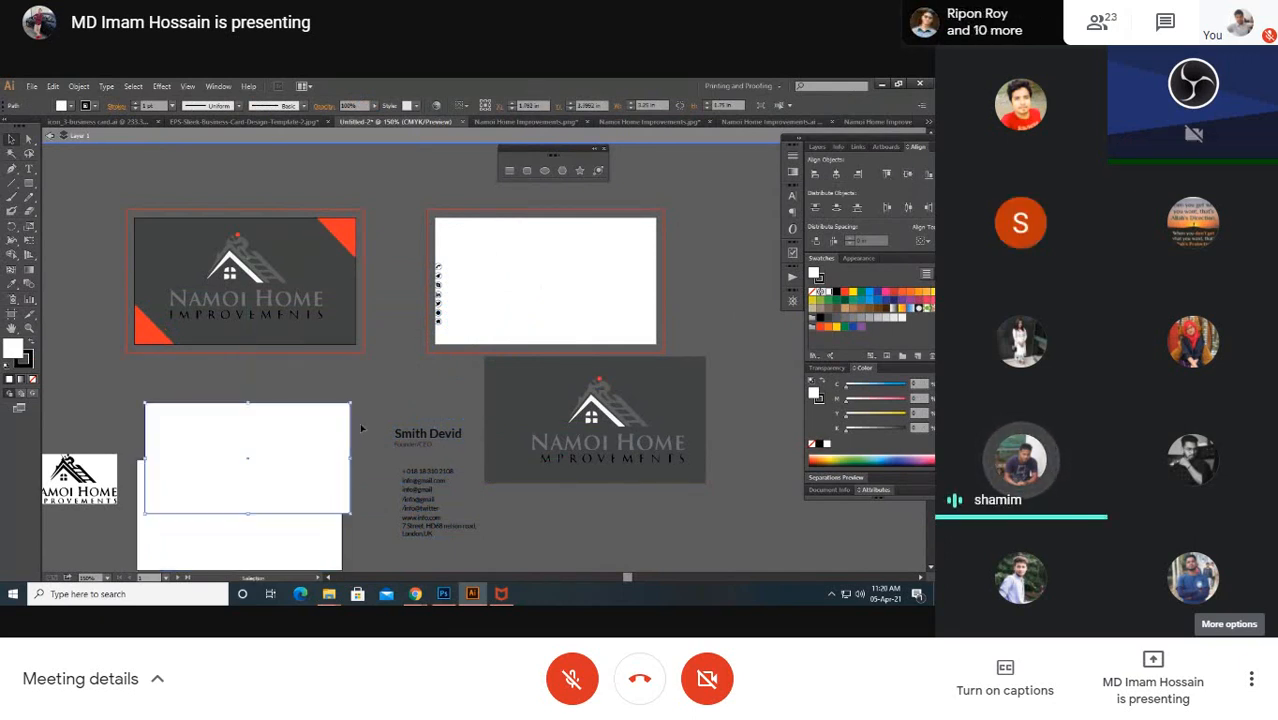
{"action": "left_click", "coordinate": [506, 290]}
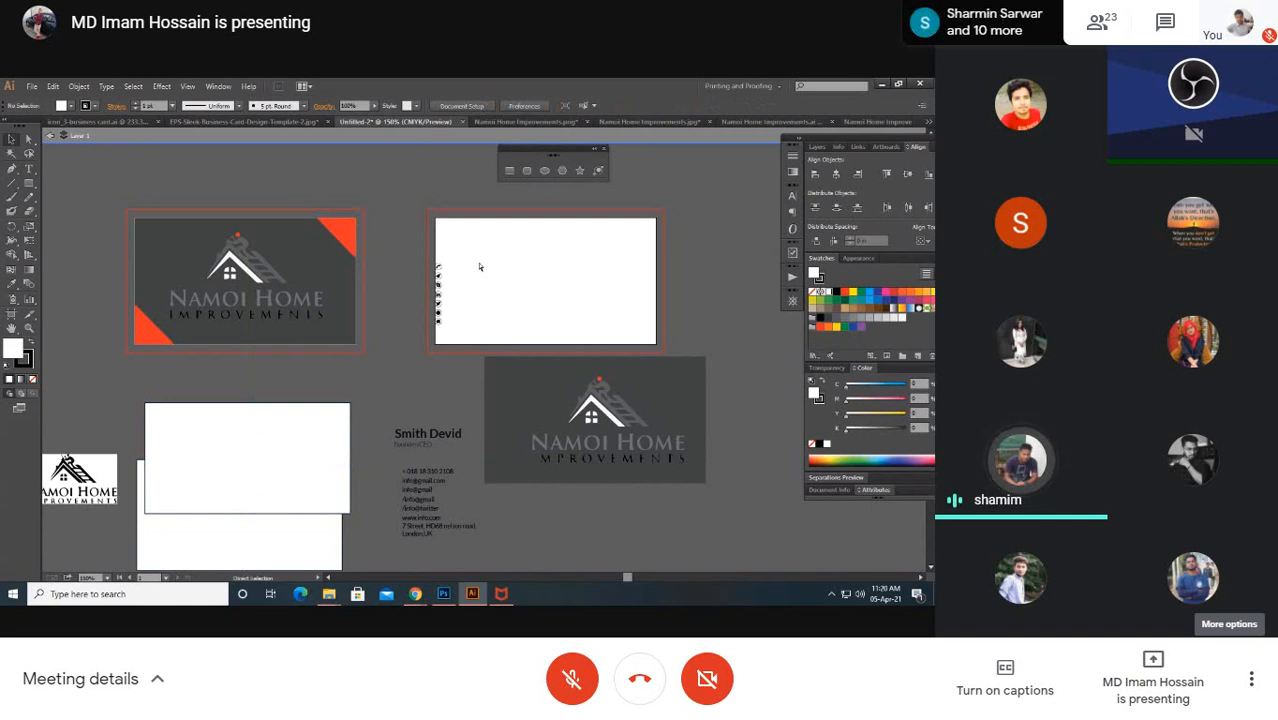
{"action": "key", "text": "ctrl+z"}
{"action": "key", "text": "ctrl+z"}
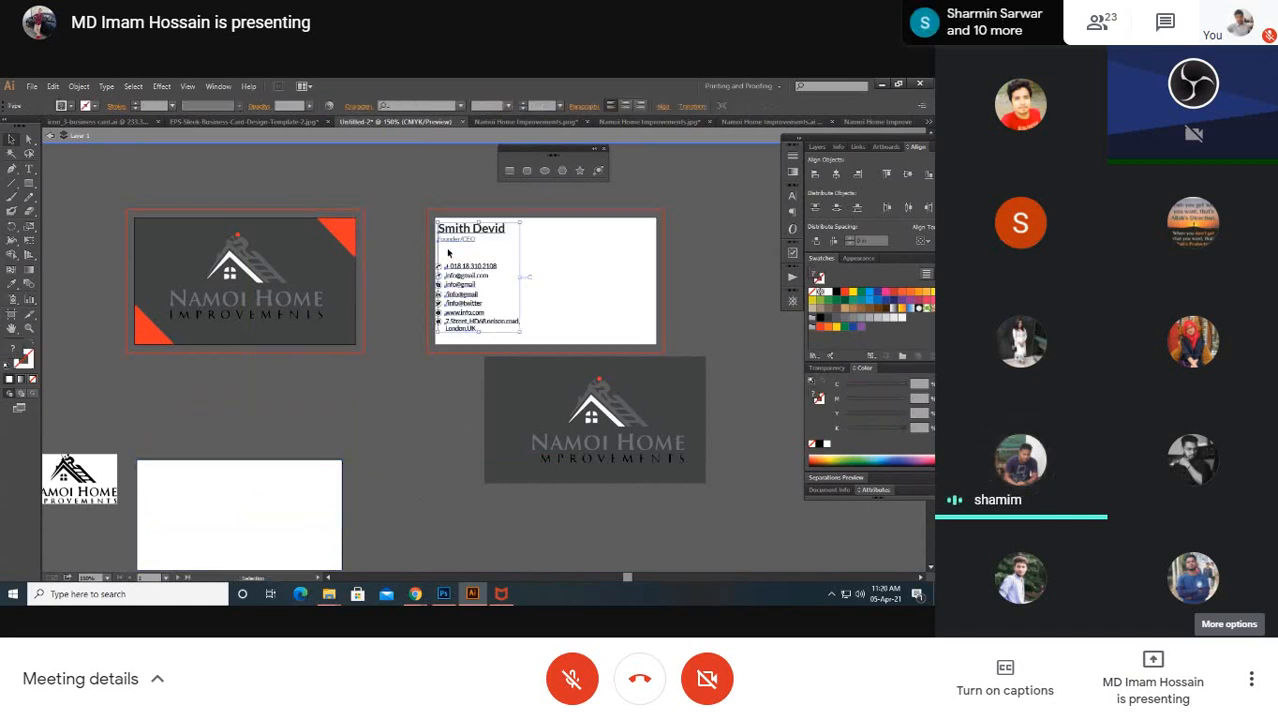
Step: Move the name, job title, contact details and icons off the white card onto the empty pasteboard below
{"action": "left_click", "coordinate": [467, 232]}
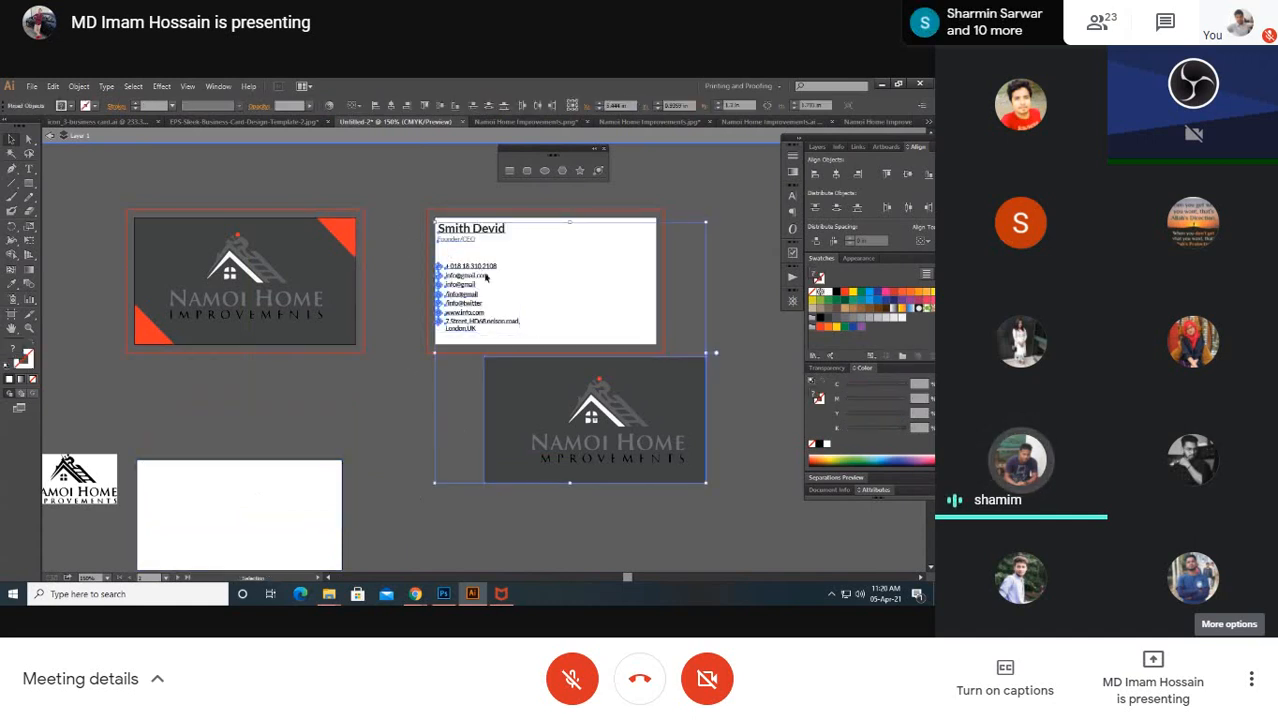
{"action": "left_click", "coordinate": [739, 318]}
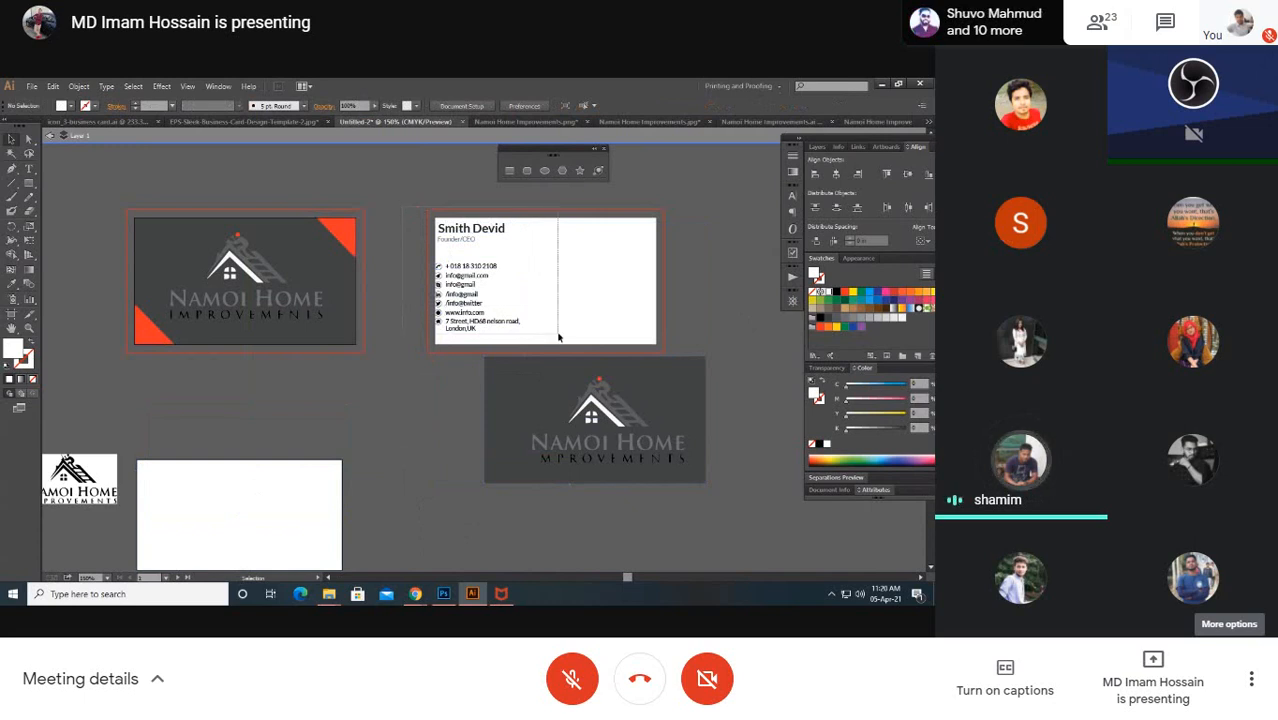
{"action": "left_click", "coordinate": [520, 278]}
{"action": "left_click_drag", "start_coordinate": [466, 229], "coordinate": [424, 433]}
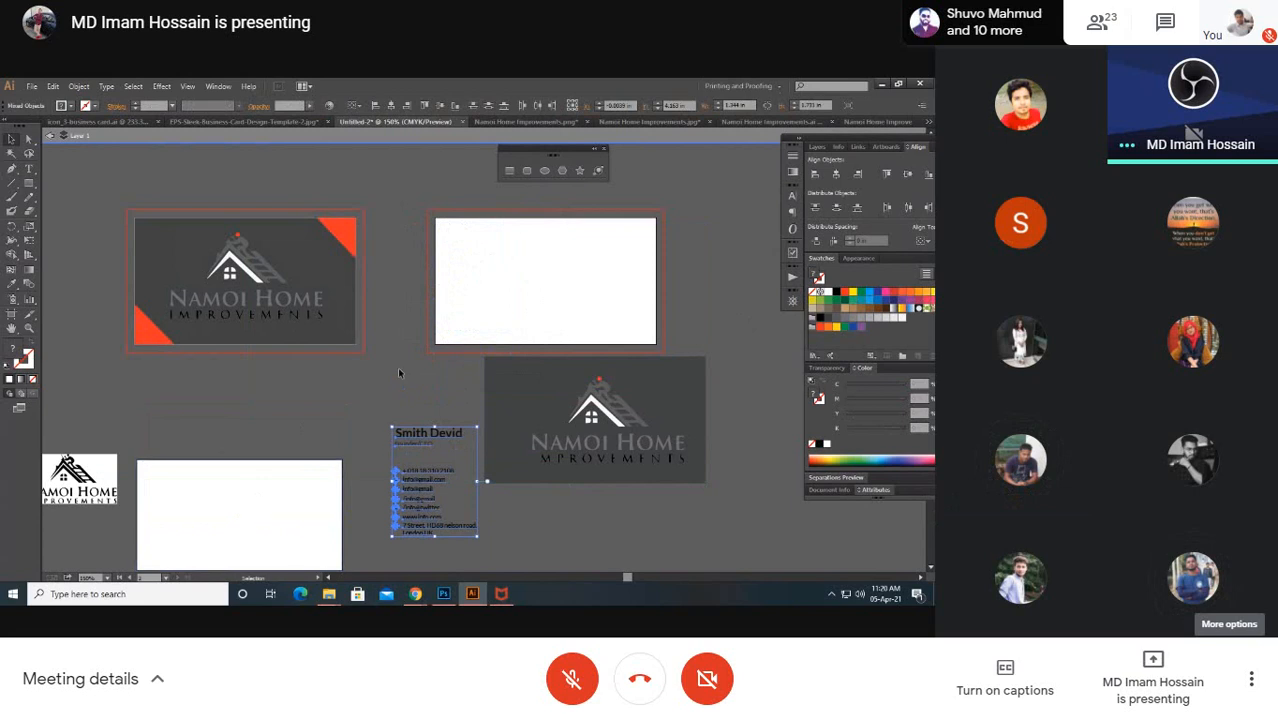
Step: Duplicate the blank white rectangle and center one copy on the white card's artboard and the other on the dark card's
{"action": "left_click", "coordinate": [292, 542]}
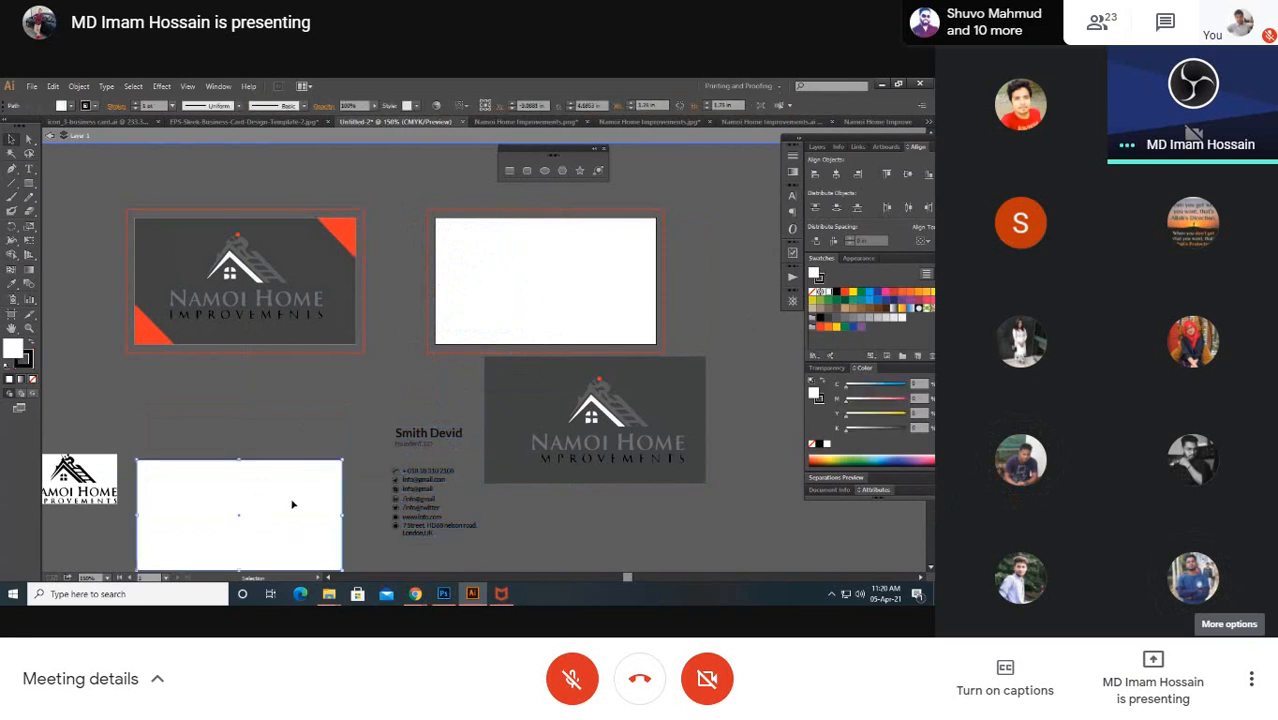
{"action": "key", "text": "super"}
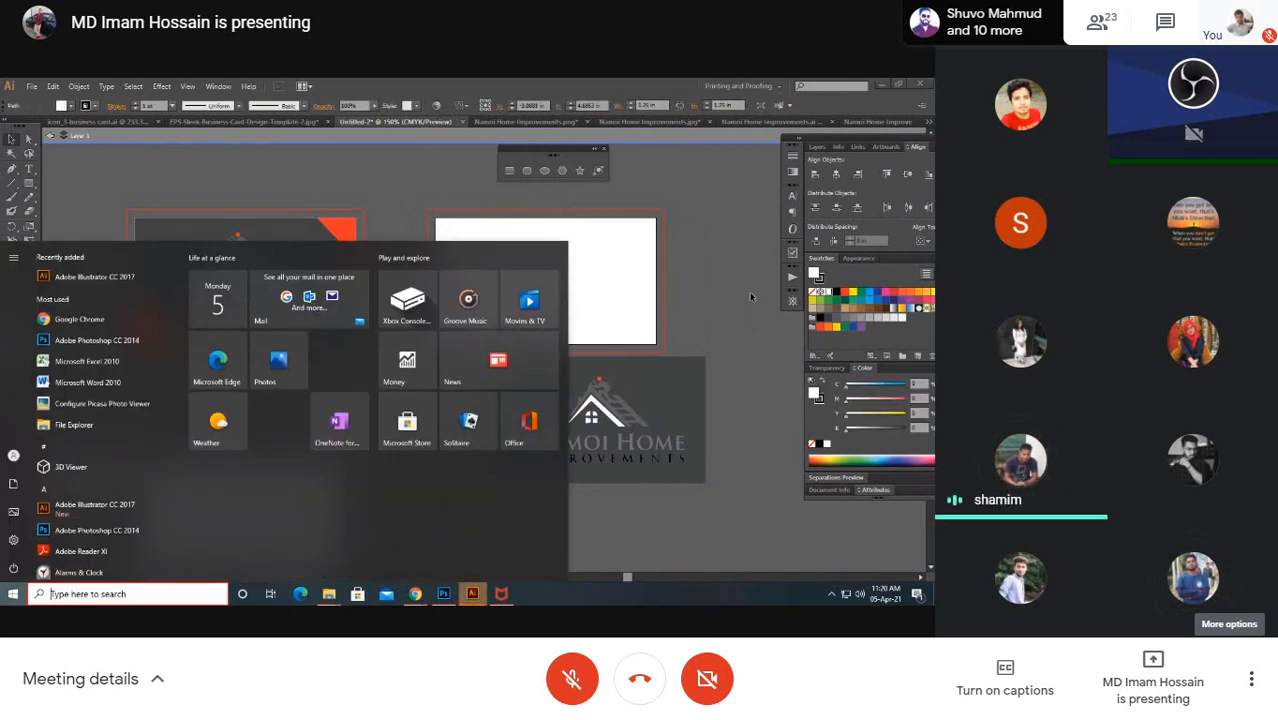
{"action": "key", "text": "Escape"}
{"action": "left_click_drag", "start_coordinate": [301, 503], "coordinate": [292, 434]}
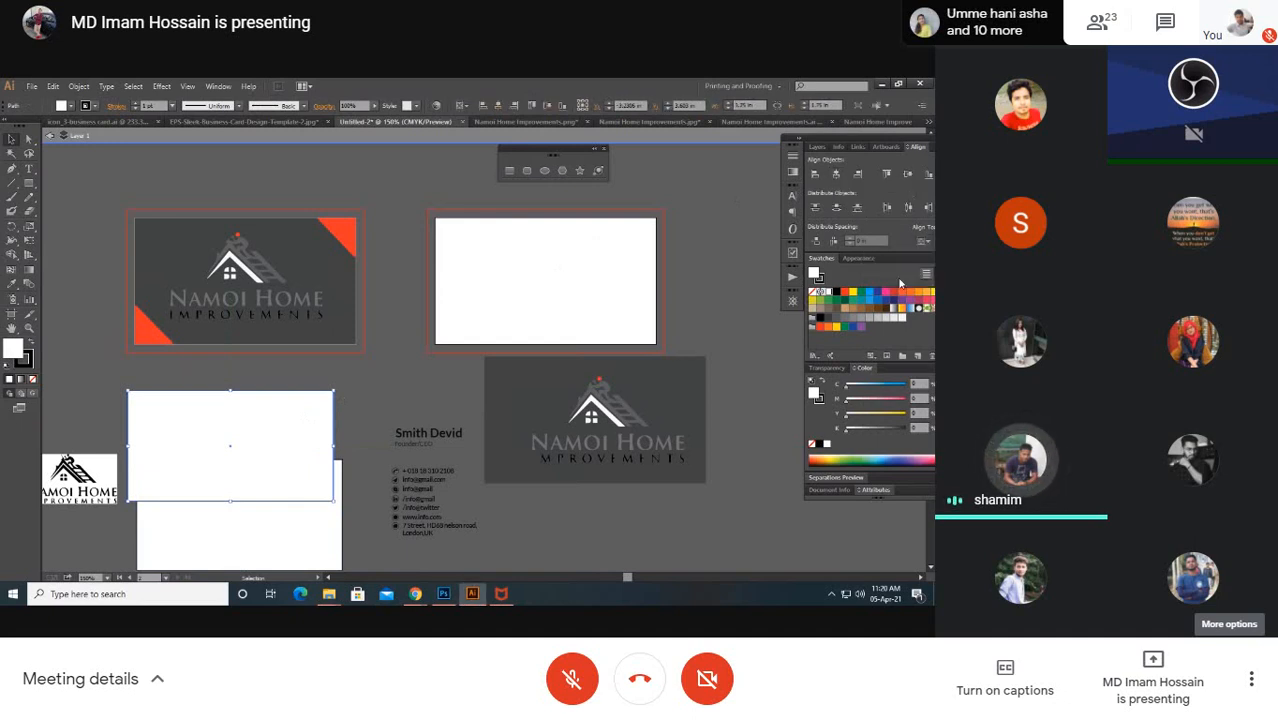
{"action": "left_click", "coordinate": [837, 176]}
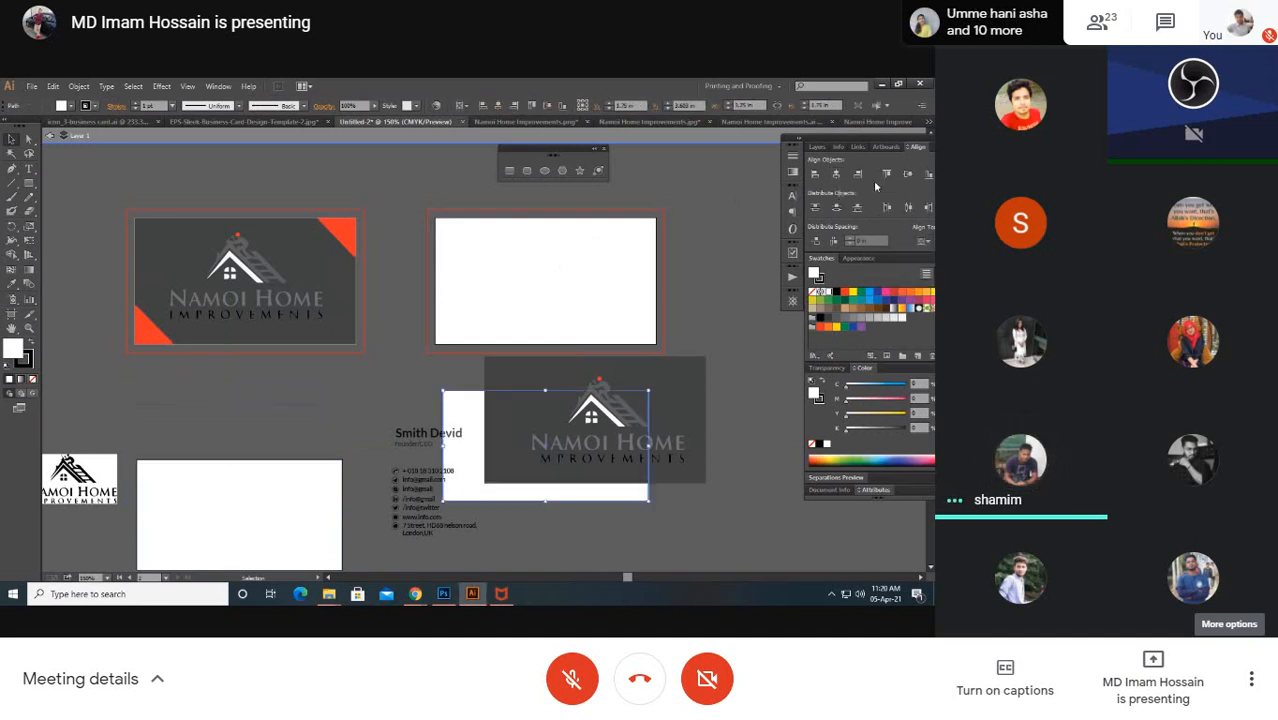
{"action": "left_click", "coordinate": [905, 176]}
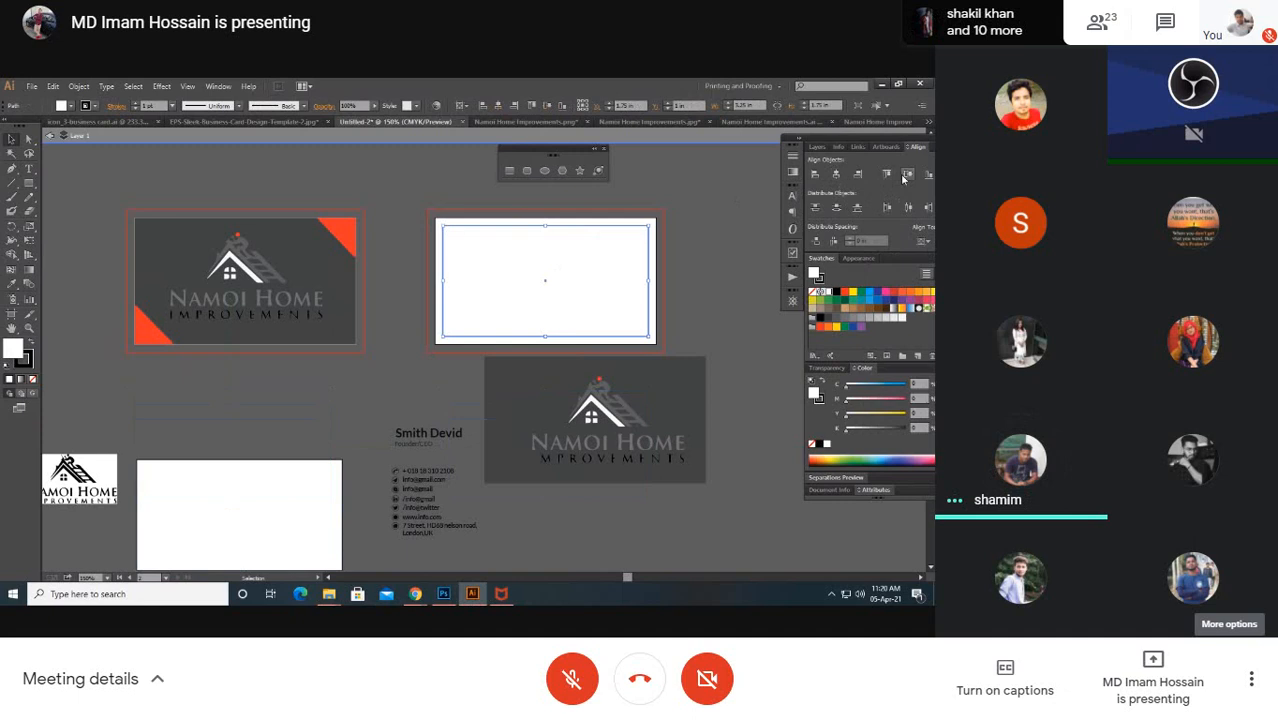
{"action": "left_click", "coordinate": [335, 395]}
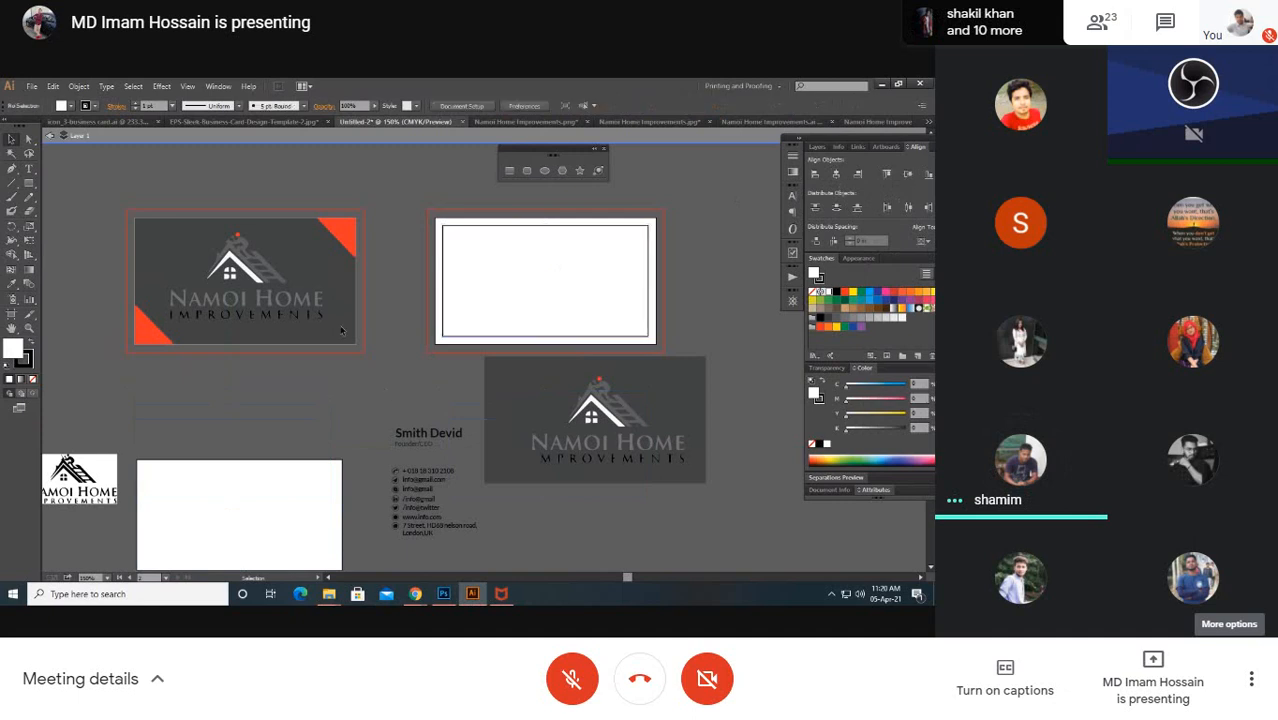
{"action": "left_click", "coordinate": [321, 482]}
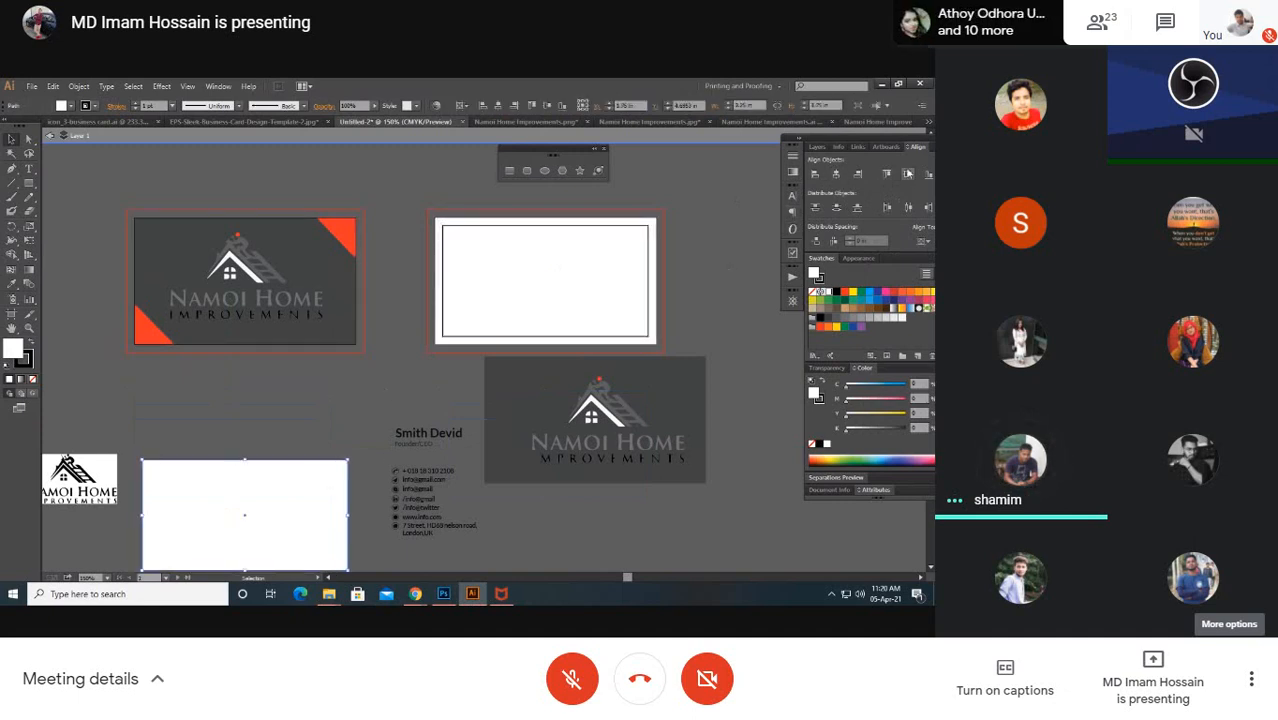
{"action": "left_click", "coordinate": [907, 175]}
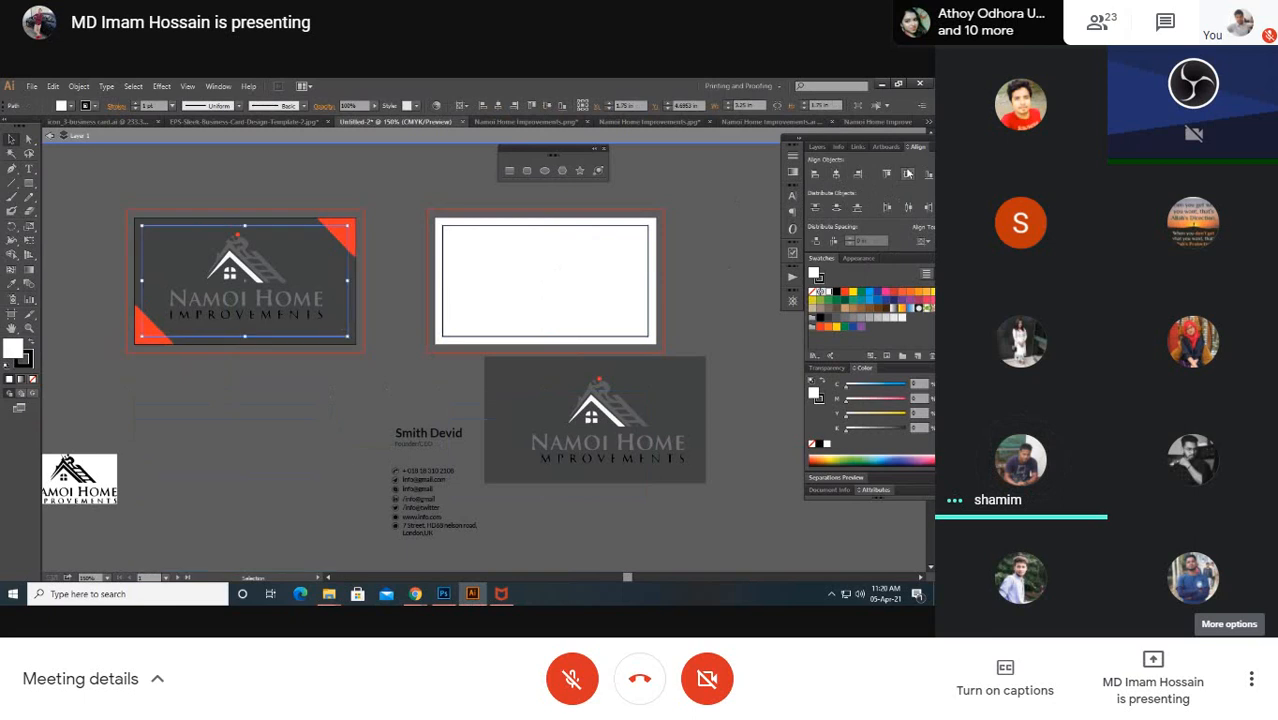
Step: Convert the two centered rectangles on both cards into guides
{"action": "left_click", "coordinate": [548, 296], "text": "shift"}
{"action": "right_click", "coordinate": [548, 296]}
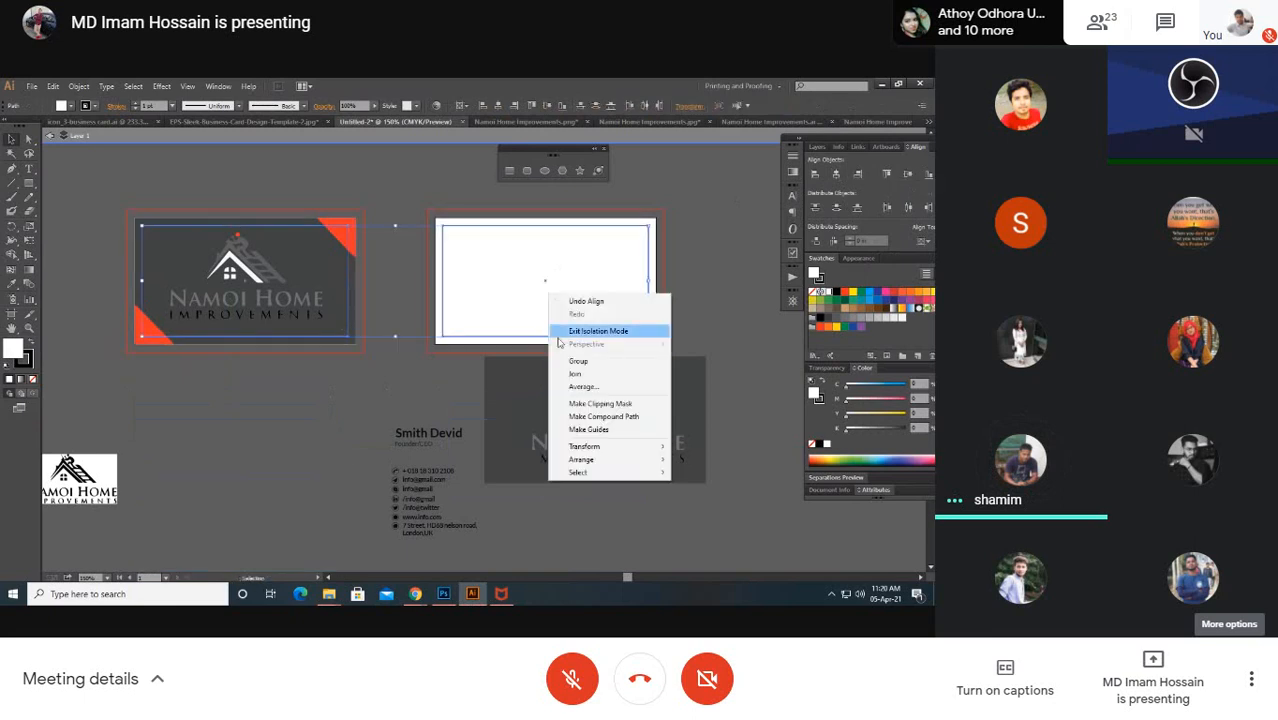
{"action": "left_click", "coordinate": [586, 429]}
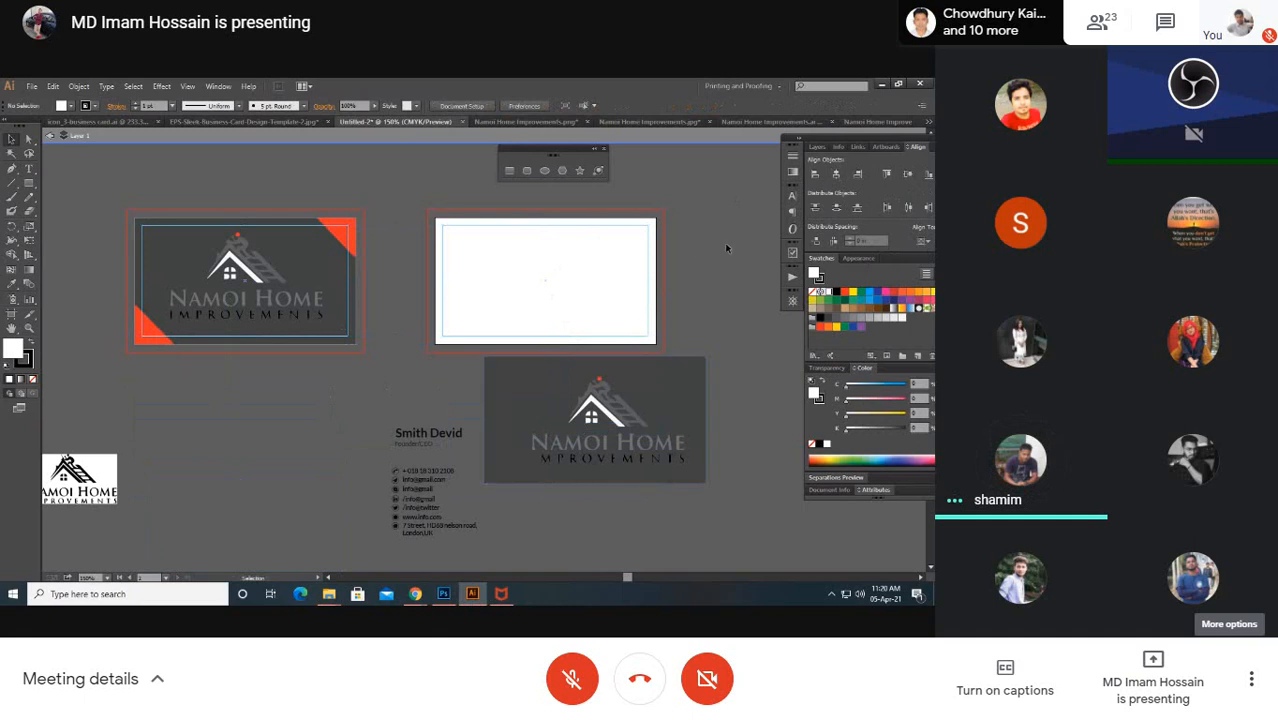
Step: Move the name, job title, contact details and icons back onto the white card, inside the guides
{"action": "left_click", "coordinate": [444, 492]}
{"action": "left_click_drag", "start_coordinate": [440, 436], "coordinate": [495, 236]}
{"action": "left_click", "coordinate": [550, 289]}
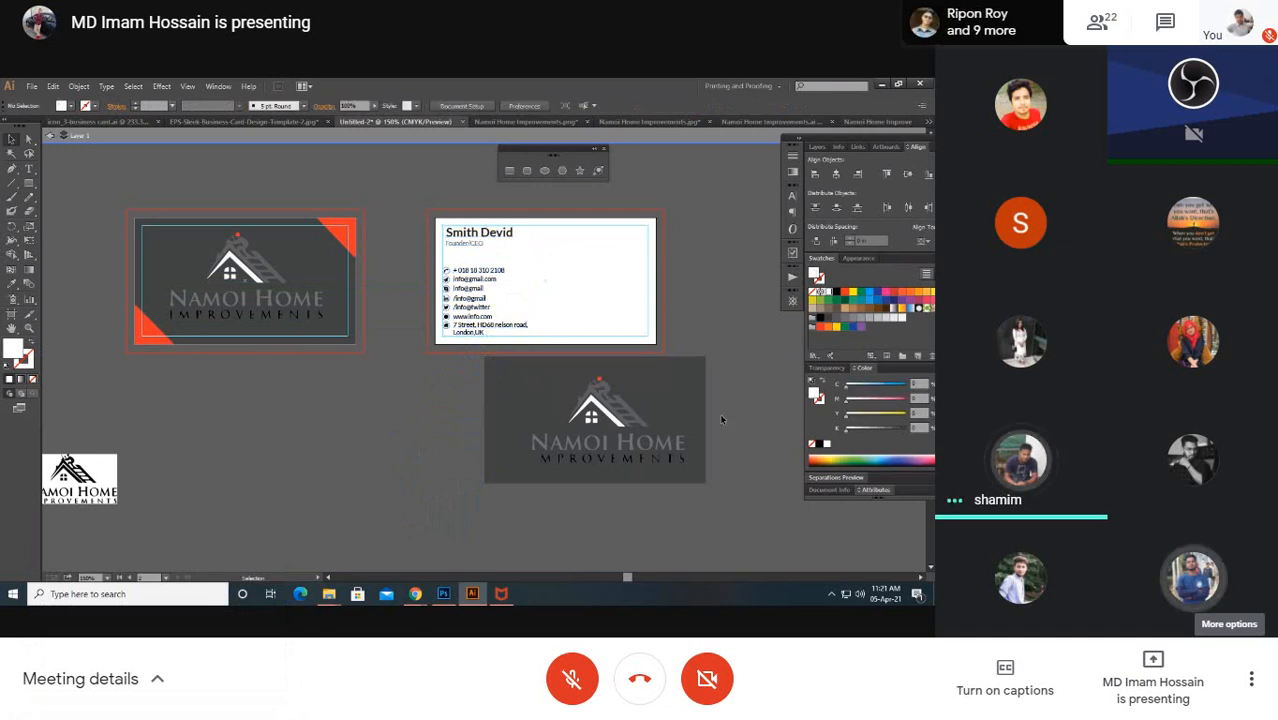
Step: Align the name and job title to the left edge of the white card's artboard
{"action": "left_click", "coordinate": [495, 232]}
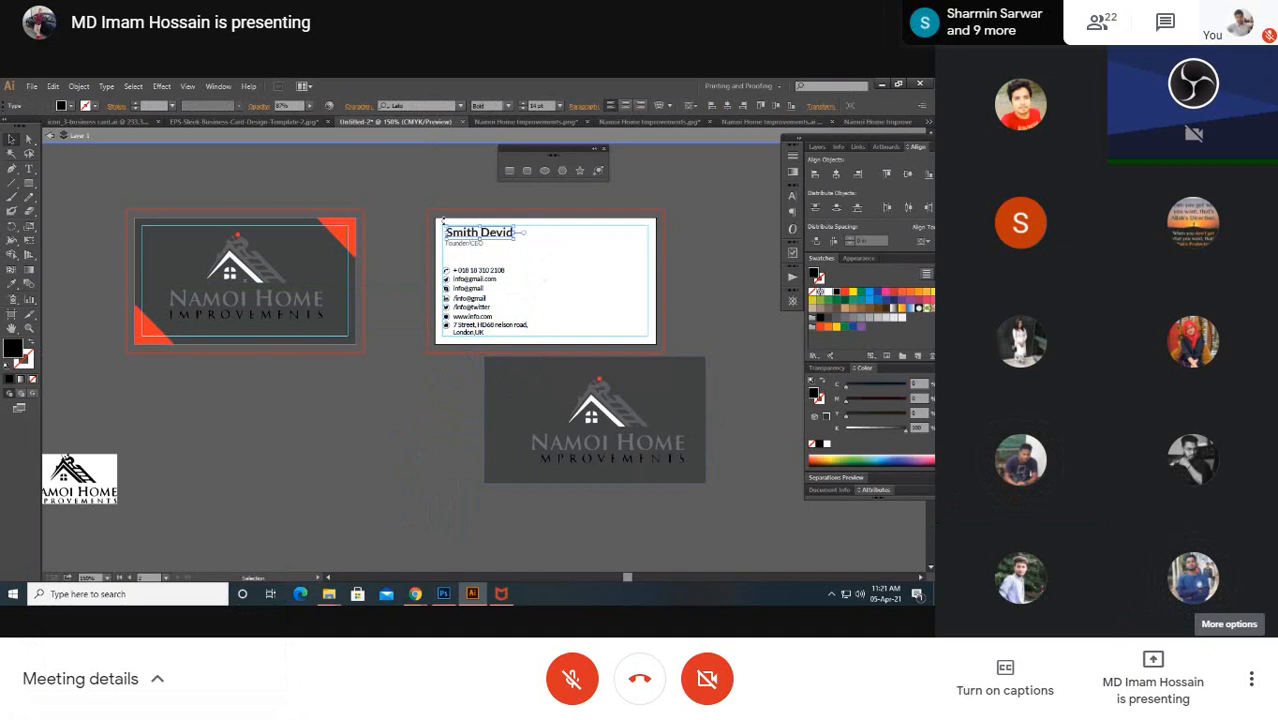
{"action": "left_click", "coordinate": [455, 243], "text": "shift"}
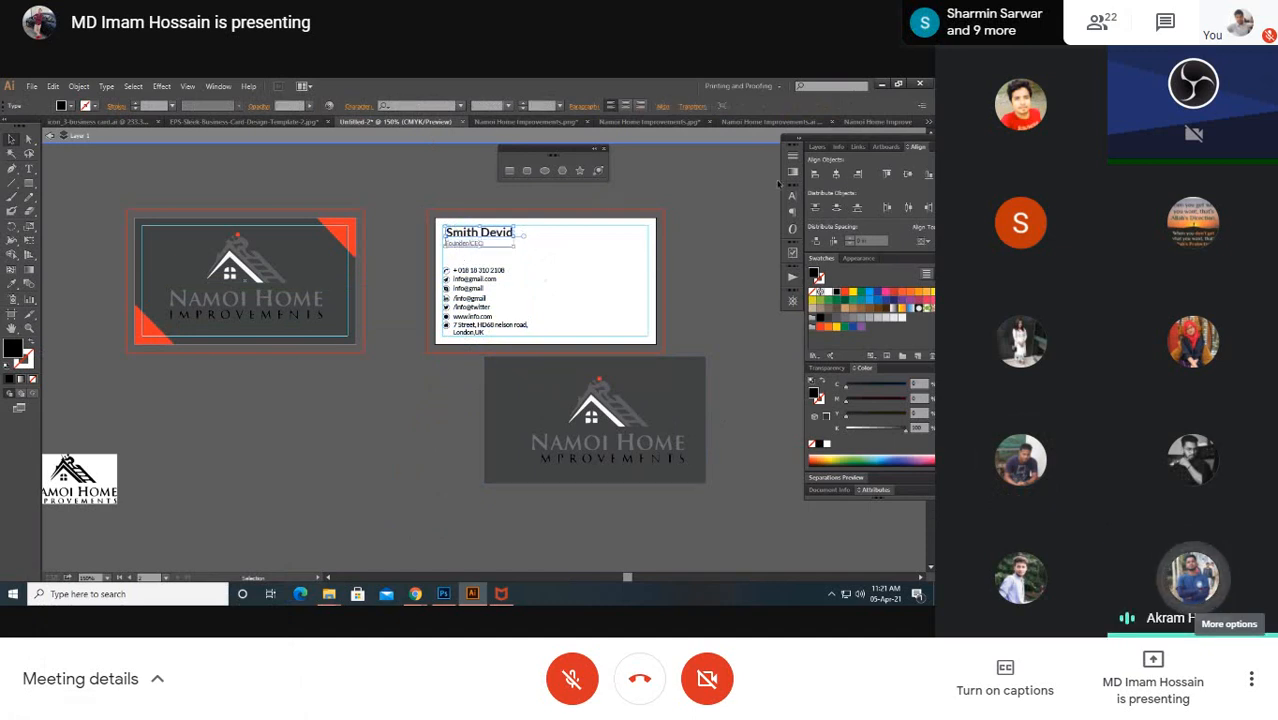
{"action": "left_click", "coordinate": [815, 173]}
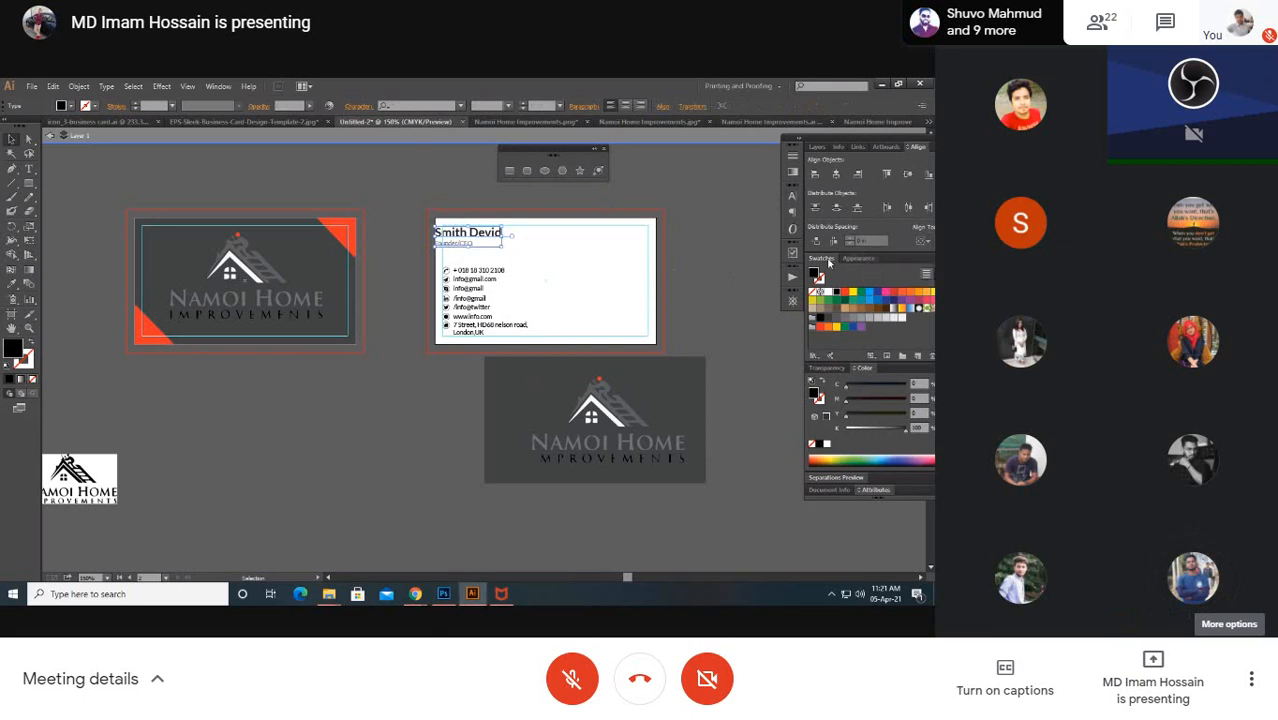
{"action": "left_click", "coordinate": [478, 258]}
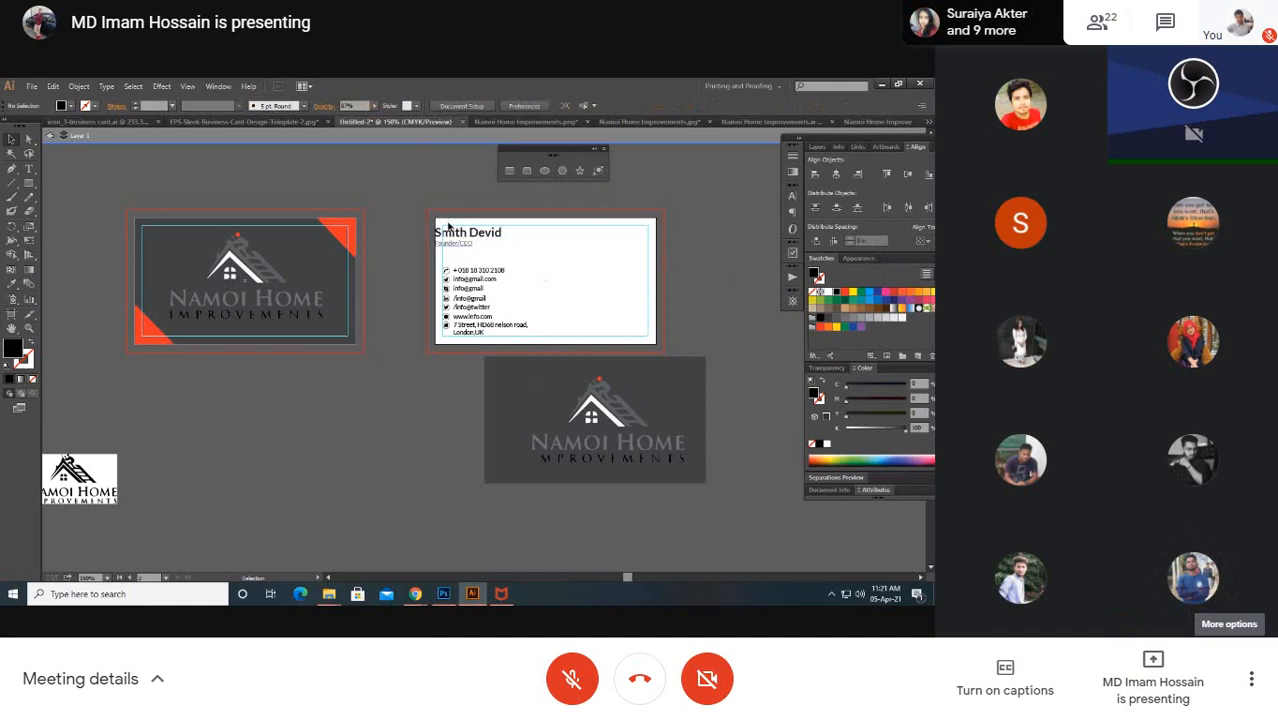
Step: Nudge the name and job title rightward until they sit just inside the card's left guide
{"action": "left_click", "coordinate": [443, 227]}
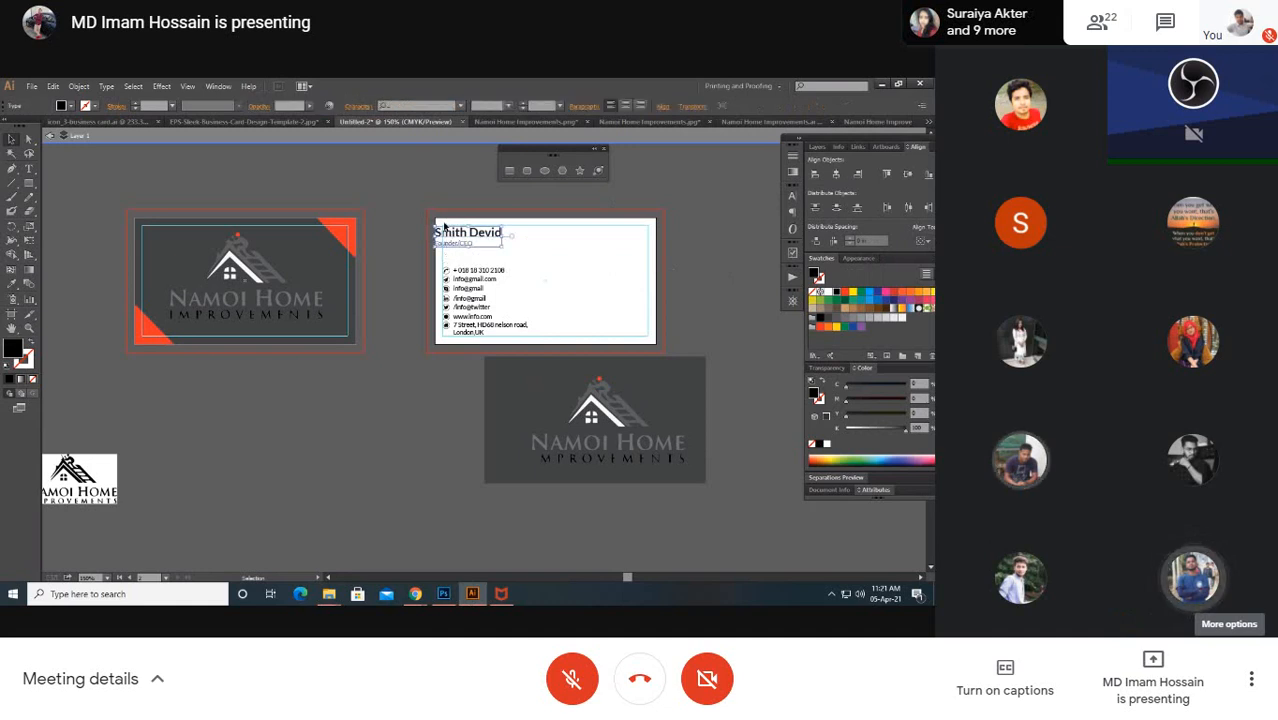
{"action": "key", "text": "Right"}
{"action": "key", "text": "Right"}
{"action": "key", "text": "Right"}
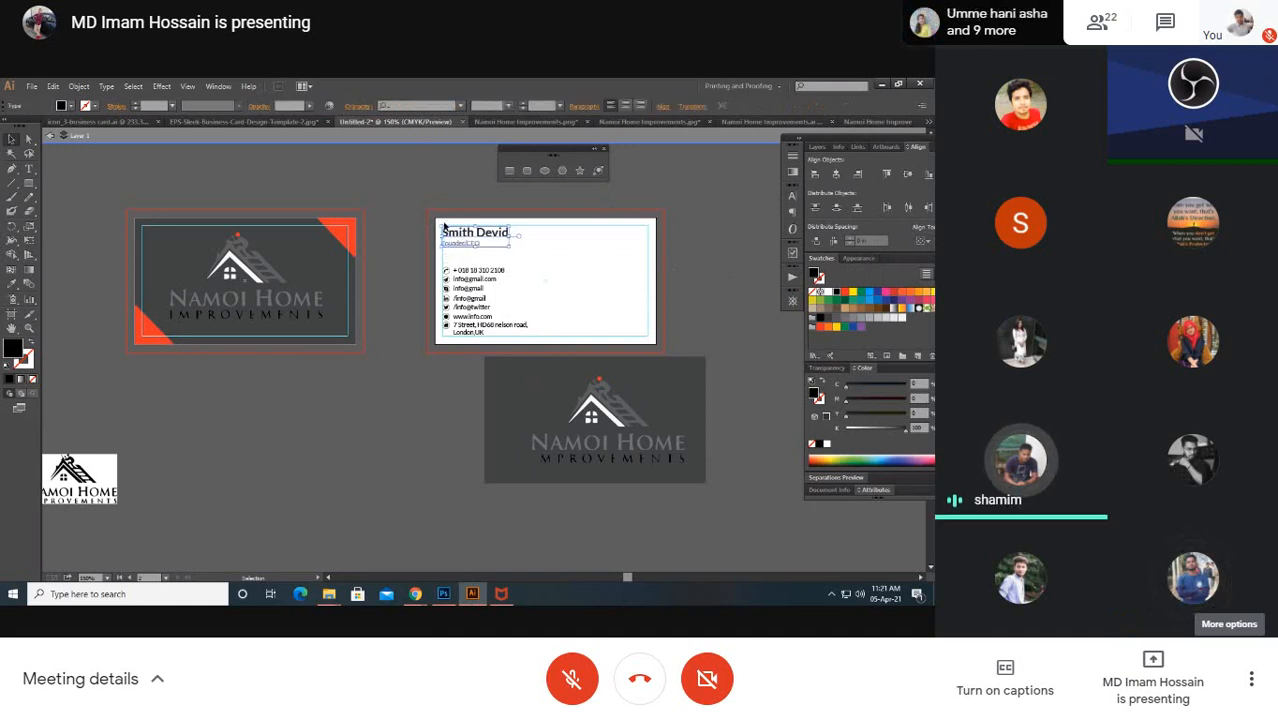
{"action": "left_click", "coordinate": [531, 266]}
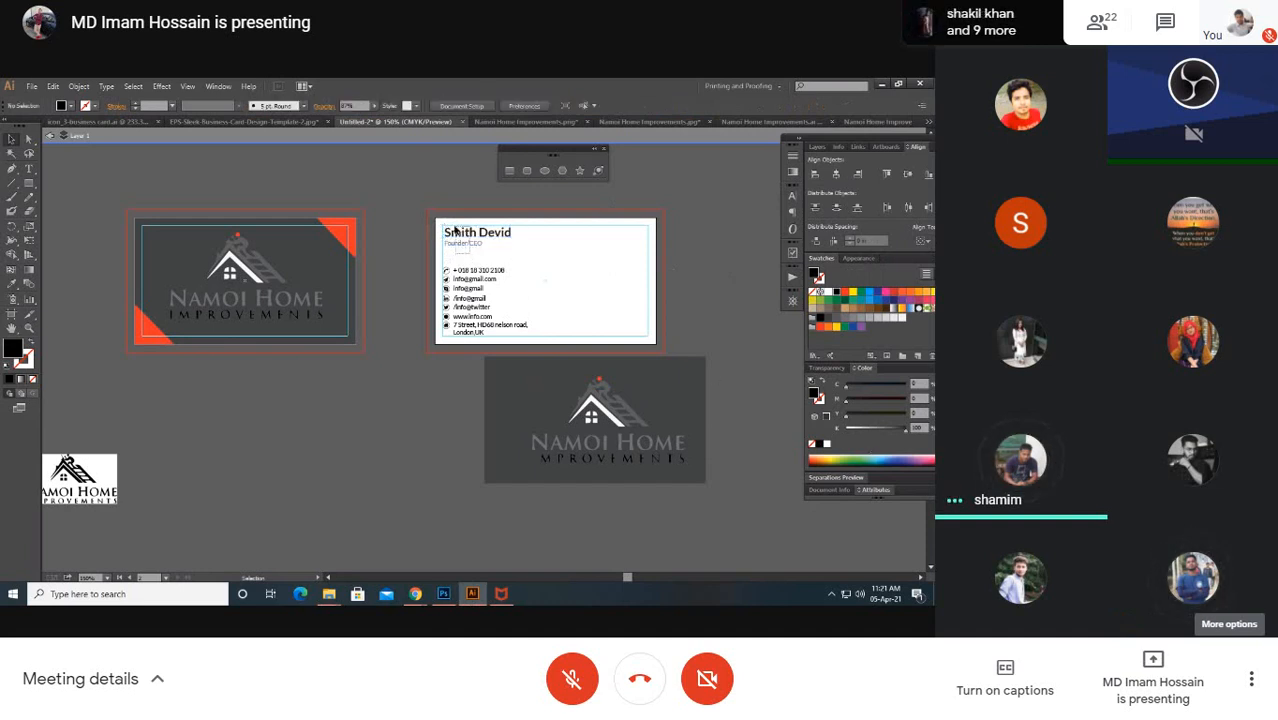
Step: Check the name block against the left guide and fine-tune the contact details and icons beside it
{"action": "left_click", "coordinate": [461, 232]}
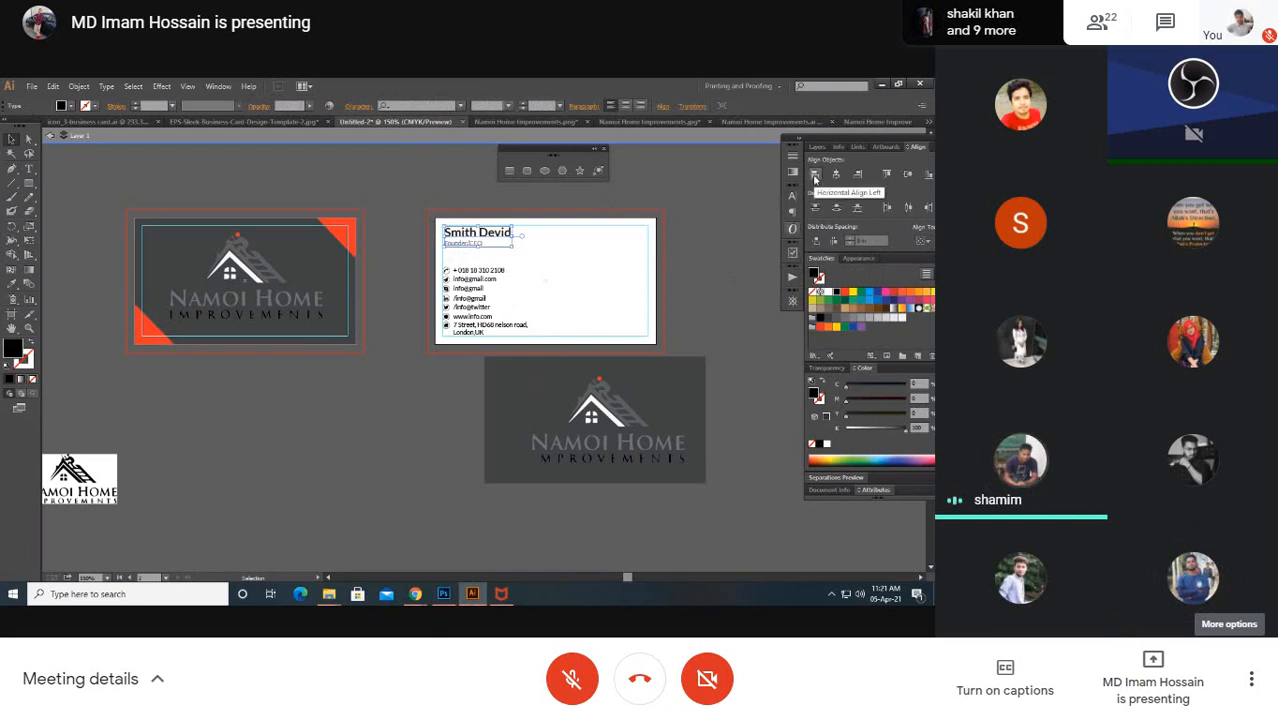
{"action": "left_click", "coordinate": [528, 246]}
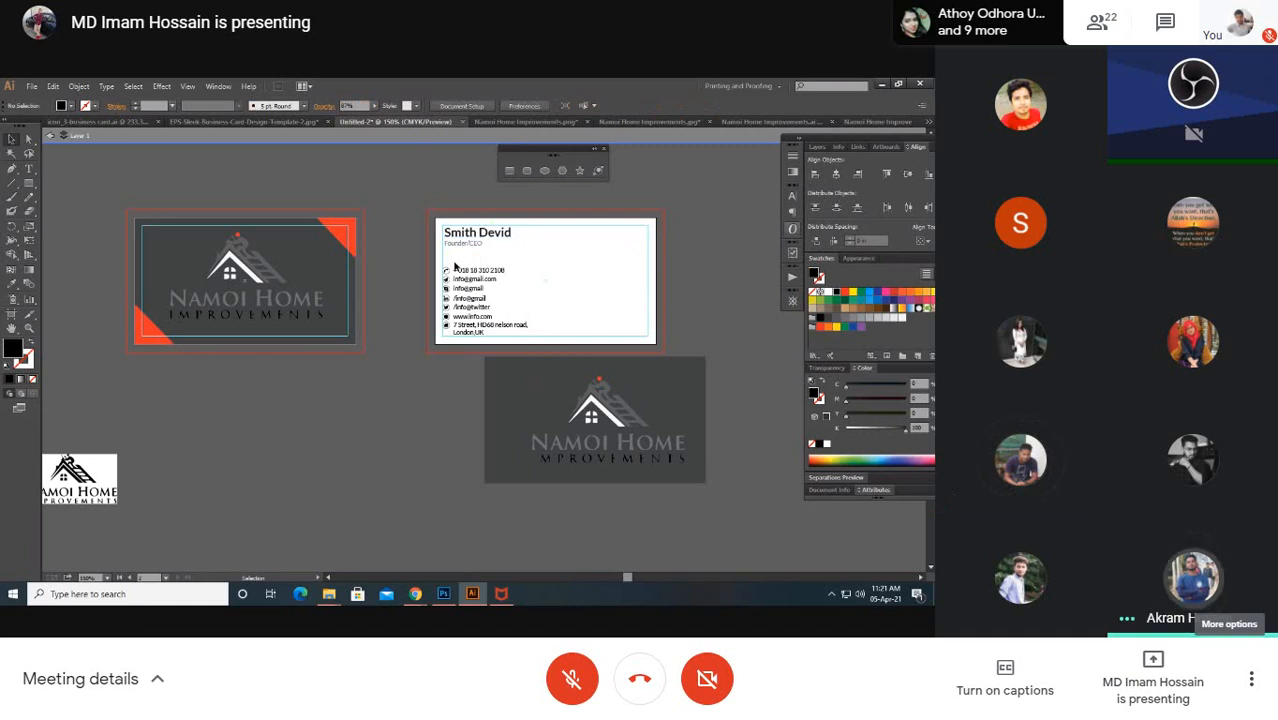
{"action": "left_click", "coordinate": [499, 320]}
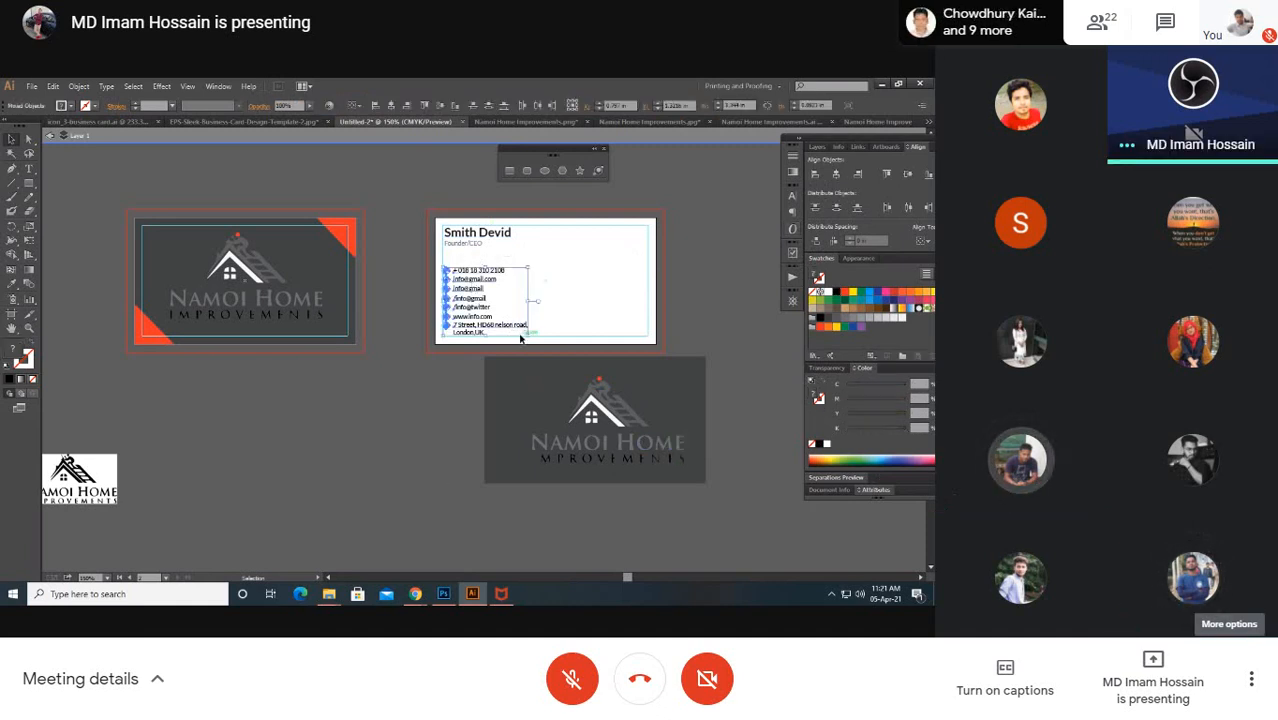
{"action": "left_click", "coordinate": [602, 271]}
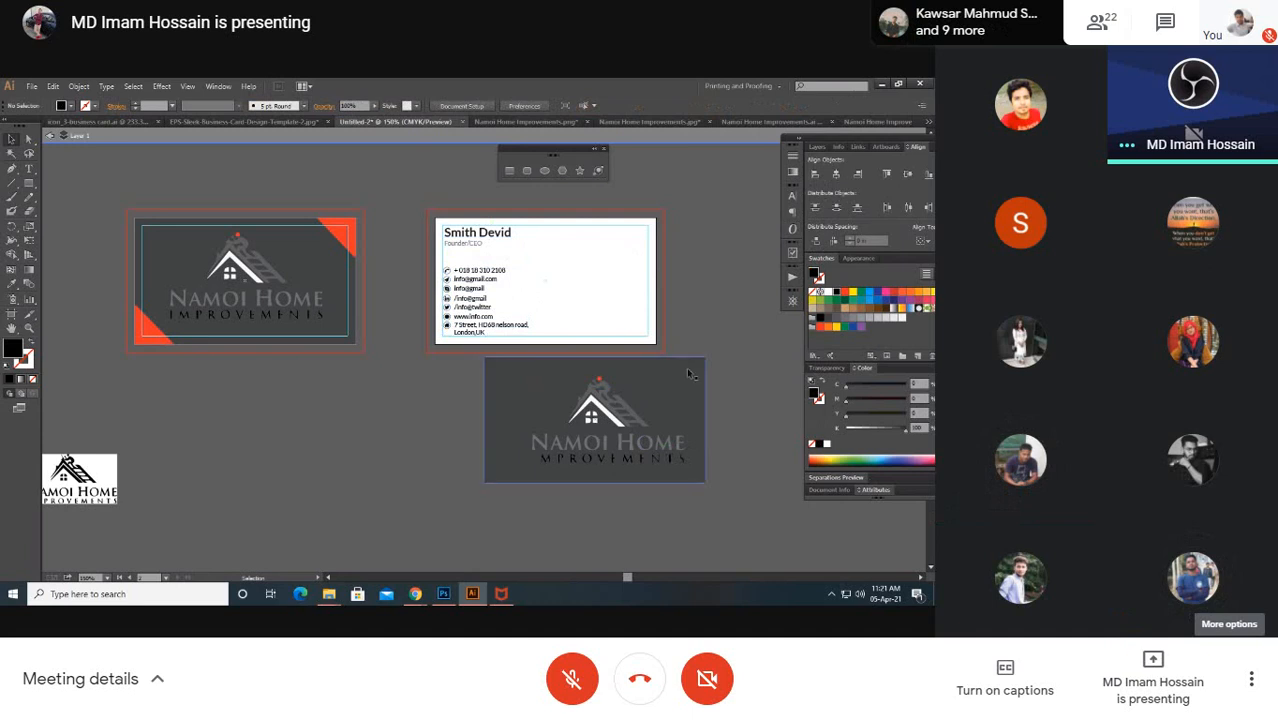
Step: Move the dark rectangle out from behind the logo copy to below the dark card, and select the logo copy
{"action": "left_click_drag", "start_coordinate": [696, 417], "coordinate": [403, 440]}
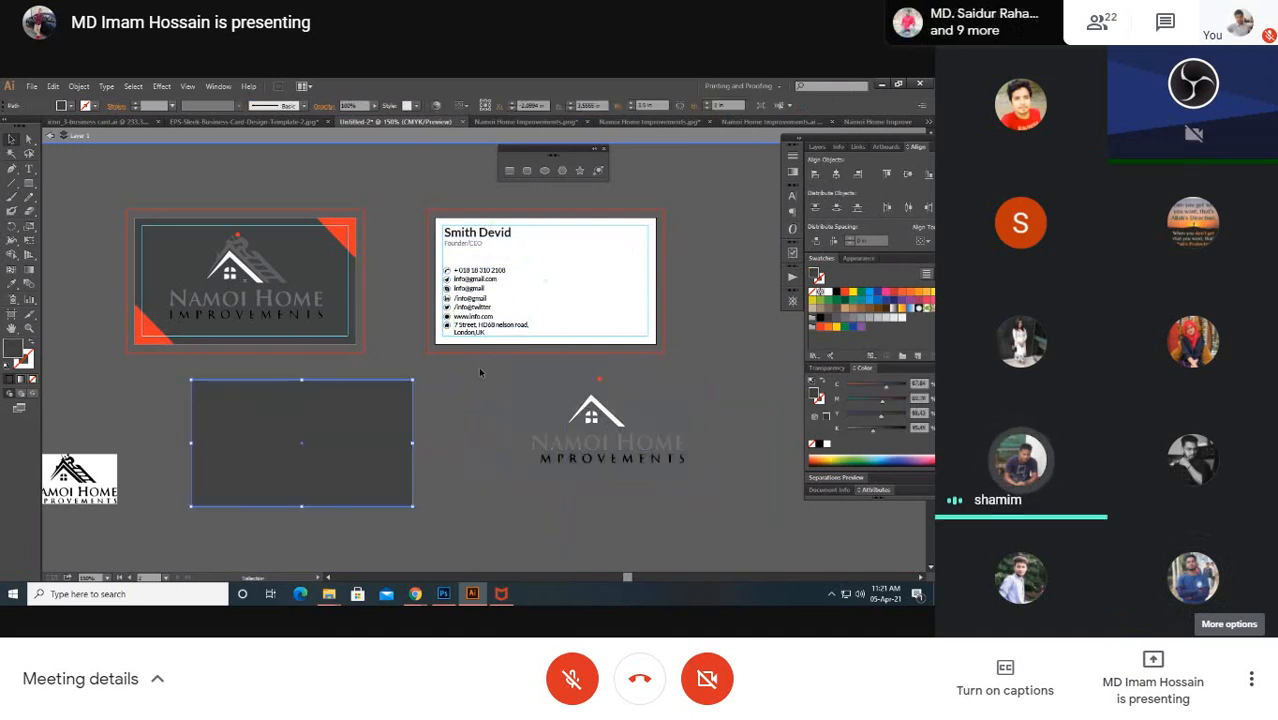
{"action": "left_click", "coordinate": [649, 458]}
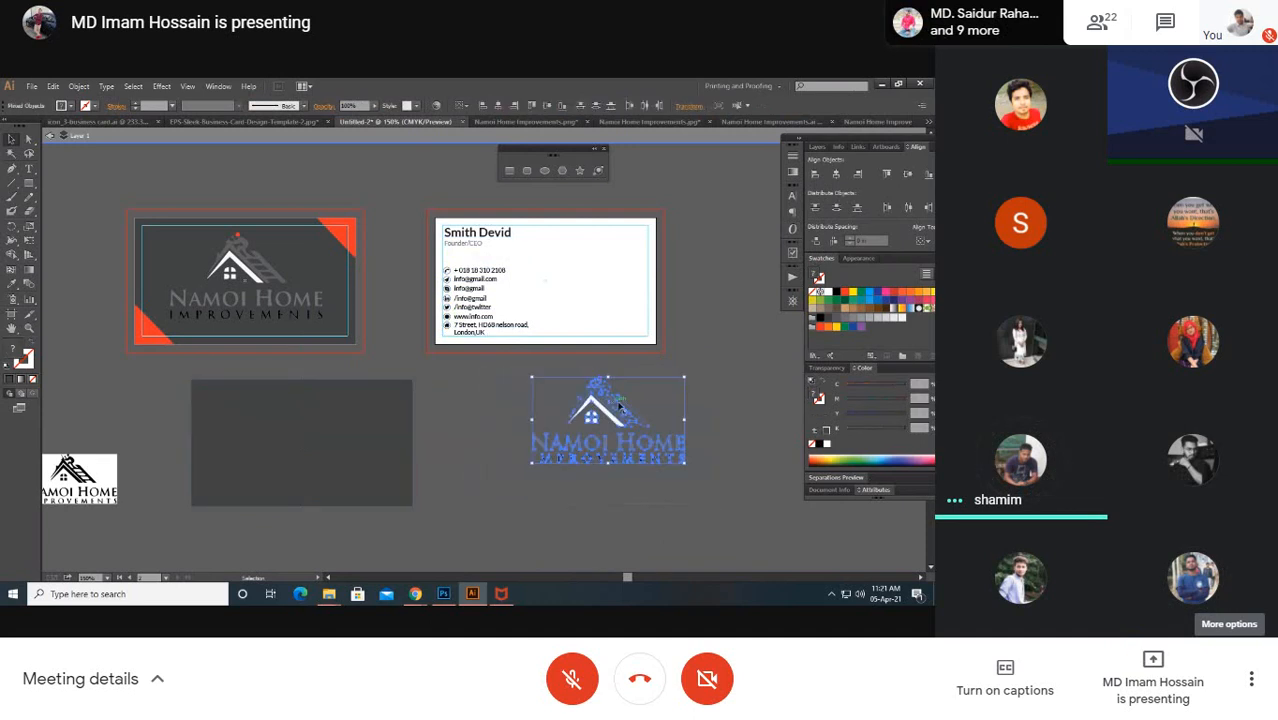
{"action": "left_click", "coordinate": [706, 390]}
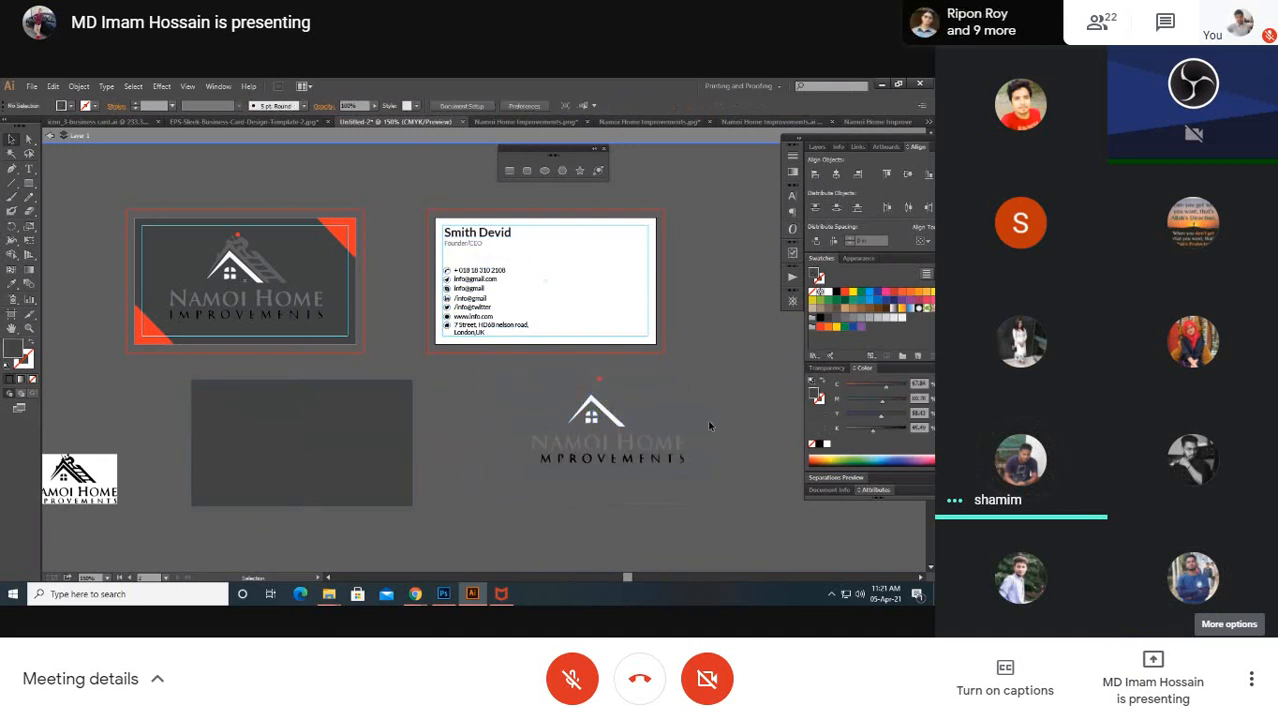
{"action": "left_click", "coordinate": [622, 425]}
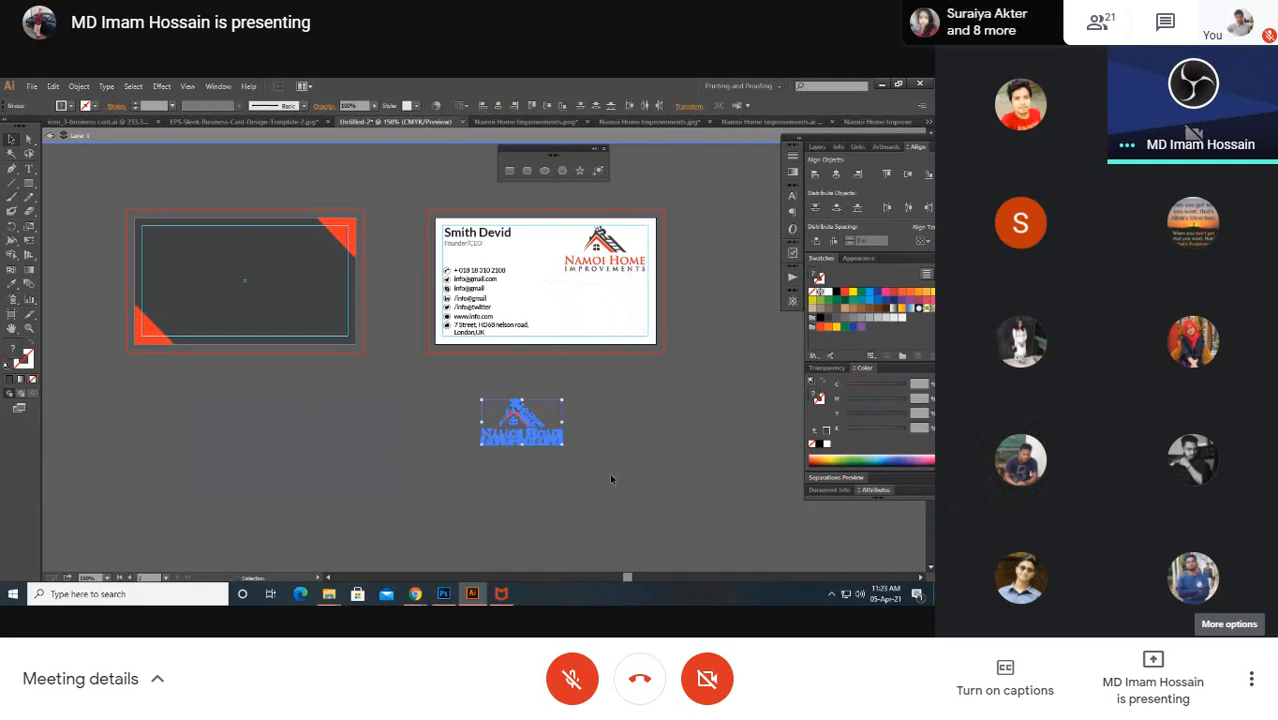
Step: Unmute the microphone in the meeting
{"action": "left_click", "coordinate": [572, 679]}
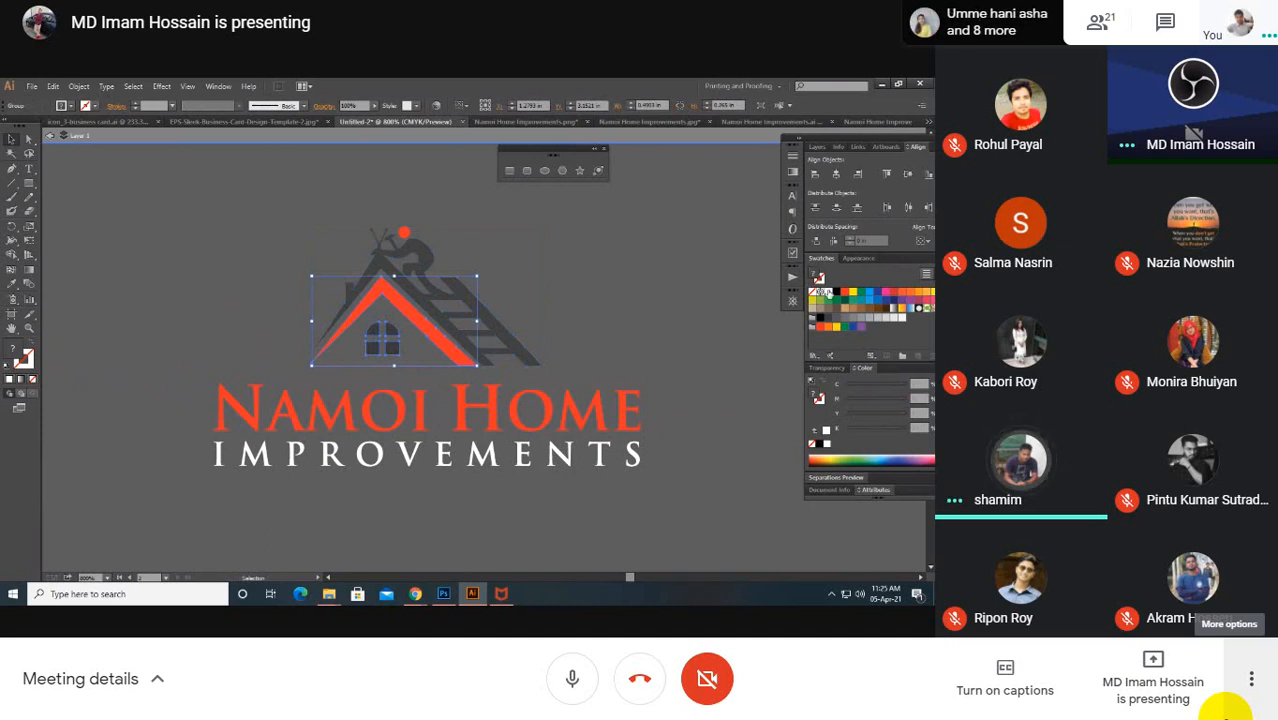
Step: Try filling the small window in the logo copy's house icon with white
{"action": "left_click", "coordinate": [582, 280]}
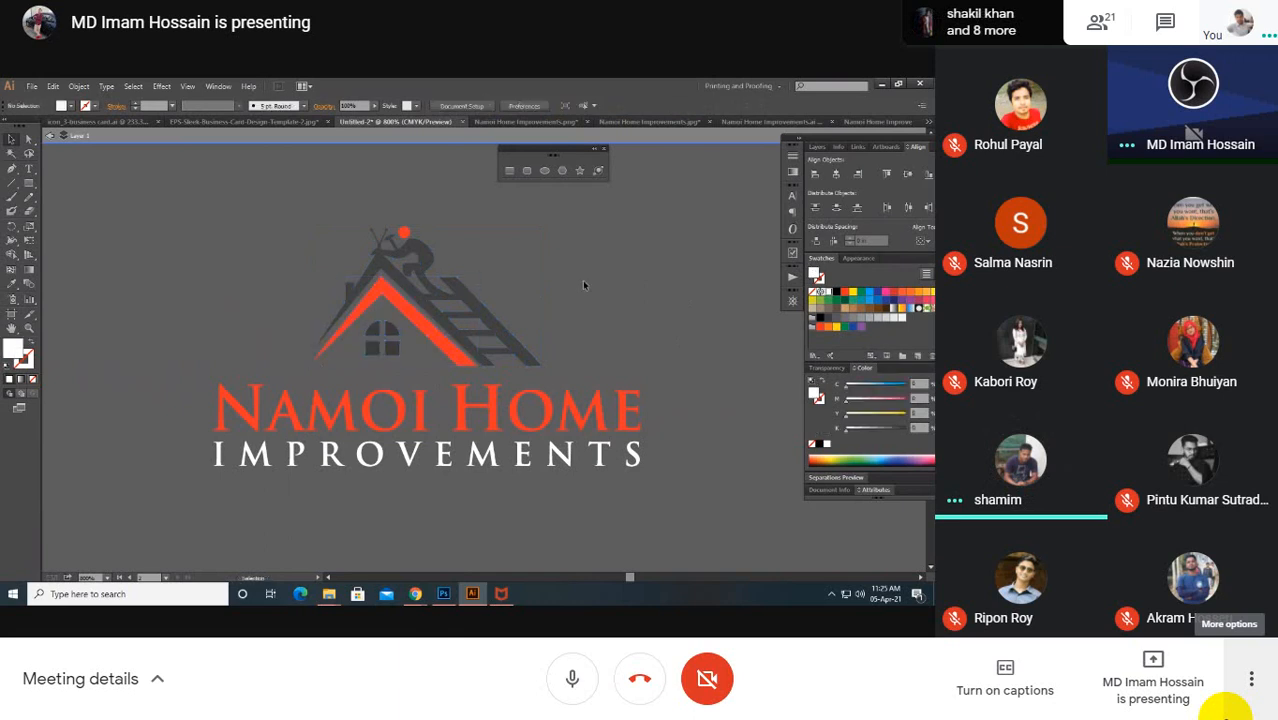
{"action": "left_click", "coordinate": [371, 329]}
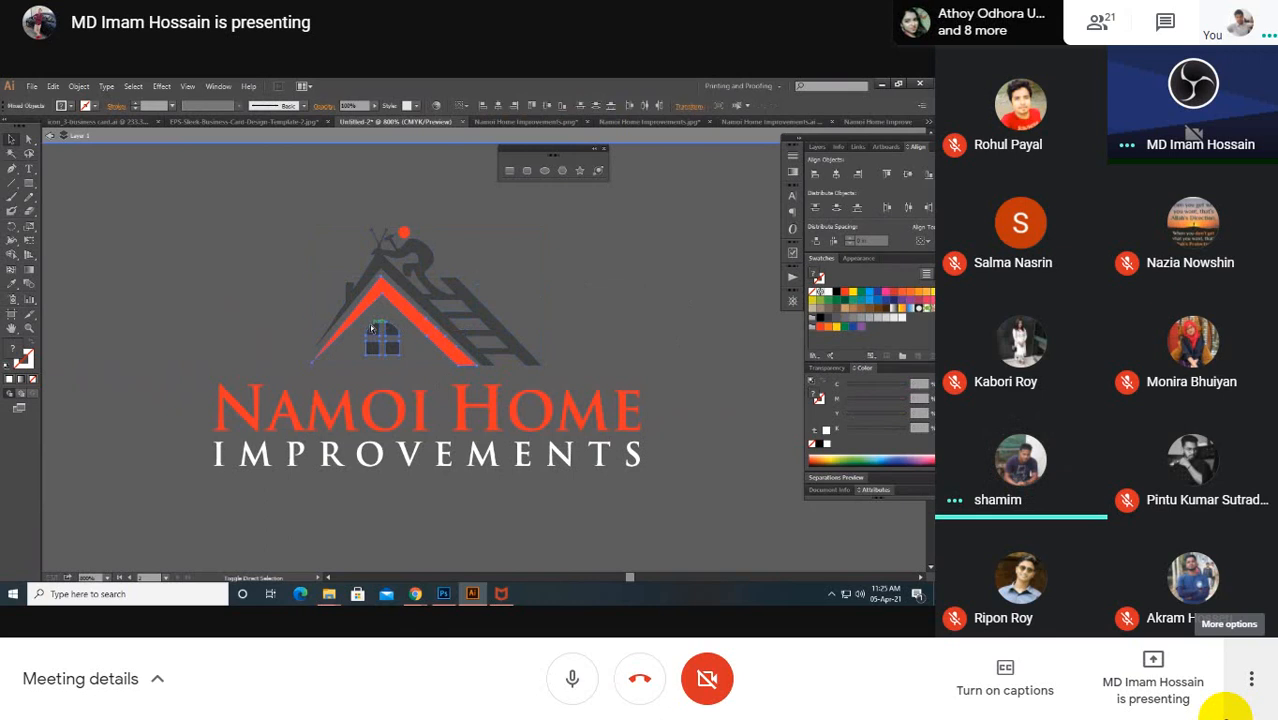
{"action": "left_click", "coordinate": [632, 286]}
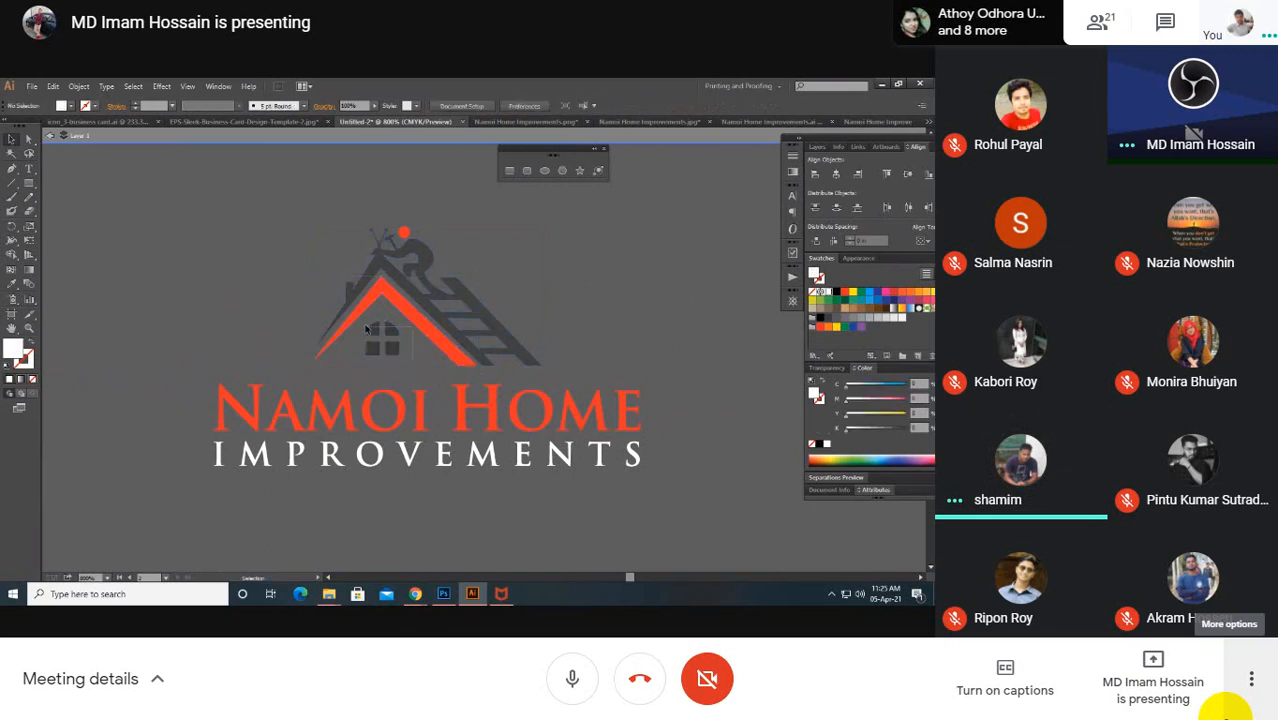
{"action": "left_click", "coordinate": [366, 329]}
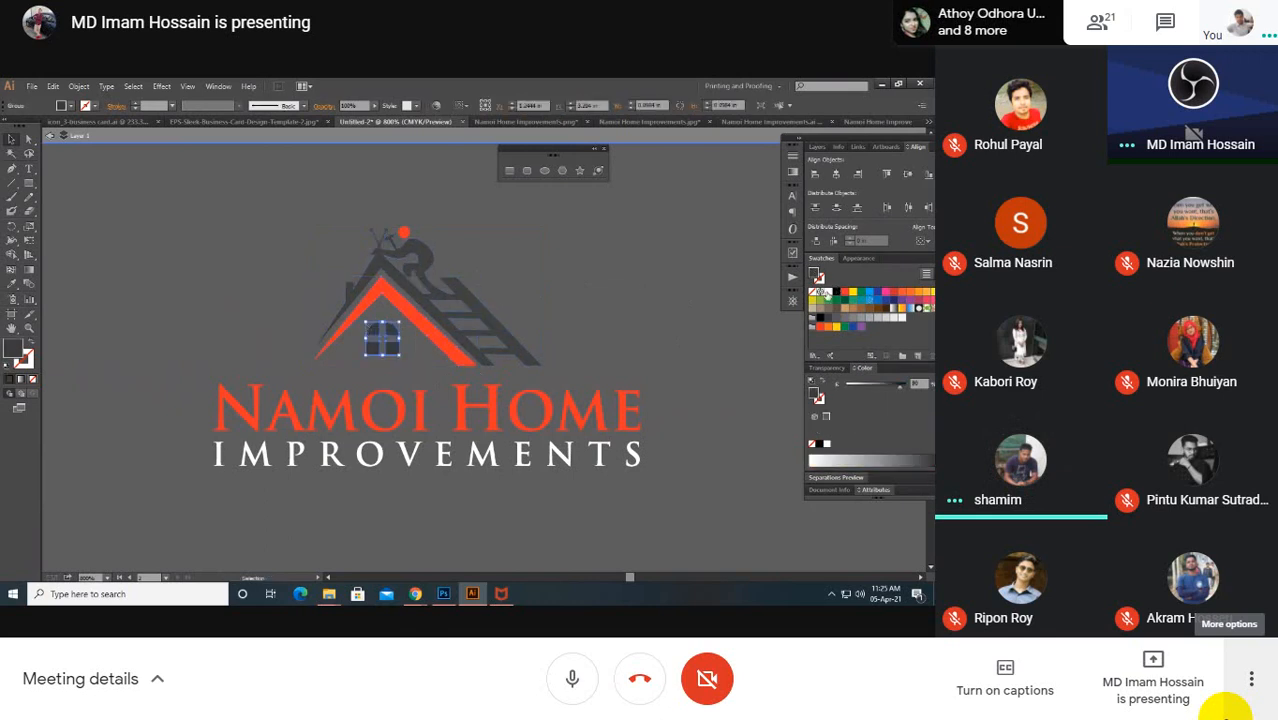
{"action": "left_click", "coordinate": [827, 293]}
{"action": "left_click", "coordinate": [600, 302]}
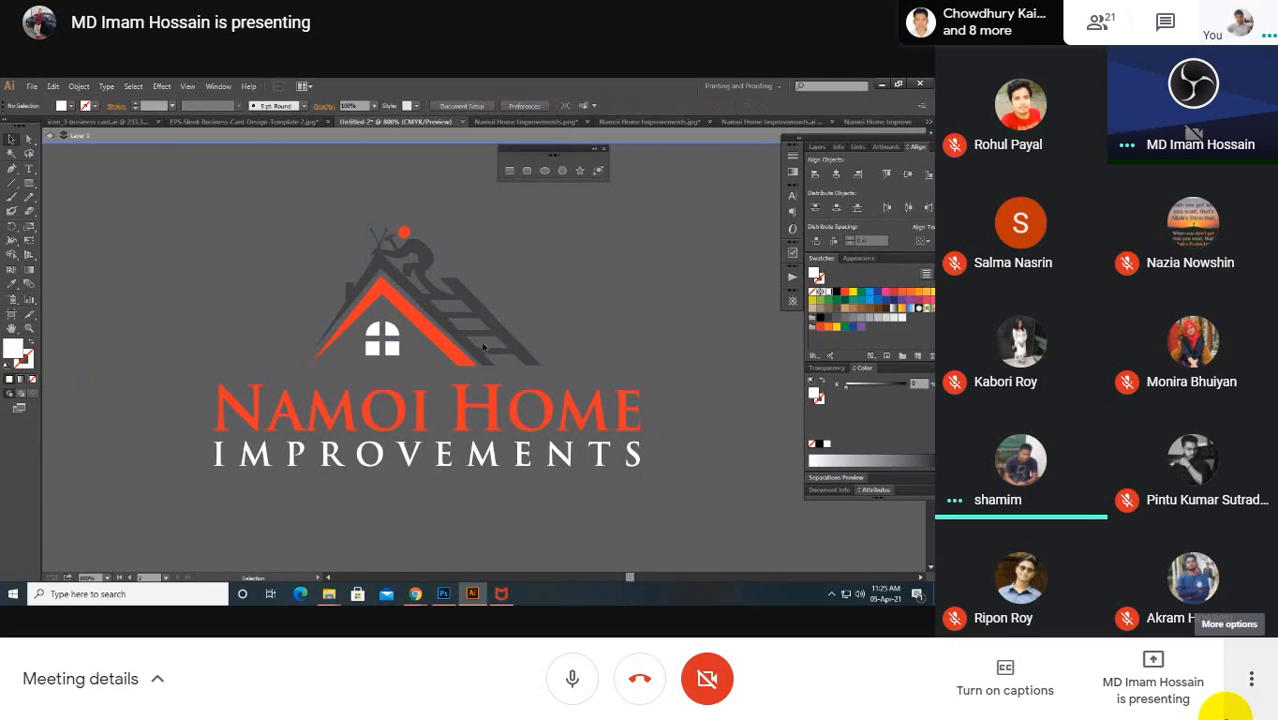
Step: Undo the white fill of the logo copy's window and select the whole logo copy
{"action": "left_click", "coordinate": [373, 355]}
{"action": "scroll", "coordinate": [373, 355], "scroll_direction": "down", "scroll_amount": 5}
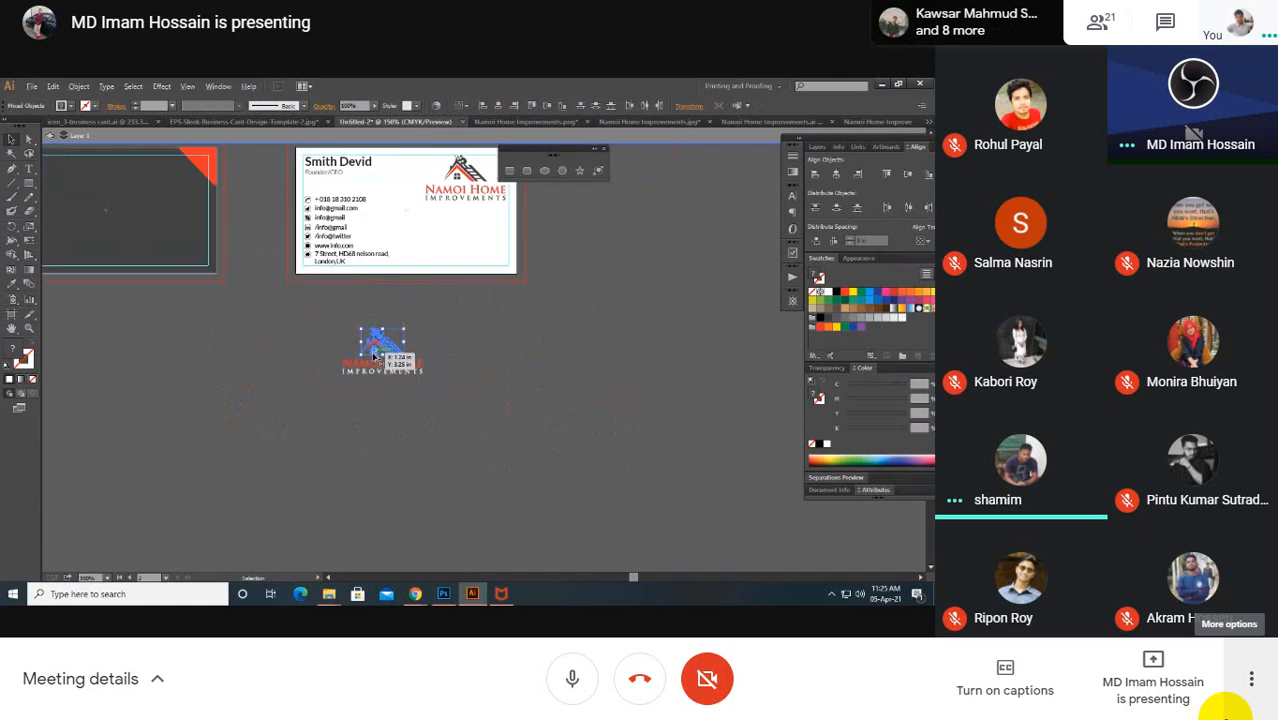
{"action": "left_click_drag", "start_coordinate": [468, 421], "coordinate": [400, 328]}
{"action": "key", "text": "ctrl+z"}
{"action": "key", "text": "ctrl+z"}
{"action": "key", "text": "ctrl+z"}
{"action": "left_click", "coordinate": [411, 430]}
{"action": "left_click_drag", "start_coordinate": [505, 425], "coordinate": [505, 425]}
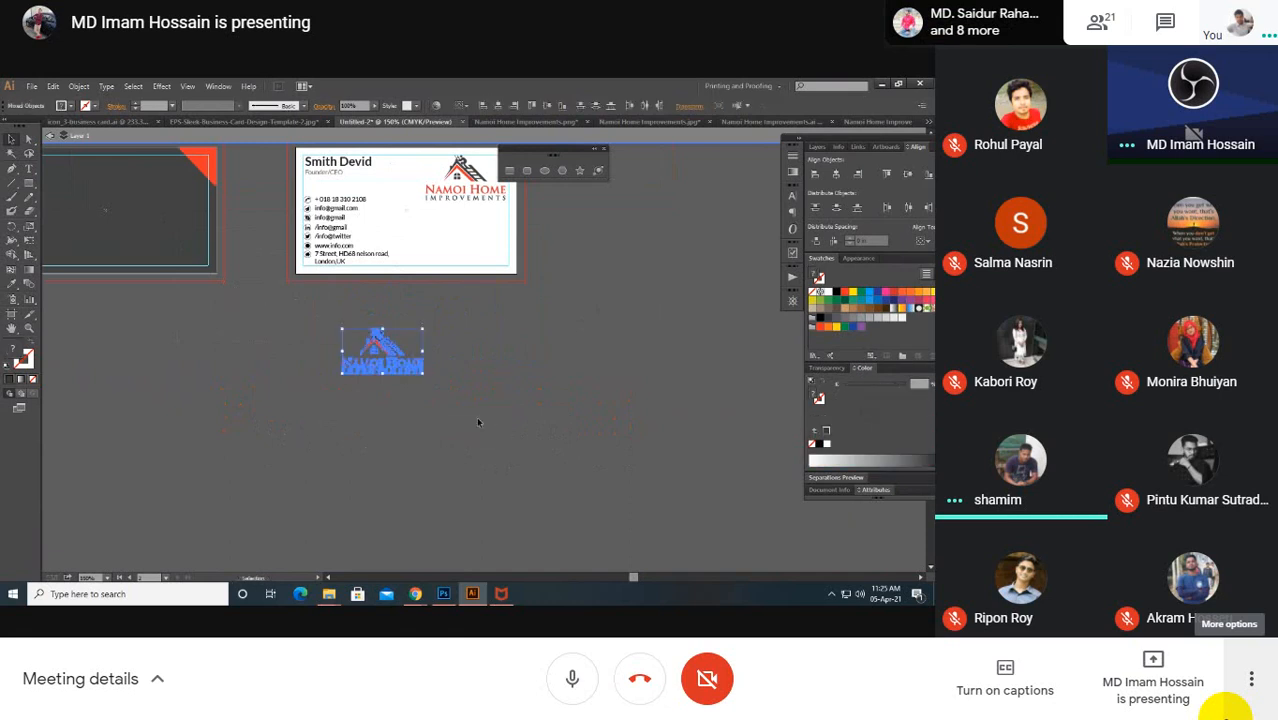
Step: Try the logo copy at the centre of the dark card and undo the placement
{"action": "left_click_drag", "start_coordinate": [382, 341], "coordinate": [115, 207]}
{"action": "left_click", "coordinate": [251, 435]}
{"action": "left_click_drag", "start_coordinate": [251, 437], "coordinate": [320, 448]}
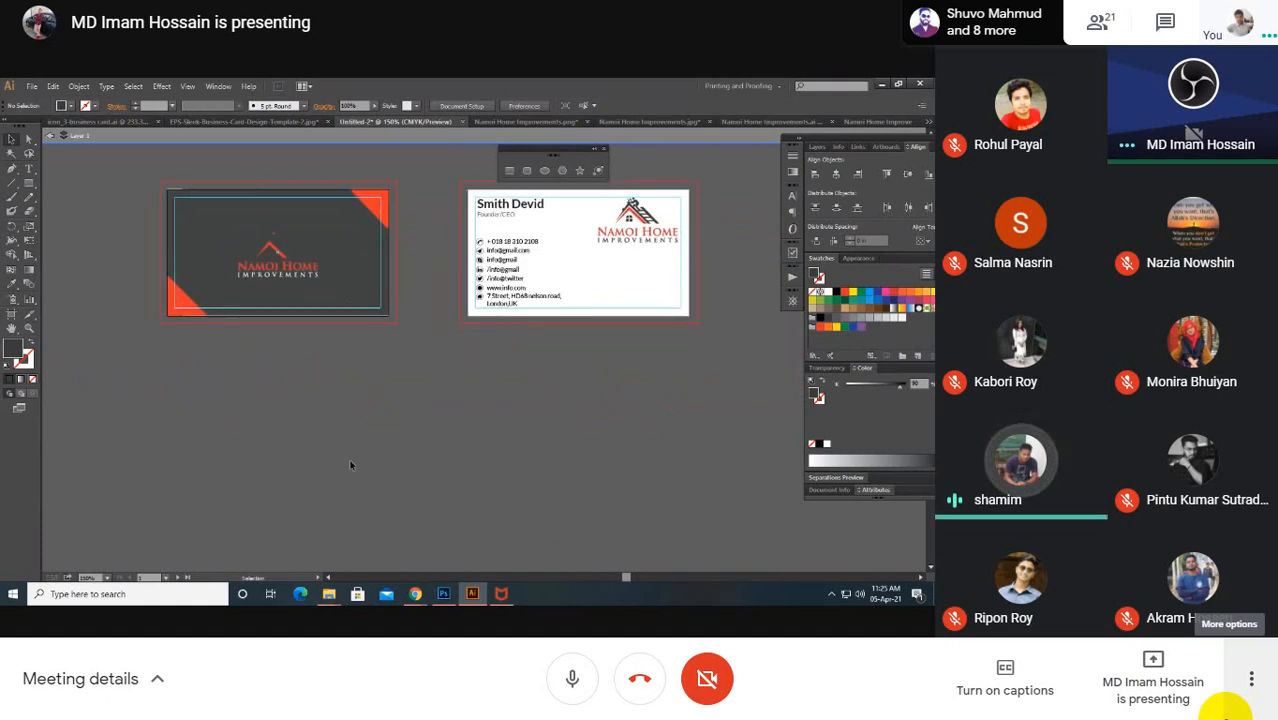
{"action": "key", "text": "ctrl+z"}
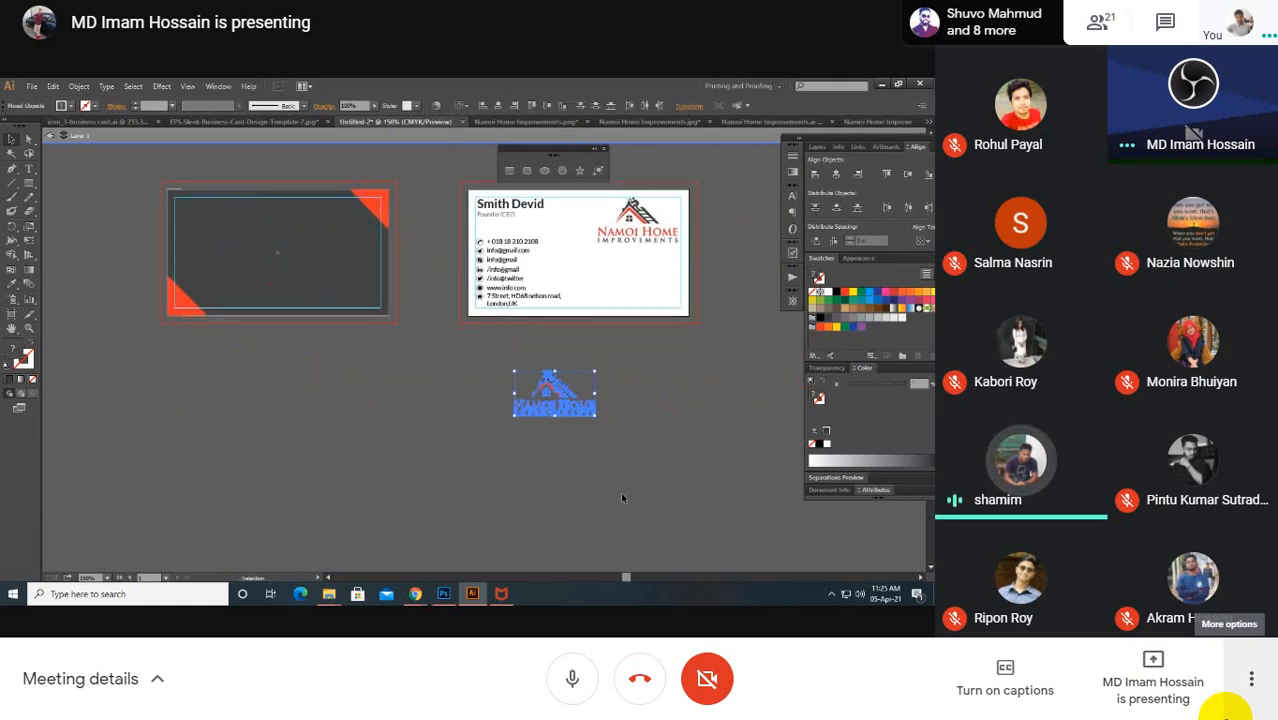
Step: Inspect the logo copy below the cards and switch to the Namoi Home Improvements.ai document
{"action": "scroll", "coordinate": [620, 491], "scroll_direction": "up", "scroll_amount": 2}
{"action": "left_click_drag", "start_coordinate": [530, 410], "coordinate": [580, 514]}
{"action": "left_click", "coordinate": [588, 429]}
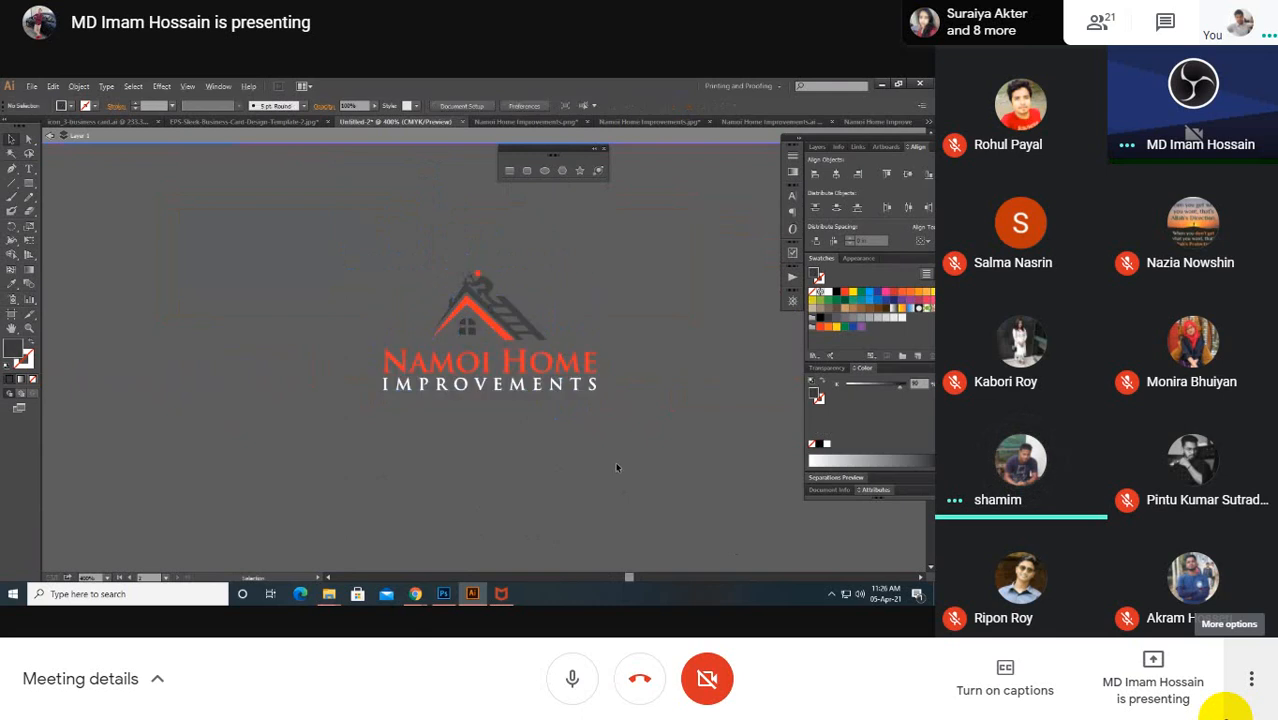
{"action": "scroll", "coordinate": [617, 467], "scroll_direction": "up", "scroll_amount": 2}
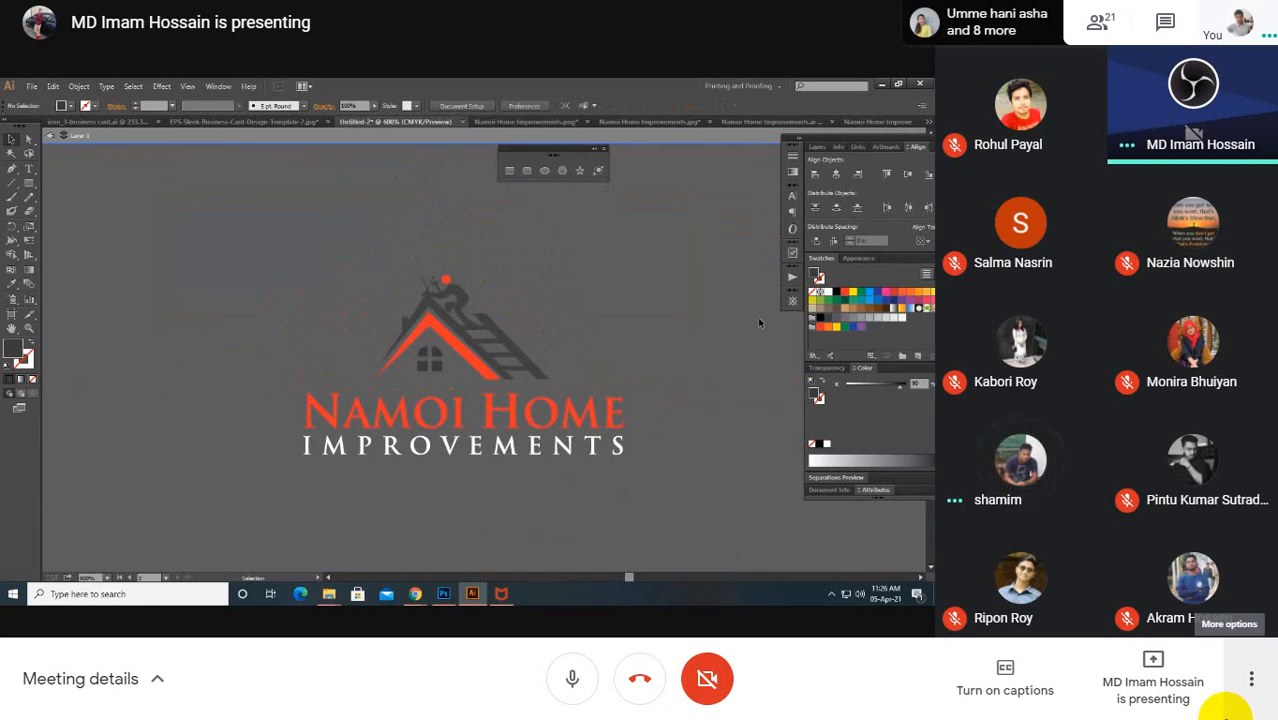
{"action": "left_click", "coordinate": [768, 123]}
{"action": "left_click", "coordinate": [590, 295]}
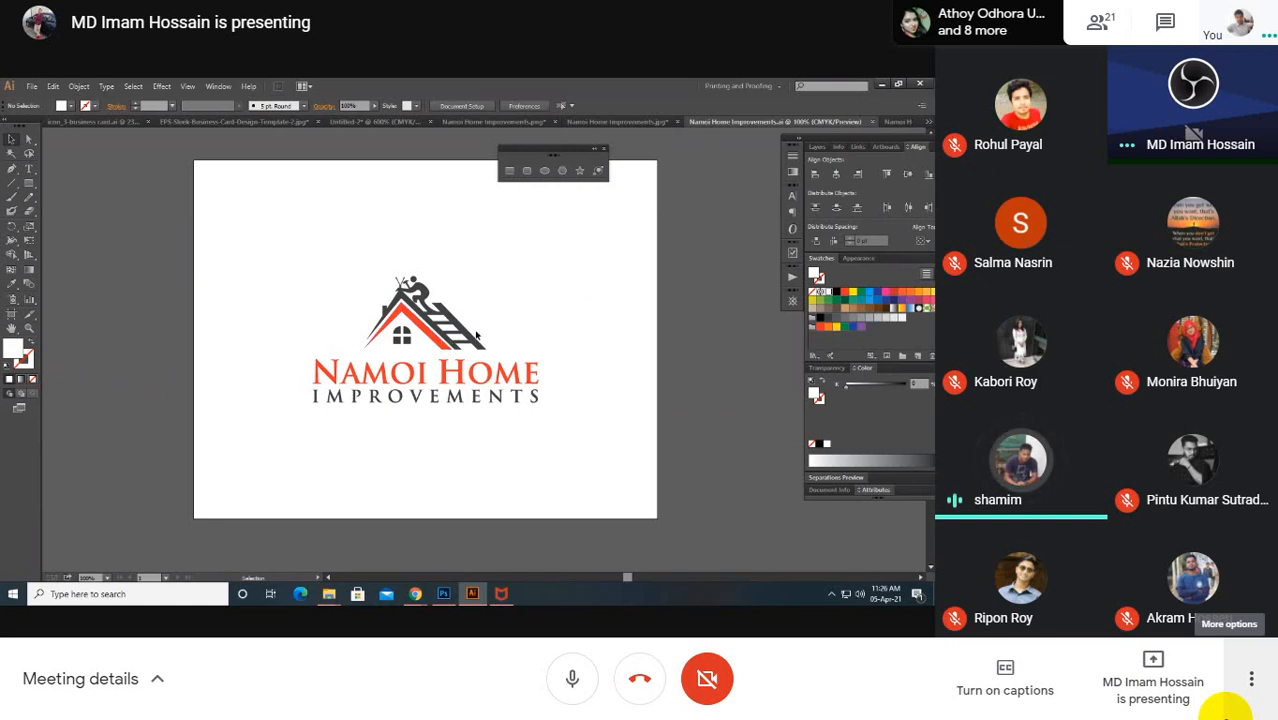
Step: Ungroup the logo and its house icon so the roof, ladder, head and window parts can be selected separately
{"action": "left_click", "coordinate": [478, 338]}
{"action": "left_click", "coordinate": [600, 311]}
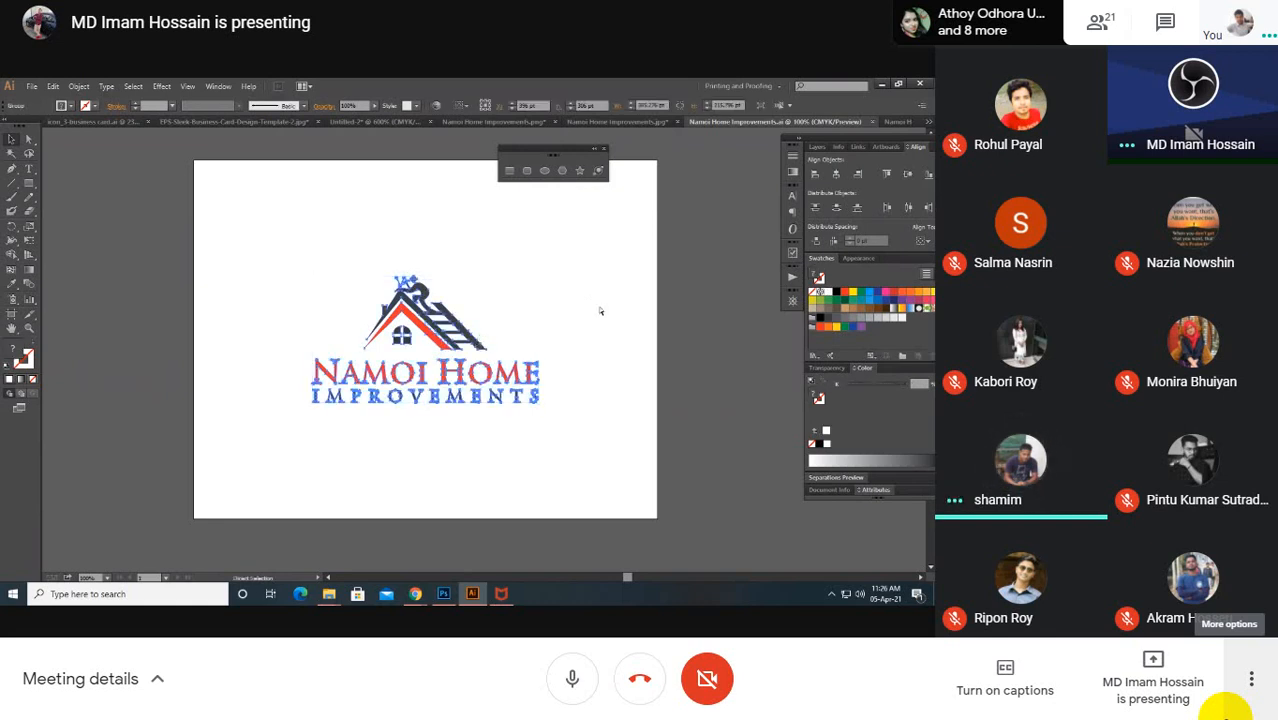
{"action": "left_click", "coordinate": [475, 335]}
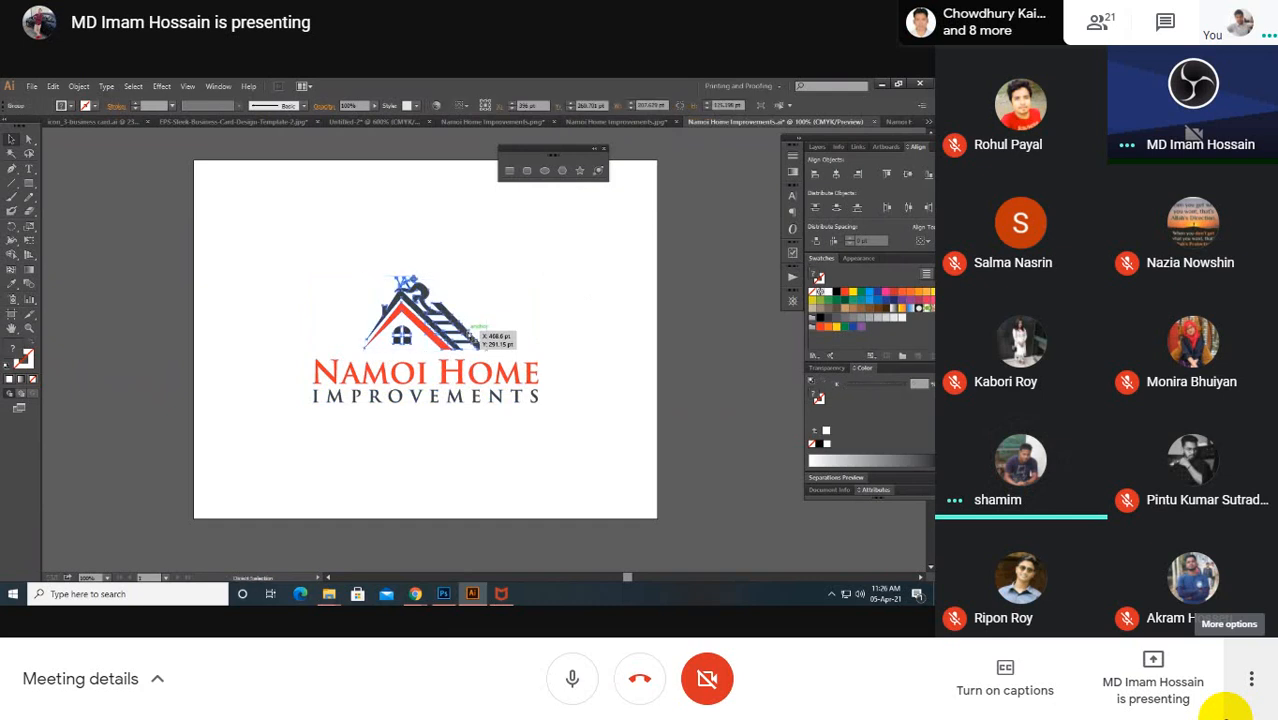
{"action": "left_click", "coordinate": [548, 308]}
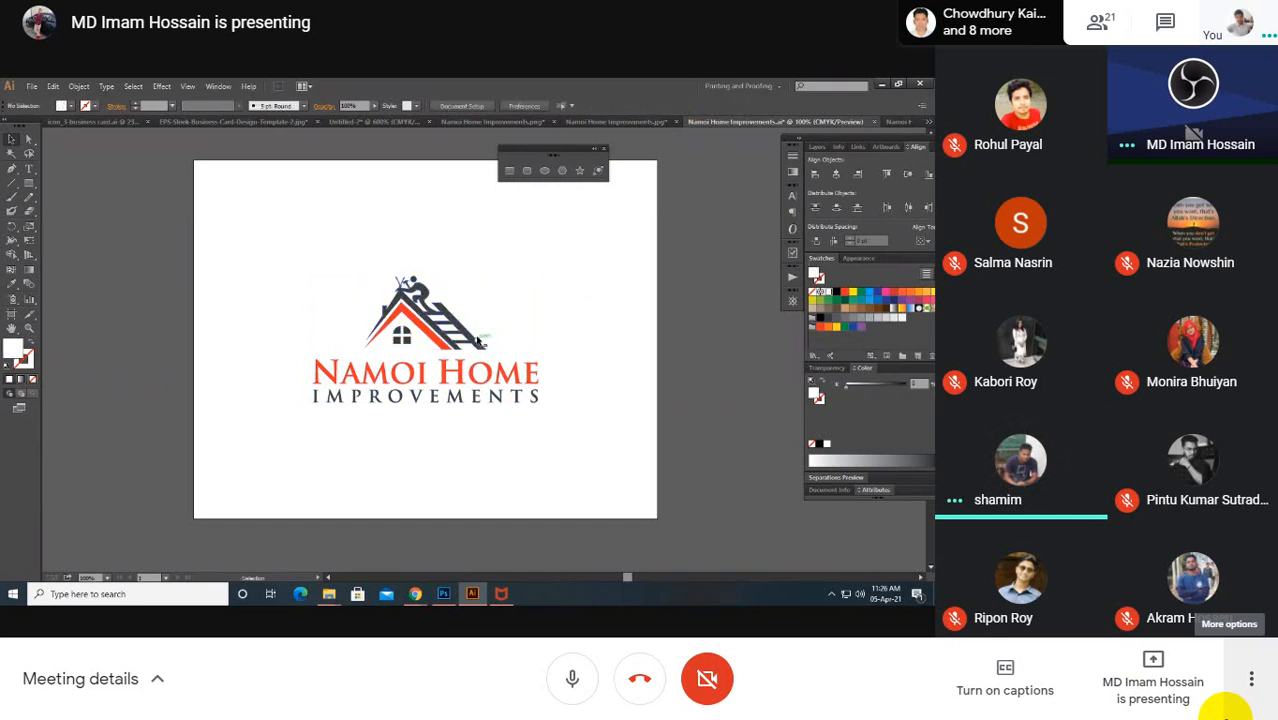
{"action": "left_click", "coordinate": [478, 341]}
{"action": "key", "text": "ctrl"}
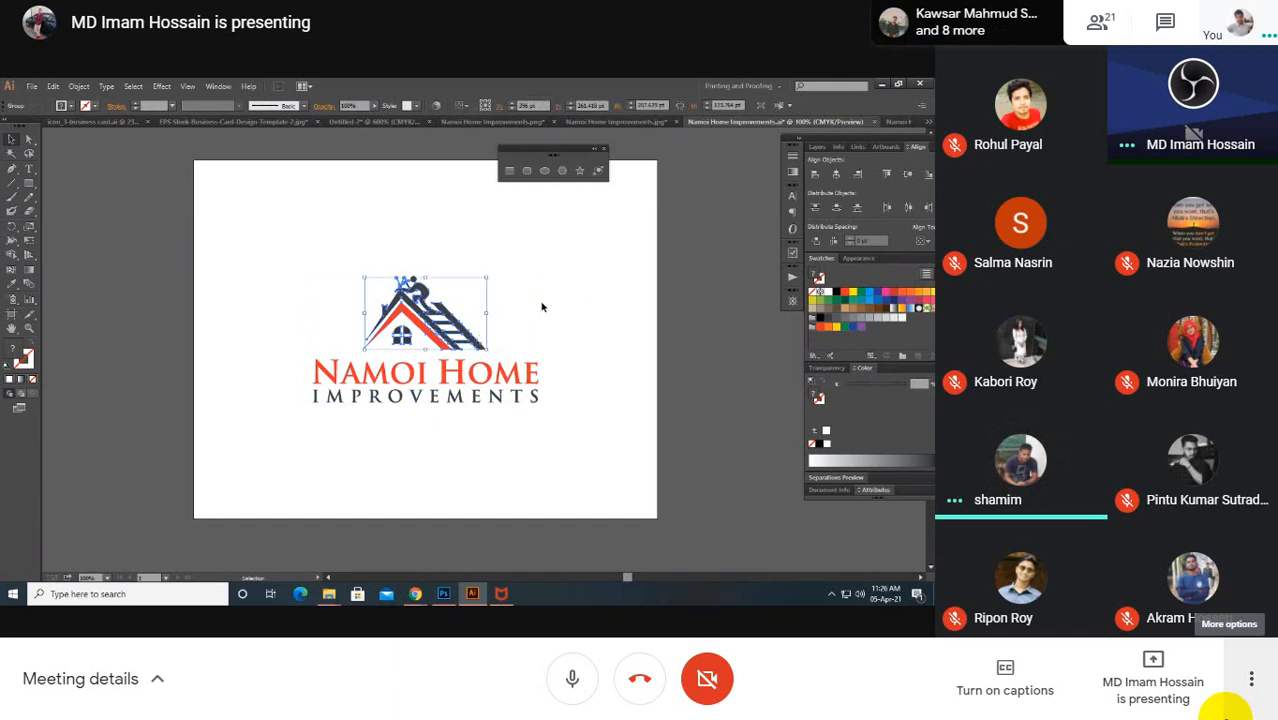
{"action": "key", "text": "ctrl+shift+g"}
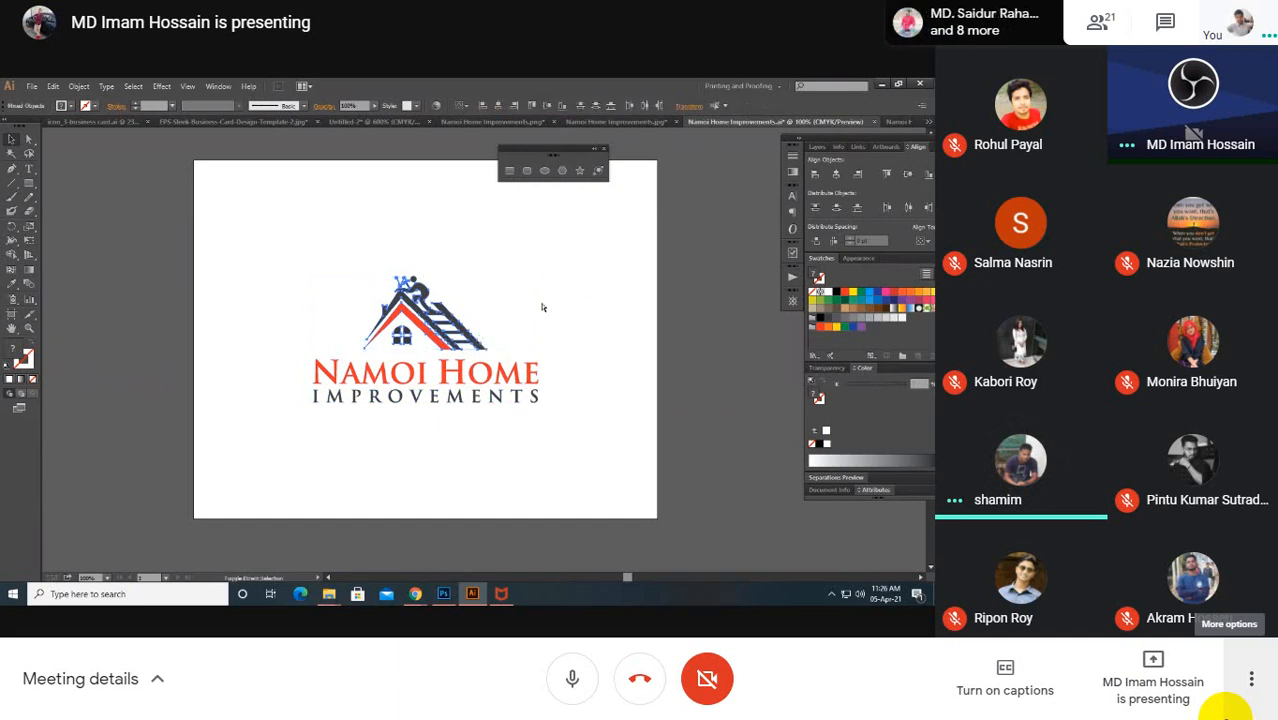
Step: Recolour the dark roof-and-ladder shape with the Eyedropper, sampling the orange-red of the inner roof
{"action": "left_click", "coordinate": [467, 338]}
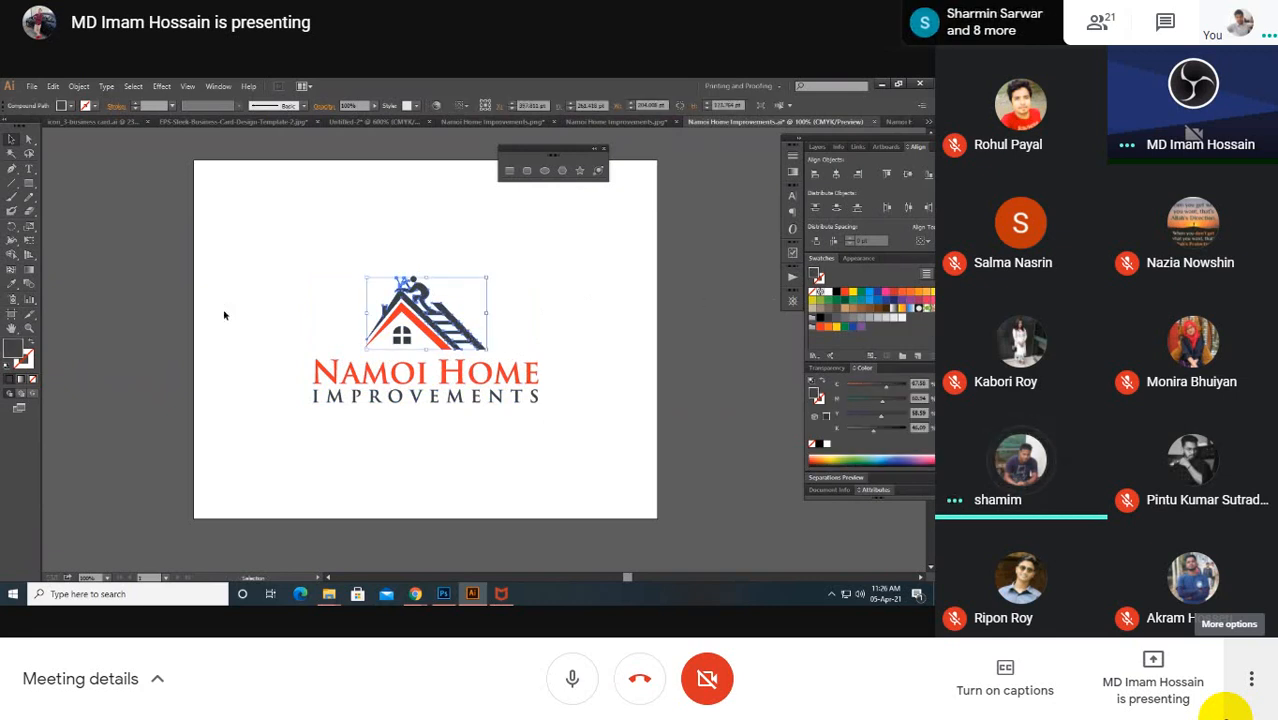
{"action": "left_click", "coordinate": [12, 285]}
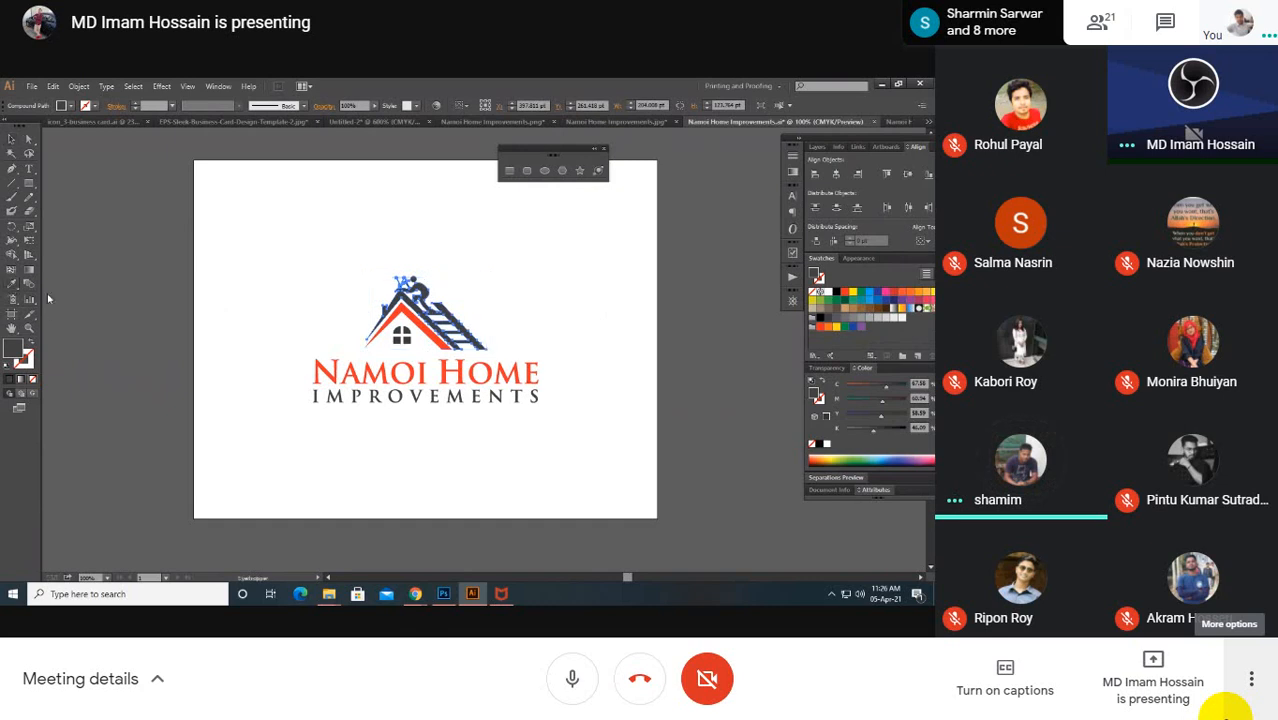
{"action": "left_click", "coordinate": [466, 360]}
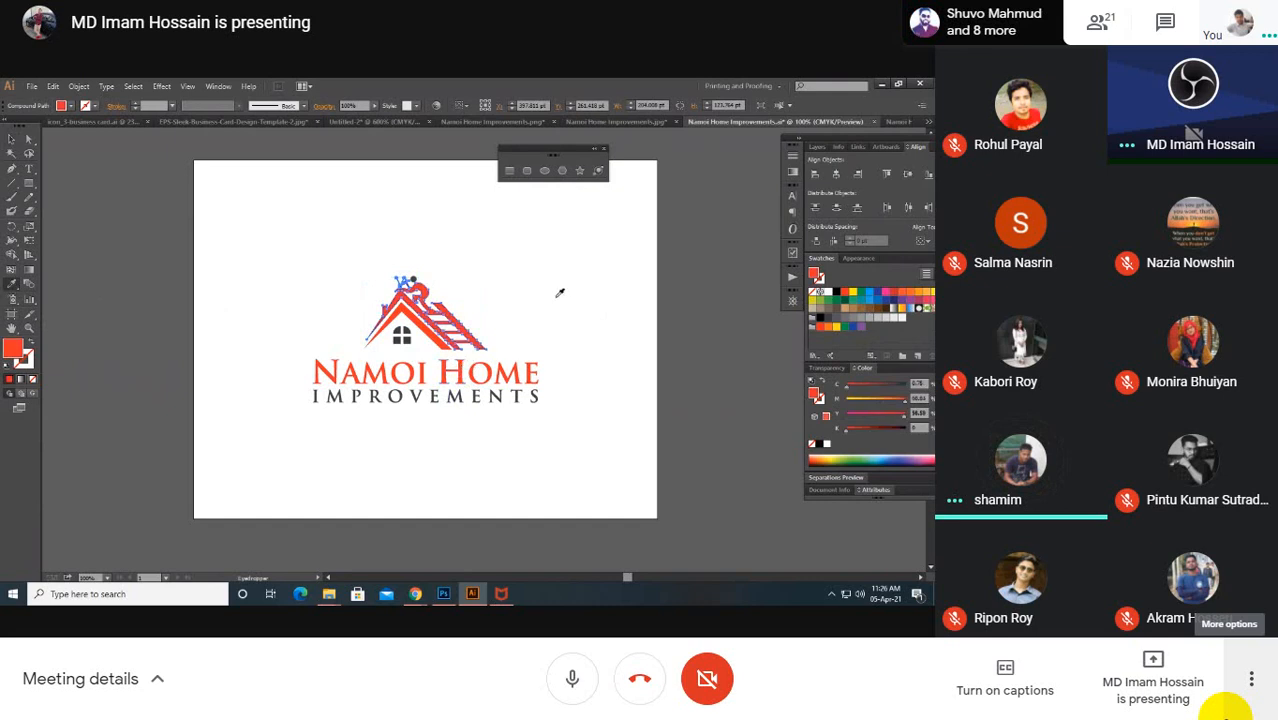
{"action": "left_click", "coordinate": [11, 139]}
{"action": "left_click", "coordinate": [570, 303]}
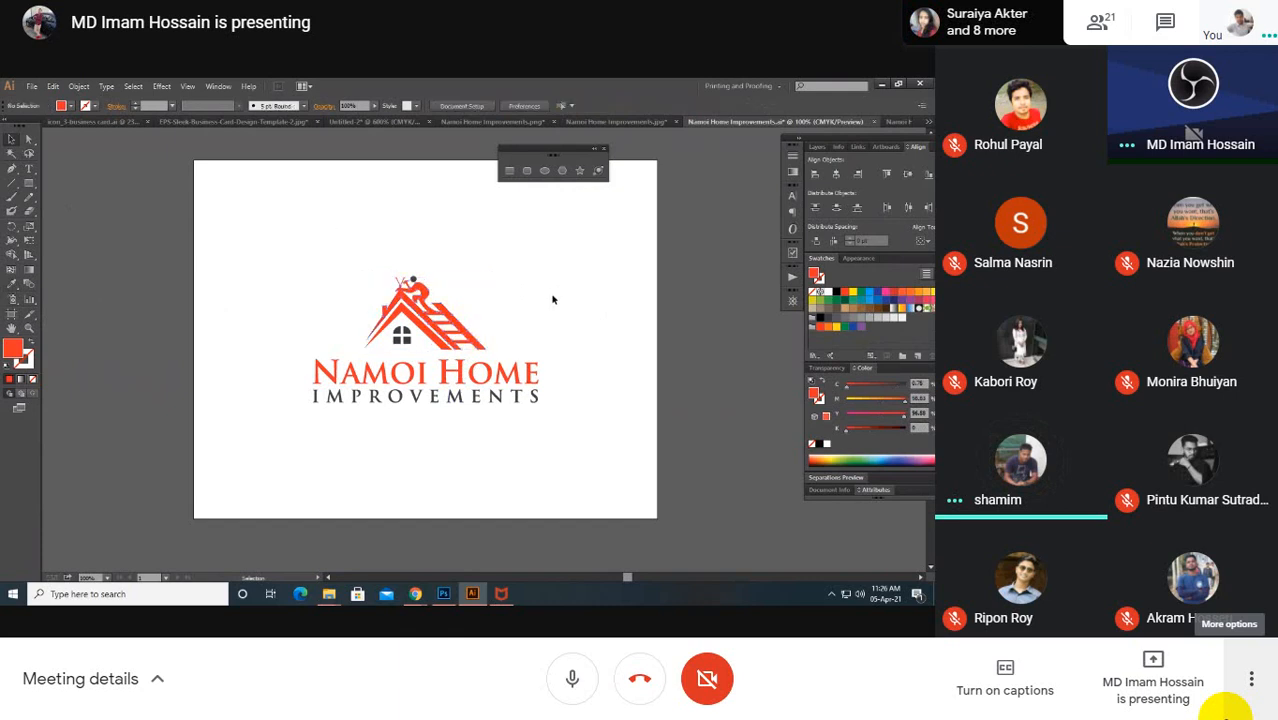
Step: Fill the worker's head circle and the inner roof with its window with white
{"action": "left_click", "coordinate": [412, 280]}
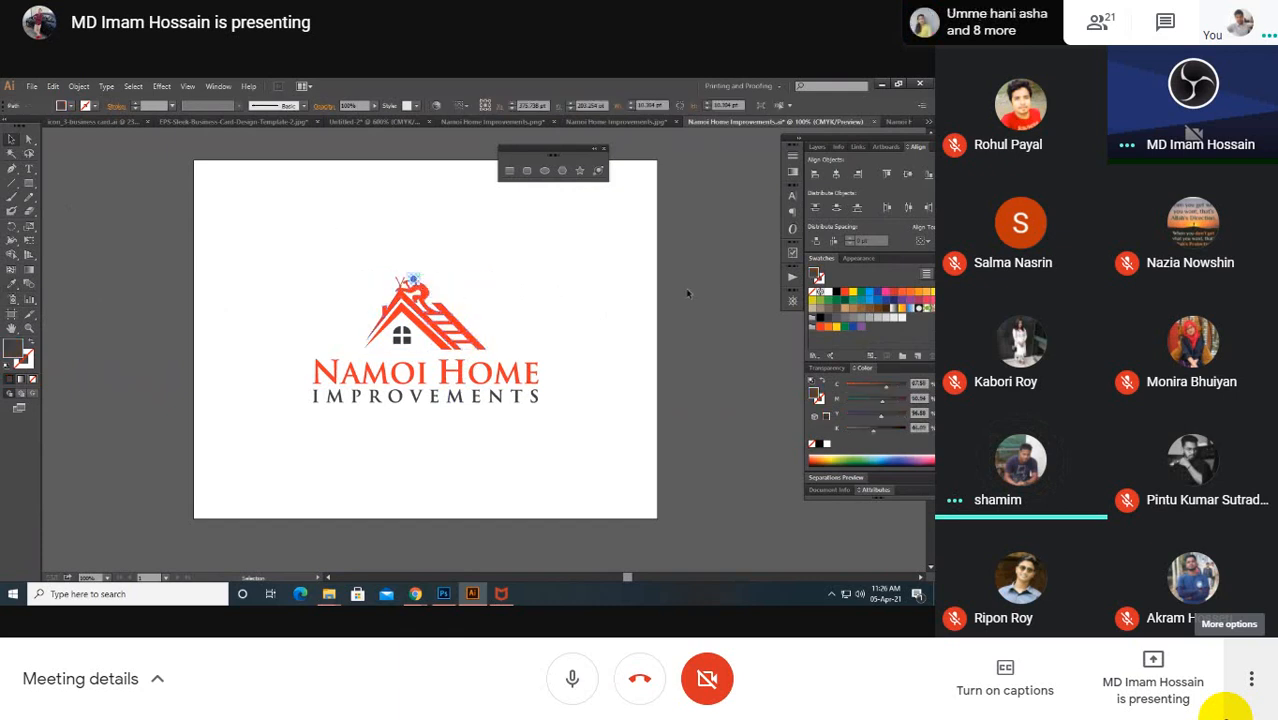
{"action": "left_click", "coordinate": [831, 293]}
{"action": "left_click", "coordinate": [567, 290]}
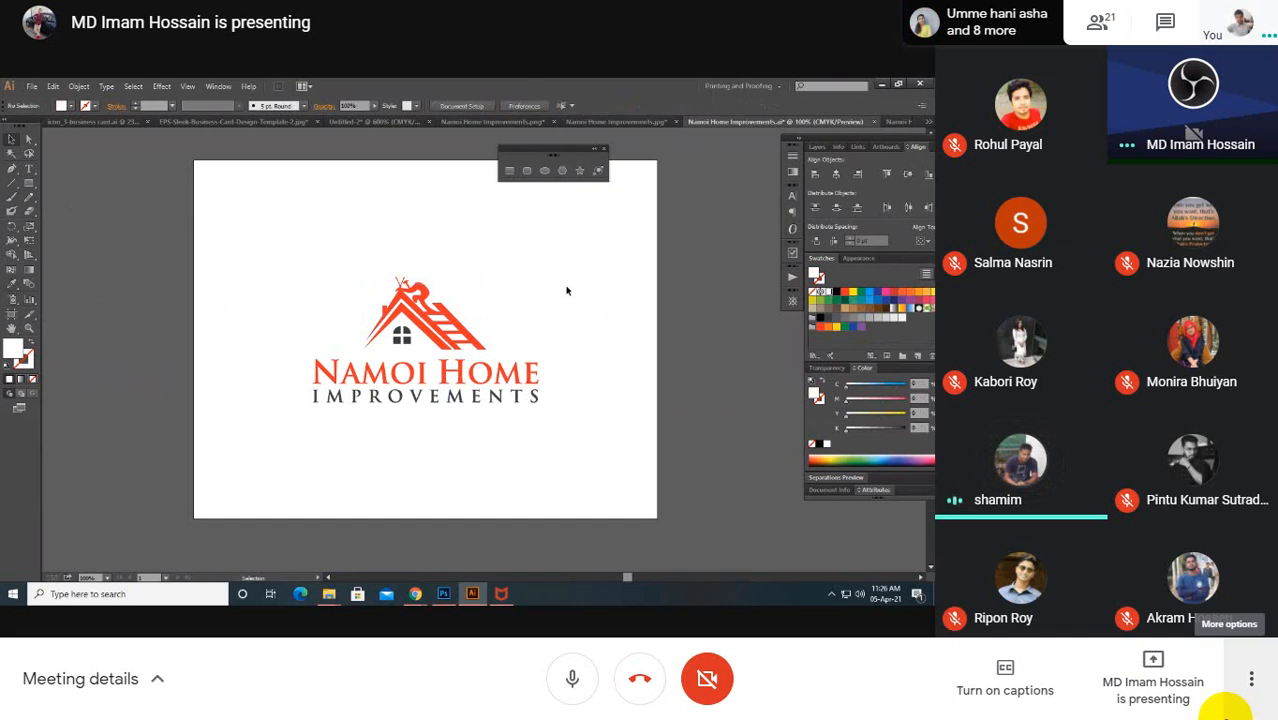
{"action": "left_click", "coordinate": [398, 336]}
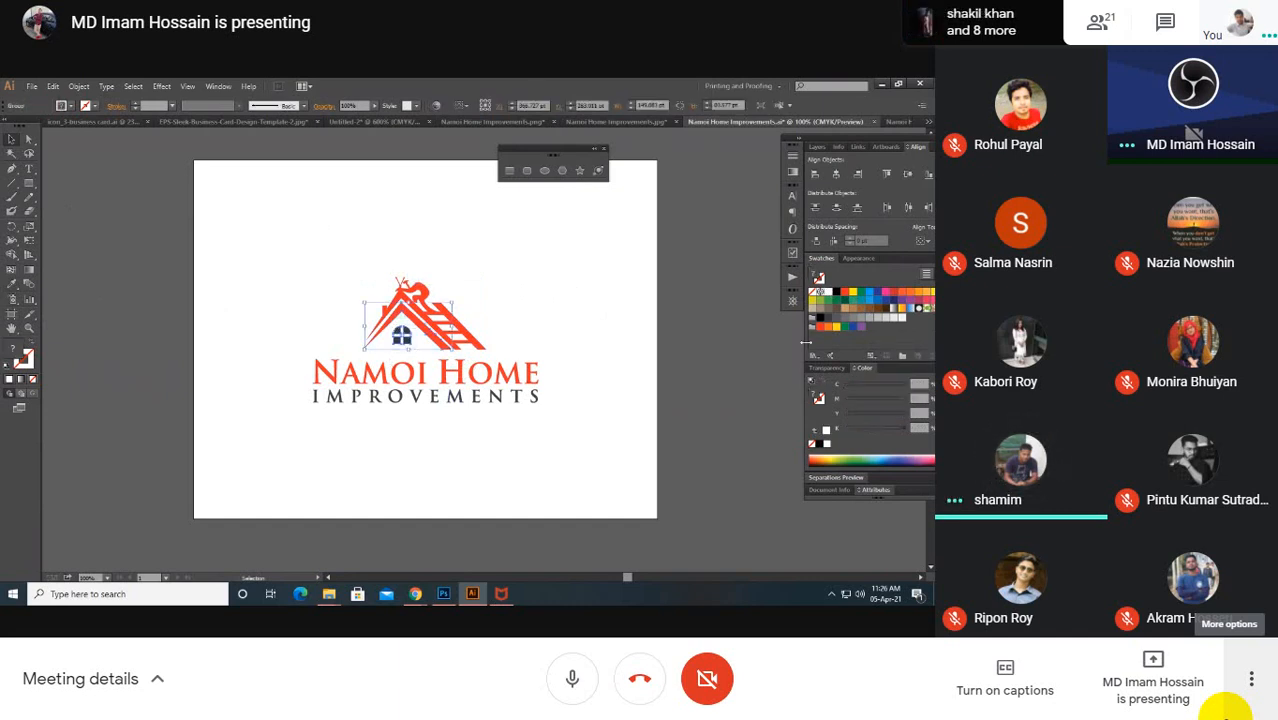
{"action": "left_click", "coordinate": [829, 295]}
{"action": "left_click", "coordinate": [611, 343]}
Step: Ungroup the logo's two text lines and fill the word IMPROVEMENTS with white
{"action": "left_click", "coordinate": [471, 401]}
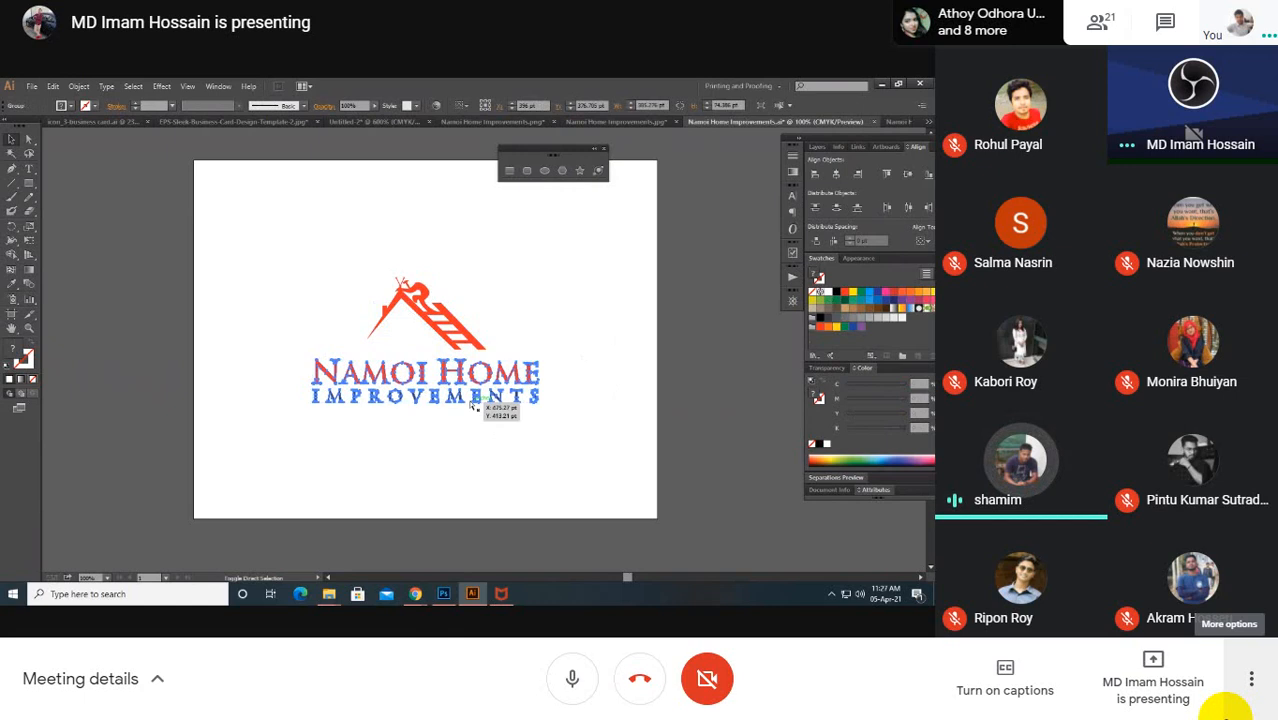
{"action": "key", "text": "ctrl+shift+g"}
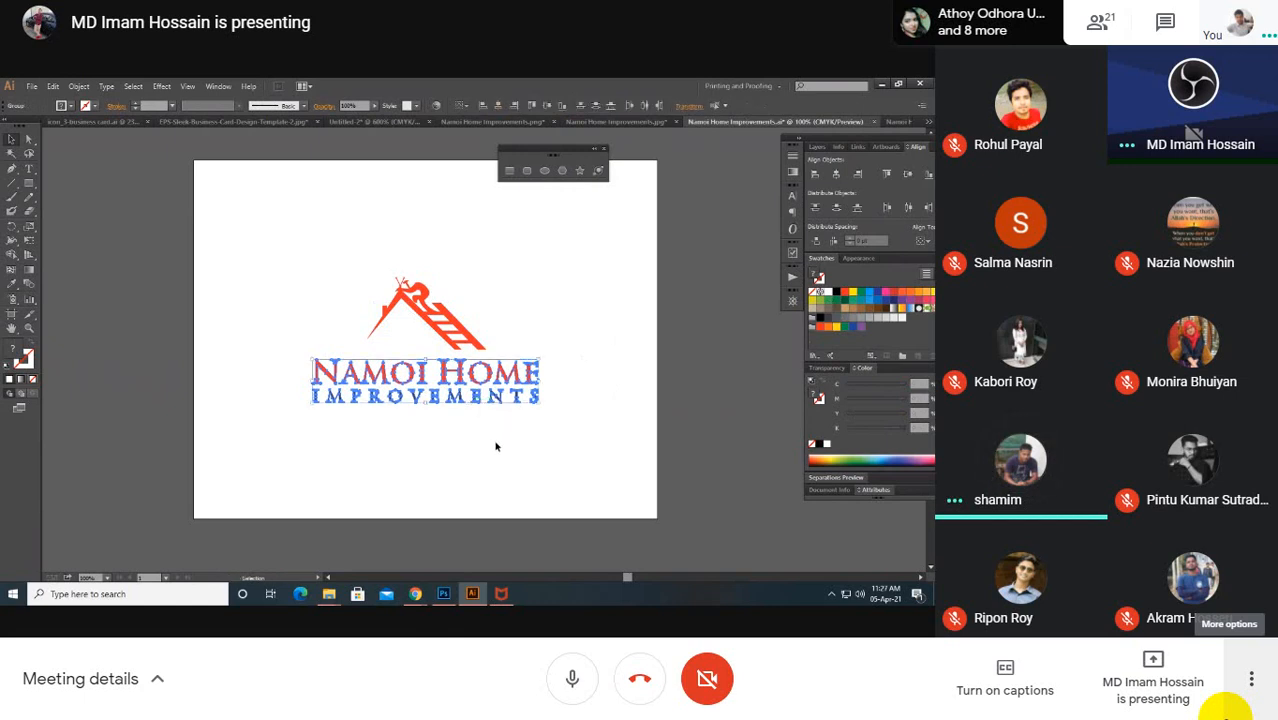
{"action": "left_click", "coordinate": [425, 417]}
{"action": "left_click", "coordinate": [422, 398]}
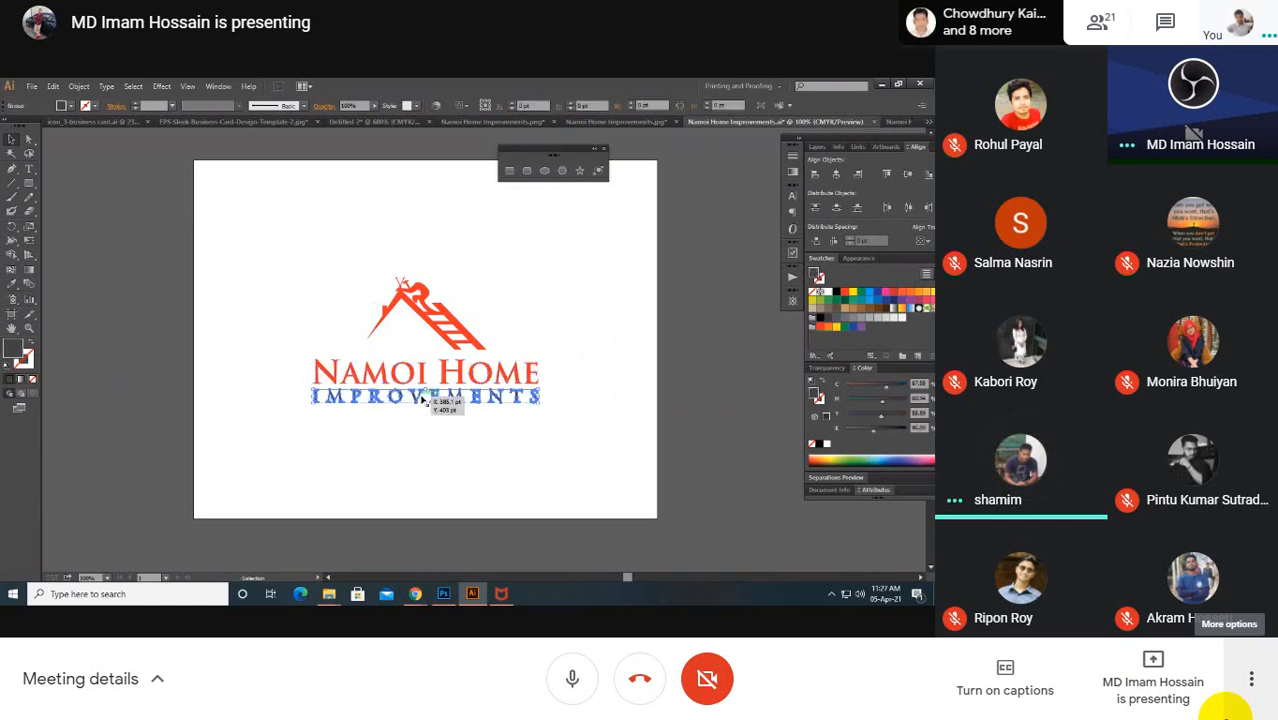
{"action": "left_click", "coordinate": [827, 292]}
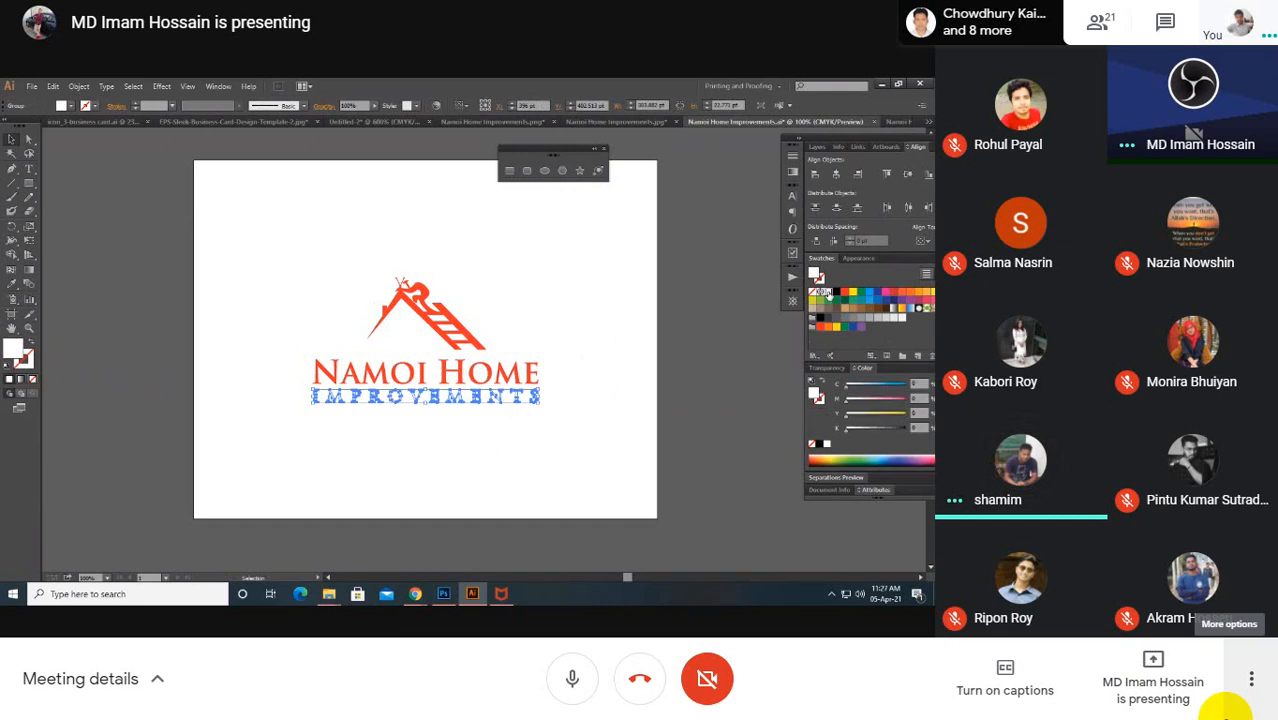
{"action": "left_click", "coordinate": [560, 442]}
Step: Select all parts of the recoloured logo and group them
{"action": "left_click_drag", "start_coordinate": [300, 240], "coordinate": [556, 445]}
{"action": "key", "text": "a"}
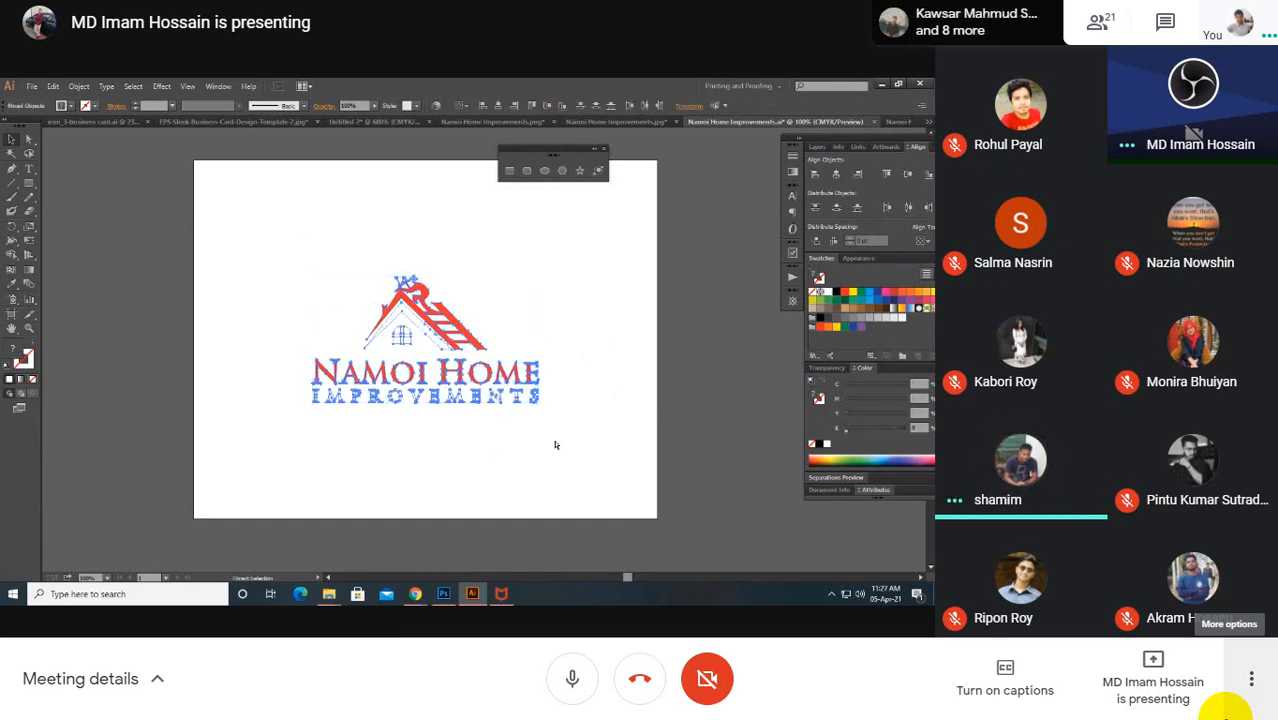
{"action": "key", "text": "v"}
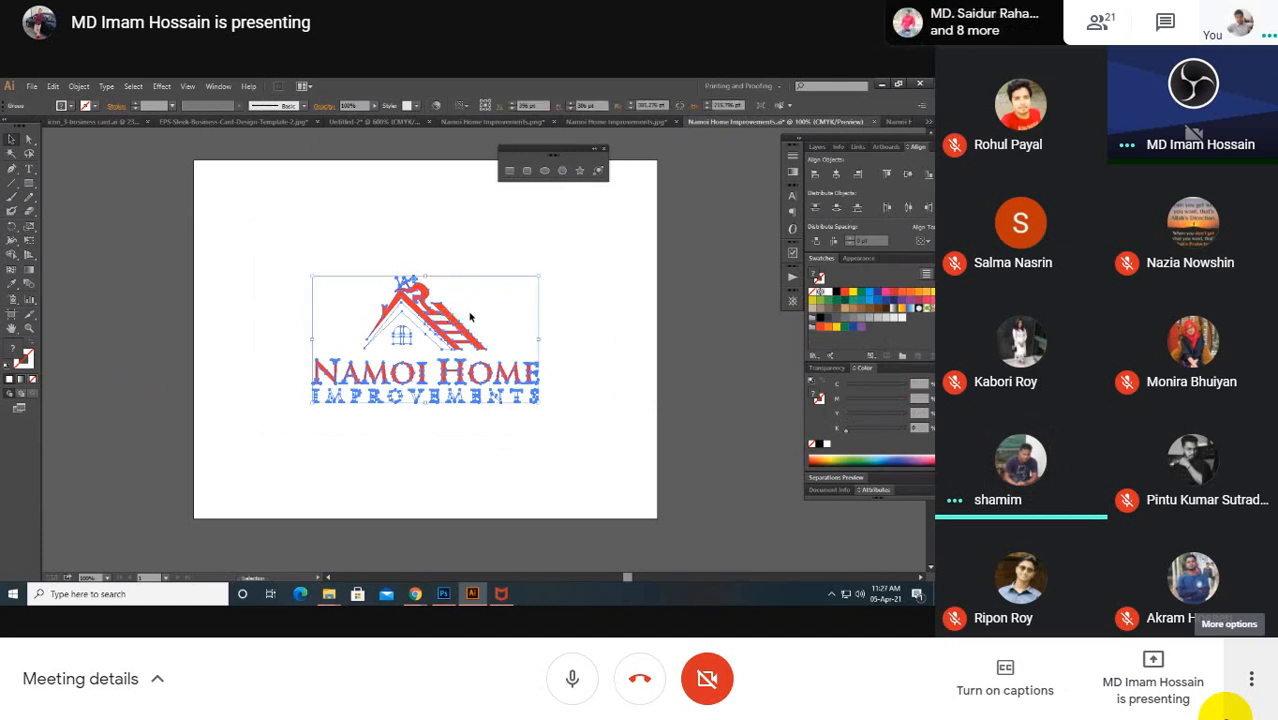
Step: Copy the recoloured logo into the Untitled-2 business card document and scale it down to about the small original logo's size
{"action": "left_click", "coordinate": [454, 268]}
{"action": "left_click_drag", "start_coordinate": [365, 186], "coordinate": [542, 423]}
{"action": "left_click_drag", "start_coordinate": [415, 295], "coordinate": [265, 293]}
{"action": "key", "text": "space"}
{"action": "scroll", "coordinate": [729, 278], "scroll_direction": "down", "scroll_amount": 1}
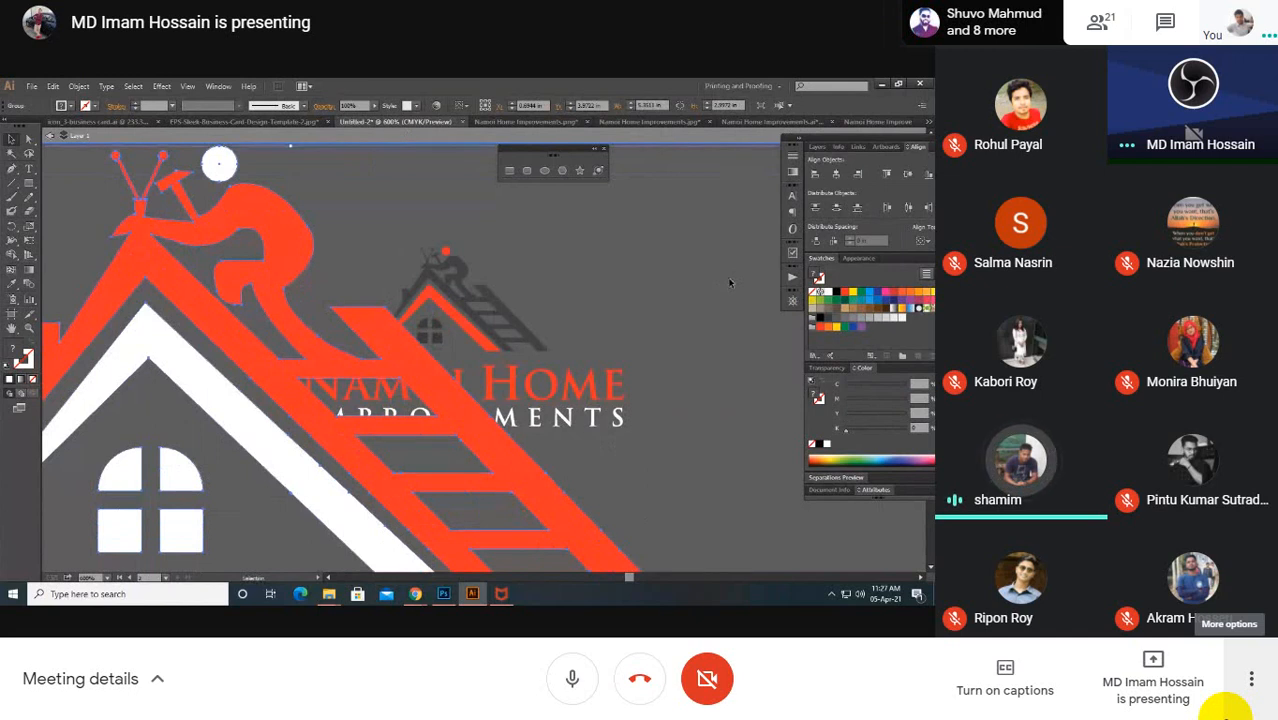
{"action": "scroll", "coordinate": [729, 278], "scroll_direction": "down", "scroll_amount": 3}
{"action": "scroll", "coordinate": [729, 283], "scroll_direction": "down", "scroll_amount": 1}
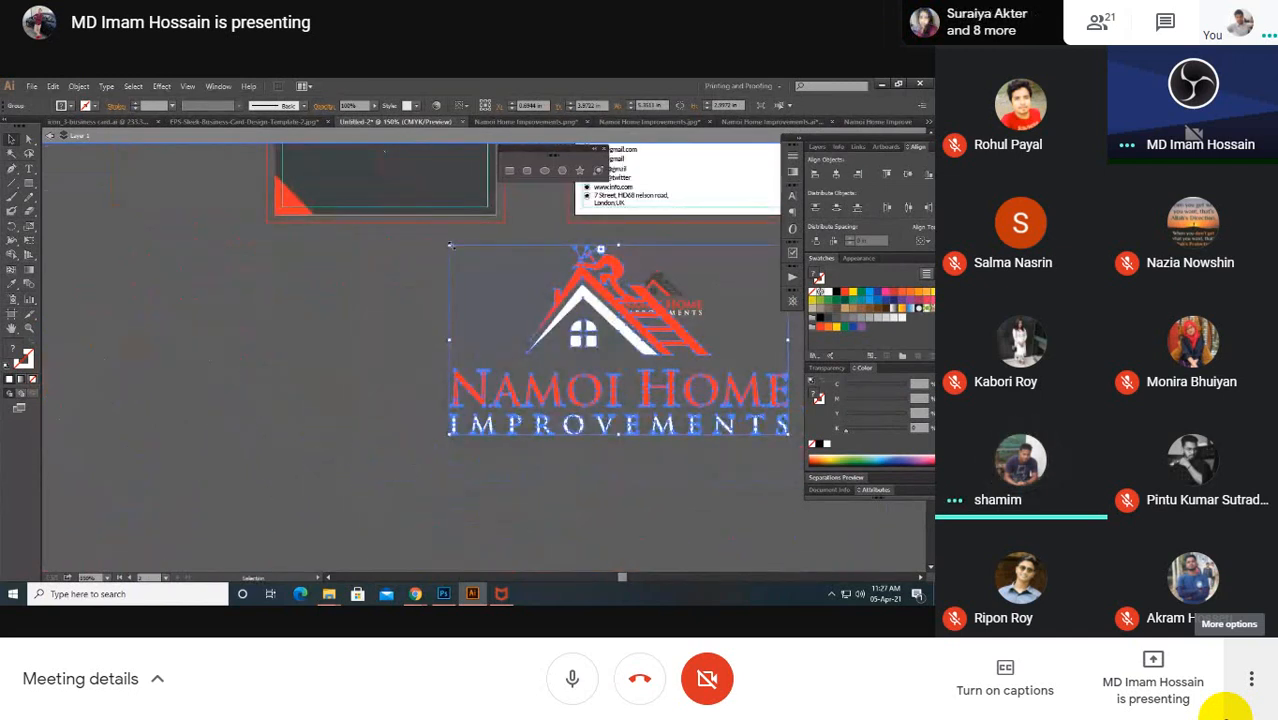
{"action": "left_click_drag", "start_coordinate": [450, 245], "coordinate": [611, 356]}
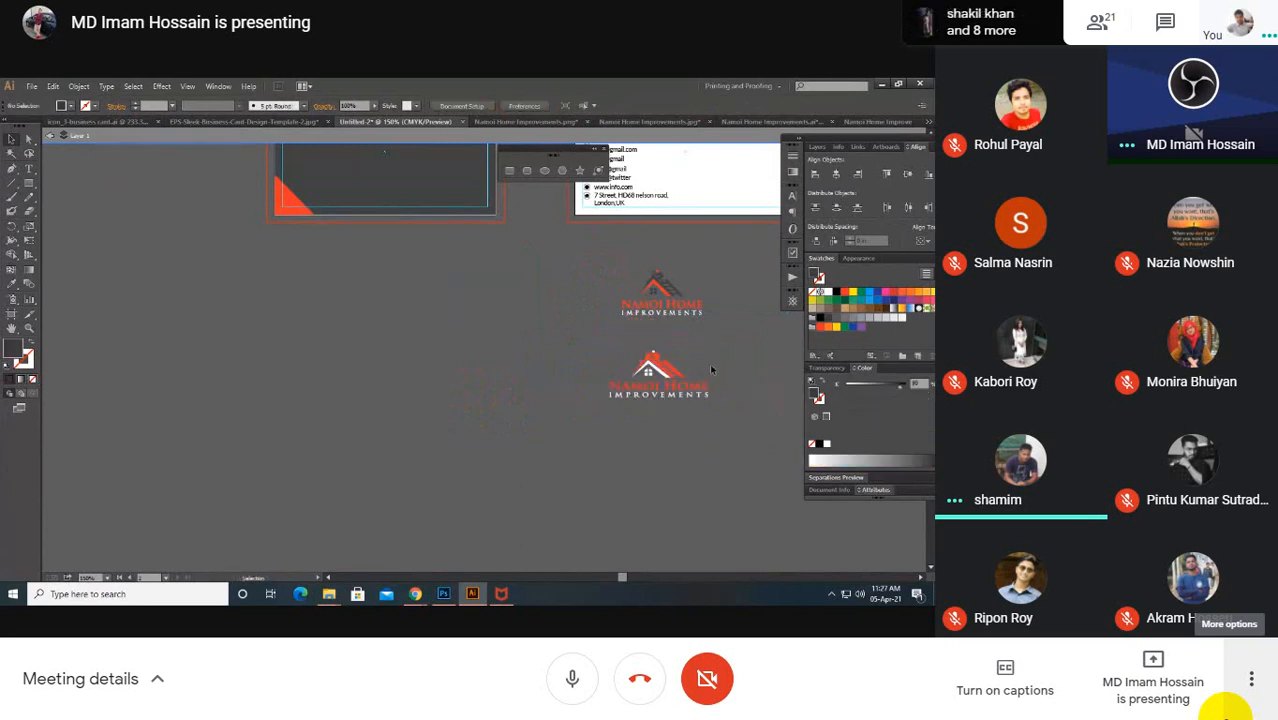
Step: Move the recoloured logo onto the dark card and position it near the card's middle
{"action": "left_click", "coordinate": [664, 372]}
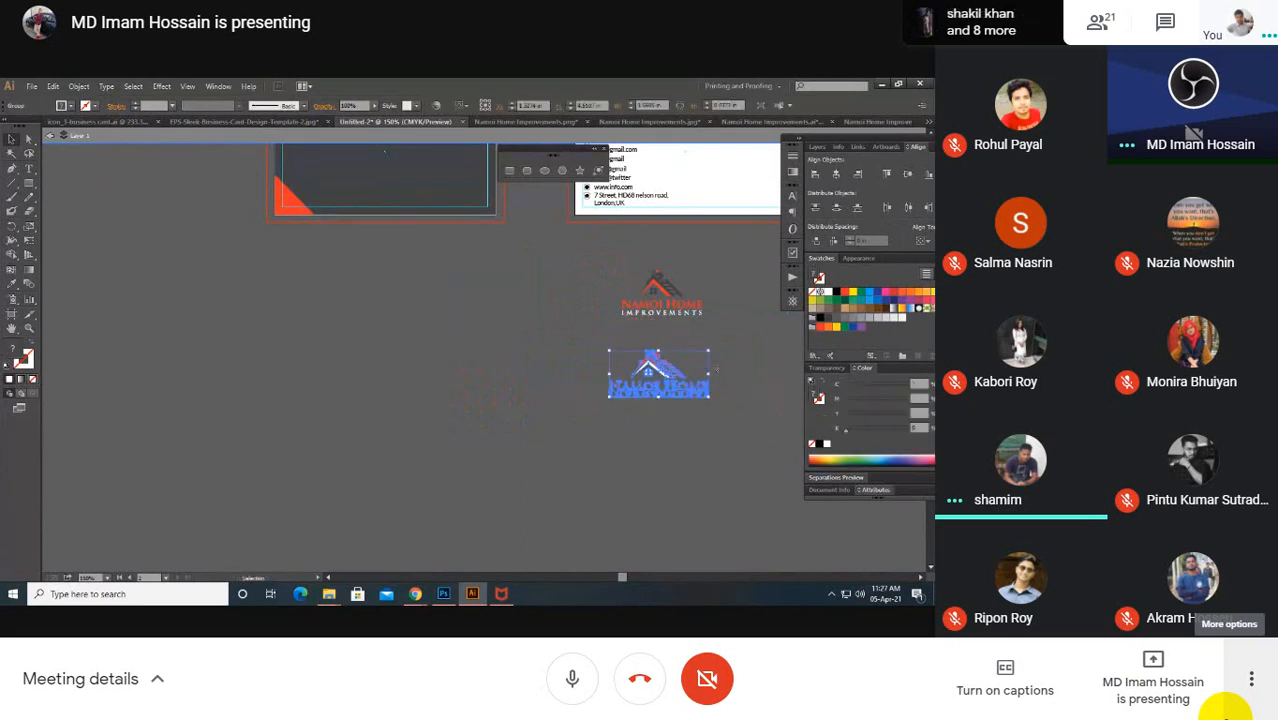
{"action": "left_click_drag", "start_coordinate": [684, 366], "coordinate": [436, 169]}
{"action": "left_click", "coordinate": [449, 341]}
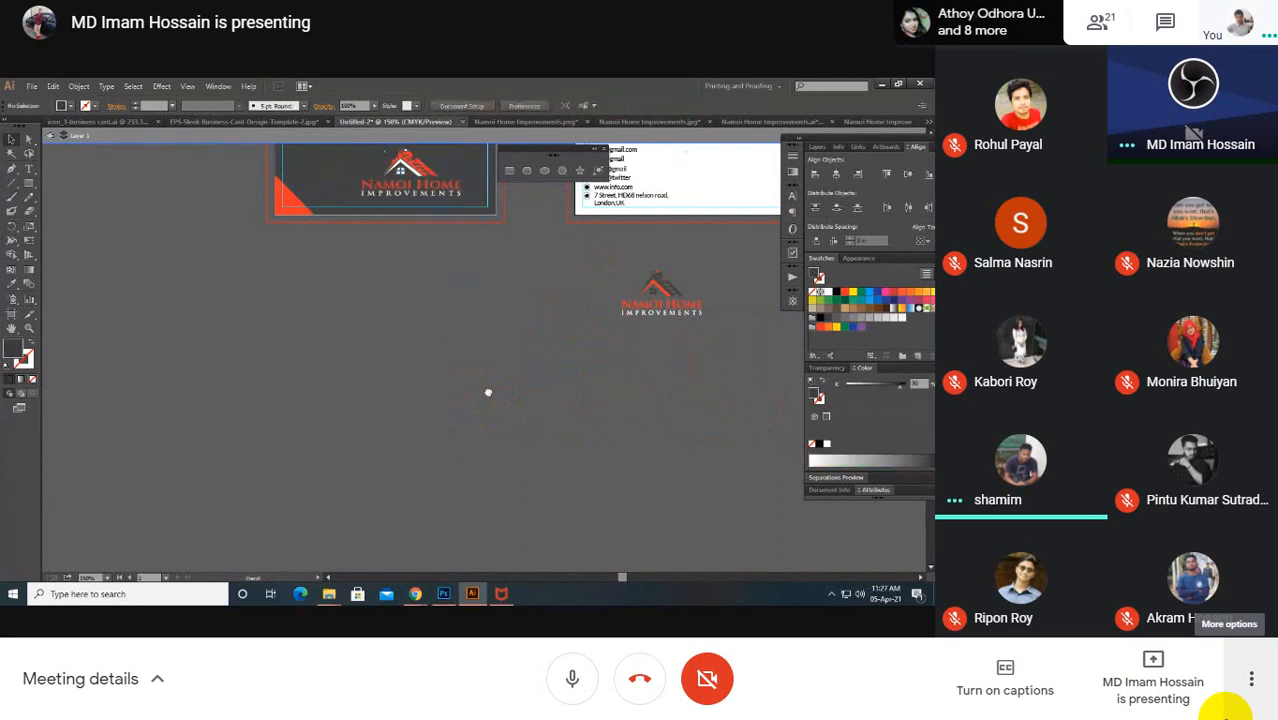
{"action": "scroll", "coordinate": [488, 392], "scroll_direction": "up", "scroll_amount": 3}
{"action": "left_click", "coordinate": [452, 356]}
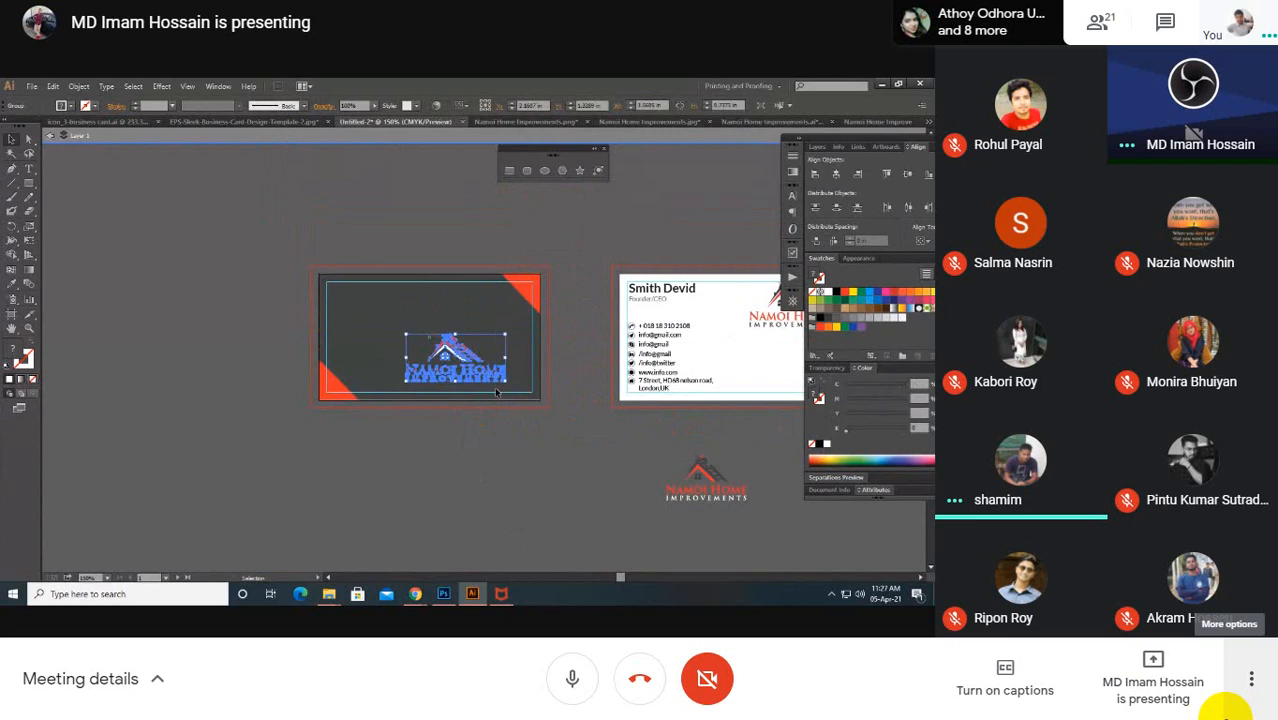
{"action": "left_click_drag", "start_coordinate": [452, 356], "coordinate": [425, 335]}
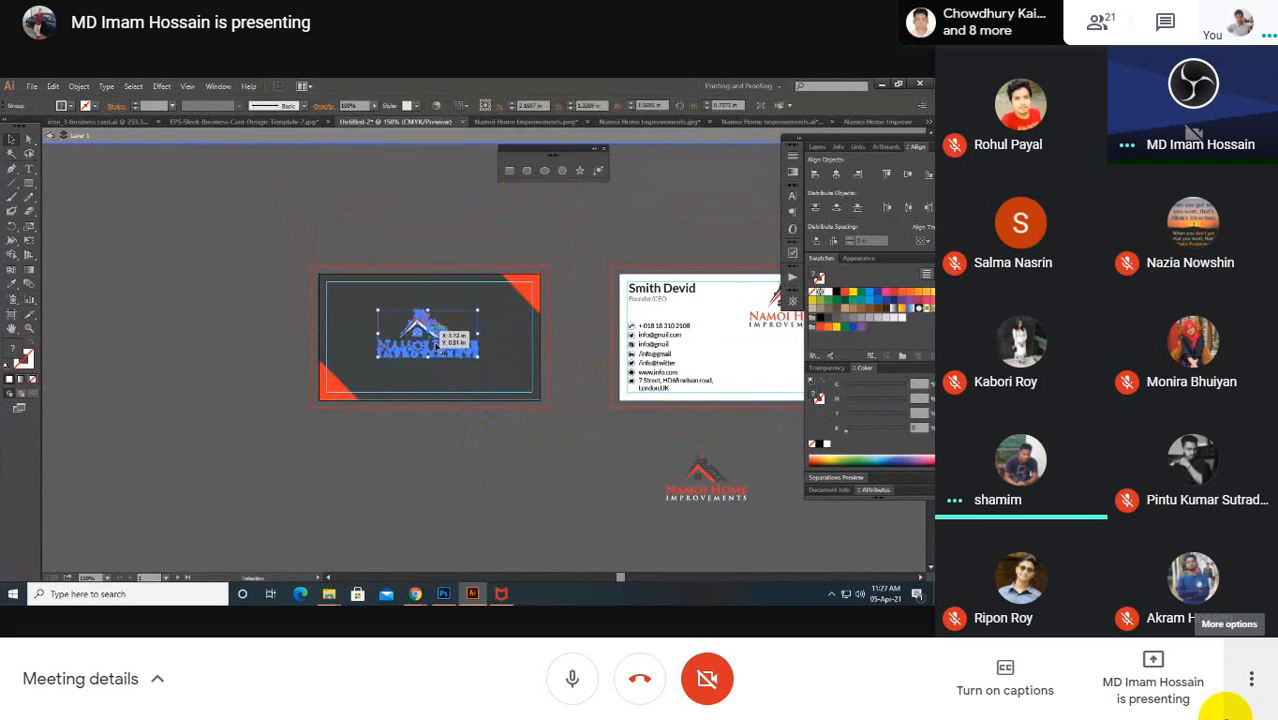
{"action": "left_click", "coordinate": [485, 455]}
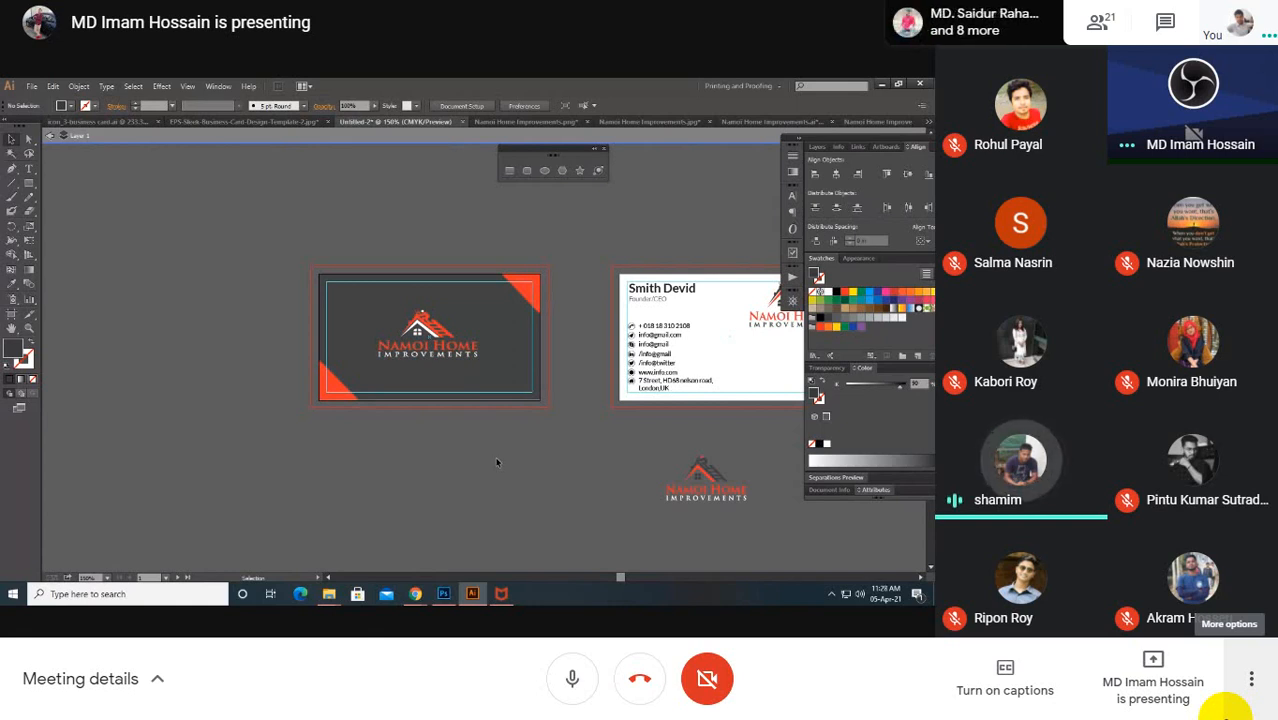
Step: Examine the recoloured logo's roof, worker and text up close on the dark card
{"action": "scroll", "coordinate": [496, 462], "scroll_direction": "up", "scroll_amount": 2}
{"action": "left_click_drag", "start_coordinate": [470, 428], "coordinate": [516, 525]}
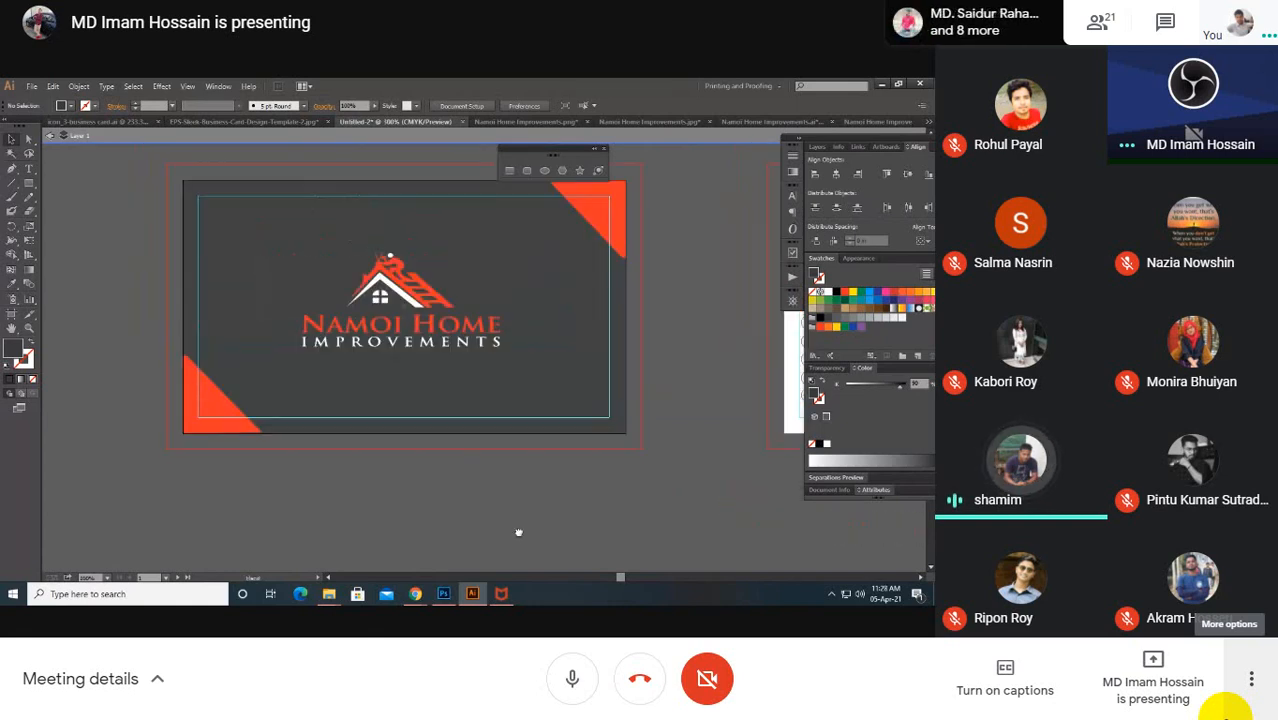
{"action": "scroll", "coordinate": [512, 500], "scroll_direction": "up", "scroll_amount": 1}
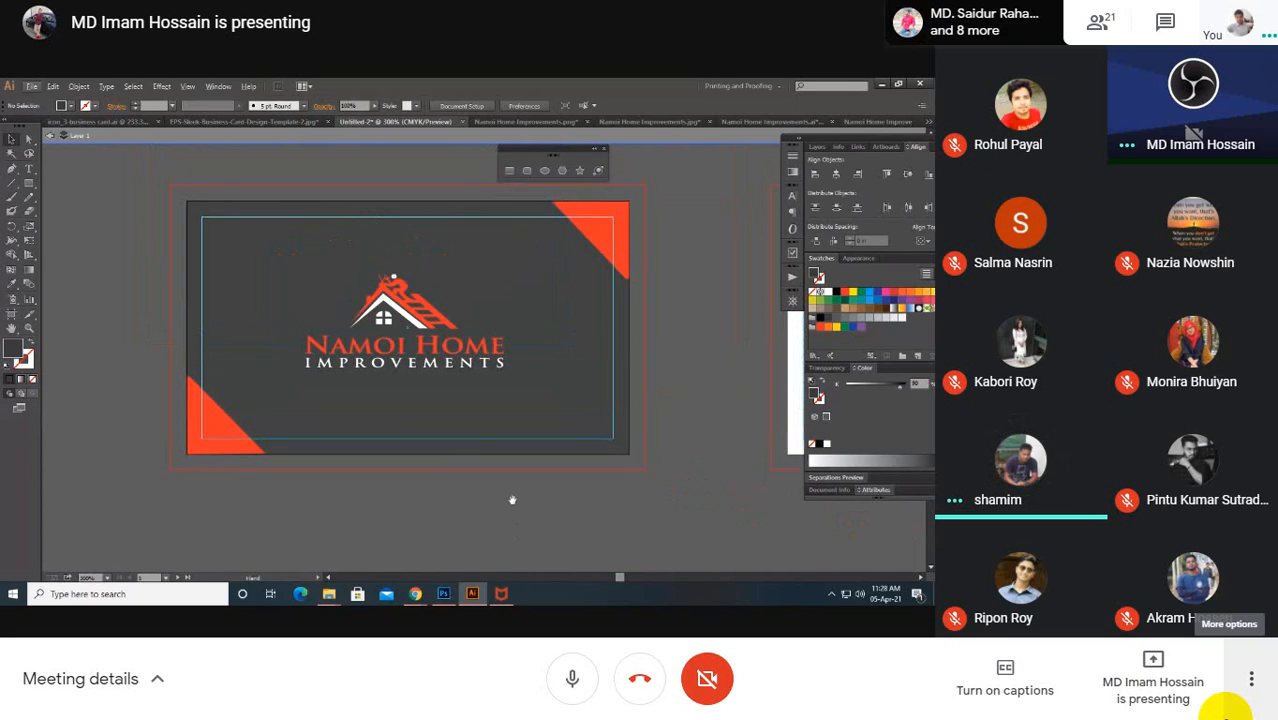
{"action": "scroll", "coordinate": [512, 500], "scroll_direction": "up", "scroll_amount": 2}
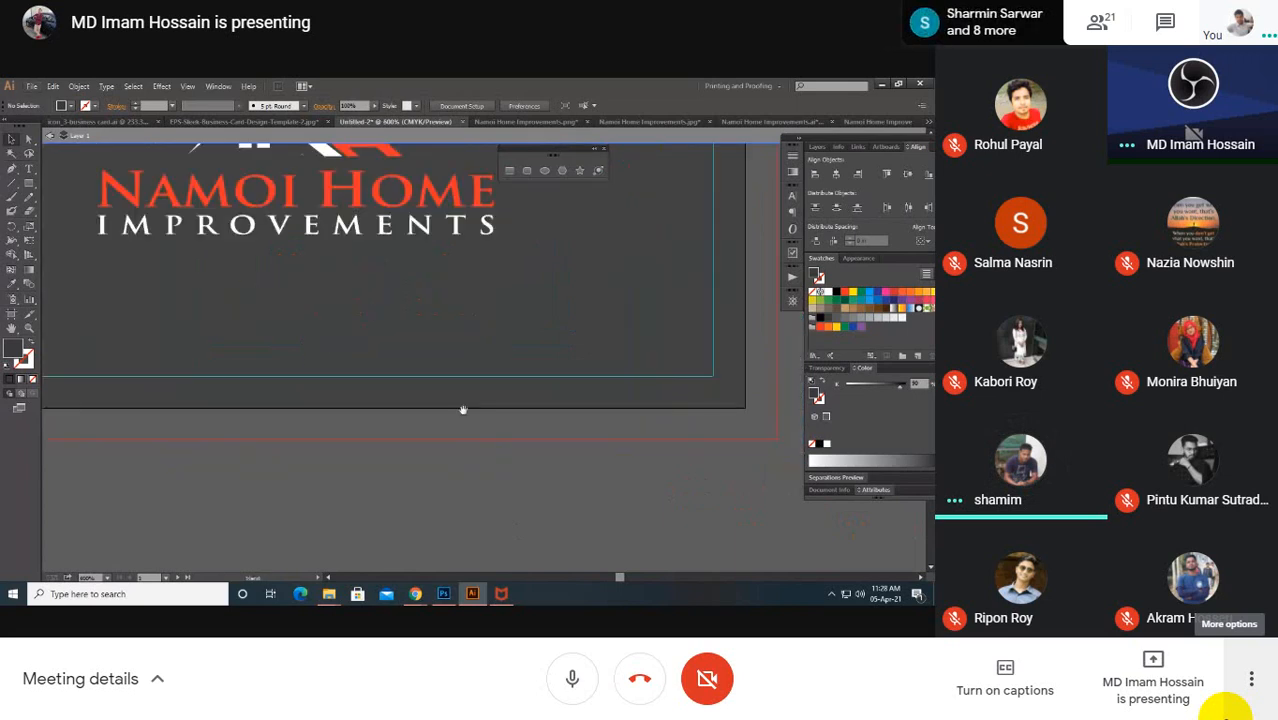
{"action": "left_click_drag", "start_coordinate": [557, 569], "coordinate": [571, 591]}
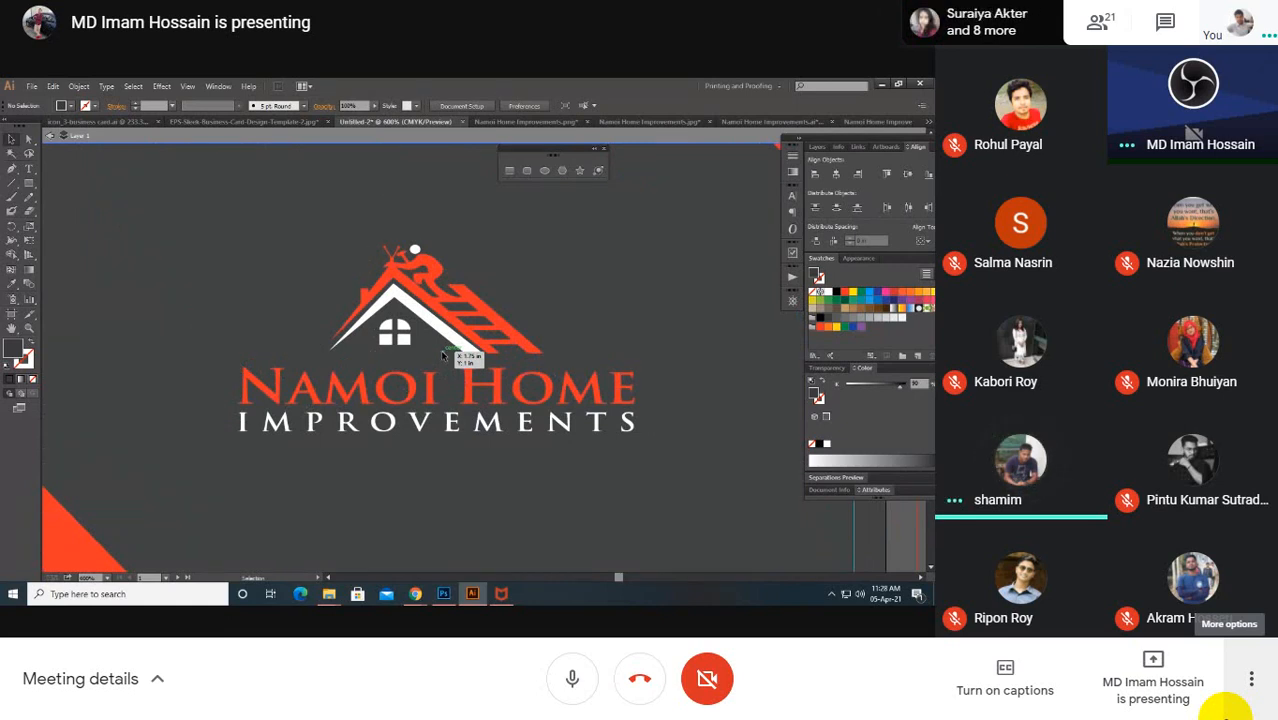
{"action": "scroll", "coordinate": [440, 349], "scroll_direction": "down", "scroll_amount": 2}
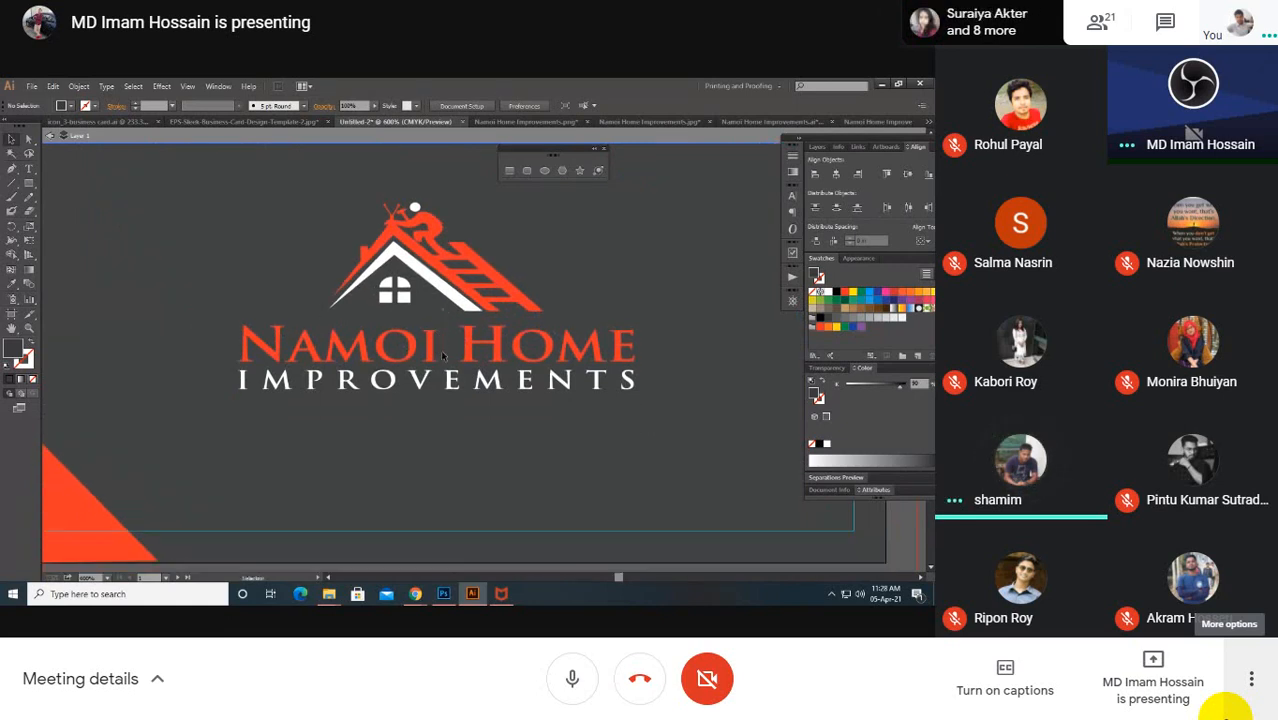
{"action": "scroll", "coordinate": [443, 354], "scroll_direction": "down", "scroll_amount": 5}
Step: Enlarge the logo on the dark card slightly
{"action": "left_click_drag", "start_coordinate": [291, 266], "coordinate": [565, 385]}
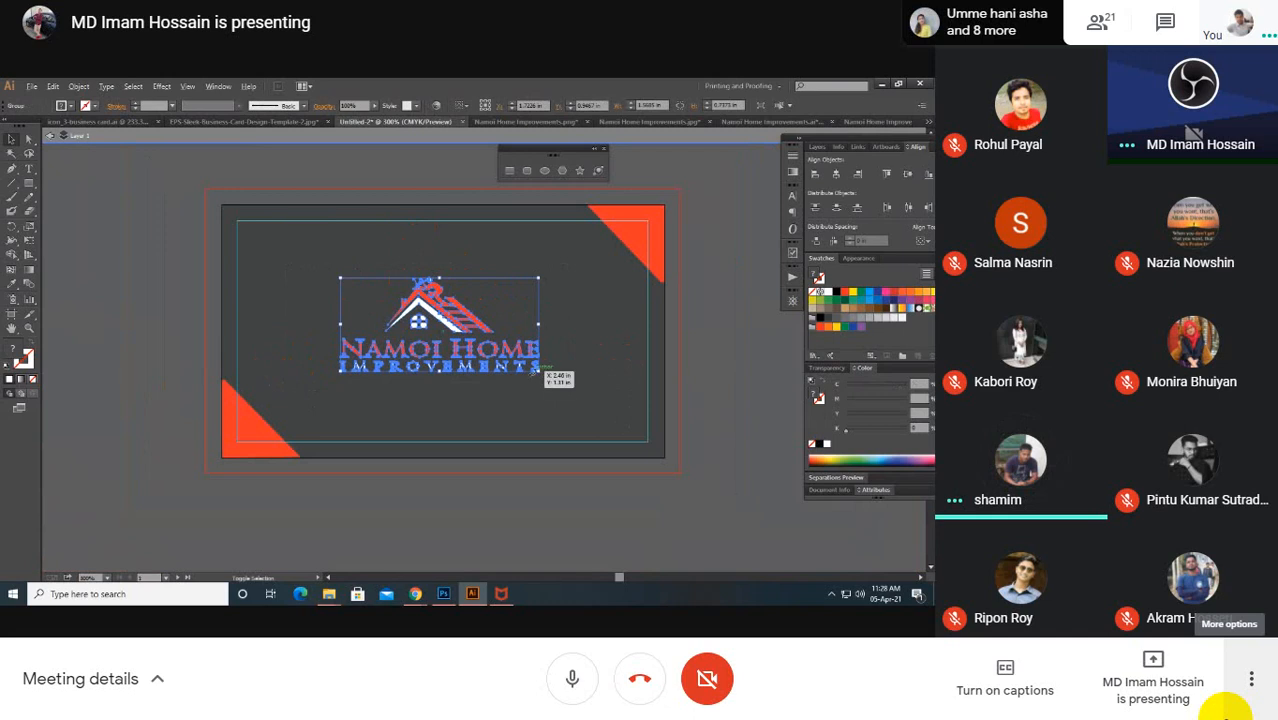
{"action": "left_click_drag", "start_coordinate": [540, 373], "coordinate": [570, 388]}
{"action": "left_click", "coordinate": [517, 498]}
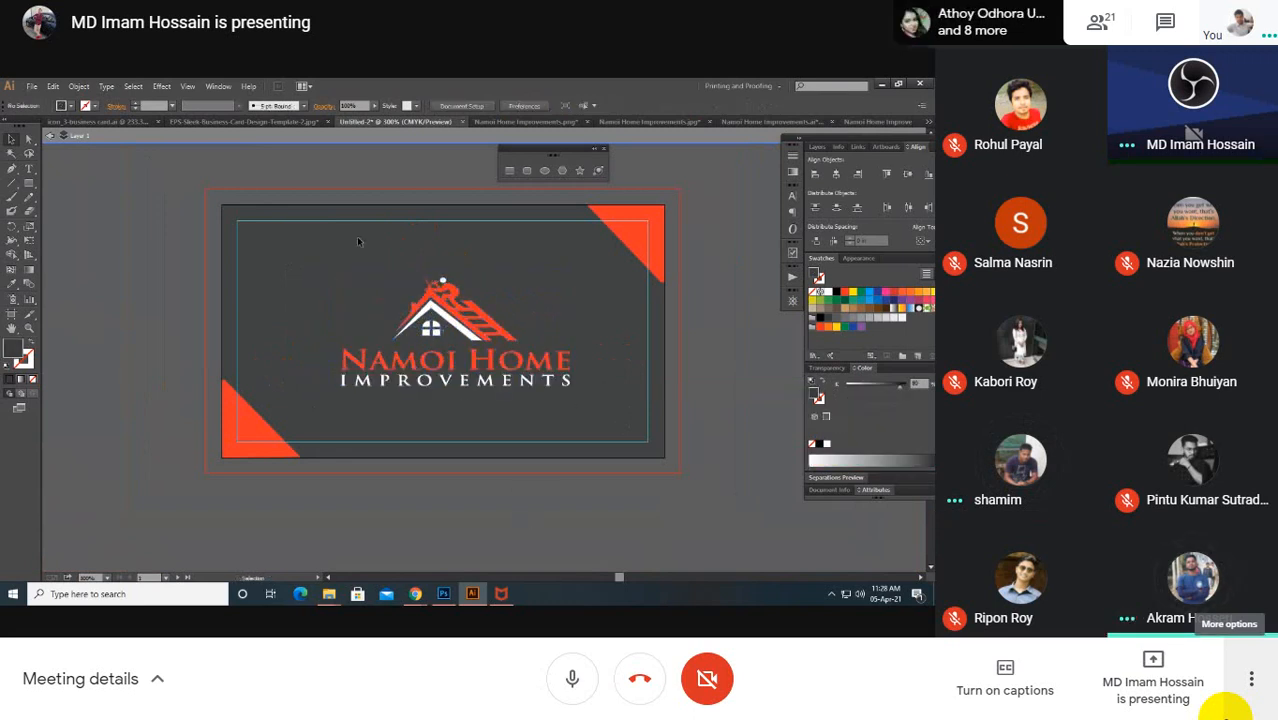
Step: Centre the enlarged logo horizontally on the dark card using the alignment options
{"action": "left_click", "coordinate": [498, 385]}
{"action": "left_click", "coordinate": [525, 330]}
{"action": "left_click", "coordinate": [522, 336]}
{"action": "left_click", "coordinate": [922, 243]}
{"action": "left_click", "coordinate": [895, 282]}
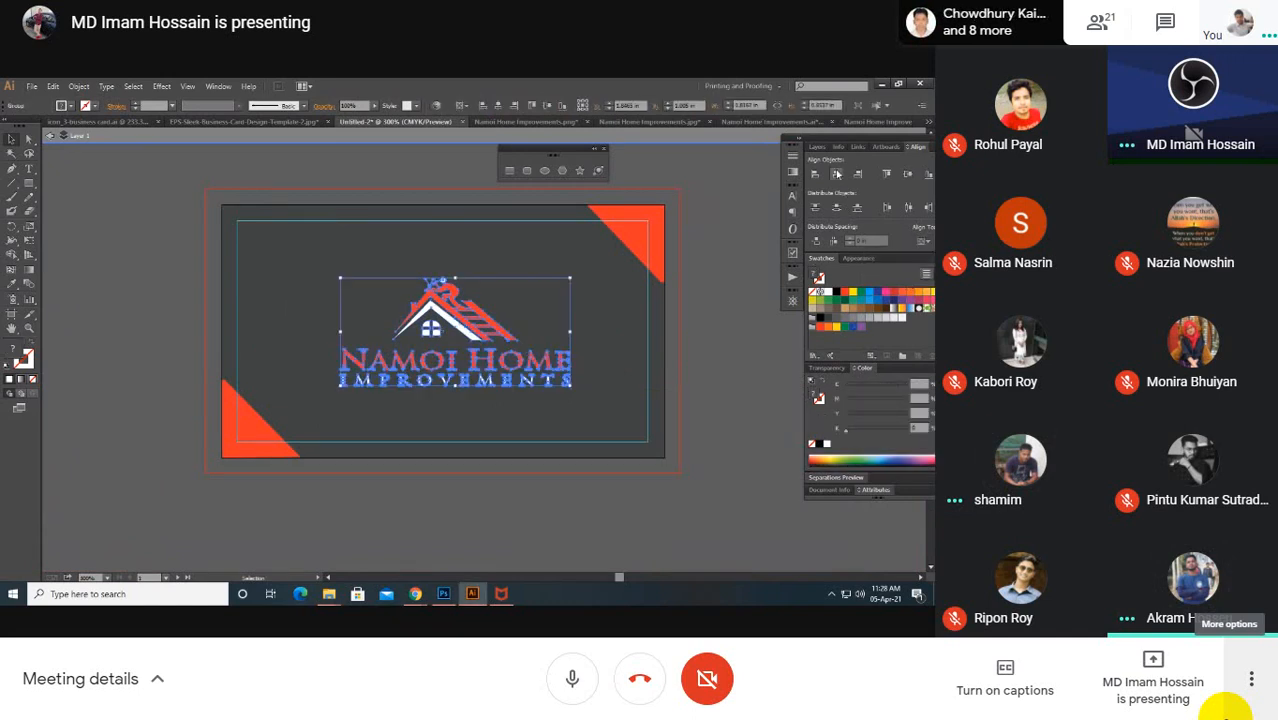
{"action": "left_click", "coordinate": [837, 175]}
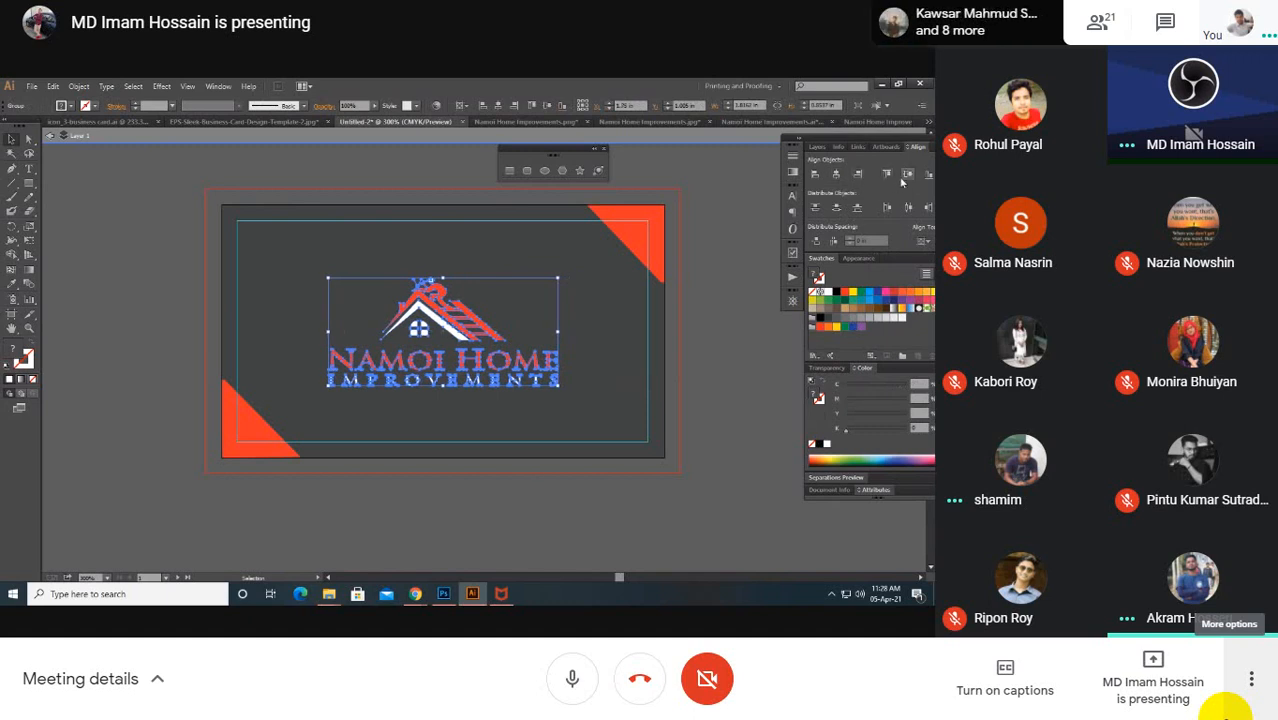
{"action": "left_click", "coordinate": [575, 397]}
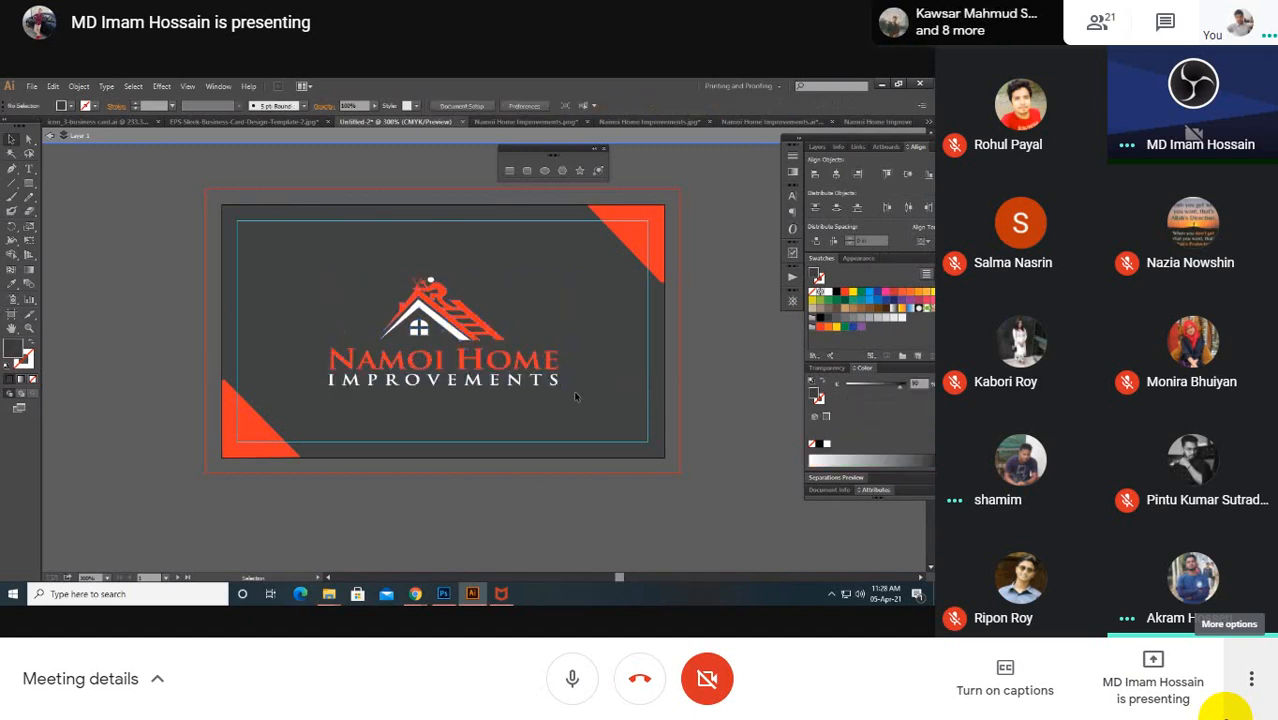
{"action": "scroll", "coordinate": [575, 397], "scroll_direction": "down", "scroll_amount": 2}
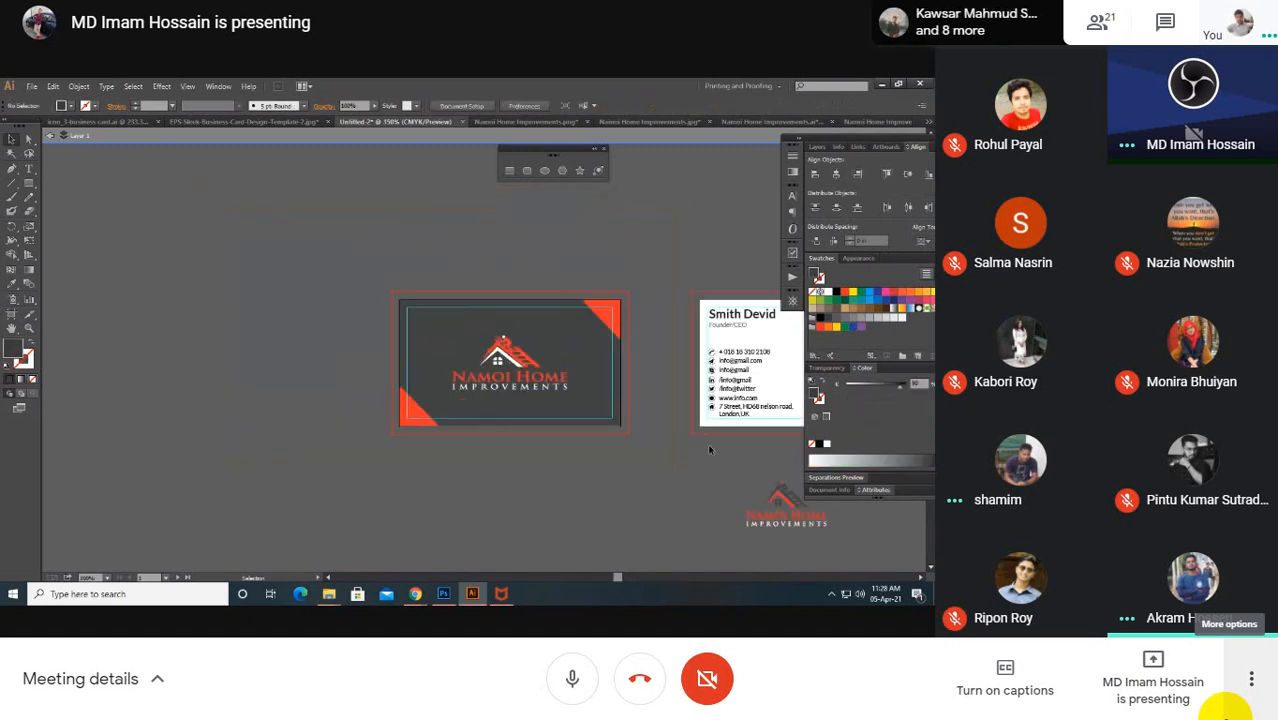
{"action": "left_click_drag", "start_coordinate": [709, 450], "coordinate": [517, 416]}
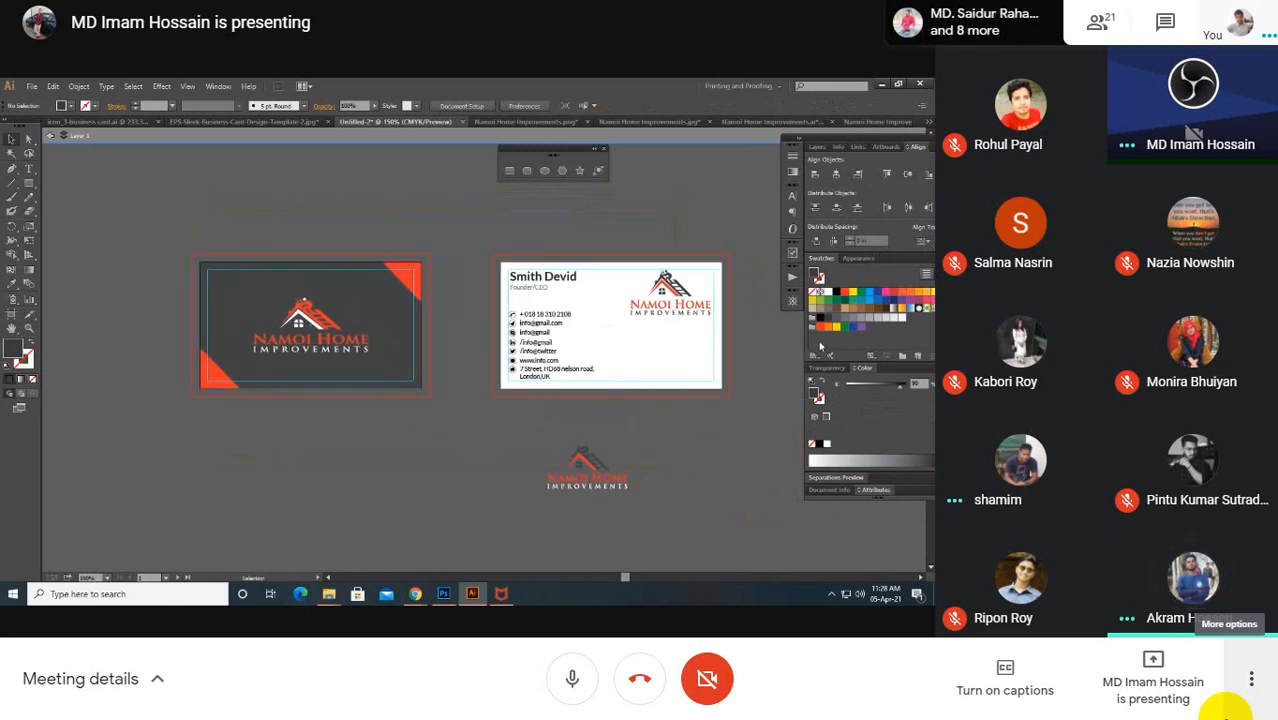
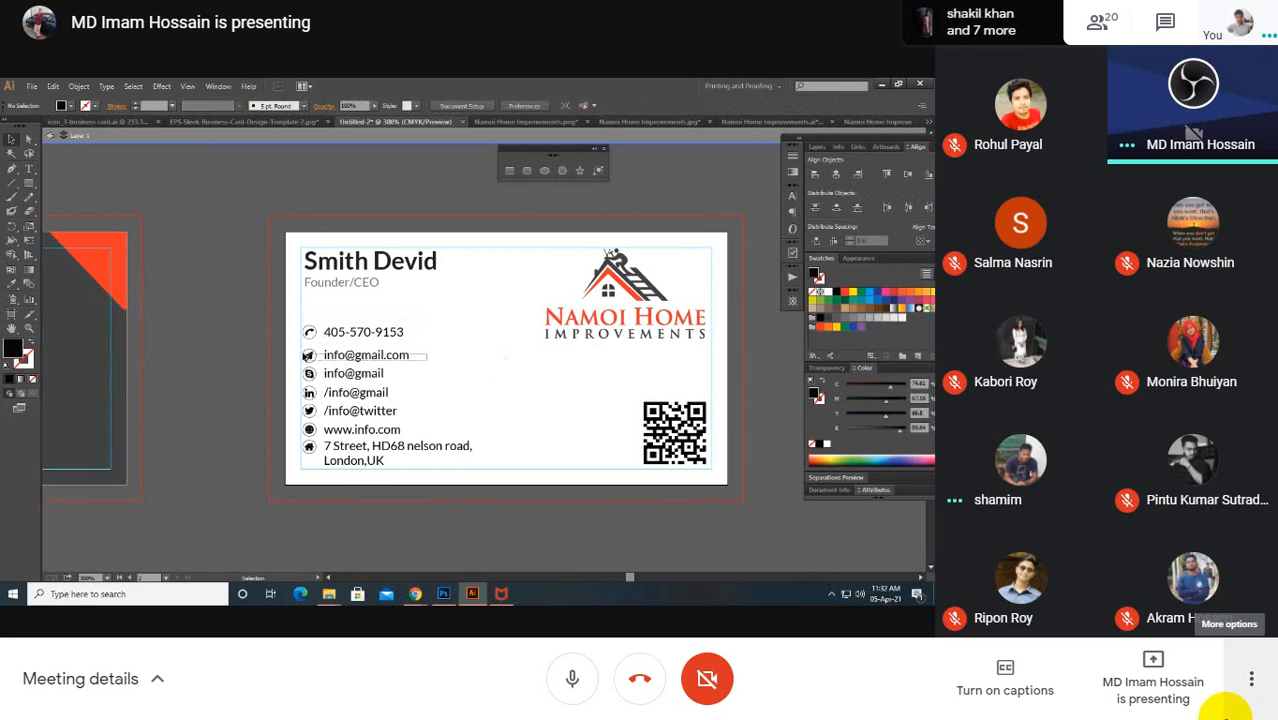
Step: Align the email, Skype, LinkedIn, Twitter and website icons vertically with their text lines on the white card
{"action": "left_click", "coordinate": [308, 355]}
{"action": "left_click", "coordinate": [909, 175]}
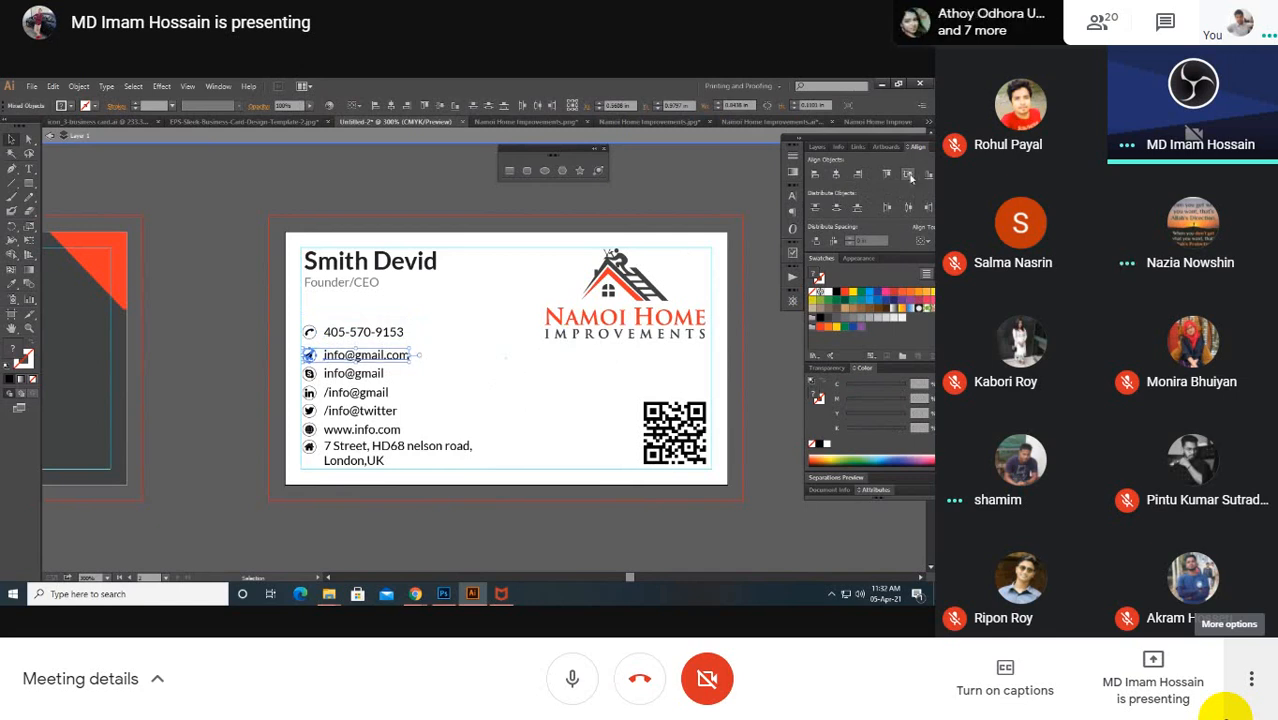
{"action": "left_click", "coordinate": [307, 374]}
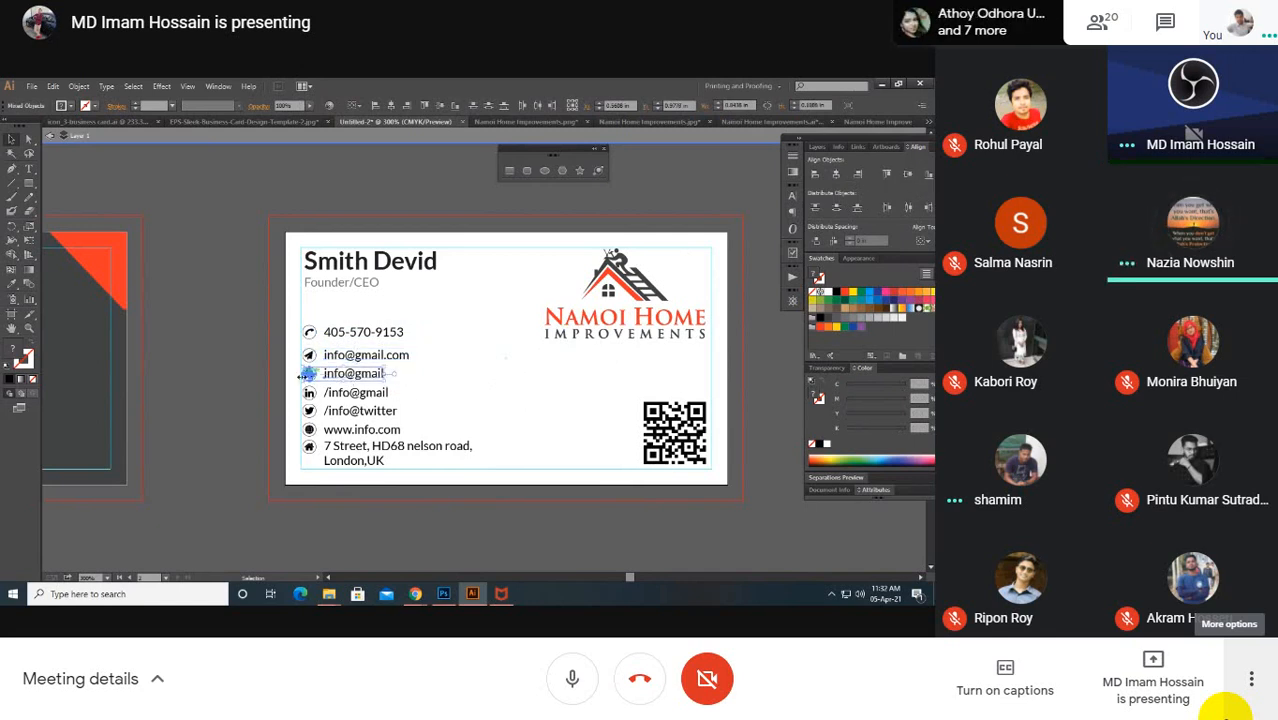
{"action": "left_click", "coordinate": [408, 399]}
{"action": "left_click", "coordinate": [306, 393]}
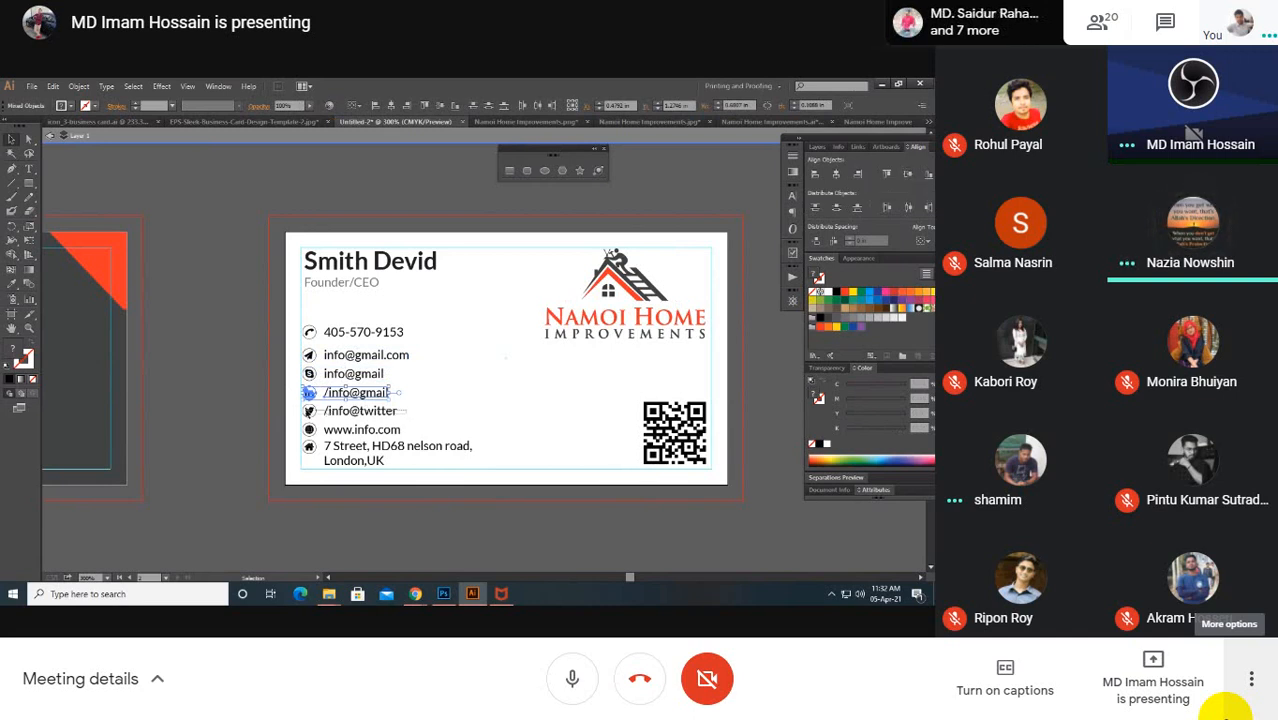
{"action": "left_click_drag", "start_coordinate": [309, 411], "coordinate": [310, 412]}
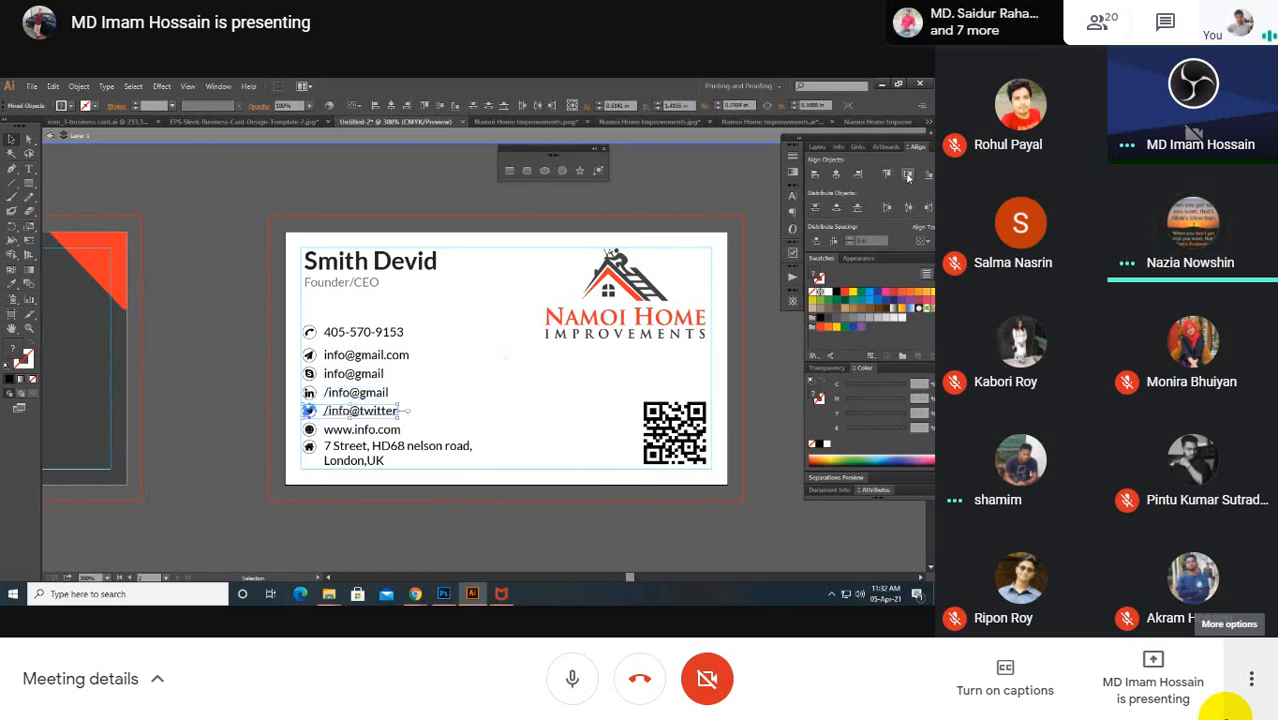
{"action": "left_click", "coordinate": [291, 429]}
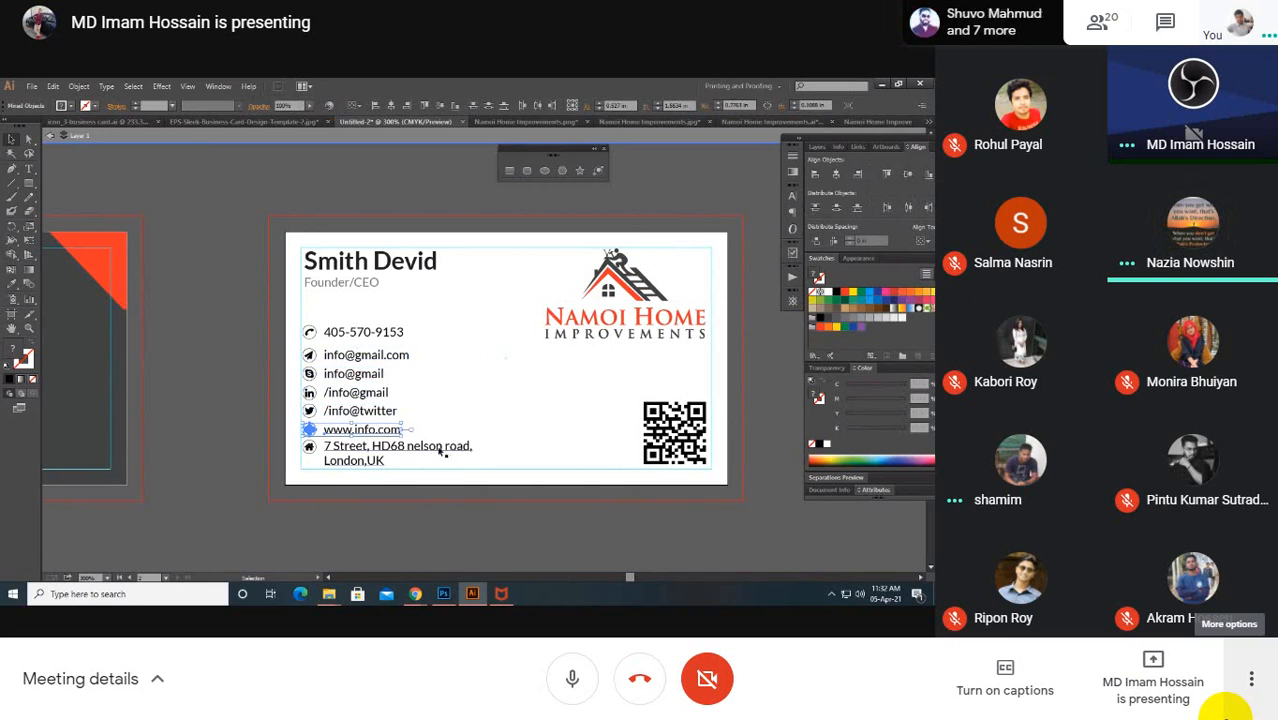
{"action": "left_click", "coordinate": [515, 434]}
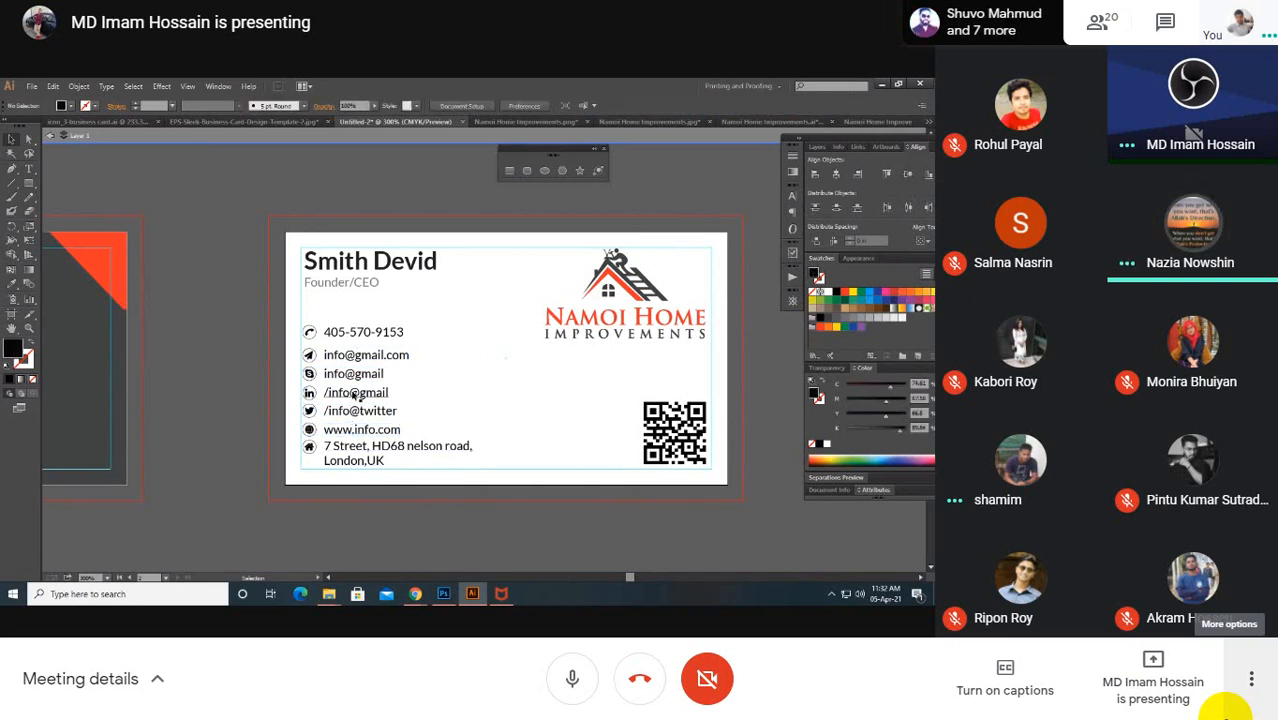
{"action": "left_click", "coordinate": [311, 358]}
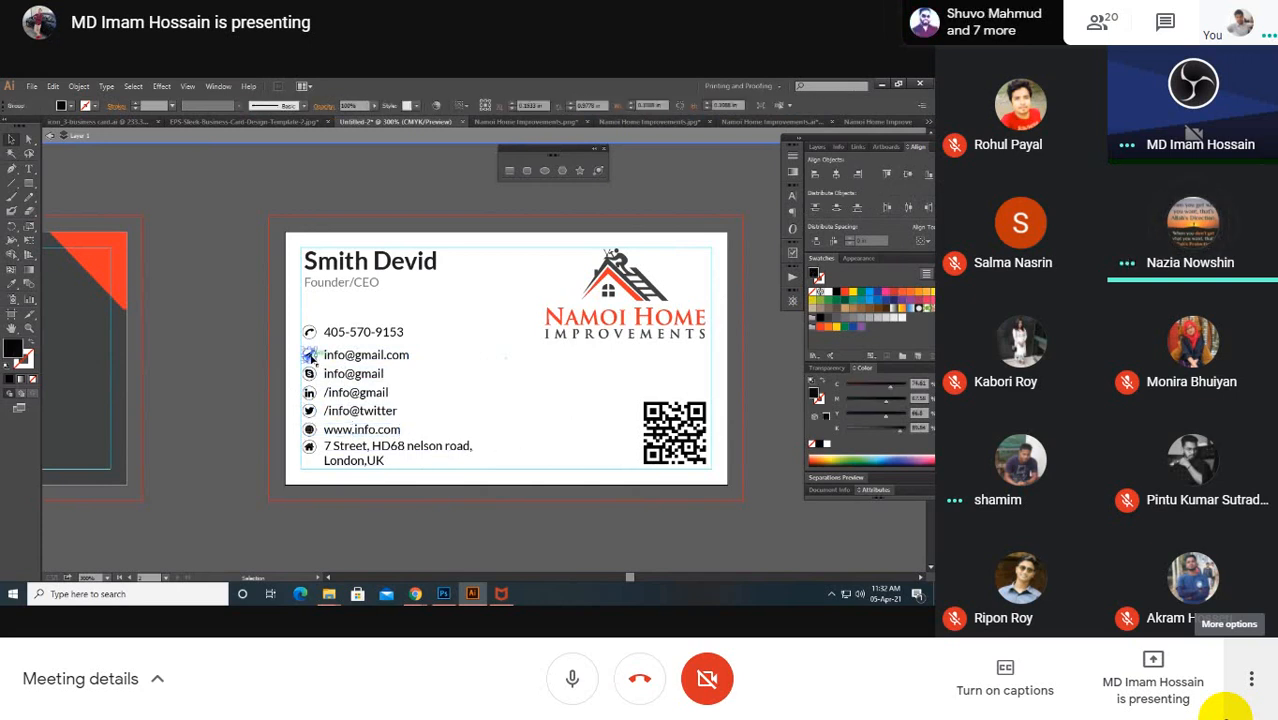
Step: Distribute the white card's contact rows evenly by their vertical centres
{"action": "left_click", "coordinate": [360, 380]}
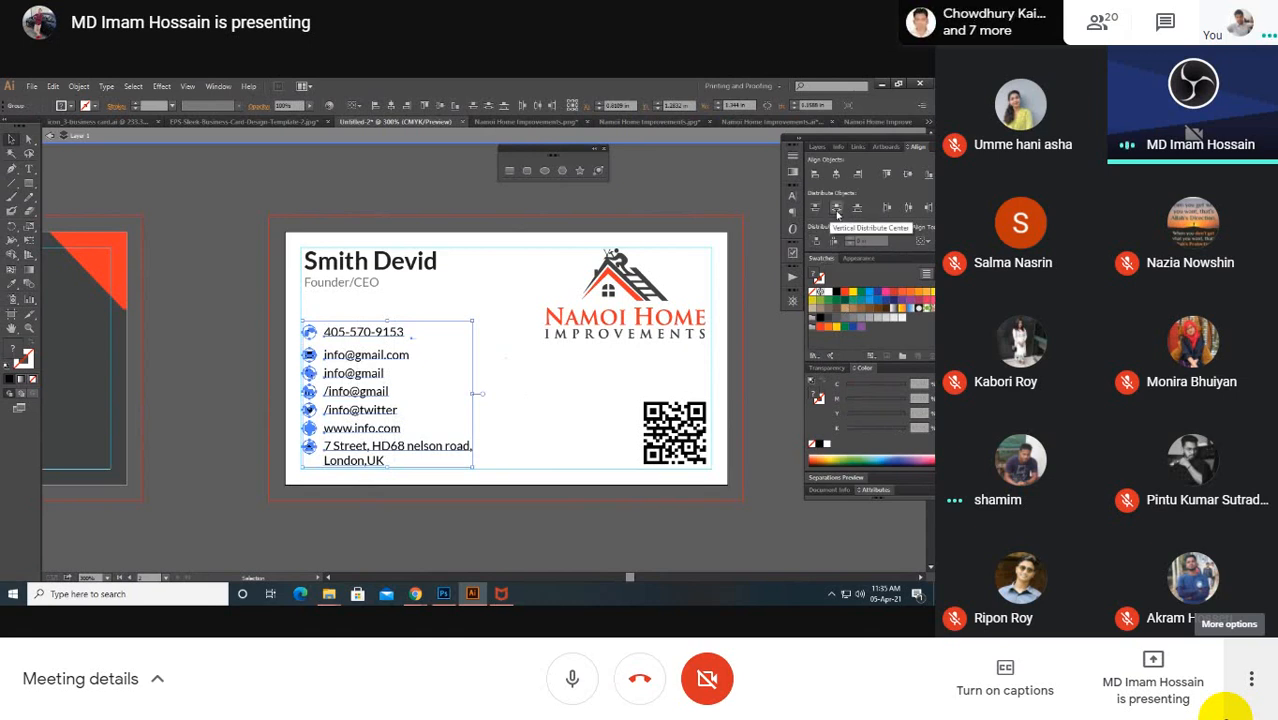
{"action": "left_click", "coordinate": [838, 214]}
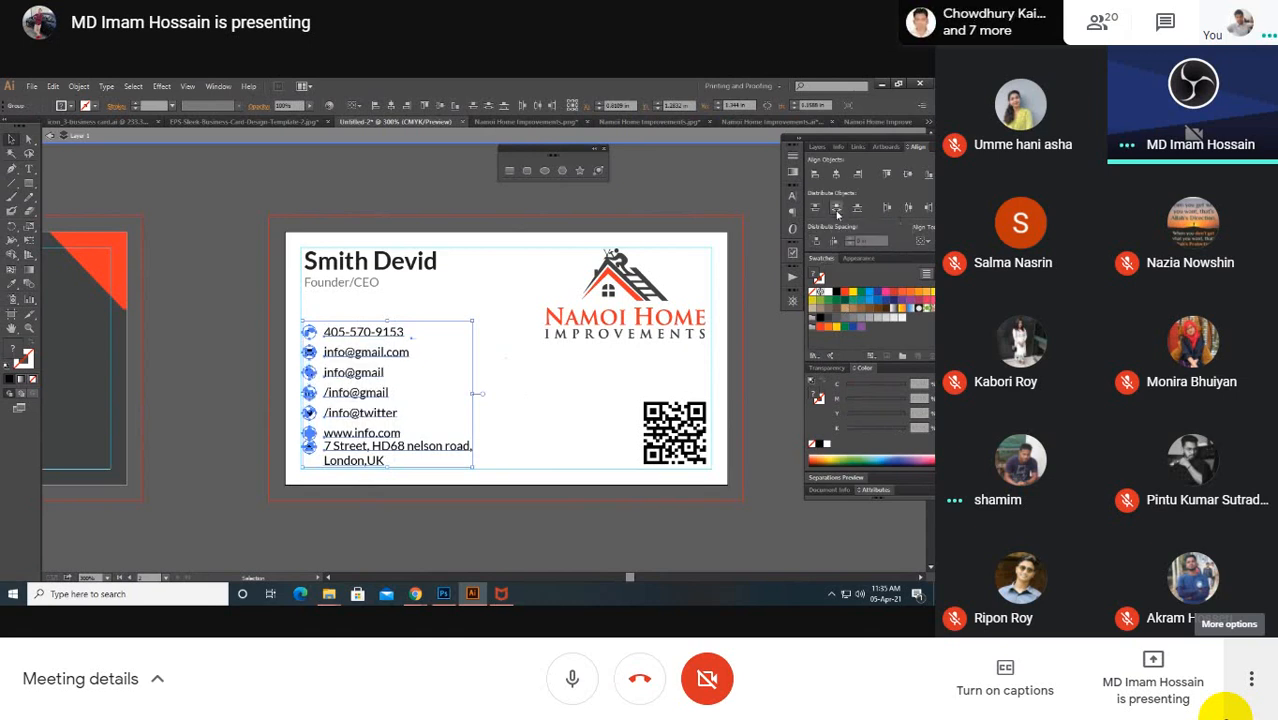
{"action": "left_click", "coordinate": [589, 430]}
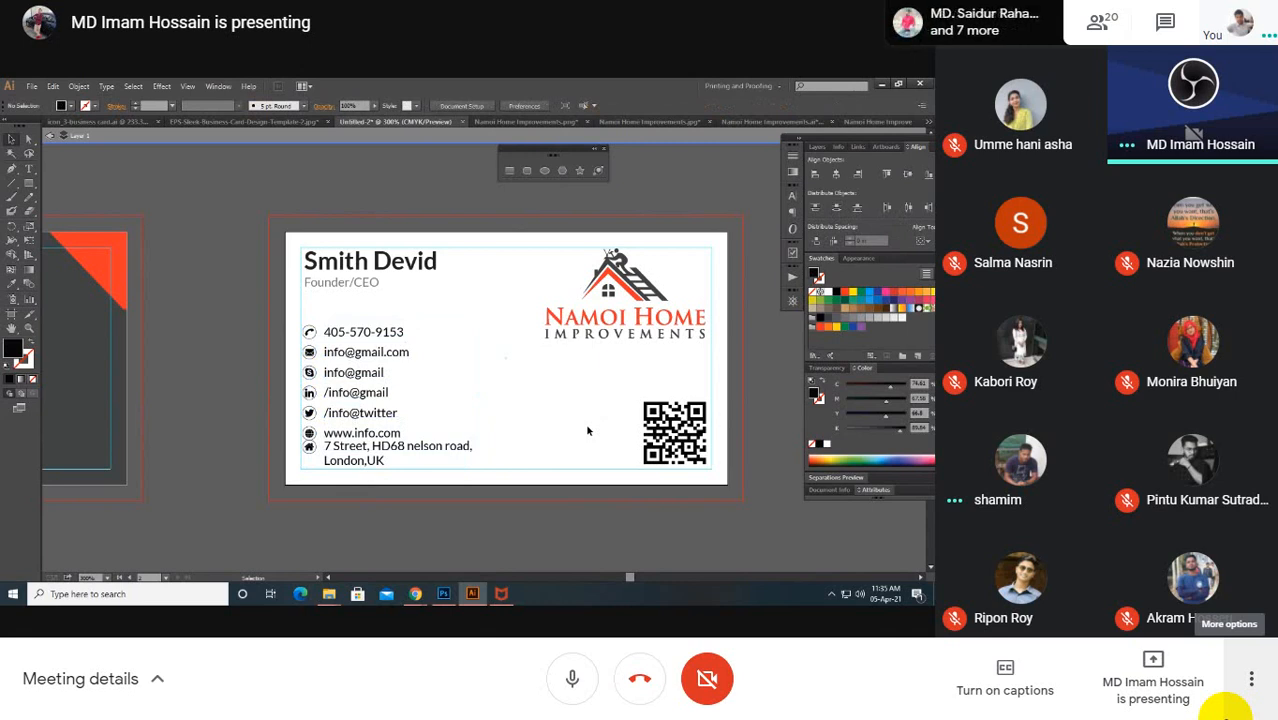
{"action": "scroll", "coordinate": [588, 430], "scroll_direction": "down", "scroll_amount": 2}
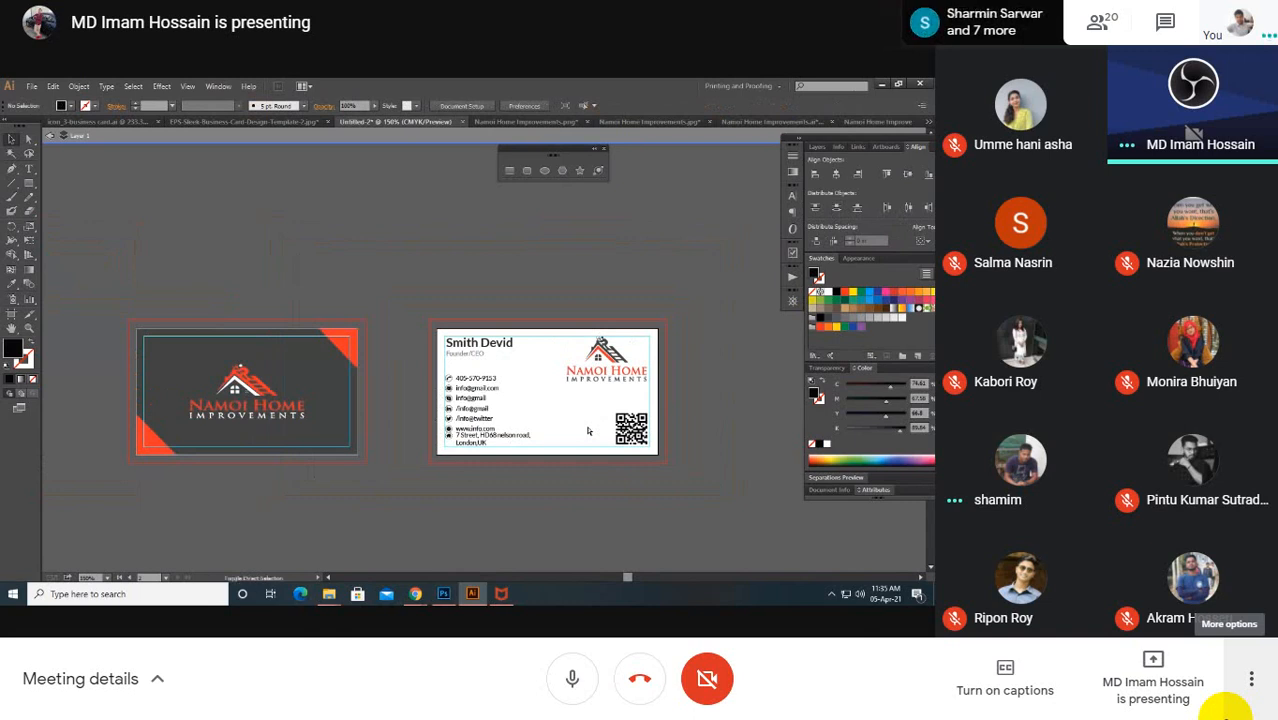
Step: Save the business card document as contest 02.ai in the Shekhor vai folder with the default Illustrator options
{"action": "key", "text": "ctrl+s"}
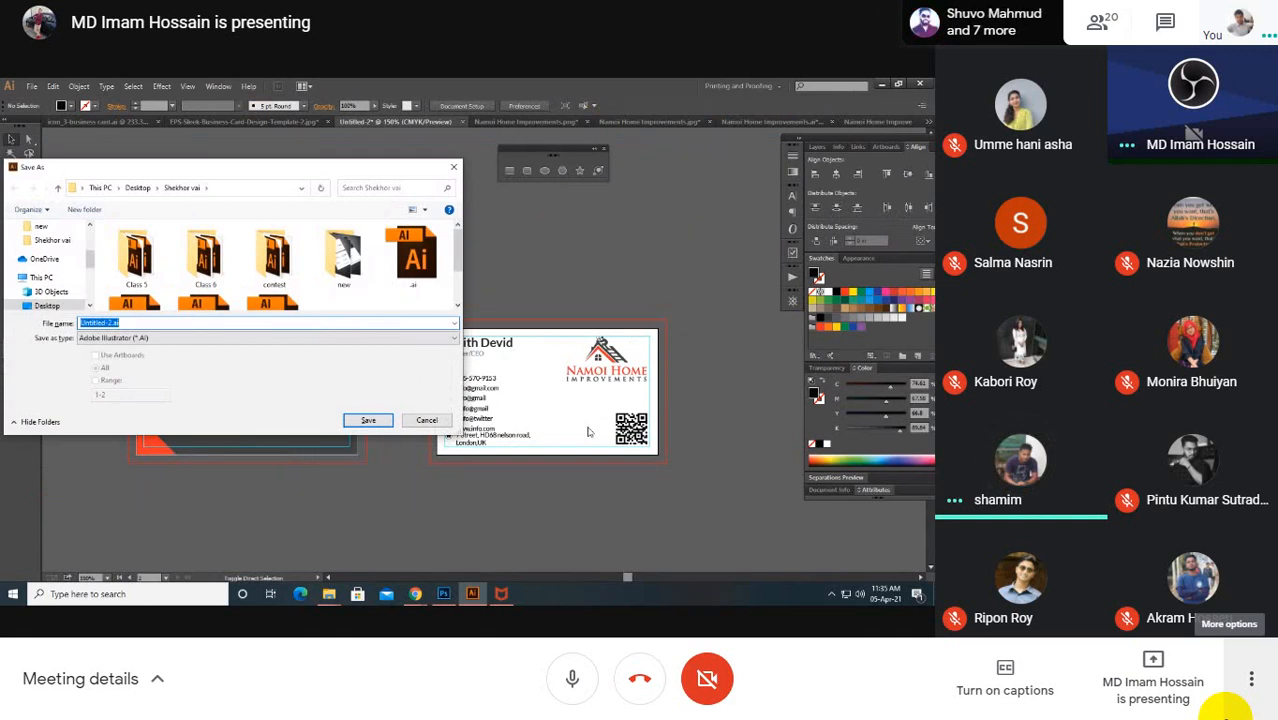
{"action": "type", "text": "i"}
{"action": "type", "text": "i"}
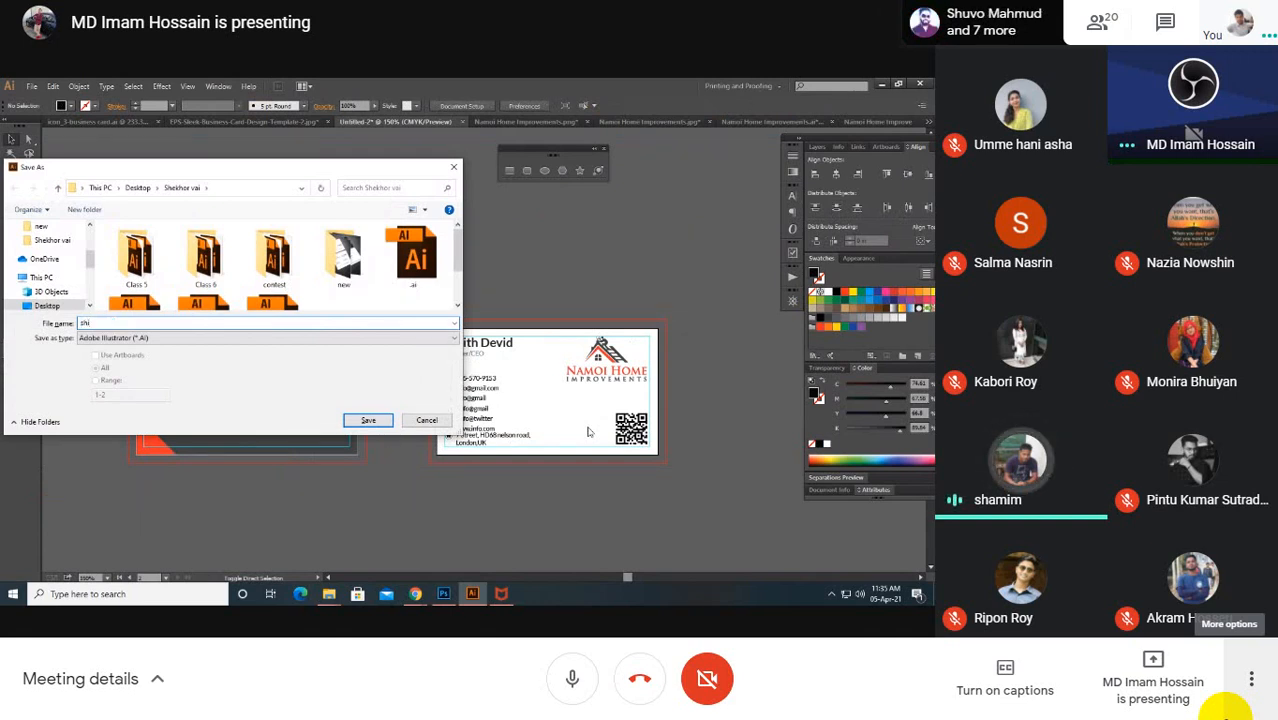
{"action": "mouse_move", "coordinate": [380, 171]}
{"action": "left_mouse_down"}
{"action": "mouse_move", "coordinate": [340, 157]}
{"action": "mouse_move", "coordinate": [380, 156]}
{"action": "left_mouse_up"}
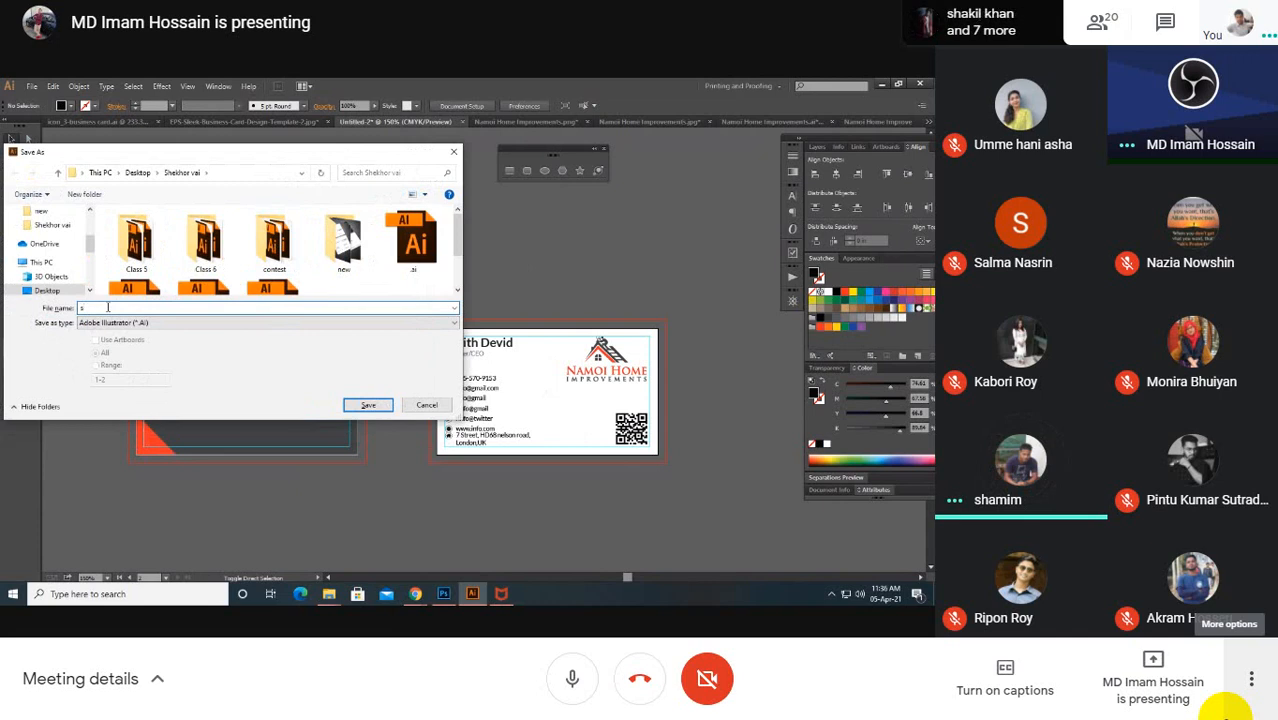
{"action": "type", "text": "c"}
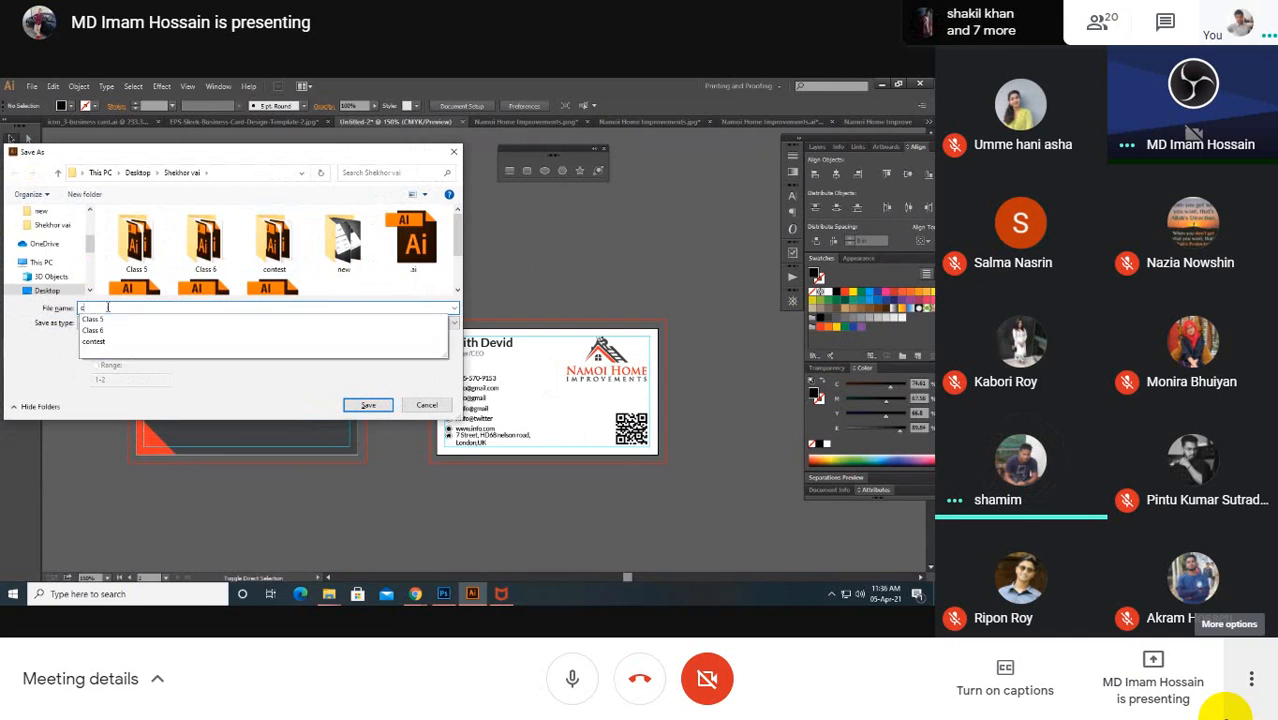
{"action": "type", "text": "ontest"}
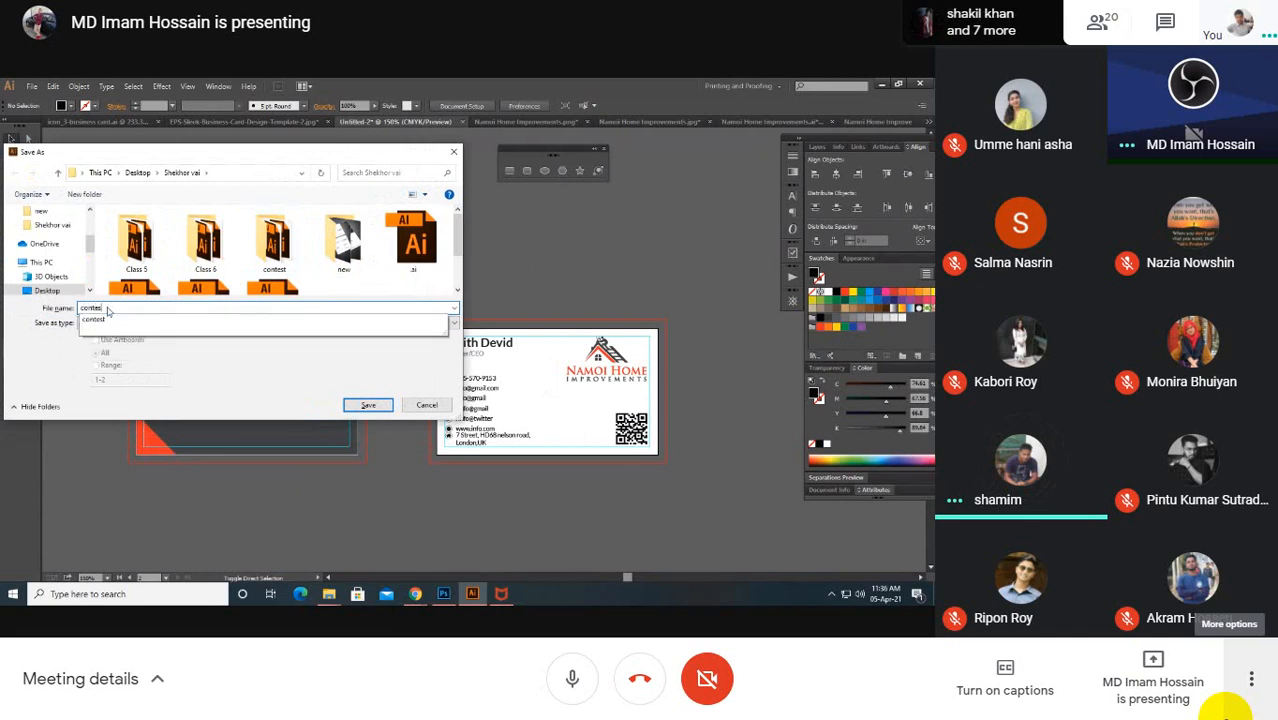
{"action": "type", "text": "et"}
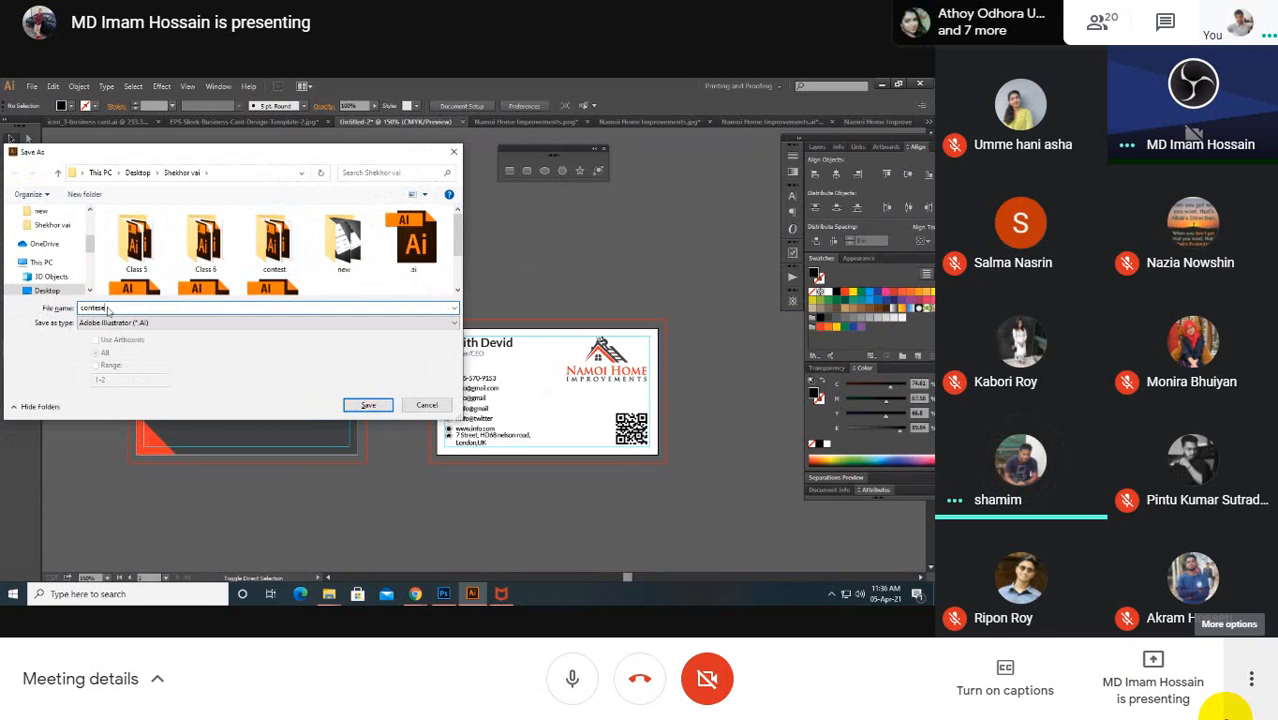
{"action": "key", "text": "BackSpace"}
{"action": "type", "text": "t"}
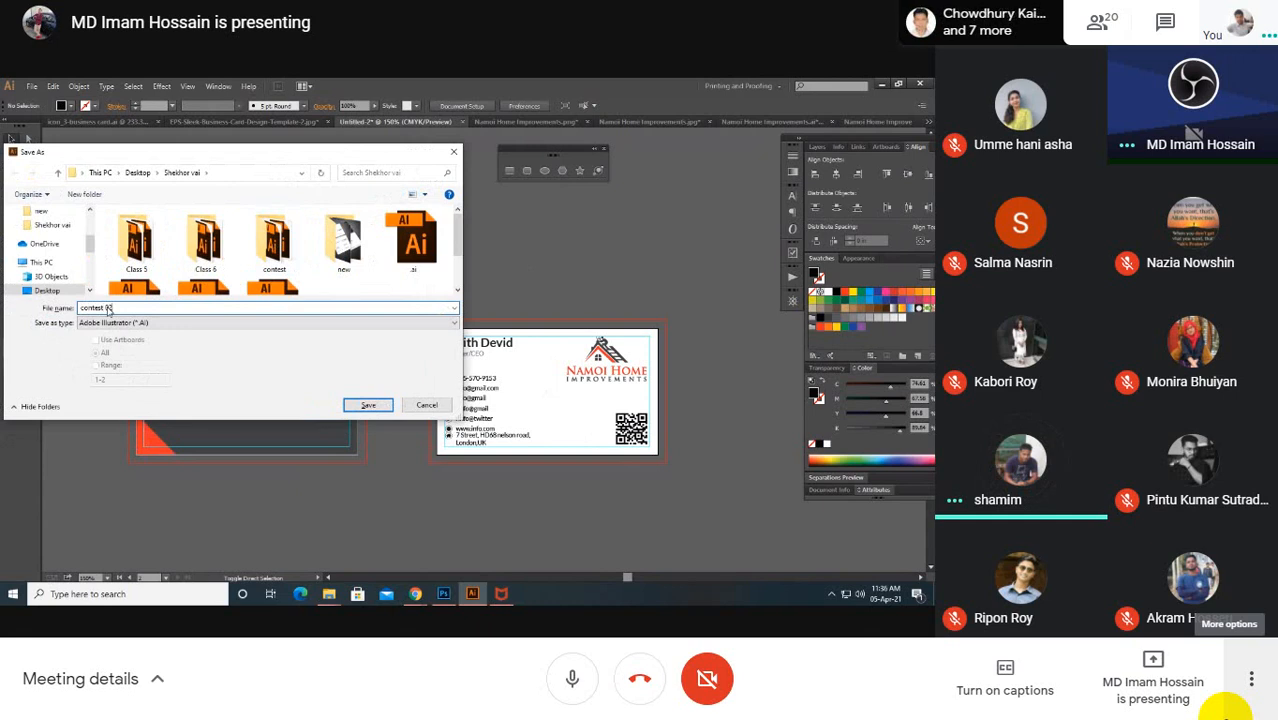
{"action": "left_click", "coordinate": [368, 405]}
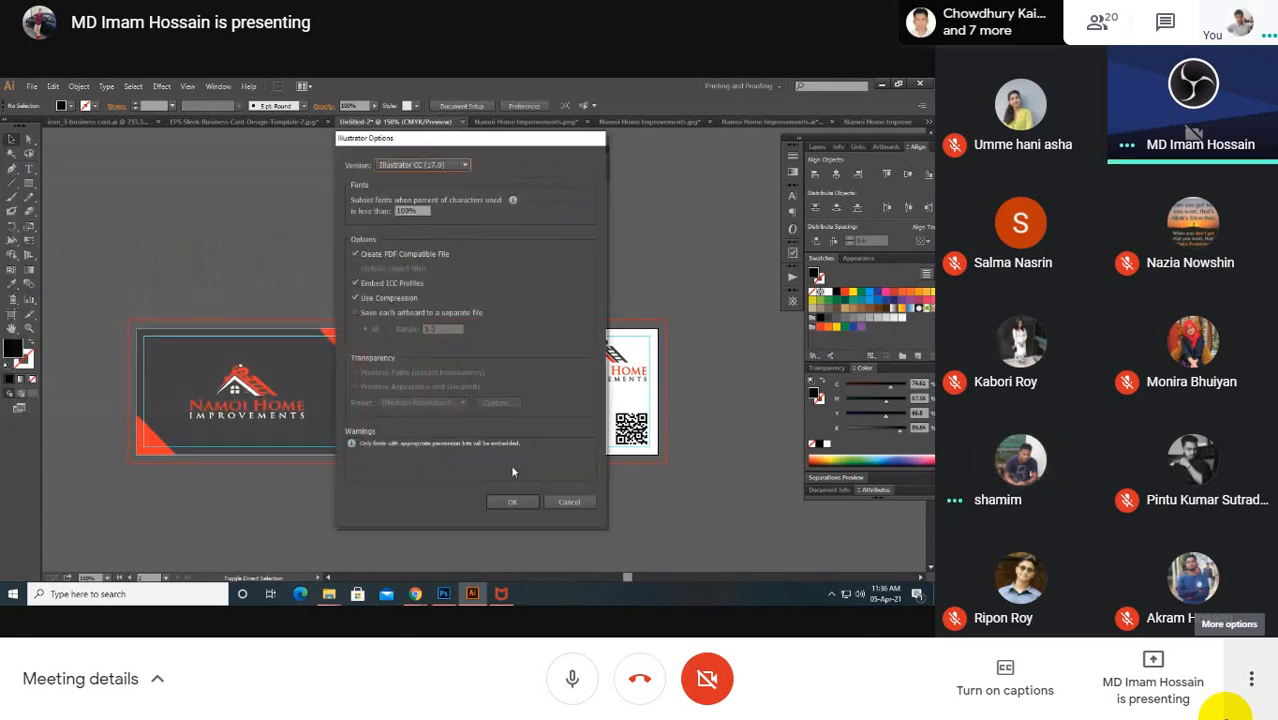
{"action": "left_click", "coordinate": [527, 504]}
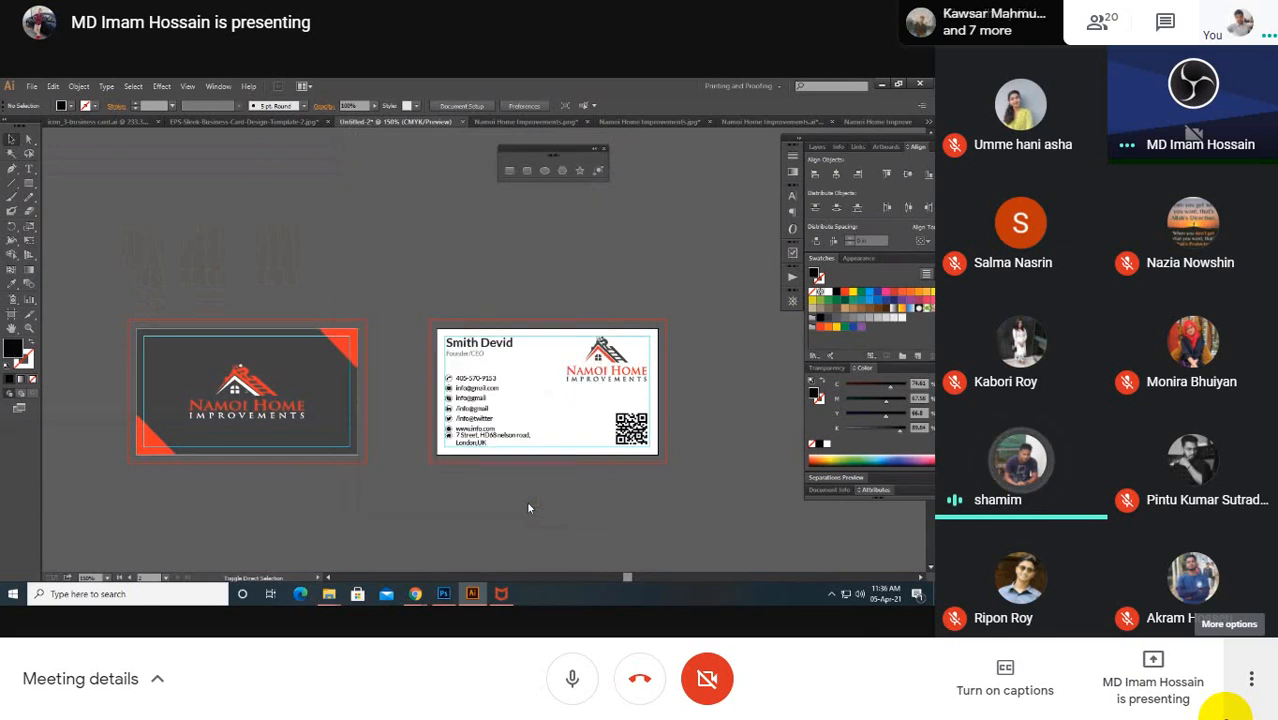
Step: Switch to Photoshop and close the Rounded Rectangle 2 copy1.psb and Rounded Rectangle 21.psb documents, leaving the mockup open
{"action": "left_click", "coordinate": [443, 595]}
{"action": "left_click", "coordinate": [430, 120]}
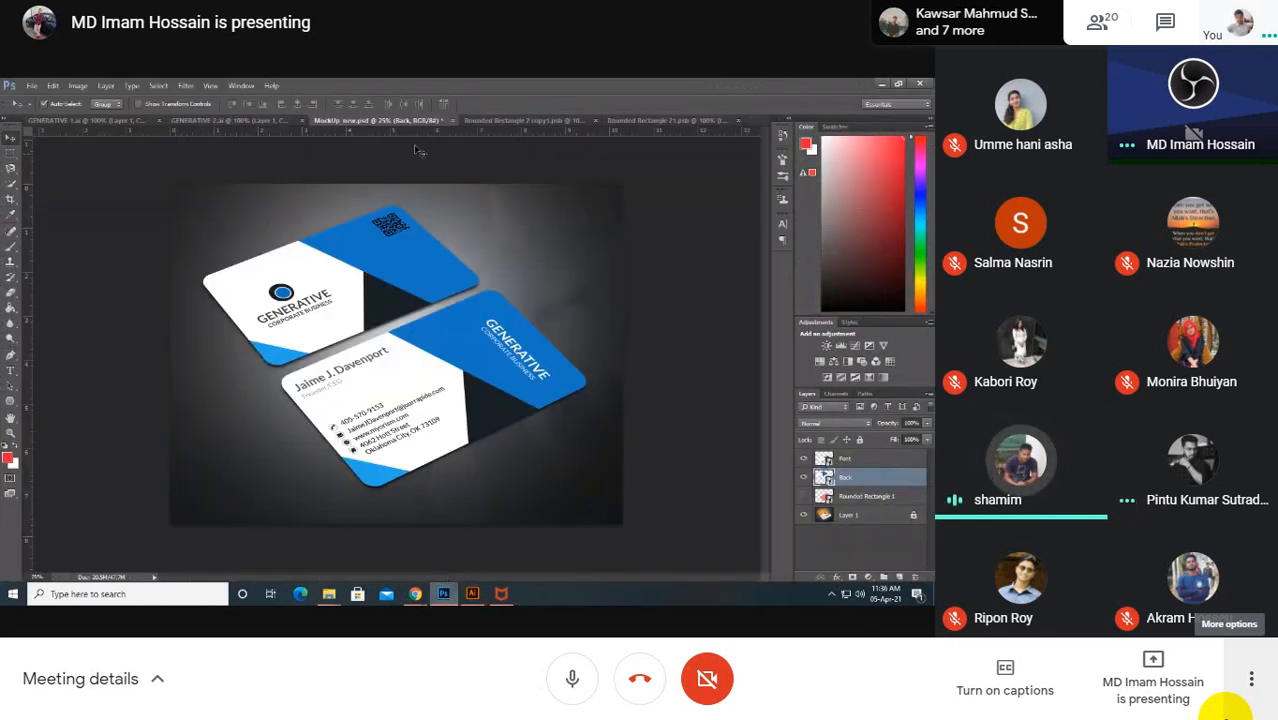
{"action": "left_click", "coordinate": [578, 121]}
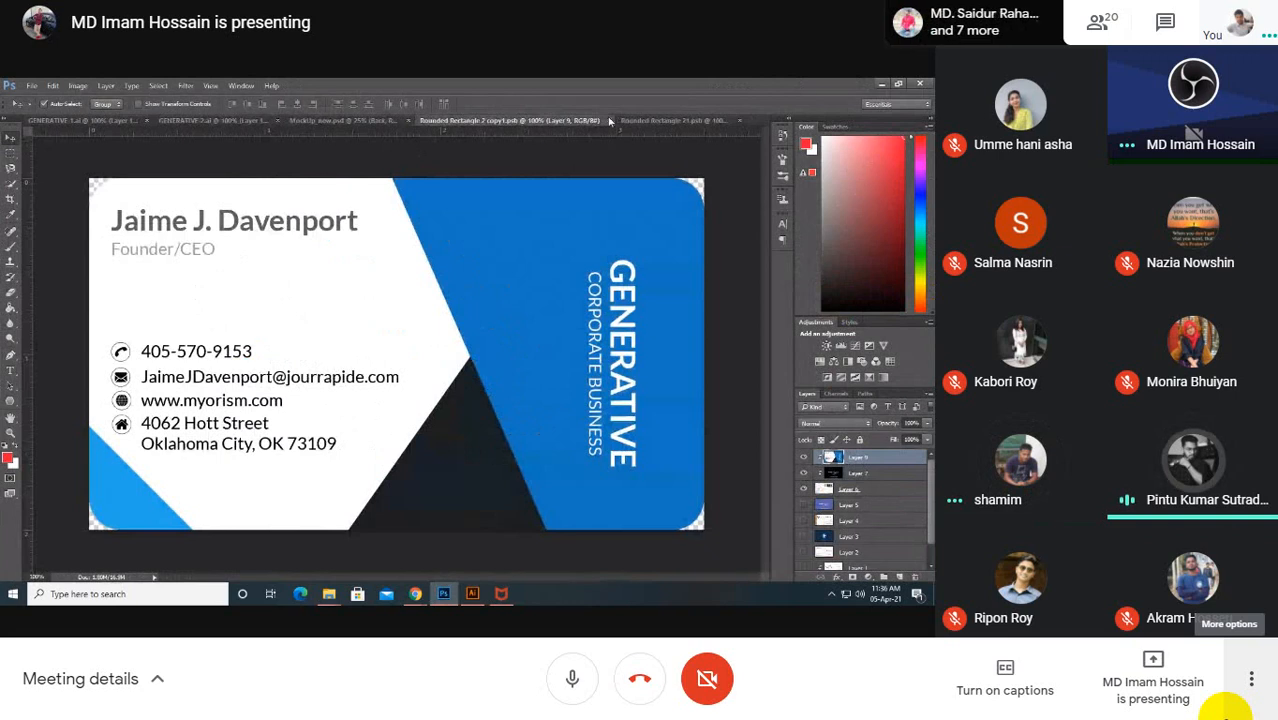
{"action": "left_click", "coordinate": [611, 121]}
{"action": "left_click", "coordinate": [669, 121]}
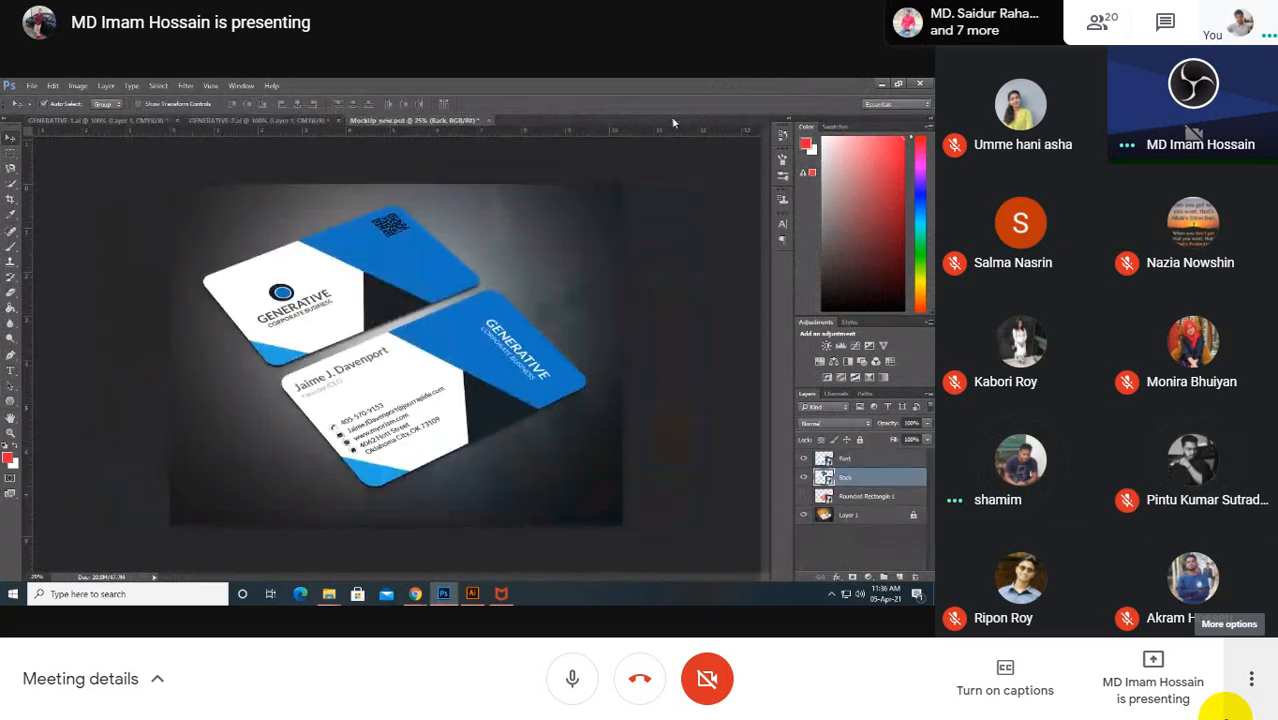
Step: Close GENERATIVE-2.ai and GENERATIVE-1.ai without saving their changes
{"action": "left_click", "coordinate": [339, 121]}
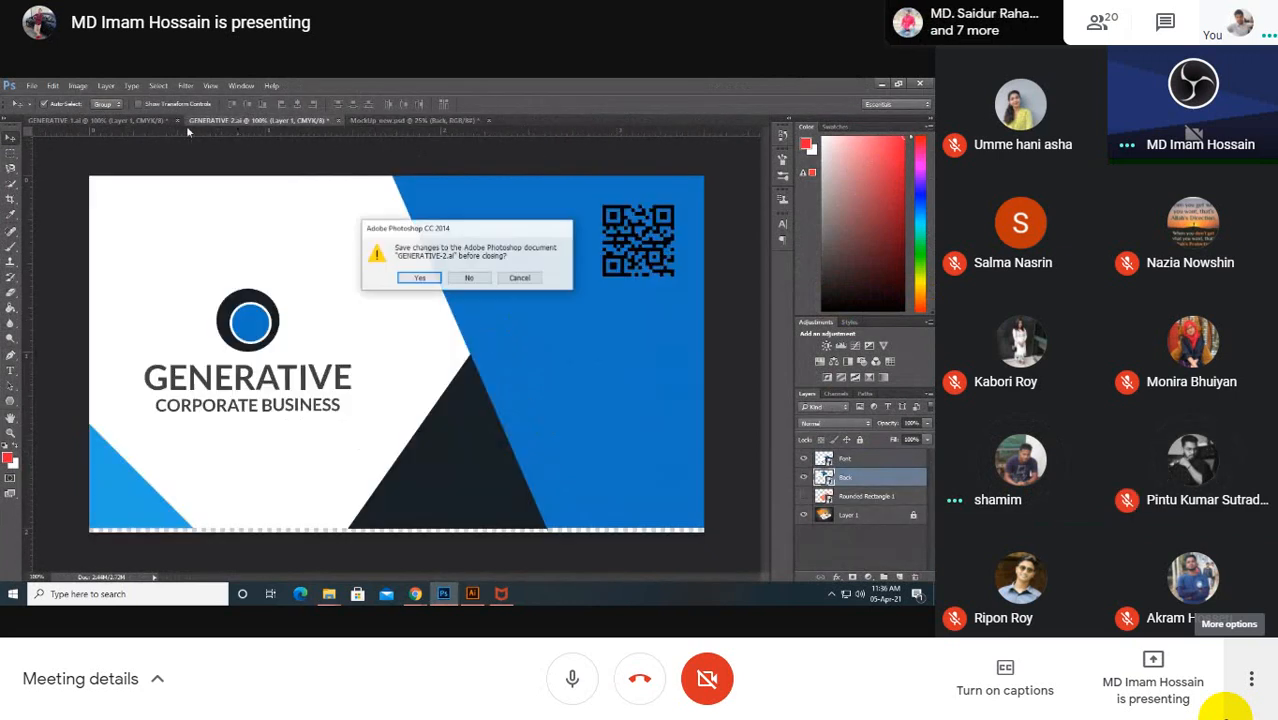
{"action": "left_click", "coordinate": [484, 281]}
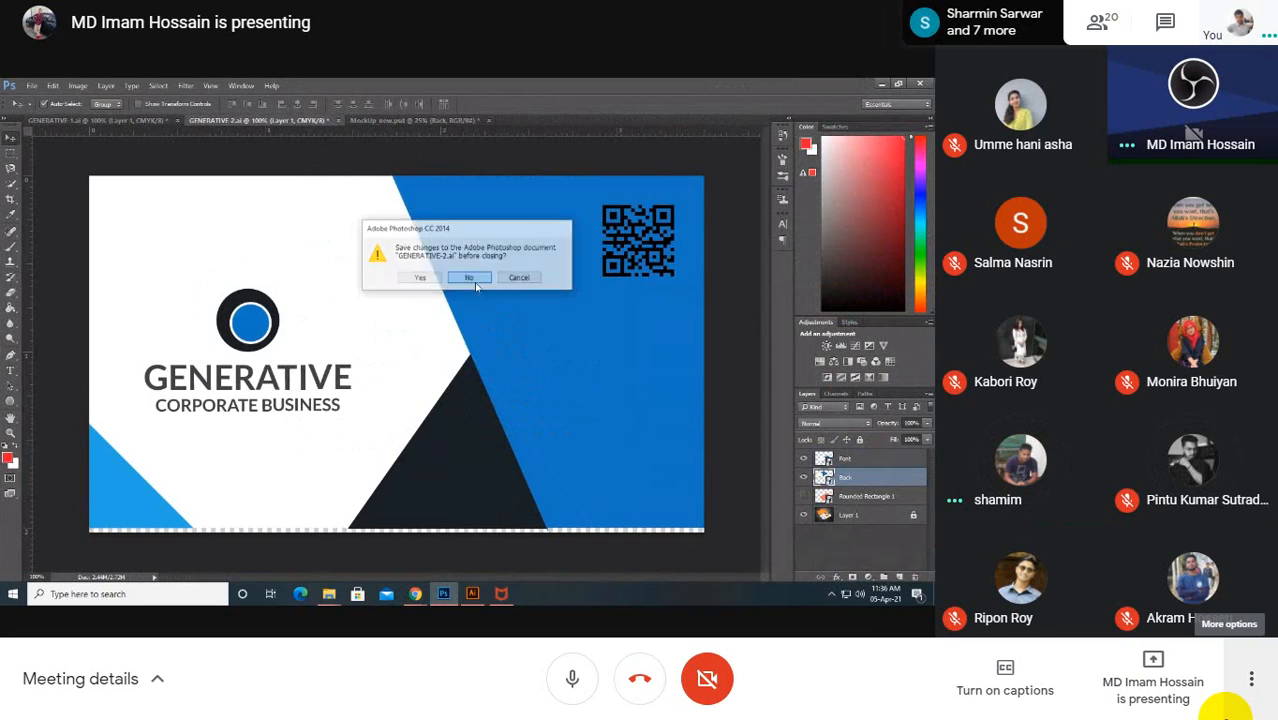
{"action": "left_click", "coordinate": [178, 121]}
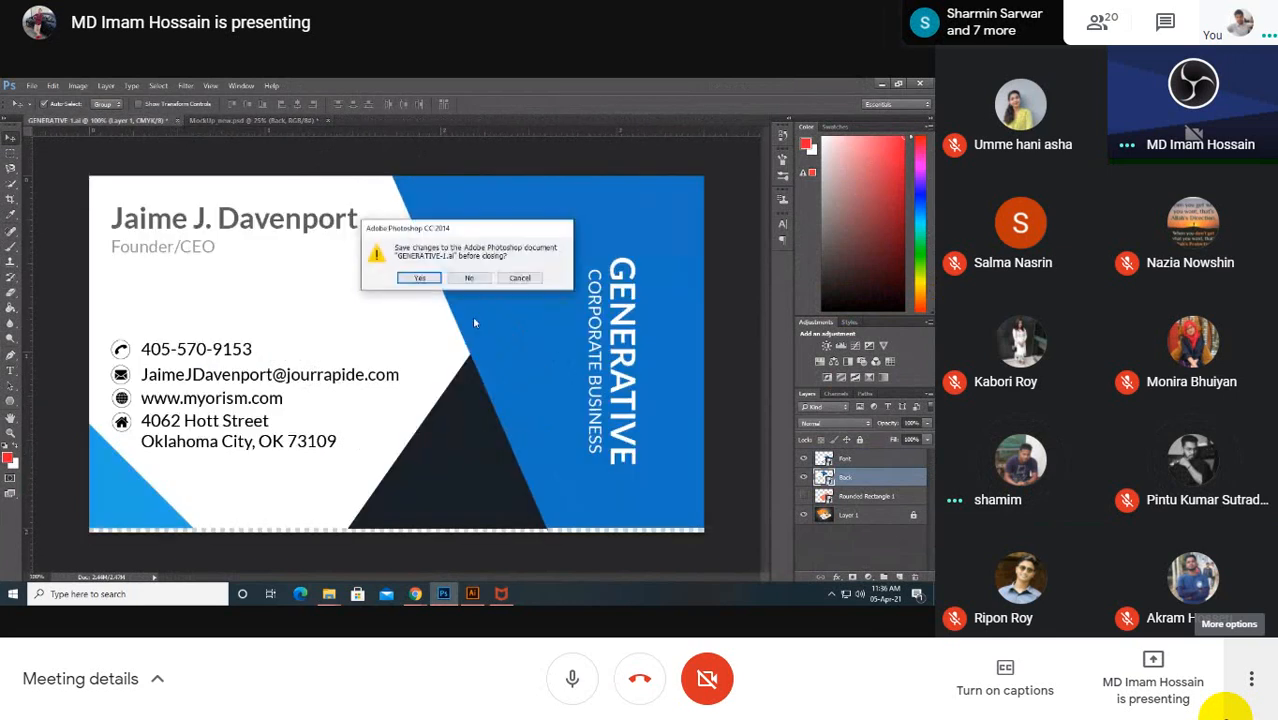
{"action": "left_click", "coordinate": [468, 277]}
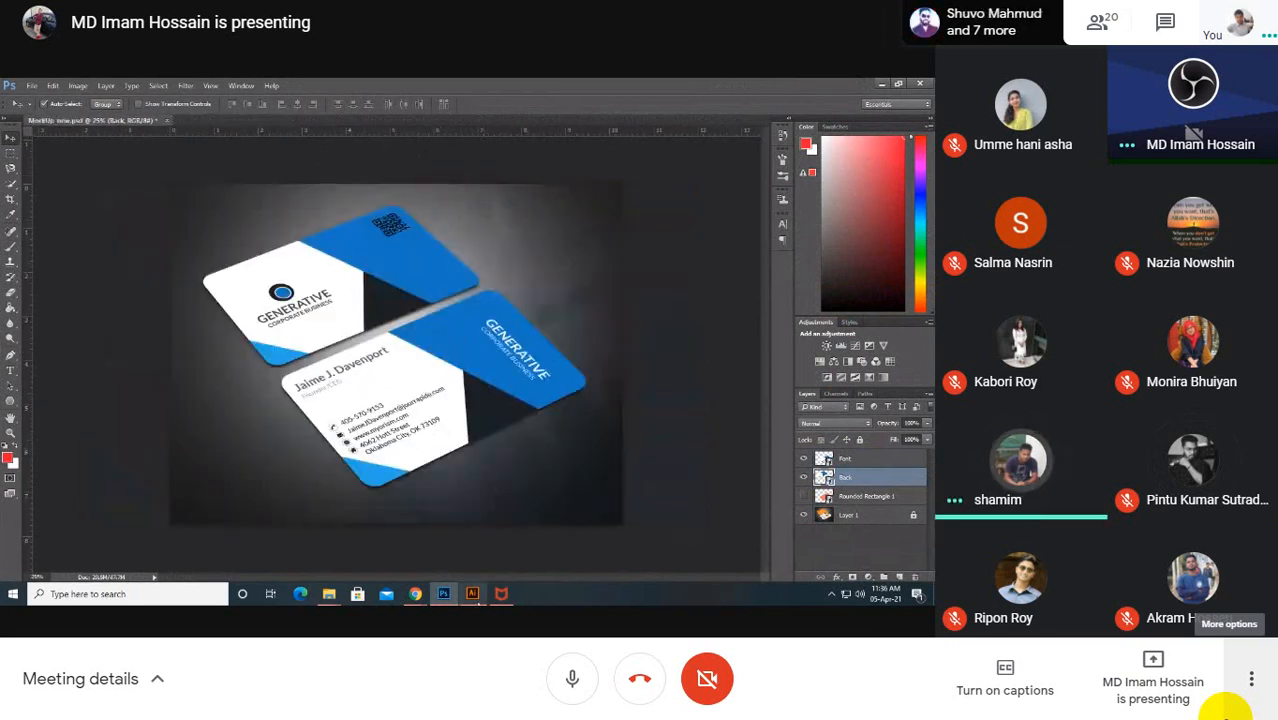
Step: Check the saved card in Illustrator, return to Photoshop and open page 1 of contest 02.ai, the dark card
{"action": "left_click", "coordinate": [472, 594]}
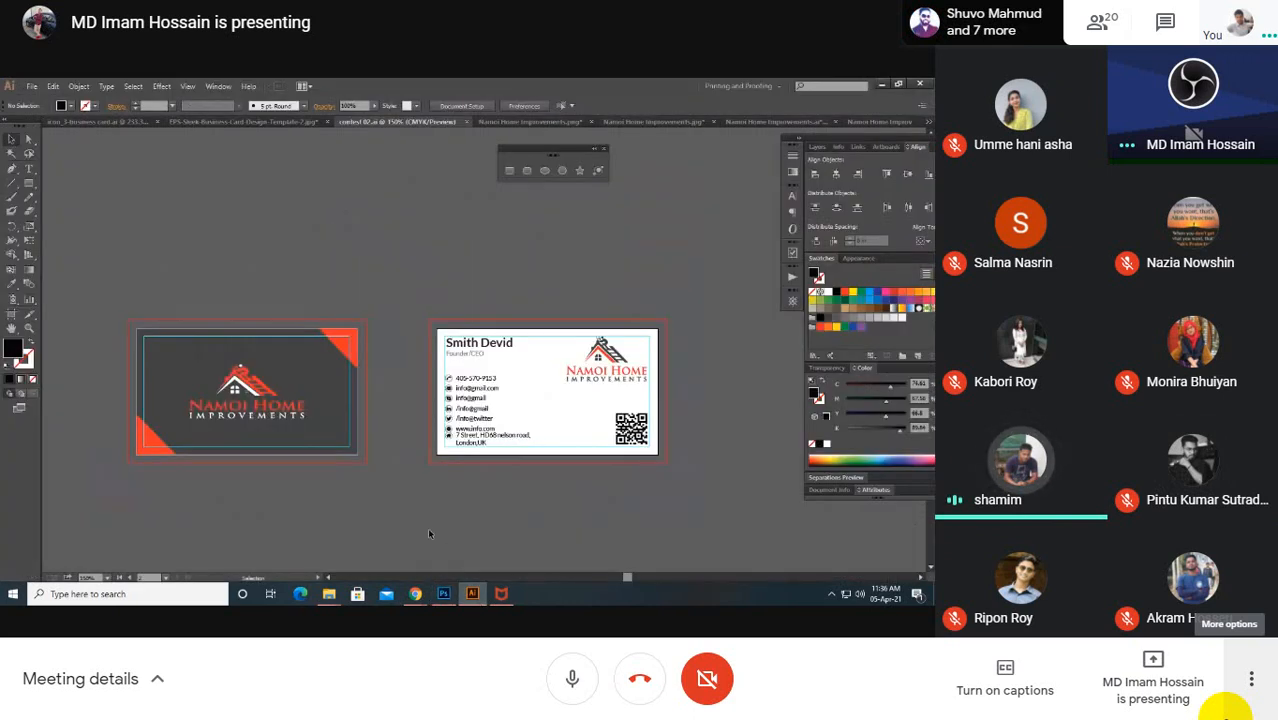
{"action": "left_click", "coordinate": [443, 594]}
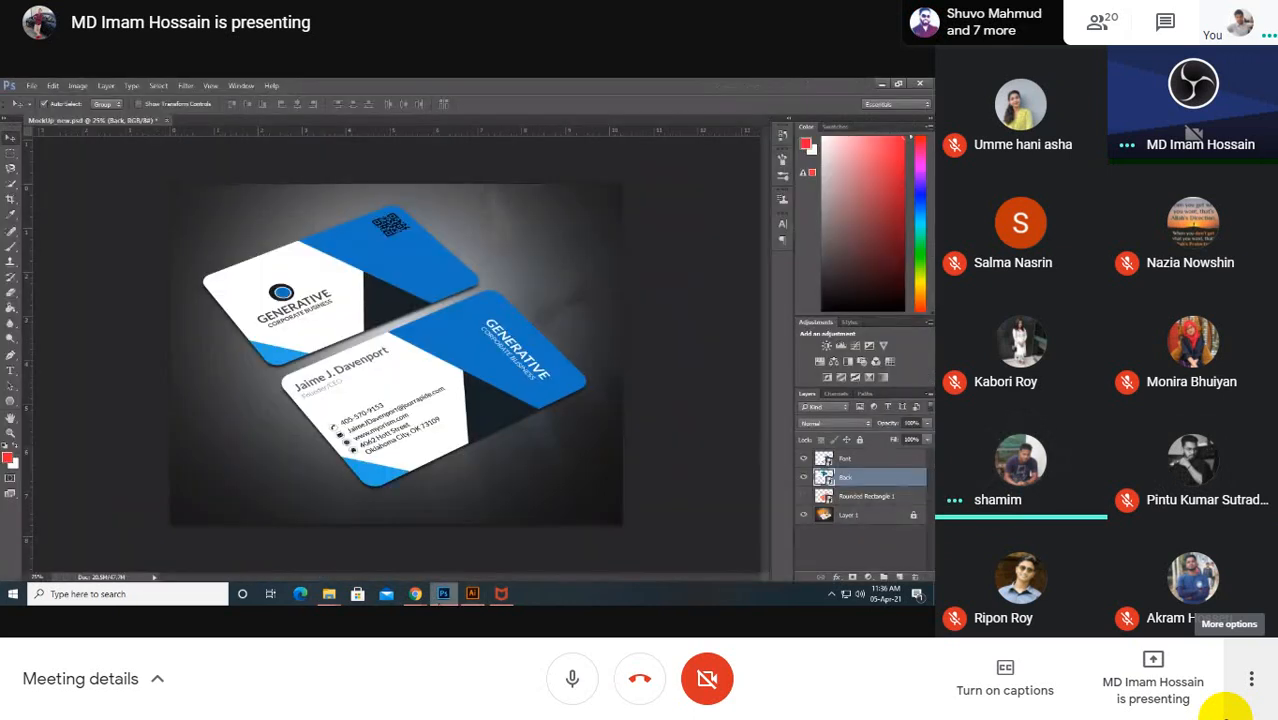
{"action": "left_click", "coordinate": [32, 86]}
{"action": "left_click", "coordinate": [40, 106]}
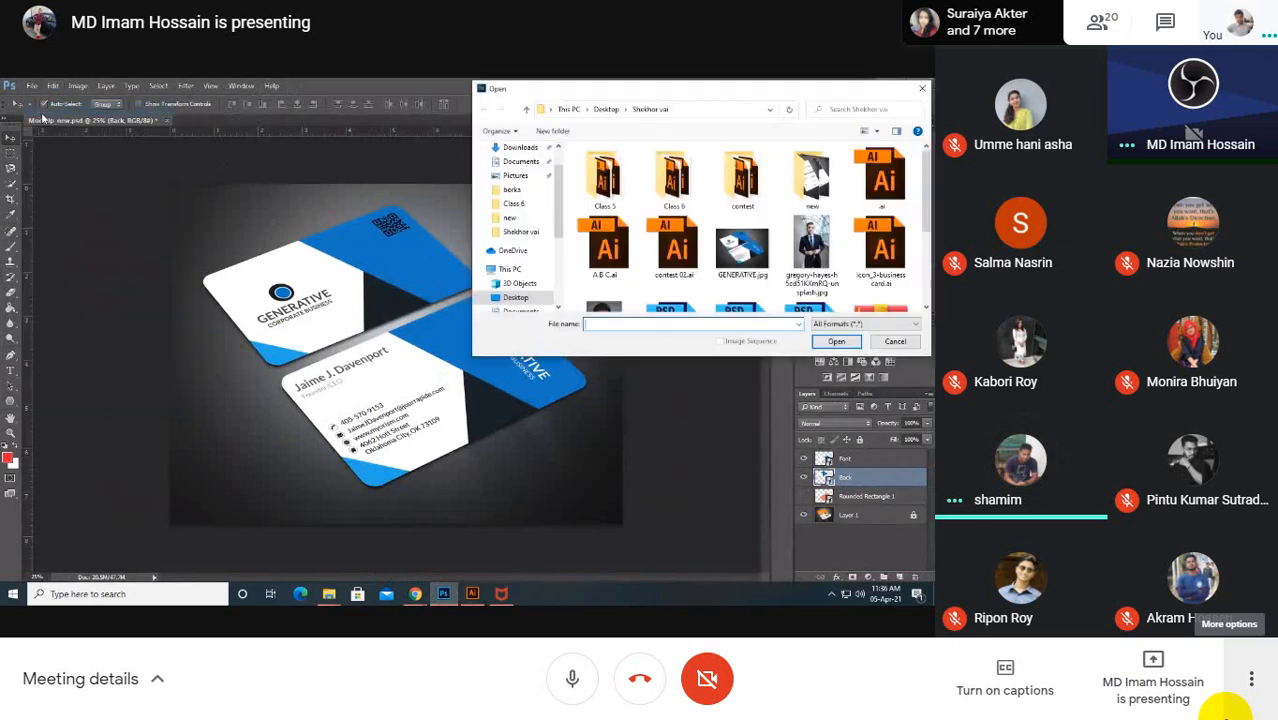
{"action": "left_click", "coordinate": [685, 253]}
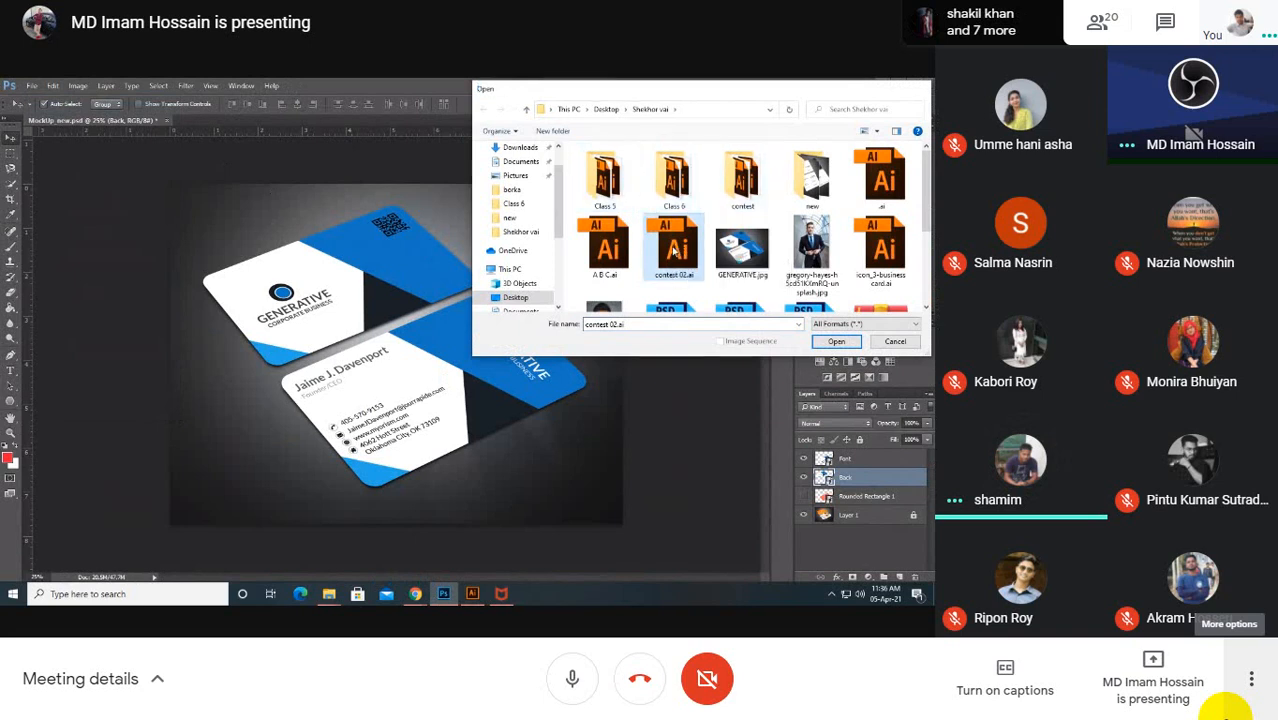
{"action": "double_click", "coordinate": [676, 253]}
{"action": "left_click", "coordinate": [609, 410]}
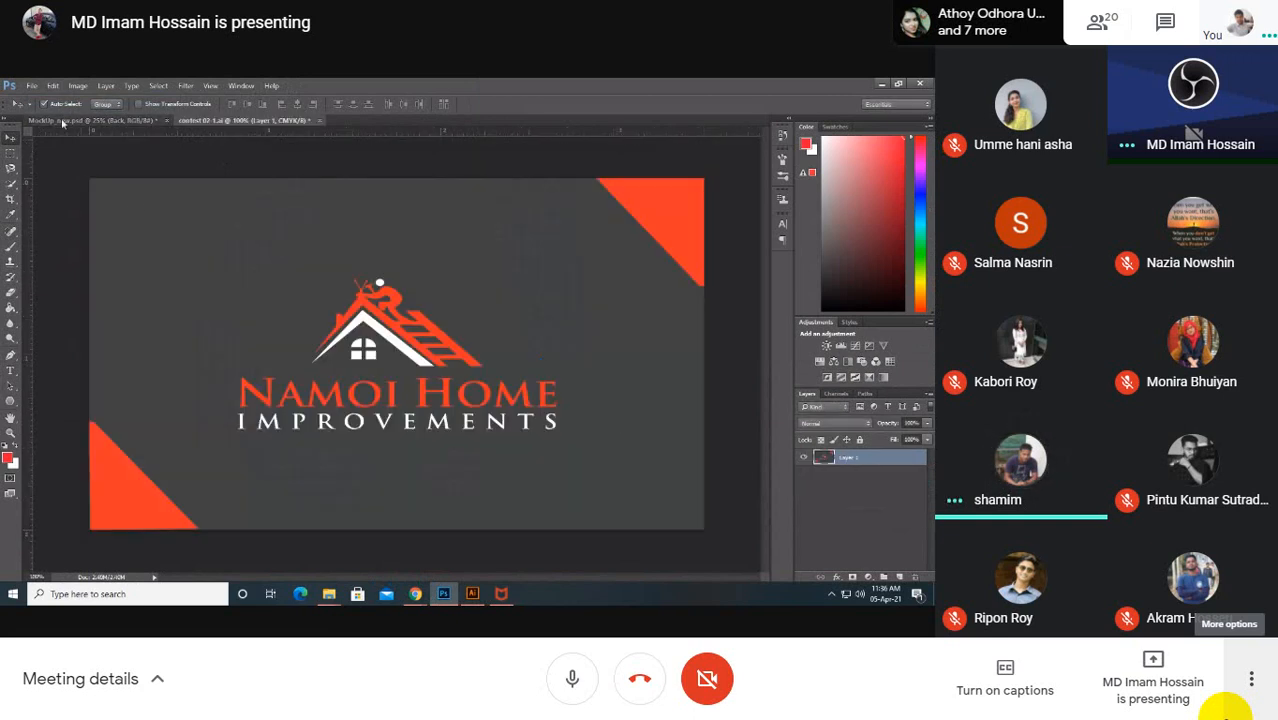
Step: Open page 2 of contest 02.ai, the contact-details card, in Photoshop at 300 pixels/inch and switch back to Illustrator
{"action": "left_click", "coordinate": [32, 86]}
{"action": "left_click", "coordinate": [40, 112]}
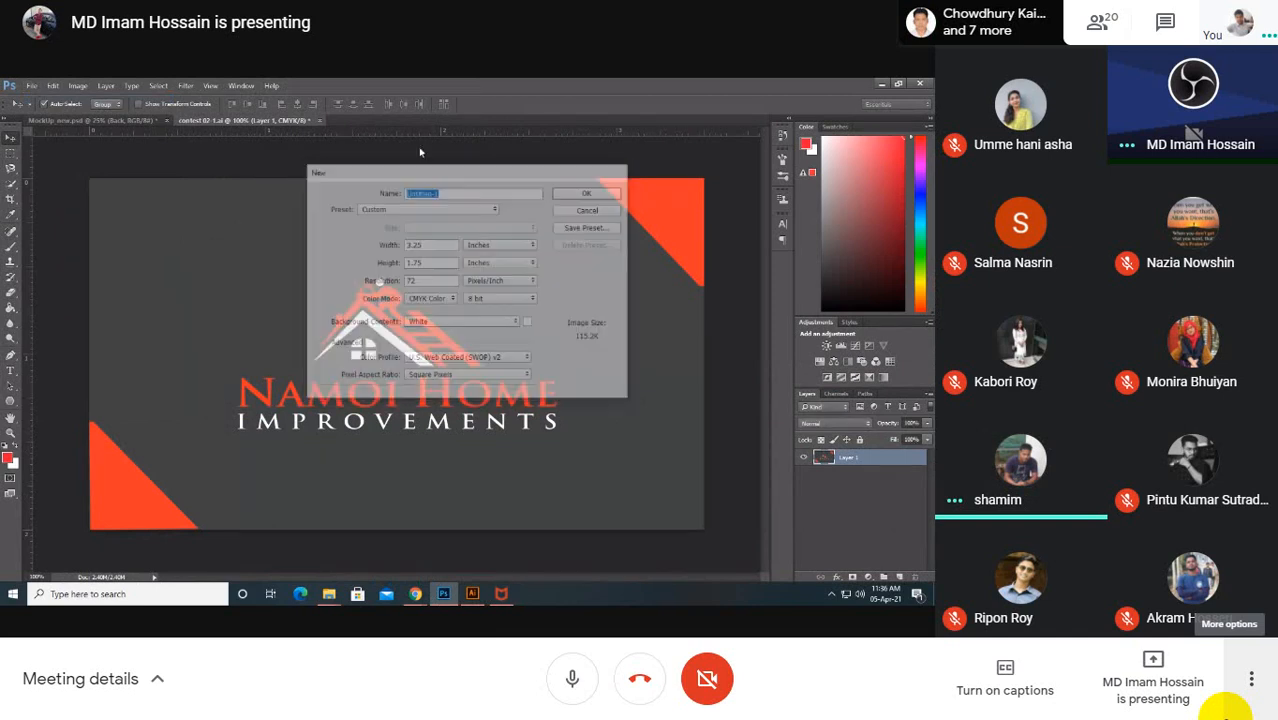
{"action": "left_click", "coordinate": [35, 86]}
{"action": "left_click", "coordinate": [40, 112]}
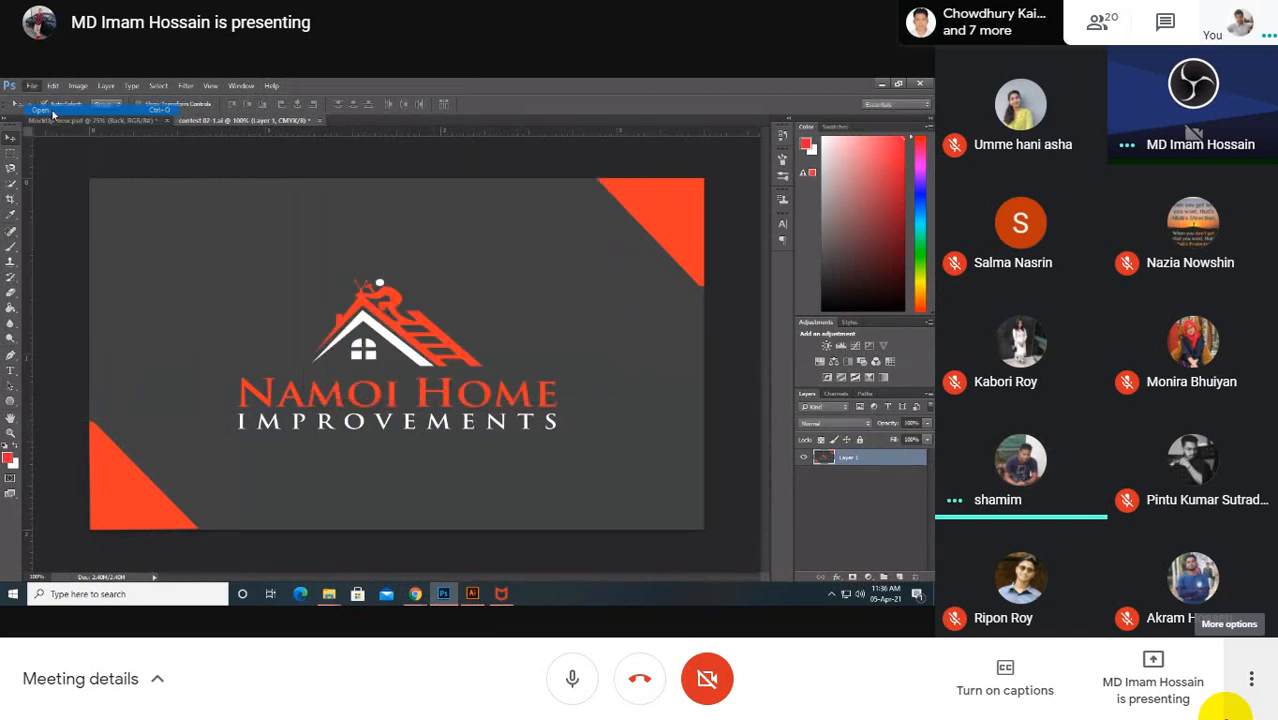
{"action": "left_click", "coordinate": [688, 244]}
{"action": "left_click", "coordinate": [835, 342]}
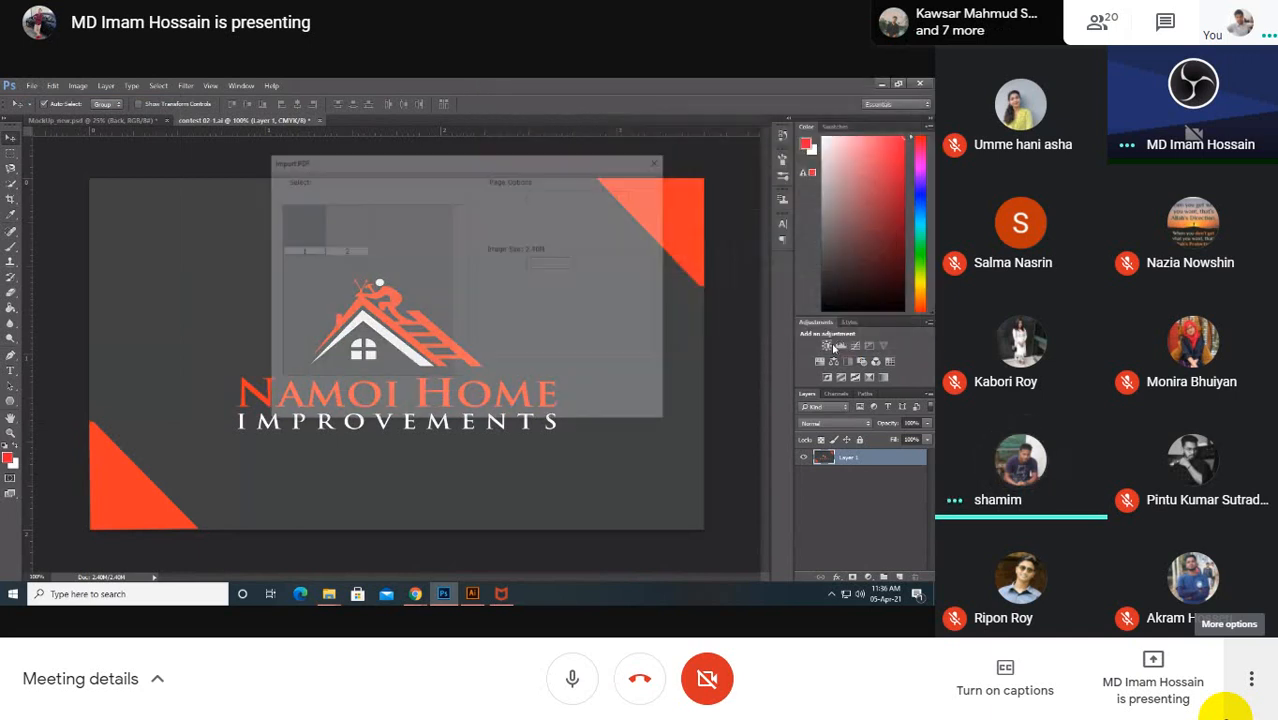
{"action": "left_click", "coordinate": [347, 233]}
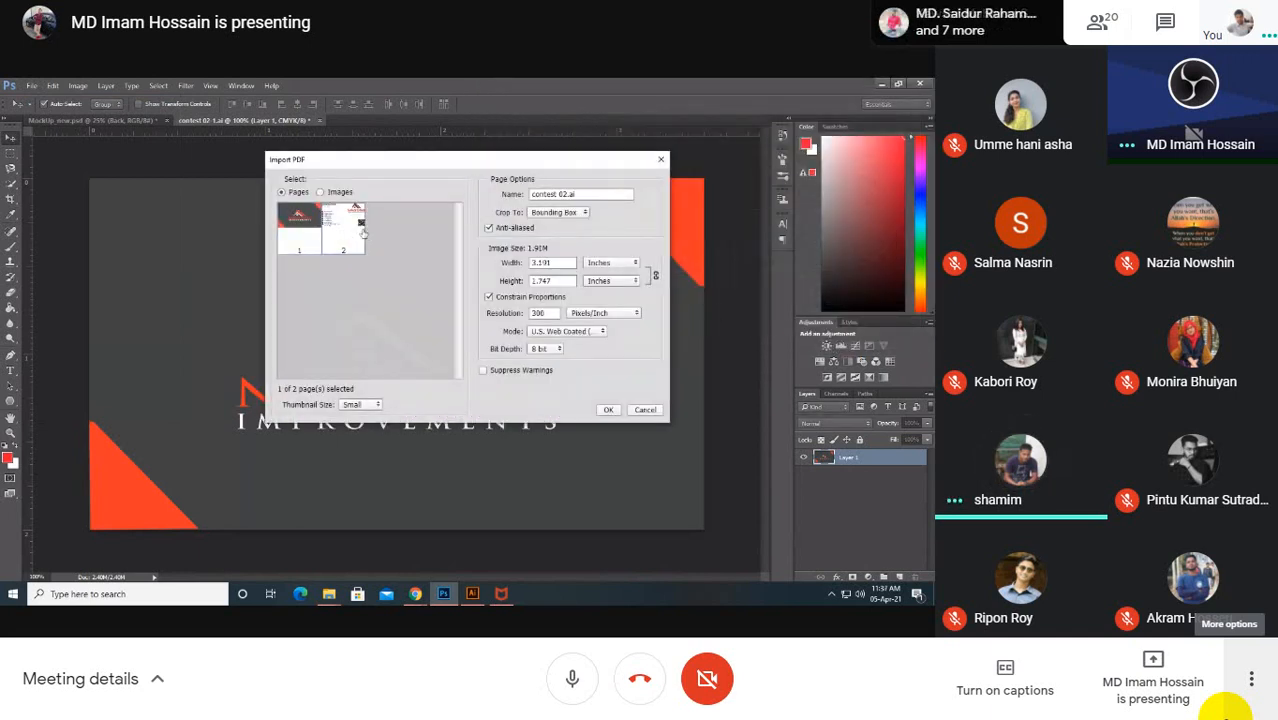
{"action": "left_click", "coordinate": [607, 410]}
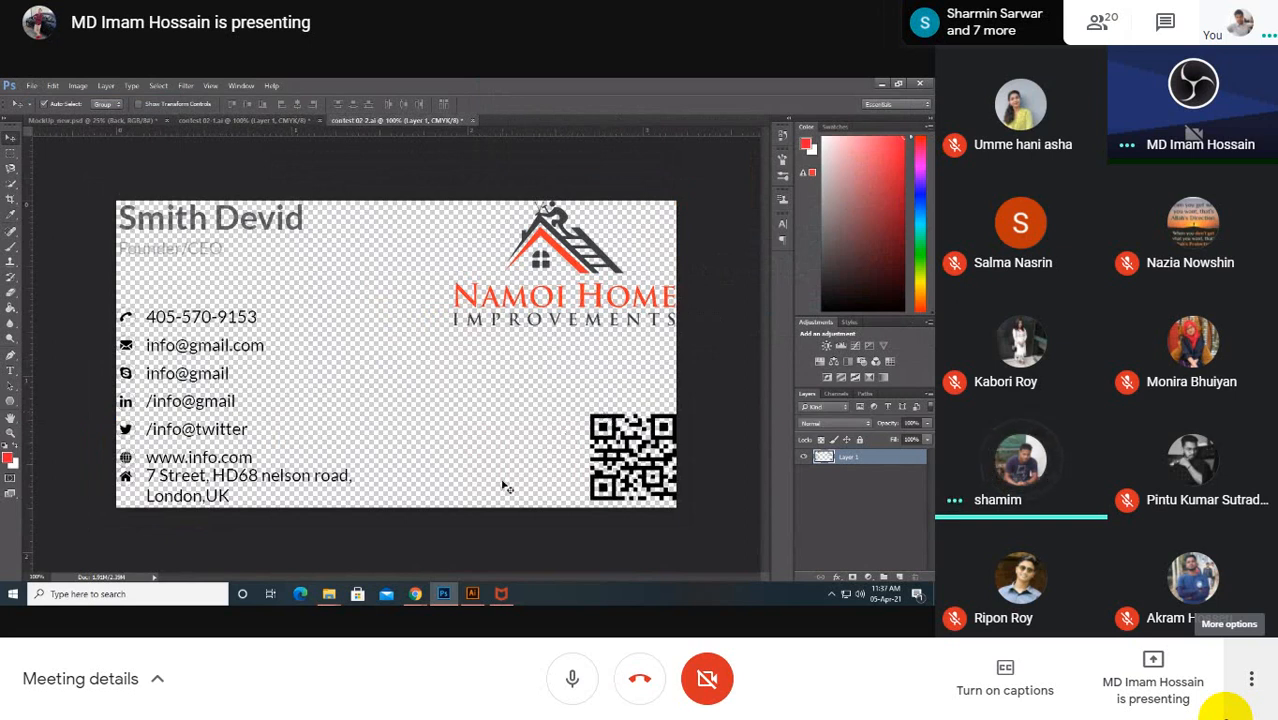
{"action": "left_click", "coordinate": [472, 594]}
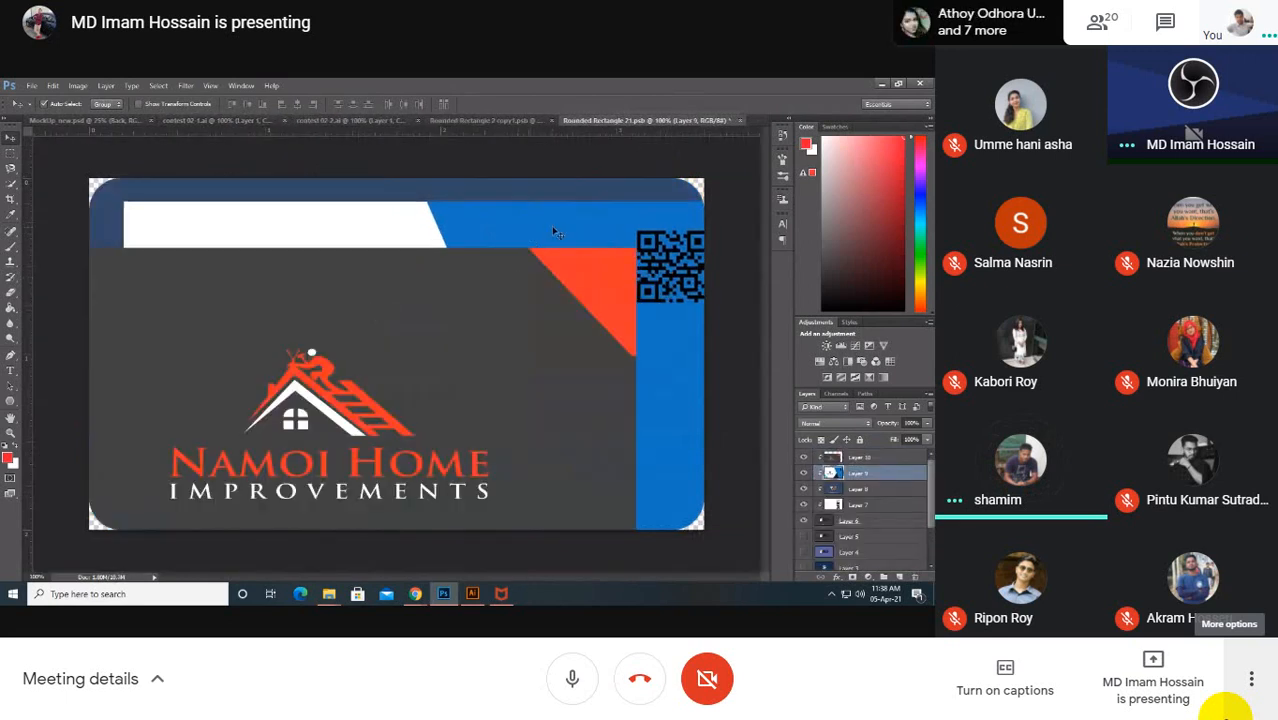
Step: Mute the microphone in the Meet call and unmute it again
{"action": "left_click", "coordinate": [578, 683]}
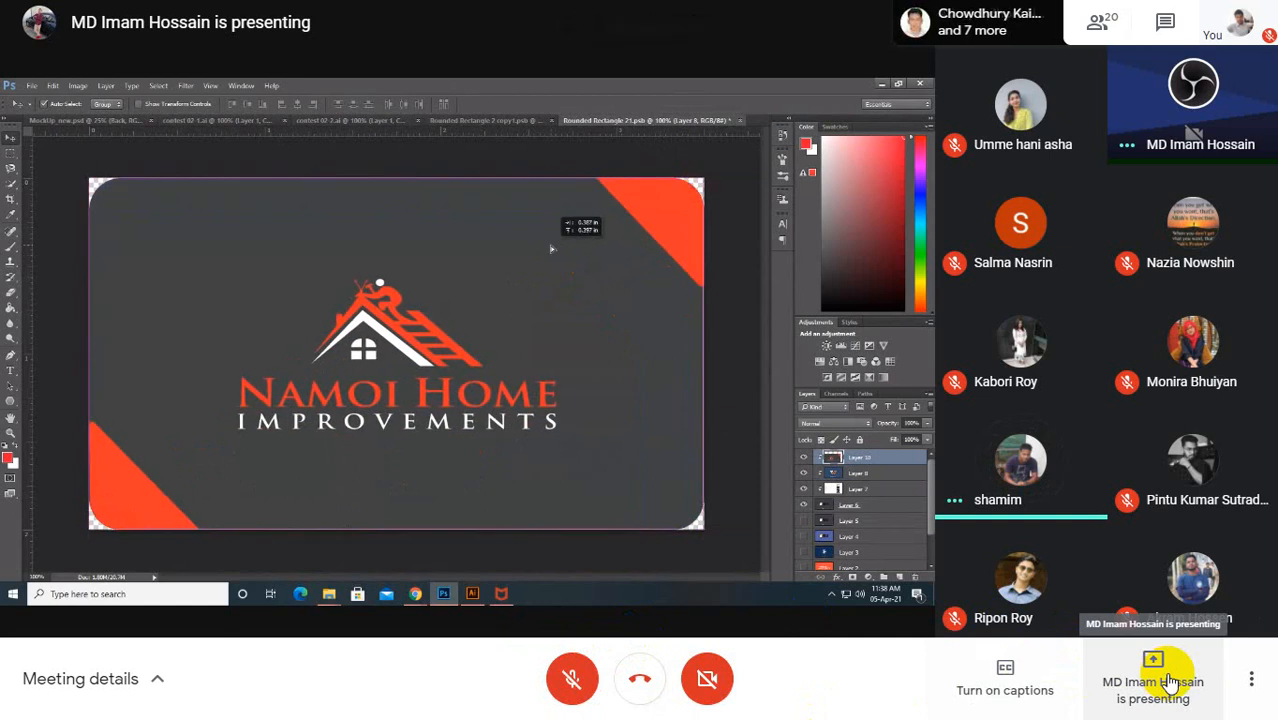
{"action": "left_click", "coordinate": [572, 679]}
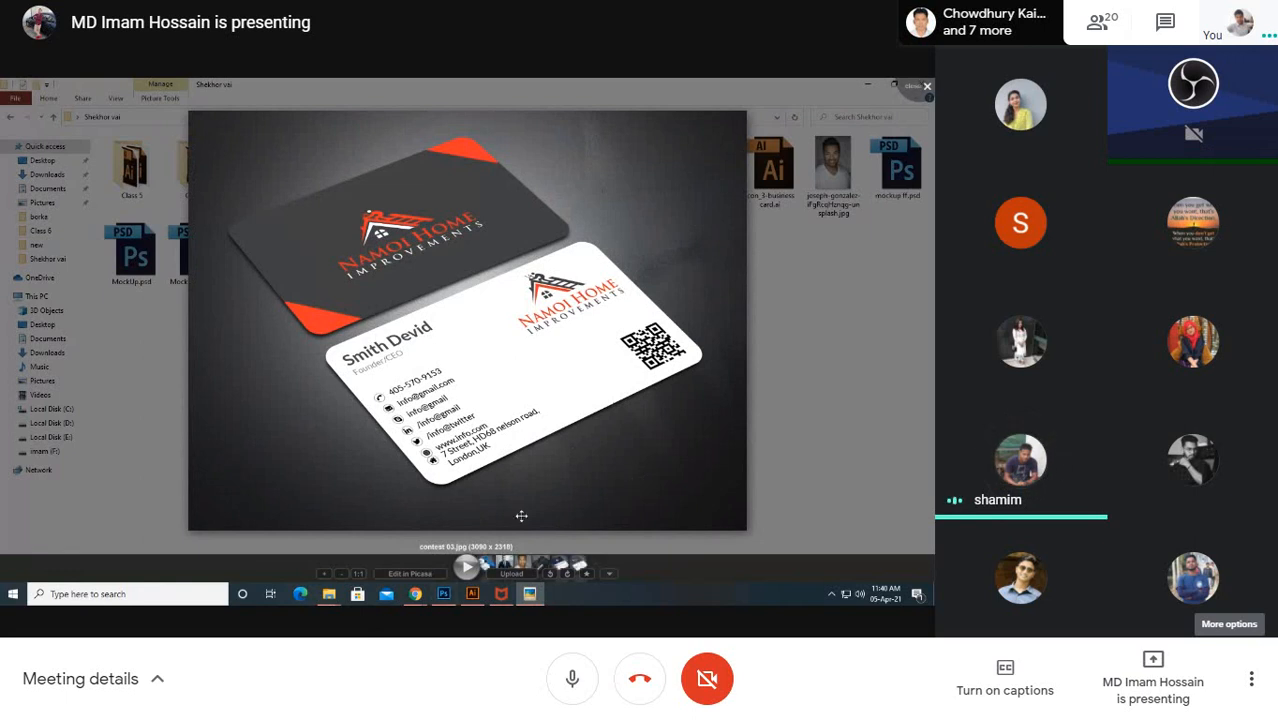
Step: Switch to Chrome and open the entry submission form of the Business Card Design contest on Freelancer
{"action": "left_click", "coordinate": [418, 592]}
{"action": "left_click", "coordinate": [350, 545]}
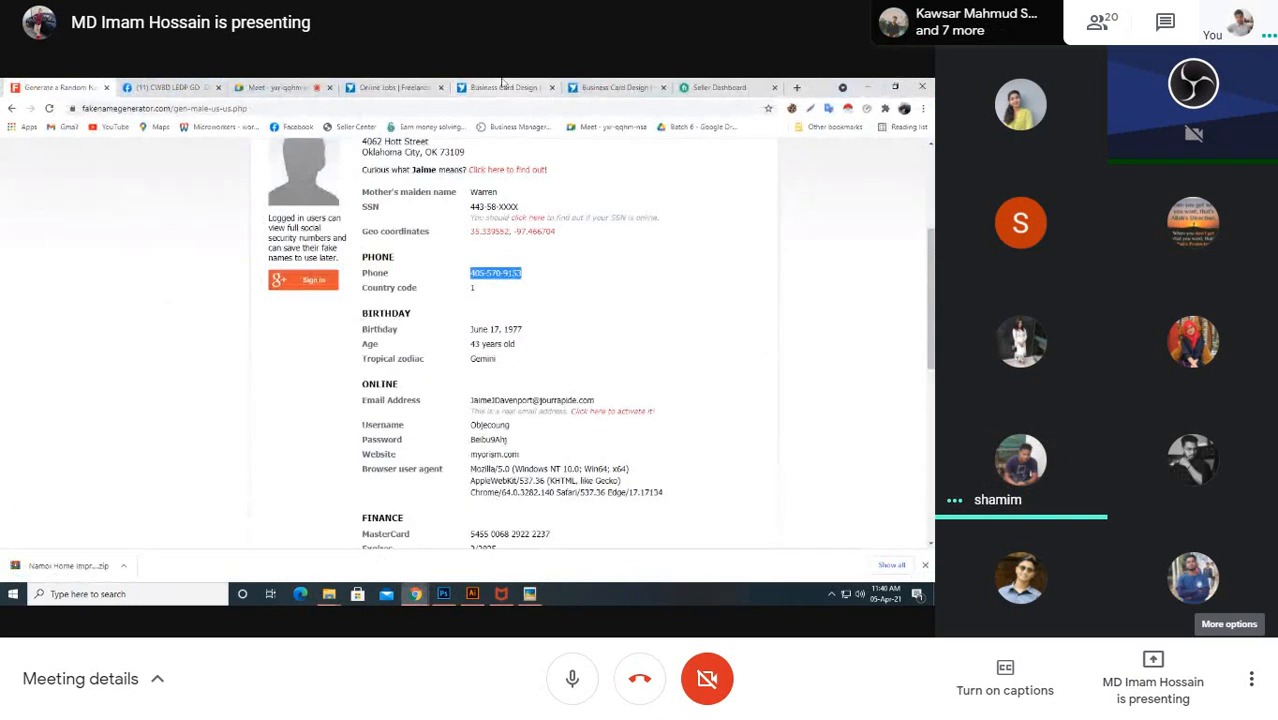
{"action": "left_click", "coordinate": [415, 87]}
{"action": "left_click", "coordinate": [497, 87]}
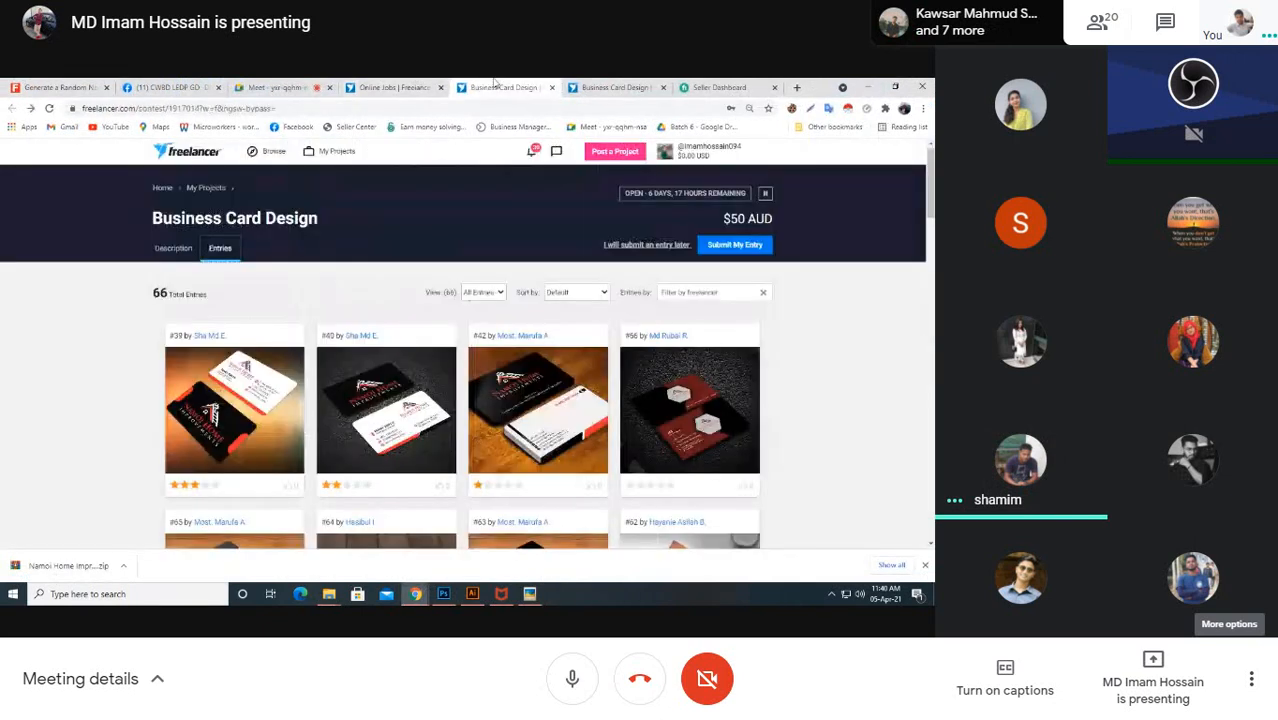
{"action": "left_click", "coordinate": [730, 247]}
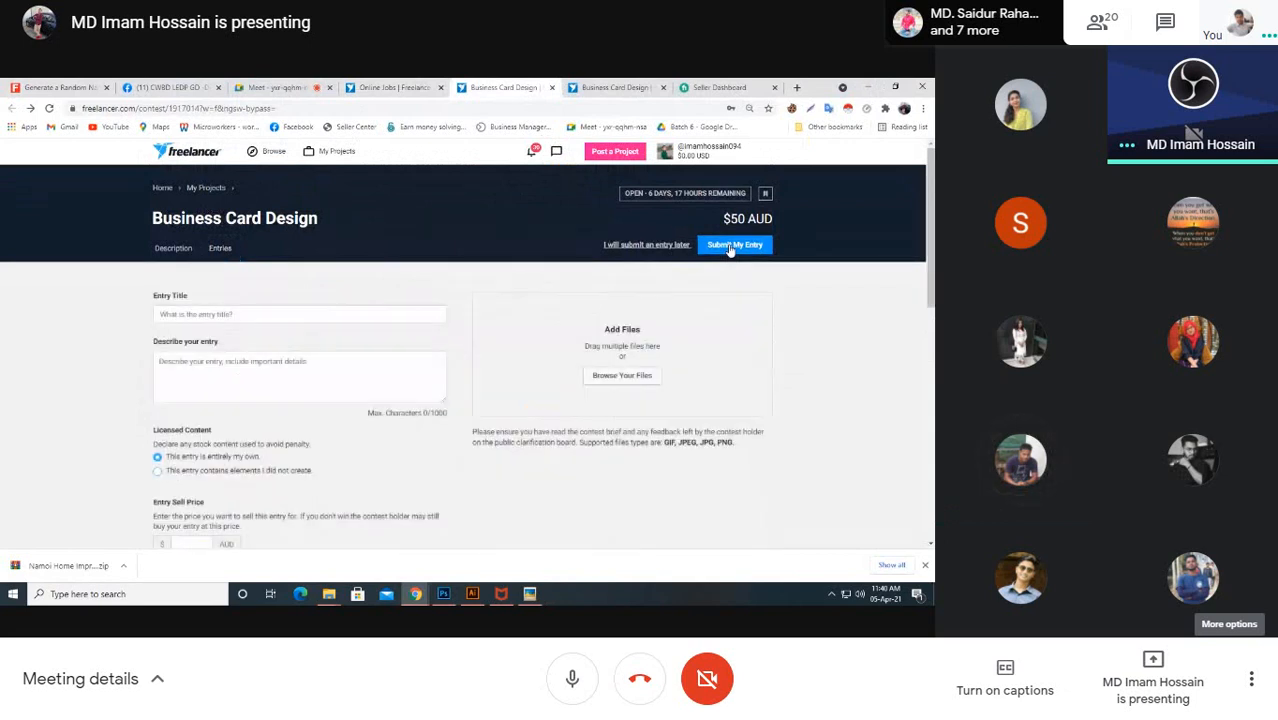
Step: Dismiss the Logo design notification and set the entry title to "Business card design"
{"action": "left_click", "coordinate": [254, 315]}
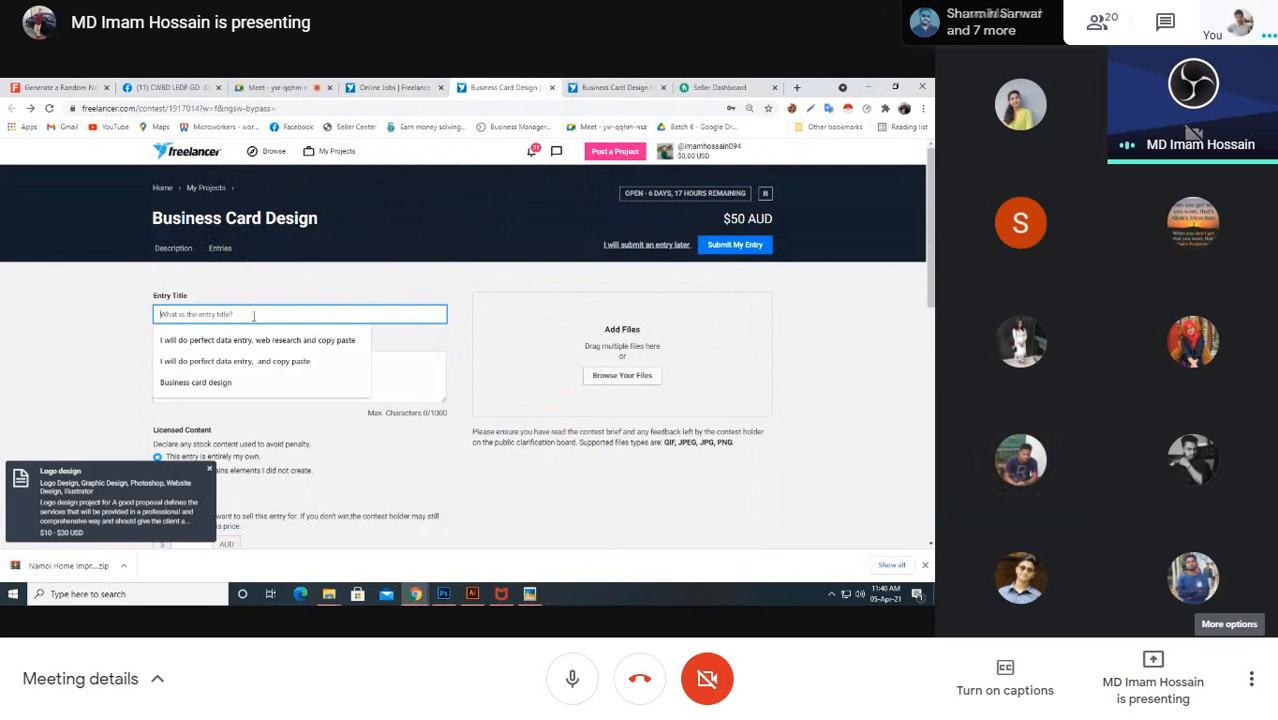
{"action": "left_click", "coordinate": [208, 468]}
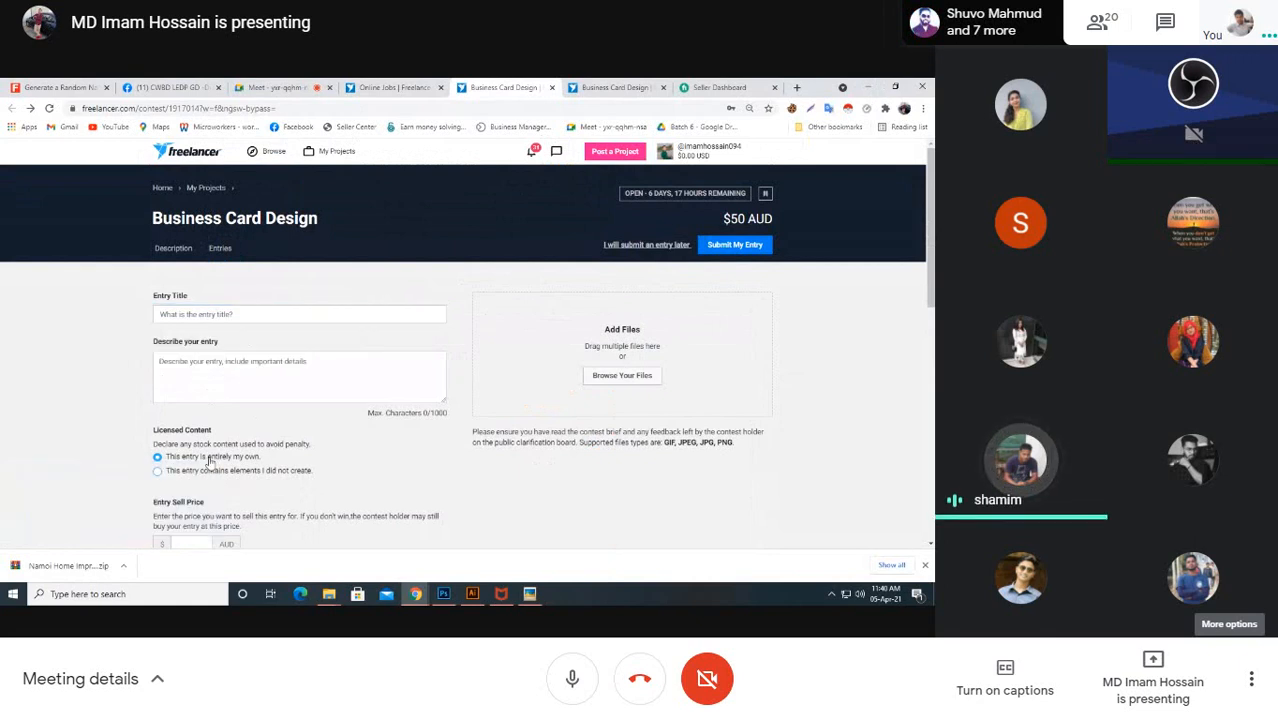
{"action": "left_click", "coordinate": [230, 316]}
{"action": "left_click", "coordinate": [214, 385]}
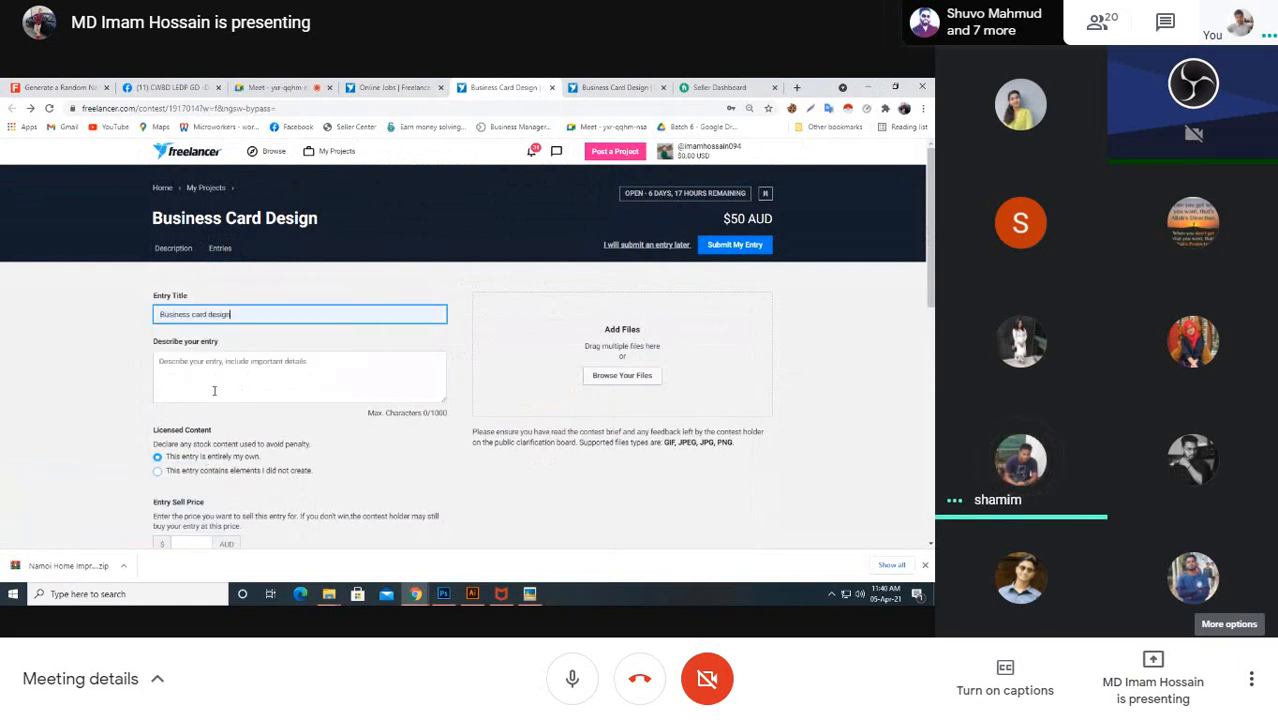
Step: Check the entries of the other Business Card Design contest and return to the entry submission form
{"action": "left_click", "coordinate": [215, 370]}
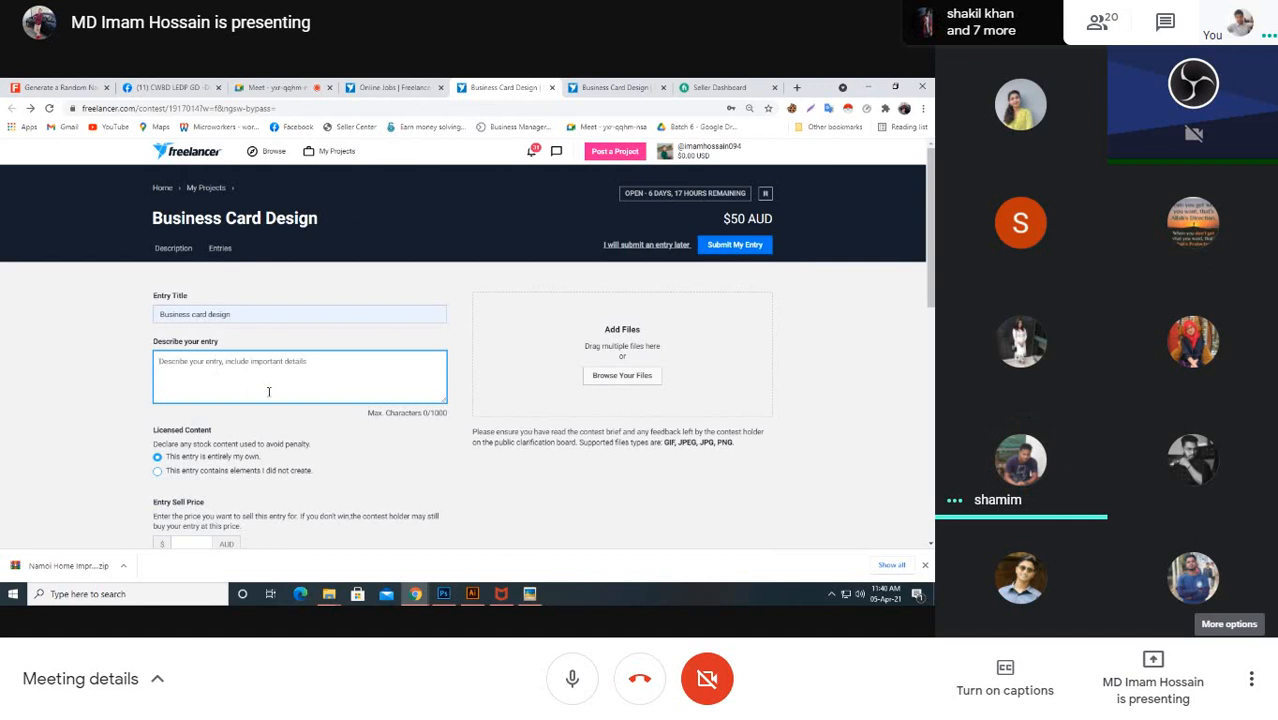
{"action": "left_click", "coordinate": [392, 87]}
{"action": "left_click", "coordinate": [497, 87]}
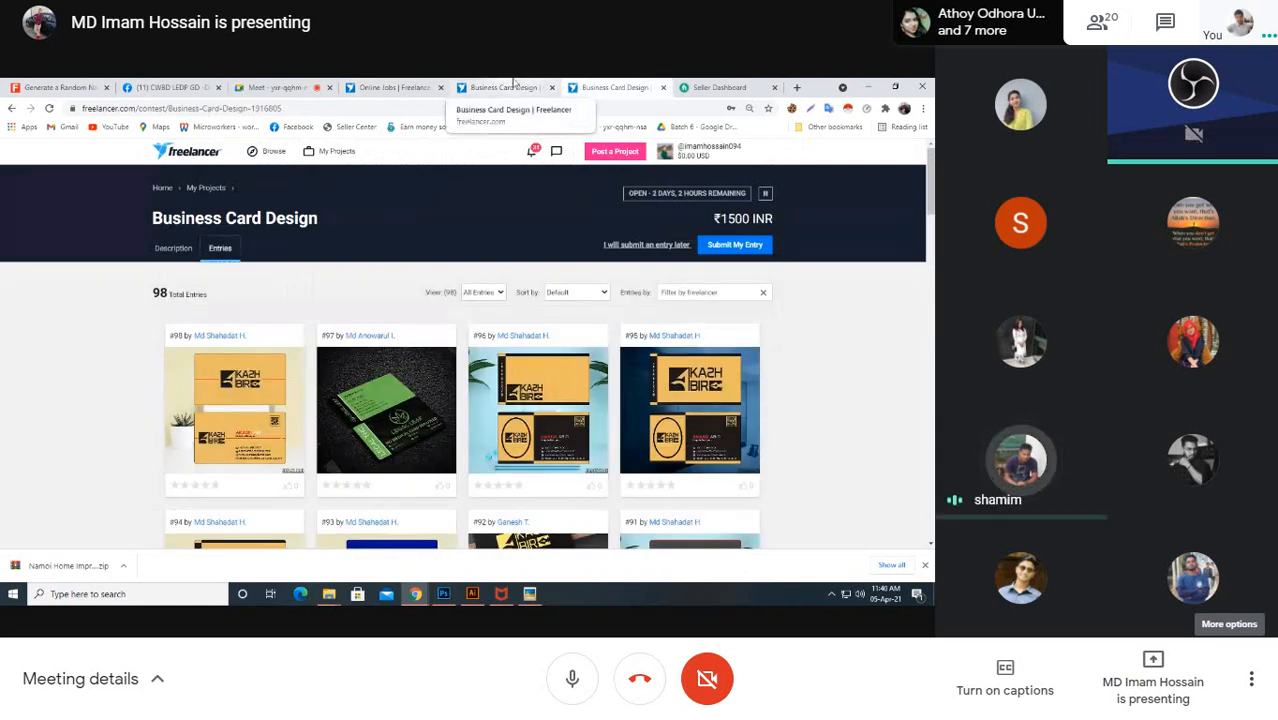
{"action": "left_click", "coordinate": [513, 85]}
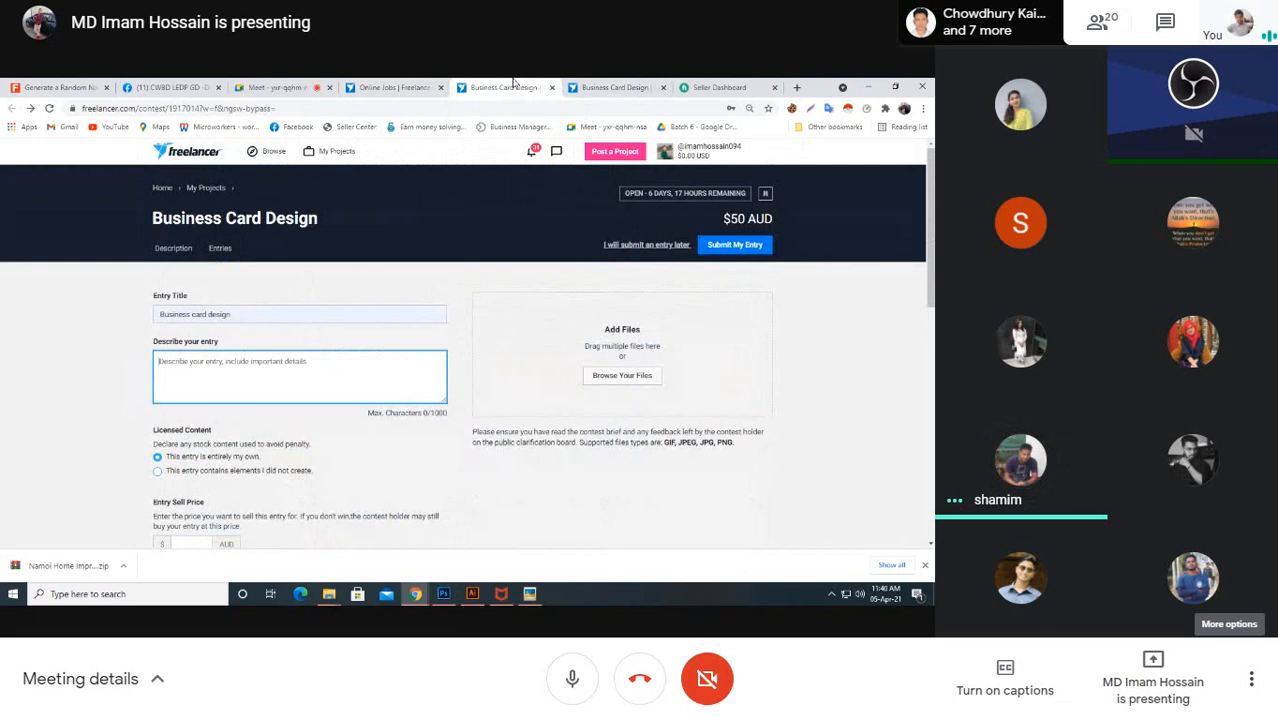
{"action": "left_click", "coordinate": [608, 84]}
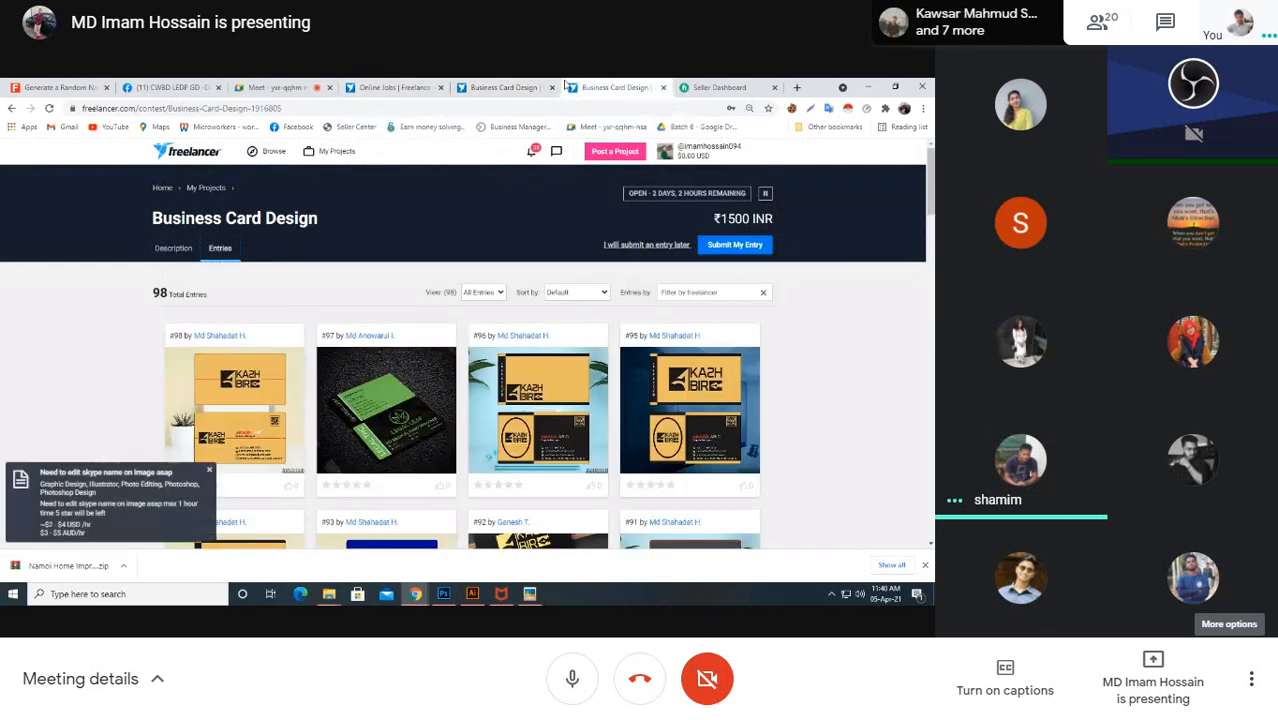
{"action": "left_click", "coordinate": [507, 86]}
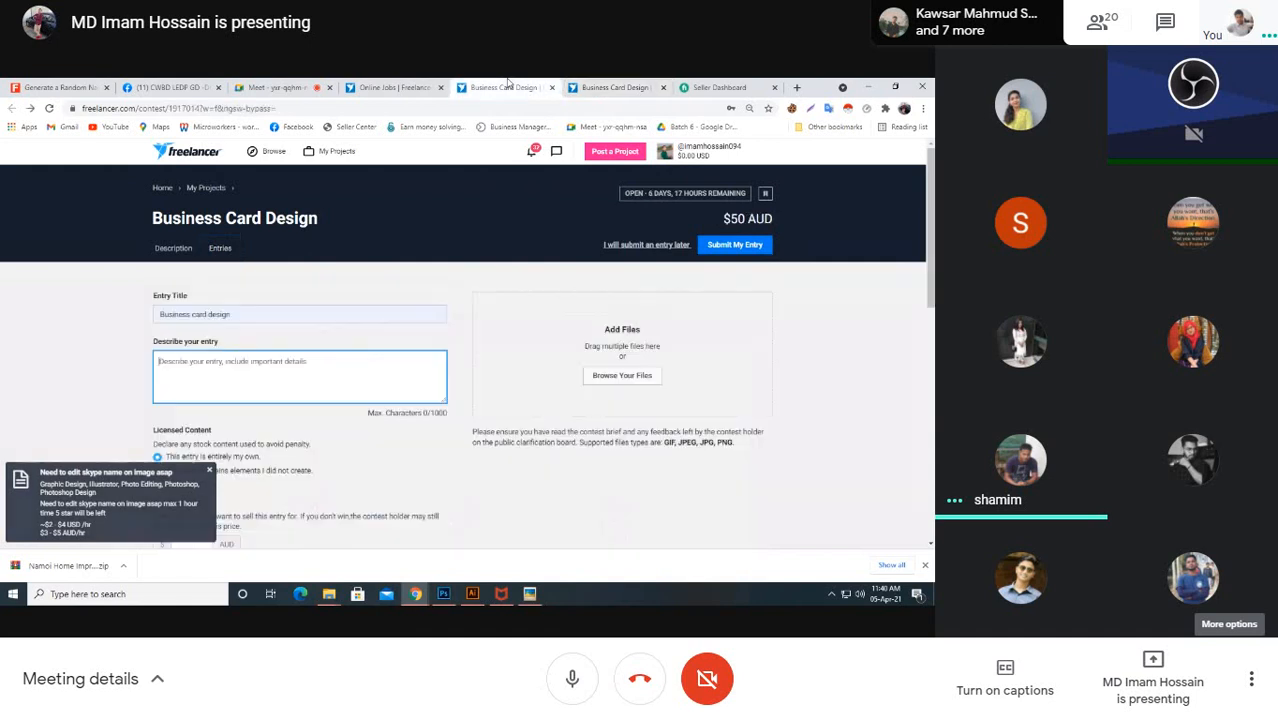
Step: Open the Build Brand Logo contest from the business card search results in a new tab and view its description
{"action": "left_click", "coordinate": [425, 86]}
{"action": "scroll", "coordinate": [450, 483], "scroll_direction": "up", "scroll_amount": 5}
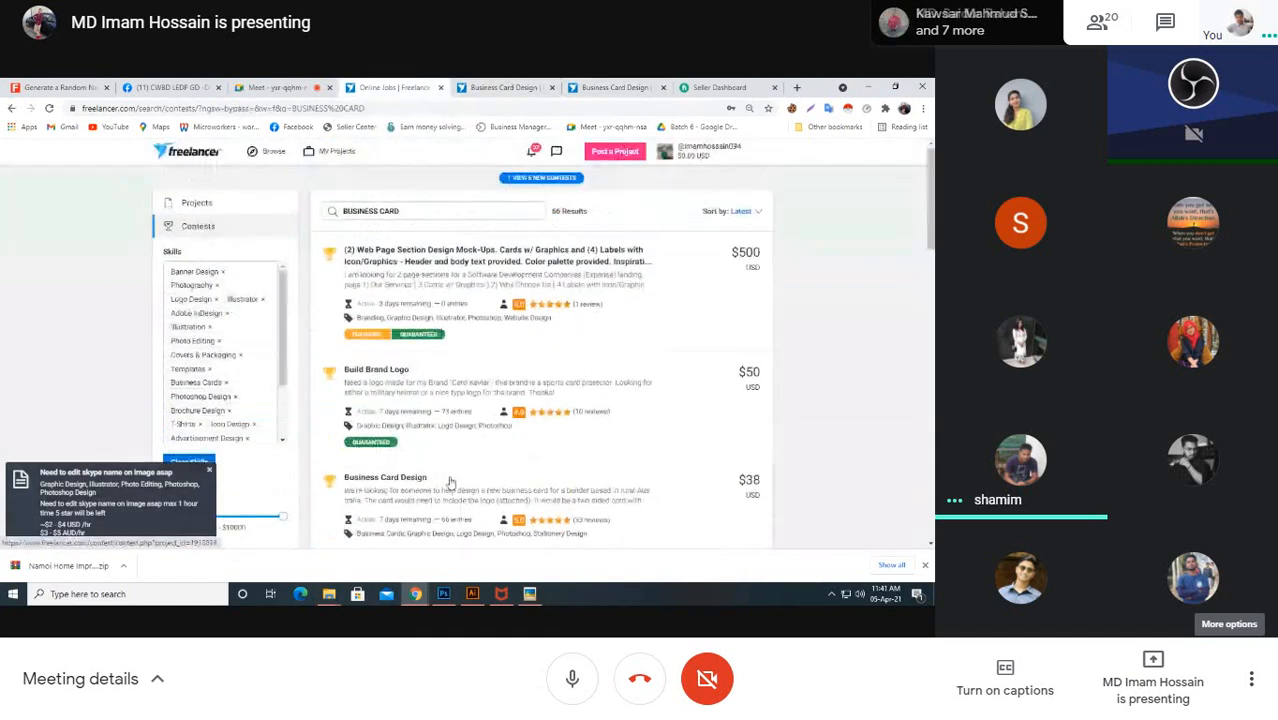
{"action": "scroll", "coordinate": [402, 370], "scroll_direction": "down", "scroll_amount": 2}
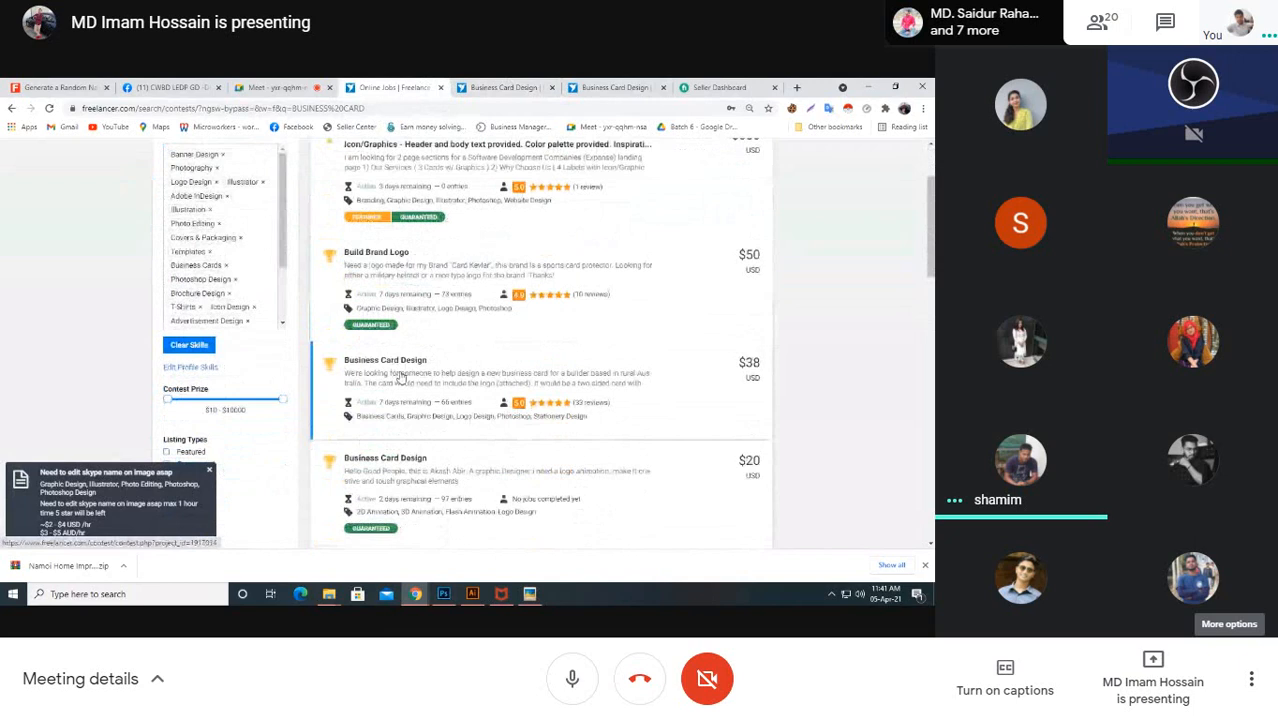
{"action": "right_click", "coordinate": [398, 258]}
{"action": "left_click", "coordinate": [440, 266]}
{"action": "left_click", "coordinate": [442, 85]}
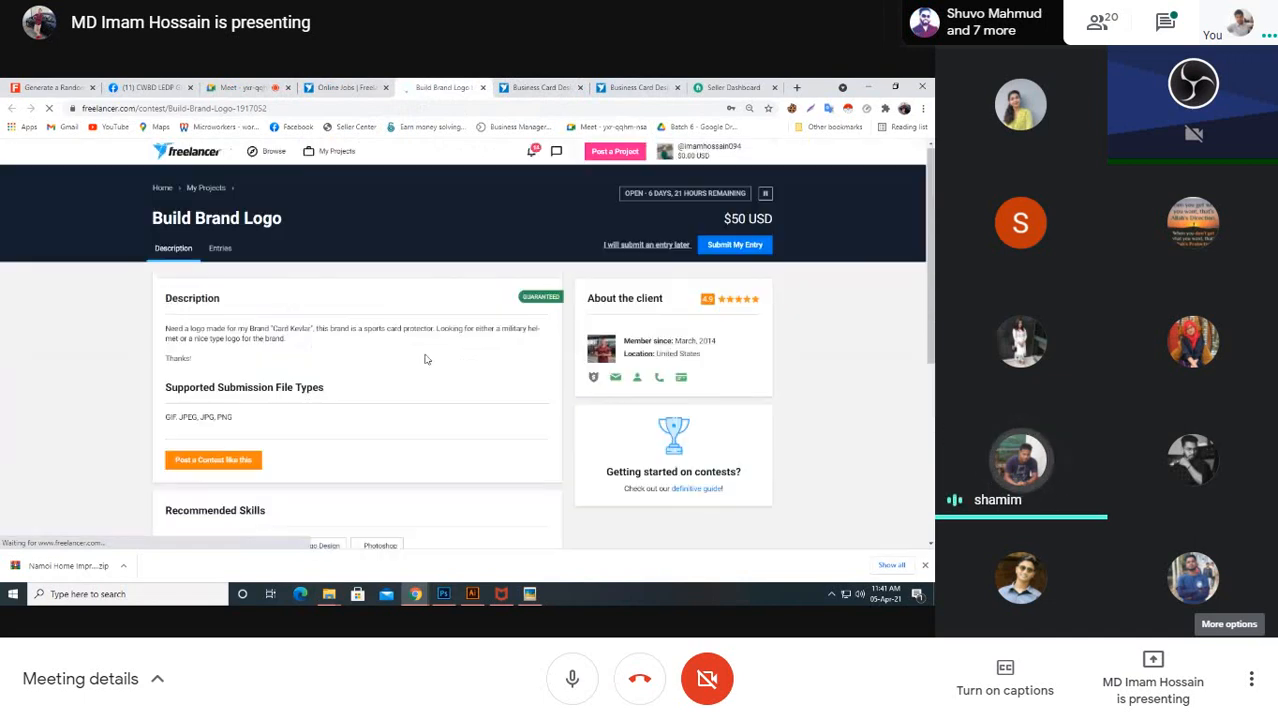
Step: Copy the message beginning "Hi, just I have created a business card design" from the Meet chat into the contest entry's description
{"action": "left_click", "coordinate": [556, 151]}
{"action": "left_click", "coordinate": [540, 87]}
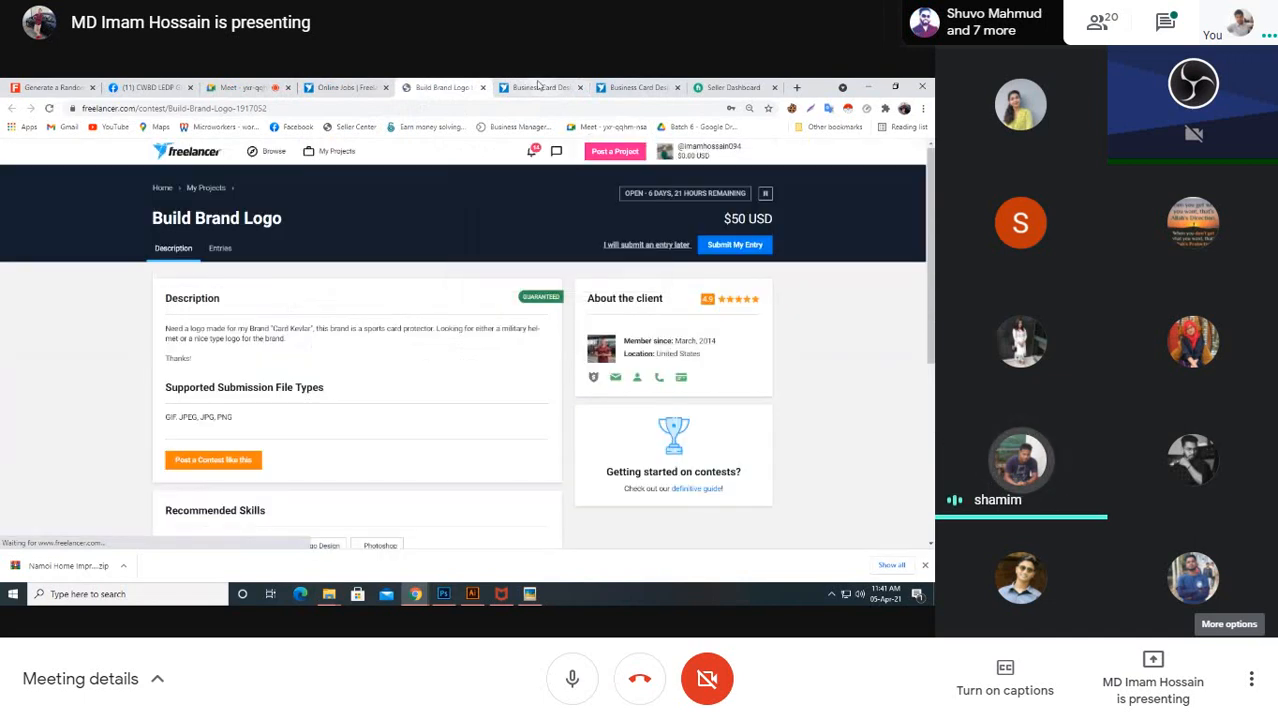
{"action": "left_click", "coordinate": [352, 87]}
{"action": "left_click", "coordinate": [243, 87]}
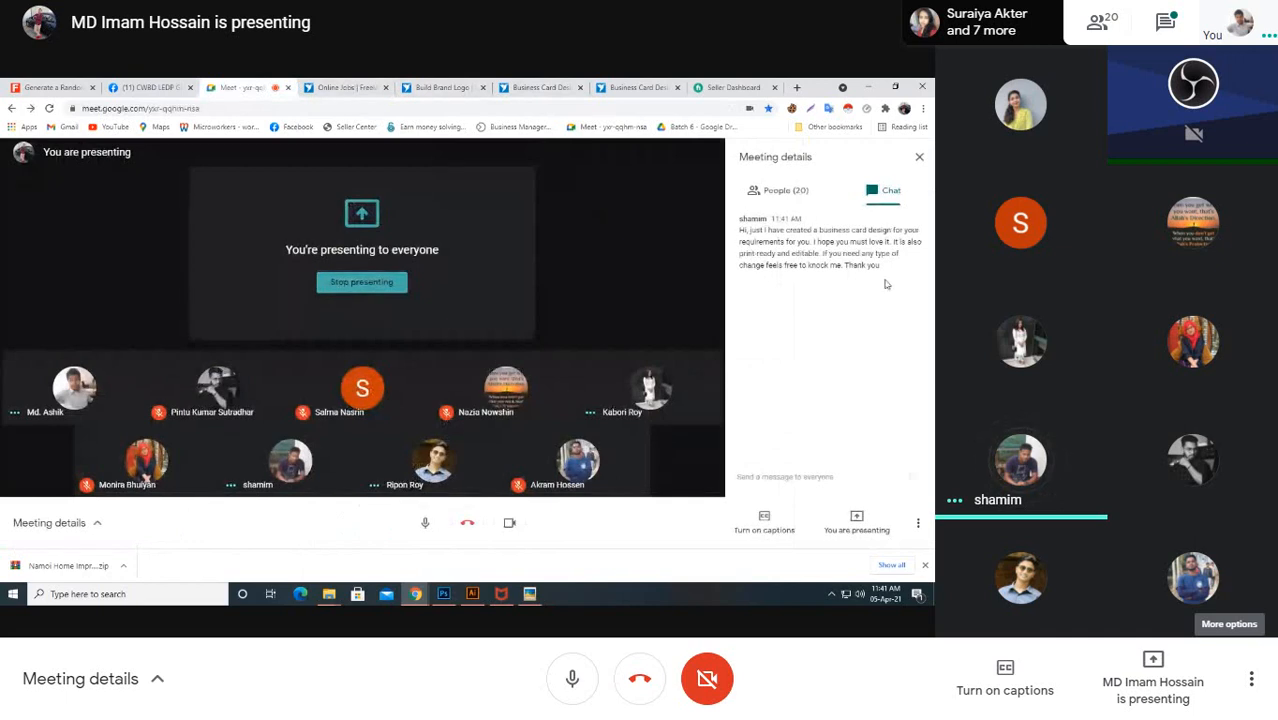
{"action": "left_click_drag", "start_coordinate": [886, 272], "coordinate": [740, 237]}
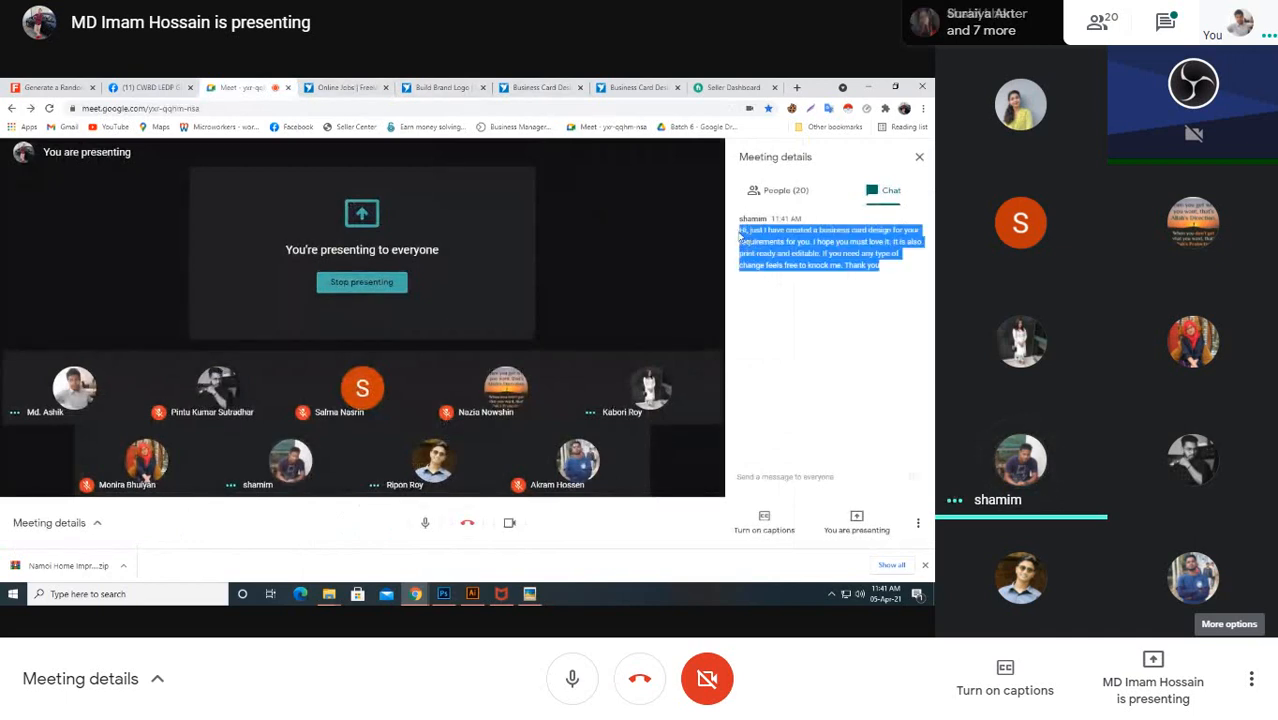
{"action": "left_click", "coordinate": [460, 87]}
{"action": "left_click", "coordinate": [540, 88]}
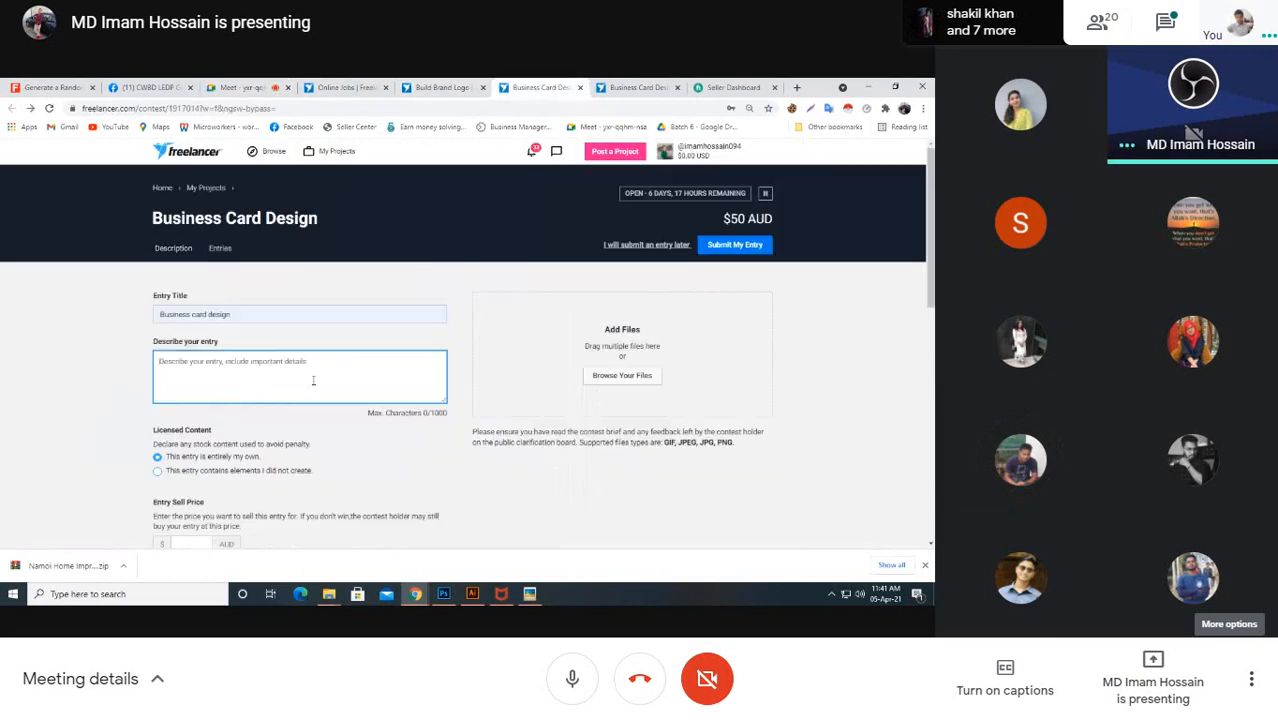
{"action": "type", "text": "Hi, just I have created a business card design for your requirements for you. I hope you must love it. It is also print-ready and editable. If you need any type of change feels free to knock me. Thank you"}
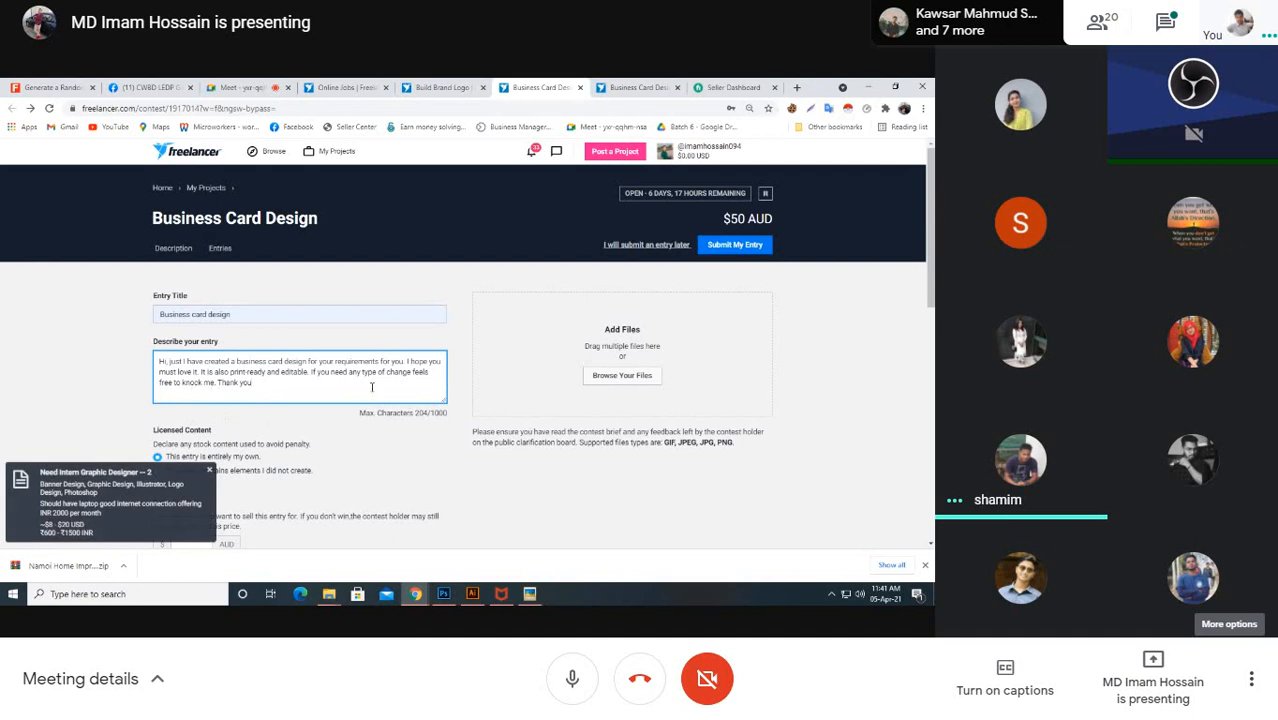
Step: Attach contest 03.jpg from the Shekhor vai desktop folder to the contest entry
{"action": "left_click", "coordinate": [634, 381]}
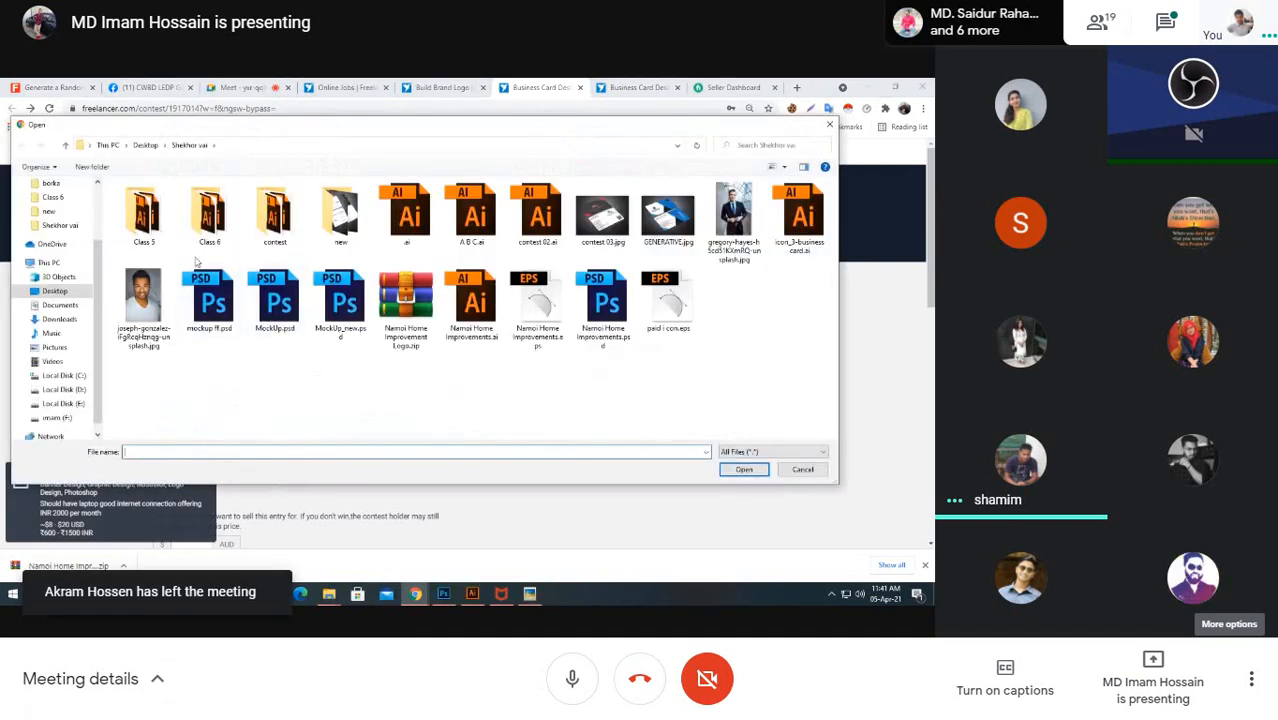
{"action": "left_click", "coordinate": [600, 222]}
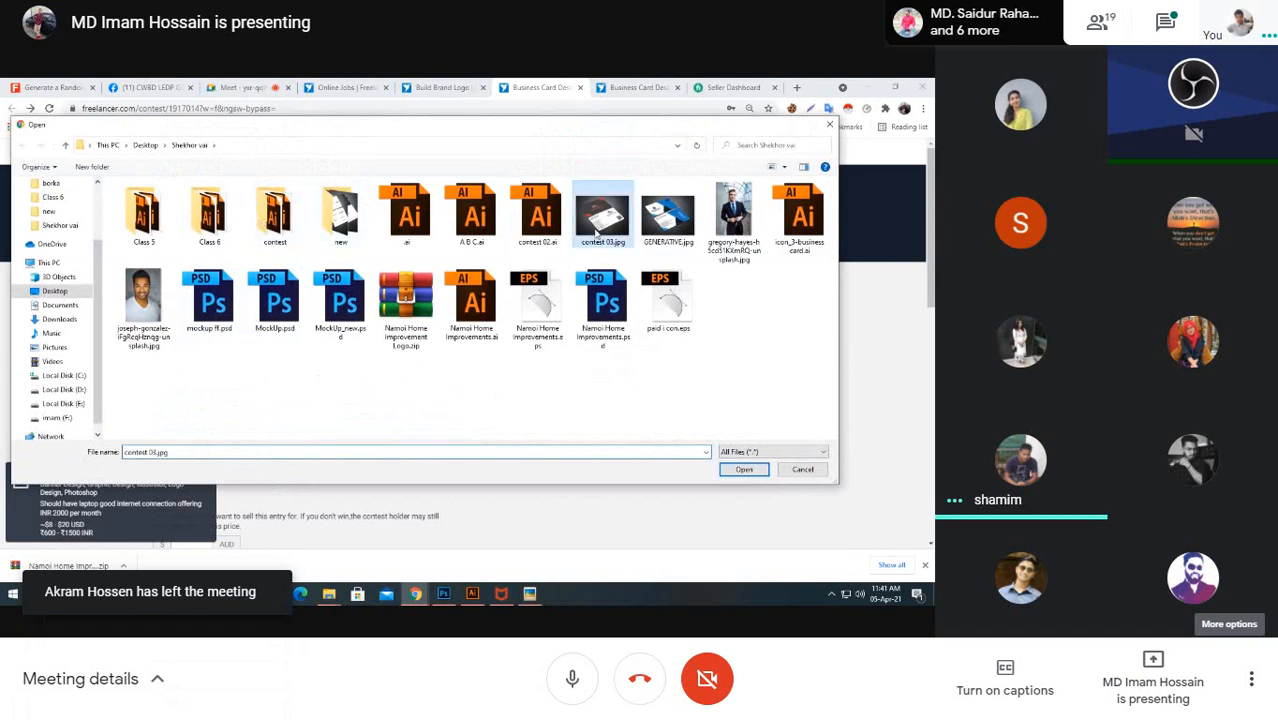
{"action": "left_click", "coordinate": [744, 469]}
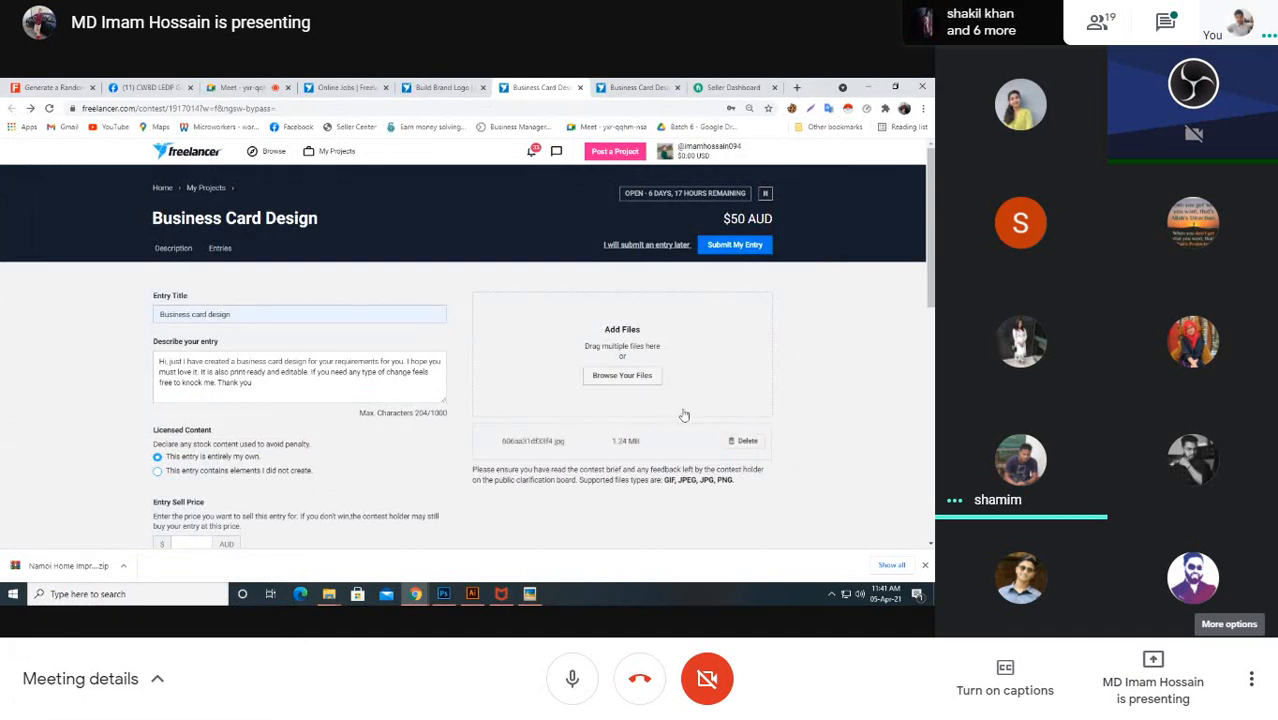
Step: Review the entry form, submit the Business Card Design entry and dismiss the success message
{"action": "scroll", "coordinate": [707, 411], "scroll_direction": "down", "scroll_amount": 5}
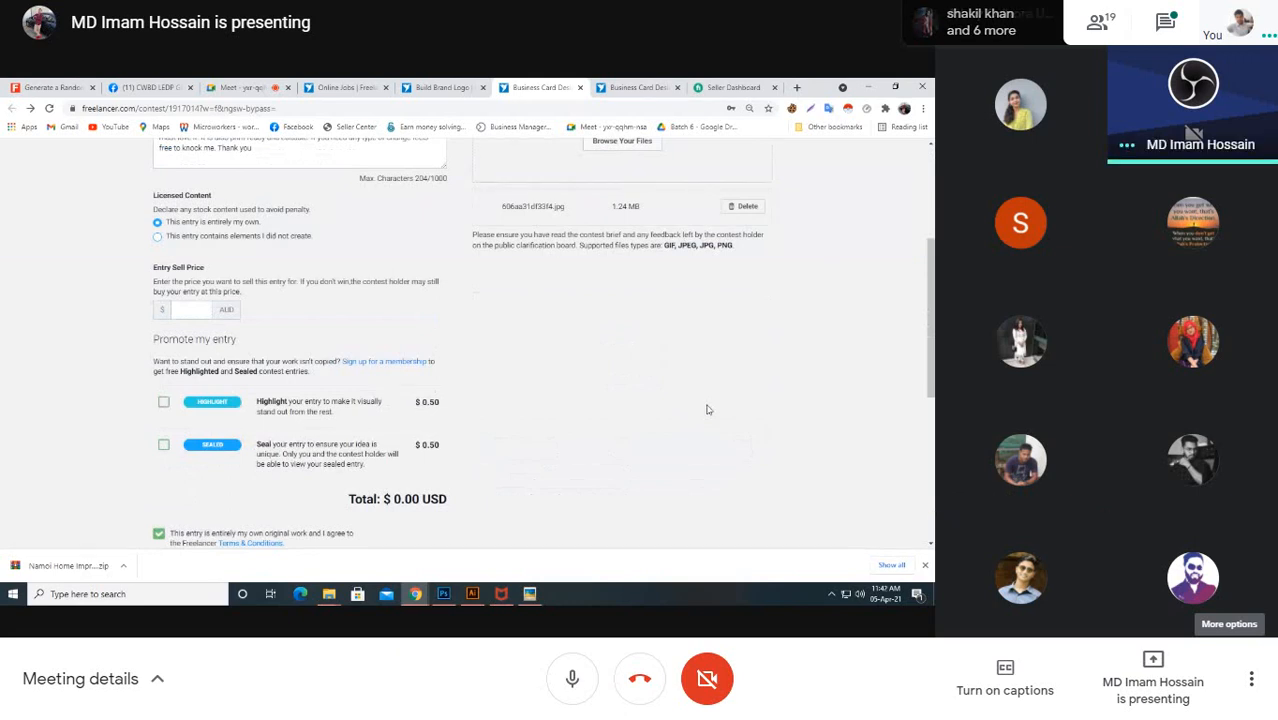
{"action": "scroll", "coordinate": [707, 410], "scroll_direction": "up", "scroll_amount": 3}
{"action": "scroll", "coordinate": [707, 410], "scroll_direction": "down", "scroll_amount": 1}
{"action": "scroll", "coordinate": [707, 410], "scroll_direction": "down", "scroll_amount": 2}
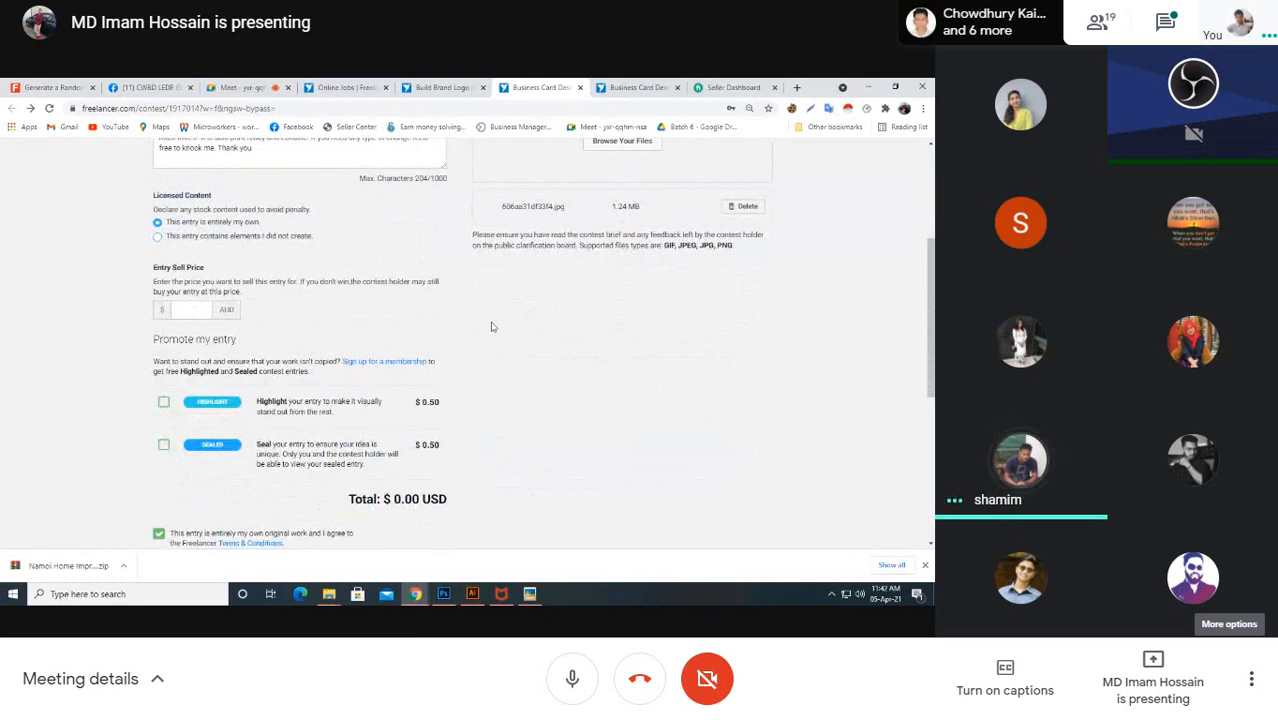
{"action": "scroll", "coordinate": [491, 327], "scroll_direction": "up", "scroll_amount": 3}
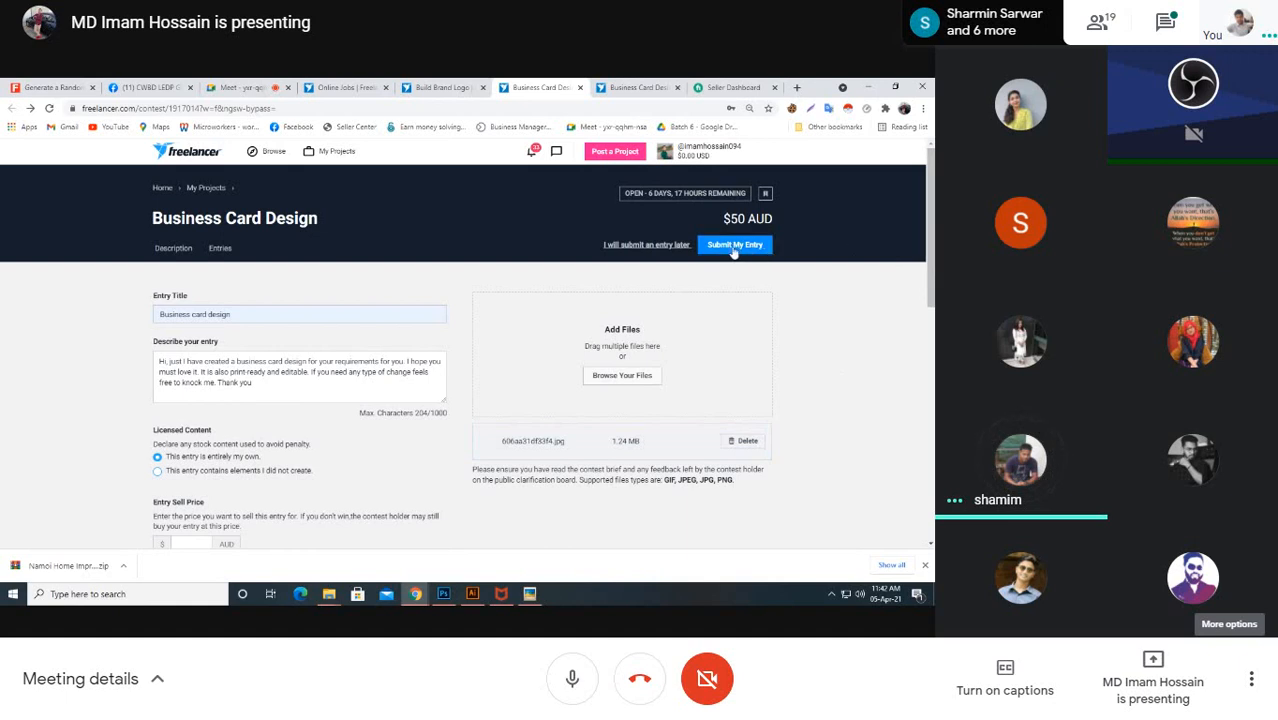
{"action": "scroll", "coordinate": [806, 292], "scroll_direction": "down", "scroll_amount": 3}
{"action": "scroll", "coordinate": [806, 292], "scroll_direction": "down", "scroll_amount": 5}
{"action": "scroll", "coordinate": [806, 292], "scroll_direction": "up", "scroll_amount": 3}
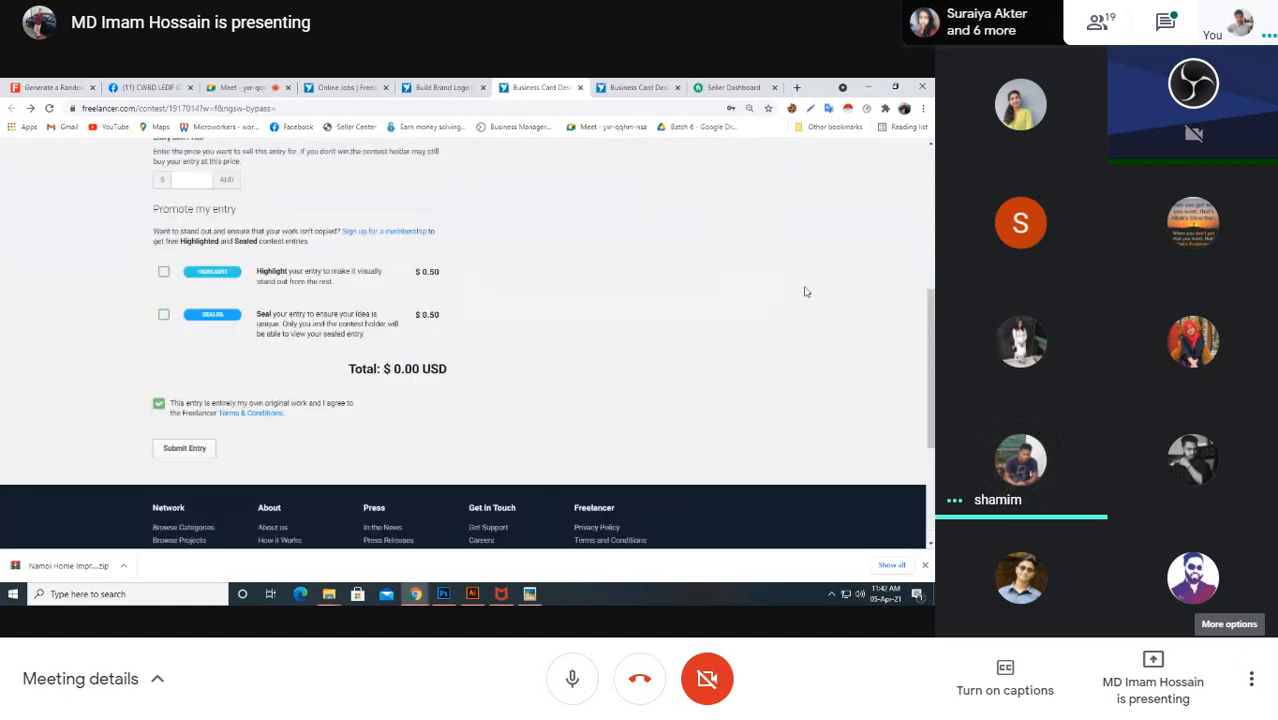
{"action": "left_click", "coordinate": [180, 451]}
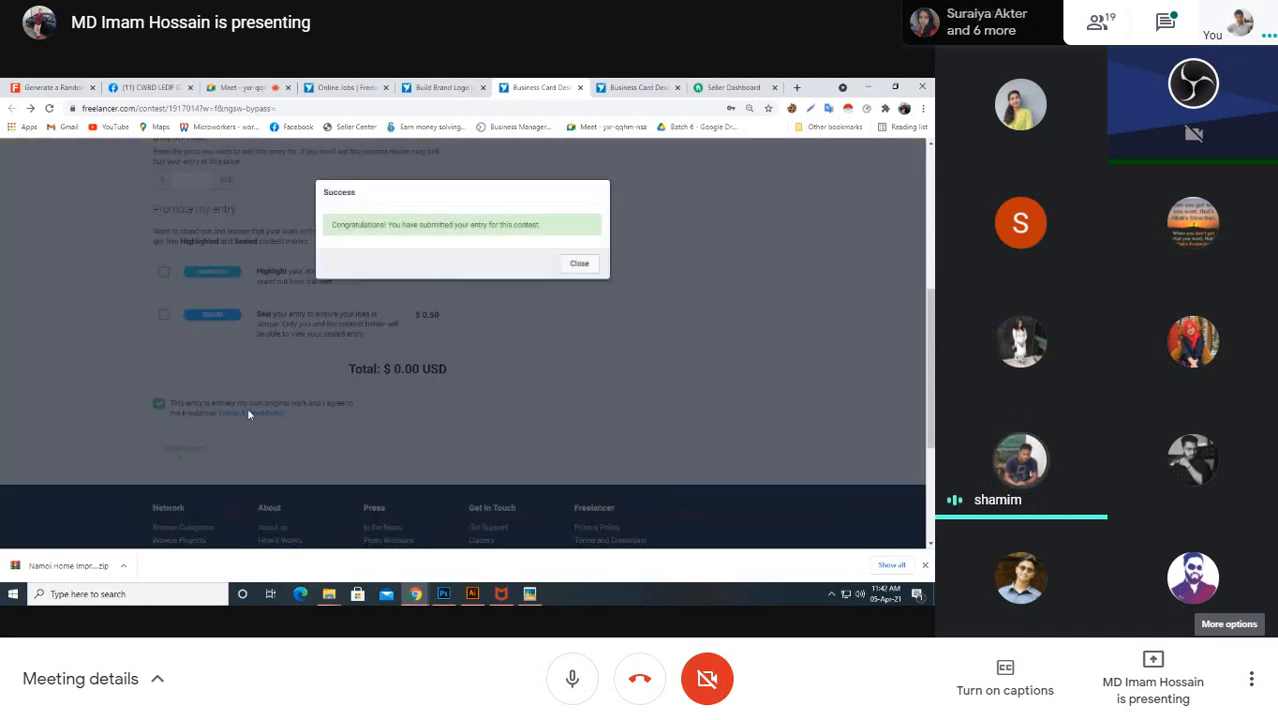
{"action": "left_click", "coordinate": [578, 264]}
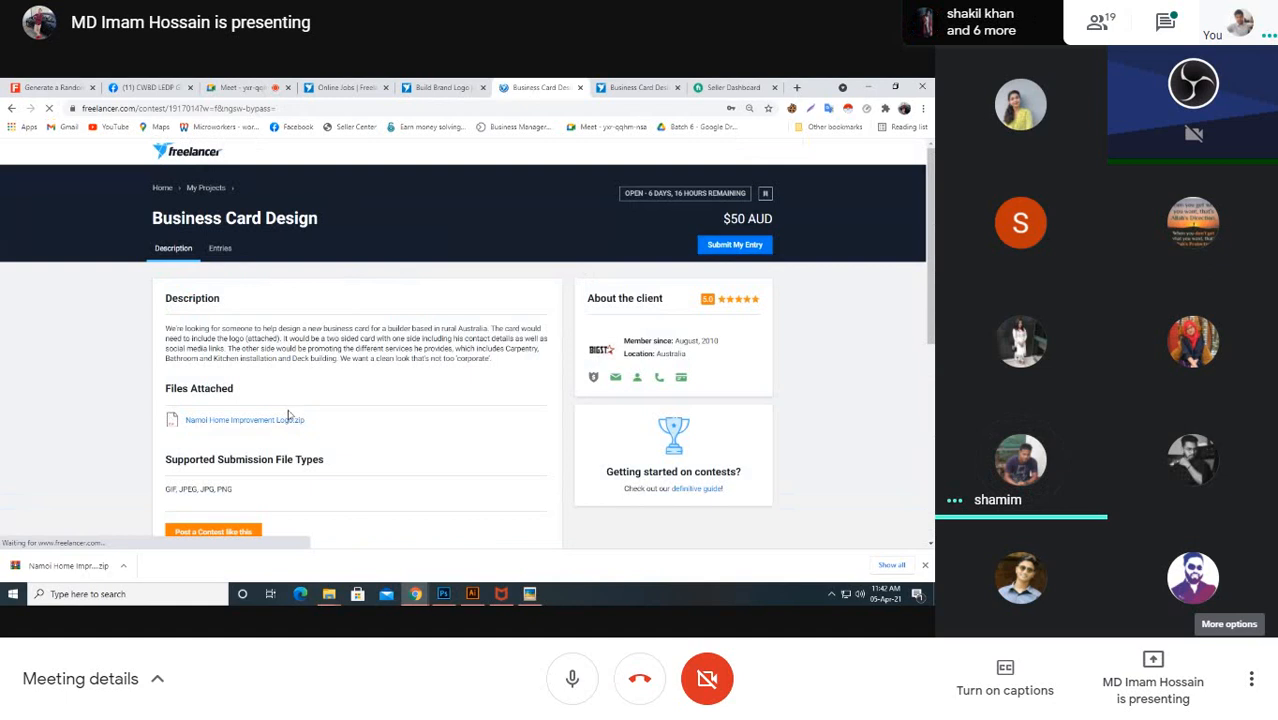
Step: Show the contest's entries and filter them to My Entries
{"action": "left_click", "coordinate": [211, 255]}
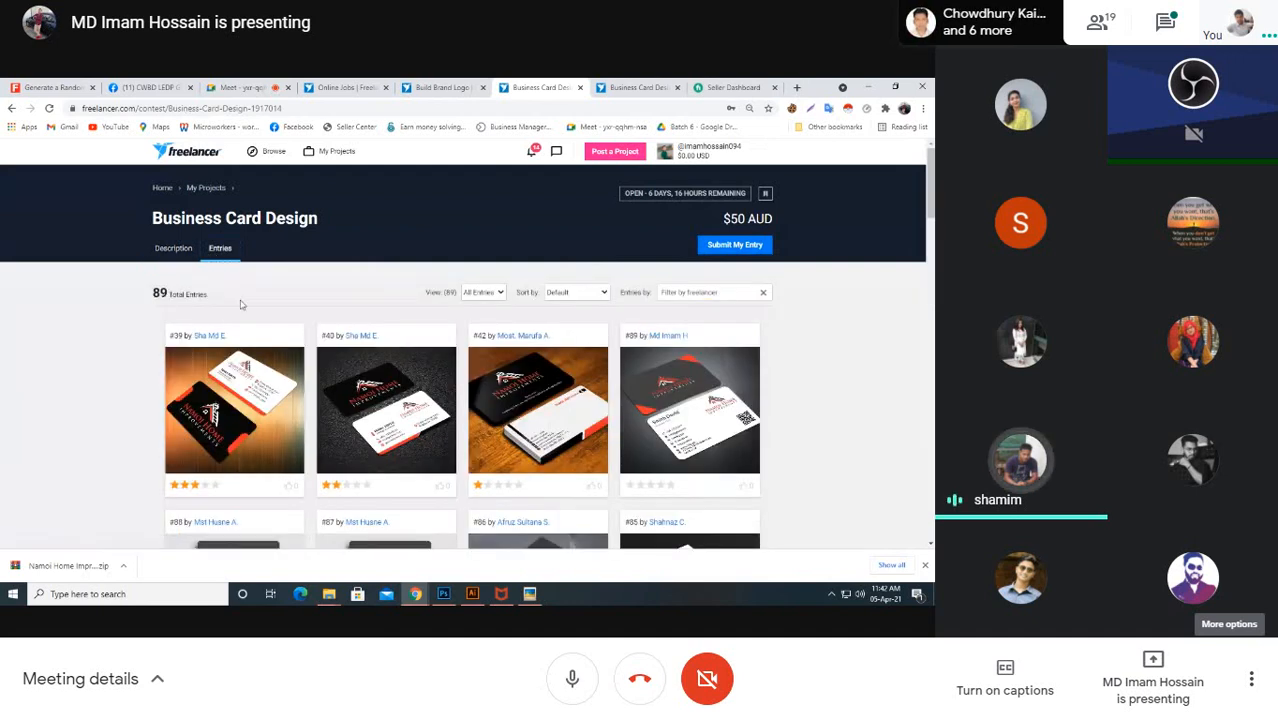
{"action": "left_click", "coordinate": [476, 296]}
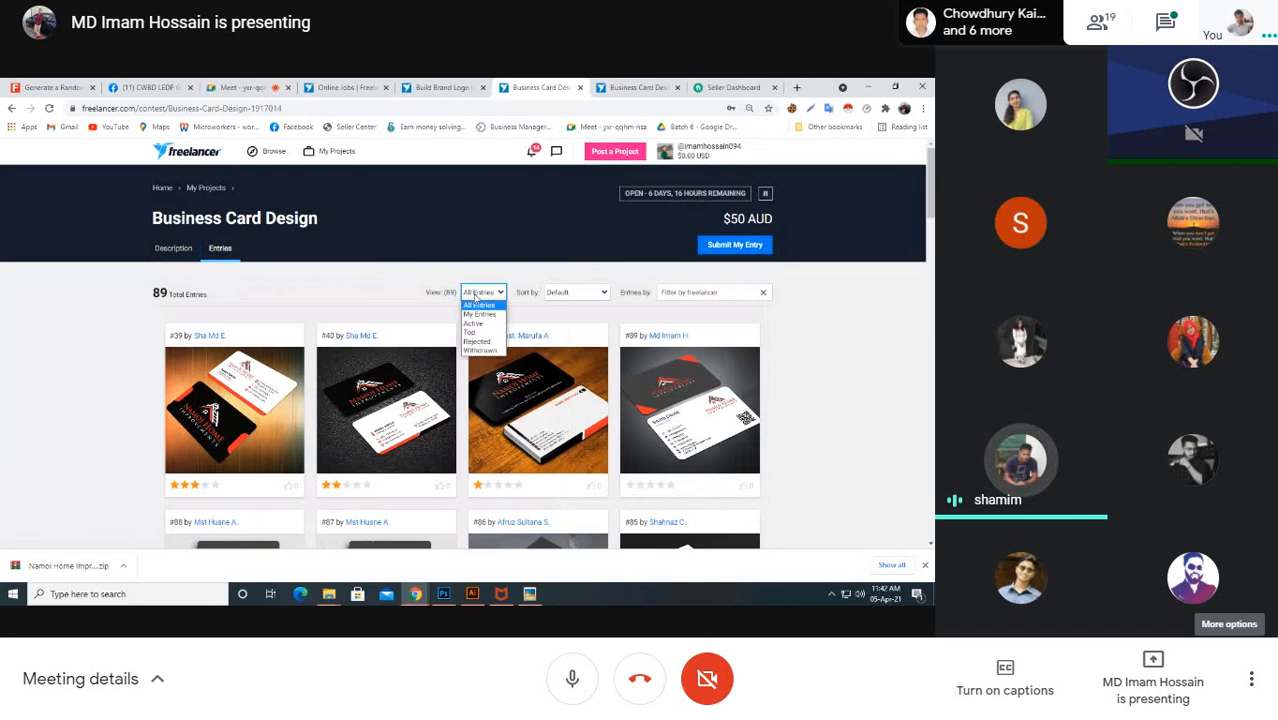
{"action": "left_click", "coordinate": [484, 315]}
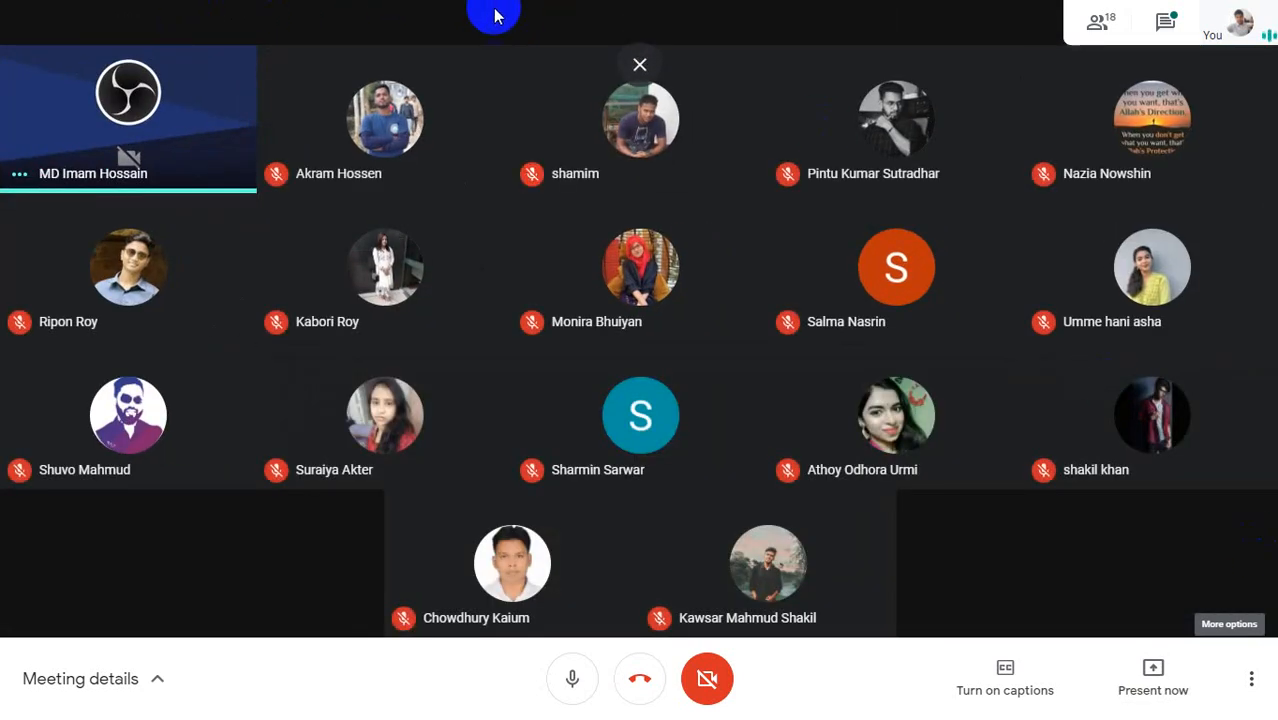
Step: Start presenting the entire screen in the Meet call and hide the screen-sharing notice
{"action": "left_click", "coordinate": [638, 67]}
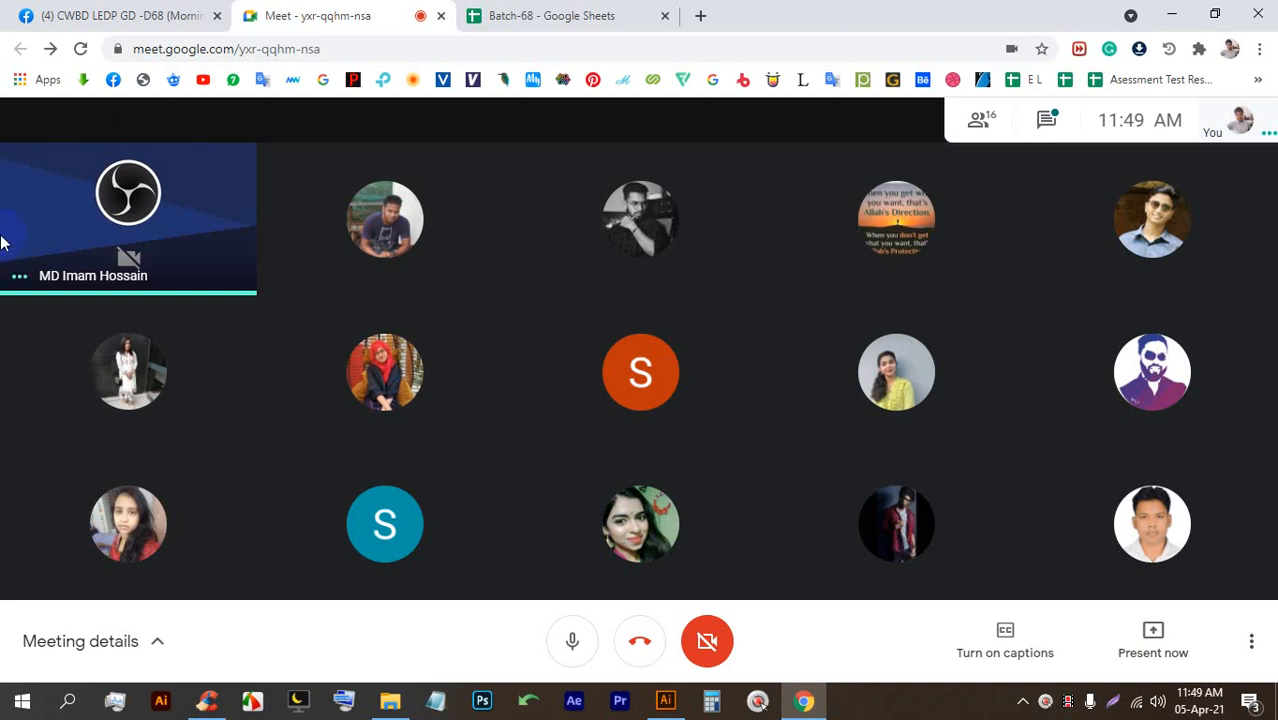
{"action": "left_click", "coordinate": [1152, 640]}
{"action": "left_click", "coordinate": [1148, 476]}
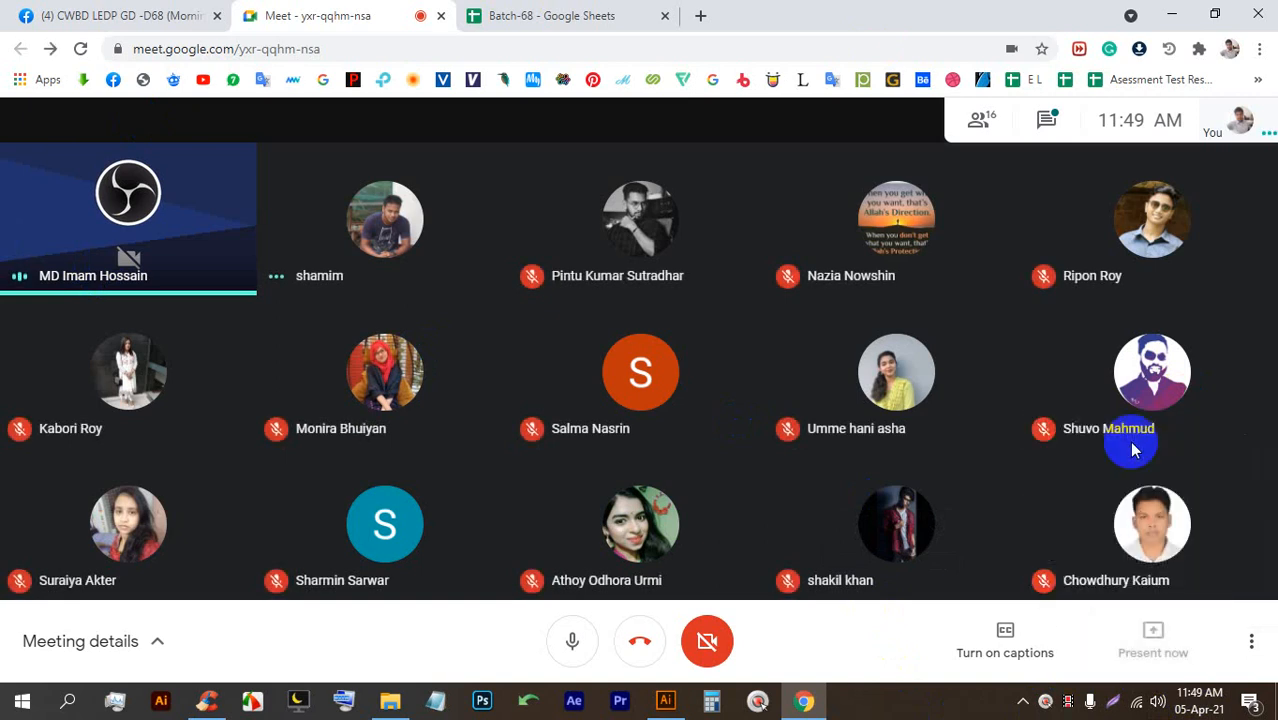
{"action": "left_click", "coordinate": [826, 443]}
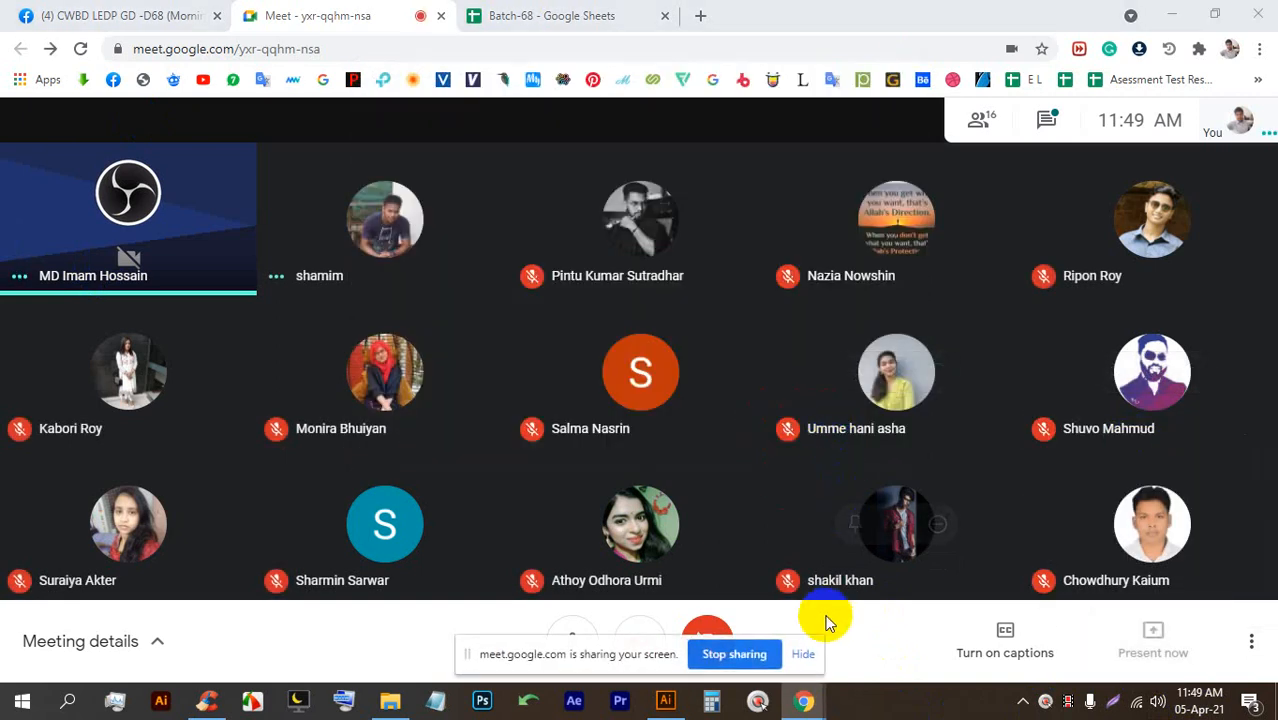
{"action": "left_click", "coordinate": [806, 653]}
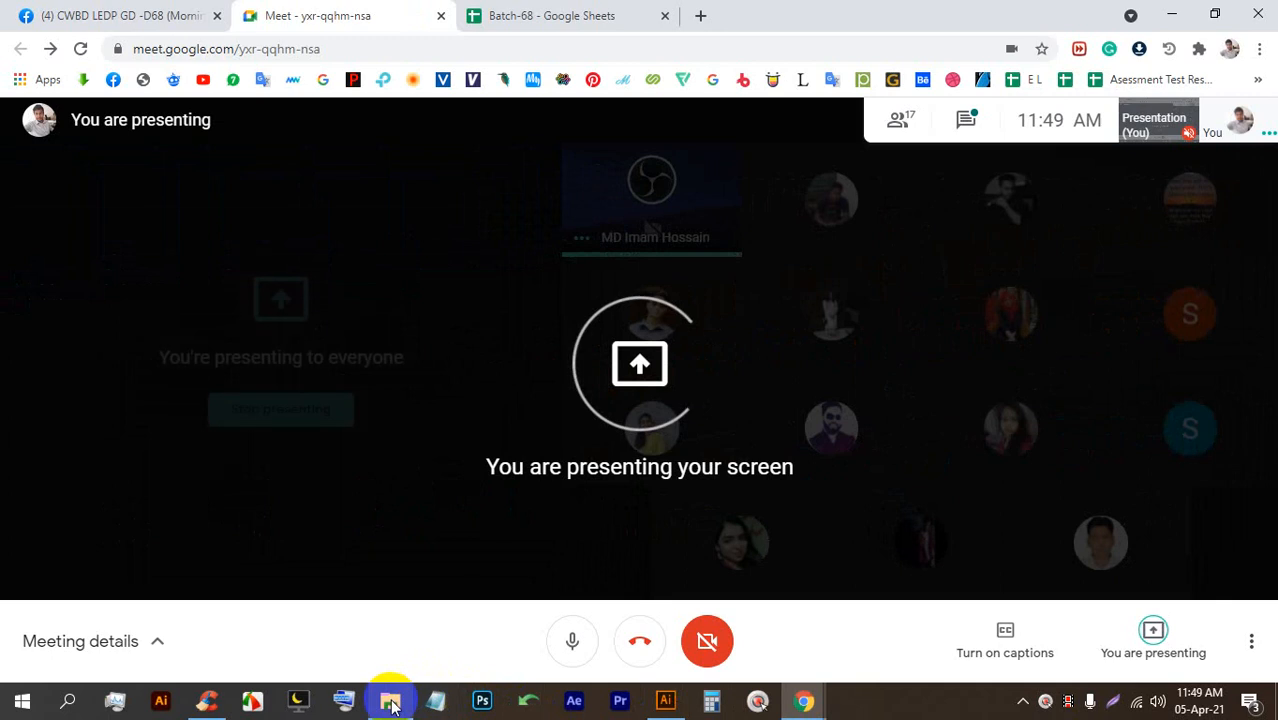
Step: Open folder 28 inside E:\68 in File Explorer and view the image Copy of BCard mockup Lastpixel copy.jpg
{"action": "left_click", "coordinate": [391, 698]}
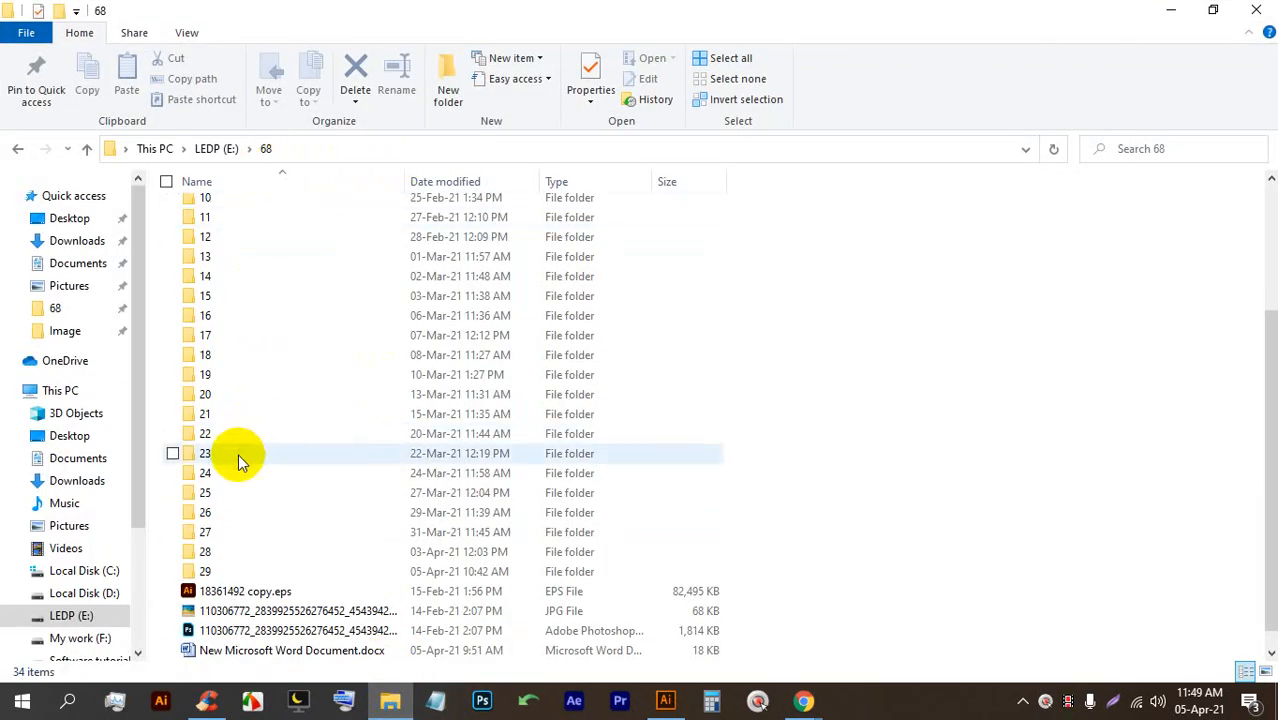
{"action": "double_click", "coordinate": [237, 551]}
{"action": "double_click", "coordinate": [240, 265]}
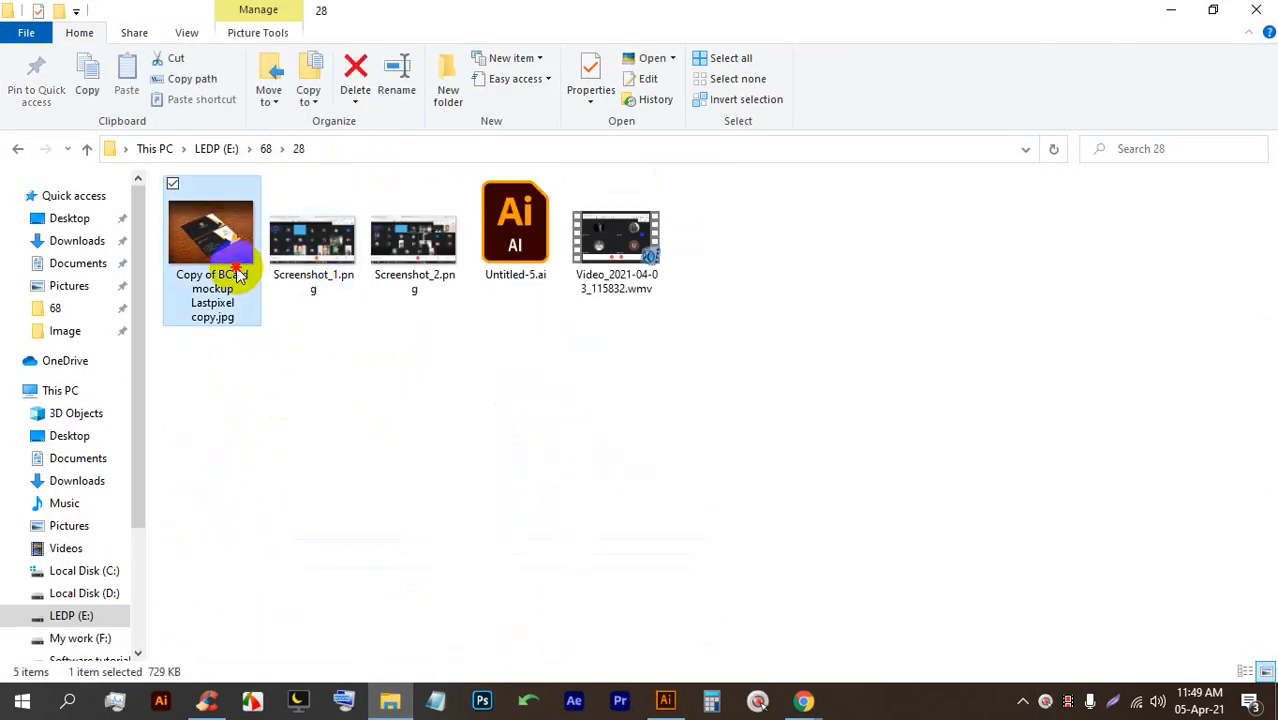
{"action": "scroll", "coordinate": [703, 406], "scroll_direction": "up", "scroll_amount": 3}
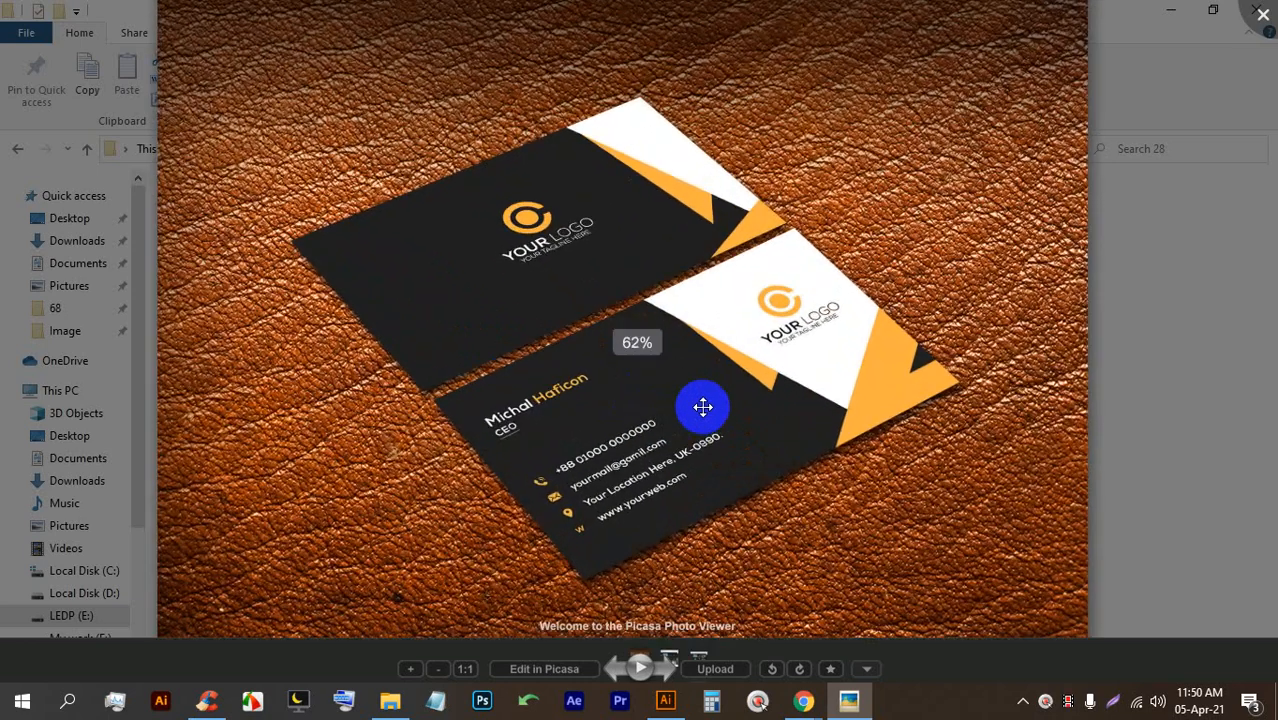
{"action": "left_click", "coordinate": [1262, 14]}
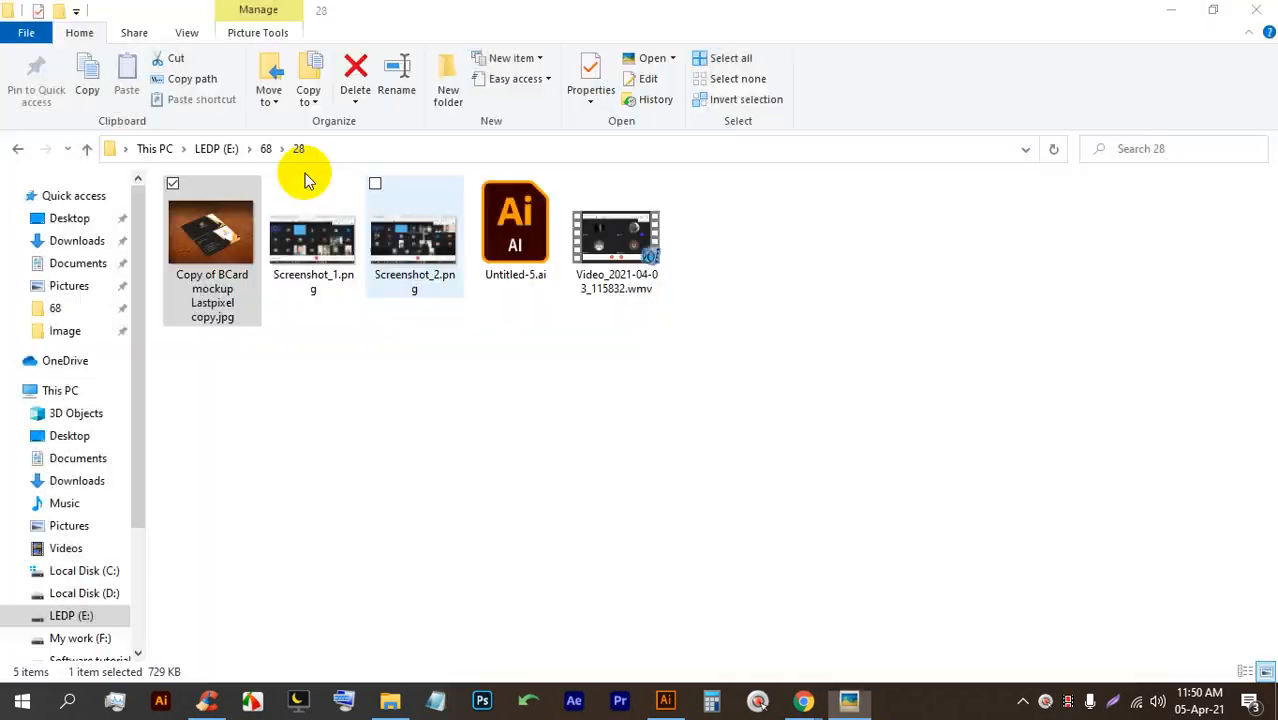
Step: Return to folder 68 and open folder 27 to look through its files
{"action": "left_click", "coordinate": [266, 148]}
{"action": "scroll", "coordinate": [286, 512], "scroll_direction": "down", "scroll_amount": 2}
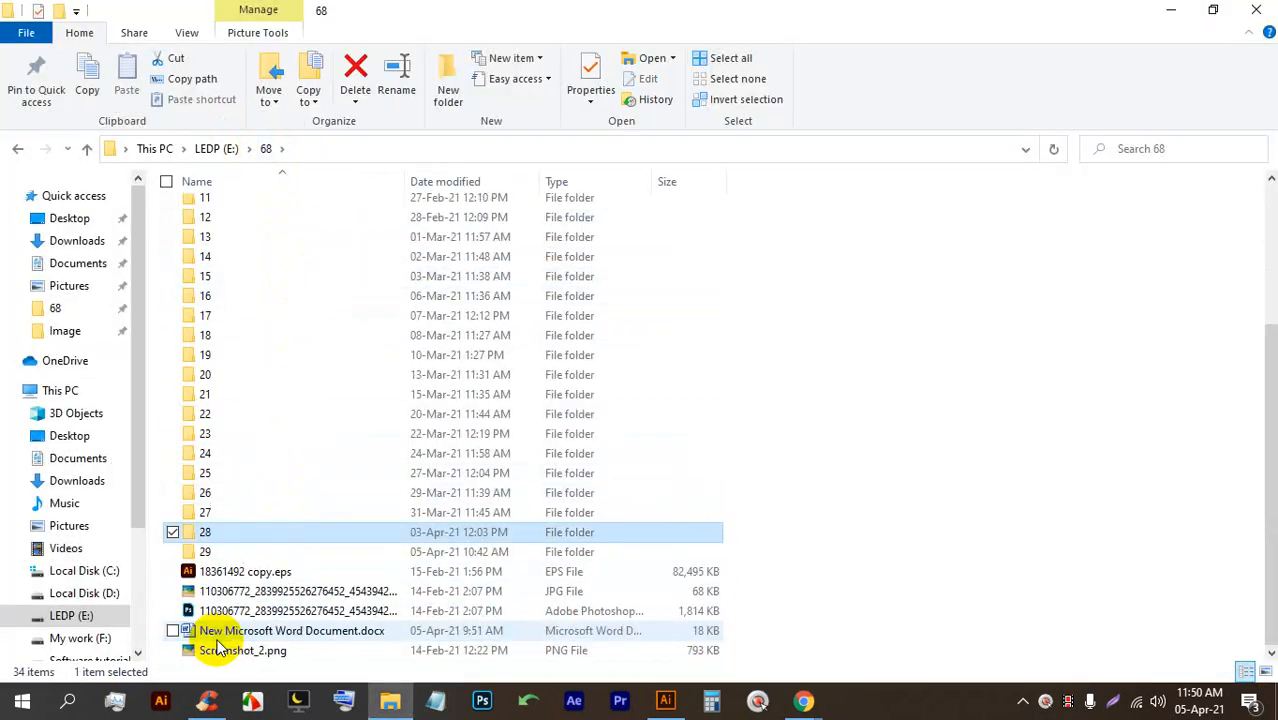
{"action": "double_click", "coordinate": [228, 508]}
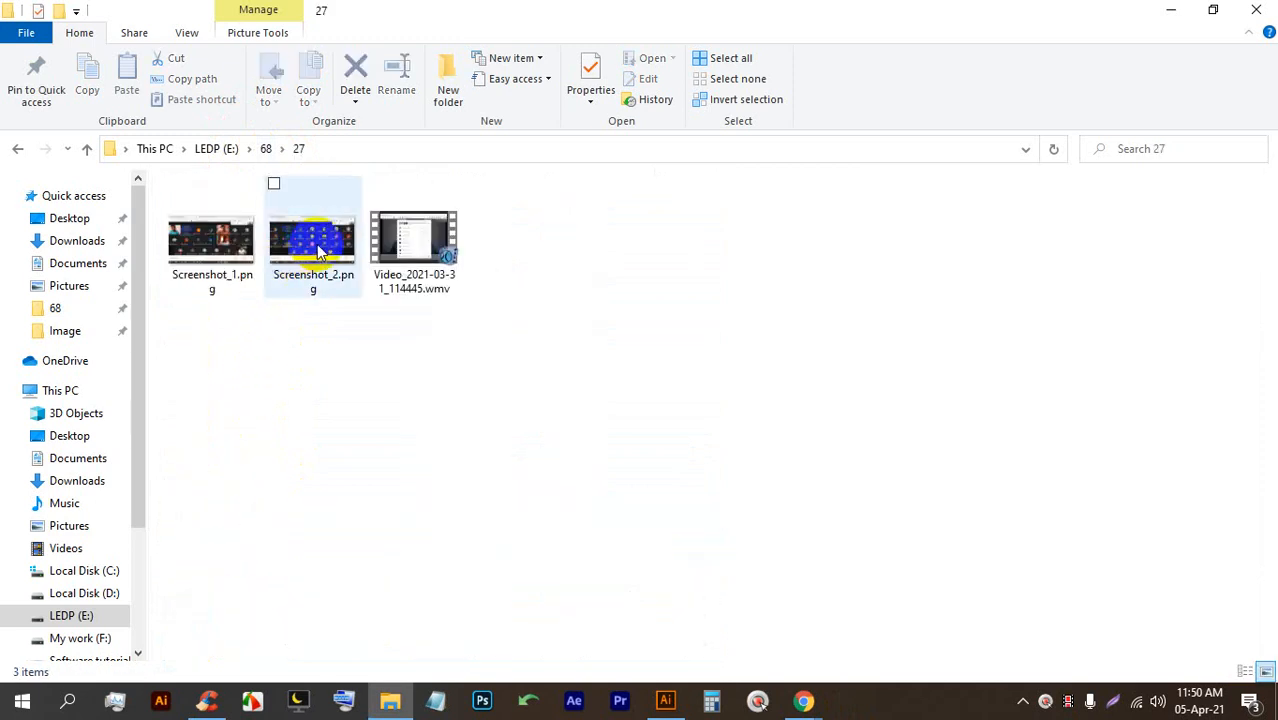
Step: Return to folder 68, close the File Explorer window and stop presenting the screen in the Meet call
{"action": "left_click", "coordinate": [266, 148]}
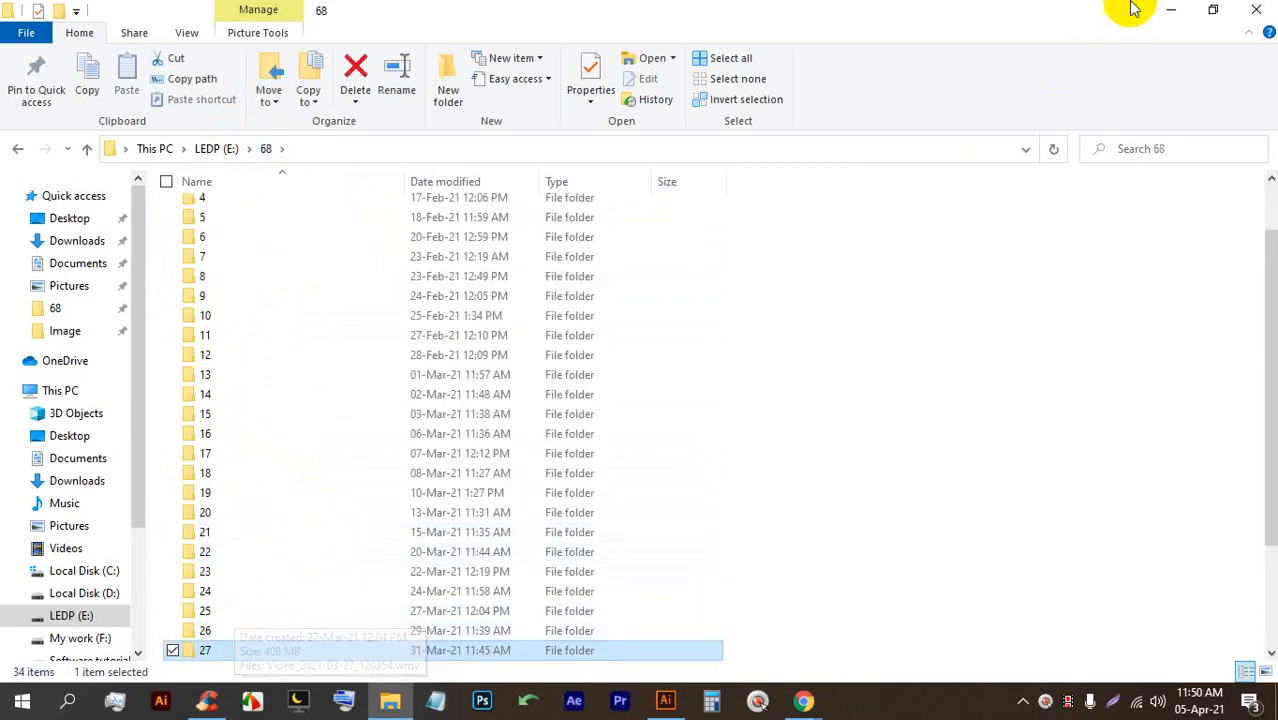
{"action": "left_click", "coordinate": [1252, 11]}
{"action": "left_click", "coordinate": [334, 410]}
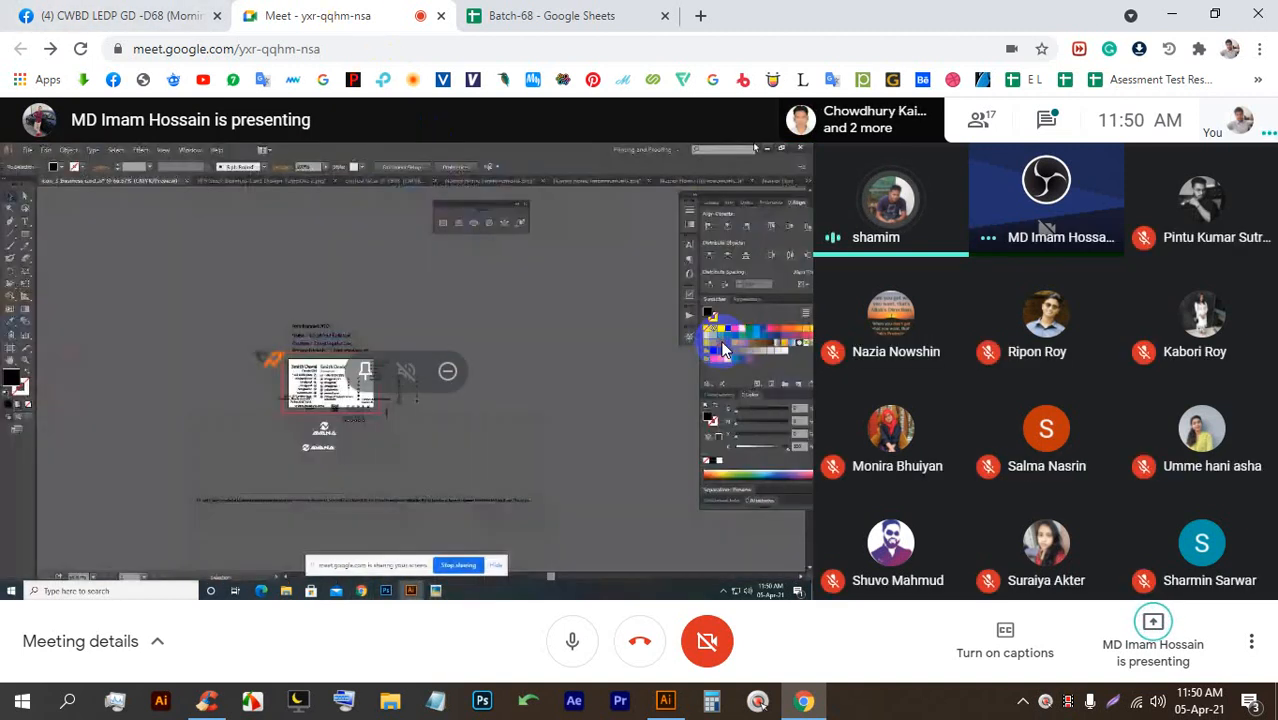
Step: View the student's shared Illustrator screen in full-screen mode, then review the business card proposal message in the Meet chat
{"action": "double_click", "coordinate": [721, 343]}
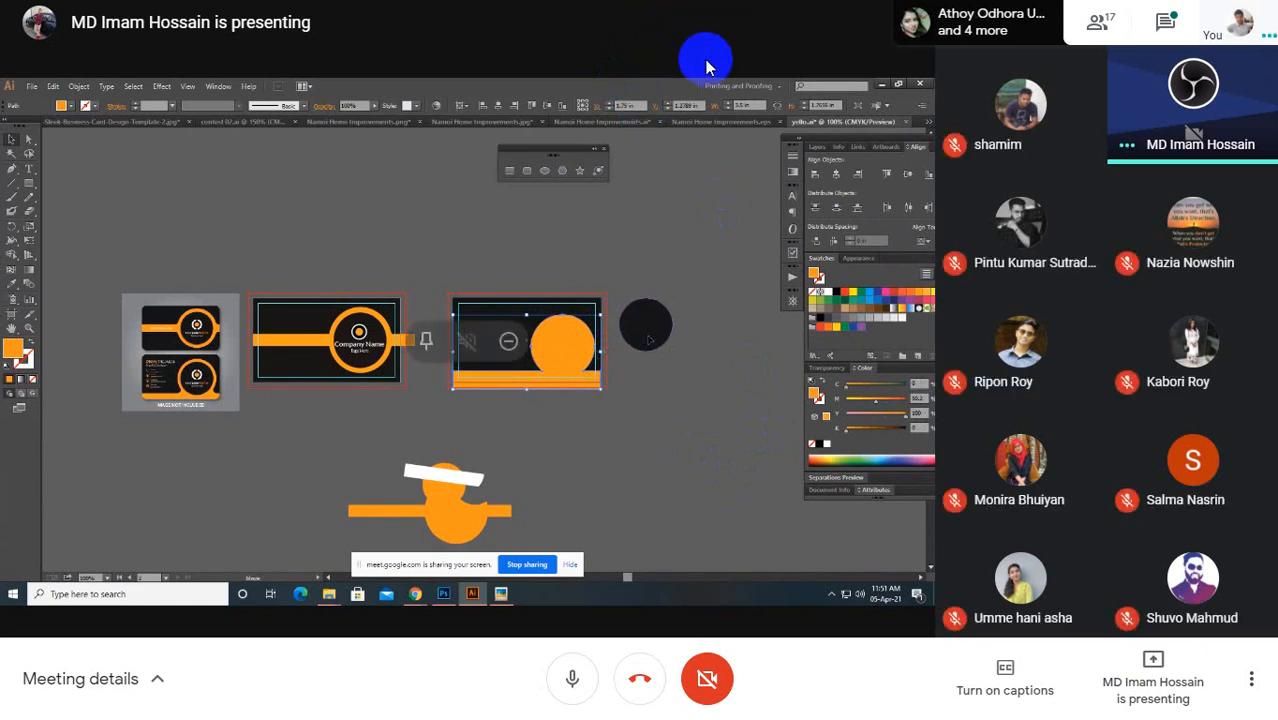
{"action": "key", "text": "Escape"}
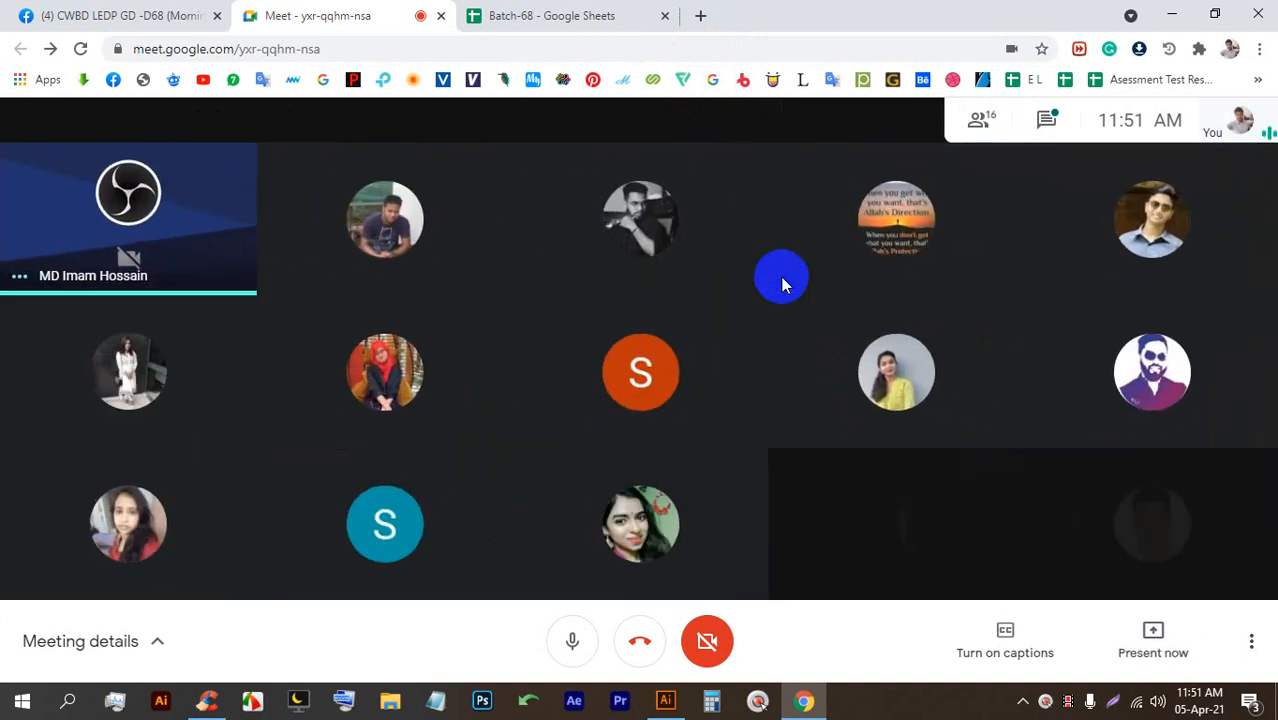
{"action": "left_click", "coordinate": [1069, 120]}
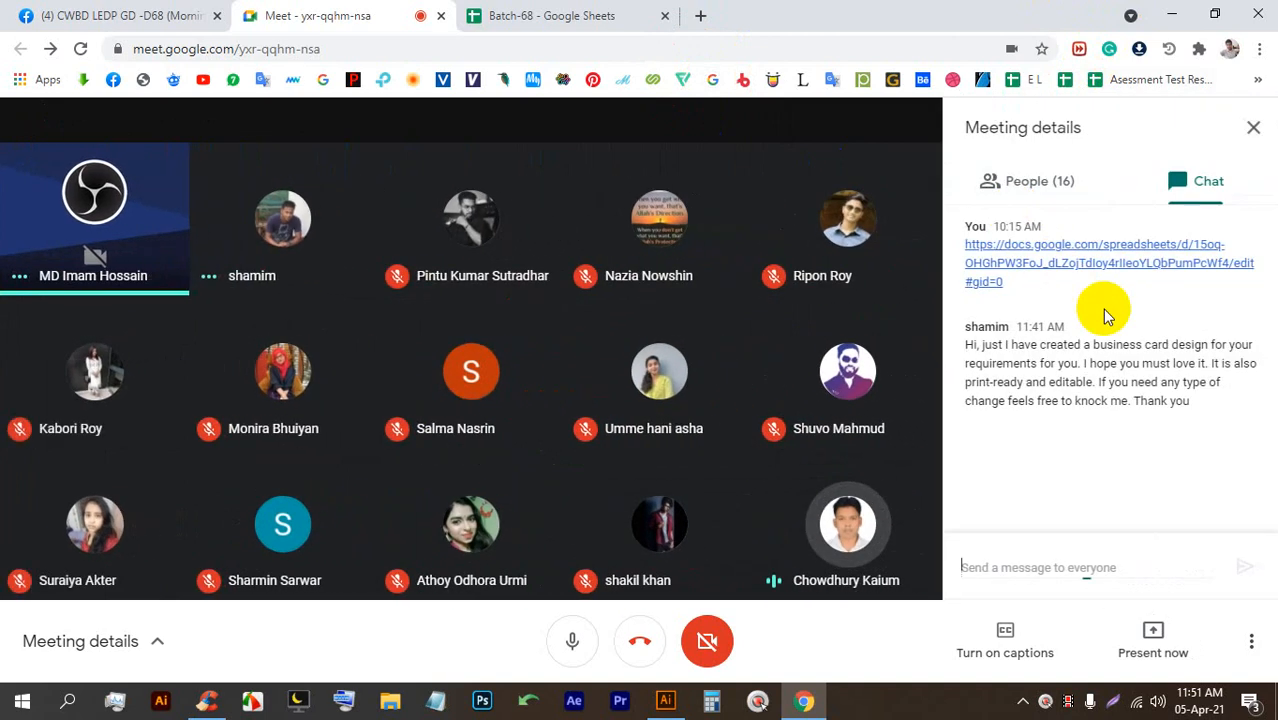
{"action": "left_click_drag", "start_coordinate": [966, 345], "coordinate": [1190, 402]}
{"action": "left_click", "coordinate": [1252, 130]}
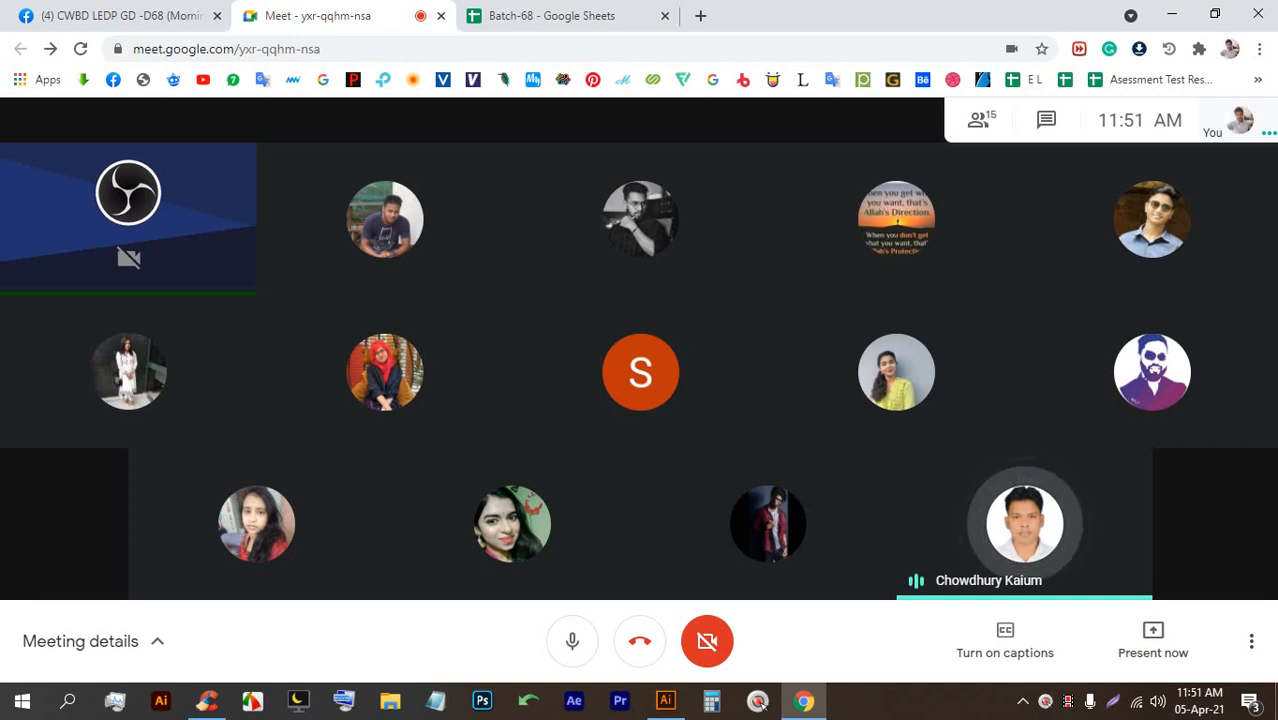
Step: Present the entire screen to the Meet call again and hide the sharing notice
{"action": "left_click", "coordinate": [1190, 645]}
{"action": "left_click", "coordinate": [1118, 476]}
{"action": "left_click", "coordinate": [810, 438]}
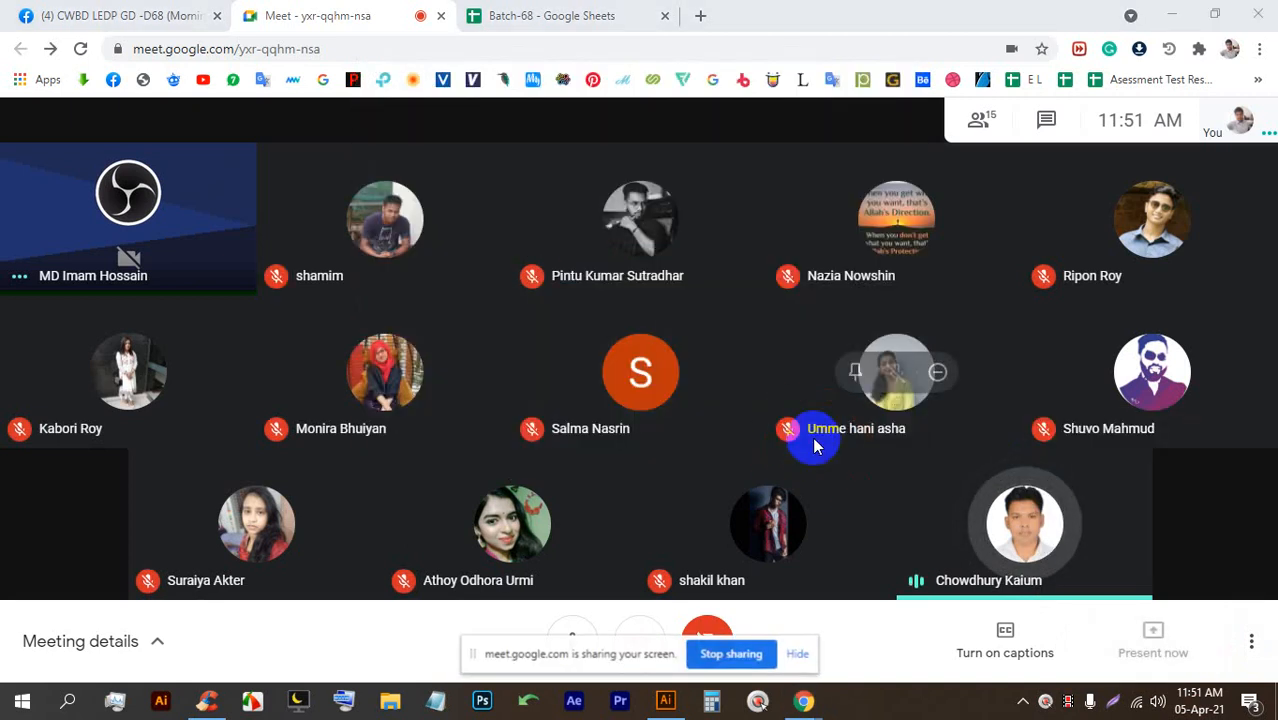
{"action": "left_click", "coordinate": [805, 645]}
Step: Switch to Illustrator, place the jungle image with gorillas from the Image folder in Untitled-2, and embed it over the artboard
{"action": "left_click", "coordinate": [665, 700]}
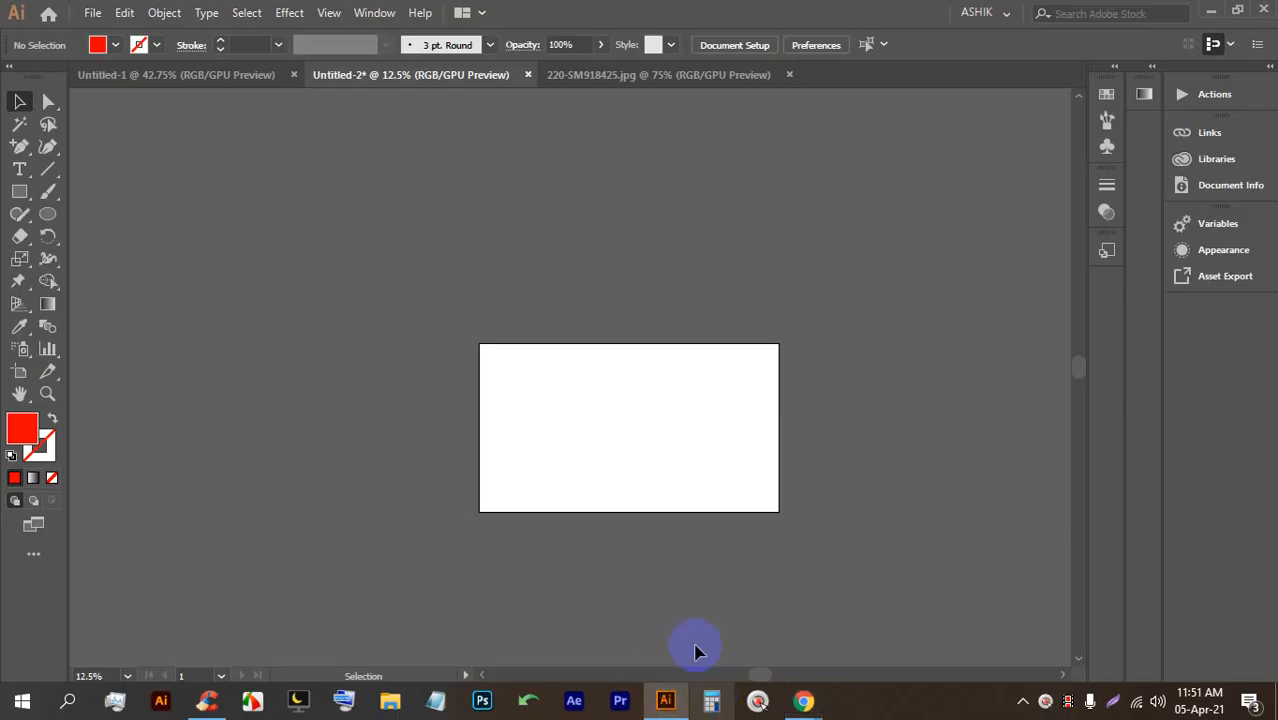
{"action": "left_click", "coordinate": [90, 12]}
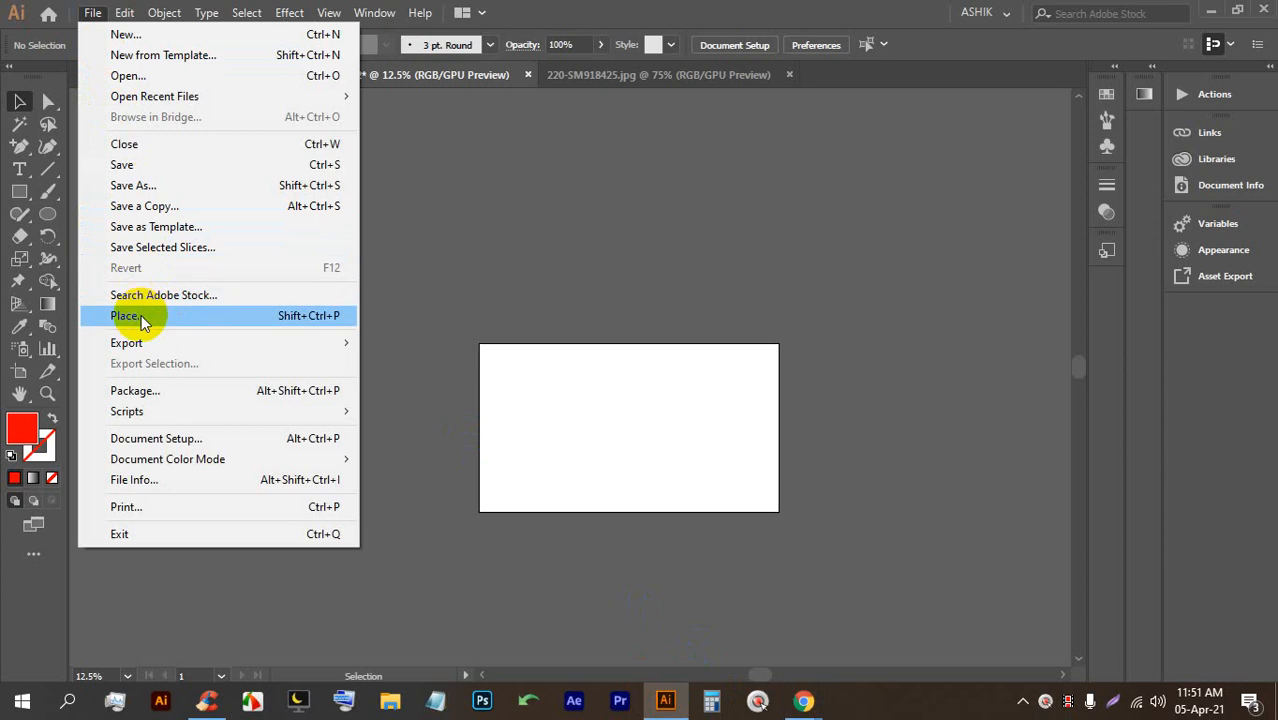
{"action": "left_click", "coordinate": [141, 315]}
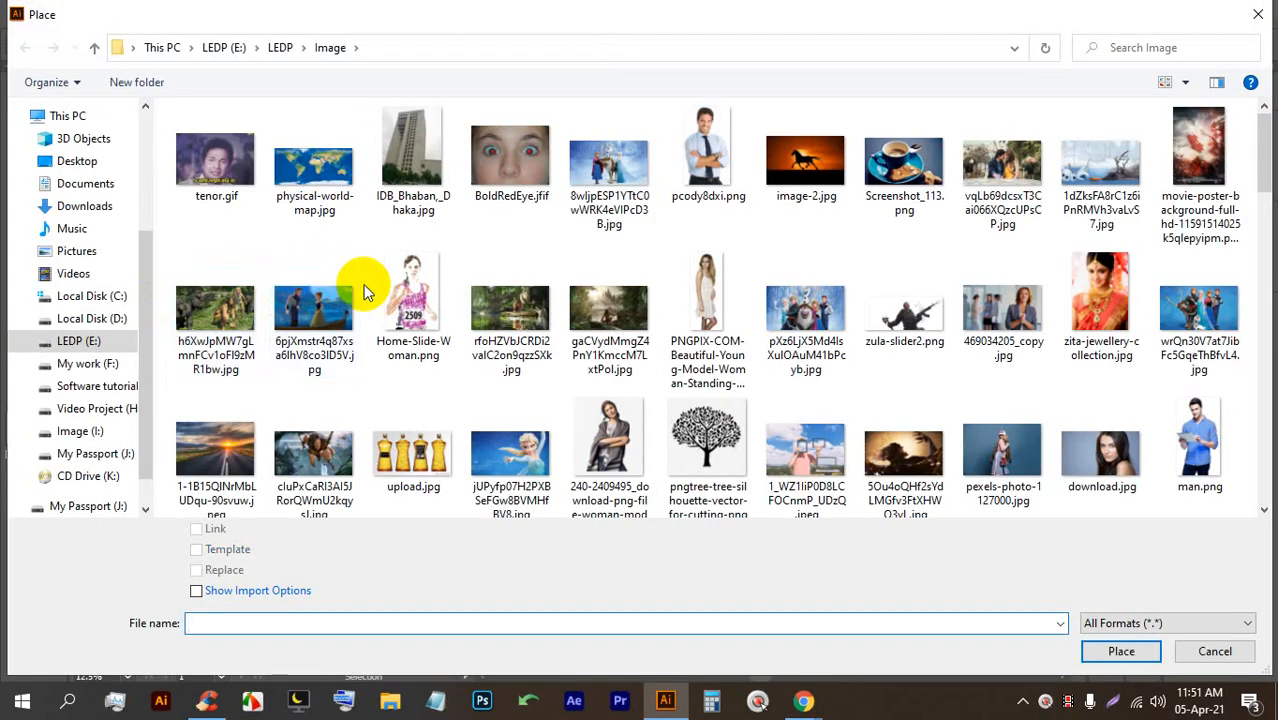
{"action": "left_click", "coordinate": [228, 316]}
{"action": "double_click", "coordinate": [228, 316]}
{"action": "left_click", "coordinate": [452, 249]}
{"action": "left_click", "coordinate": [315, 45]}
{"action": "left_click_drag", "start_coordinate": [608, 322], "coordinate": [645, 408]}
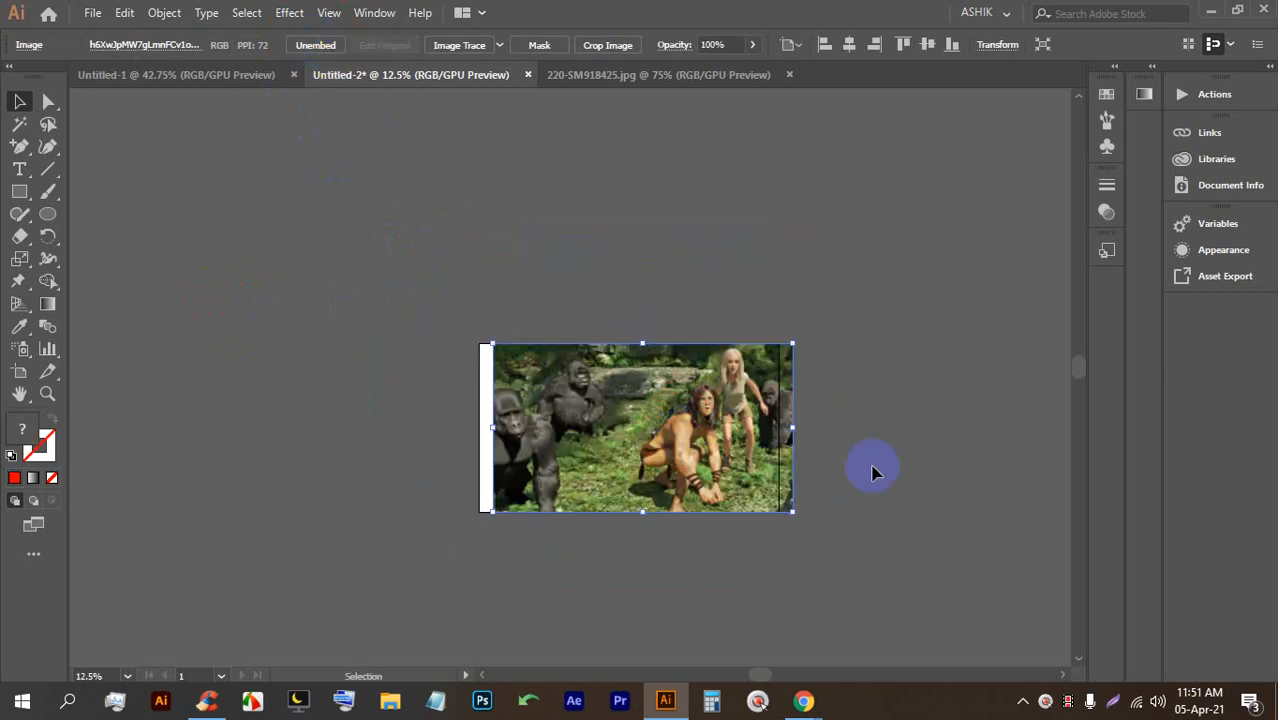
Step: Switch back to the Meet call, recheck the placed image in Illustrator, and stop presenting the screen
{"action": "mouse_move", "coordinate": [803, 700]}
{"action": "left_click", "coordinate": [675, 591]}
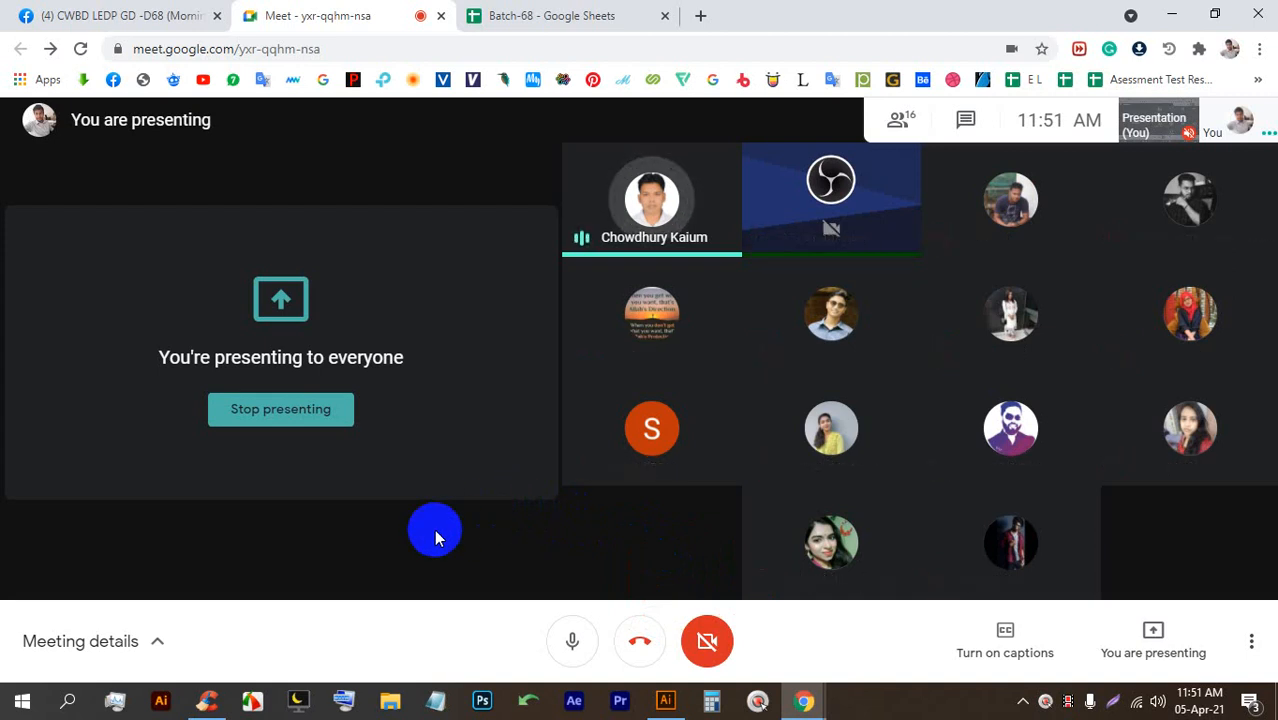
{"action": "left_click", "coordinate": [664, 702]}
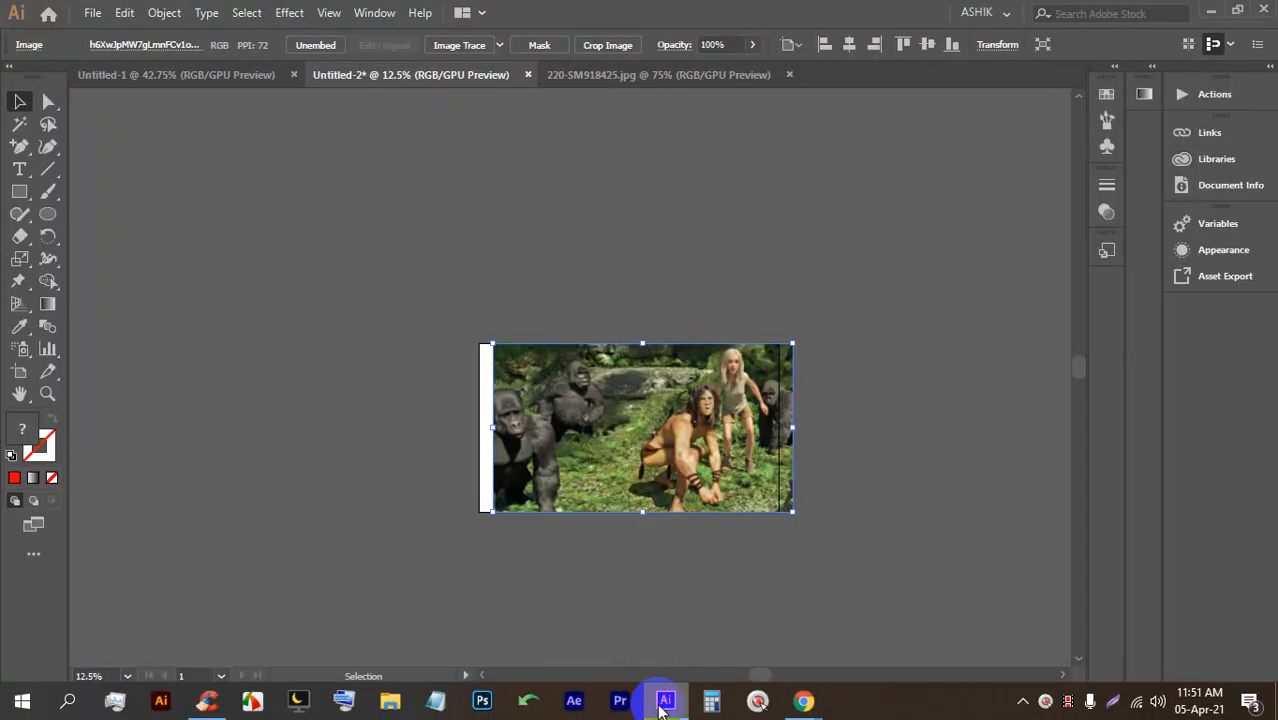
{"action": "left_click", "coordinate": [664, 702]}
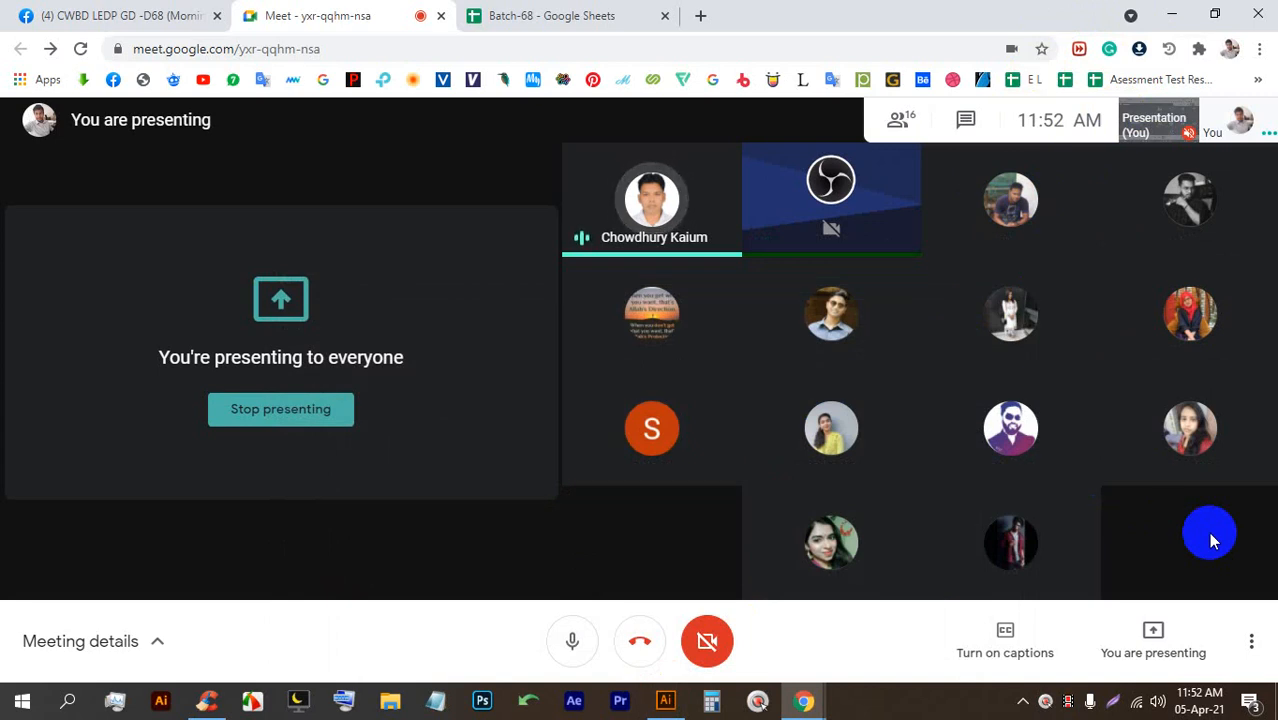
{"action": "left_click", "coordinate": [265, 409]}
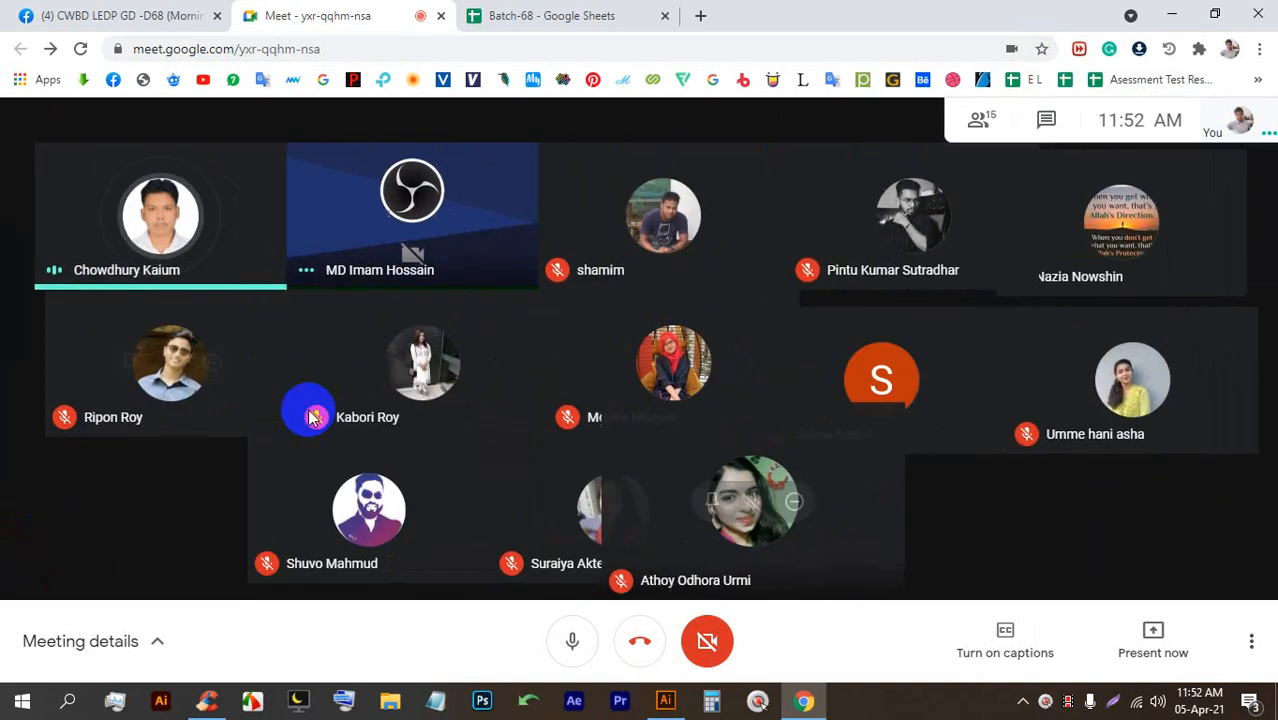